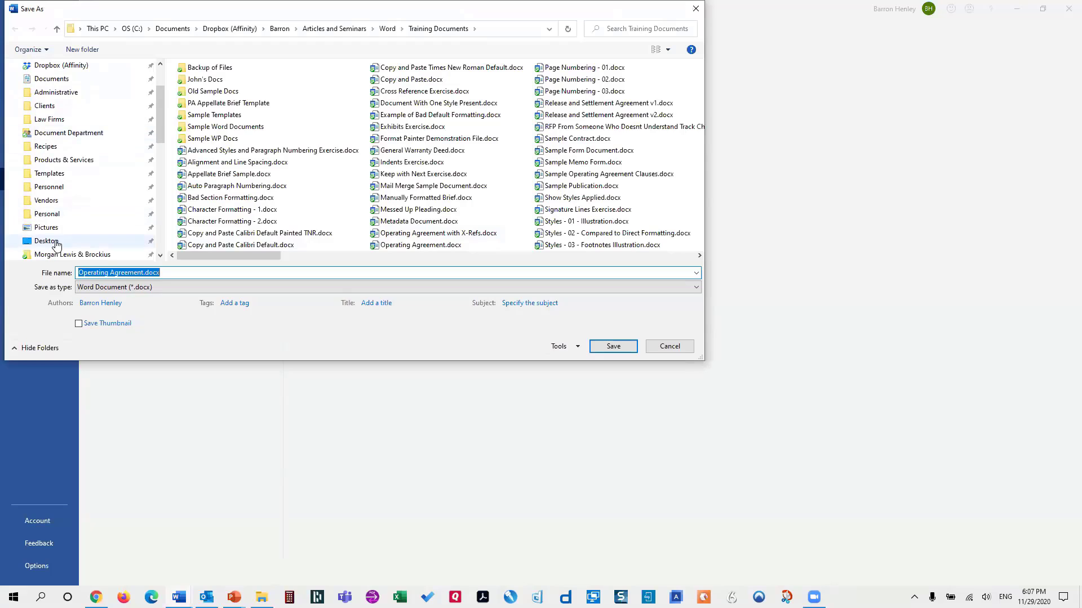
Save the Operating Agreement to the Desktop and dismiss an accidentally opened formula box
{"action": "left_click", "coordinate": [47, 241]}
{"action": "left_click", "coordinate": [610, 347]}
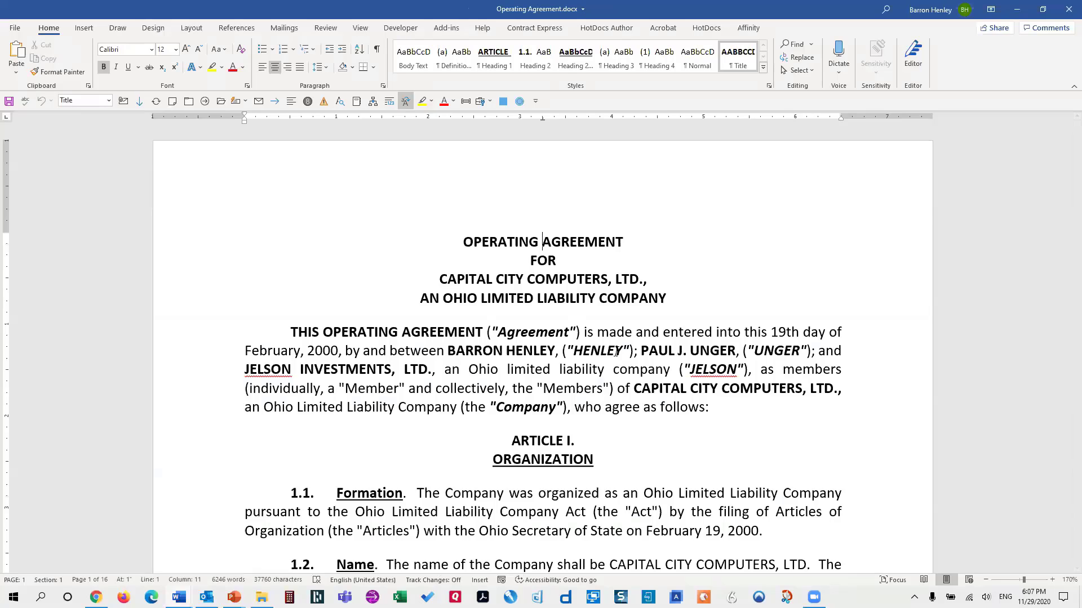
{"action": "key", "text": "alt+a"}
{"action": "key", "text": "o"}
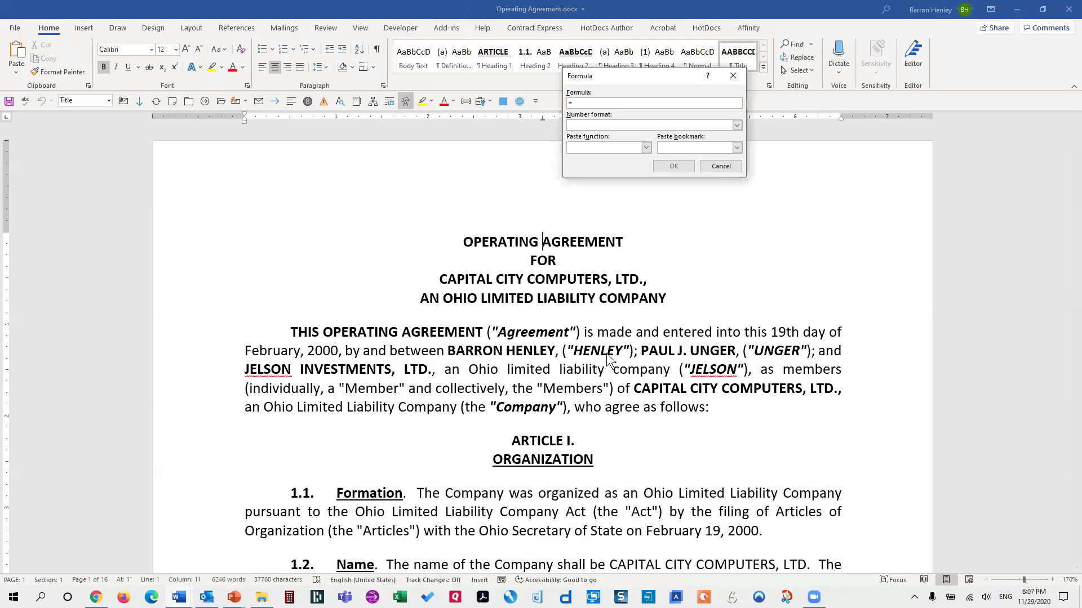
{"action": "left_click", "coordinate": [738, 168]}
Bring up the full Save As dialog with F12, move it aside, and expand the Save as type list
{"action": "key", "text": "alt+f"}
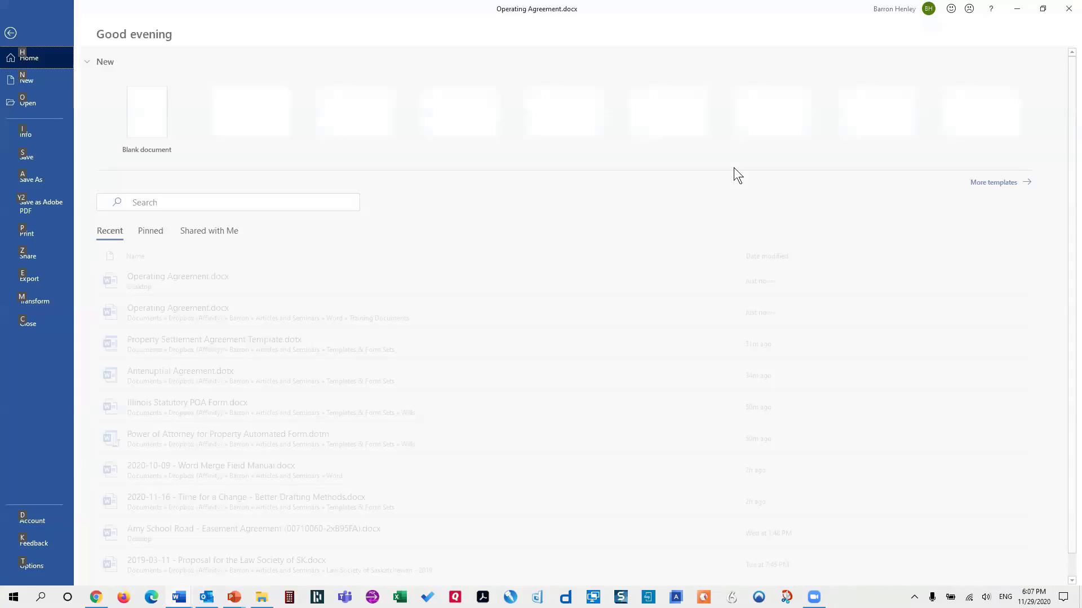
{"action": "key", "text": "a"}
{"action": "key", "text": "F12"}
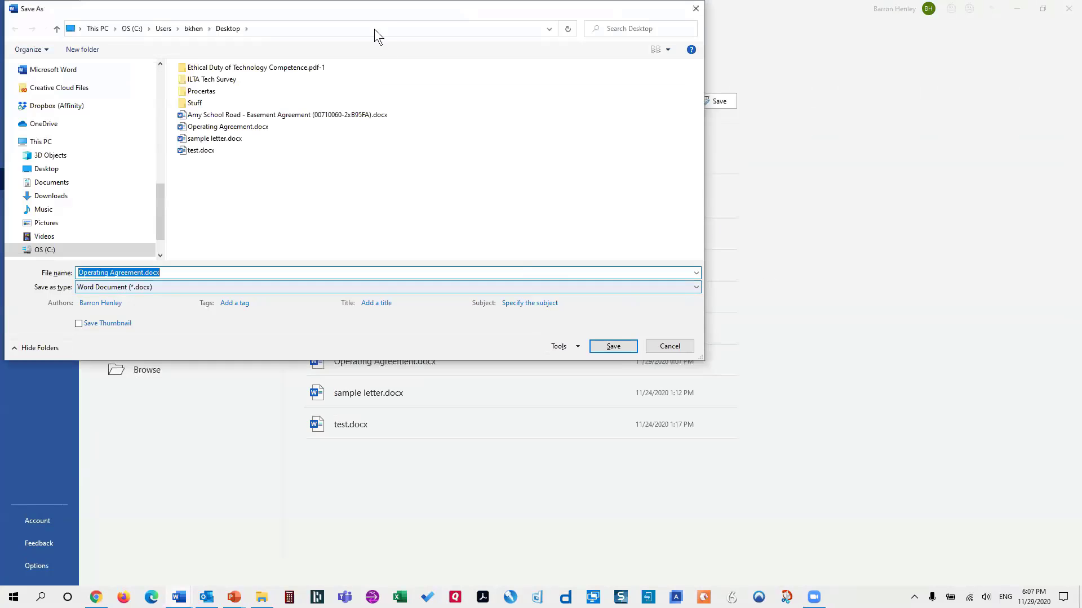
{"action": "left_click_drag", "start_coordinate": [377, 16], "coordinate": [604, 36]}
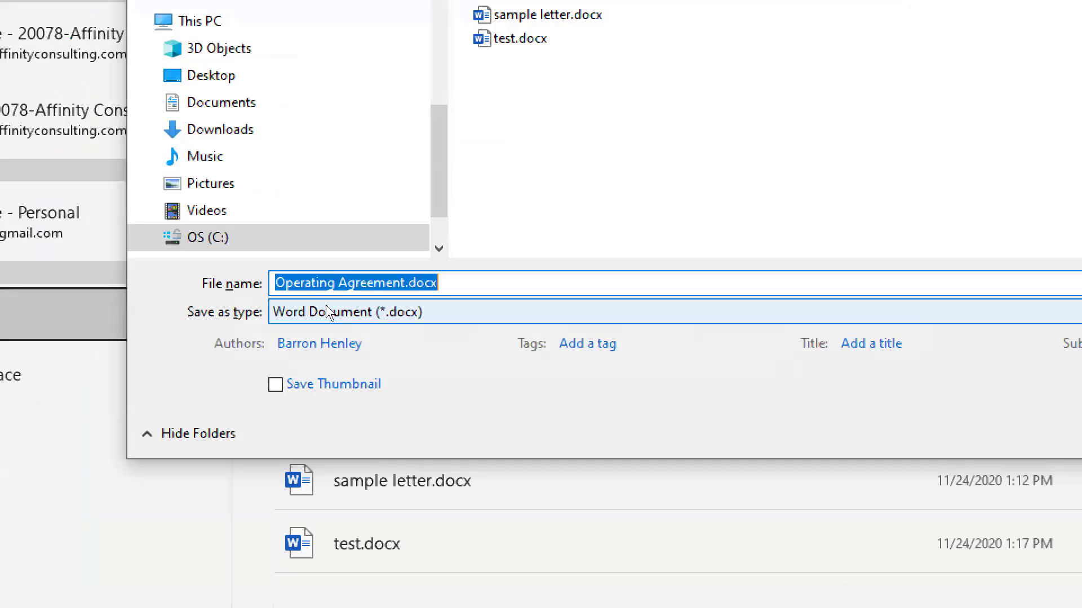
{"action": "left_click", "coordinate": [332, 312]}
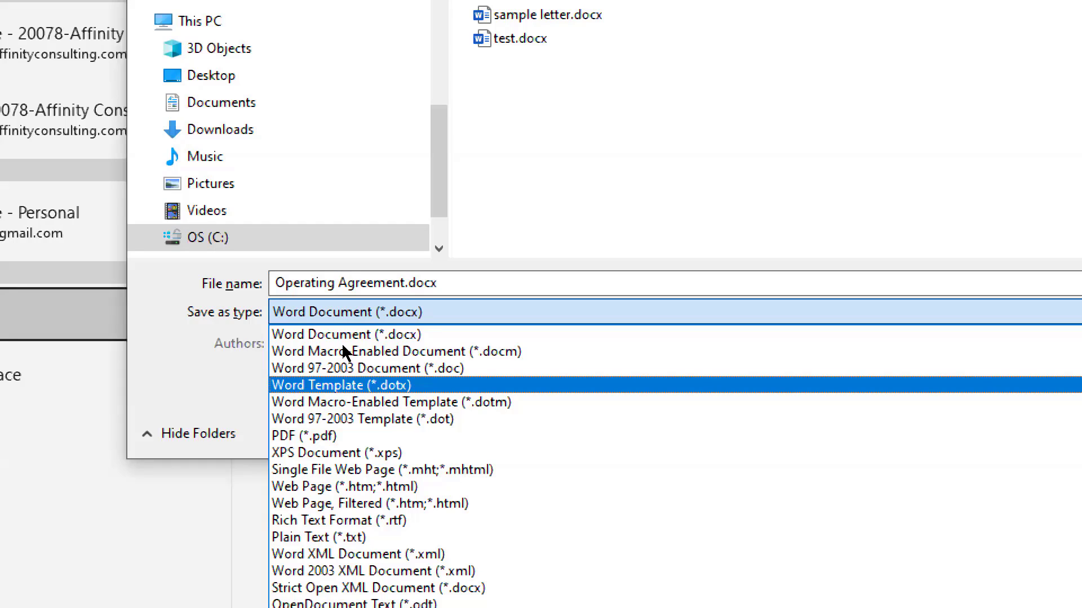
Save it as Word Template (*.dotx) on the Desktop, creating Operating Agreement.dotx
{"action": "left_click", "coordinate": [342, 385]}
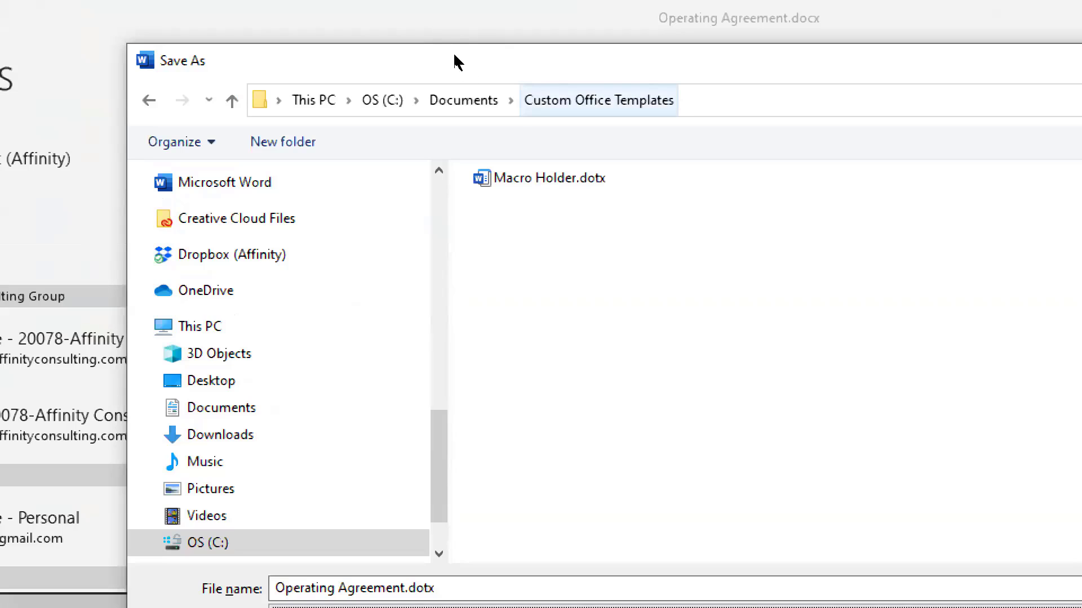
{"action": "left_click", "coordinate": [211, 381]}
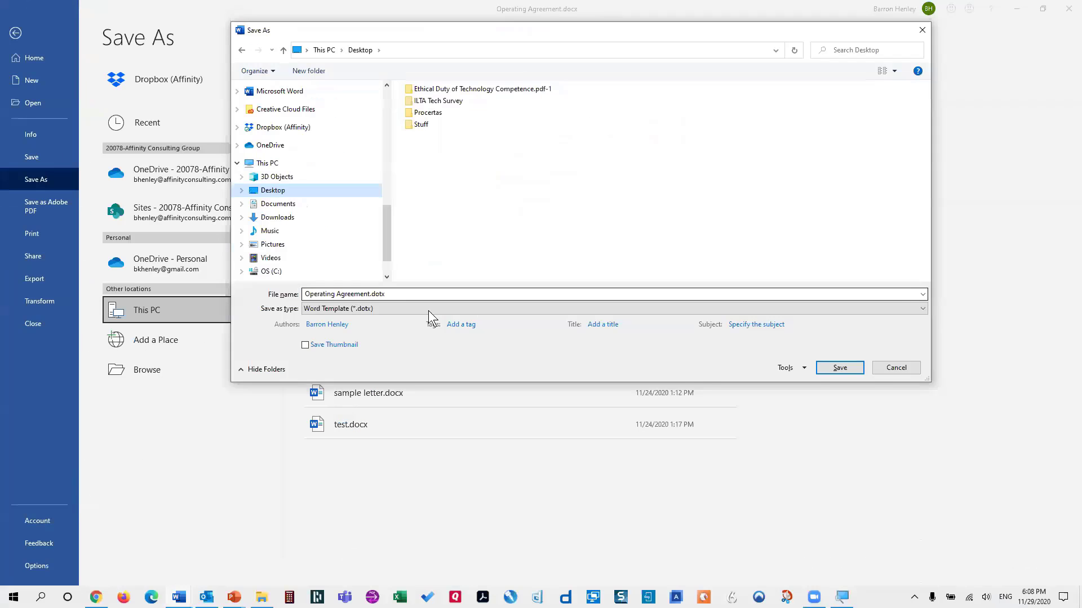
{"action": "left_click", "coordinate": [834, 367]}
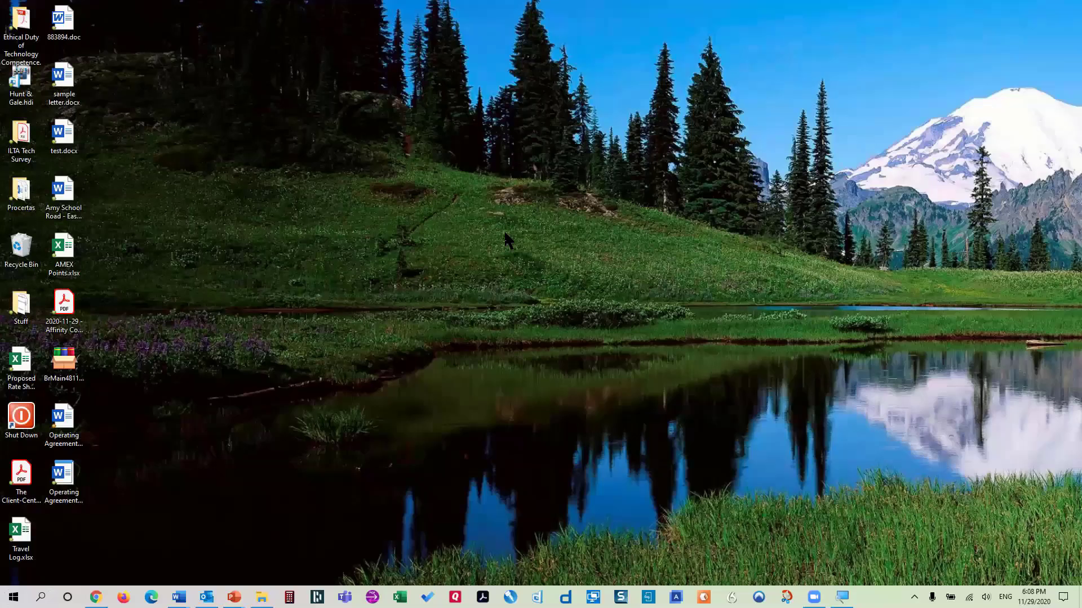
Move the .dotx and .docx icons to mid-desktop and lower the display resolution to 1366 × 768
{"action": "left_click_drag", "start_coordinate": [79, 479], "coordinate": [450, 253]}
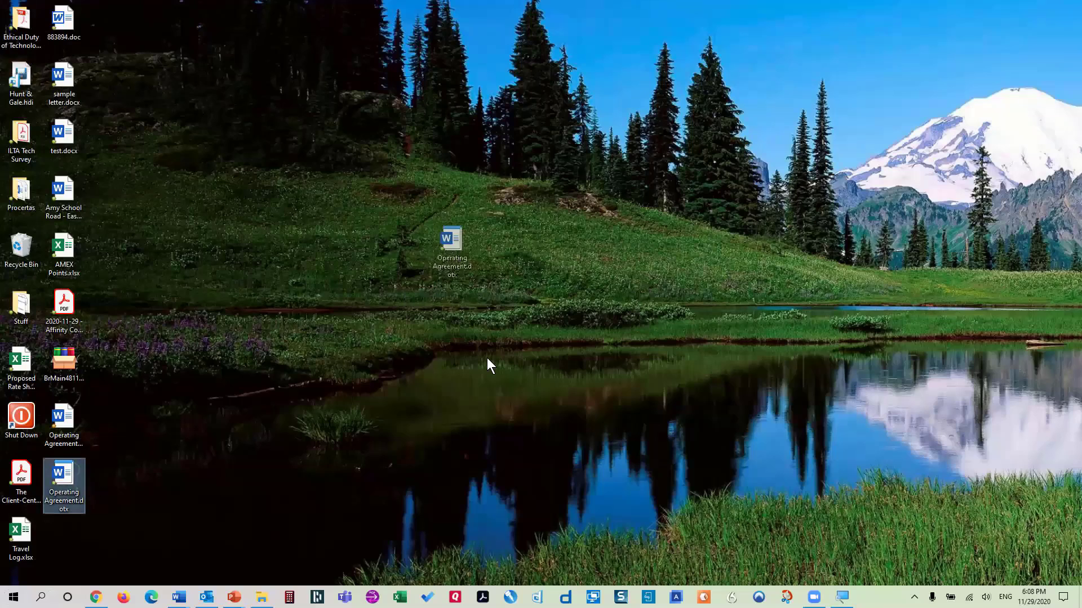
{"action": "left_click_drag", "start_coordinate": [64, 422], "coordinate": [493, 262]}
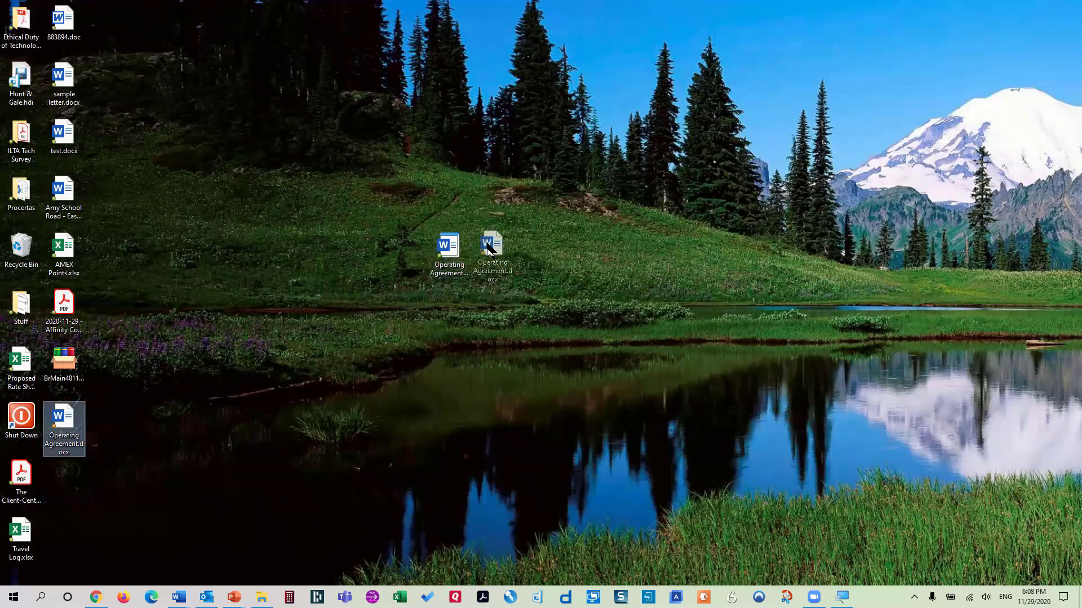
{"action": "right_click", "coordinate": [467, 251]}
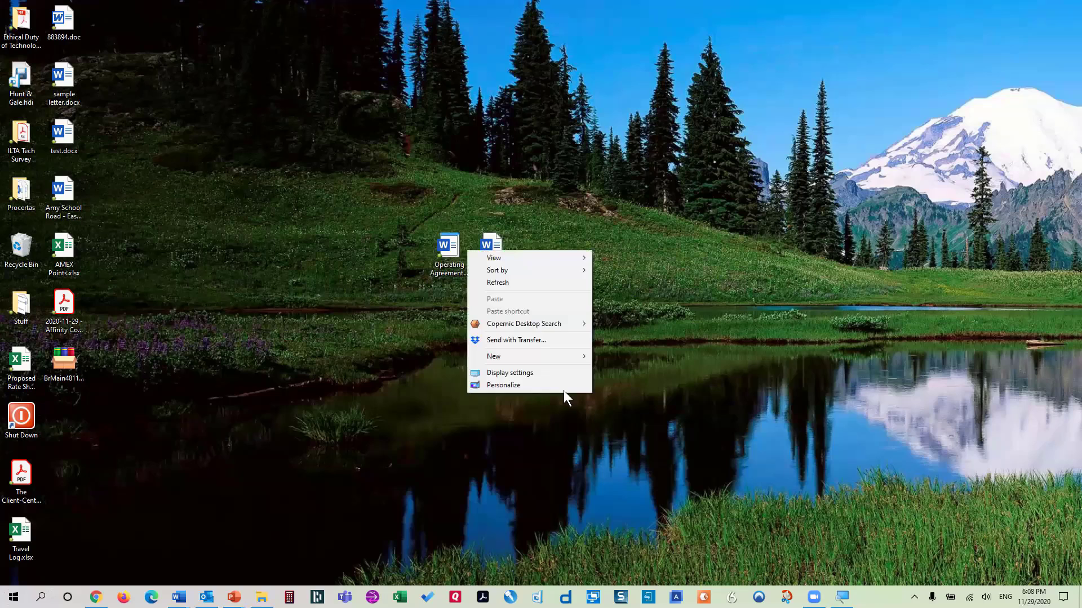
{"action": "left_click", "coordinate": [572, 376]}
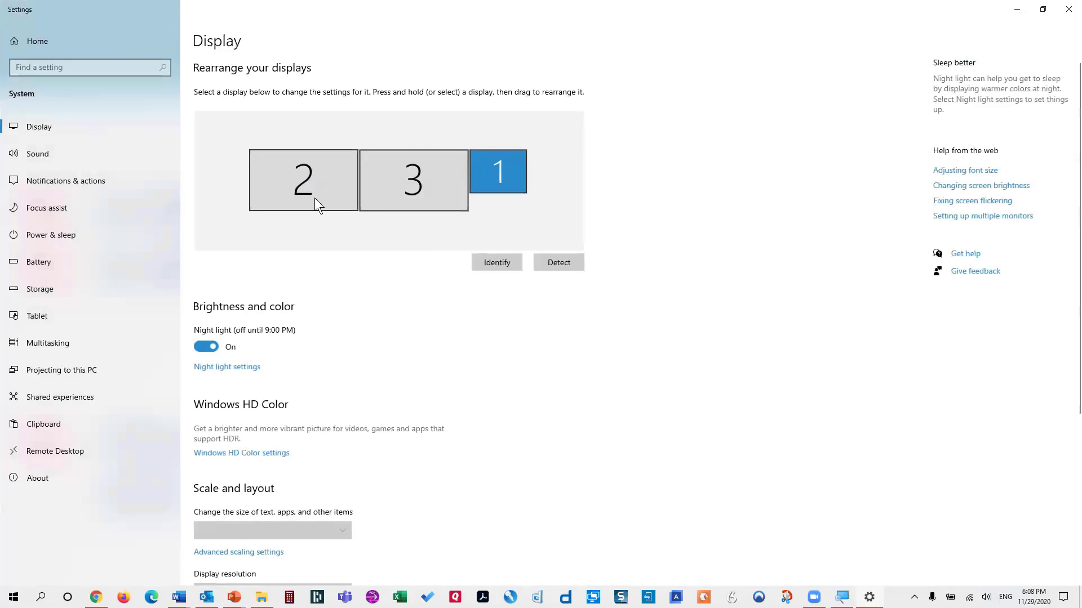
{"action": "left_click", "coordinate": [491, 257]}
{"action": "scroll", "coordinate": [406, 321], "scroll_direction": "down", "scroll_amount": 5}
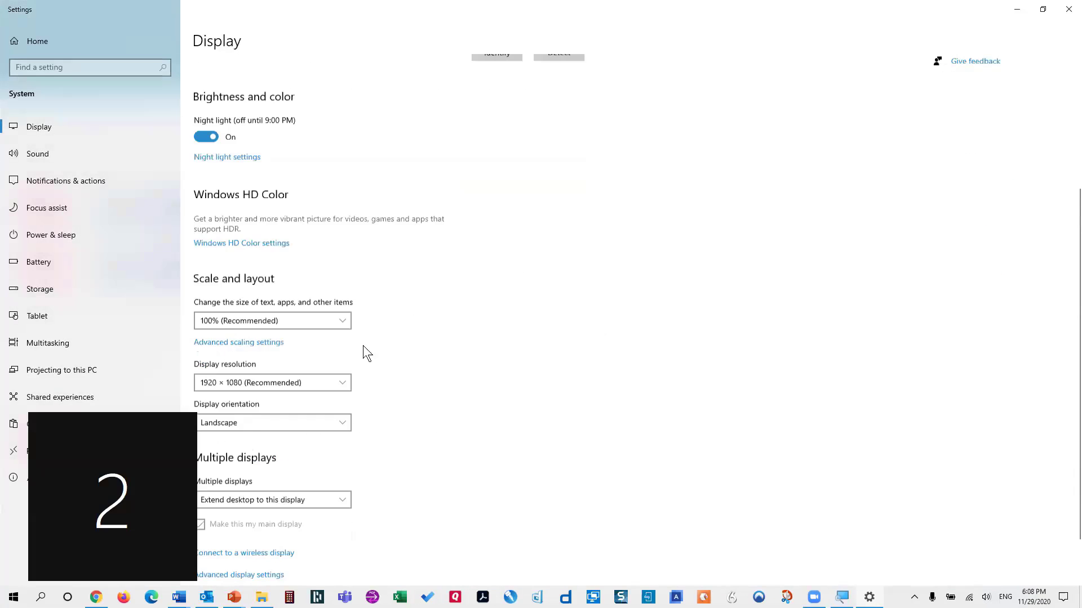
{"action": "left_click", "coordinate": [290, 326]}
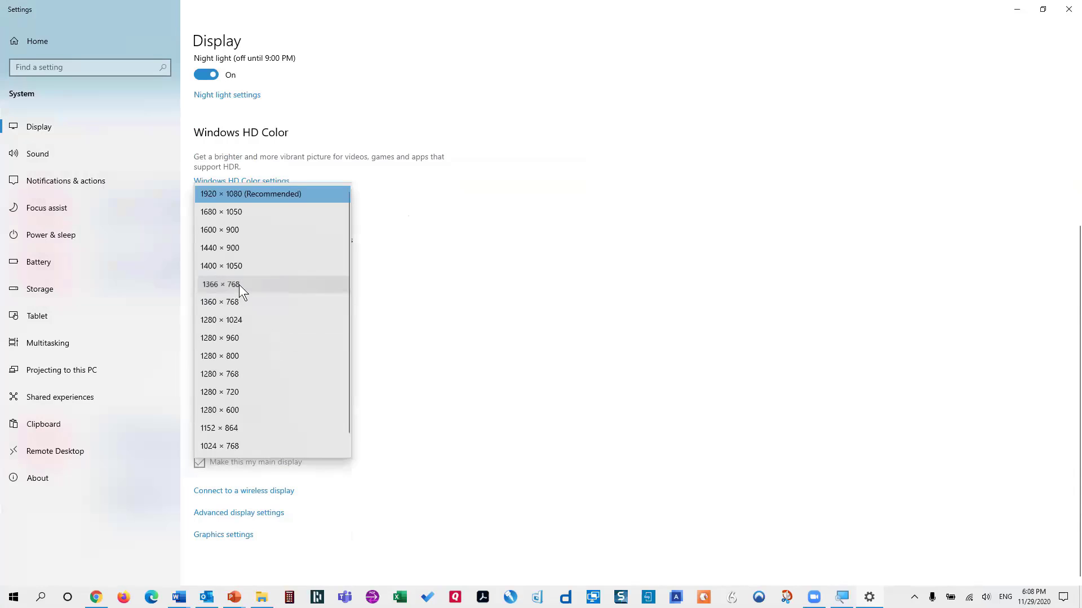
{"action": "left_click", "coordinate": [238, 285]}
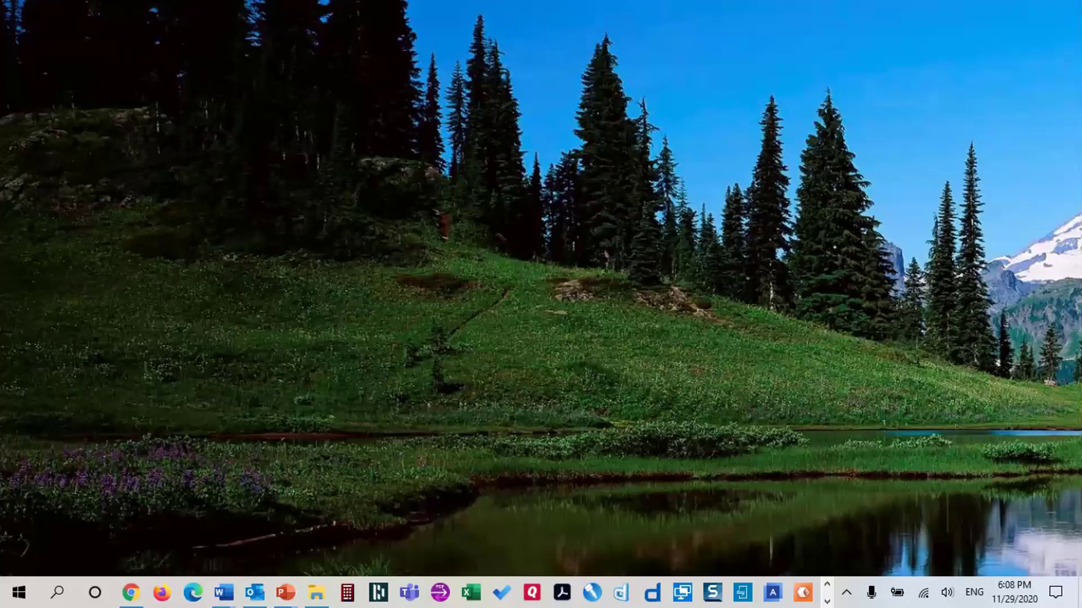
Place the template and .docx icons side by side and select each to compare their file types
{"action": "left_click_drag", "start_coordinate": [1, 271], "coordinate": [503, 267]}
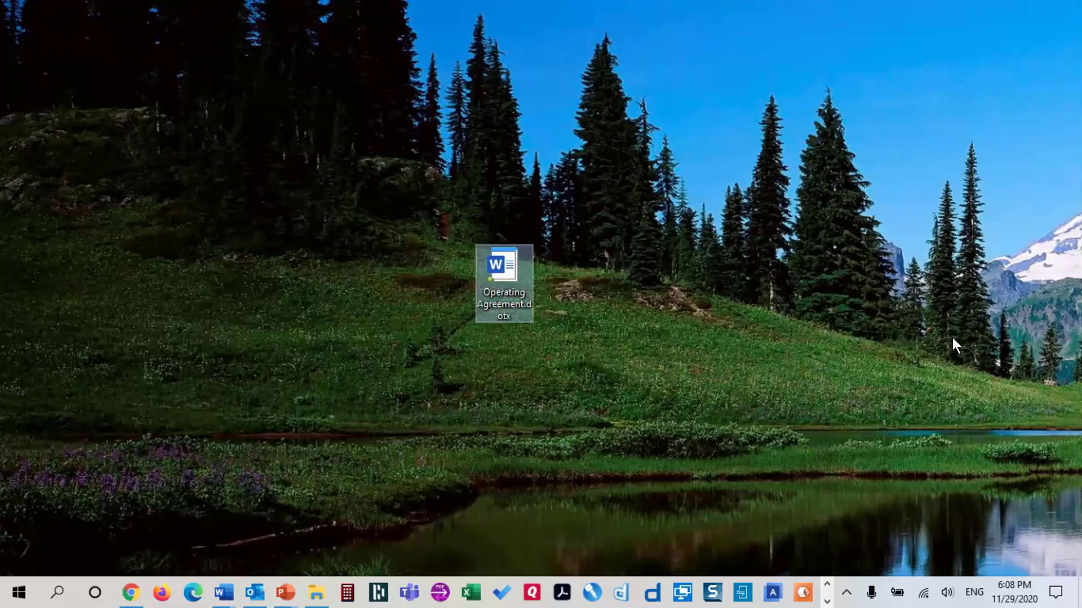
{"action": "left_click_drag", "start_coordinate": [1081, 360], "coordinate": [566, 259]}
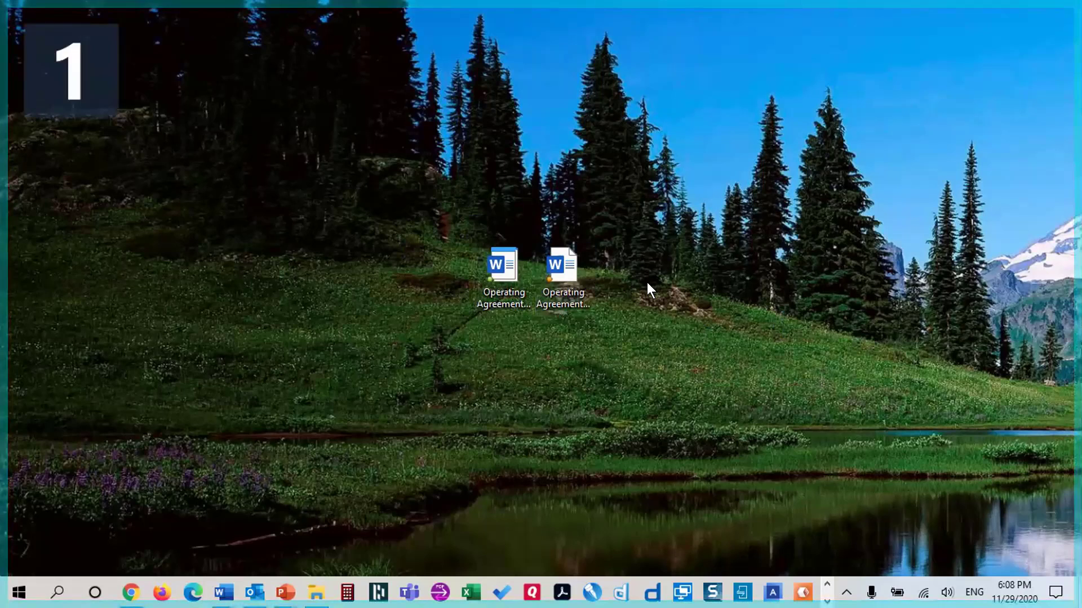
{"action": "left_click", "coordinate": [713, 255]}
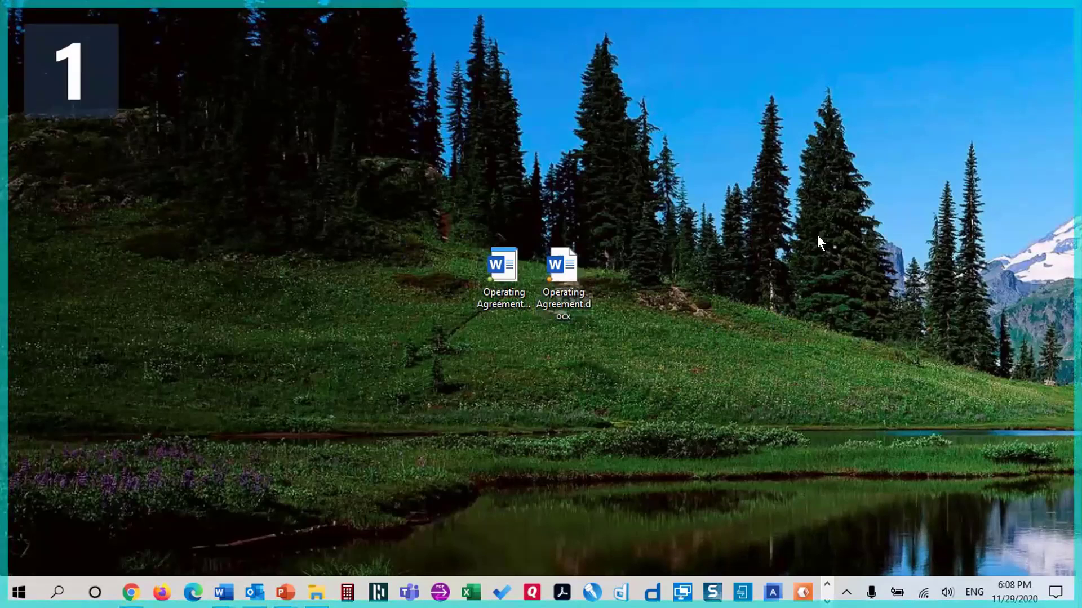
{"action": "left_click", "coordinate": [493, 271]}
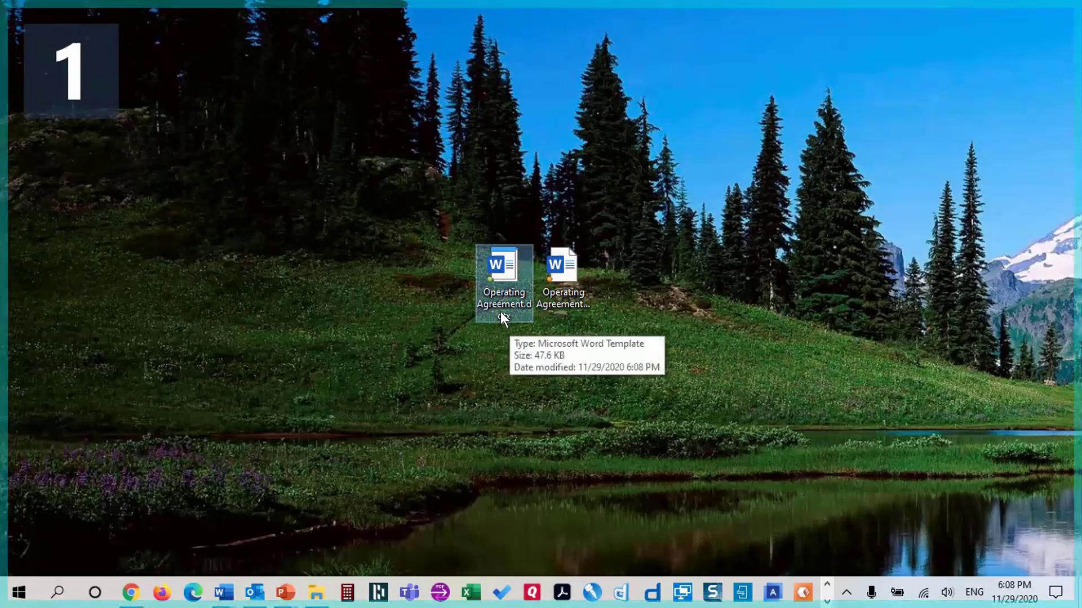
{"action": "left_click", "coordinate": [579, 297]}
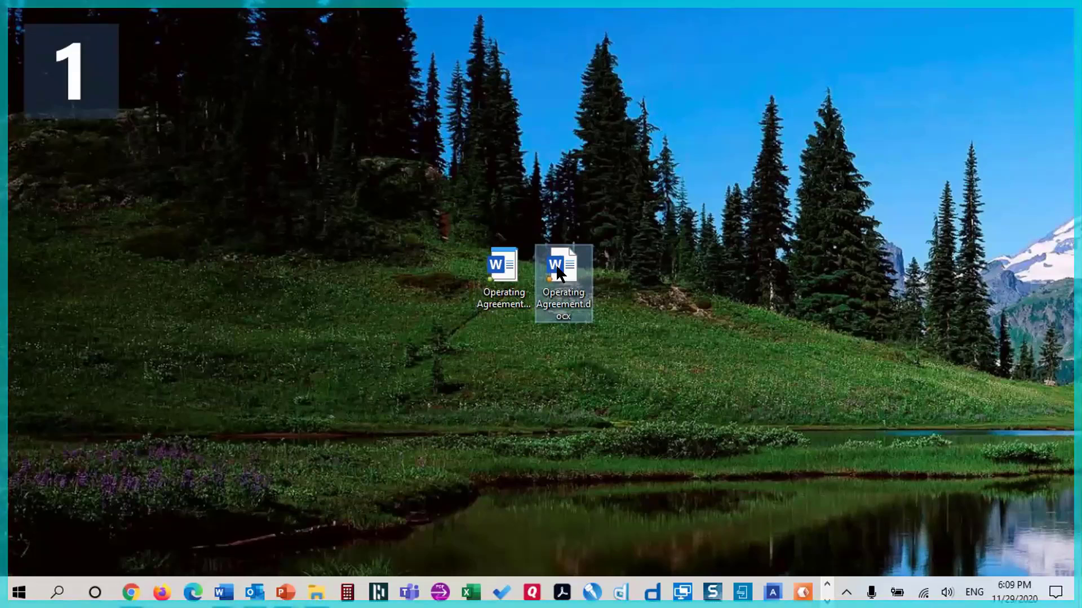
{"action": "mouse_move", "coordinate": [556, 271]}
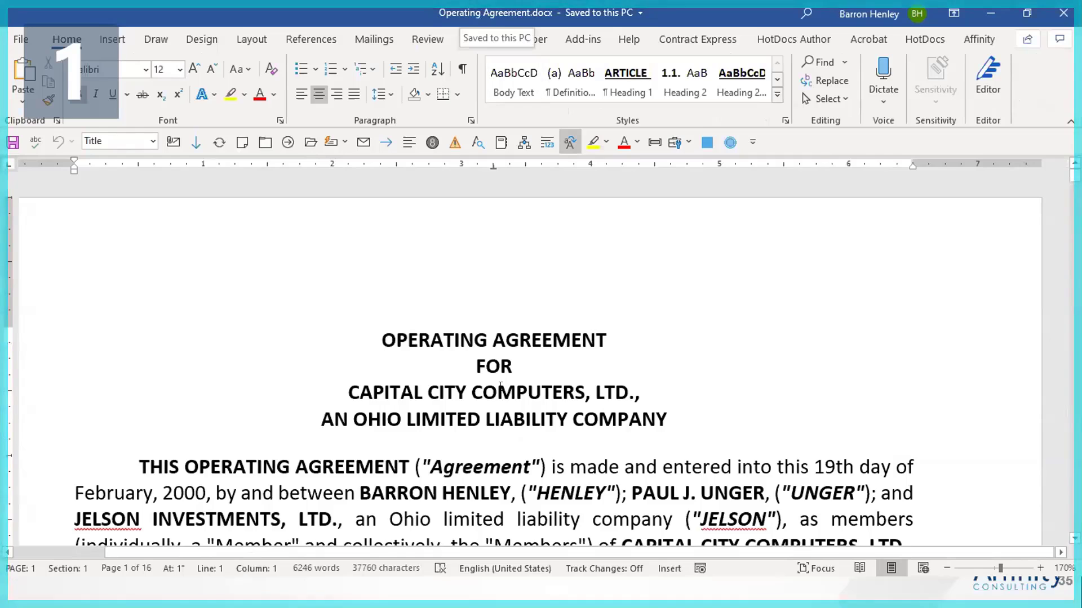
Type test text 'asdfasdf' into the first paragraph, then close Word choosing Don't Save
{"action": "scroll", "coordinate": [620, 453], "scroll_direction": "down", "scroll_amount": 3}
{"action": "left_click", "coordinate": [441, 263]}
{"action": "type", "text": "asdfasdf"}
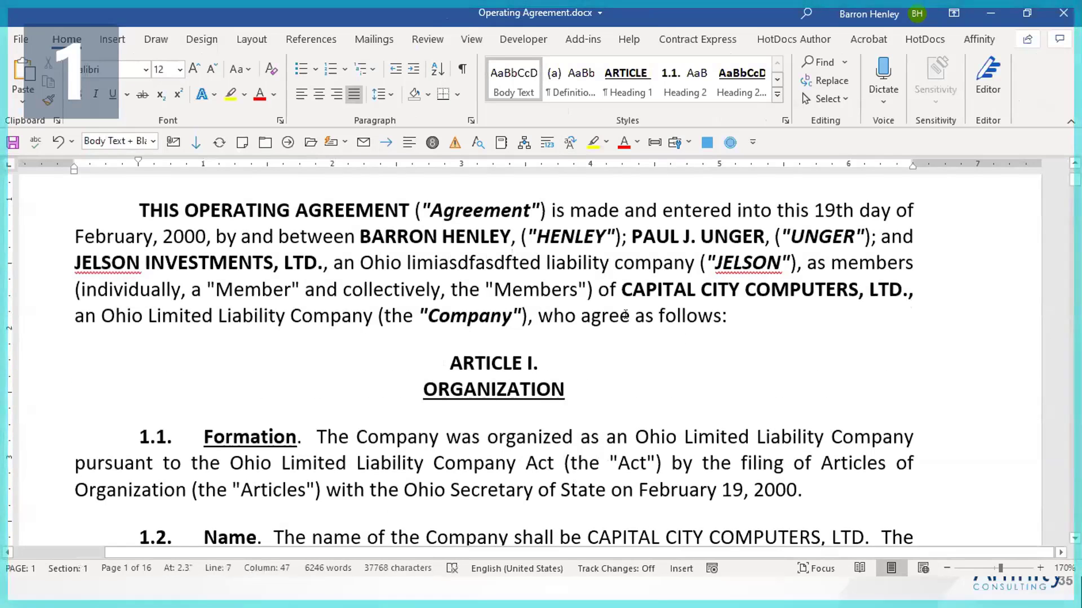
{"action": "scroll", "coordinate": [620, 313], "scroll_direction": "up", "scroll_amount": 3}
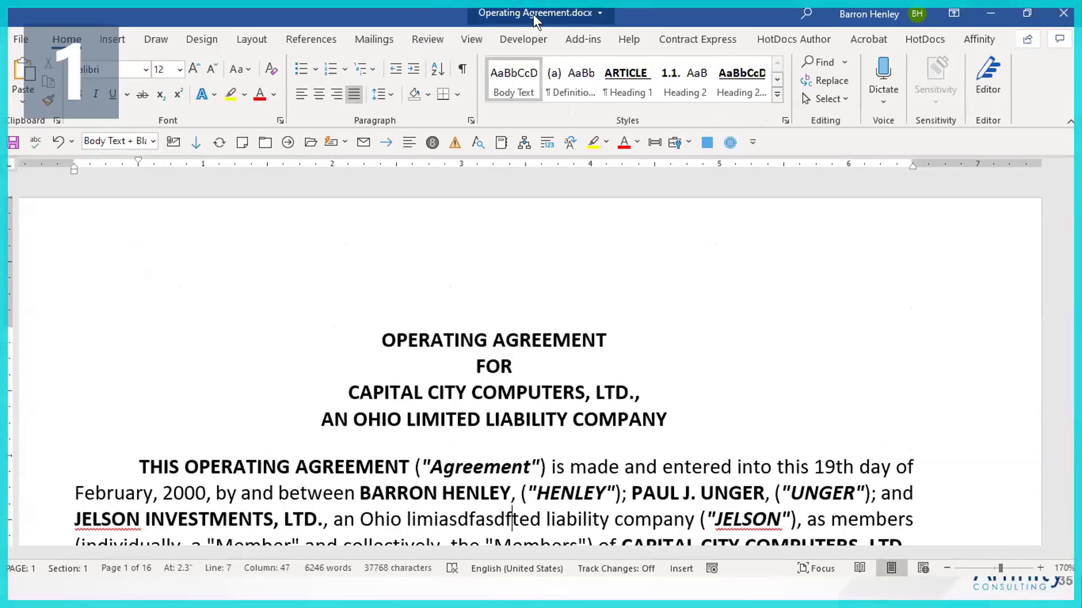
{"action": "left_click", "coordinate": [640, 393]}
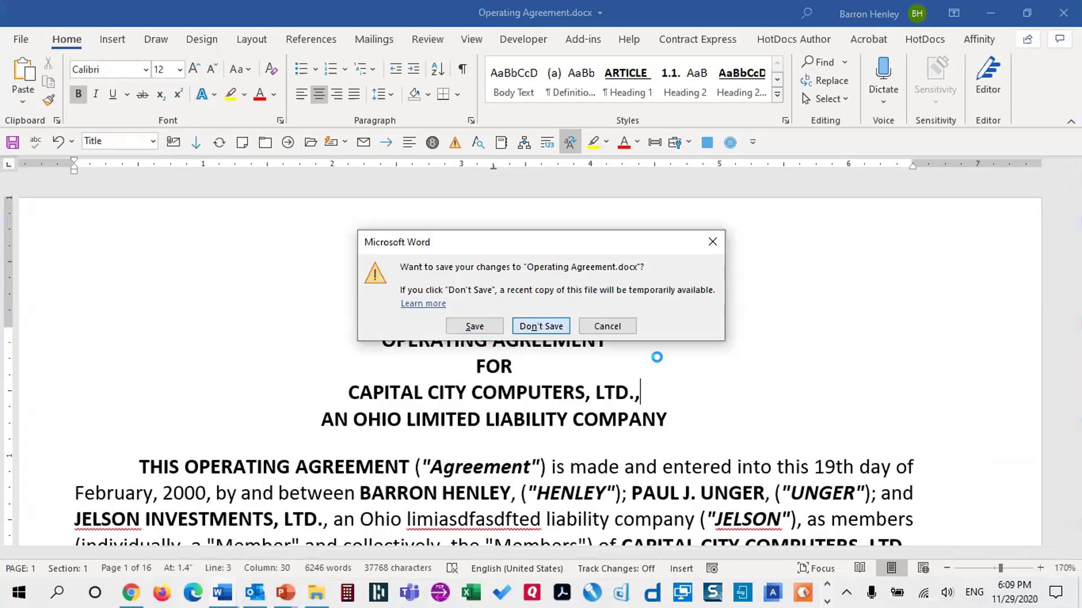
{"action": "left_click", "coordinate": [611, 326]}
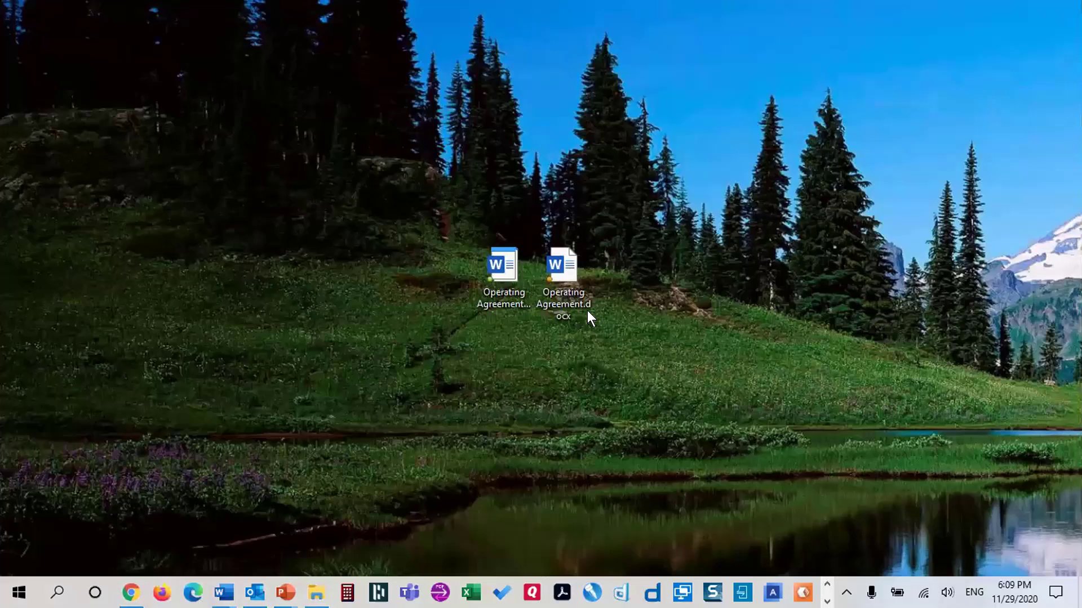
Create Document4 from Operating Agreement.dotx, scroll through it, and cancel the F12 Save As dialog
{"action": "mouse_move", "coordinate": [489, 271]}
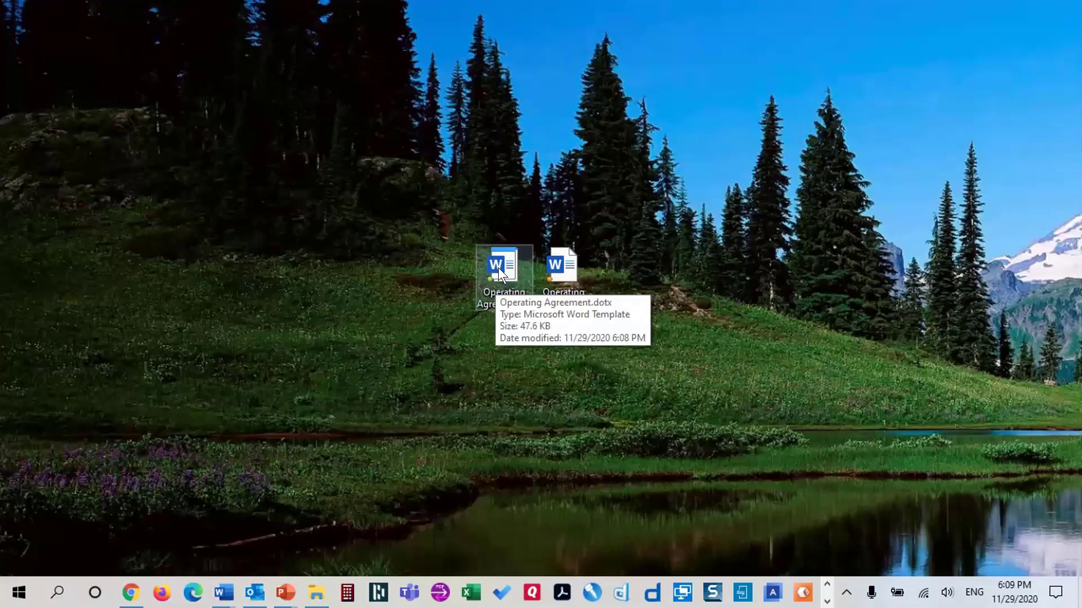
{"action": "double_click", "coordinate": [500, 273]}
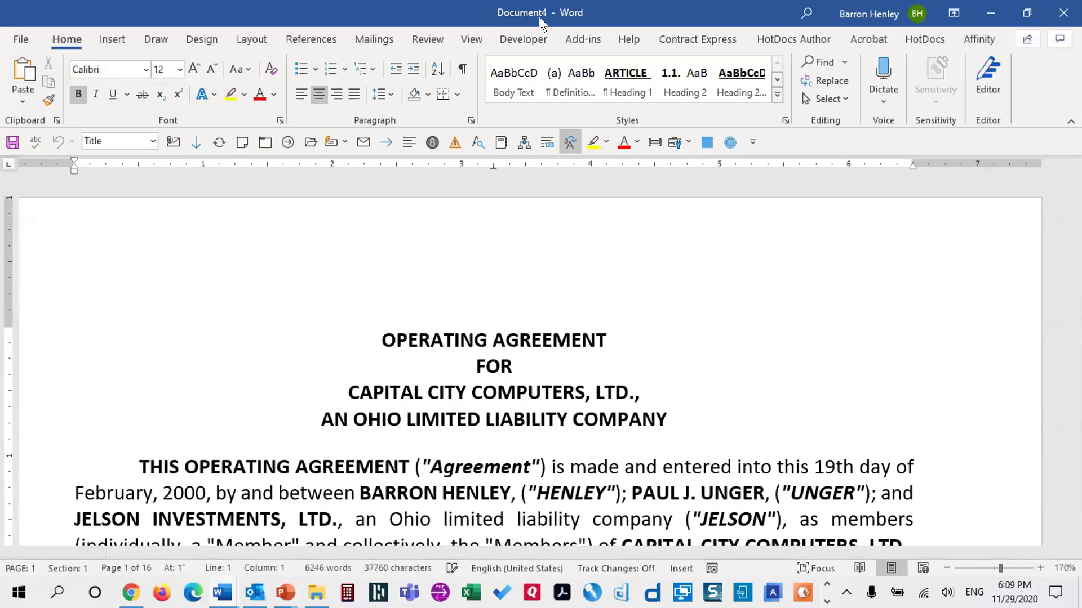
{"action": "scroll", "coordinate": [732, 431], "scroll_direction": "down", "scroll_amount": 3}
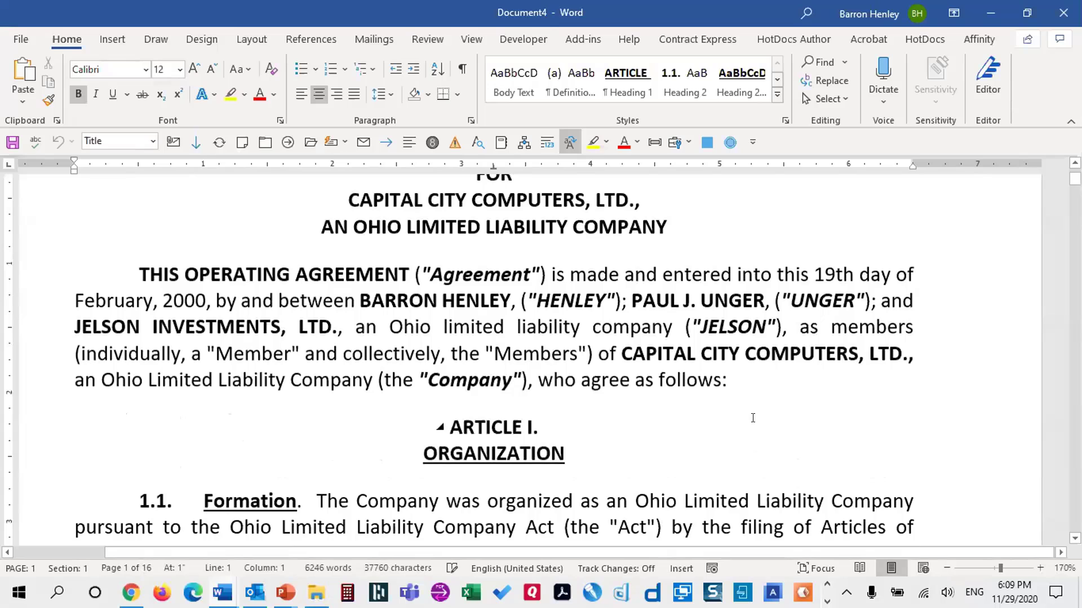
{"action": "scroll", "coordinate": [753, 418], "scroll_direction": "up", "scroll_amount": 3}
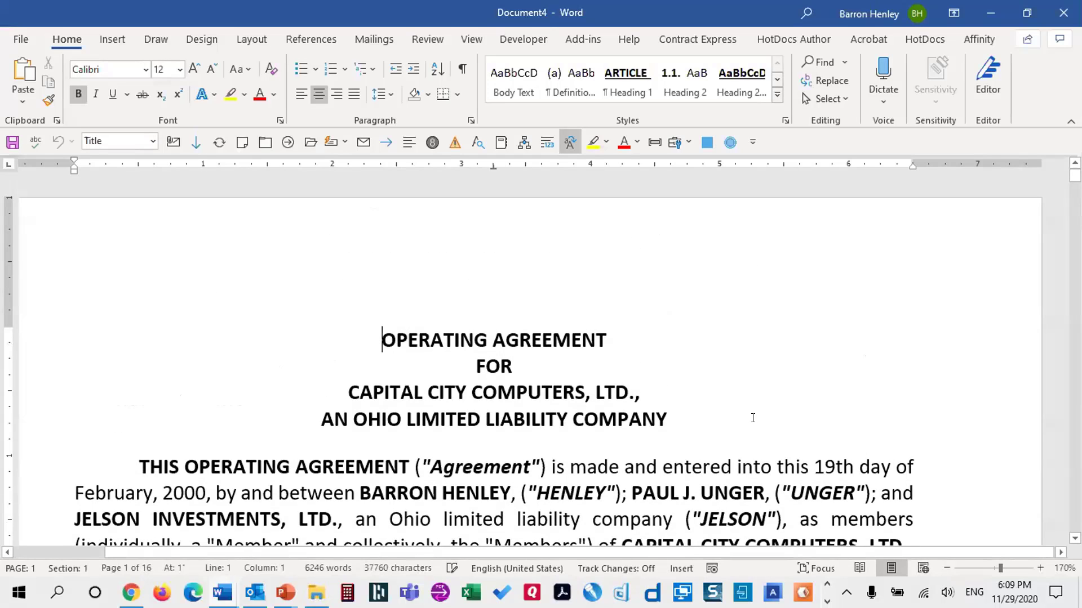
{"action": "scroll", "coordinate": [753, 418], "scroll_direction": "down", "scroll_amount": 1}
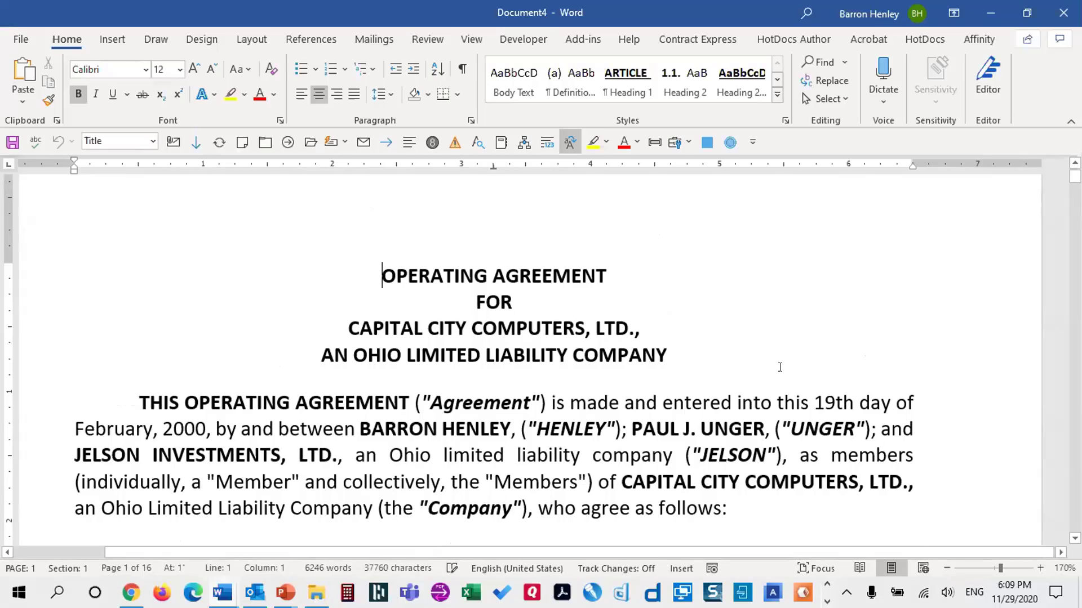
{"action": "key", "text": "F12"}
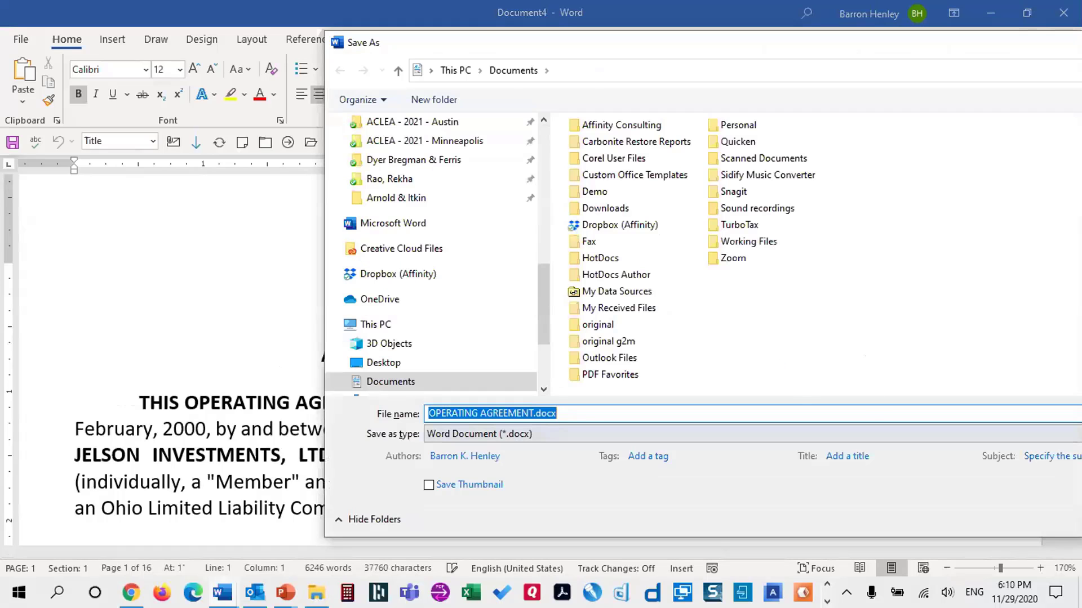
{"action": "key", "text": "Escape"}
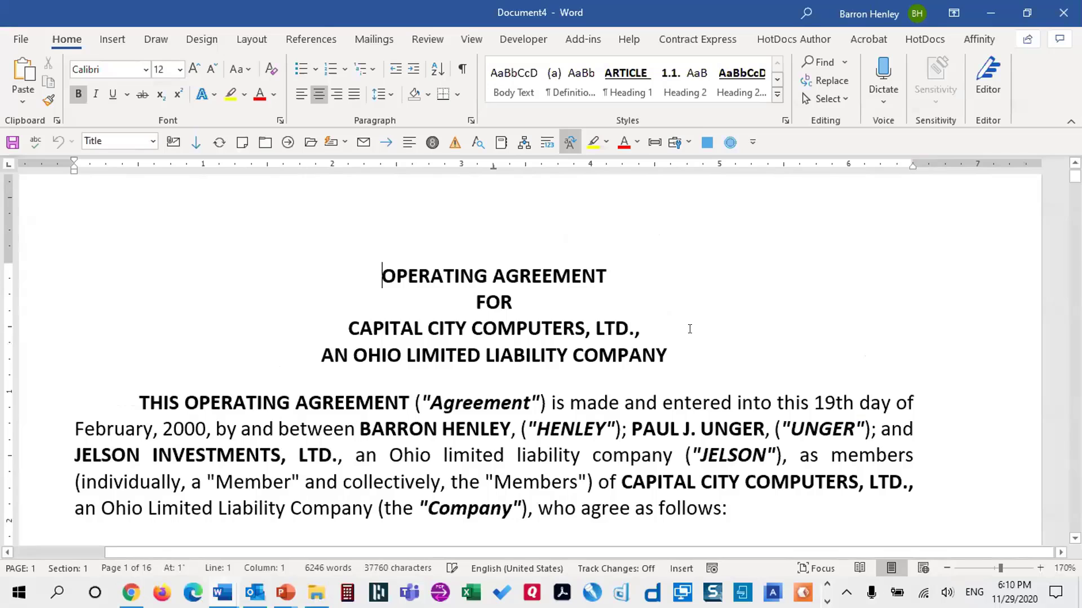
{"action": "left_click", "coordinate": [488, 277]}
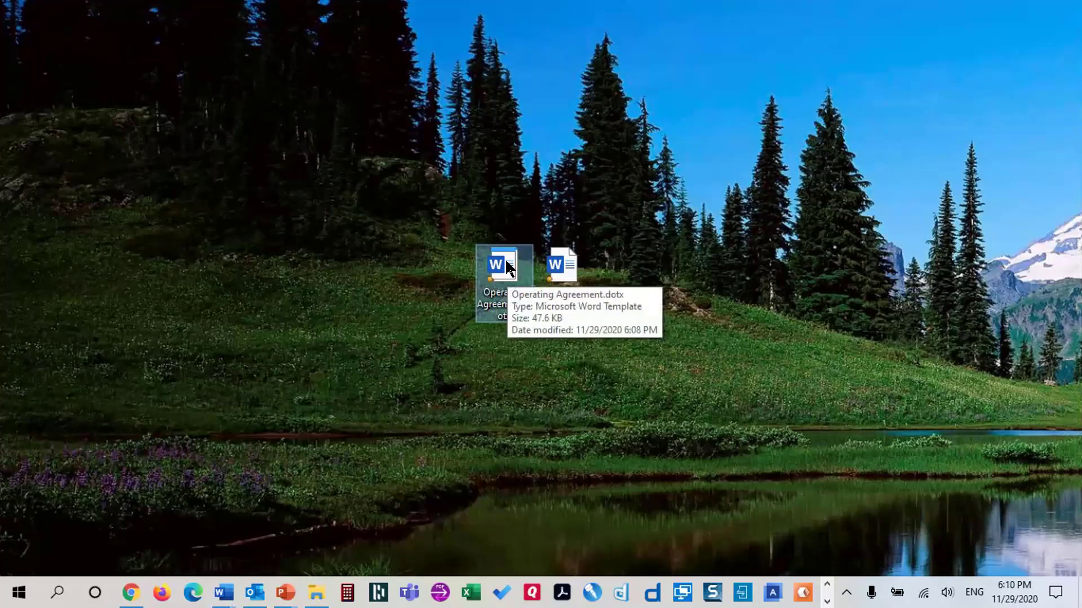
Try opening Operating Agreement.dotx, then dismiss its shortcut menu
{"action": "double_click", "coordinate": [502, 256]}
{"action": "right_click", "coordinate": [502, 256]}
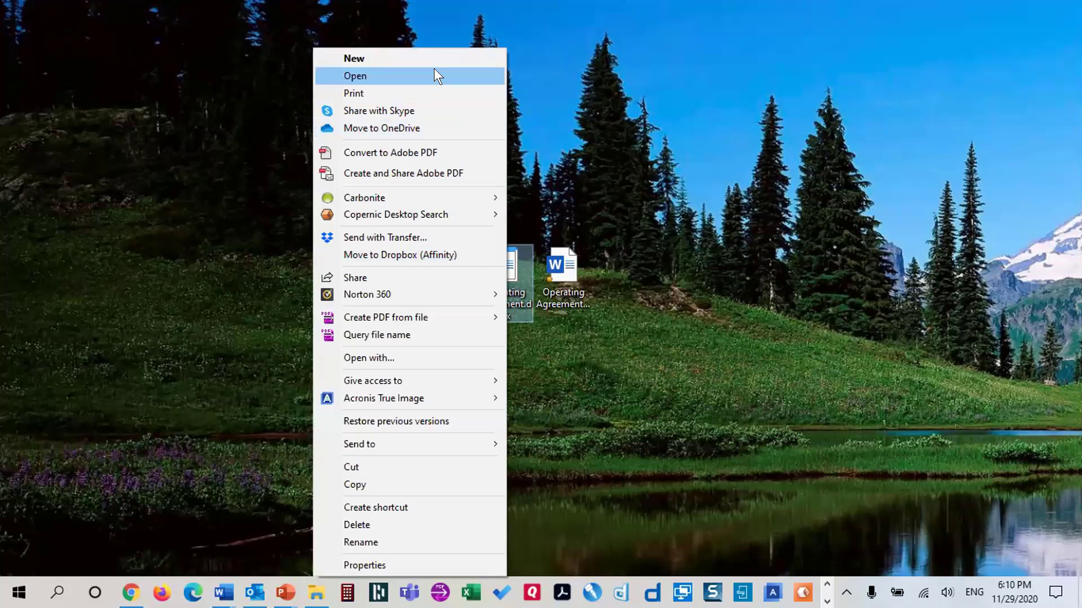
{"action": "left_click", "coordinate": [714, 232]}
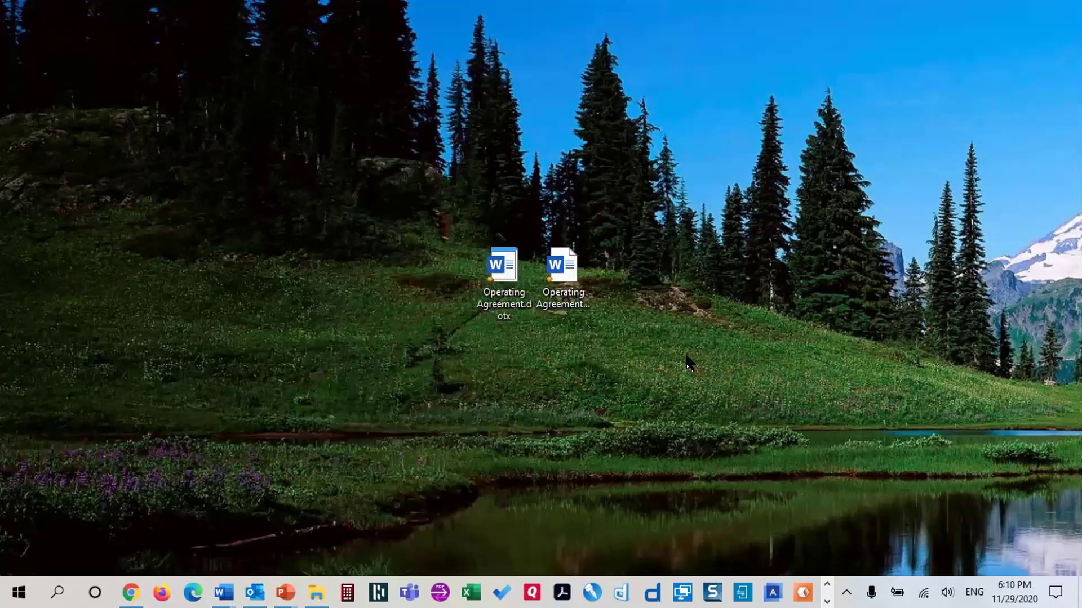
In the template's Properties, tick Read-only and then untick it again
{"action": "right_click", "coordinate": [496, 263]}
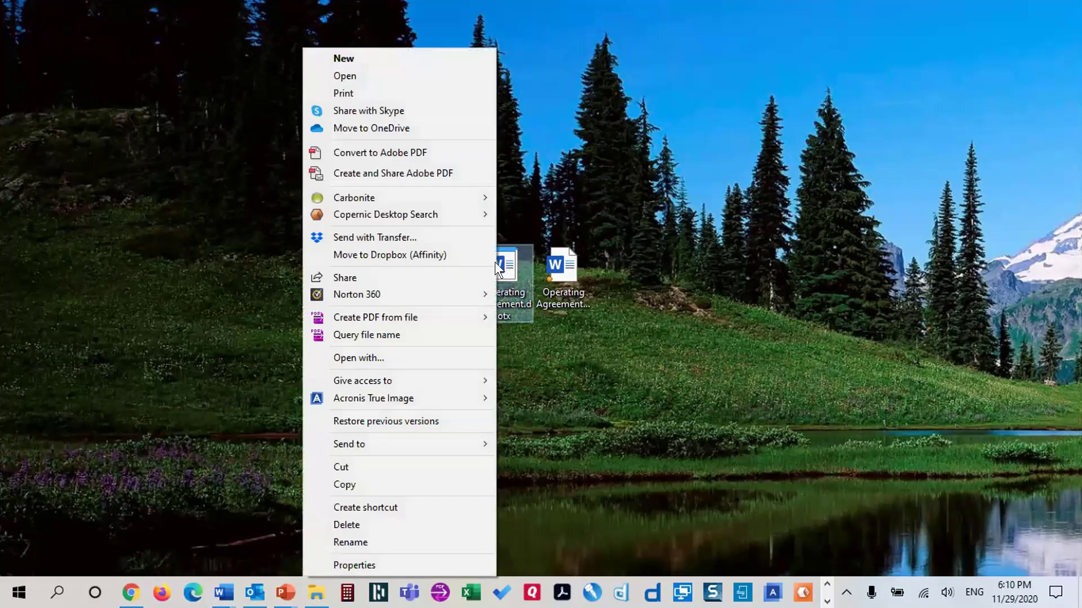
{"action": "left_click", "coordinate": [418, 564]}
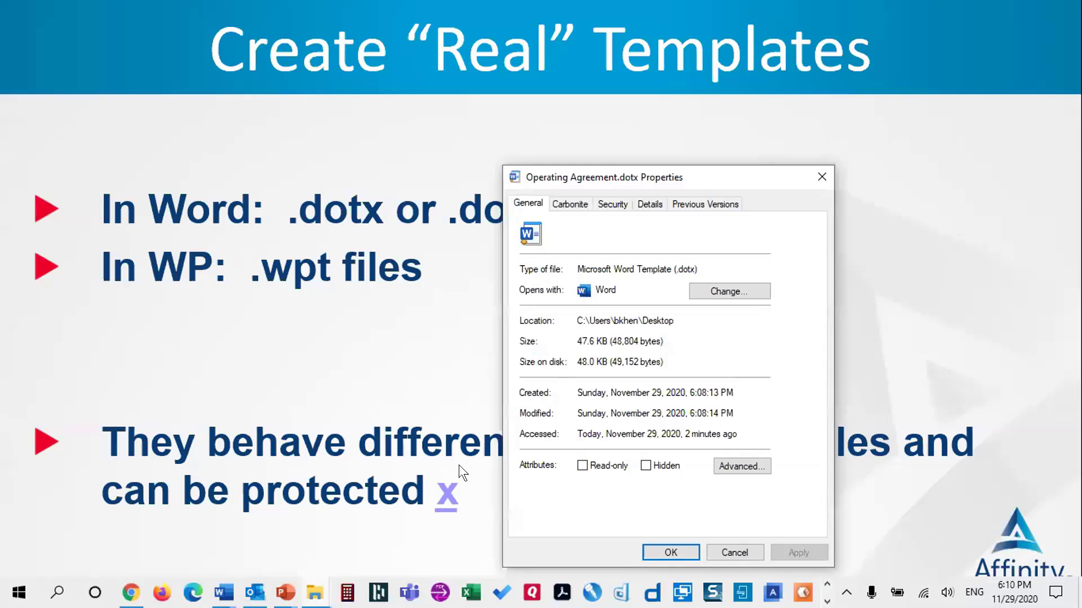
{"action": "left_click", "coordinate": [583, 466]}
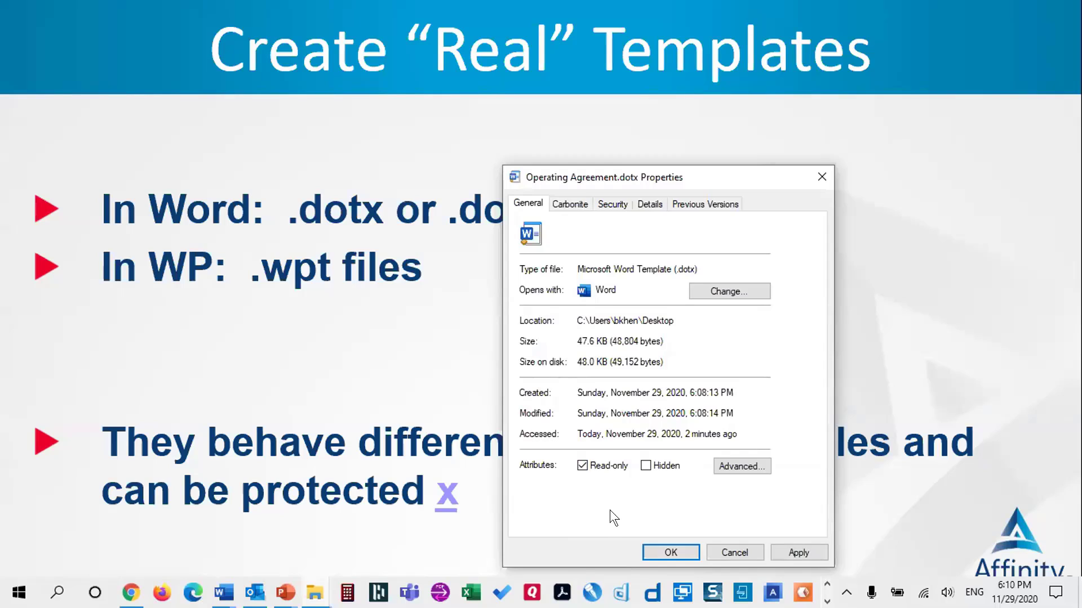
{"action": "left_click", "coordinate": [614, 465]}
Close the template's Properties window and select display 2 in Display settings
{"action": "left_click", "coordinate": [738, 548]}
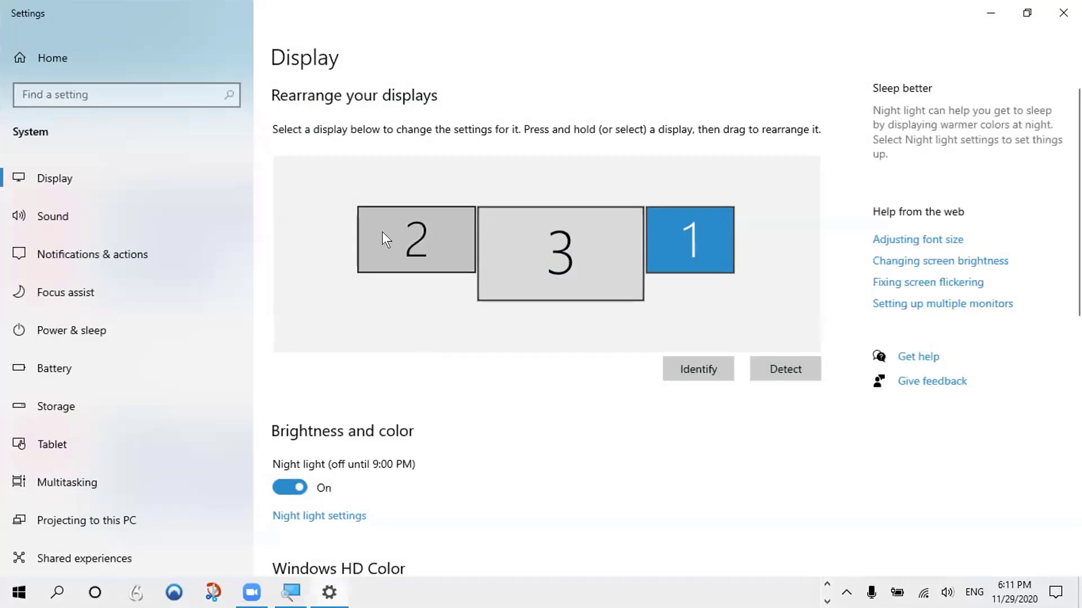
{"action": "left_click", "coordinate": [432, 245]}
{"action": "scroll", "coordinate": [471, 406], "scroll_direction": "down", "scroll_amount": 3}
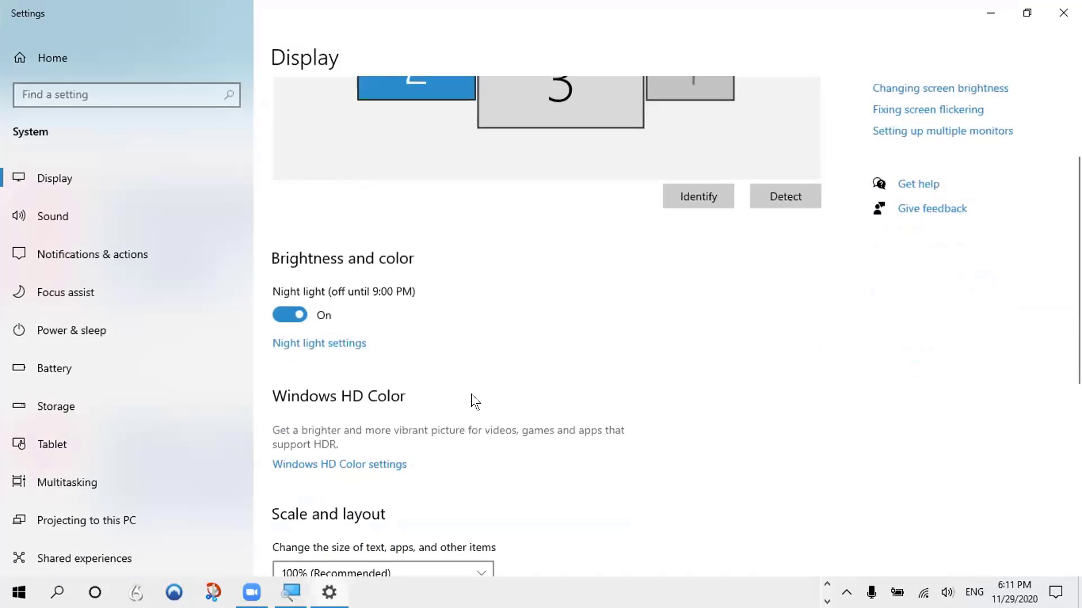
{"action": "scroll", "coordinate": [483, 386], "scroll_direction": "down", "scroll_amount": 6}
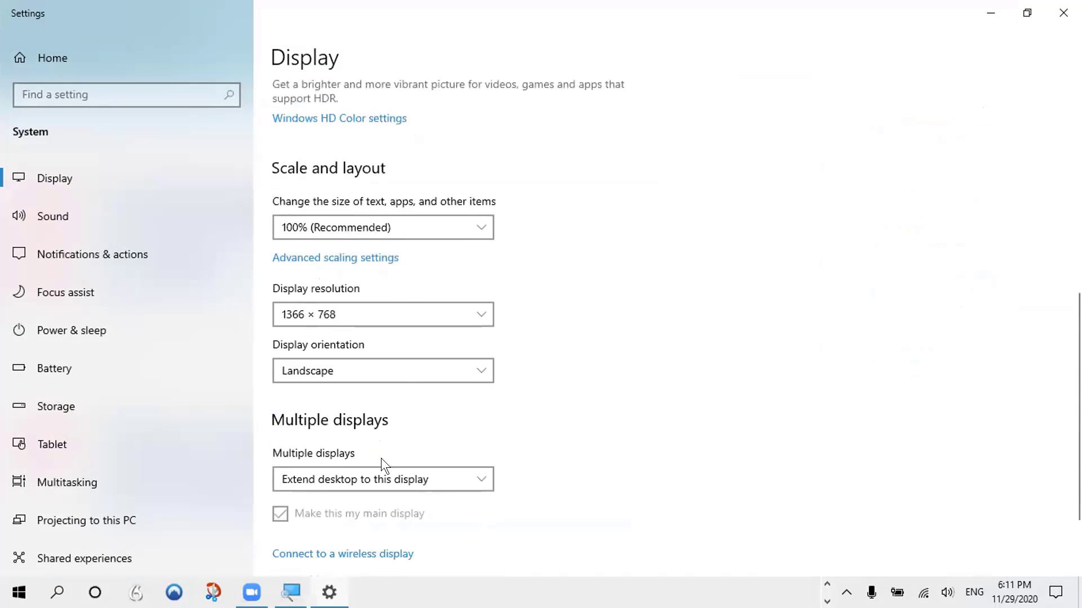
{"action": "scroll", "coordinate": [405, 406], "scroll_direction": "down", "scroll_amount": 2}
Keep Multiple displays on Extend desktop to this display, close Settings, and advance the slide
{"action": "left_click", "coordinate": [418, 367]}
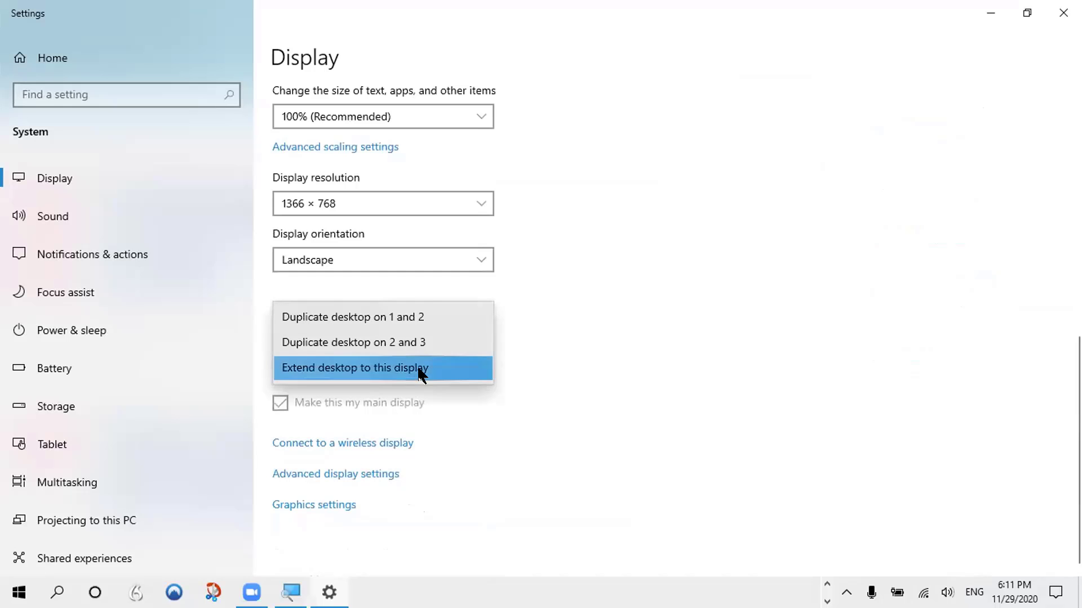
{"action": "left_click", "coordinate": [420, 370]}
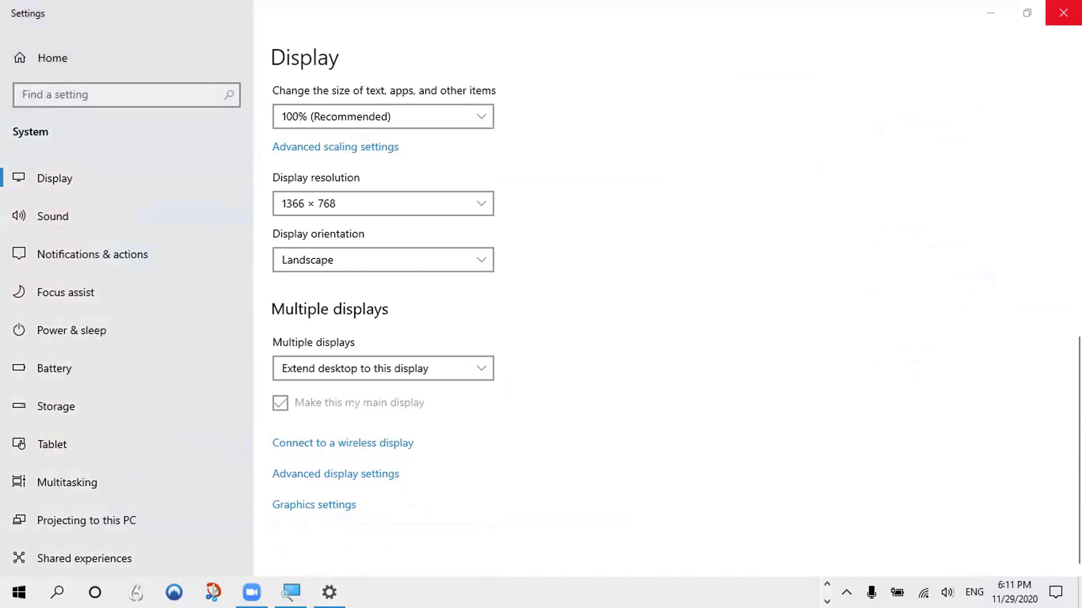
{"action": "left_click", "coordinate": [1063, 12]}
{"action": "left_click", "coordinate": [688, 320]}
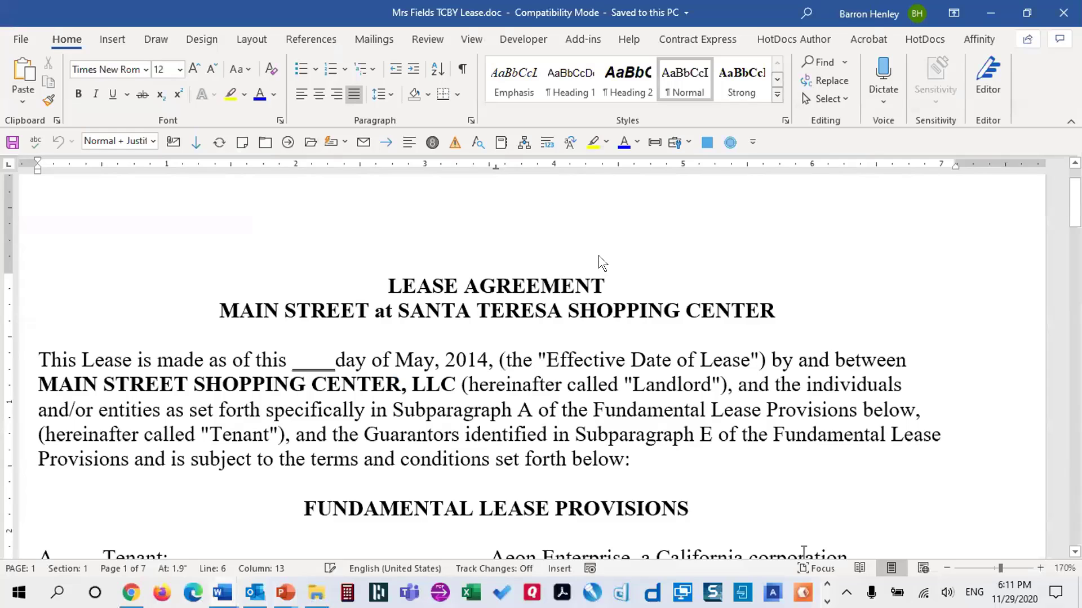
Jump to the Issue_3 bookmark in the lease using the bookmark list
{"action": "key", "text": "ctrl+shift+F5"}
{"action": "left_click", "coordinate": [900, 326]}
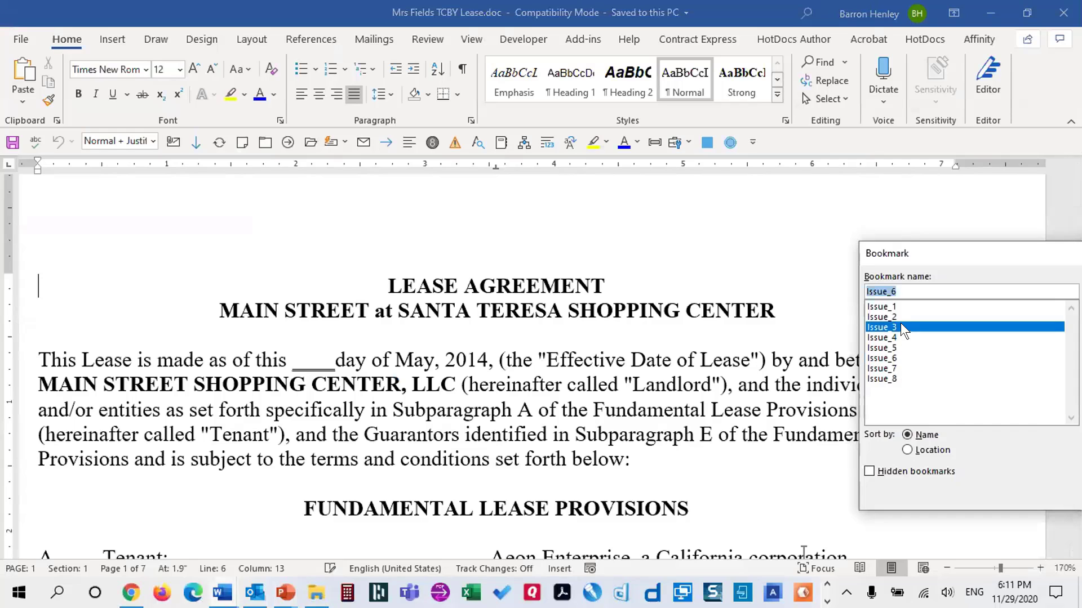
{"action": "left_click_drag", "start_coordinate": [924, 246], "coordinate": [614, 222]}
{"action": "left_click", "coordinate": [805, 316]}
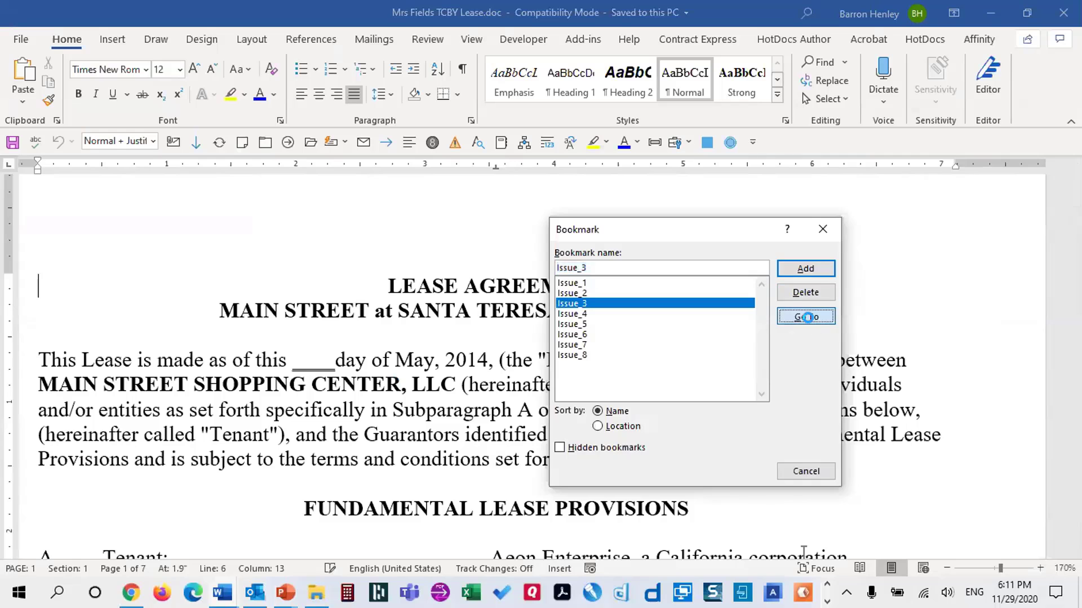
{"action": "left_click", "coordinate": [806, 471]}
Toggle formatting marks on and off, then place the cursor after 'purposes.' ending section 6 NOTICES
{"action": "scroll", "coordinate": [461, 380], "scroll_direction": "down", "scroll_amount": 1}
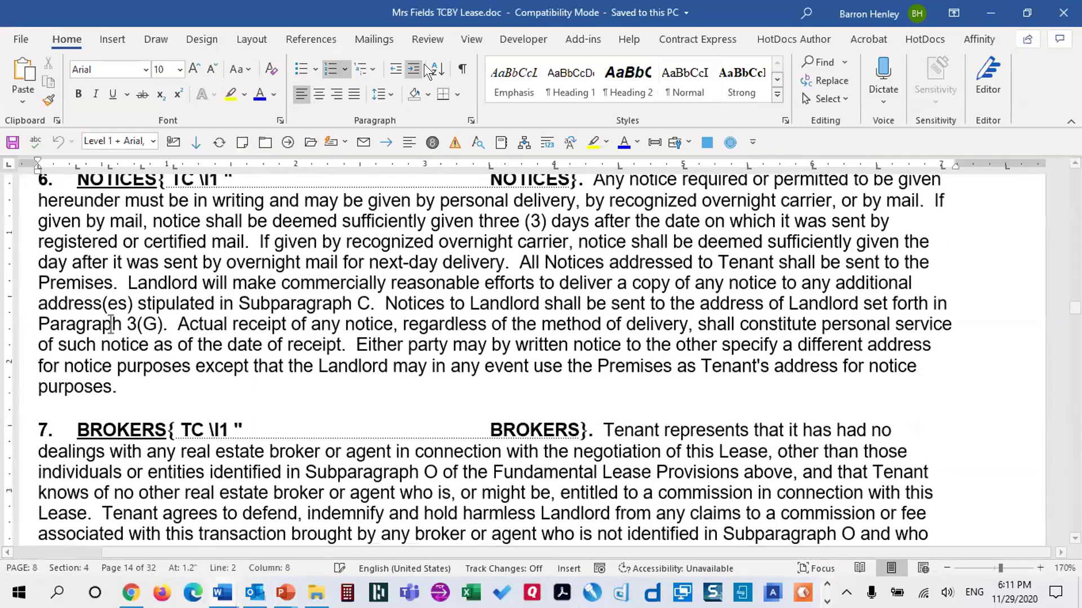
{"action": "left_click", "coordinate": [462, 68]}
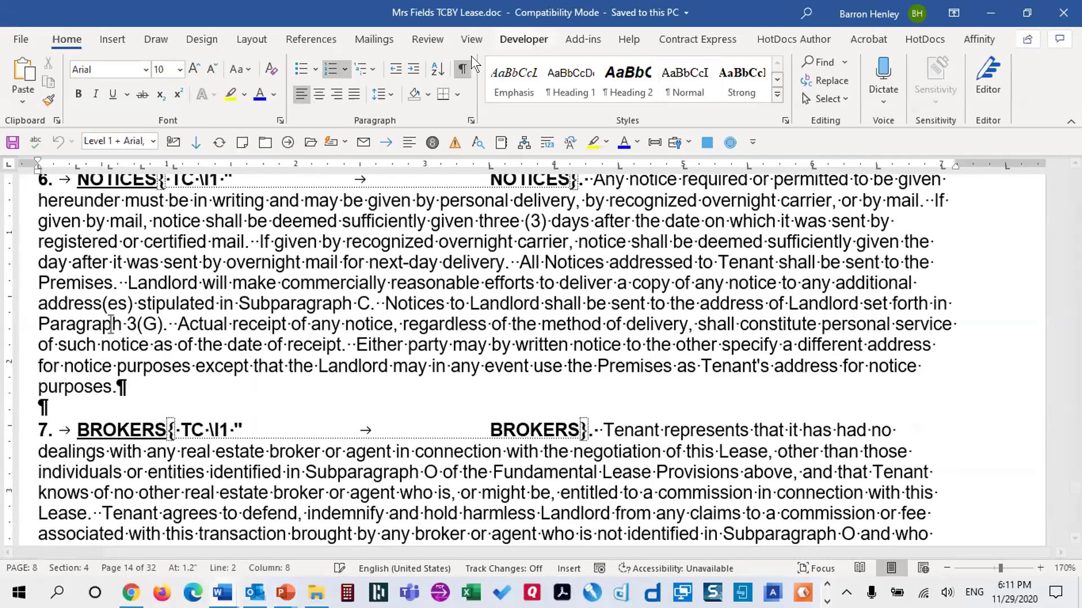
{"action": "left_click", "coordinate": [462, 69]}
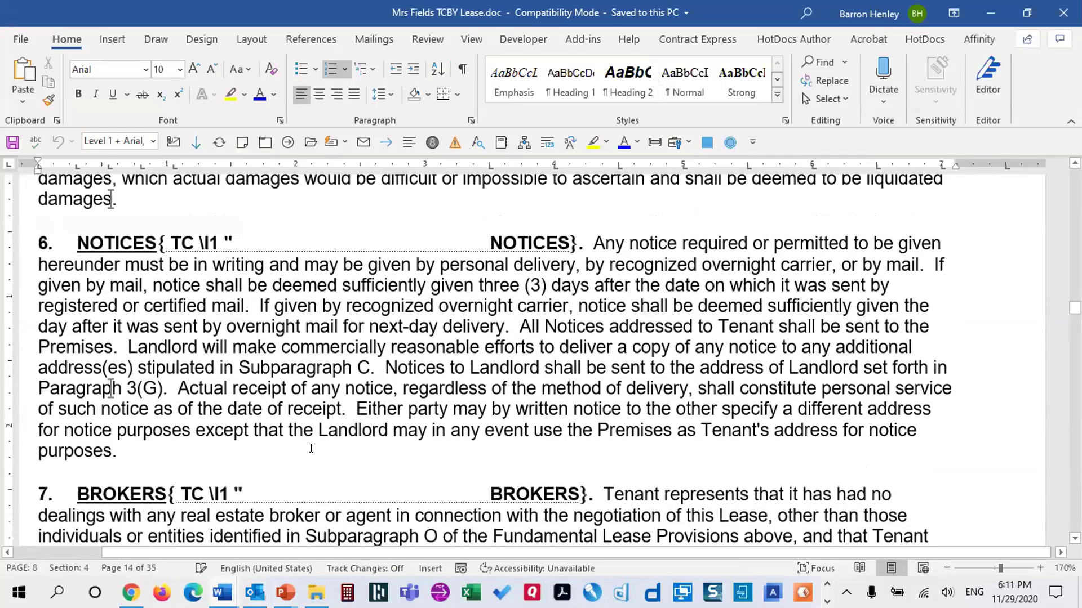
{"action": "scroll", "coordinate": [311, 448], "scroll_direction": "down", "scroll_amount": 15}
{"action": "scroll", "coordinate": [339, 367], "scroll_direction": "up", "scroll_amount": 7}
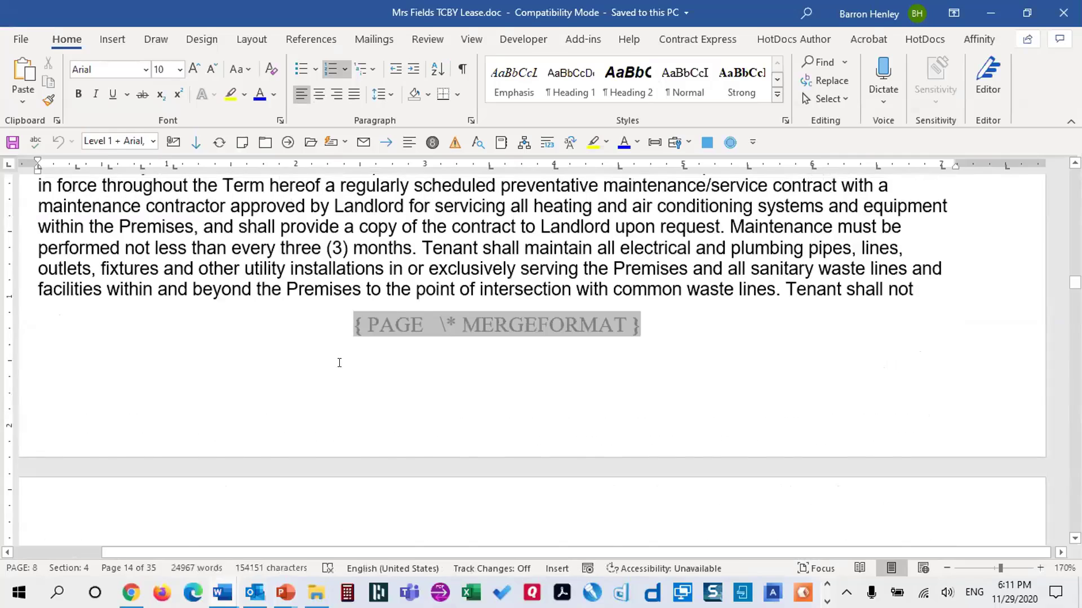
{"action": "scroll", "coordinate": [339, 363], "scroll_direction": "up", "scroll_amount": 8}
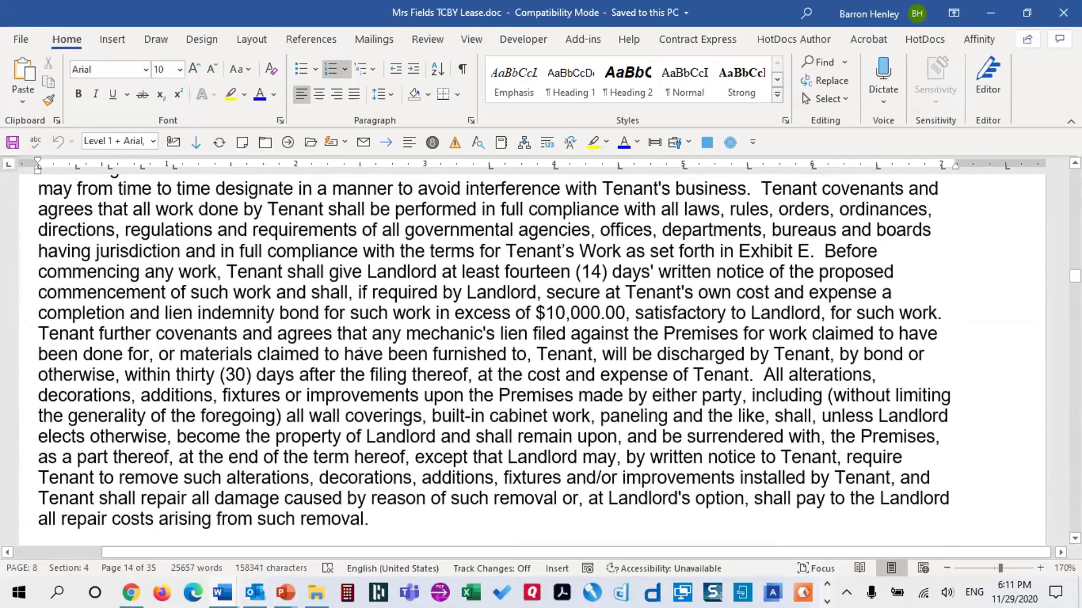
{"action": "key", "text": "alt"}
{"action": "scroll", "coordinate": [338, 344], "scroll_direction": "down", "scroll_amount": 10}
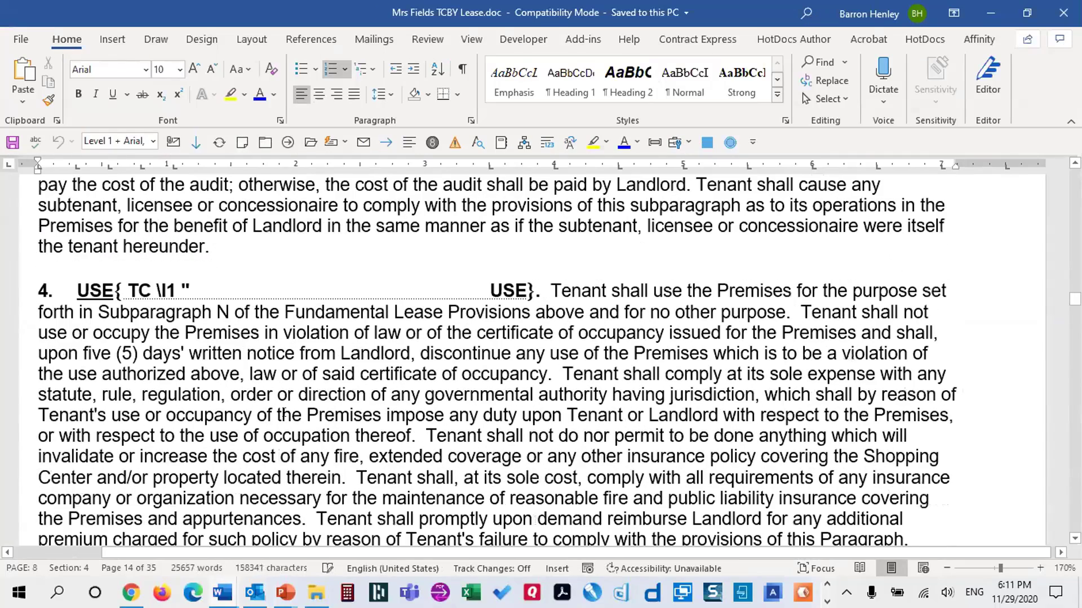
{"action": "scroll", "coordinate": [313, 337], "scroll_direction": "down", "scroll_amount": 12}
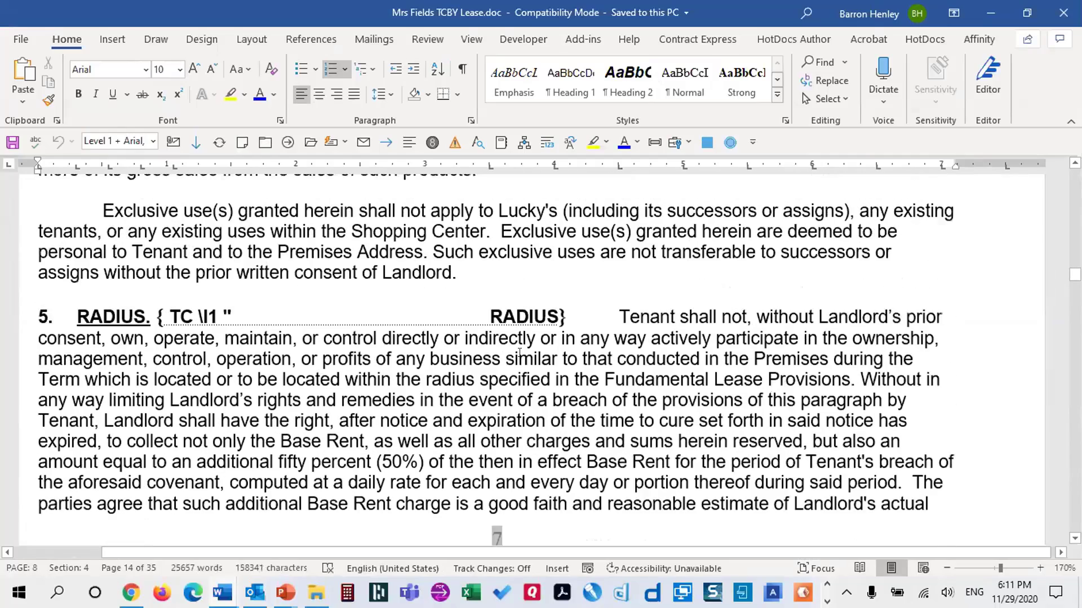
{"action": "scroll", "coordinate": [618, 320], "scroll_direction": "down", "scroll_amount": 5}
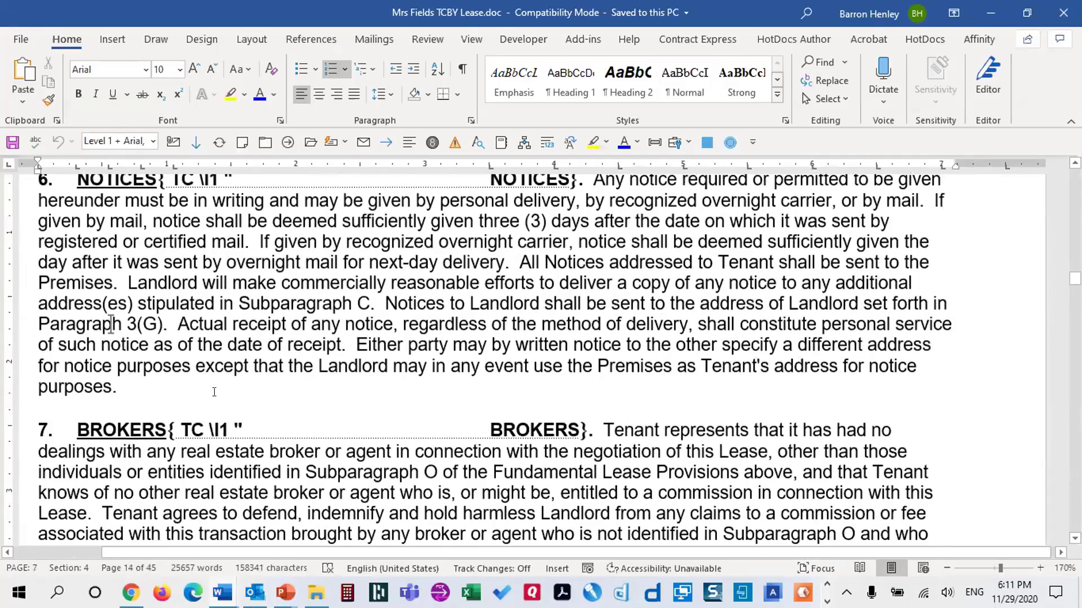
{"action": "left_click", "coordinate": [147, 376]}
Add numbered paragraph 7 after NOTICES, renumbering BROKERS to 8, and test removing and restoring its number
{"action": "key", "text": "Return"}
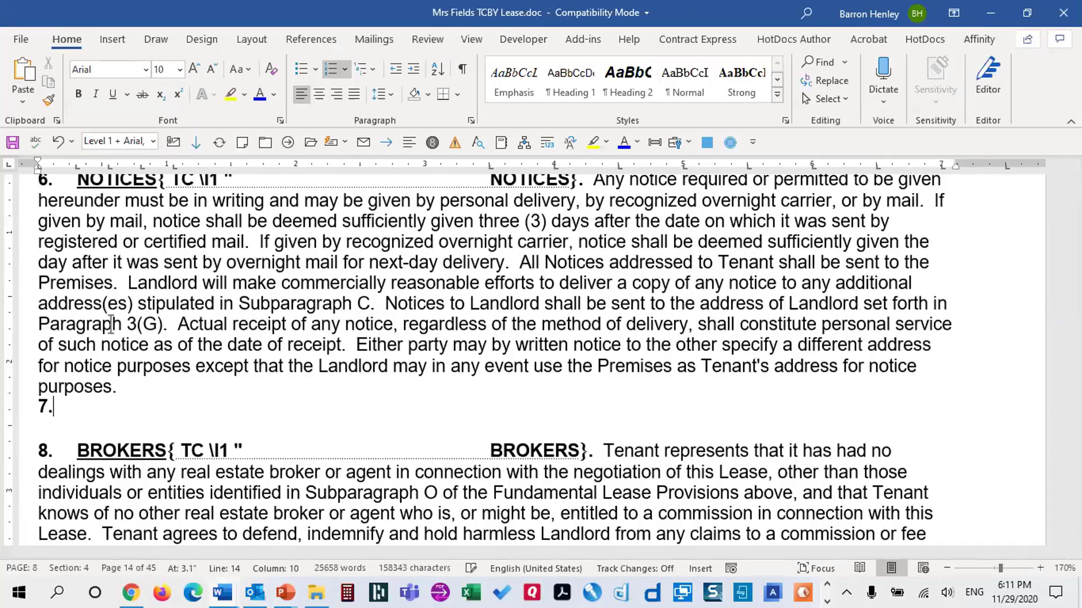
{"action": "scroll", "coordinate": [247, 403], "scroll_direction": "up", "scroll_amount": 2}
{"action": "scroll", "coordinate": [249, 400], "scroll_direction": "down", "scroll_amount": 2}
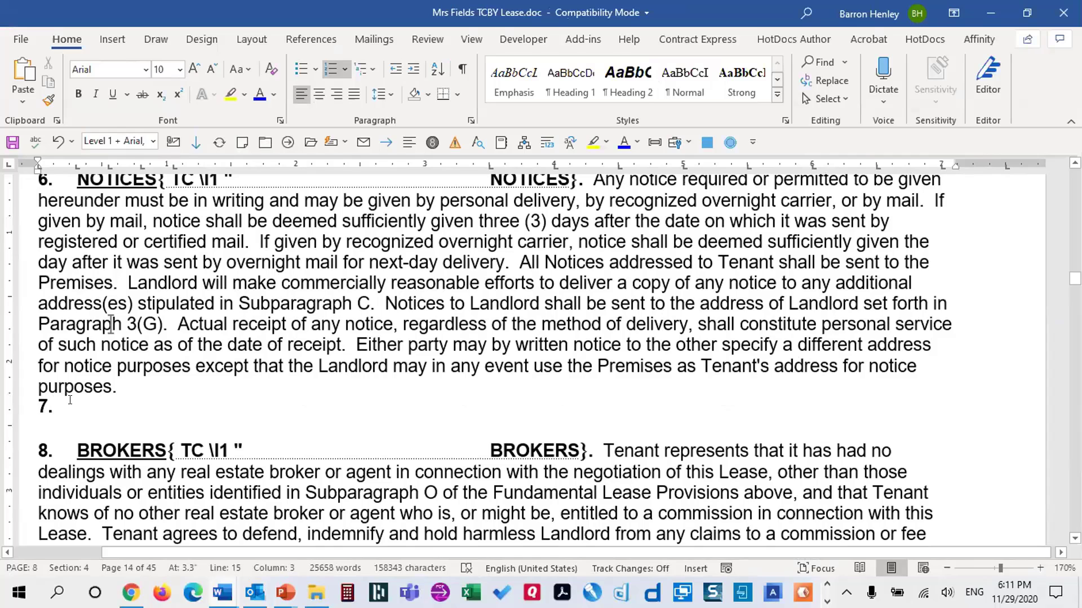
{"action": "key", "text": "Return"}
{"action": "key", "text": "Return"}
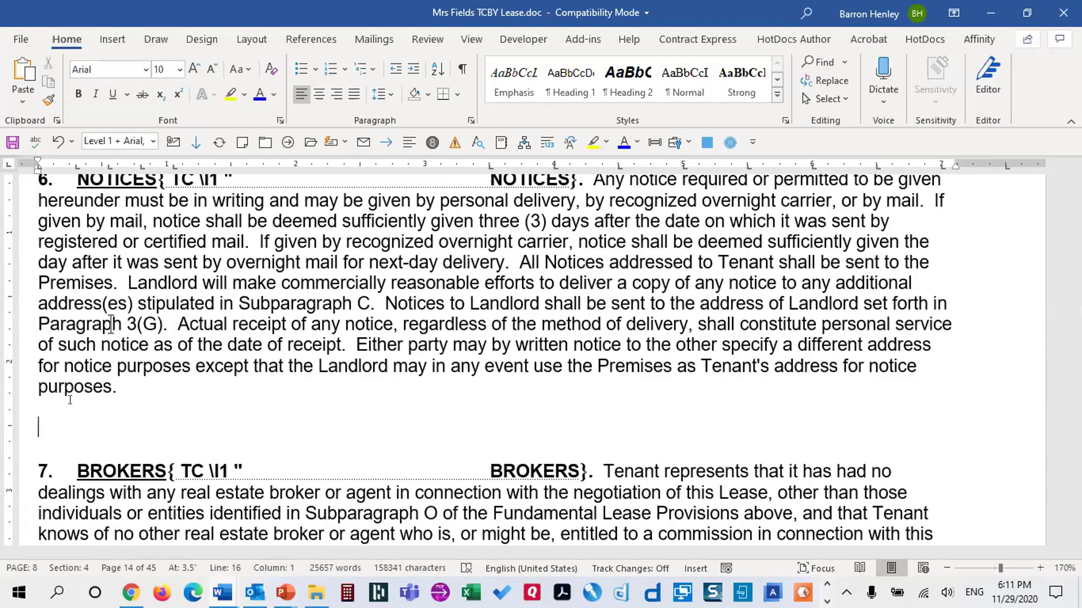
{"action": "key", "text": "BackSpace"}
{"action": "key", "text": "ctrl+z"}
{"action": "left_click", "coordinate": [128, 380]}
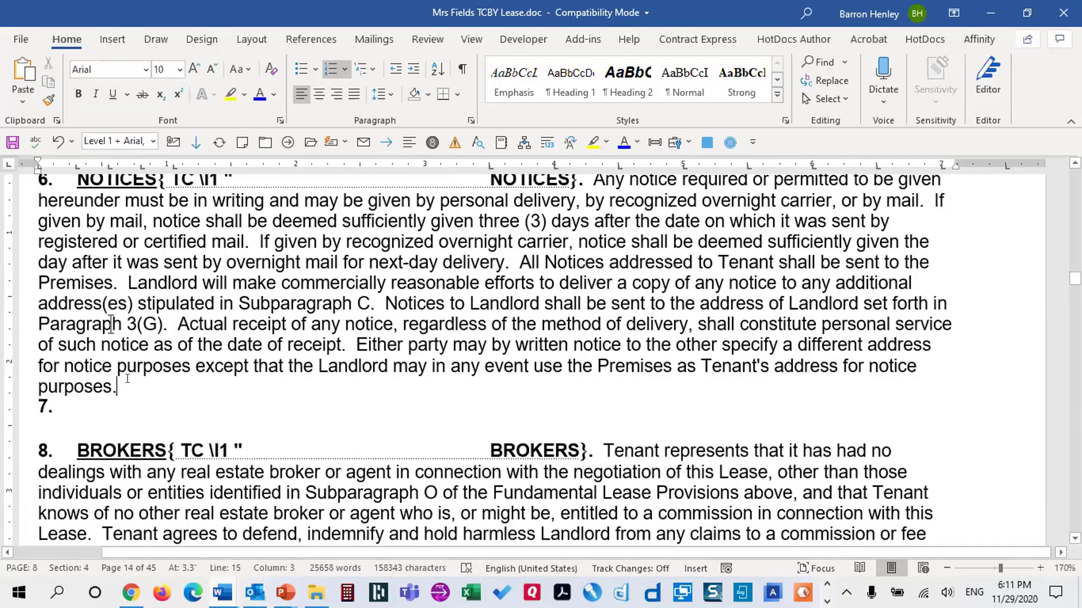
Add another numbered paragraph, pushing BROKERS to 9, and undo bold-underlined test text 'asdfasdfasdf'
{"action": "key", "text": "Return"}
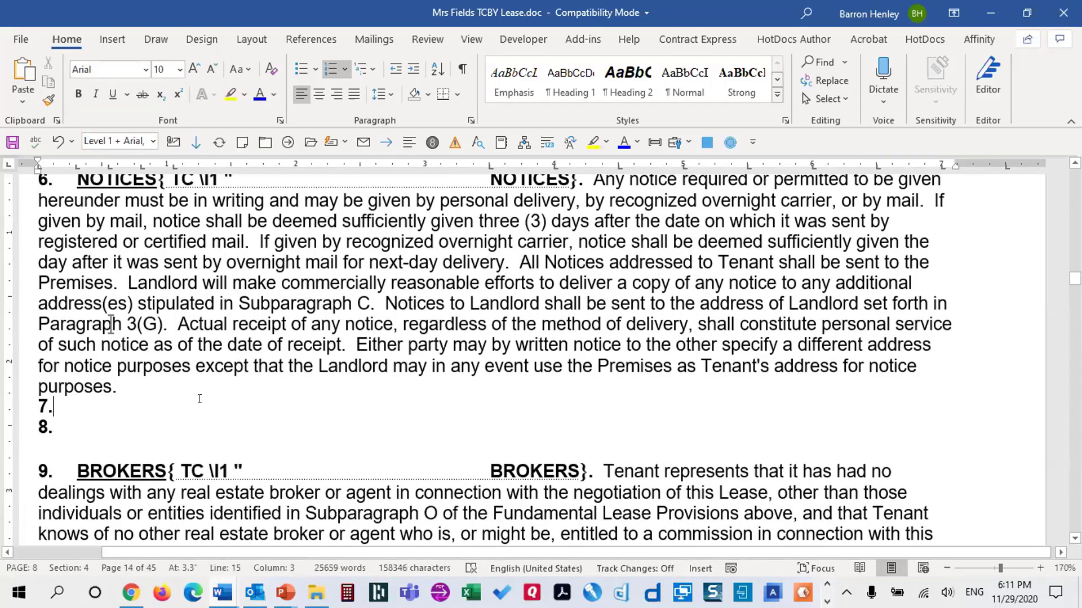
{"action": "key", "text": "Down"}
{"action": "key", "text": "ctrl+b"}
{"action": "key", "text": "ctrl+u"}
{"action": "type", "text": "asdfasdfasdf"}
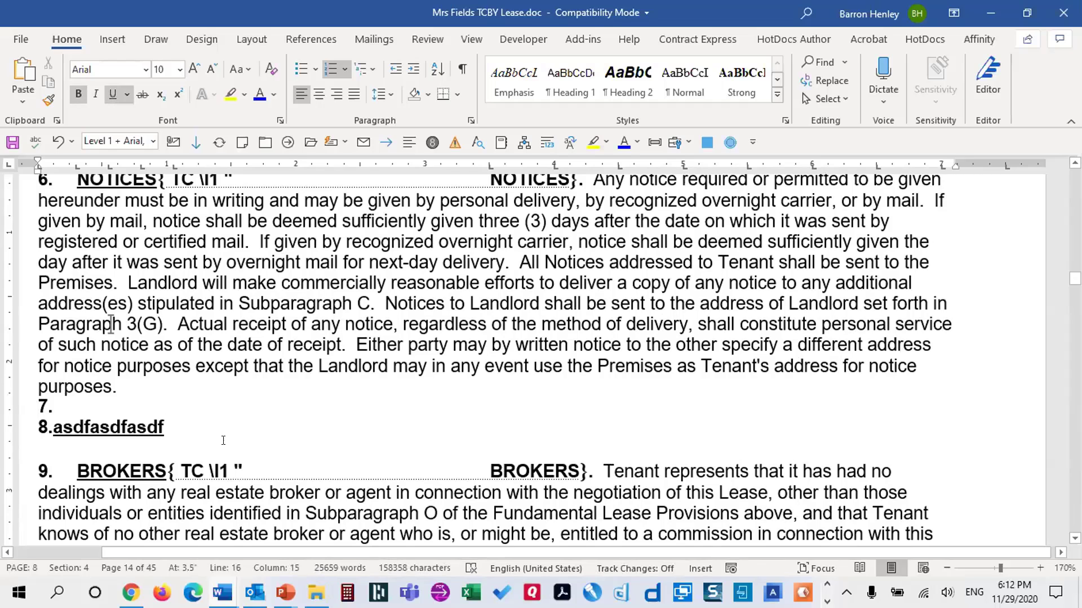
{"action": "key", "text": "ctrl+z"}
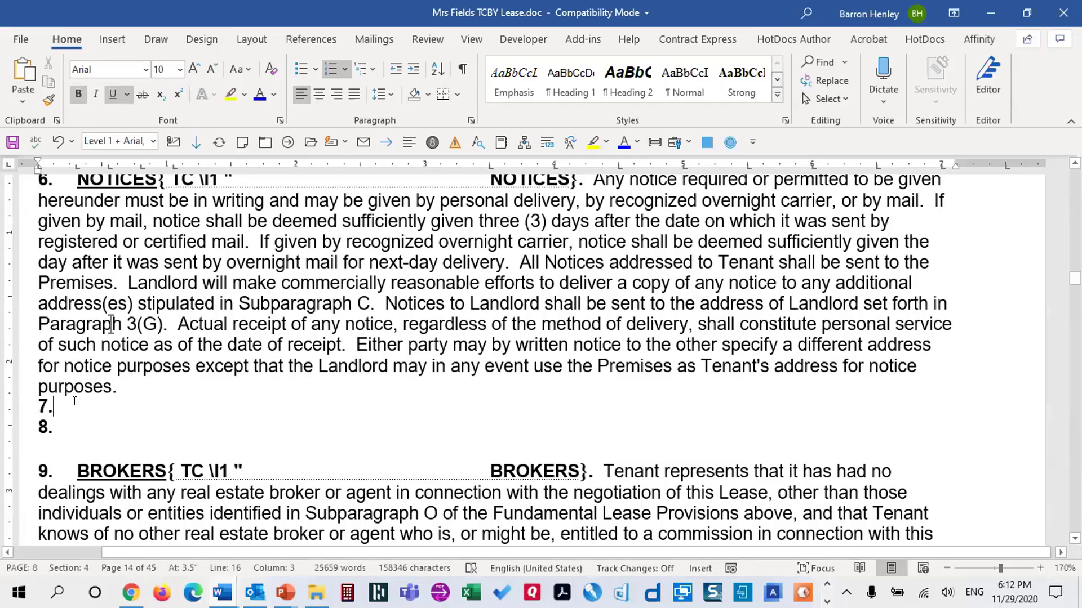
{"action": "key", "text": "BackSpace"}
{"action": "key", "text": "Down"}
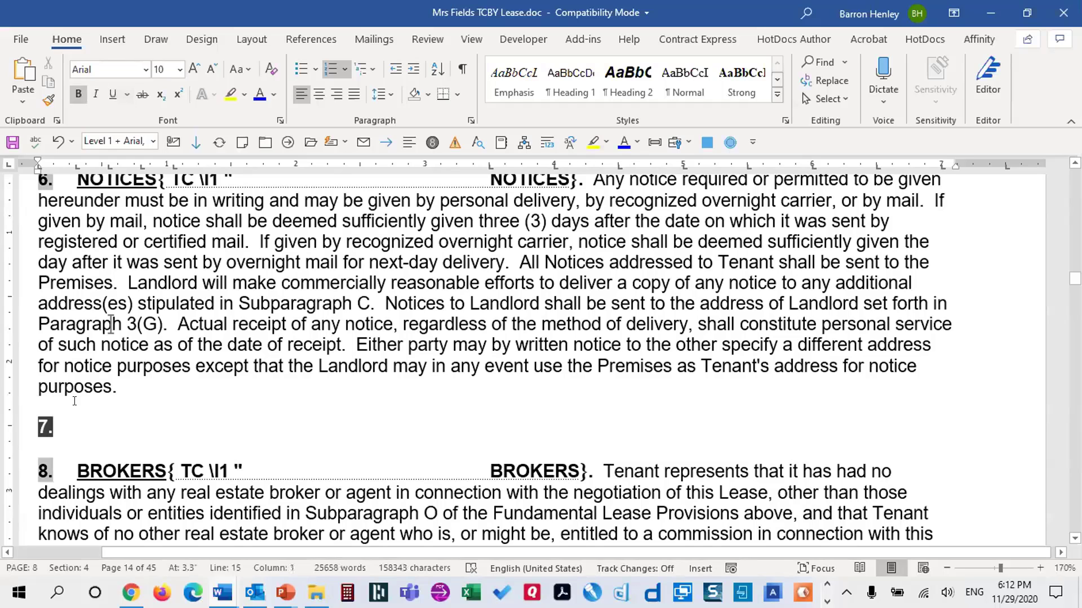
Demote the empty 7. item to sub-levels a. and i. with Tab
{"action": "left_click", "coordinate": [121, 425]}
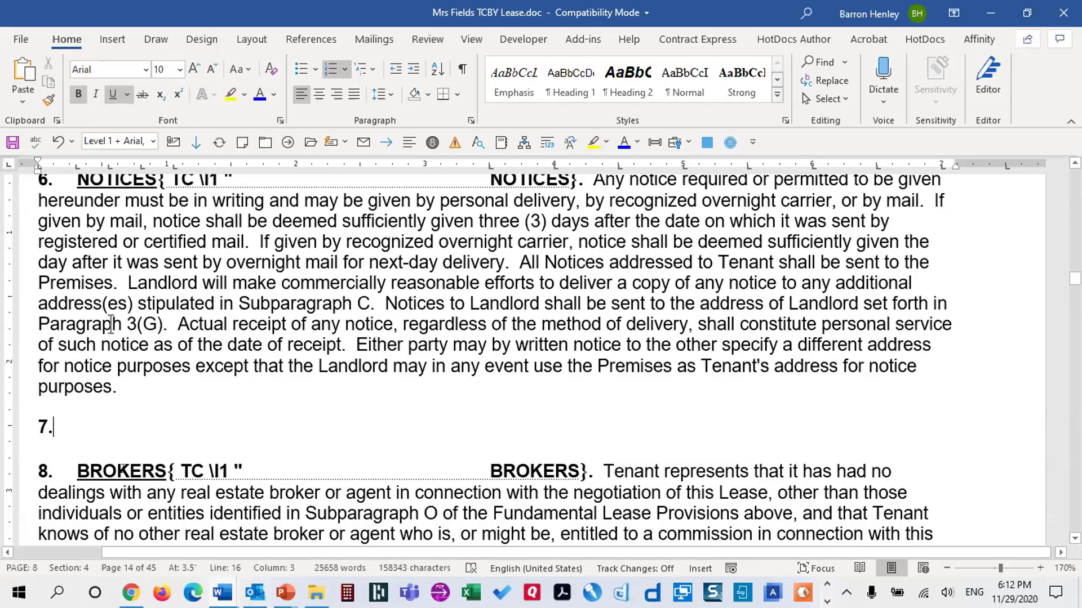
{"action": "left_click", "coordinate": [103, 470]}
{"action": "key", "text": "Up"}
{"action": "key", "text": "Up"}
{"action": "key", "text": "Tab"}
{"action": "key", "text": "Tab"}
{"action": "type", "text": "`"}
{"action": "key", "text": "Tab"}
Replace the automatic number with a typed, non-underlined '7.' followed by a Tab
{"action": "key", "text": "BackSpace"}
{"action": "key", "text": "BackSpace"}
{"action": "key", "text": "BackSpace"}
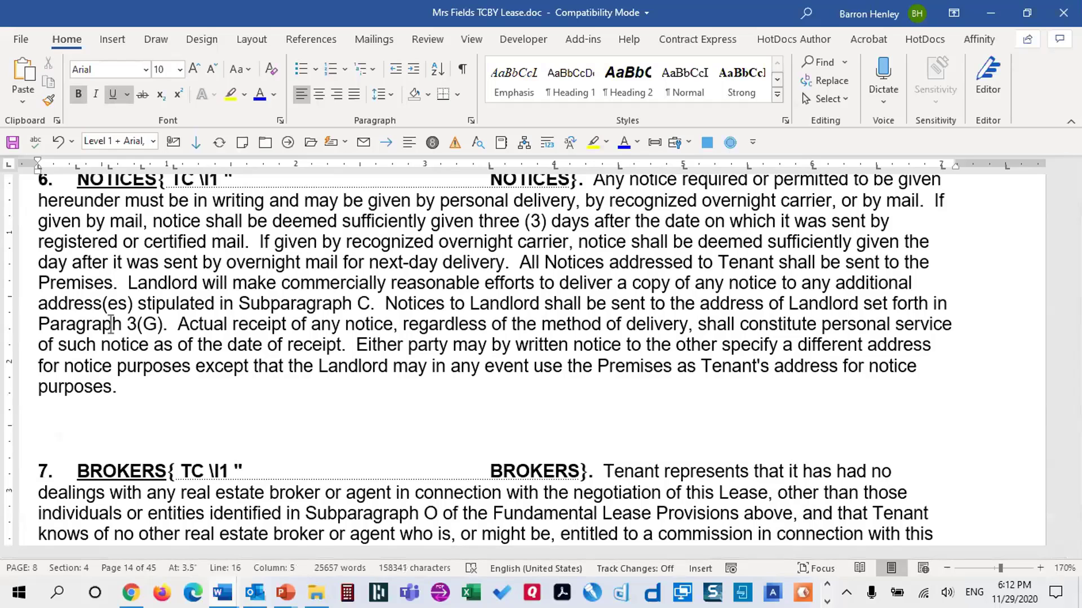
{"action": "type", "text": "7."}
{"action": "key", "text": "shift+Left"}
{"action": "key", "text": "shift+Left"}
{"action": "key", "text": "ctrl+u"}
{"action": "key", "text": "Right"}
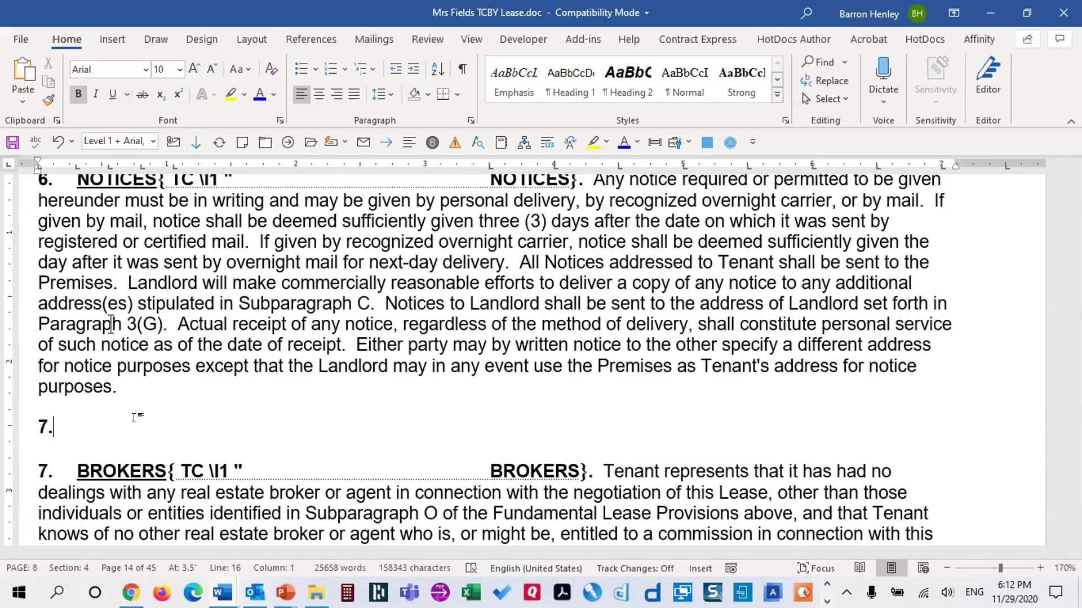
{"action": "key", "text": "Tab"}
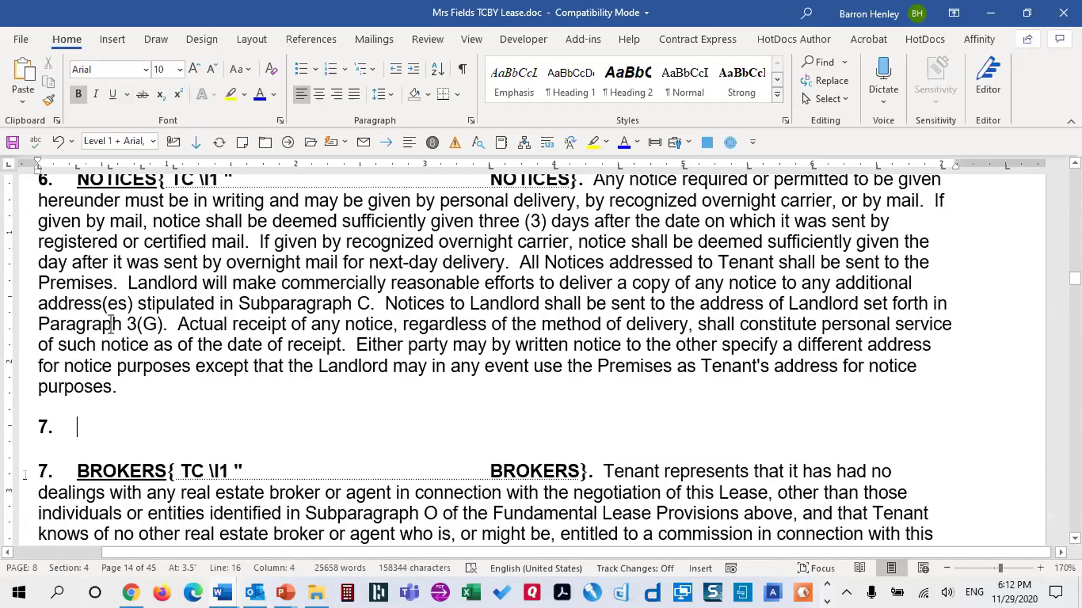
Scroll down through the renumbered lease sections and place the cursor above 'Tenant hereby waives'
{"action": "scroll", "coordinate": [254, 440], "scroll_direction": "down", "scroll_amount": 5}
{"action": "scroll", "coordinate": [254, 439], "scroll_direction": "down", "scroll_amount": 20}
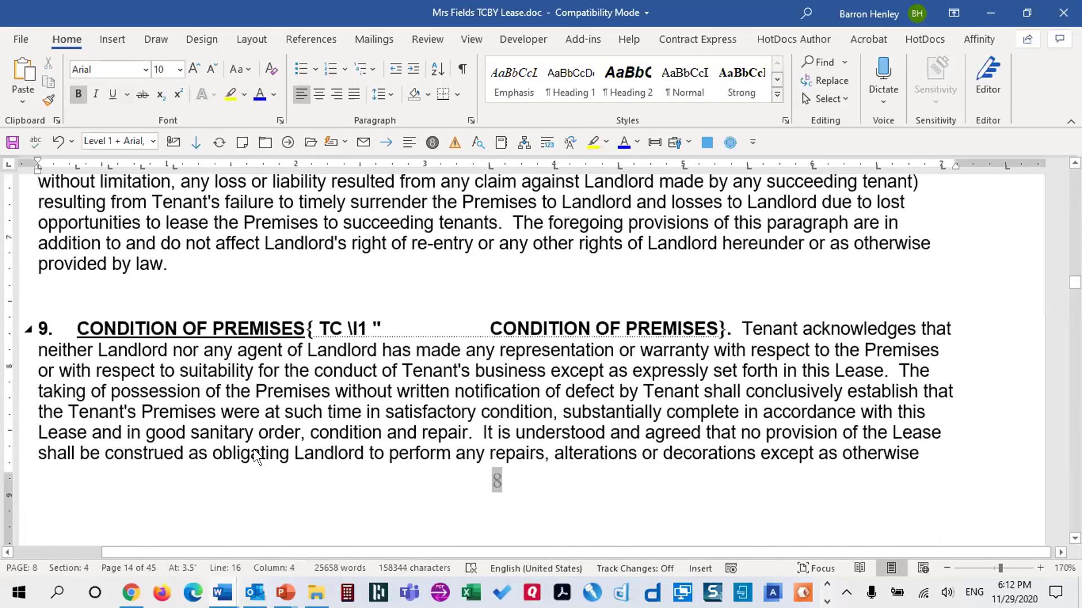
{"action": "scroll", "coordinate": [273, 451], "scroll_direction": "down", "scroll_amount": 10}
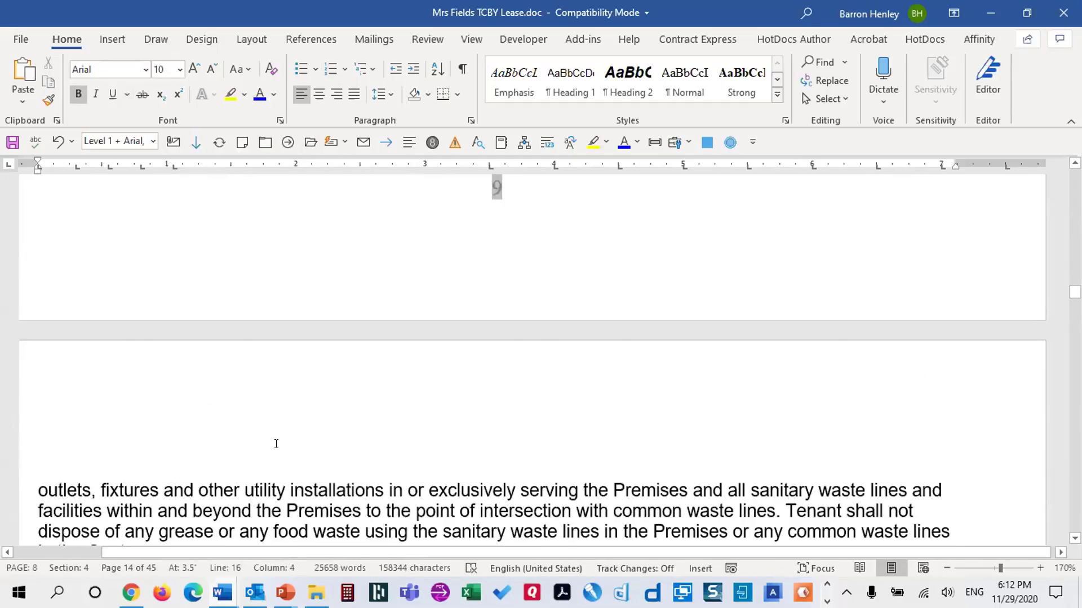
{"action": "left_click", "coordinate": [396, 363]}
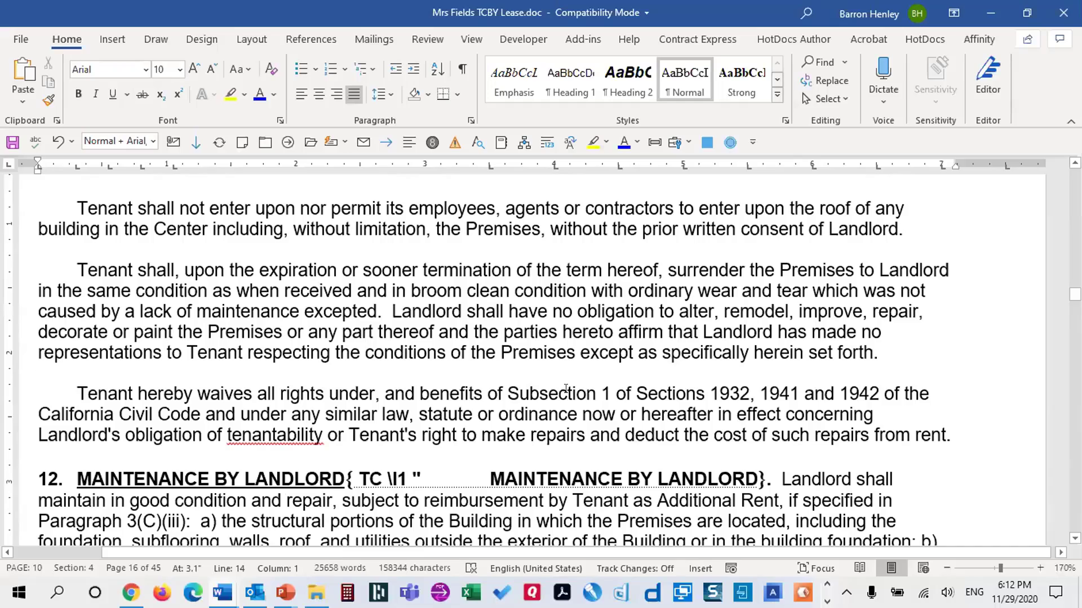
Return to the NOTICES section and place the cursor within its 'addressed' wording
{"action": "scroll", "coordinate": [562, 388], "scroll_direction": "up", "scroll_amount": 12}
{"action": "scroll", "coordinate": [631, 405], "scroll_direction": "up", "scroll_amount": 6}
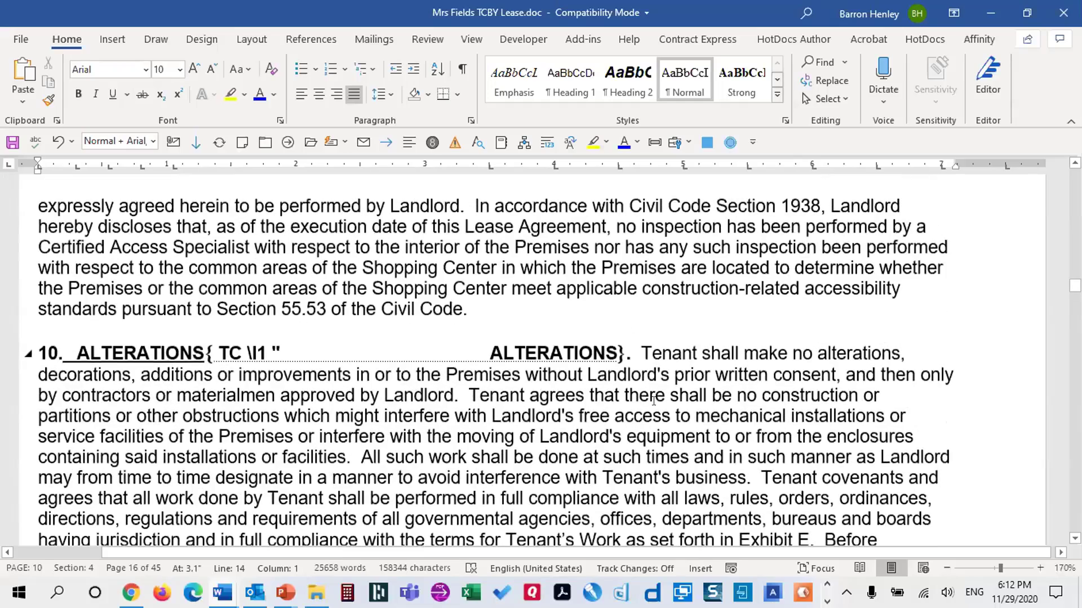
{"action": "scroll", "coordinate": [652, 451], "scroll_direction": "up", "scroll_amount": 12}
{"action": "scroll", "coordinate": [643, 454], "scroll_direction": "up", "scroll_amount": 15}
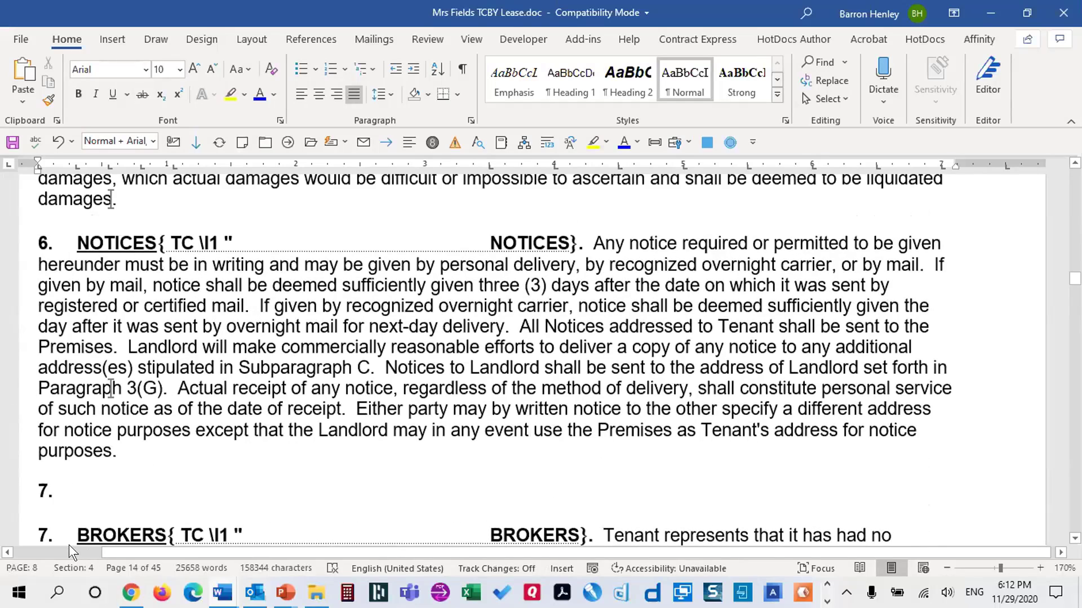
{"action": "scroll", "coordinate": [56, 288], "scroll_direction": "down", "scroll_amount": 12}
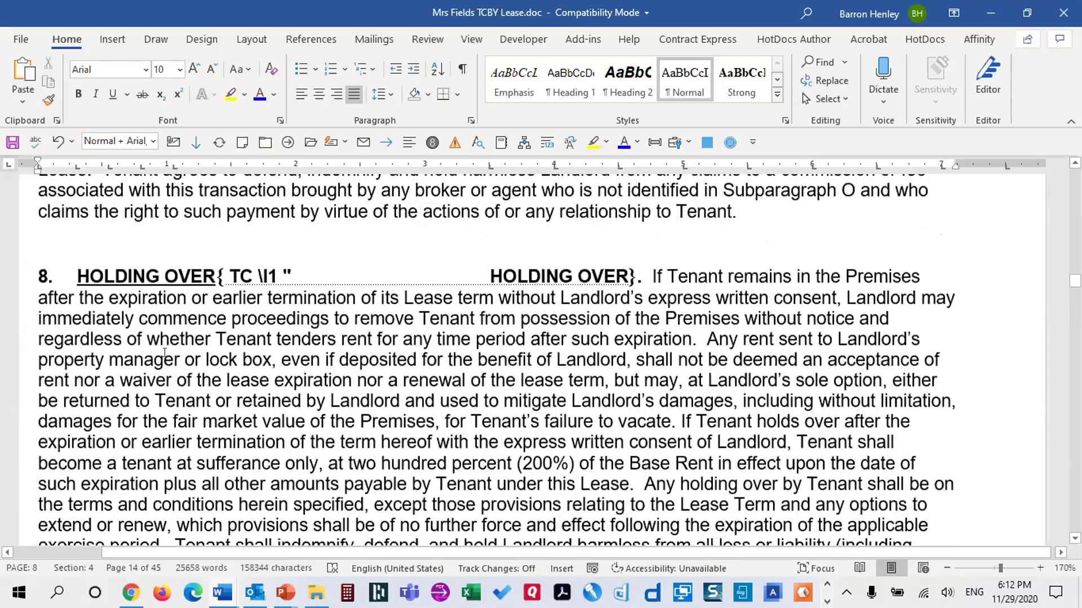
{"action": "scroll", "coordinate": [55, 288], "scroll_direction": "up", "scroll_amount": 10}
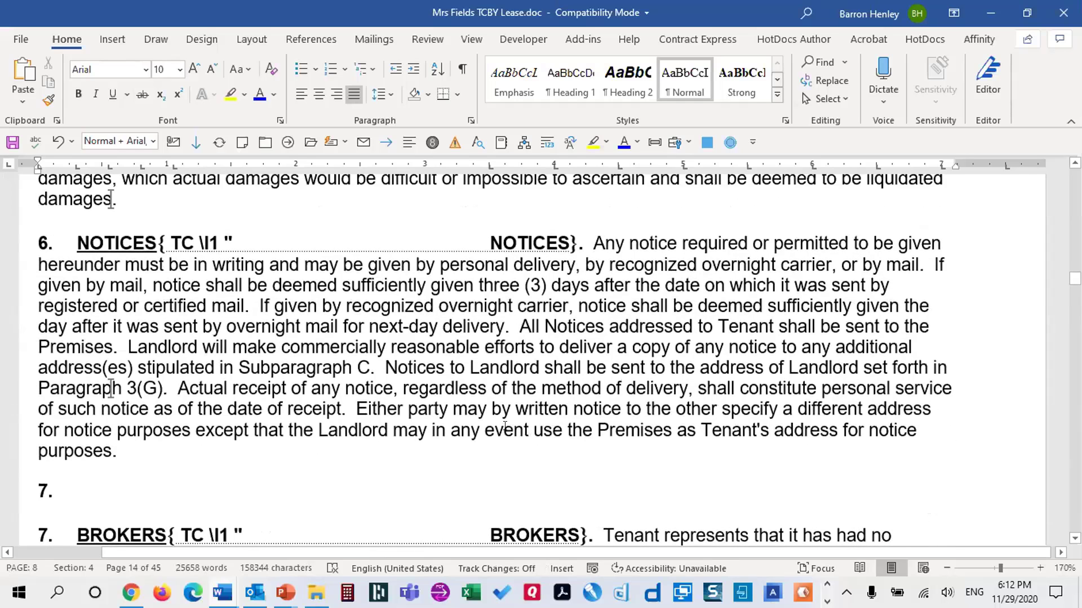
{"action": "left_click", "coordinate": [493, 338]}
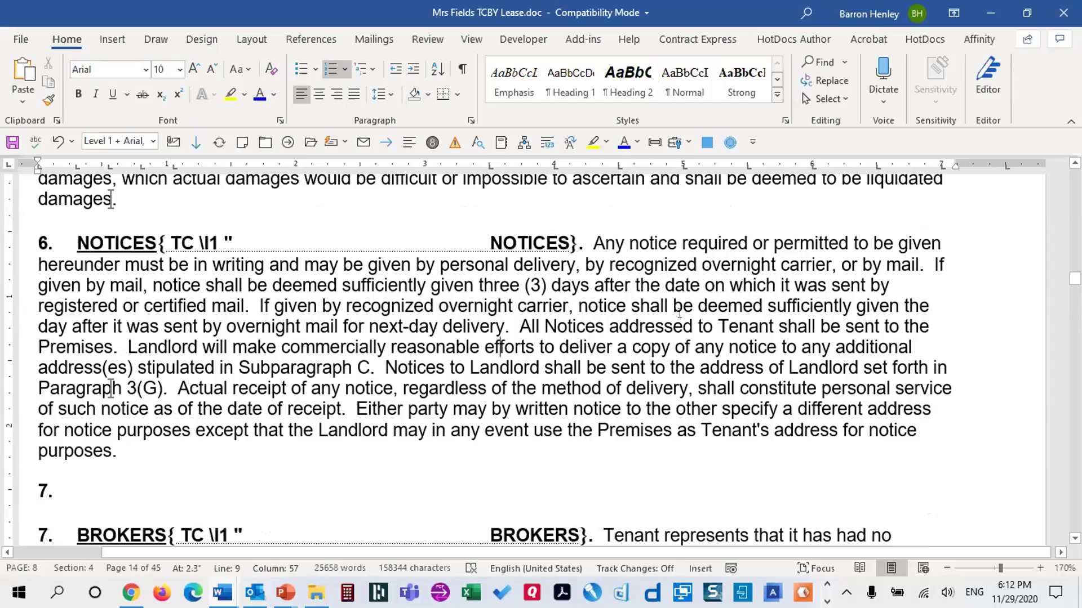
{"action": "left_click", "coordinate": [684, 327]}
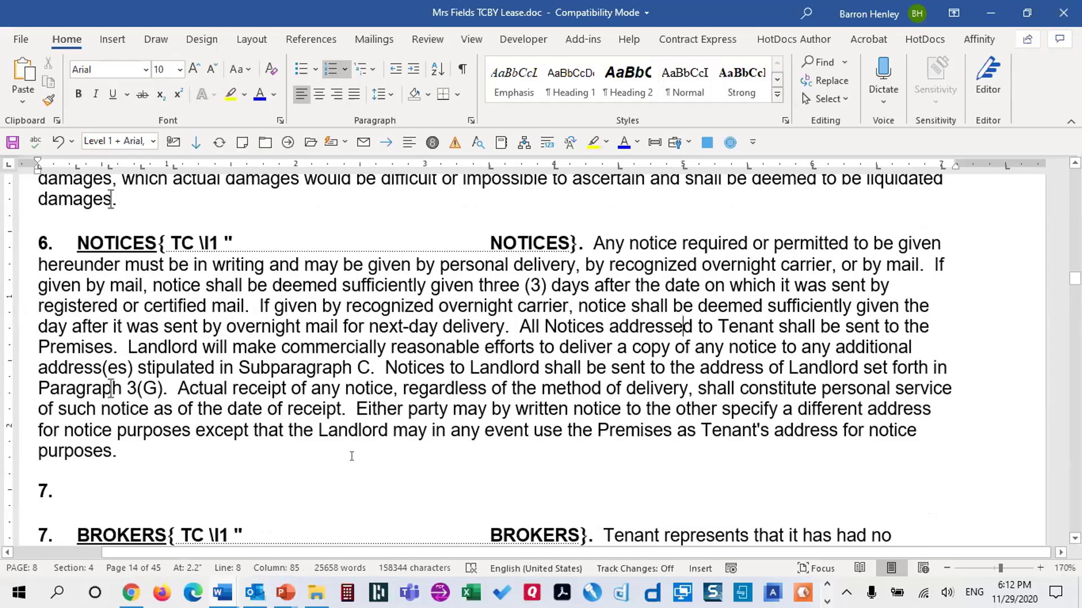
Close the lease without saving, then advance to 'If You Intend to Use Document Assembly' and its first bullet
{"action": "key", "text": "ctrl+w"}
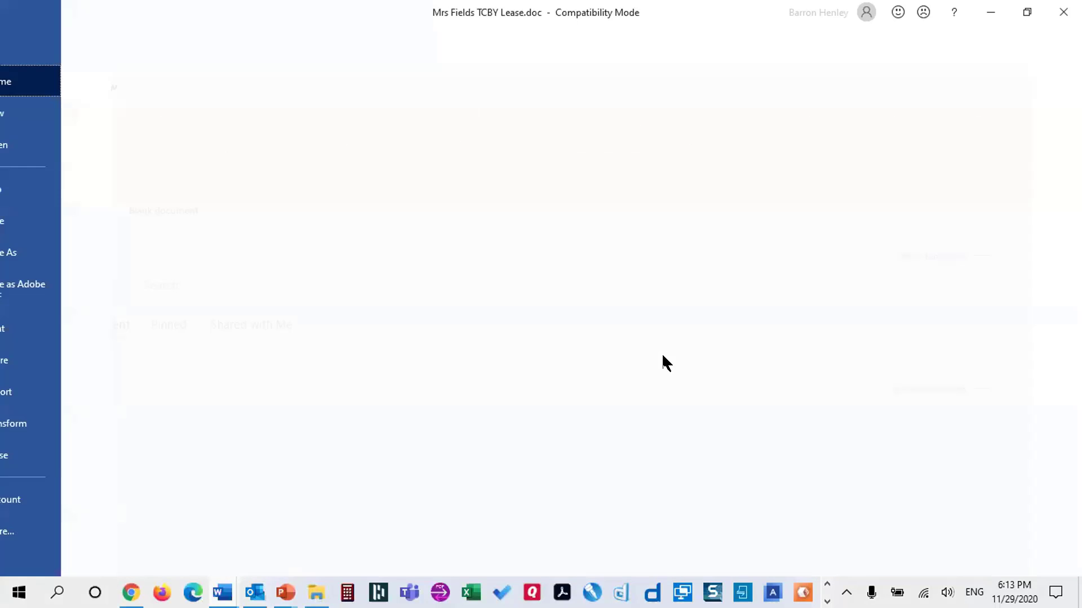
{"action": "left_click", "coordinate": [540, 315]}
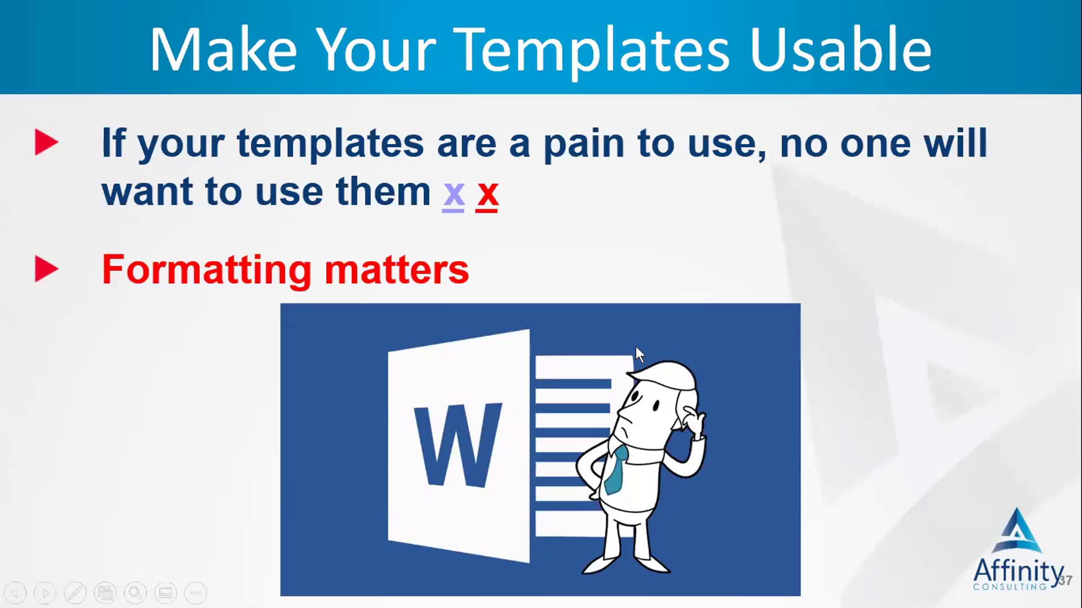
{"action": "left_click", "coordinate": [711, 347]}
{"action": "left_click", "coordinate": [560, 287]}
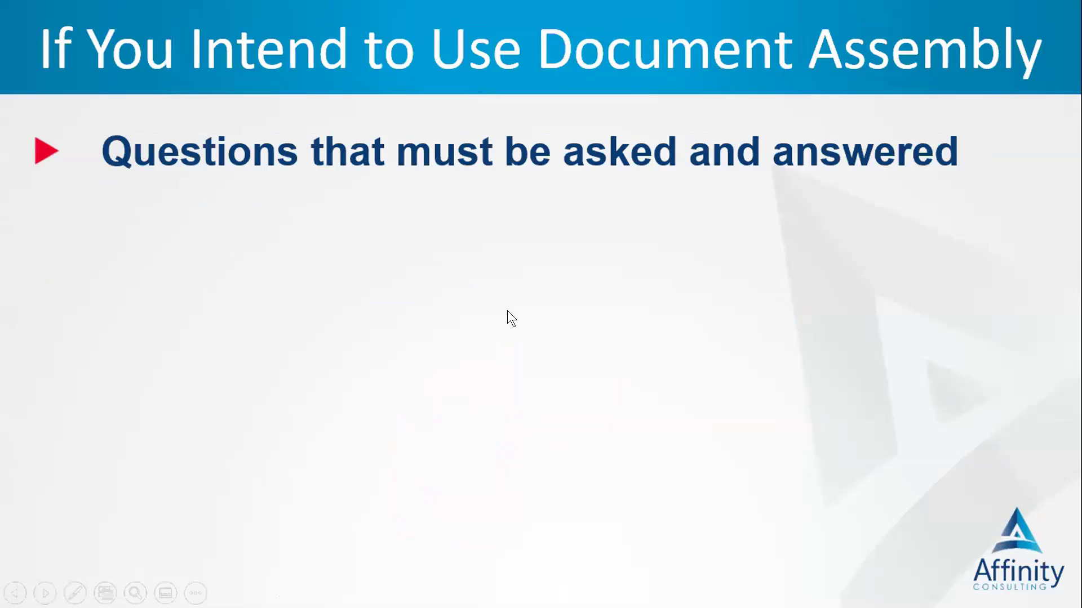
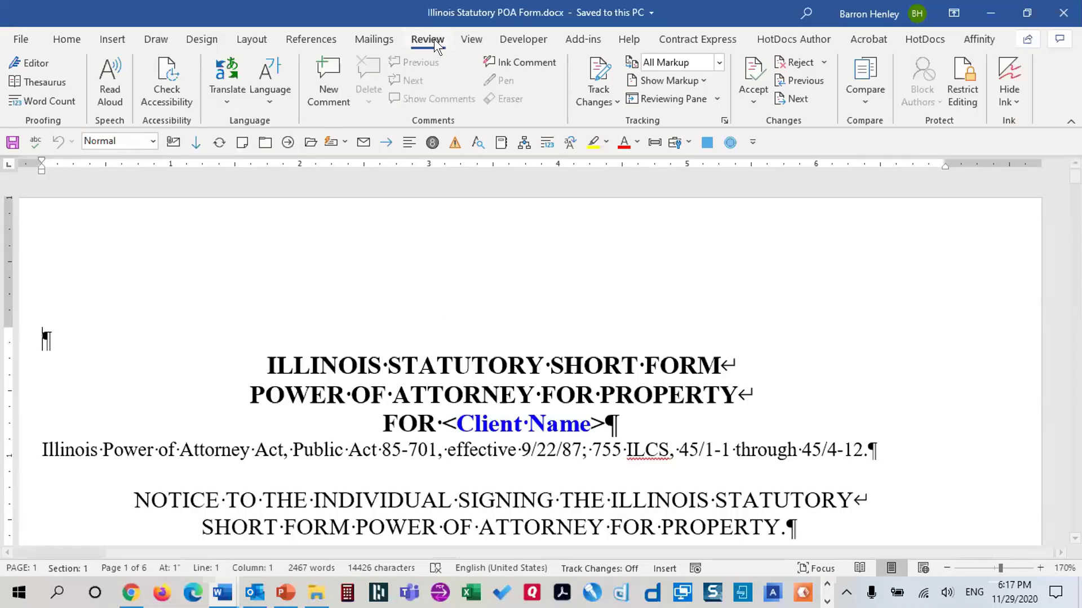
Remove the Developer tab from the ribbon through Customize the Ribbon
{"action": "right_click", "coordinate": [419, 31]}
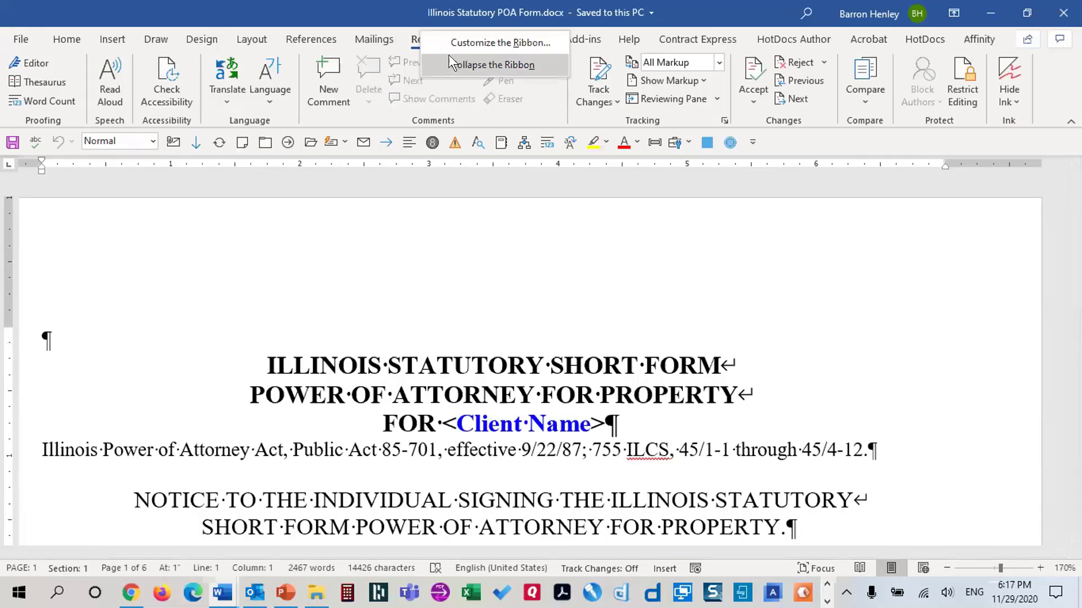
{"action": "left_click", "coordinate": [459, 42]}
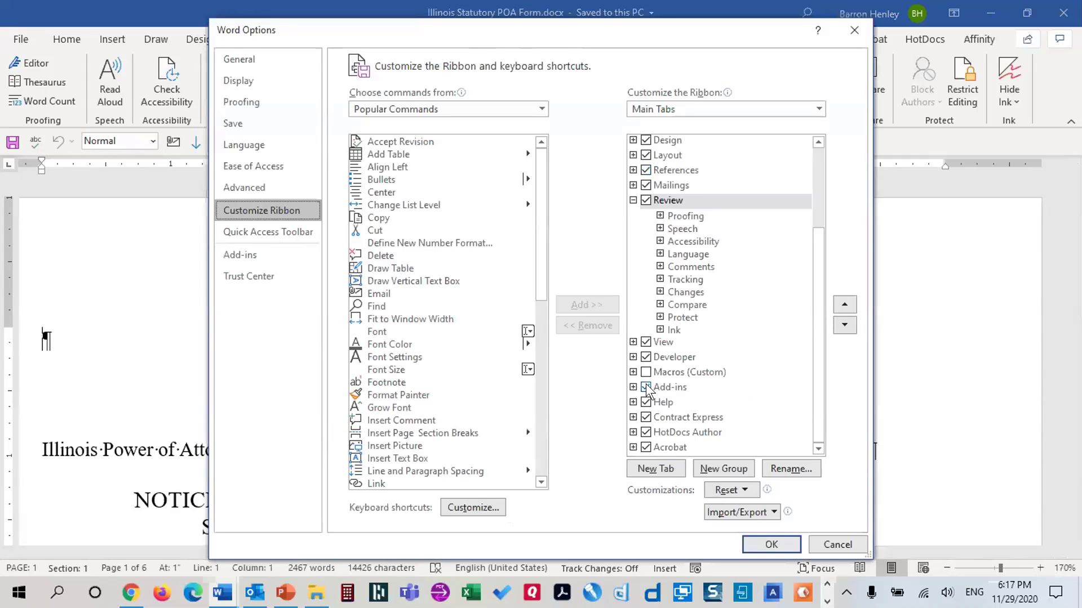
{"action": "left_click", "coordinate": [653, 357]}
{"action": "left_click", "coordinate": [792, 546]}
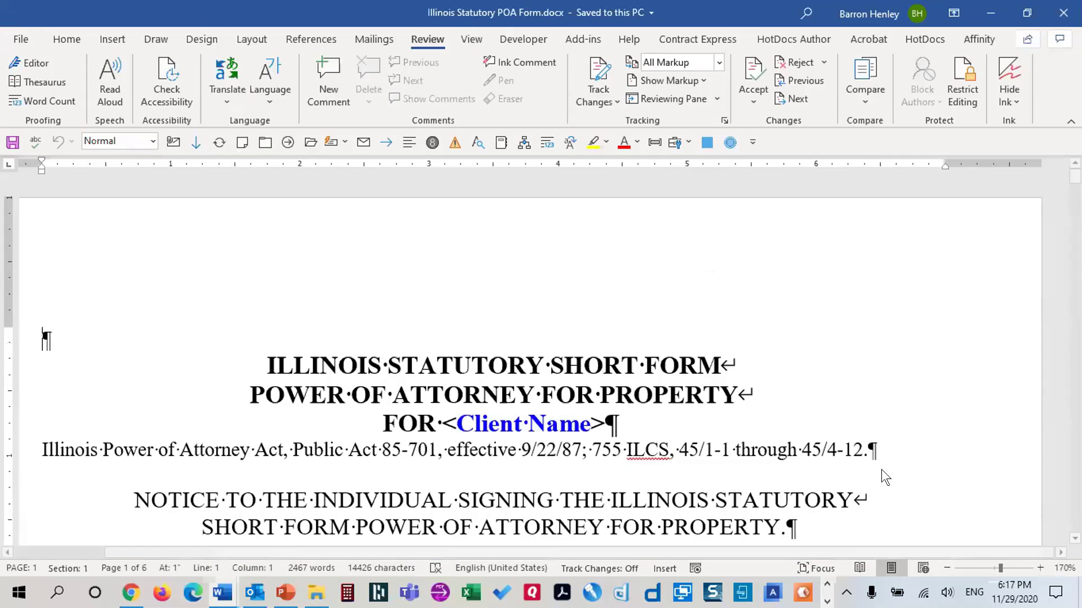
Hide the formatting marks in the POA form with Show/Hide ¶ on Home
{"action": "left_click", "coordinate": [454, 365]}
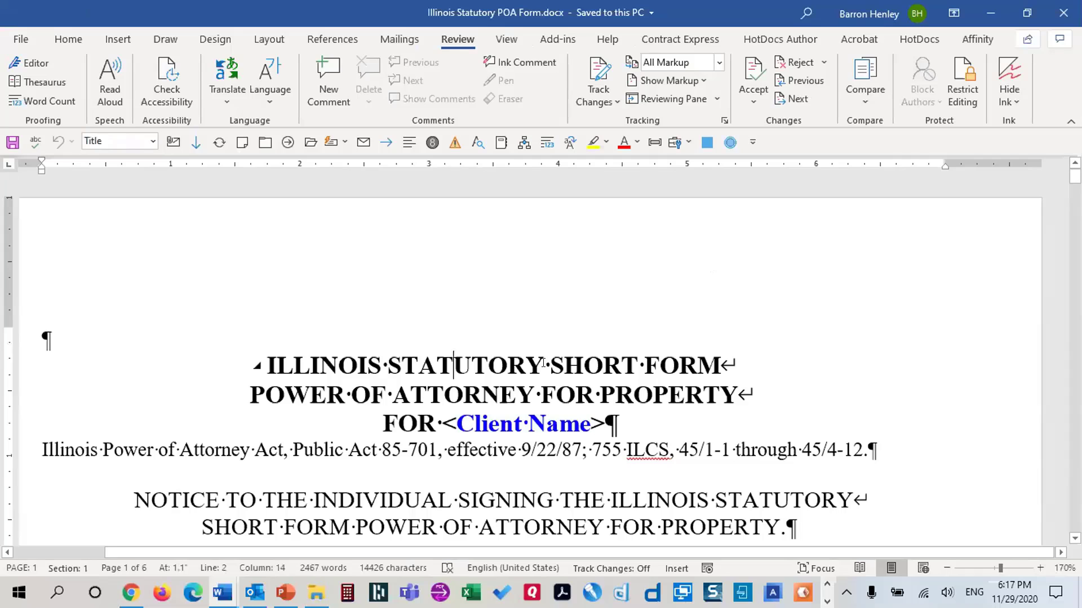
{"action": "left_click", "coordinate": [67, 39]}
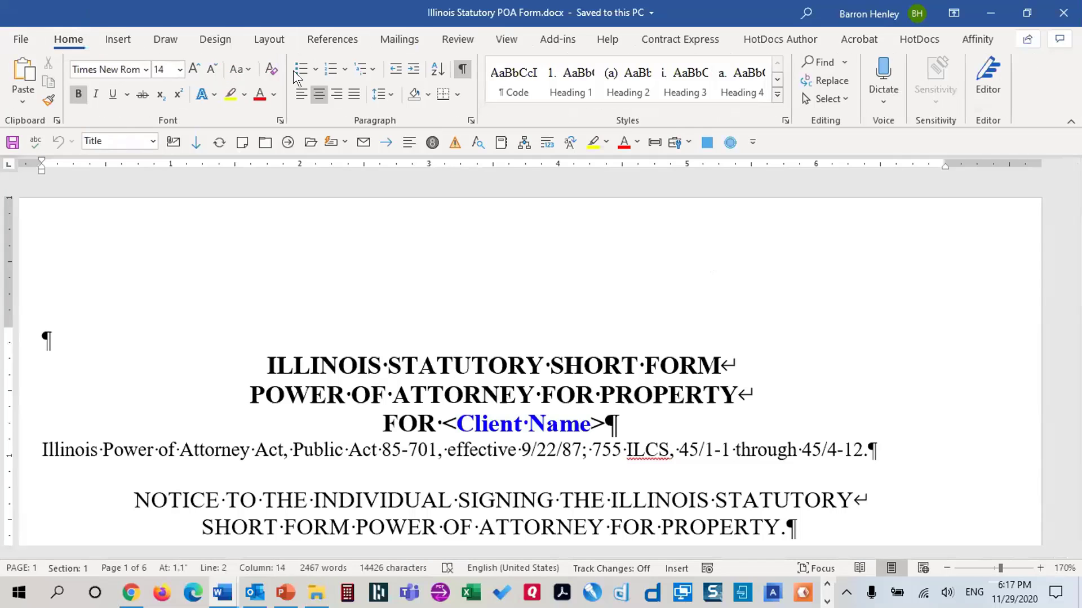
{"action": "left_click", "coordinate": [461, 70]}
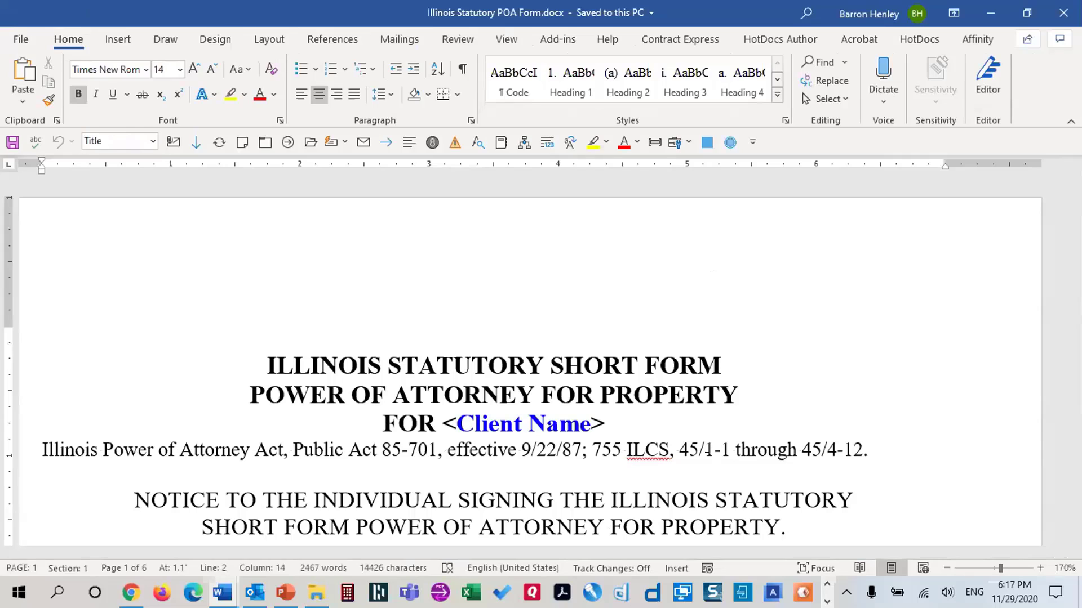
Type DEVELOPER after 'FOR <Client Name>' in the title, then delete it and the extra space
{"action": "left_click", "coordinate": [761, 415]}
{"action": "key", "text": "Caps_Lock"}
{"action": "type", "text": "DEVELOPER"}
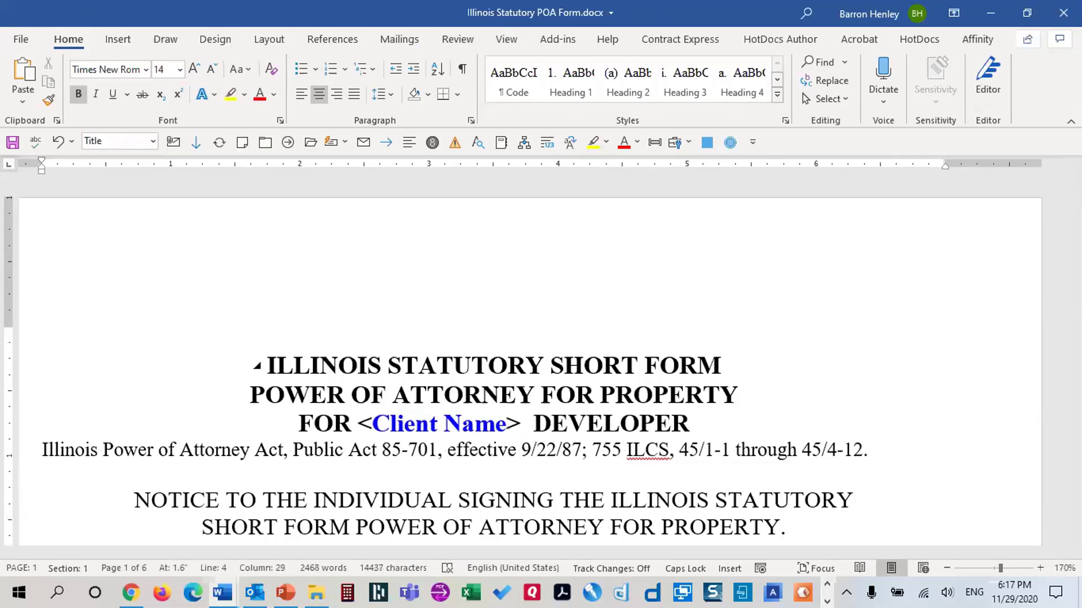
{"action": "key", "text": "ctrl+shift+Left"}
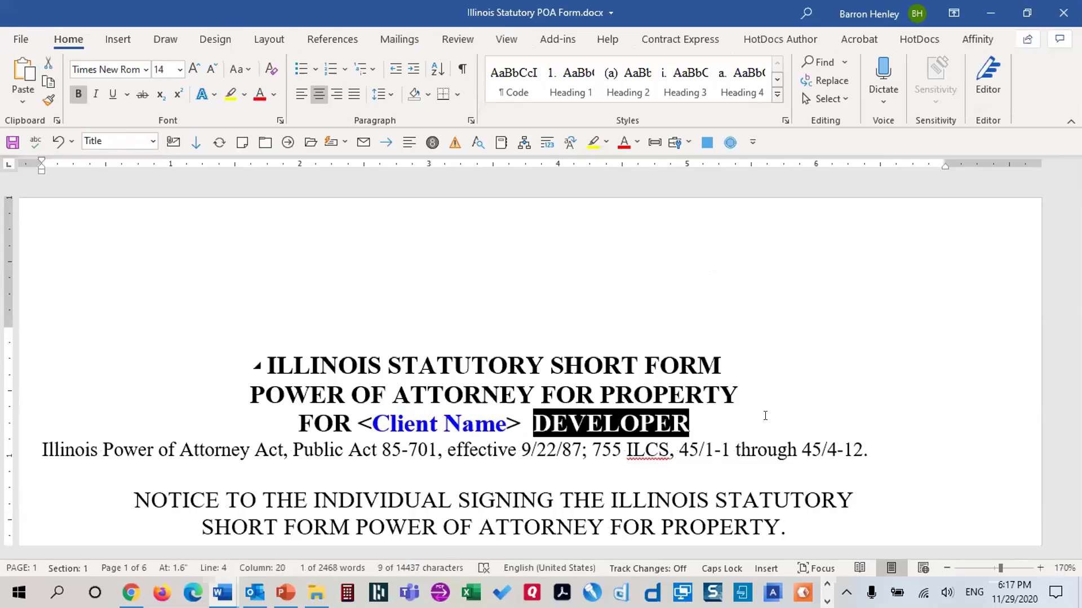
{"action": "key", "text": "BackSpace"}
{"action": "key", "text": "BackSpace"}
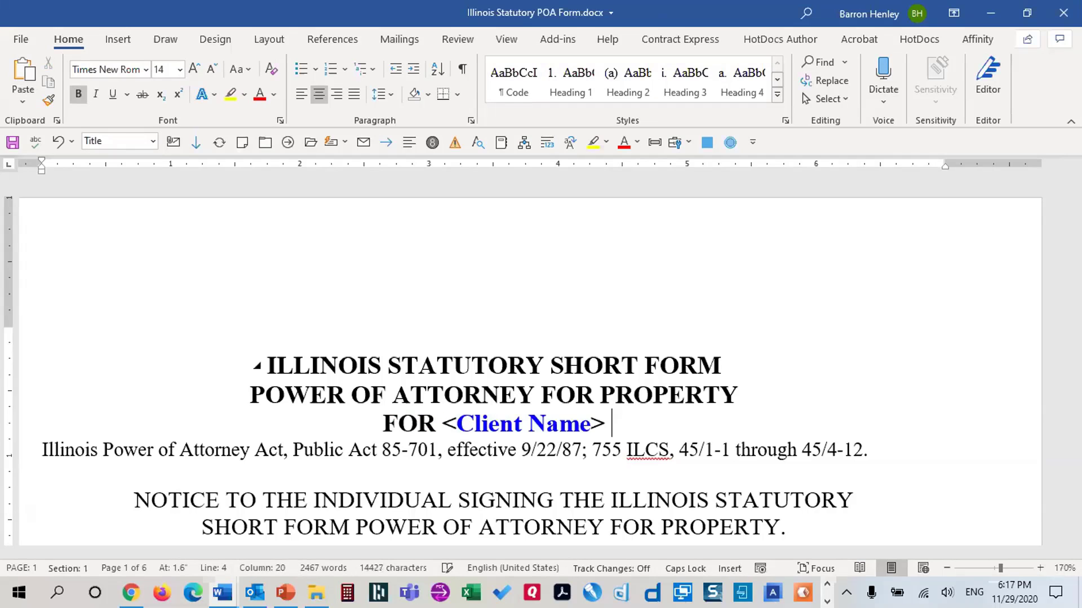
{"action": "key", "text": "BackSpace"}
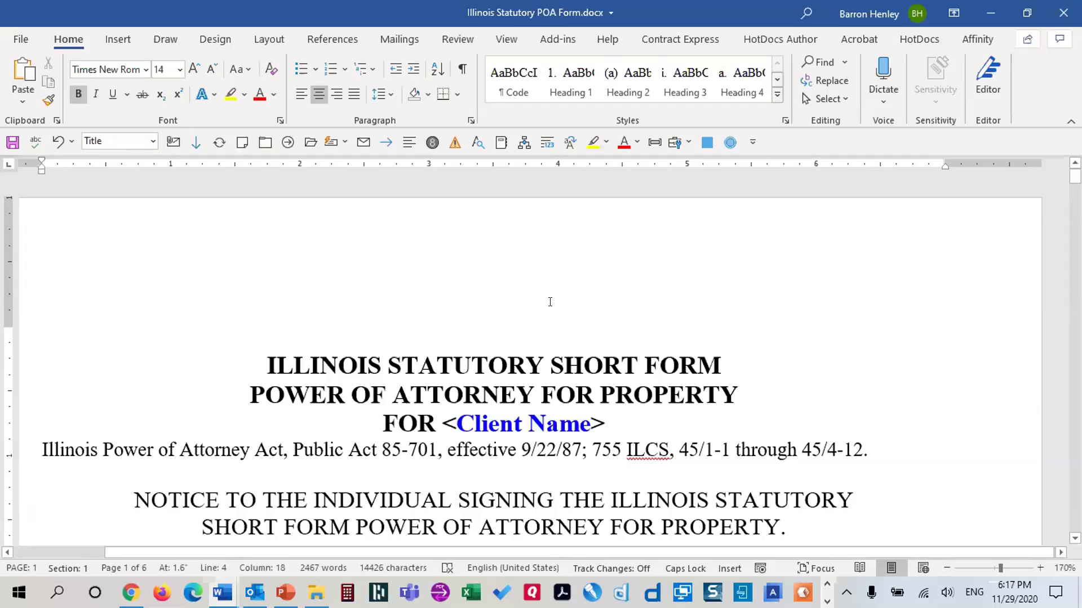
Re-tick Developer under Main Tabs in Customize the Ribbon and confirm with OK
{"action": "right_click", "coordinate": [319, 93]}
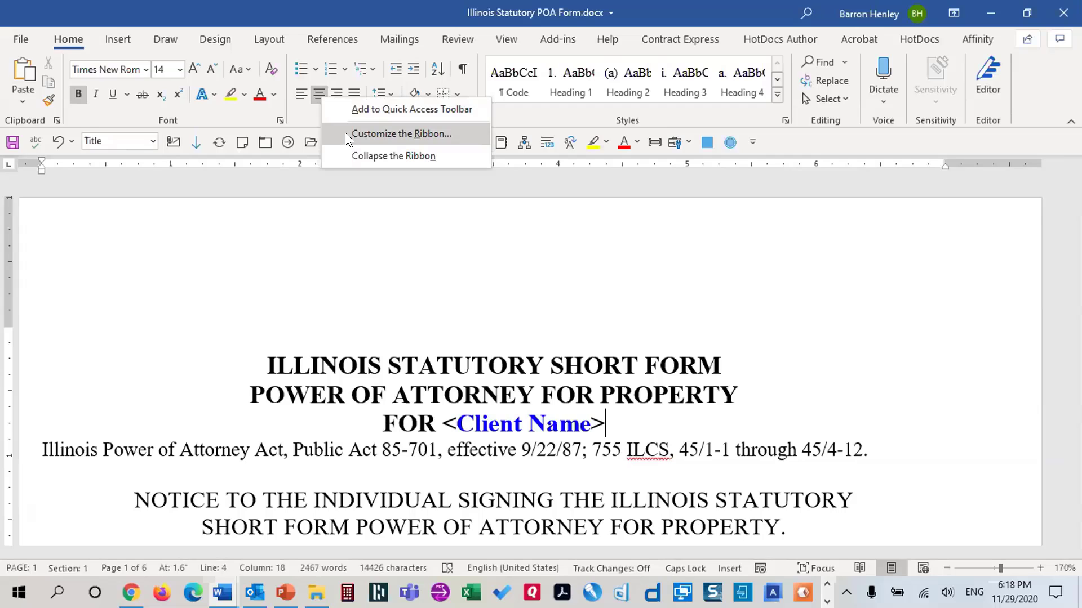
{"action": "left_click", "coordinate": [356, 129]}
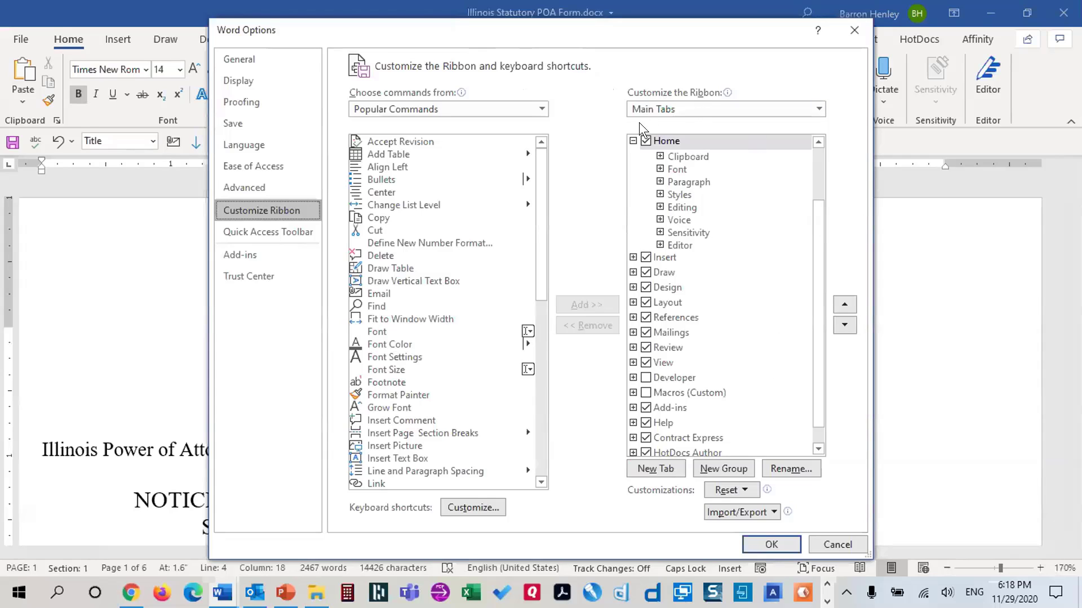
{"action": "left_click", "coordinate": [628, 142]}
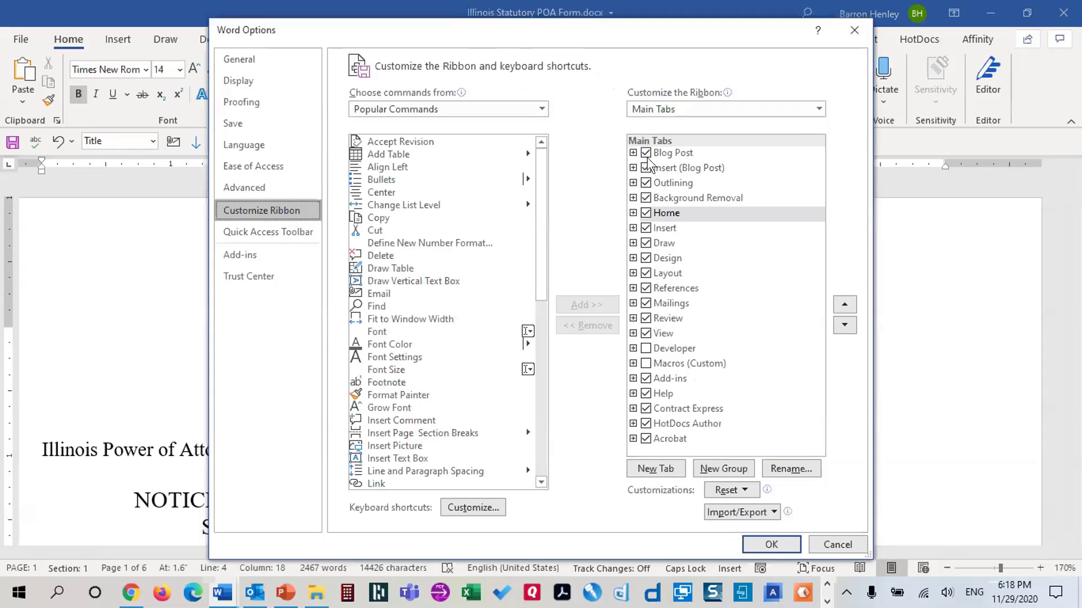
{"action": "left_click_drag", "start_coordinate": [634, 25], "coordinate": [612, 159]}
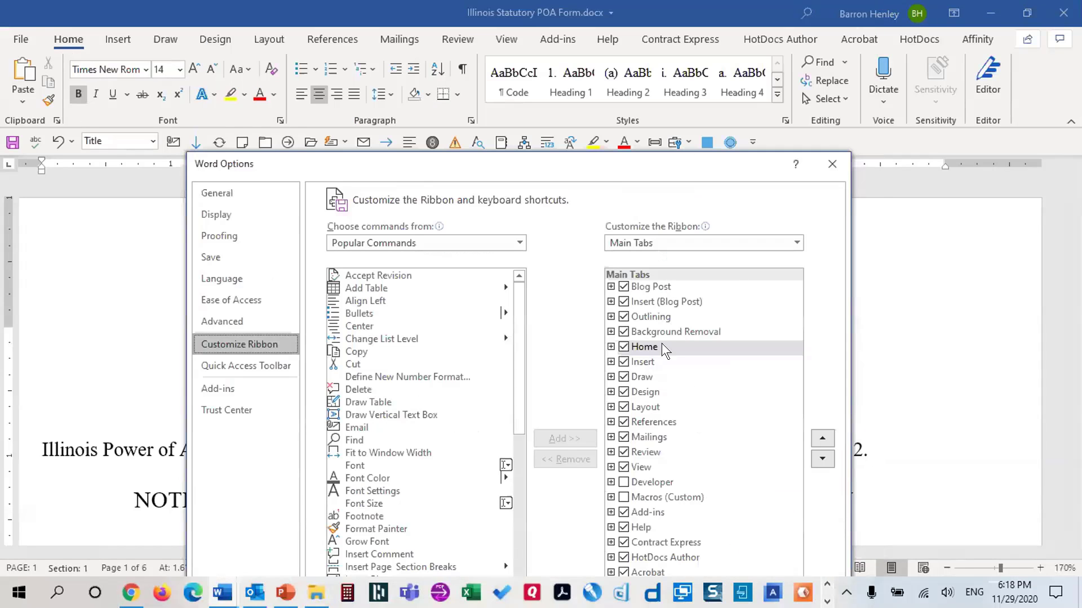
{"action": "left_click_drag", "start_coordinate": [635, 160], "coordinate": [574, 53]}
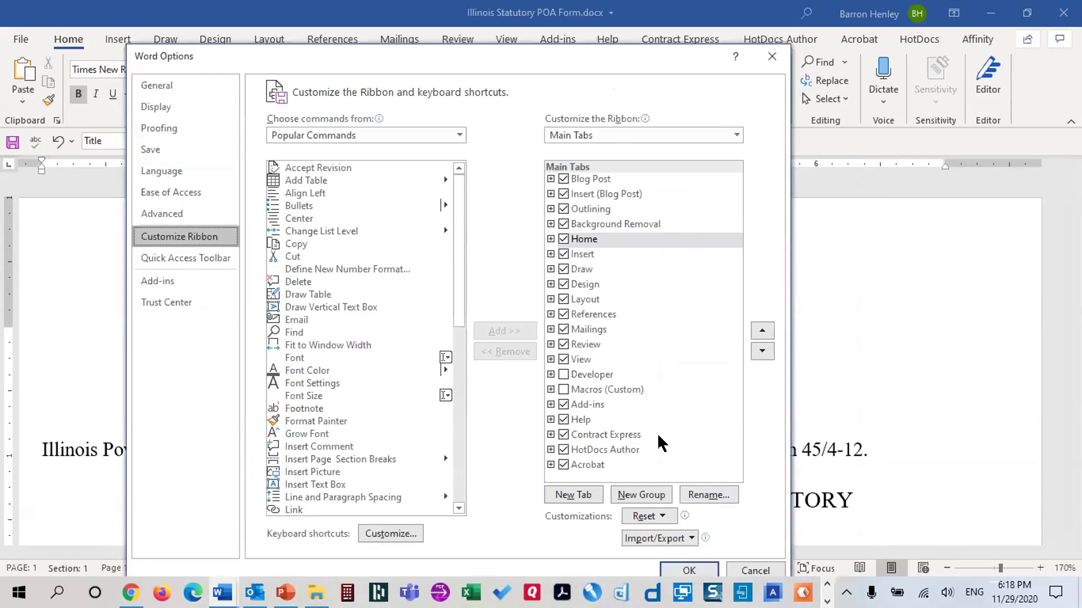
{"action": "left_click", "coordinate": [562, 374]}
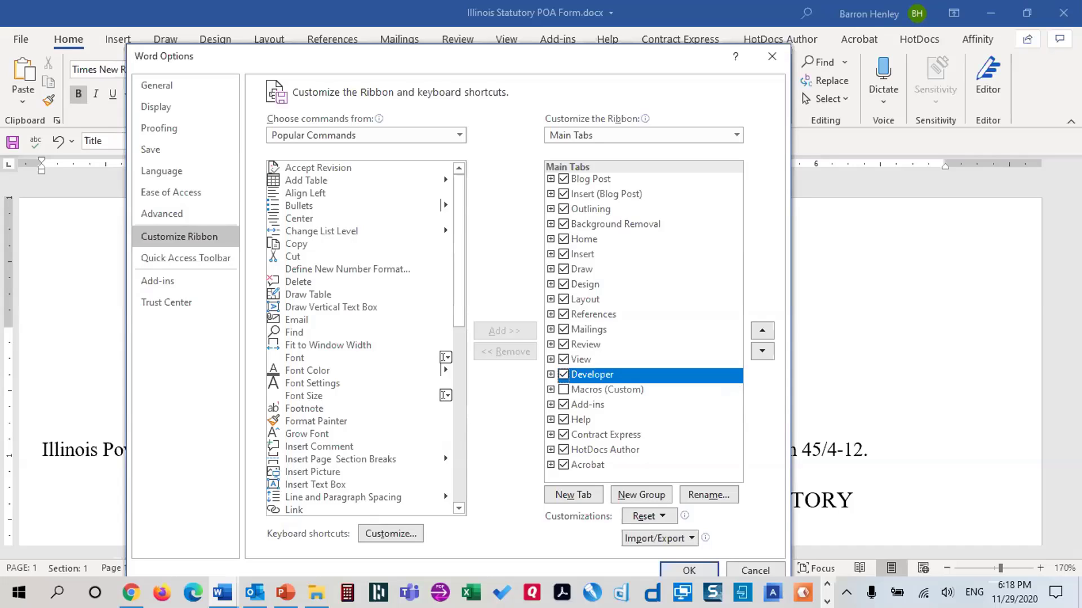
{"action": "left_click", "coordinate": [688, 567]}
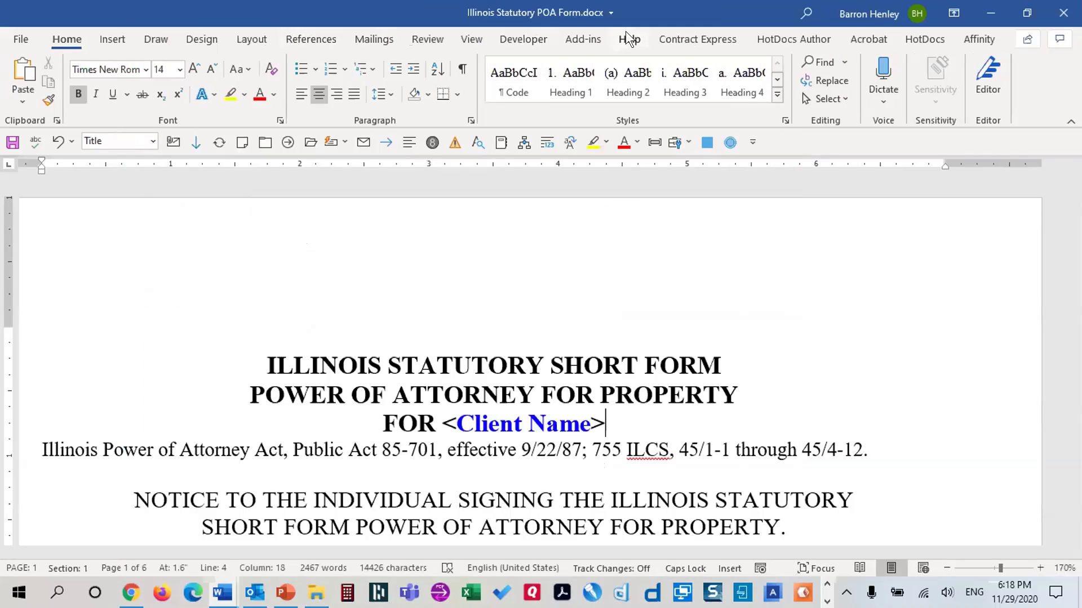
Show the Developer commands and review the Legacy Forms controls list before closing it
{"action": "left_click", "coordinate": [512, 41]}
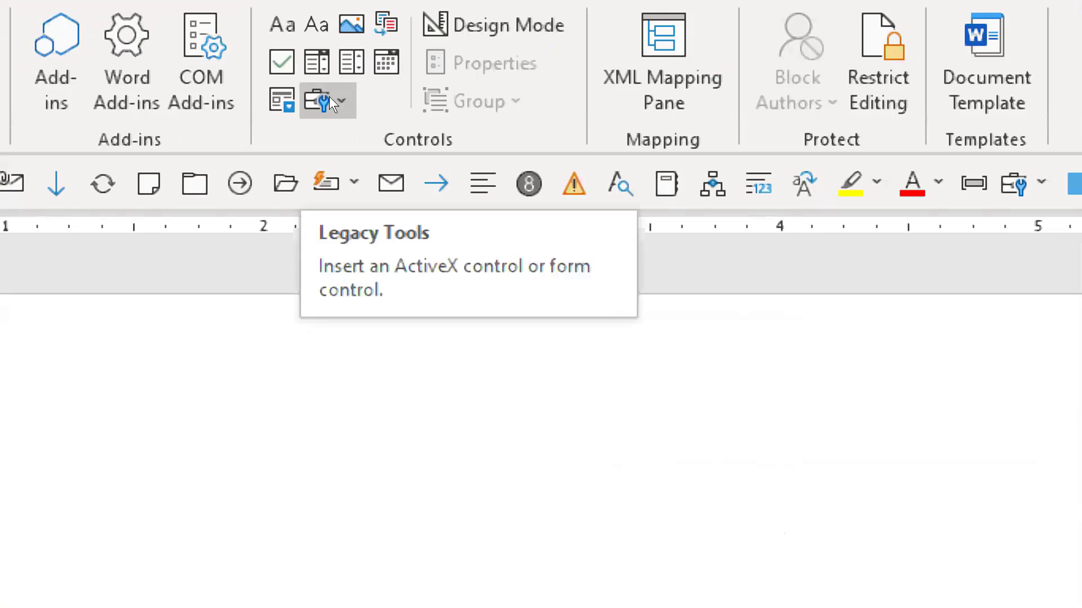
{"action": "left_click", "coordinate": [330, 99]}
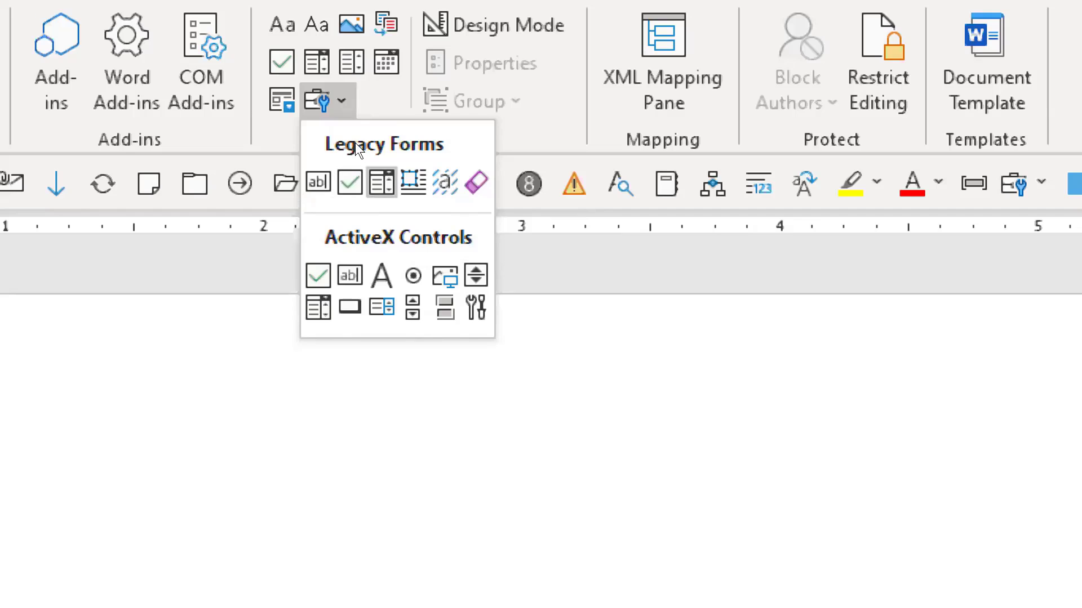
{"action": "left_click", "coordinate": [520, 185]}
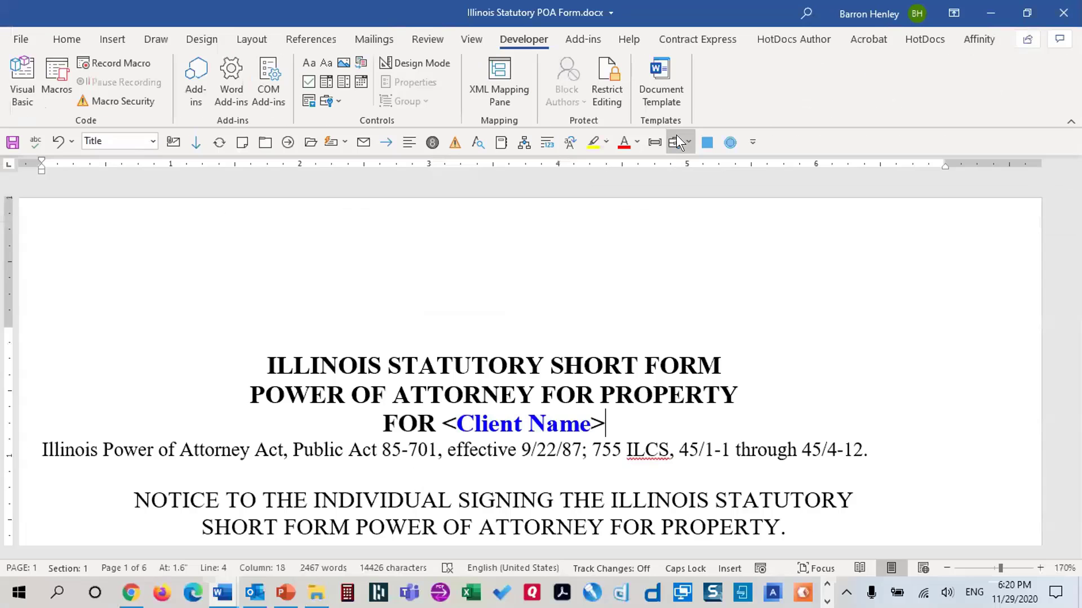
Reopen and close the legacy form controls list, then return to the Home commands
{"action": "left_click", "coordinate": [1017, 181]}
{"action": "left_click", "coordinate": [677, 136]}
{"action": "left_click", "coordinate": [57, 40]}
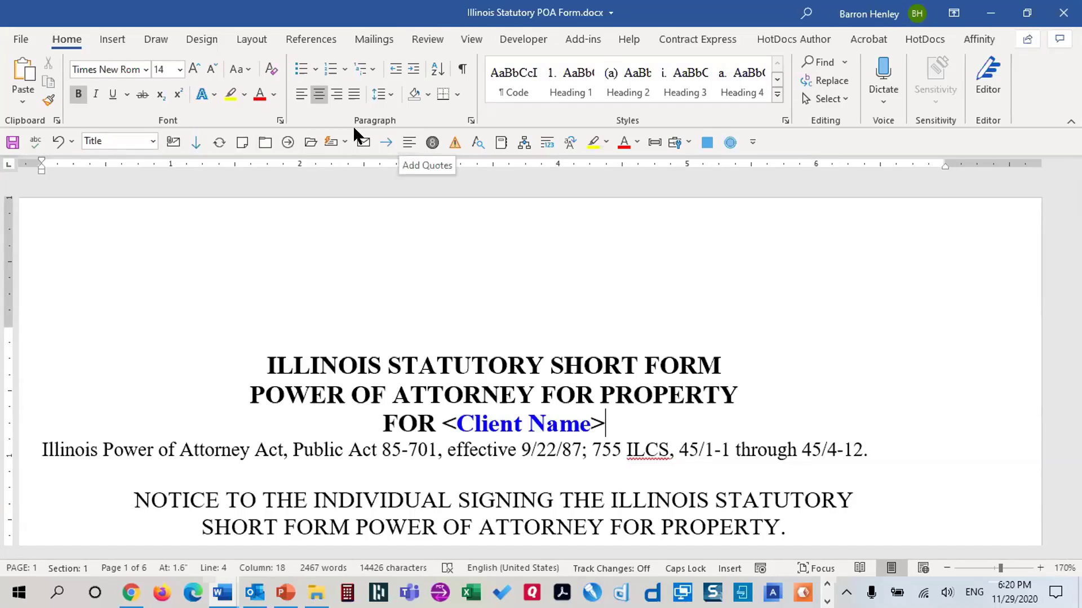
Move the Quick Access Toolbar above the ribbon, then back below it
{"action": "right_click", "coordinate": [11, 143]}
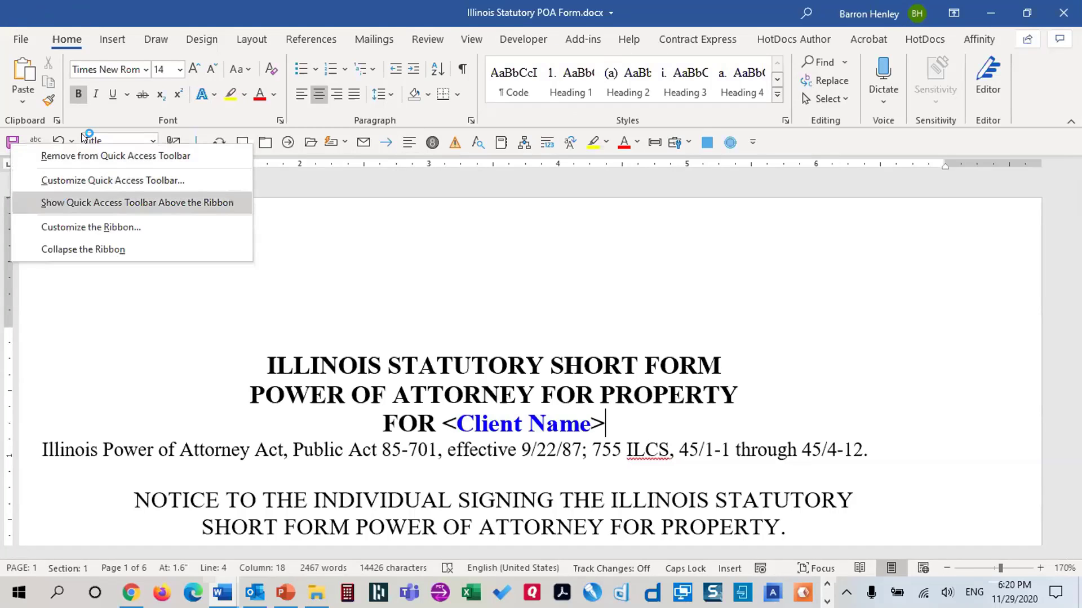
{"action": "left_click", "coordinate": [54, 201]}
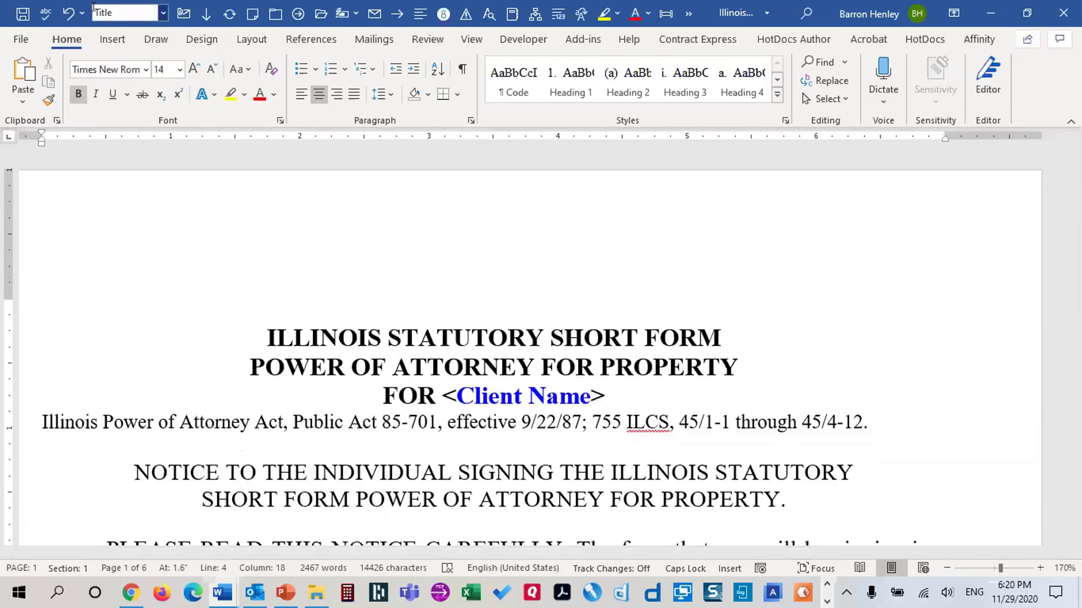
{"action": "right_click", "coordinate": [24, 15]}
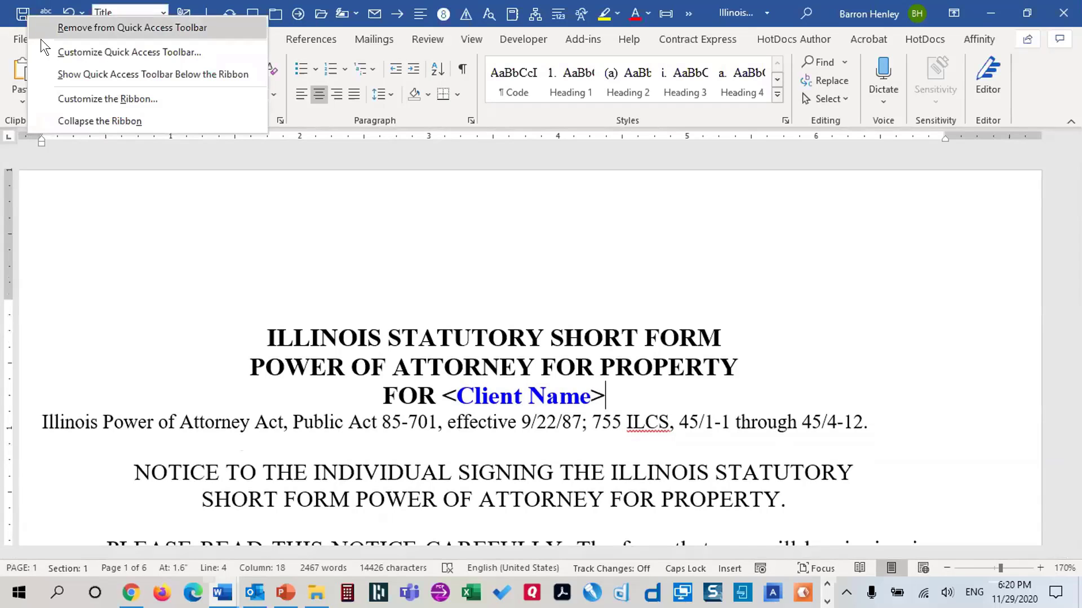
{"action": "left_click", "coordinate": [63, 76]}
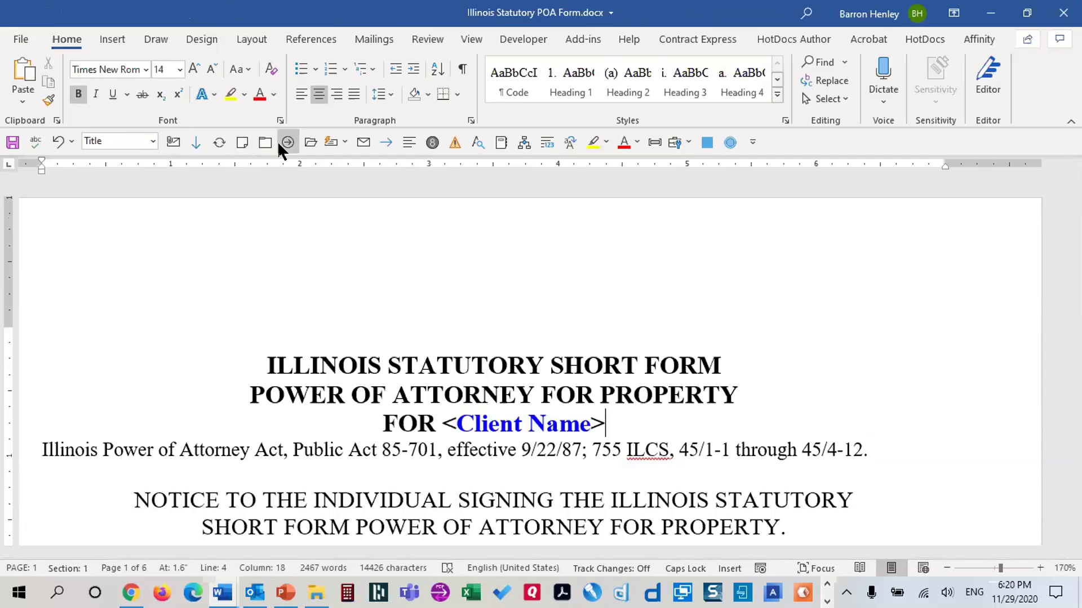
{"action": "right_click", "coordinate": [15, 144]}
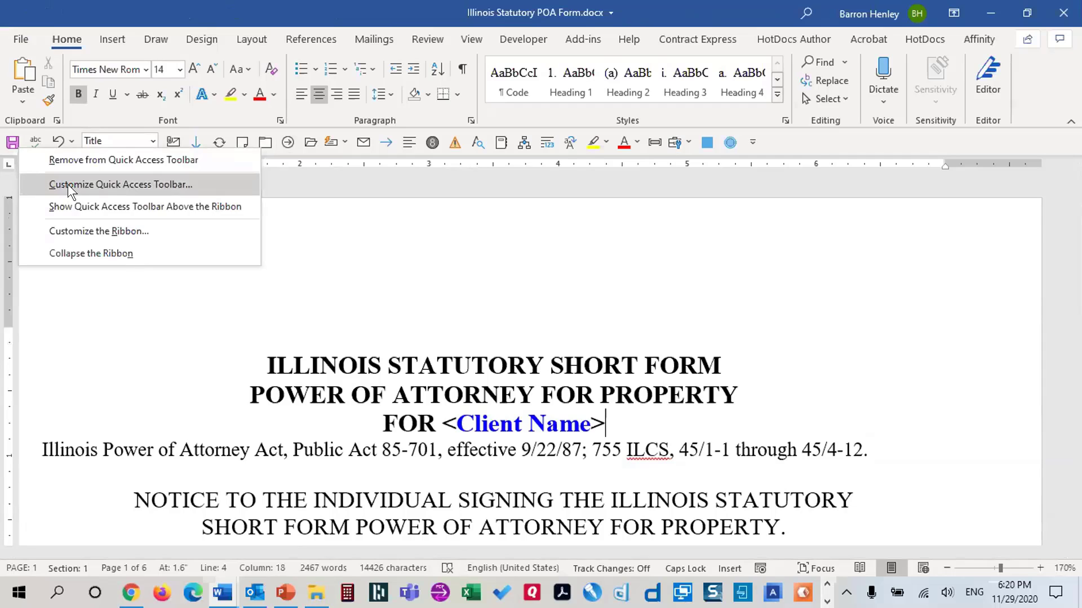
{"action": "left_click", "coordinate": [560, 218]}
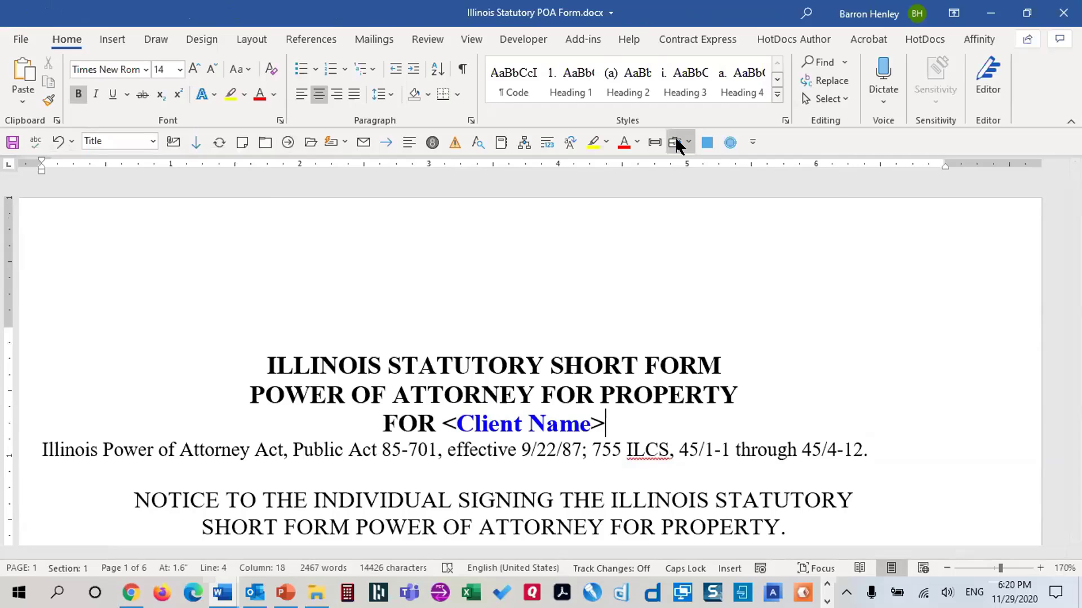
Open the Quick Access Toolbar customization settings and browse the command categories
{"action": "right_click", "coordinate": [15, 147]}
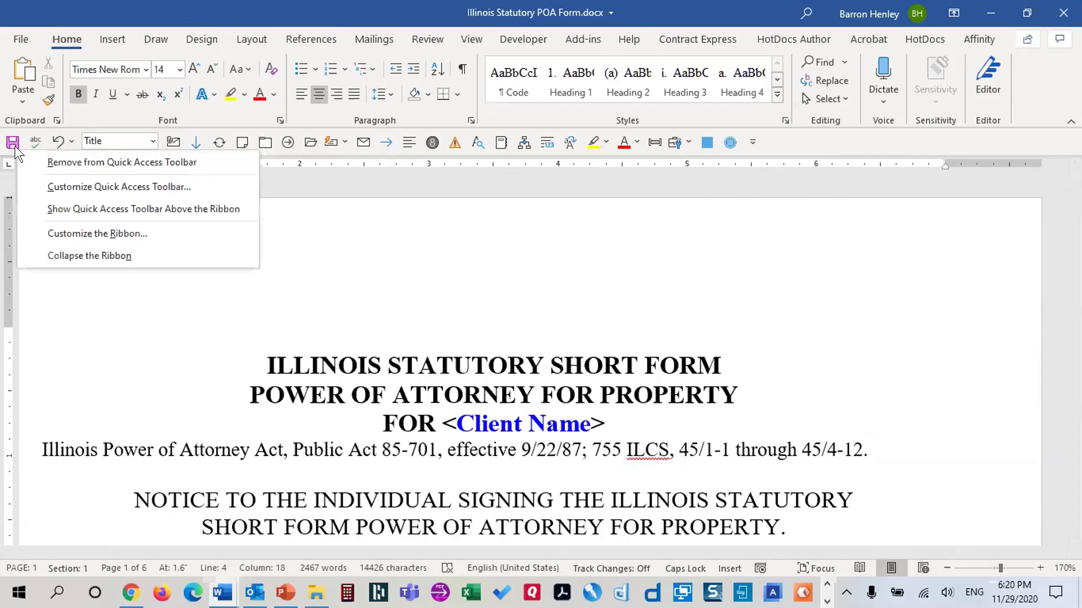
{"action": "left_click", "coordinate": [52, 186]}
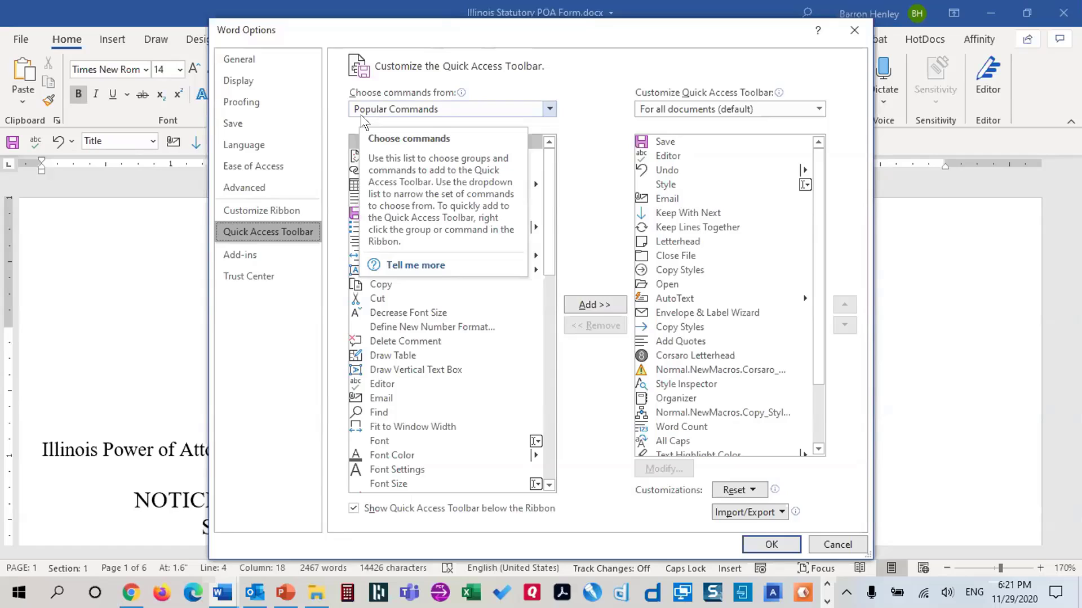
{"action": "left_click", "coordinate": [549, 109]}
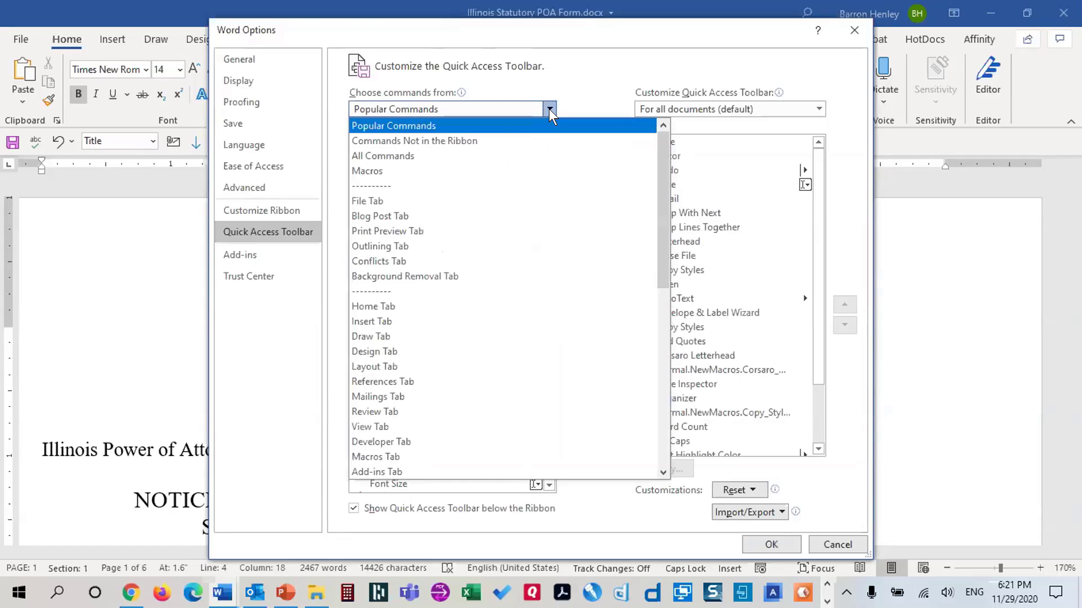
{"action": "left_click", "coordinate": [411, 157]}
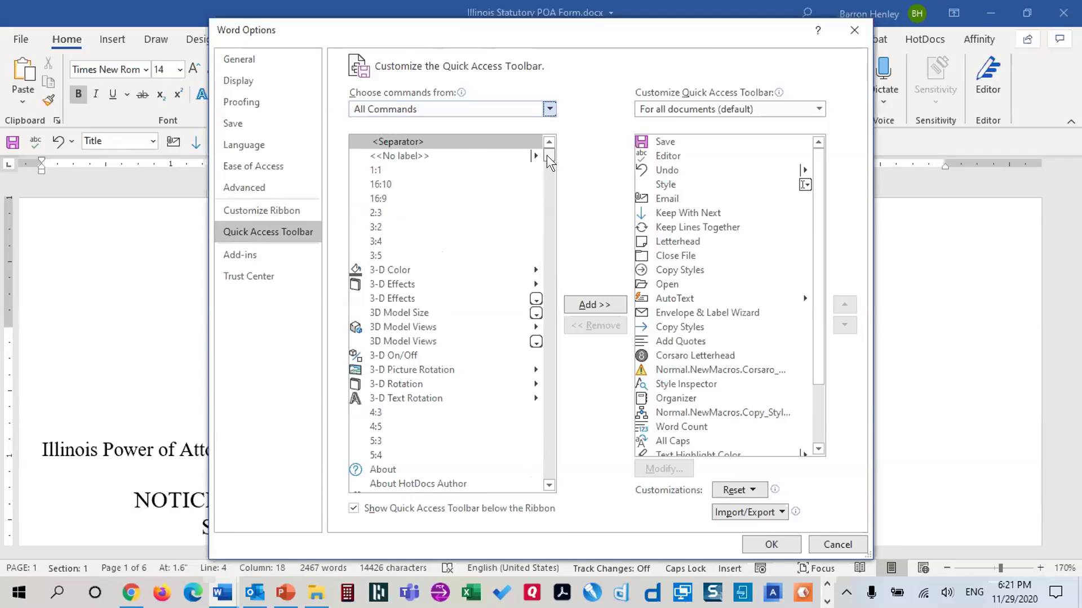
{"action": "left_click_drag", "start_coordinate": [546, 155], "coordinate": [550, 204]}
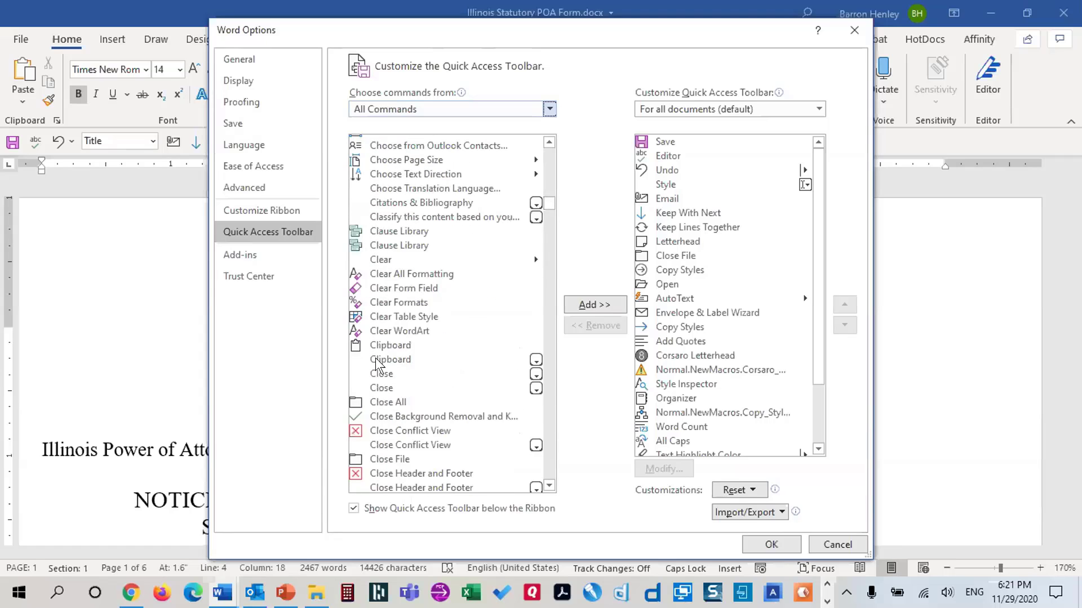
Locate Legacy Tools among all commands, confirm it's already on the toolbar, and cancel
{"action": "left_click", "coordinate": [388, 344]}
{"action": "key", "text": "l"}
{"action": "scroll", "coordinate": [449, 383], "scroll_direction": "down", "scroll_amount": 2}
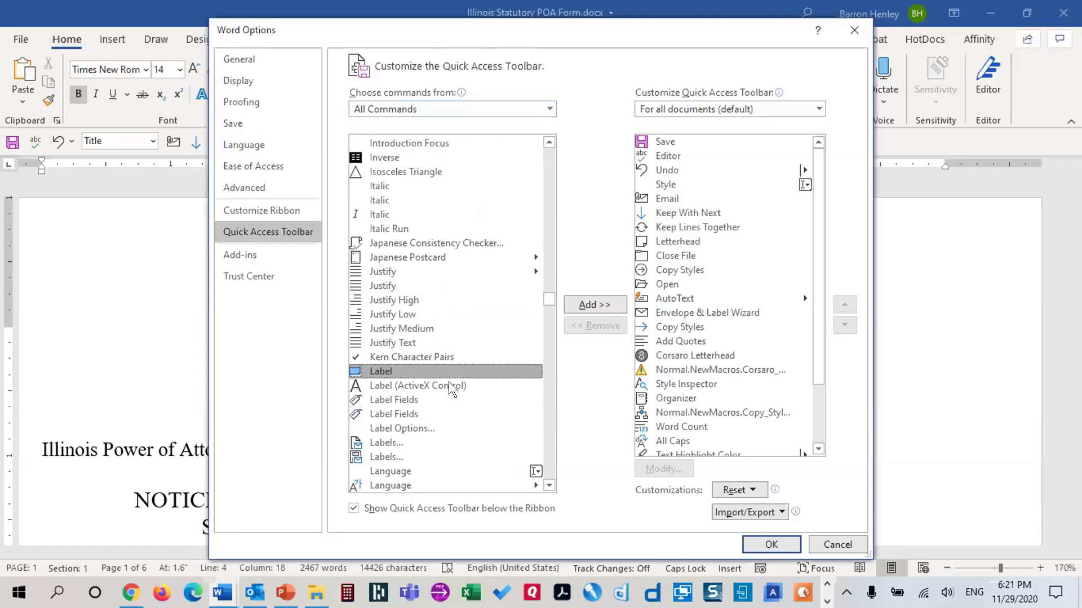
{"action": "scroll", "coordinate": [449, 381], "scroll_direction": "down", "scroll_amount": 11}
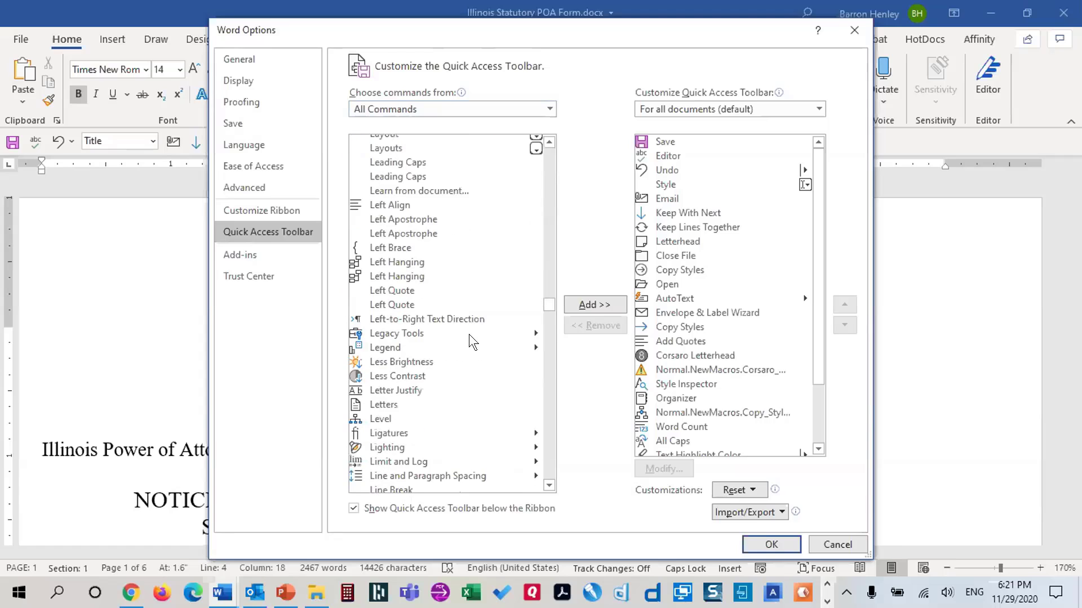
{"action": "left_click", "coordinate": [471, 334]}
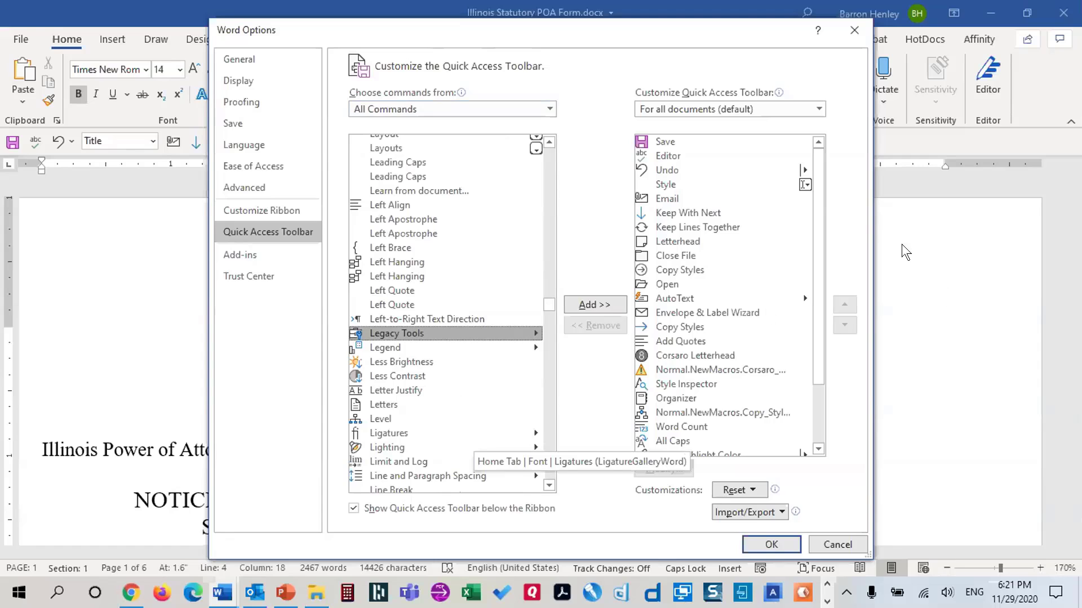
{"action": "scroll", "coordinate": [663, 324], "scroll_direction": "down", "scroll_amount": 3}
{"action": "scroll", "coordinate": [672, 310], "scroll_direction": "up", "scroll_amount": 3}
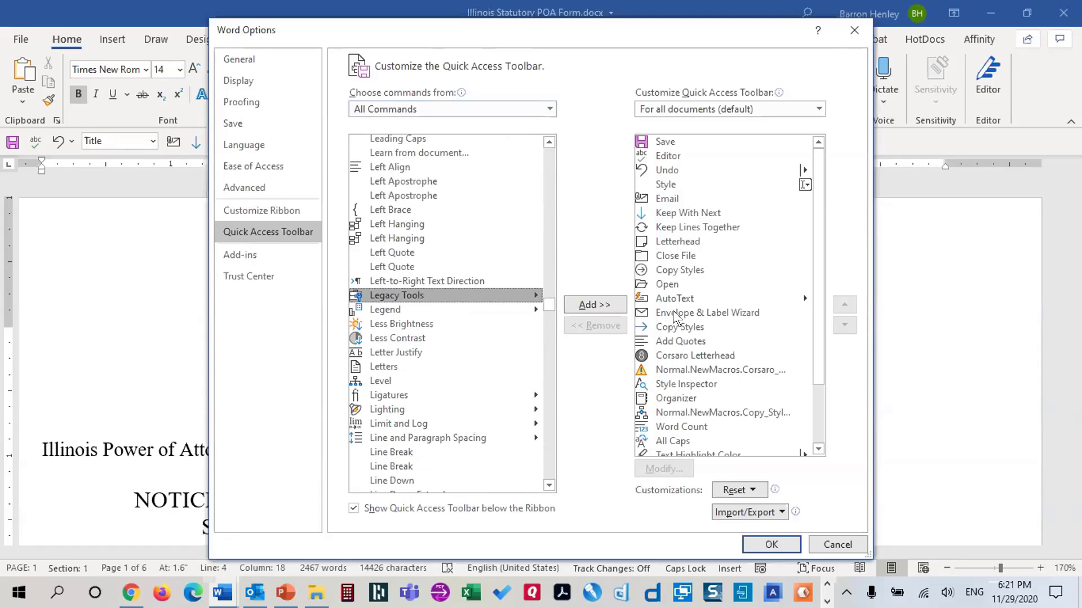
{"action": "left_click_drag", "start_coordinate": [821, 273], "coordinate": [824, 376]}
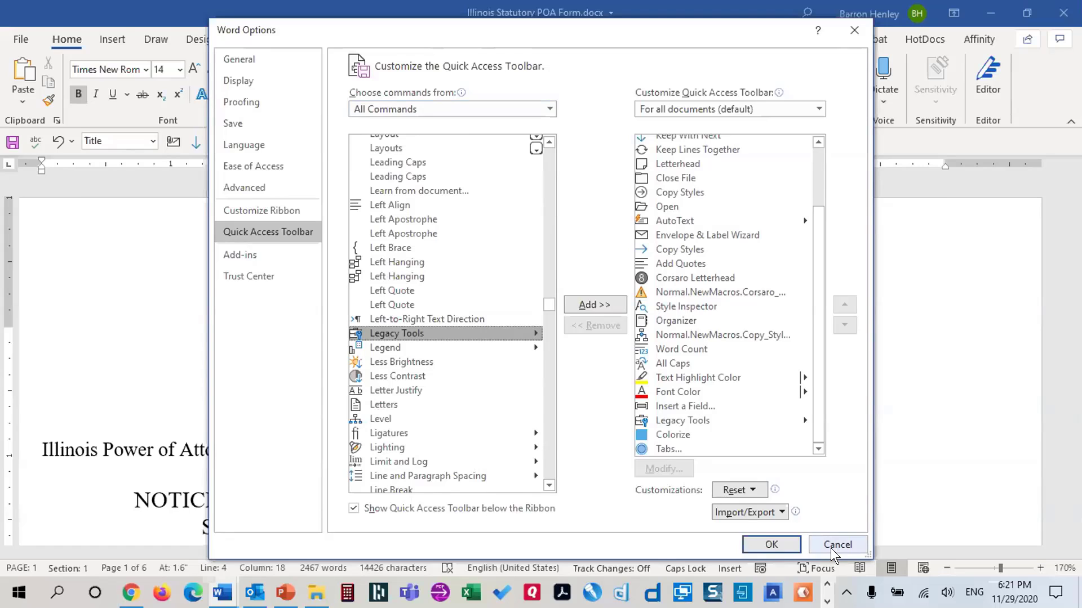
{"action": "left_click", "coordinate": [837, 545]}
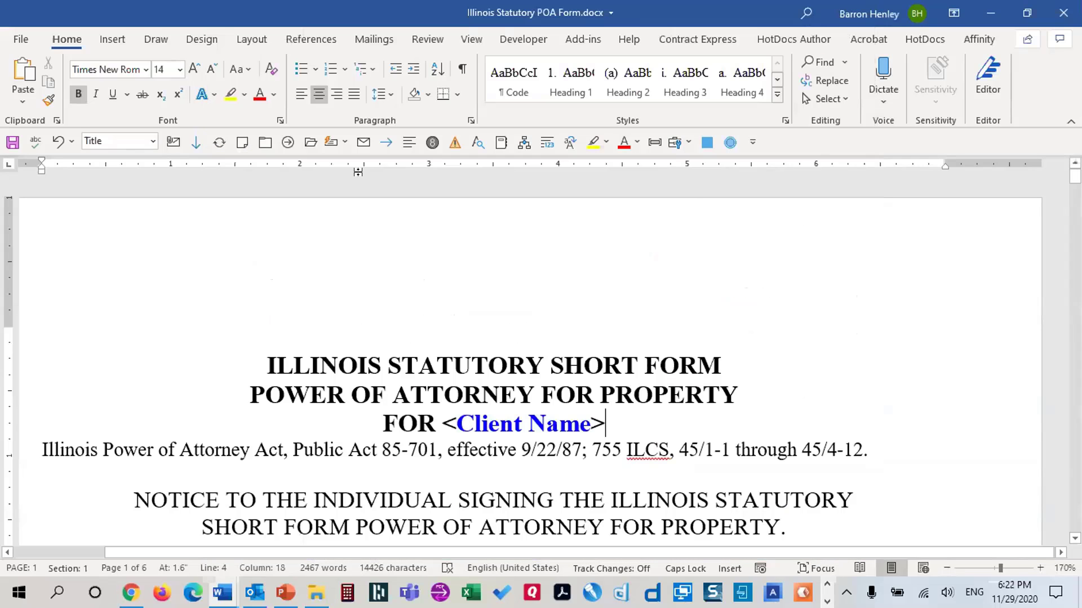
Switch to the Insert commands and dismiss Quick Parts without inserting anything
{"action": "left_click", "coordinate": [117, 40]}
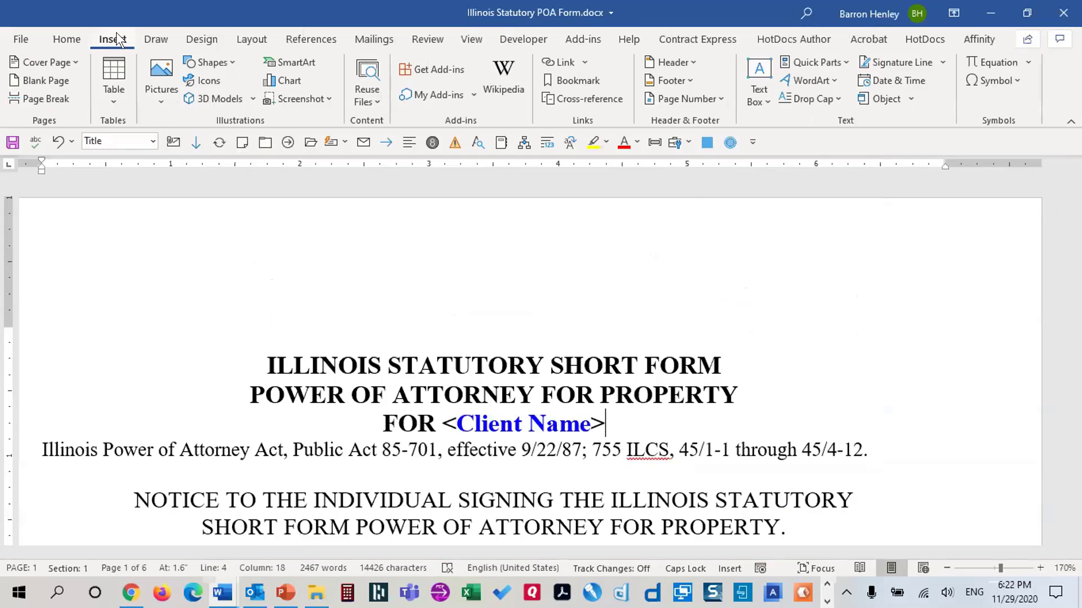
{"action": "left_click", "coordinate": [826, 56]}
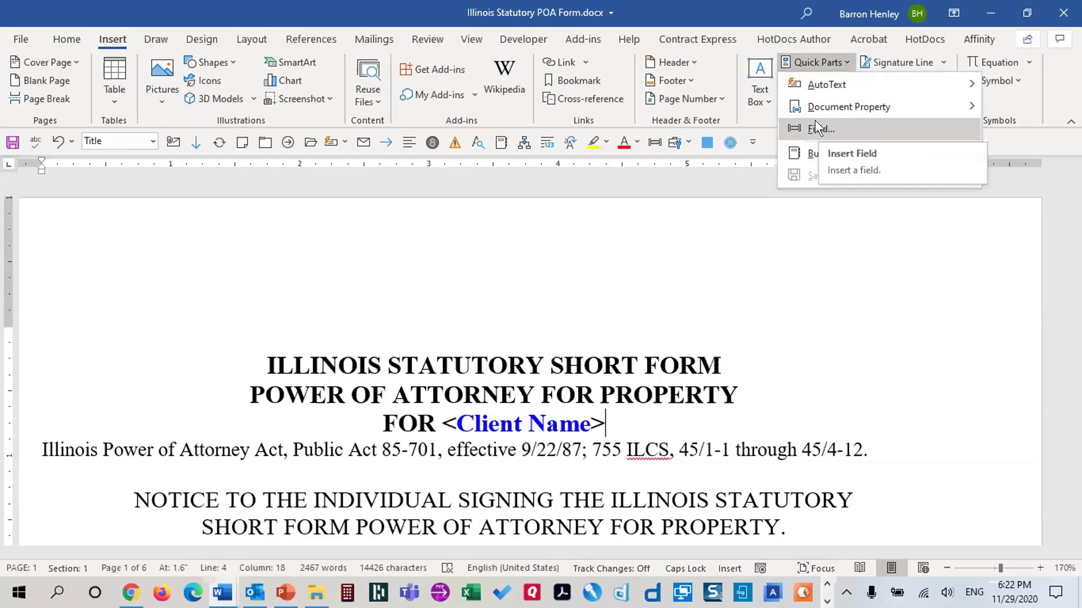
{"action": "left_click", "coordinate": [716, 185]}
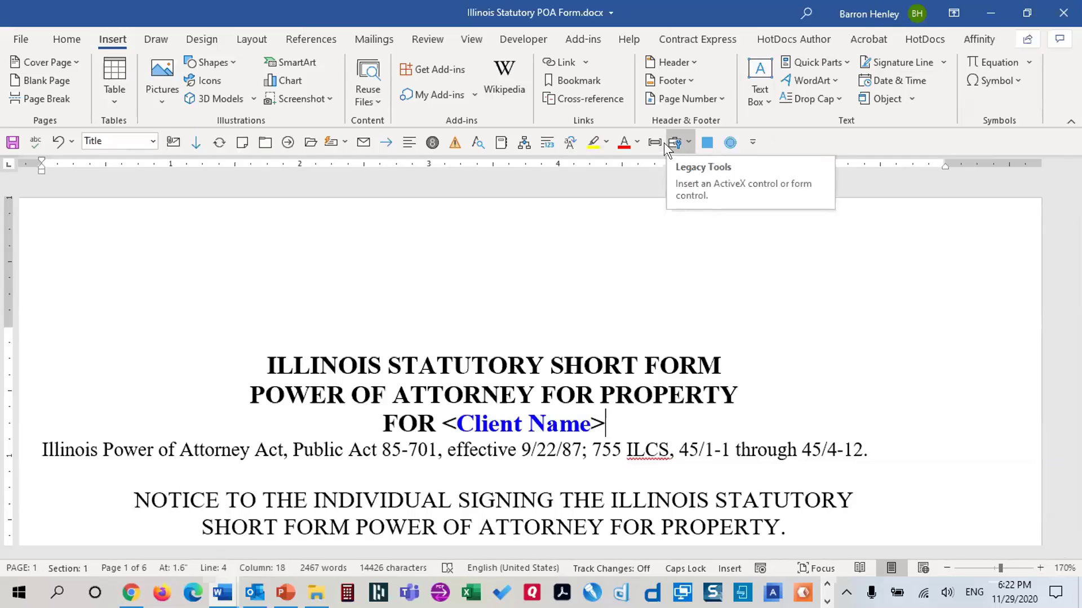
Reopen Quick Access Toolbar customization, list All Commands, and close it unchanged
{"action": "right_click", "coordinate": [173, 143]}
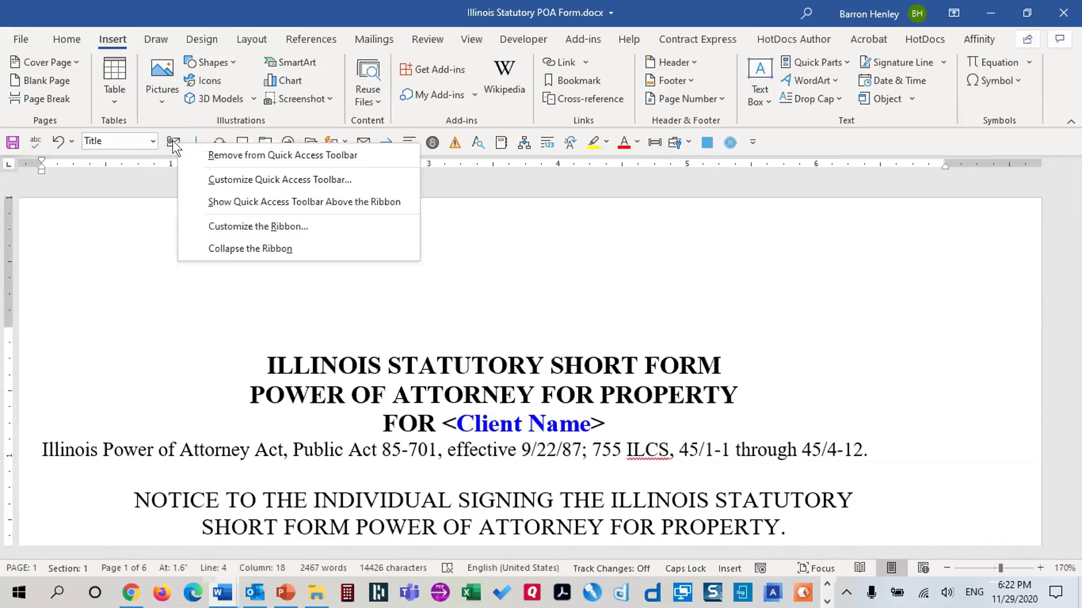
{"action": "left_click", "coordinate": [246, 180]}
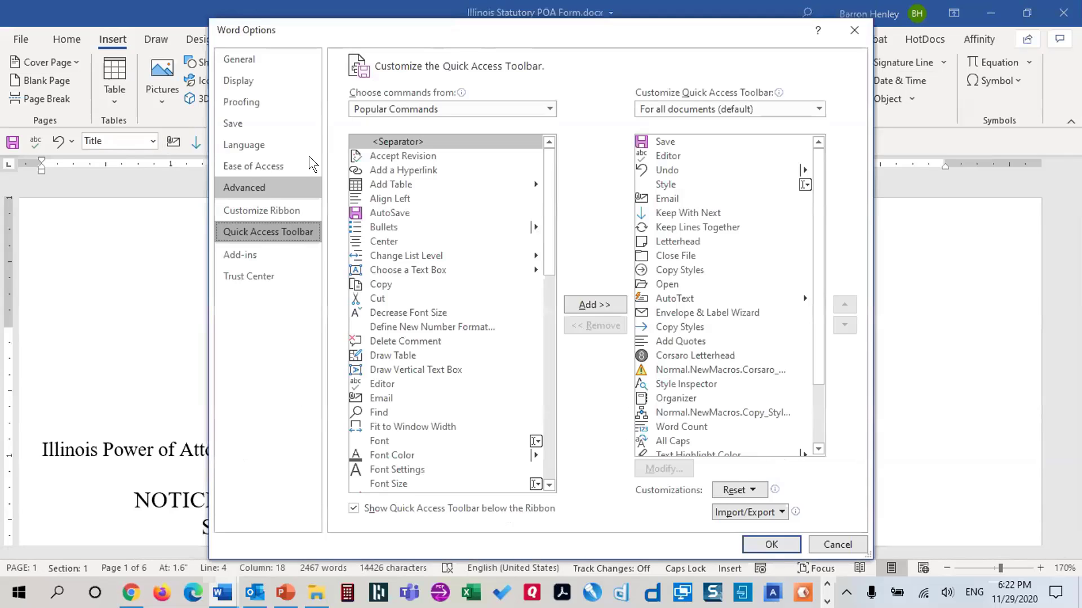
{"action": "left_click", "coordinate": [369, 109]}
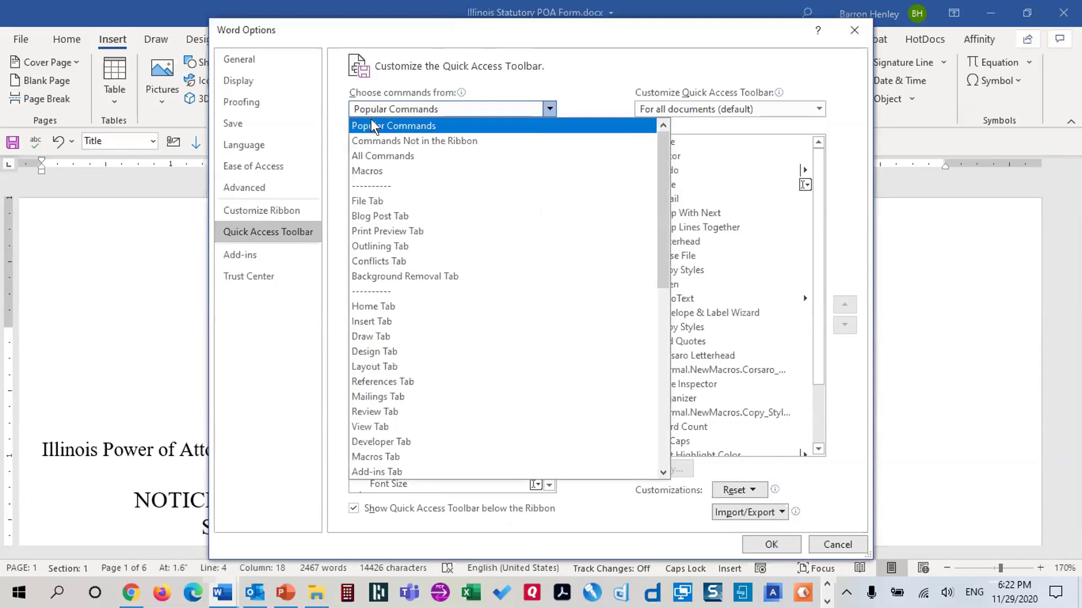
{"action": "left_click", "coordinate": [368, 157]}
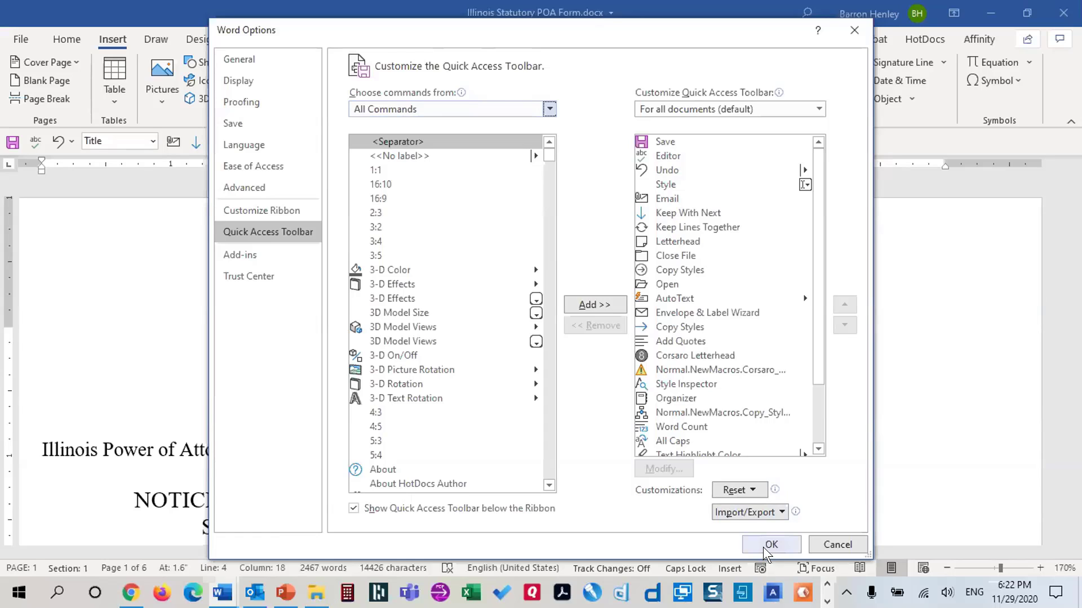
{"action": "left_click", "coordinate": [828, 542]}
{"action": "key", "text": "ctrl+Home"}
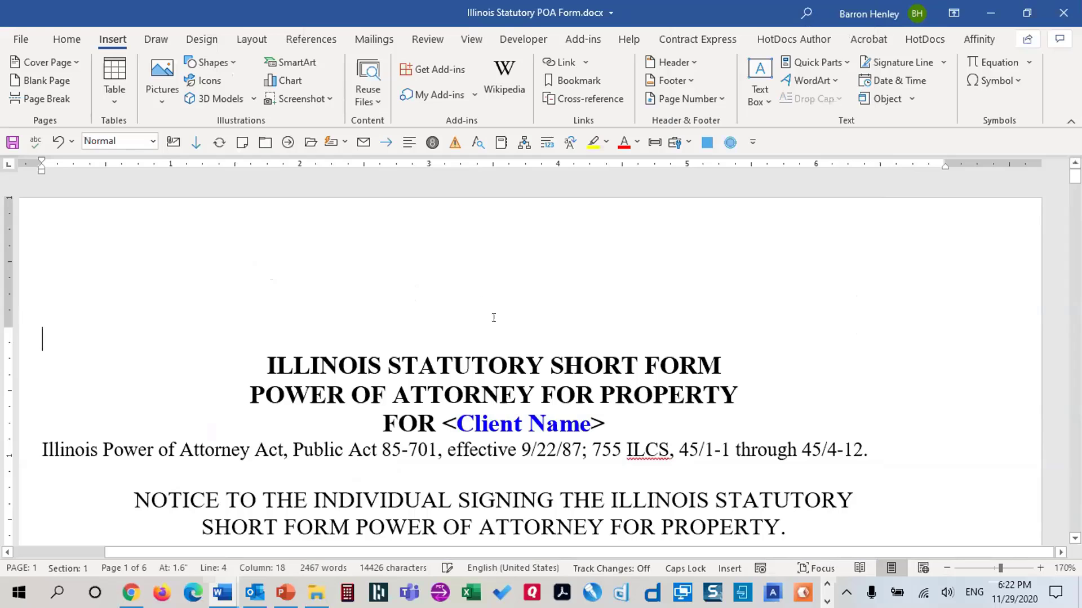
{"action": "scroll", "coordinate": [524, 338], "scroll_direction": "down", "scroll_amount": 3}
{"action": "scroll", "coordinate": [705, 353], "scroll_direction": "up", "scroll_amount": 3}
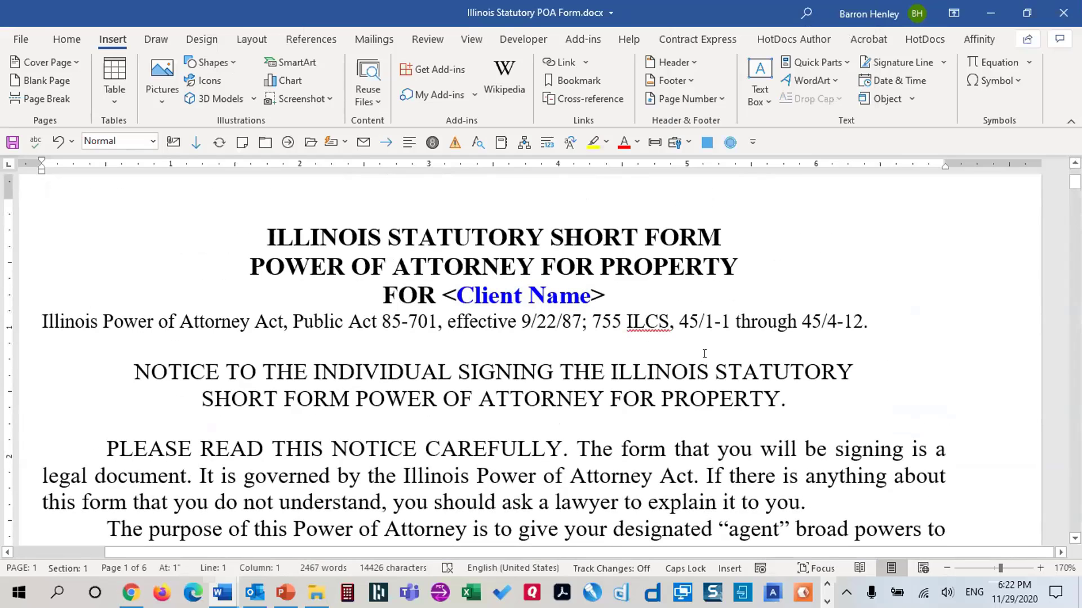
{"action": "double_click", "coordinate": [445, 294]}
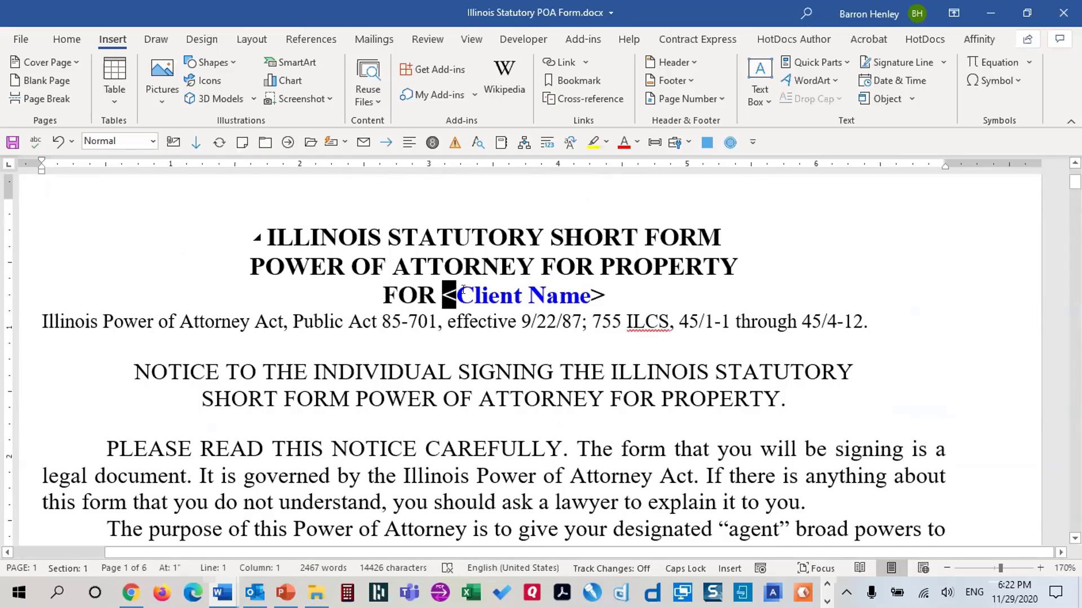
{"action": "double_click", "coordinate": [598, 296]}
{"action": "scroll", "coordinate": [658, 394], "scroll_direction": "down", "scroll_amount": 10}
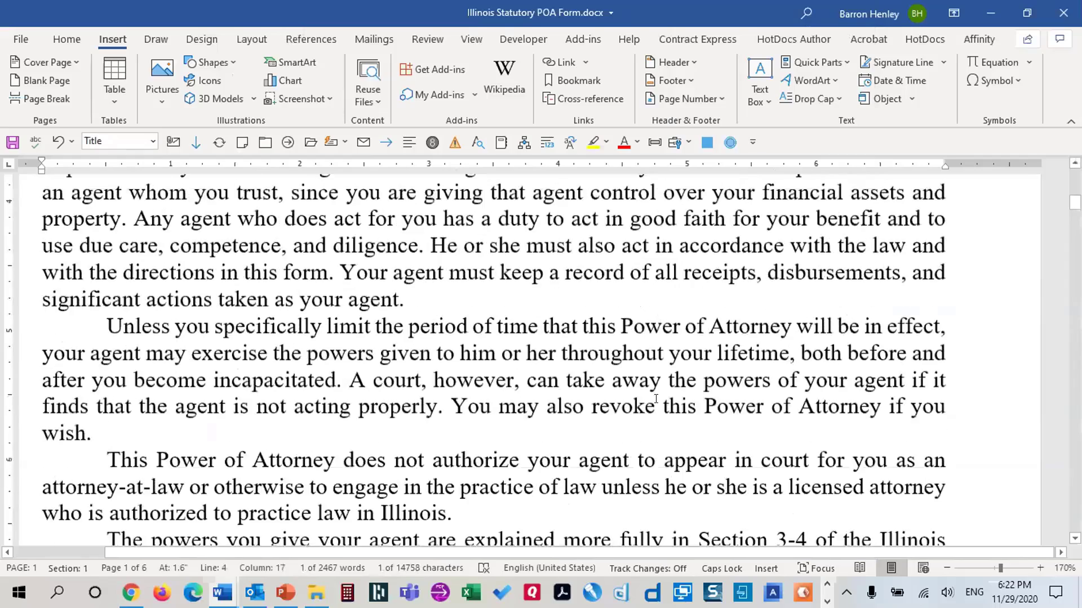
{"action": "scroll", "coordinate": [658, 393], "scroll_direction": "down", "scroll_amount": 8}
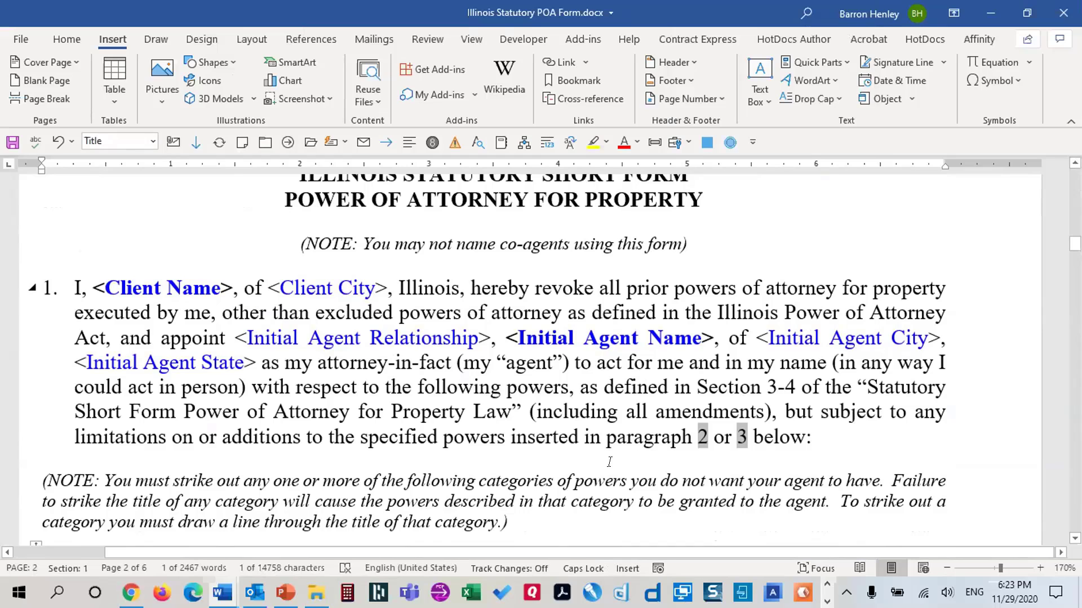
{"action": "scroll", "coordinate": [531, 443], "scroll_direction": "down", "scroll_amount": 15}
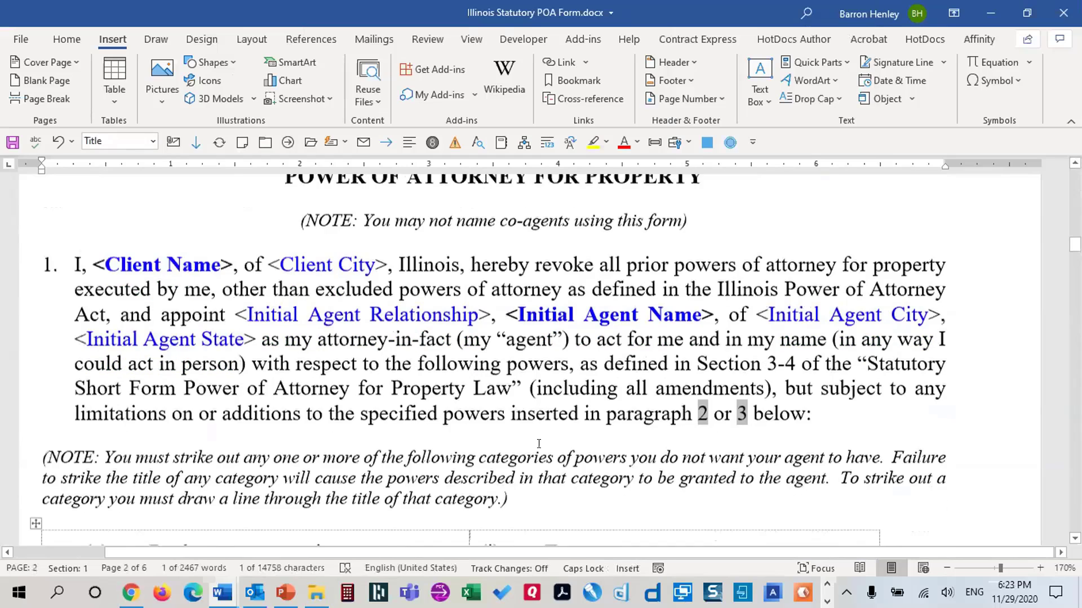
{"action": "scroll", "coordinate": [556, 420], "scroll_direction": "up", "scroll_amount": 1}
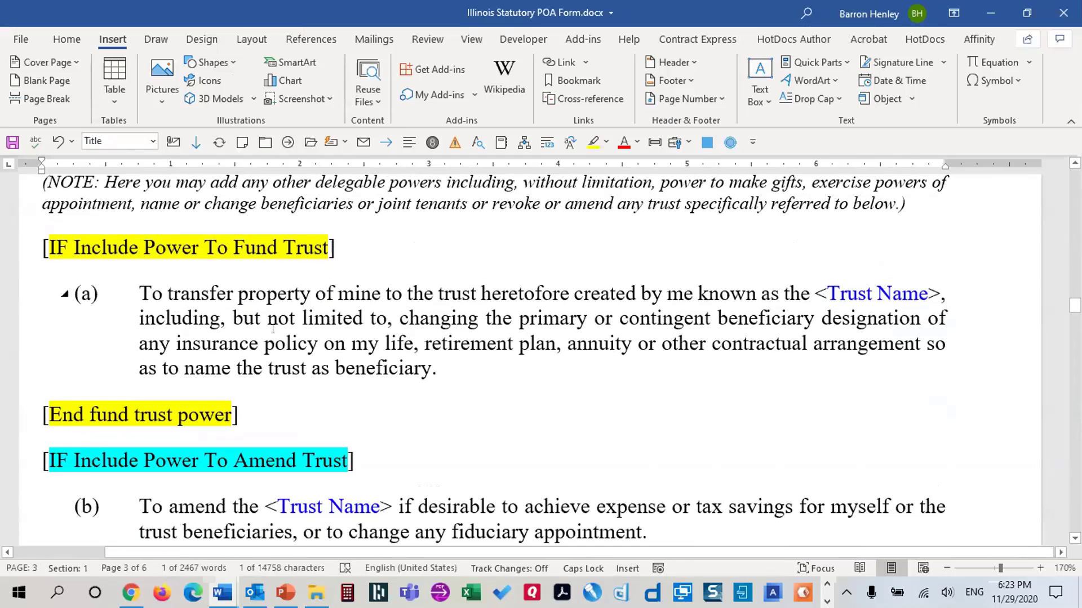
{"action": "triple_click", "coordinate": [273, 329]}
{"action": "left_click", "coordinate": [279, 322]}
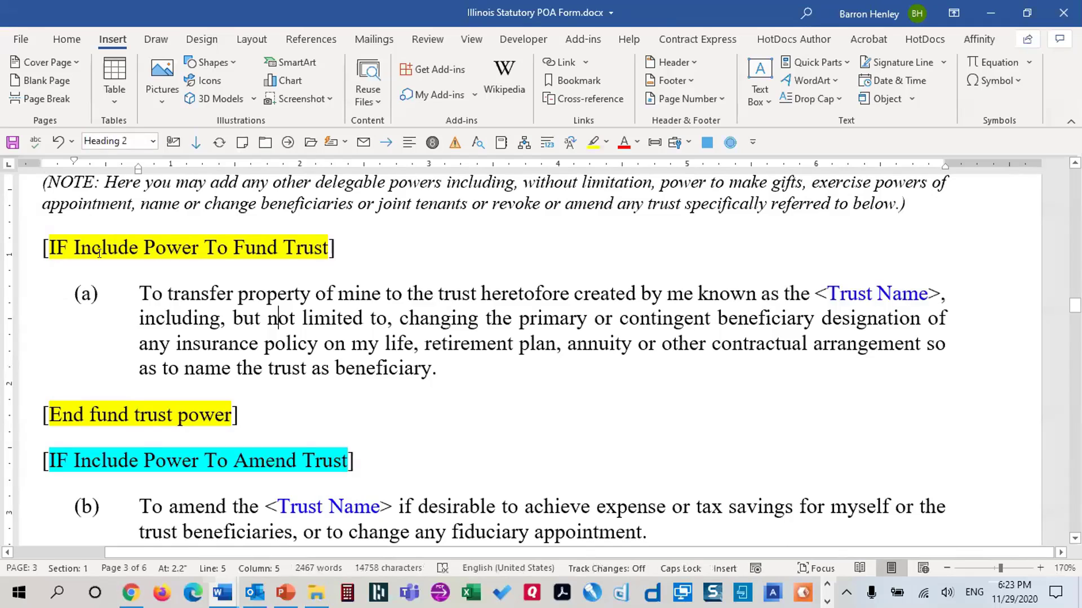
{"action": "triple_click", "coordinate": [140, 290]}
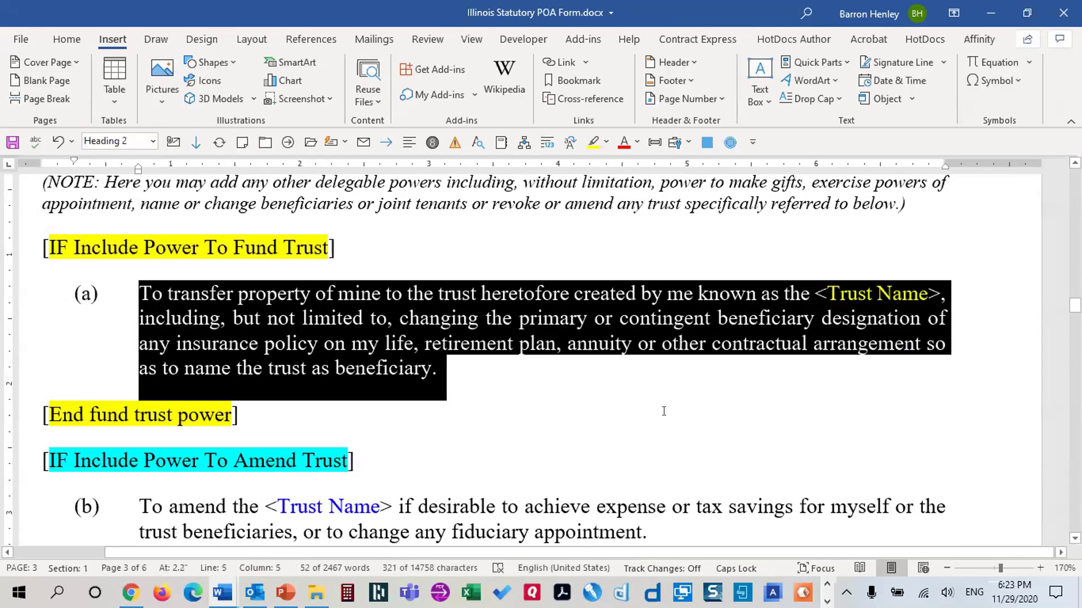
{"action": "left_click", "coordinate": [204, 250]}
{"action": "left_click", "coordinate": [177, 416]}
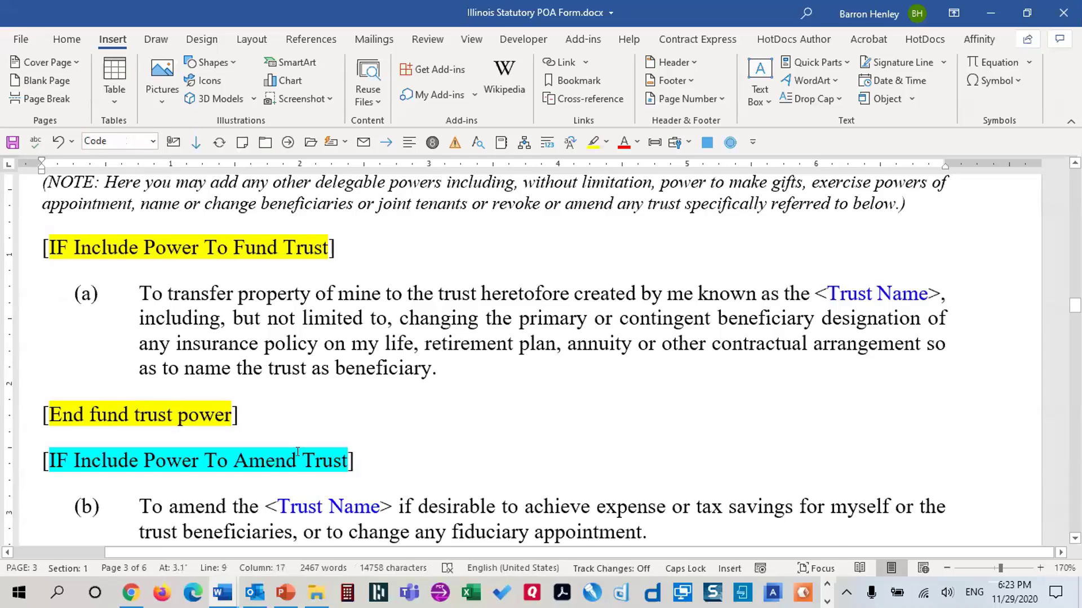
{"action": "scroll", "coordinate": [511, 400], "scroll_direction": "down", "scroll_amount": 6}
{"action": "scroll", "coordinate": [512, 400], "scroll_direction": "down", "scroll_amount": 3}
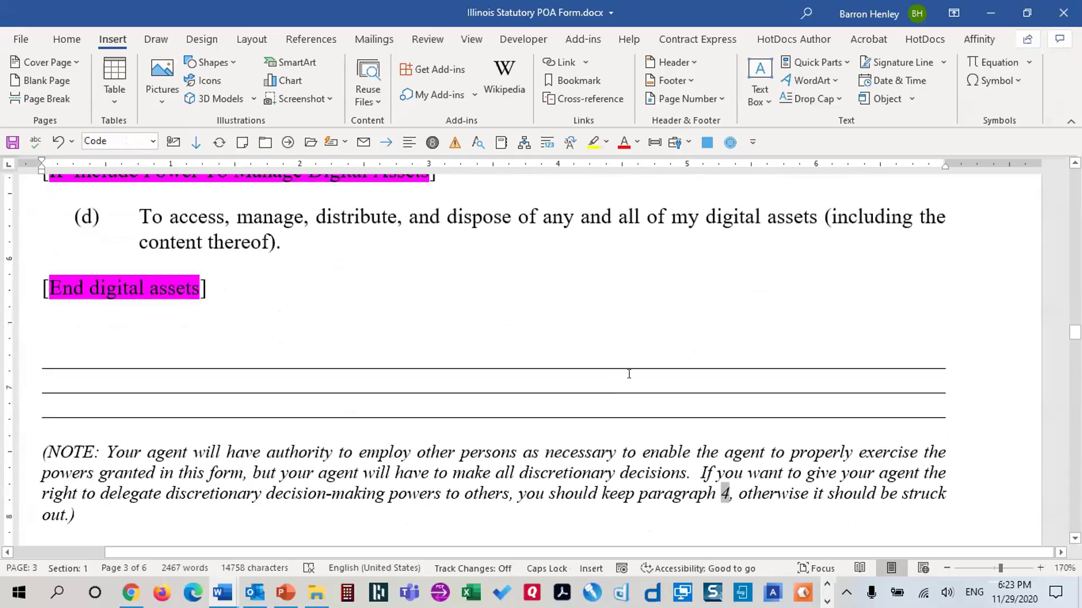
{"action": "scroll", "coordinate": [630, 368], "scroll_direction": "down", "scroll_amount": 15}
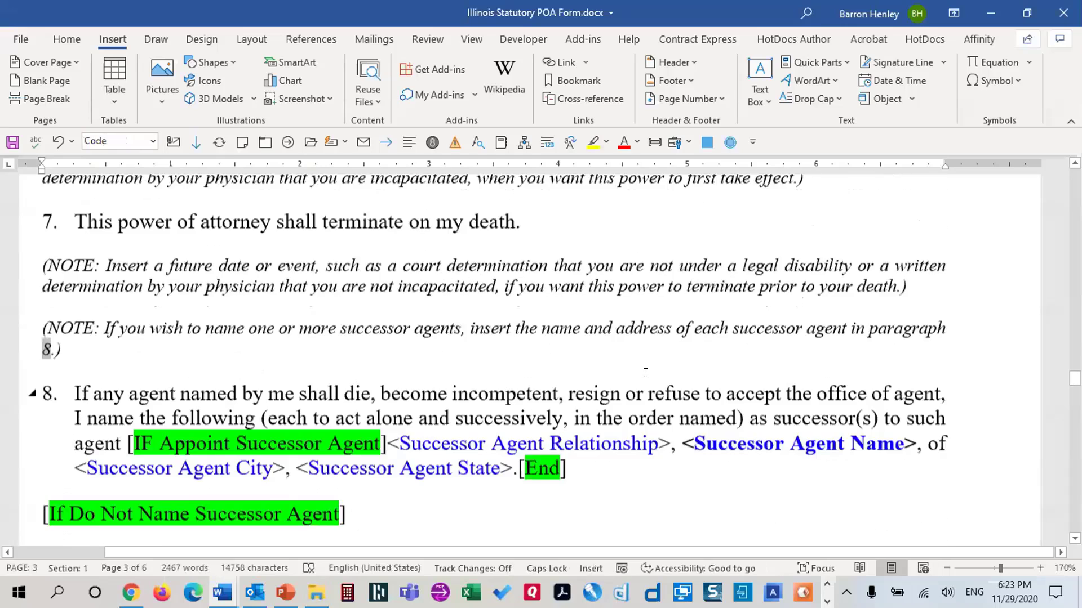
{"action": "scroll", "coordinate": [646, 367], "scroll_direction": "down", "scroll_amount": 15}
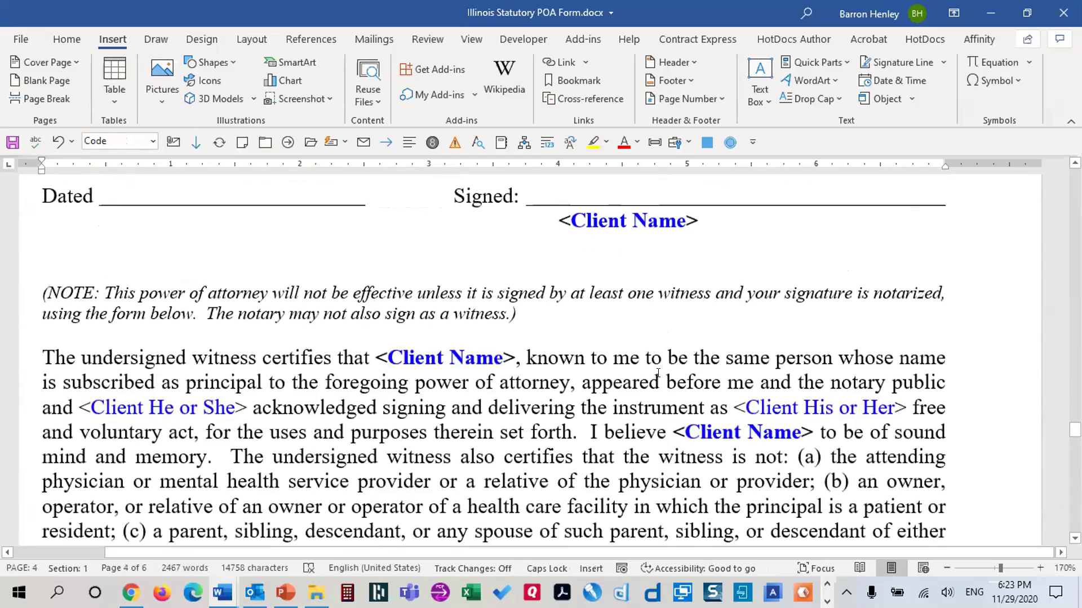
{"action": "scroll", "coordinate": [139, 362], "scroll_direction": "down", "scroll_amount": 1}
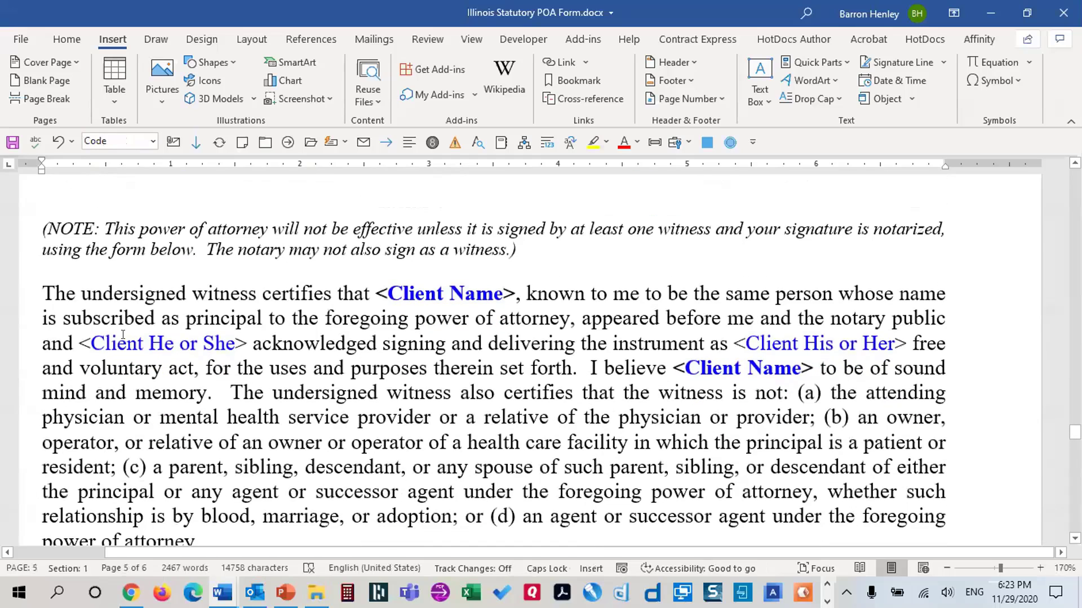
{"action": "left_click_drag", "start_coordinate": [122, 334], "coordinate": [242, 336]}
{"action": "left_click_drag", "start_coordinate": [765, 336], "coordinate": [875, 334]}
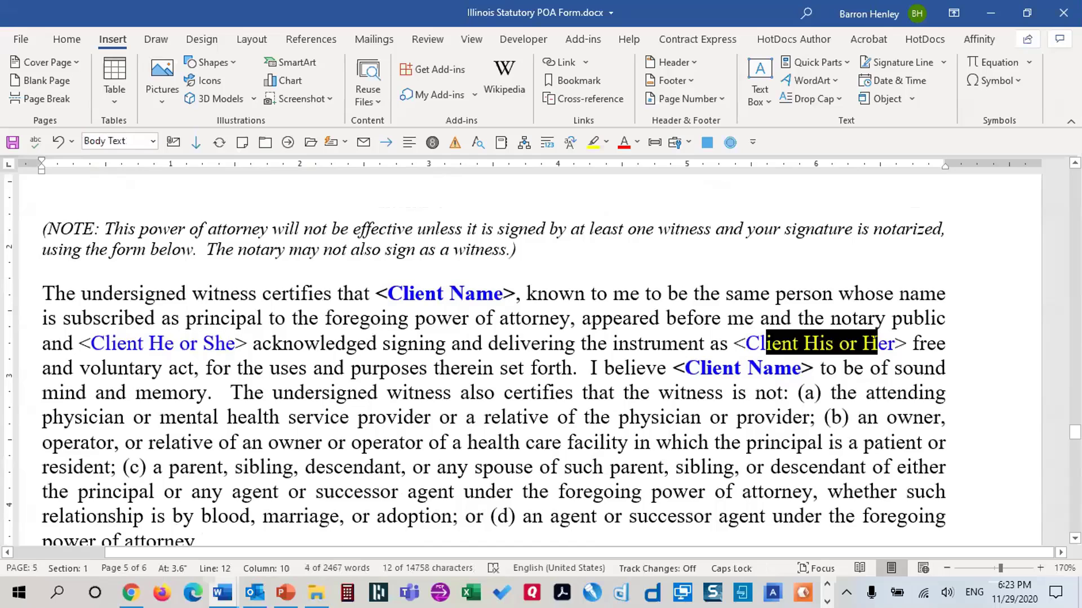
{"action": "scroll", "coordinate": [874, 467], "scroll_direction": "down", "scroll_amount": 7}
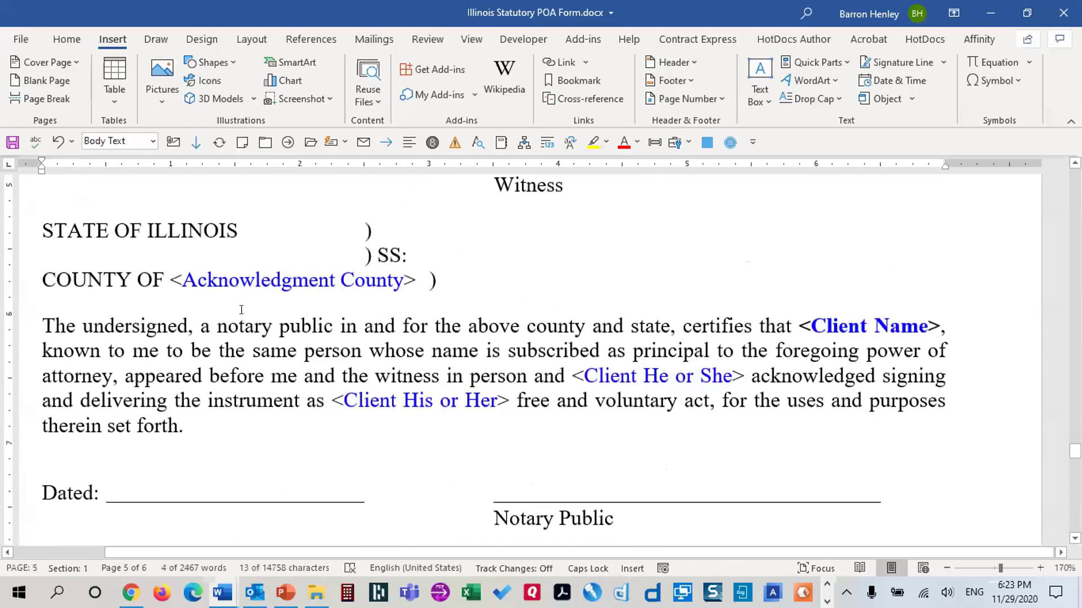
{"action": "left_click", "coordinate": [820, 325]}
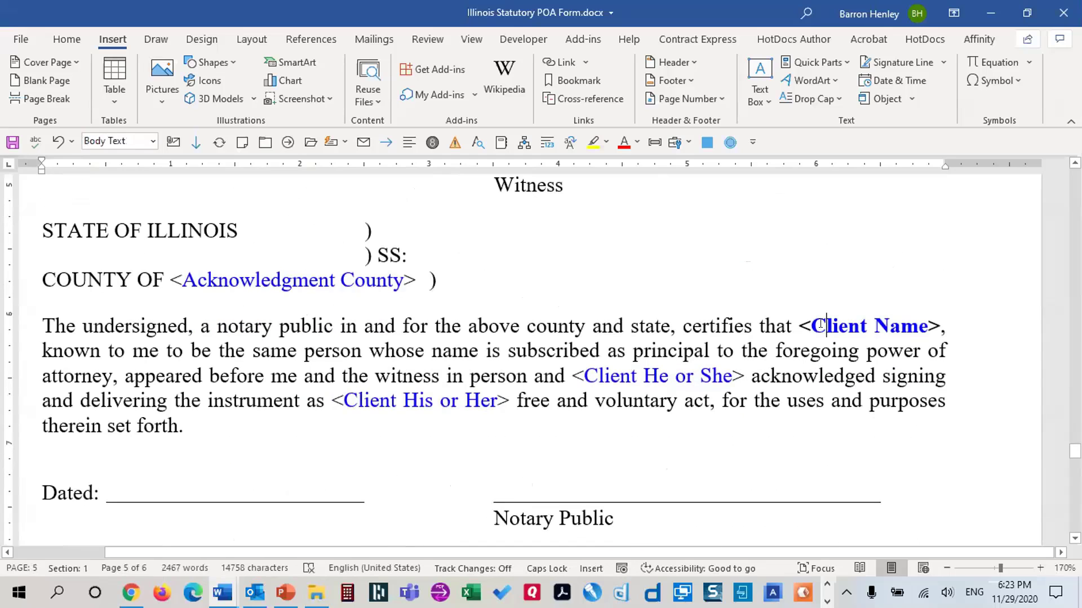
{"action": "scroll", "coordinate": [804, 346], "scroll_direction": "down", "scroll_amount": 15}
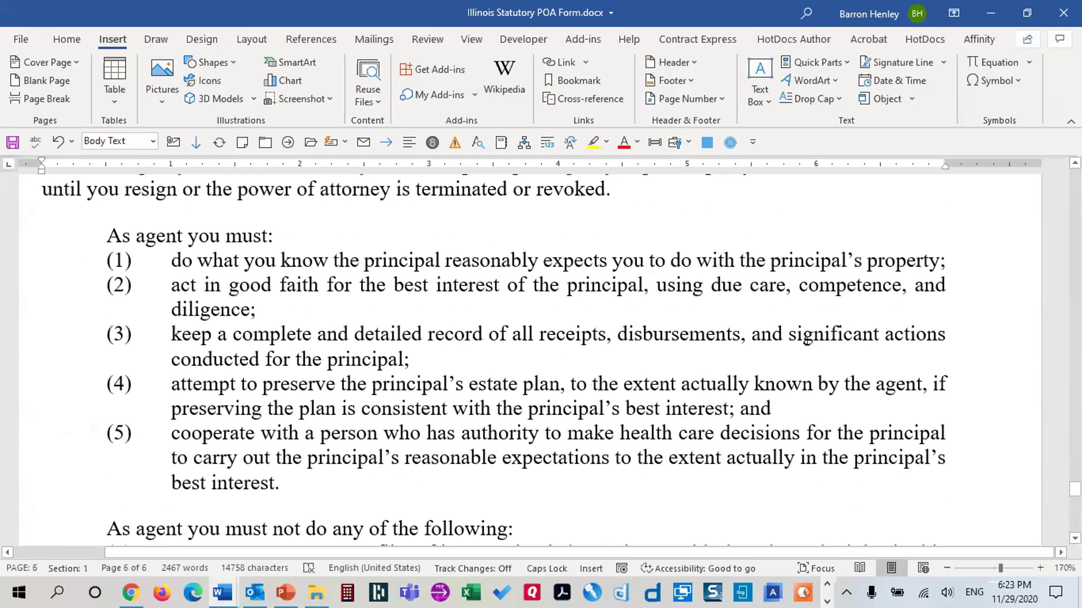
{"action": "key", "text": "ctrl+Home"}
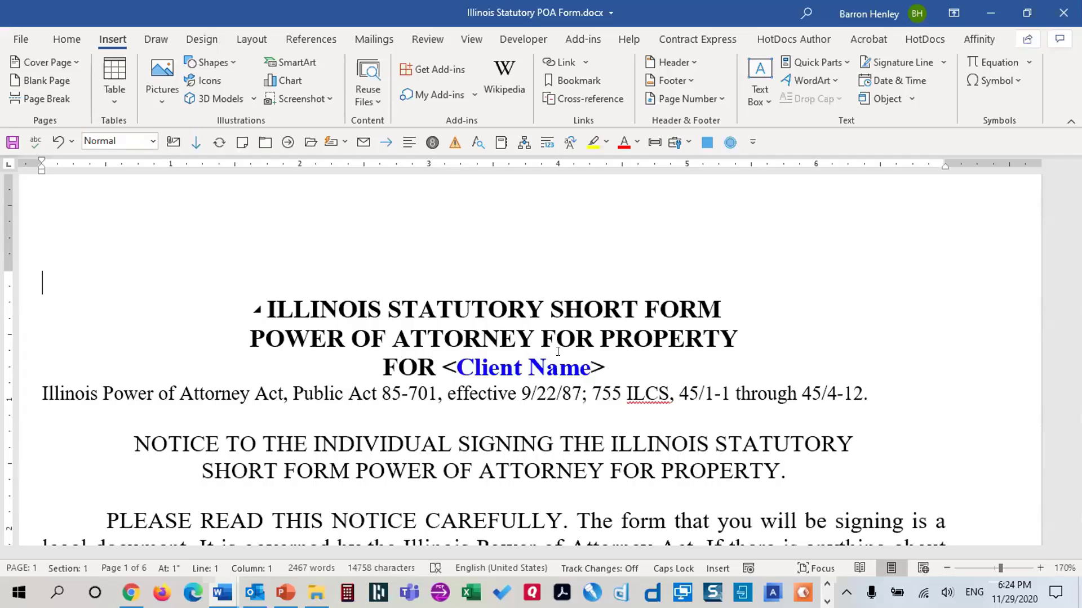
Save the form to the Desktop as Word Macro-Enabled Template 'Illinois Statutory POA Form.dotm'
{"action": "left_click", "coordinate": [13, 39]}
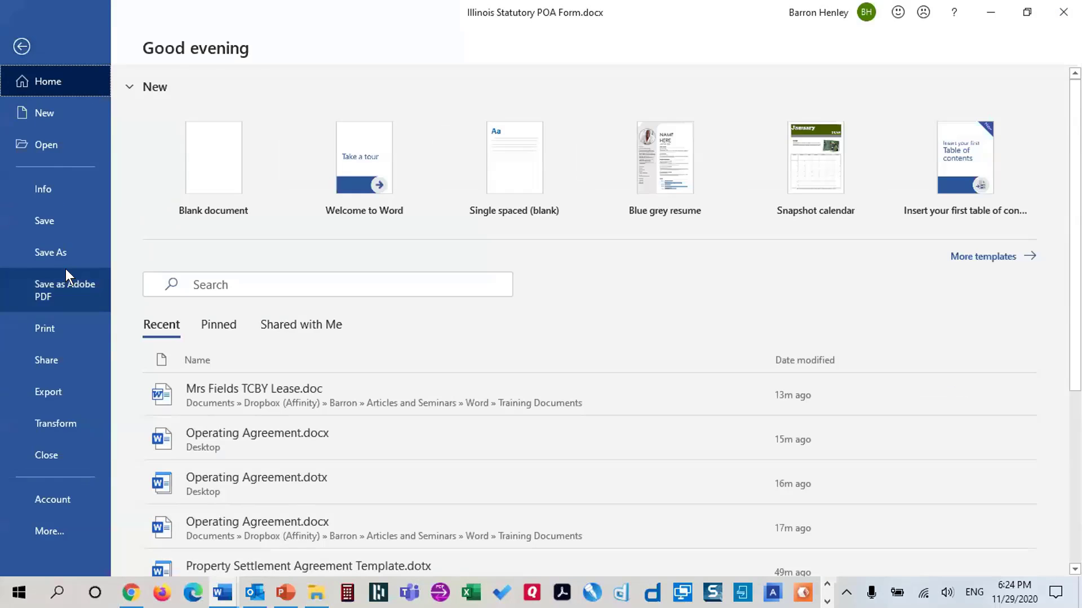
{"action": "left_click", "coordinate": [85, 264]}
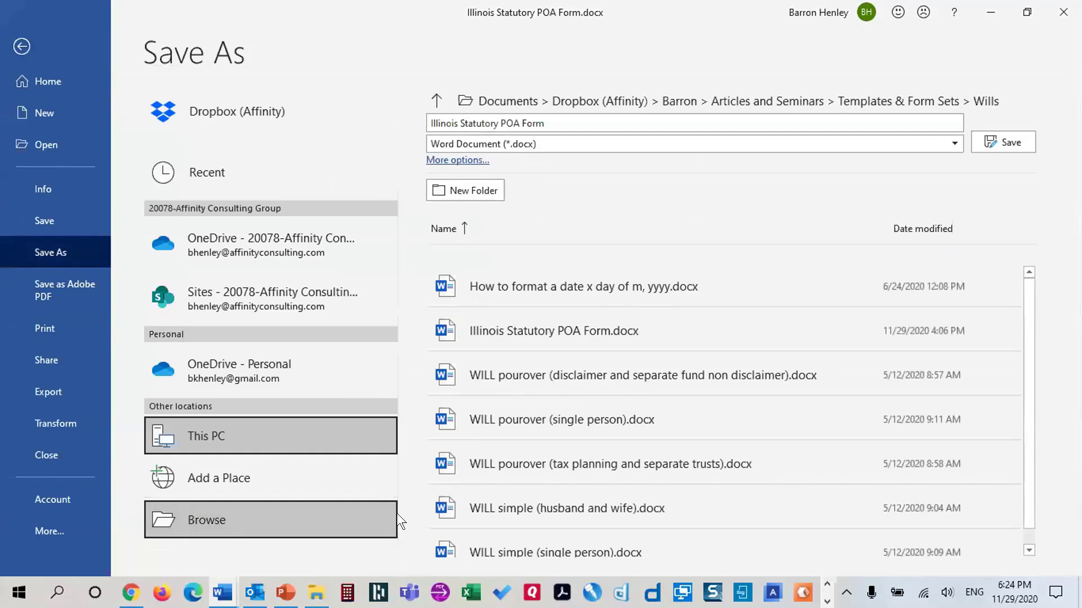
{"action": "left_click", "coordinate": [395, 512]}
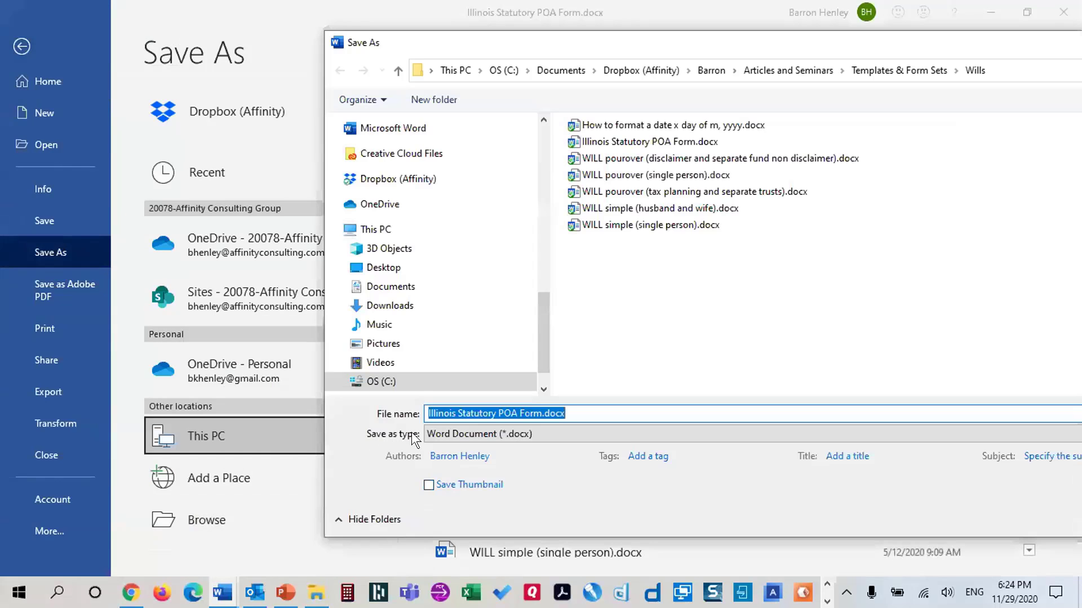
{"action": "left_click", "coordinate": [458, 434]}
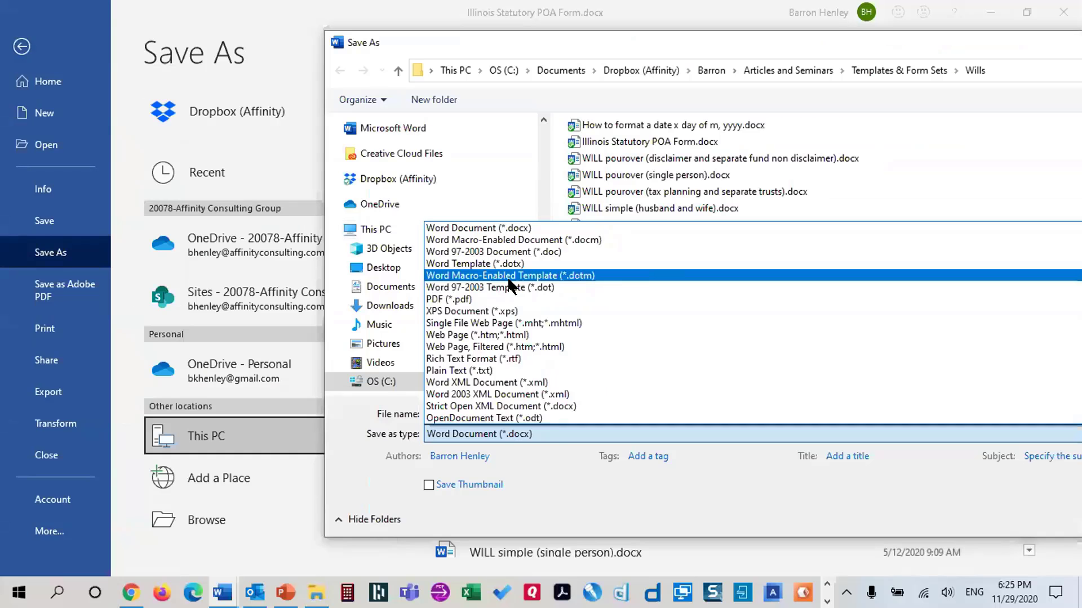
{"action": "left_click", "coordinate": [510, 276]}
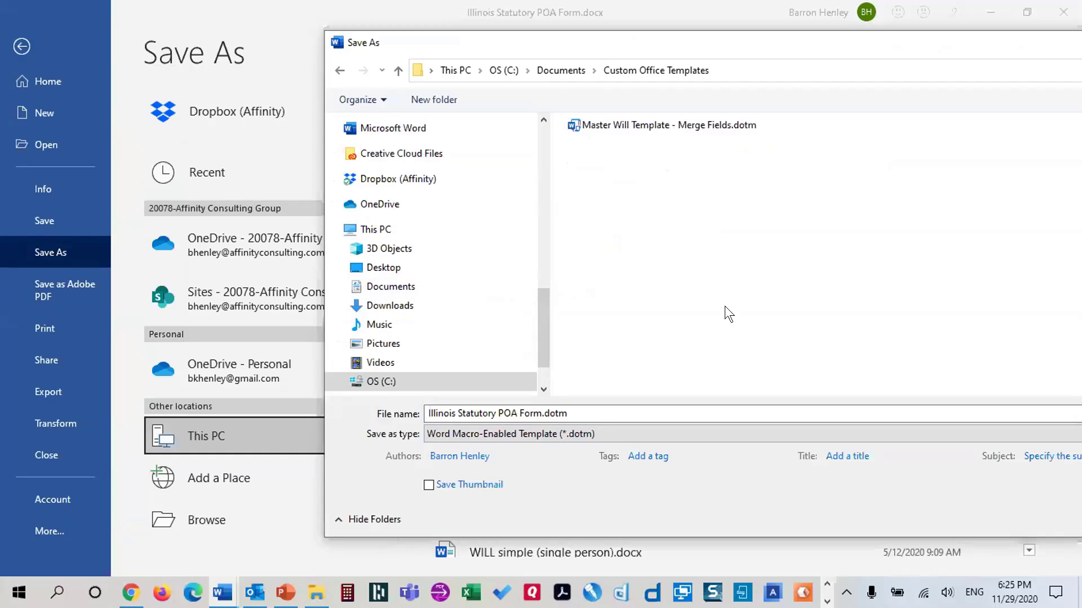
{"action": "left_click_drag", "start_coordinate": [715, 43], "coordinate": [483, 43]}
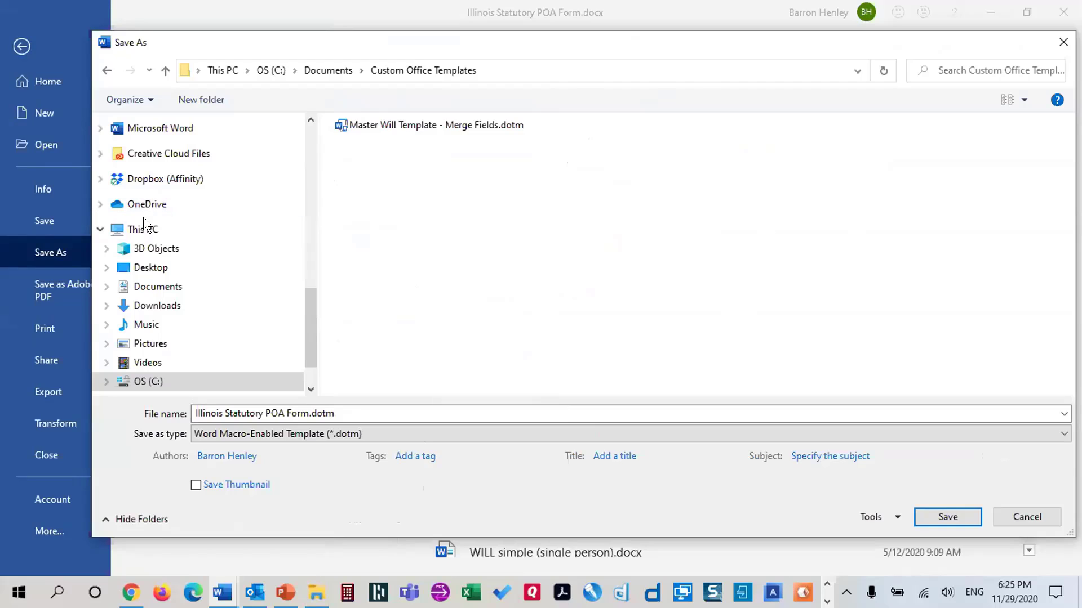
{"action": "left_click", "coordinate": [148, 270]}
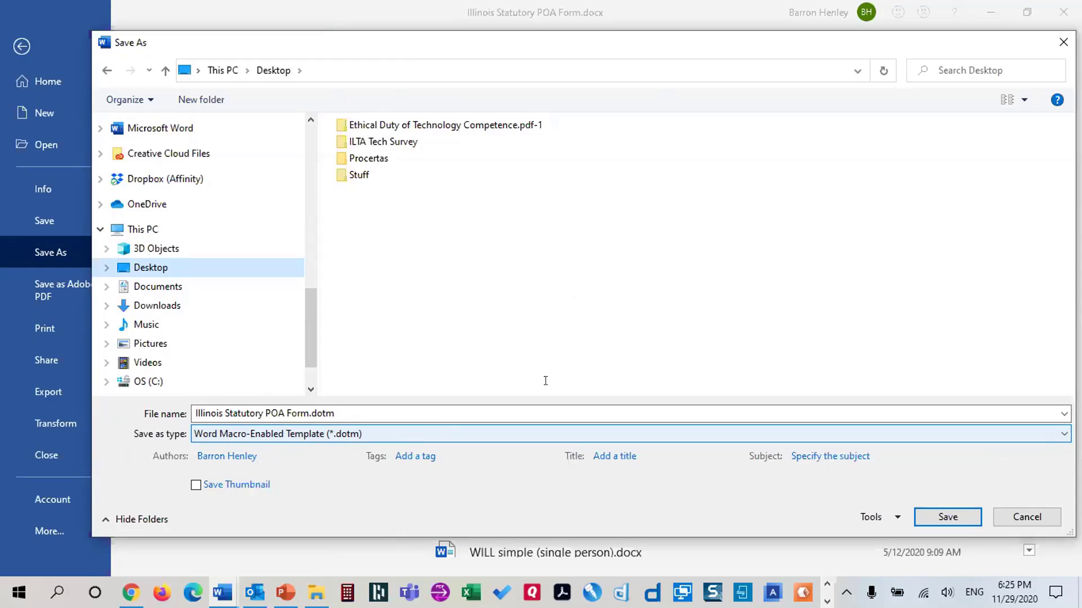
{"action": "left_click", "coordinate": [954, 521]}
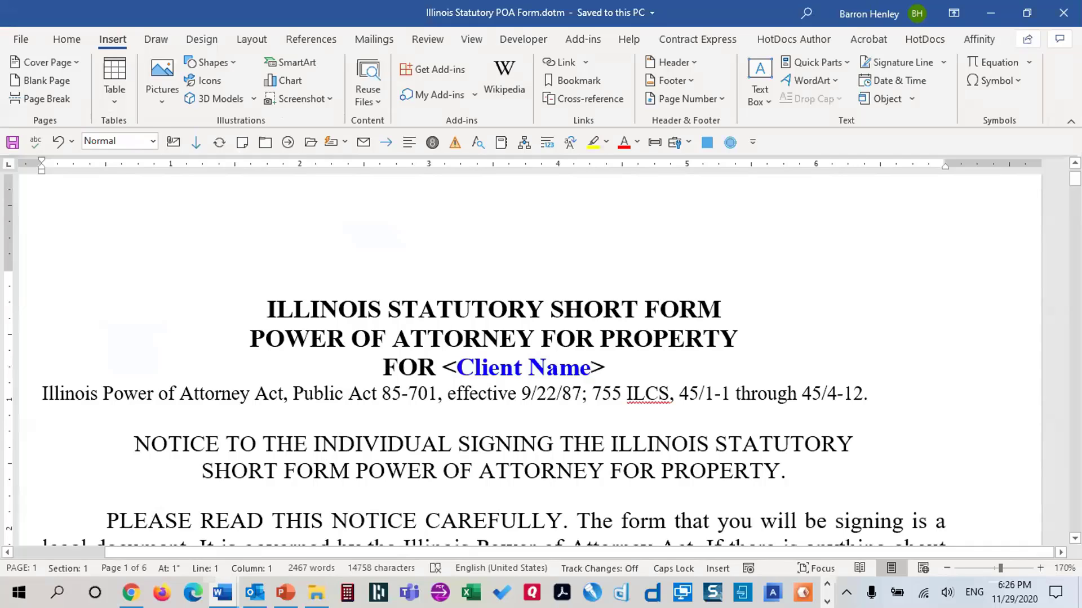
{"action": "mouse_move", "coordinate": [316, 592]}
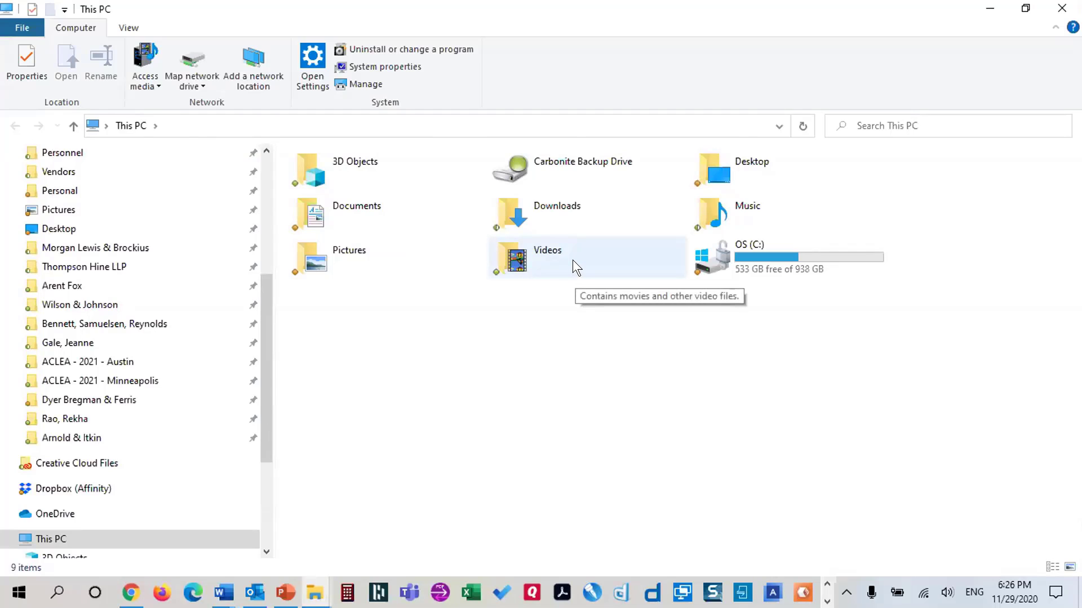
Verify File name extensions is ticked in File Explorer's View options, then close Explorer
{"action": "left_click", "coordinate": [119, 26]}
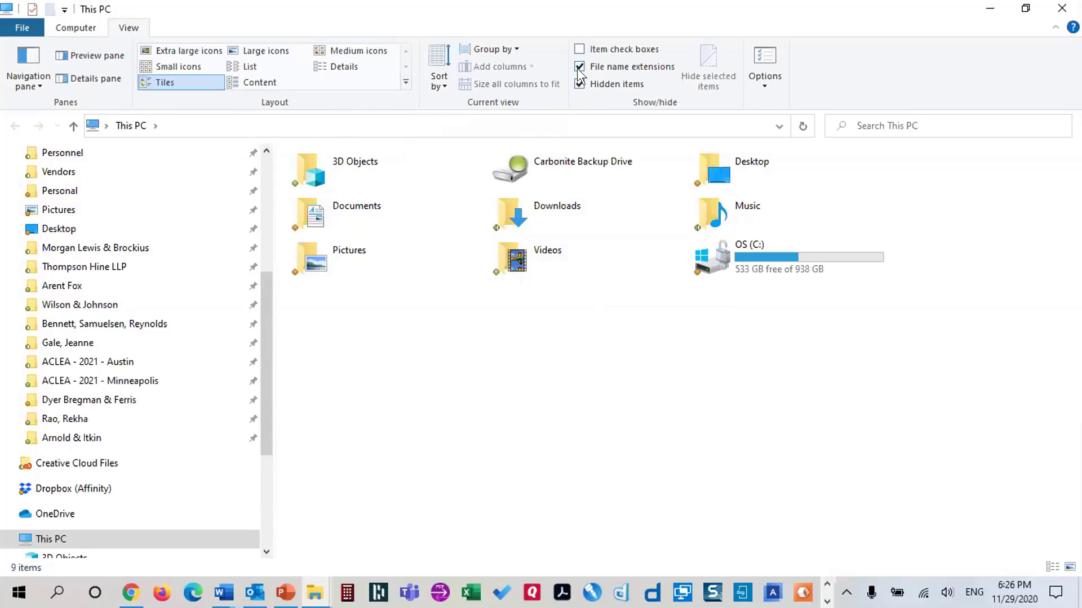
{"action": "left_click", "coordinate": [1059, 11]}
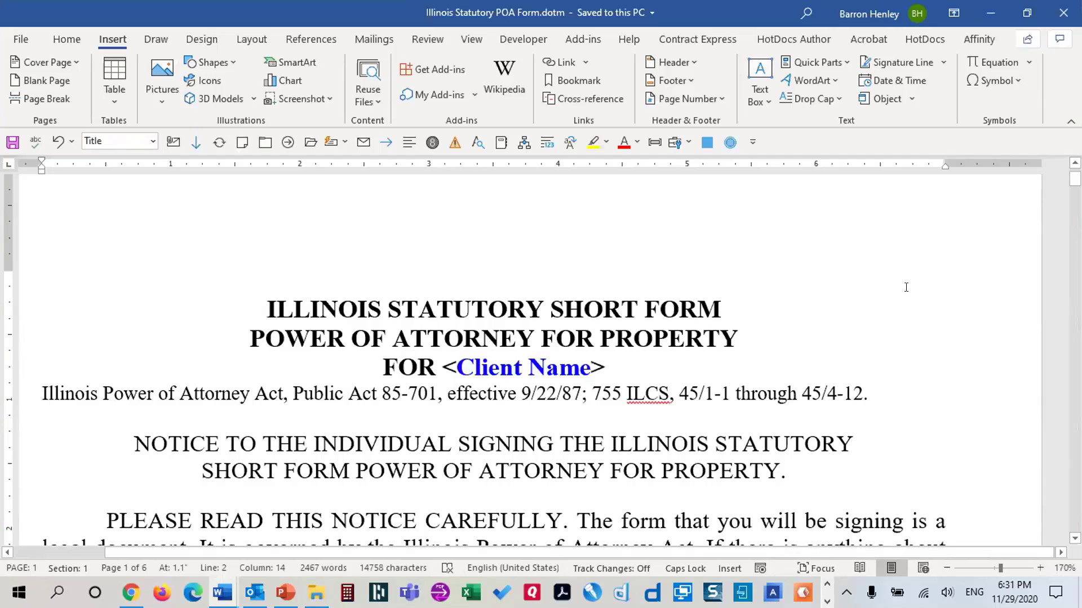
With the cursor on the empty first line, turn on Show/Hide ¶ formatting marks
{"action": "scroll", "coordinate": [854, 287], "scroll_direction": "down", "scroll_amount": 3}
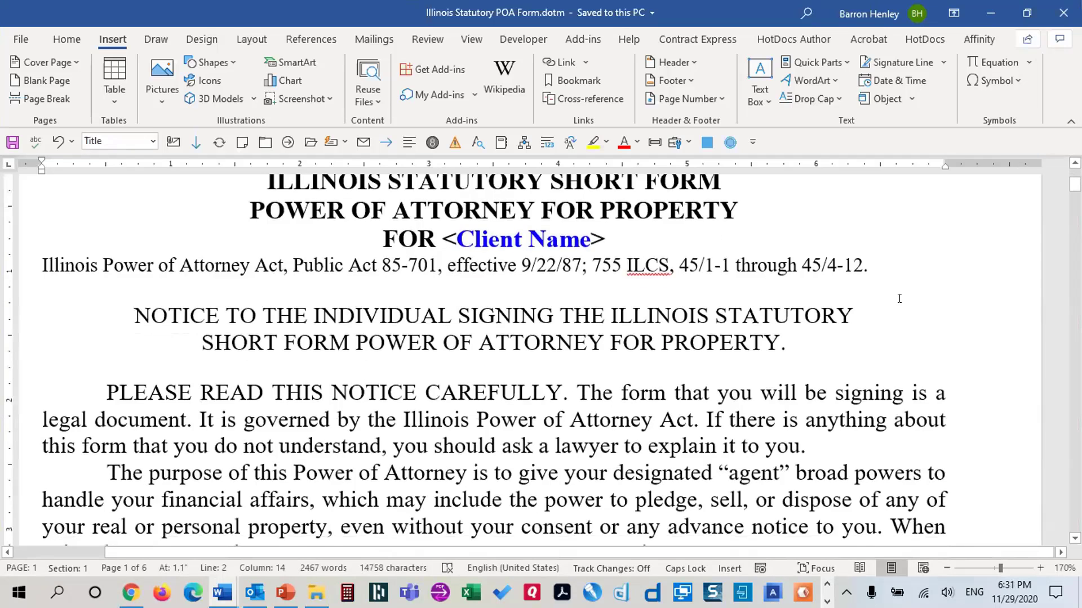
{"action": "scroll", "coordinate": [898, 299], "scroll_direction": "up", "scroll_amount": 3}
{"action": "scroll", "coordinate": [917, 289], "scroll_direction": "down", "scroll_amount": 1}
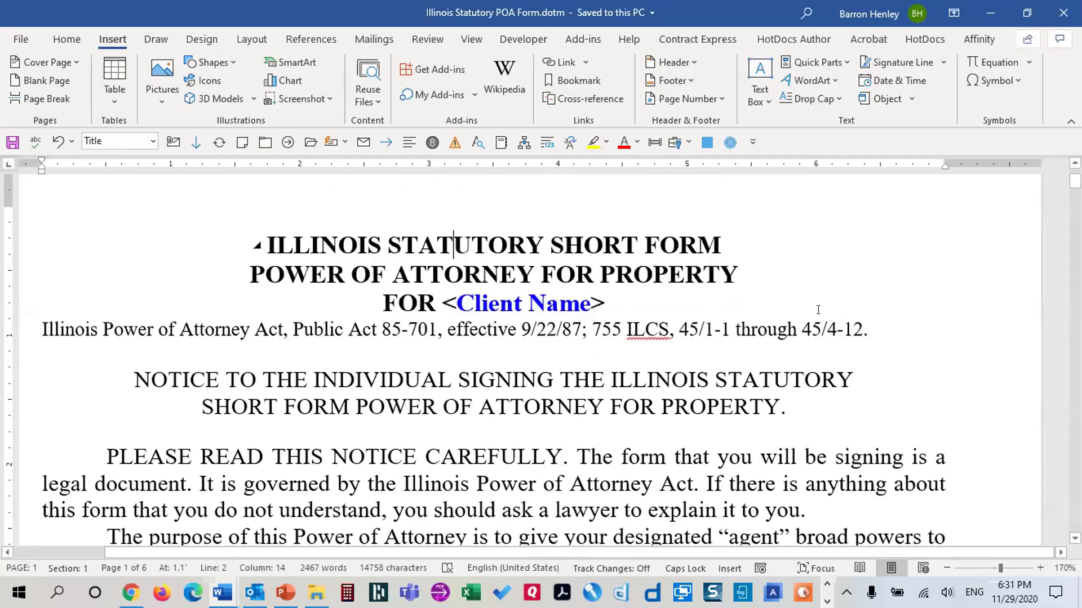
{"action": "scroll", "coordinate": [845, 312], "scroll_direction": "up", "scroll_amount": 2}
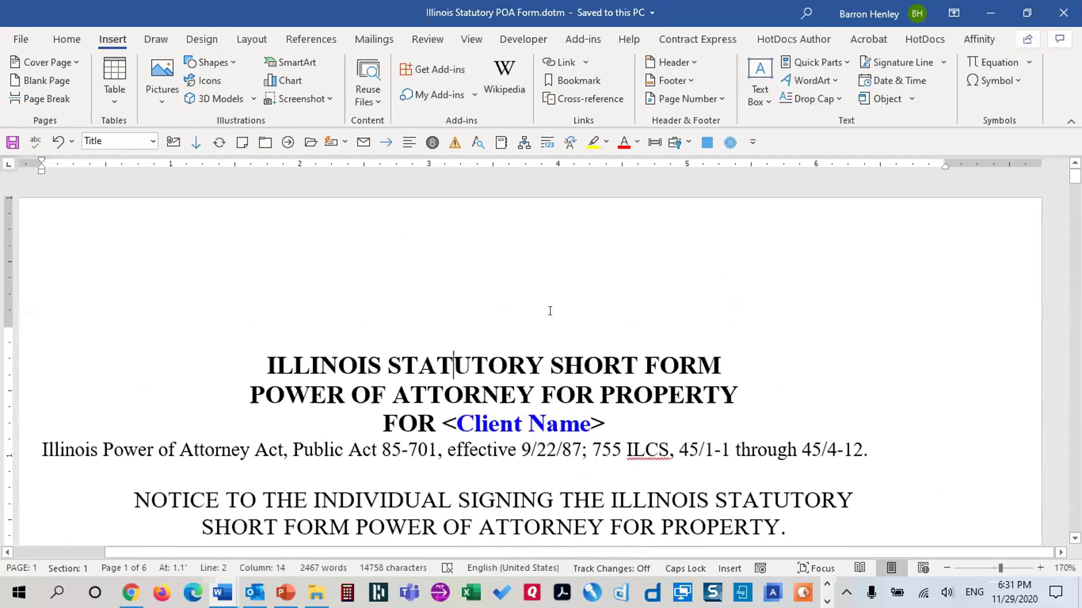
{"action": "left_click", "coordinate": [646, 314]}
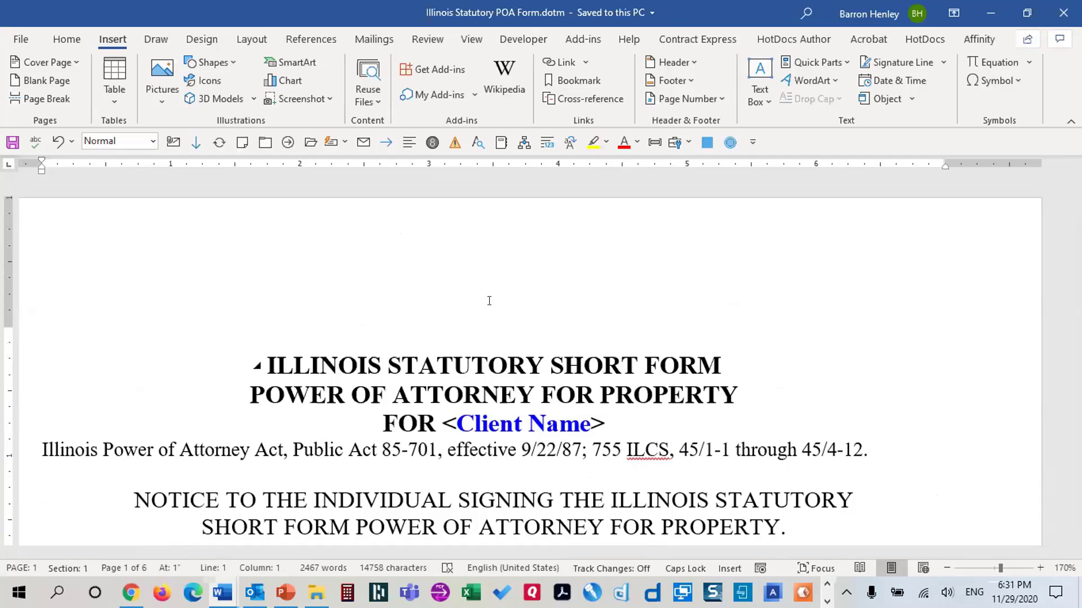
{"action": "left_click", "coordinate": [67, 40]}
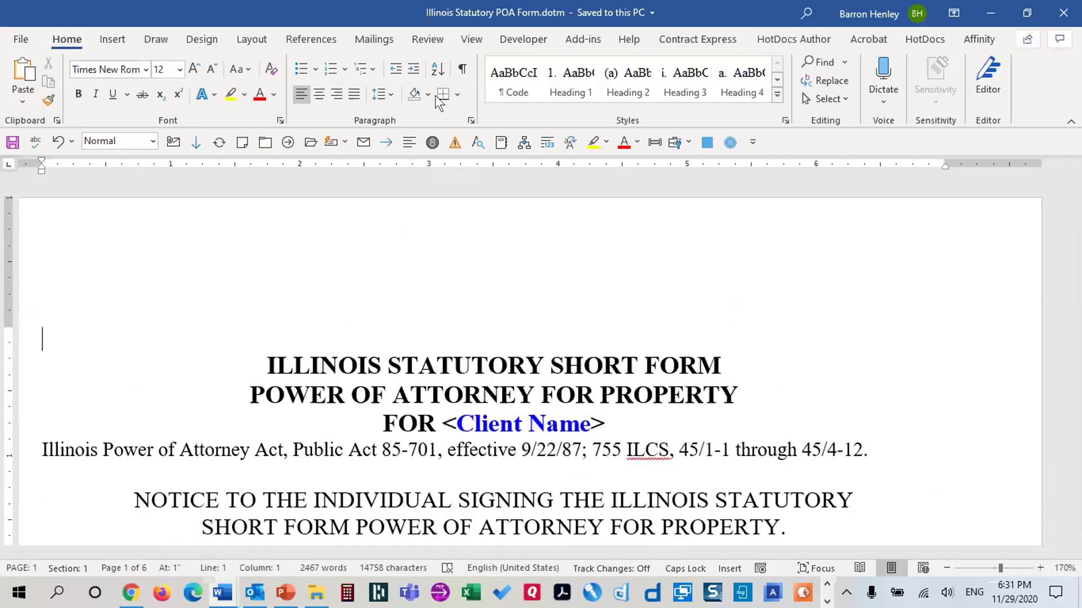
{"action": "left_click", "coordinate": [460, 72]}
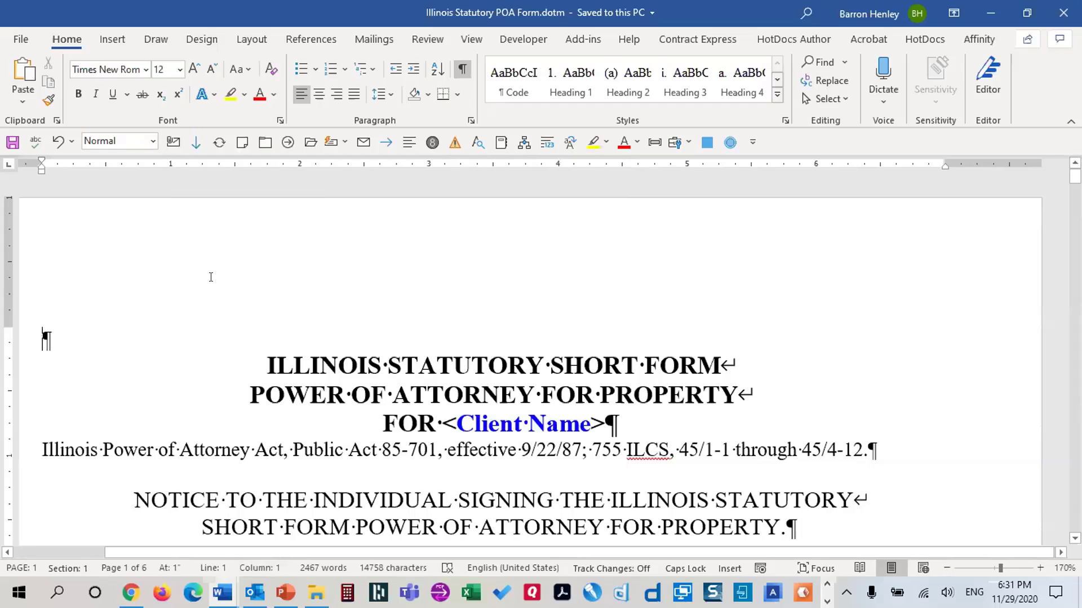
Add an empty paragraph above the title and insert a 2-column, 8-row table there
{"action": "key", "text": "Return"}
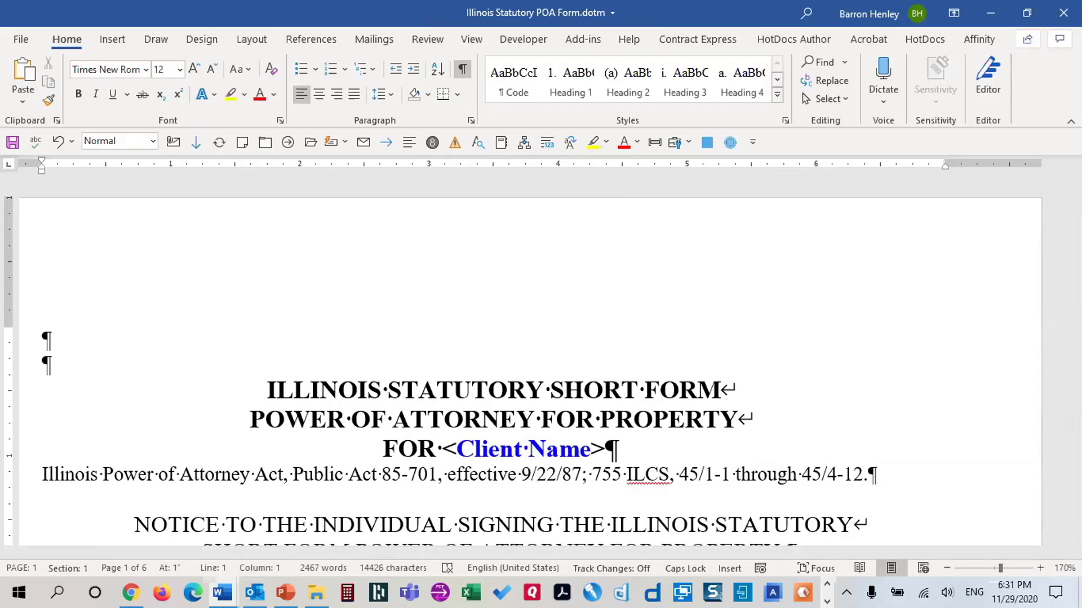
{"action": "left_click", "coordinate": [81, 365]}
{"action": "left_click", "coordinate": [116, 38]}
{"action": "left_click", "coordinate": [115, 100]}
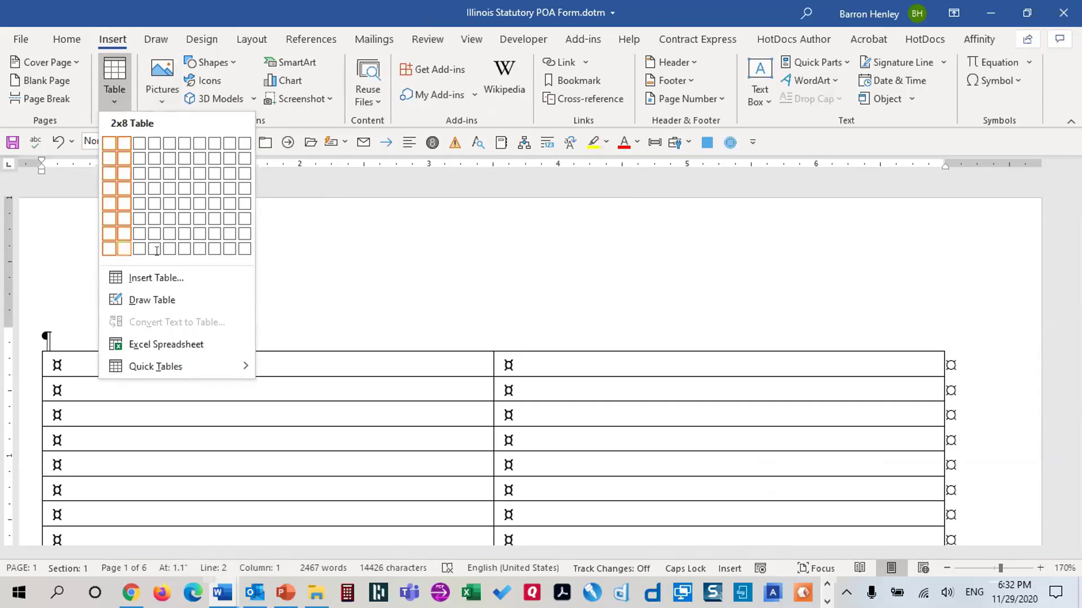
{"action": "left_click", "coordinate": [127, 245]}
Hide formatting marks again and place the cursor in the table's first cell
{"action": "scroll", "coordinate": [453, 415], "scroll_direction": "down", "scroll_amount": 3}
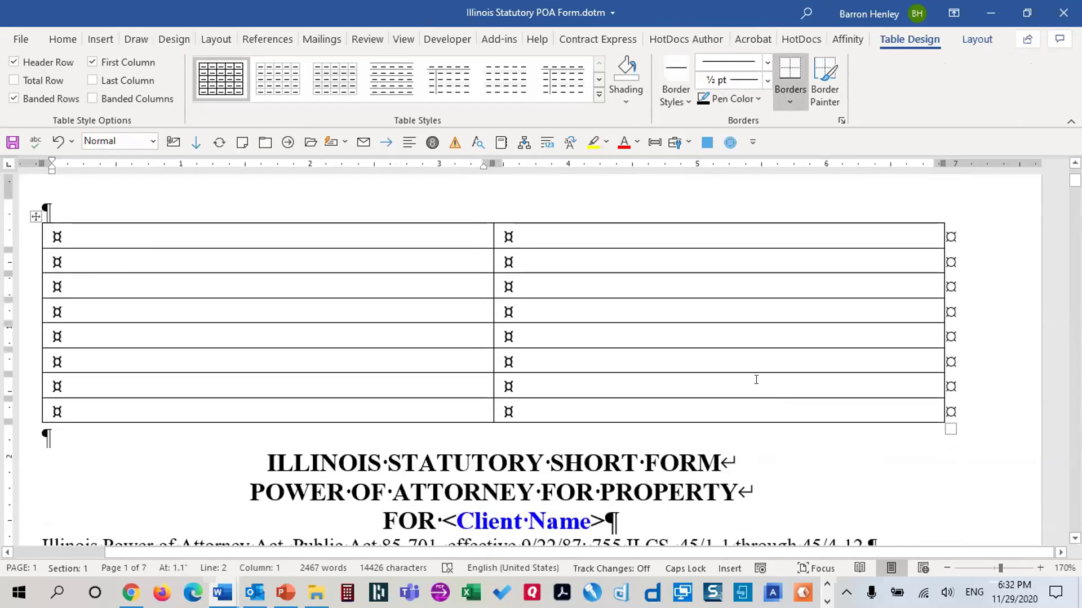
{"action": "left_click", "coordinate": [502, 228]}
{"action": "left_click", "coordinate": [55, 41]}
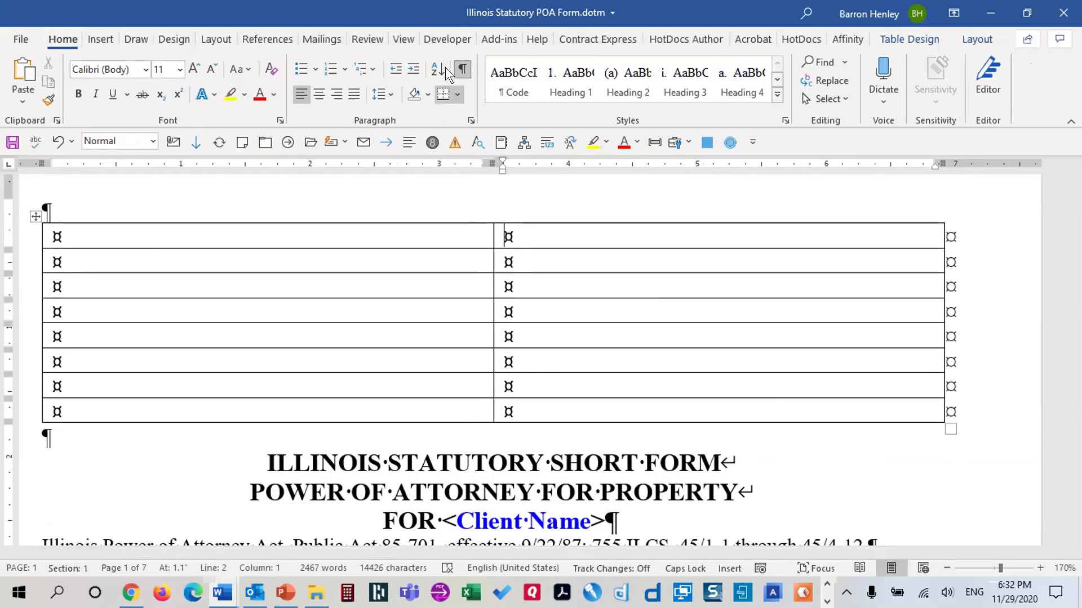
{"action": "left_click", "coordinate": [461, 69]}
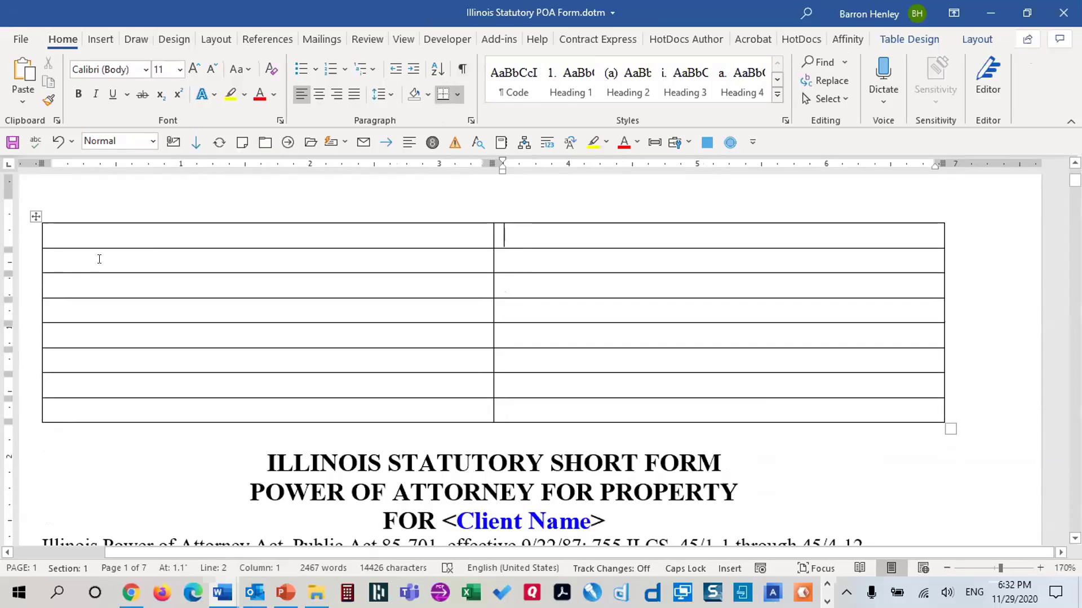
{"action": "left_click", "coordinate": [84, 232]}
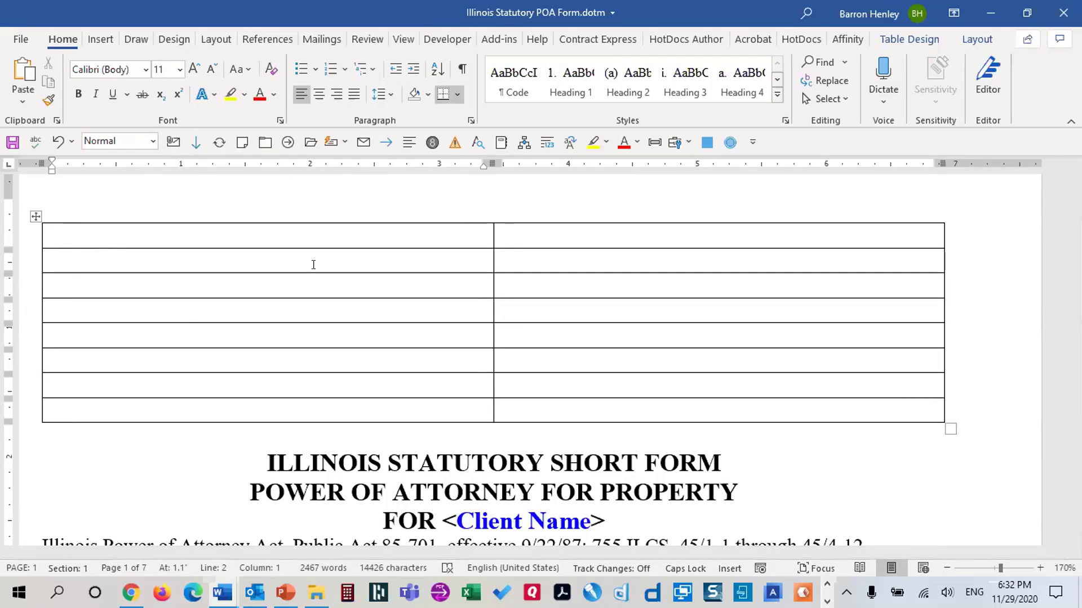
Label the first three rows 'Client name:', 'Client city:' and 'Client gender:', fixing typos
{"action": "type", "text": "cL"}
{"action": "key", "text": "BackSpace"}
{"action": "key", "text": "BackSpace"}
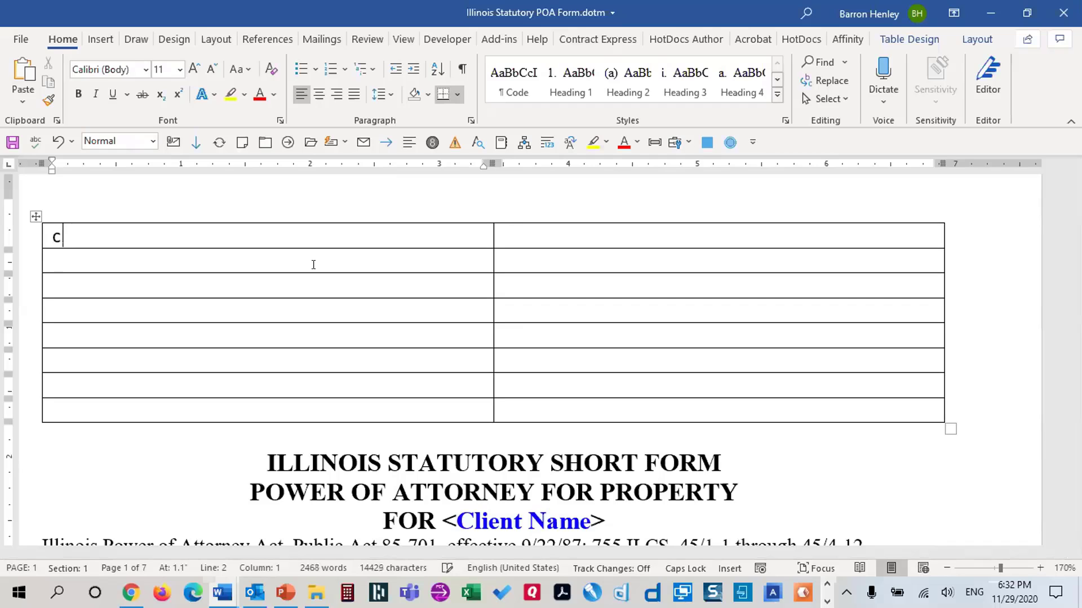
{"action": "key", "text": "Caps_Lock"}
{"action": "type", "text": "Client name:"}
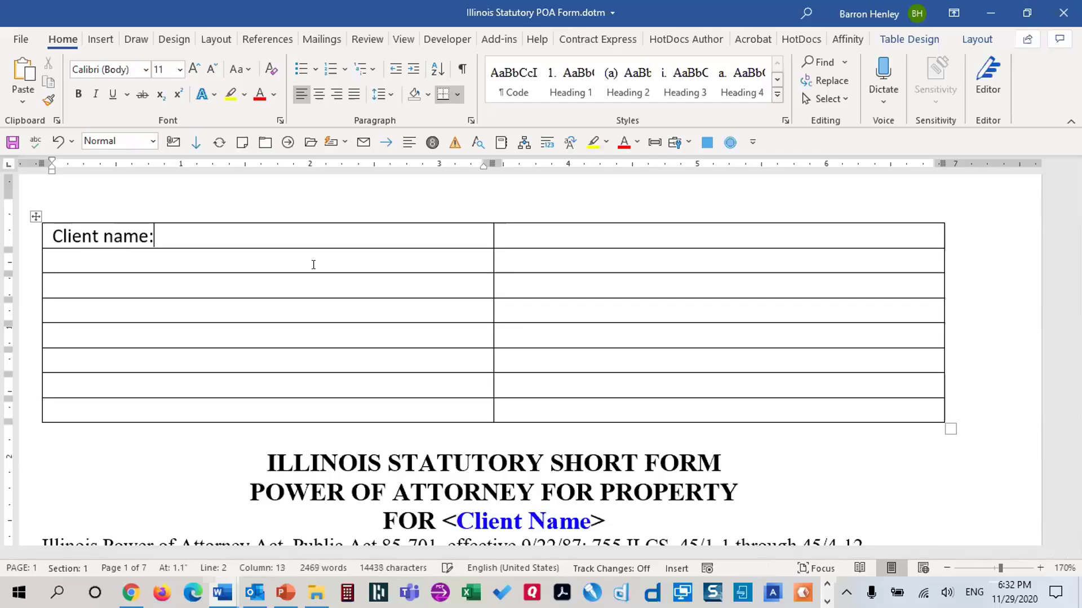
{"action": "left_click", "coordinate": [313, 265]}
{"action": "type", "text": "Cliety"}
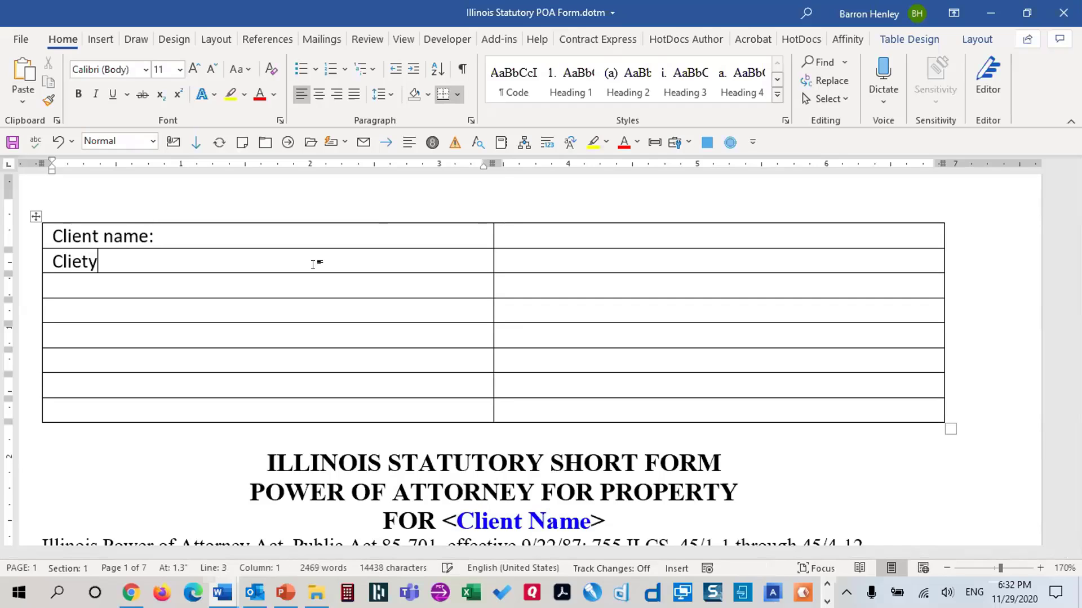
{"action": "key", "text": "BackSpace"}
{"action": "key", "text": "BackSpace"}
{"action": "key", "text": "BackSpace"}
{"action": "key", "text": "BackSpace"}
{"action": "type", "text": "ent C"}
{"action": "key", "text": "BackSpace"}
{"action": "type", "text": "city:"}
{"action": "key", "text": "Down"}
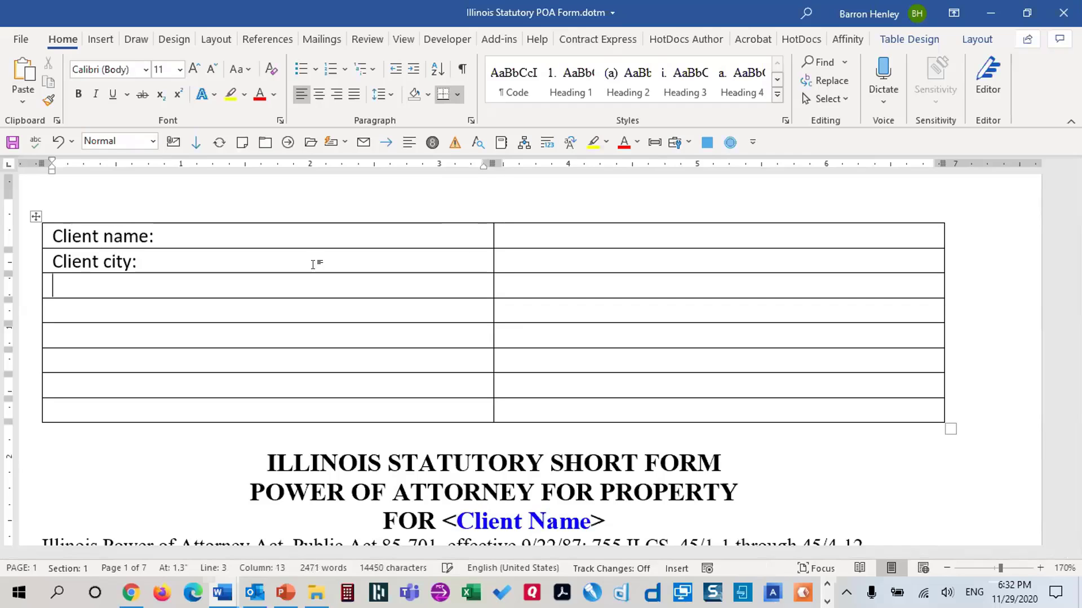
{"action": "type", "text": "Ci"}
{"action": "key", "text": "BackSpace"}
{"action": "type", "text": "lient G"}
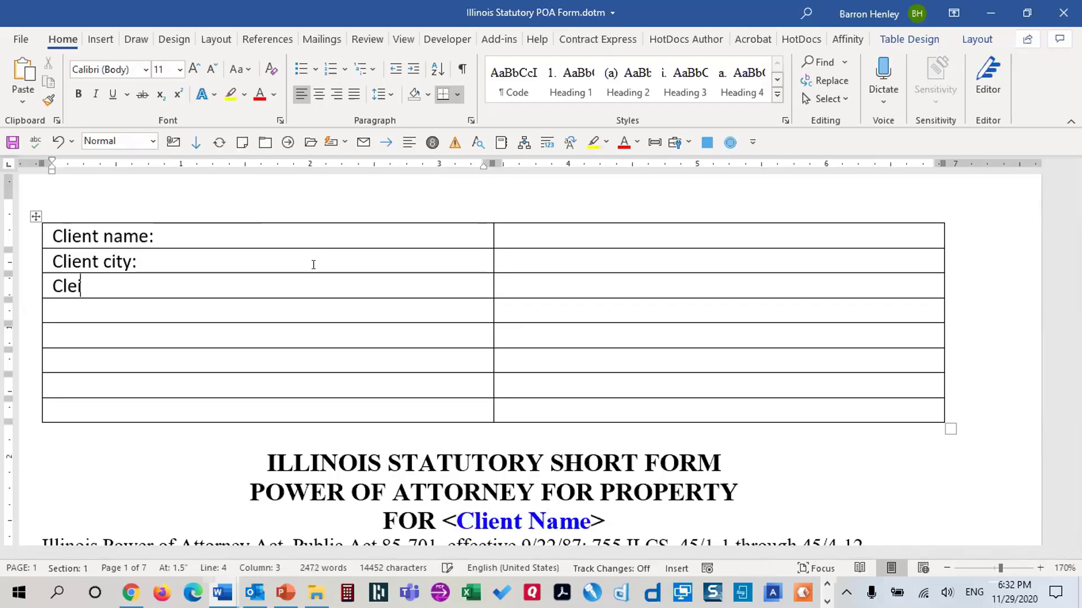
{"action": "key", "text": "BackSpace"}
{"action": "type", "text": "gender:"}
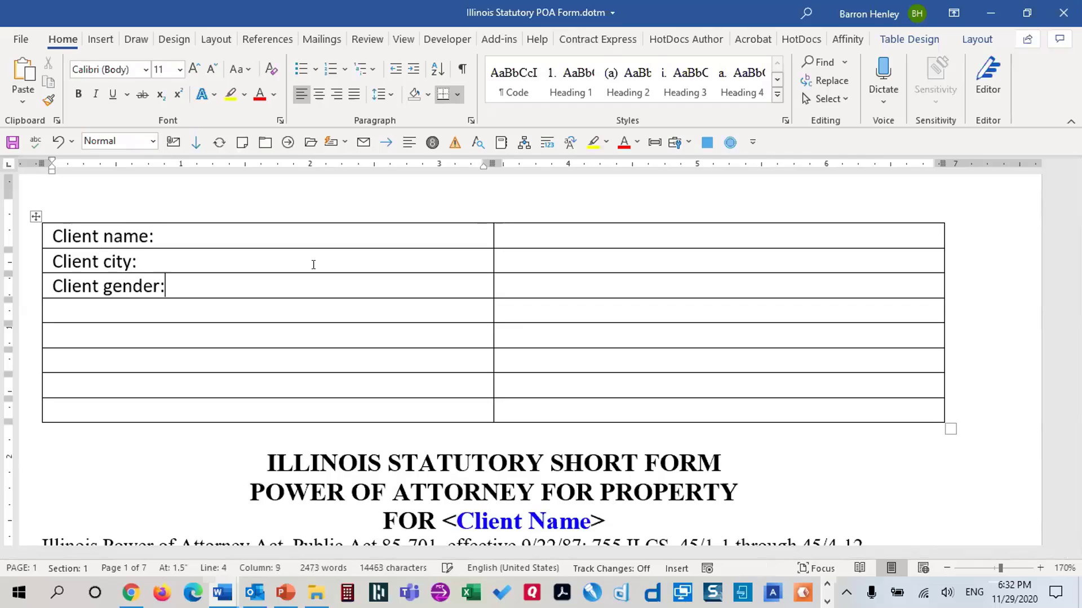
{"action": "key", "text": "Return"}
{"action": "key", "text": "BackSpace"}
{"action": "key", "text": "Tab"}
{"action": "key", "text": "Tab"}
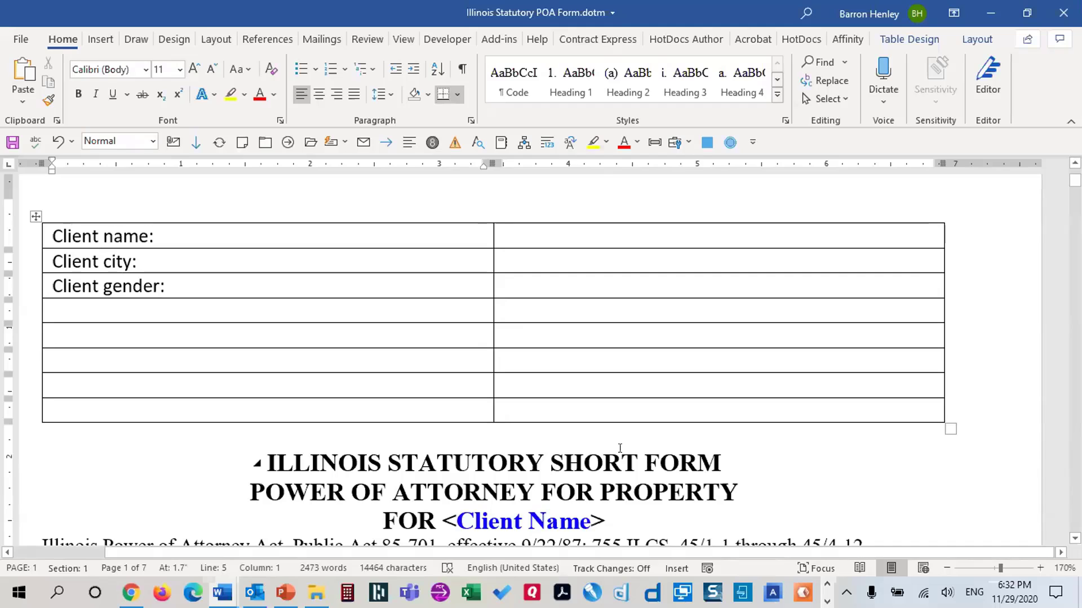
Add the initial agent relationship-to-client label, then 'Initial agent name:', 'Initial agent city:', 'Initial agent state:'
{"action": "type", "text": "Initial "}
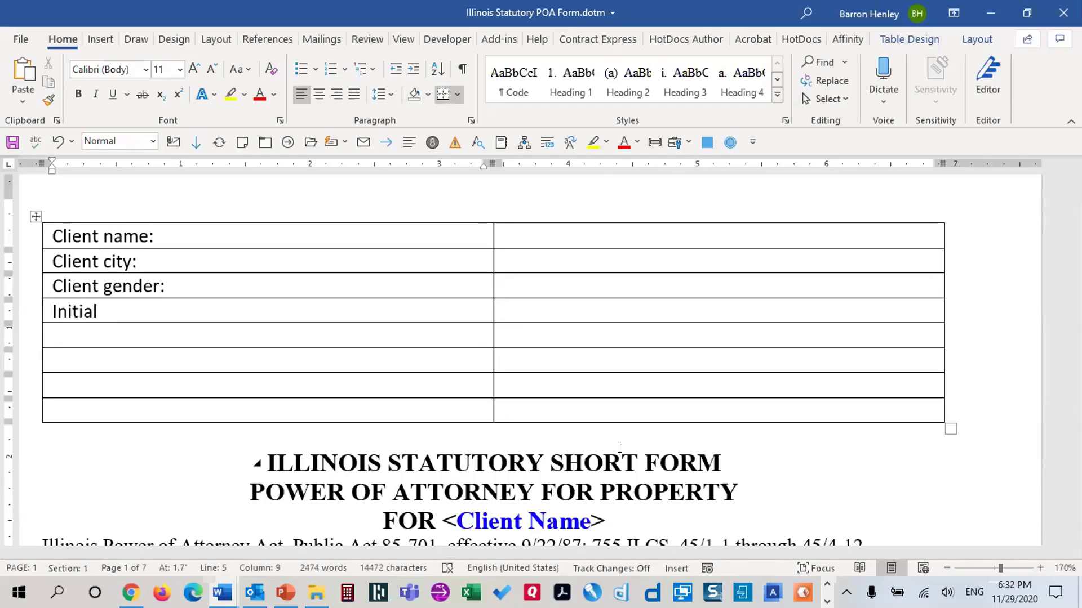
{"action": "type", "text": "agent relationship tp"}
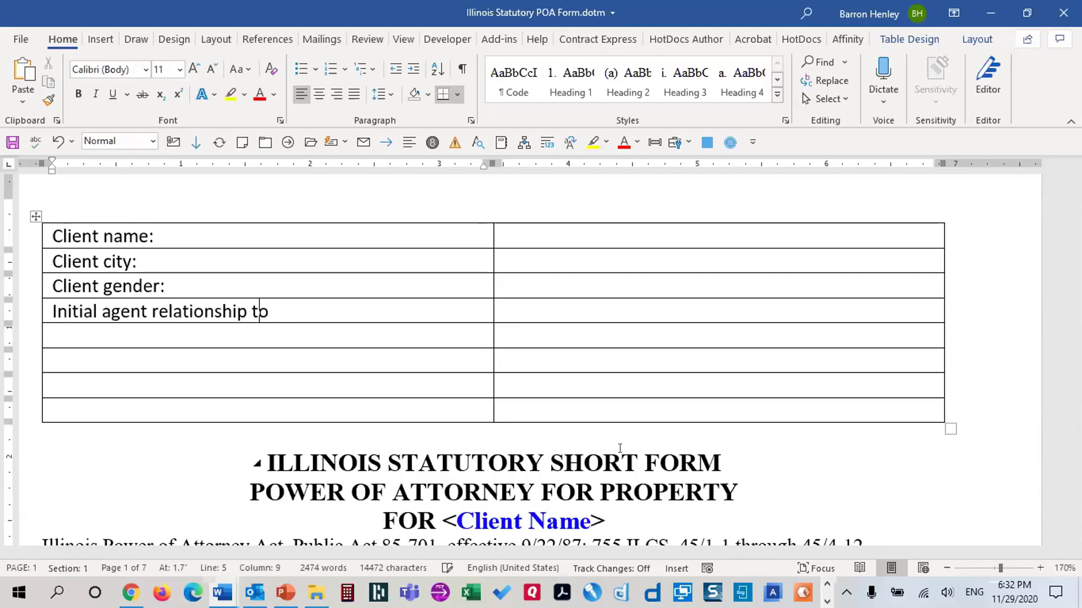
{"action": "key", "text": "BackSpace"}
{"action": "type", "text": "o clein"}
{"action": "key", "text": "BackSpace"}
{"action": "key", "text": "BackSpace"}
{"action": "key", "text": "BackSpace"}
{"action": "type", "text": "ient (e.."}
{"action": "type", "text": "., my wife)"}
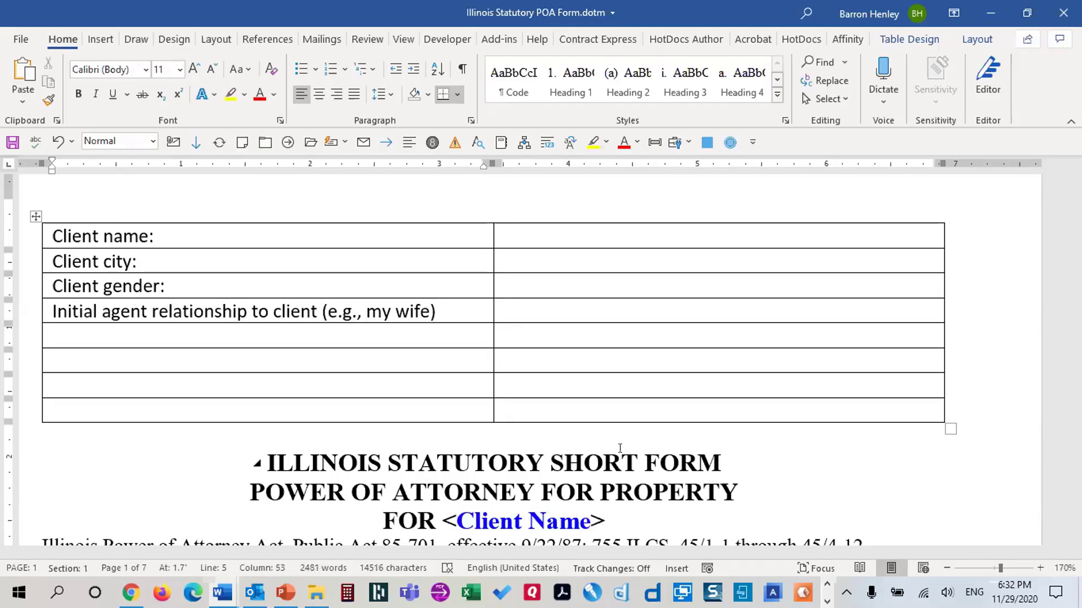
{"action": "type", "text": ":"}
{"action": "key", "text": "Down"}
{"action": "type", "text": "Initial ag"}
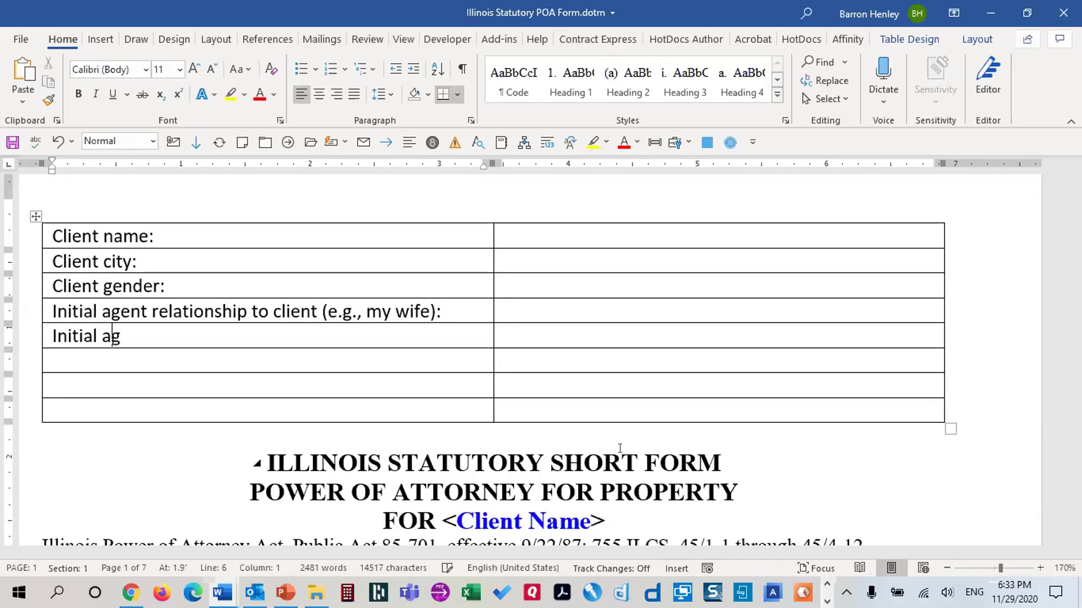
{"action": "type", "text": "ent name:"}
{"action": "key", "text": "Down"}
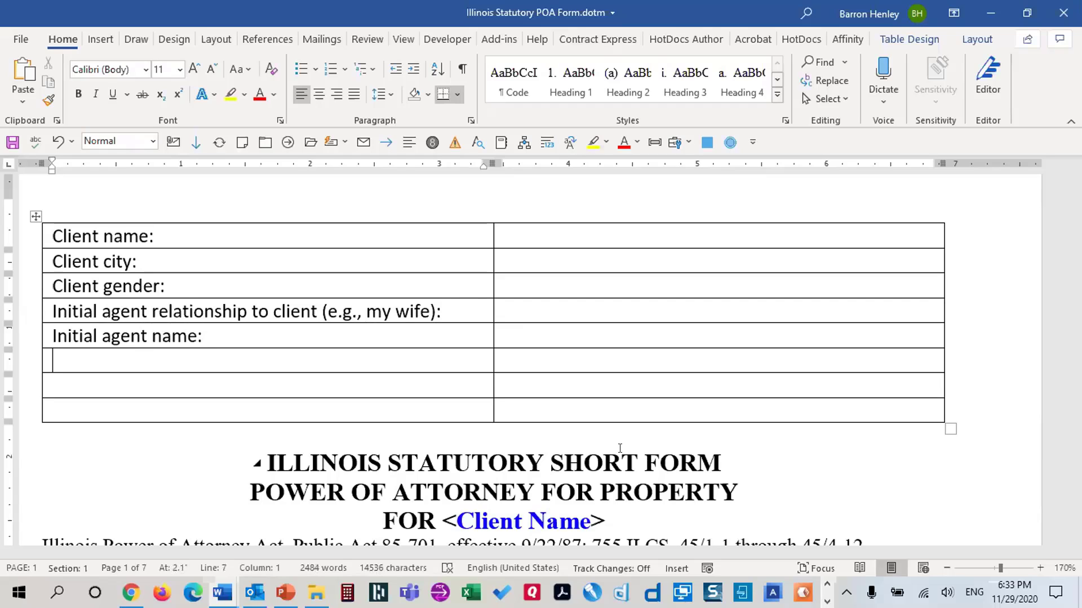
{"action": "type", "text": "Initial age"}
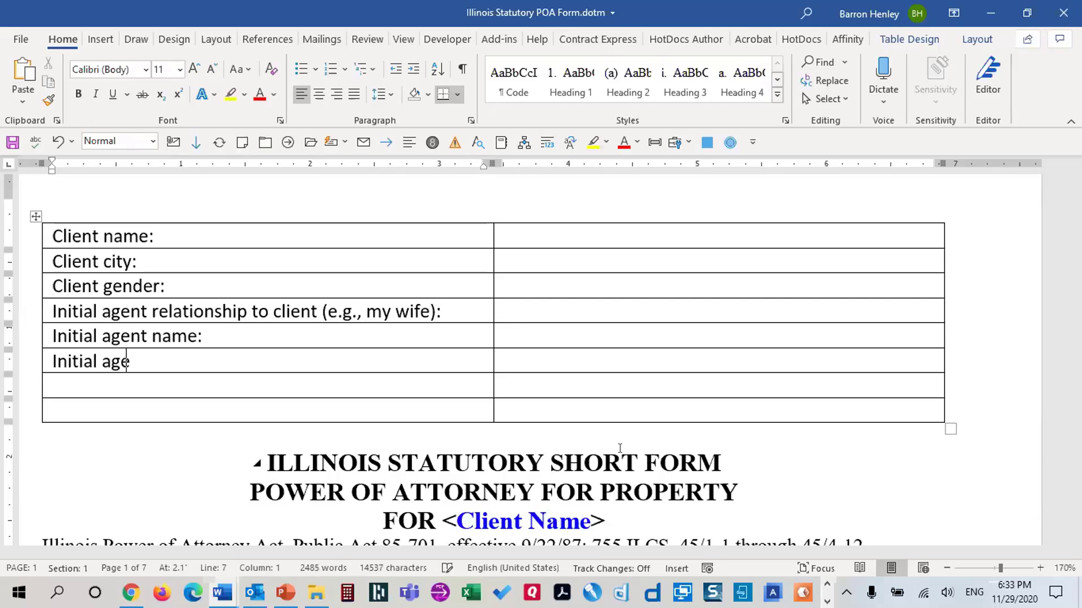
{"action": "type", "text": "nt city:"}
{"action": "key", "text": "Down"}
{"action": "type", "text": "Initial age"}
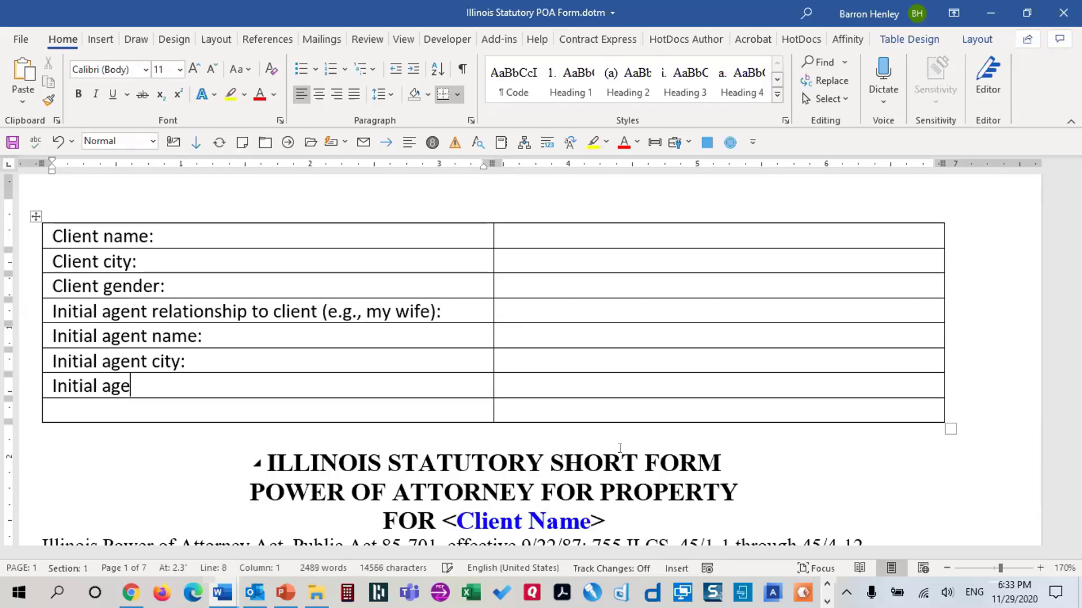
{"action": "type", "text": "nt state:"}
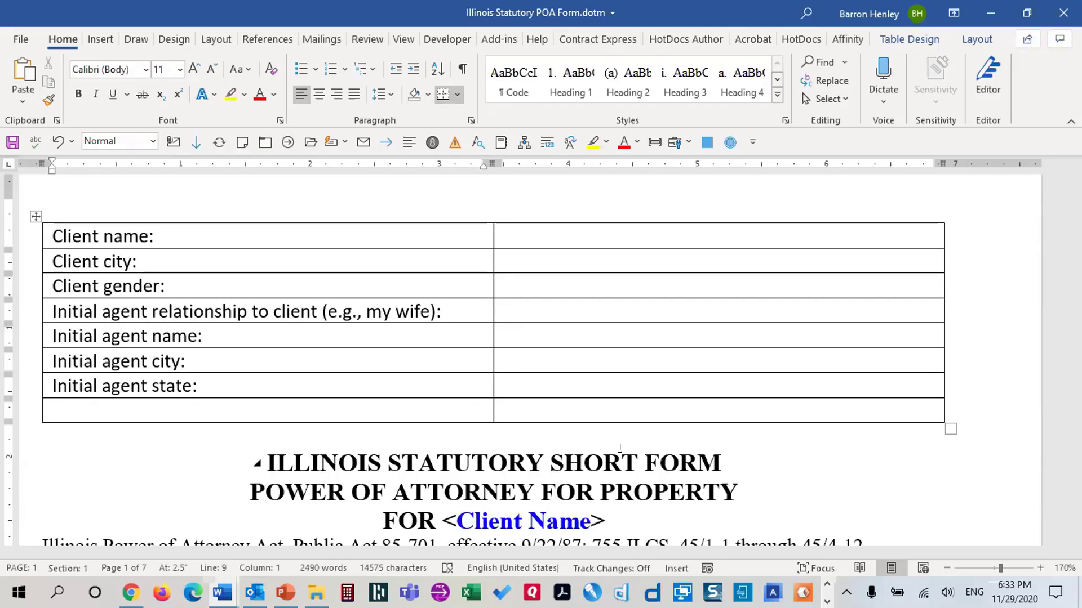
Add rows 'Appoint successor agent?' and 'Successor agent relationship to client:', plus successor name, city and state labels
{"action": "type", "text": "Appo"}
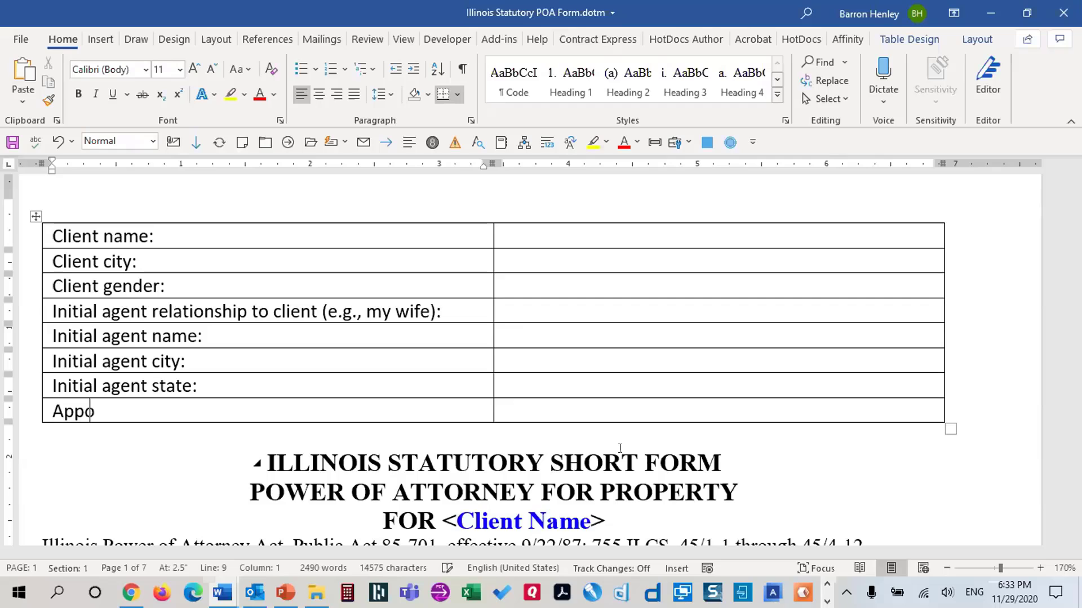
{"action": "type", "text": "int successor agent?"}
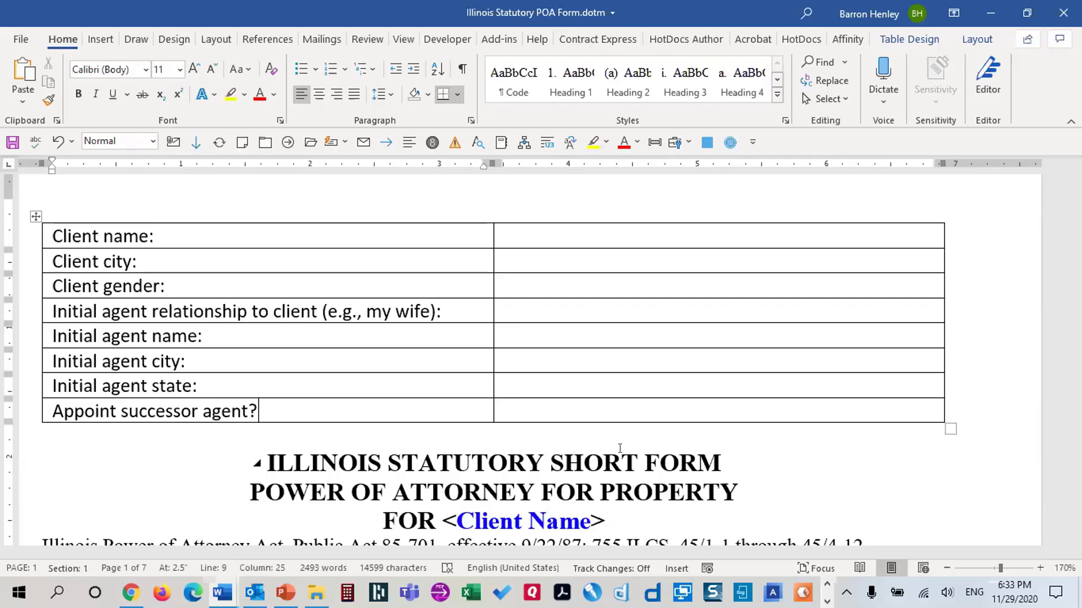
{"action": "key", "text": "Tab"}
{"action": "key", "text": "Tab"}
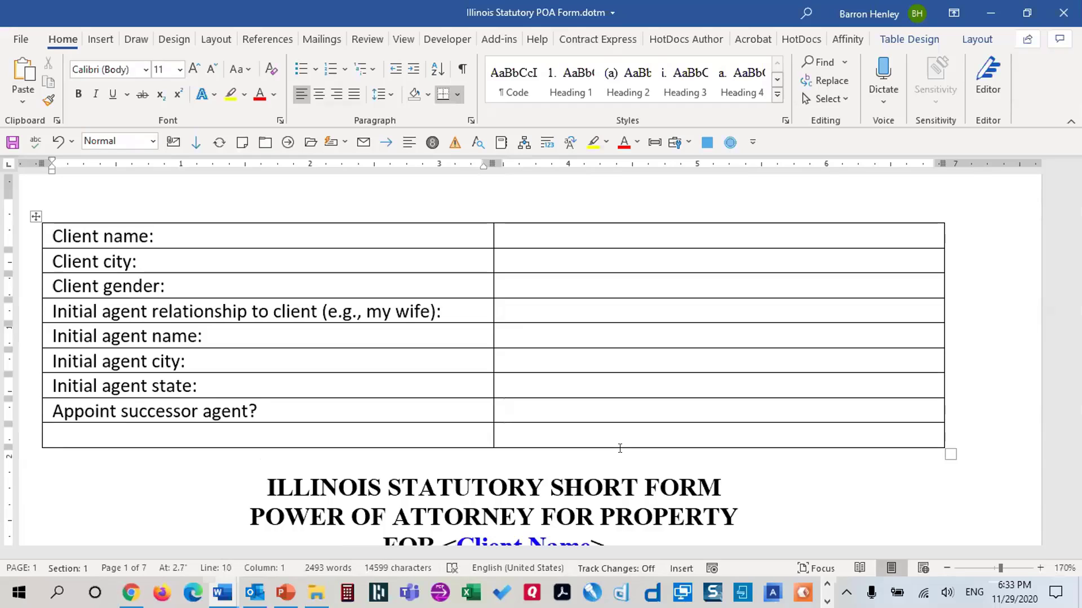
{"action": "type", "text": "Successor "}
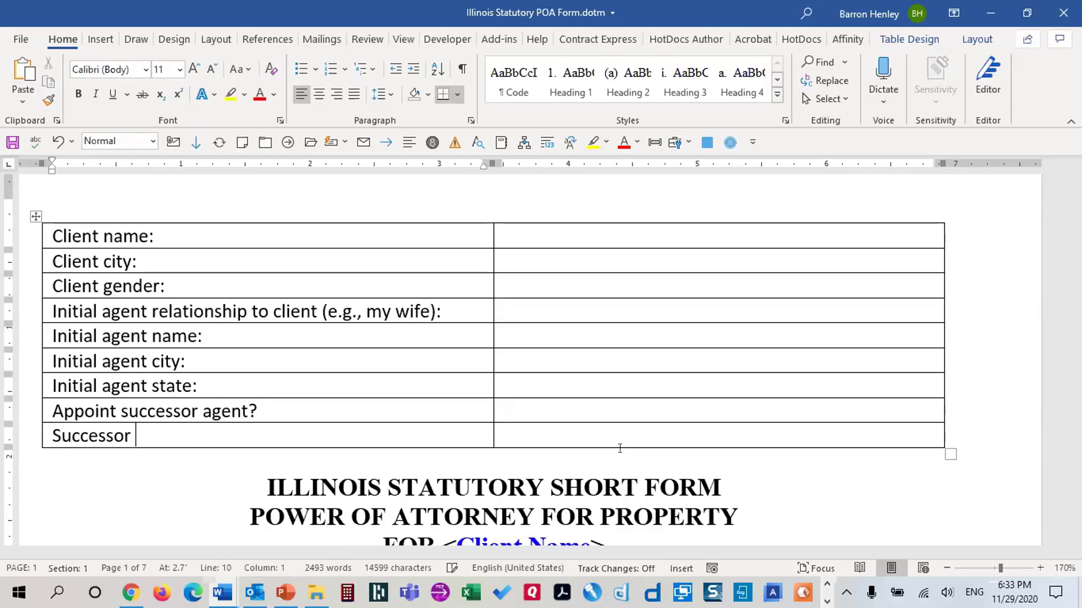
{"action": "type", "text": "agent relation"}
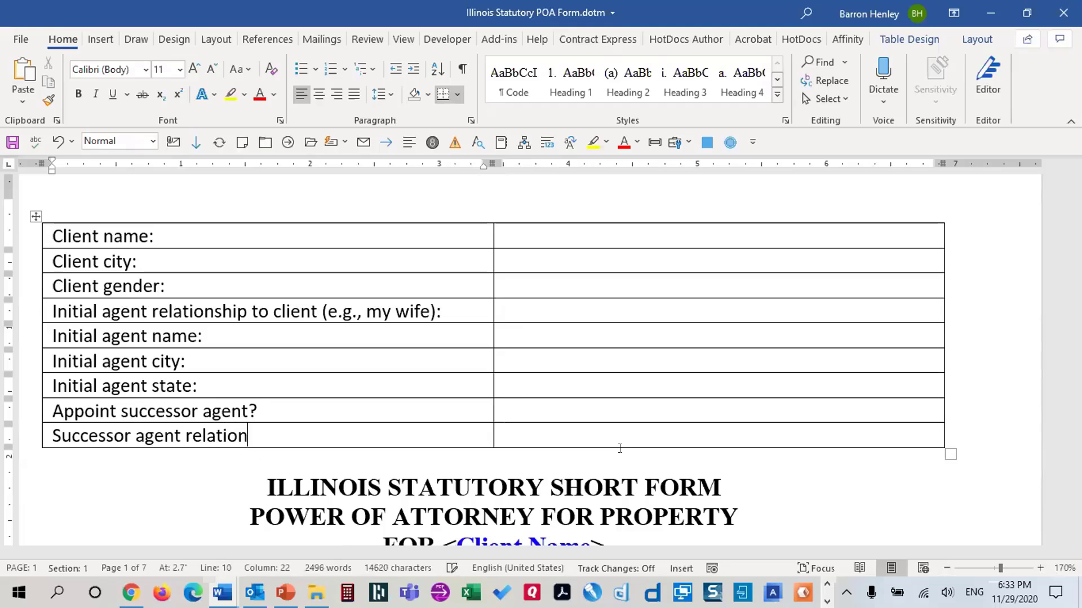
{"action": "type", "text": "ship to client ("}
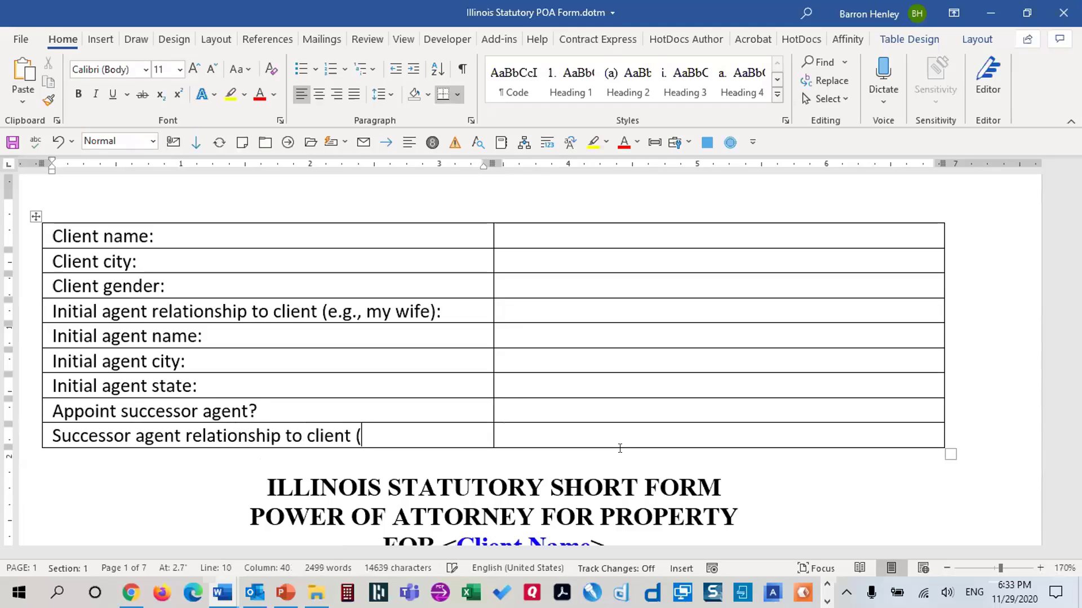
{"action": "key", "text": "BackSpace"}
{"action": "type", "text": ":"}
{"action": "key", "text": "Tab"}
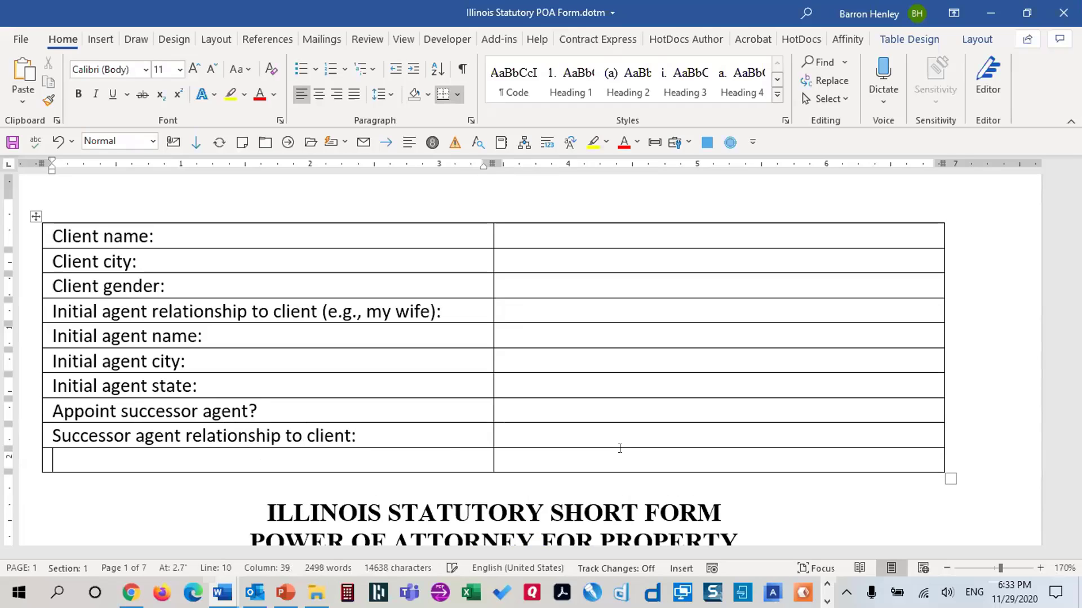
{"action": "type", "text": "Successor a"}
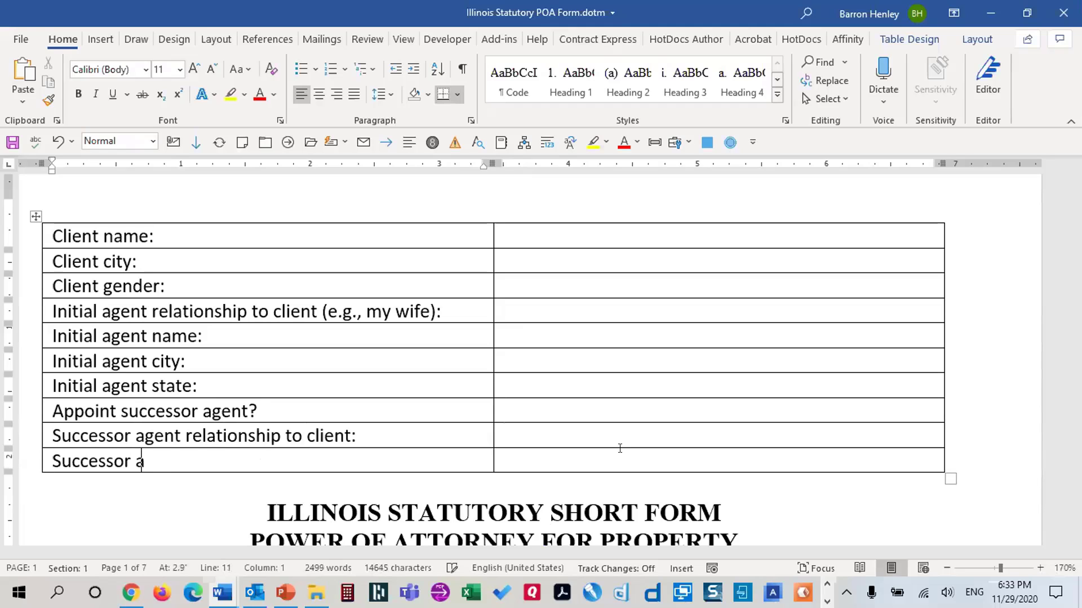
{"action": "type", "text": "gent name:"}
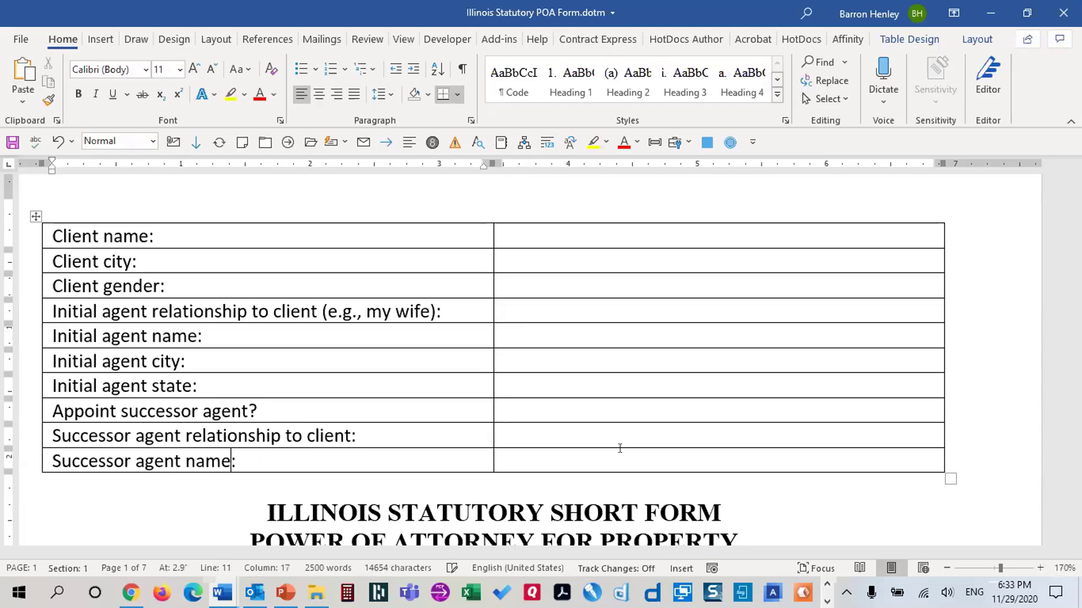
{"action": "key", "text": "Tab"}
{"action": "key", "text": "Tab"}
{"action": "type", "text": "Suc"}
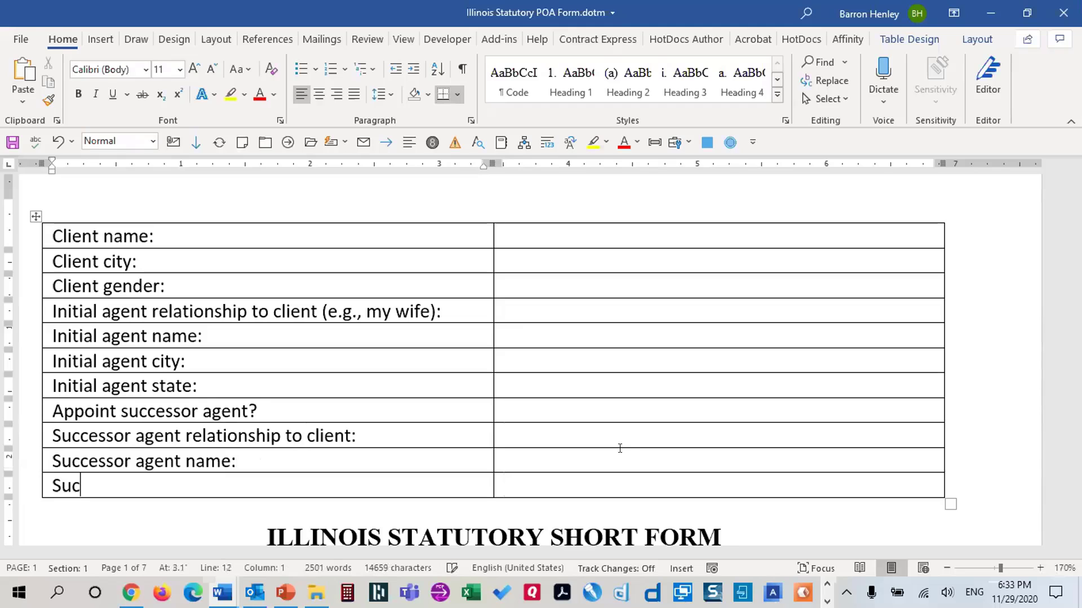
{"action": "type", "text": "cessor agent "}
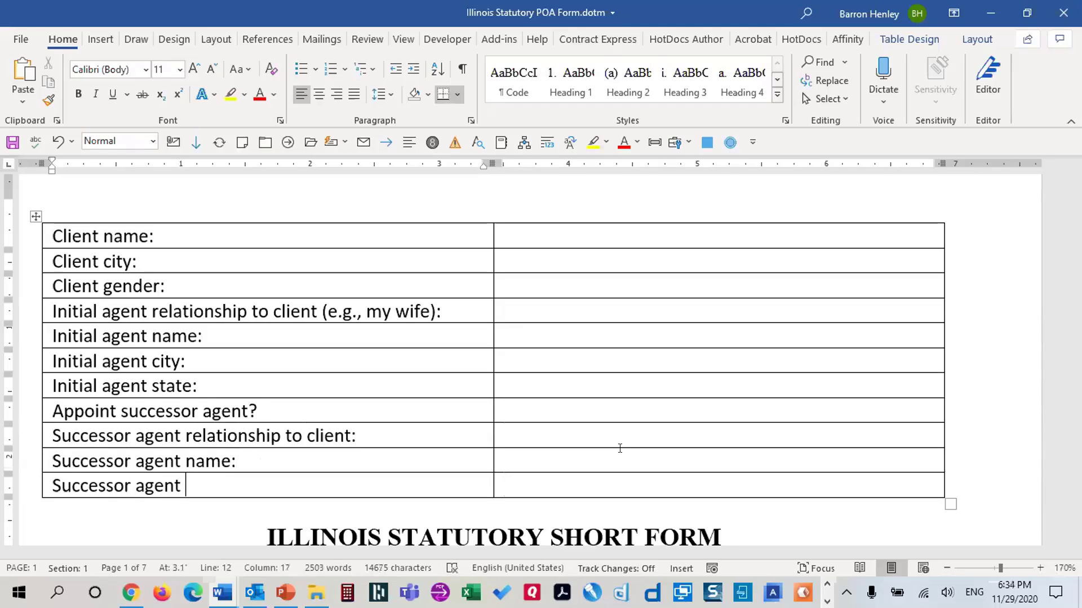
{"action": "type", "text": "city:"}
{"action": "key", "text": "Tab"}
{"action": "key", "text": "Tab"}
{"action": "key", "text": "Tab"}
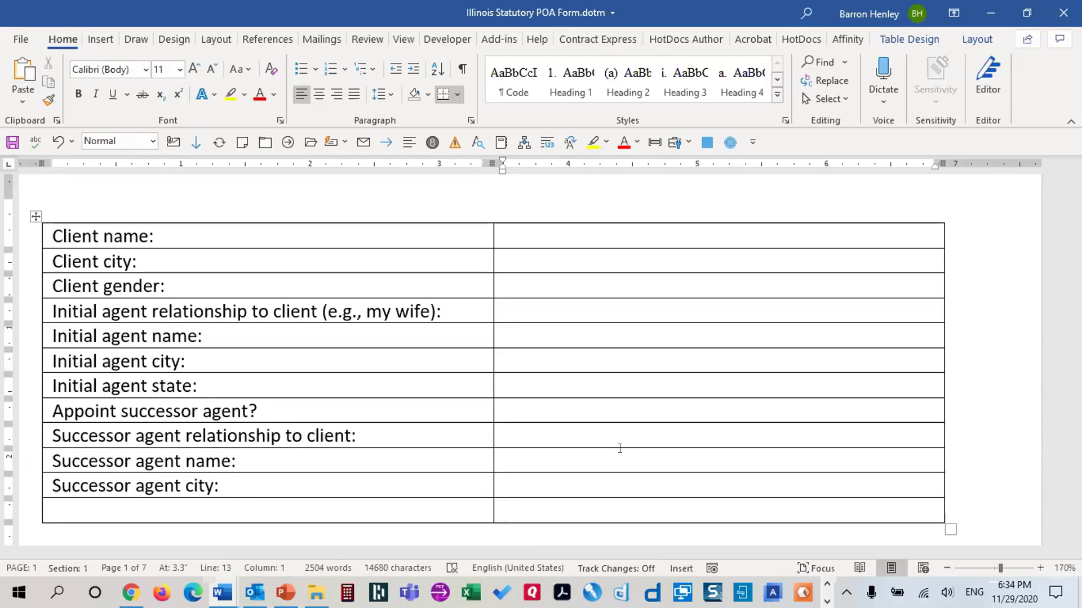
{"action": "key", "text": "shift+Tab"}
{"action": "type", "text": "Successor agent"}
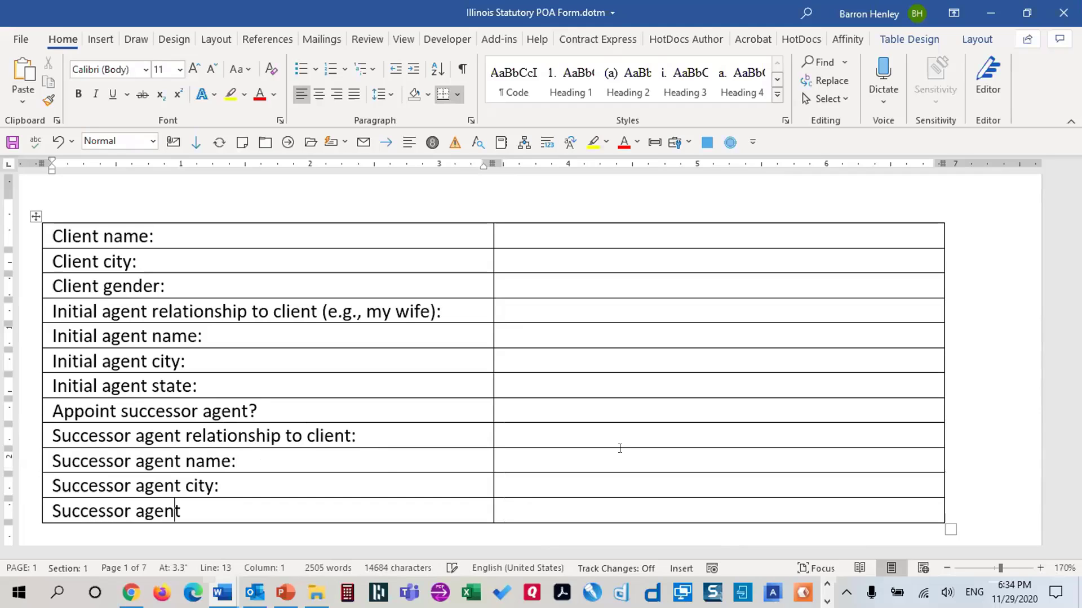
{"action": "type", "text": " state:"}
{"action": "key", "text": "Tab"}
{"action": "key", "text": "Tab"}
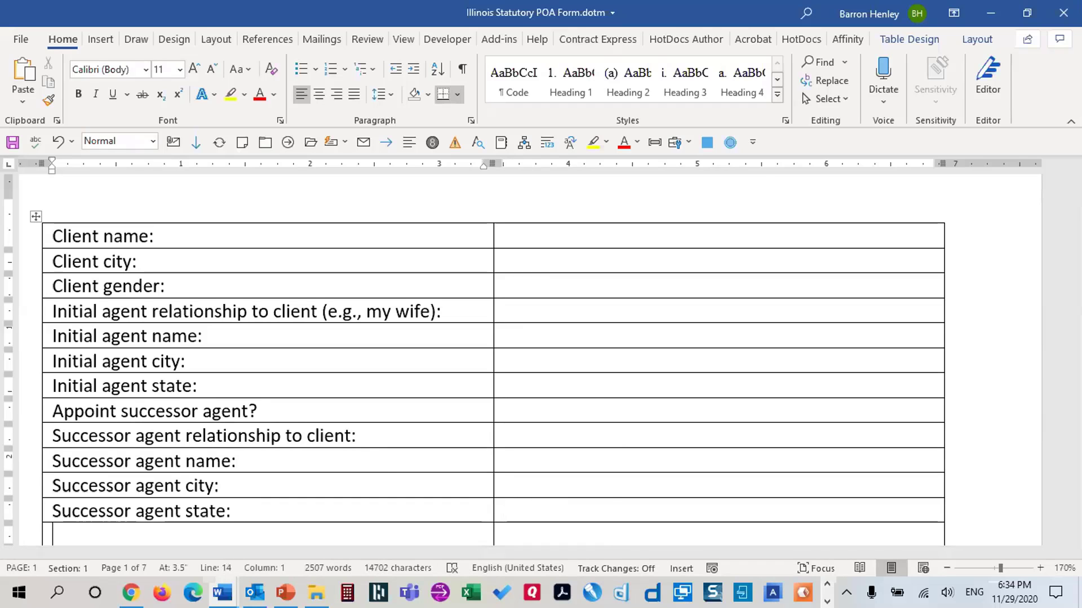
Add the trust questions 'Include power to fund trust?', 'Include power to amend trust?' and 'Name of the trust:'
{"action": "scroll", "coordinate": [164, 447], "scroll_direction": "down", "scroll_amount": 3}
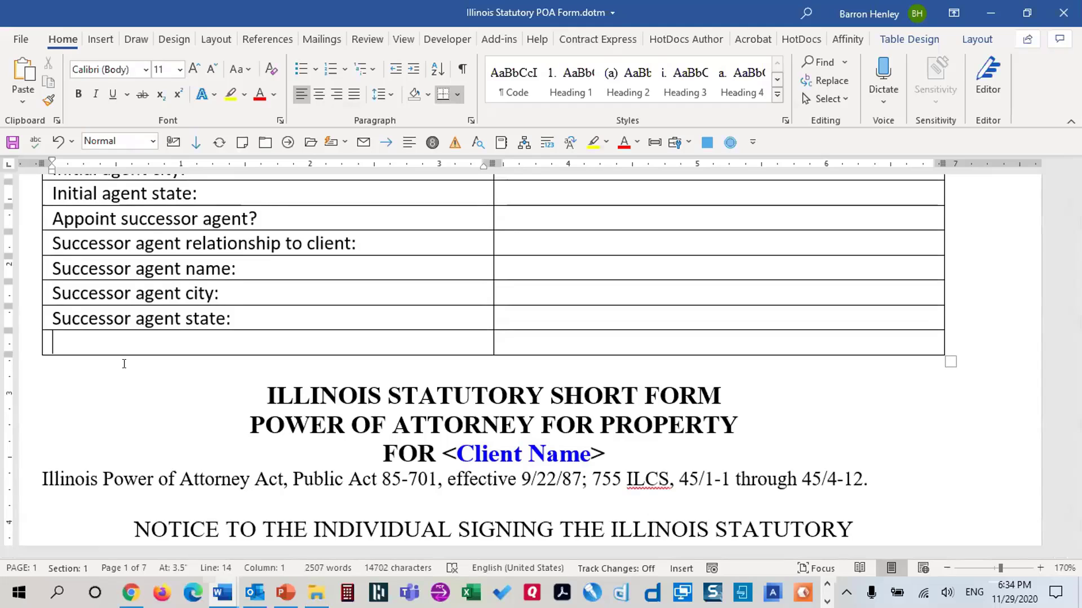
{"action": "type", "text": "Incl"}
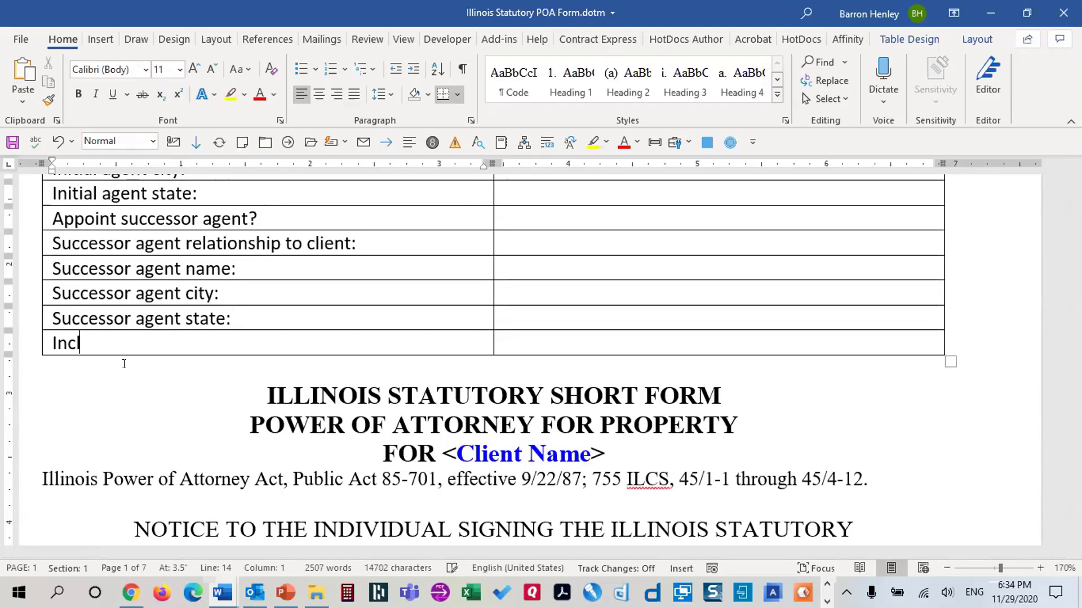
{"action": "type", "text": "ude power to fund trust?"}
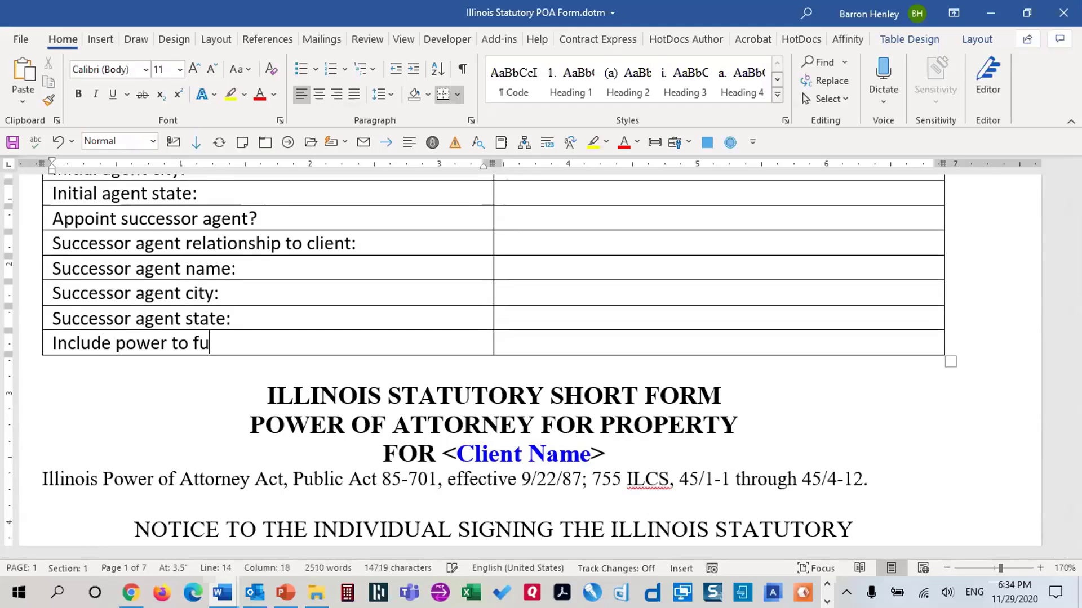
{"action": "key", "text": "Tab"}
{"action": "key", "text": "Tab"}
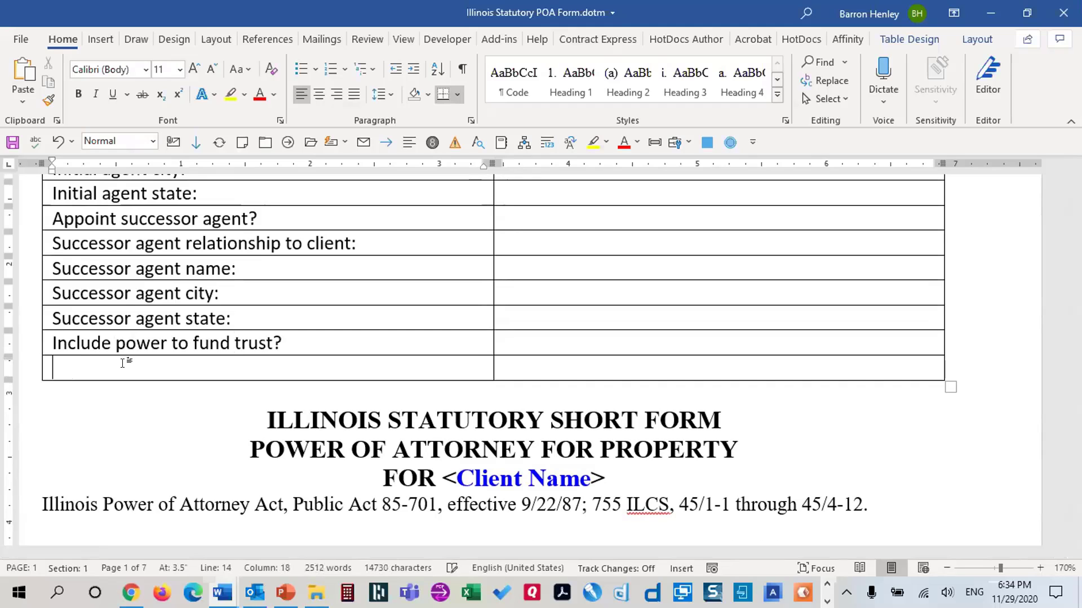
{"action": "type", "text": "Include power to amend trust?"}
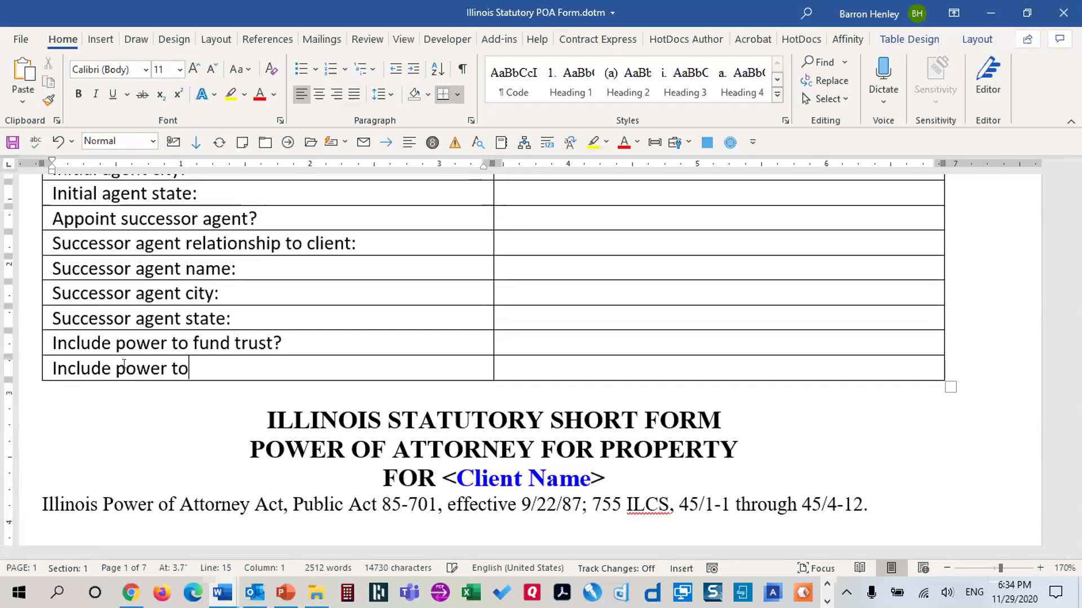
{"action": "key", "text": "Tab"}
{"action": "key", "text": "Tab"}
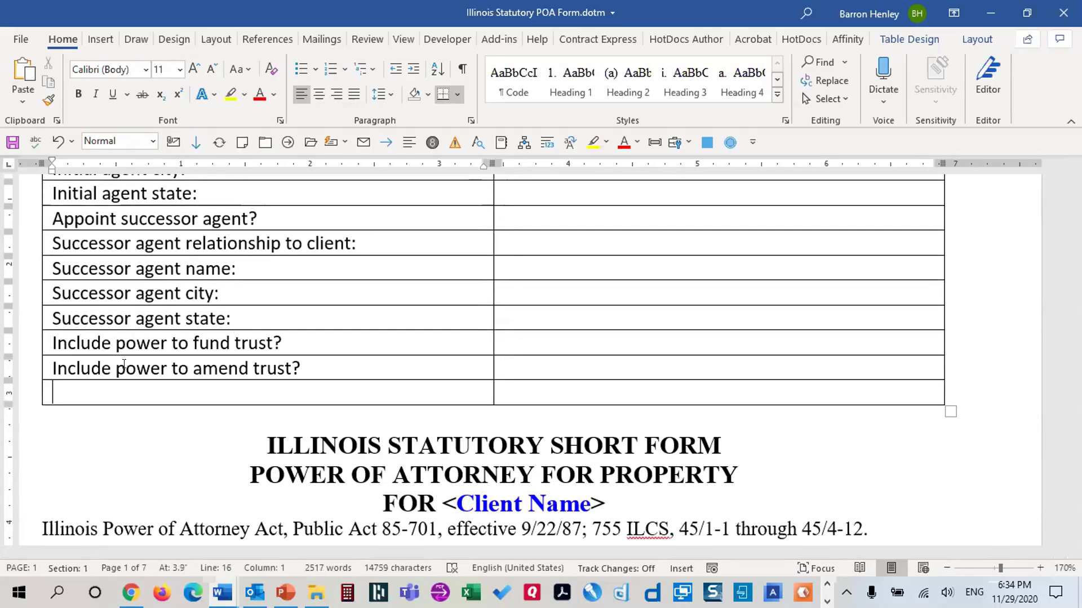
{"action": "type", "text": "Name of the trust:"}
{"action": "key", "text": "Tab"}
{"action": "key", "text": "Tab"}
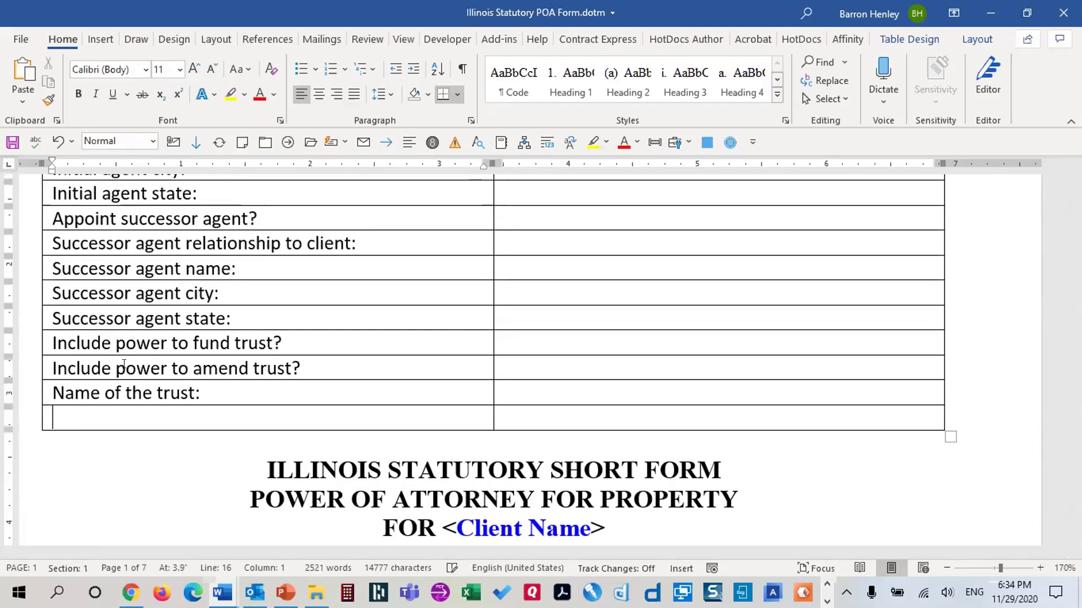
Add 'Include power to make gifts?', 'Include power to manage digital assets?' and 'Acknowledgment county:' rows
{"action": "type", "text": "Include power to ma"}
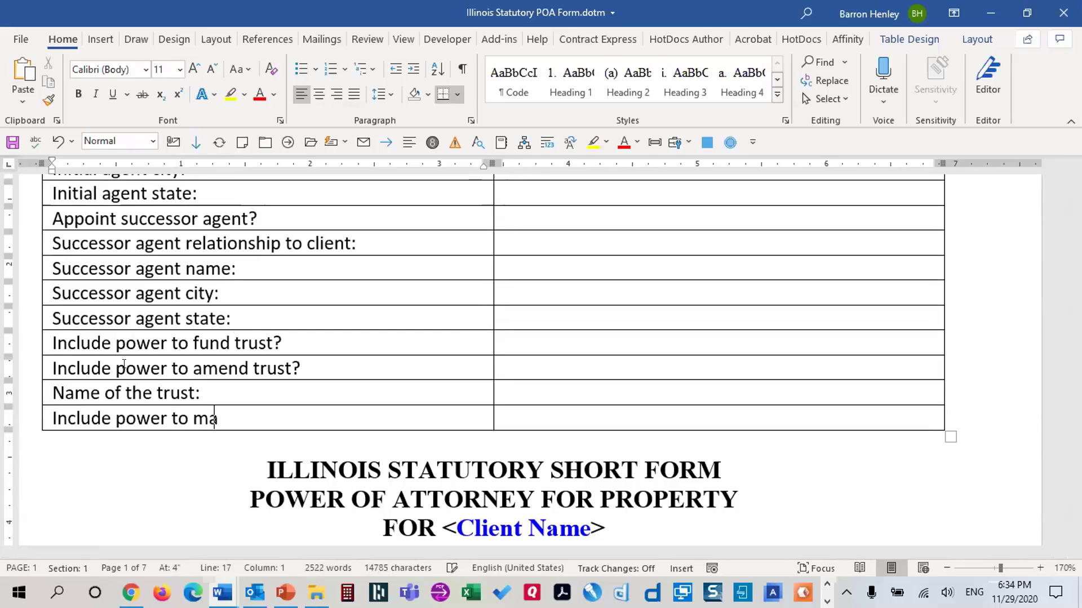
{"action": "type", "text": "ke gifts?"}
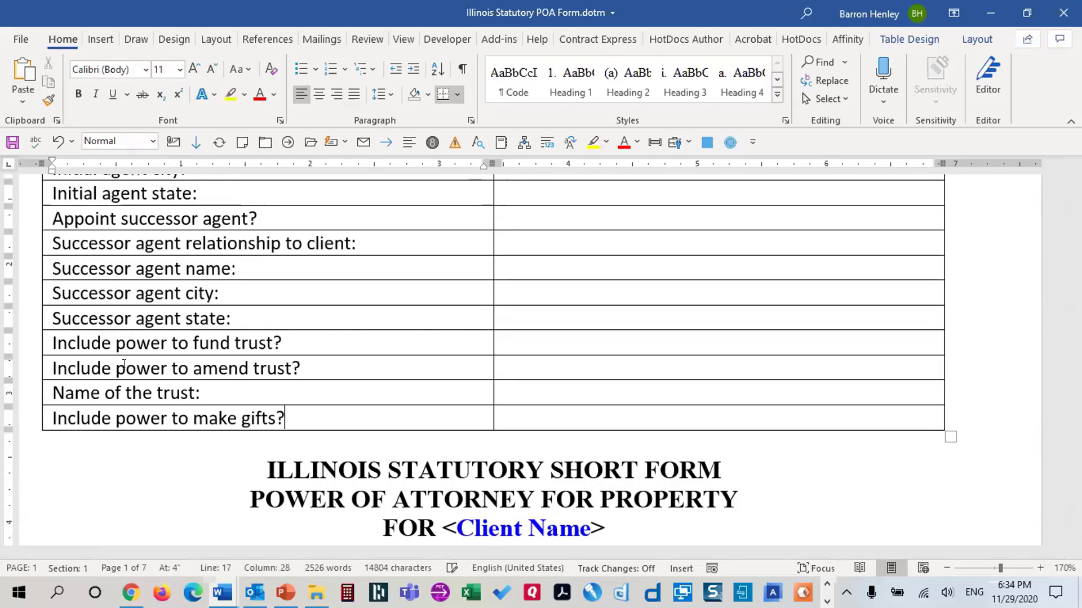
{"action": "key", "text": "Tab"}
{"action": "key", "text": "Tab"}
{"action": "type", "text": "Include powe"}
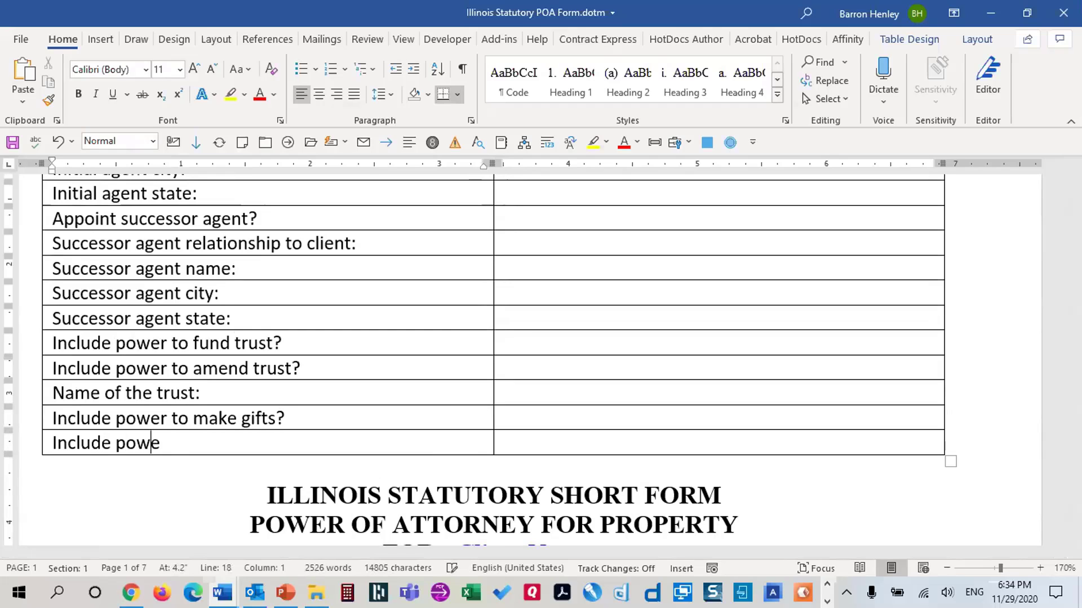
{"action": "type", "text": "r to manage d"}
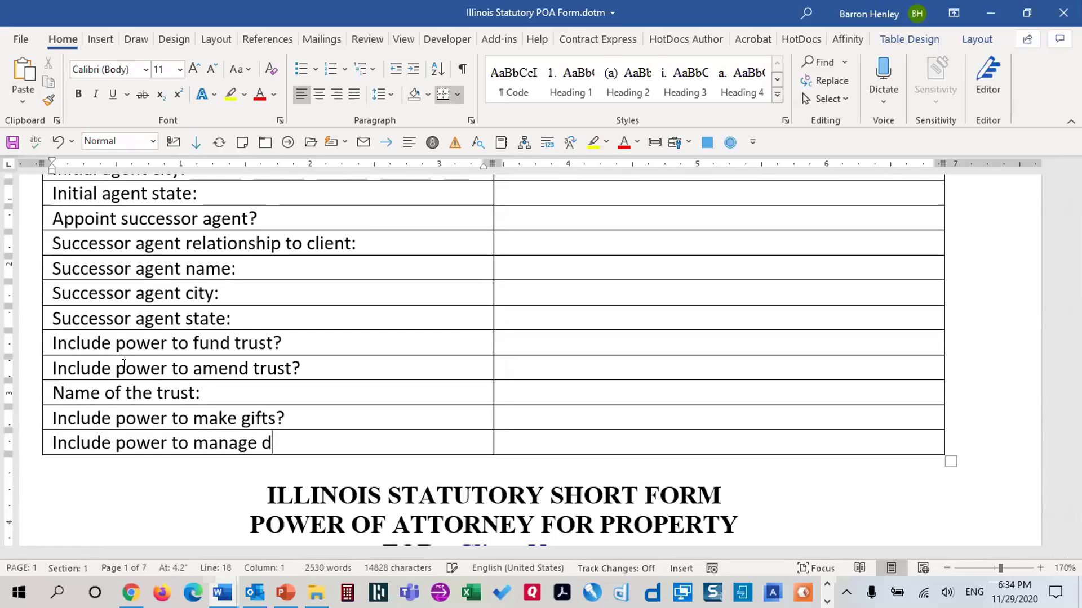
{"action": "type", "text": "igital assets?"}
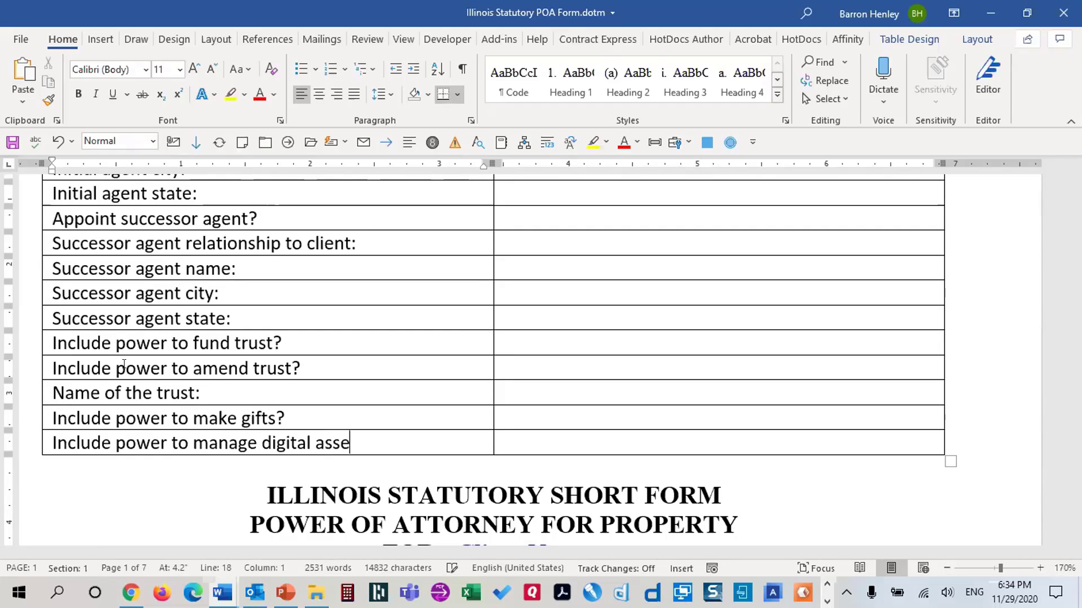
{"action": "key", "text": "Tab"}
{"action": "key", "text": "Tab"}
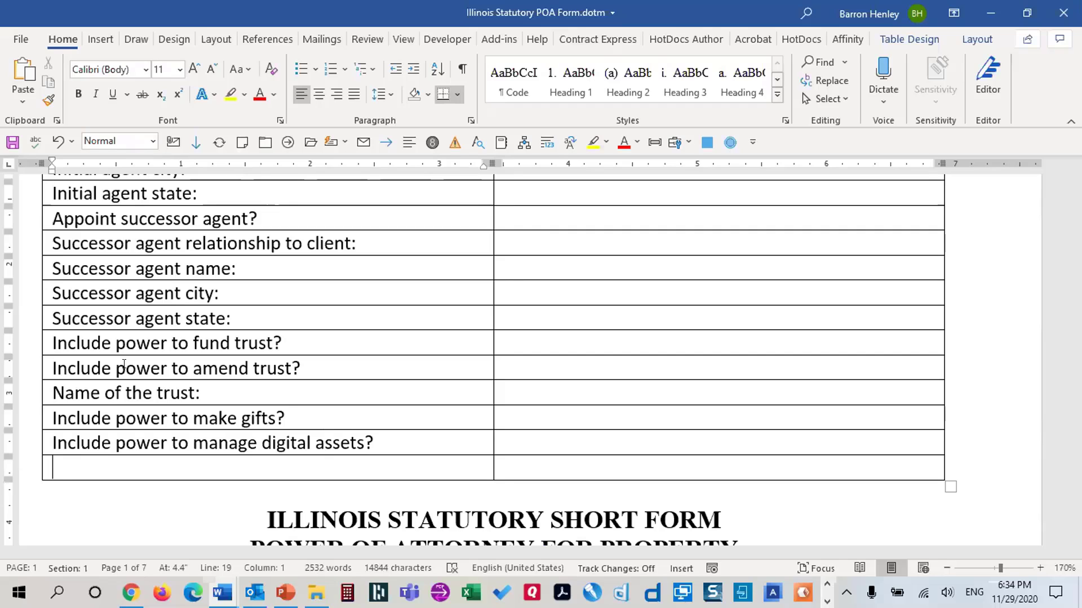
{"action": "type", "text": "Acknowledgmen"}
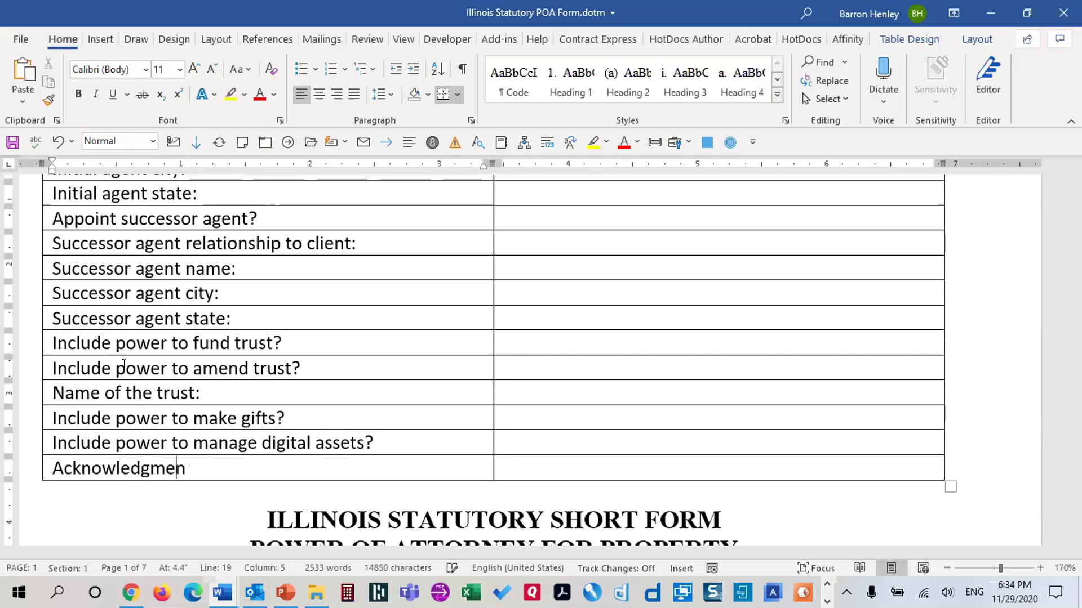
{"action": "type", "text": "t county:"}
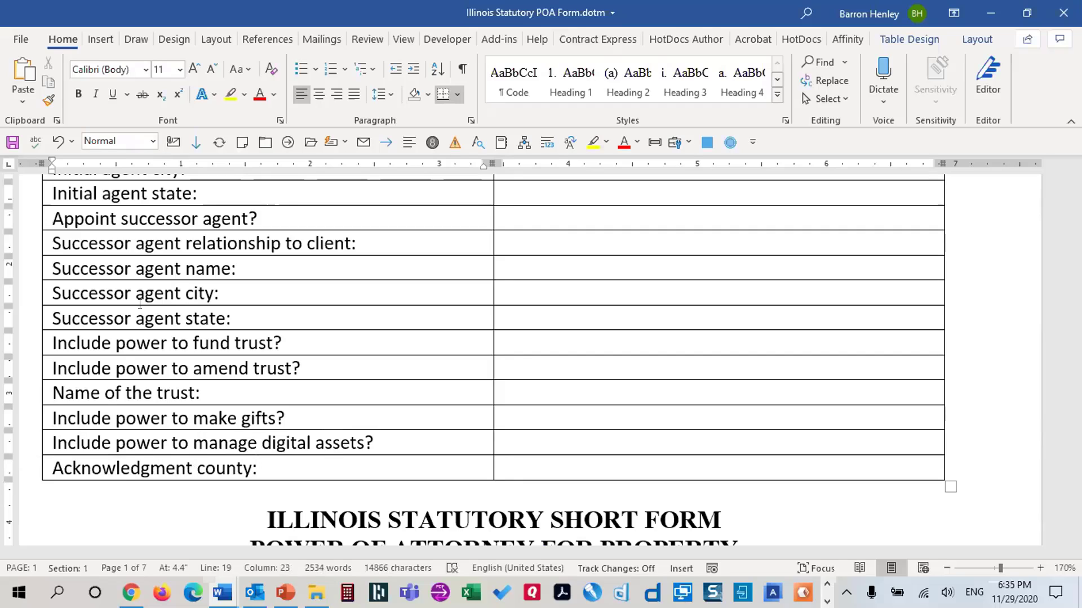
Scroll back to the table's top and place the cursor in the empty Client name answer cell
{"action": "scroll", "coordinate": [452, 290], "scroll_direction": "up", "scroll_amount": 3}
{"action": "scroll", "coordinate": [454, 292], "scroll_direction": "up", "scroll_amount": 3}
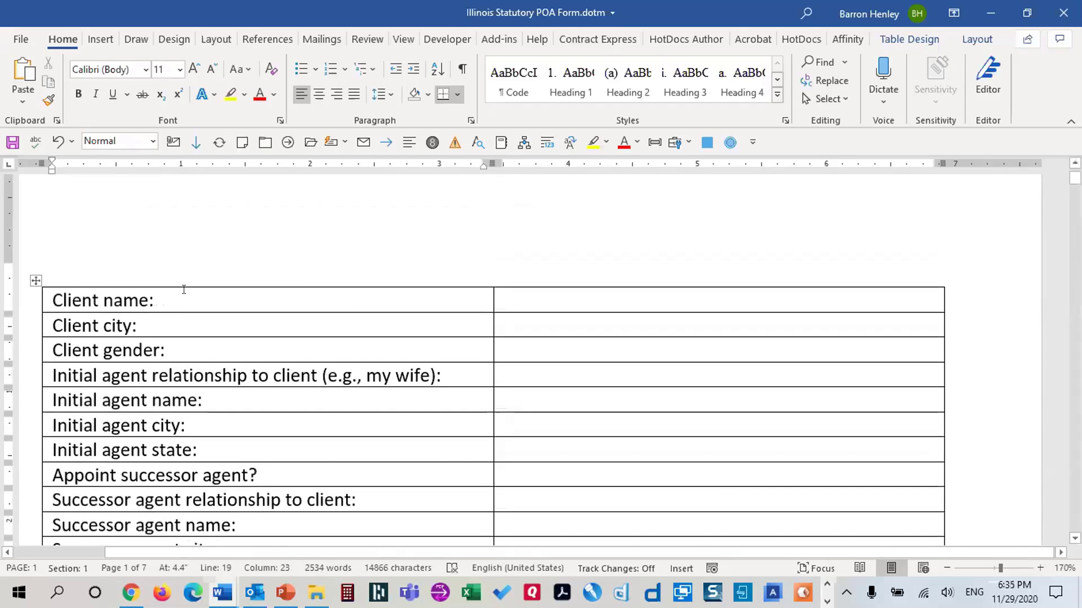
{"action": "left_click", "coordinate": [597, 300]}
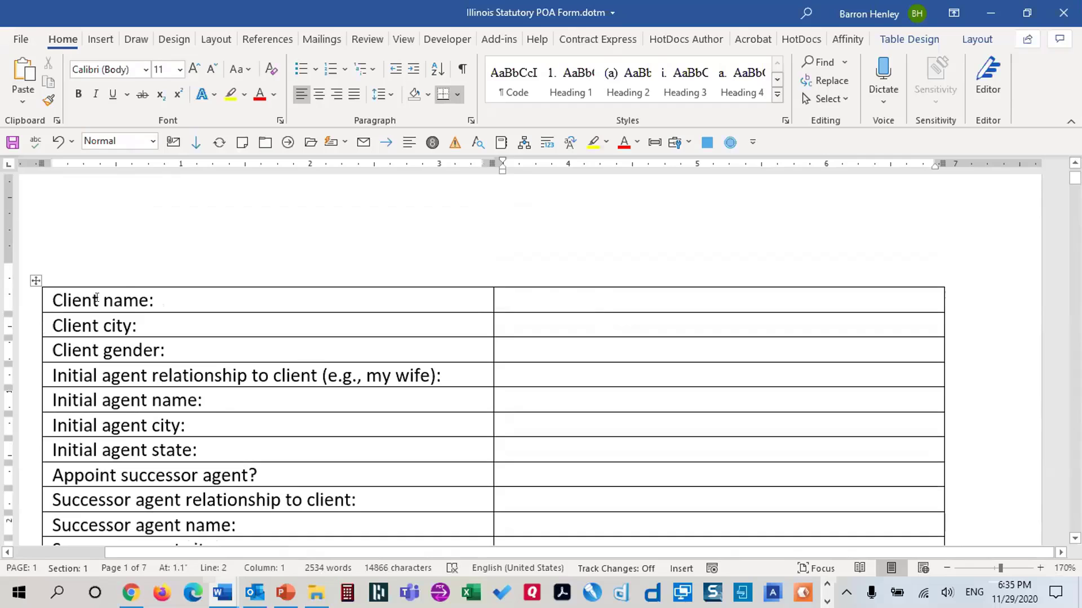
{"action": "left_click_drag", "start_coordinate": [63, 299], "coordinate": [139, 300]}
{"action": "scroll", "coordinate": [796, 430], "scroll_direction": "down", "scroll_amount": 1}
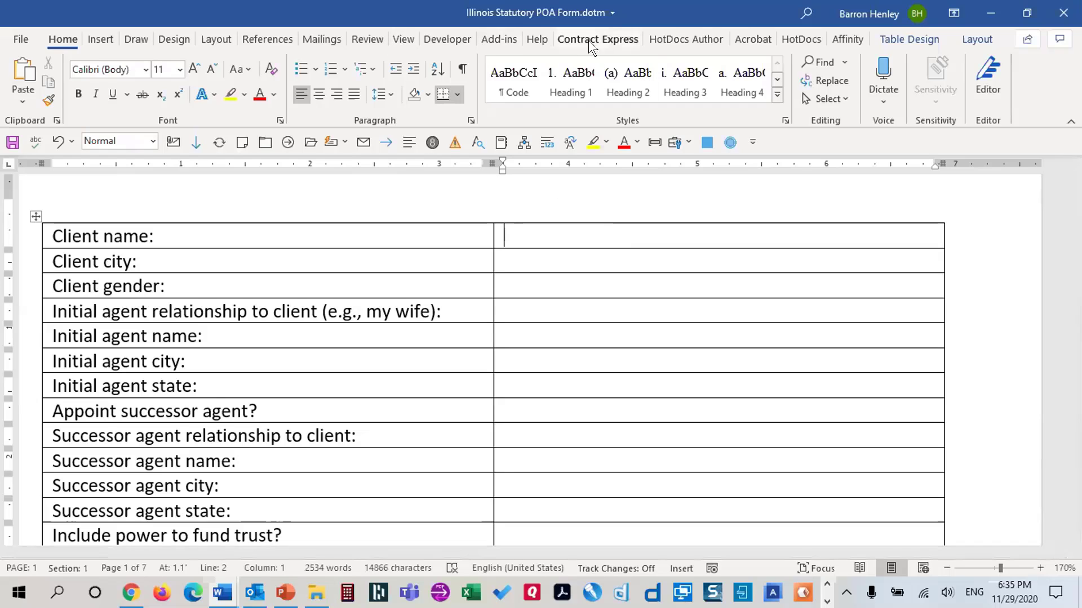
Insert a legacy Text Form Field from Developer > Legacy Tools into the Client name answer cell
{"action": "left_click", "coordinate": [453, 38]}
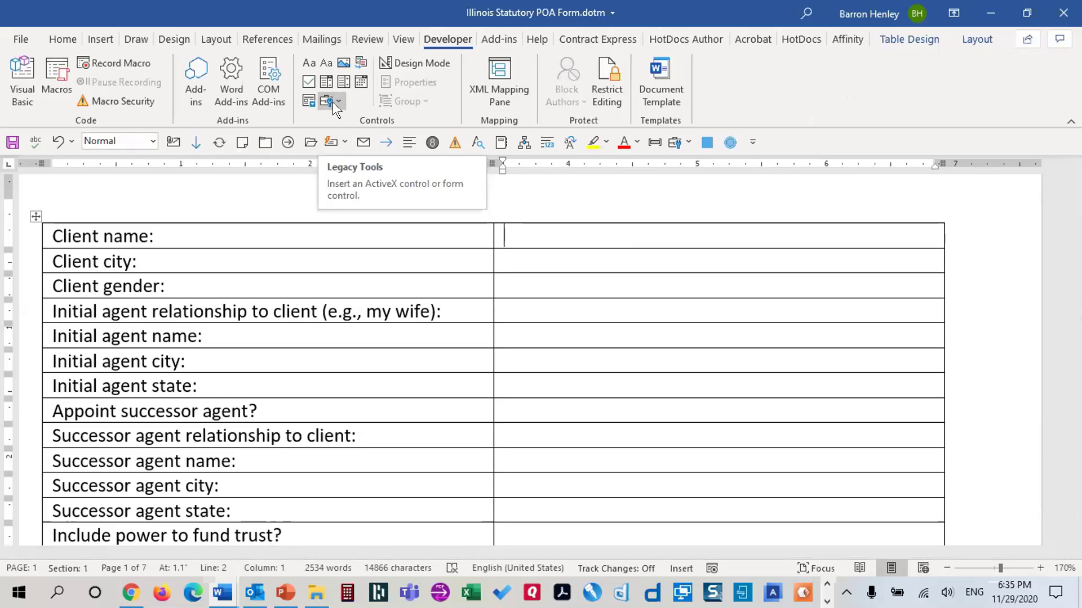
{"action": "left_click", "coordinate": [333, 103]}
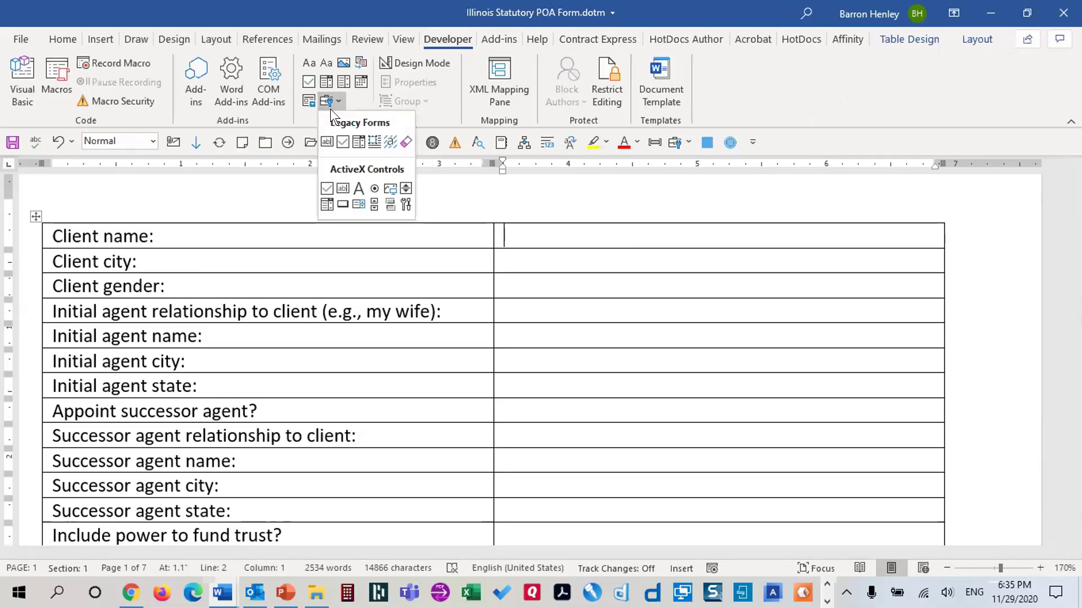
{"action": "left_click", "coordinate": [325, 142]}
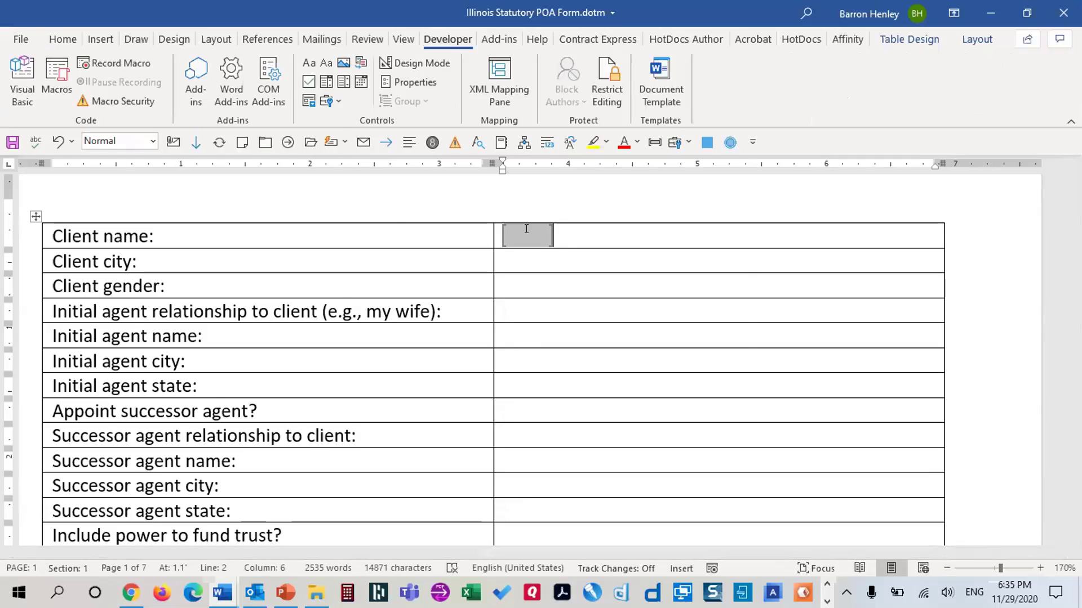
Review the field's type and format options, leaving the type as Regular text
{"action": "double_click", "coordinate": [527, 228]}
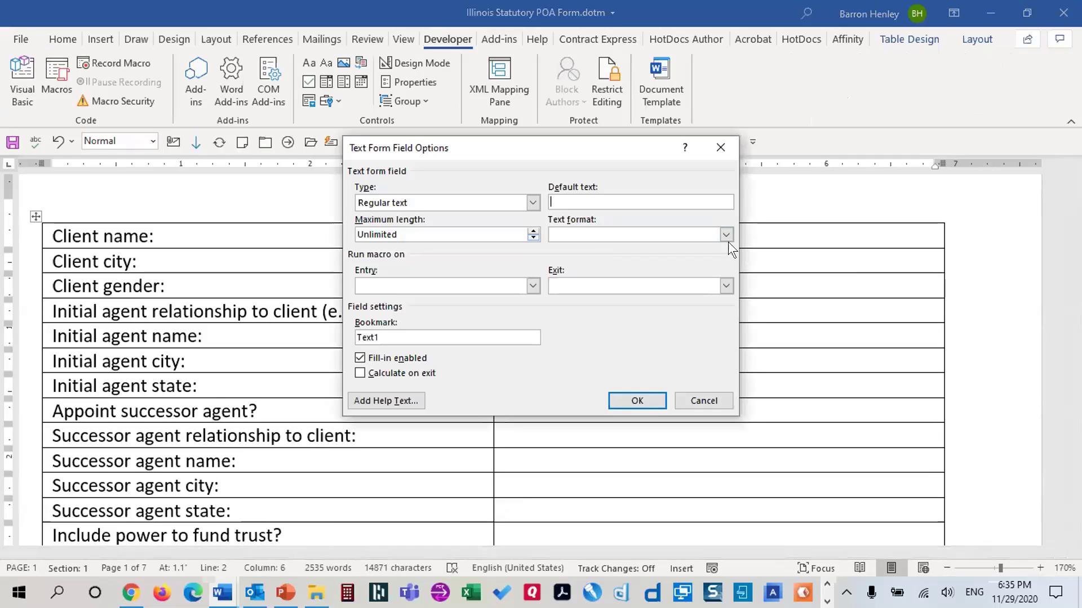
{"action": "left_click", "coordinate": [533, 203]}
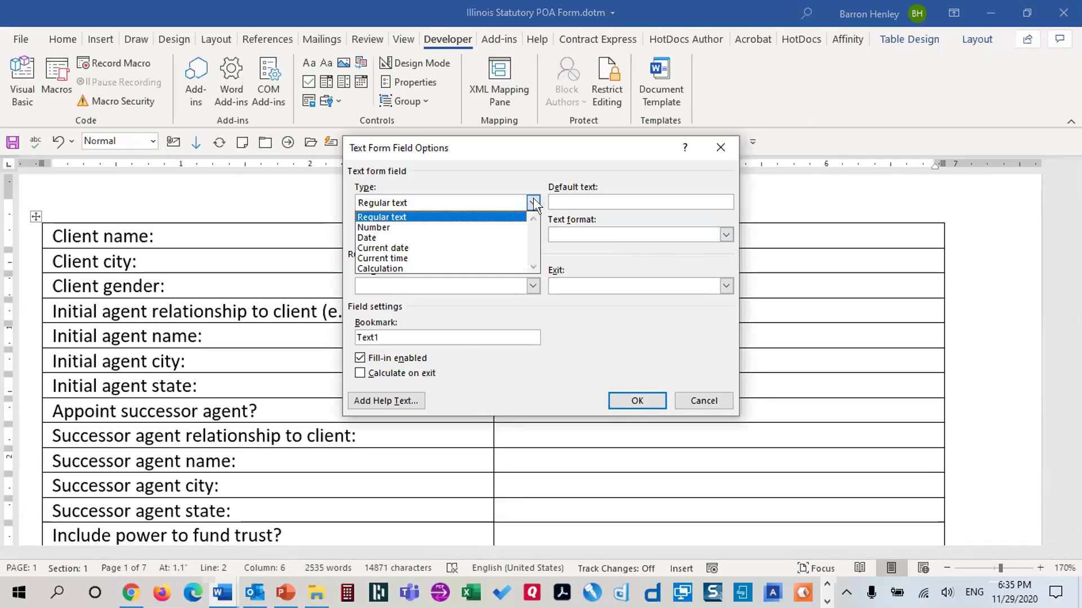
{"action": "left_click", "coordinate": [533, 200]}
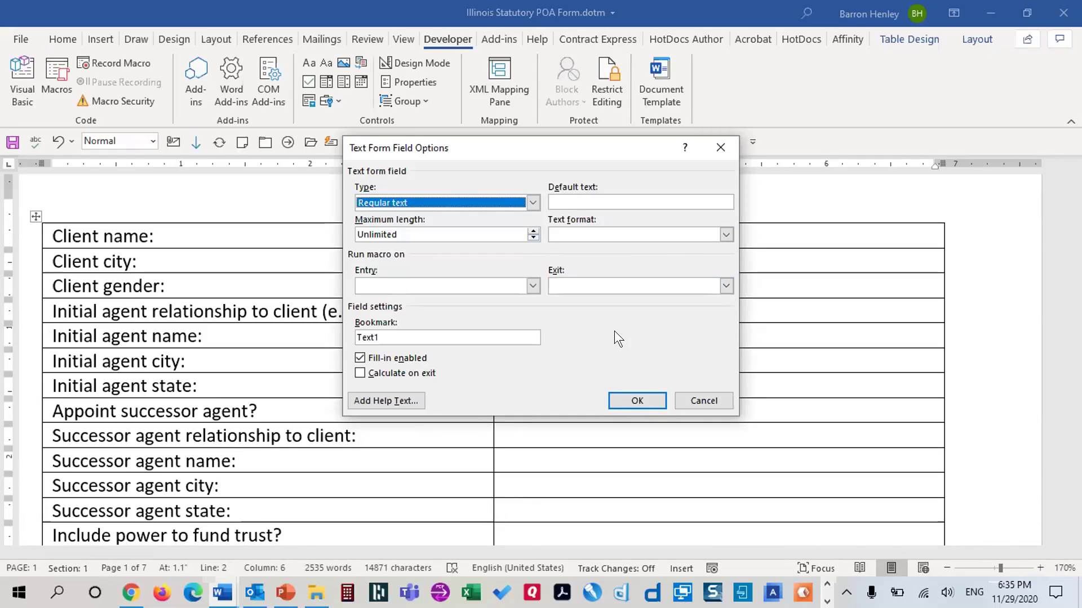
{"action": "left_click", "coordinate": [533, 202]}
{"action": "left_click", "coordinate": [488, 236]}
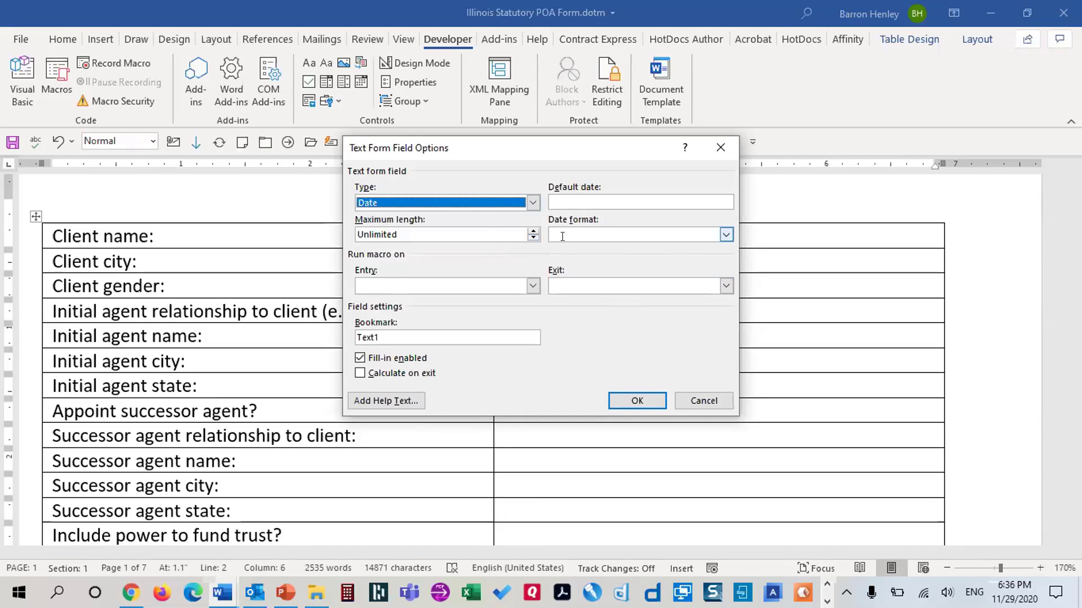
{"action": "left_click", "coordinate": [725, 235]}
{"action": "left_click", "coordinate": [723, 232]}
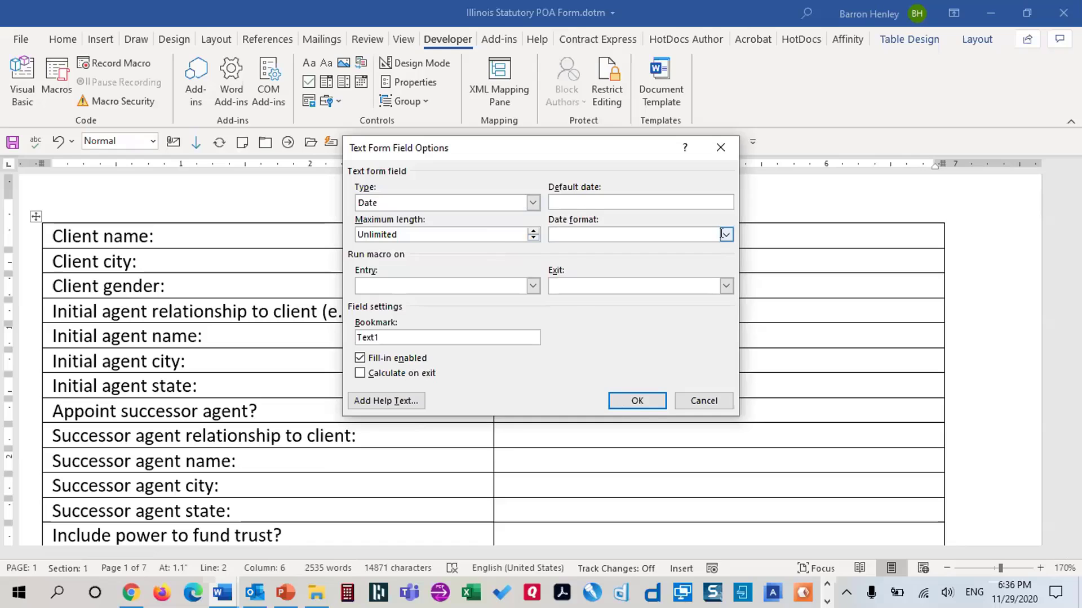
{"action": "left_click", "coordinate": [537, 201]}
{"action": "left_click", "coordinate": [509, 217]}
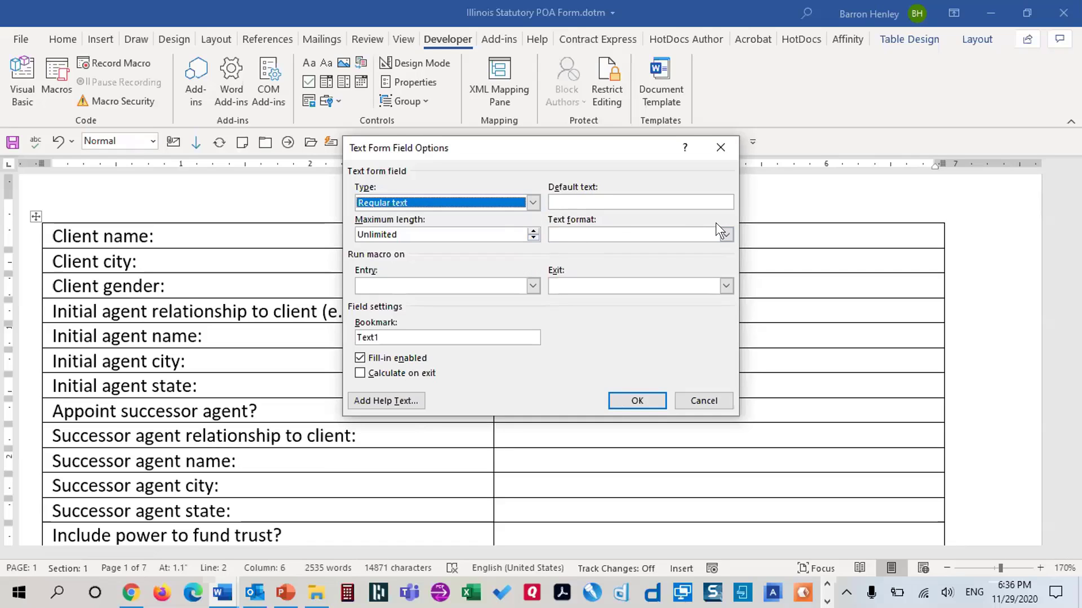
{"action": "left_click", "coordinate": [727, 233]}
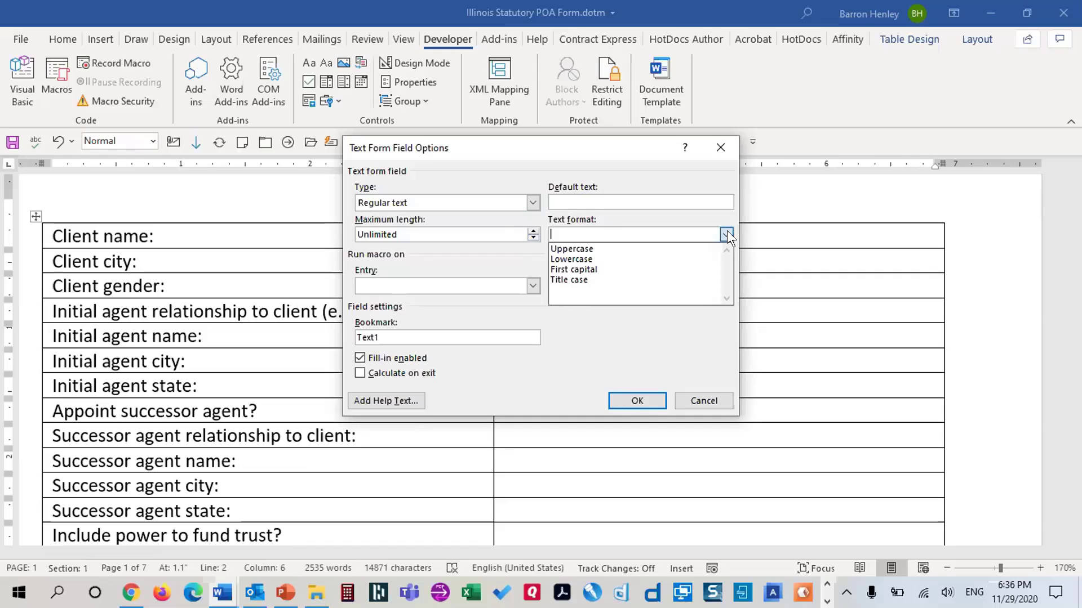
{"action": "left_click", "coordinate": [727, 232]}
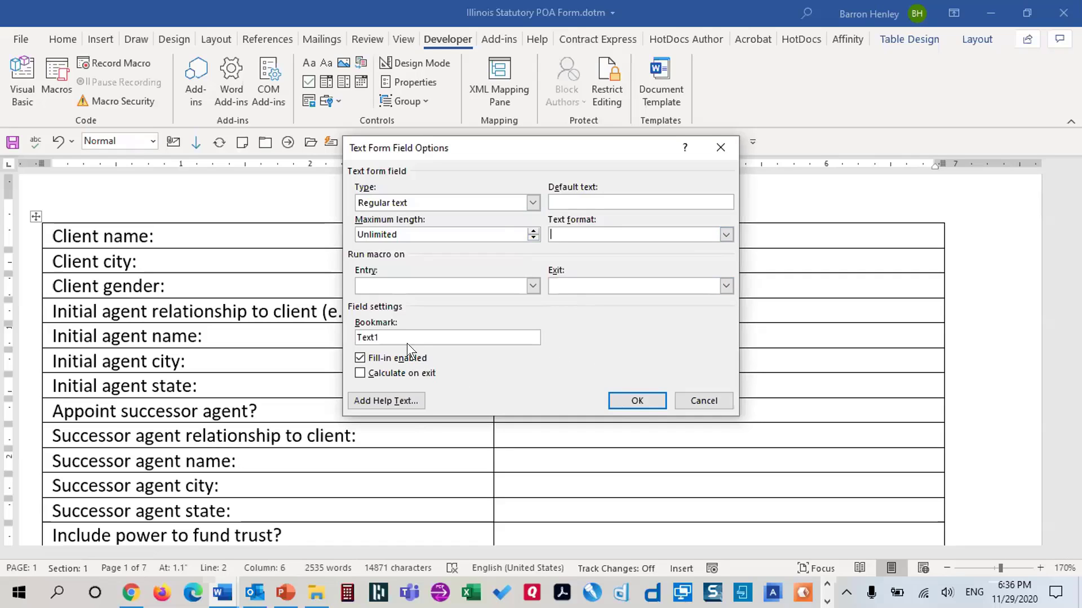
{"action": "left_click_drag", "start_coordinate": [467, 147], "coordinate": [487, 154]}
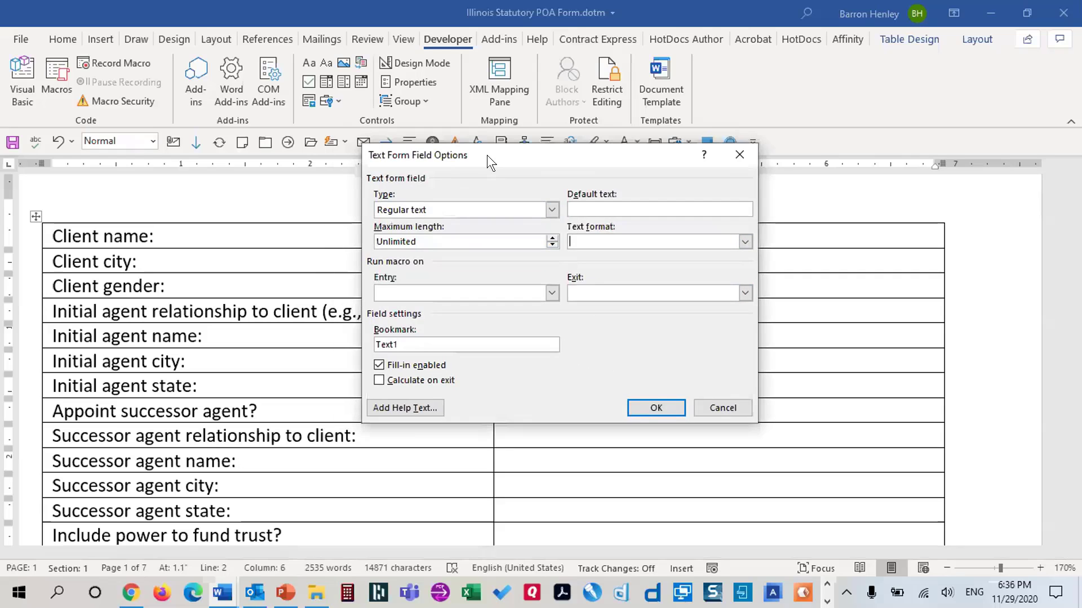
{"action": "left_click_drag", "start_coordinate": [725, 177], "coordinate": [746, 139]}
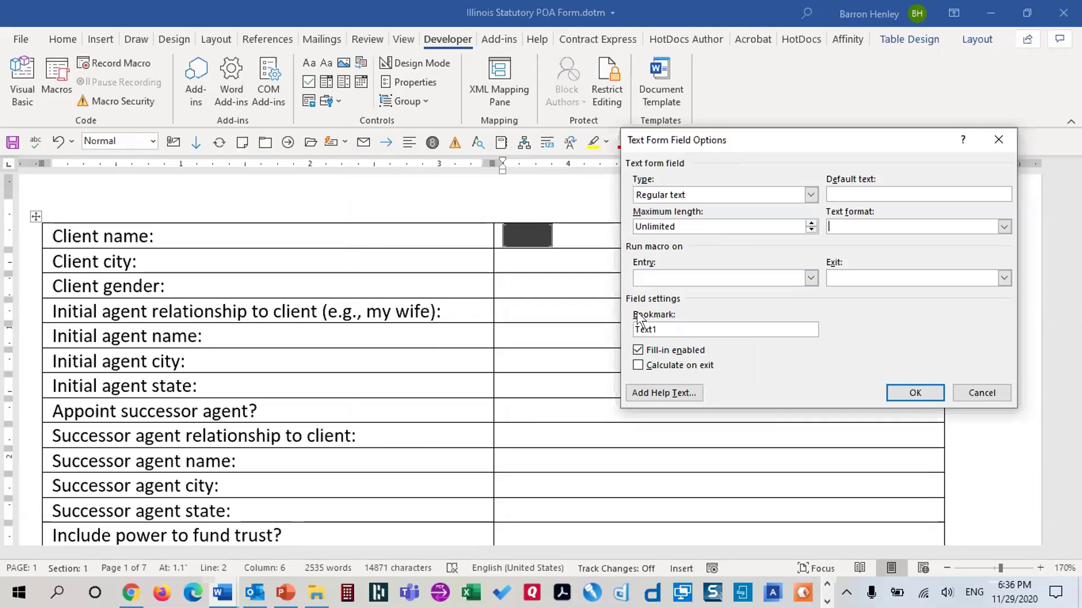
Rename the bookmark to ClientName, enable Calculate on exit, and confirm the field options
{"action": "double_click", "coordinate": [647, 329]}
{"action": "type", "text": "ClientName"}
{"action": "left_click", "coordinate": [637, 365]}
{"action": "left_click", "coordinate": [698, 327]}
{"action": "left_click", "coordinate": [899, 393]}
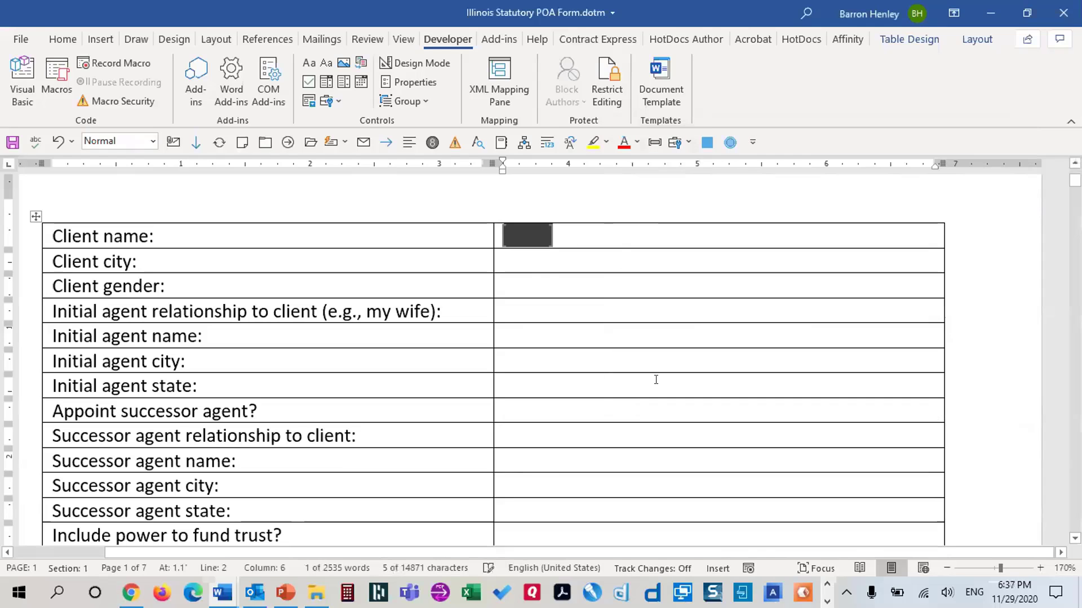
Insert a text form field in the Client city cell, bookmarked ClientCity with Calculate on exit enabled
{"action": "left_click", "coordinate": [531, 264]}
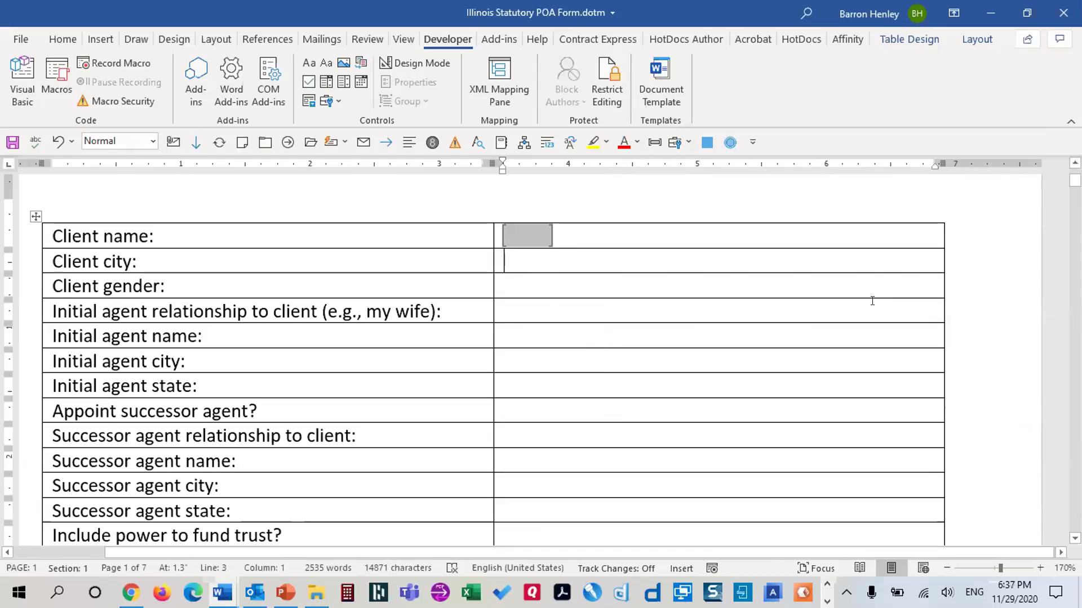
{"action": "left_click", "coordinate": [330, 100]}
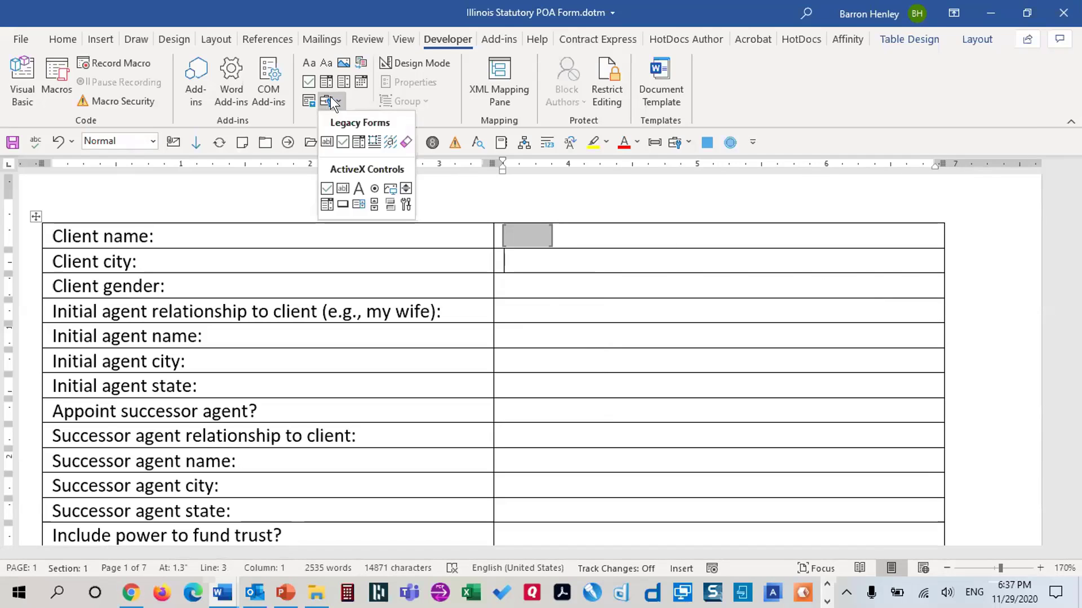
{"action": "left_click", "coordinate": [326, 142]}
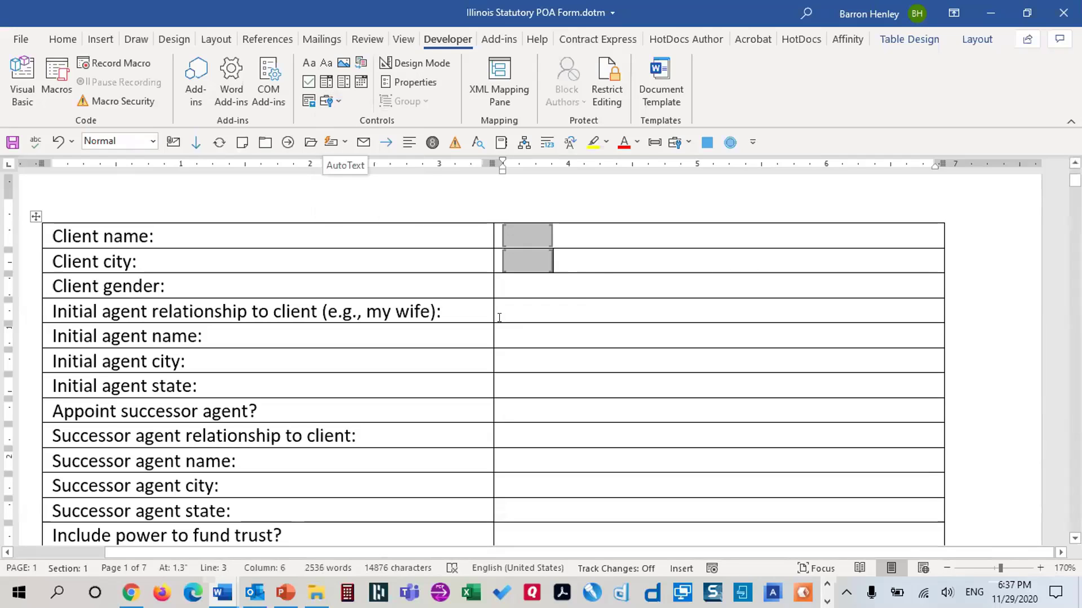
{"action": "double_click", "coordinate": [526, 256]}
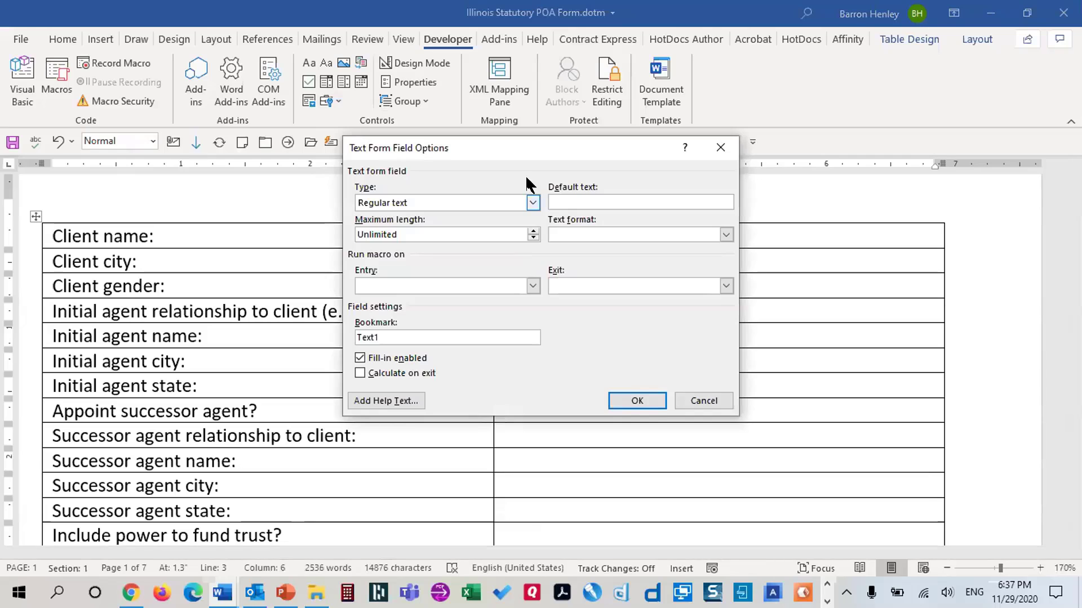
{"action": "left_click_drag", "start_coordinate": [537, 144], "coordinate": [797, 101]}
{"action": "double_click", "coordinate": [670, 297]}
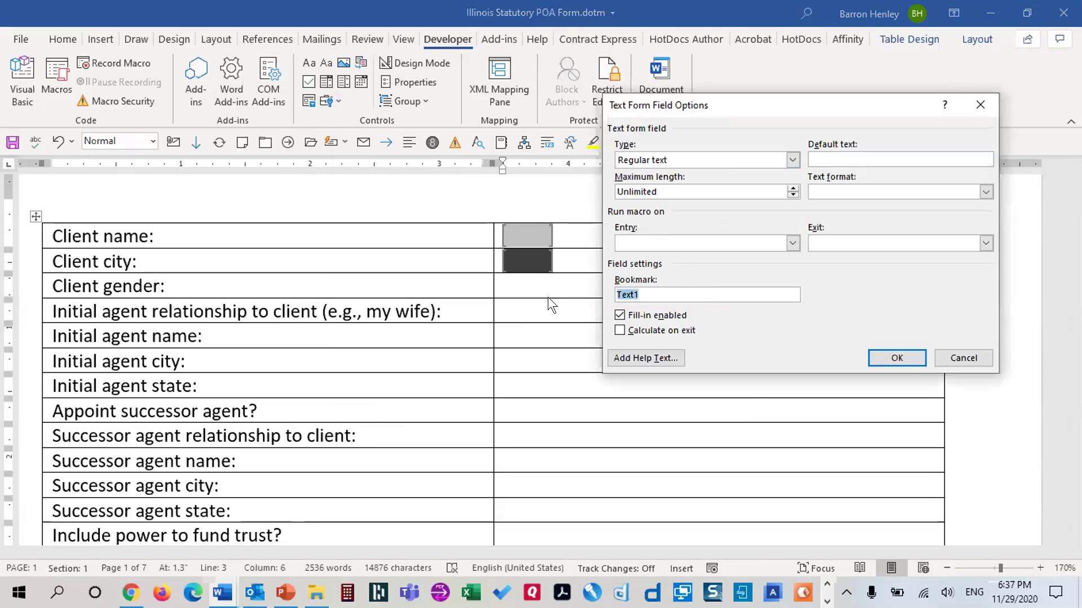
{"action": "type", "text": "ClientCity"}
{"action": "left_click", "coordinate": [638, 326]}
{"action": "left_click", "coordinate": [896, 358]}
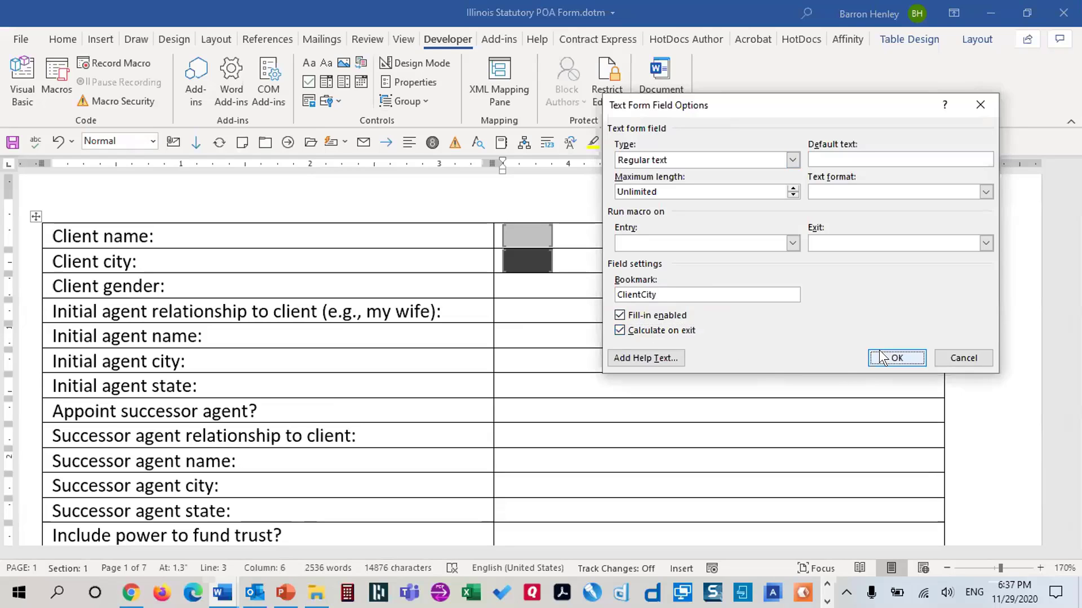
{"action": "left_click", "coordinate": [514, 285]}
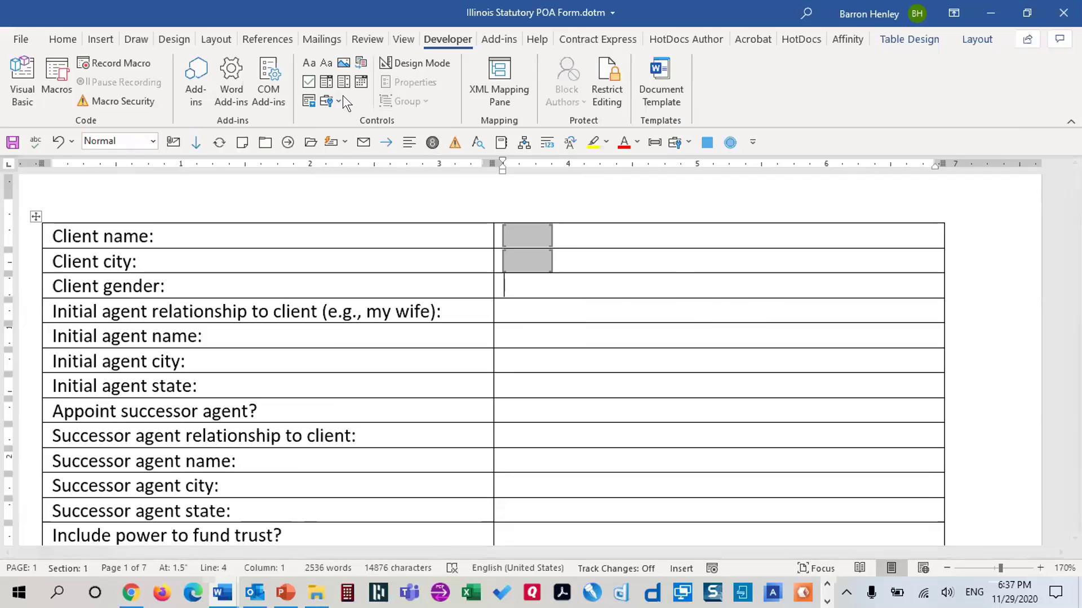
{"action": "left_click", "coordinate": [329, 102]}
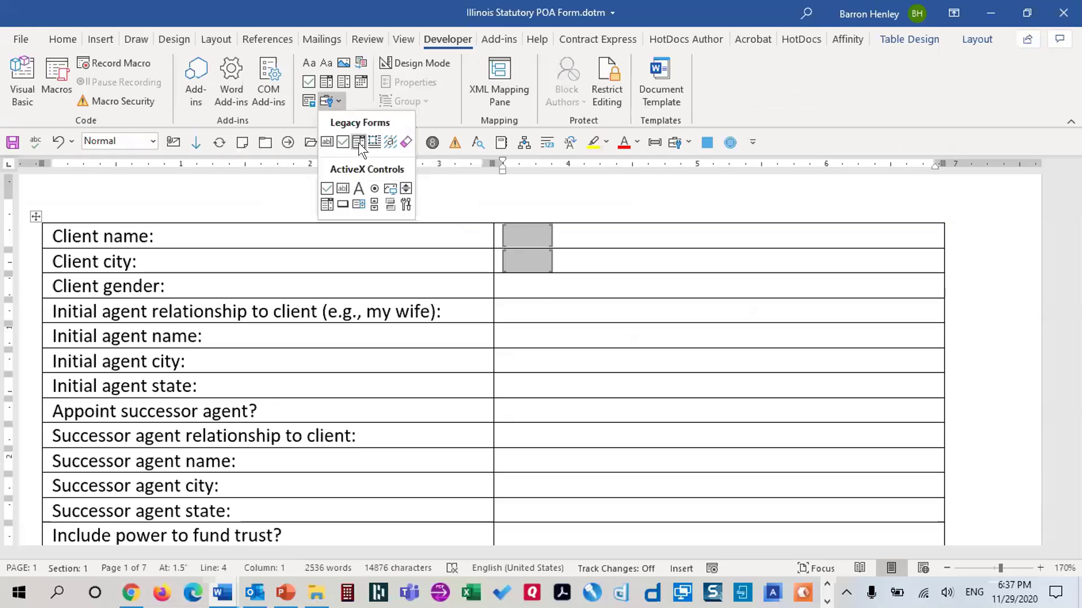
Insert a drop-down form field in the Client gender cell and add the items Male and Female
{"action": "left_click", "coordinate": [359, 144]}
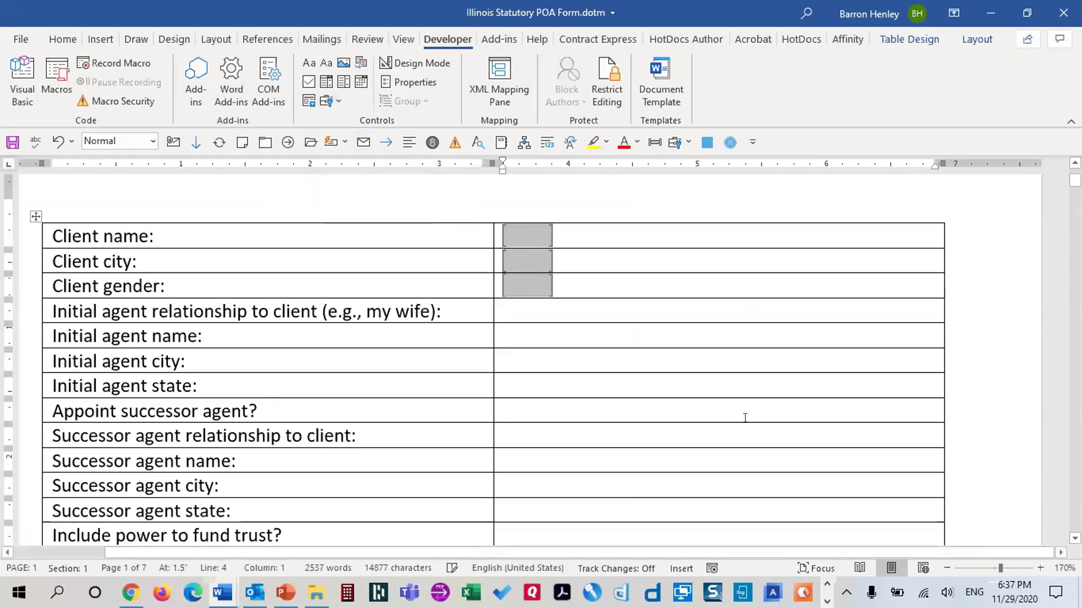
{"action": "double_click", "coordinate": [521, 277]}
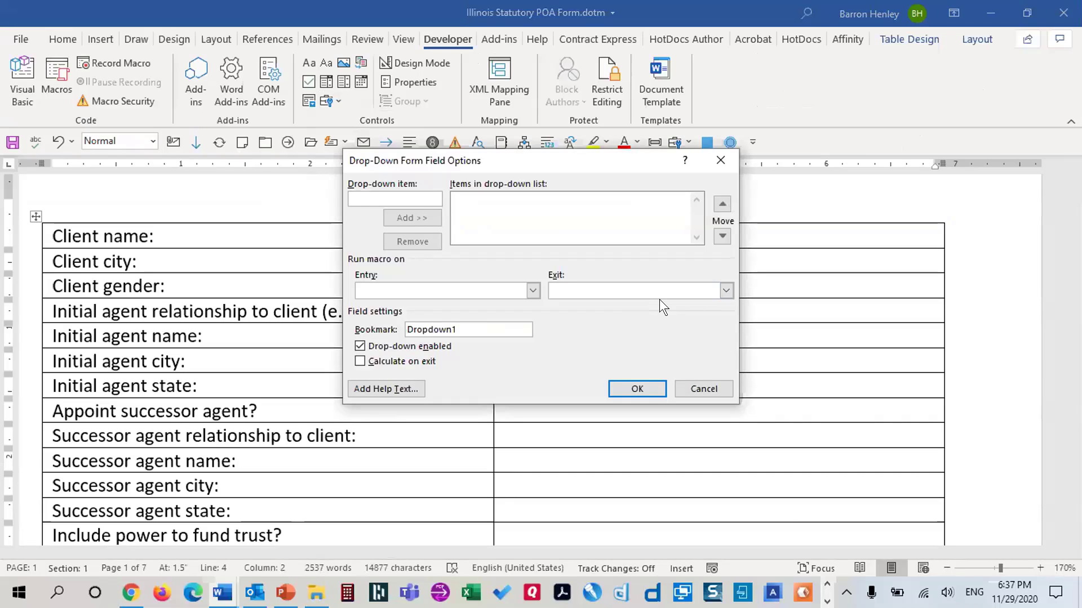
{"action": "type", "text": "Male"}
{"action": "key", "text": "Return"}
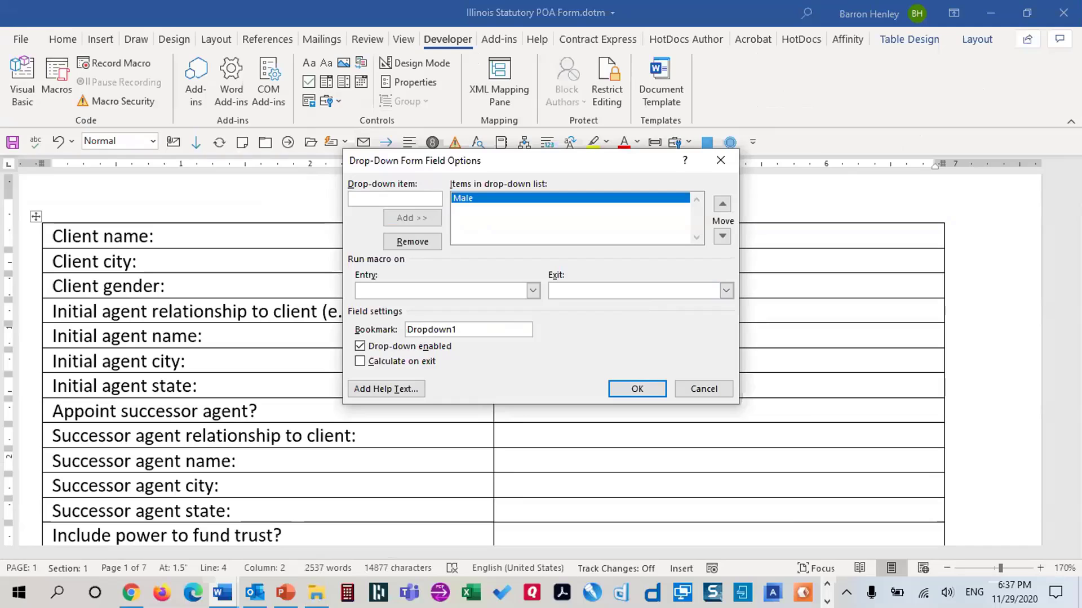
{"action": "type", "text": "Female"}
{"action": "key", "text": "Return"}
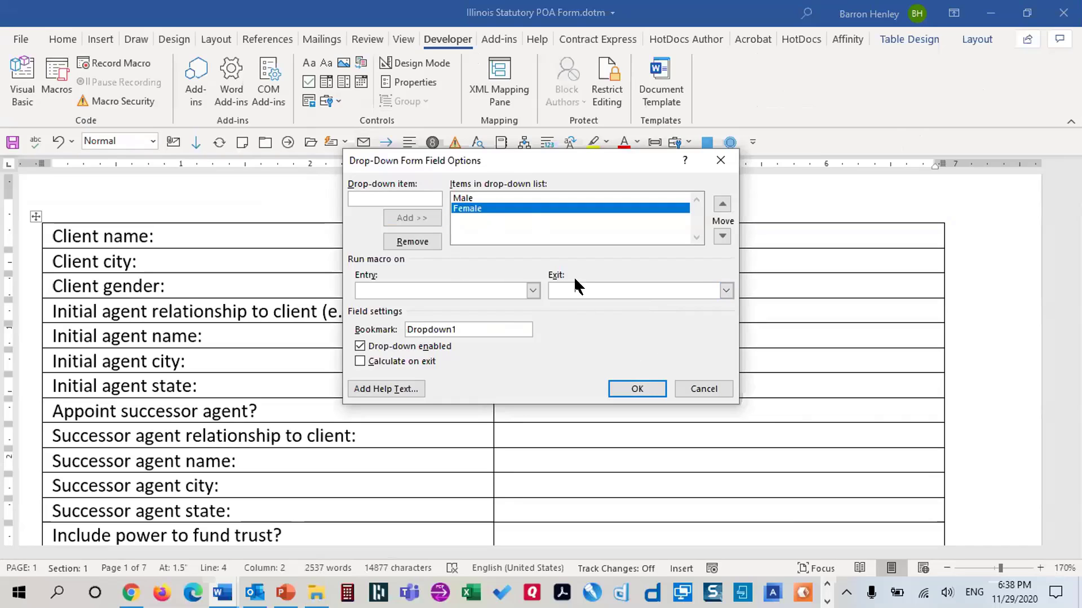
Bookmark the drop-down ClientGender, enable Calculate on exit, keep Male first, and confirm
{"action": "left_click_drag", "start_coordinate": [472, 329], "coordinate": [346, 332]}
{"action": "type", "text": "ClientGender"}
{"action": "left_click", "coordinate": [393, 360]}
{"action": "left_click", "coordinate": [389, 197]}
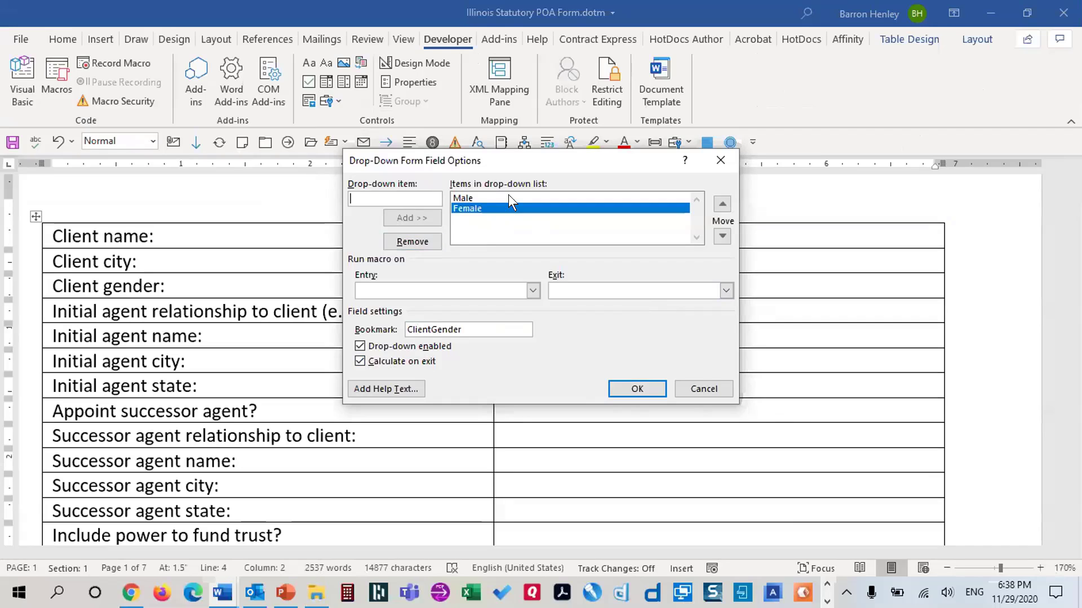
{"action": "left_click", "coordinate": [461, 197]}
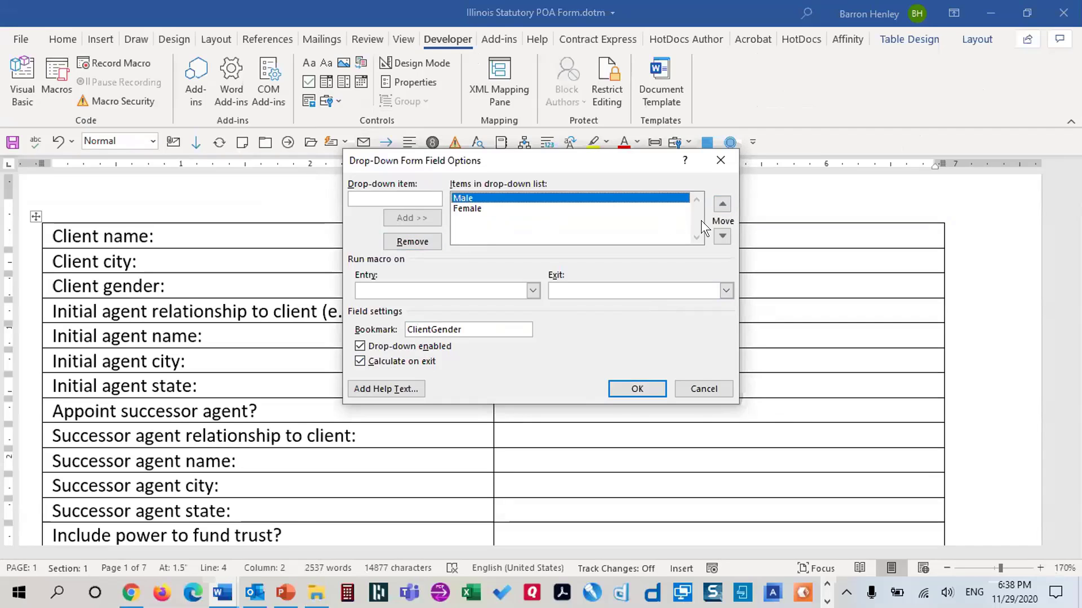
{"action": "left_click", "coordinate": [721, 235]}
{"action": "left_click", "coordinate": [722, 235]}
{"action": "left_click", "coordinate": [721, 235]}
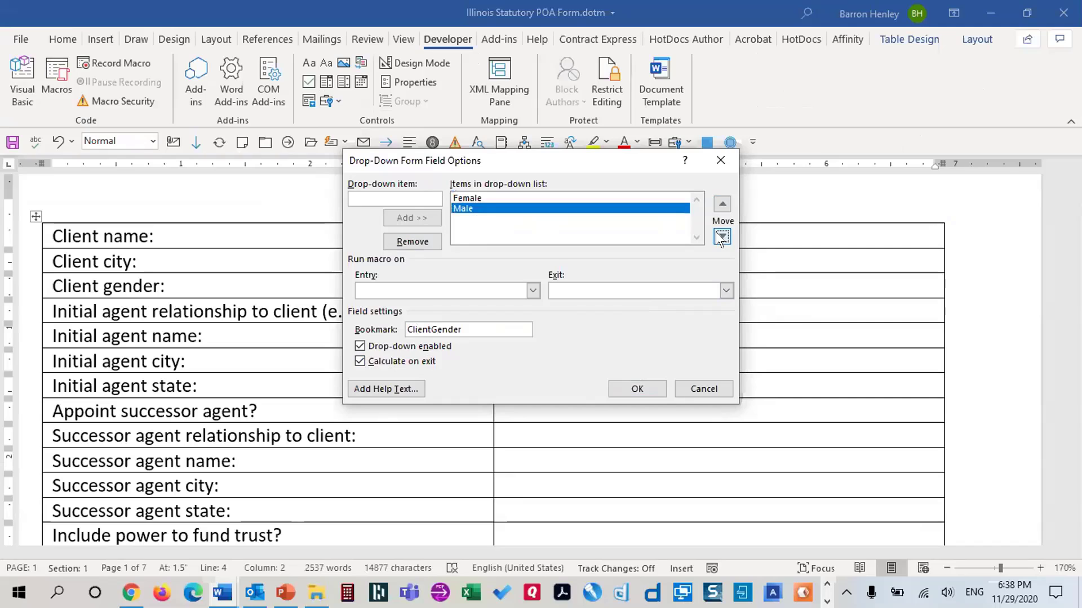
{"action": "left_click", "coordinate": [721, 236]}
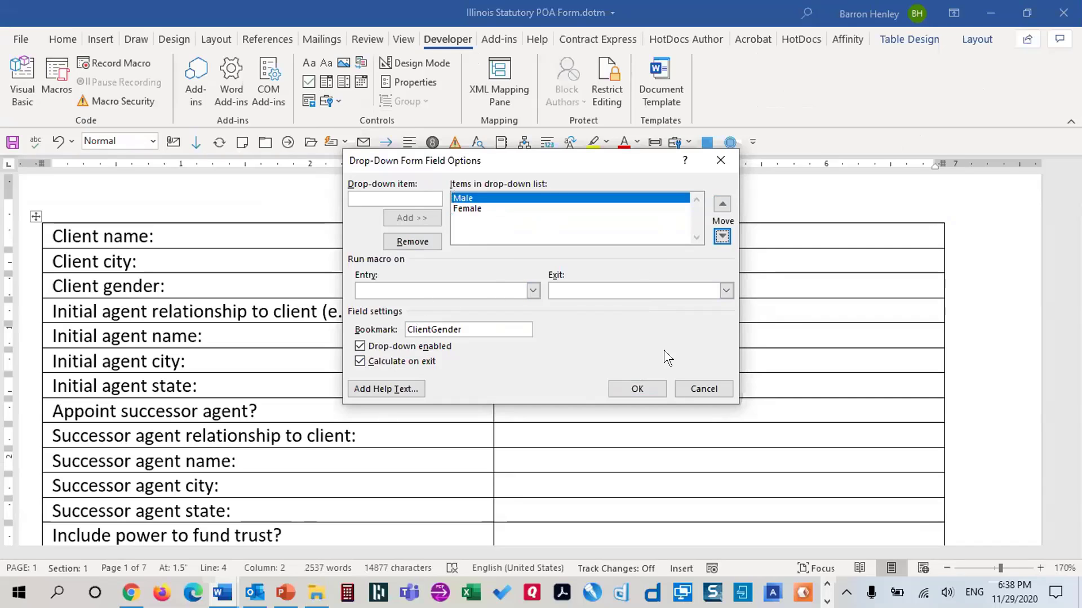
{"action": "double_click", "coordinate": [476, 331]}
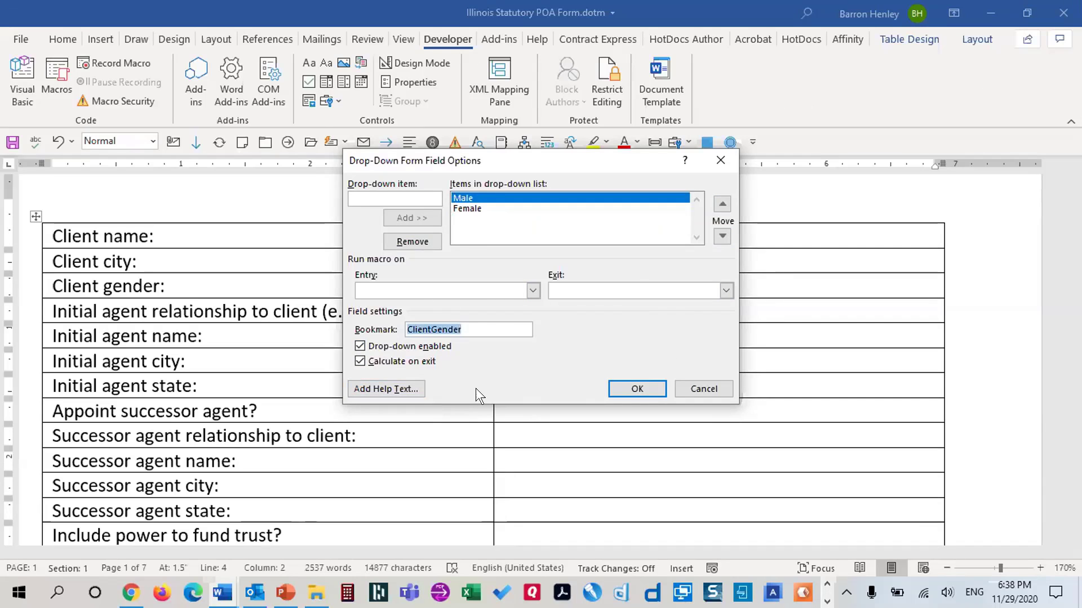
{"action": "left_click", "coordinate": [461, 331]}
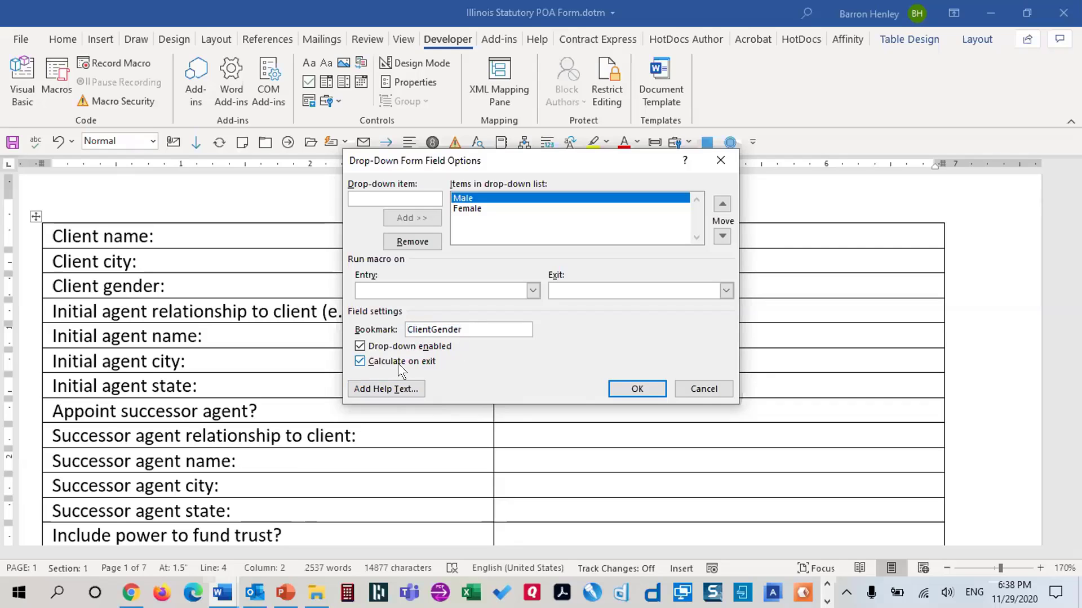
{"action": "left_click", "coordinate": [637, 388]}
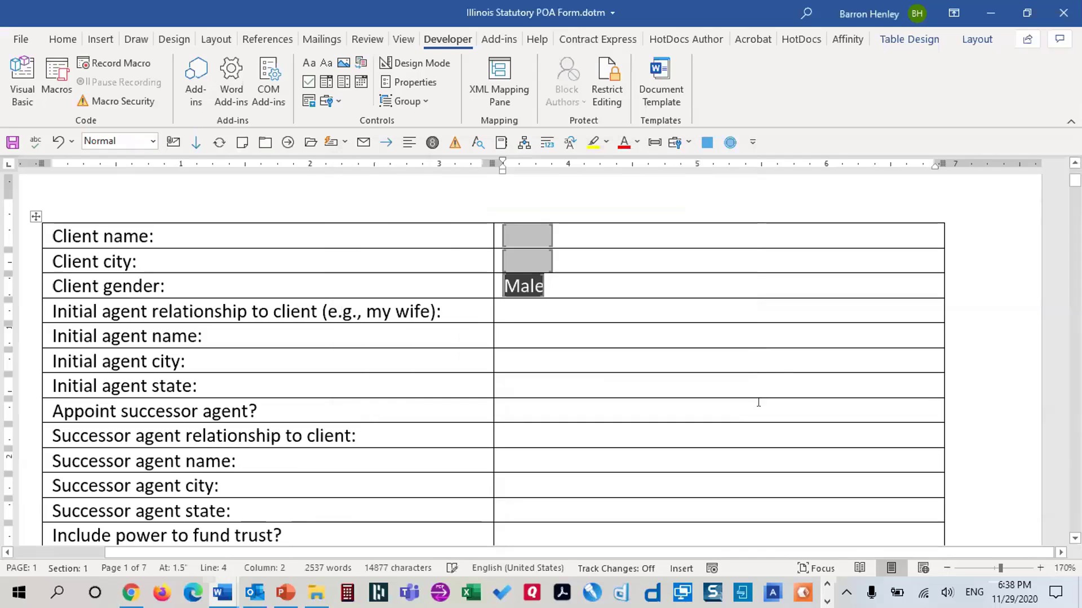
{"action": "left_click", "coordinate": [542, 307]}
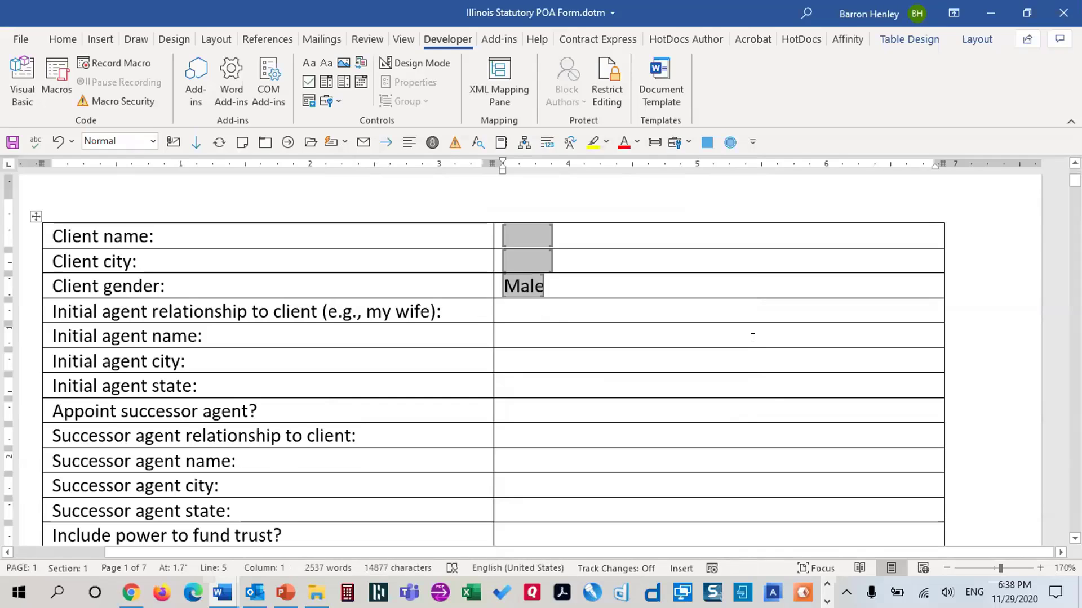
Insert a text form field in the relationship answer cell, bookmarked IARelationship with Calculate on exit
{"action": "left_click", "coordinate": [329, 101]}
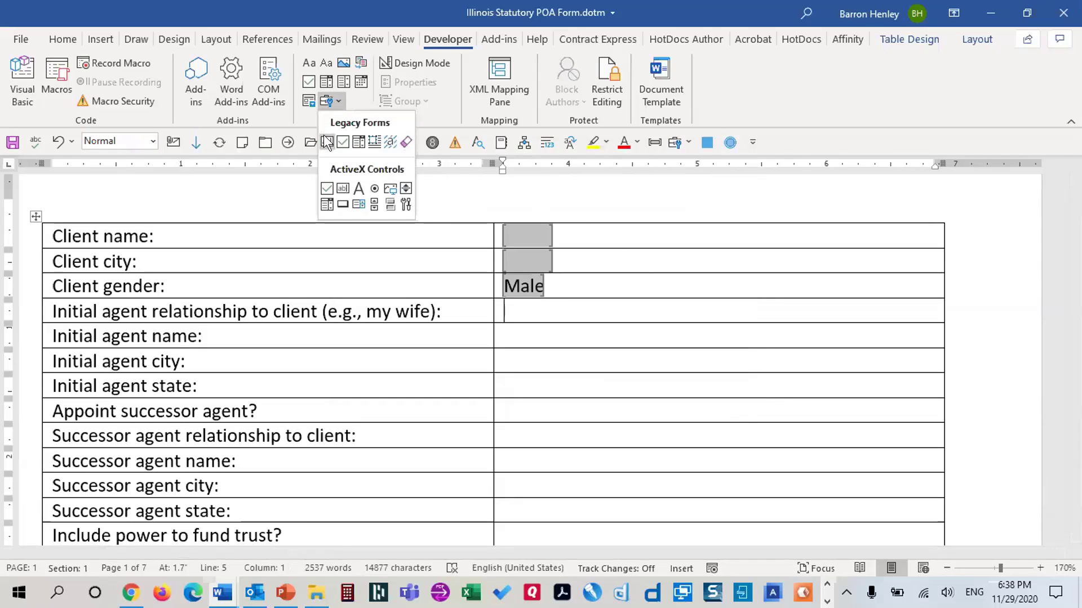
{"action": "left_click", "coordinate": [327, 141]}
{"action": "left_click", "coordinate": [536, 314]}
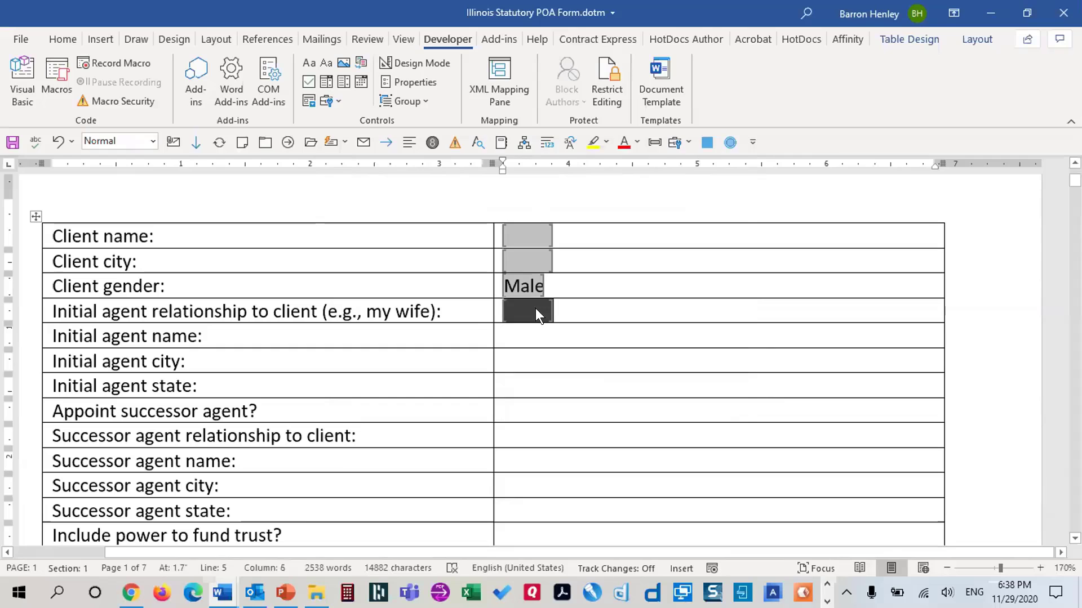
{"action": "double_click", "coordinate": [536, 311]}
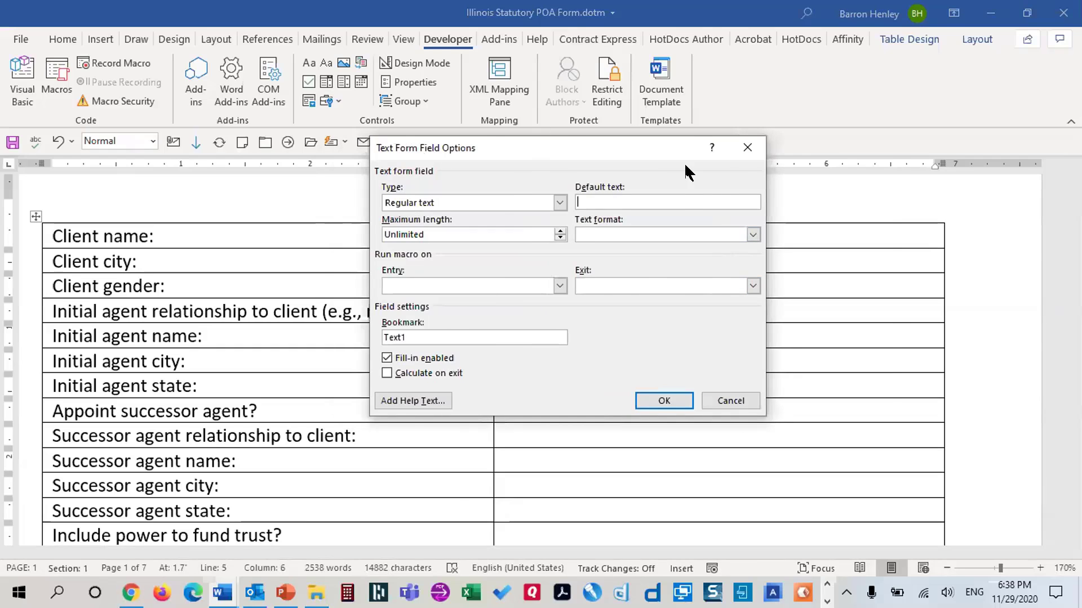
{"action": "left_click_drag", "start_coordinate": [601, 143], "coordinate": [720, 124]}
{"action": "left_click_drag", "start_coordinate": [542, 317], "coordinate": [468, 314]}
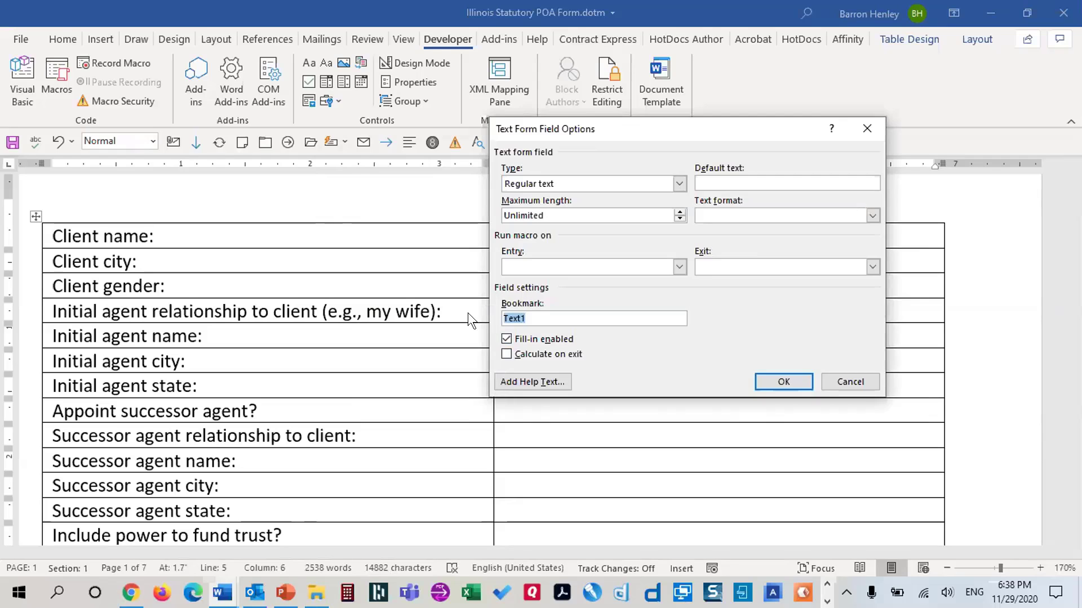
{"action": "type", "text": "IA"}
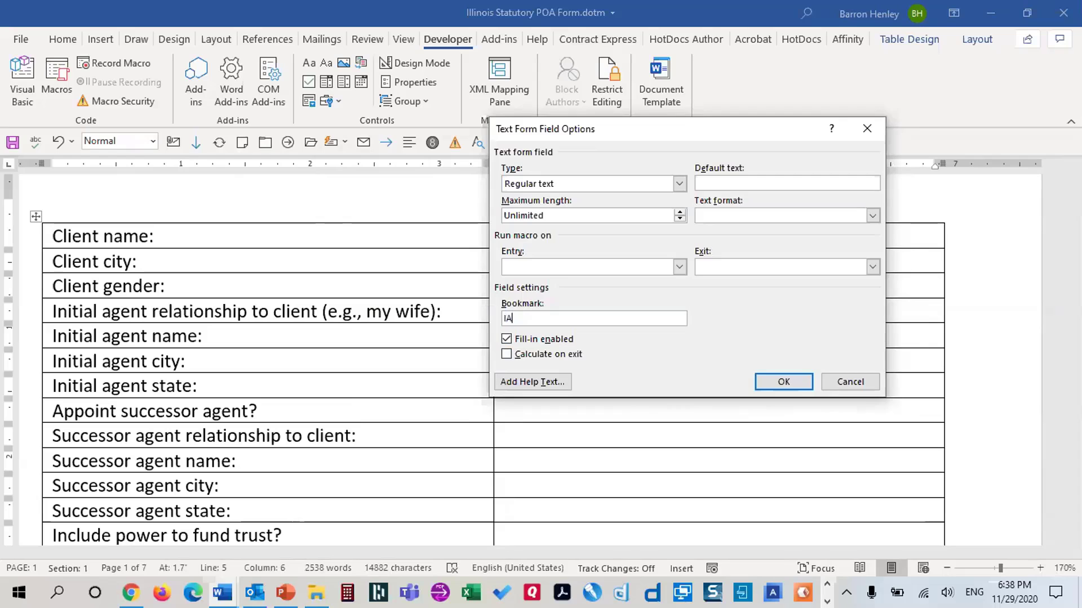
{"action": "type", "text": "Relationship"}
{"action": "left_click", "coordinate": [527, 351]}
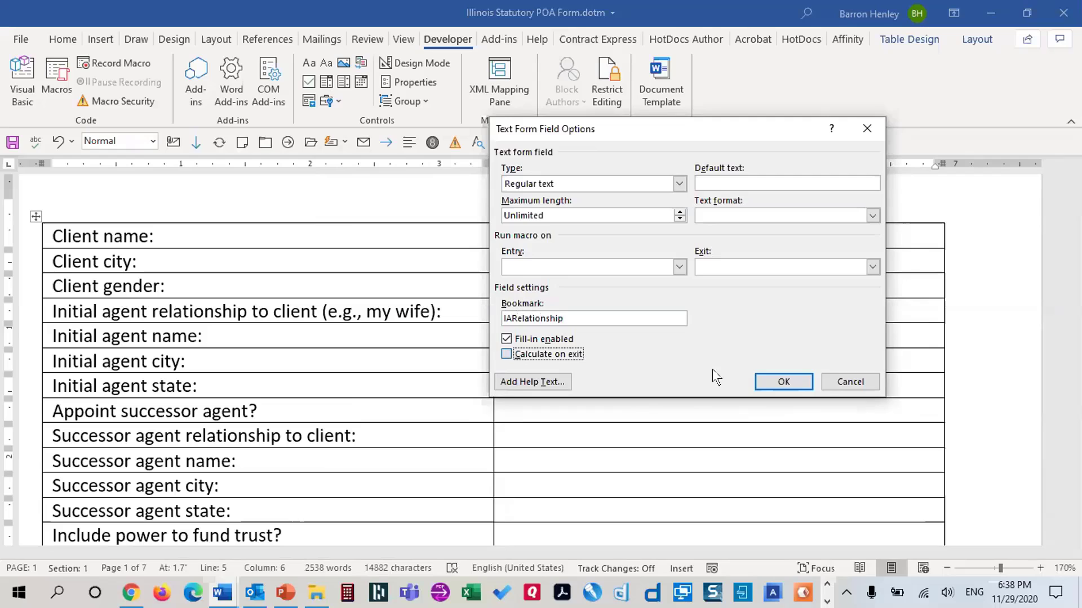
Add a text field bookmarked IAName, calculating on exit, to the initial agent name cell
{"action": "left_click", "coordinate": [783, 382]}
{"action": "left_click", "coordinate": [556, 325]}
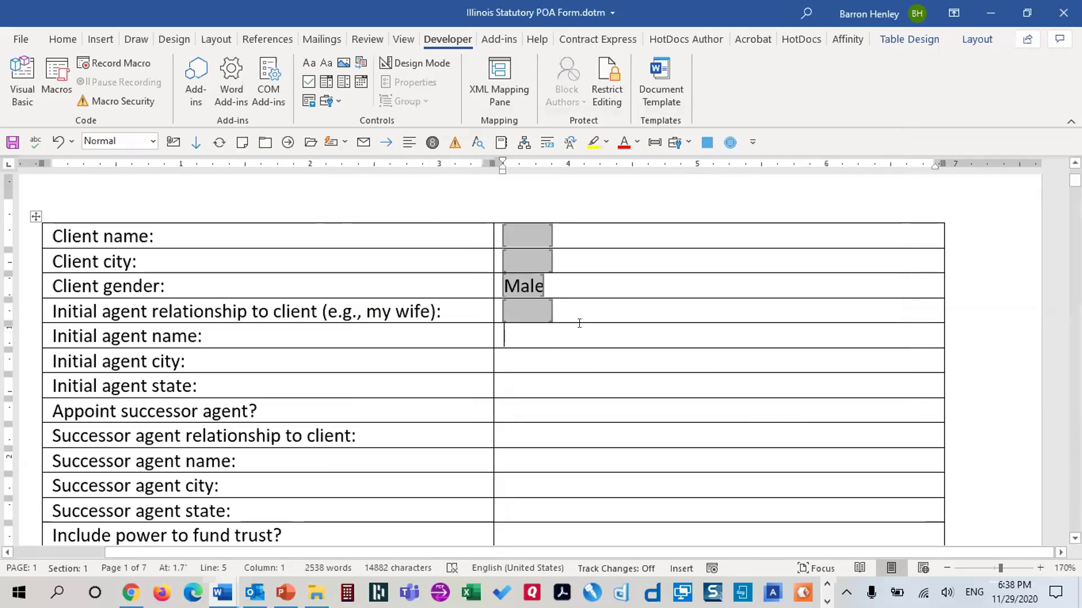
{"action": "left_click", "coordinate": [326, 101]}
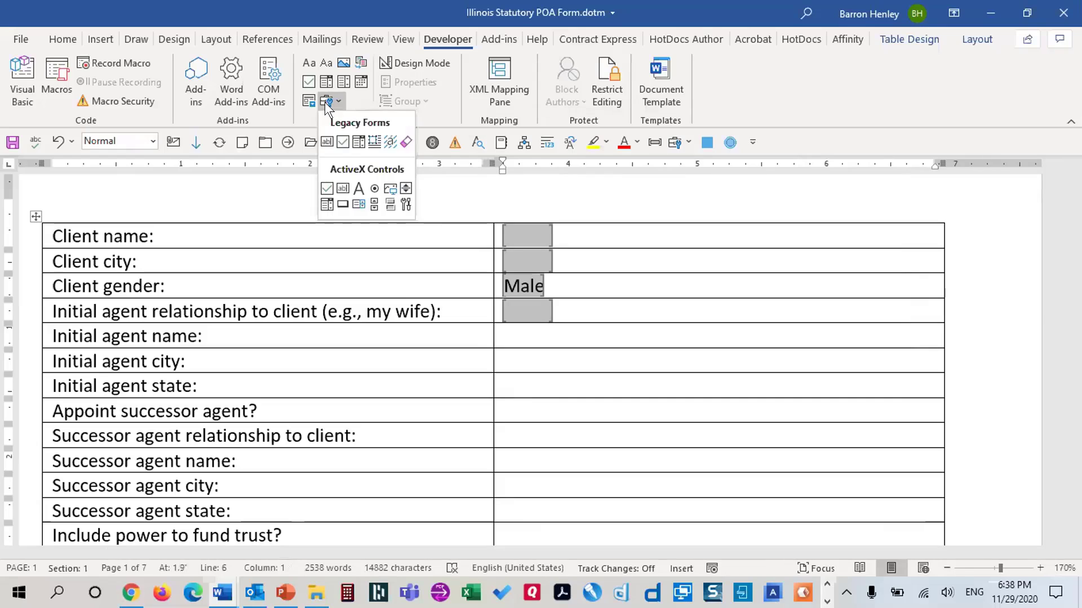
{"action": "left_click", "coordinate": [327, 141]}
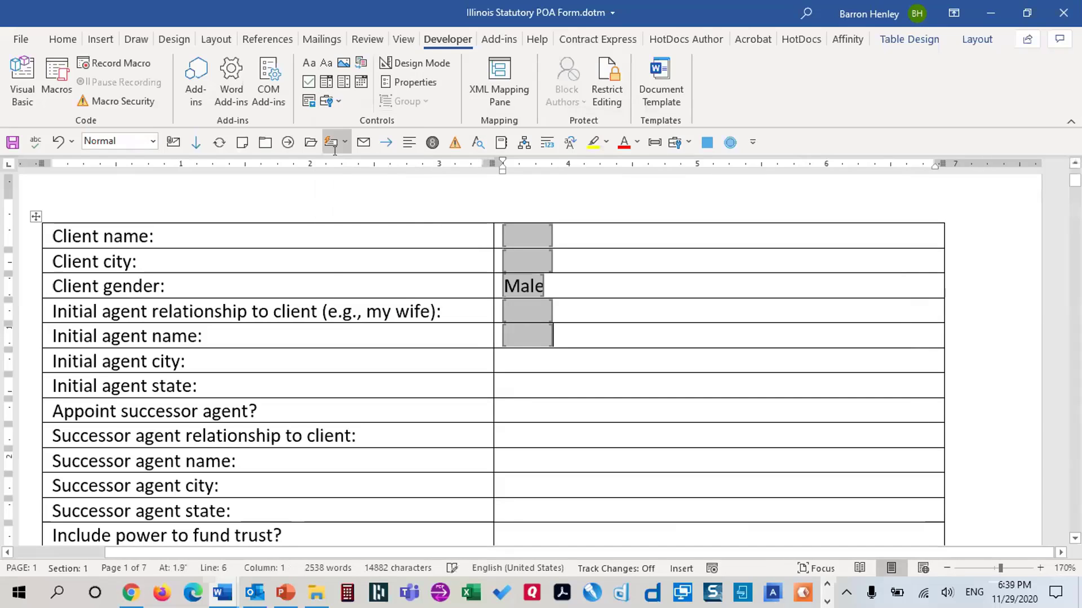
{"action": "double_click", "coordinate": [527, 336]}
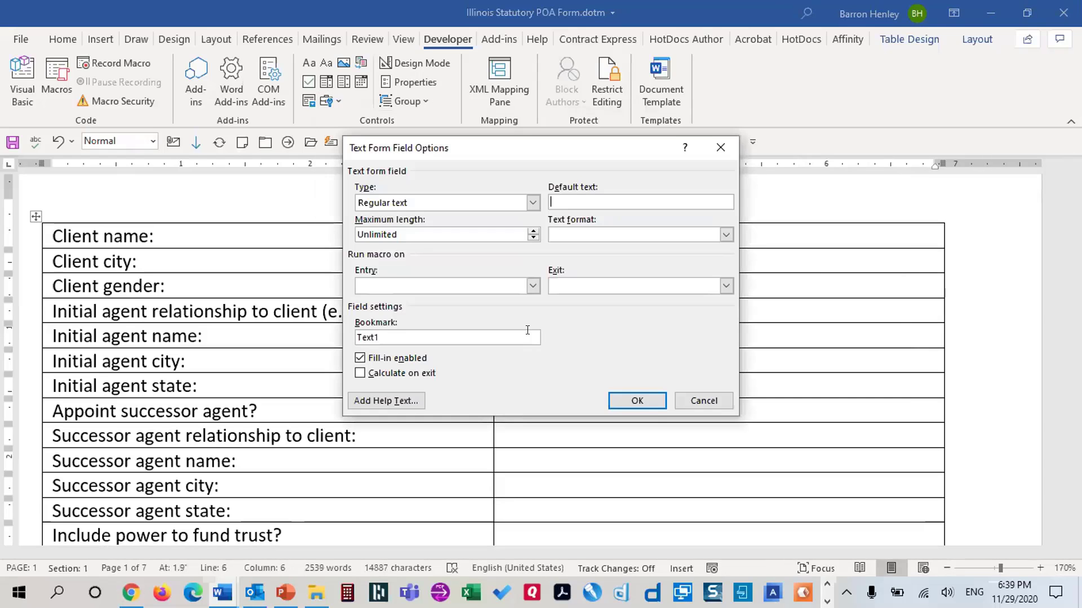
{"action": "left_click_drag", "start_coordinate": [381, 337], "coordinate": [331, 336]}
{"action": "type", "text": "IAName"}
{"action": "left_click", "coordinate": [371, 371]}
{"action": "left_click", "coordinate": [635, 400]}
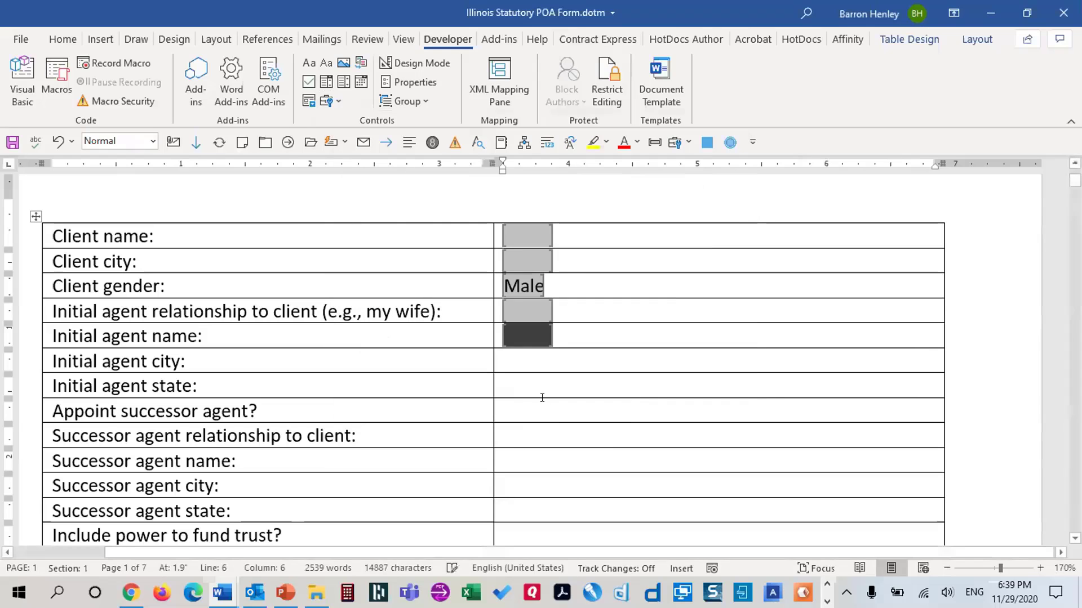
Recheck the agent name field's IAName bookmark and close its options unchanged
{"action": "left_click", "coordinate": [516, 361]}
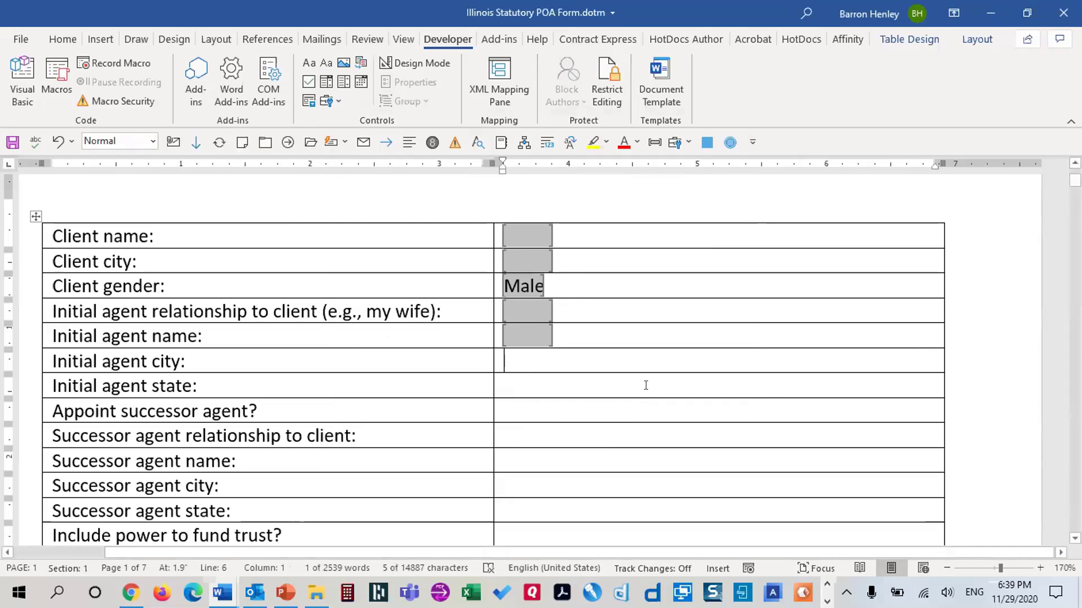
{"action": "double_click", "coordinate": [529, 330]}
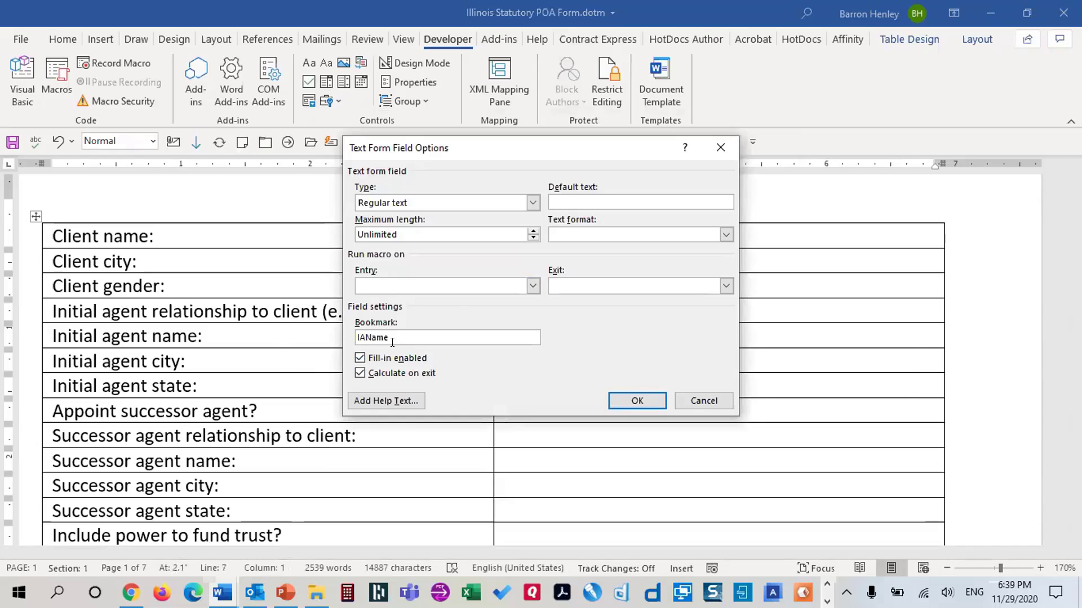
{"action": "double_click", "coordinate": [360, 337]}
{"action": "left_click", "coordinate": [697, 399]}
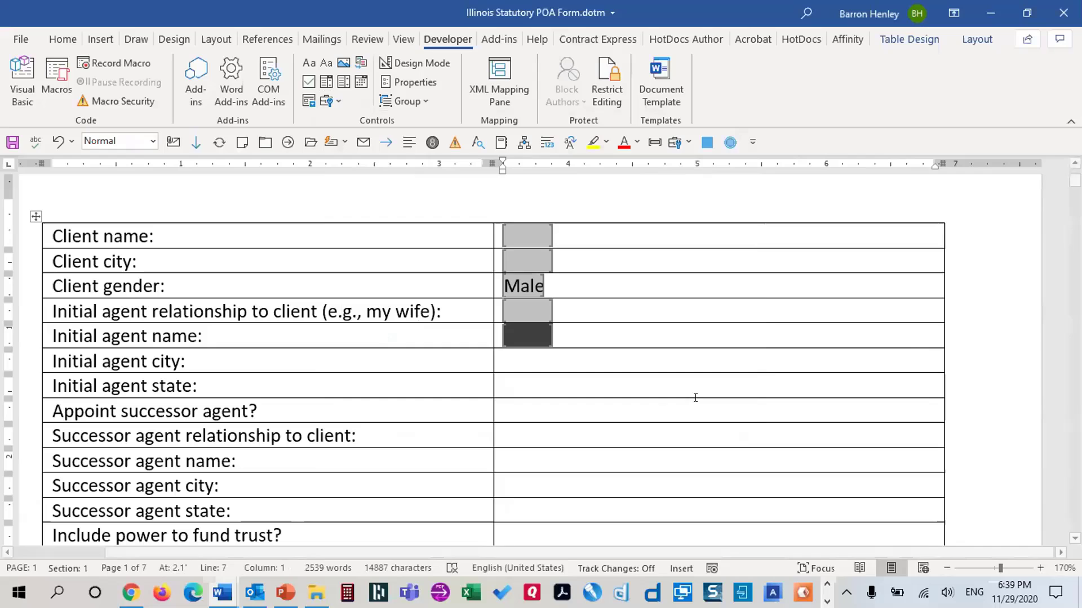
Add a text field bookmarked IACity, calculating on exit, to the initial agent city cell
{"action": "left_click", "coordinate": [513, 361]}
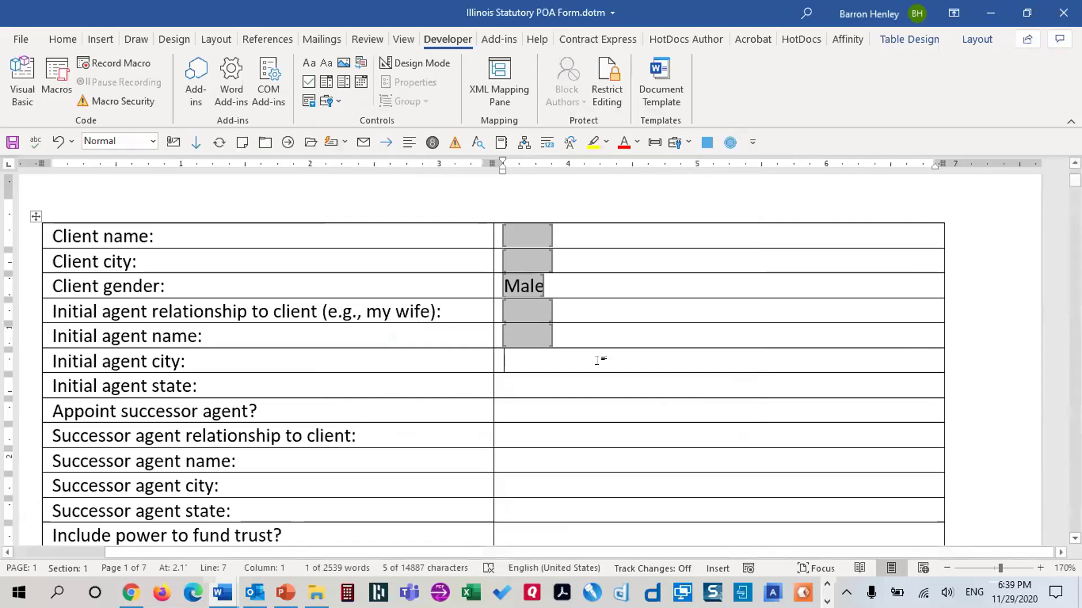
{"action": "left_click", "coordinate": [330, 100]}
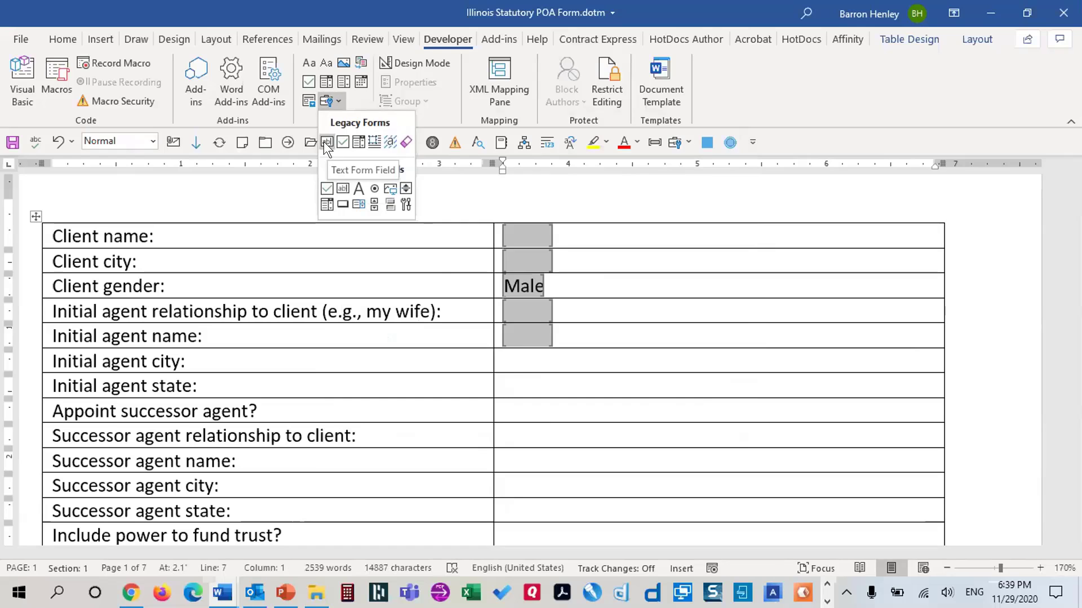
{"action": "left_click", "coordinate": [325, 142]}
{"action": "double_click", "coordinate": [515, 353]}
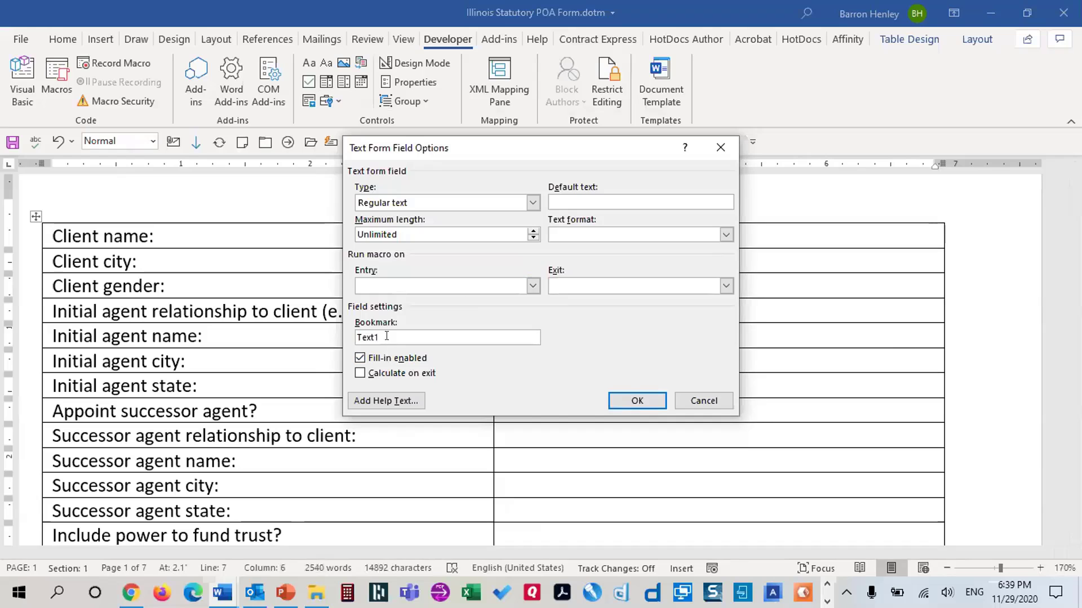
{"action": "left_click_drag", "start_coordinate": [394, 338], "coordinate": [345, 330]}
{"action": "key", "text": "BackSpace"}
{"action": "type", "text": "IACity"}
{"action": "key", "text": "Tab"}
{"action": "key", "text": "Tab"}
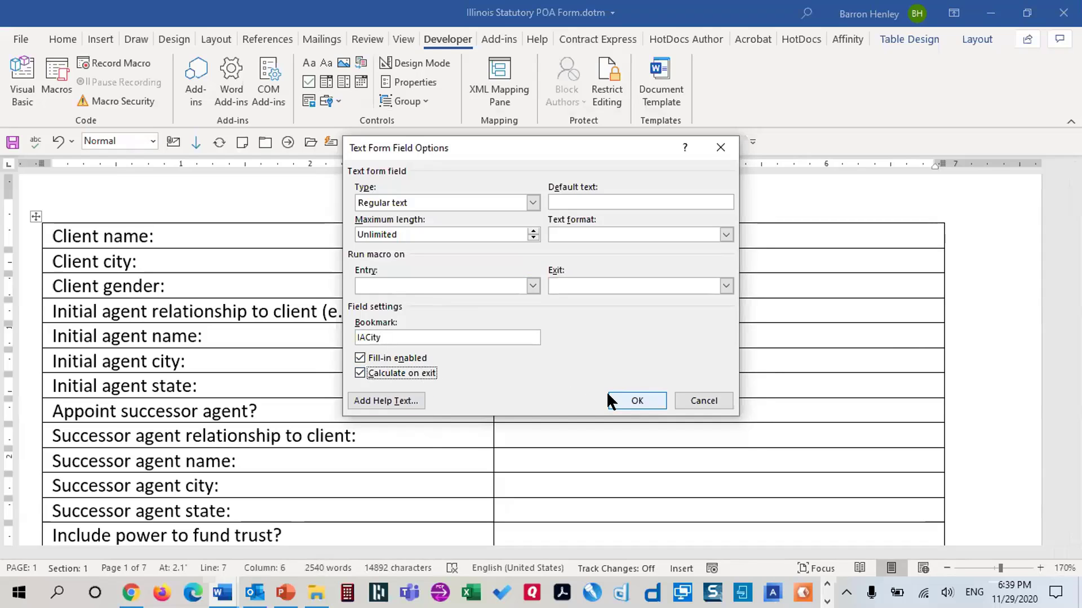
{"action": "left_click", "coordinate": [624, 398]}
{"action": "key", "text": "Down"}
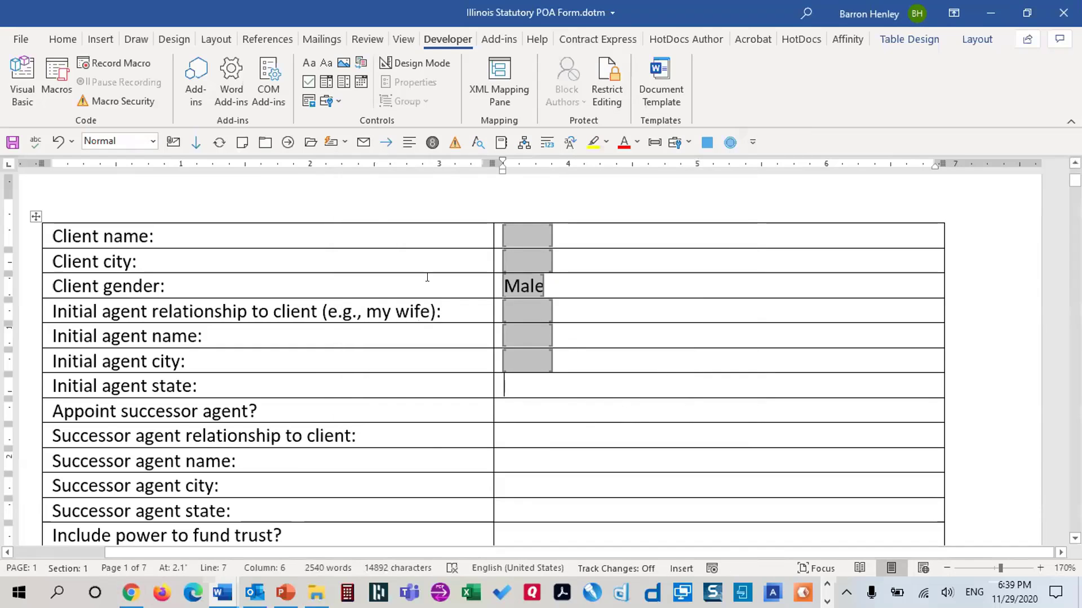
Insert a text field bookmarked IAState with calculate on exit in the agent state cell
{"action": "left_click", "coordinate": [330, 97]}
{"action": "left_click", "coordinate": [324, 142]}
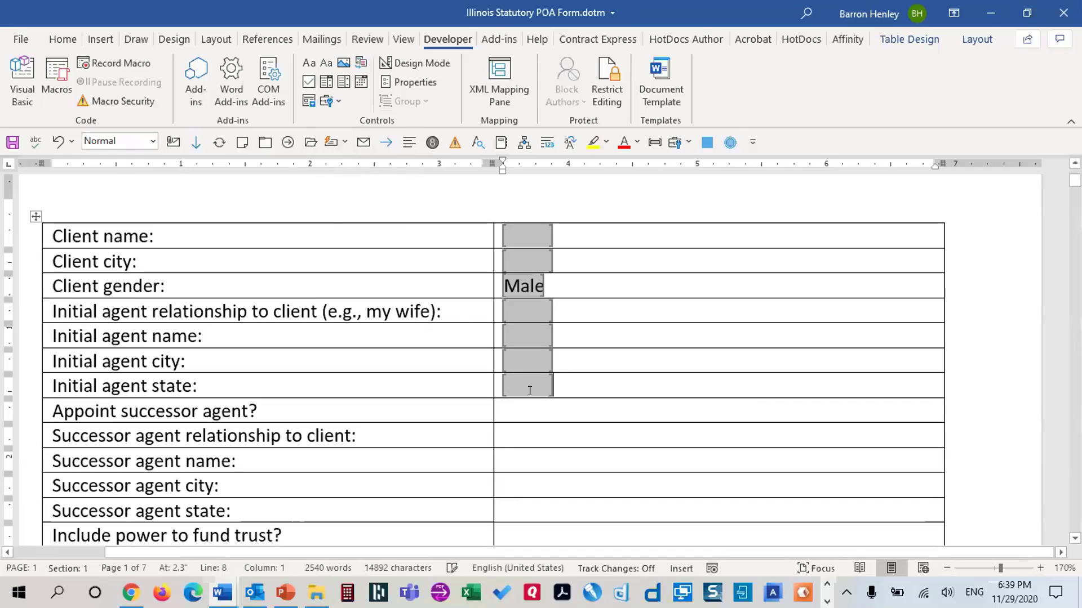
{"action": "double_click", "coordinate": [542, 386]}
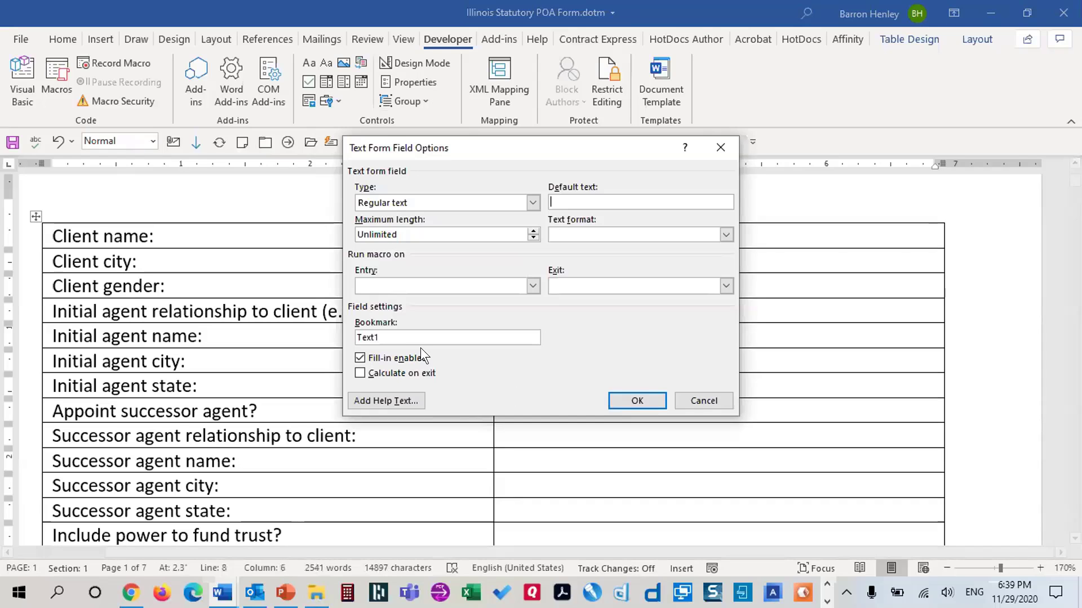
{"action": "type", "text": "IAState"}
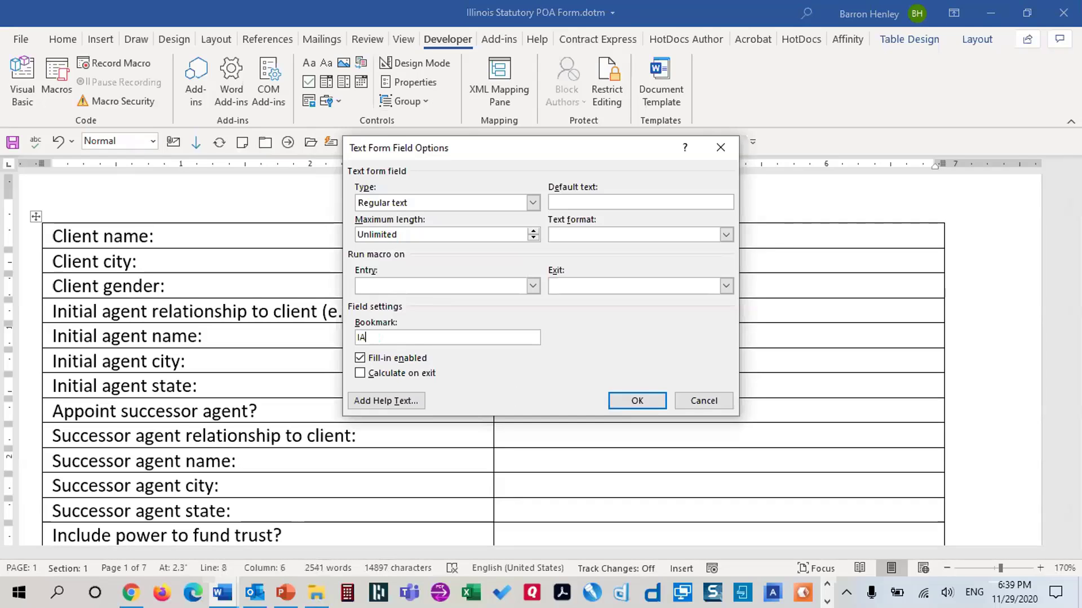
{"action": "left_click", "coordinate": [360, 374]}
{"action": "left_click", "coordinate": [632, 401]}
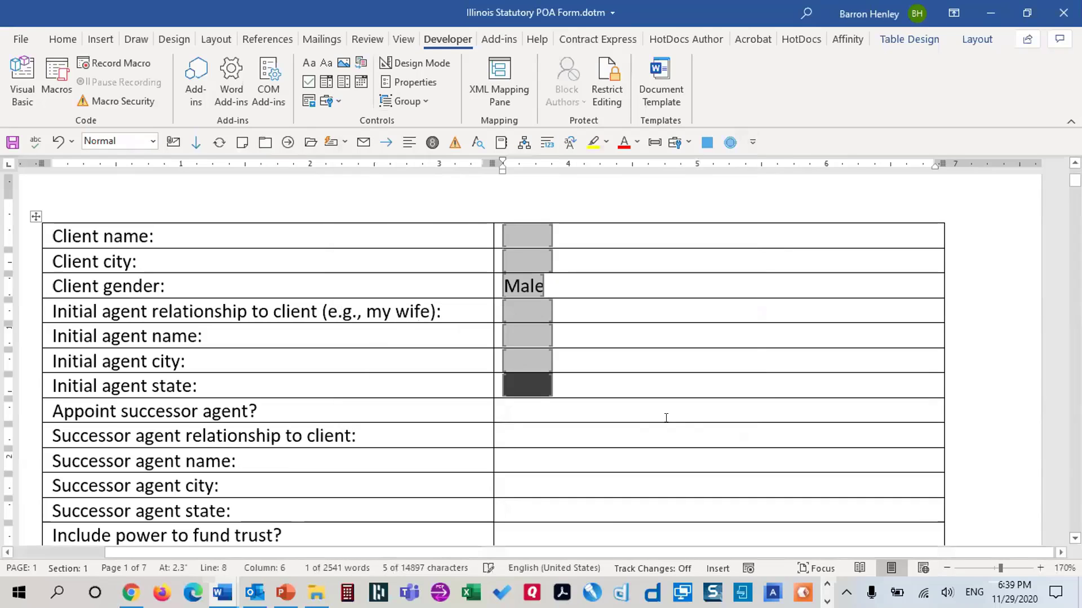
Review the IAState field options without changes, then go to the Appoint successor agent cell
{"action": "double_click", "coordinate": [523, 383]}
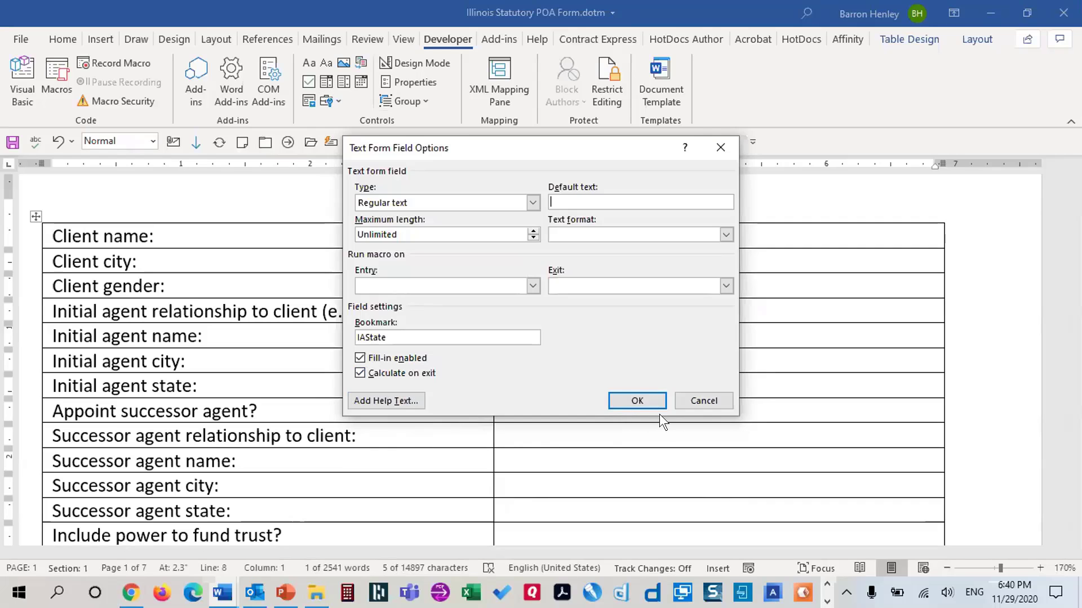
{"action": "left_click", "coordinate": [698, 399]}
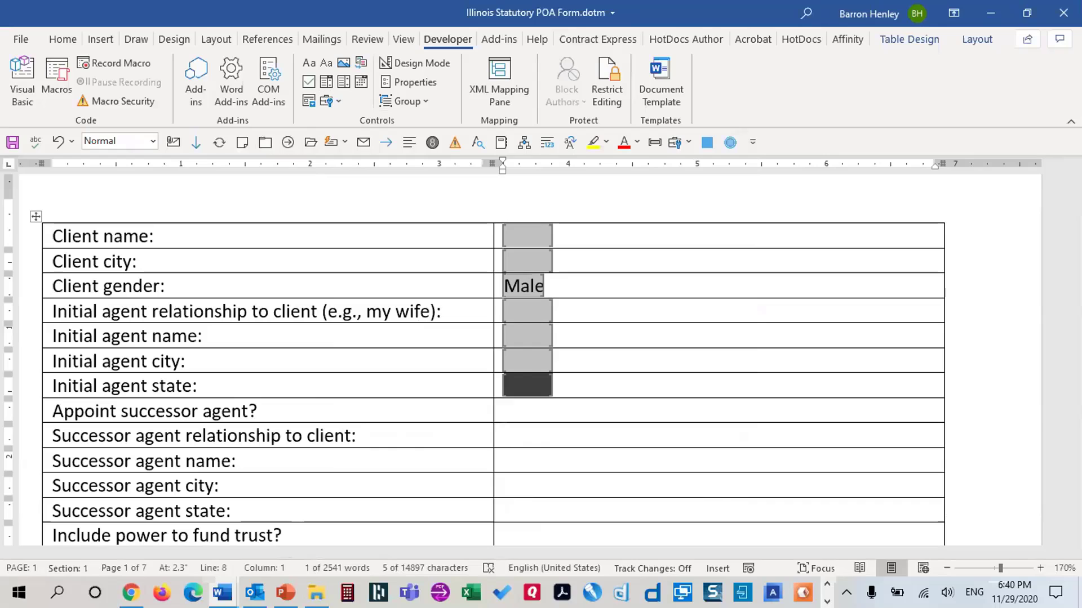
{"action": "key", "text": "alt+Tab"}
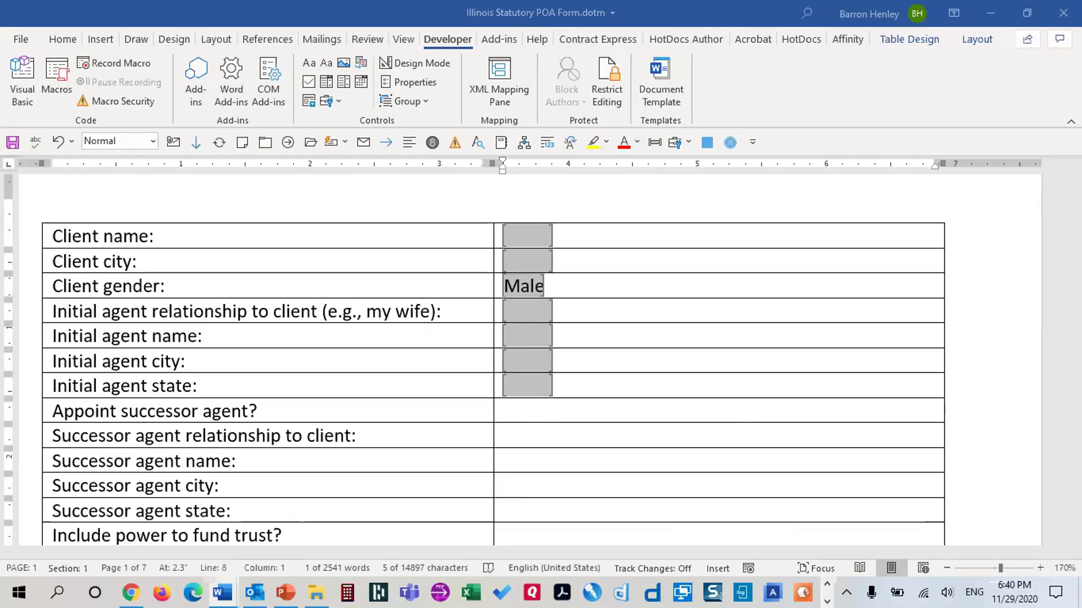
{"action": "key", "text": "alt+Tab"}
{"action": "left_click", "coordinate": [520, 404]}
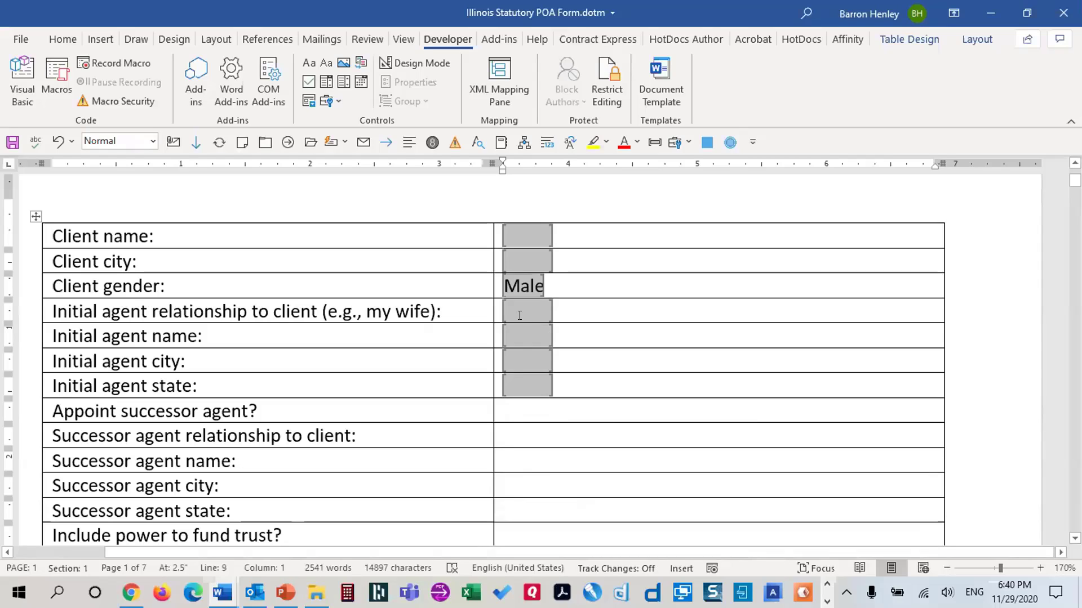
Insert a drop-down bookmarked AppointSuccessor with choices Yes and No, calculating on exit
{"action": "left_click", "coordinate": [333, 99]}
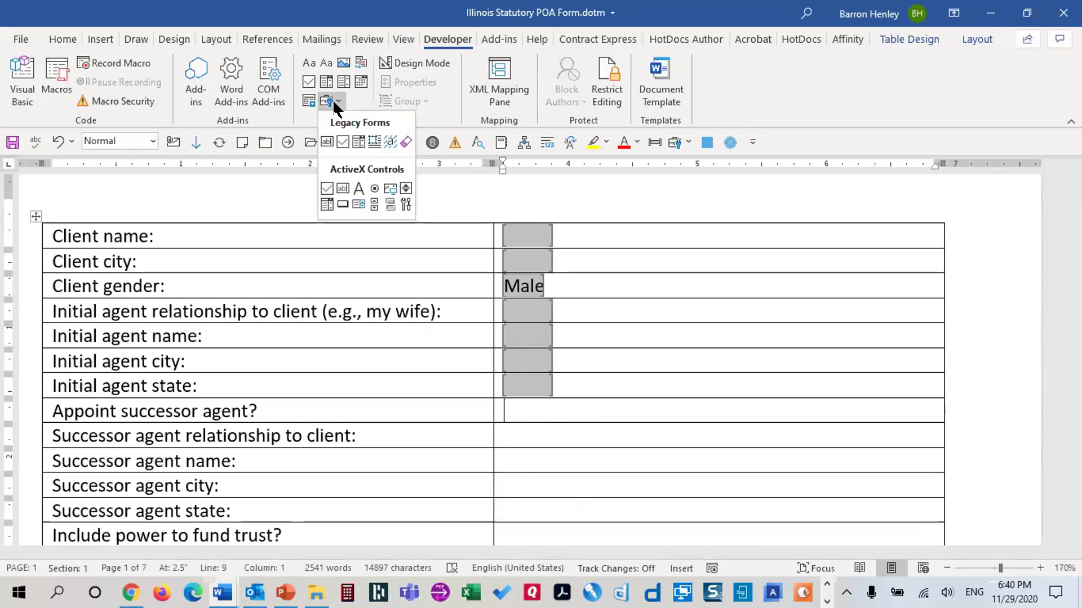
{"action": "left_click", "coordinate": [357, 141]}
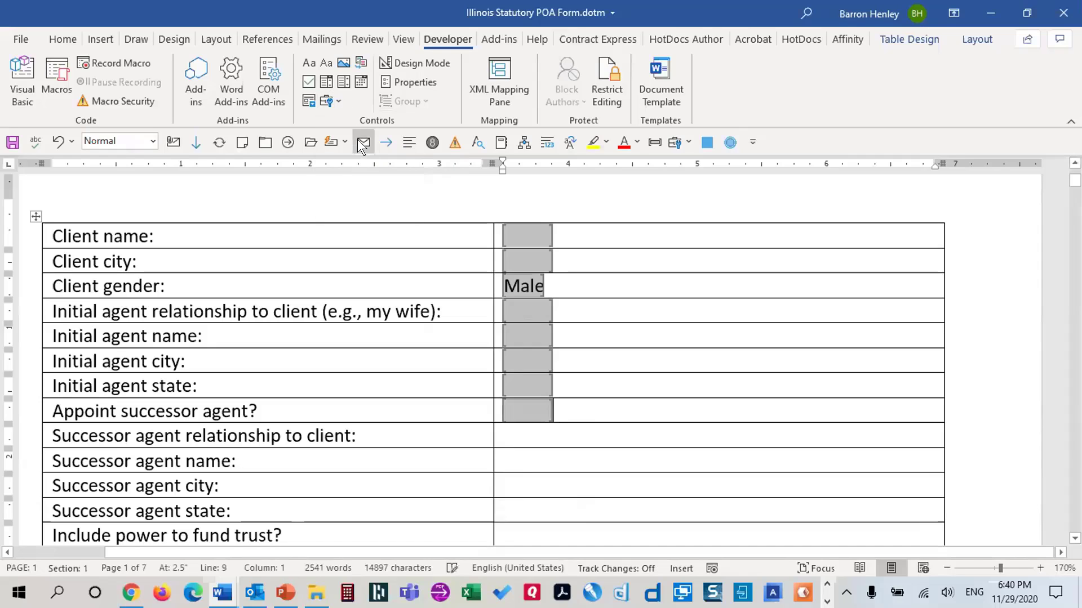
{"action": "double_click", "coordinate": [526, 408]}
{"action": "left_click_drag", "start_coordinate": [461, 326], "coordinate": [380, 325]}
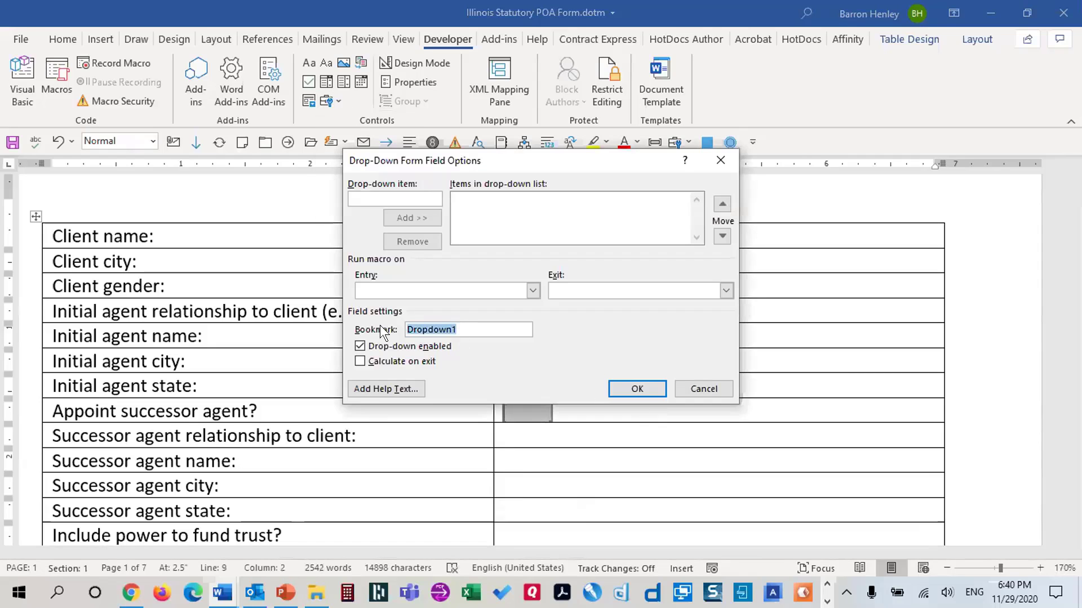
{"action": "type", "text": "A"}
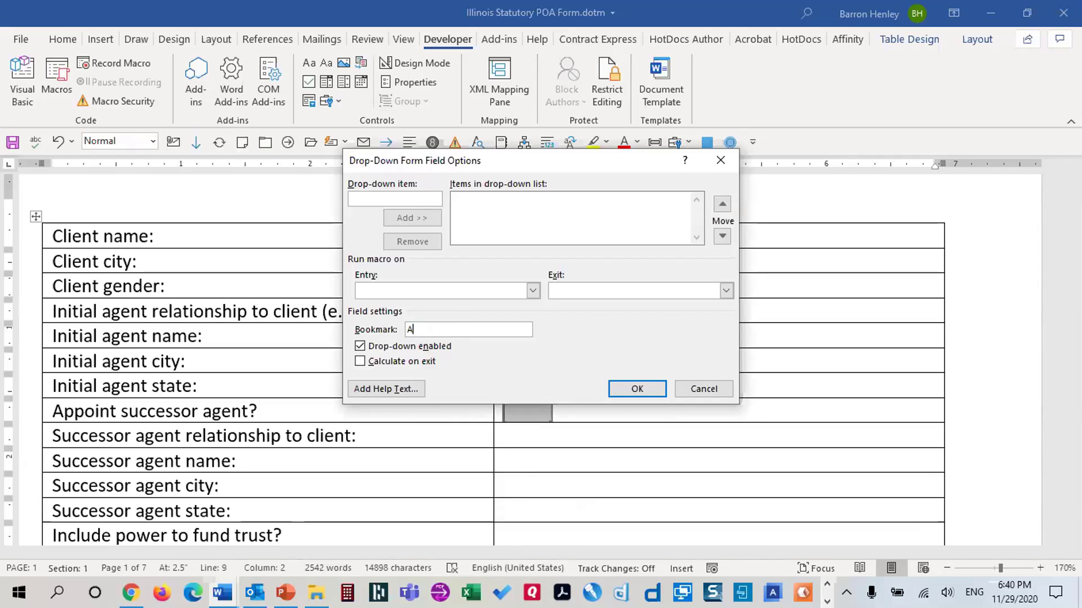
{"action": "type", "text": "ppointSuccessor"}
{"action": "left_click", "coordinate": [368, 361]}
{"action": "left_click", "coordinate": [413, 198]}
{"action": "type", "text": "Yes"}
{"action": "key", "text": "Return"}
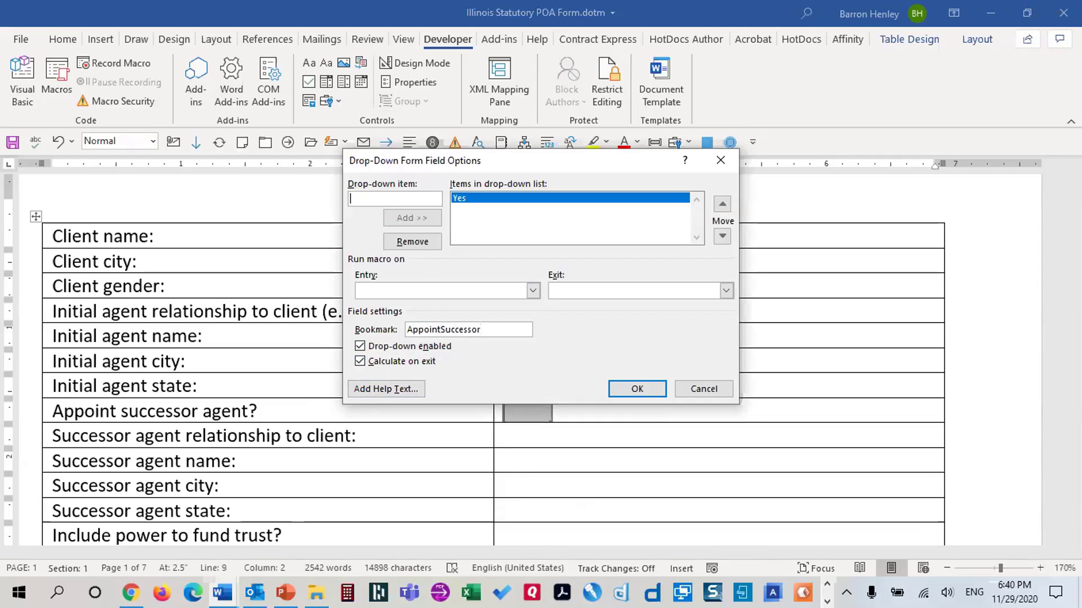
{"action": "type", "text": "No"}
{"action": "key", "text": "Return"}
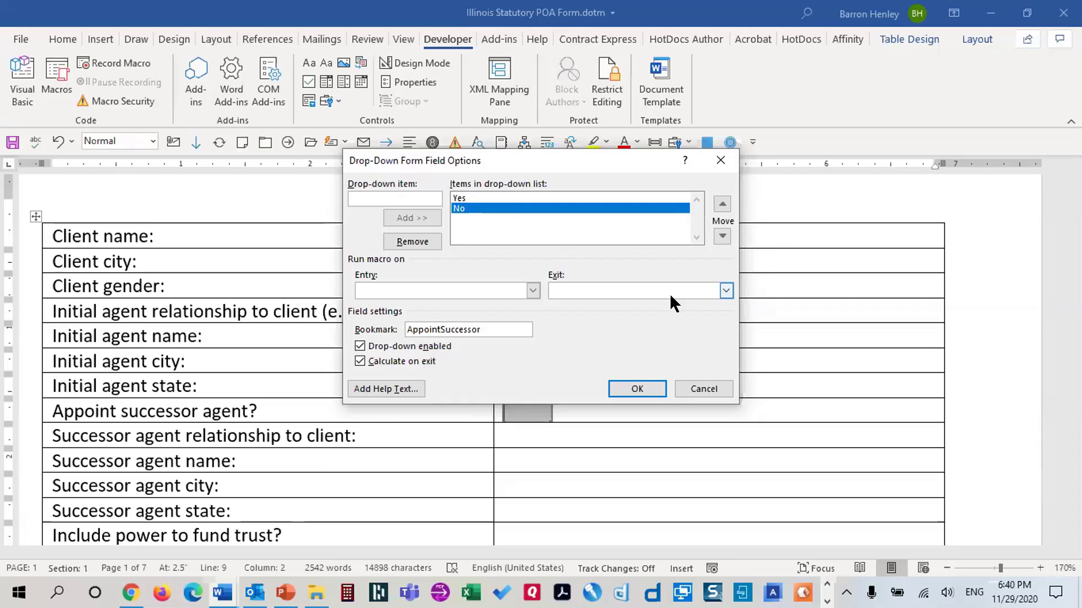
{"action": "left_click", "coordinate": [634, 389]}
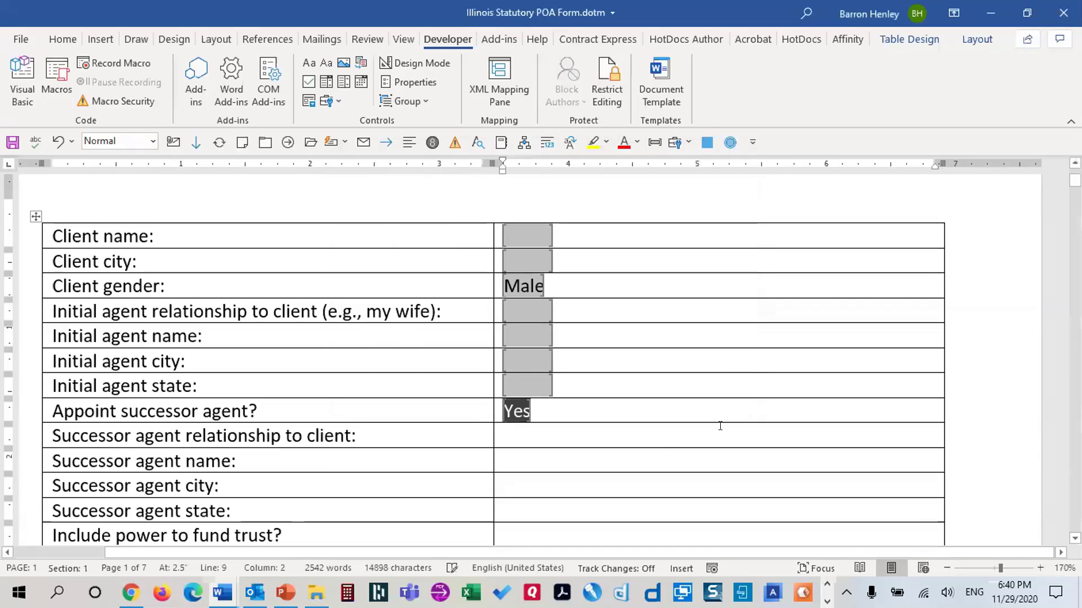
{"action": "left_click", "coordinate": [526, 436]}
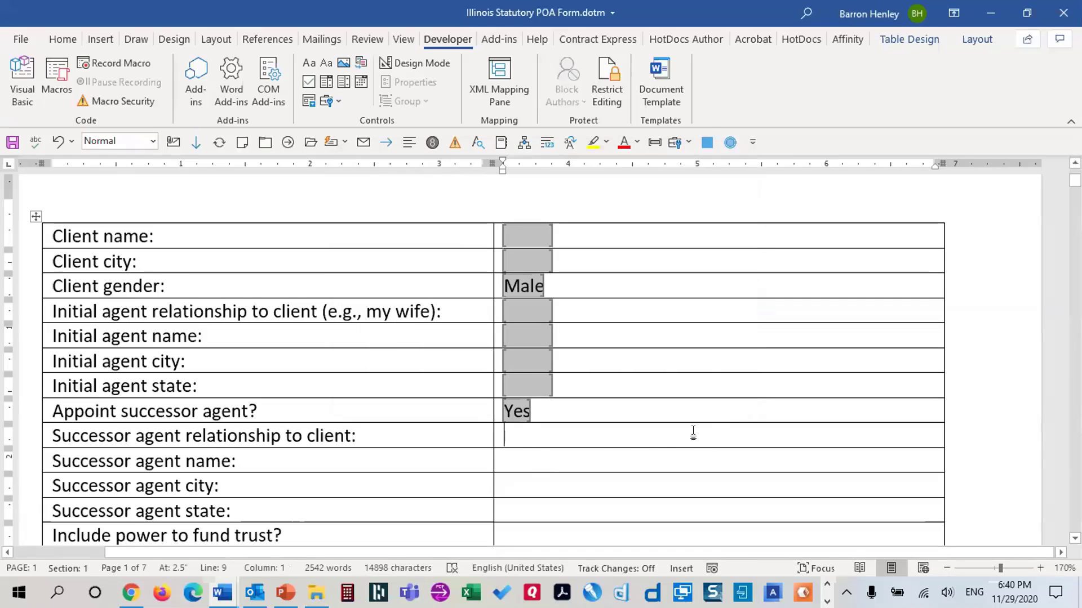
{"action": "scroll", "coordinate": [693, 434], "scroll_direction": "down", "scroll_amount": 1}
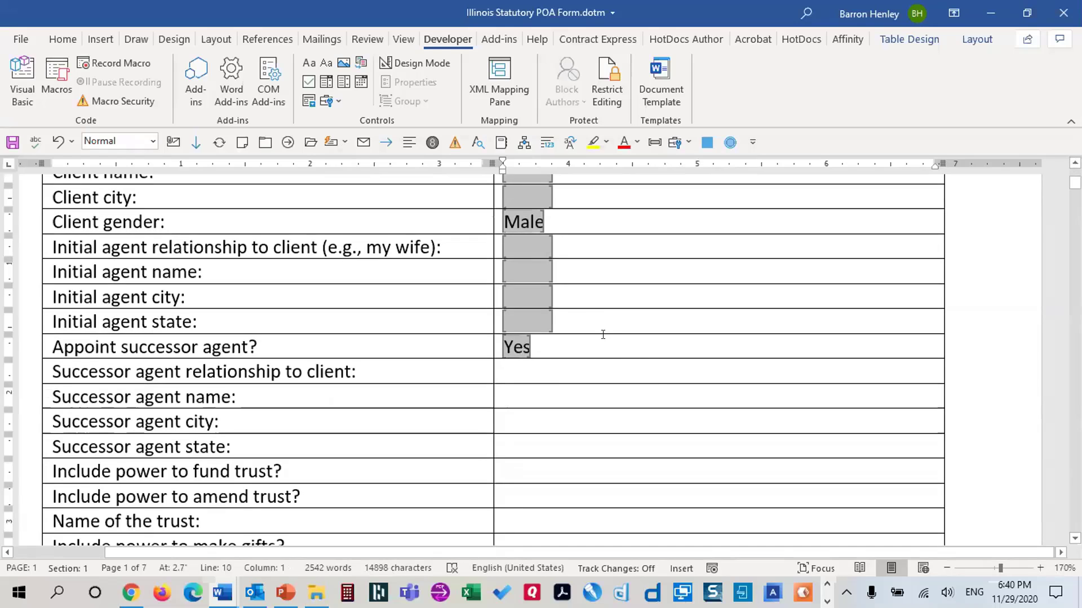
{"action": "left_click_drag", "start_coordinate": [575, 314], "coordinate": [503, 264]}
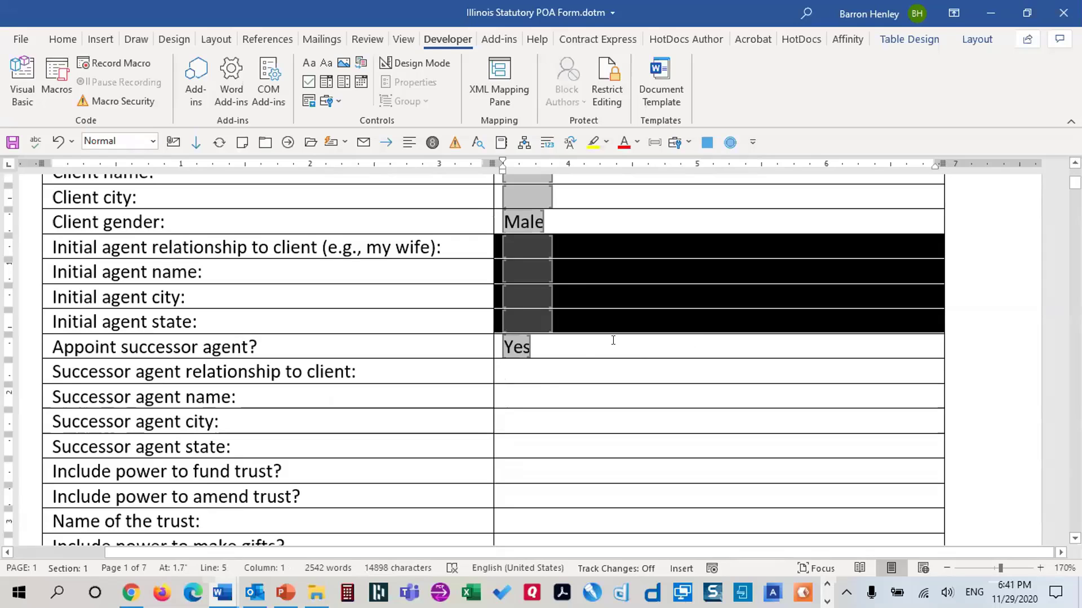
{"action": "left_click_drag", "start_coordinate": [513, 365], "coordinate": [687, 452]}
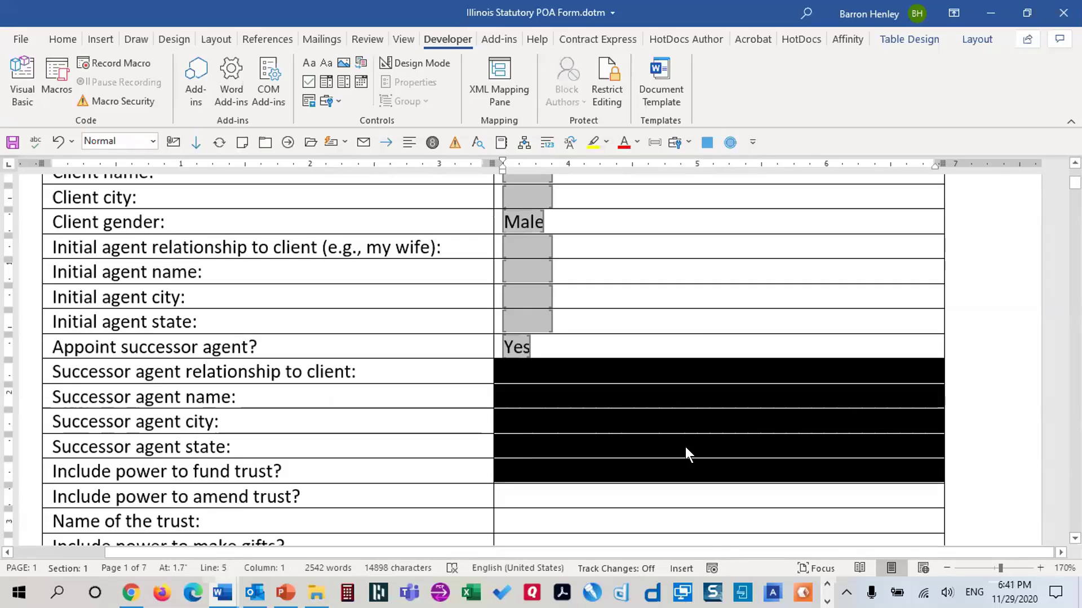
{"action": "left_click", "coordinate": [526, 375]}
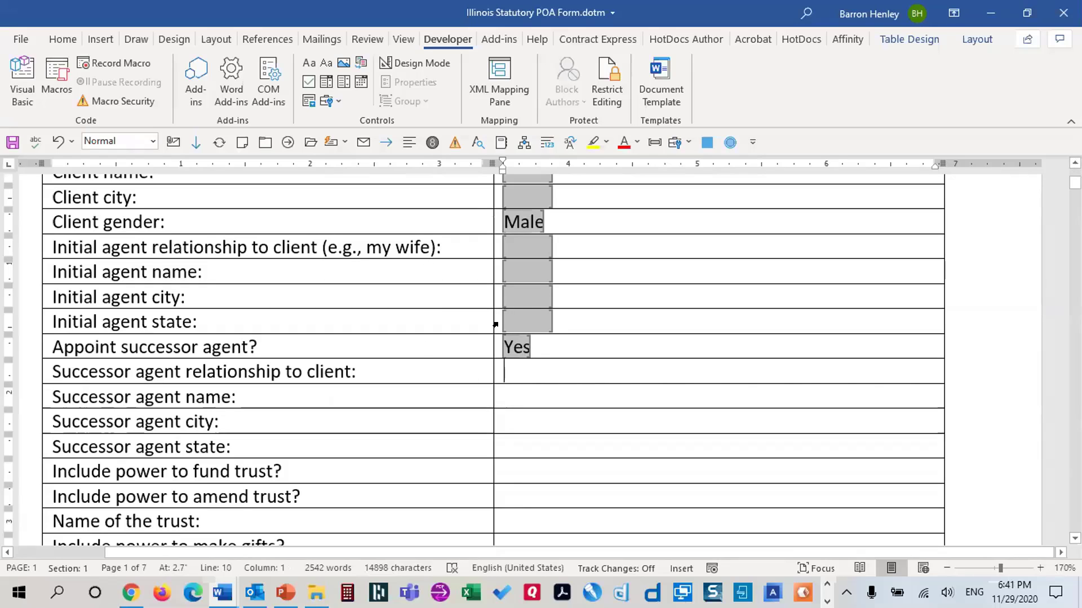
Add a text field bookmarked SARelationship to the successor agent relationship cell
{"action": "left_click", "coordinate": [333, 103]}
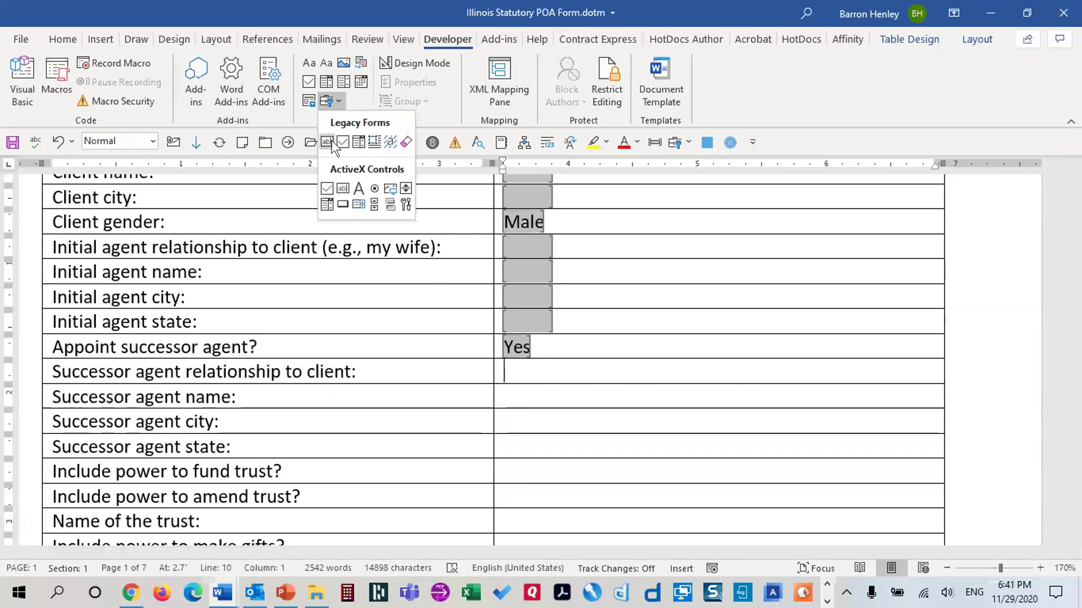
{"action": "left_click", "coordinate": [325, 140]}
{"action": "double_click", "coordinate": [541, 371]}
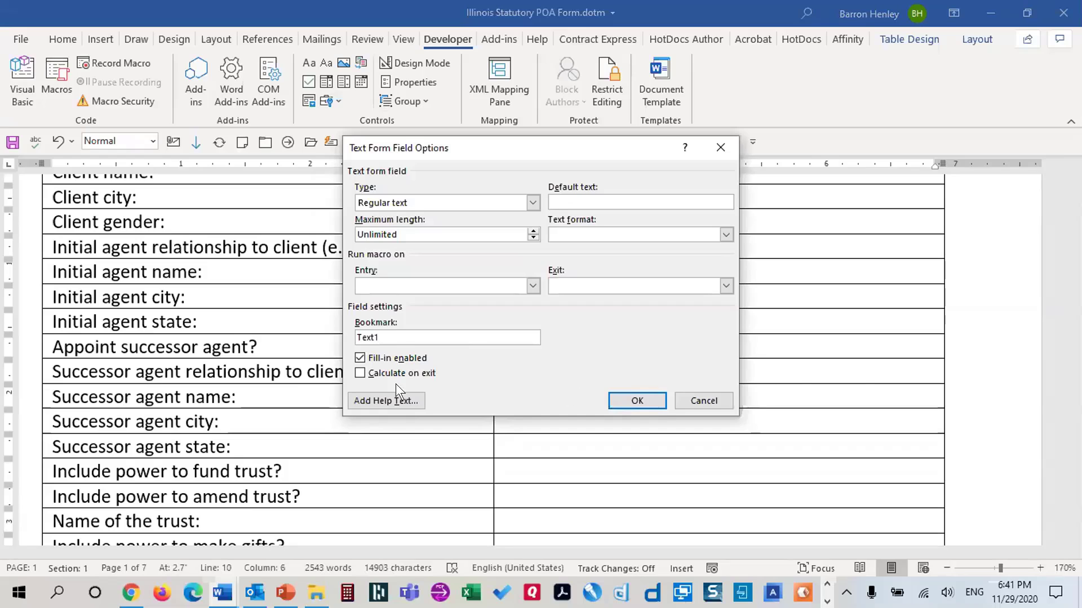
{"action": "left_click_drag", "start_coordinate": [379, 337], "coordinate": [333, 326]}
{"action": "type", "text": "SARelationship"}
{"action": "left_click", "coordinate": [623, 397]}
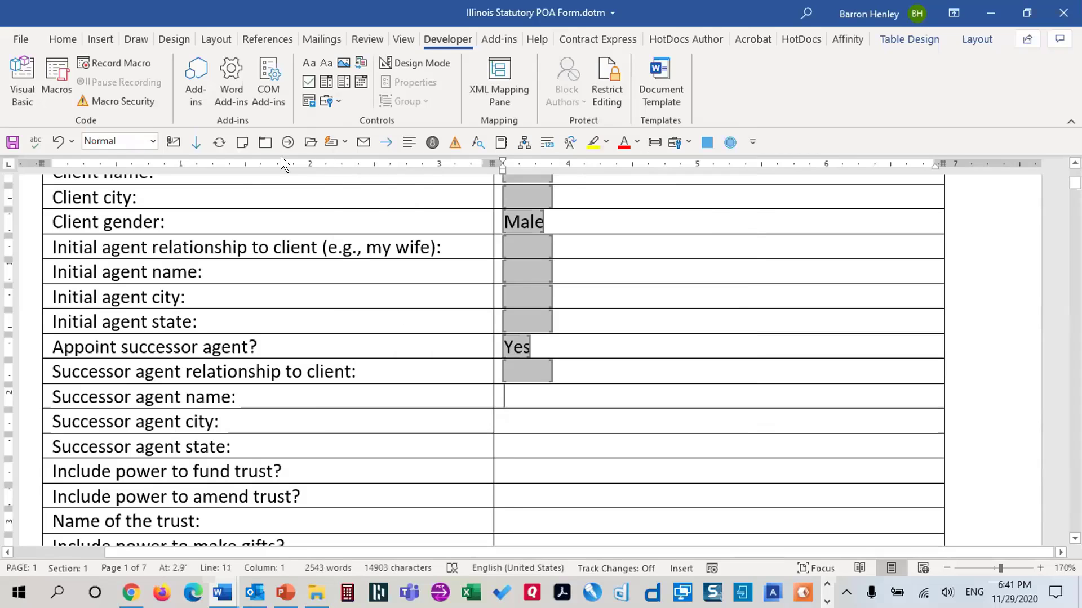
Add a text field bookmarked SAName, calculating on exit, to the successor agent name cell
{"action": "left_click", "coordinate": [327, 101]}
{"action": "left_click", "coordinate": [327, 142]}
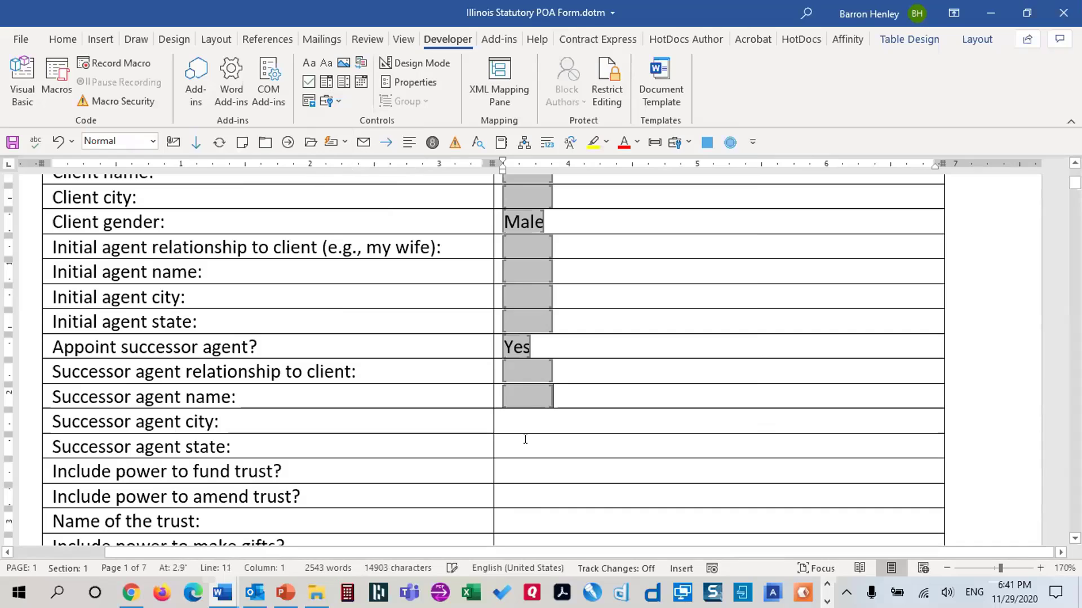
{"action": "double_click", "coordinate": [524, 397]}
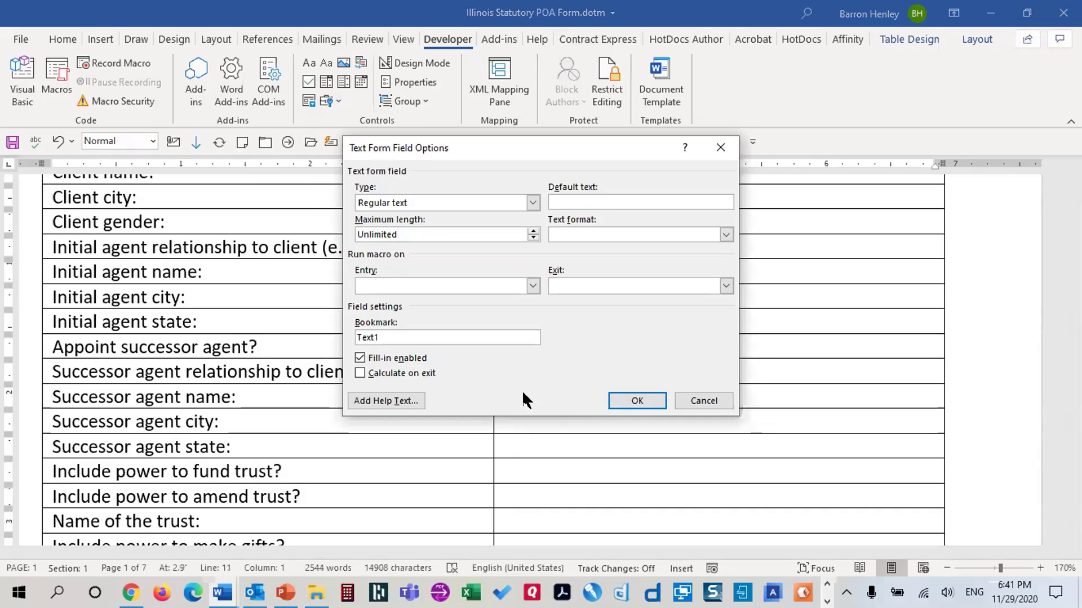
{"action": "double_click", "coordinate": [366, 337]}
{"action": "type", "text": "SAName"}
{"action": "left_click", "coordinate": [366, 372]}
{"action": "left_click", "coordinate": [627, 400]}
Add a text field bookmarked SACity, calculating on exit, to the successor agent city cell
{"action": "left_click", "coordinate": [526, 414]}
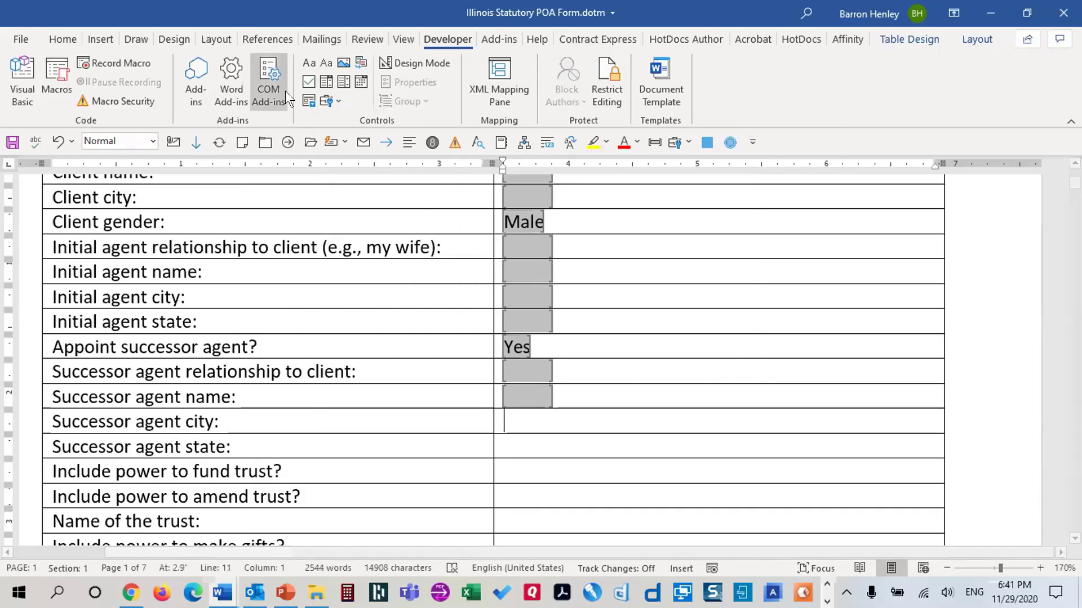
{"action": "left_click", "coordinate": [330, 99]}
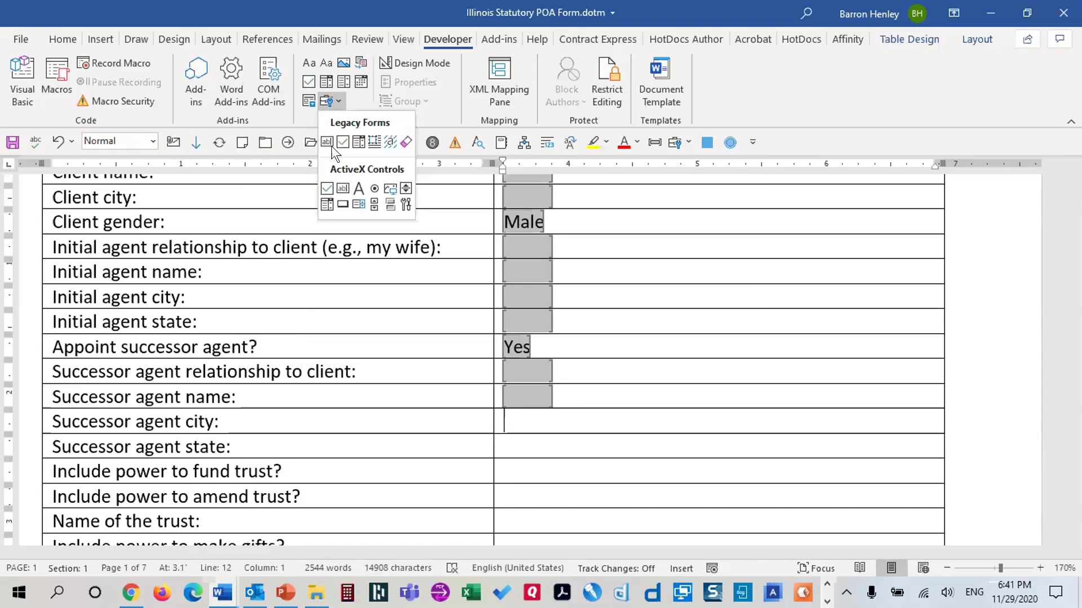
{"action": "left_click", "coordinate": [326, 141]}
{"action": "double_click", "coordinate": [525, 417]}
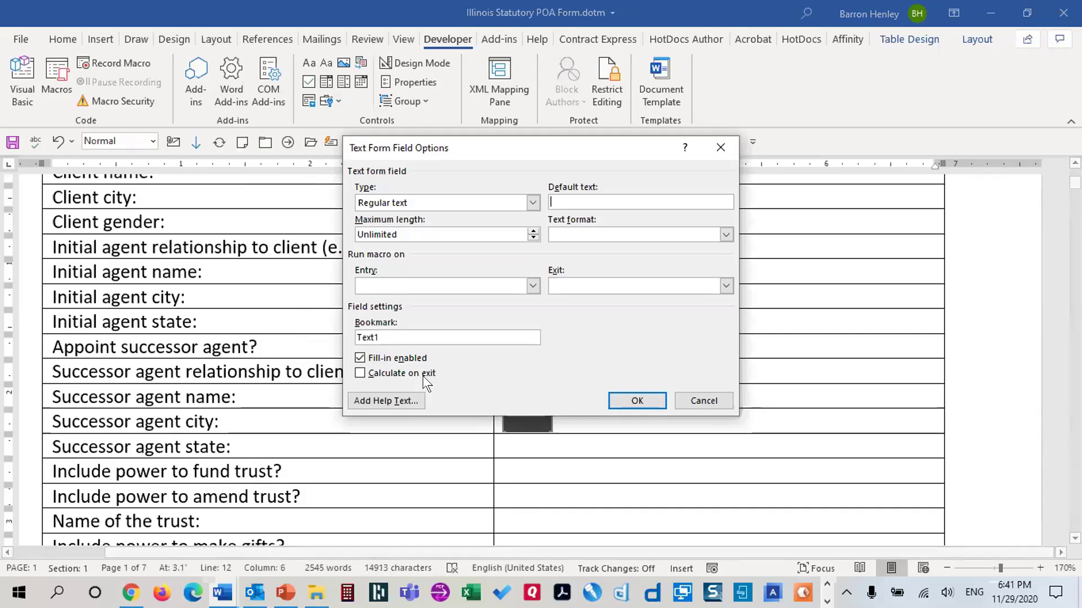
{"action": "double_click", "coordinate": [385, 332]}
{"action": "type", "text": "SACity"}
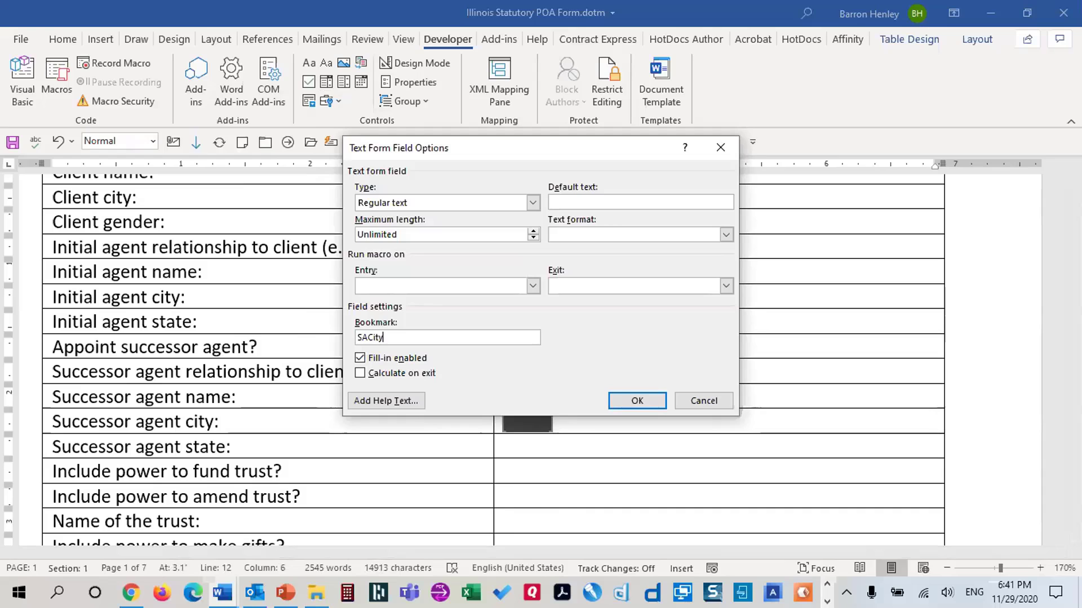
{"action": "left_click", "coordinate": [383, 374]}
{"action": "left_click", "coordinate": [637, 402]}
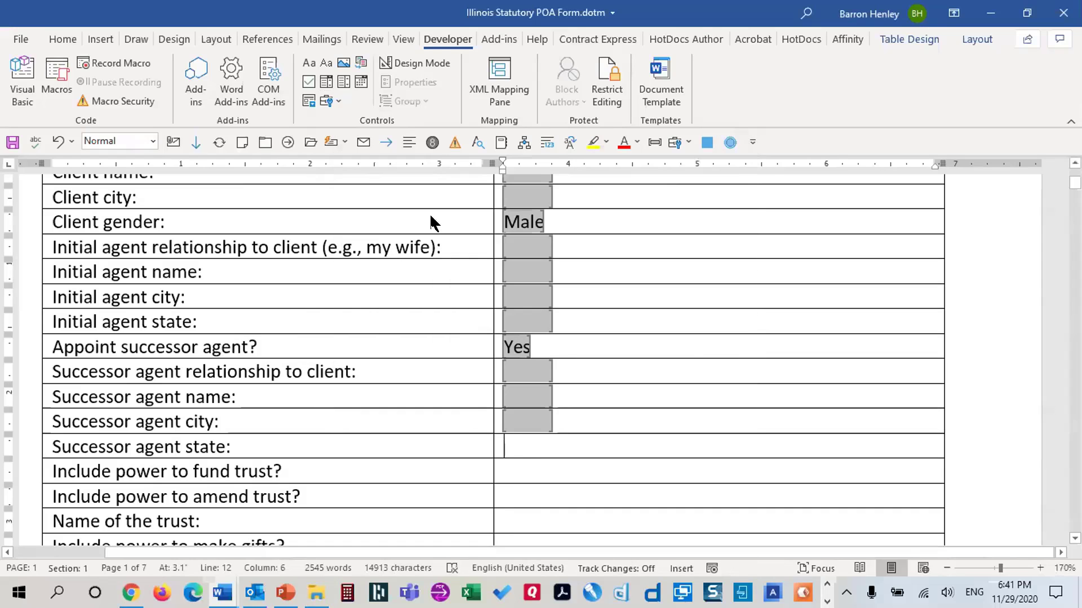
{"action": "key", "text": "Down"}
{"action": "left_click", "coordinate": [329, 102]}
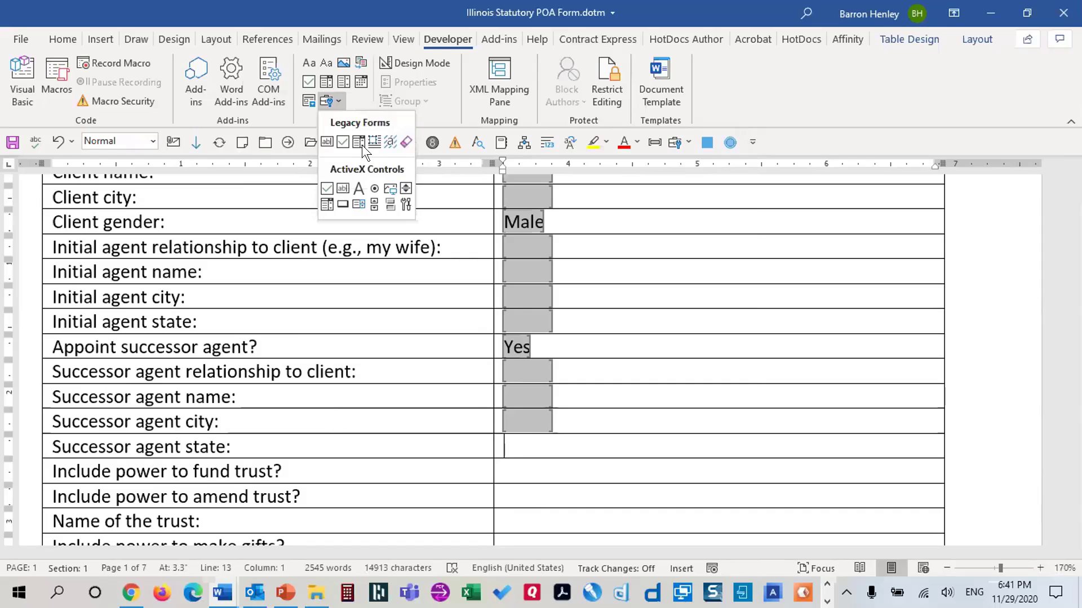
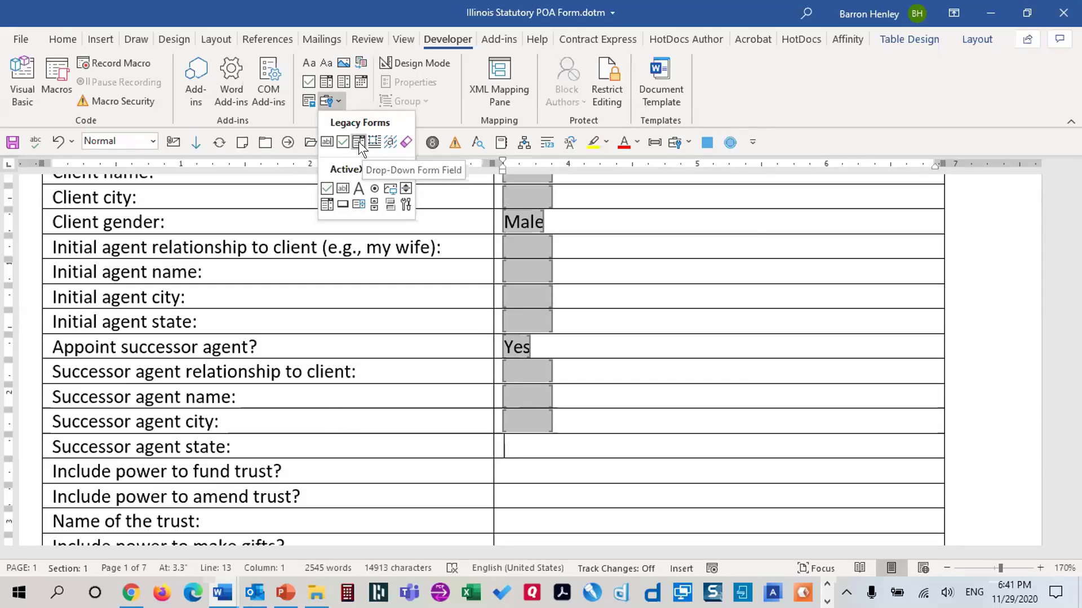
Add a text field bookmarked SAState, calculating on exit, to the successor agent state cell
{"action": "left_click", "coordinate": [327, 142]}
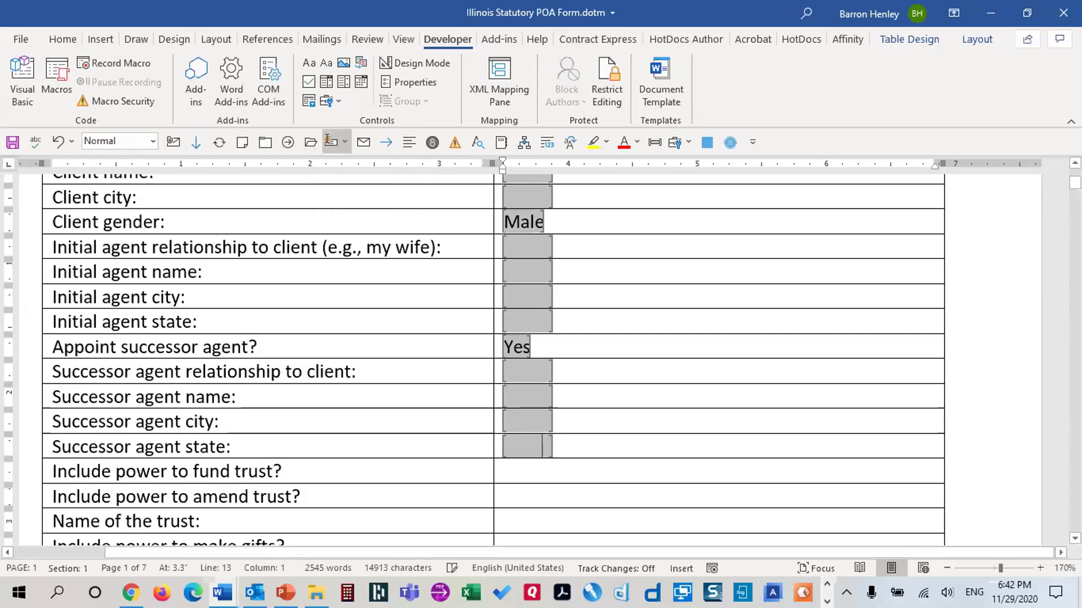
{"action": "left_click", "coordinate": [524, 445]}
{"action": "double_click", "coordinate": [524, 445]}
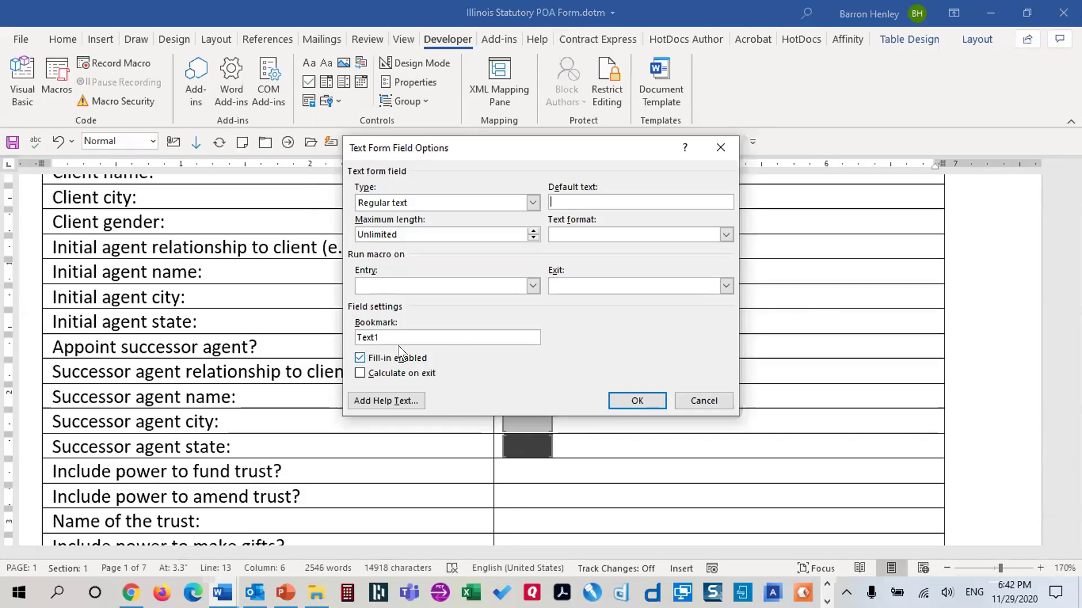
{"action": "left_click_drag", "start_coordinate": [394, 338], "coordinate": [323, 336]}
{"action": "type", "text": "SAState"}
{"action": "left_click", "coordinate": [413, 373]}
{"action": "left_click", "coordinate": [637, 400]}
{"action": "scroll", "coordinate": [626, 403], "scroll_direction": "down", "scroll_amount": 3}
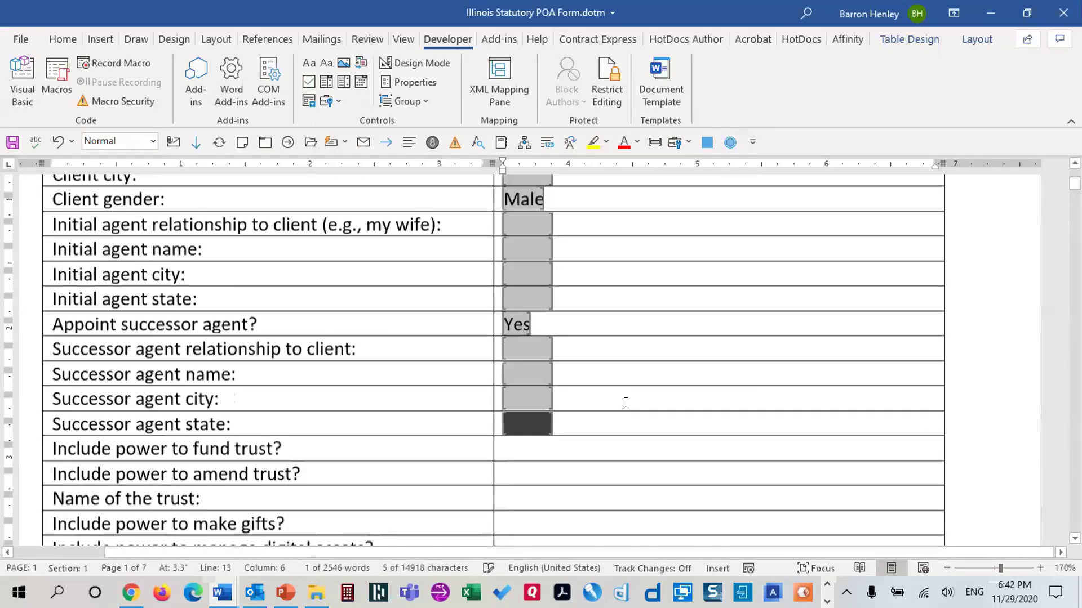
Add a Yes/No drop-down bookmarked PowerFundTrust, calculating on exit, to the fund trust cell
{"action": "left_click", "coordinate": [515, 338]}
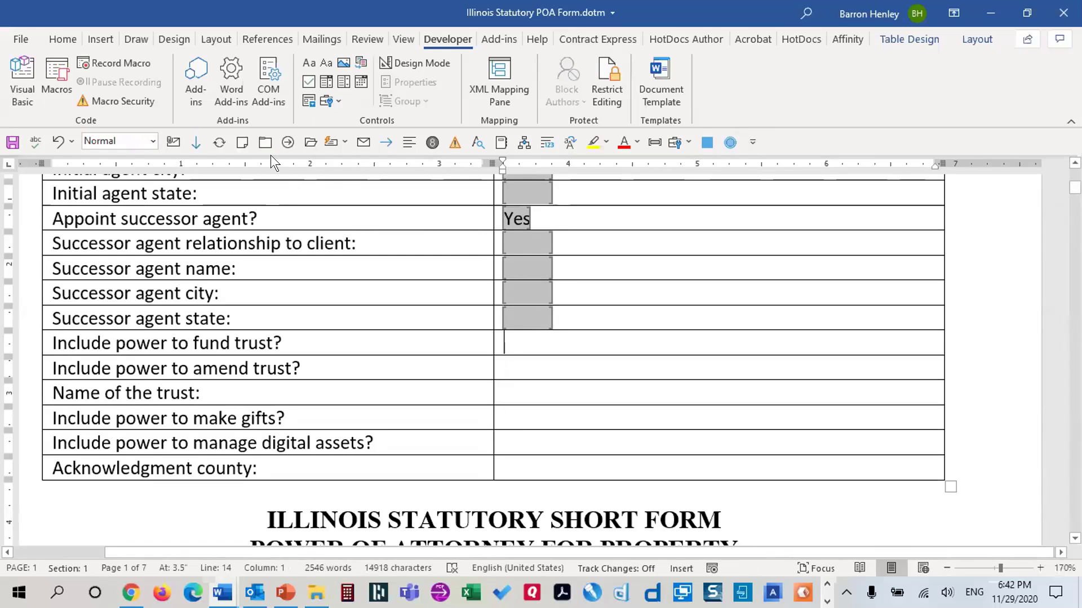
{"action": "left_click", "coordinate": [330, 103]}
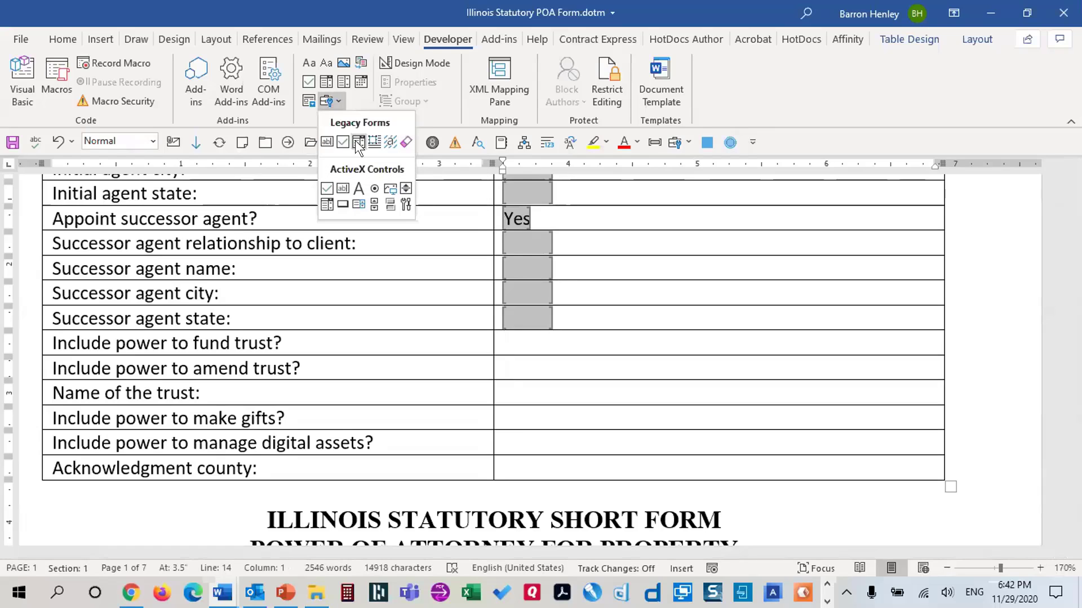
{"action": "left_click", "coordinate": [357, 142]}
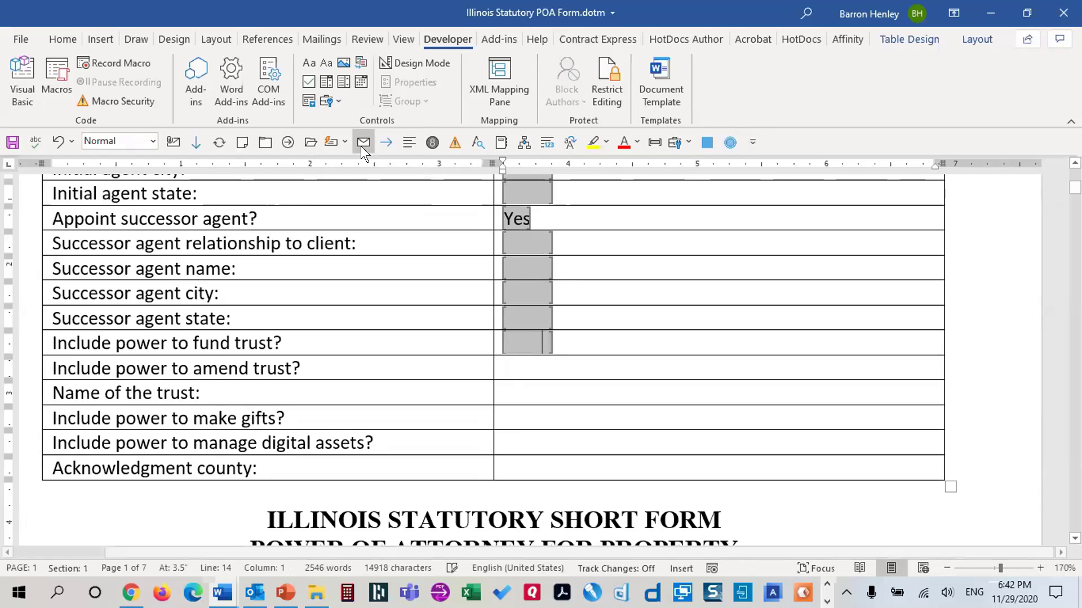
{"action": "double_click", "coordinate": [527, 338]}
{"action": "left_click_drag", "start_coordinate": [640, 165], "coordinate": [785, 170]}
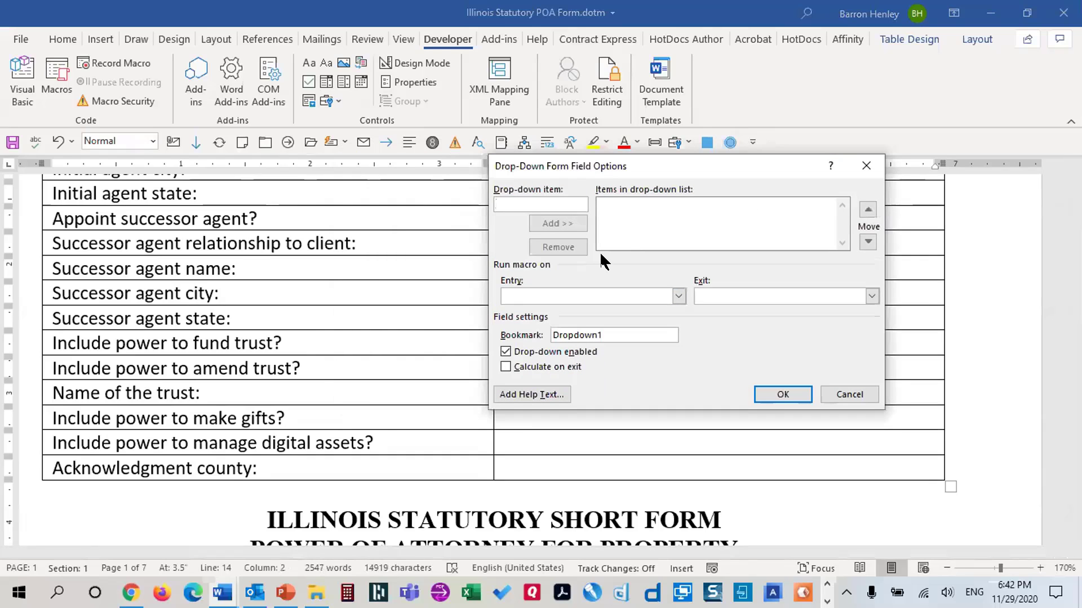
{"action": "type", "text": "Yes"}
{"action": "key", "text": "Return"}
{"action": "type", "text": "No"}
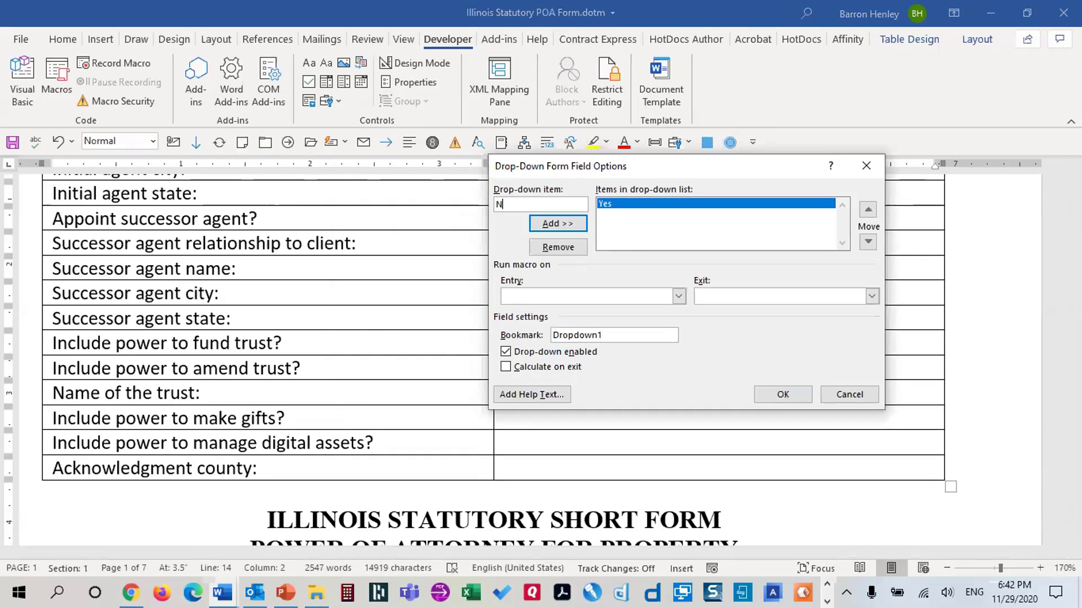
{"action": "key", "text": "Return"}
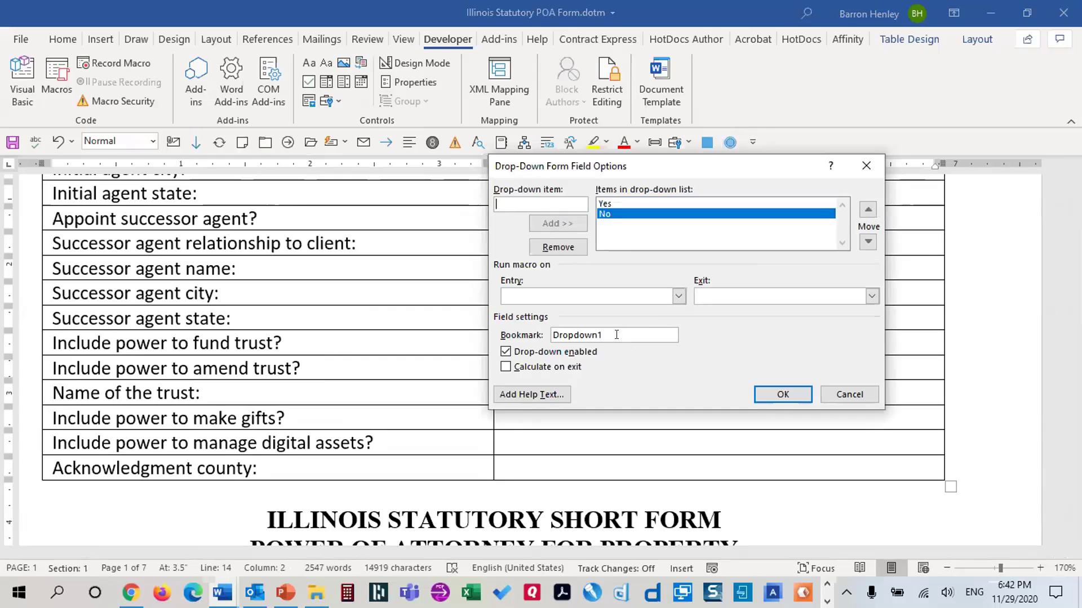
{"action": "left_click_drag", "start_coordinate": [617, 335], "coordinate": [462, 324]}
{"action": "type", "text": "PowerFundTrust"}
{"action": "left_click", "coordinate": [563, 367]}
{"action": "left_click", "coordinate": [761, 394]}
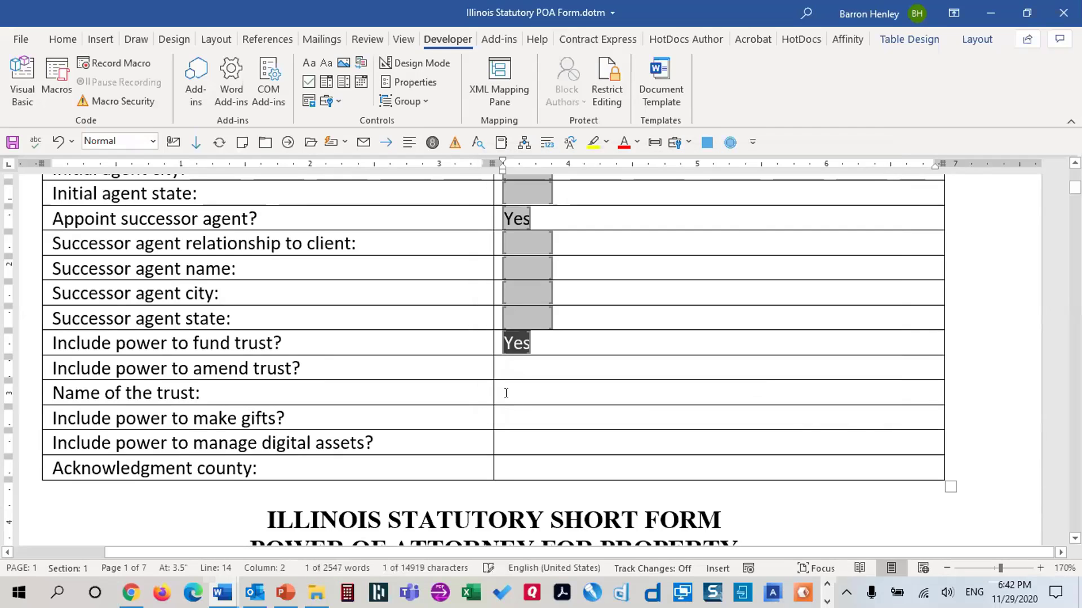
Add a Yes/No drop-down bookmarked PowerAmendTrust, calculating on exit, to the amend trust cell
{"action": "left_click", "coordinate": [329, 102]}
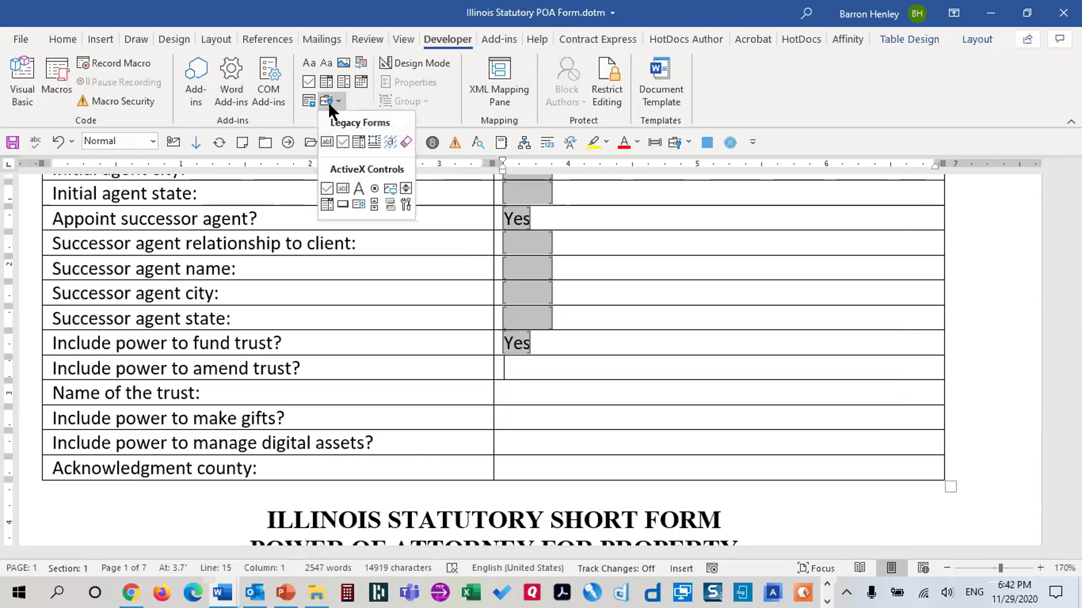
{"action": "left_click", "coordinate": [358, 142]}
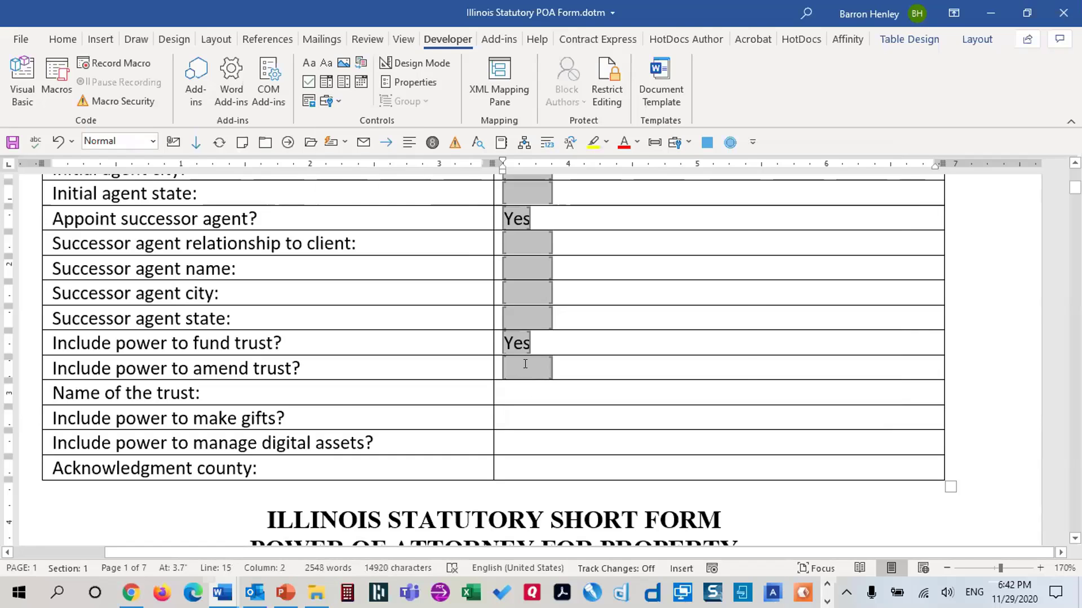
{"action": "double_click", "coordinate": [524, 368]}
{"action": "left_click_drag", "start_coordinate": [467, 335], "coordinate": [345, 324]}
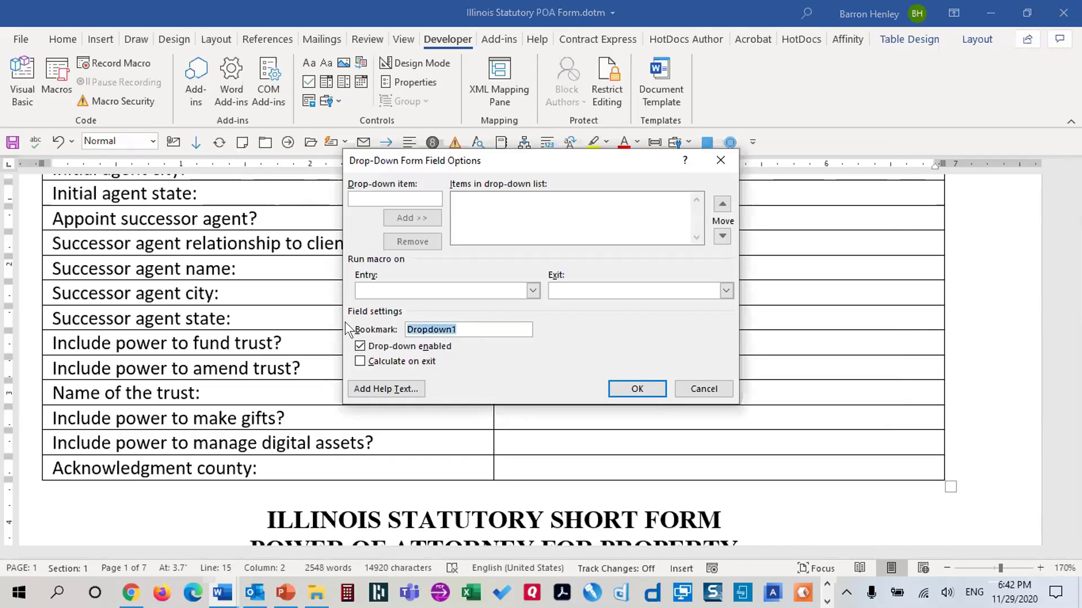
{"action": "type", "text": "PowerAmendTrust"}
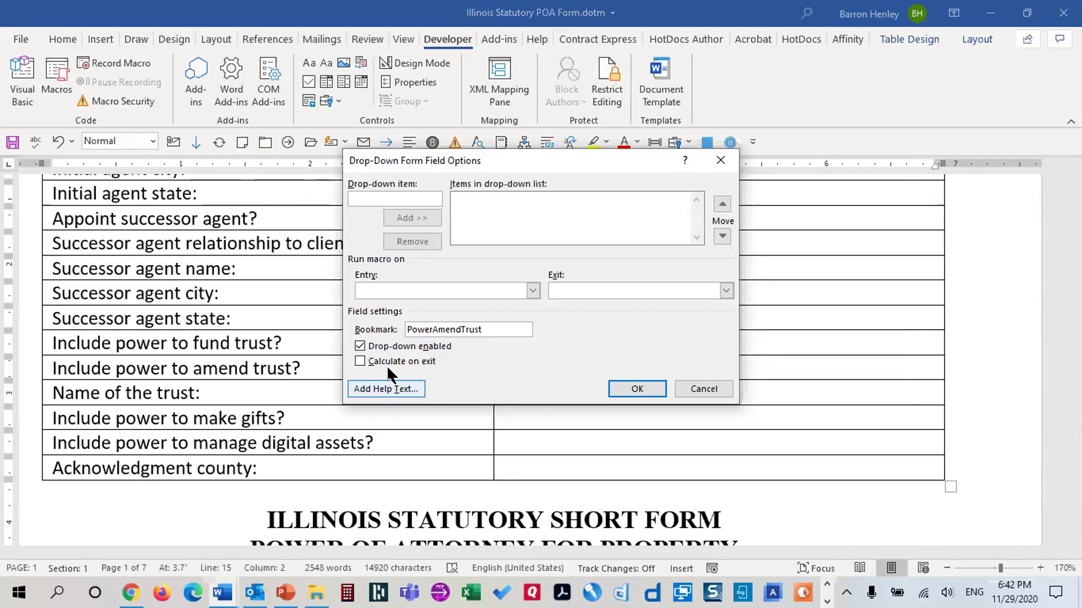
{"action": "left_click", "coordinate": [387, 362]}
{"action": "left_click", "coordinate": [375, 194]}
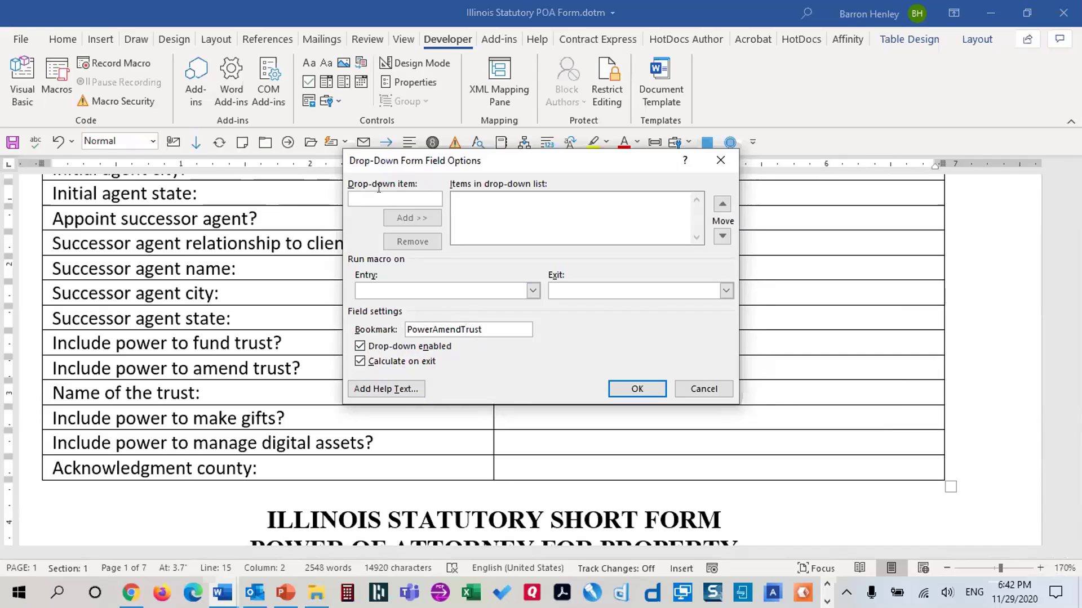
{"action": "type", "text": "Yes"}
{"action": "key", "text": "Return"}
{"action": "type", "text": "No"}
{"action": "key", "text": "Return"}
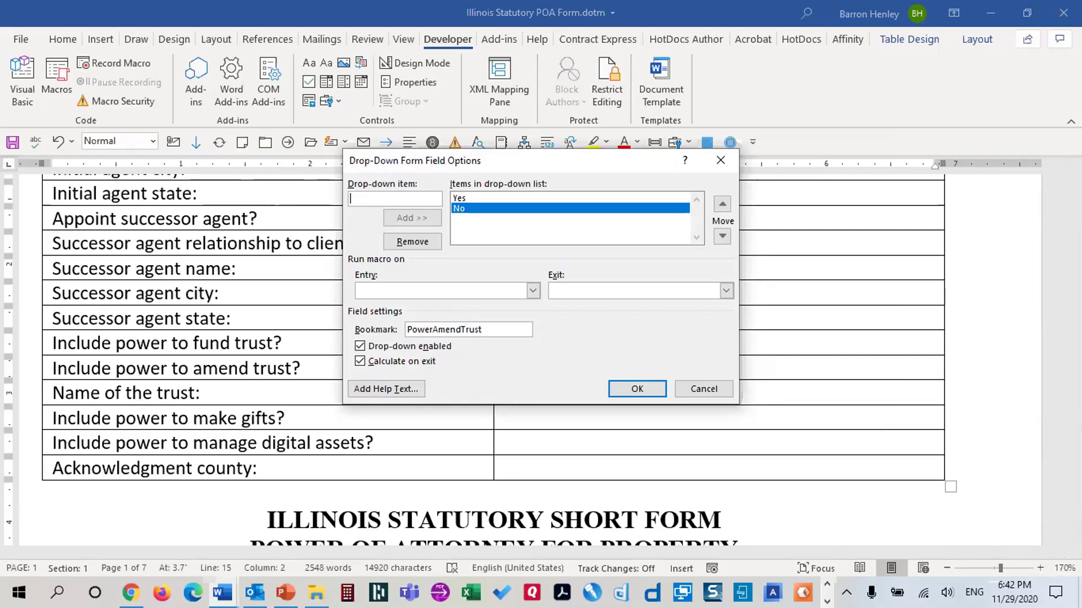
{"action": "left_click", "coordinate": [637, 390]}
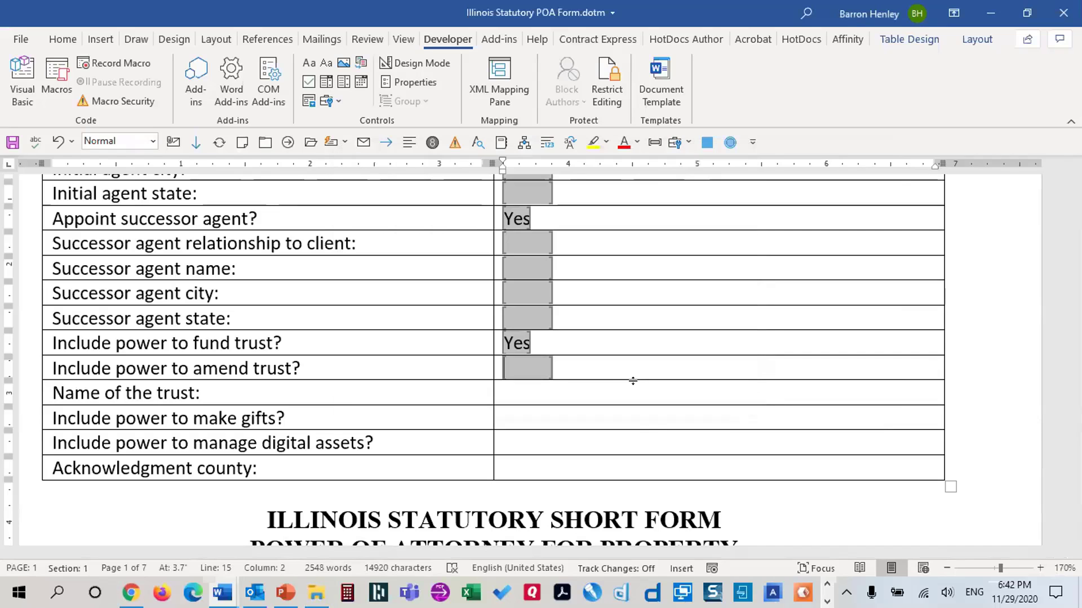
{"action": "left_click", "coordinate": [513, 388]}
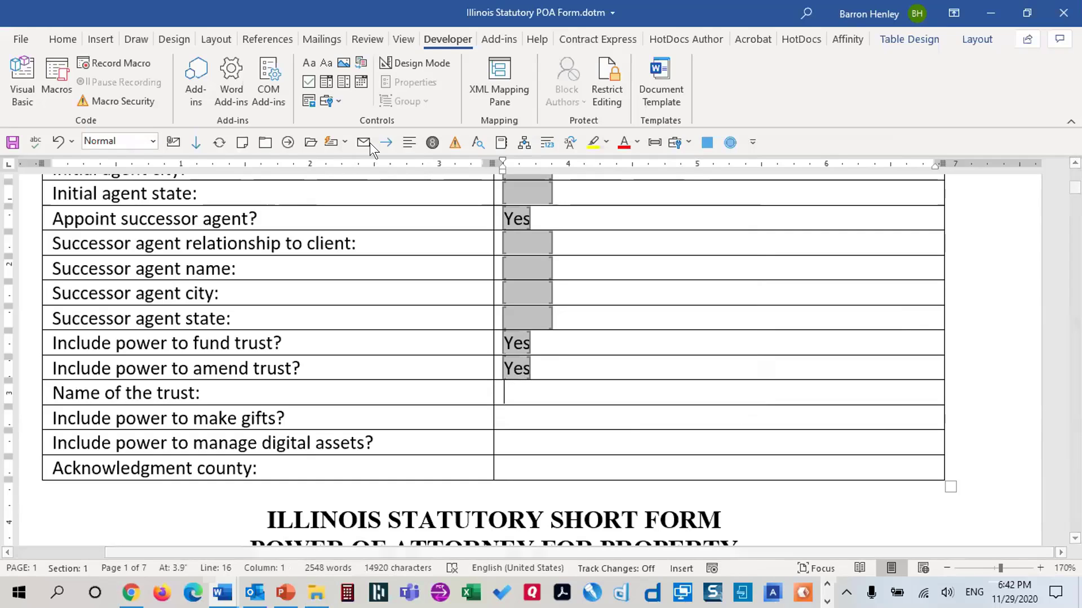
Add a text field bookmarked TrustName, calculating on exit, to the trust name cell
{"action": "left_click", "coordinate": [325, 103]}
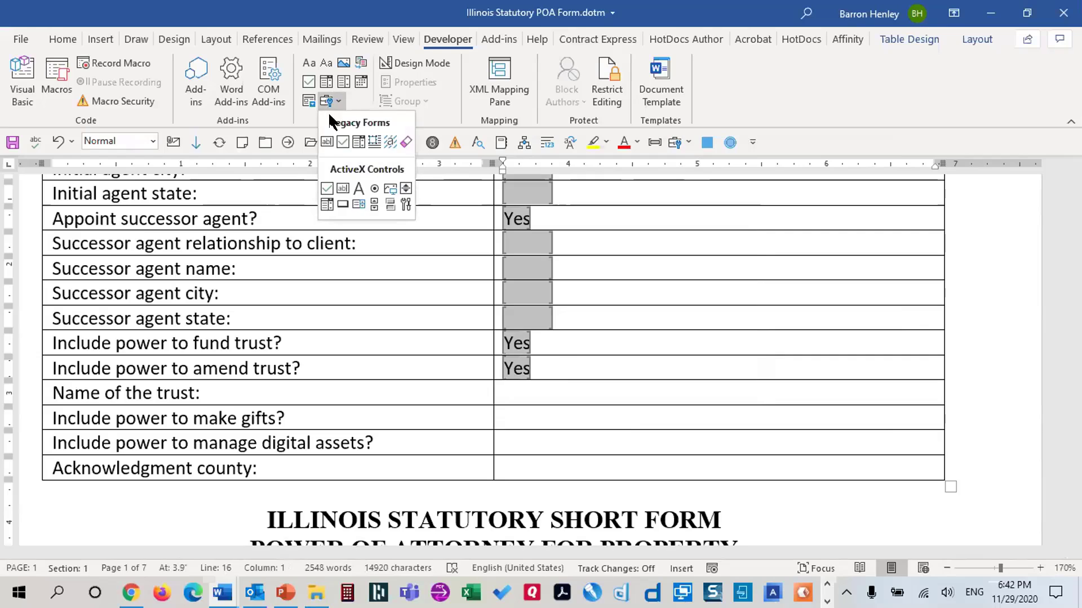
{"action": "left_click", "coordinate": [326, 142]}
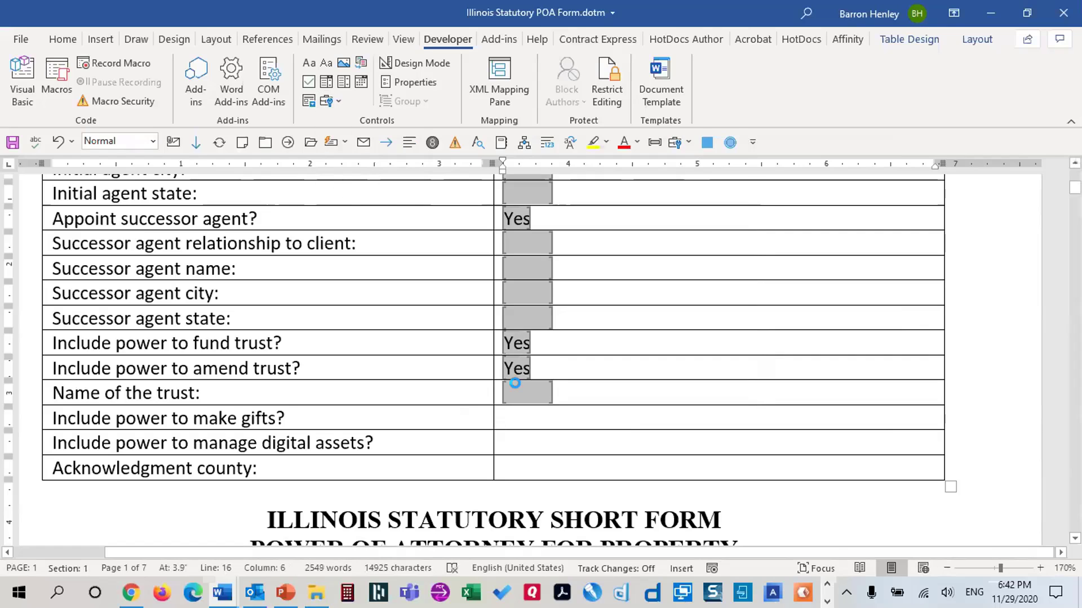
{"action": "double_click", "coordinate": [519, 388]}
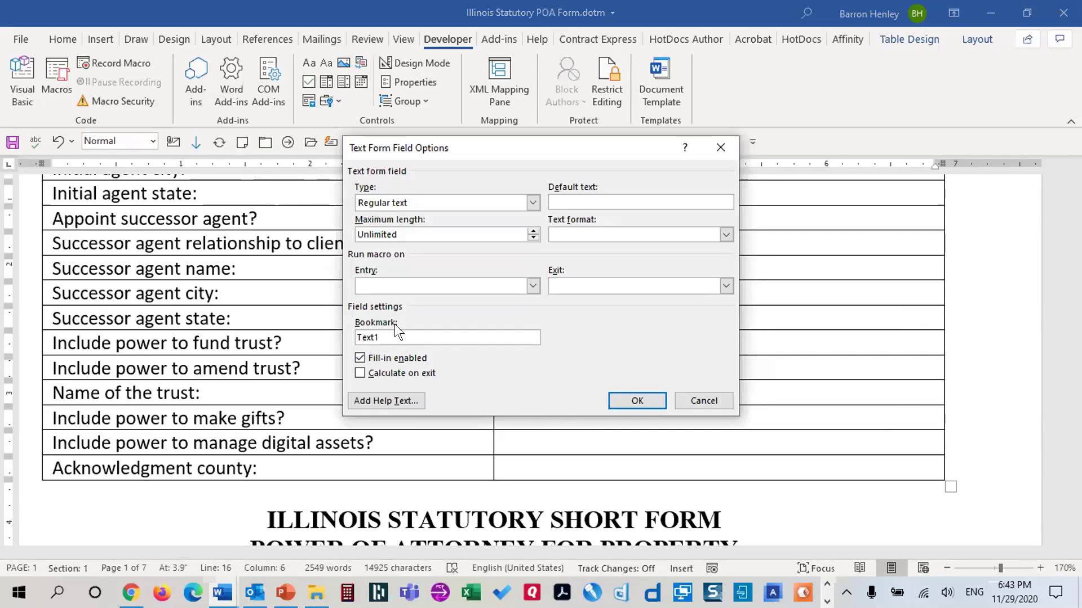
{"action": "double_click", "coordinate": [393, 339]}
{"action": "type", "text": "TrustName"}
{"action": "left_click", "coordinate": [394, 373]}
{"action": "left_click", "coordinate": [635, 399]}
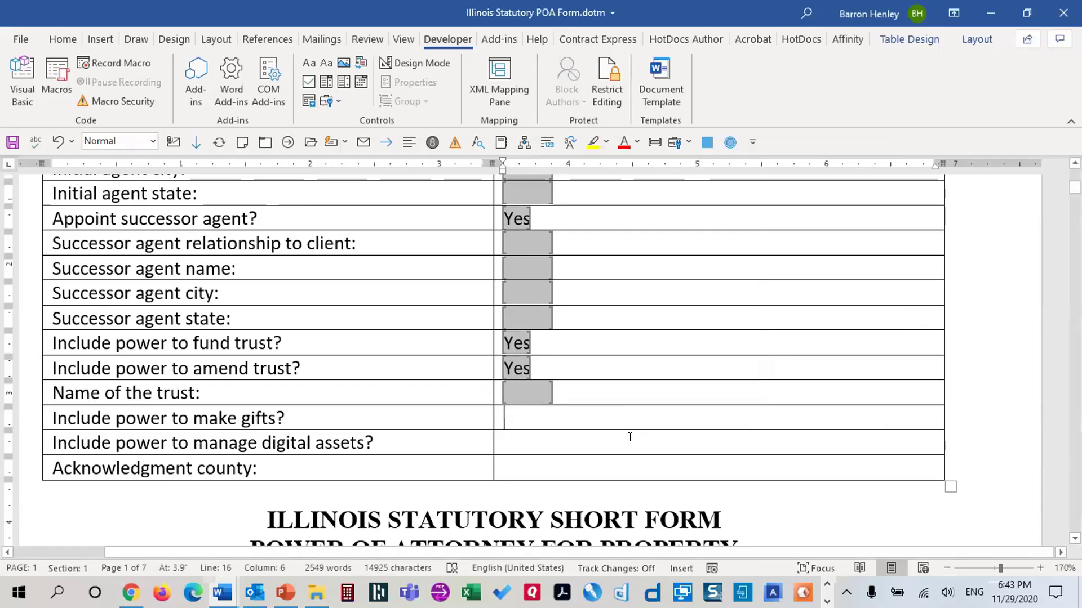
Insert a drop-down in the make gifts cell and try Yes/No choices, then cancel the settings
{"action": "left_click", "coordinate": [331, 101]}
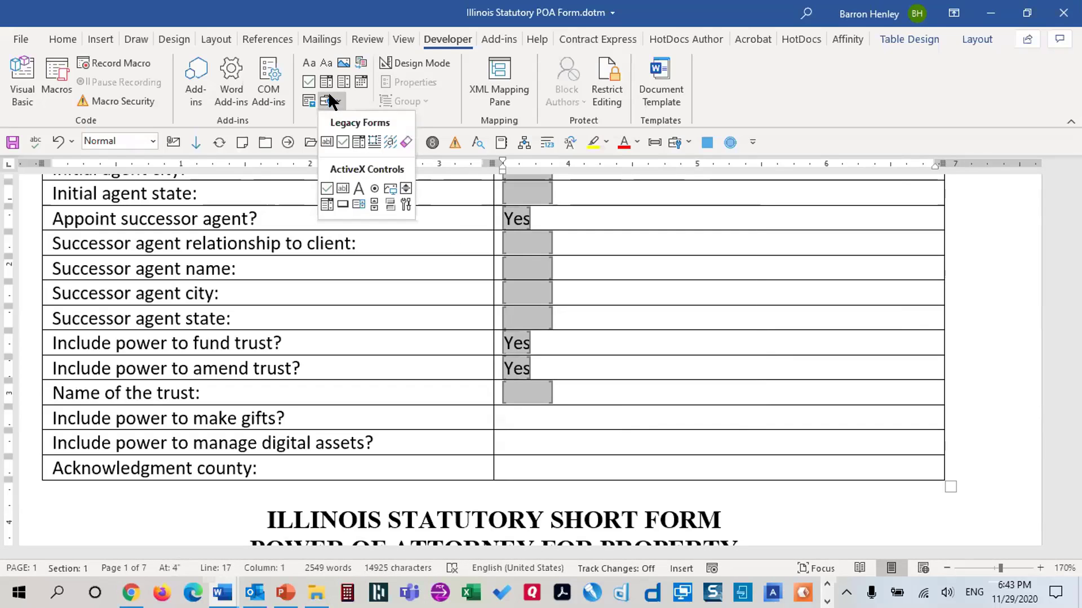
{"action": "left_click", "coordinate": [359, 142]}
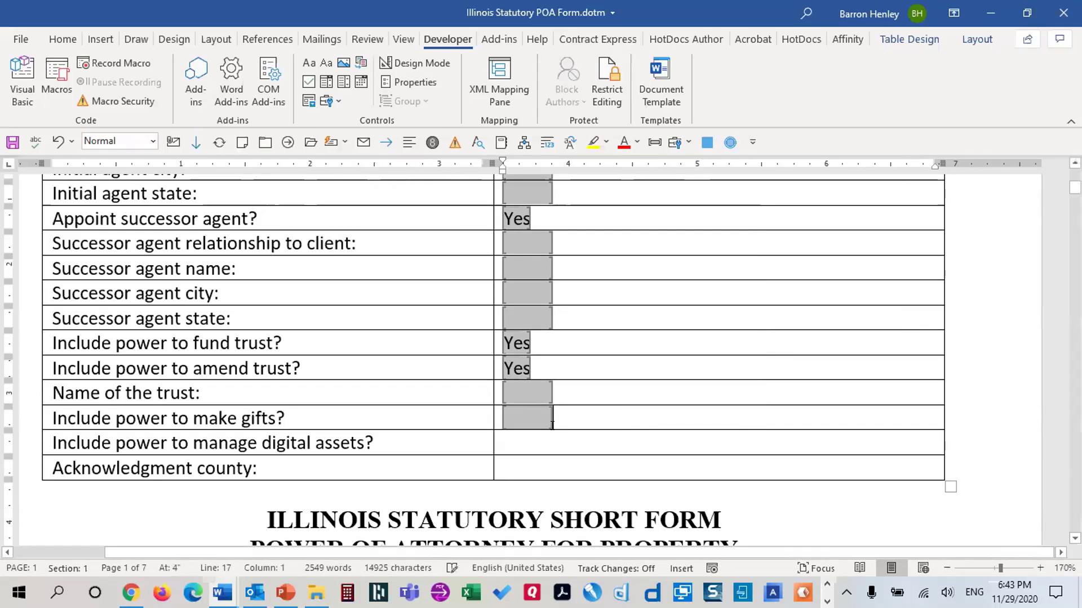
{"action": "double_click", "coordinate": [513, 411]}
{"action": "type", "text": "Yes"}
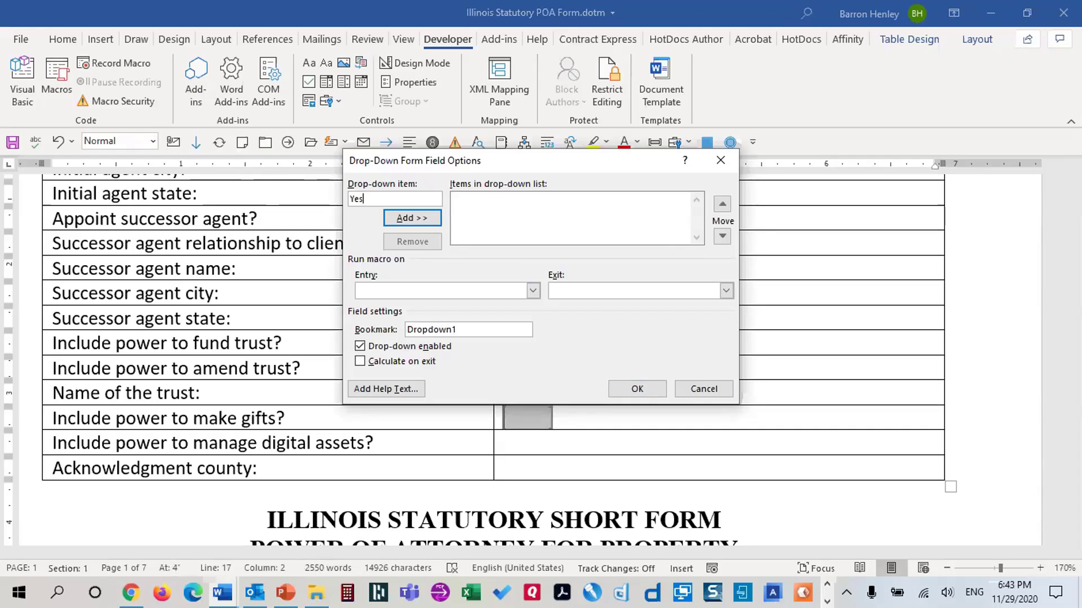
{"action": "key", "text": "Return"}
{"action": "key", "text": "alt+n"}
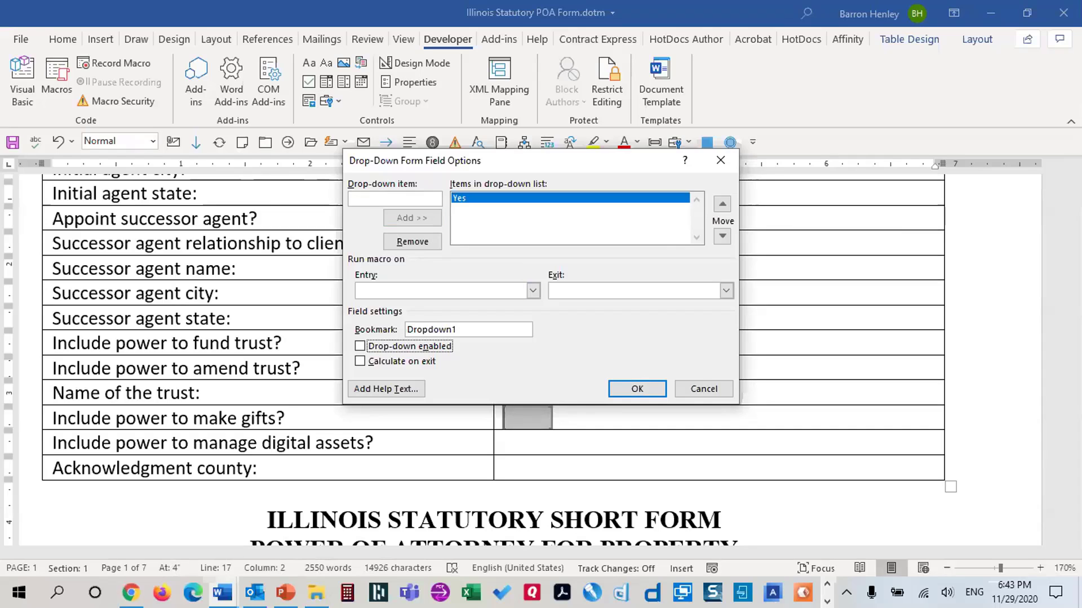
{"action": "left_click", "coordinate": [393, 193]}
{"action": "type", "text": "No"}
{"action": "key", "text": "Return"}
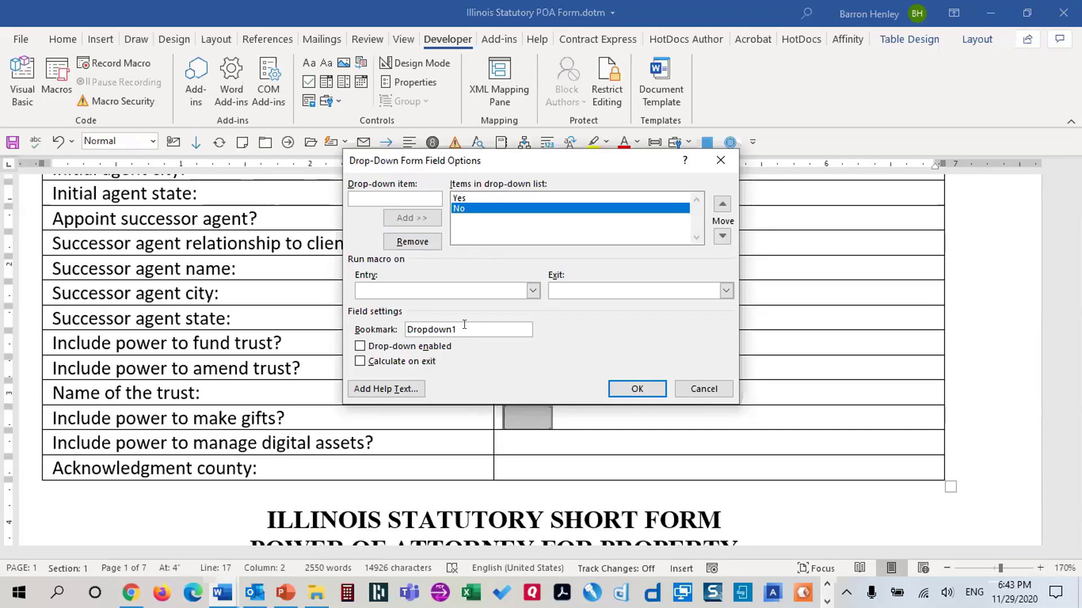
{"action": "key", "text": "alt+b"}
{"action": "type", "text": "PowerMakeGifts"}
{"action": "left_click", "coordinate": [371, 360]}
{"action": "left_click", "coordinate": [434, 346]}
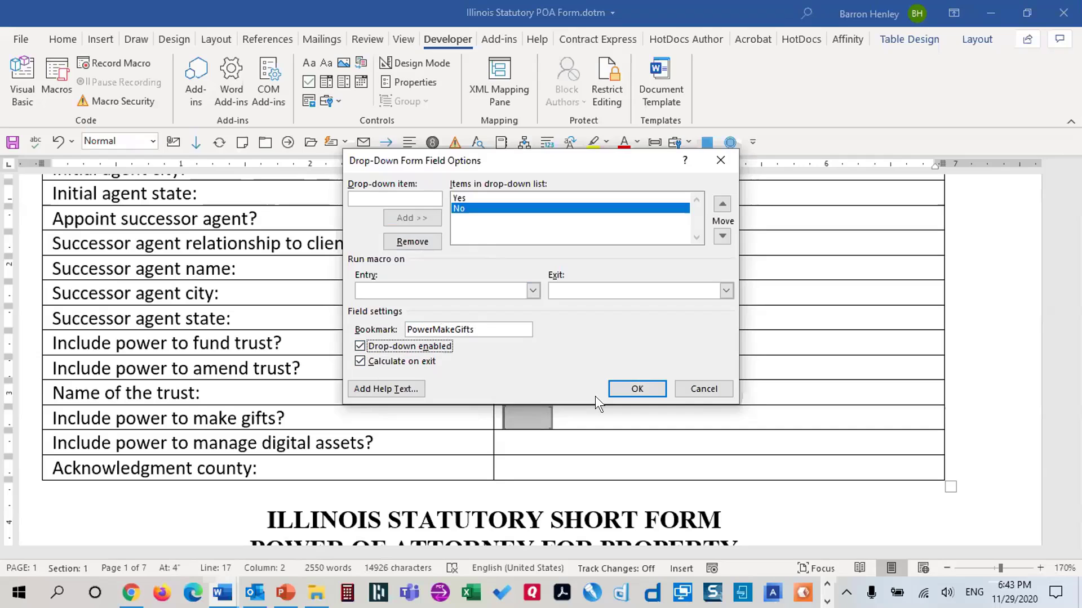
{"action": "left_click", "coordinate": [689, 387]}
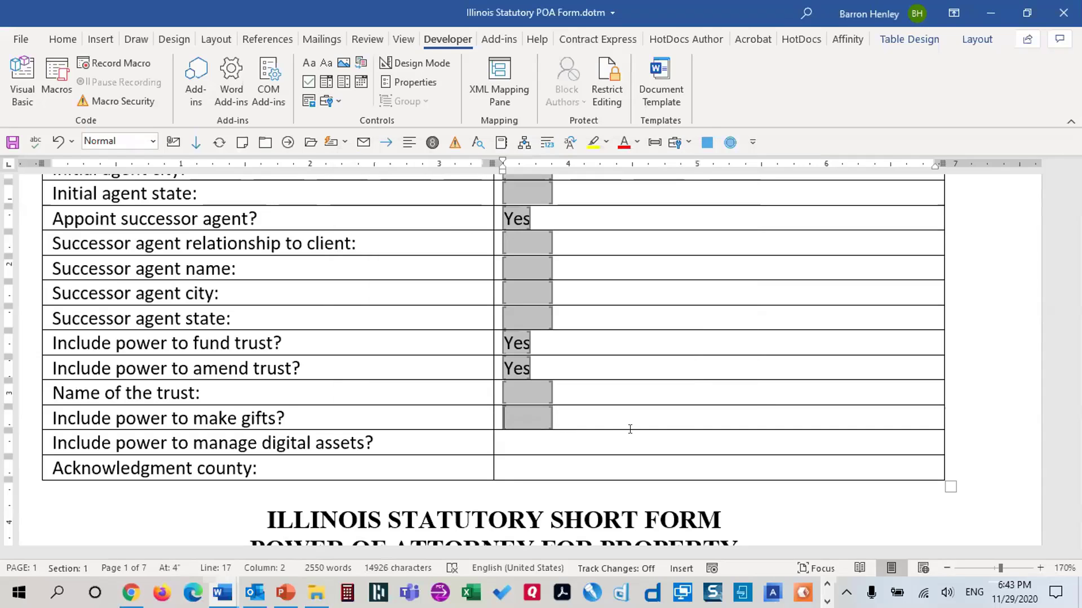
Give the make-gifts drop-down Yes/No choices, bookmark PowerMakeGifts and calculate on exit
{"action": "double_click", "coordinate": [522, 418]}
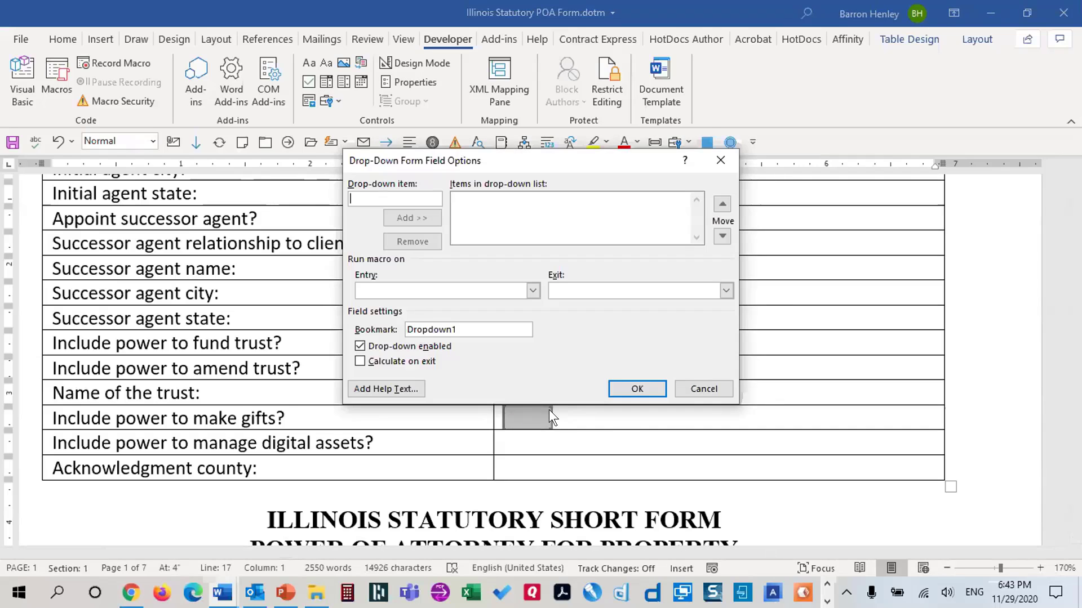
{"action": "left_click", "coordinate": [398, 360]}
{"action": "left_click_drag", "start_coordinate": [458, 330], "coordinate": [360, 323]}
{"action": "type", "text": "PowerMakeGifts"}
{"action": "left_click", "coordinate": [365, 199]}
{"action": "type", "text": "Yes"}
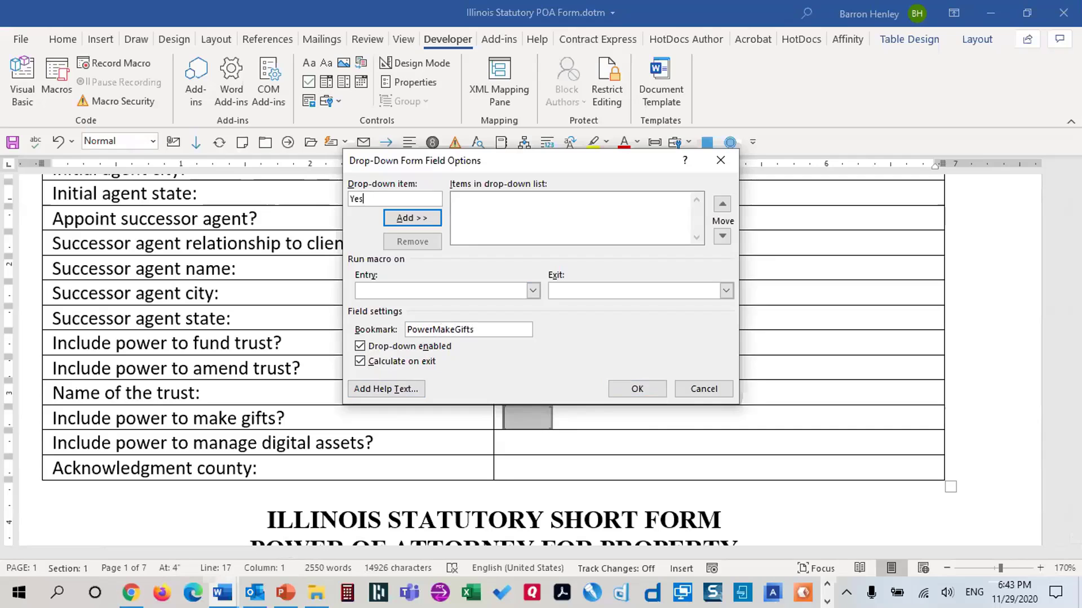
{"action": "key", "text": "Return"}
{"action": "type", "text": "No"}
{"action": "key", "text": "Return"}
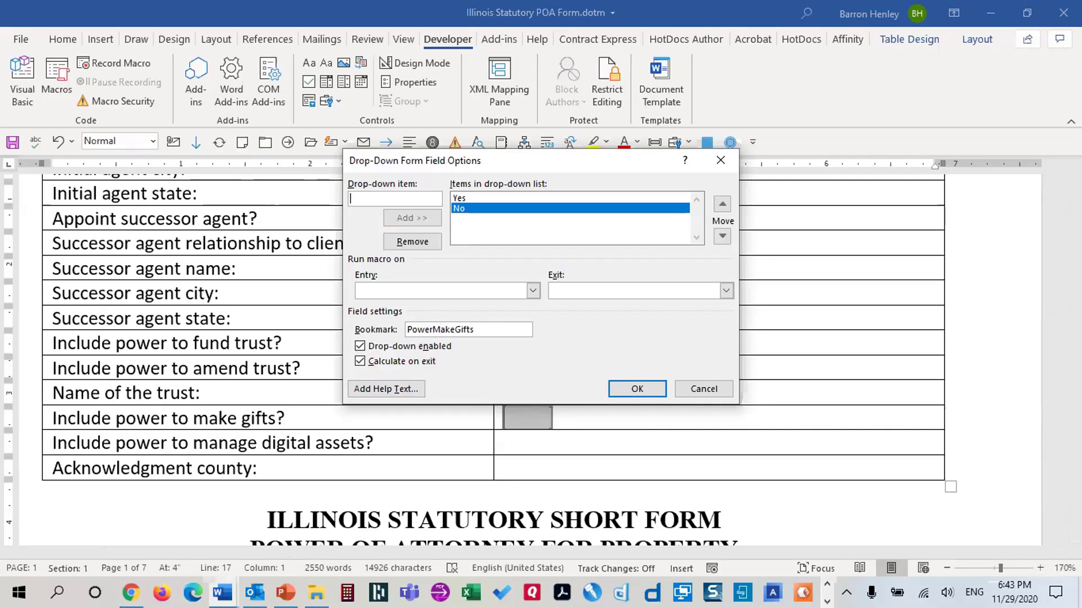
{"action": "left_click", "coordinate": [615, 394]}
Insert a legacy drop-down field in the digital-assets answer cell
{"action": "left_click", "coordinate": [540, 441]}
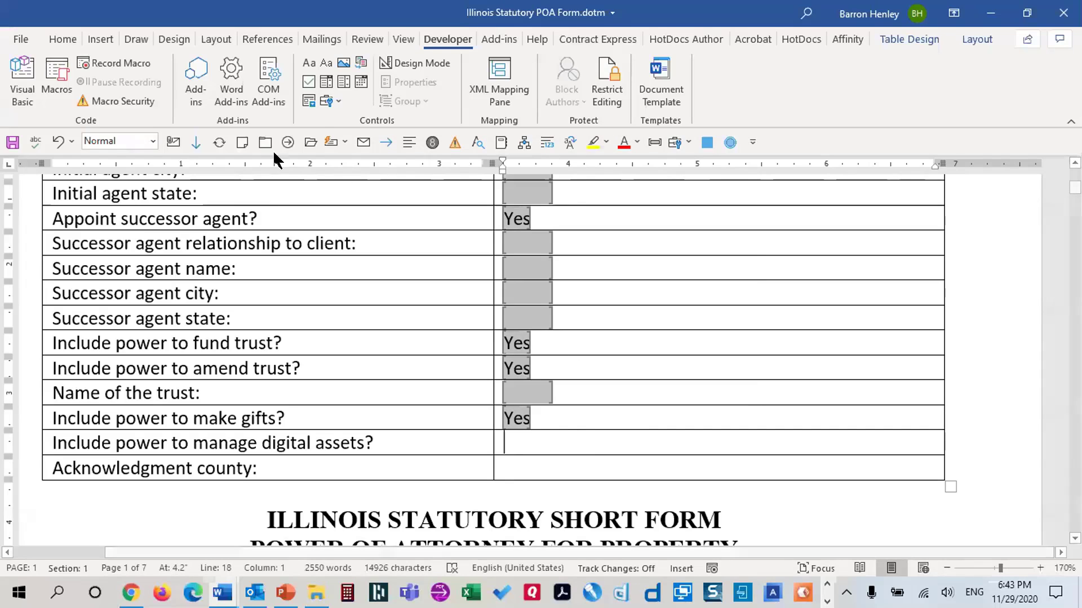
{"action": "left_click", "coordinate": [332, 100]}
{"action": "left_click", "coordinate": [358, 141]}
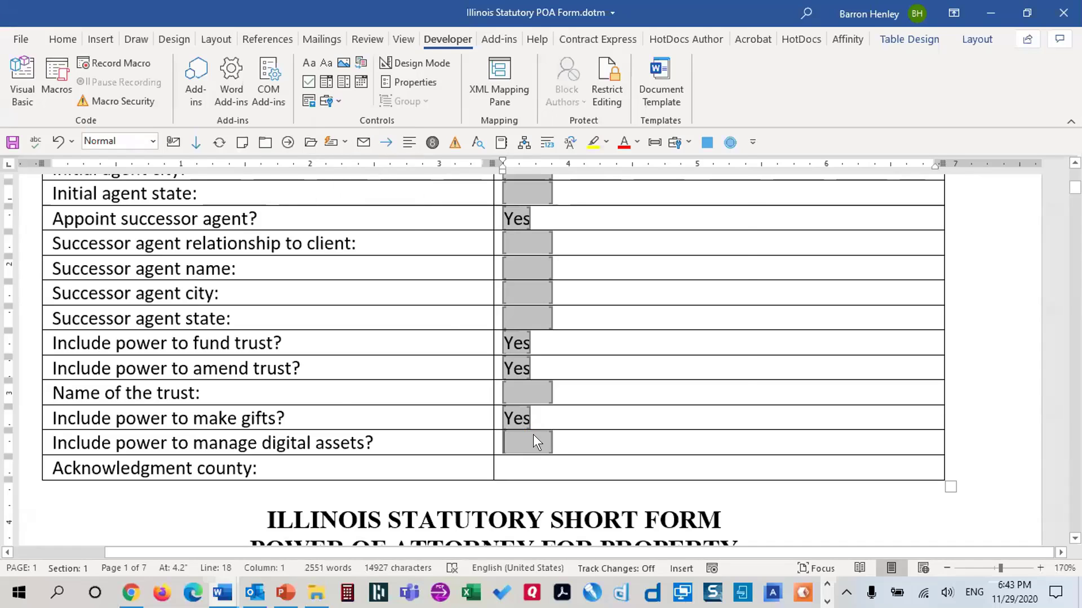
Bookmark the digital-assets drop-down as PowerDigitalAssets with Yes/No choices, calculating on exit
{"action": "double_click", "coordinate": [532, 437]}
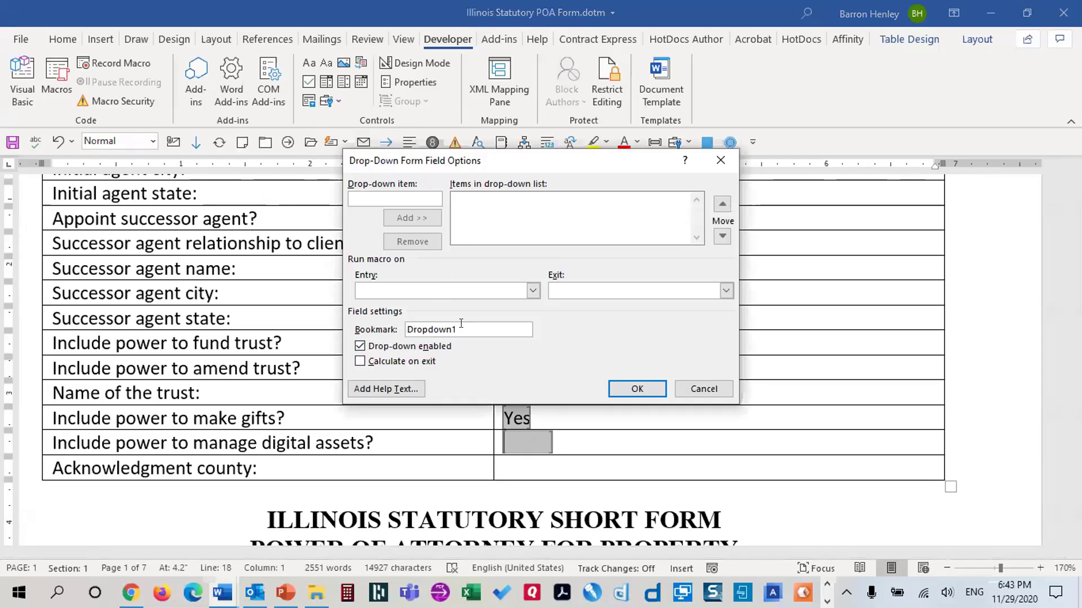
{"action": "left_click_drag", "start_coordinate": [456, 330], "coordinate": [342, 319]}
{"action": "type", "text": "Poawer"}
{"action": "key", "text": "BackSpace"}
{"action": "key", "text": "BackSpace"}
{"action": "key", "text": "BackSpace"}
{"action": "key", "text": "BackSpace"}
{"action": "type", "text": "werMan"}
{"action": "type", "text": "age"}
{"action": "type", "text": "Digi"}
{"action": "type", "text": "talAs"}
{"action": "key", "text": "Left"}
{"action": "key", "text": "Left"}
{"action": "key", "text": "Left"}
{"action": "key", "text": "BackSpace"}
{"action": "key", "text": "BackSpace"}
{"action": "key", "text": "BackSpace"}
{"action": "key", "text": "BackSpace"}
{"action": "key", "text": "BackSpace"}
{"action": "key", "text": "BackSpace"}
{"action": "type", "text": "sets"}
{"action": "left_click", "coordinate": [388, 356]}
{"action": "left_click", "coordinate": [386, 193]}
{"action": "type", "text": "Yes"}
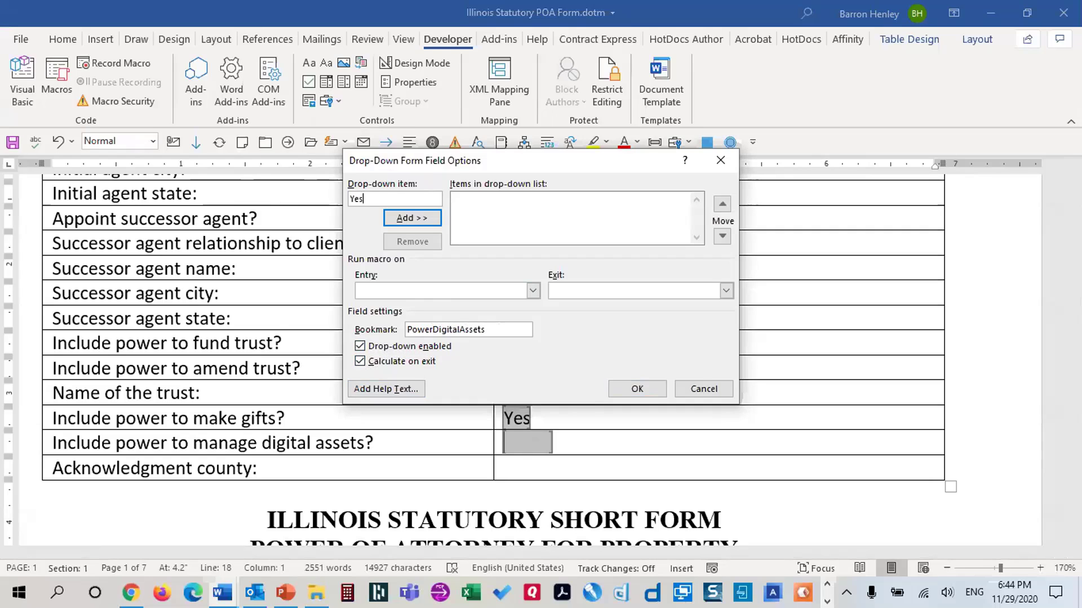
{"action": "key", "text": "Return"}
{"action": "type", "text": "No"}
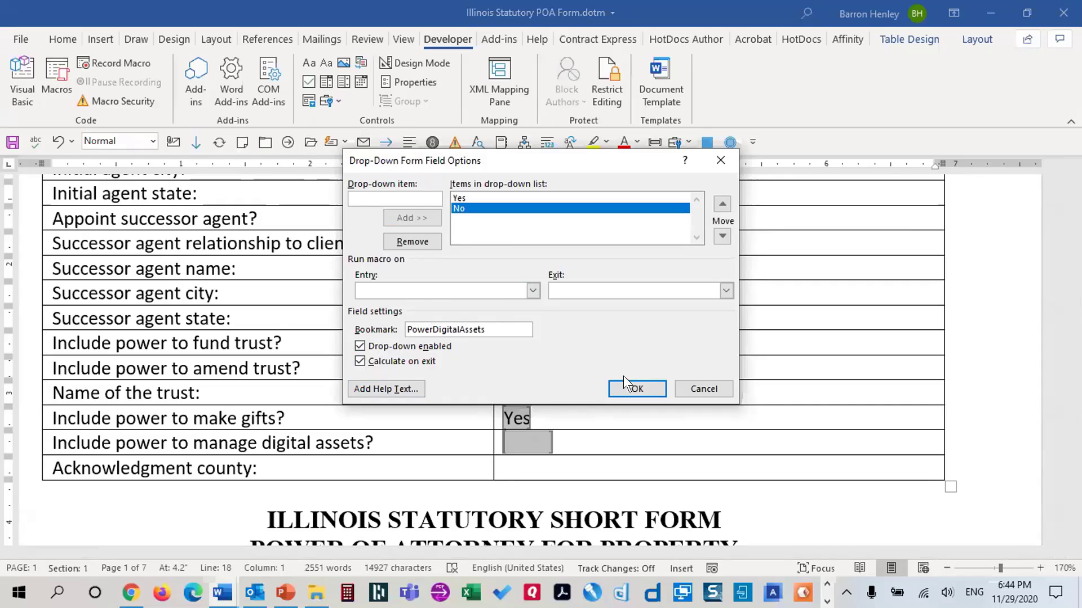
{"action": "left_click", "coordinate": [637, 389]}
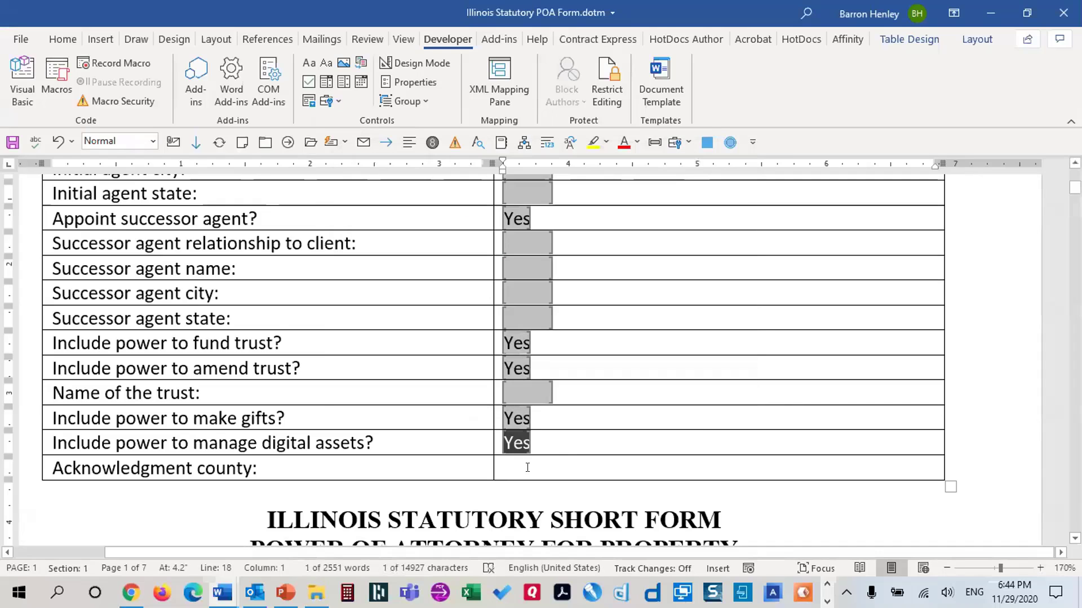
Add a text field bookmarked AcknowledgmentCounty, calculating on exit, to the Acknowledgment county cell
{"action": "left_click", "coordinate": [611, 476]}
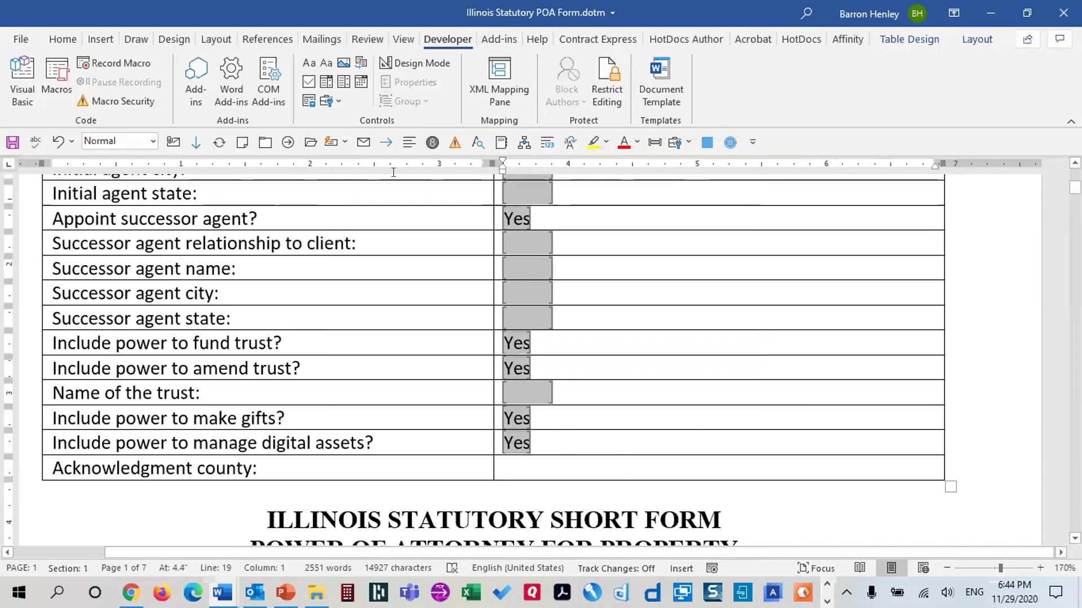
{"action": "left_click", "coordinate": [327, 101]}
{"action": "left_click", "coordinate": [328, 186]}
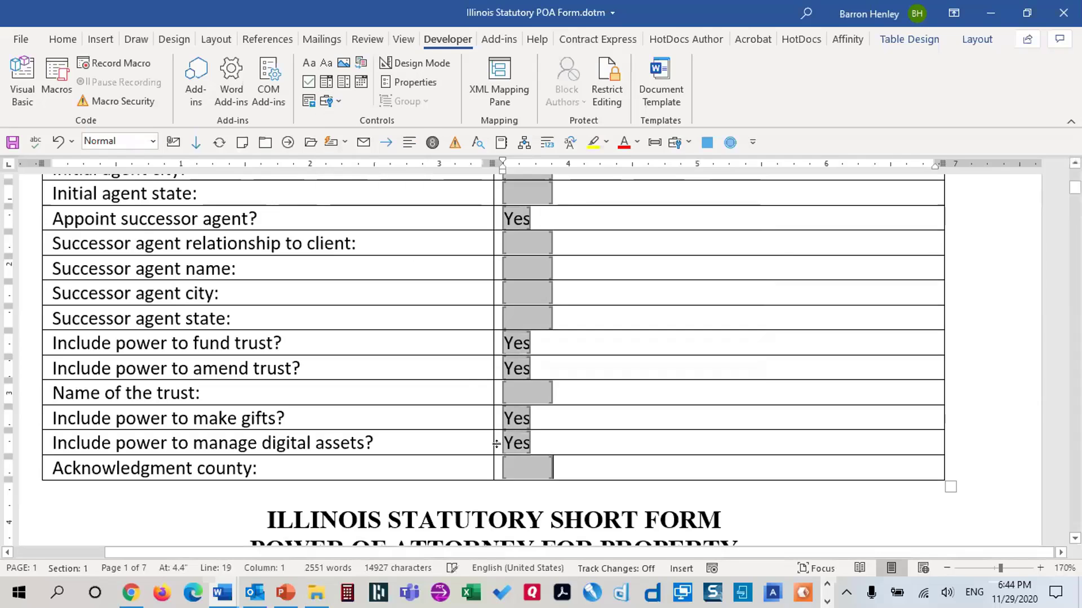
{"action": "double_click", "coordinate": [519, 467]}
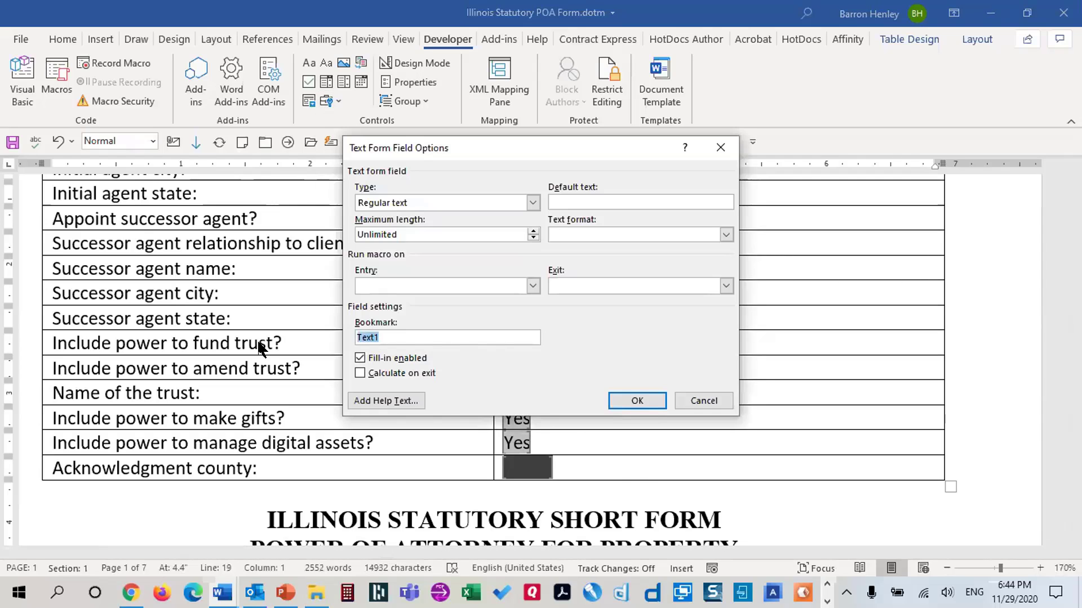
{"action": "type", "text": "Acknowleddgm"}
{"action": "key", "text": "BackSpace"}
{"action": "key", "text": "BackSpace"}
{"action": "key", "text": "BackSpace"}
{"action": "type", "text": "gmentsC"}
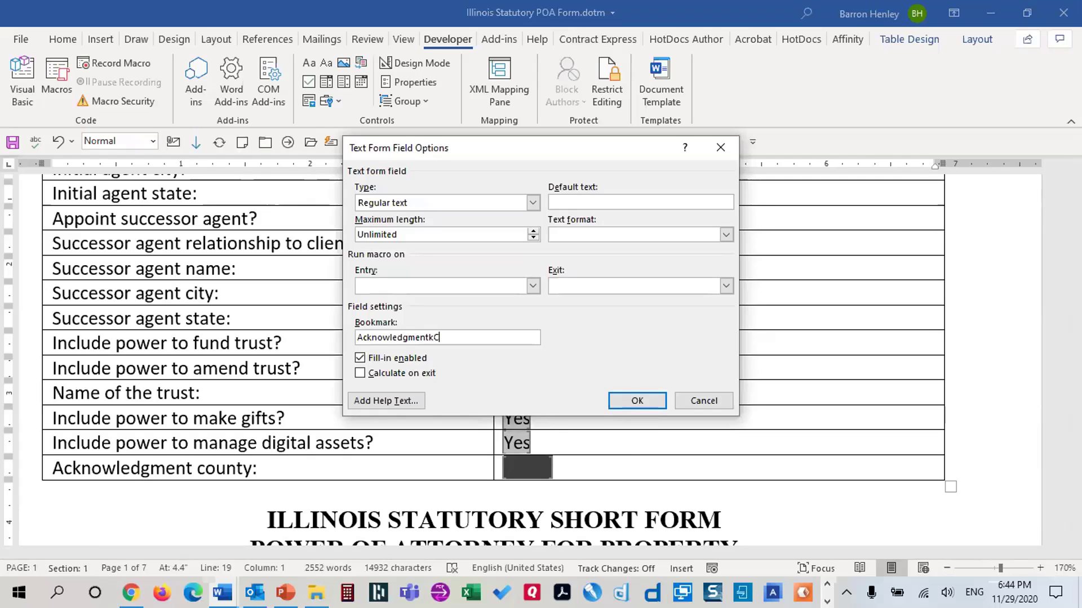
{"action": "key", "text": "BackSpace"}
{"action": "key", "text": "BackSpace"}
{"action": "key", "text": "BackSpace"}
{"action": "type", "text": "tCounty"}
{"action": "left_click", "coordinate": [397, 372]}
{"action": "left_click", "coordinate": [636, 399]}
{"action": "scroll", "coordinate": [574, 338], "scroll_direction": "up", "scroll_amount": 4}
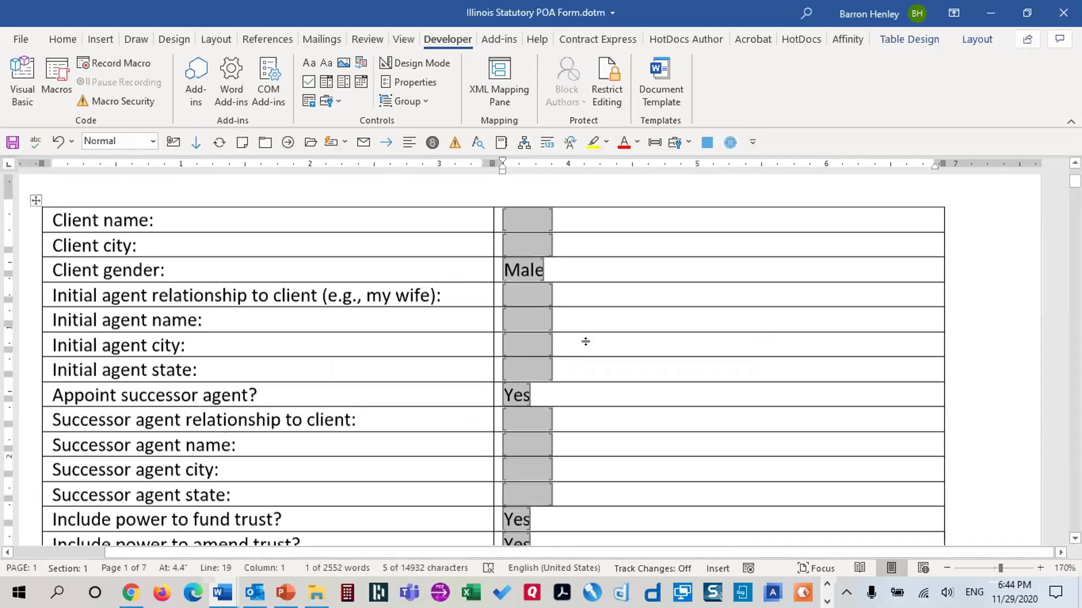
{"action": "double_click", "coordinate": [518, 234]}
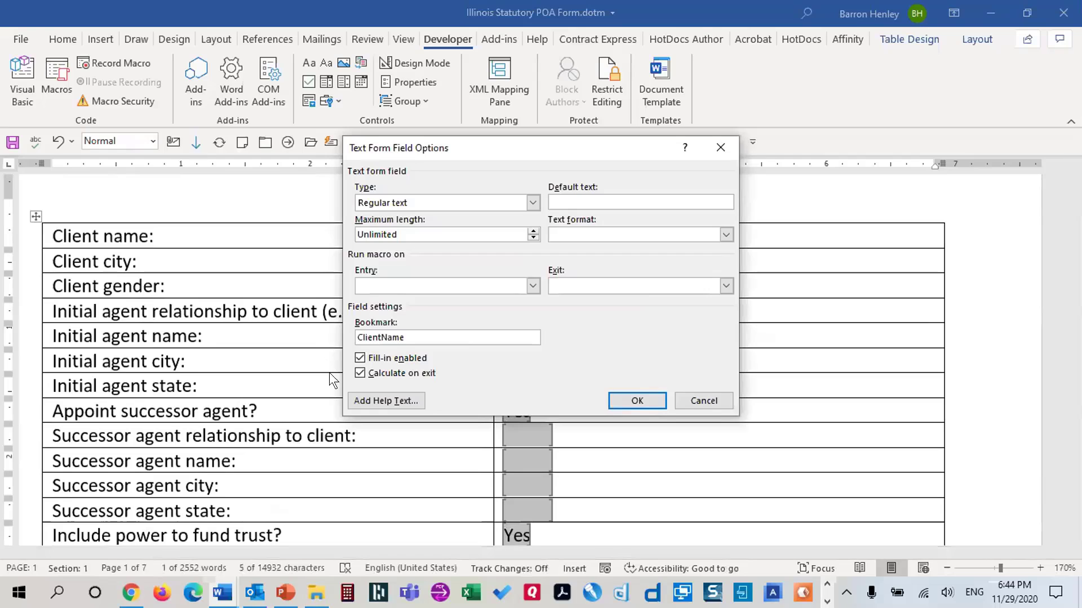
Turn on calculate on exit for the ClientName, client city and client gender fields
{"action": "left_click", "coordinate": [360, 373]}
{"action": "left_click", "coordinate": [658, 396]}
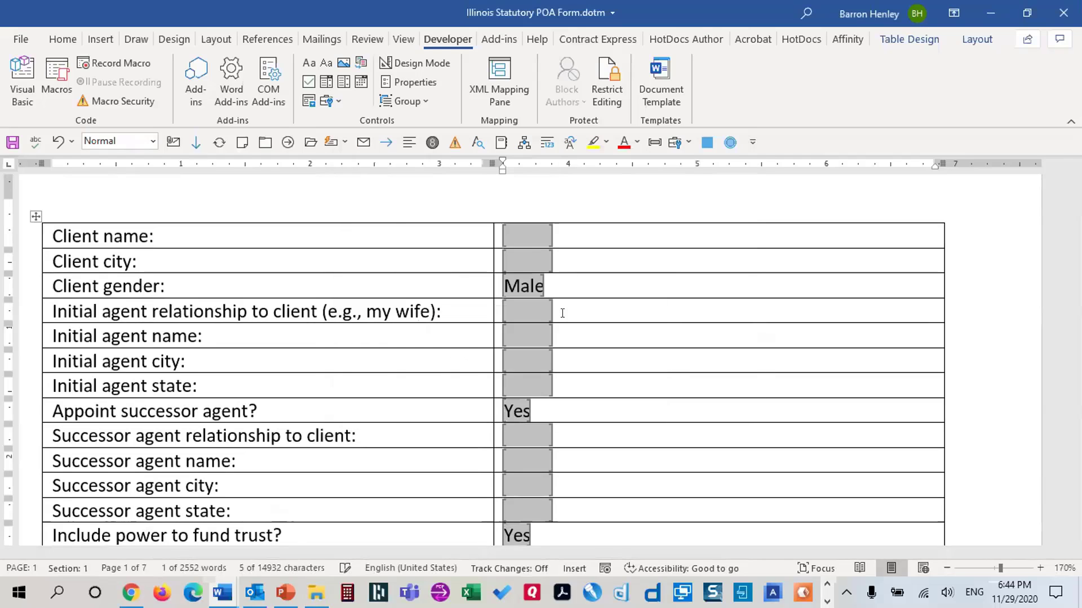
{"action": "left_click", "coordinate": [536, 265]}
{"action": "double_click", "coordinate": [537, 266]}
{"action": "left_click", "coordinate": [359, 374]}
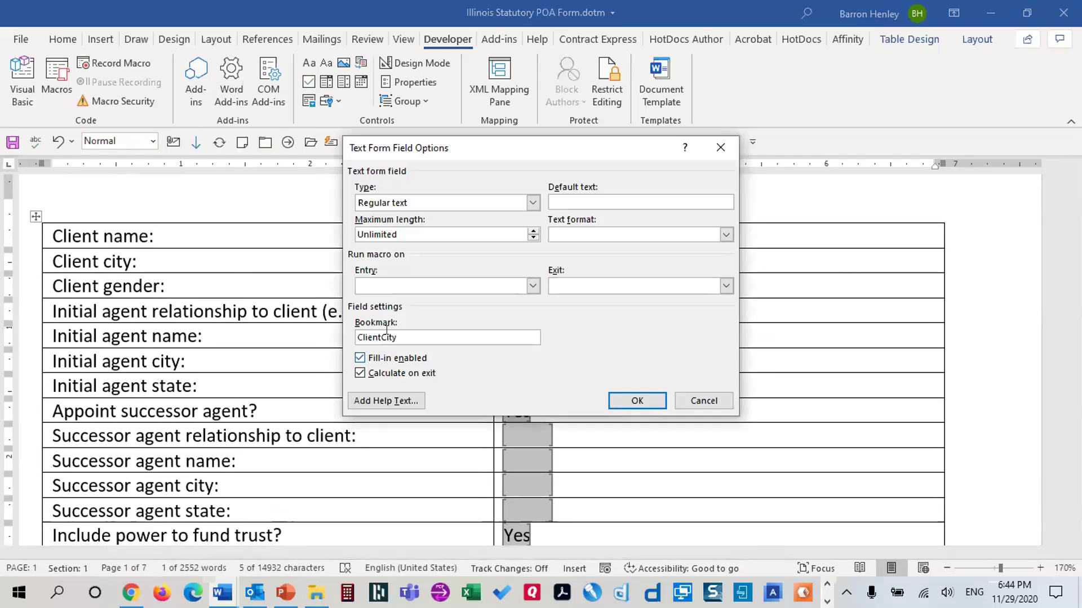
{"action": "left_click", "coordinate": [633, 398]}
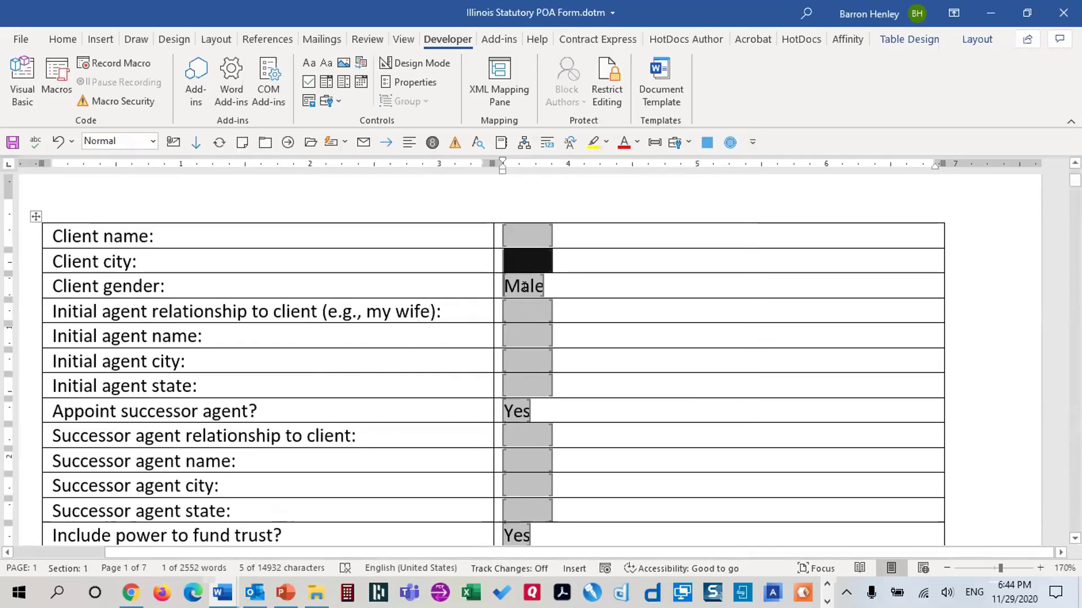
{"action": "double_click", "coordinate": [524, 286]}
{"action": "left_click", "coordinate": [636, 389]}
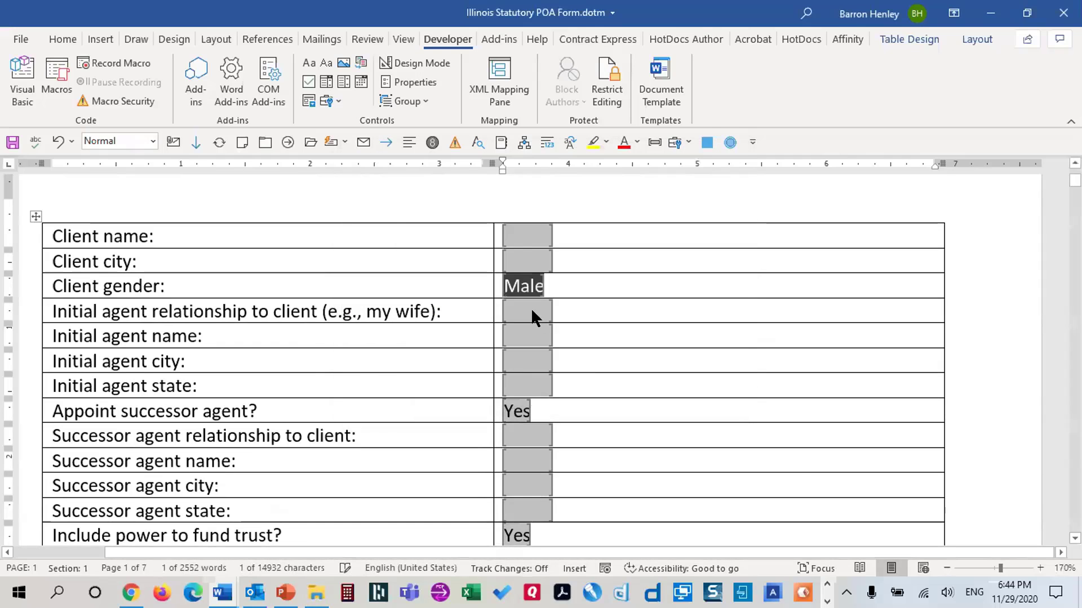
{"action": "double_click", "coordinate": [530, 310]}
{"action": "left_click", "coordinate": [410, 373]}
Review the initial agent relationship, name, city and state field settings
{"action": "left_click", "coordinate": [623, 398]}
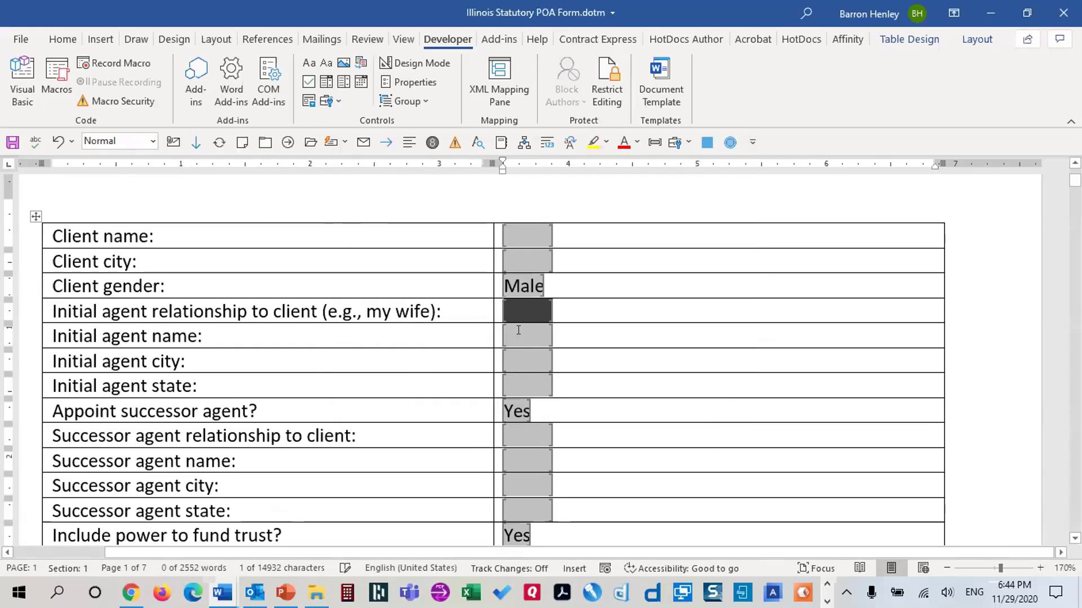
{"action": "double_click", "coordinate": [518, 333]}
{"action": "left_click", "coordinate": [623, 398]}
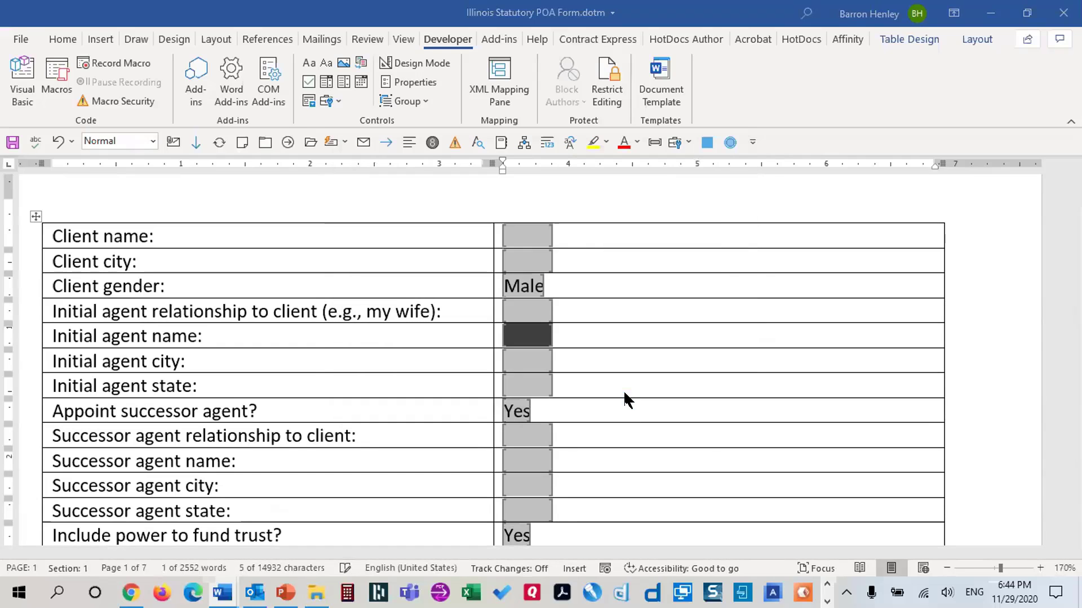
{"action": "double_click", "coordinate": [517, 361]}
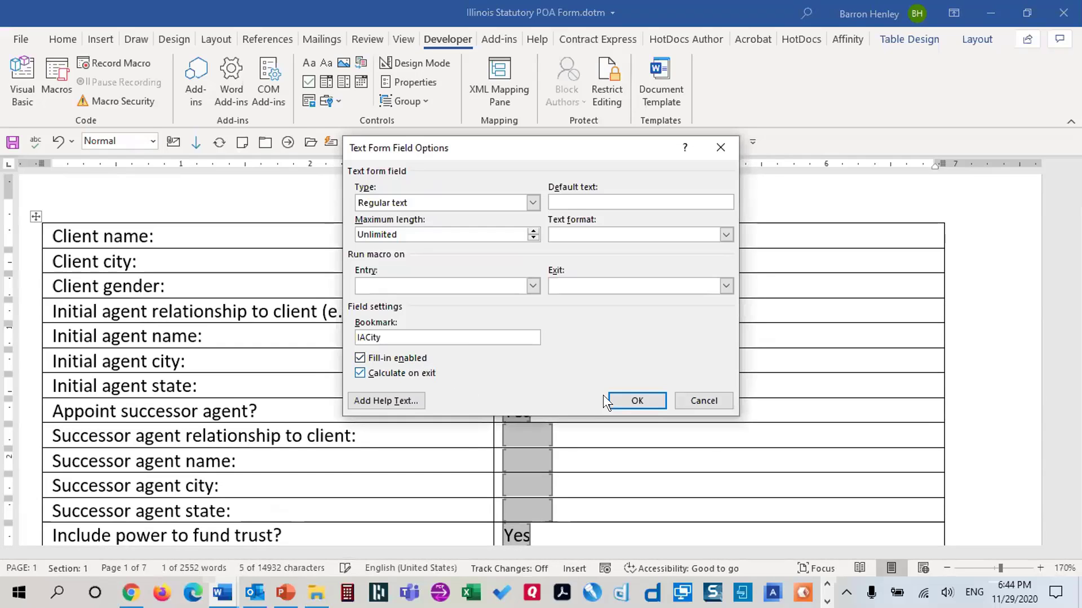
{"action": "left_click", "coordinate": [623, 399]}
{"action": "double_click", "coordinate": [520, 380]}
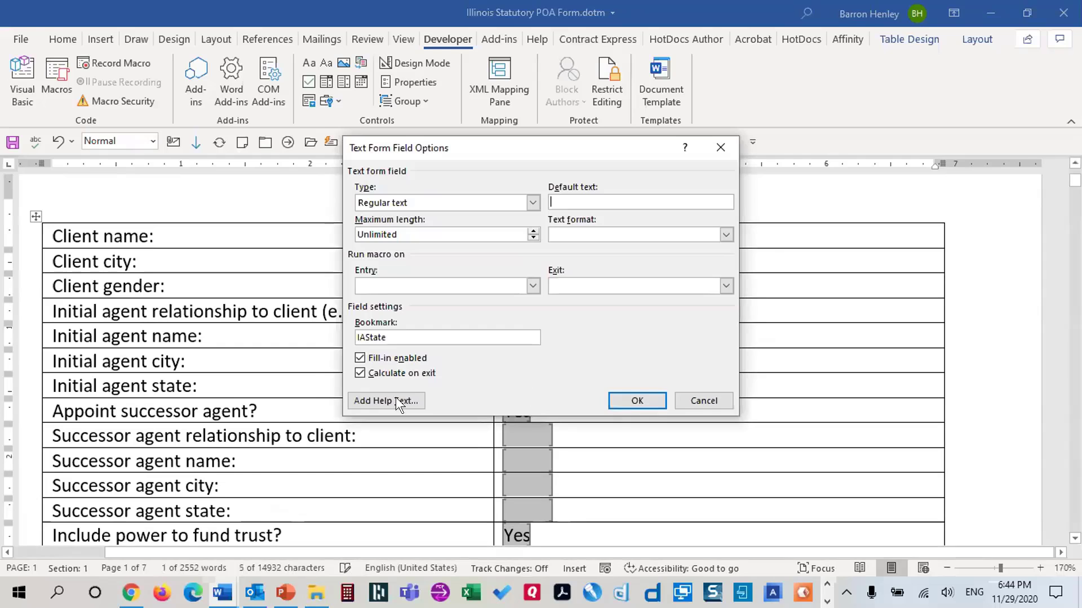
{"action": "left_click", "coordinate": [623, 401]}
Review the appoint-successor and successor agent relationship, name, city and state field settings
{"action": "double_click", "coordinate": [522, 408]}
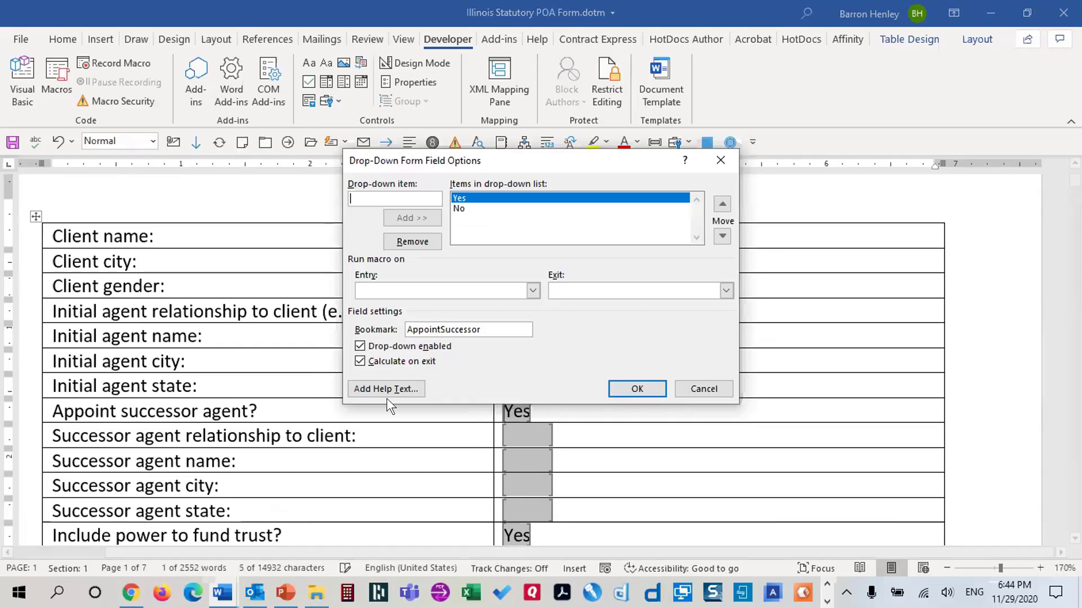
{"action": "left_click", "coordinate": [620, 389]}
{"action": "double_click", "coordinate": [521, 429]}
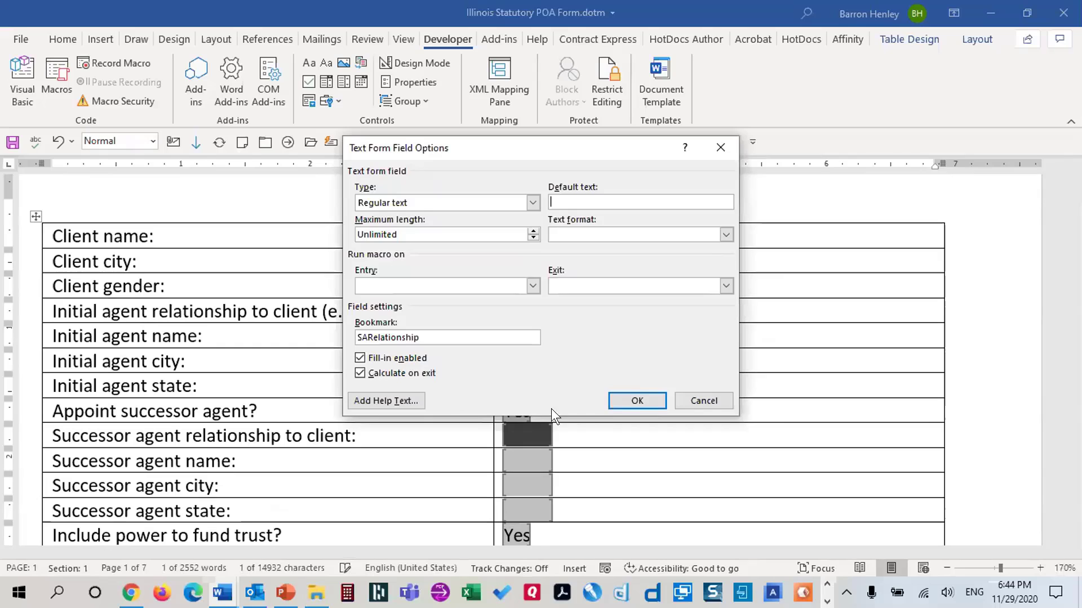
{"action": "left_click", "coordinate": [637, 399]}
{"action": "double_click", "coordinate": [531, 453]}
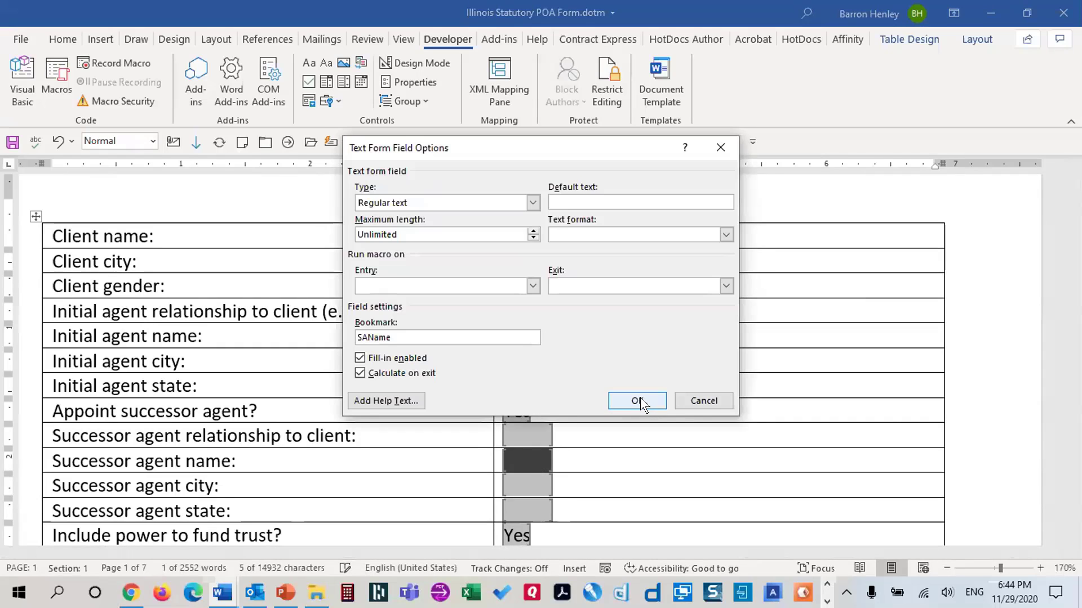
{"action": "left_click", "coordinate": [639, 398]}
{"action": "left_click", "coordinate": [550, 474]}
{"action": "double_click", "coordinate": [550, 478]}
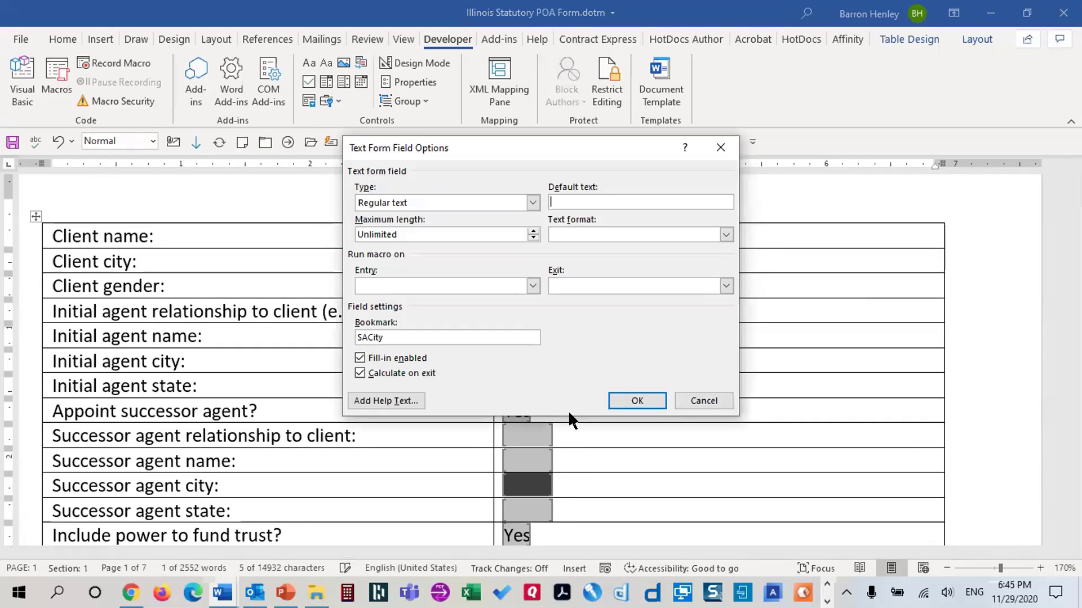
{"action": "left_click", "coordinate": [617, 400]}
{"action": "scroll", "coordinate": [542, 310], "scroll_direction": "down", "scroll_amount": 3}
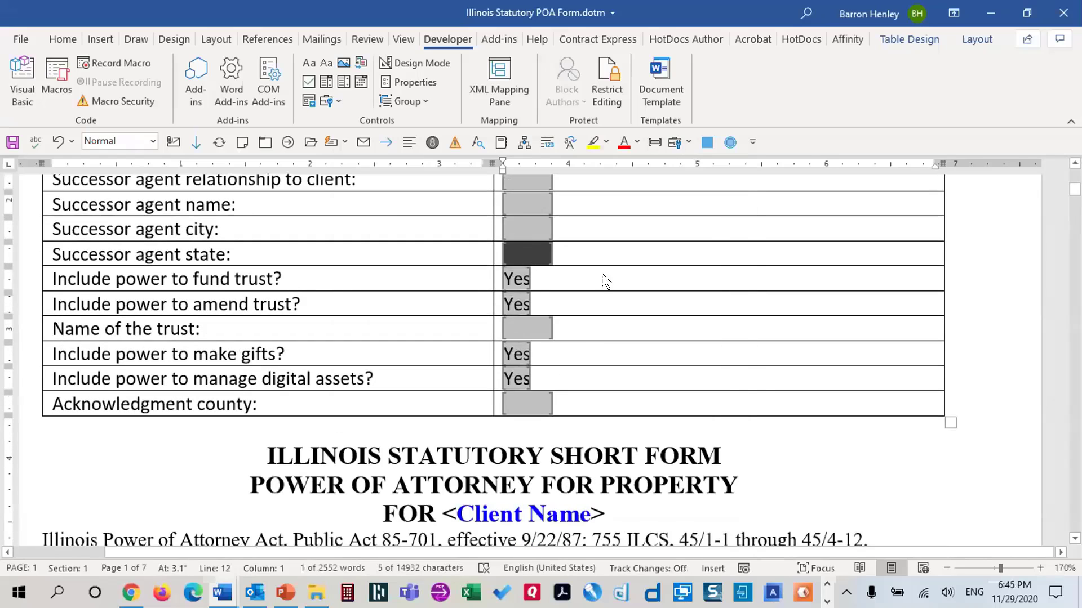
{"action": "left_click", "coordinate": [632, 401]}
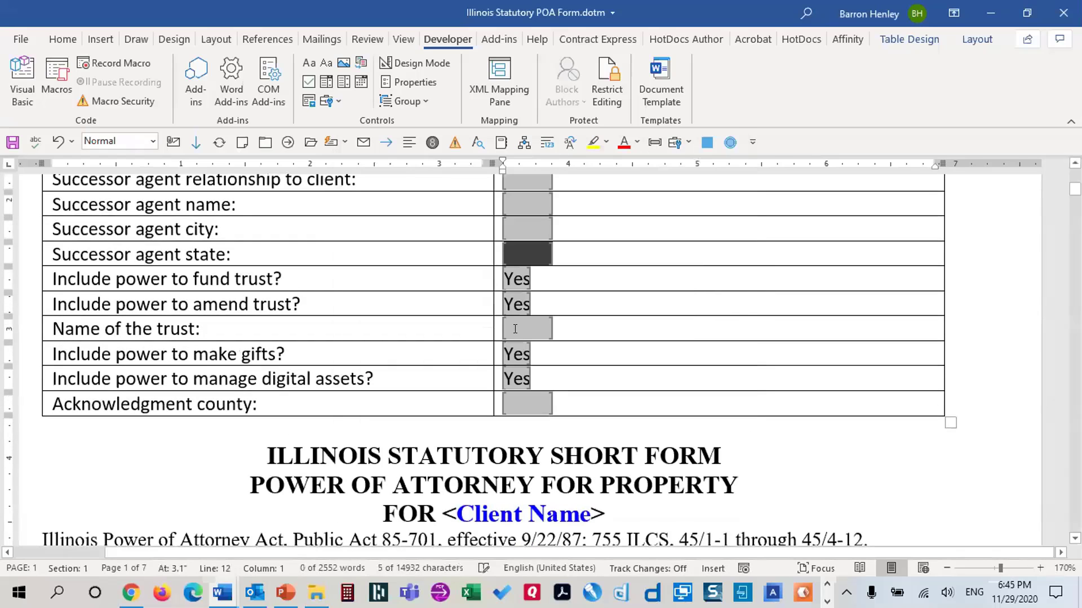
Review the trust, make-gifts, digital-assets and county field settings, then save the template
{"action": "double_click", "coordinate": [517, 277]}
{"action": "left_click", "coordinate": [641, 387]}
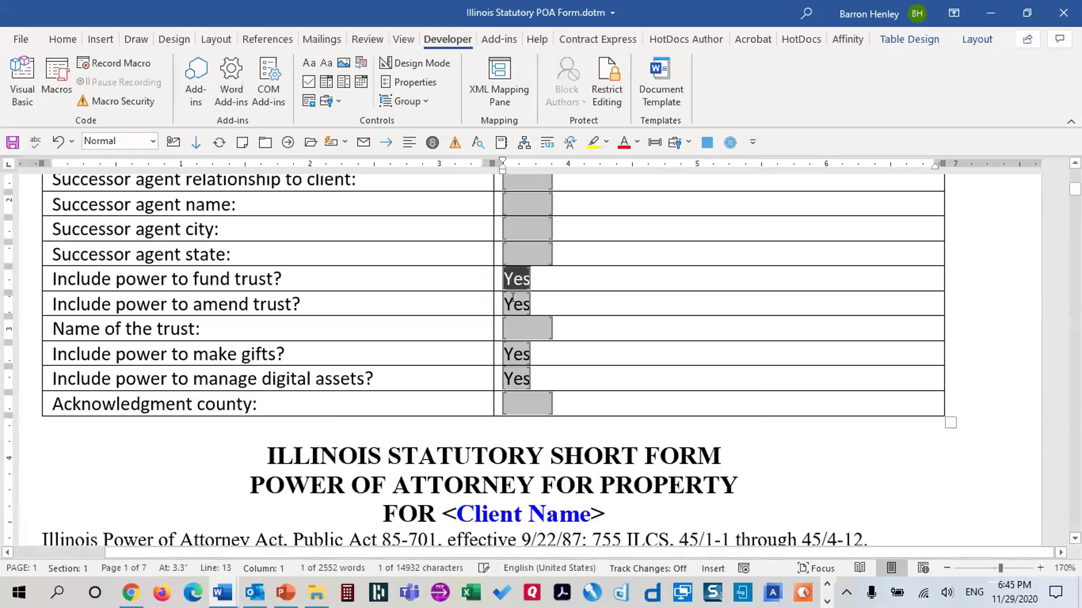
{"action": "double_click", "coordinate": [512, 297]}
{"action": "left_click", "coordinate": [635, 387]}
{"action": "double_click", "coordinate": [527, 329]}
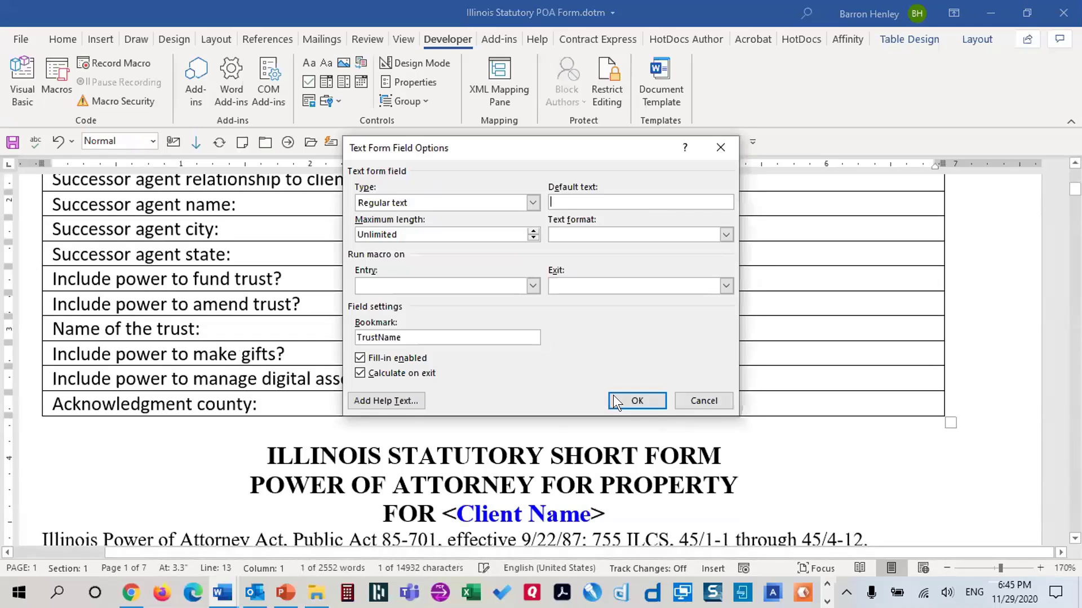
{"action": "left_click", "coordinate": [628, 394]}
{"action": "double_click", "coordinate": [527, 354]}
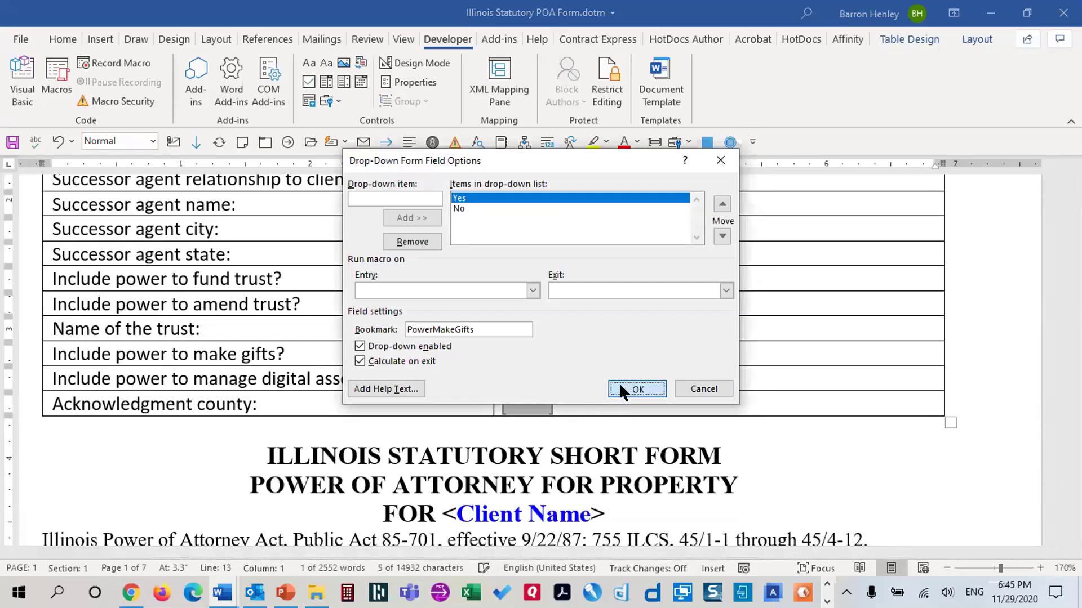
{"action": "left_click", "coordinate": [636, 389]}
{"action": "double_click", "coordinate": [517, 379]}
{"action": "left_click", "coordinate": [630, 387]}
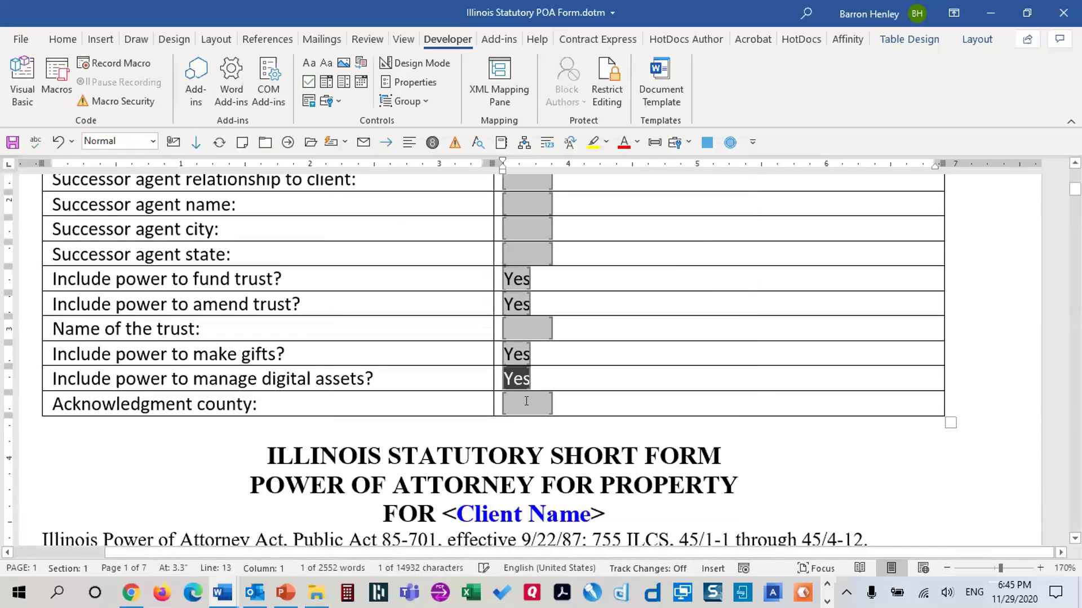
{"action": "double_click", "coordinate": [526, 401]}
{"action": "left_click", "coordinate": [631, 401]}
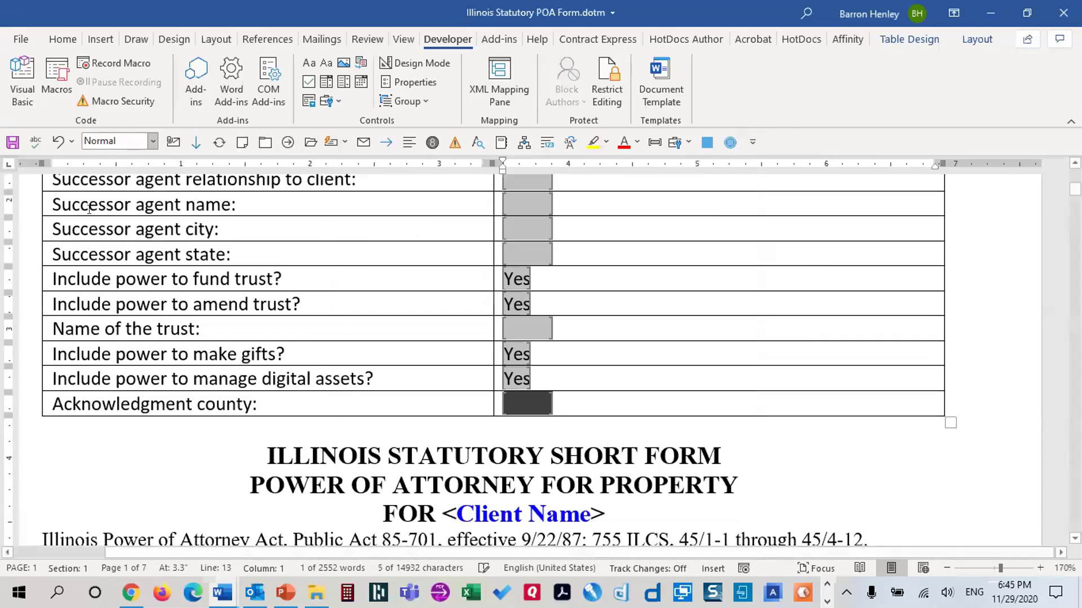
{"action": "left_click", "coordinate": [12, 142]}
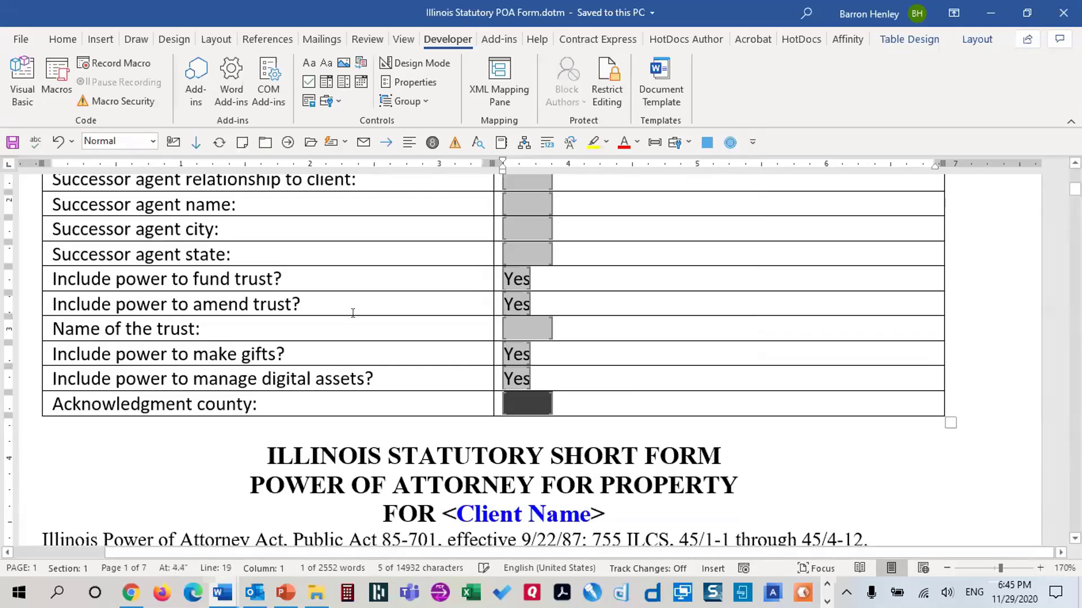
Confirm the Client name form field's bookmark is ClientName, closing its settings unchanged
{"action": "scroll", "coordinate": [524, 368], "scroll_direction": "up", "scroll_amount": 5}
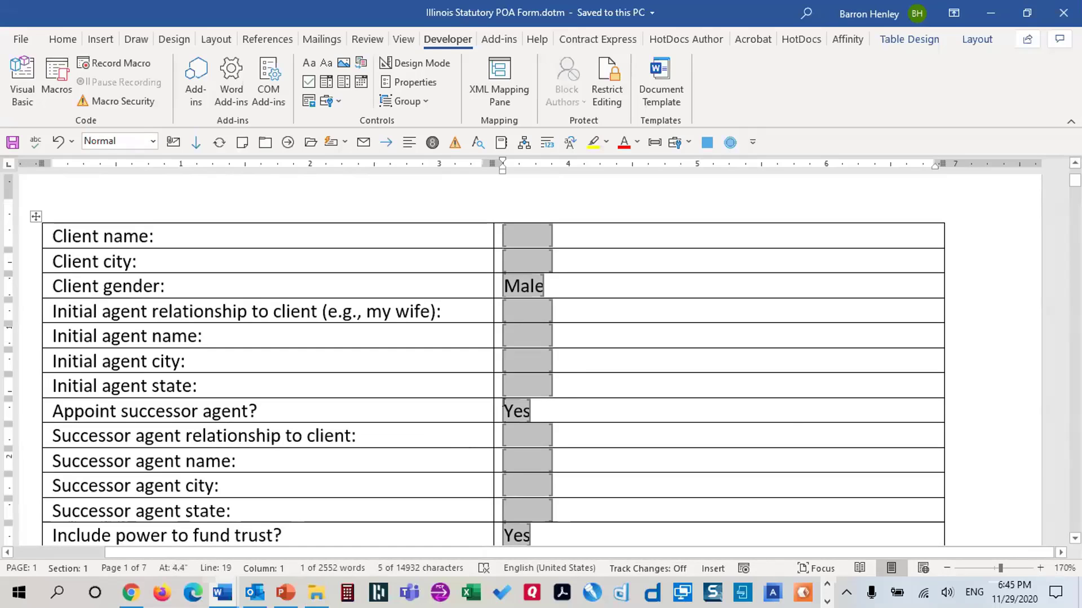
{"action": "left_click", "coordinate": [570, 374]}
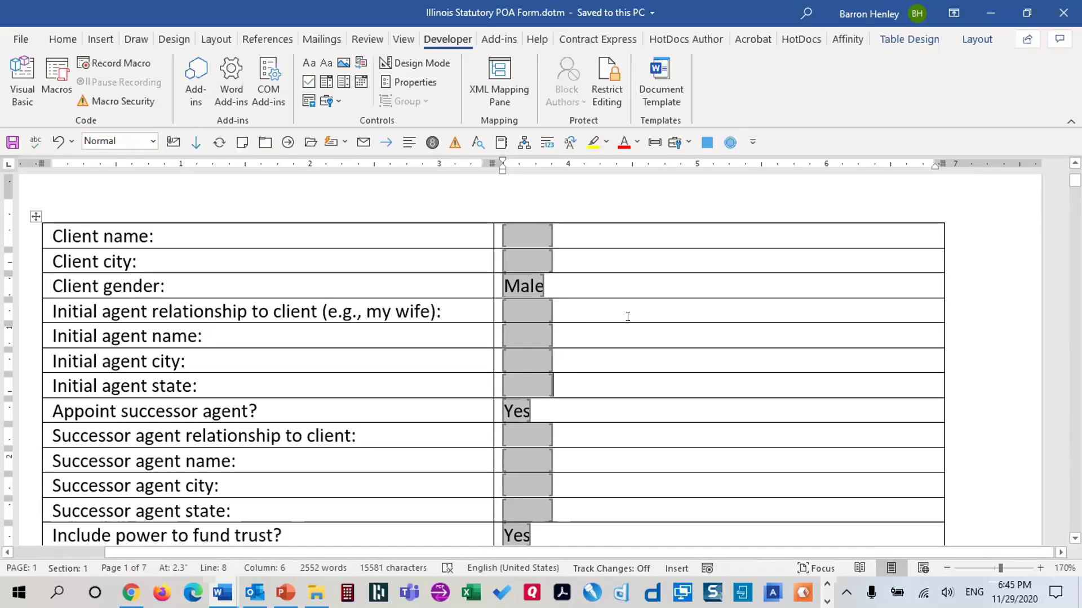
{"action": "scroll", "coordinate": [644, 322], "scroll_direction": "down", "scroll_amount": 7}
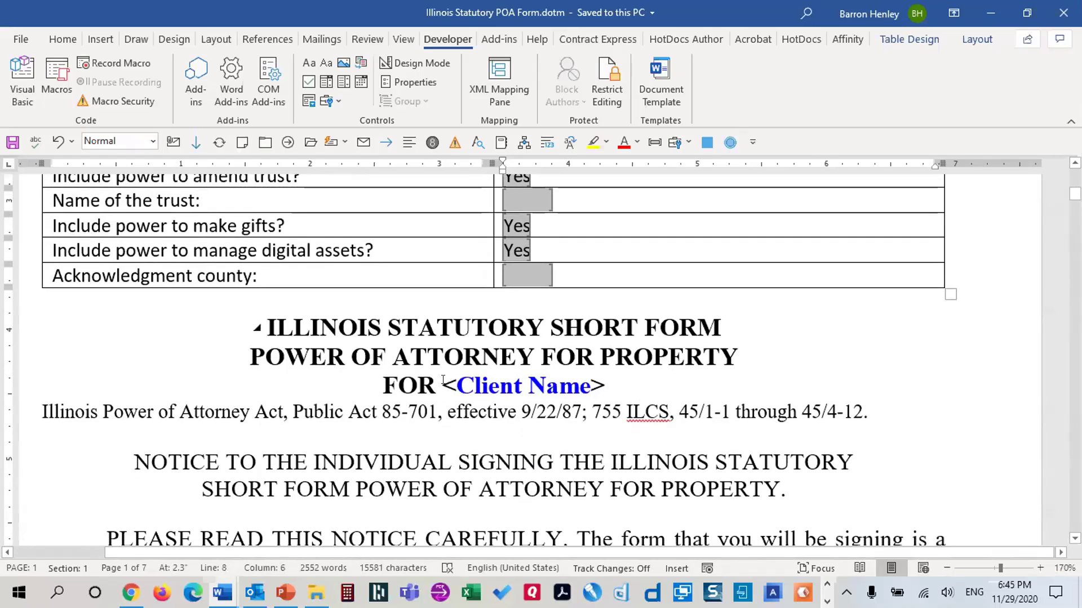
{"action": "left_click_drag", "start_coordinate": [443, 386], "coordinate": [604, 386]}
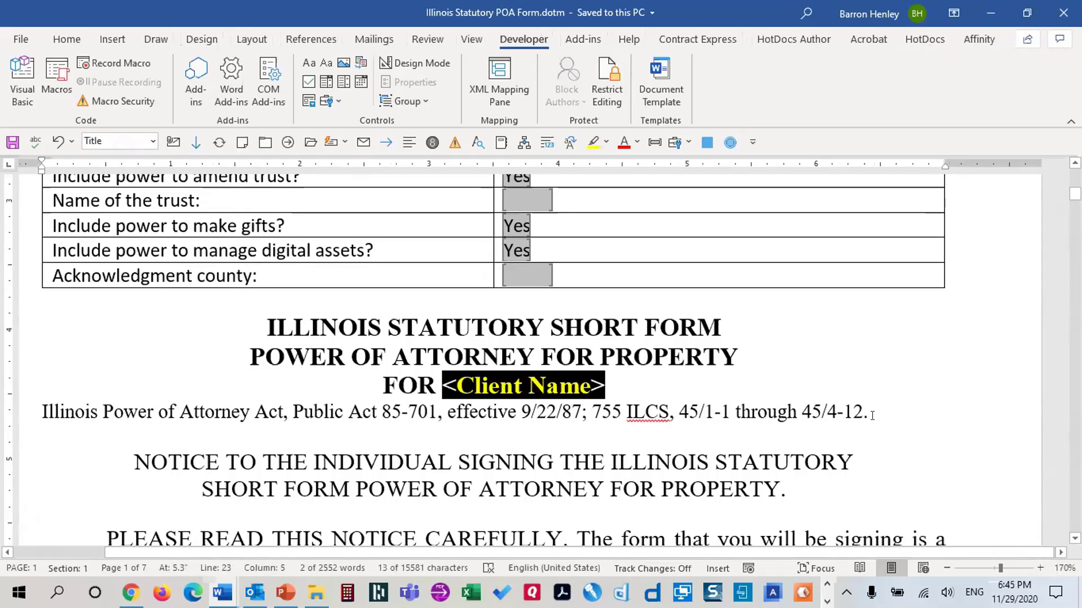
{"action": "scroll", "coordinate": [851, 411], "scroll_direction": "up", "scroll_amount": 7}
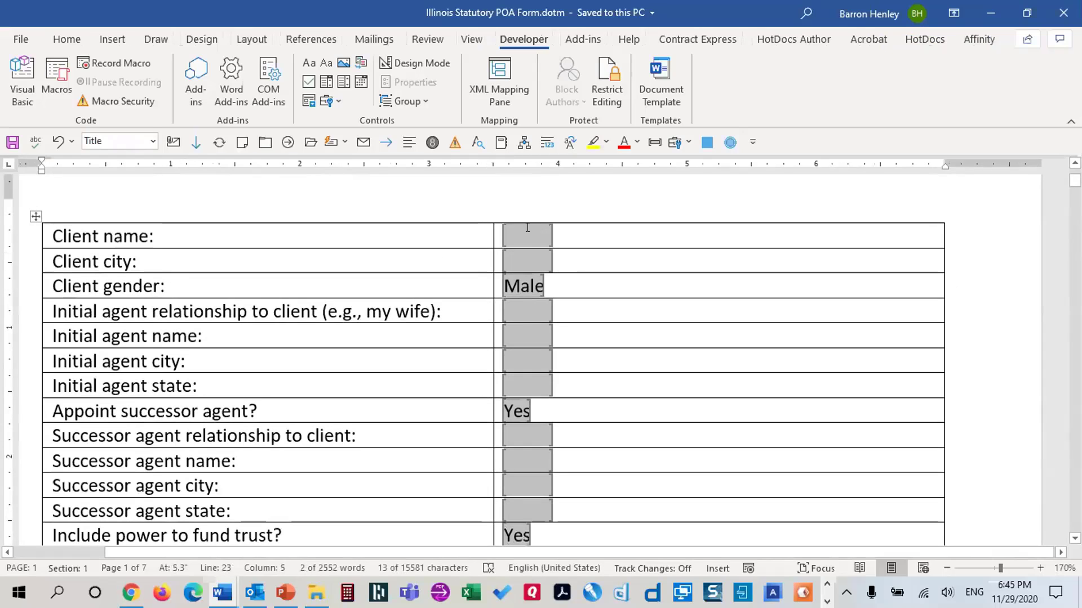
{"action": "double_click", "coordinate": [530, 230]}
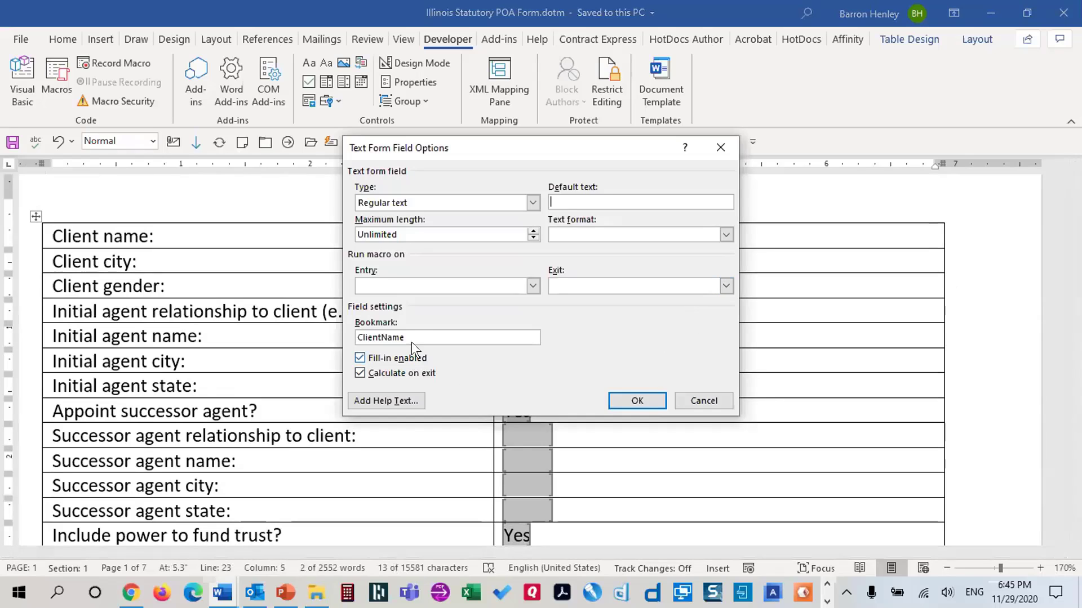
{"action": "double_click", "coordinate": [411, 340]}
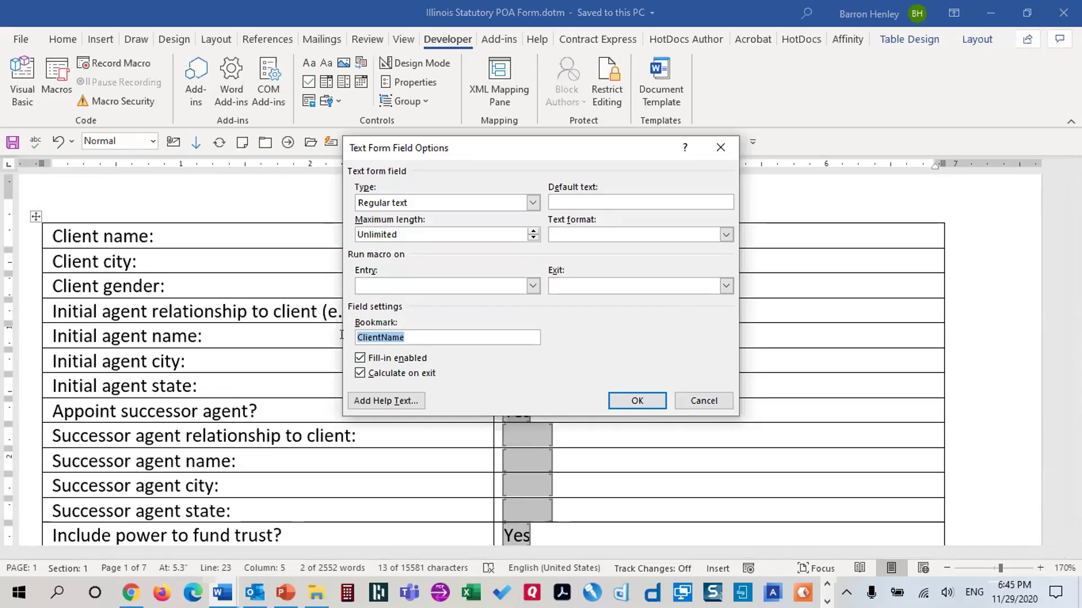
{"action": "left_click", "coordinate": [423, 339]}
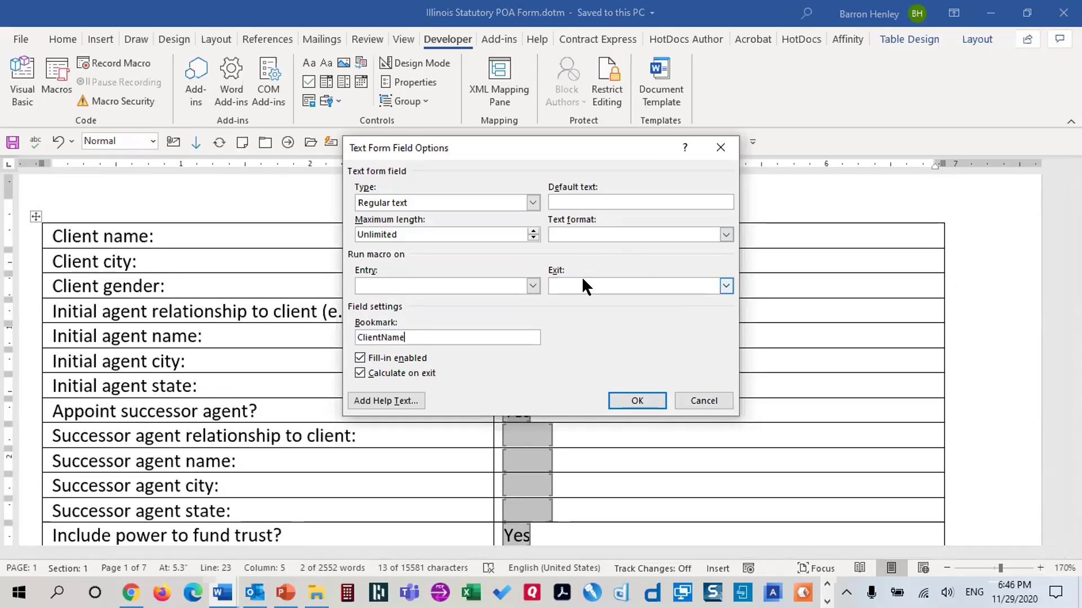
{"action": "left_click", "coordinate": [691, 404]}
Select the <Client Name> placeholder in the document title
{"action": "scroll", "coordinate": [502, 328], "scroll_direction": "down", "scroll_amount": 8}
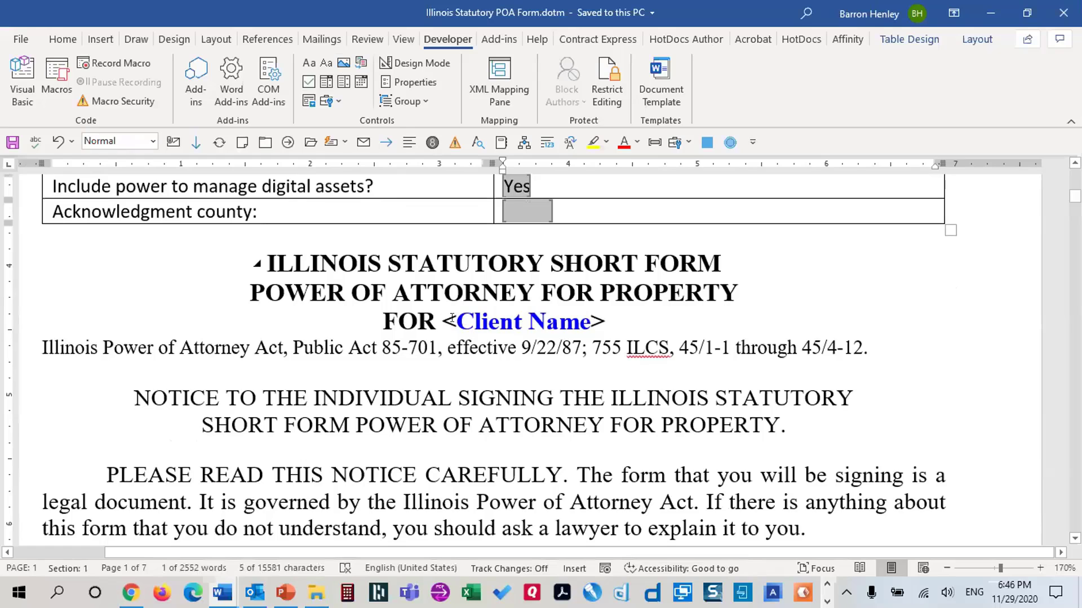
{"action": "left_click_drag", "start_coordinate": [442, 321], "coordinate": [605, 321]}
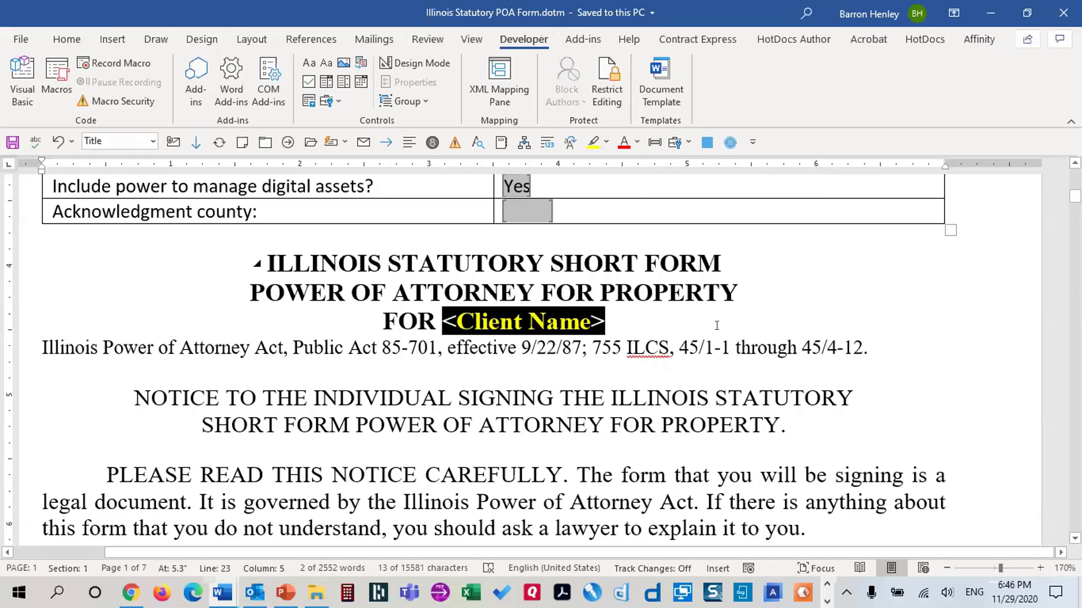
{"action": "left_click", "coordinate": [109, 36]}
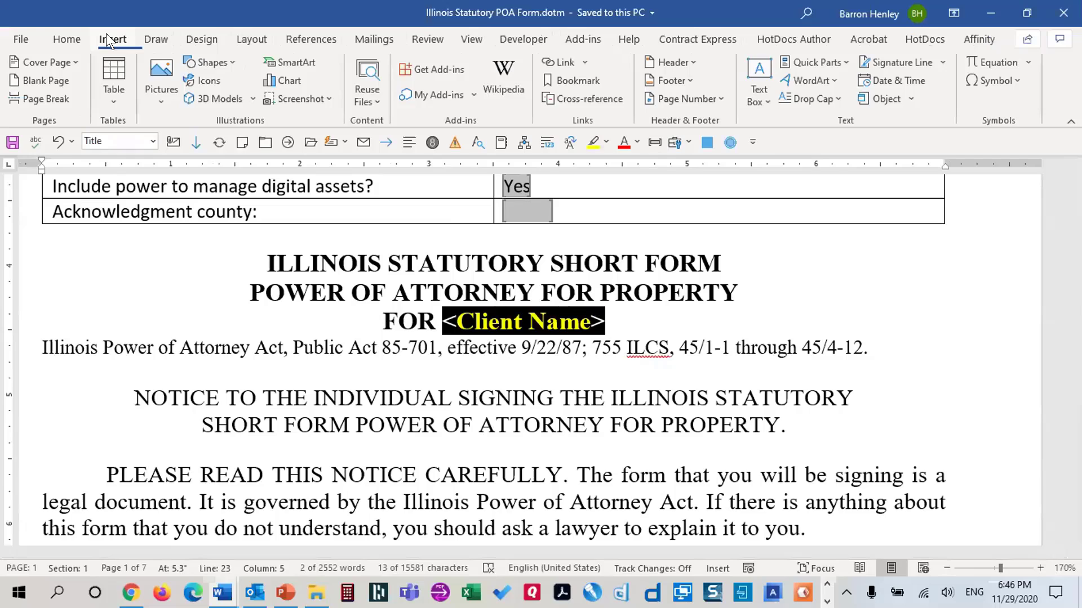
Replace the title's <Client Name> with a Ref field to bookmark ClientName, formatted Uppercase
{"action": "left_click", "coordinate": [814, 65]}
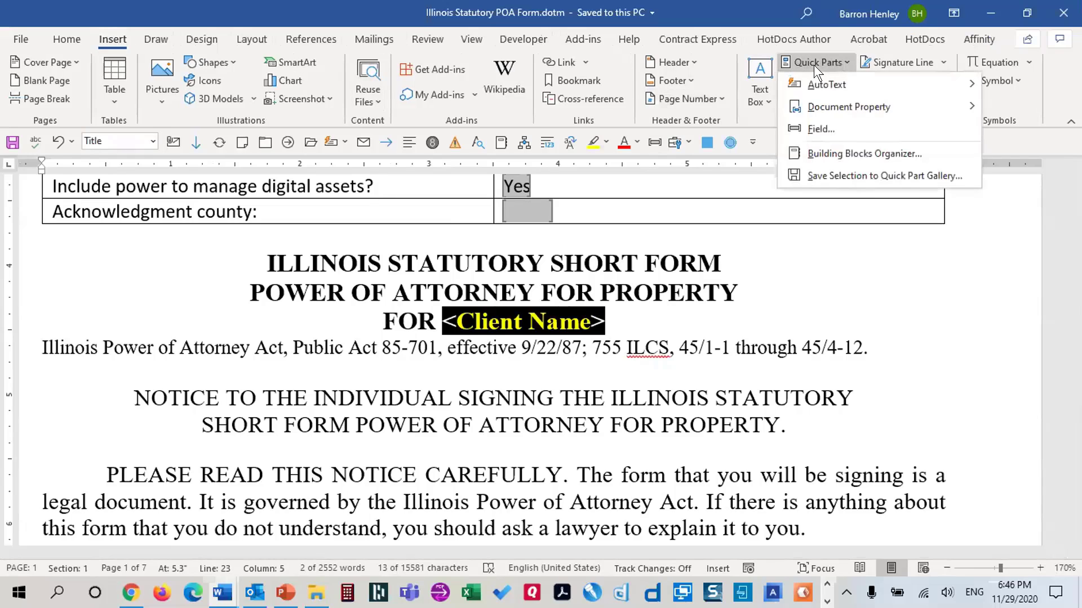
{"action": "left_click", "coordinate": [818, 131]}
{"action": "left_click_drag", "start_coordinate": [730, 131], "coordinate": [956, 41]}
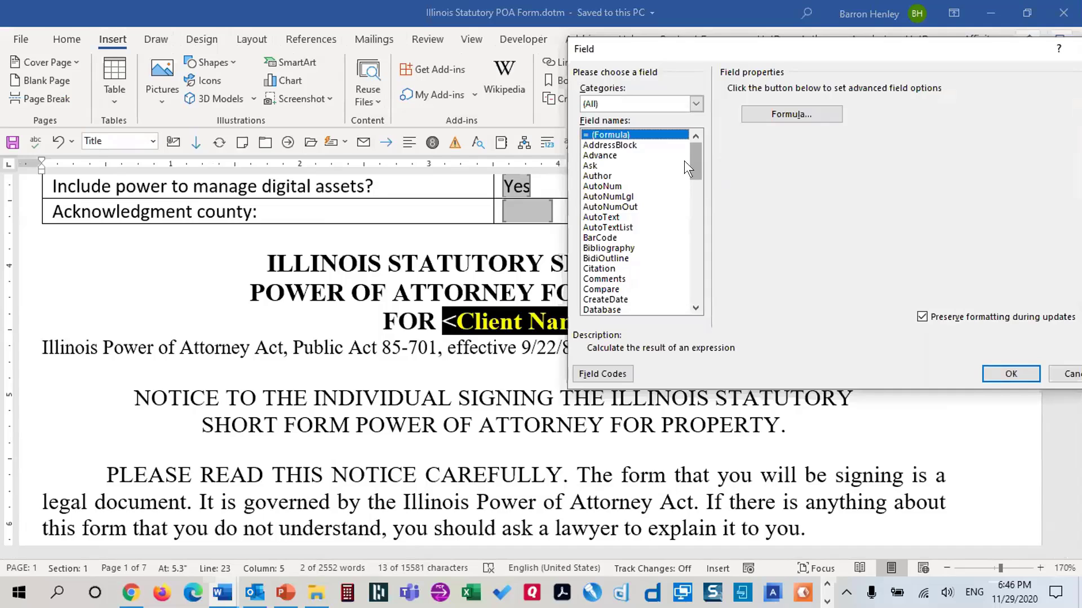
{"action": "left_click", "coordinate": [700, 218]}
{"action": "left_click_drag", "start_coordinate": [701, 218], "coordinate": [702, 252]}
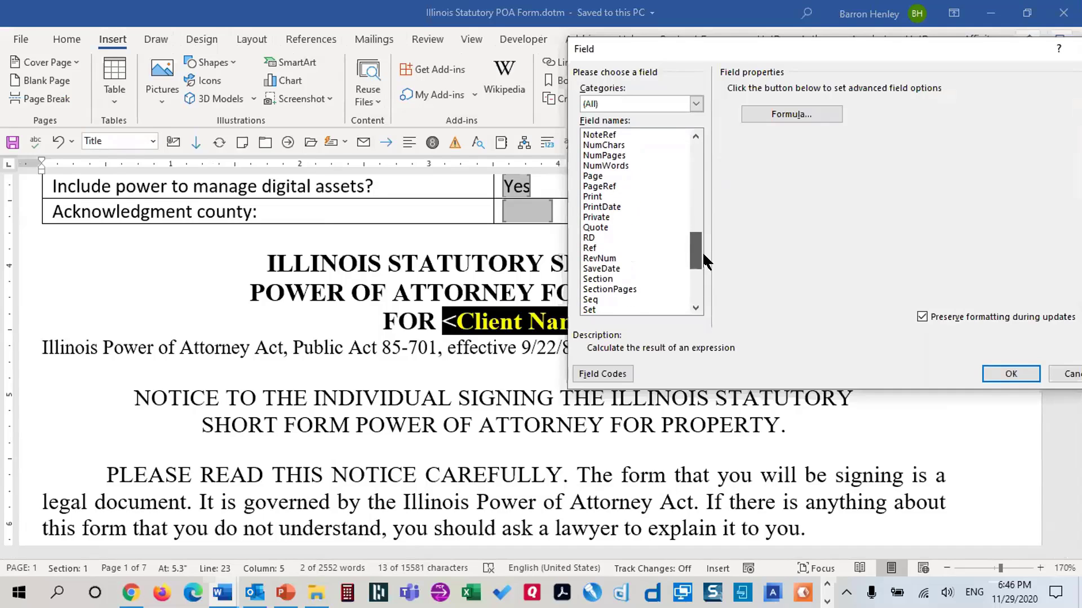
{"action": "left_click", "coordinate": [588, 248]}
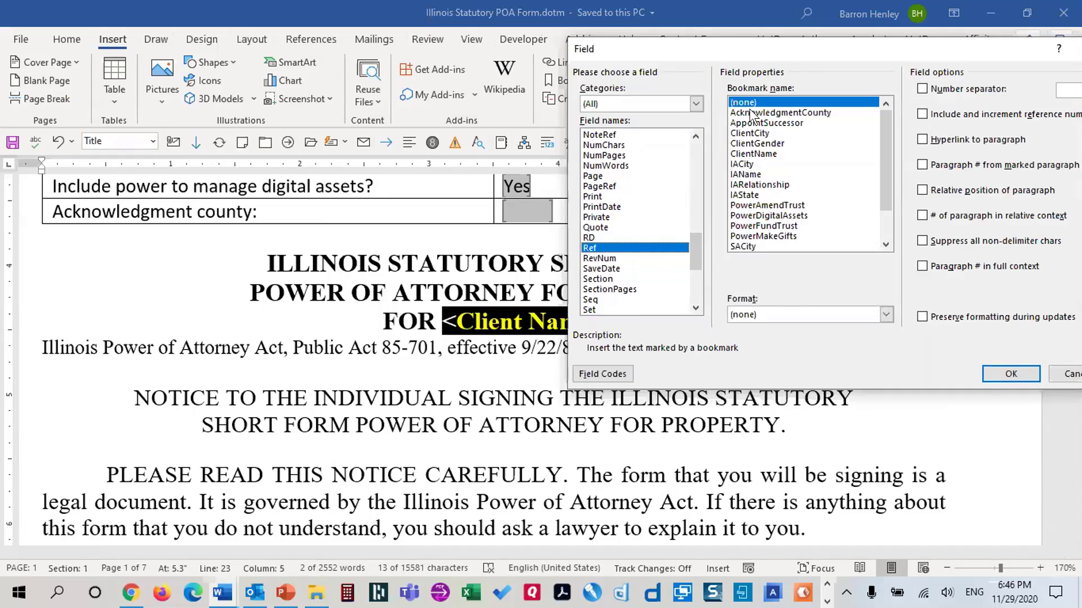
{"action": "left_click_drag", "start_coordinate": [887, 166], "coordinate": [881, 228]}
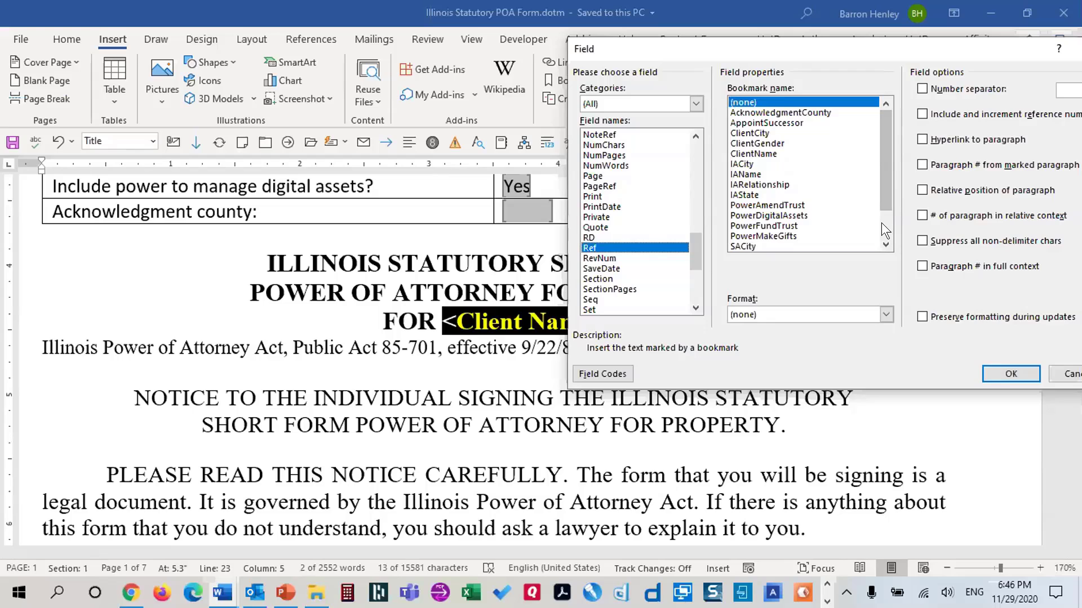
{"action": "left_click", "coordinate": [753, 154]}
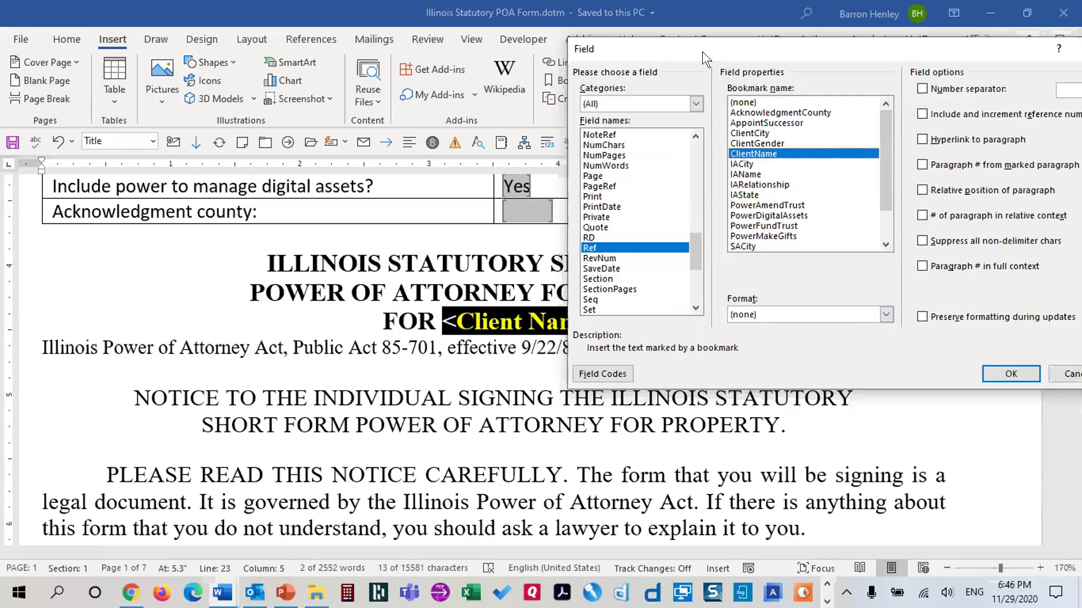
{"action": "left_click_drag", "start_coordinate": [699, 53], "coordinate": [459, 382]}
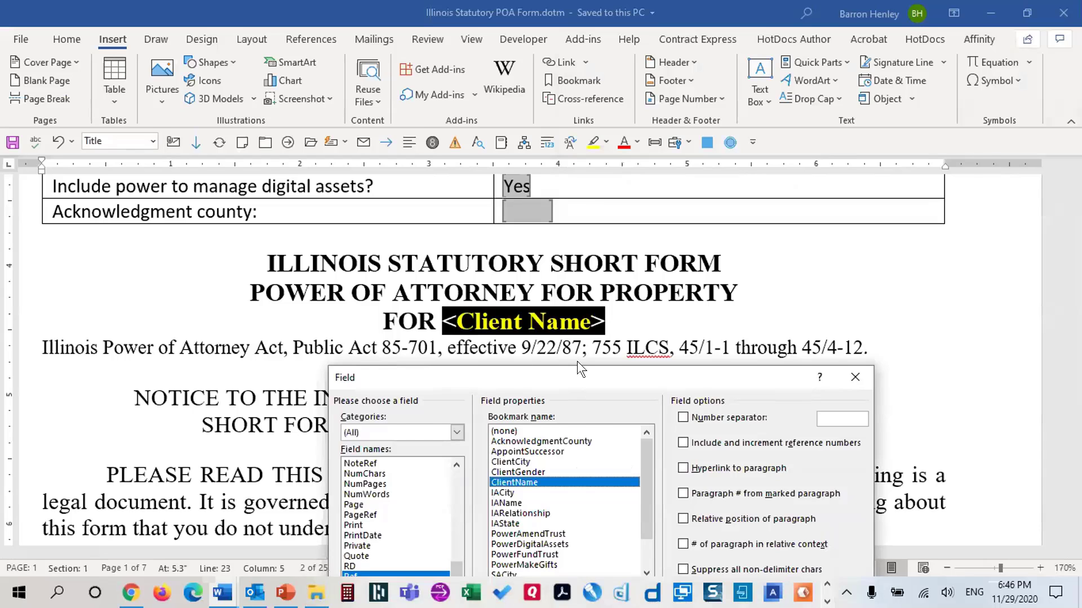
{"action": "left_click_drag", "start_coordinate": [575, 372], "coordinate": [667, 66]}
{"action": "left_click", "coordinate": [650, 338]}
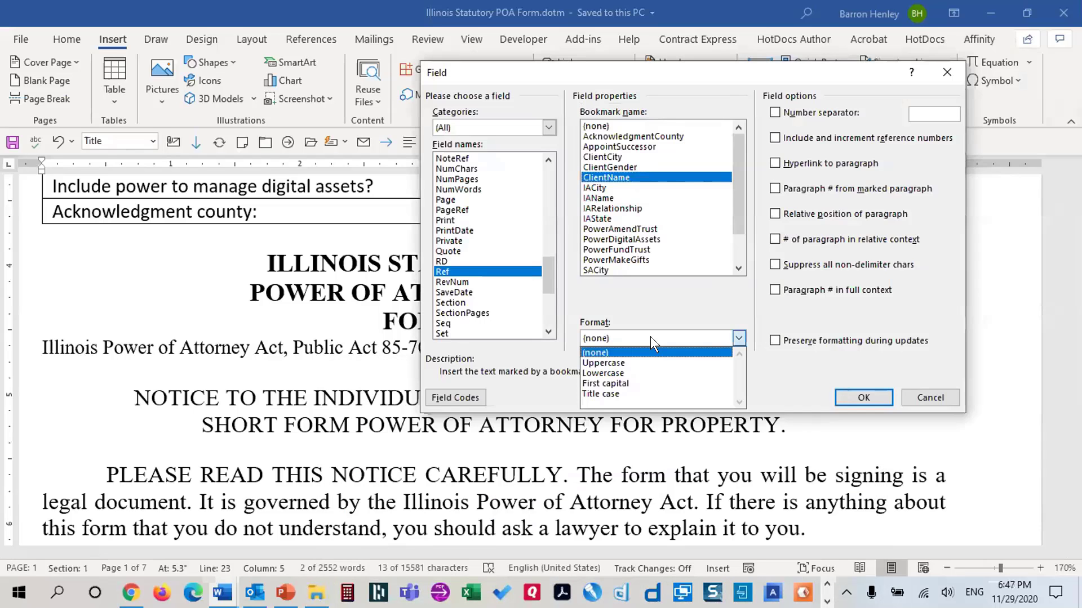
{"action": "left_click", "coordinate": [640, 358]}
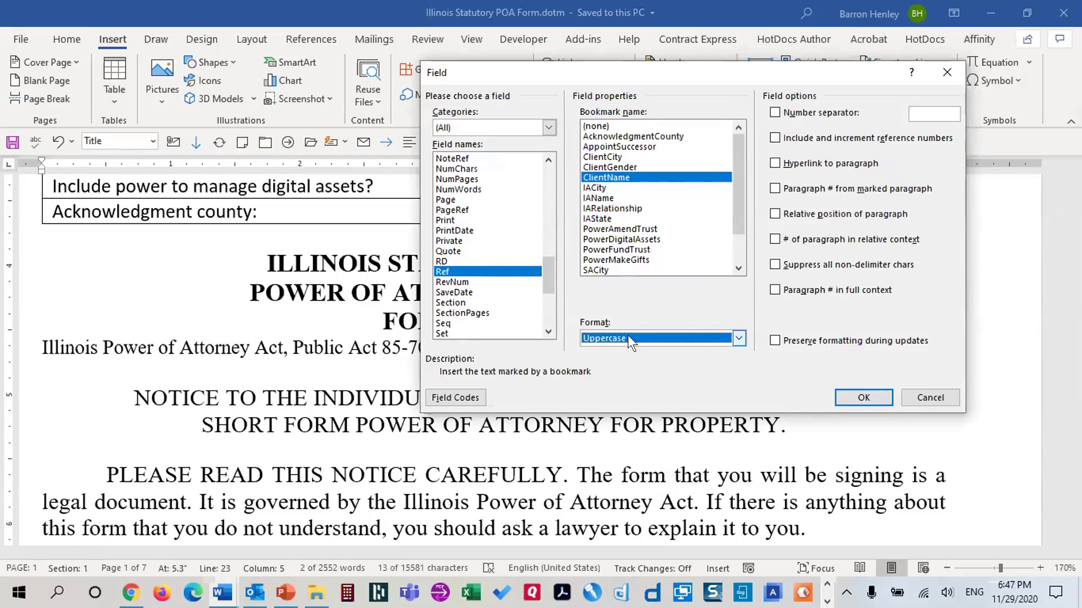
{"action": "left_click", "coordinate": [853, 398]}
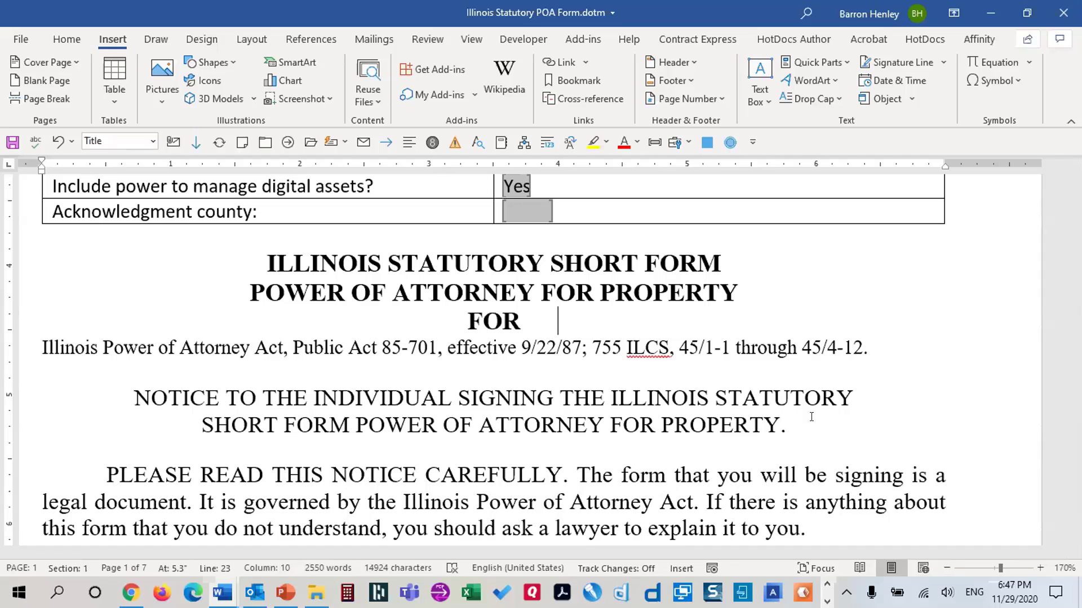
{"action": "key", "text": "alt+F9"}
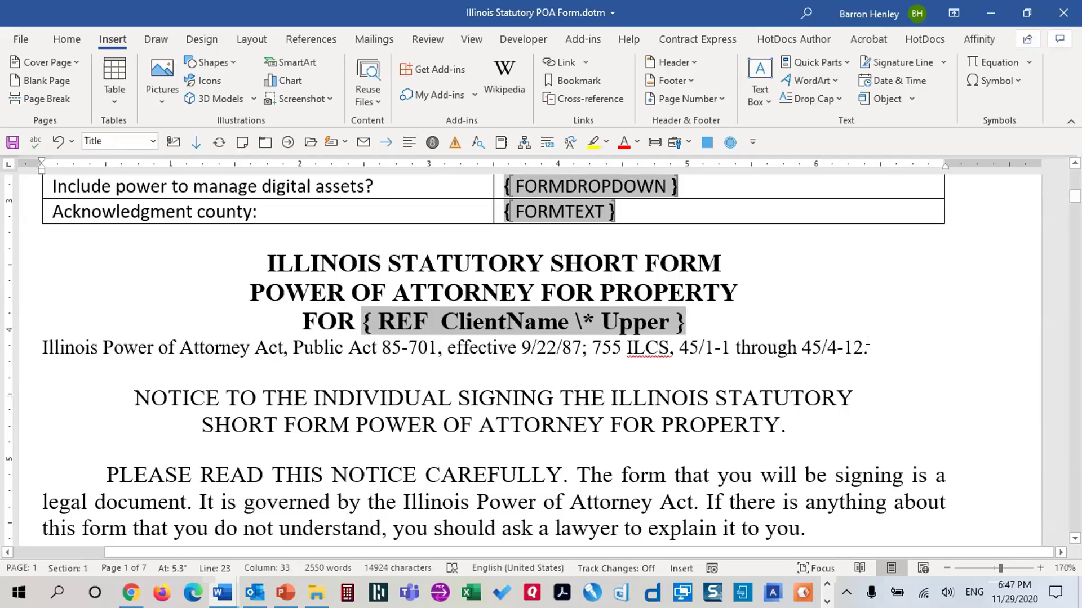
{"action": "scroll", "coordinate": [862, 348], "scroll_direction": "up", "scroll_amount": 8}
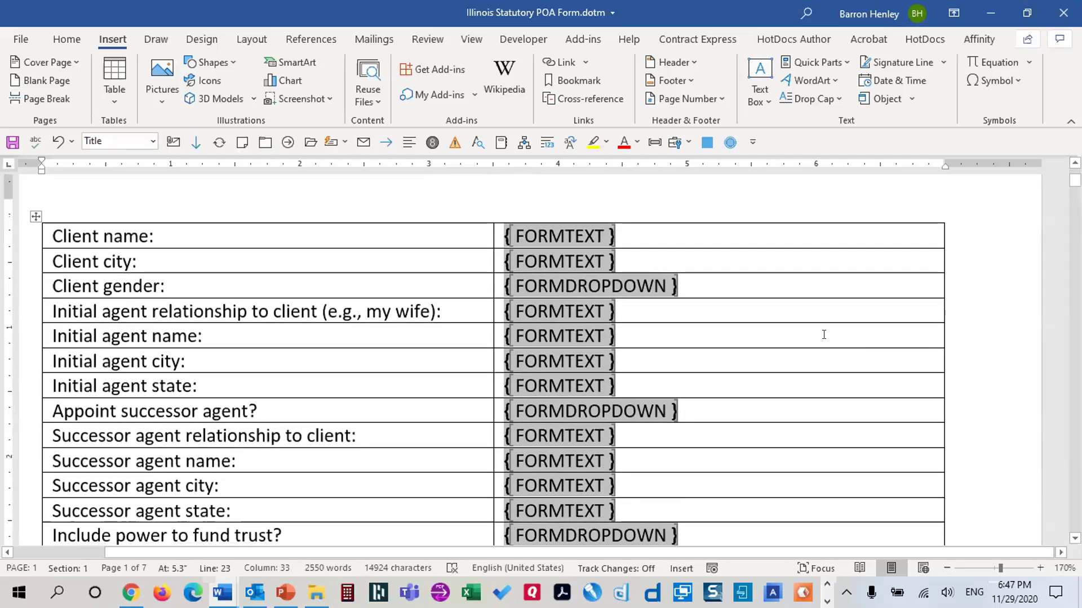
{"action": "scroll", "coordinate": [605, 286], "scroll_direction": "down", "scroll_amount": 7}
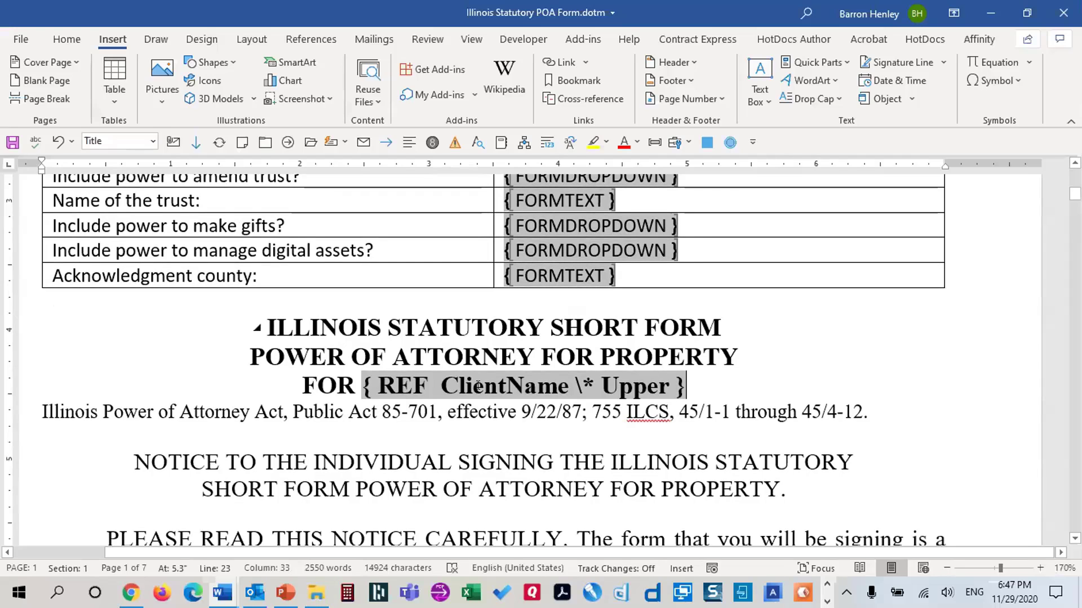
{"action": "key", "text": "alt+F9"}
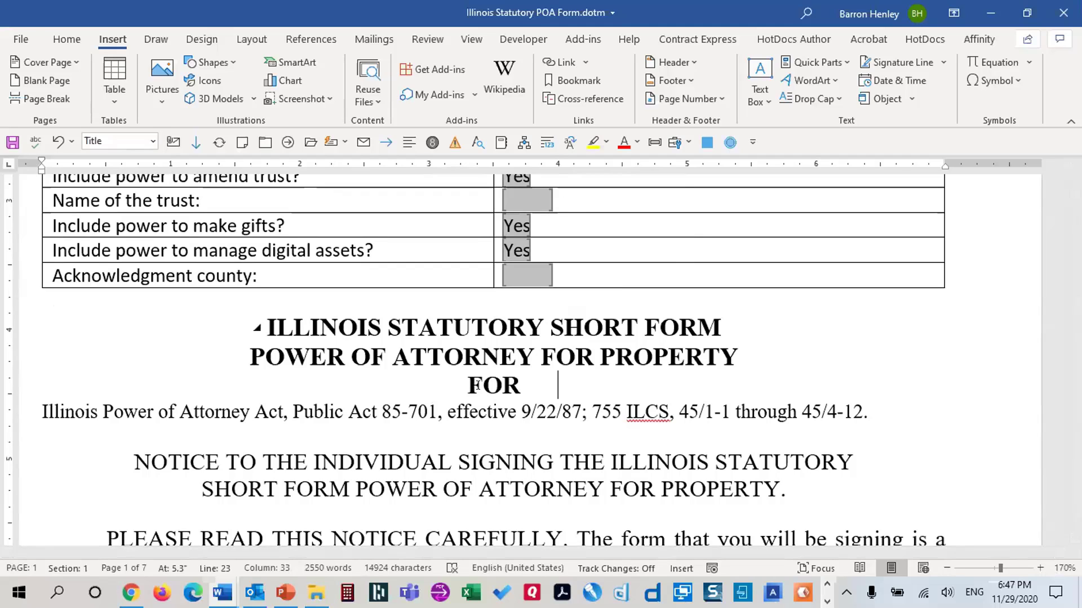
{"action": "key", "text": "alt+F9"}
{"action": "key", "text": "alt+F9"}
{"action": "key", "text": "alt+F9"}
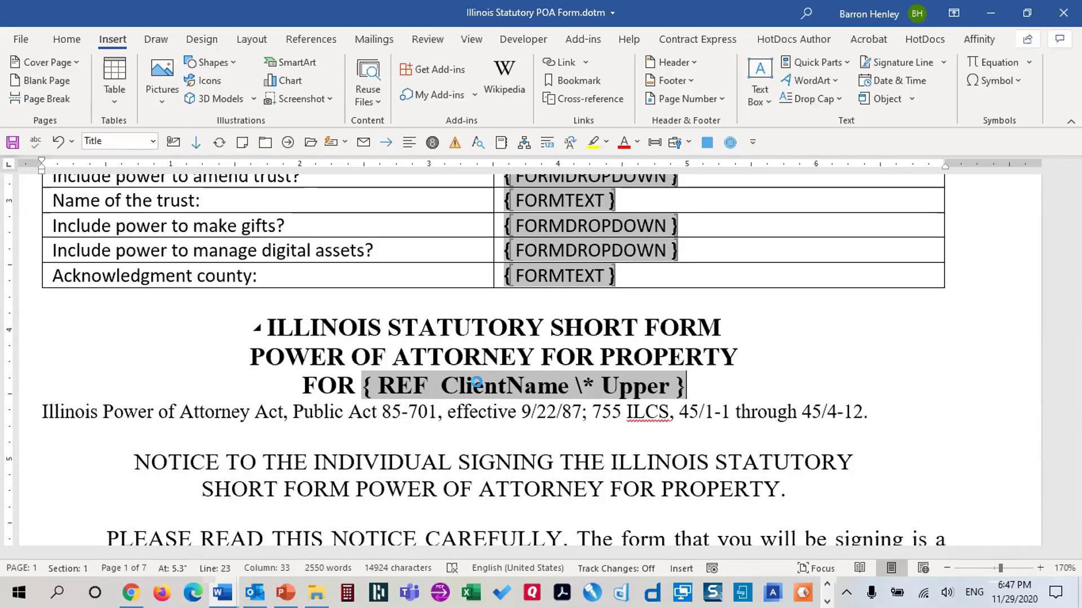
{"action": "key", "text": "alt+F9"}
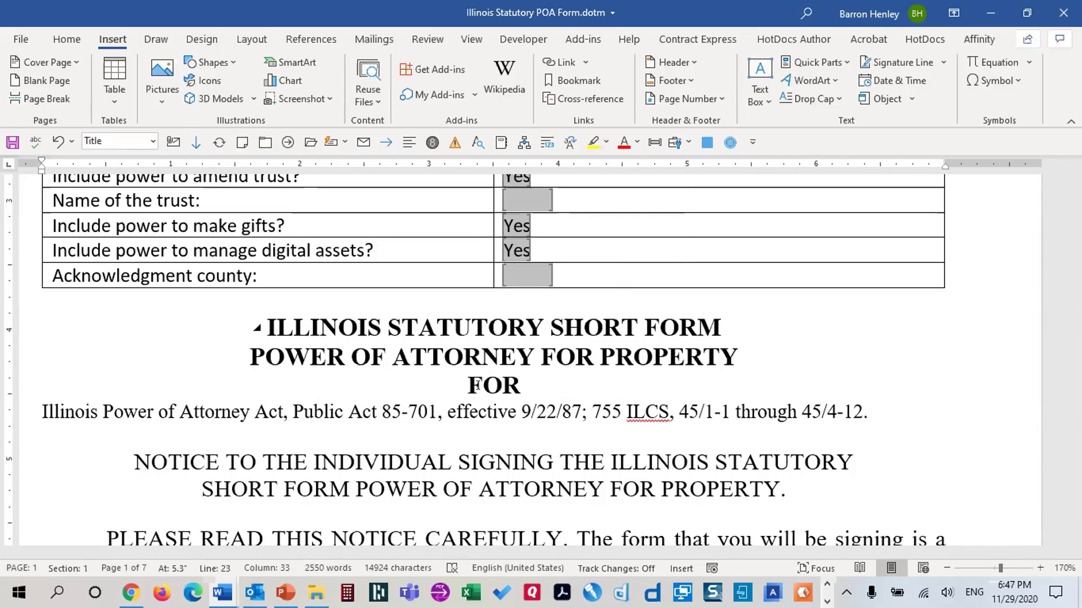
{"action": "key", "text": "alt+F9"}
{"action": "key", "text": "alt+F9"}
{"action": "key", "text": "alt+F9"}
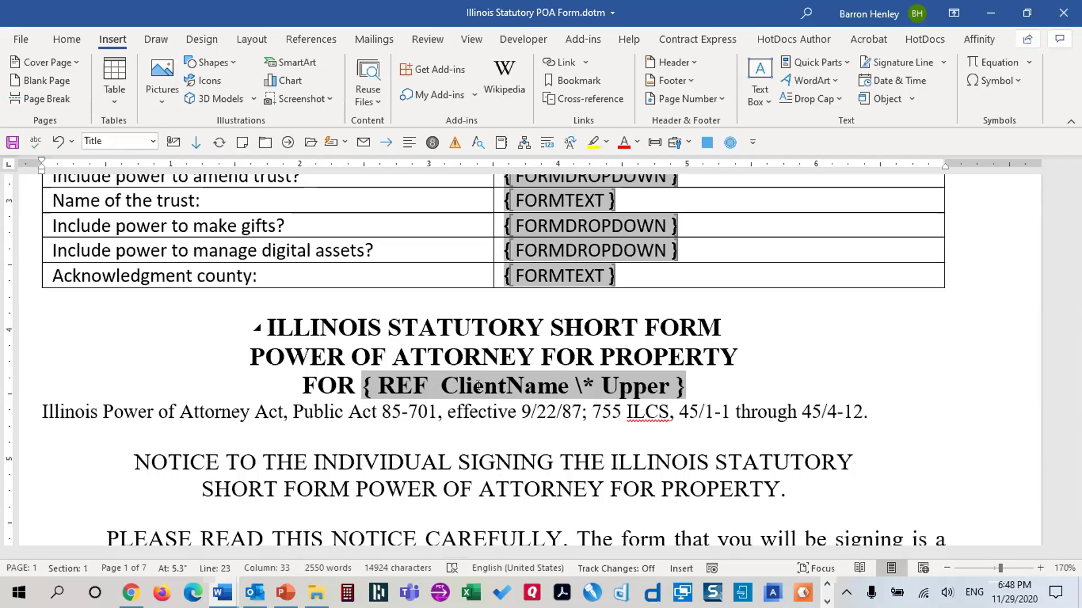
{"action": "left_click", "coordinate": [664, 387]}
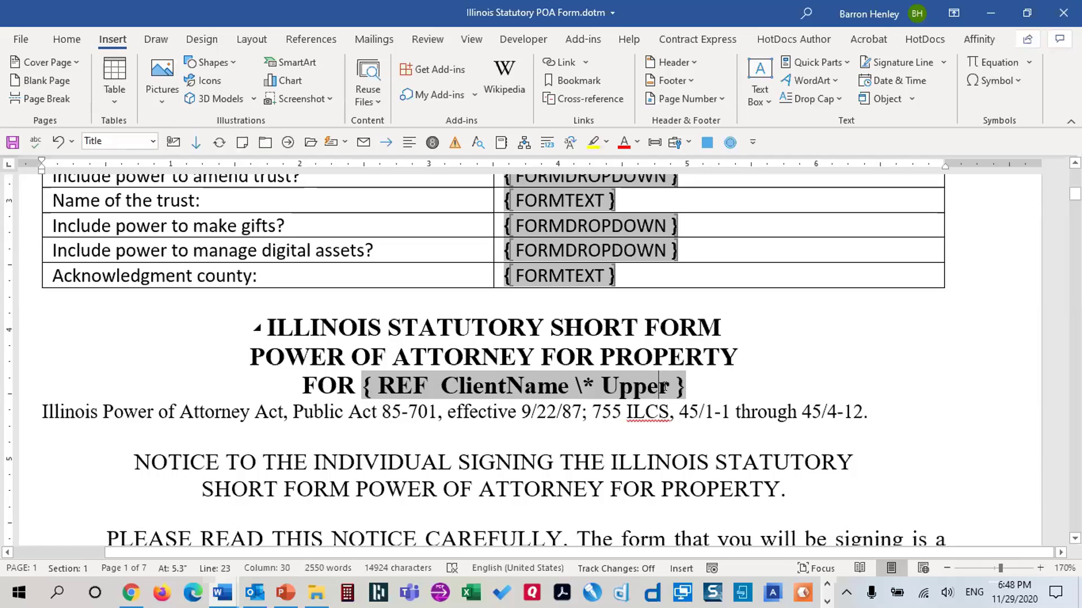
{"action": "left_click", "coordinate": [526, 387]}
{"action": "right_click", "coordinate": [440, 388]}
{"action": "left_click_drag", "start_coordinate": [440, 387], "coordinate": [689, 388]}
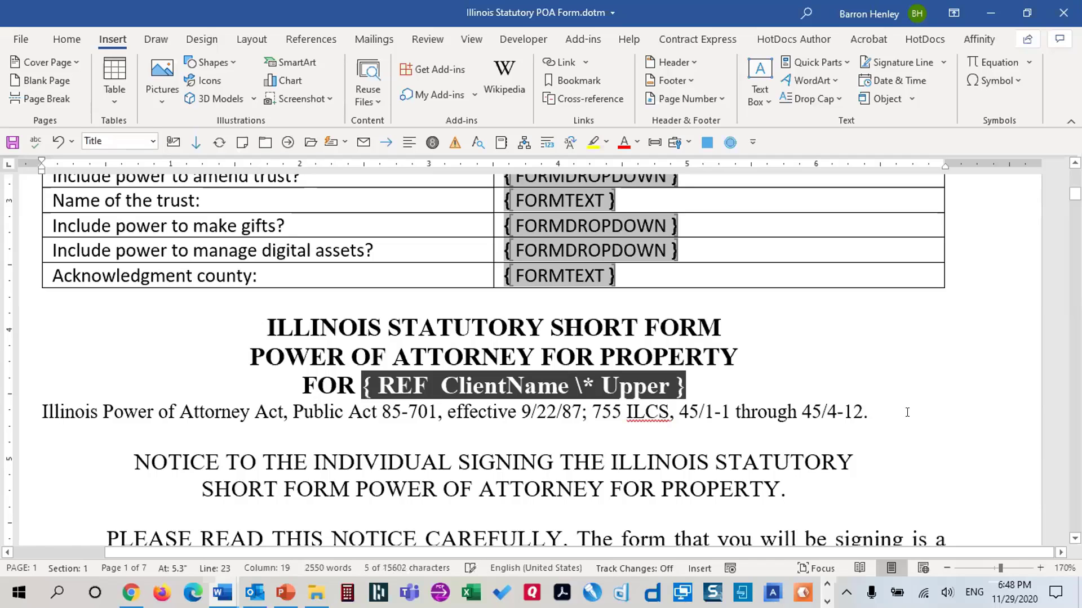
{"action": "scroll", "coordinate": [681, 326], "scroll_direction": "up", "scroll_amount": 8}
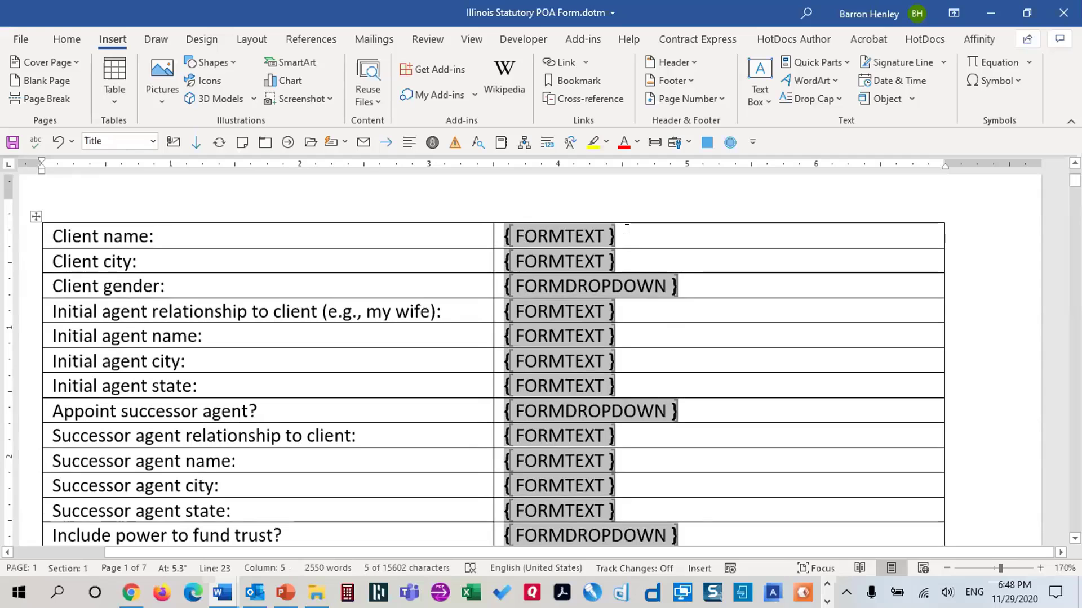
{"action": "scroll", "coordinate": [626, 231], "scroll_direction": "down", "scroll_amount": 7}
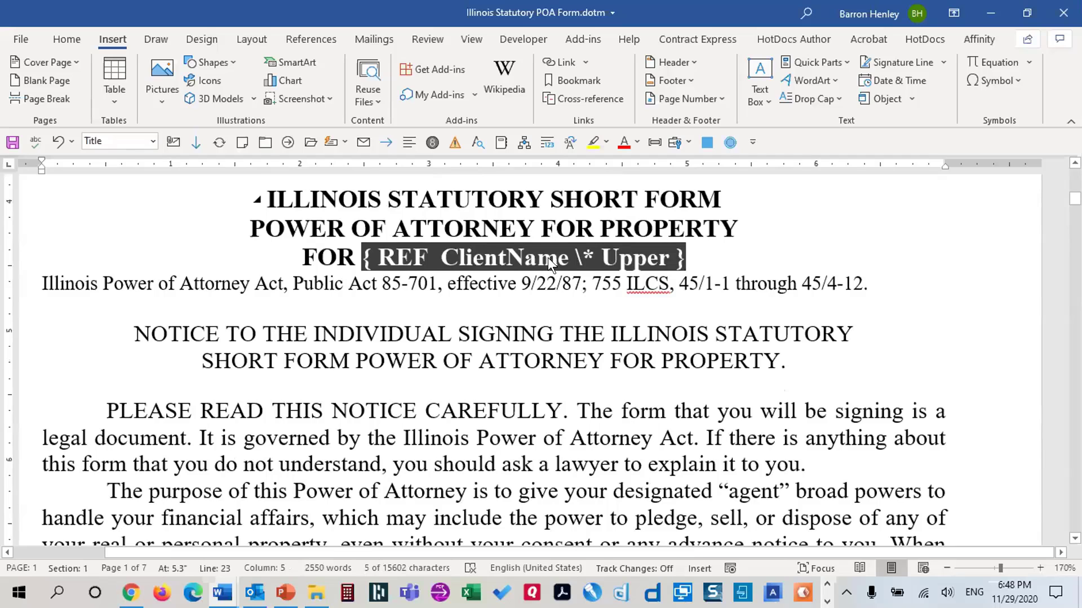
{"action": "scroll", "coordinate": [548, 258], "scroll_direction": "up", "scroll_amount": 1}
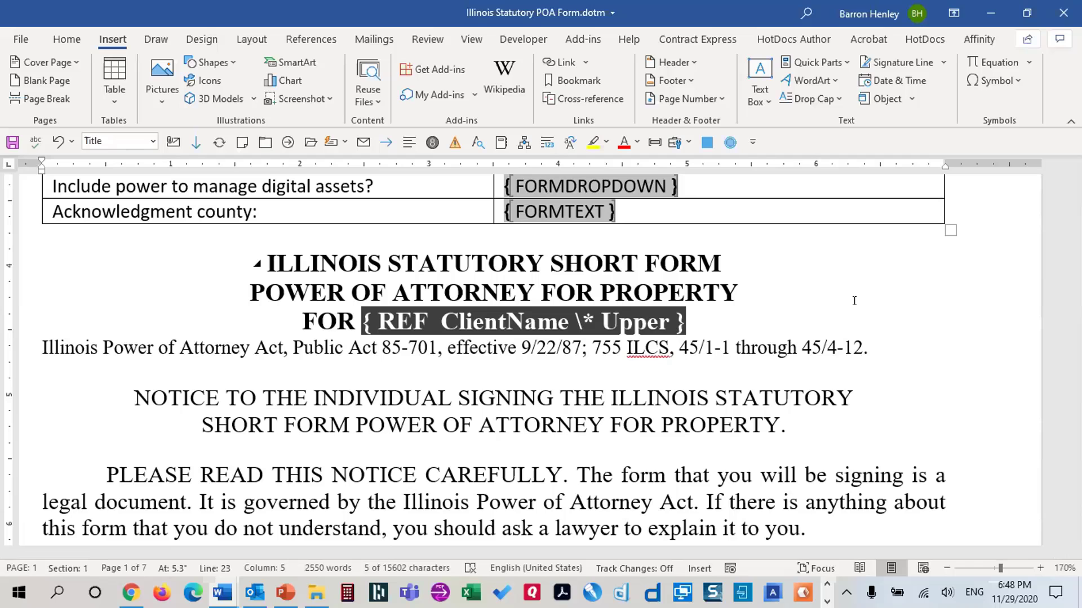
{"action": "scroll", "coordinate": [742, 211], "scroll_direction": "up", "scroll_amount": 6}
{"action": "scroll", "coordinate": [761, 295], "scroll_direction": "down", "scroll_amount": 6}
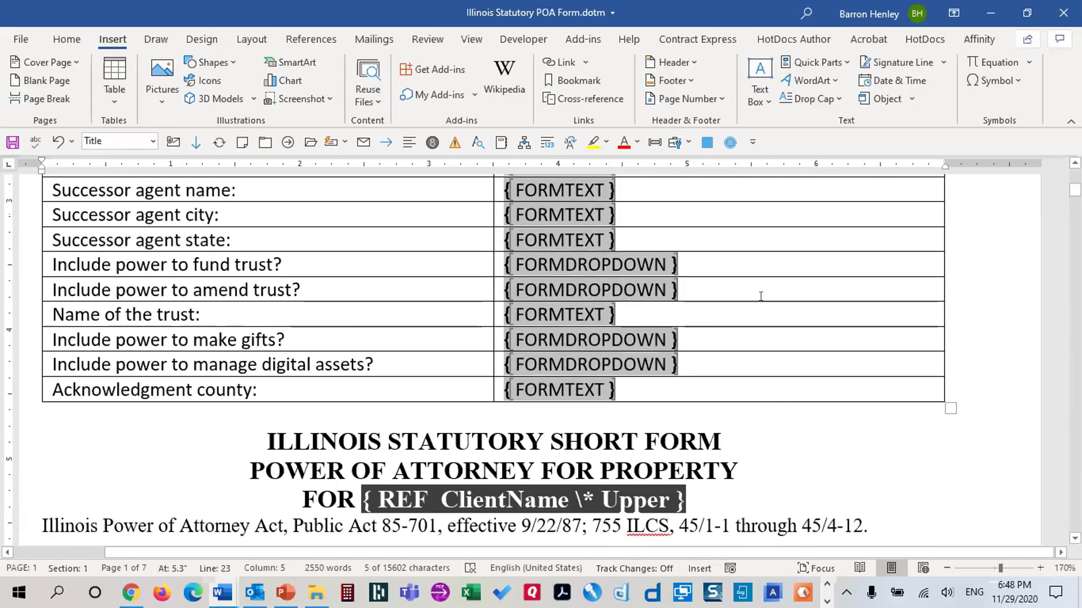
{"action": "left_click", "coordinate": [518, 319]}
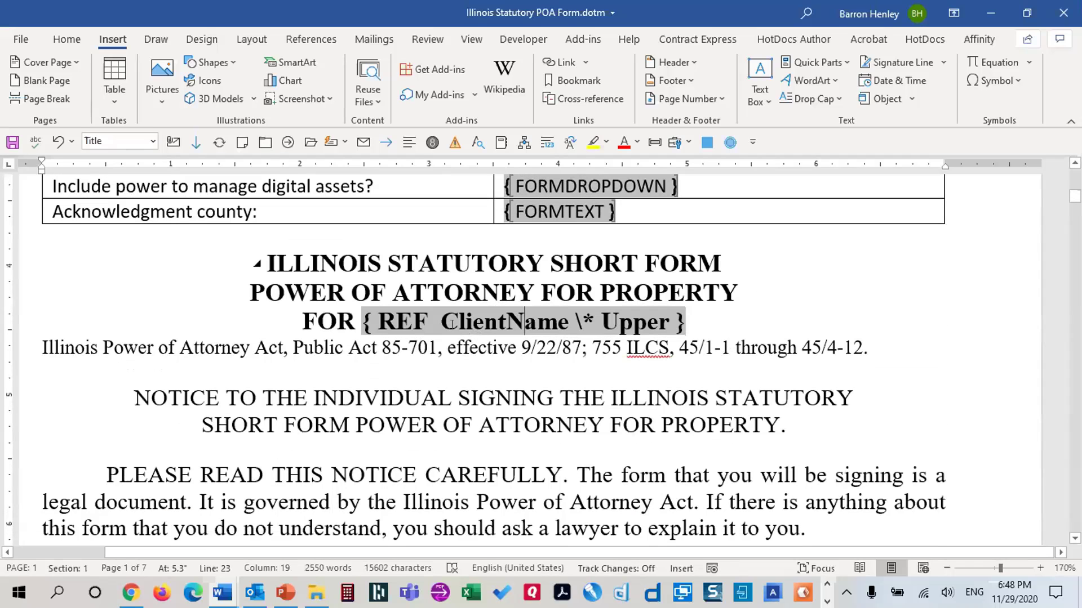
{"action": "left_click_drag", "start_coordinate": [361, 325], "coordinate": [551, 323]}
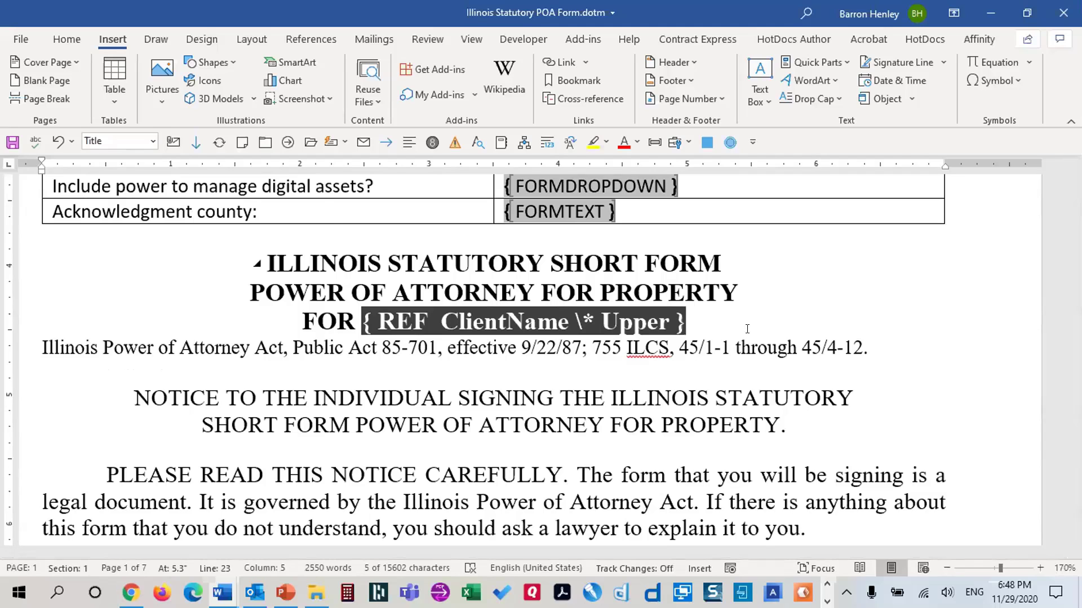
Bold the whole { REF ClientName \* Upper } field code so it gains \* MERGEFORMAT
{"action": "left_click", "coordinate": [67, 40]}
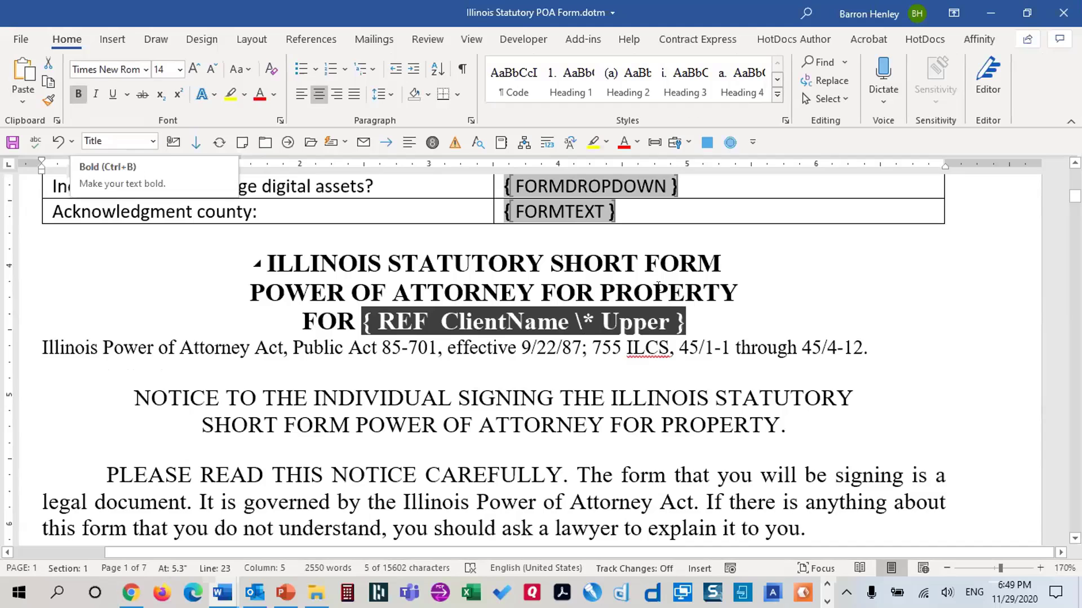
{"action": "double_click", "coordinate": [78, 97]}
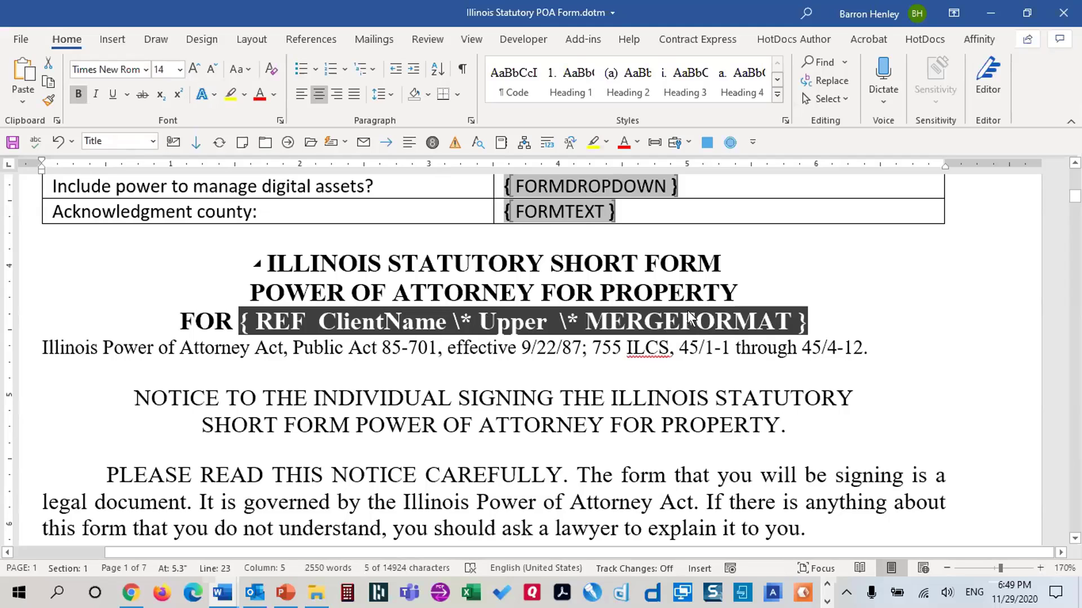
{"action": "key", "text": "ctrl+z"}
{"action": "key", "text": "ctrl+z"}
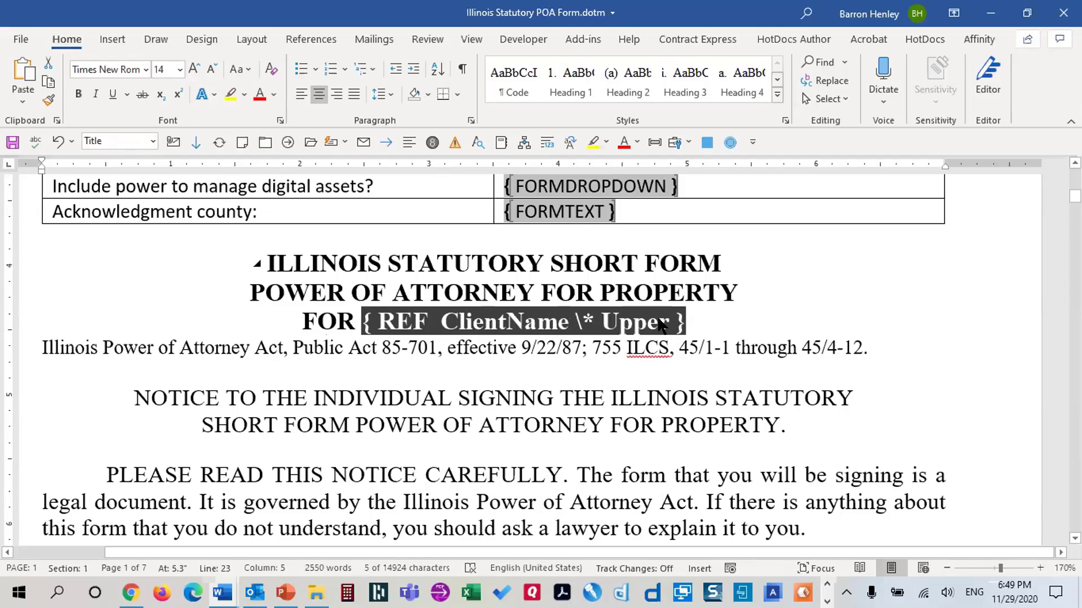
{"action": "left_click", "coordinate": [696, 328]}
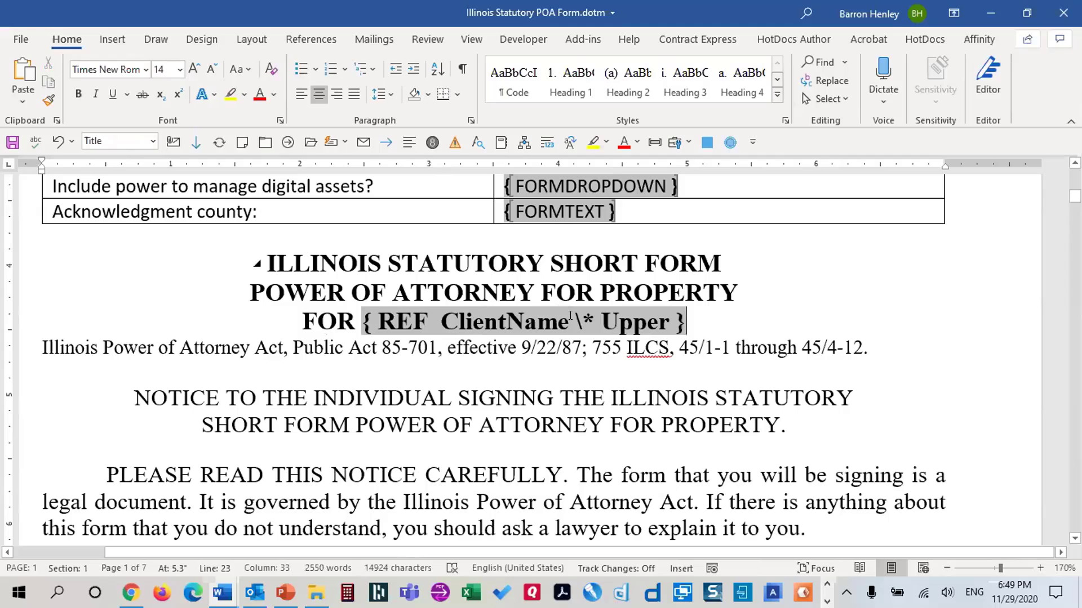
{"action": "left_click_drag", "start_coordinate": [573, 320], "coordinate": [669, 323]}
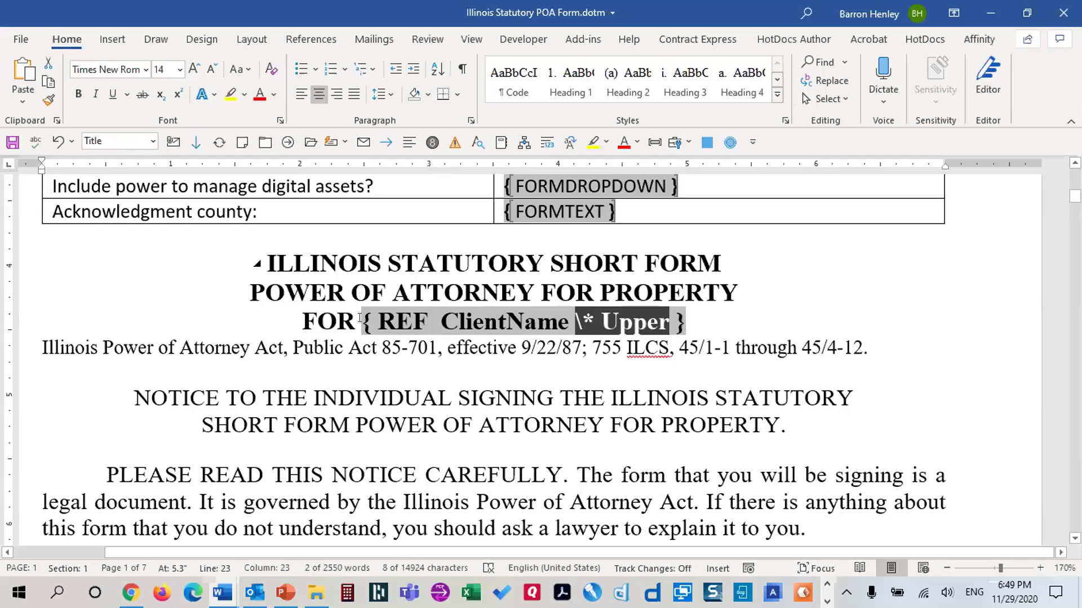
{"action": "left_click_drag", "start_coordinate": [360, 320], "coordinate": [682, 324]}
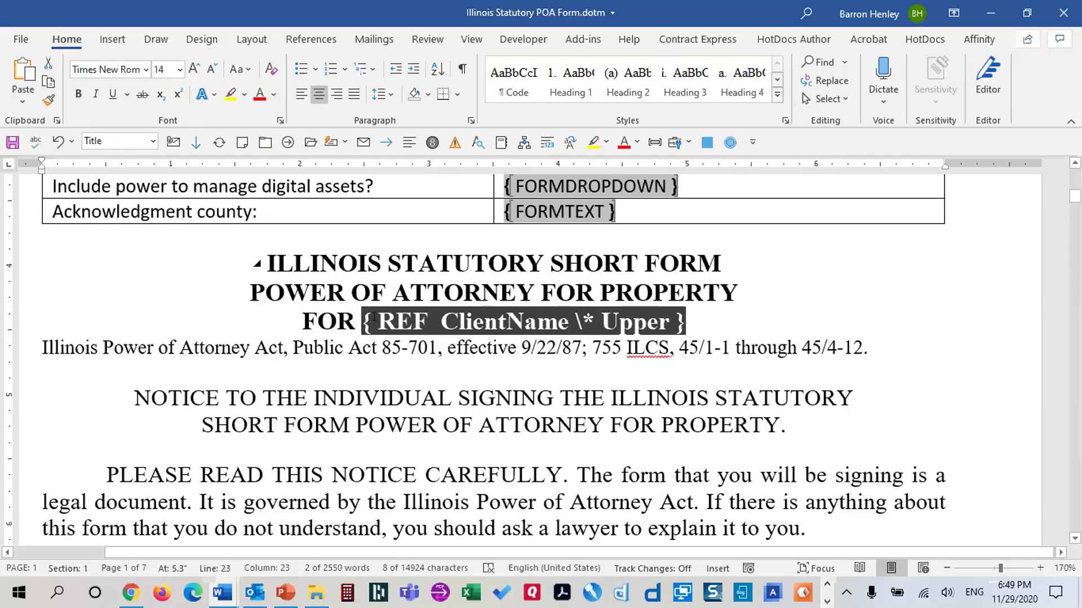
{"action": "left_click", "coordinate": [77, 94]}
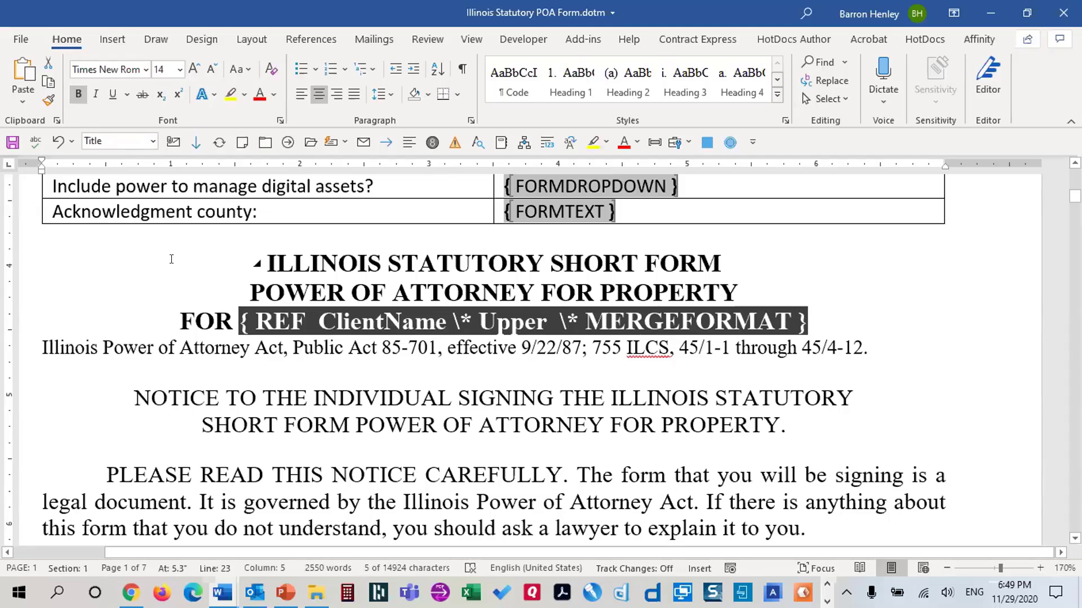
{"action": "left_click", "coordinate": [787, 322]}
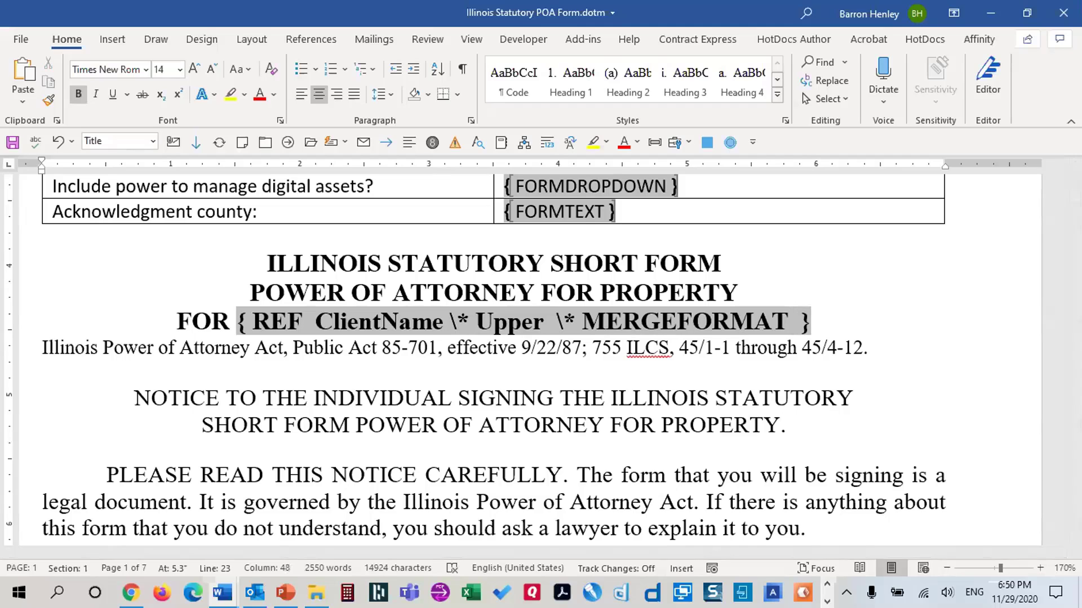
Type \* Charformat after MERGEFORMAT and select the trailing space before the closing brace
{"action": "type", "text": "\\*"}
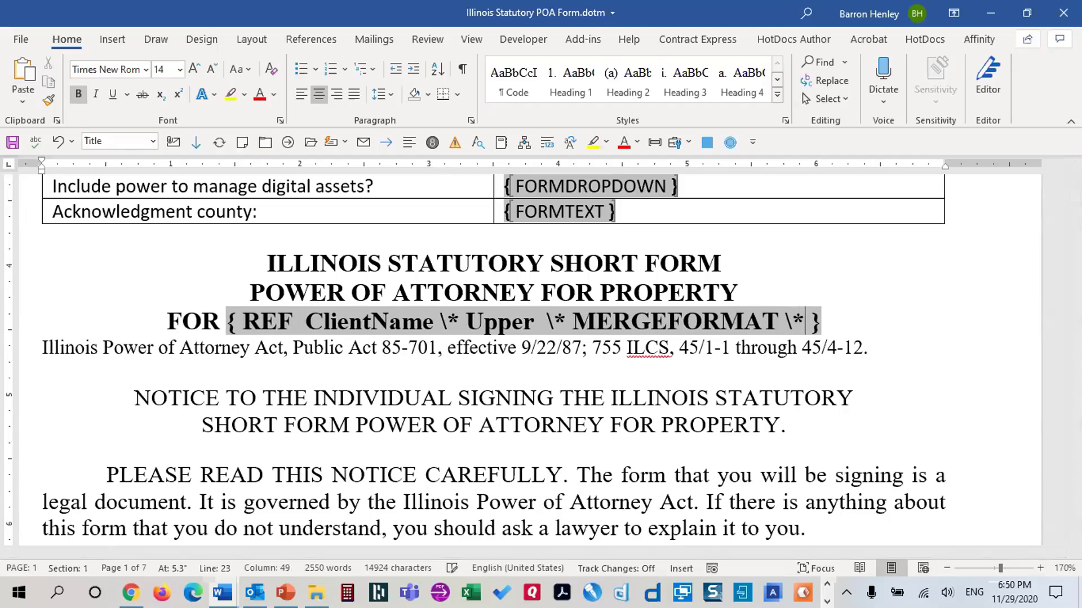
{"action": "type", "text": " C "}
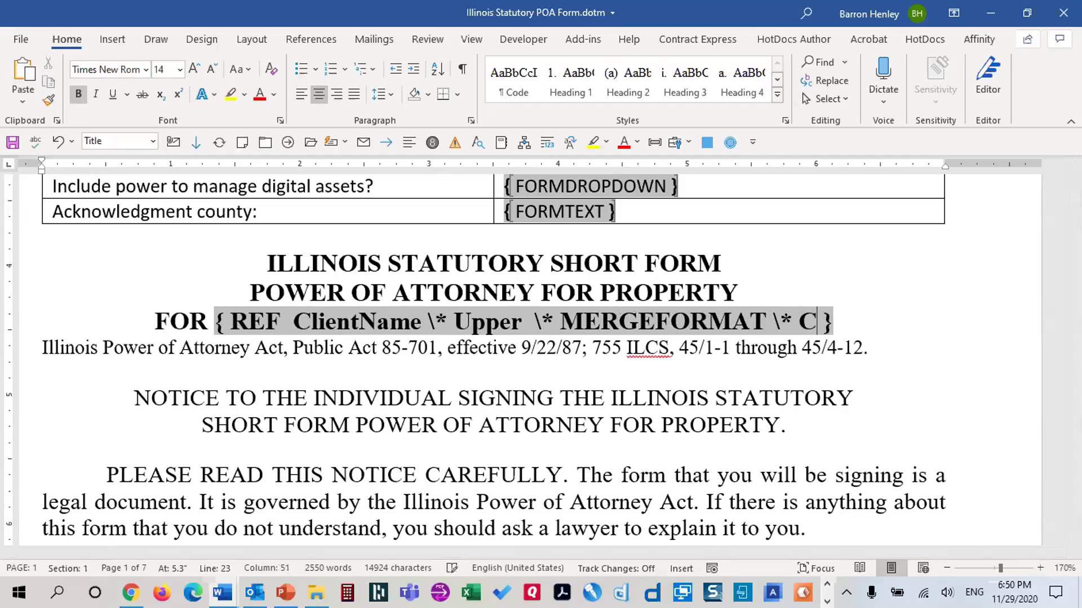
{"action": "type", "text": "harformat"}
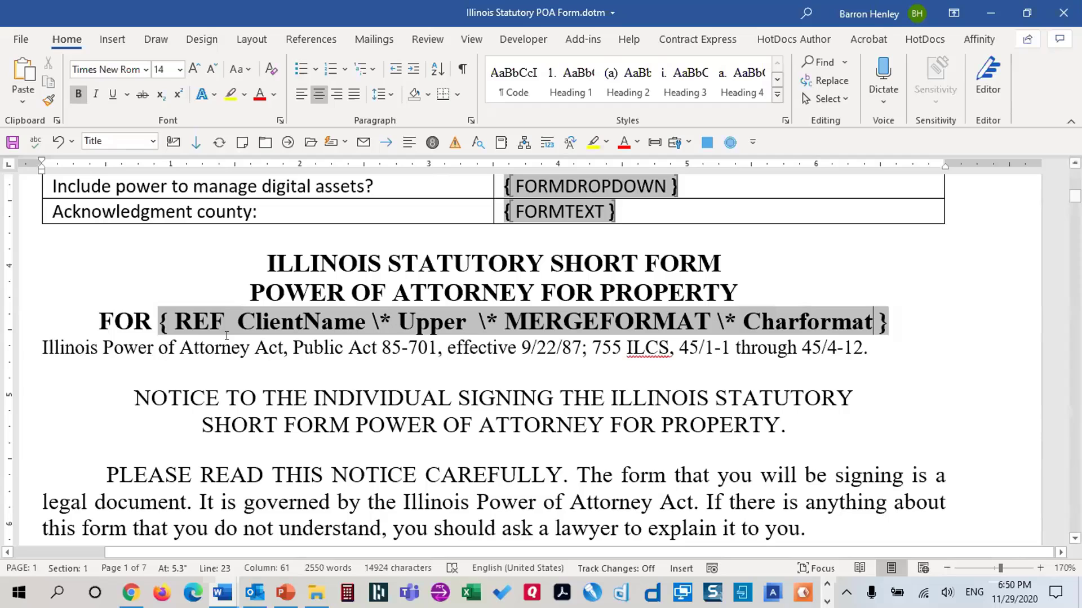
{"action": "left_click_drag", "start_coordinate": [239, 321], "coordinate": [711, 326]}
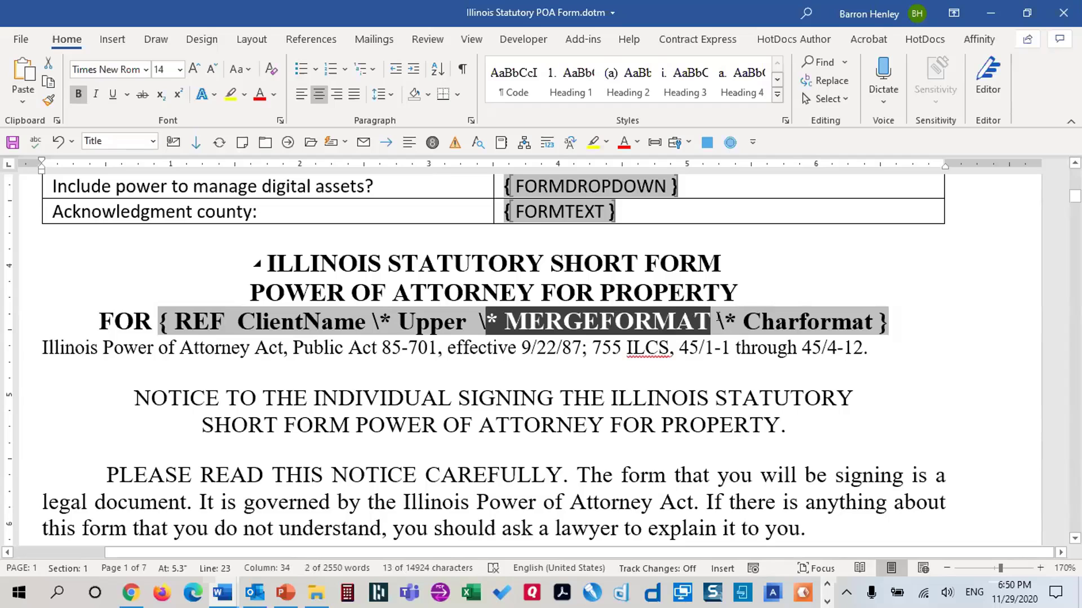
{"action": "left_click", "coordinate": [714, 319]}
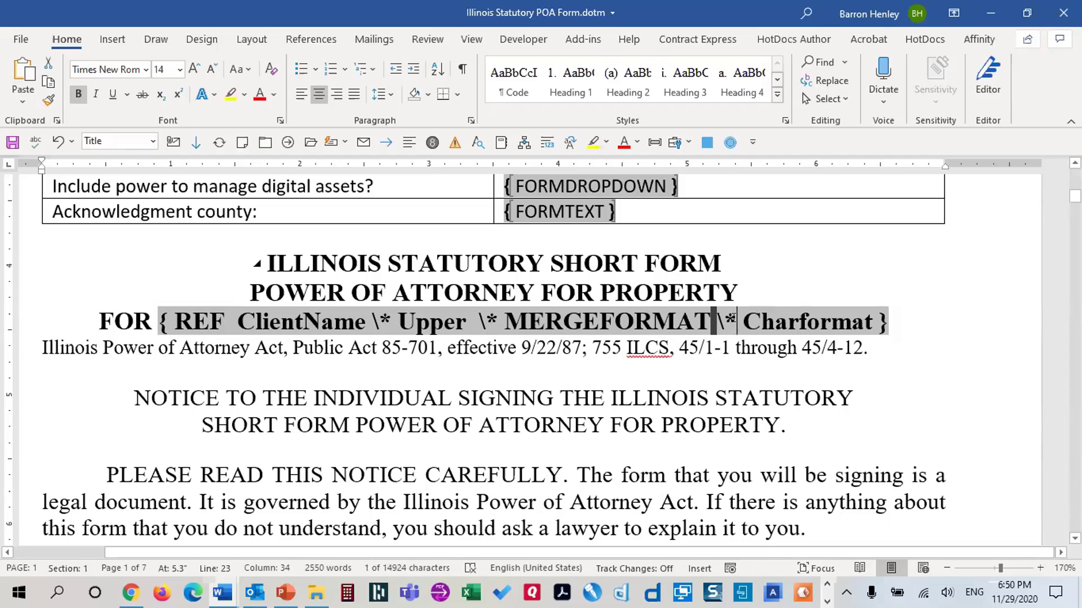
{"action": "left_click_drag", "start_coordinate": [736, 320], "coordinate": [742, 320]}
{"action": "left_click_drag", "start_coordinate": [743, 321], "coordinate": [872, 327]}
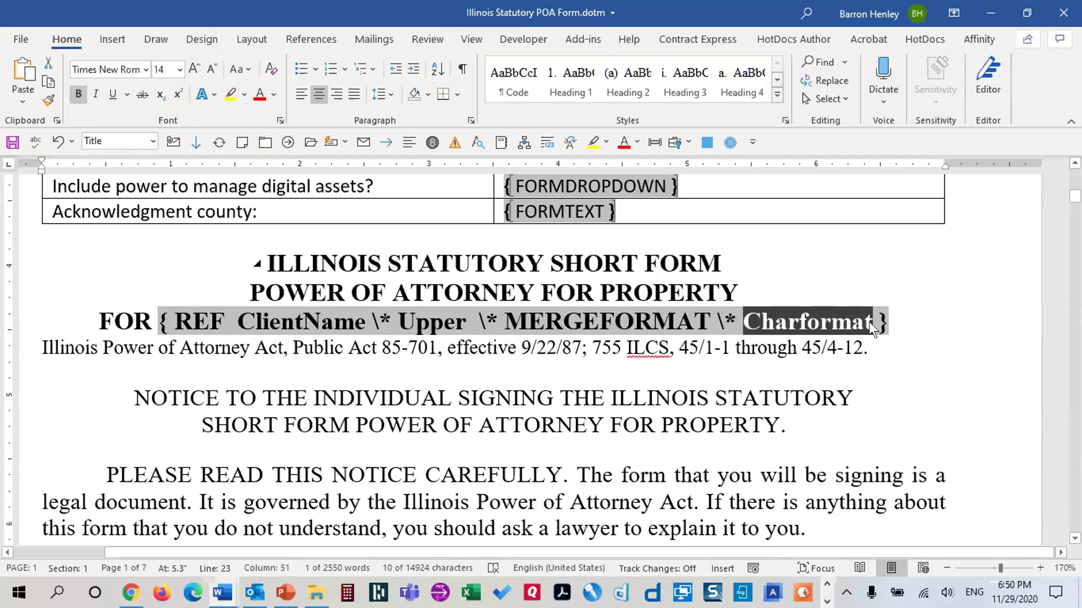
{"action": "key", "text": "Right"}
{"action": "key", "text": "shift+Right"}
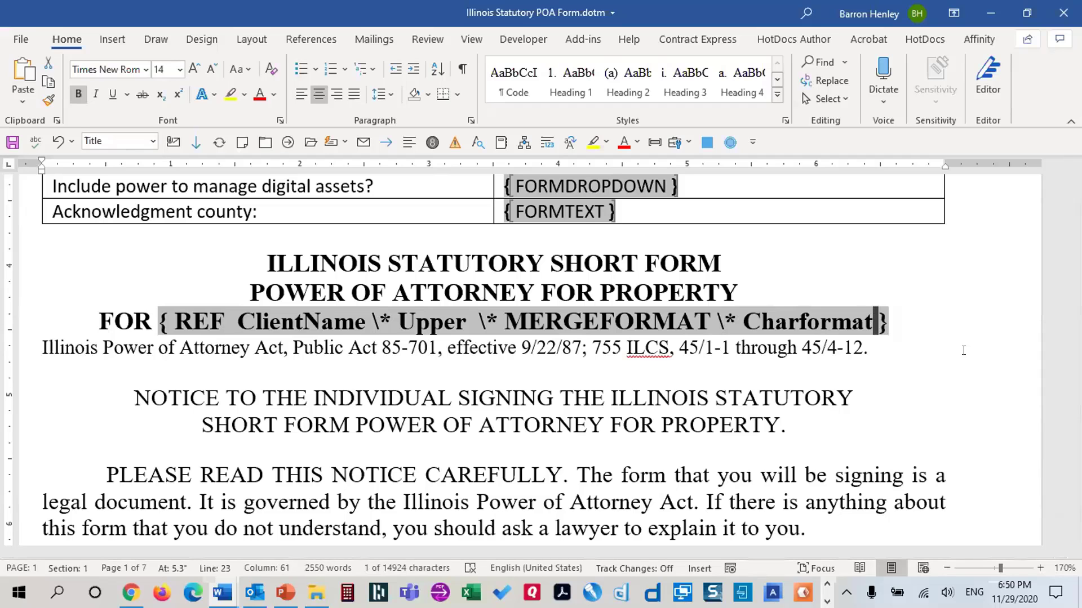
{"action": "left_click", "coordinate": [580, 356]}
{"action": "scroll", "coordinate": [628, 369], "scroll_direction": "down", "scroll_amount": 6}
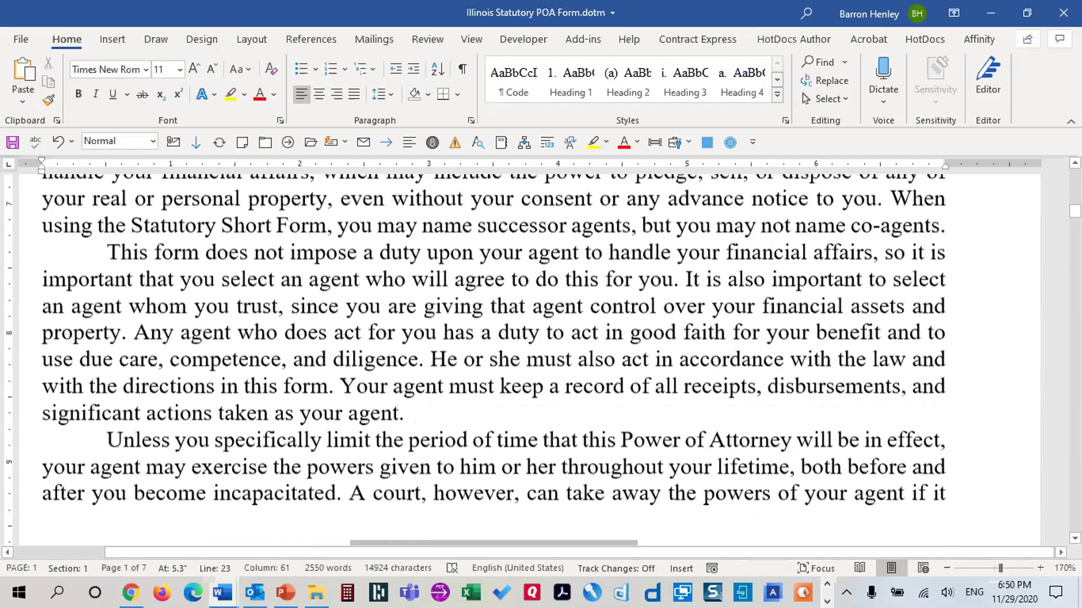
{"action": "scroll", "coordinate": [637, 352], "scroll_direction": "down", "scroll_amount": 4}
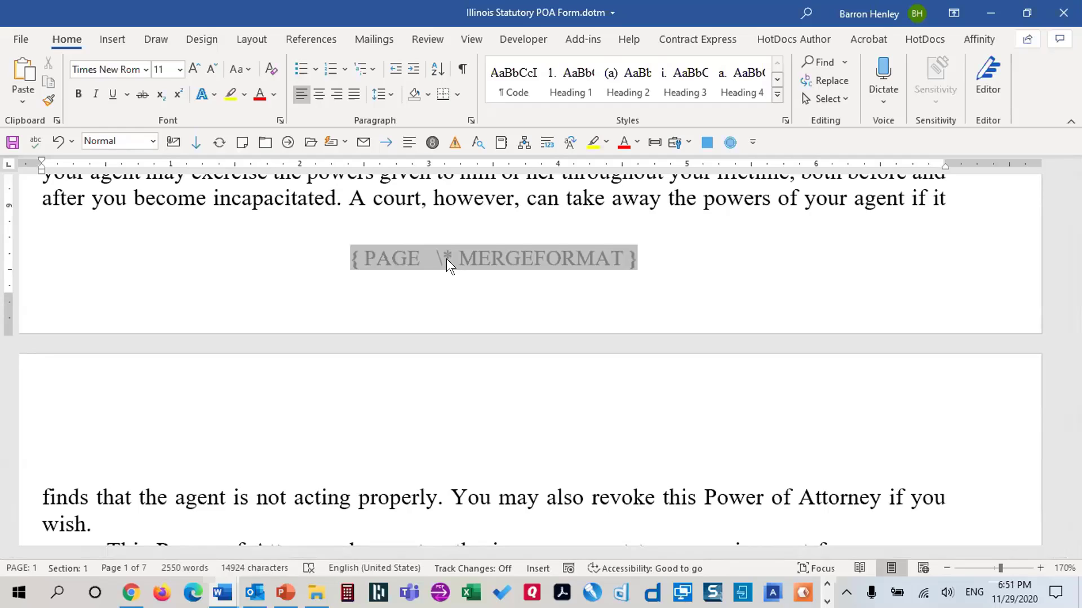
{"action": "key", "text": "shift+F9"}
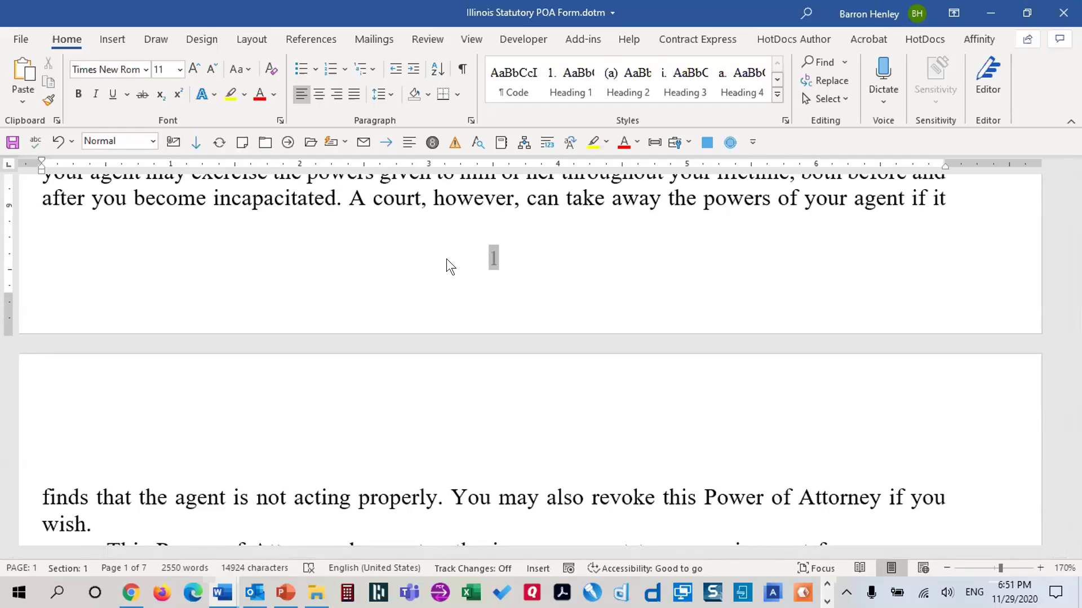
{"action": "key", "text": "shift+F9"}
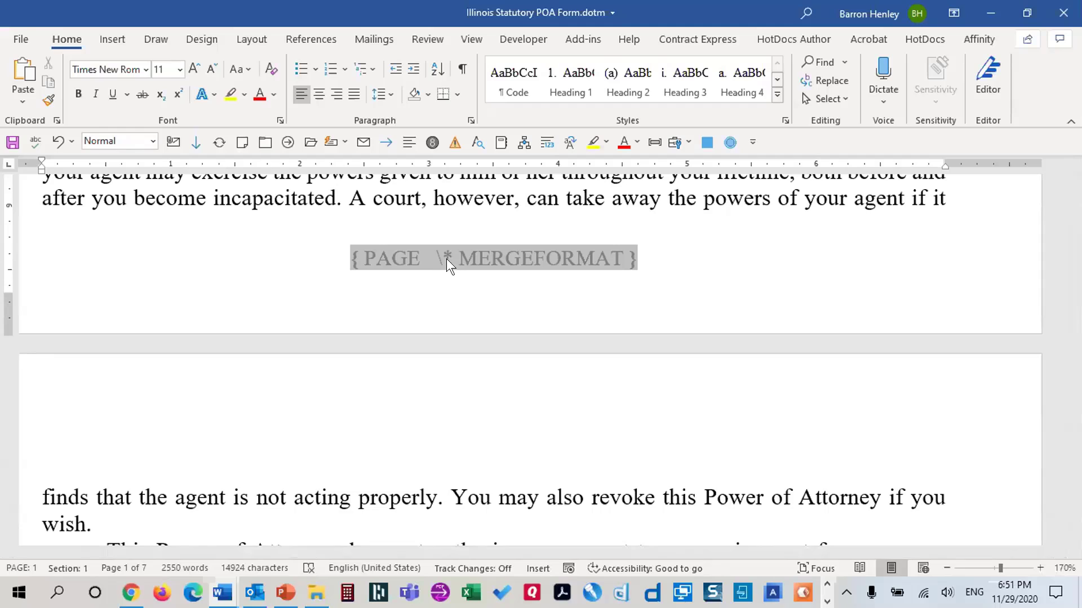
{"action": "key", "text": "shift+F9"}
{"action": "key", "text": "shift+F9"}
Review the footer Page field's format options, cancel unchanged, and scroll to paragraph 1
{"action": "left_click", "coordinate": [112, 40]}
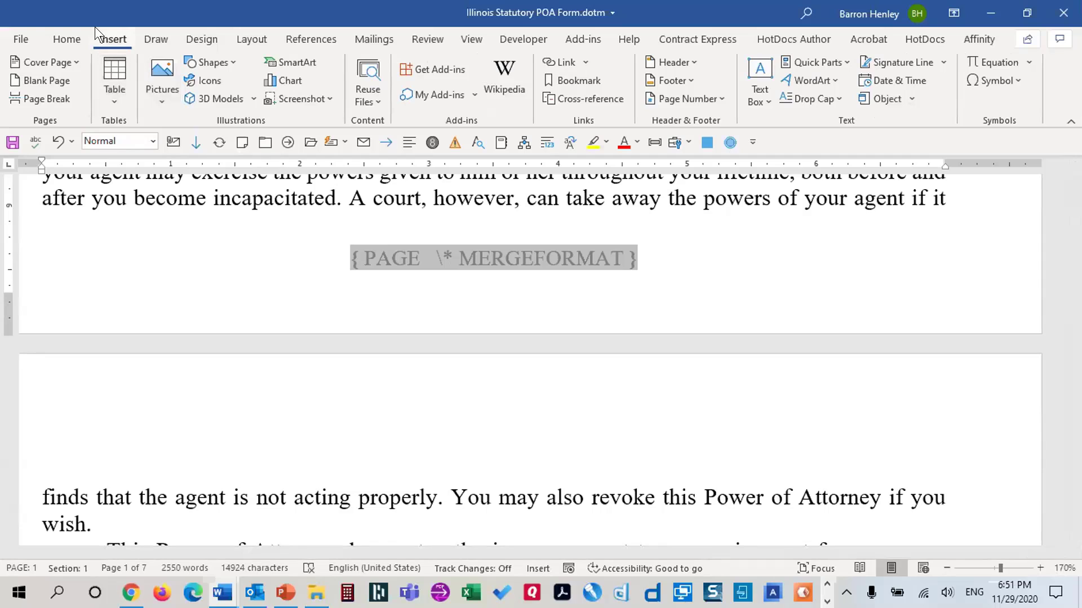
{"action": "left_click", "coordinate": [830, 57]}
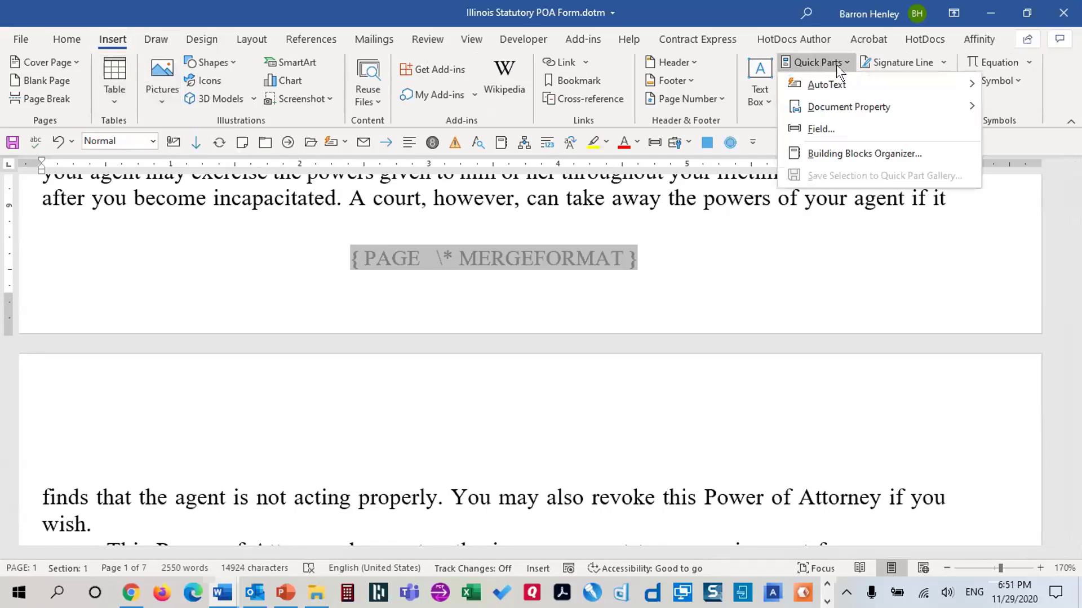
{"action": "left_click", "coordinate": [823, 129]}
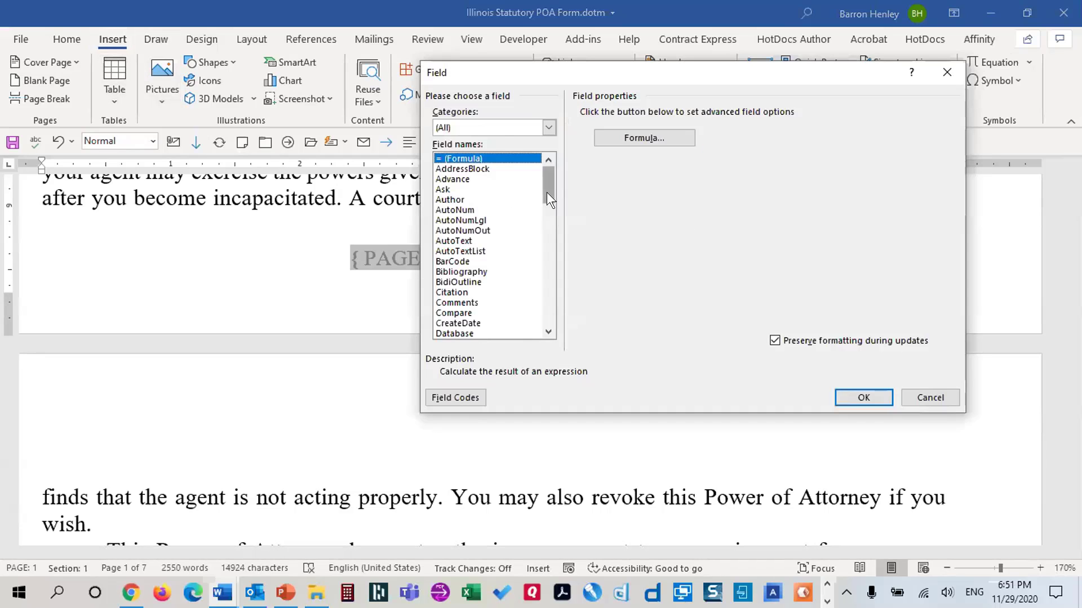
{"action": "left_click_drag", "start_coordinate": [547, 194], "coordinate": [548, 265]}
{"action": "left_click", "coordinate": [445, 251]}
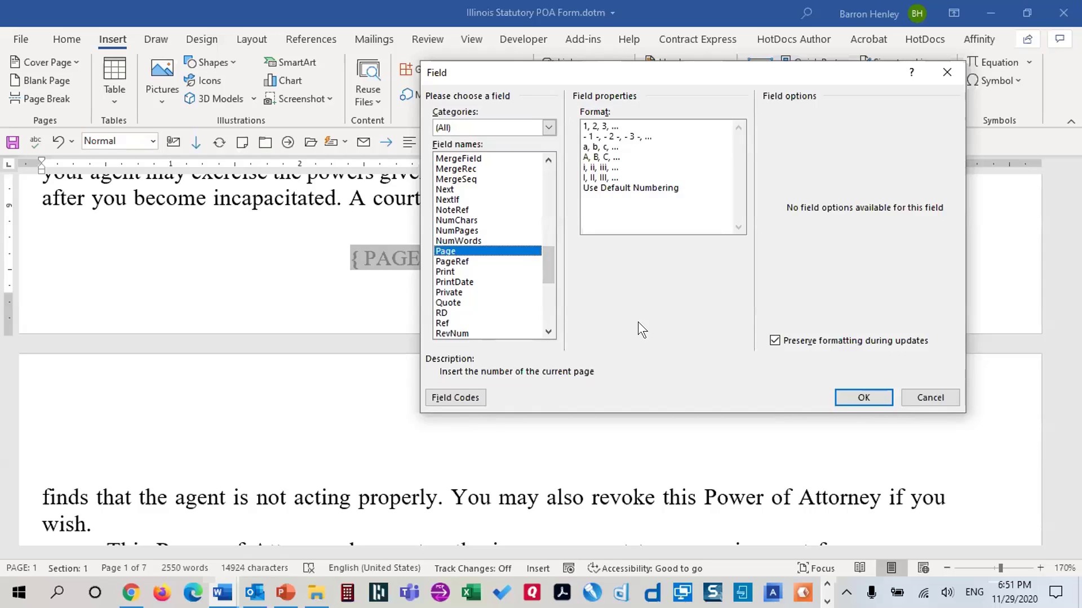
{"action": "left_click", "coordinate": [929, 397]}
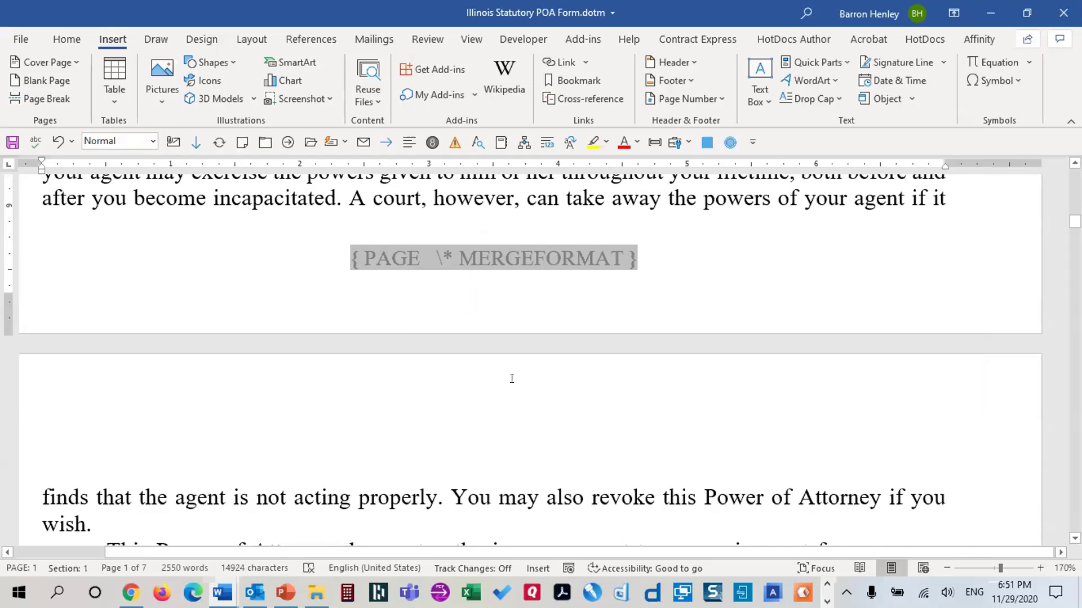
{"action": "scroll", "coordinate": [549, 348], "scroll_direction": "down", "scroll_amount": 5}
{"action": "scroll", "coordinate": [549, 348], "scroll_direction": "down", "scroll_amount": 6}
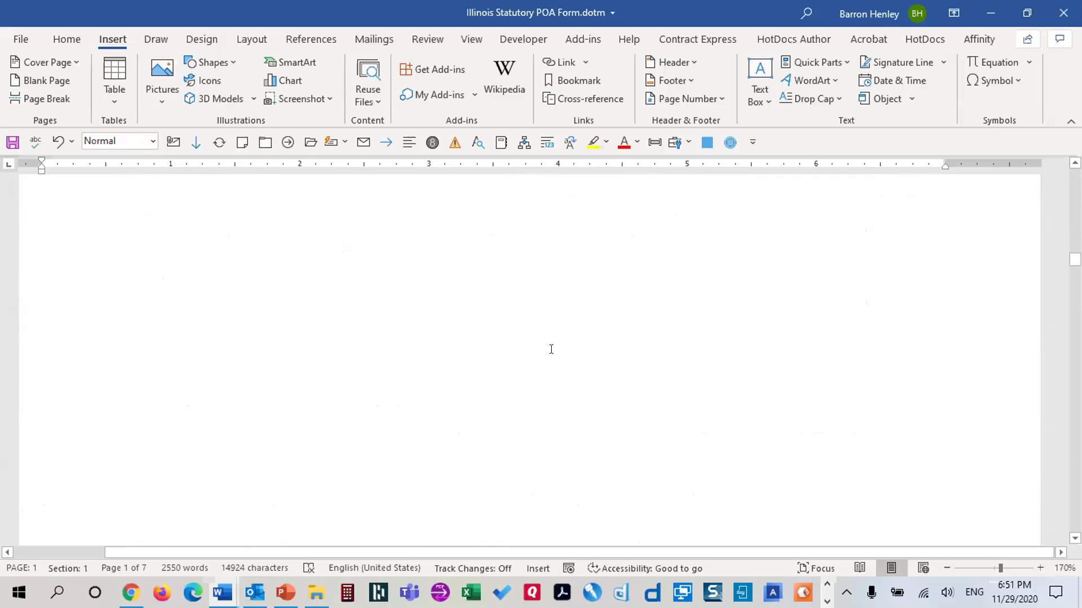
{"action": "scroll", "coordinate": [567, 351], "scroll_direction": "down", "scroll_amount": 6}
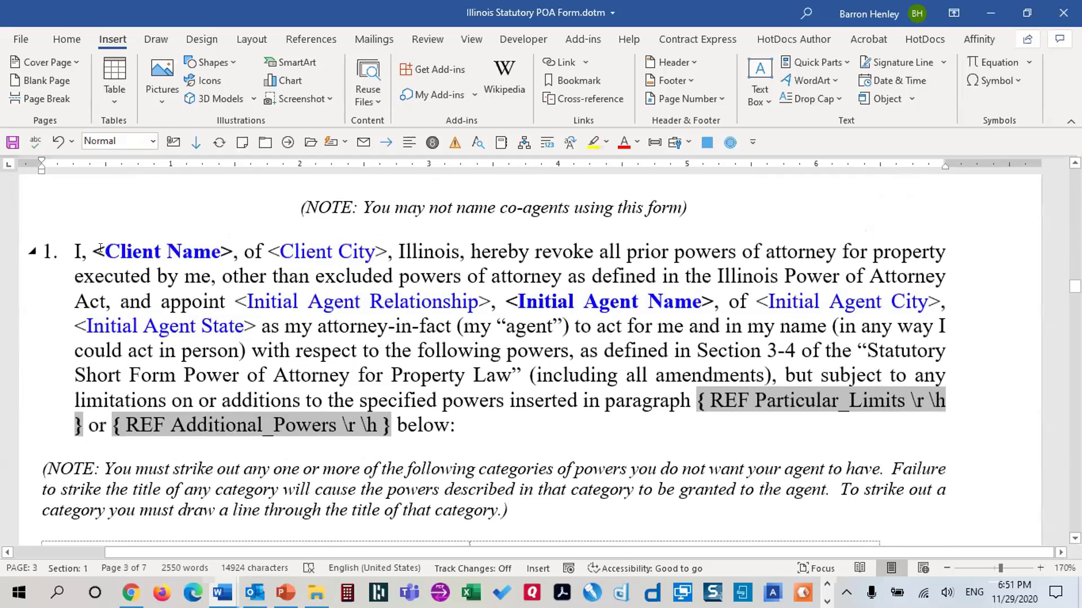
Swap paragraph 1's <Client Name> for a { REF ClientName } field and select it
{"action": "left_click_drag", "start_coordinate": [96, 247], "coordinate": [232, 250]}
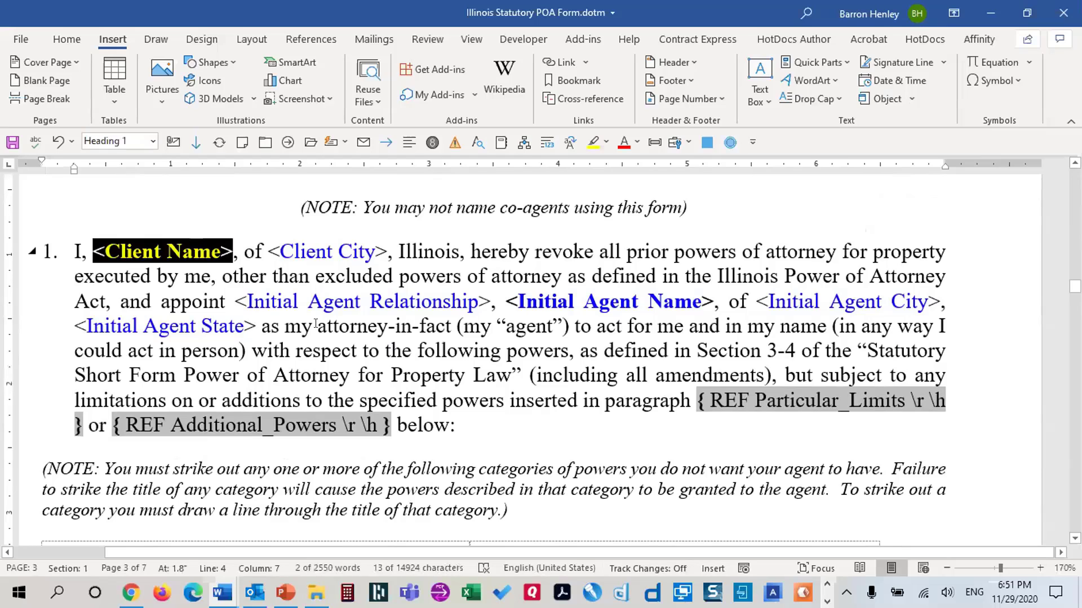
{"action": "left_click", "coordinate": [817, 61]}
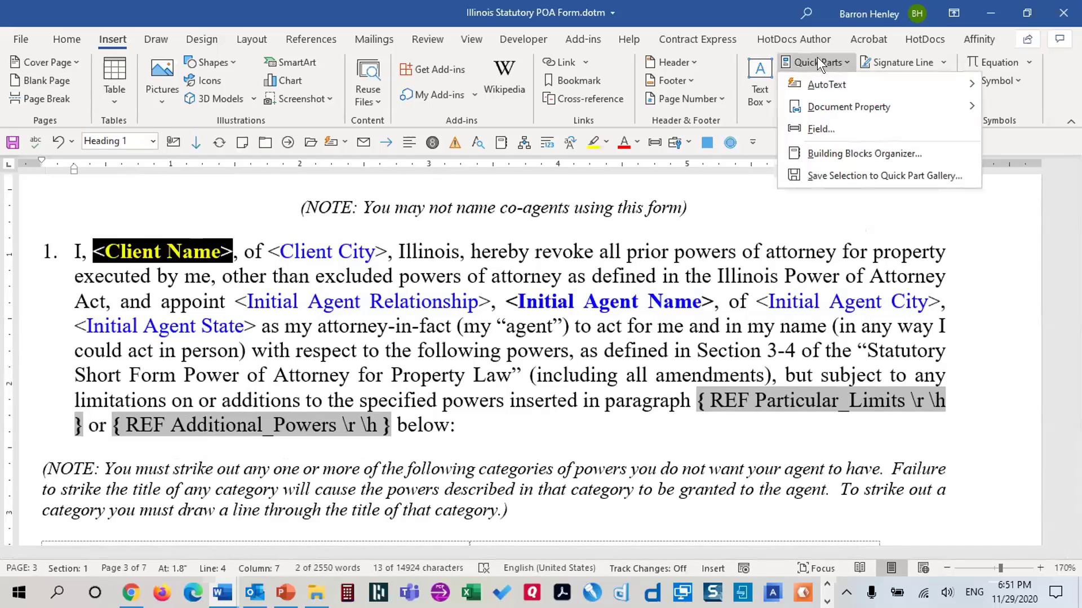
{"action": "left_click", "coordinate": [105, 39]}
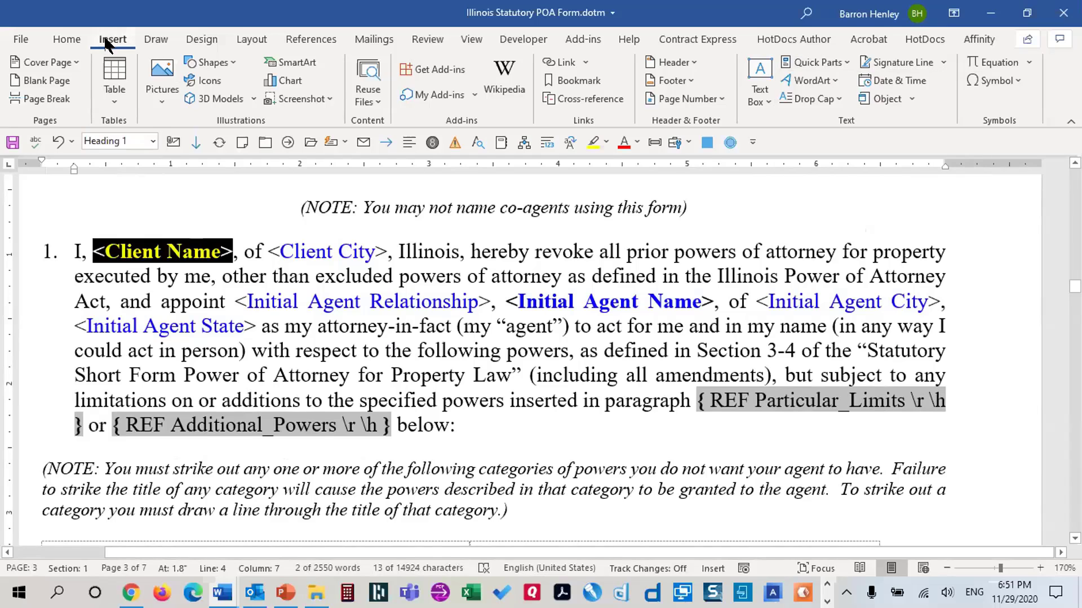
{"action": "left_click", "coordinate": [839, 59]}
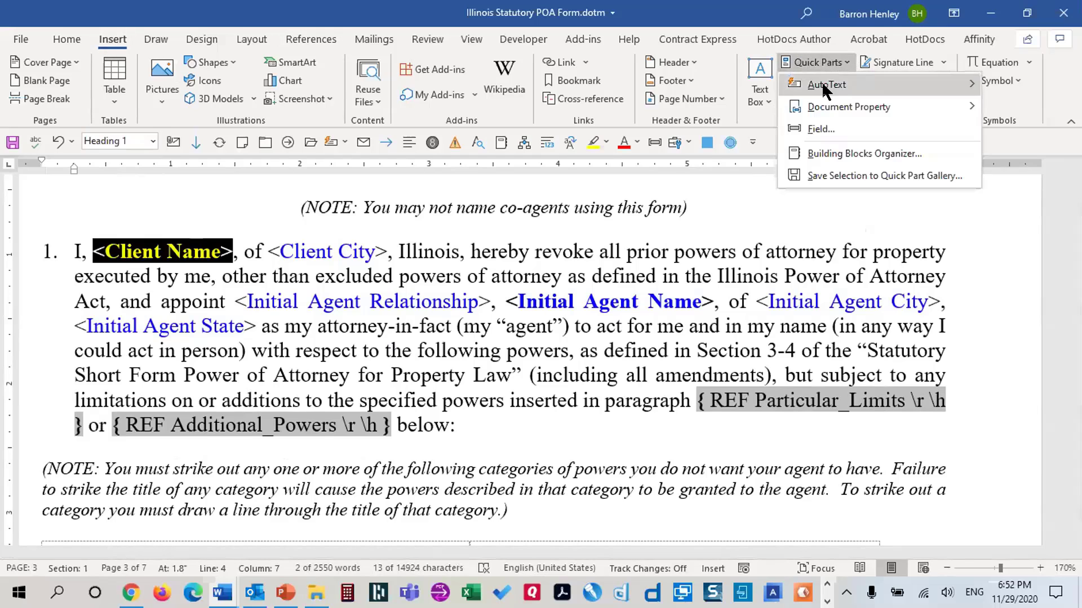
{"action": "left_click", "coordinate": [816, 130]}
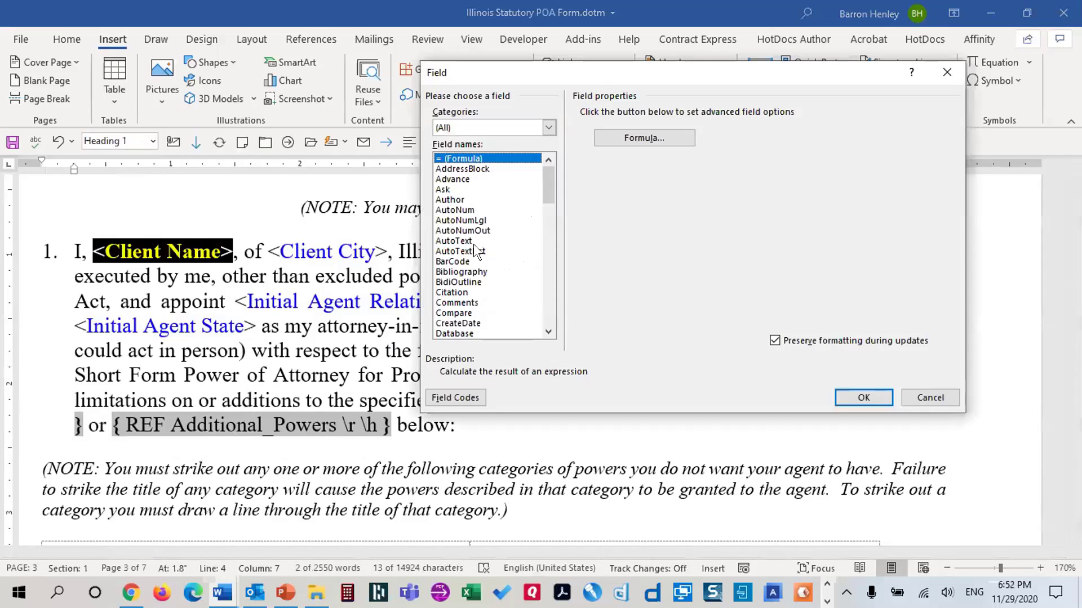
{"action": "left_click", "coordinate": [472, 249]}
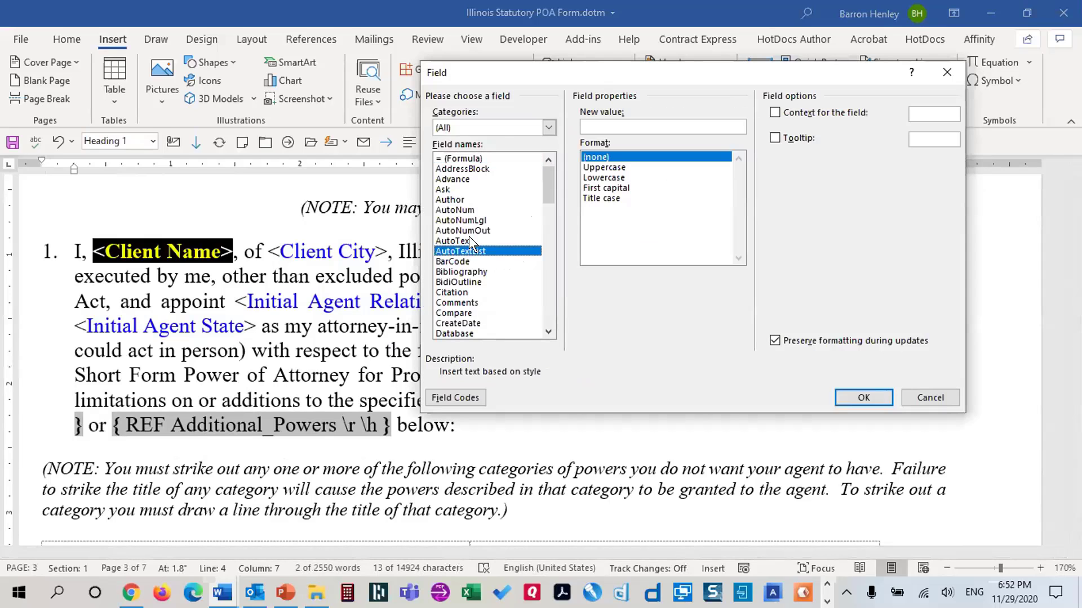
{"action": "key", "text": "r"}
{"action": "key", "text": "r"}
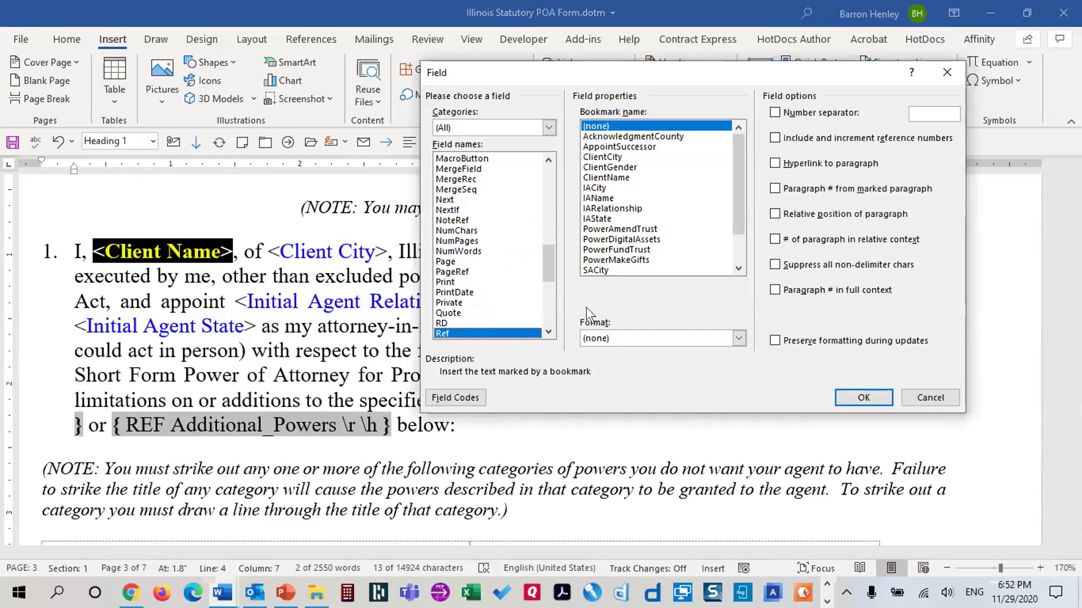
{"action": "left_click", "coordinate": [619, 177]}
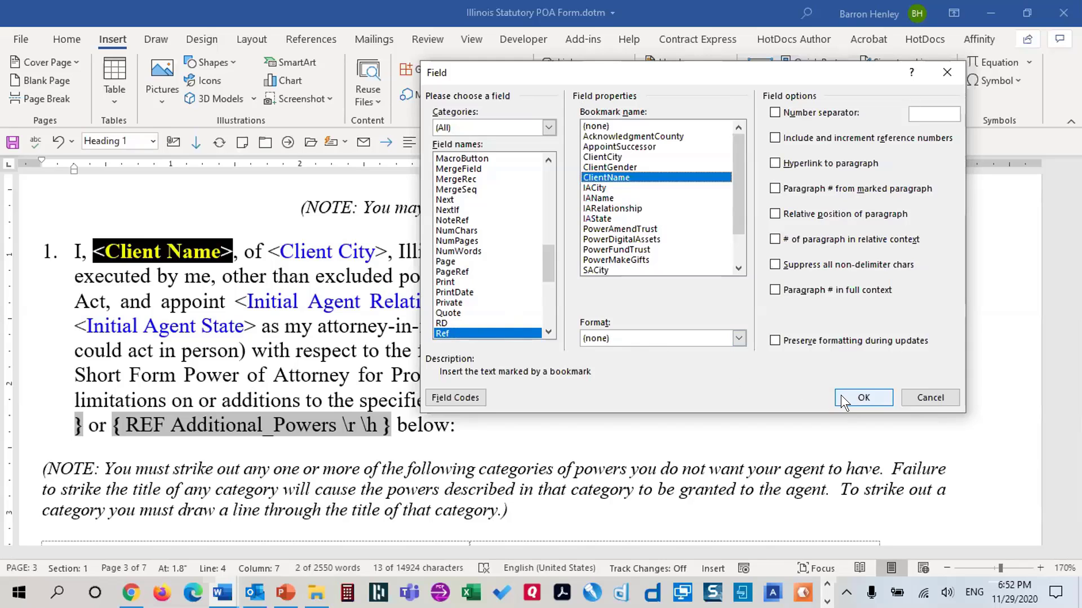
{"action": "left_click", "coordinate": [862, 398]}
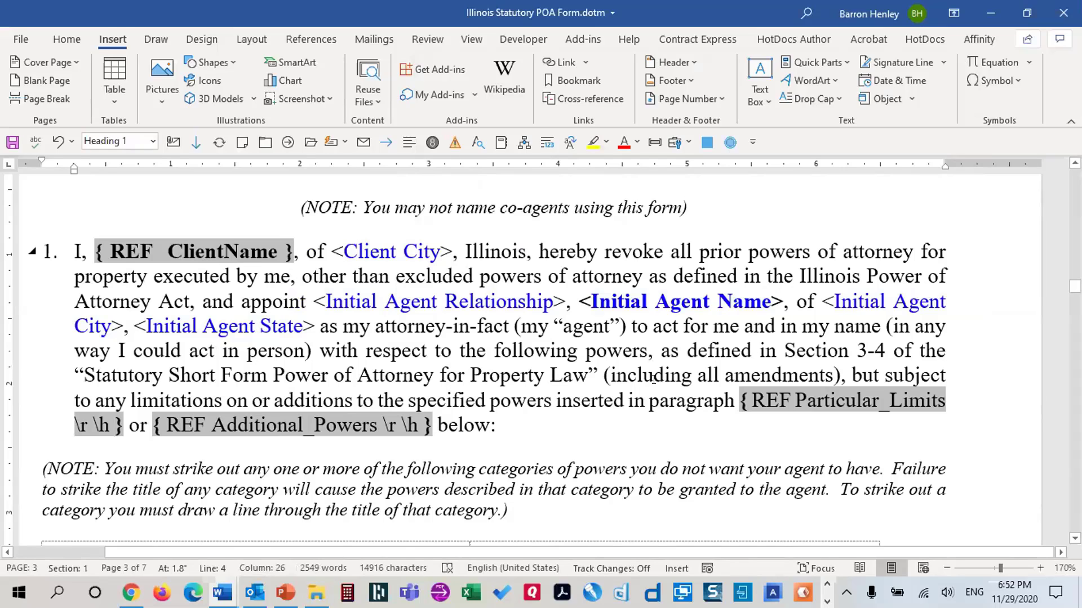
{"action": "left_click", "coordinate": [93, 248]}
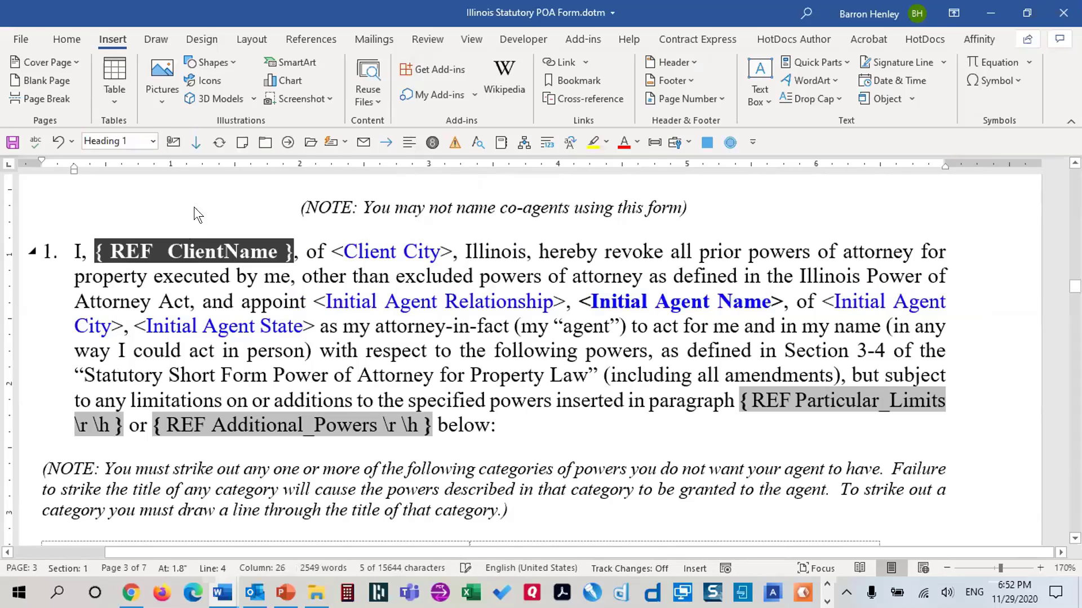
Bold paragraph 1's ClientName field, append \* Charformat, then select <Client City>
{"action": "left_click", "coordinate": [56, 39]}
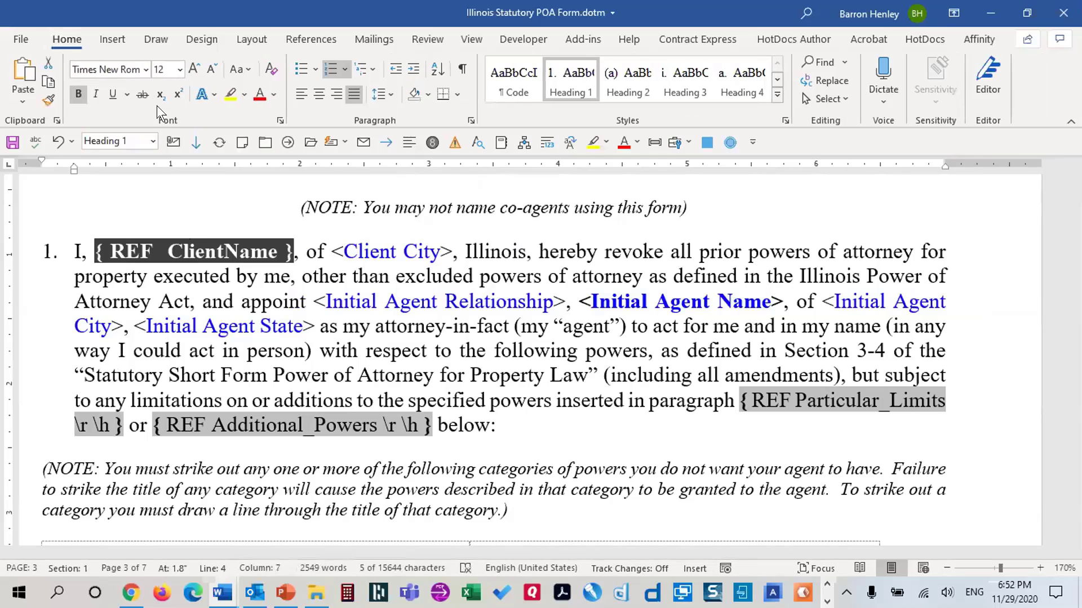
{"action": "left_click", "coordinate": [78, 94]}
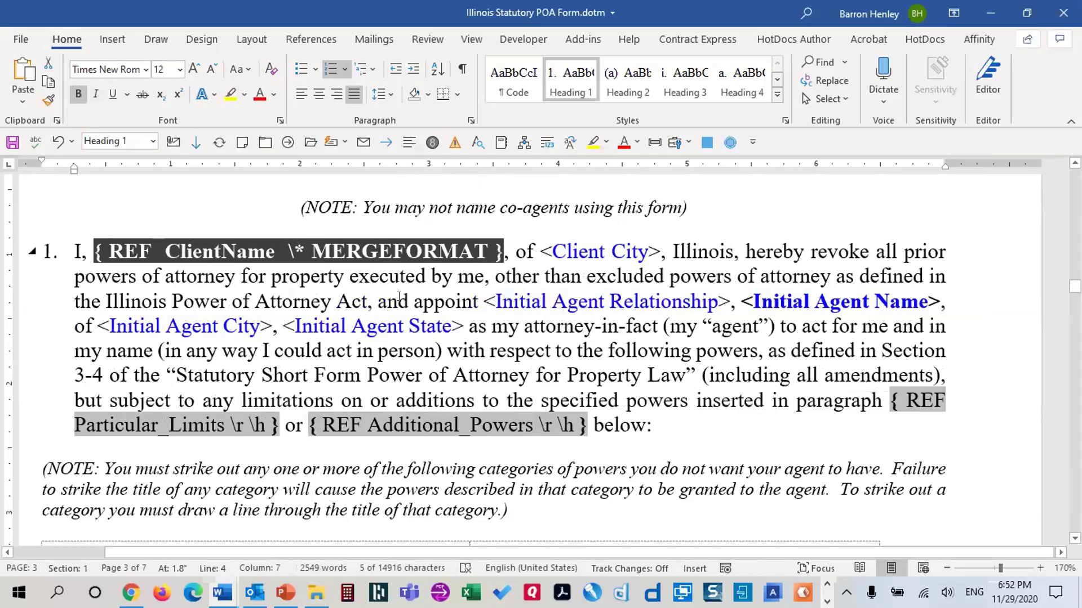
{"action": "left_click", "coordinate": [485, 248]}
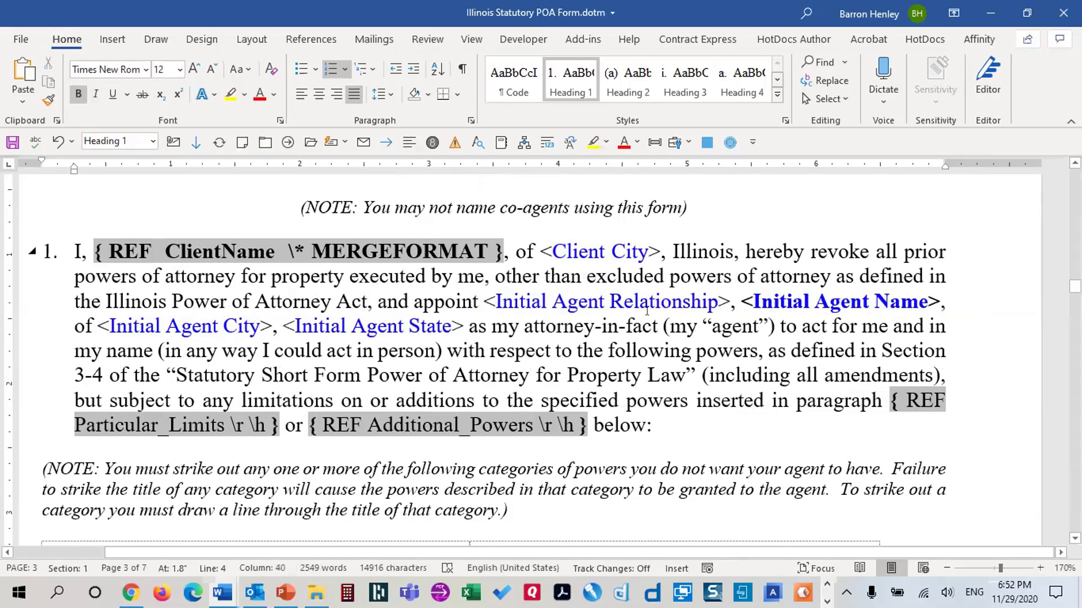
{"action": "type", "text": "\\"}
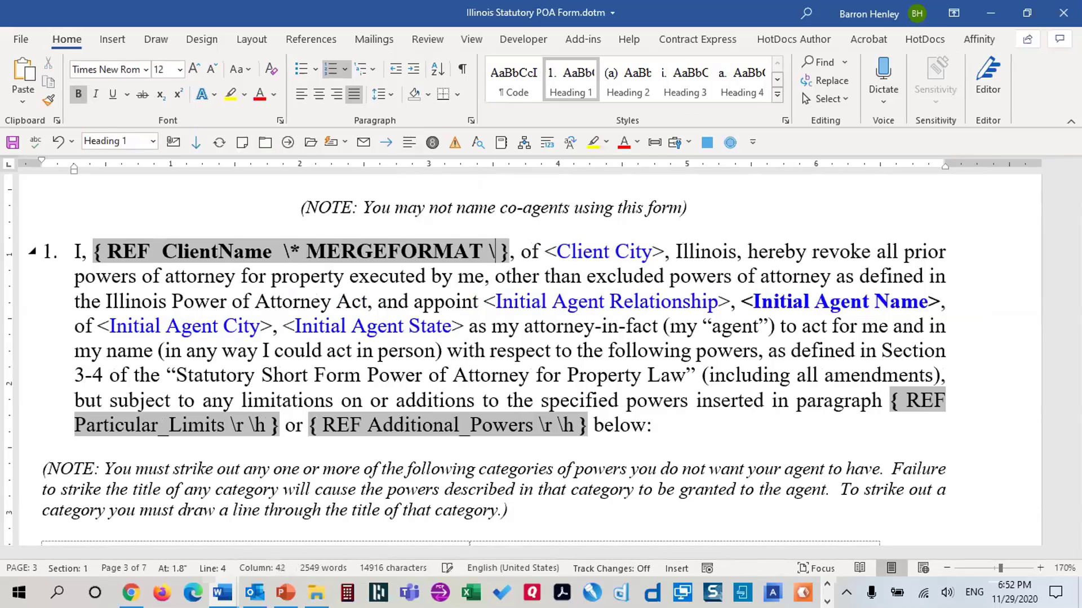
{"action": "type", "text": "* Charfo"}
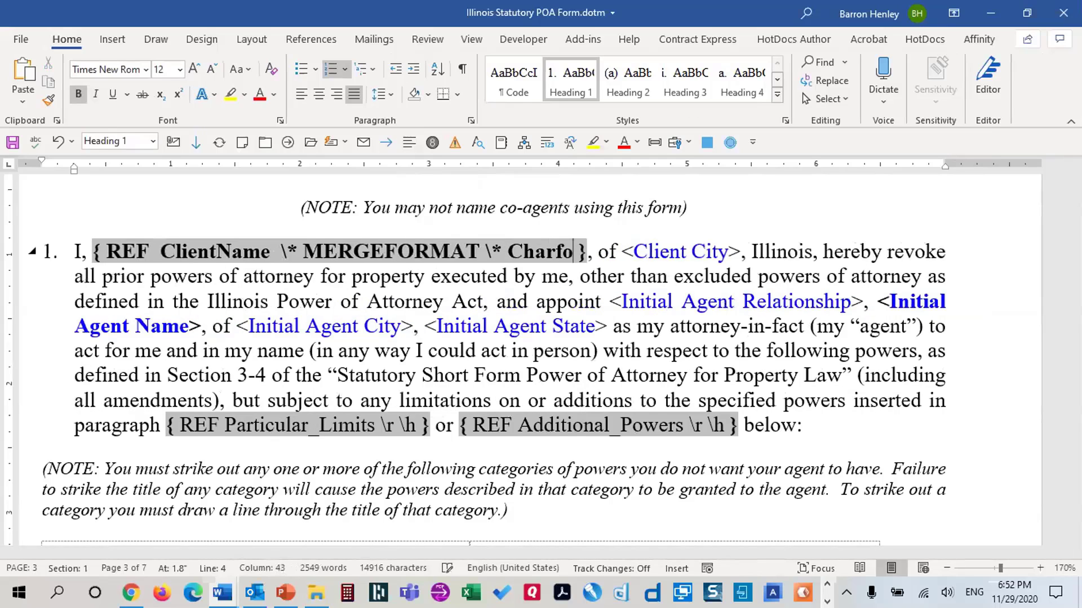
{"action": "type", "text": "rmat"}
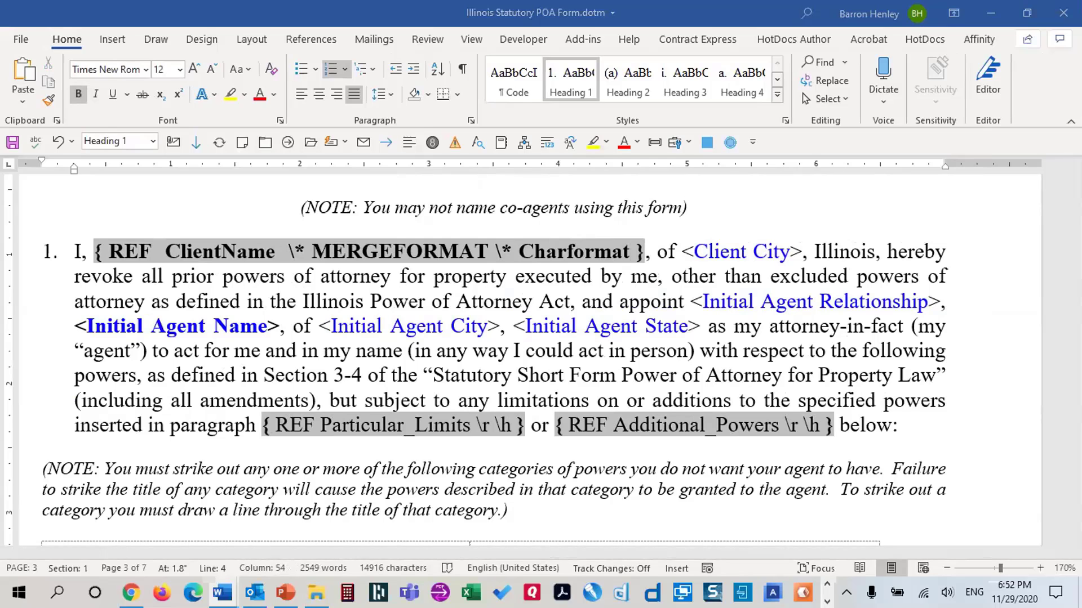
{"action": "left_click", "coordinate": [690, 250]}
{"action": "left_click_drag", "start_coordinate": [681, 251], "coordinate": [801, 250]}
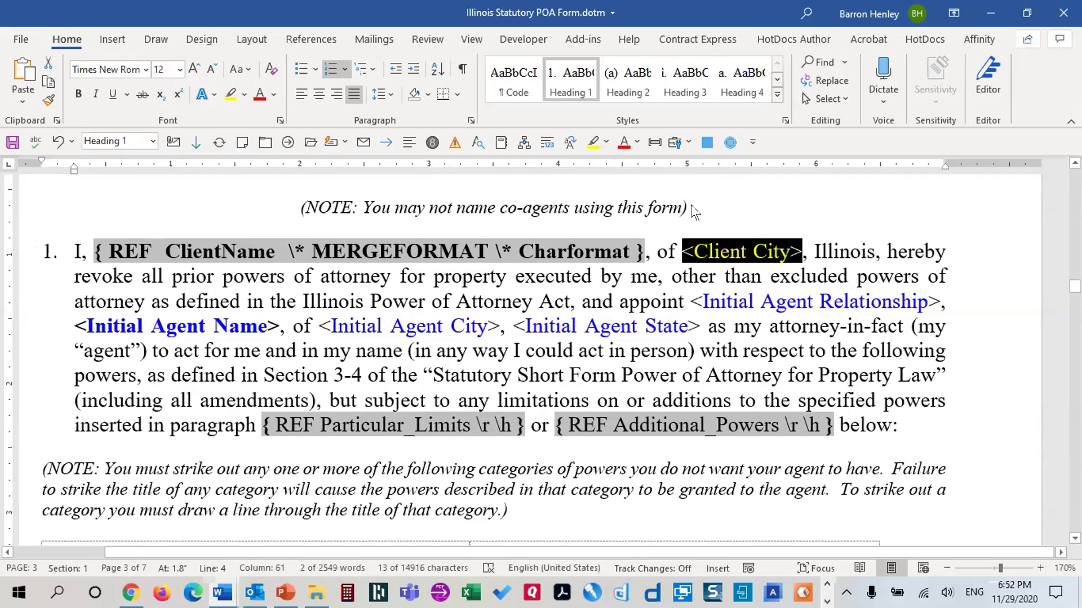
Replace <Client City> after "of" with a REF field to the ClientCity bookmark
{"action": "left_click", "coordinate": [115, 36]}
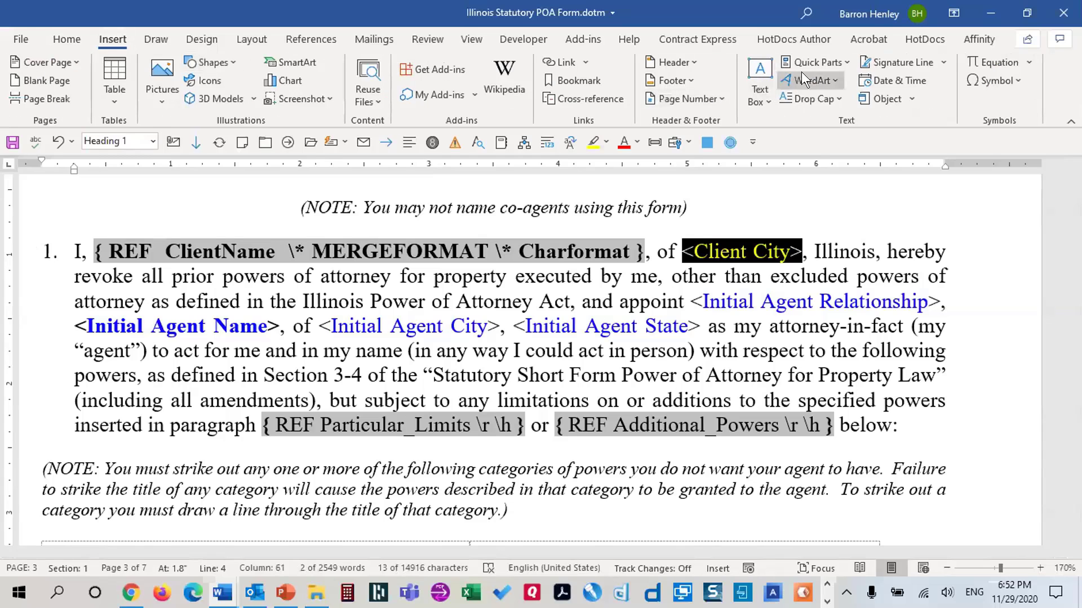
{"action": "left_click", "coordinate": [813, 59]}
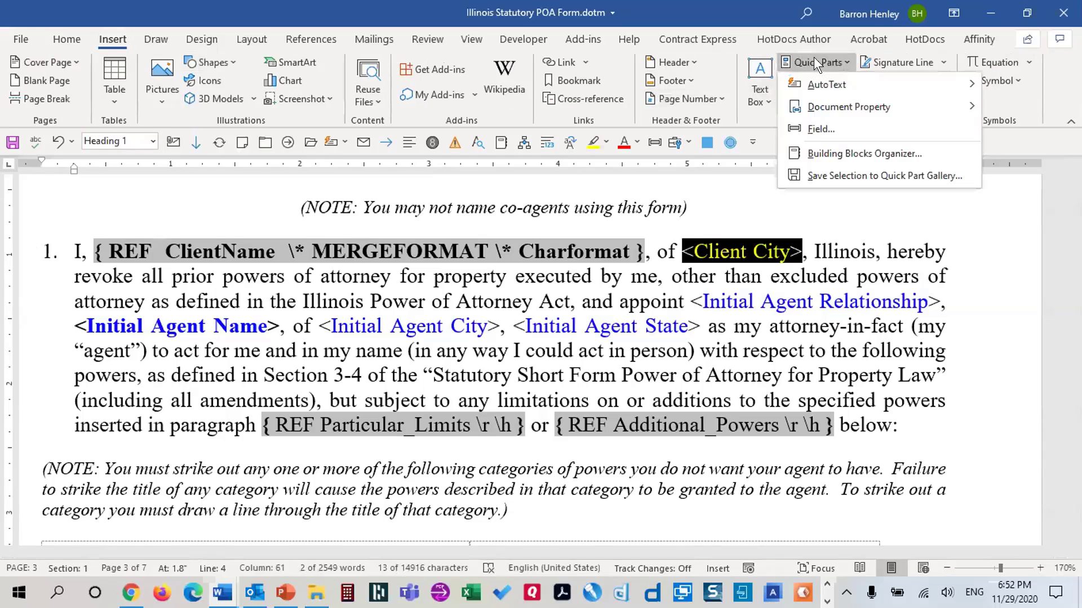
{"action": "left_click", "coordinate": [824, 126]}
{"action": "type", "text": "re"}
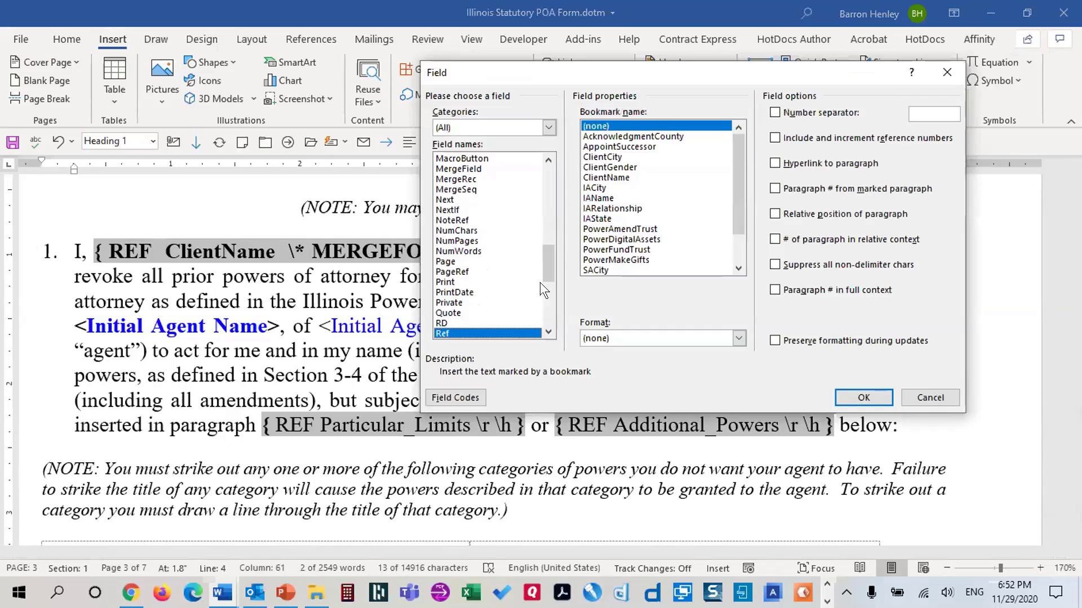
{"action": "left_click", "coordinate": [620, 157]}
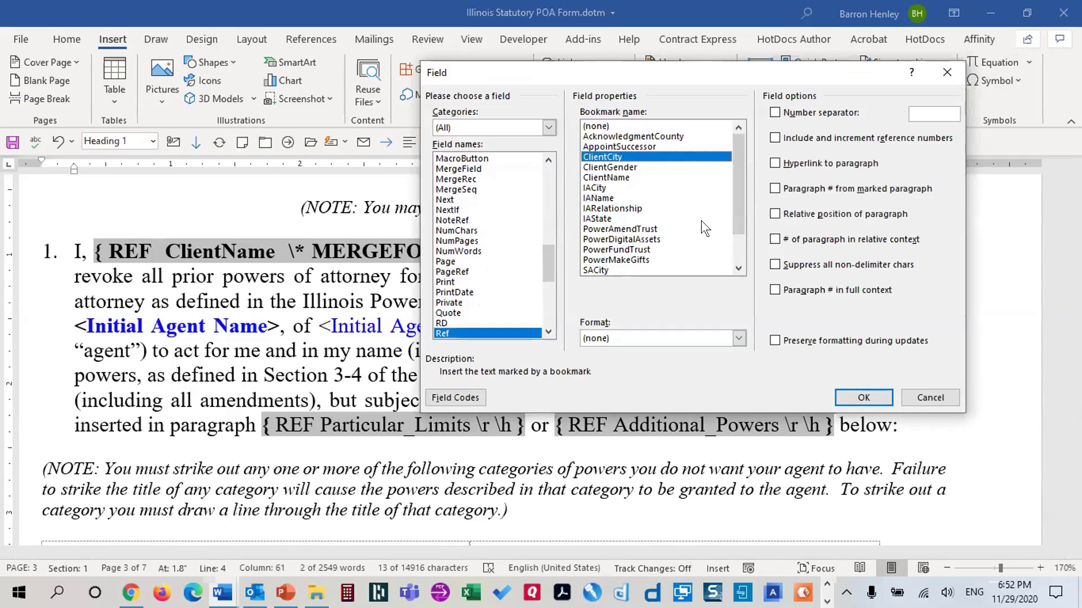
{"action": "left_click", "coordinate": [866, 398]}
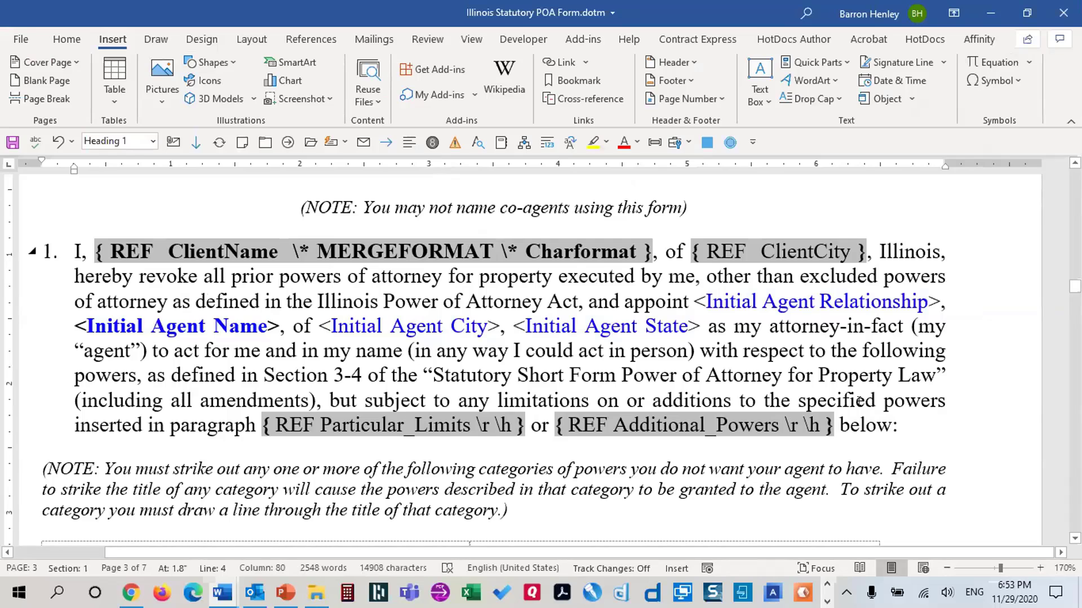
Replace <Initial Agent Relationship> after "appoint" with a REF IARelationship field
{"action": "left_click", "coordinate": [694, 302]}
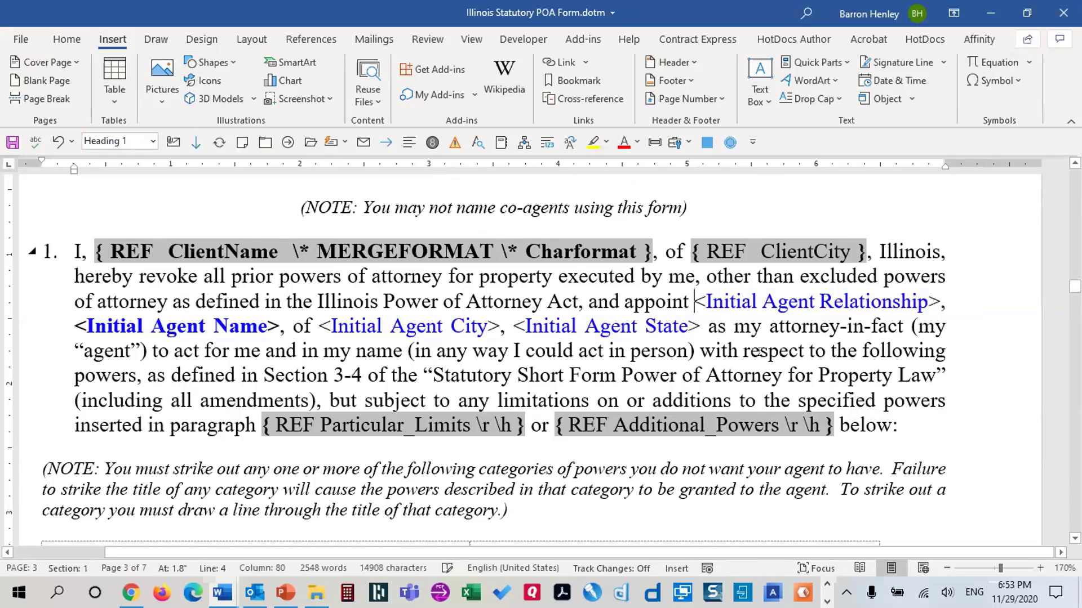
{"action": "left_click", "coordinate": [934, 301], "text": "shift"}
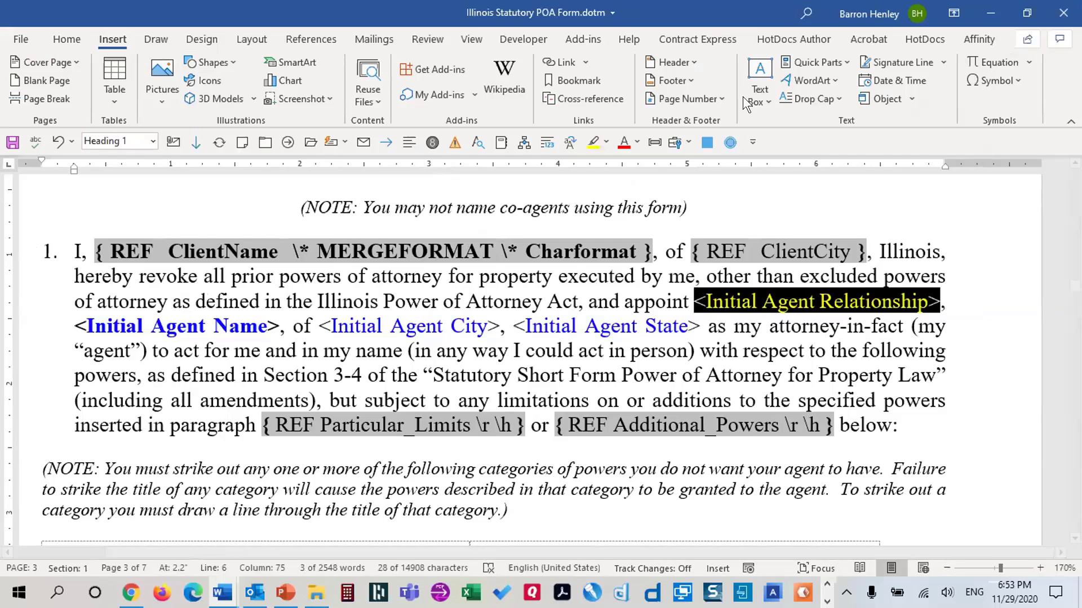
{"action": "left_click", "coordinate": [812, 58]}
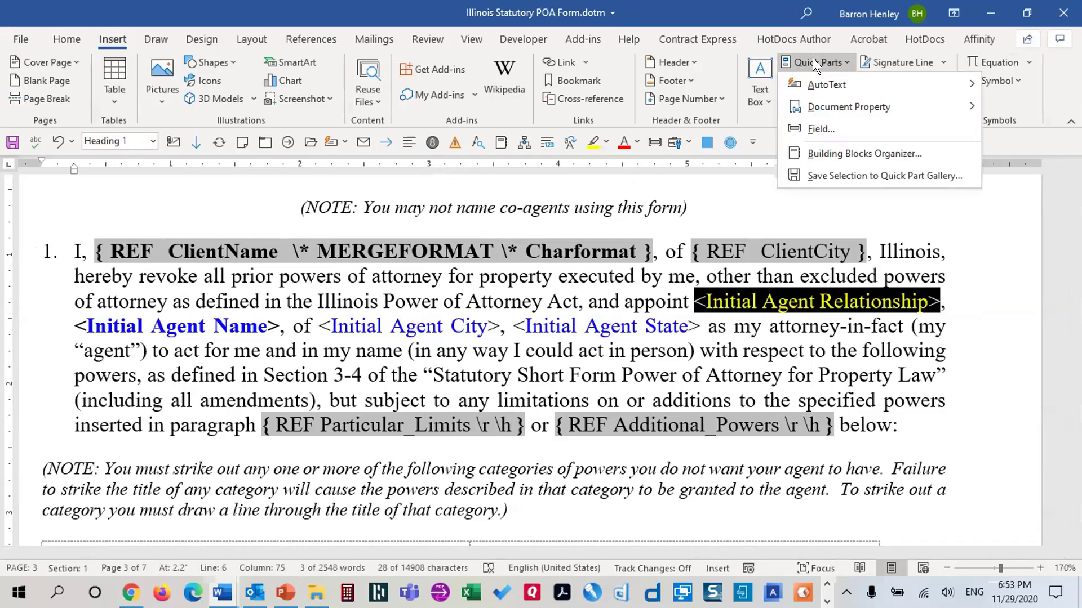
{"action": "left_click", "coordinate": [823, 129]}
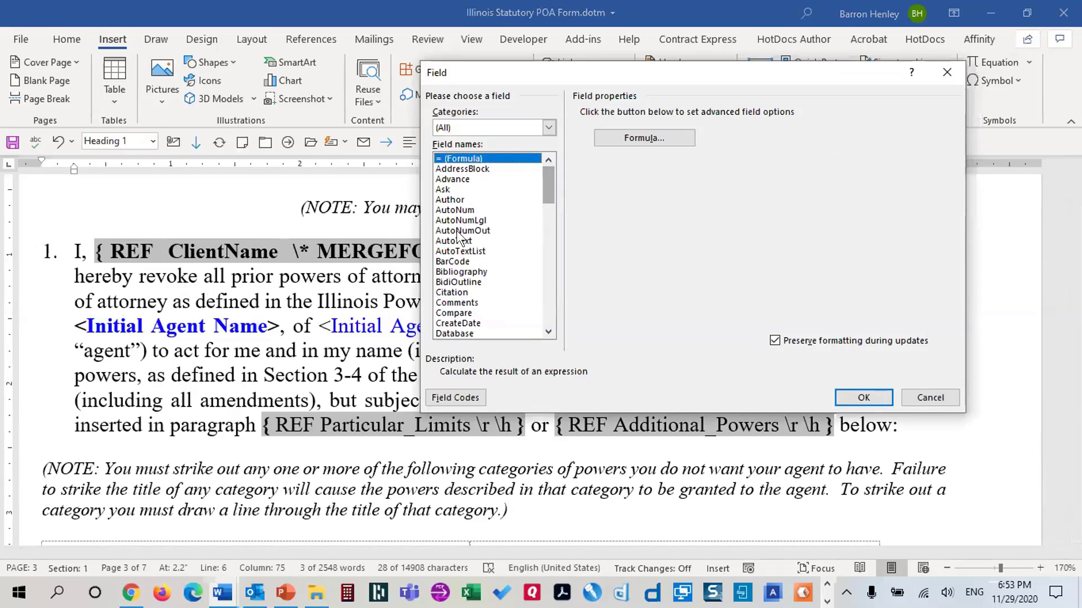
{"action": "type", "text": "re"}
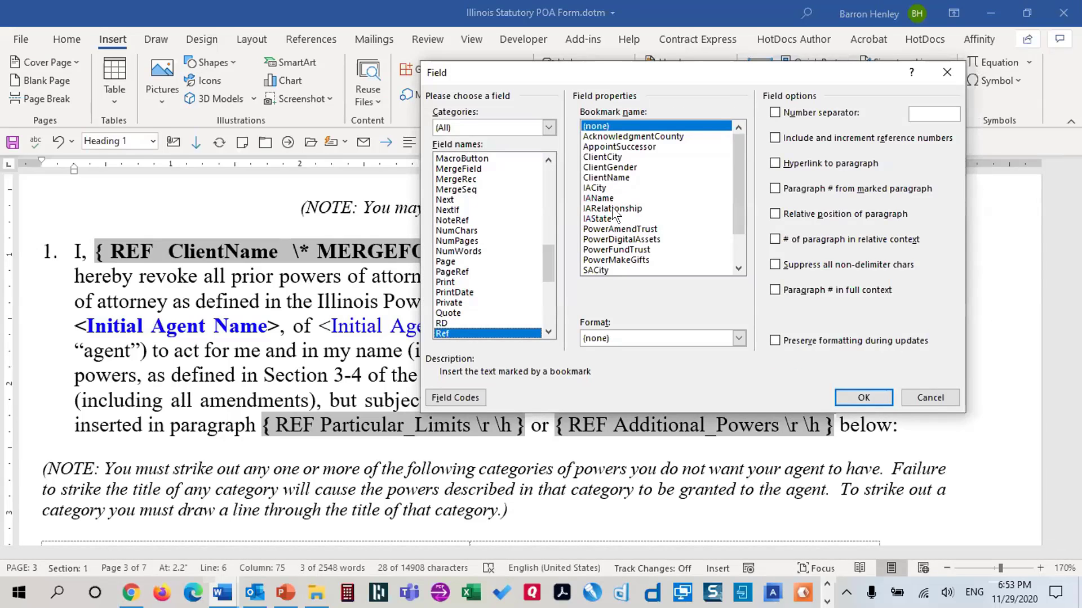
{"action": "left_click", "coordinate": [613, 208]}
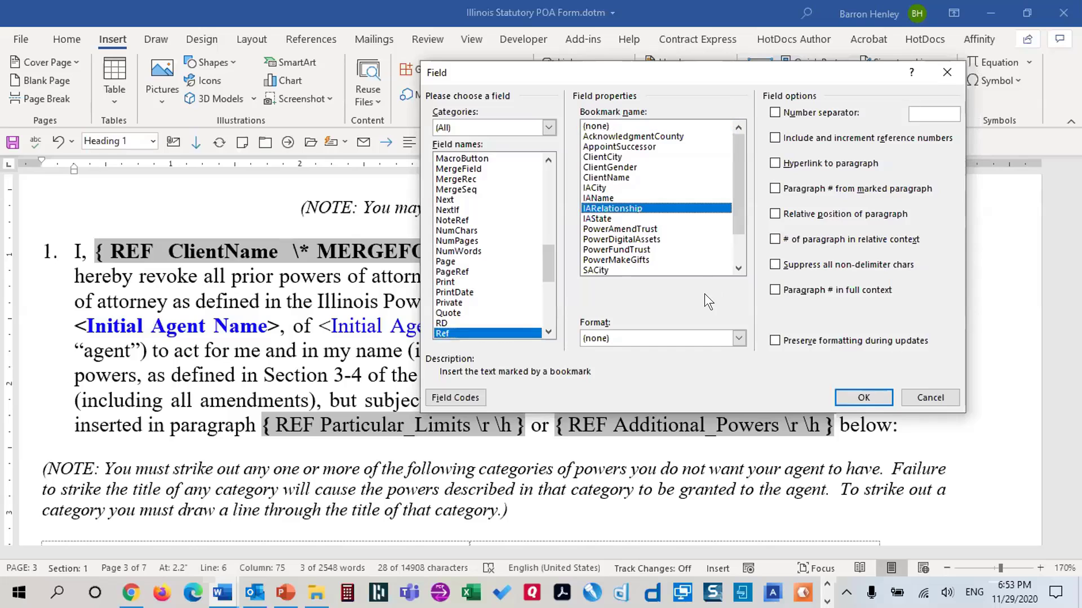
{"action": "left_click", "coordinate": [879, 399]}
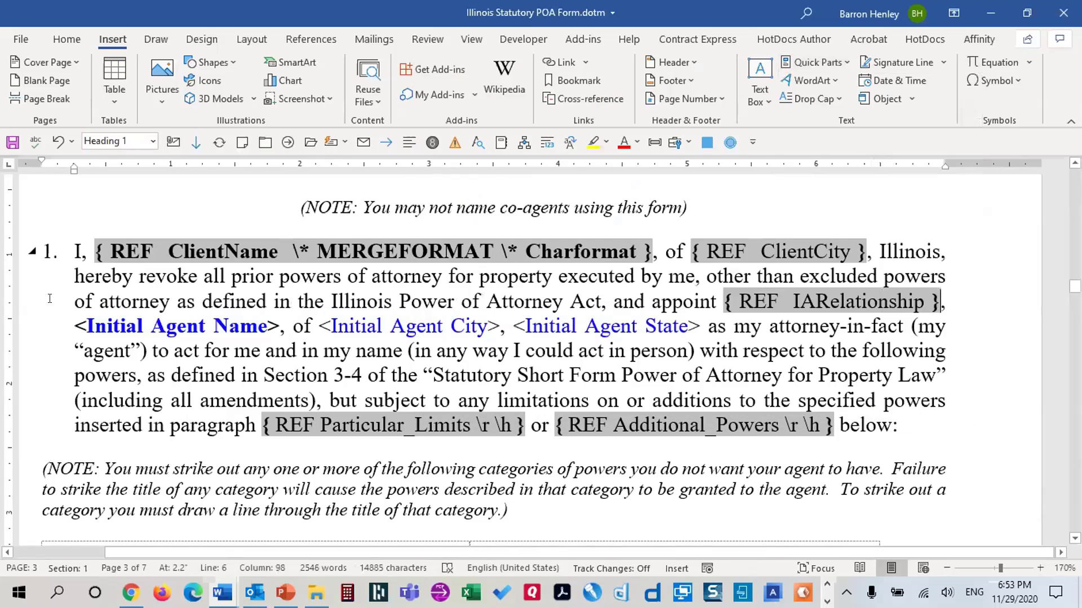
{"action": "left_click_drag", "start_coordinate": [75, 326], "coordinate": [280, 326]}
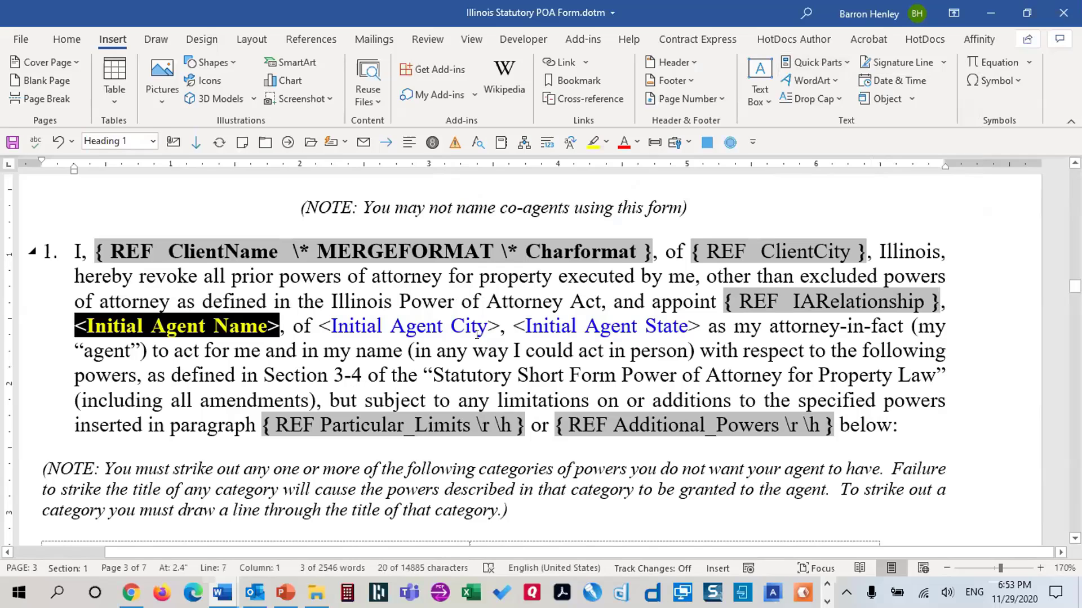
Replace <Initial Agent Name> with a REF field to the IAName bookmark
{"action": "left_click", "coordinate": [828, 63]}
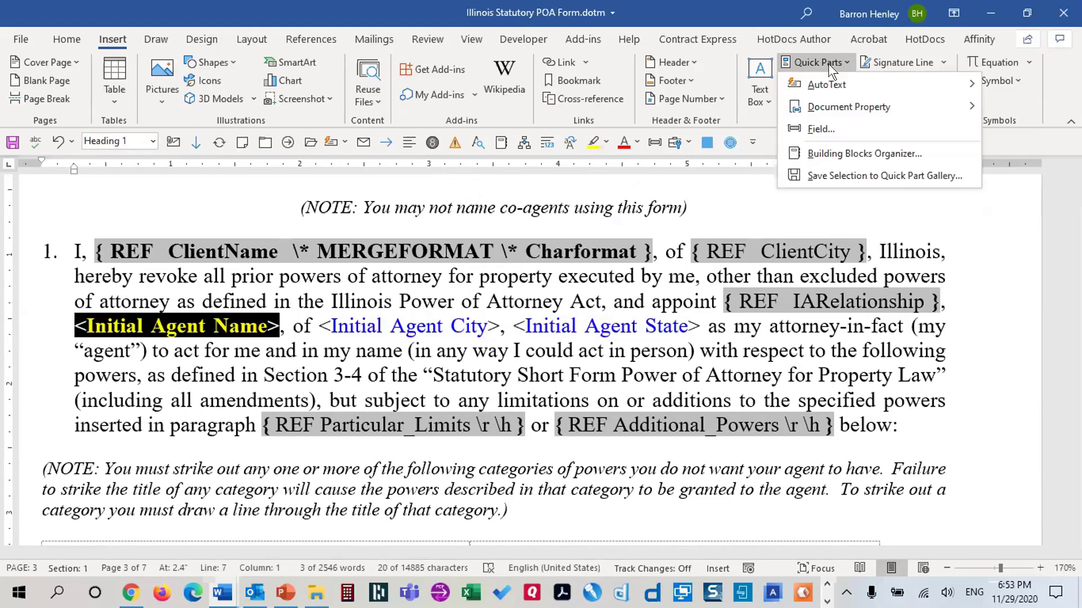
{"action": "left_click", "coordinate": [816, 127]}
{"action": "type", "text": "ref"}
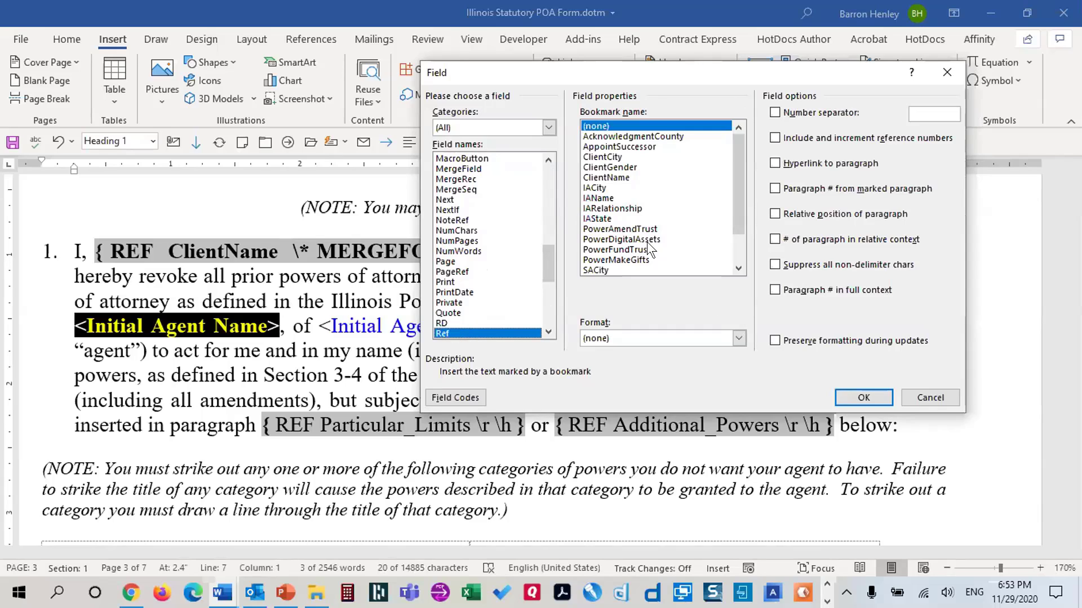
{"action": "left_click", "coordinate": [599, 197]}
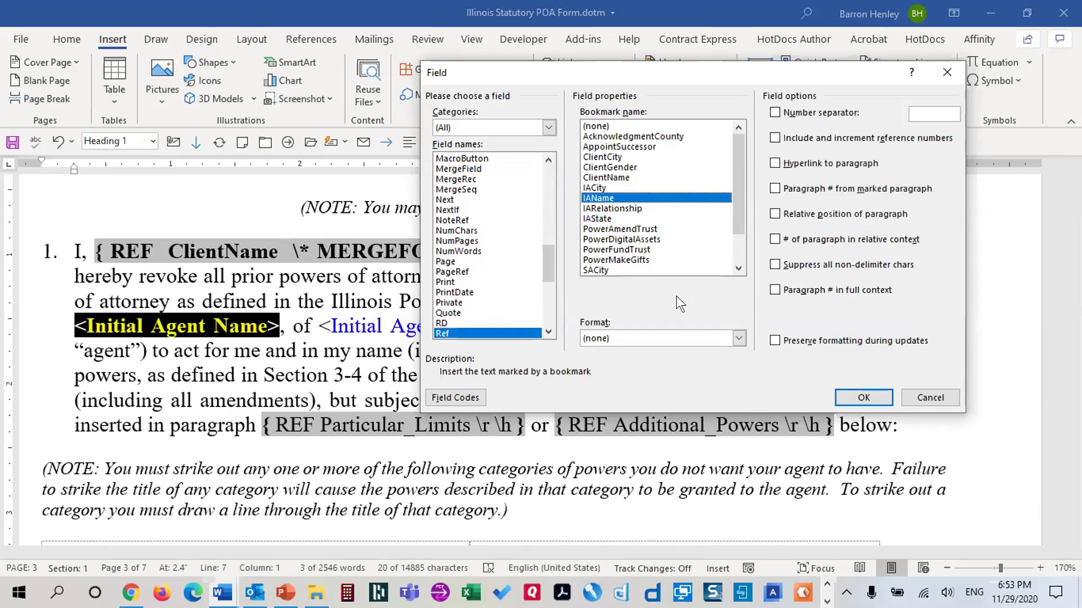
{"action": "left_click", "coordinate": [842, 398]}
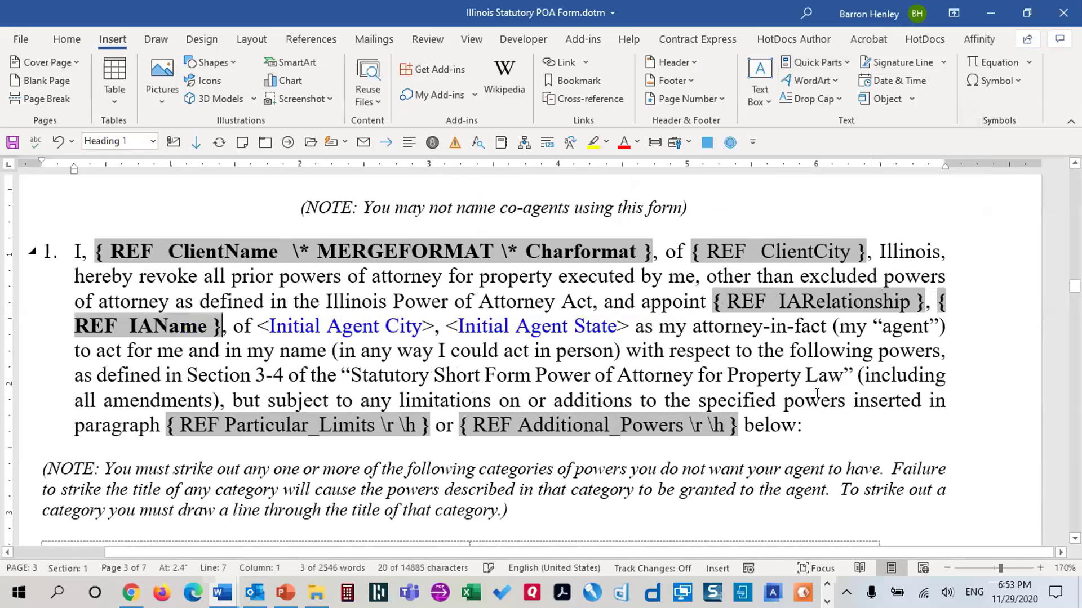
Bold the IAName field and add \* Charformat inside its field code
{"action": "left_click", "coordinate": [937, 299], "text": "shift"}
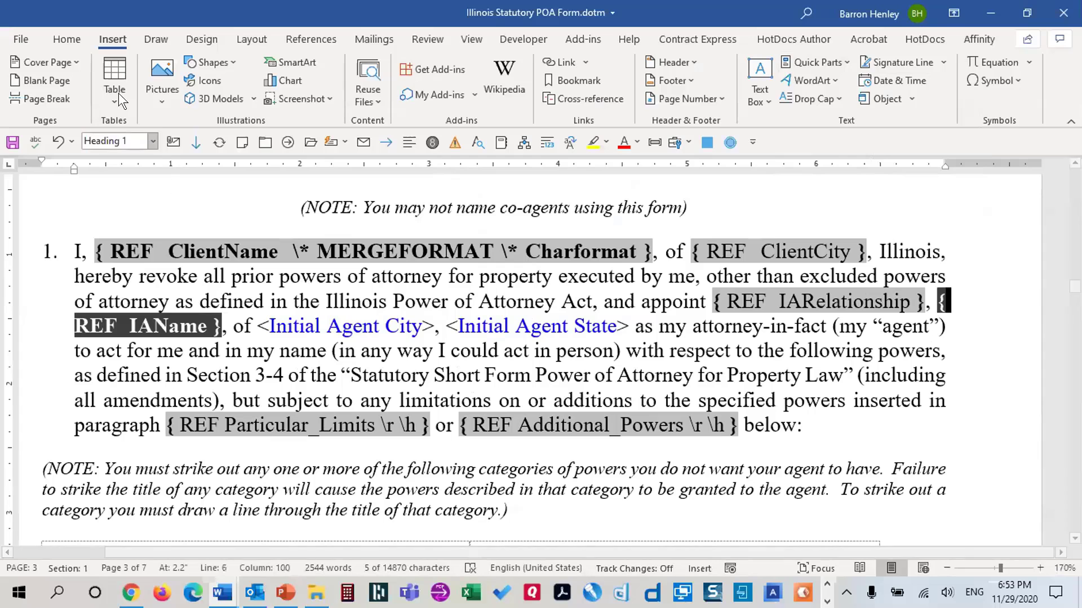
{"action": "left_click", "coordinate": [67, 39]}
{"action": "left_click", "coordinate": [77, 94]}
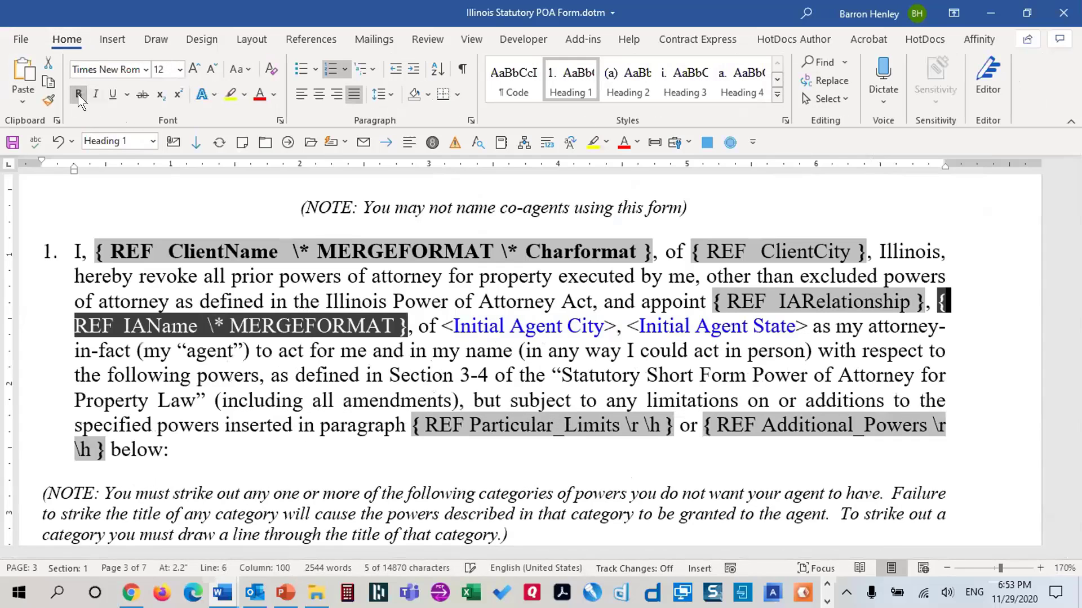
{"action": "left_click", "coordinate": [437, 332]}
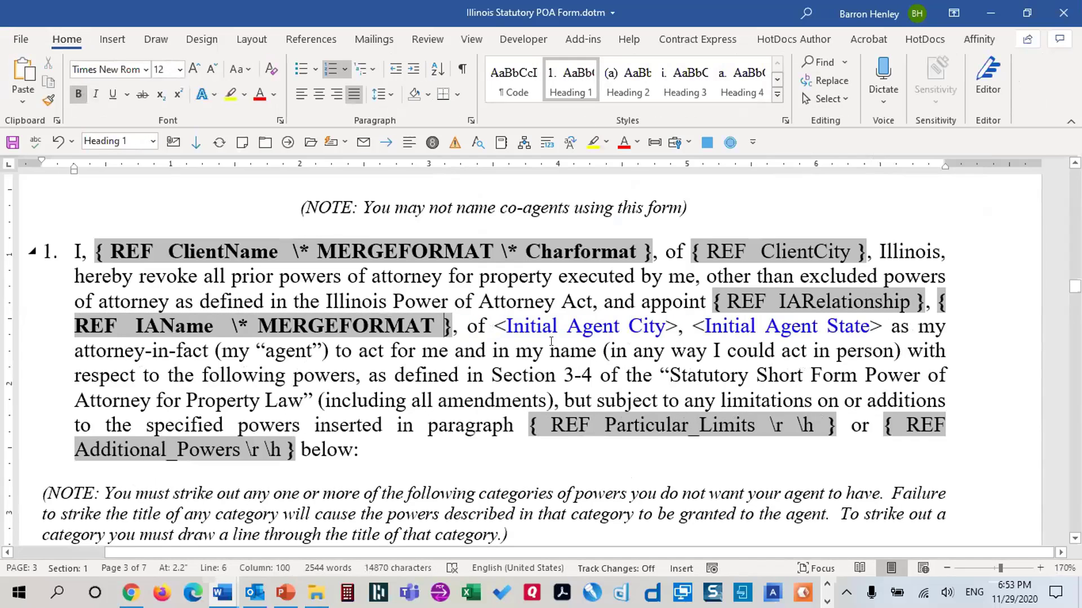
{"action": "type", "text": "\\* Charfor"}
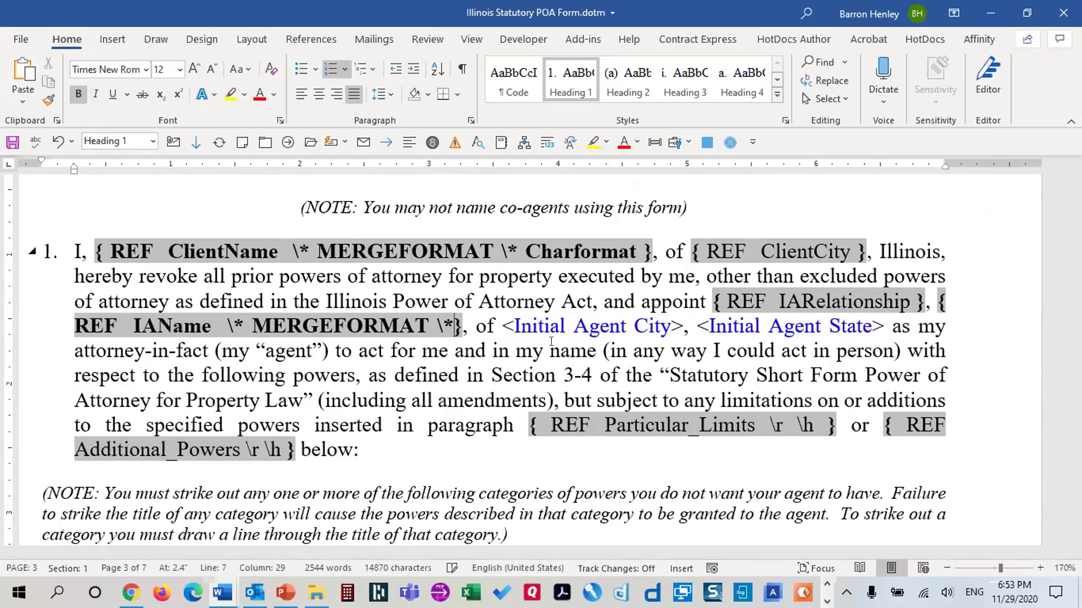
{"action": "type", "text": "mat"}
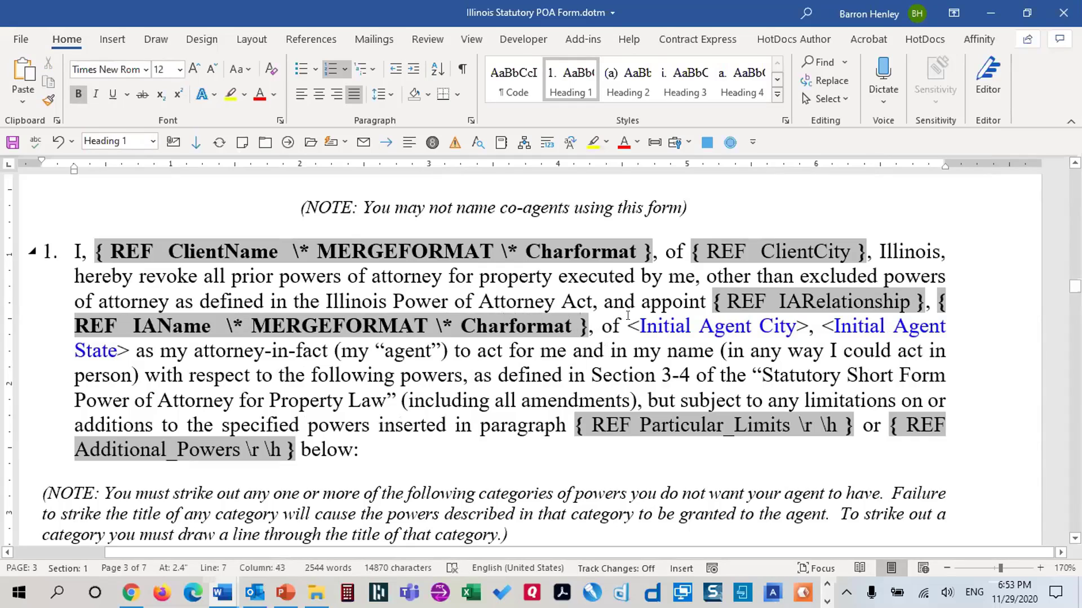
{"action": "left_click_drag", "start_coordinate": [628, 316], "coordinate": [809, 321]}
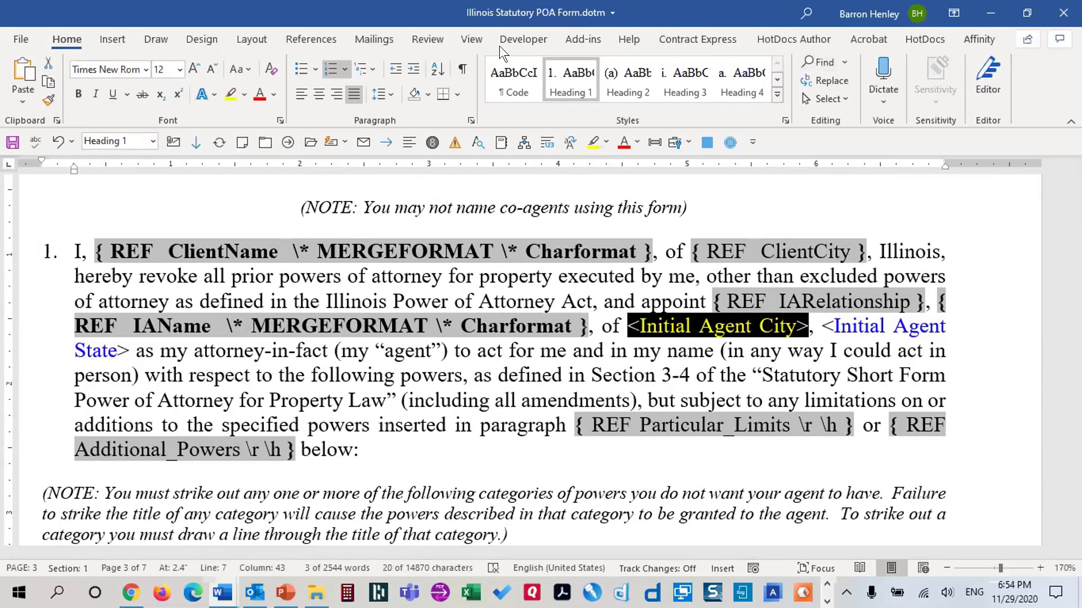
Replace <Initial Agent City> with a REF field to the IACity bookmark
{"action": "left_click", "coordinate": [114, 38]}
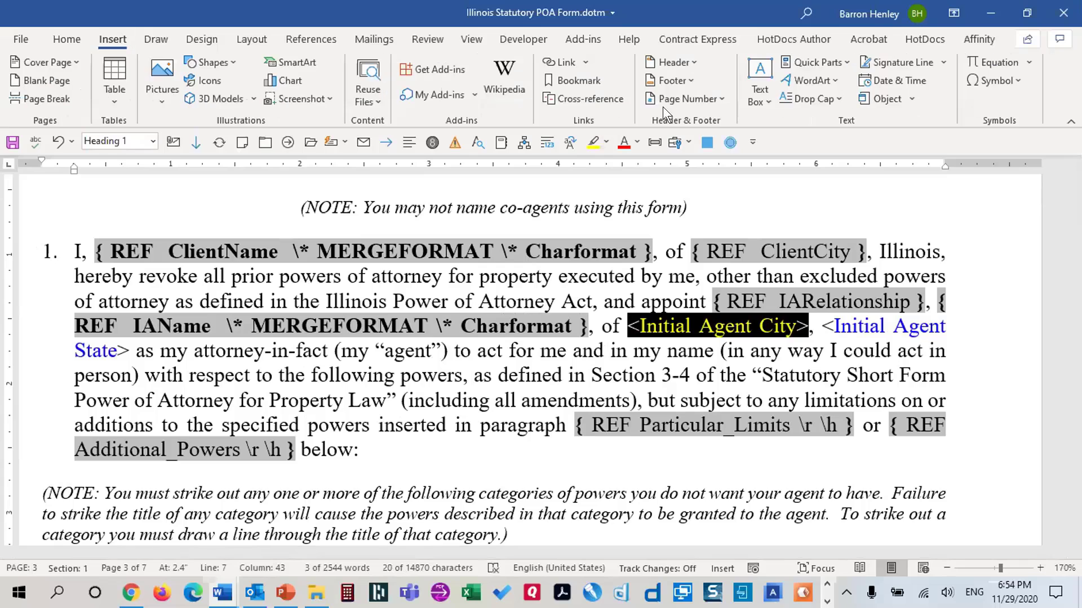
{"action": "left_click", "coordinate": [813, 61]}
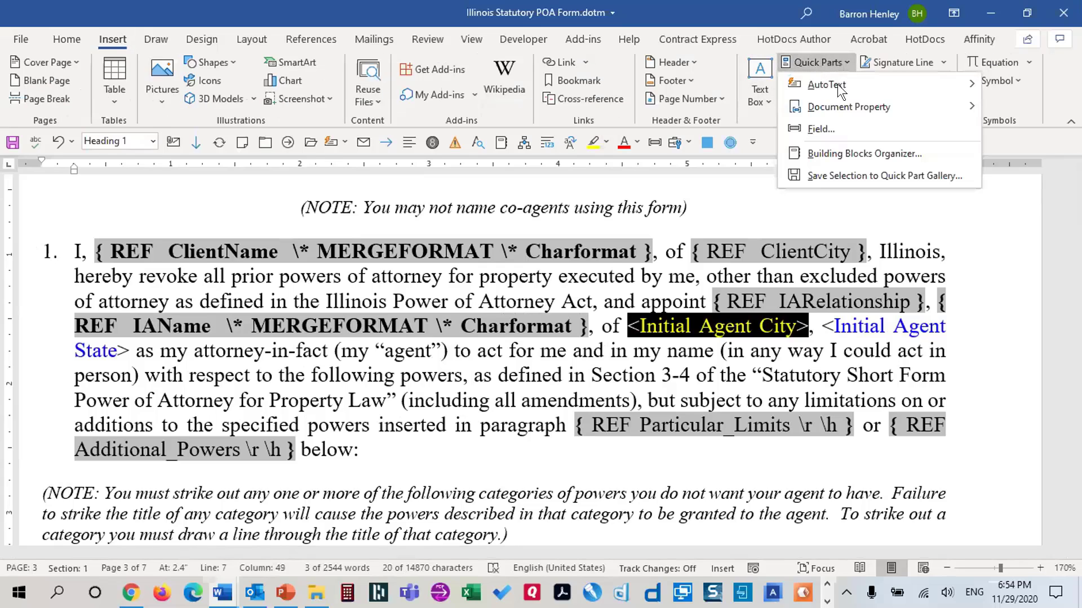
{"action": "left_click", "coordinate": [829, 130]}
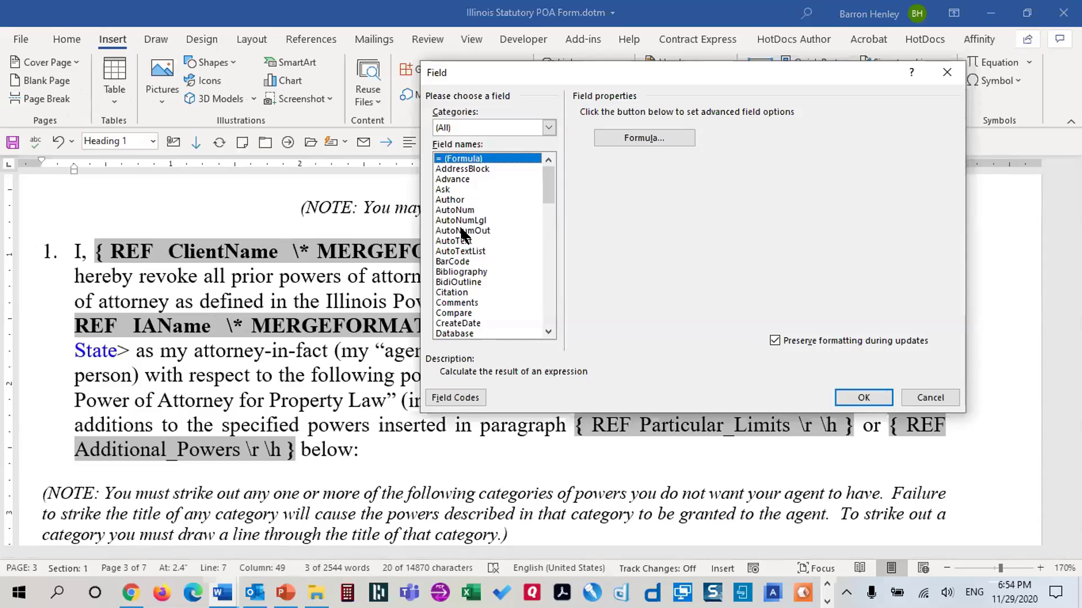
{"action": "key", "text": "r"}
{"action": "key", "text": "r"}
{"action": "left_click_drag", "start_coordinate": [701, 64], "coordinate": [508, 48]}
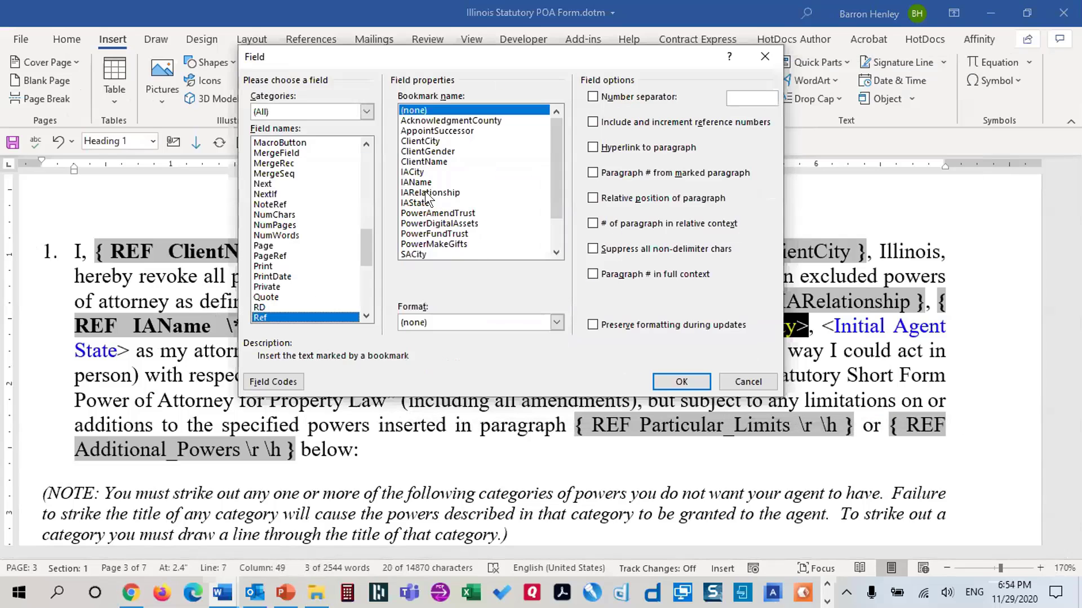
{"action": "left_click", "coordinate": [420, 172]}
{"action": "left_click", "coordinate": [677, 377]}
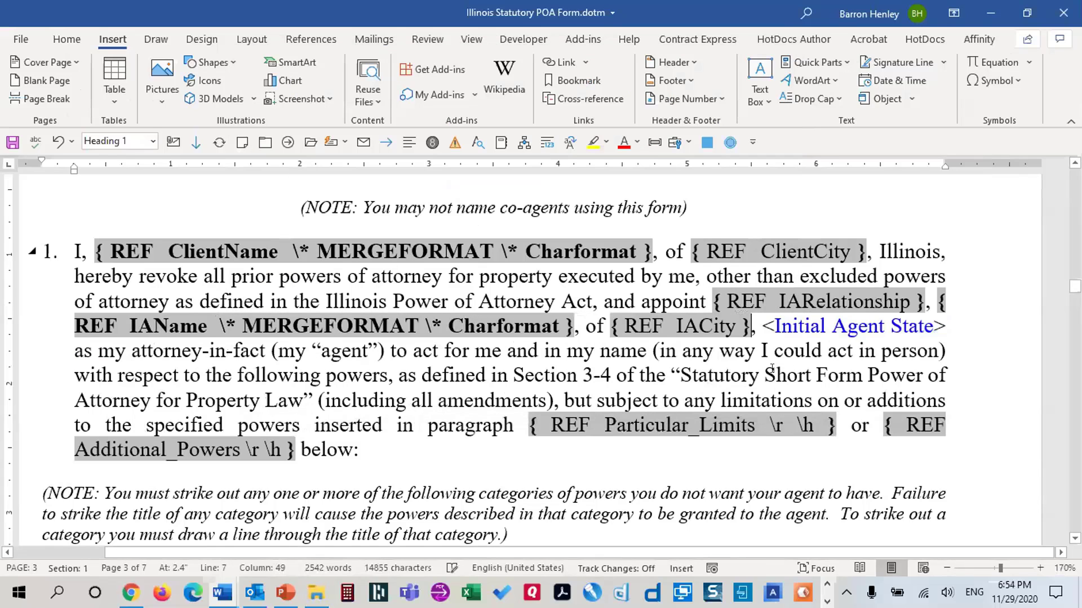
Replace <Initial Agent State> with a REF field to the IAState bookmark
{"action": "left_click_drag", "start_coordinate": [759, 325], "coordinate": [942, 327]}
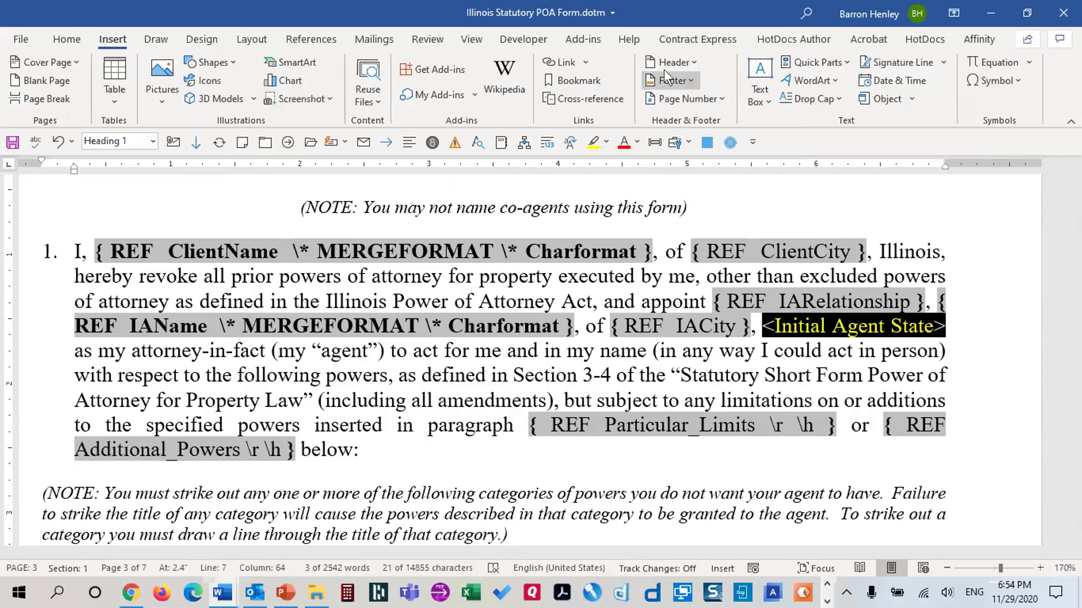
{"action": "left_click", "coordinate": [817, 62]}
{"action": "left_click", "coordinate": [828, 128]}
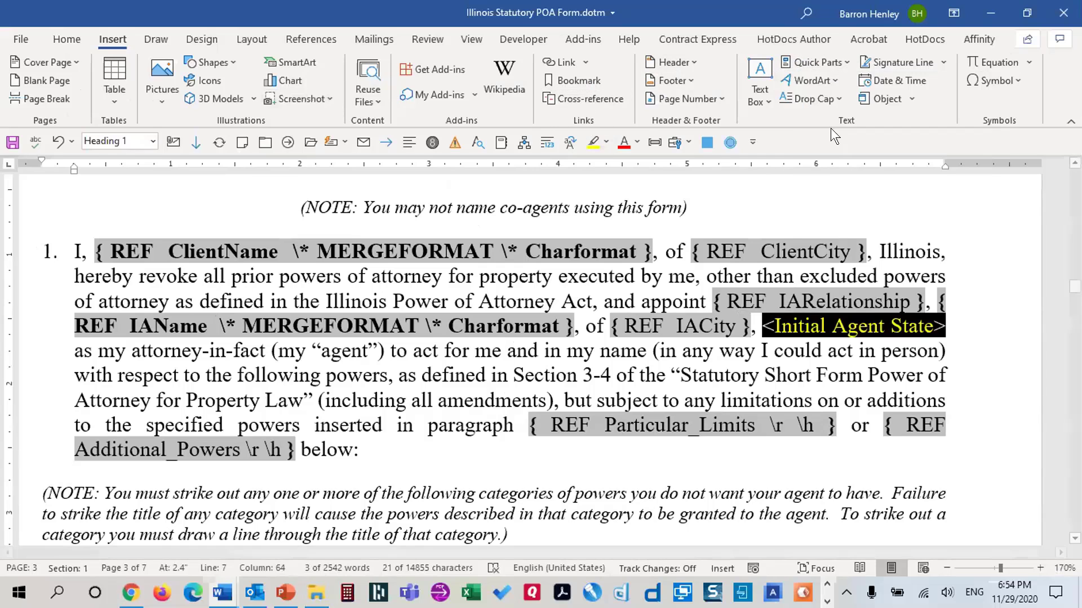
{"action": "left_click", "coordinate": [268, 204]}
{"action": "type", "text": "ref"}
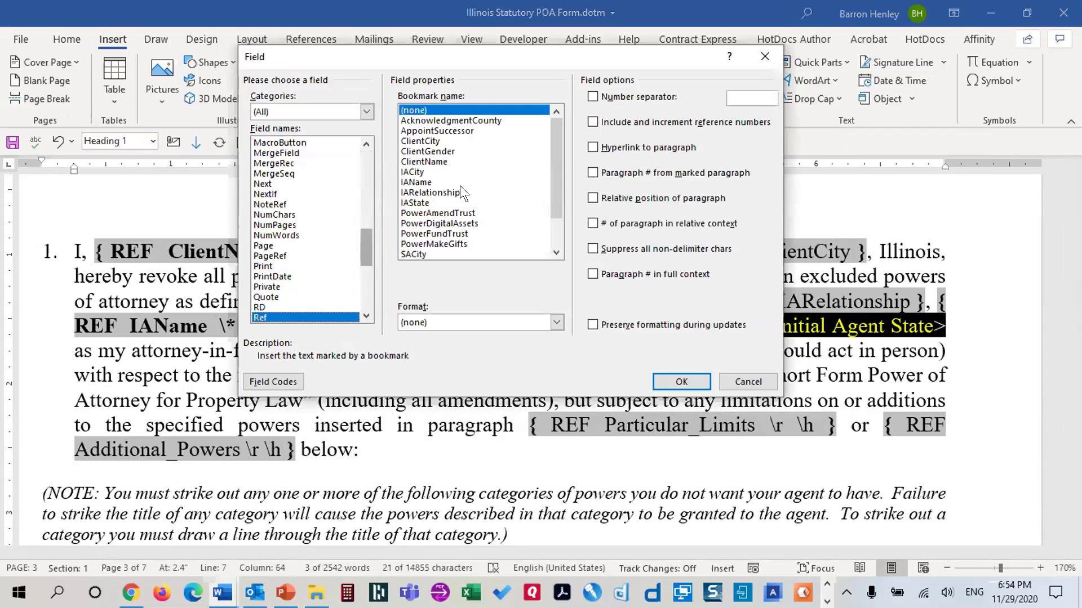
{"action": "left_click", "coordinate": [449, 203]}
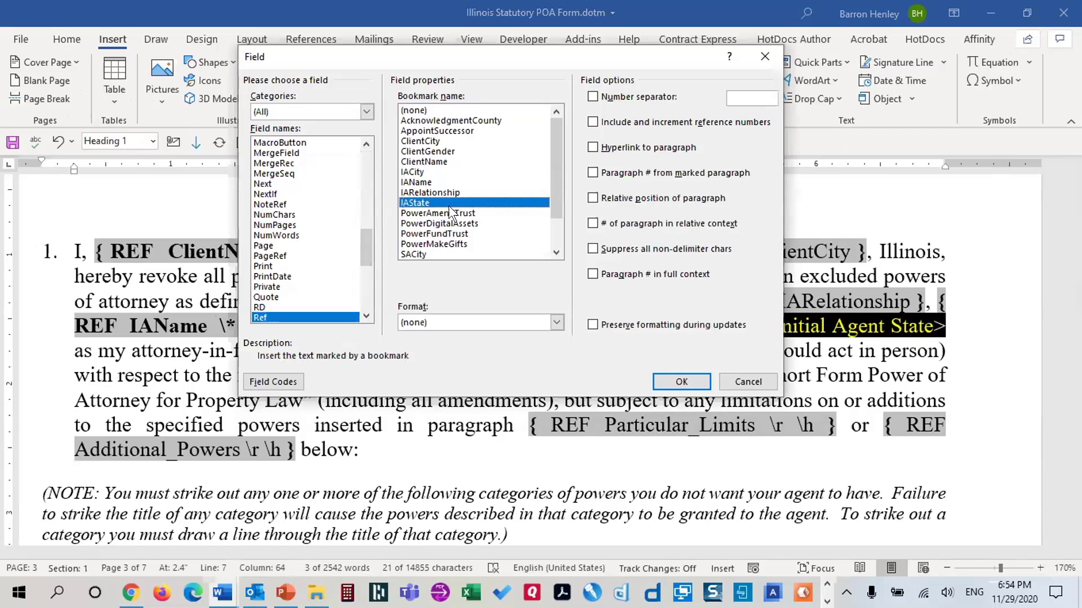
{"action": "left_click", "coordinate": [668, 376]}
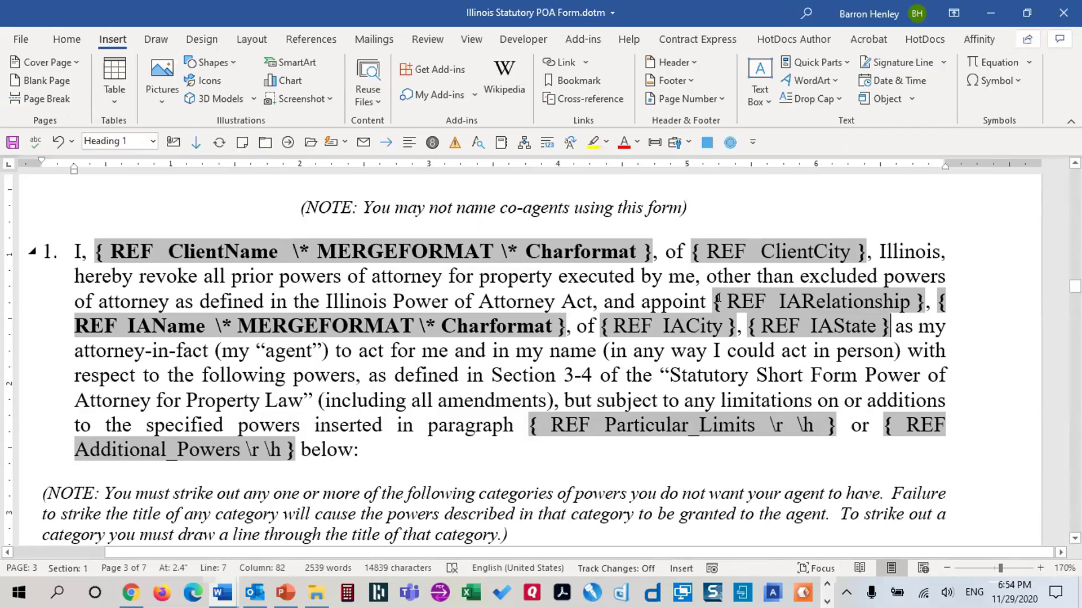
Check the IARelationship field and the comma after it, then scroll down the document
{"action": "left_click_drag", "start_coordinate": [718, 299], "coordinate": [924, 299]}
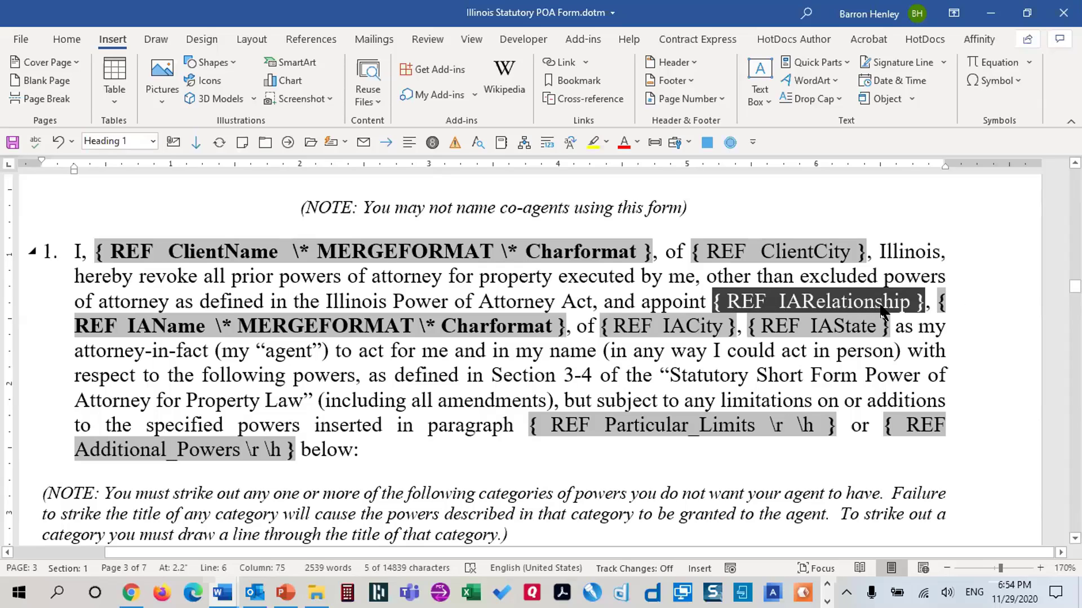
{"action": "left_click", "coordinate": [920, 303]}
{"action": "left_click_drag", "start_coordinate": [920, 303], "coordinate": [937, 303]}
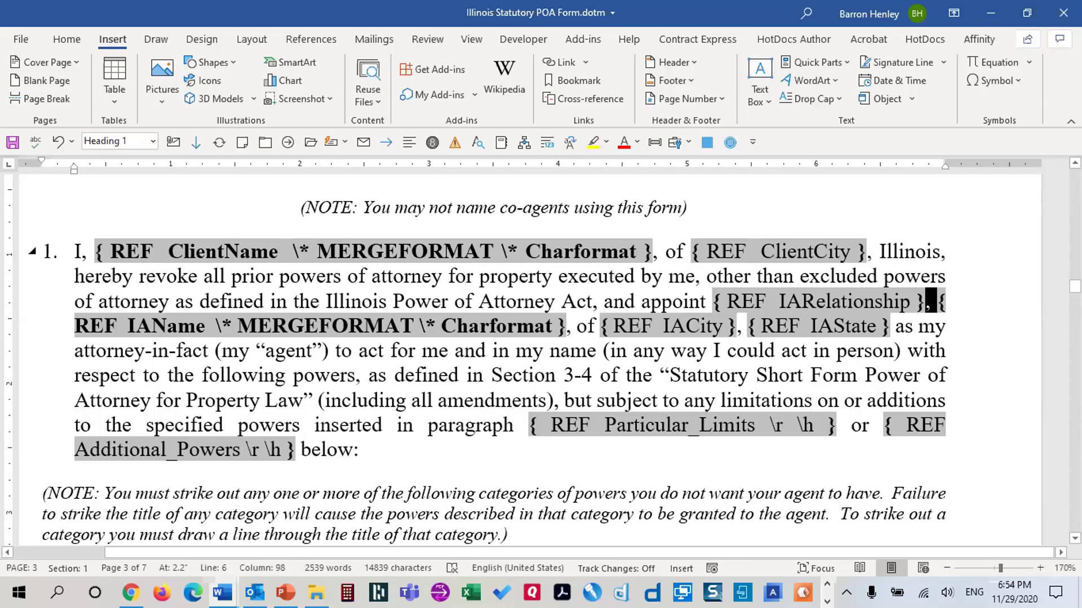
{"action": "left_click", "coordinate": [715, 302]}
{"action": "scroll", "coordinate": [540, 300], "scroll_direction": "down", "scroll_amount": 12}
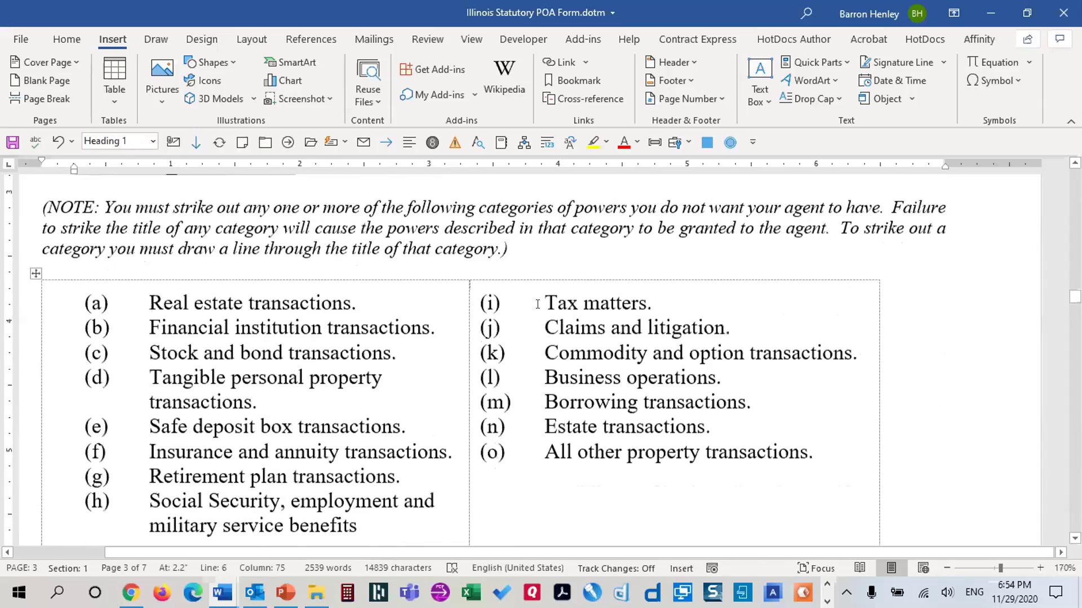
{"action": "scroll", "coordinate": [540, 300], "scroll_direction": "down", "scroll_amount": 10}
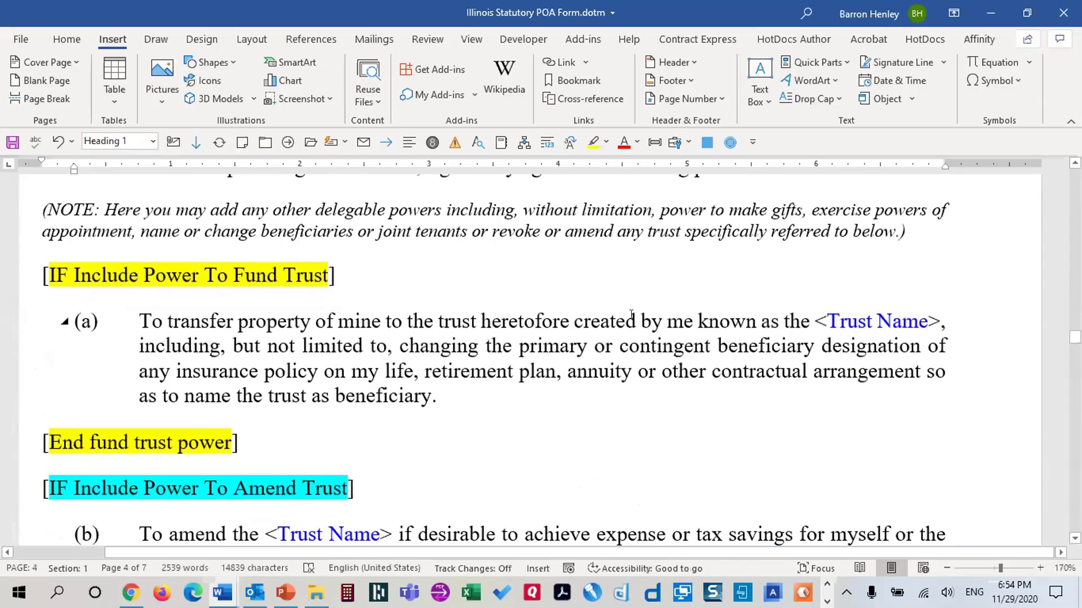
{"action": "scroll", "coordinate": [632, 315], "scroll_direction": "down", "scroll_amount": 3}
{"action": "scroll", "coordinate": [491, 325], "scroll_direction": "up", "scroll_amount": 2}
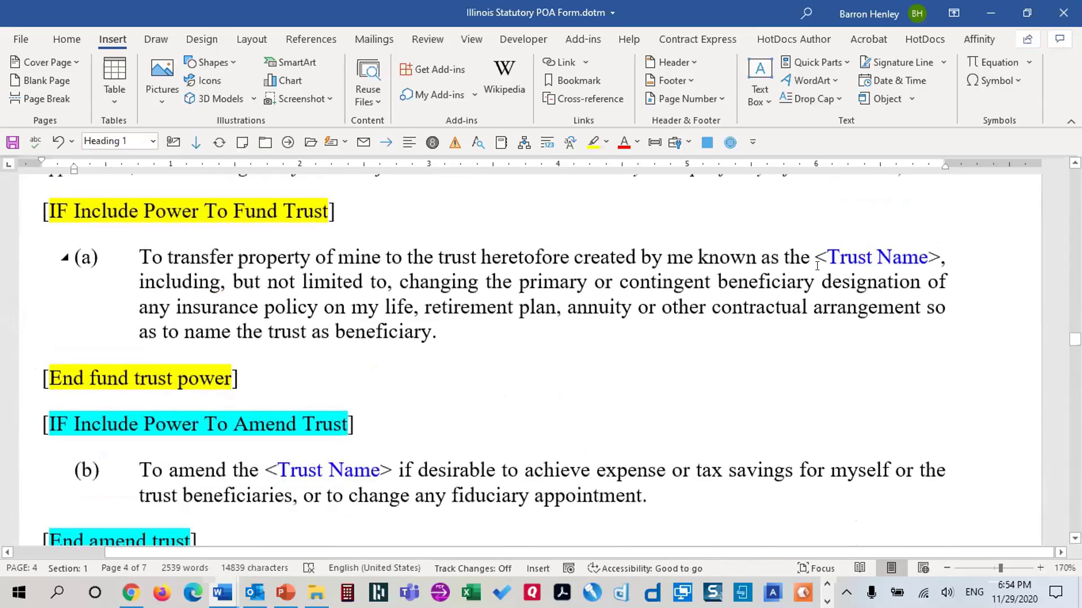
Replace paragraph (a)'s <Trust Name> placeholder with a Ref field to the TrustName bookmark
{"action": "left_click_drag", "start_coordinate": [820, 253], "coordinate": [938, 258]}
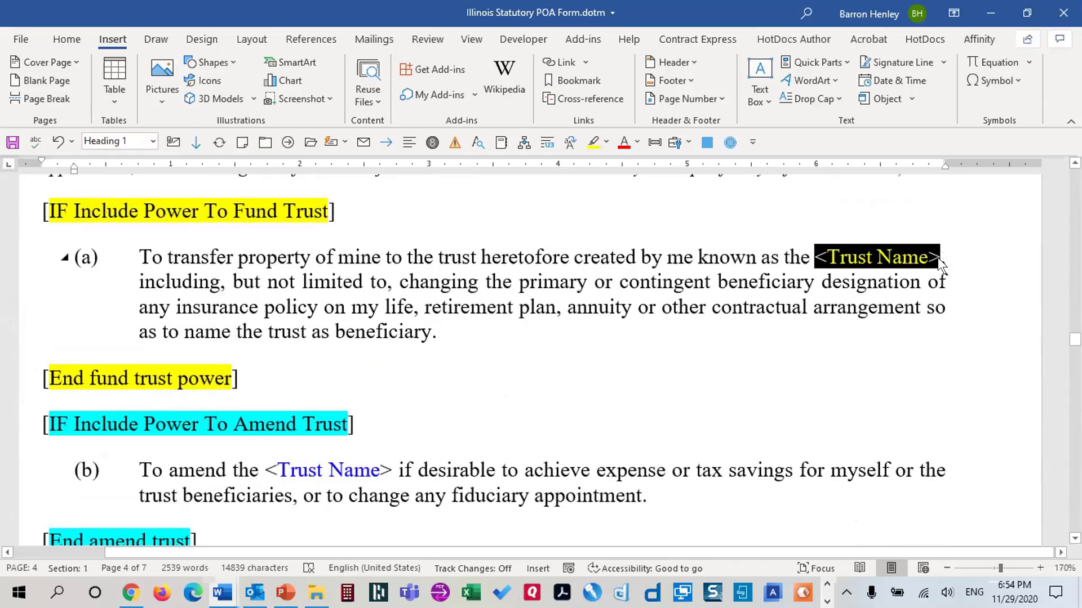
{"action": "left_click", "coordinate": [828, 65]}
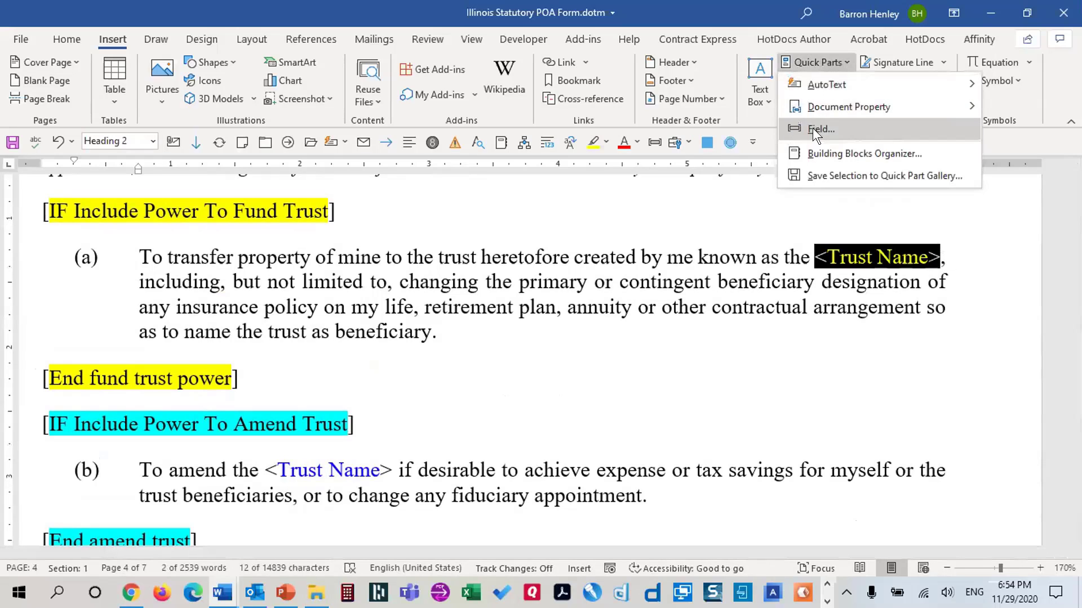
{"action": "left_click", "coordinate": [813, 128]}
{"action": "key", "text": "r"}
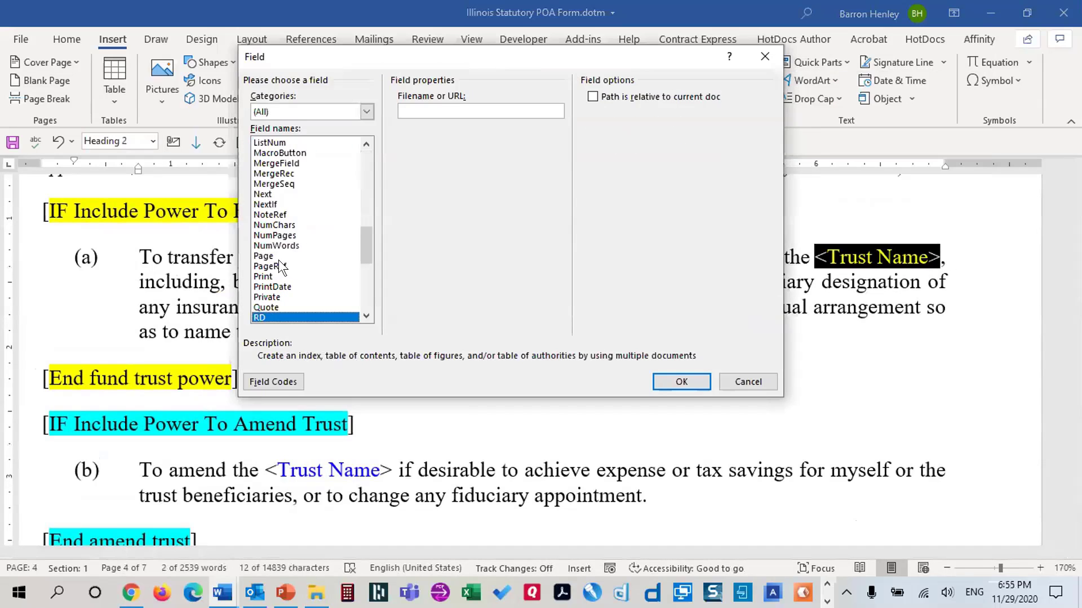
{"action": "scroll", "coordinate": [283, 268], "scroll_direction": "down", "scroll_amount": 2}
{"action": "left_click", "coordinate": [284, 263]}
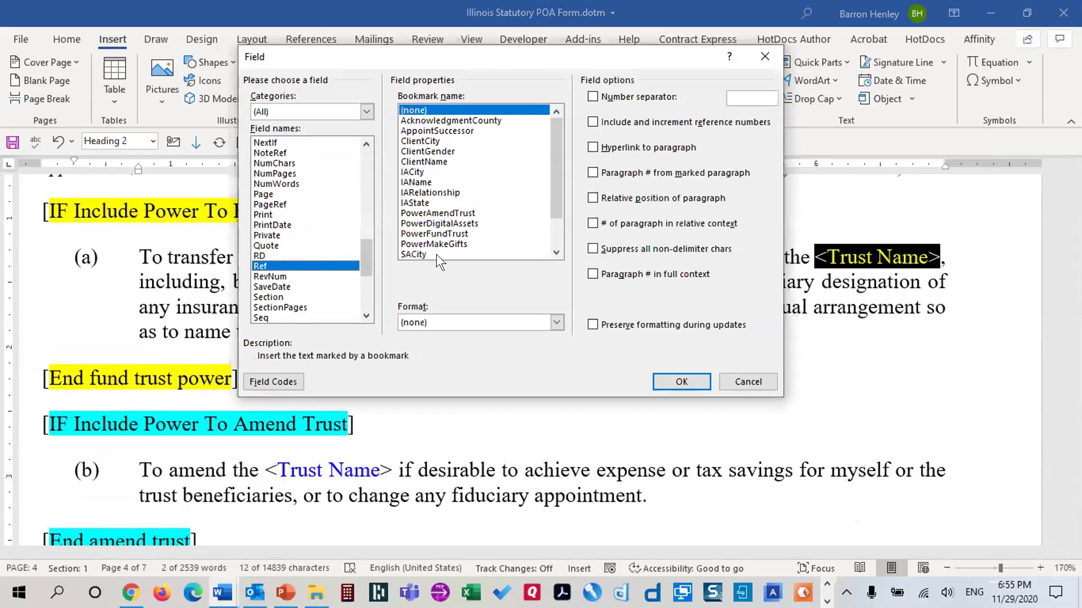
{"action": "scroll", "coordinate": [436, 254], "scroll_direction": "down", "scroll_amount": 5}
{"action": "scroll", "coordinate": [436, 255], "scroll_direction": "up", "scroll_amount": 4}
{"action": "left_click_drag", "start_coordinate": [556, 194], "coordinate": [557, 243]}
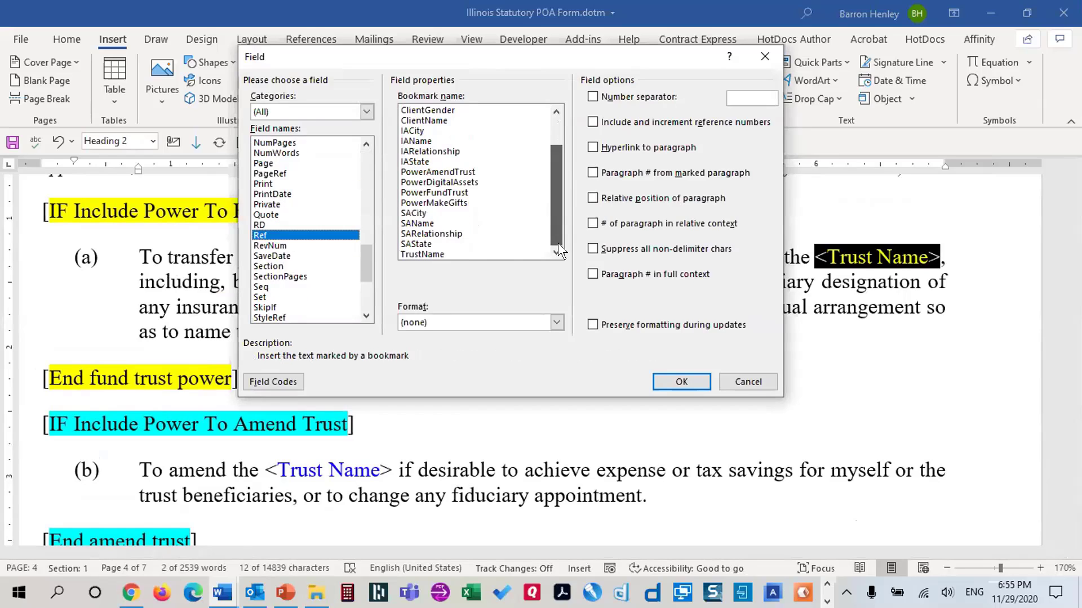
{"action": "left_click", "coordinate": [445, 254]}
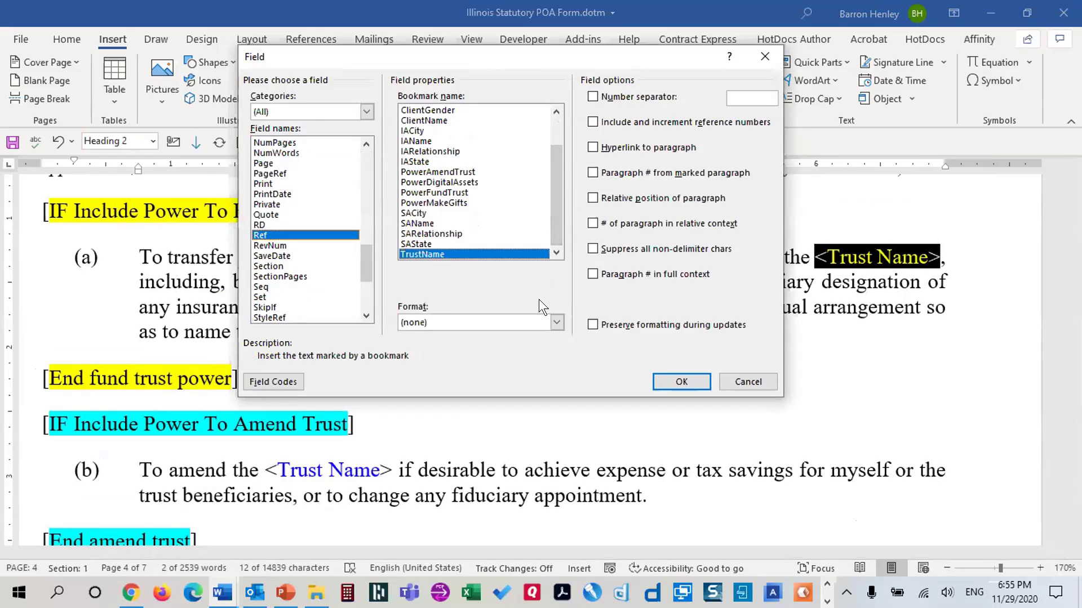
{"action": "left_click", "coordinate": [669, 381]}
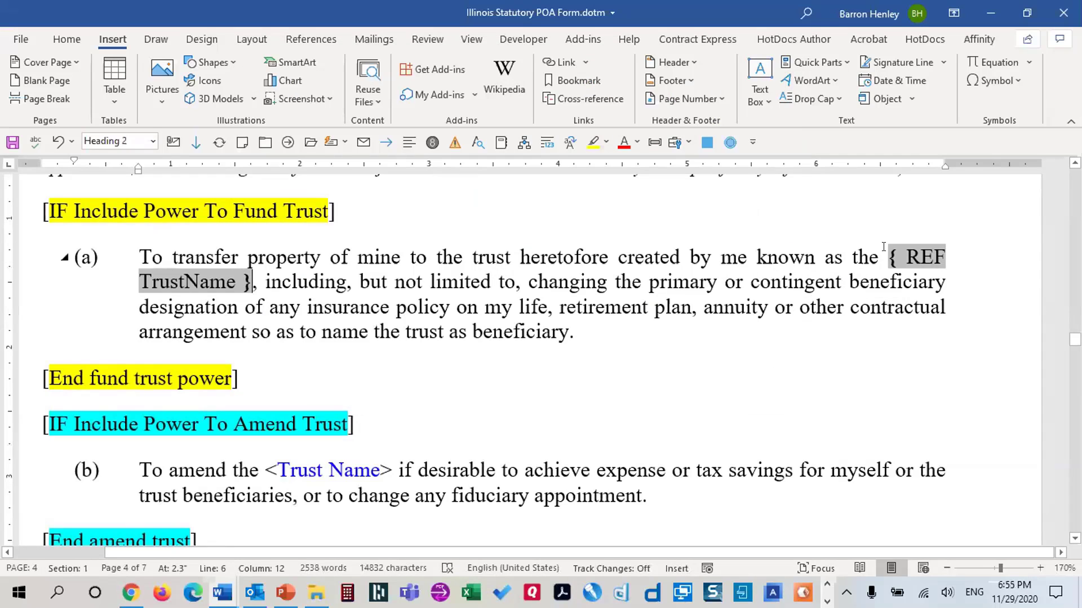
Copy the REF TrustName field over paragraph (b)'s <Trust Name> placeholder
{"action": "left_click_drag", "start_coordinate": [882, 255], "coordinate": [888, 258]}
{"action": "key", "text": "ctrl+c"}
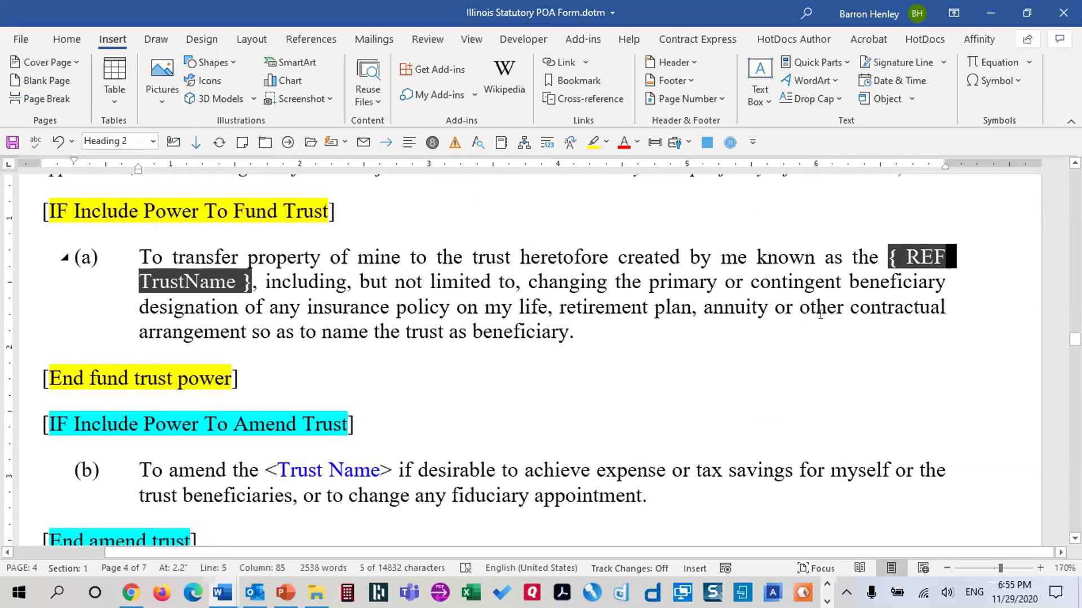
{"action": "left_click_drag", "start_coordinate": [266, 470], "coordinate": [393, 470]}
{"action": "key", "text": "ctrl+v"}
Replace the <Successor Agent Relationship> placeholder with a Ref field to the SARelationship bookmark
{"action": "scroll", "coordinate": [580, 440], "scroll_direction": "down", "scroll_amount": 8}
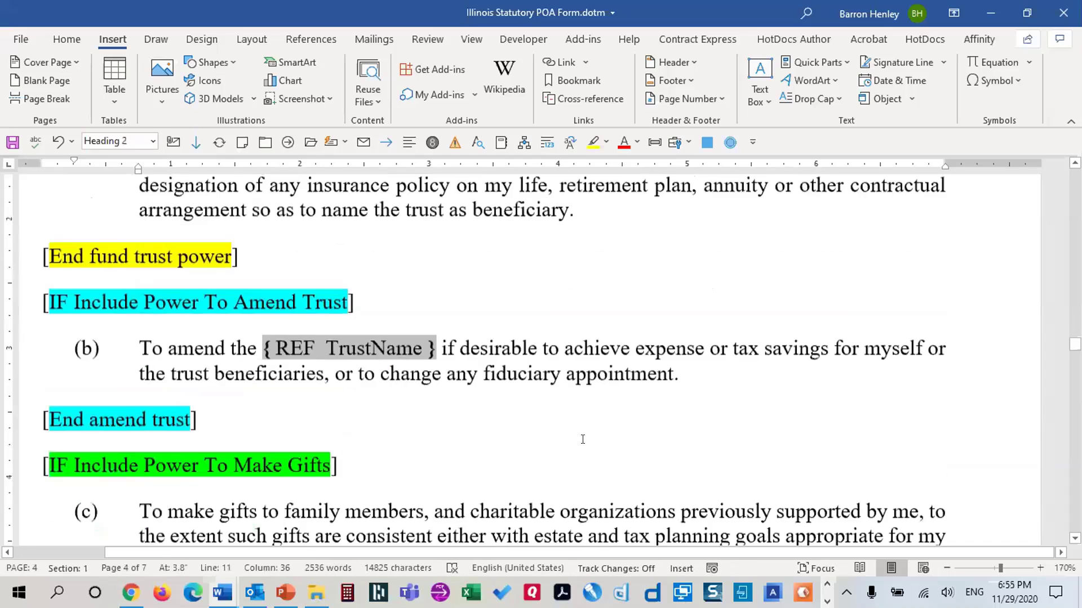
{"action": "scroll", "coordinate": [606, 414], "scroll_direction": "down", "scroll_amount": 15}
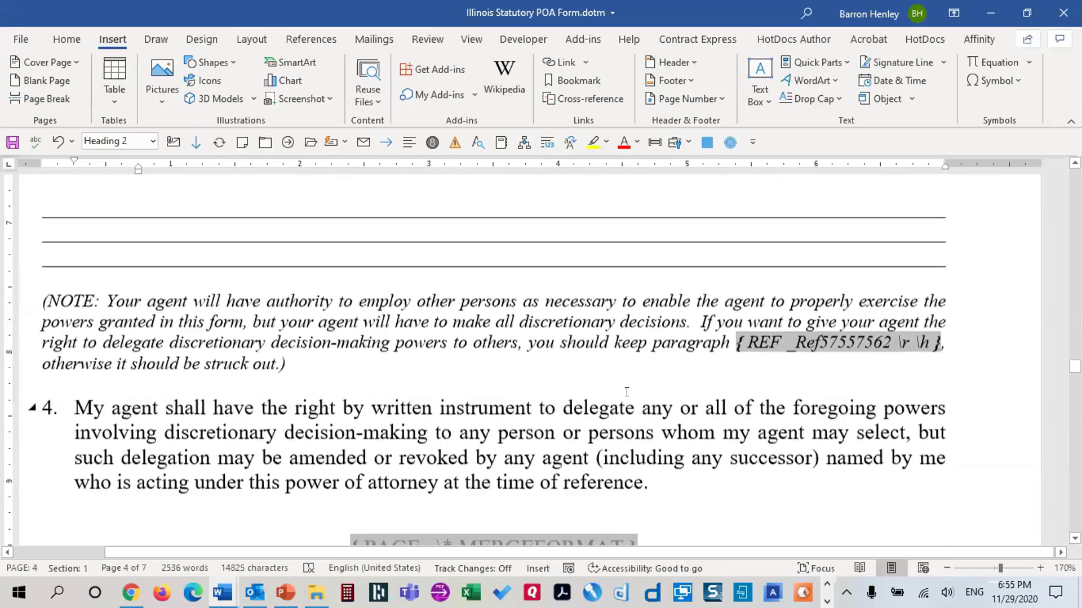
{"action": "scroll", "coordinate": [643, 376], "scroll_direction": "down", "scroll_amount": 15}
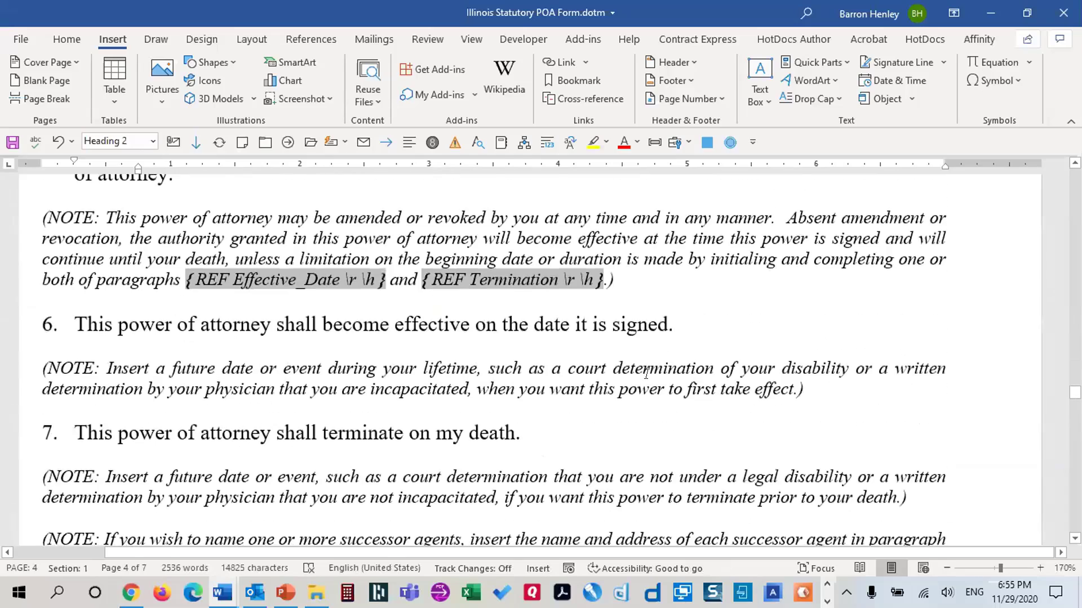
{"action": "scroll", "coordinate": [657, 367], "scroll_direction": "down", "scroll_amount": 3}
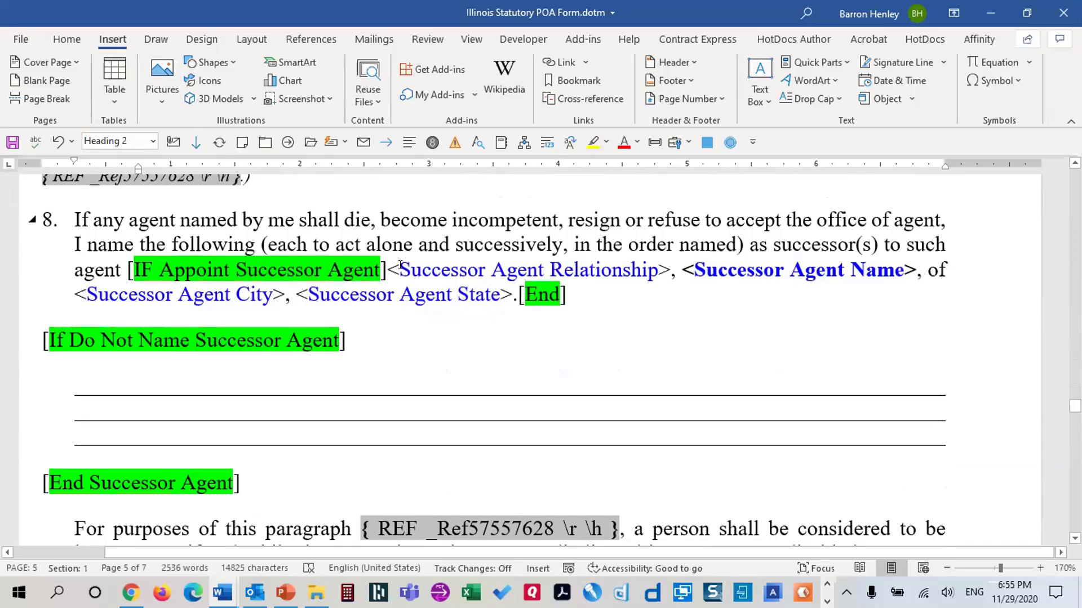
{"action": "left_click_drag", "start_coordinate": [394, 270], "coordinate": [672, 271]}
{"action": "left_click", "coordinate": [828, 63]}
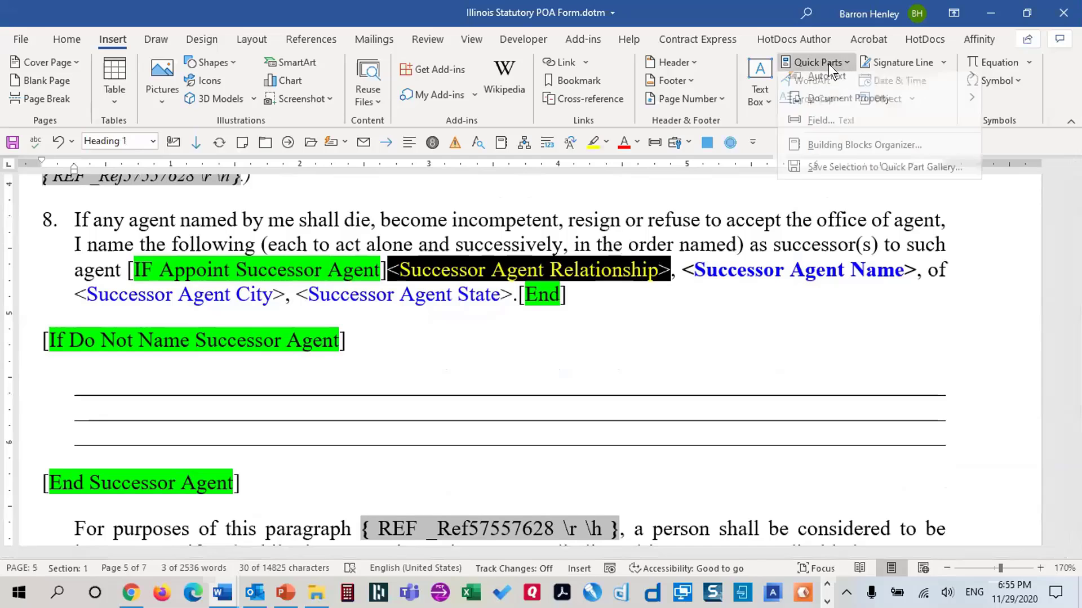
{"action": "left_click", "coordinate": [818, 127]}
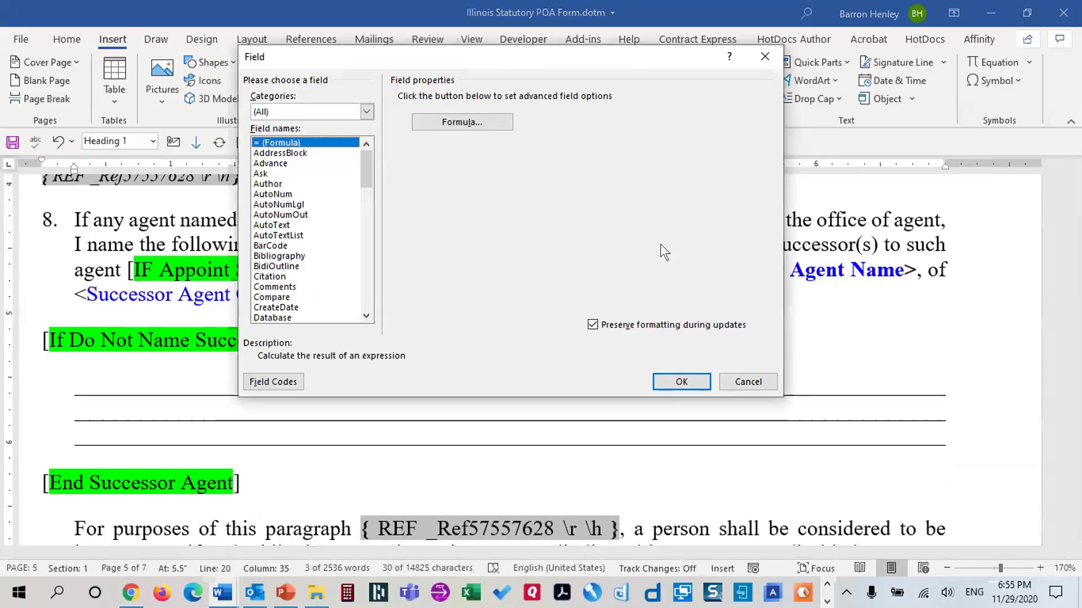
{"action": "type", "text": "ref"}
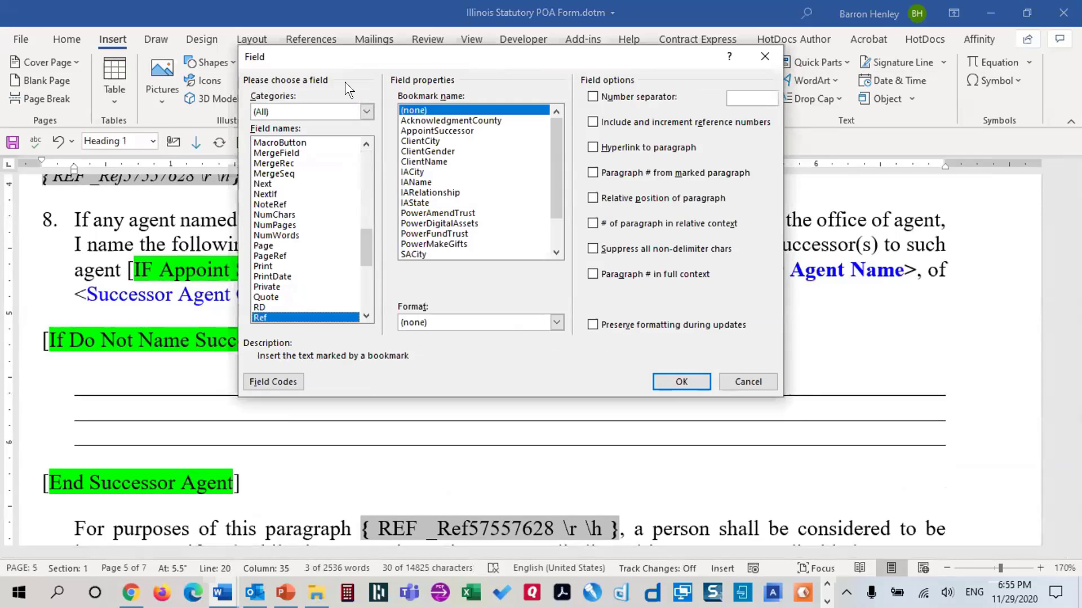
{"action": "left_click_drag", "start_coordinate": [345, 56], "coordinate": [217, 91]}
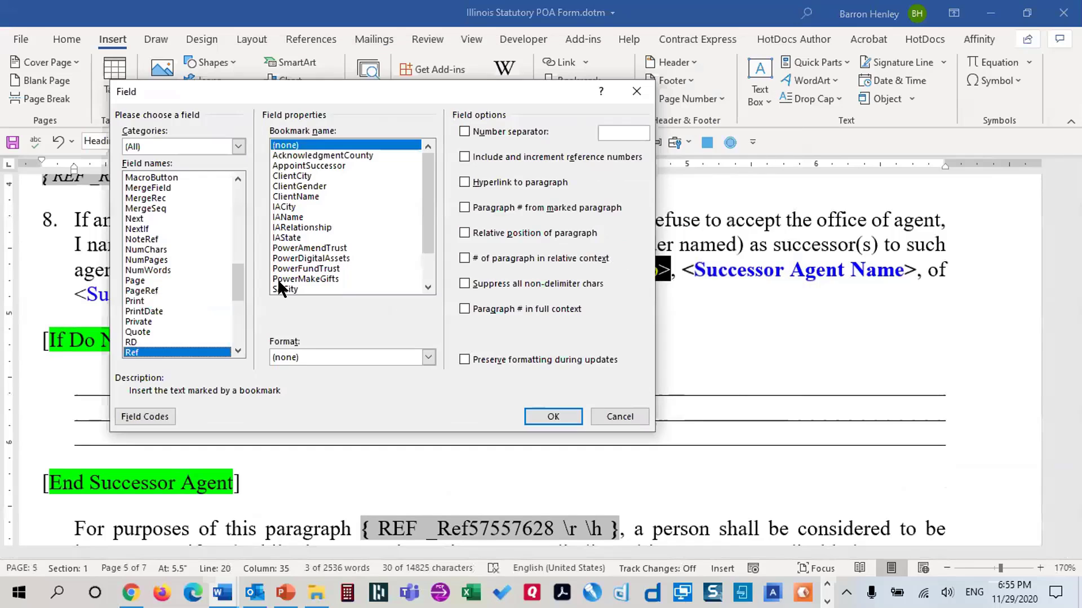
{"action": "left_click", "coordinate": [317, 257]}
{"action": "scroll", "coordinate": [316, 248], "scroll_direction": "down", "scroll_amount": 2}
{"action": "left_click", "coordinate": [319, 268]}
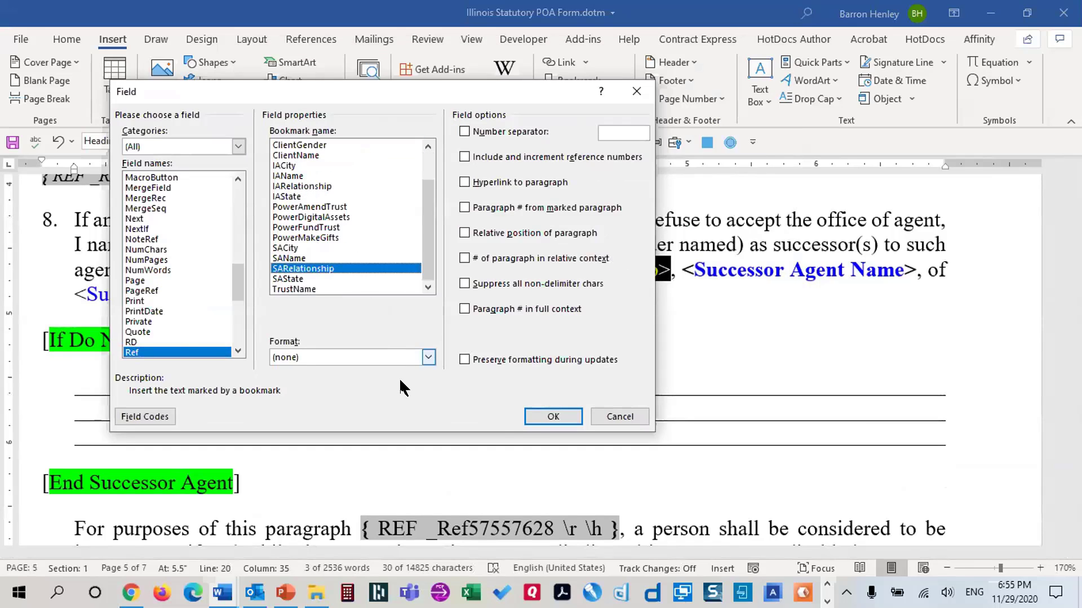
{"action": "left_click", "coordinate": [536, 418]}
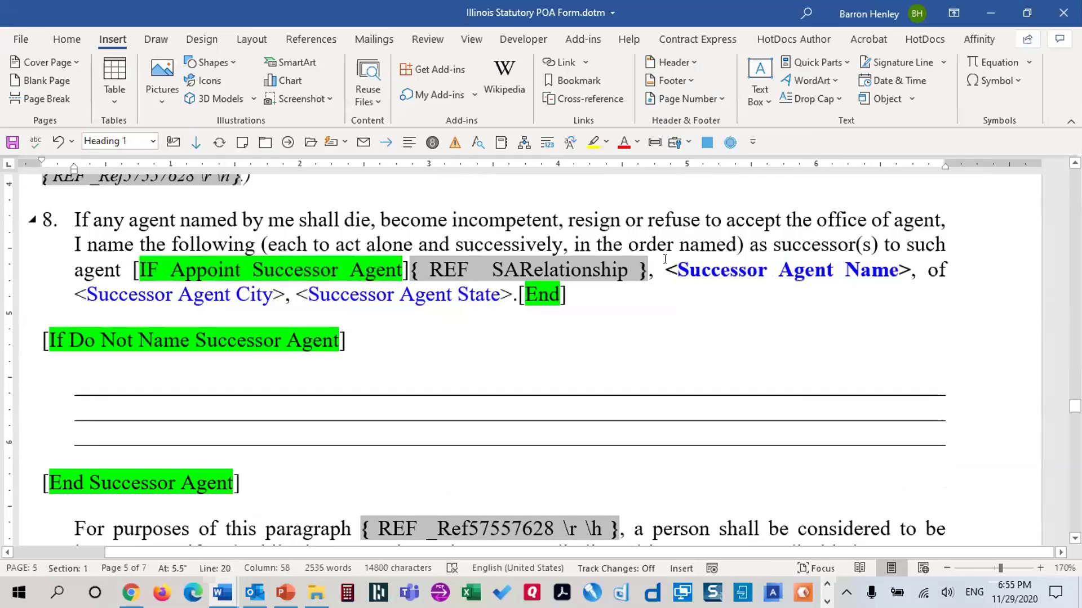
Replace the <Successor Agent Name> placeholder with a Ref field to the SAName bookmark
{"action": "left_click_drag", "start_coordinate": [659, 272], "coordinate": [908, 271]}
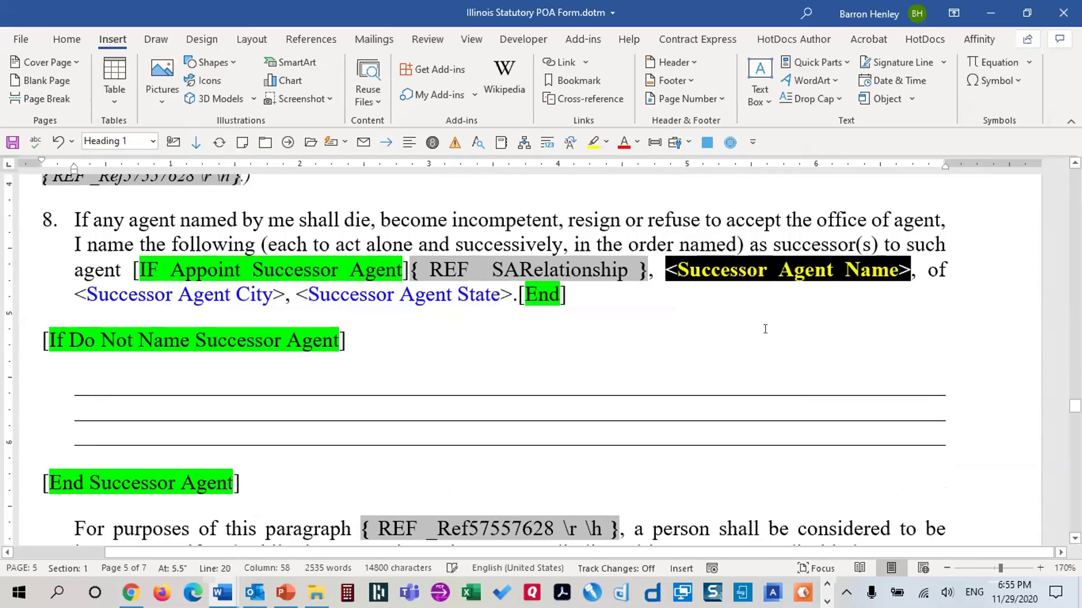
{"action": "left_click", "coordinate": [837, 65]}
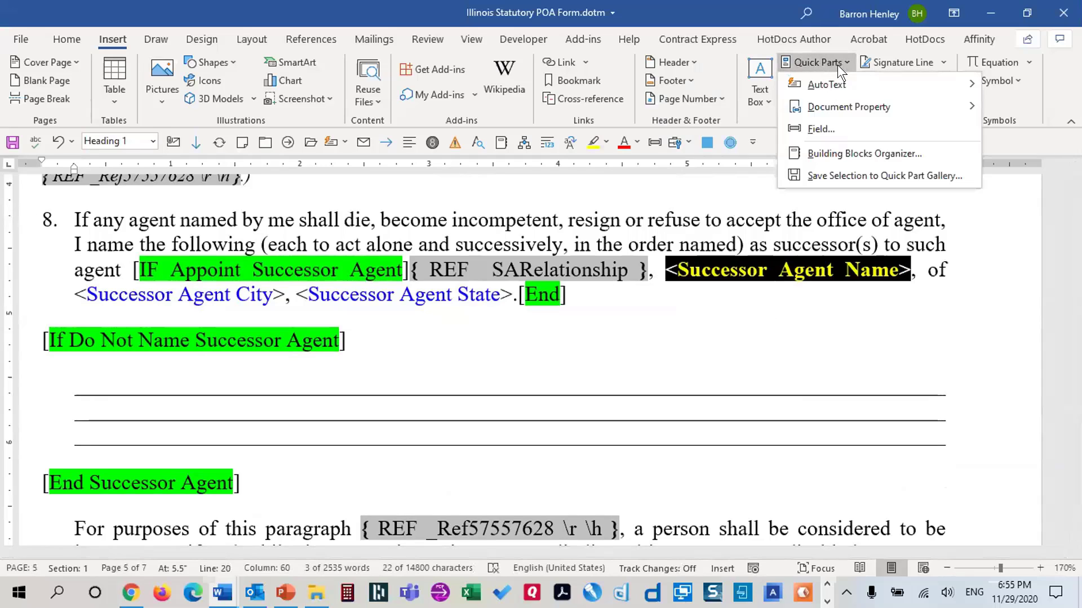
{"action": "left_click", "coordinate": [818, 129]}
{"action": "left_click", "coordinate": [148, 270]}
{"action": "scroll", "coordinate": [177, 287], "scroll_direction": "down", "scroll_amount": 7}
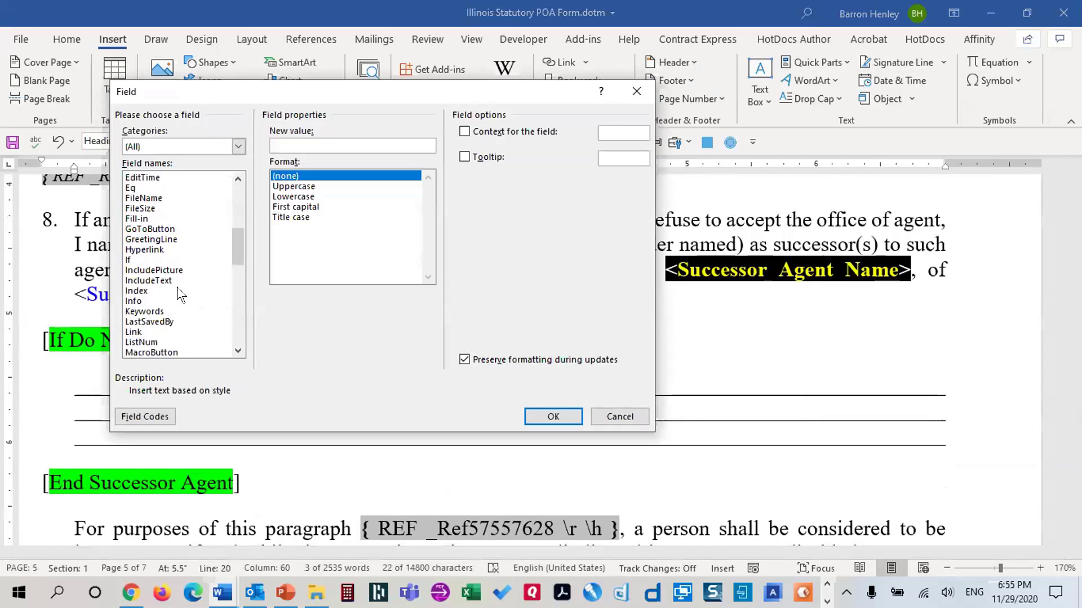
{"action": "scroll", "coordinate": [177, 286], "scroll_direction": "up", "scroll_amount": 1}
{"action": "left_click", "coordinate": [159, 281]}
{"action": "key", "text": "r"}
{"action": "key", "text": "r"}
{"action": "left_click", "coordinate": [309, 225]}
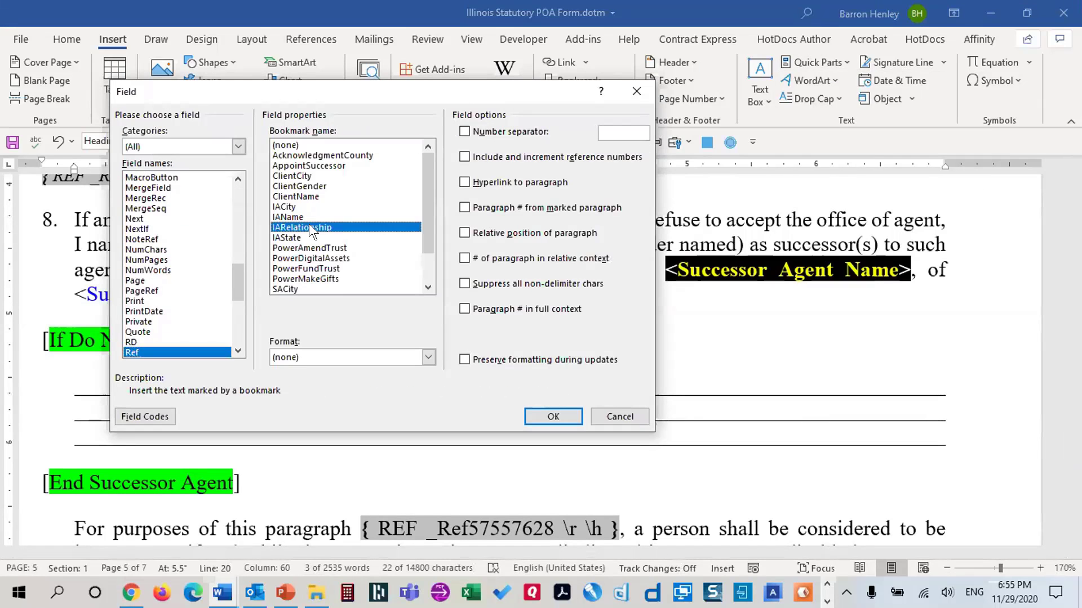
{"action": "scroll", "coordinate": [315, 229], "scroll_direction": "down", "scroll_amount": 2}
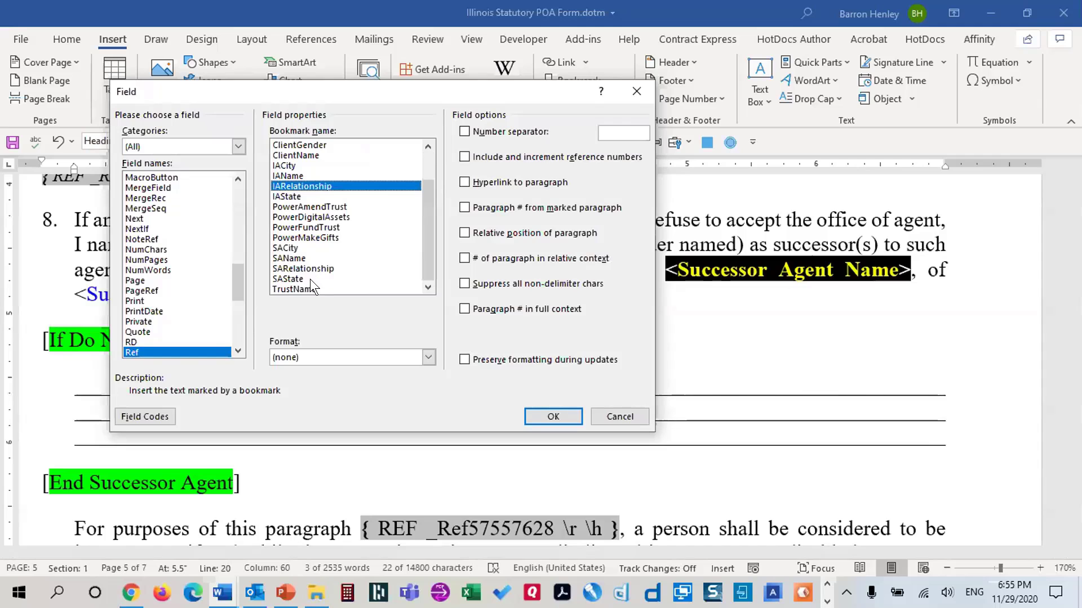
{"action": "left_click", "coordinate": [289, 259]}
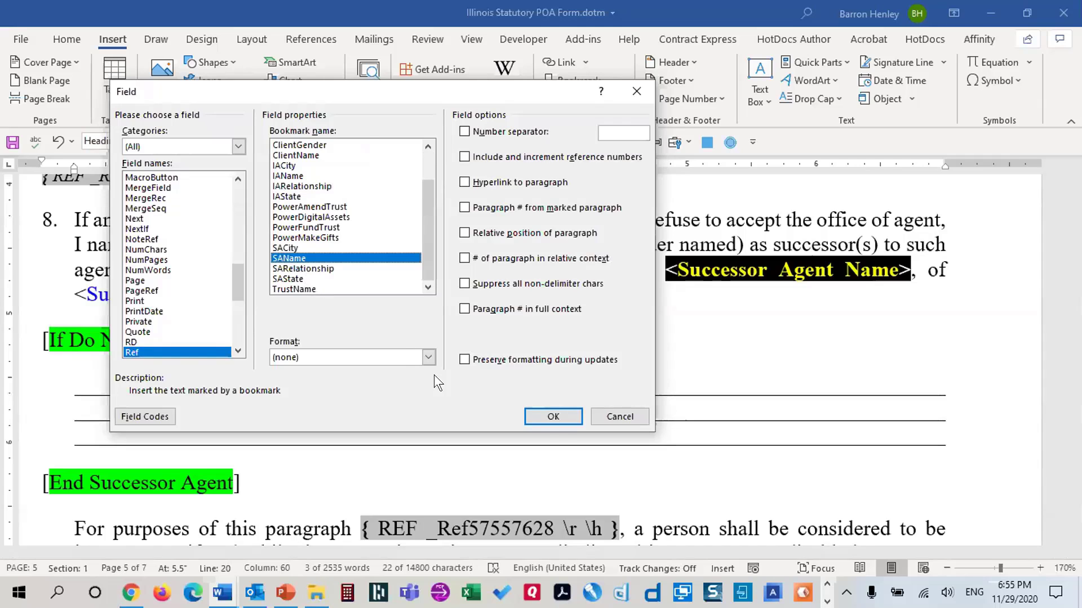
{"action": "left_click", "coordinate": [559, 416]}
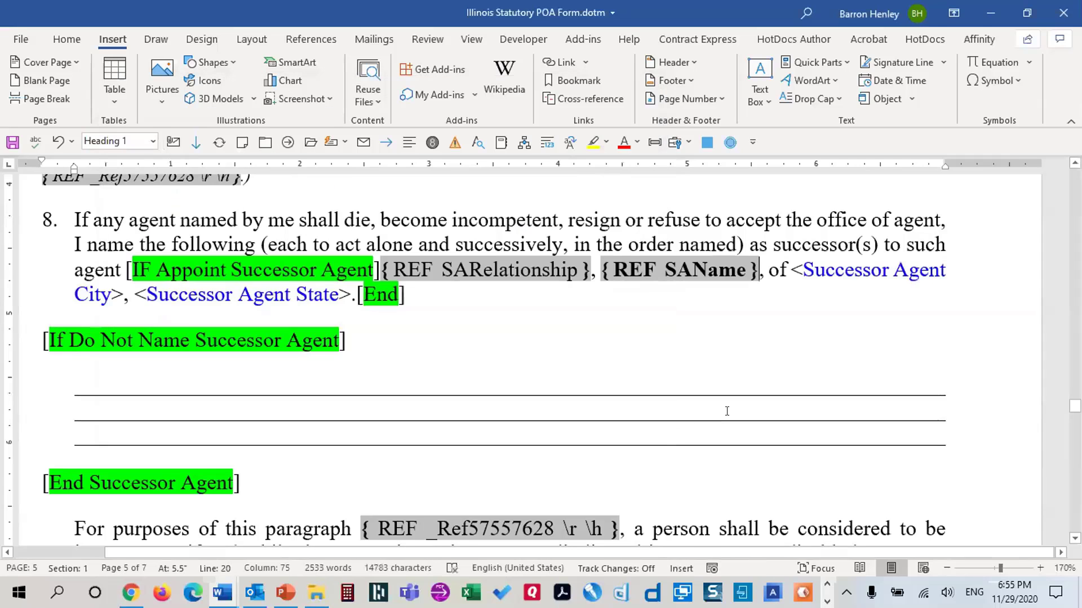
Bold the SAName field and add the \* Charformat switch to its field code
{"action": "left_click_drag", "start_coordinate": [598, 267], "coordinate": [610, 283]}
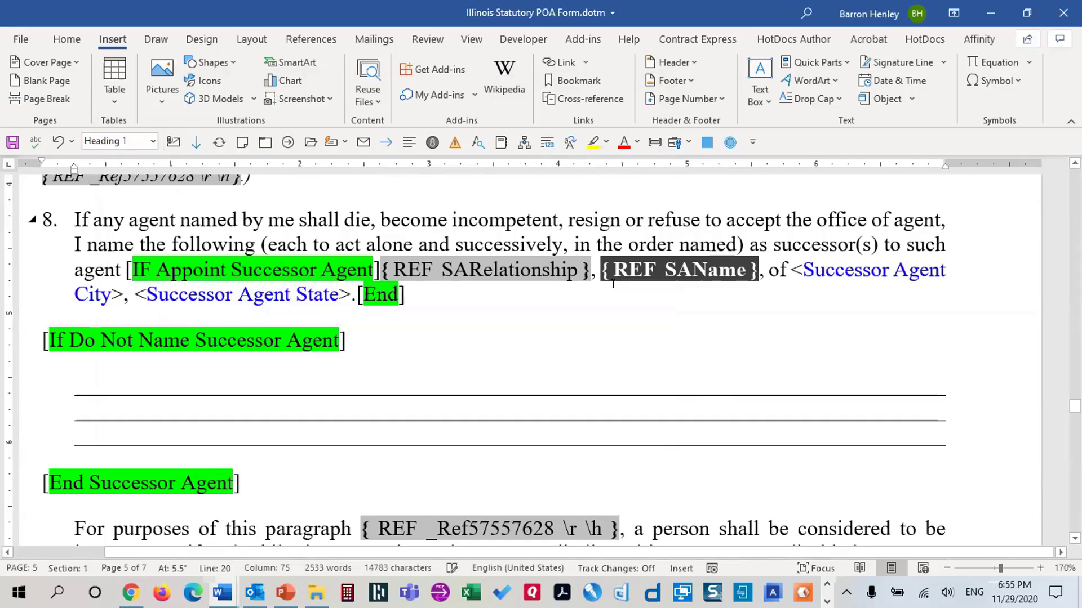
{"action": "key", "text": "ctrl+b"}
{"action": "key", "text": "ctrl+b"}
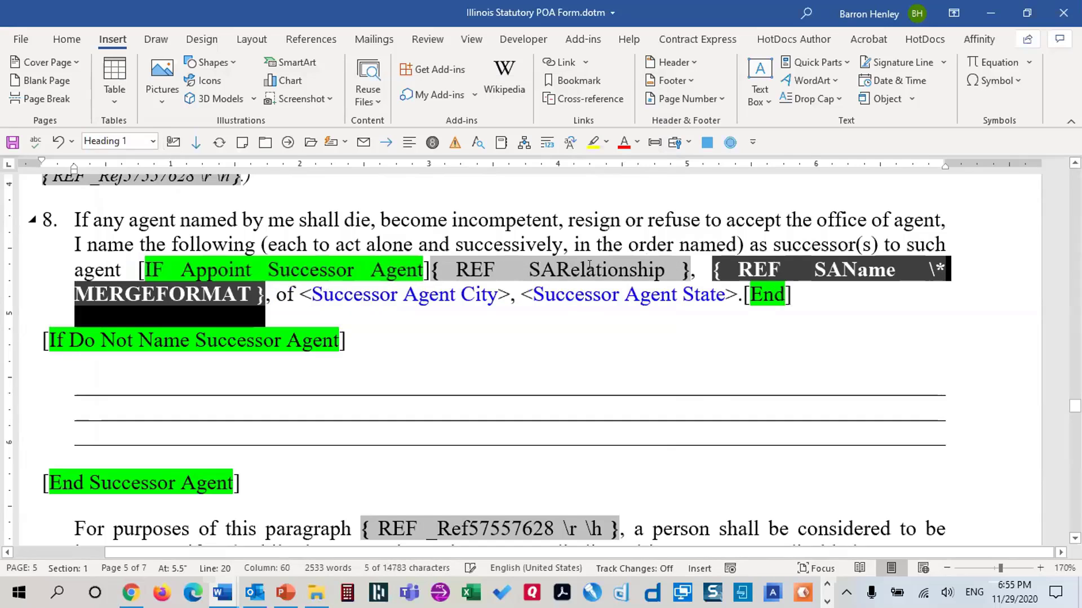
{"action": "left_click", "coordinate": [259, 296]}
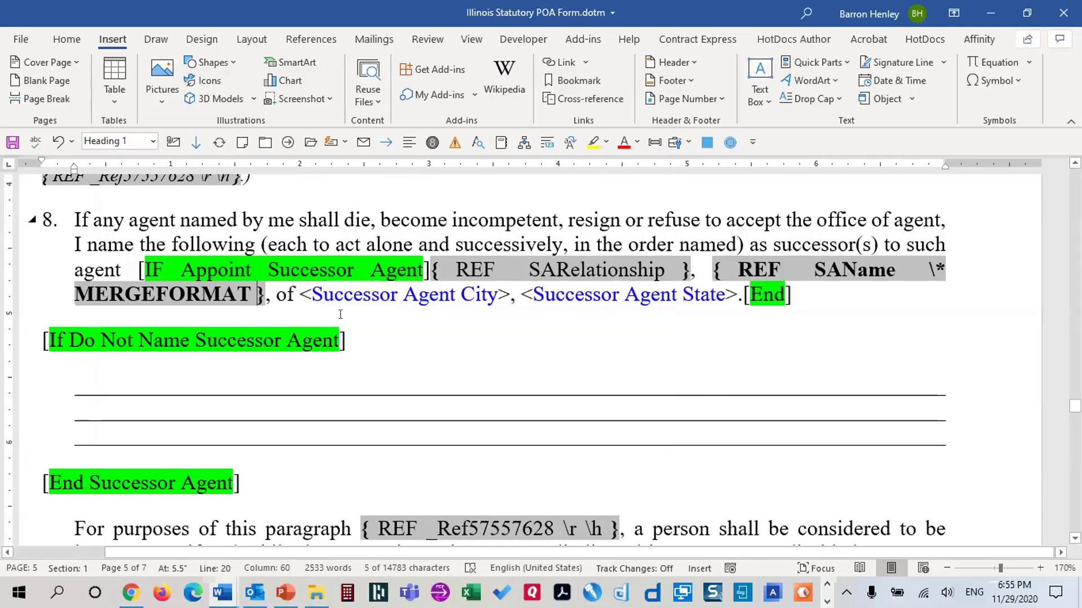
{"action": "type", "text": "\\"}
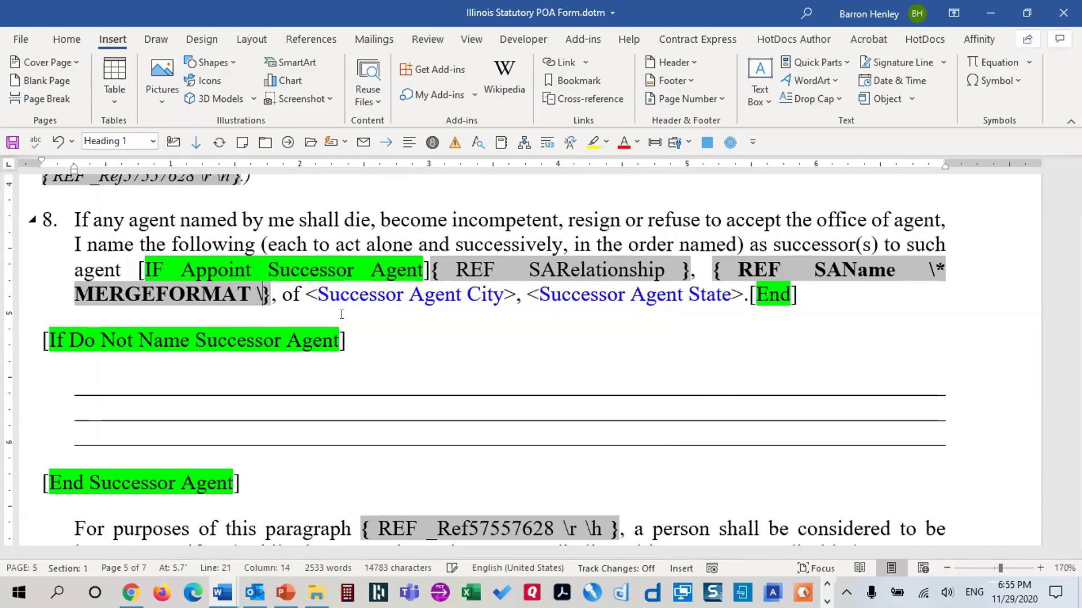
{"action": "type", "text": "* Charformat"}
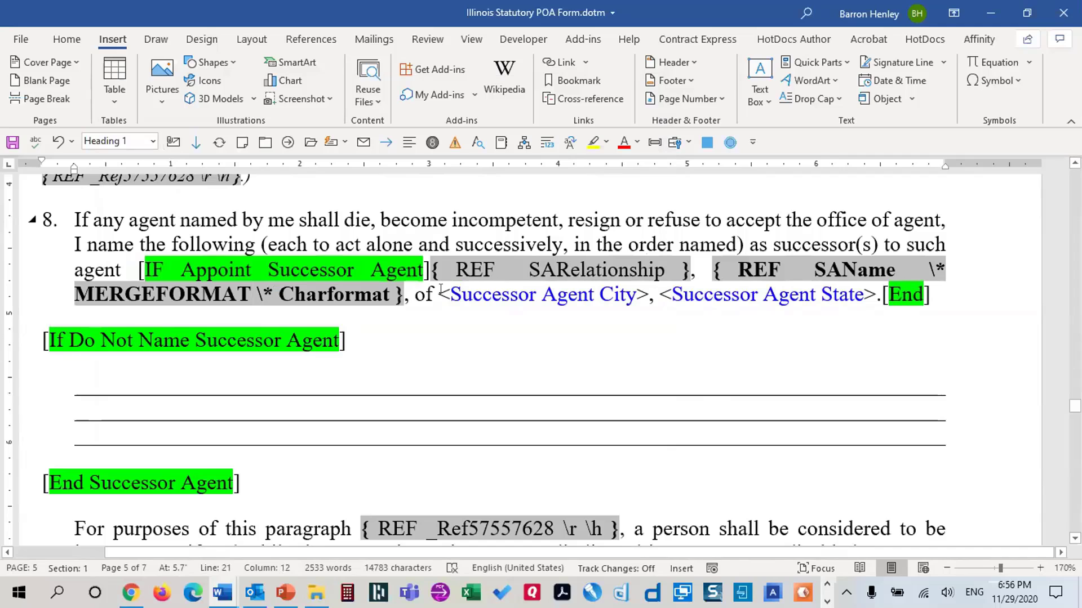
{"action": "left_click_drag", "start_coordinate": [439, 294], "coordinate": [647, 294]}
Replace the <Successor Agent City> placeholder with a Ref field to the SACity bookmark
{"action": "left_click", "coordinate": [838, 63]}
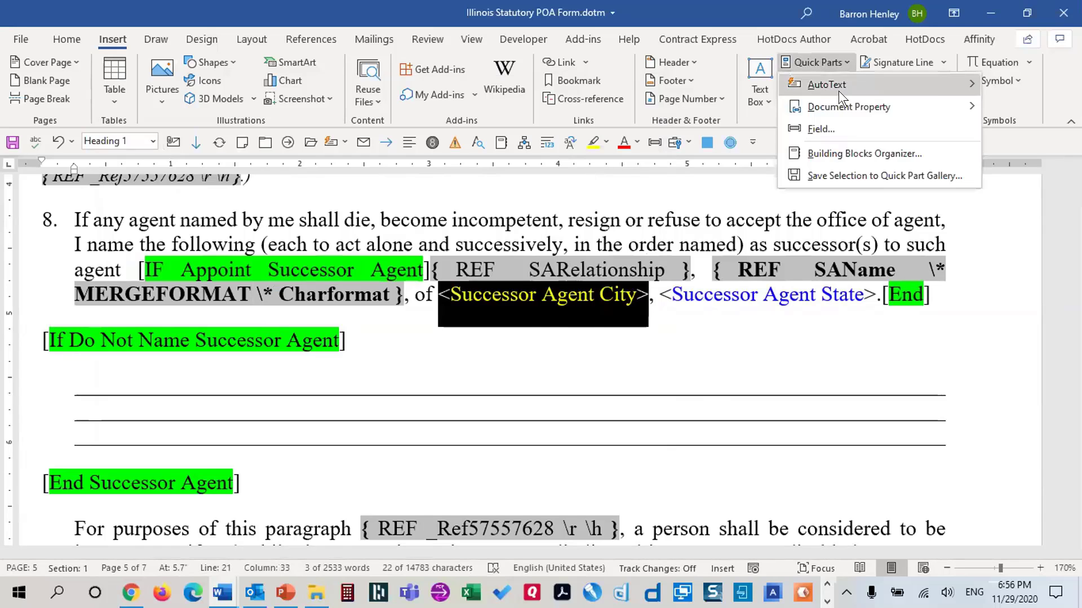
{"action": "left_click", "coordinate": [824, 128]}
{"action": "left_click", "coordinate": [139, 250]}
{"action": "key", "text": "r"}
{"action": "key", "text": "r"}
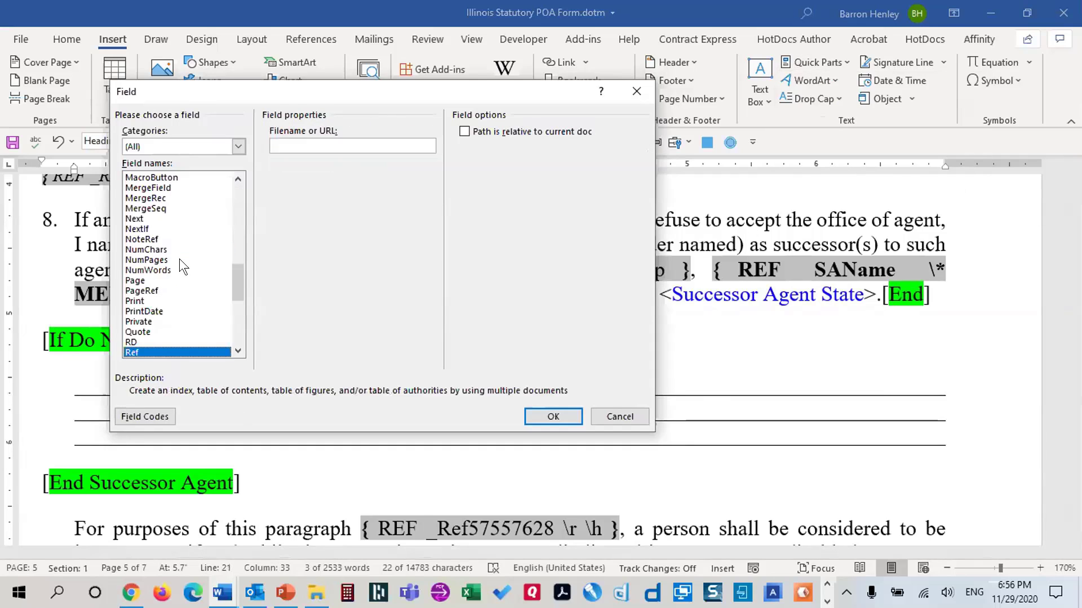
{"action": "left_click", "coordinate": [317, 236]}
{"action": "key", "text": "s"}
{"action": "scroll", "coordinate": [318, 235], "scroll_direction": "down", "scroll_amount": 2}
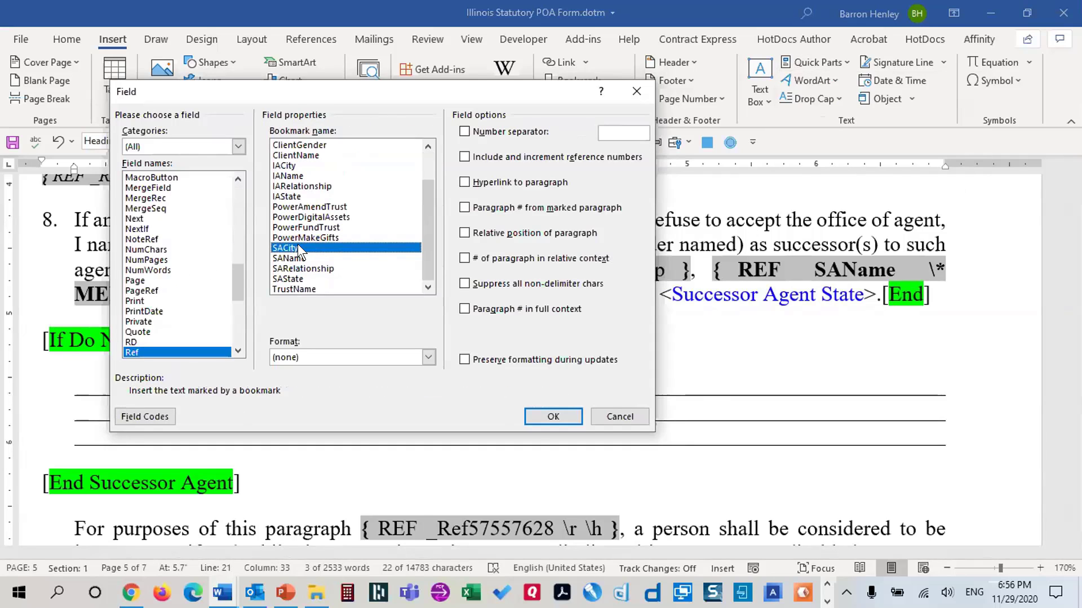
{"action": "left_click", "coordinate": [551, 417]}
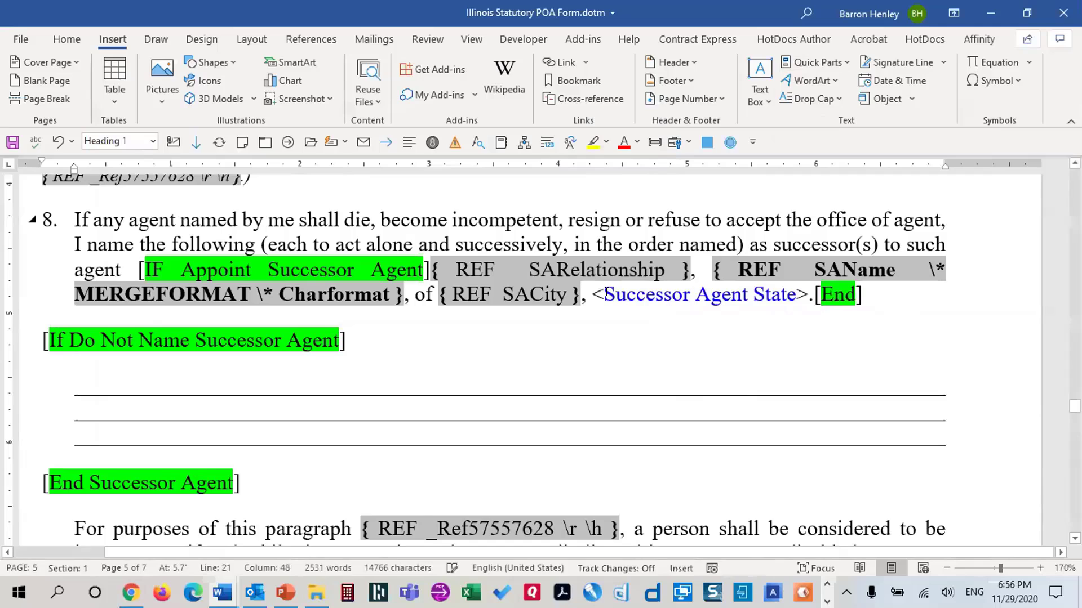
Replace the <Successor Agent State> placeholder with a Ref field to the SAState bookmark
{"action": "left_click_drag", "start_coordinate": [590, 291], "coordinate": [811, 295]}
{"action": "left_click", "coordinate": [817, 81]}
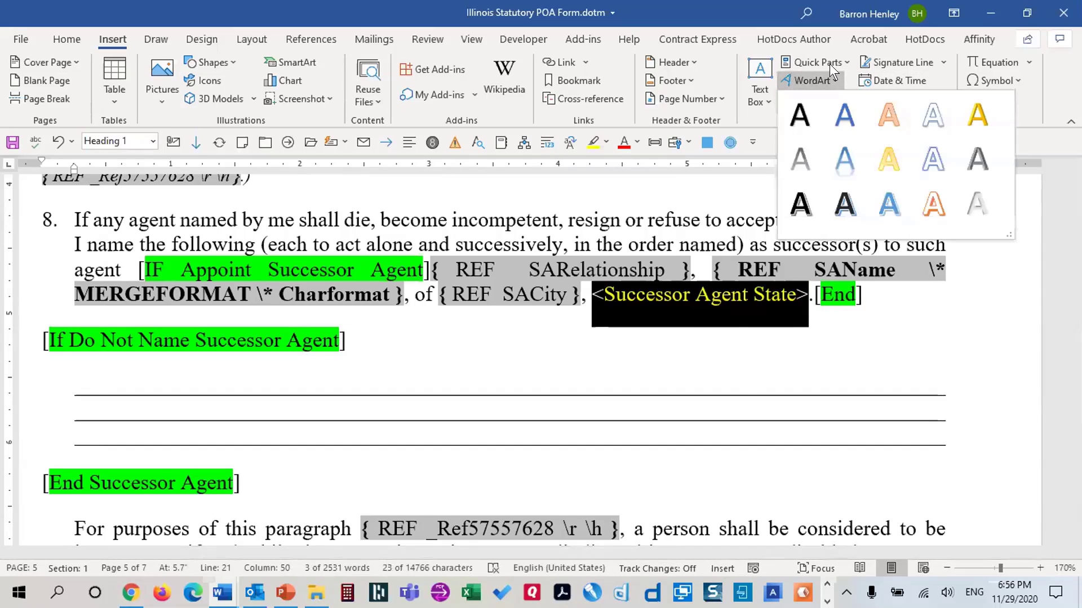
{"action": "left_click", "coordinate": [830, 63]}
{"action": "left_click", "coordinate": [826, 133]}
{"action": "left_click", "coordinate": [144, 269]}
{"action": "key", "text": "r"}
{"action": "key", "text": "r"}
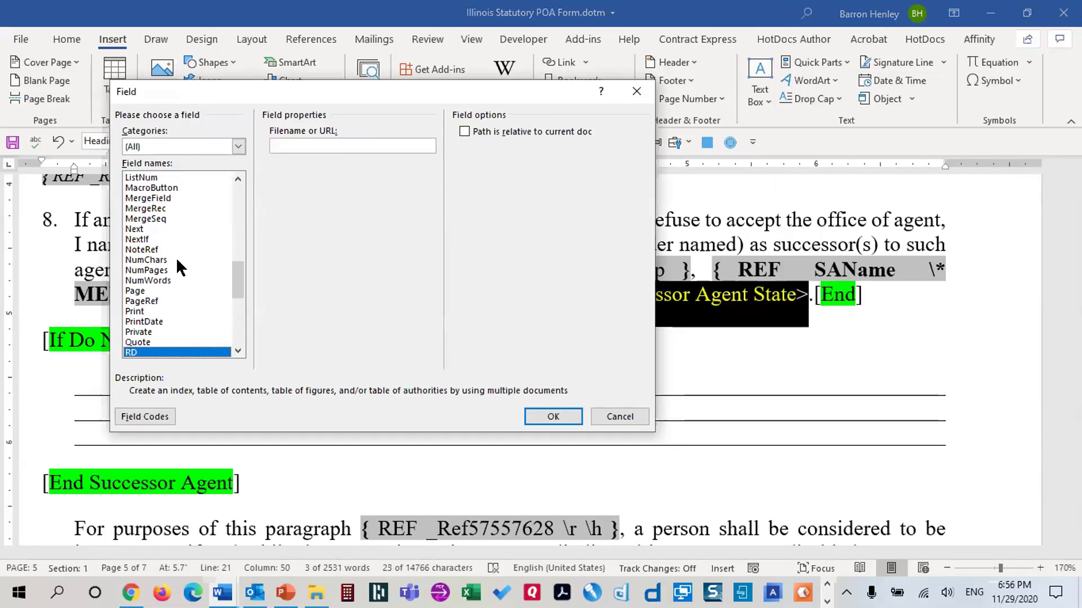
{"action": "left_click", "coordinate": [295, 229]}
{"action": "key", "text": "s"}
{"action": "scroll", "coordinate": [321, 241], "scroll_direction": "down", "scroll_amount": 1}
{"action": "scroll", "coordinate": [324, 248], "scroll_direction": "down", "scroll_amount": 1}
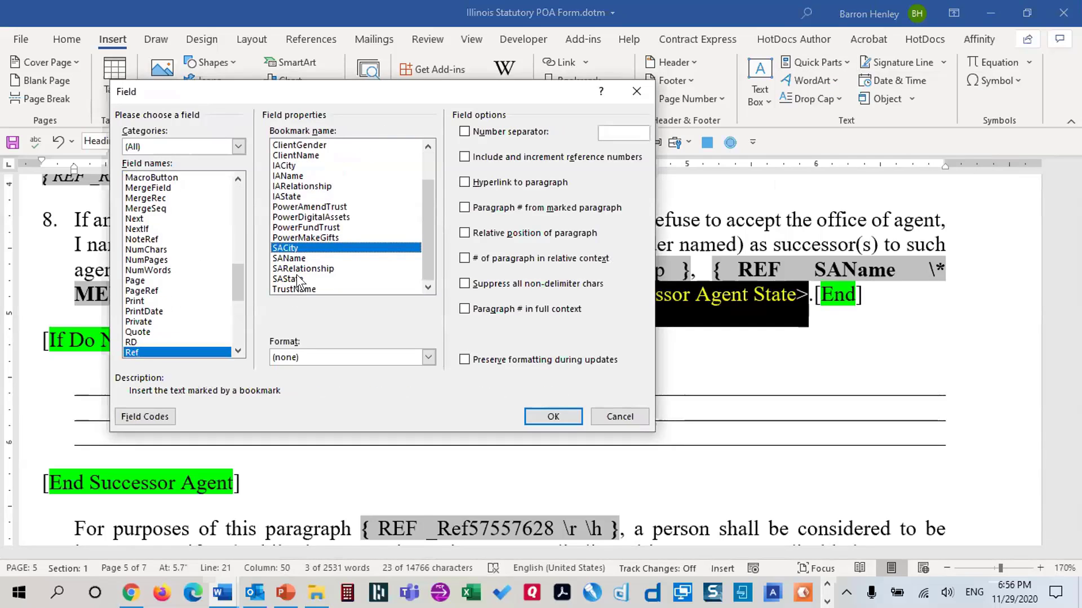
{"action": "left_click", "coordinate": [296, 278]}
{"action": "left_click", "coordinate": [552, 416]}
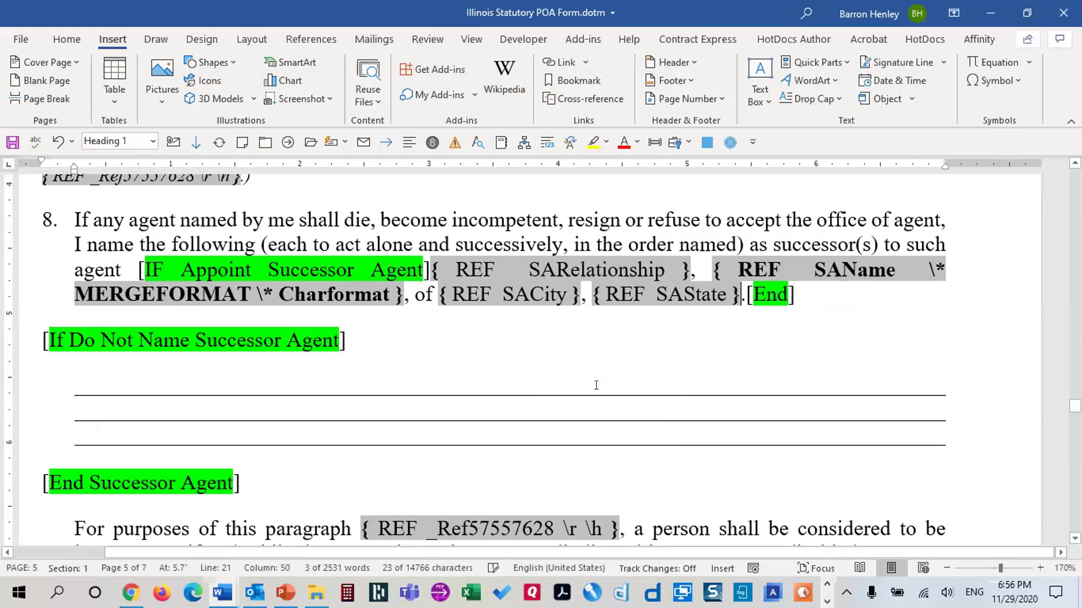
{"action": "scroll", "coordinate": [673, 354], "scroll_direction": "down", "scroll_amount": 5}
{"action": "scroll", "coordinate": [674, 354], "scroll_direction": "down", "scroll_amount": 15}
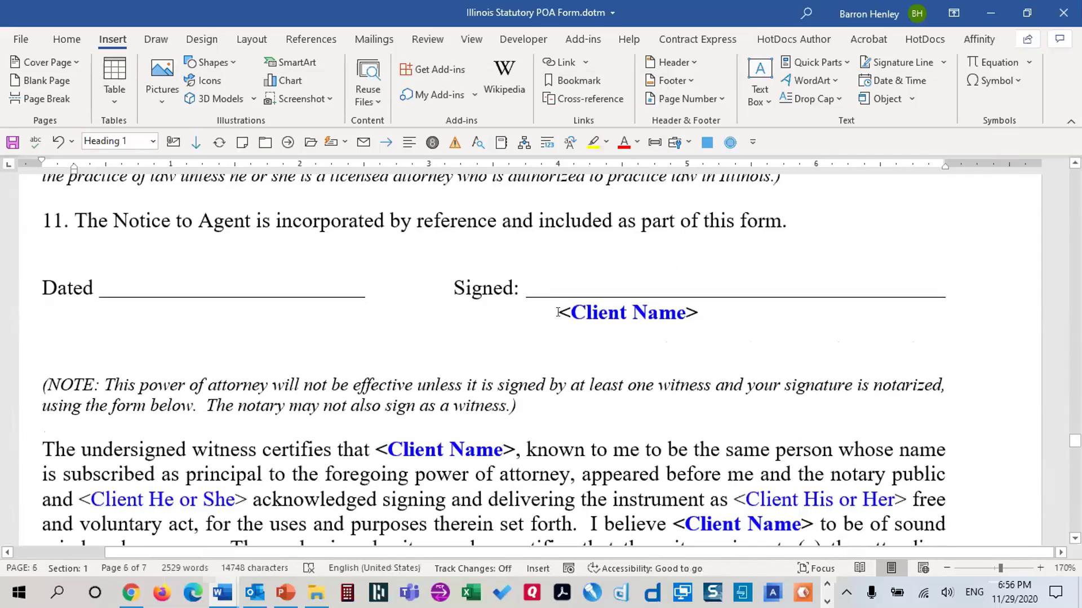
Copy paragraph 1's REF ClientName field and select the Signed line's <Client Name> placeholder
{"action": "left_click", "coordinate": [556, 310]}
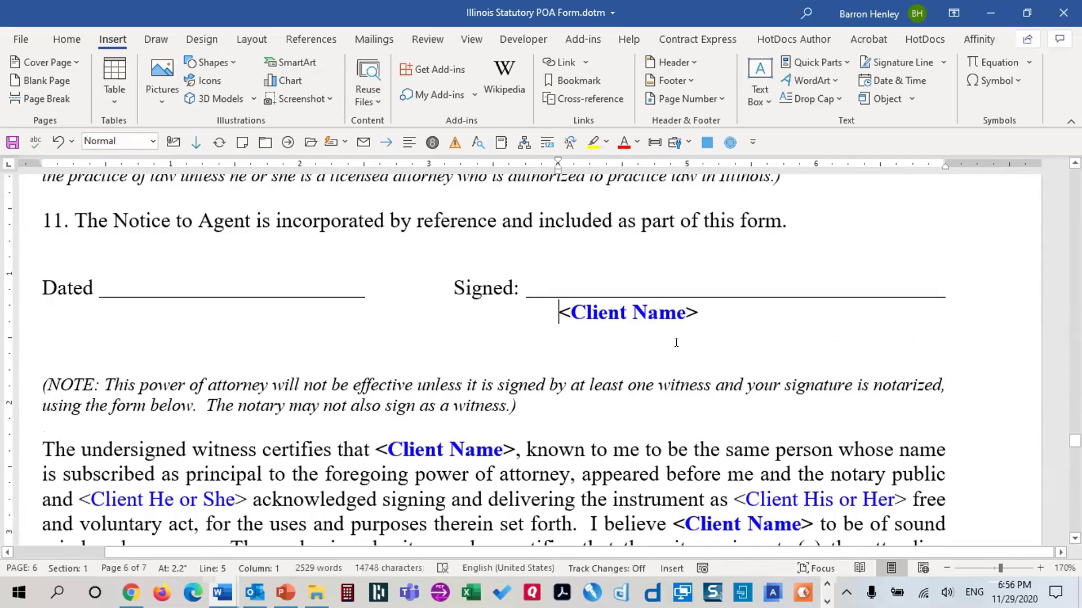
{"action": "scroll", "coordinate": [676, 347], "scroll_direction": "up", "scroll_amount": 20}
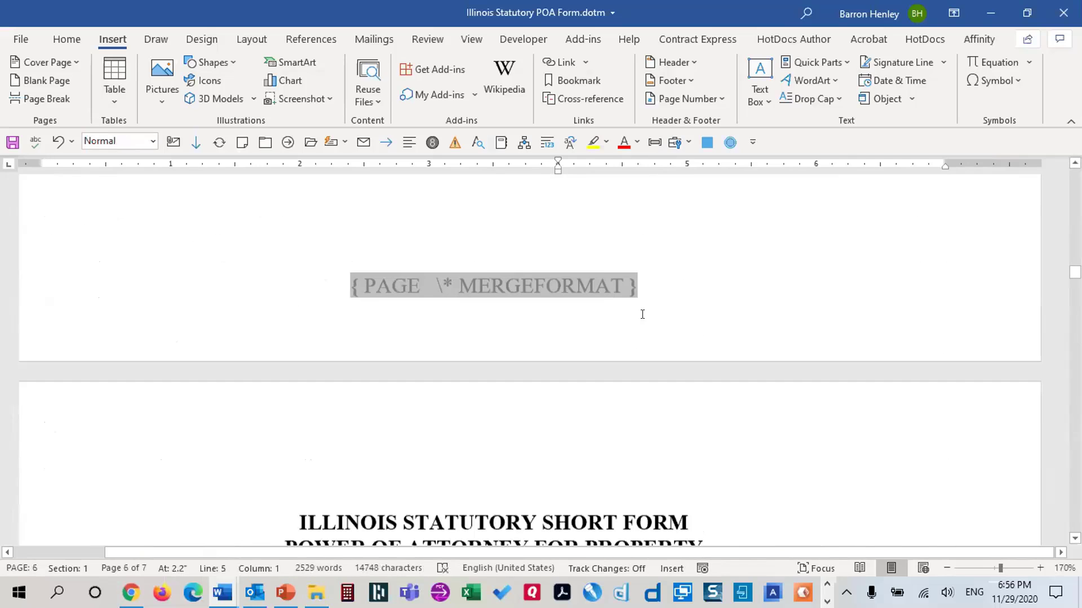
{"action": "scroll", "coordinate": [632, 303], "scroll_direction": "up", "scroll_amount": 1}
{"action": "scroll", "coordinate": [632, 303], "scroll_direction": "down", "scroll_amount": 3}
{"action": "scroll", "coordinate": [626, 305], "scroll_direction": "up", "scroll_amount": 2}
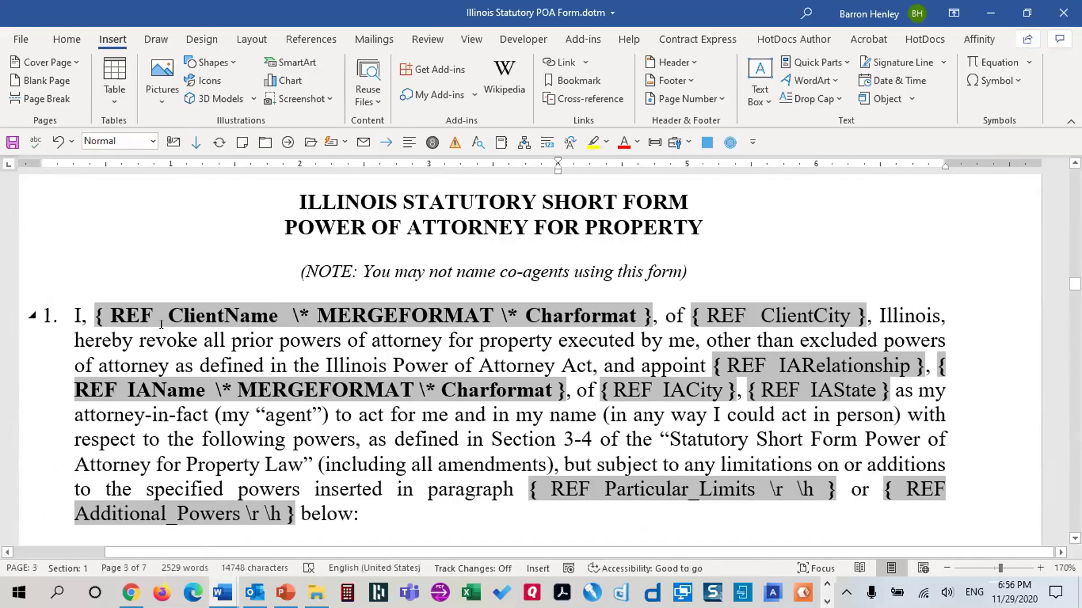
{"action": "left_click", "coordinate": [89, 309]}
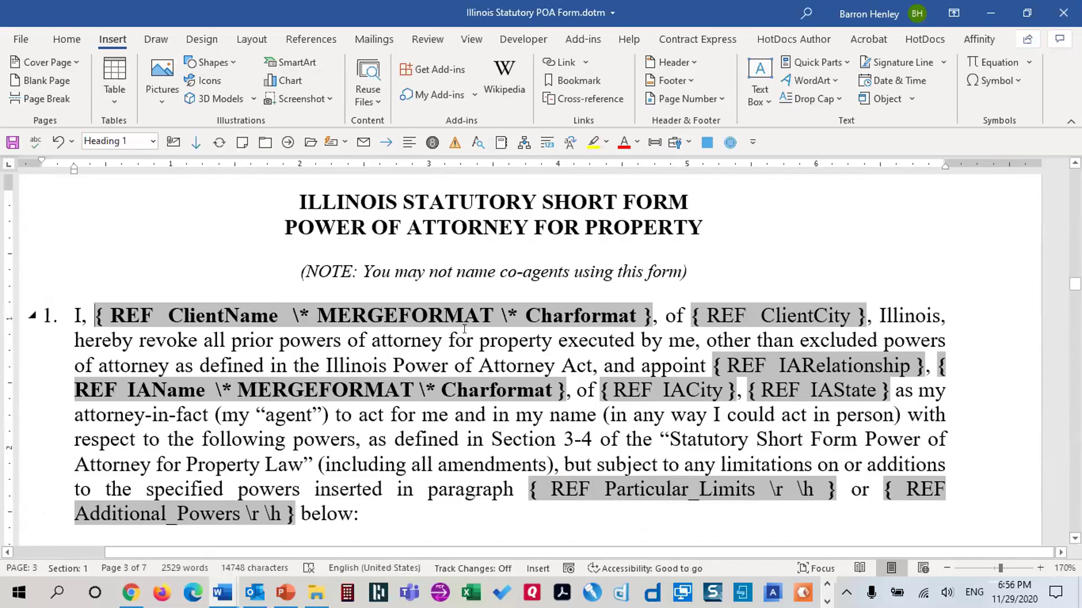
{"action": "left_click", "coordinate": [652, 314], "text": "shift"}
{"action": "key", "text": "ctrl+c"}
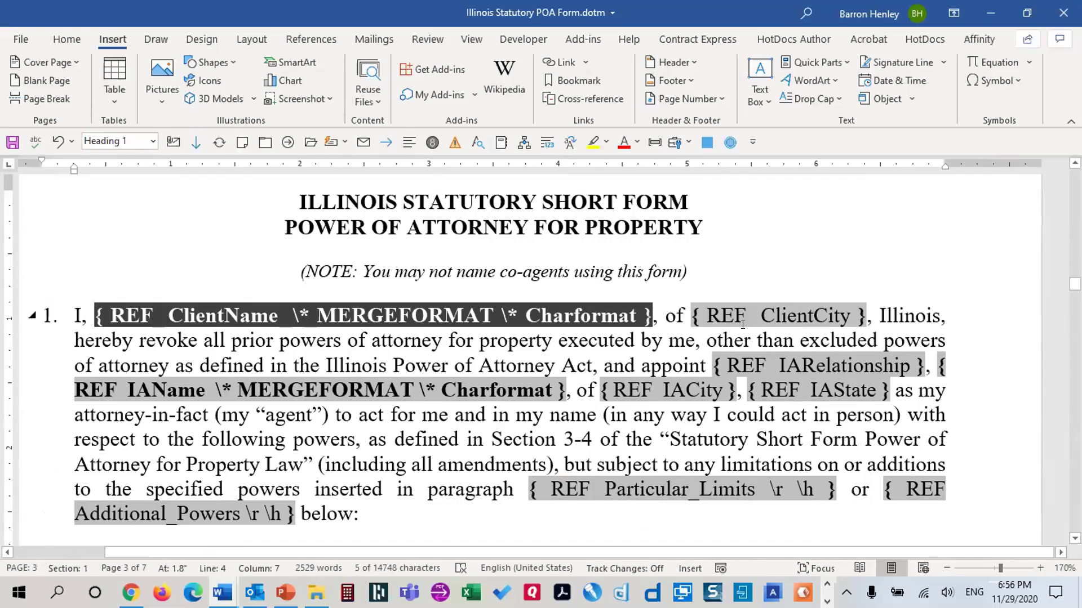
{"action": "scroll", "coordinate": [742, 324], "scroll_direction": "down", "scroll_amount": 20}
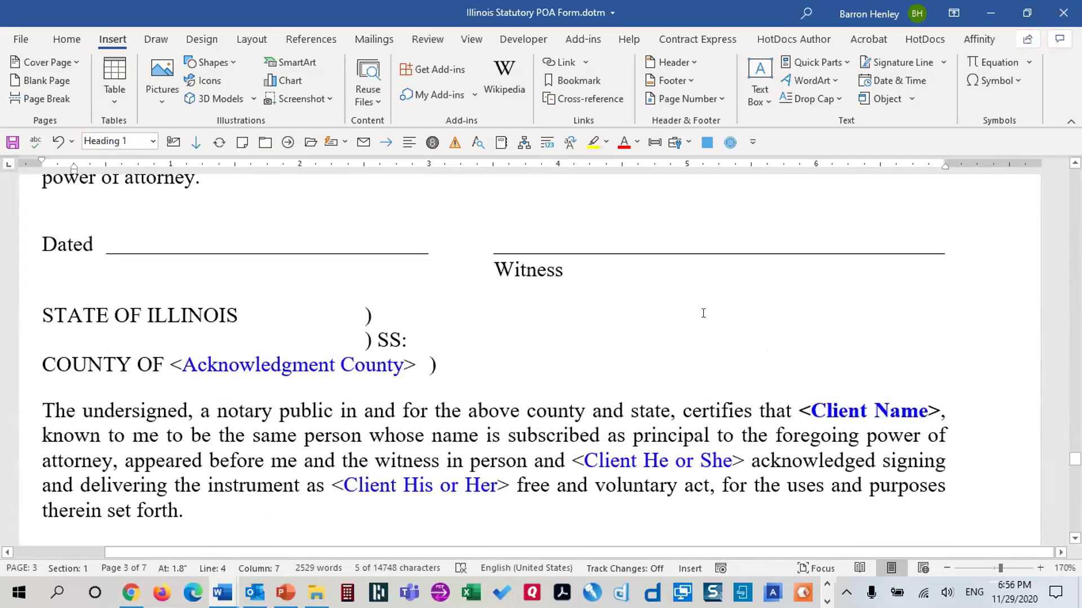
{"action": "scroll", "coordinate": [703, 314], "scroll_direction": "up", "scroll_amount": 7}
{"action": "left_click_drag", "start_coordinate": [560, 313], "coordinate": [698, 313]}
Put the ClientName field in place of the signature and both witness-paragraph <Client Name> placeholders
{"action": "key", "text": "shift+F9"}
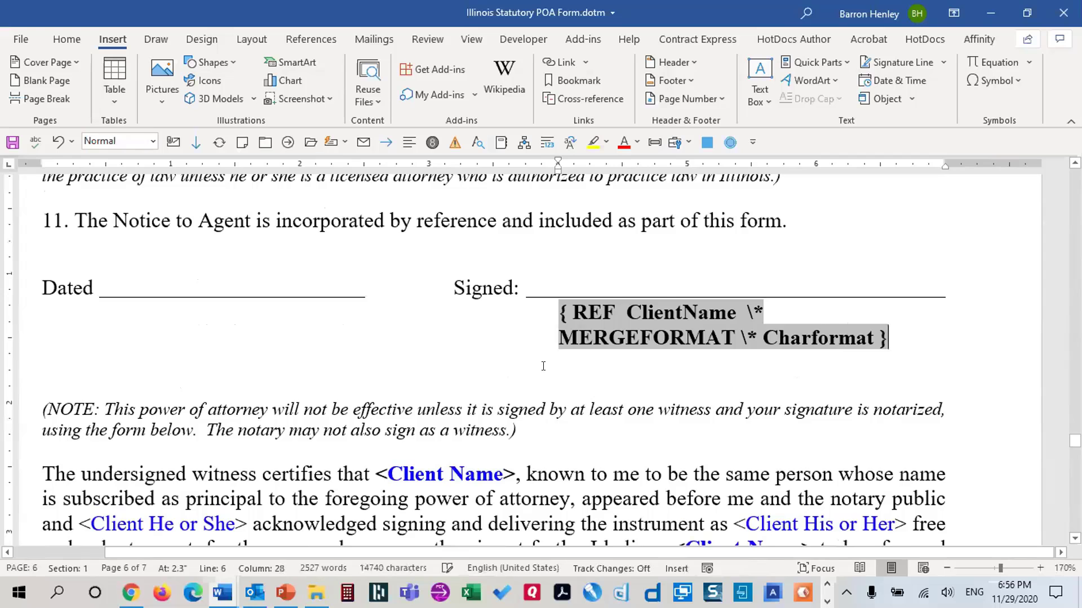
{"action": "scroll", "coordinate": [543, 366], "scroll_direction": "down", "scroll_amount": 3}
{"action": "left_click_drag", "start_coordinate": [375, 276], "coordinate": [518, 281]}
{"action": "key", "text": "shift+F9"}
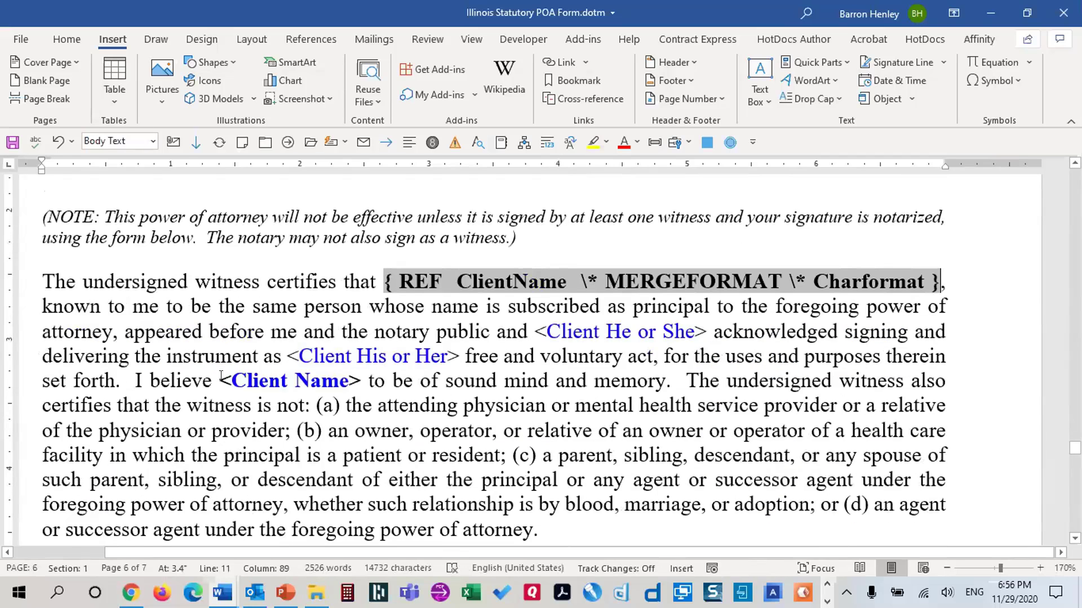
{"action": "left_click_drag", "start_coordinate": [221, 380], "coordinate": [362, 381]}
{"action": "key", "text": "ctrl+v"}
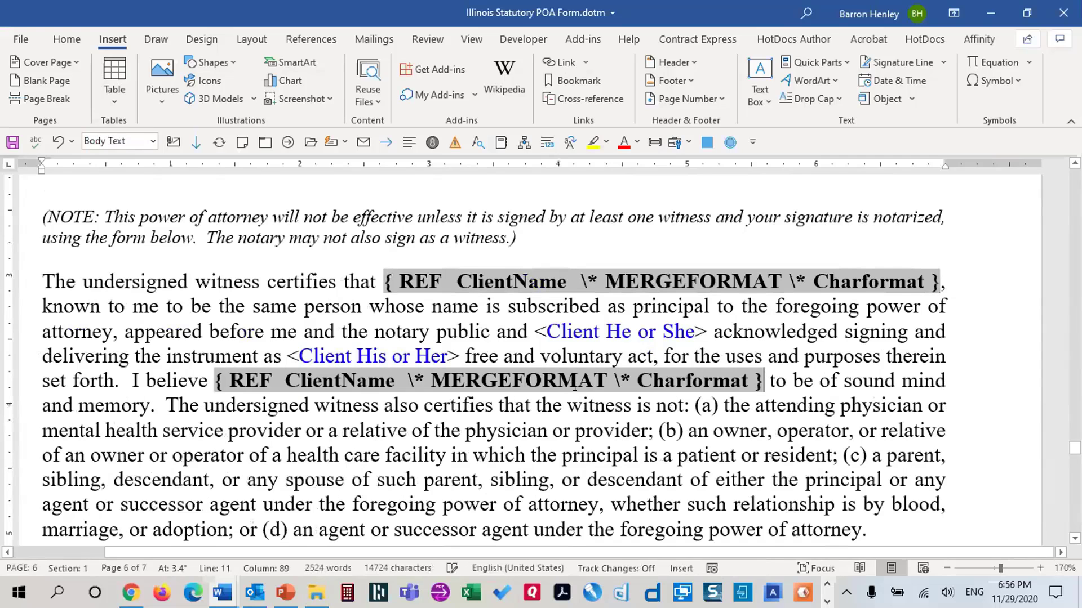
Paste the ClientName field over the notary and as Agent line <Client Name> placeholders
{"action": "scroll", "coordinate": [575, 388], "scroll_direction": "down", "scroll_amount": 4}
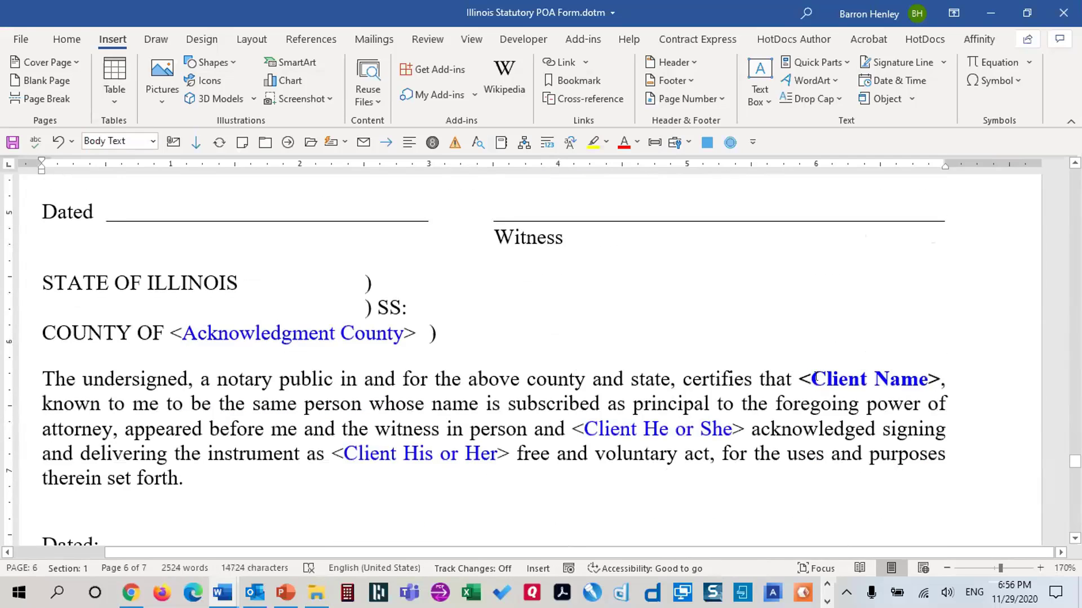
{"action": "left_click_drag", "start_coordinate": [799, 381], "coordinate": [940, 380]}
{"action": "key", "text": "ctrl+v"}
{"action": "scroll", "coordinate": [783, 378], "scroll_direction": "down", "scroll_amount": 5}
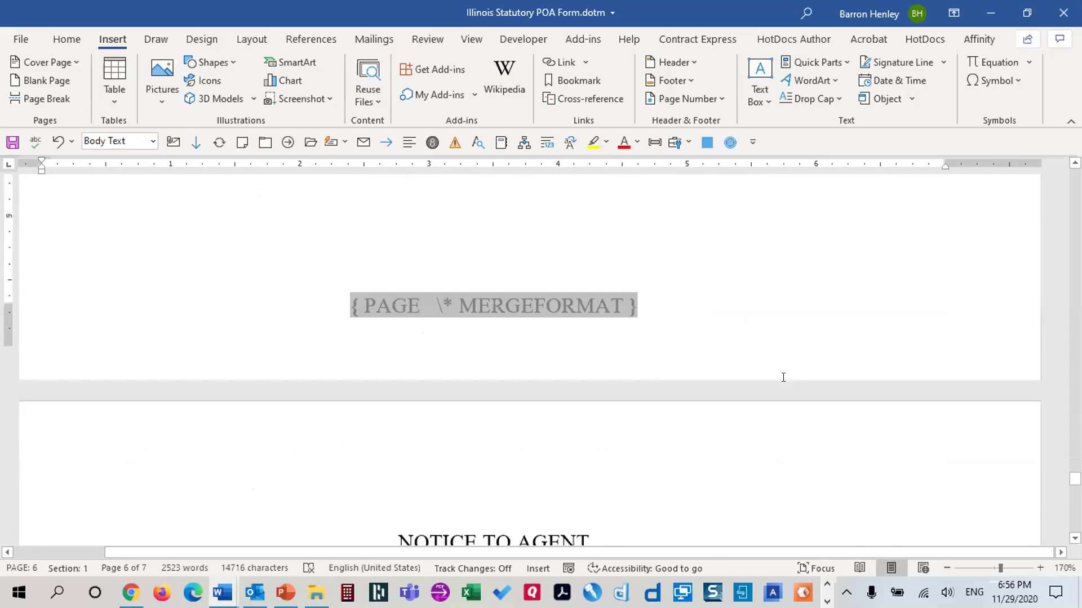
{"action": "scroll", "coordinate": [783, 377], "scroll_direction": "down", "scroll_amount": 20}
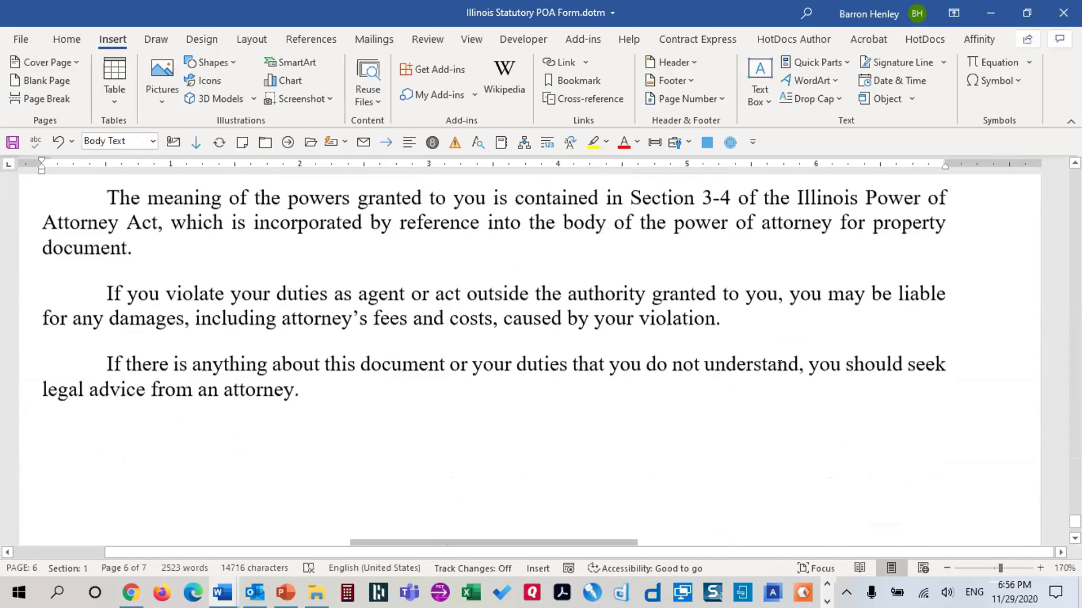
{"action": "scroll", "coordinate": [780, 365], "scroll_direction": "up", "scroll_amount": 2}
{"action": "left_click_drag", "start_coordinate": [260, 273], "coordinate": [404, 274]}
{"action": "key", "text": "ctrl+v"}
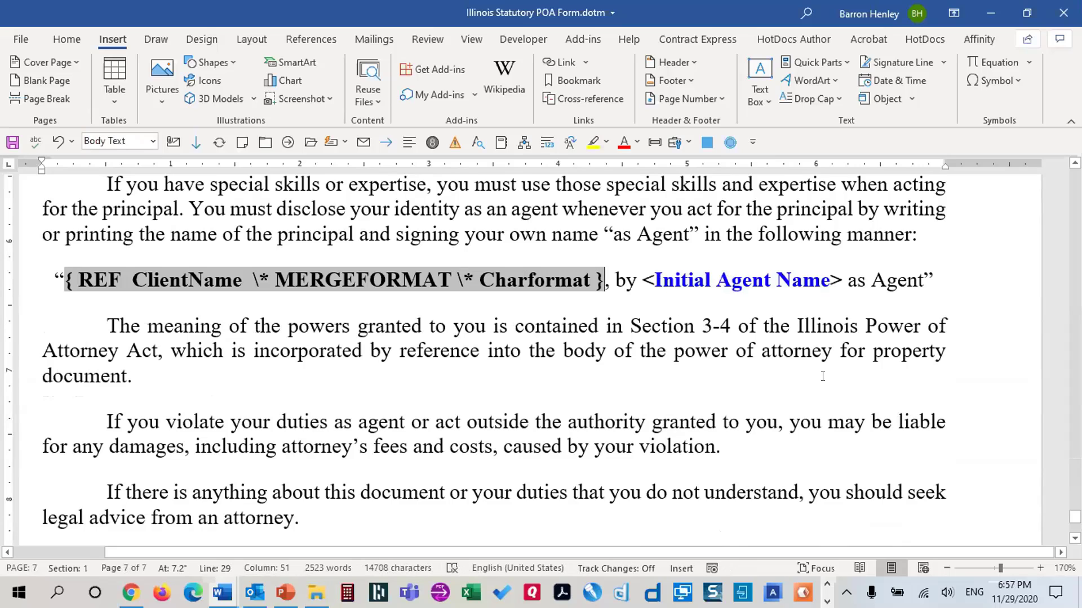
{"action": "scroll", "coordinate": [823, 377], "scroll_direction": "up", "scroll_amount": 20}
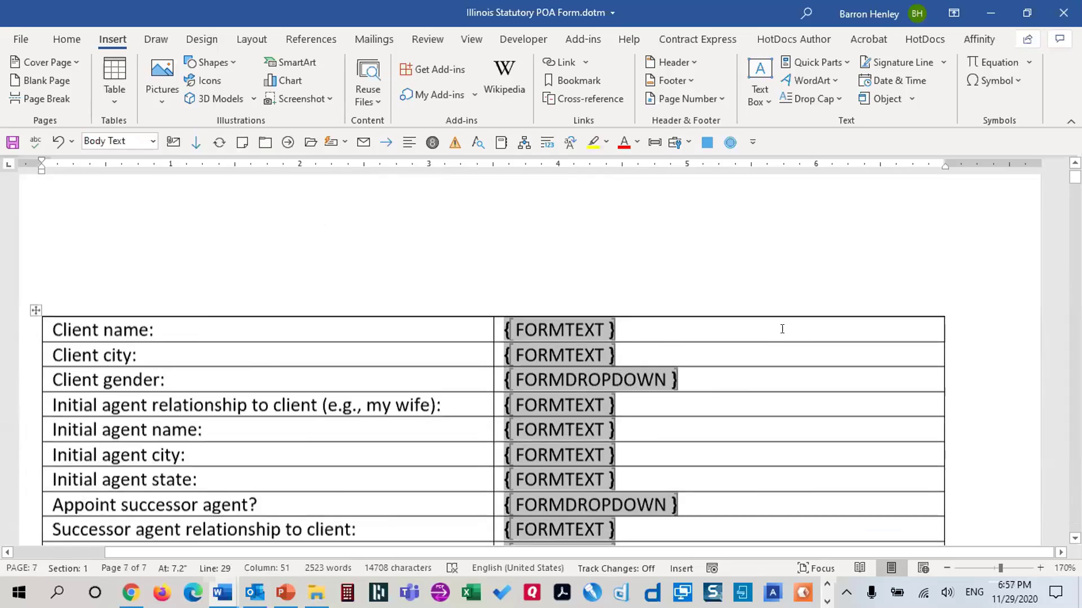
{"action": "scroll", "coordinate": [783, 328], "scroll_direction": "down", "scroll_amount": 20}
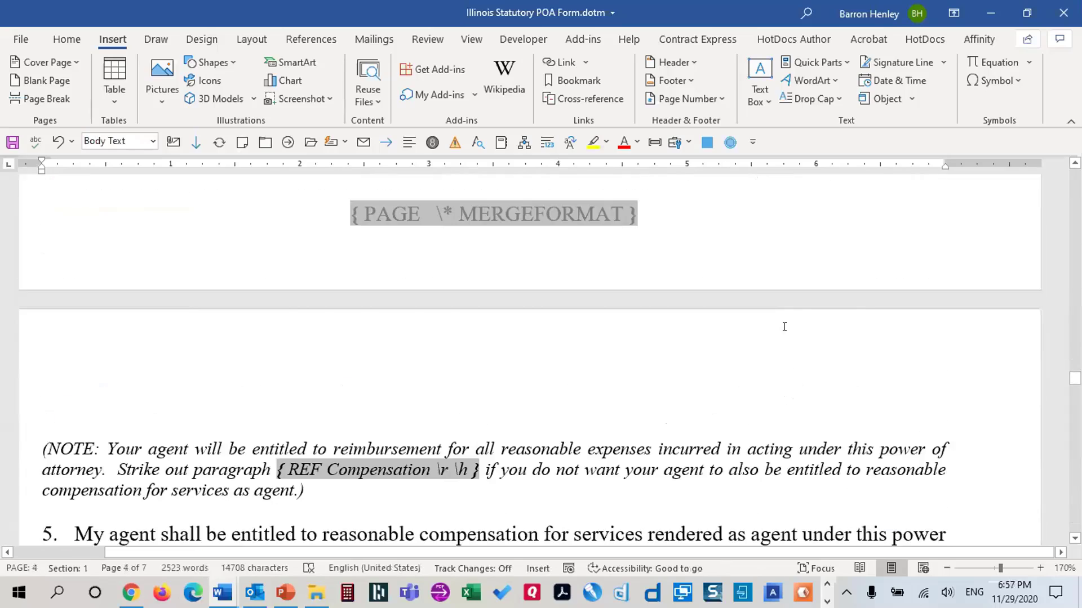
{"action": "scroll", "coordinate": [784, 326], "scroll_direction": "down", "scroll_amount": 20}
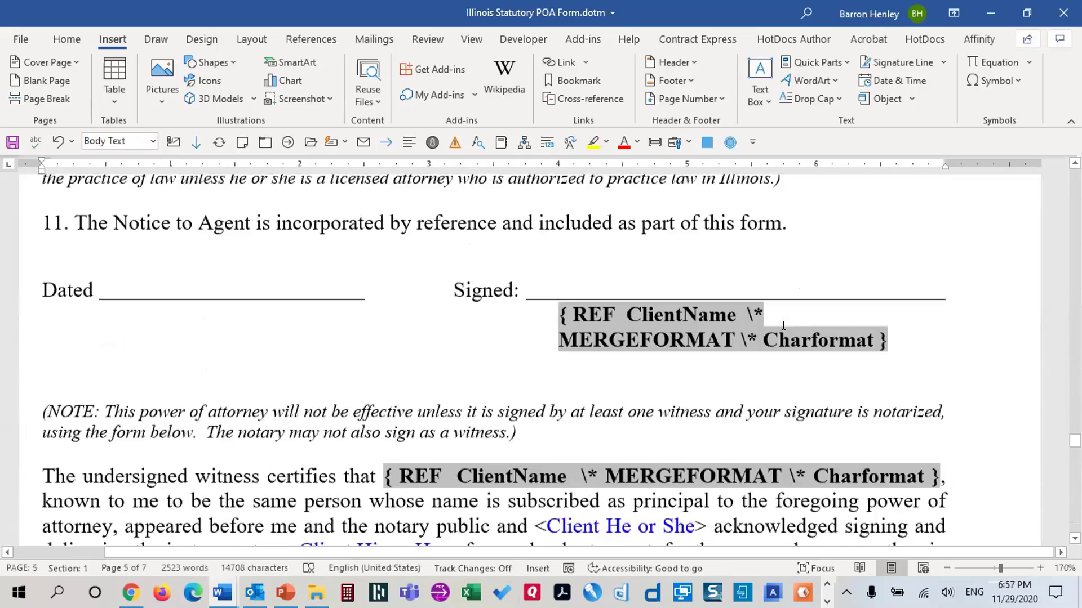
{"action": "scroll", "coordinate": [783, 326], "scroll_direction": "down", "scroll_amount": 4}
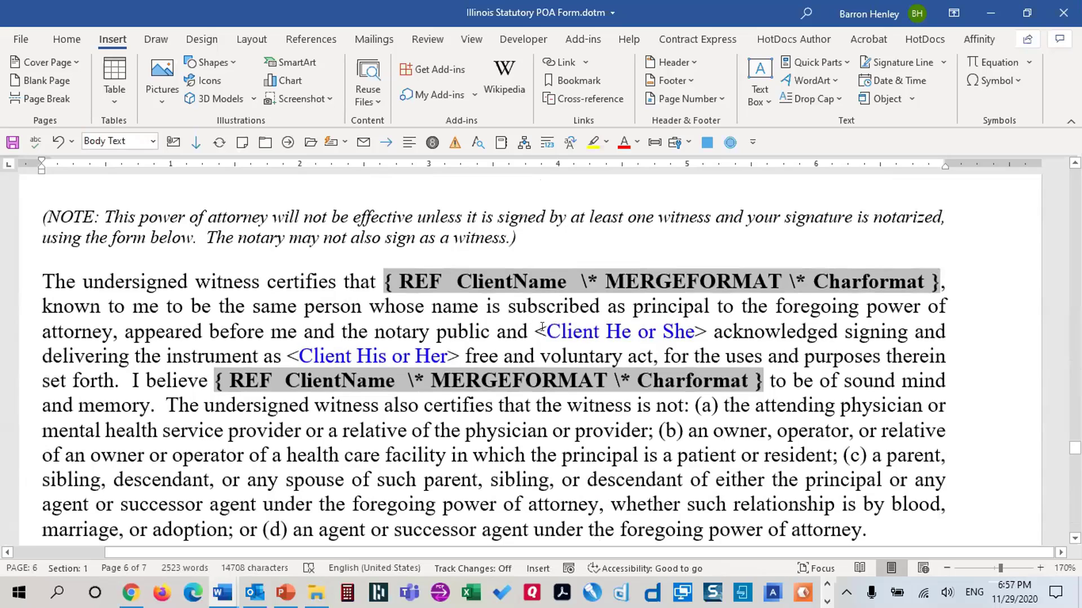
{"action": "left_click_drag", "start_coordinate": [532, 327], "coordinate": [704, 327]}
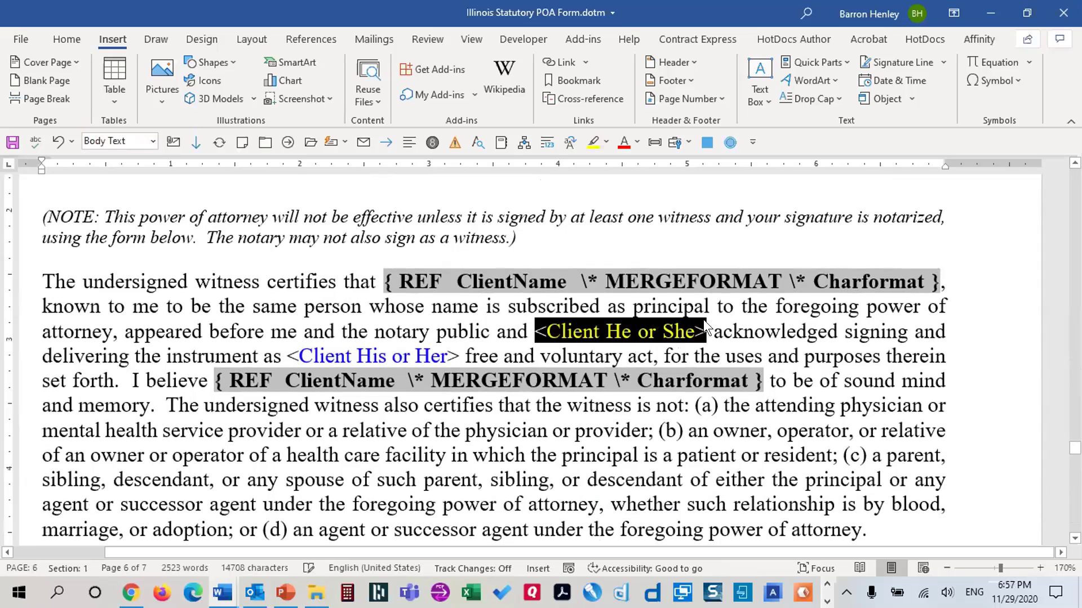
{"action": "scroll", "coordinate": [604, 349], "scroll_direction": "down", "scroll_amount": 6}
{"action": "scroll", "coordinate": [406, 337], "scroll_direction": "down", "scroll_amount": 2}
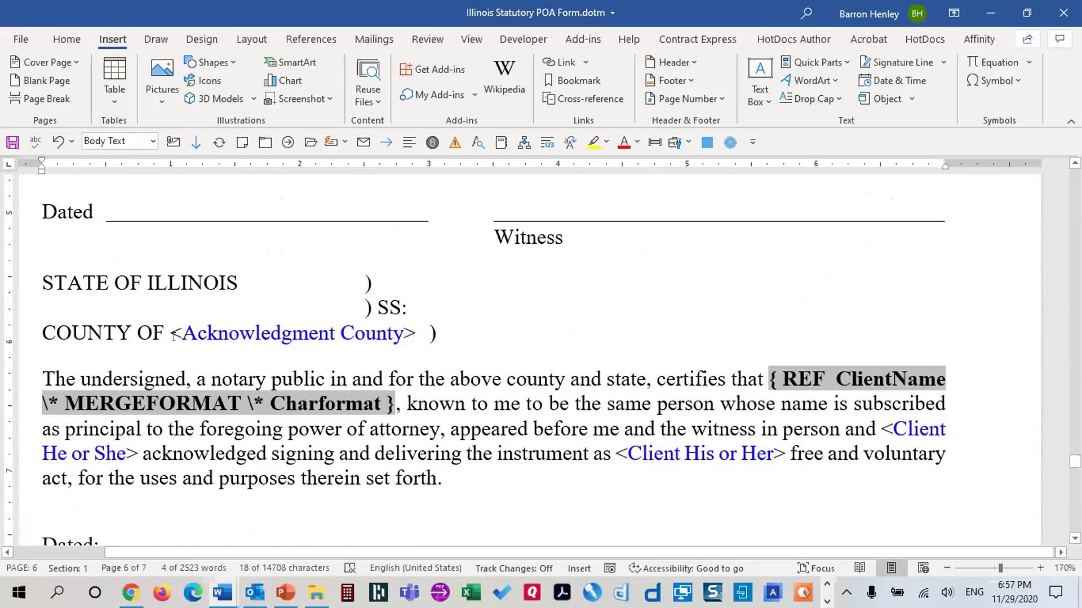
Replace the Acknowledgment County placeholder with a Ref field to AcknowledgmentCounty formatted Uppercase
{"action": "left_click_drag", "start_coordinate": [170, 326], "coordinate": [418, 332]}
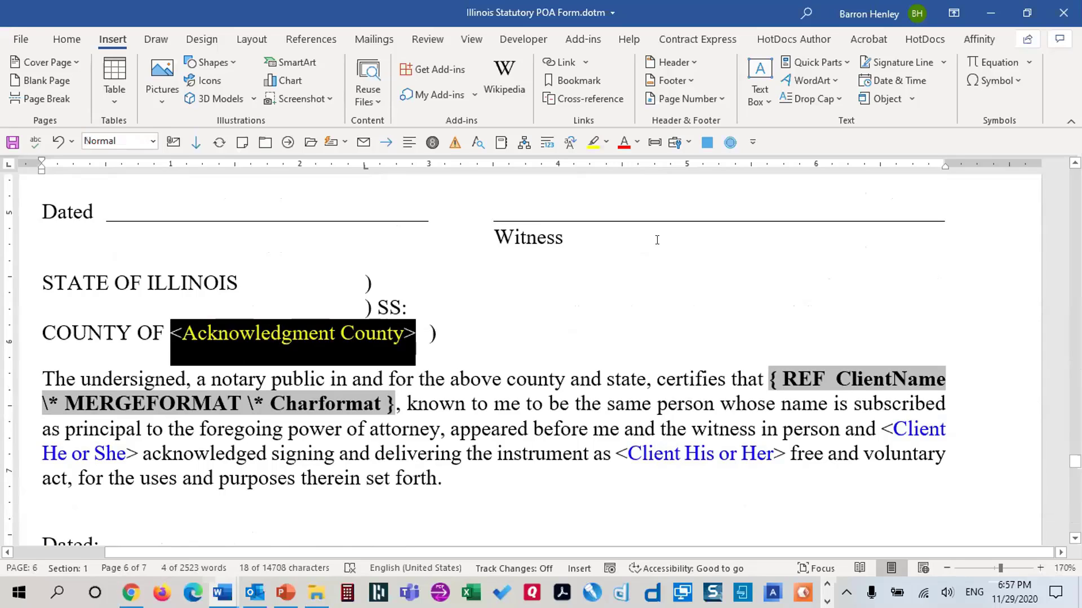
{"action": "left_click", "coordinate": [814, 62]}
{"action": "left_click", "coordinate": [828, 125]}
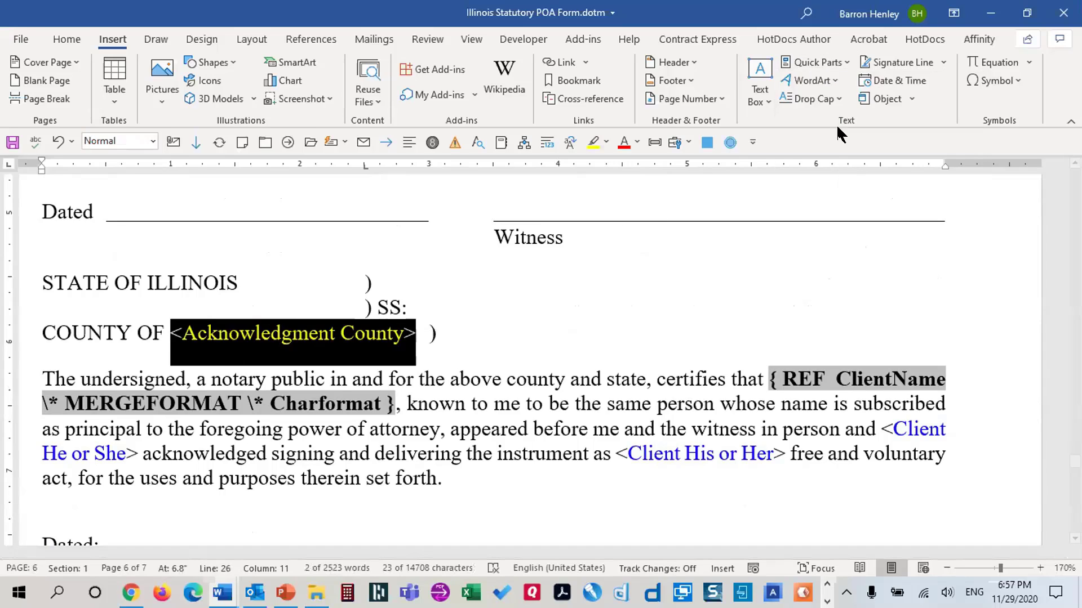
{"action": "left_click", "coordinate": [159, 290]}
{"action": "key", "text": "r"}
{"action": "key", "text": "r"}
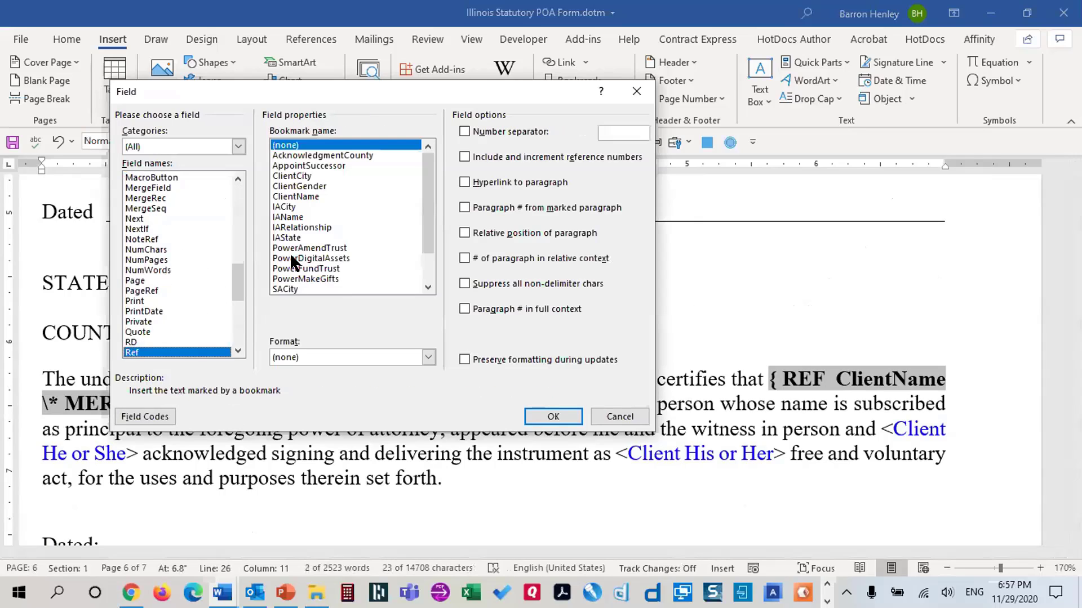
{"action": "left_click", "coordinate": [319, 155]}
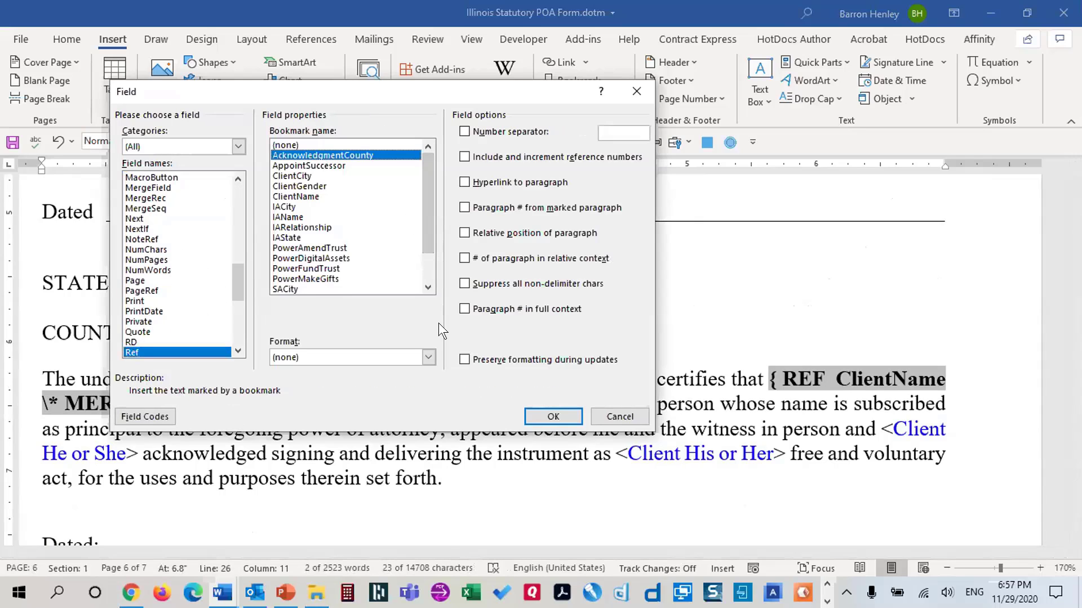
{"action": "left_click_drag", "start_coordinate": [435, 88], "coordinate": [505, 75]}
{"action": "left_click", "coordinate": [468, 346]}
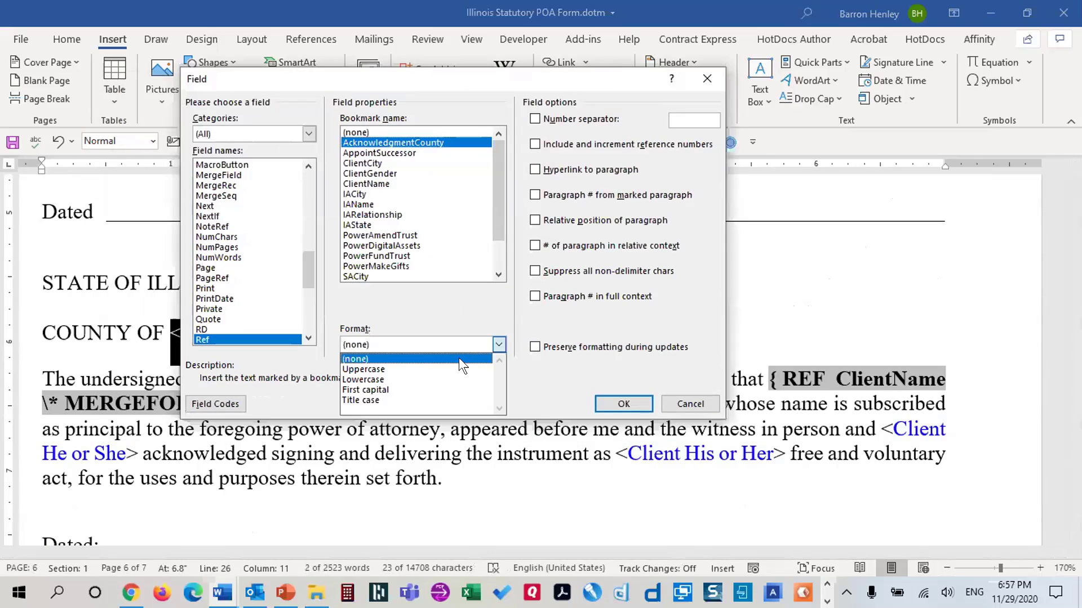
{"action": "left_click", "coordinate": [450, 361]}
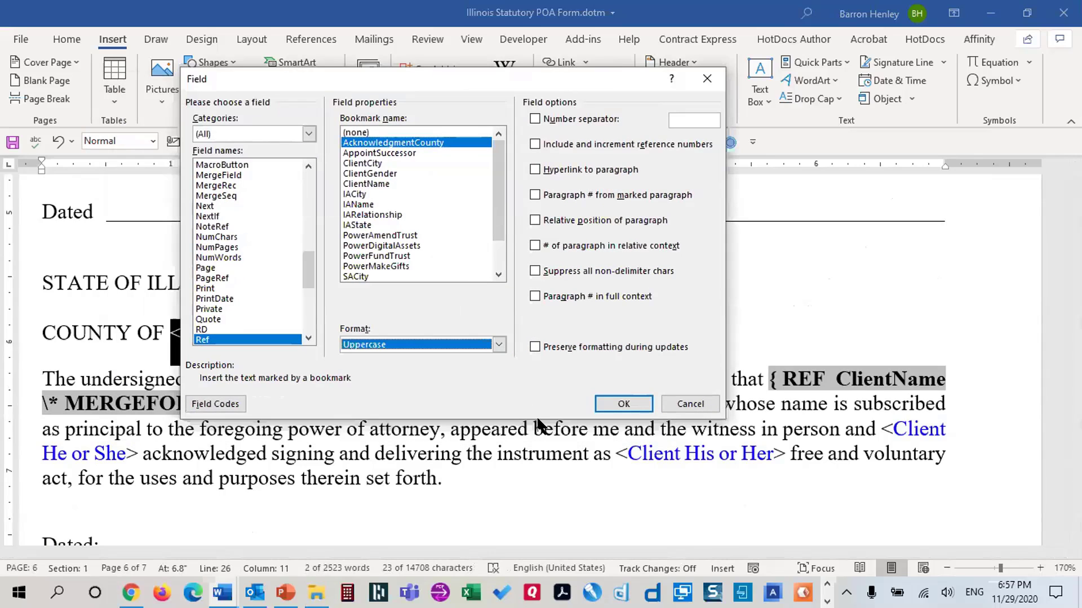
{"action": "left_click", "coordinate": [621, 400]}
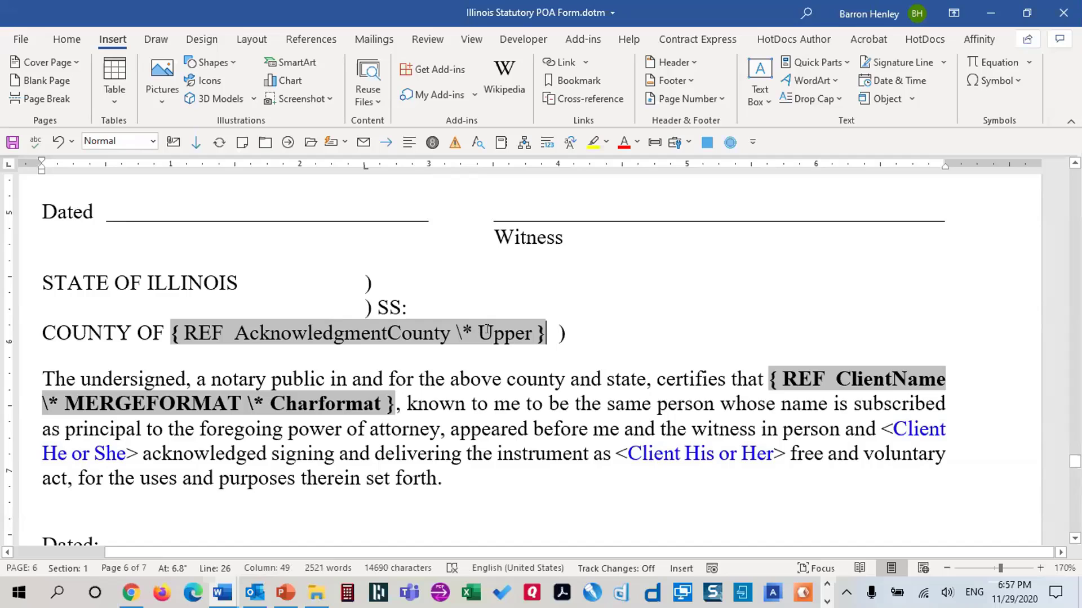
Paste the ClientName field code over <Initial Agent Name> and rename its bookmark to IAName
{"action": "scroll", "coordinate": [529, 329], "scroll_direction": "down", "scroll_amount": 3}
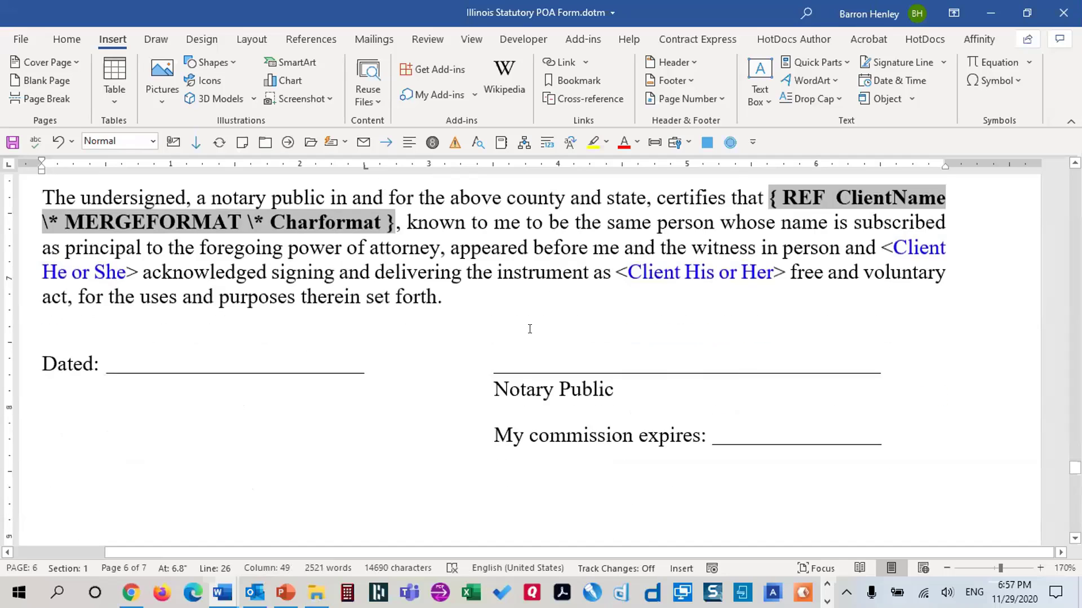
{"action": "scroll", "coordinate": [760, 254], "scroll_direction": "down", "scroll_amount": 10}
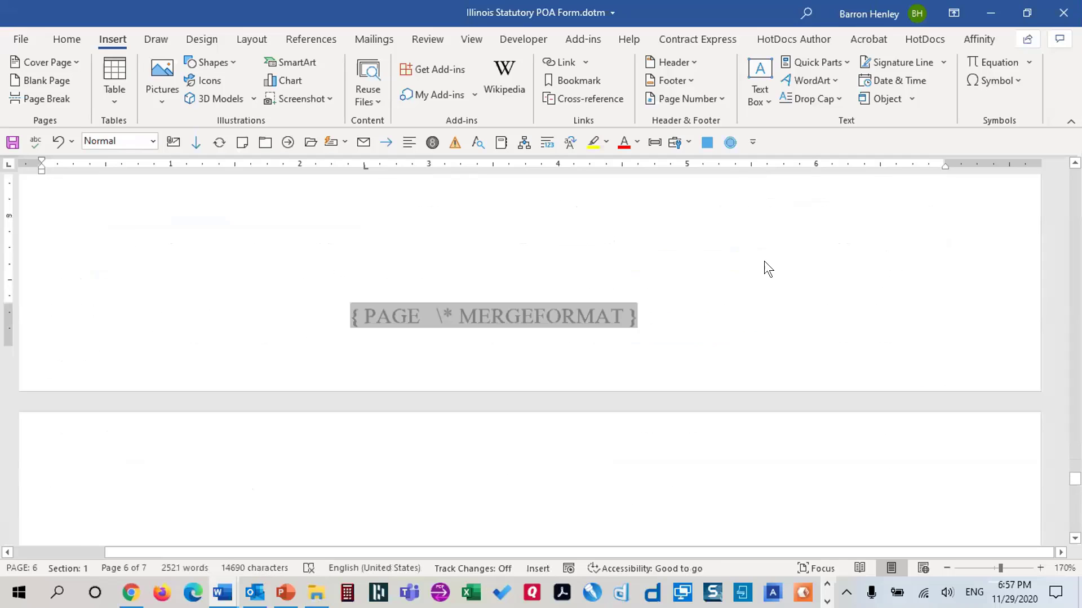
{"action": "scroll", "coordinate": [767, 261], "scroll_direction": "down", "scroll_amount": 3}
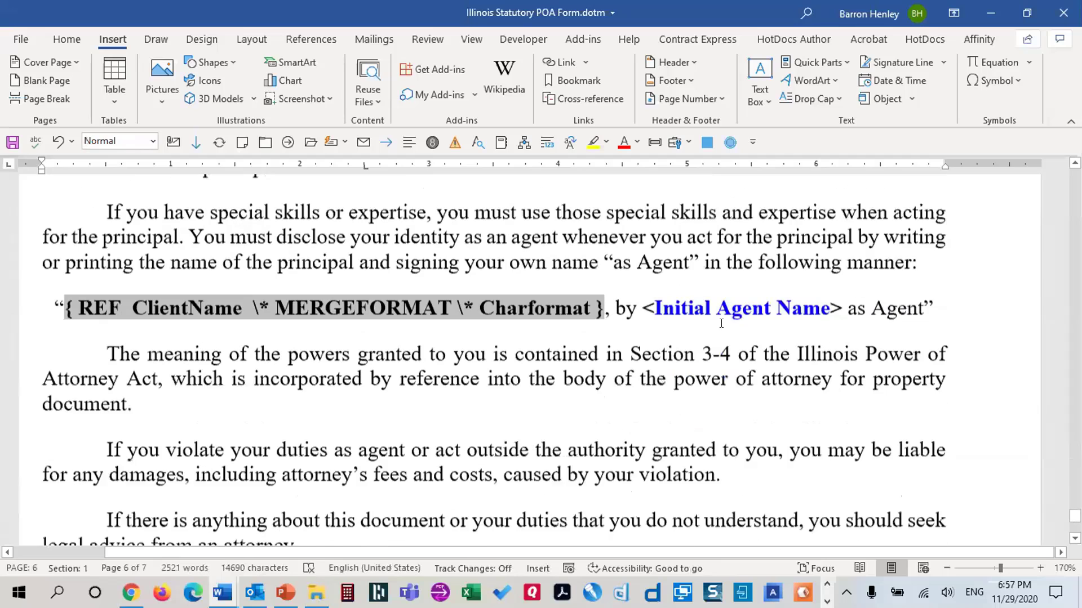
{"action": "left_click_drag", "start_coordinate": [641, 275], "coordinate": [842, 279]}
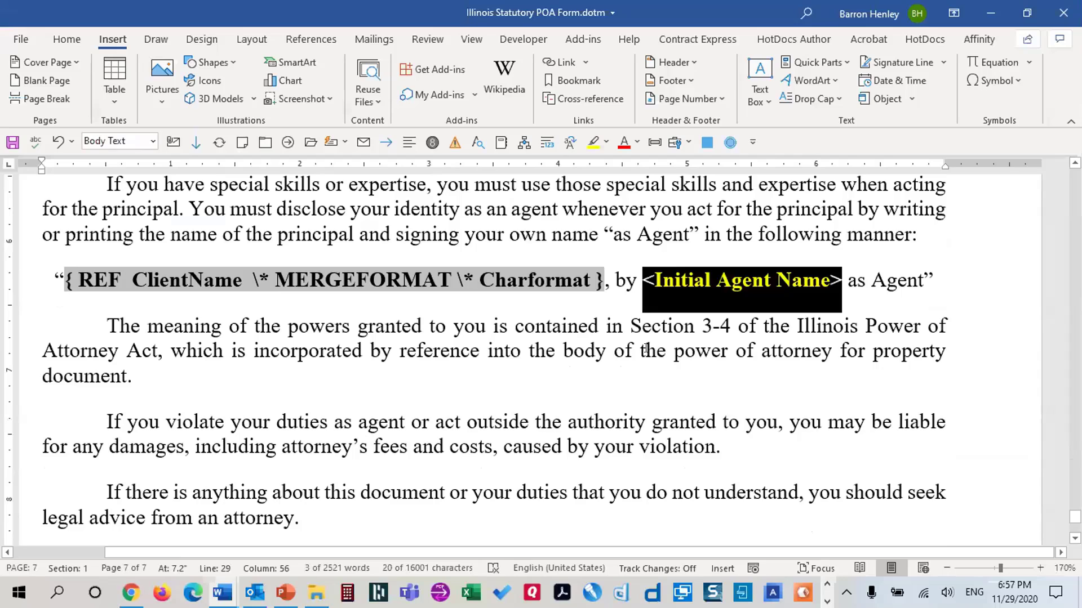
{"action": "left_click_drag", "start_coordinate": [61, 282], "coordinate": [447, 293]}
{"action": "key", "text": "ctrl+c"}
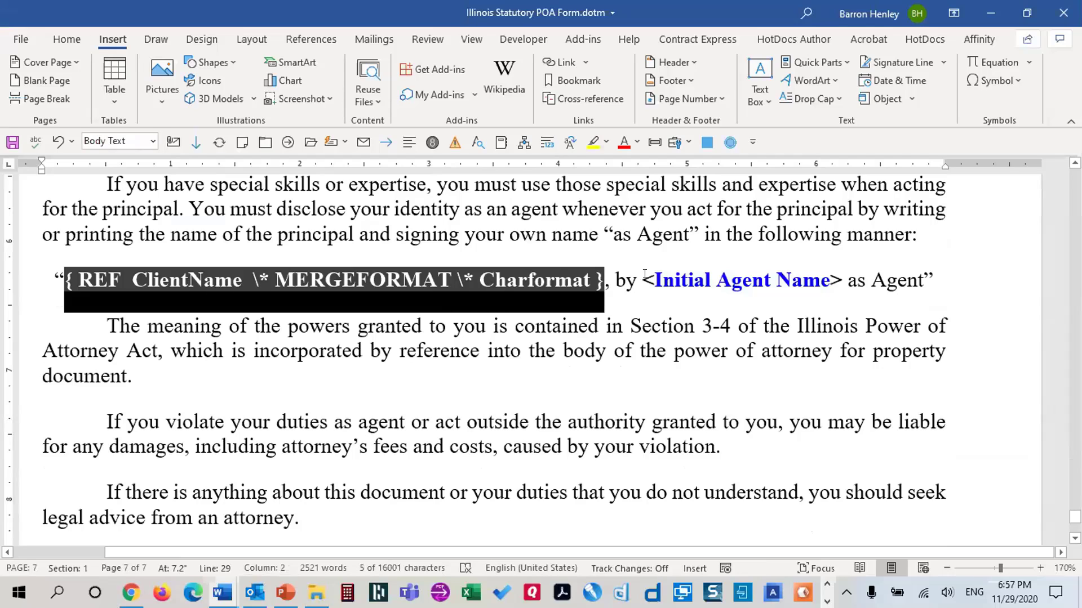
{"action": "left_click_drag", "start_coordinate": [643, 280], "coordinate": [842, 280]}
{"action": "key", "text": "ctrl+v"}
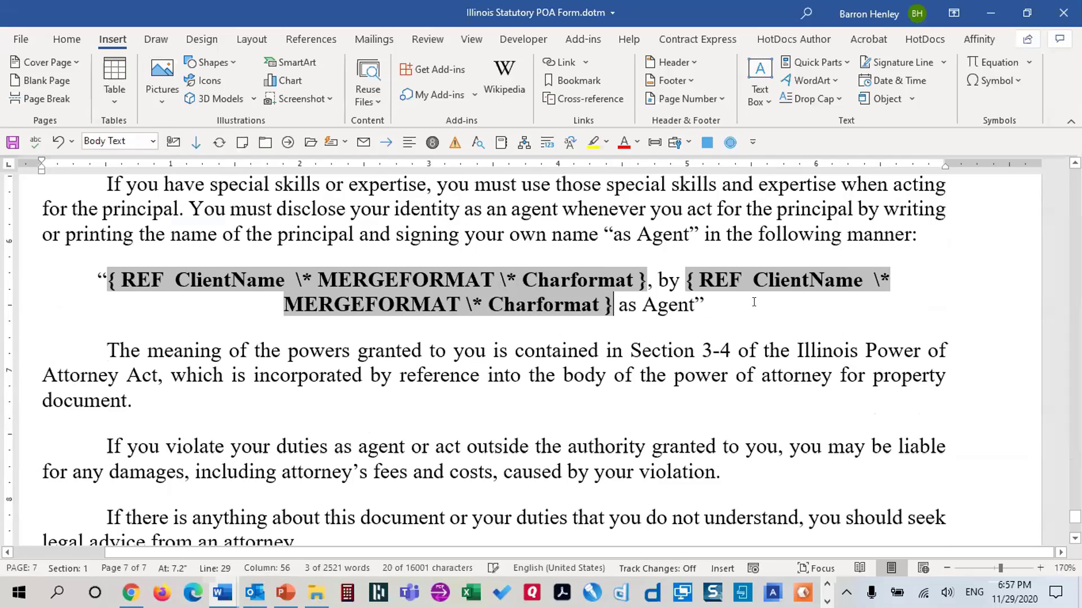
{"action": "left_click_drag", "start_coordinate": [753, 280], "coordinate": [803, 275]}
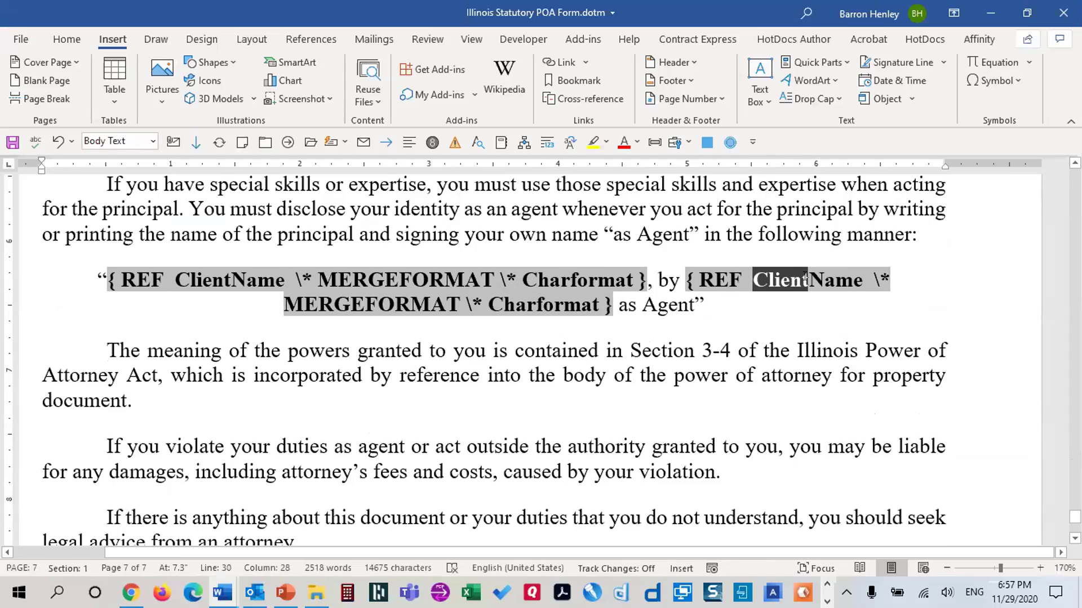
{"action": "type", "text": "IA"}
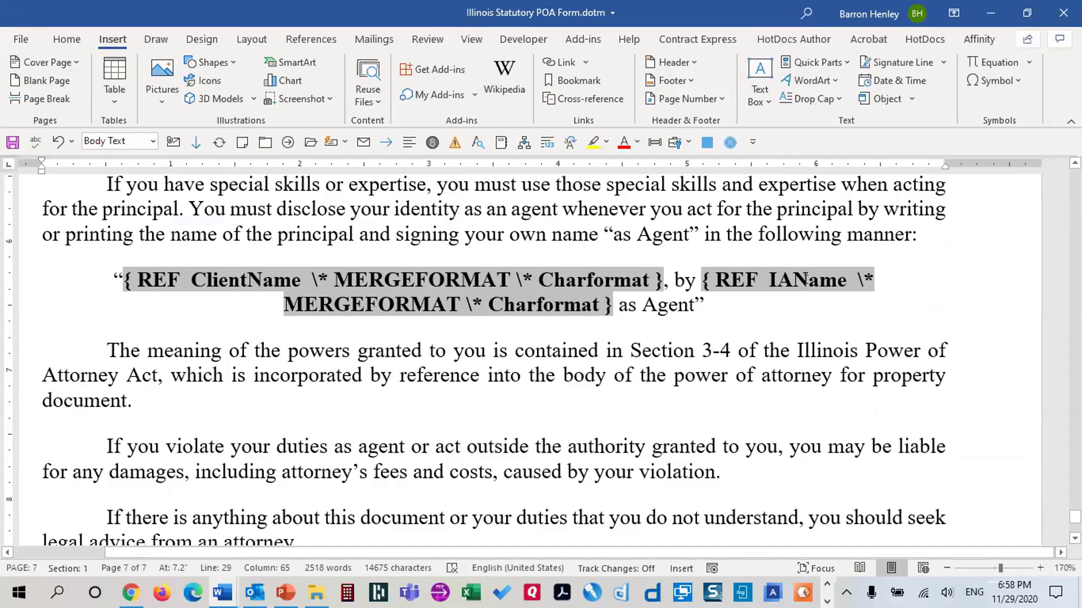
Check the IAName field's settings in Edit Field, then cancel without changes
{"action": "right_click", "coordinate": [755, 279]}
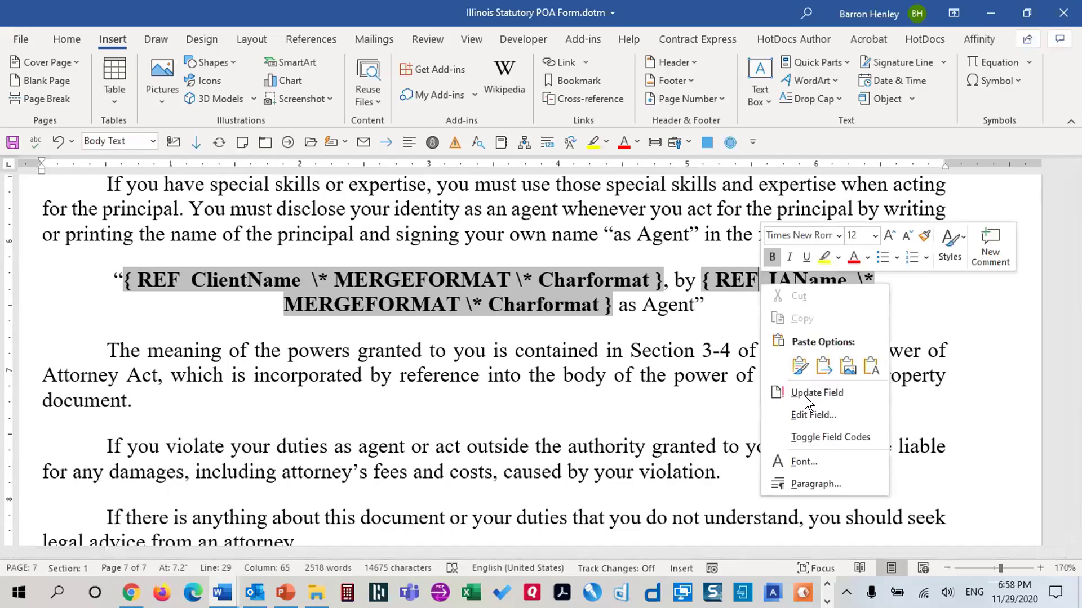
{"action": "left_click", "coordinate": [810, 411]}
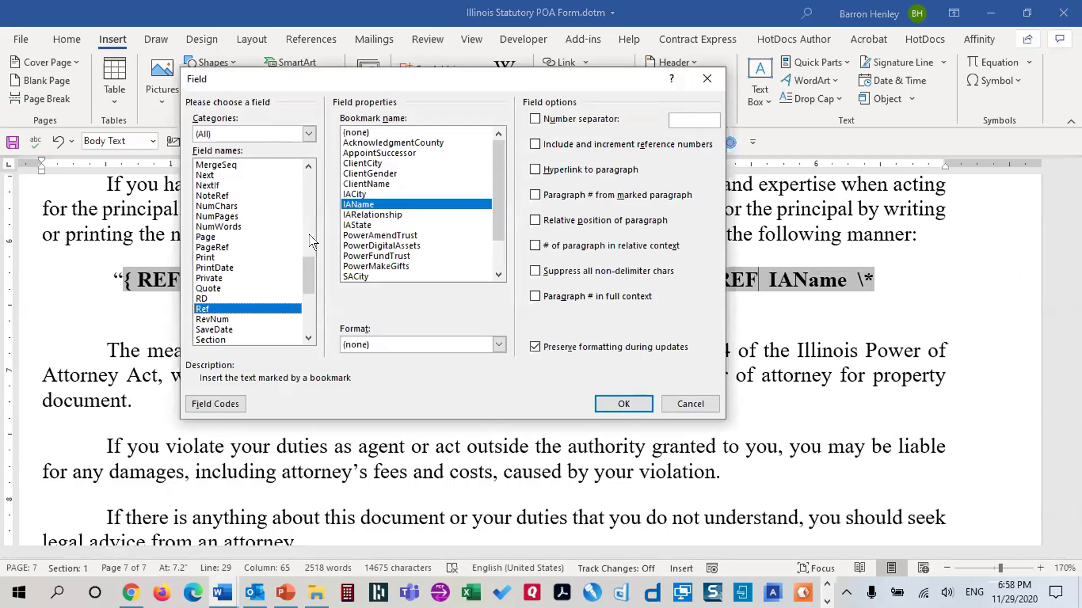
{"action": "left_click", "coordinate": [692, 401]}
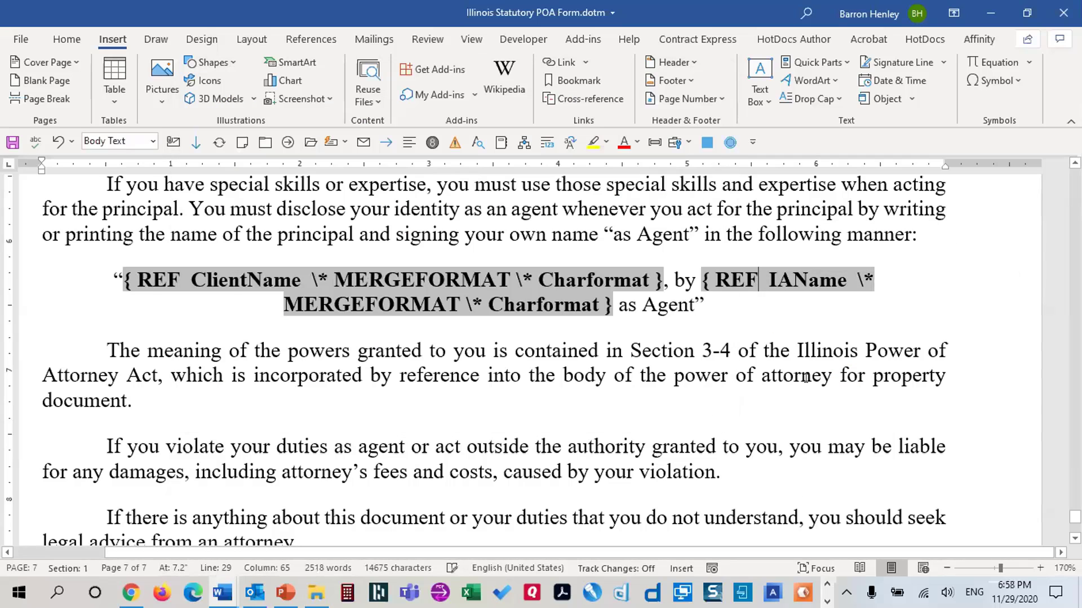
Jump to the document start, review the REF fields on pages 1–3, and return to the form table
{"action": "scroll", "coordinate": [803, 361], "scroll_direction": "down", "scroll_amount": 3}
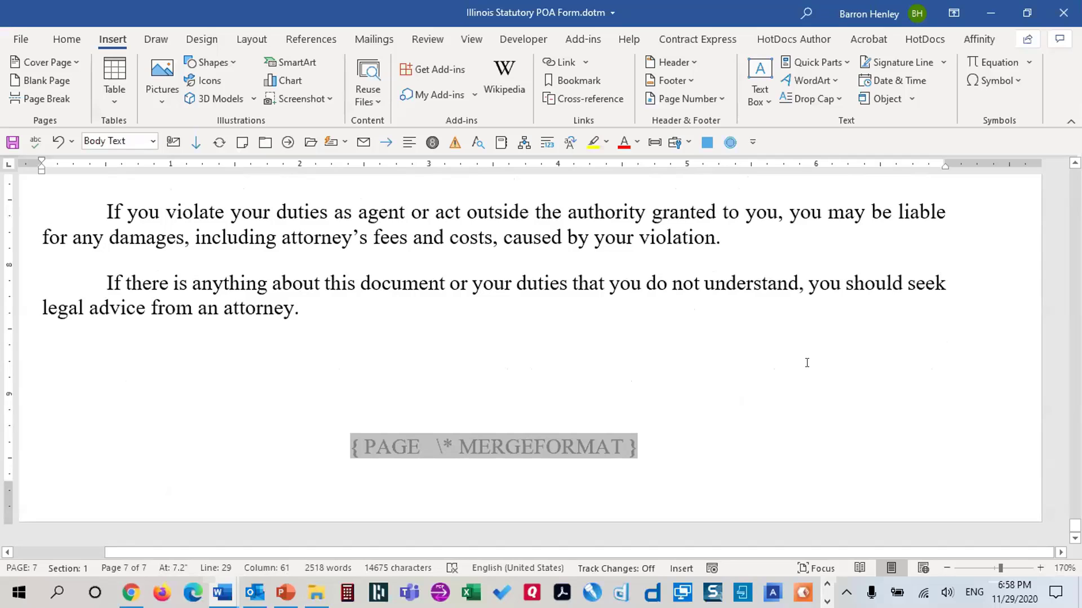
{"action": "scroll", "coordinate": [805, 360], "scroll_direction": "down", "scroll_amount": 3}
{"action": "key", "text": "ctrl+Home"}
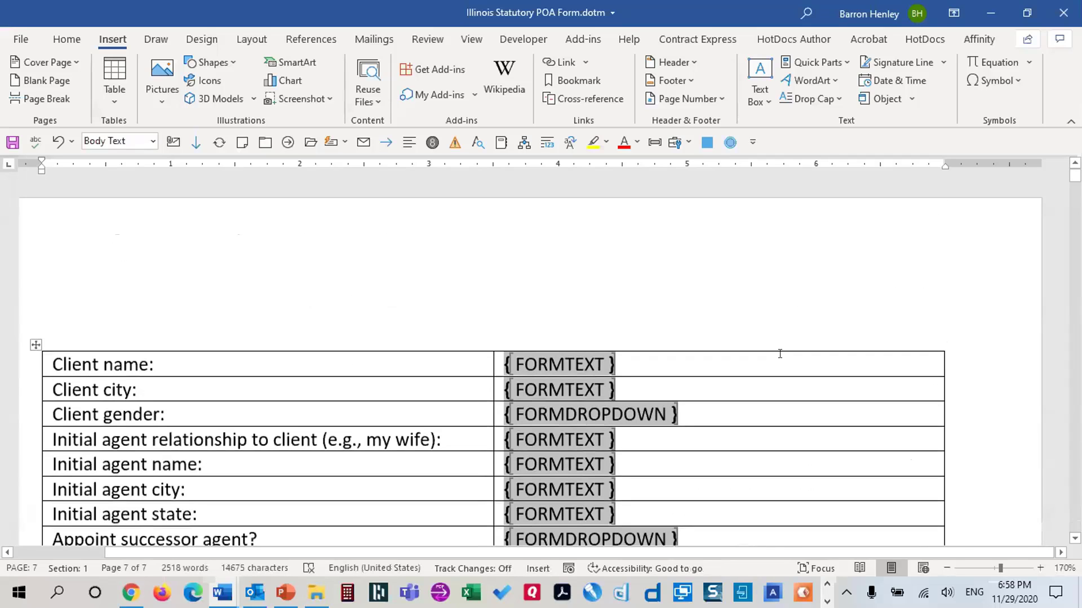
{"action": "scroll", "coordinate": [773, 342], "scroll_direction": "down", "scroll_amount": 3}
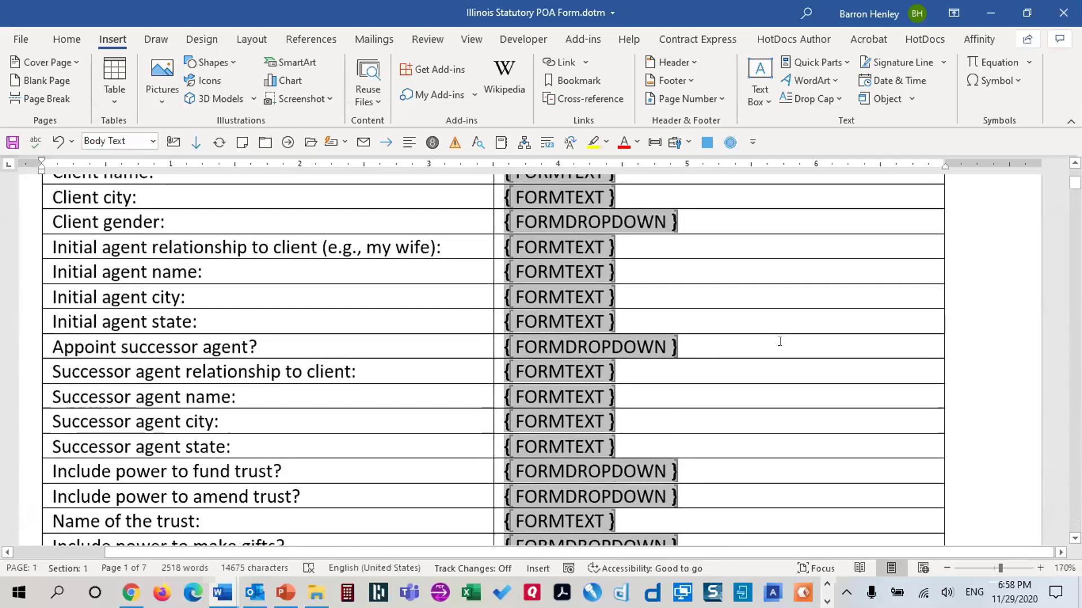
{"action": "scroll", "coordinate": [778, 340], "scroll_direction": "down", "scroll_amount": 5}
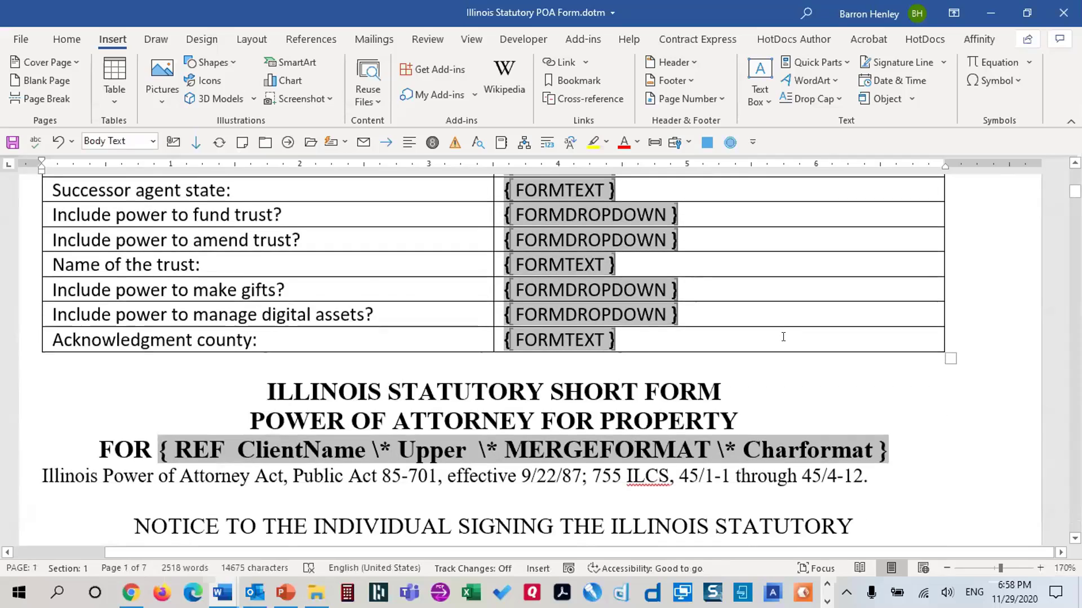
{"action": "scroll", "coordinate": [783, 338], "scroll_direction": "down", "scroll_amount": 6}
{"action": "scroll", "coordinate": [784, 335], "scroll_direction": "down", "scroll_amount": 15}
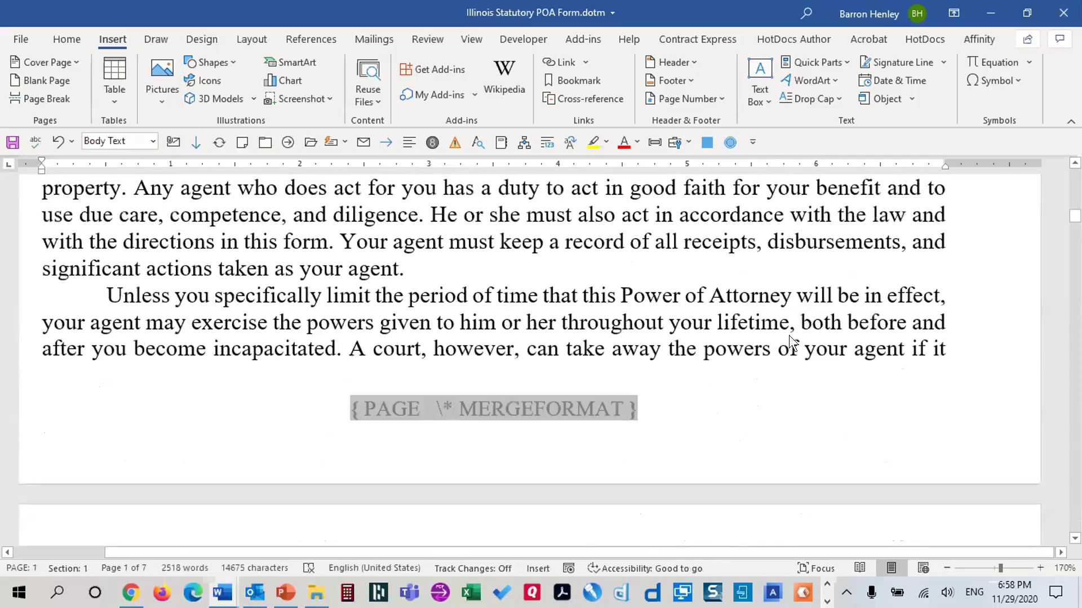
{"action": "scroll", "coordinate": [787, 329], "scroll_direction": "down", "scroll_amount": 8}
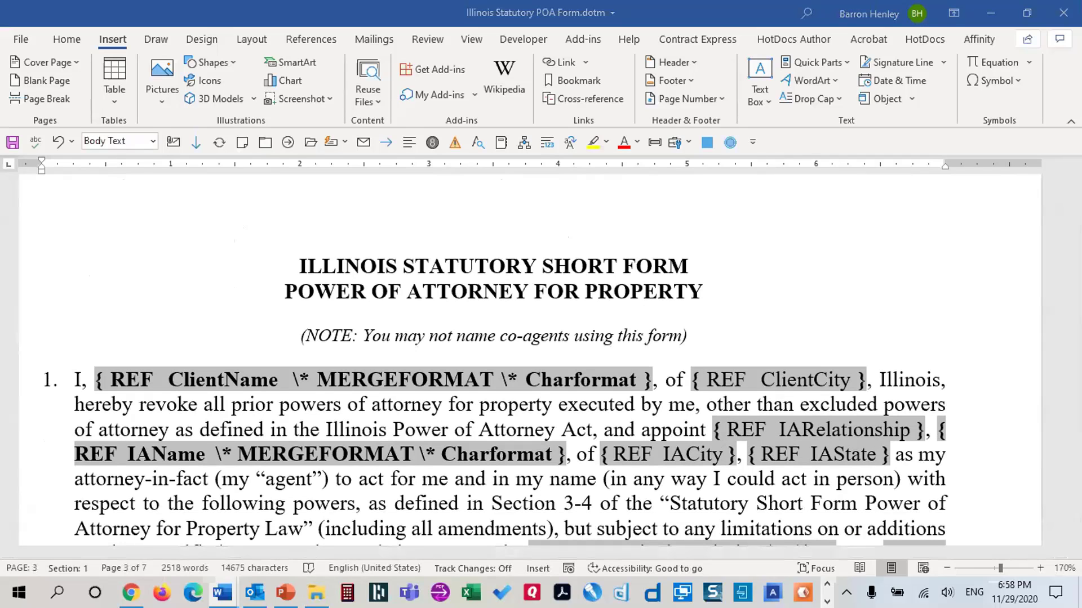
{"action": "left_click", "coordinate": [643, 396]}
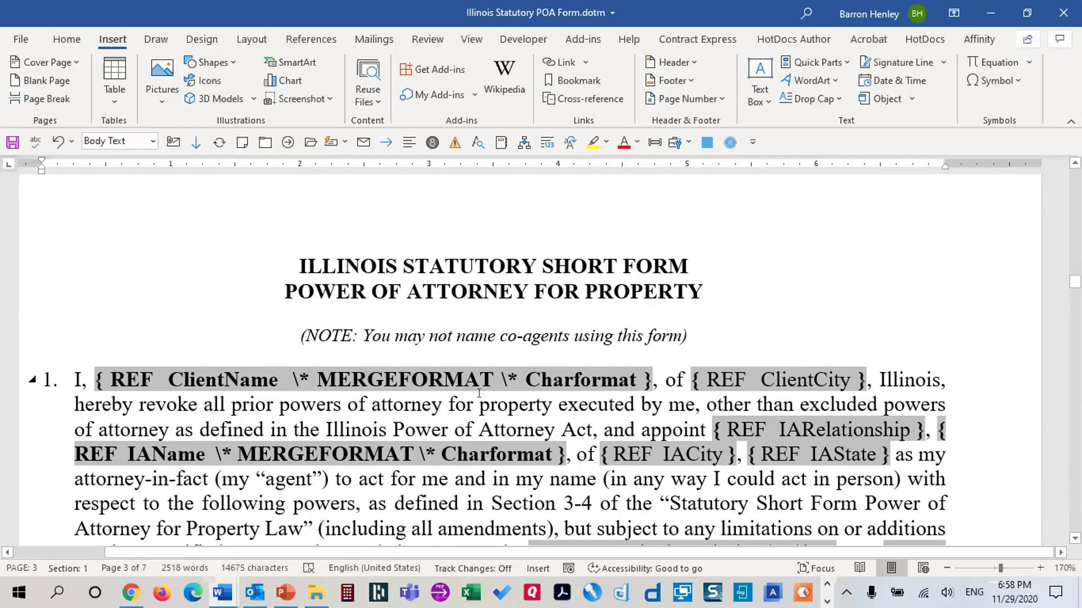
{"action": "scroll", "coordinate": [478, 392], "scroll_direction": "up", "scroll_amount": 20}
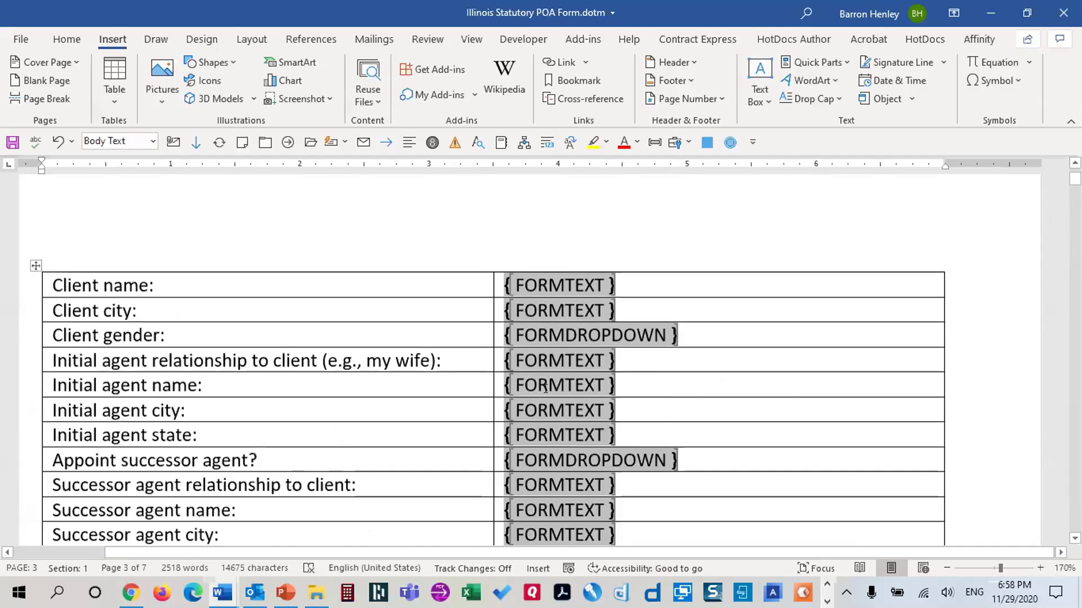
{"action": "scroll", "coordinate": [546, 388], "scroll_direction": "up", "scroll_amount": 1}
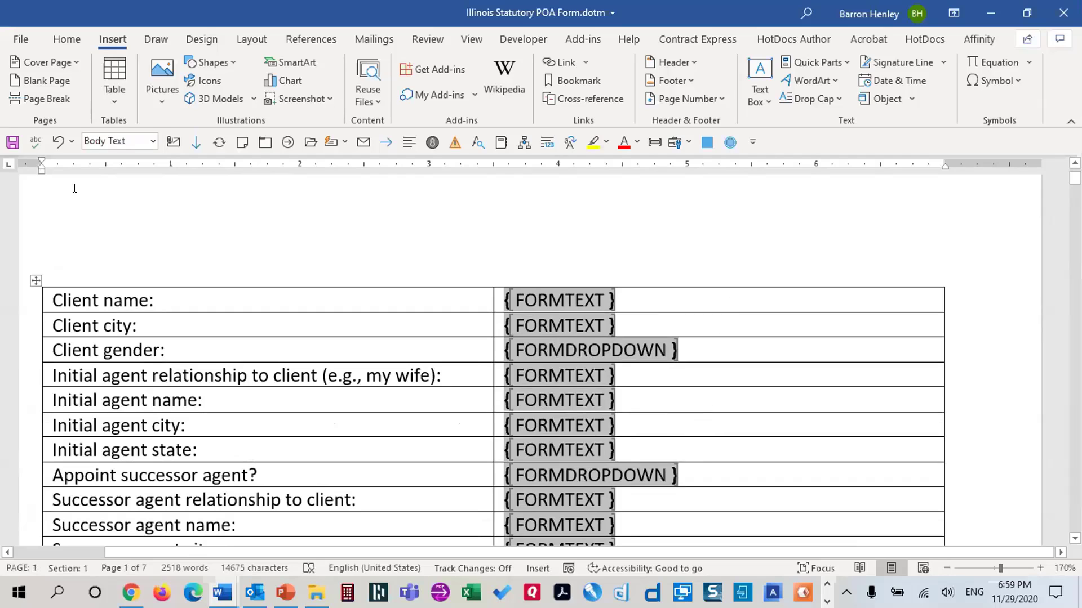
Save the POA template and look over the Legacy Tools form controls on the Developer tab
{"action": "left_click", "coordinate": [12, 142]}
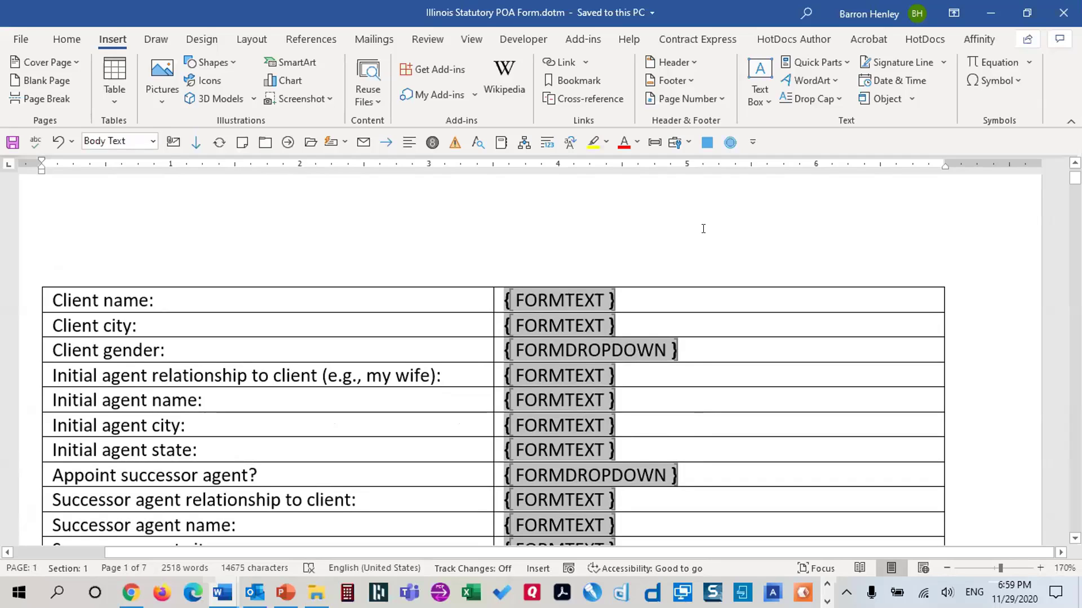
{"action": "left_click", "coordinate": [508, 39]}
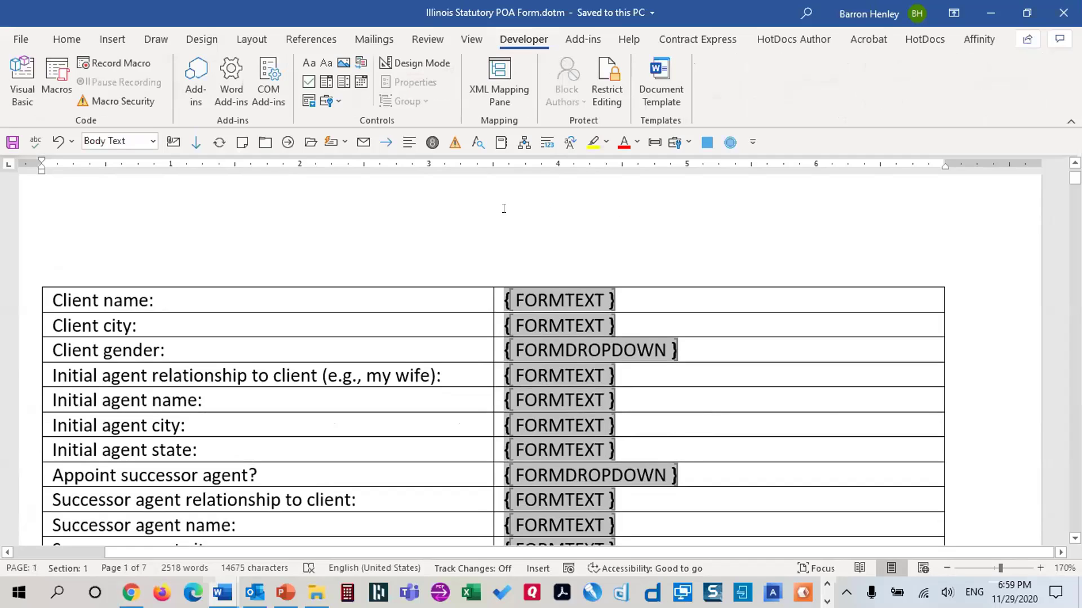
{"action": "left_click", "coordinate": [332, 97]}
{"action": "left_click", "coordinate": [373, 241]}
Open the Restrict Editing pane and toggle Alt+F9 so the table shows form field values, not codes
{"action": "left_click", "coordinate": [606, 101]}
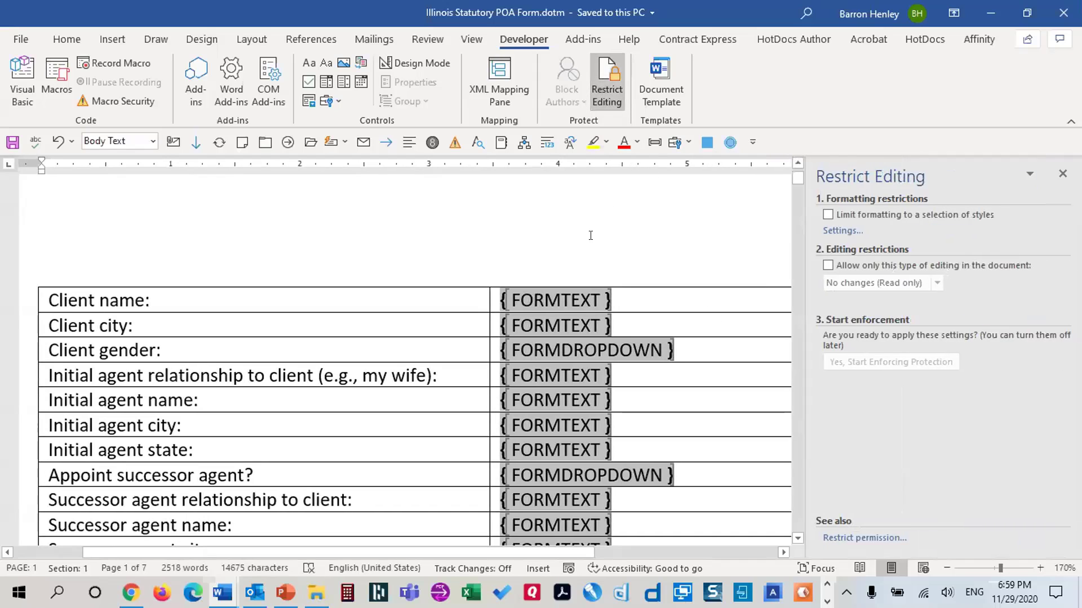
{"action": "left_click", "coordinate": [501, 300]}
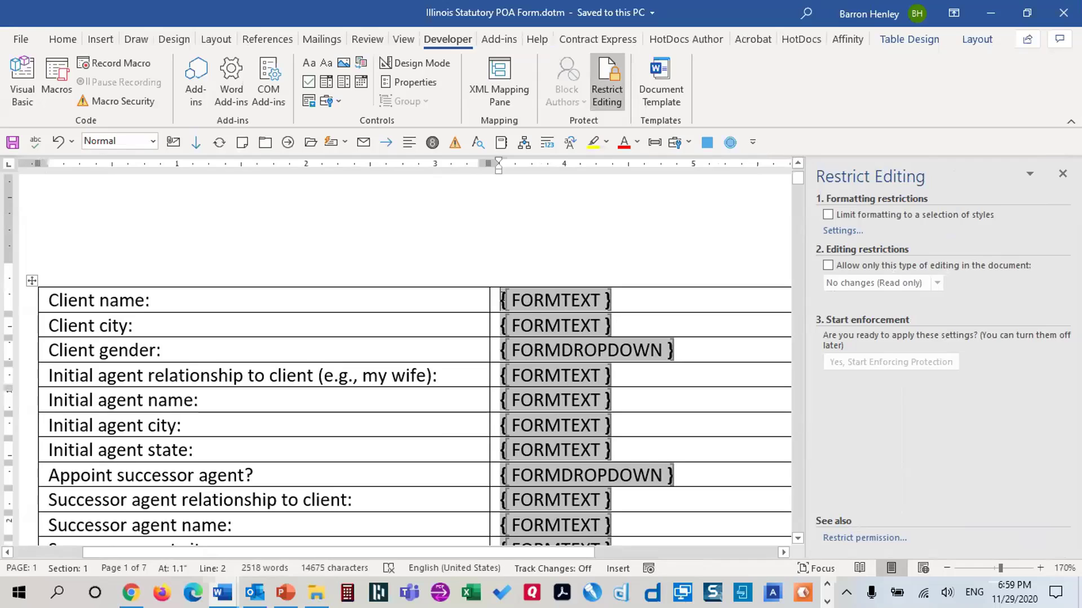
{"action": "key", "text": "alt+F9"}
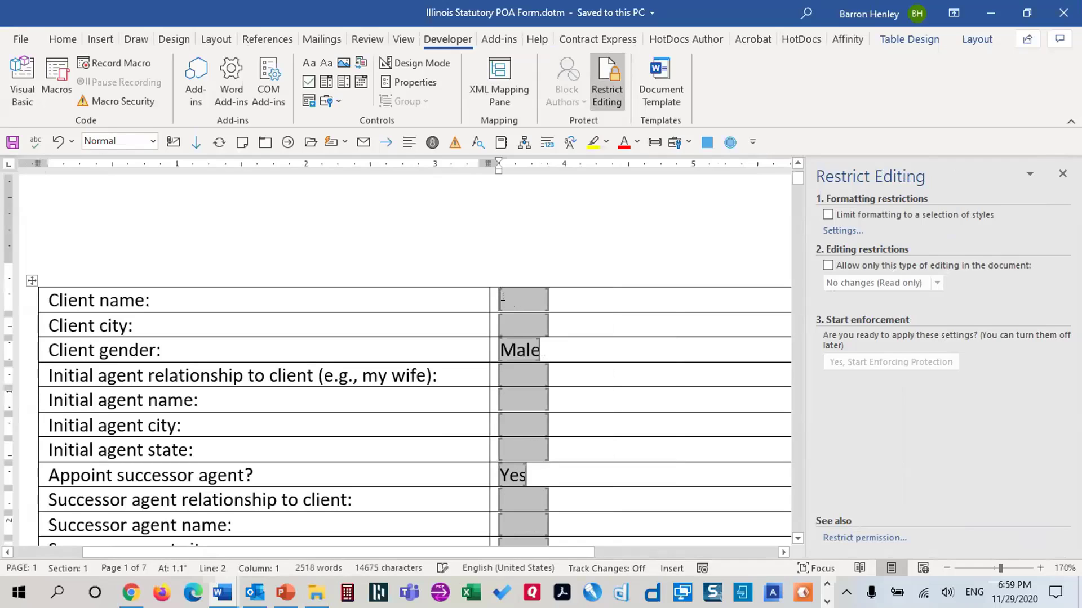
{"action": "key", "text": "alt+F9"}
{"action": "key", "text": "alt+F9"}
{"action": "scroll", "coordinate": [502, 304], "scroll_direction": "down", "scroll_amount": 10}
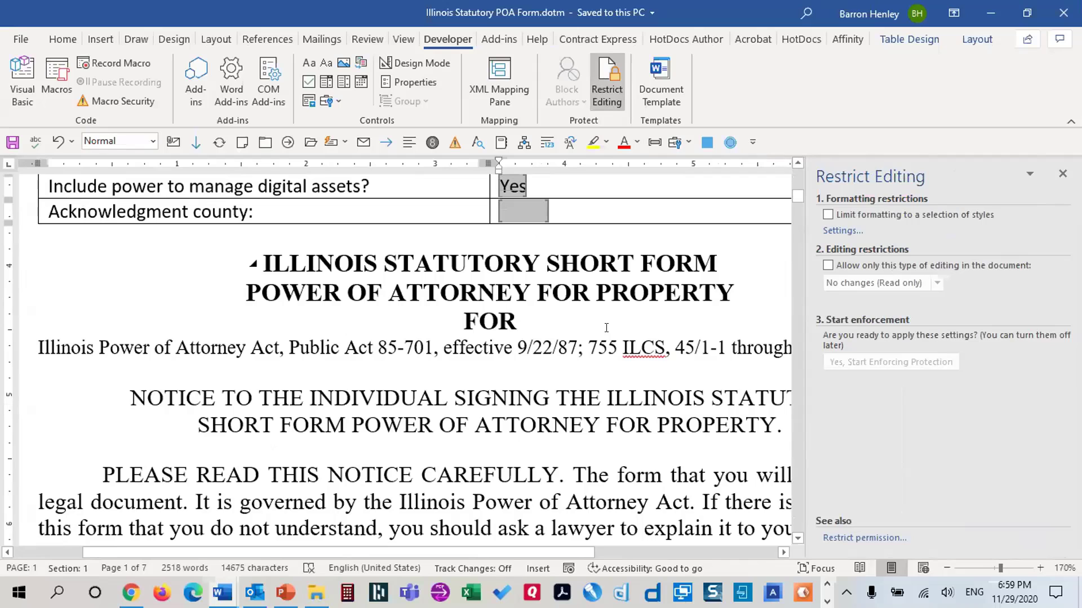
{"action": "scroll", "coordinate": [618, 333], "scroll_direction": "up", "scroll_amount": 12}
{"action": "scroll", "coordinate": [639, 338], "scroll_direction": "down", "scroll_amount": 1}
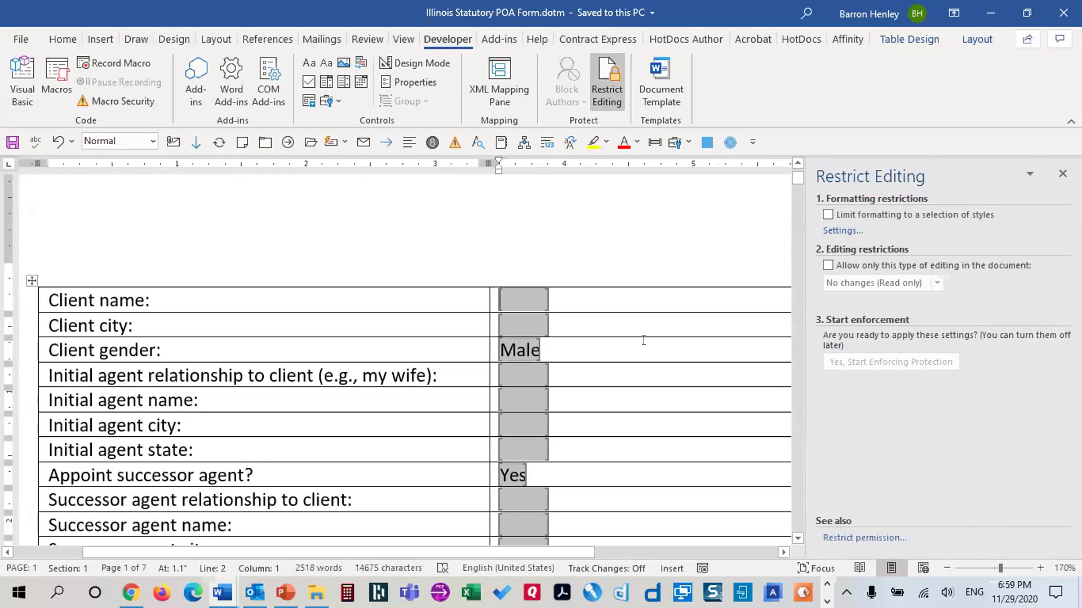
{"action": "scroll", "coordinate": [642, 338], "scroll_direction": "down", "scroll_amount": 1}
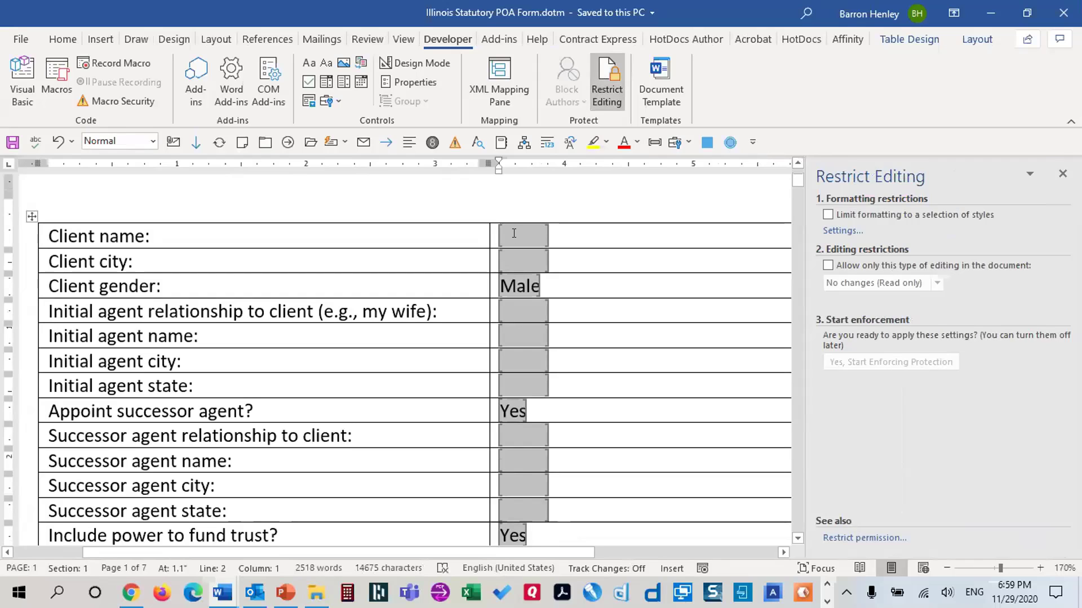
{"action": "key", "text": "alt+F9"}
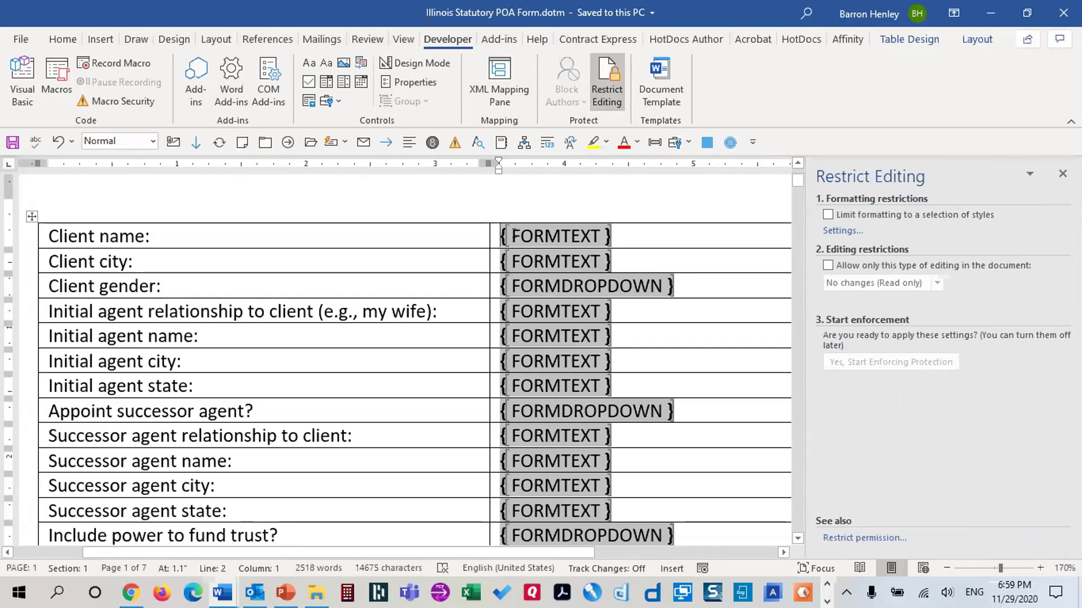
{"action": "key", "text": "alt+F9"}
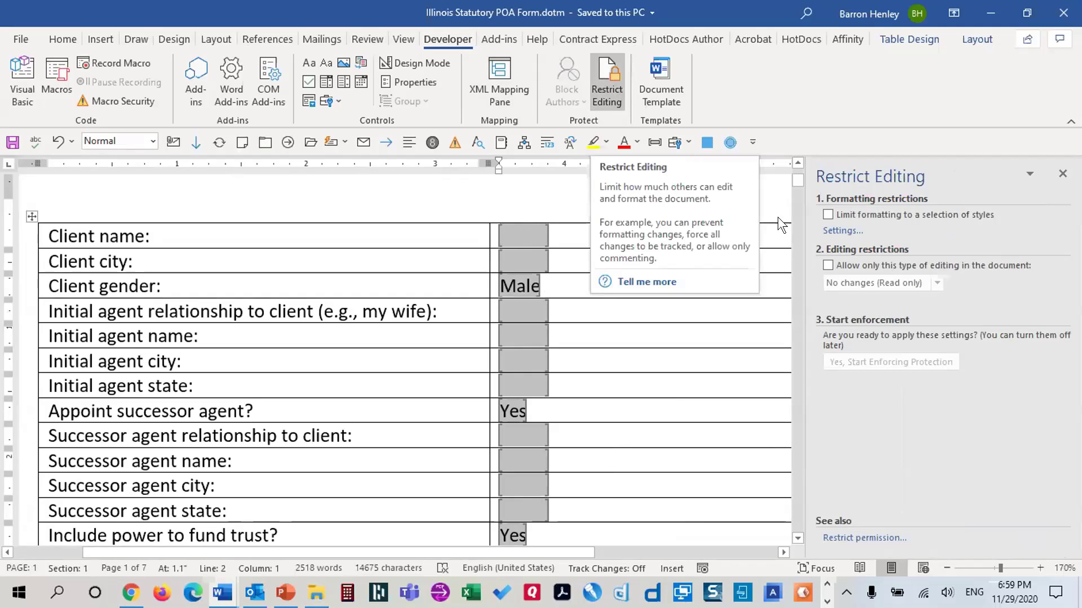
Restrict editing to Filling in forms and enforce protection with no password
{"action": "left_click", "coordinate": [827, 265]}
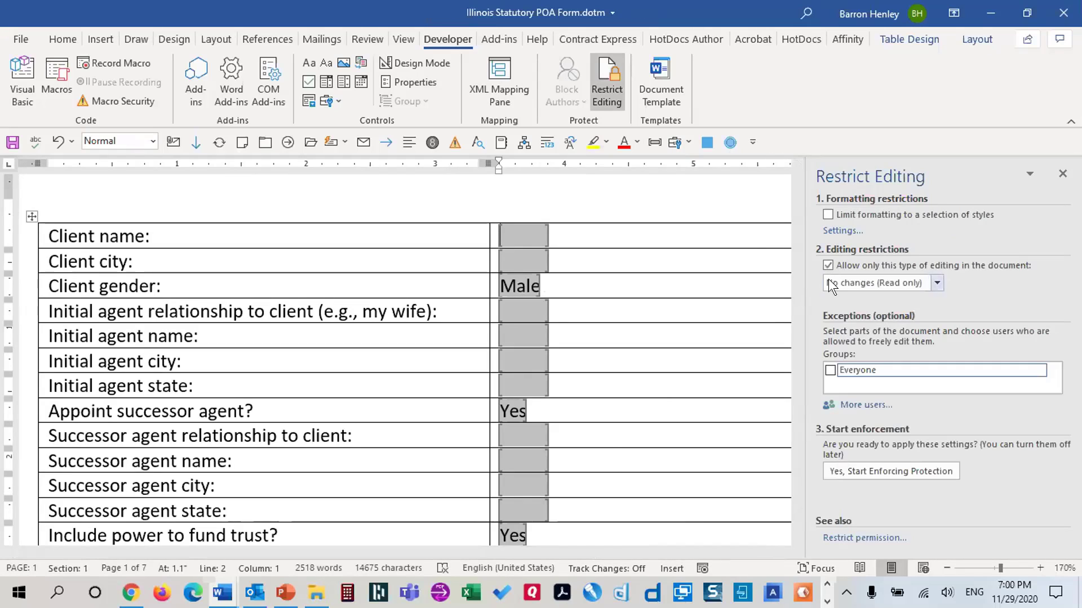
{"action": "left_click", "coordinate": [935, 283]}
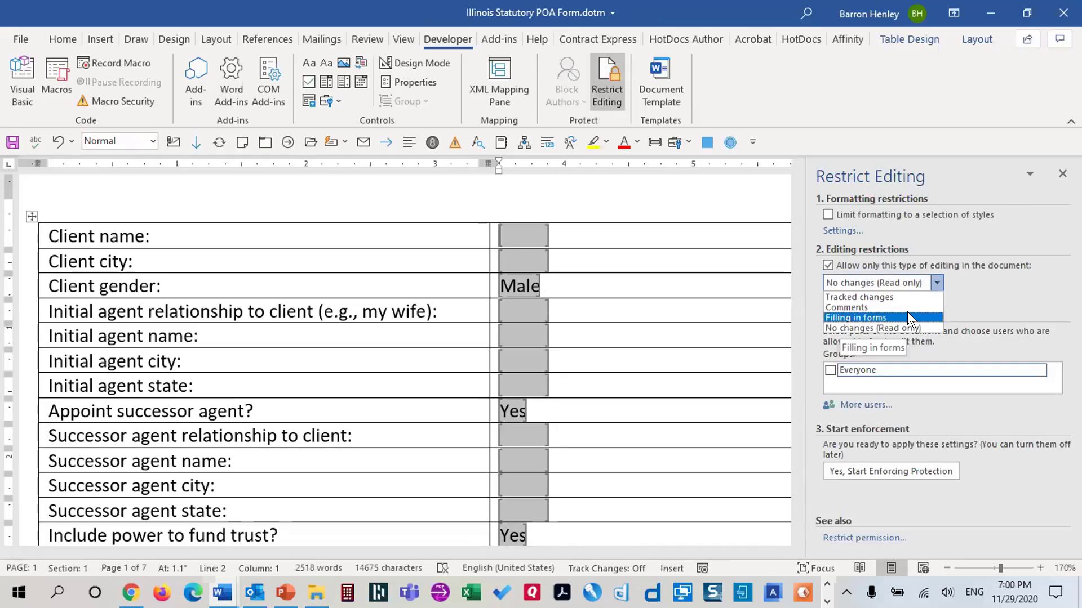
{"action": "left_click", "coordinate": [907, 317]}
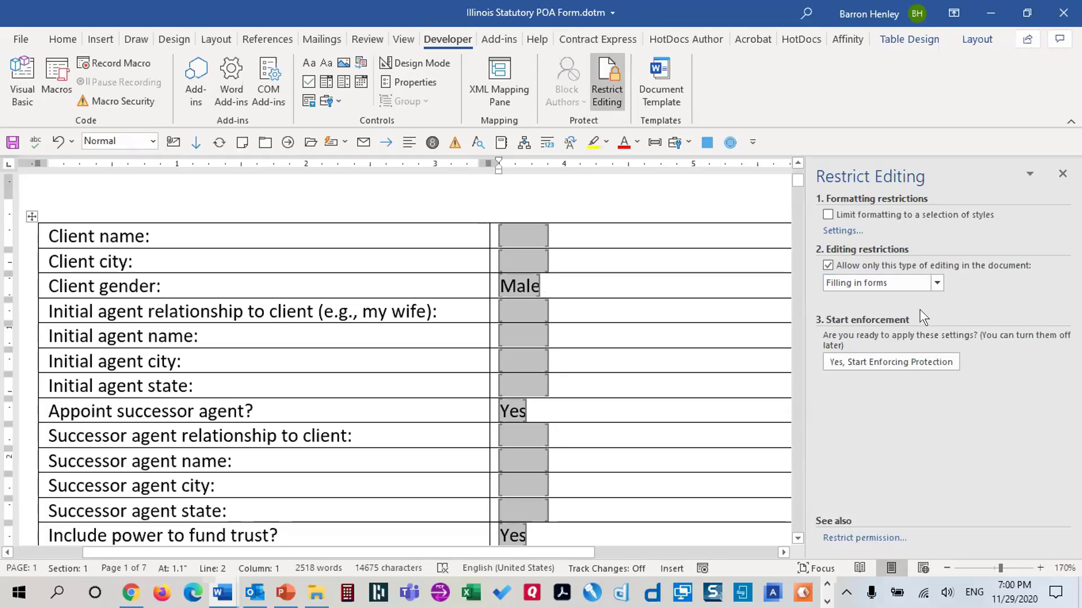
{"action": "left_click", "coordinate": [912, 361]}
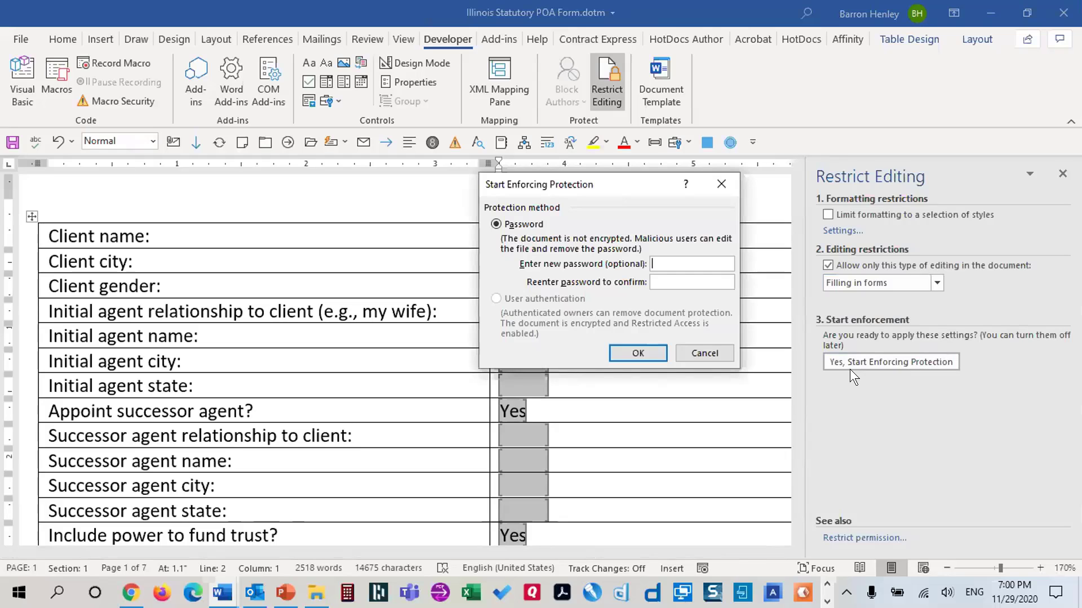
{"action": "left_click", "coordinate": [625, 353]}
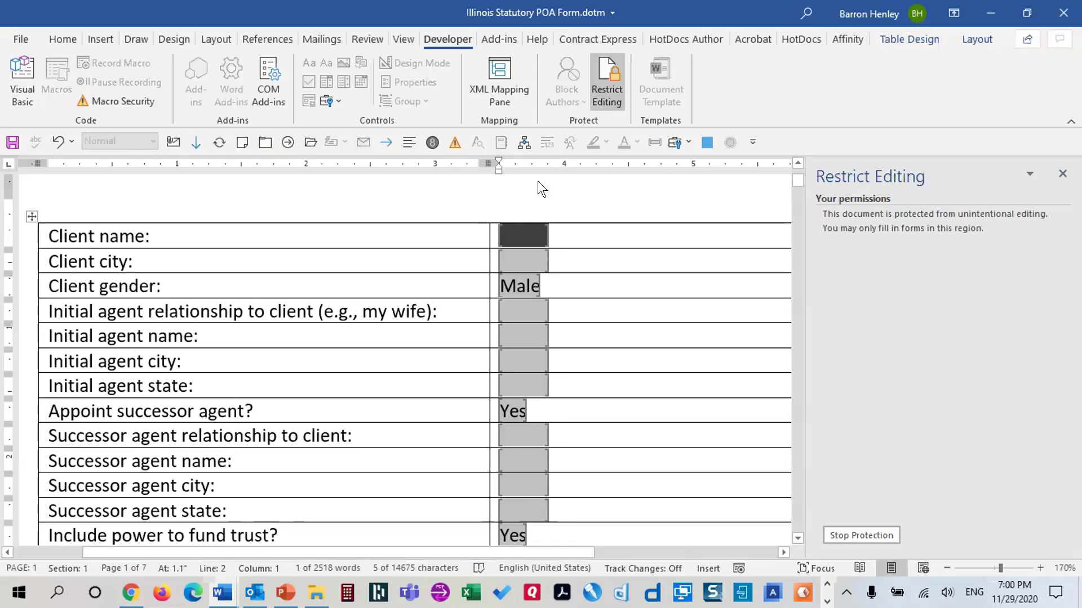
Save the protected template, exit Word, and move the .dotm icon further onto the desktop
{"action": "left_click", "coordinate": [13, 142]}
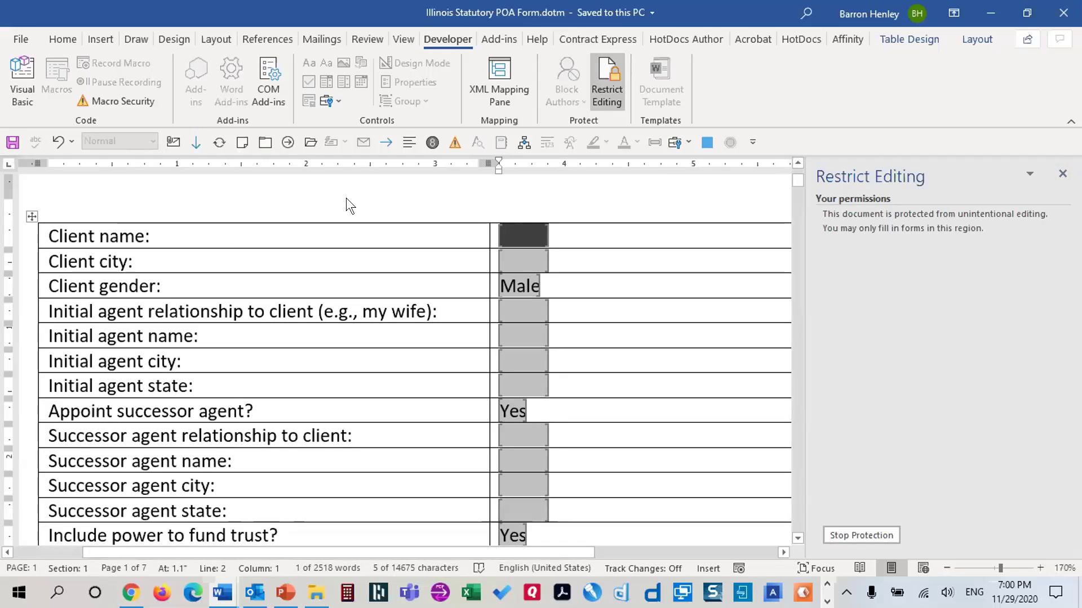
{"action": "key", "text": "alt+f"}
{"action": "key", "text": "c"}
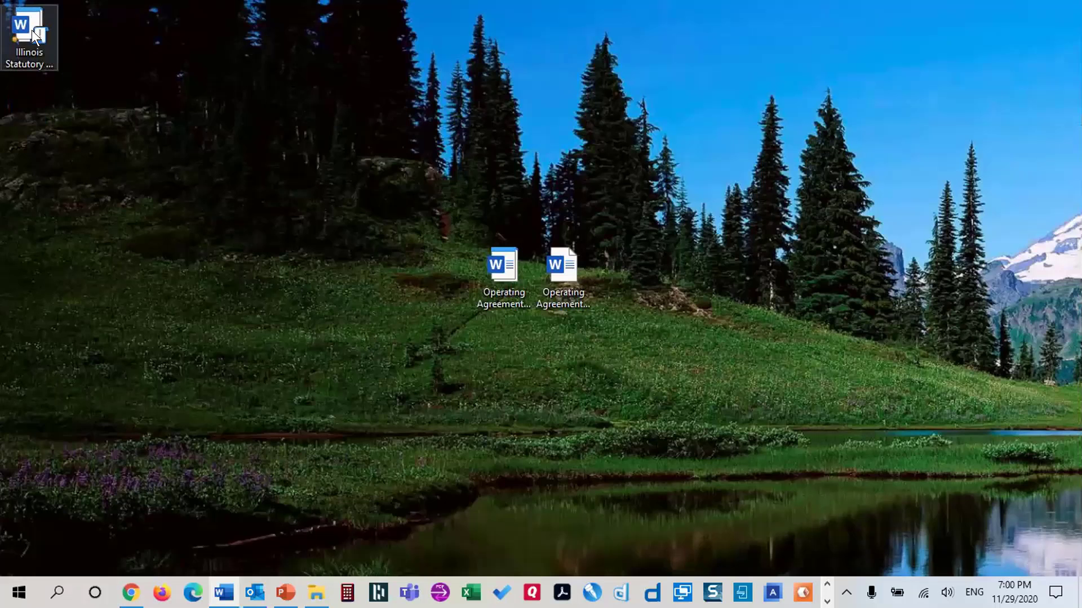
{"action": "left_click_drag", "start_coordinate": [31, 29], "coordinate": [305, 169]}
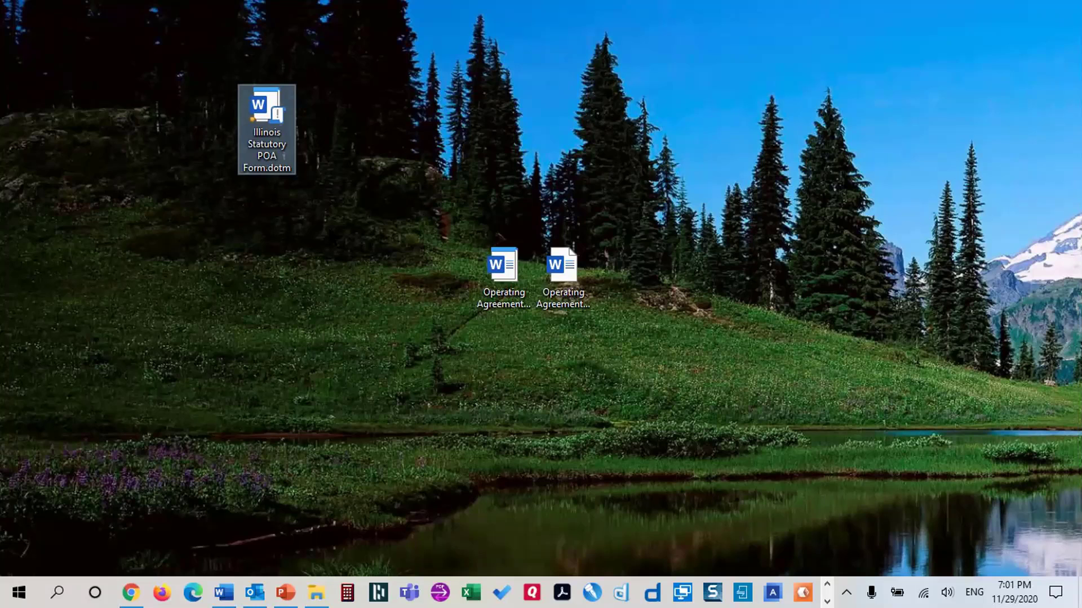
Start a new document from the template and enter the client's name, city Chicago and relationship 'my wife'
{"action": "double_click", "coordinate": [265, 101]}
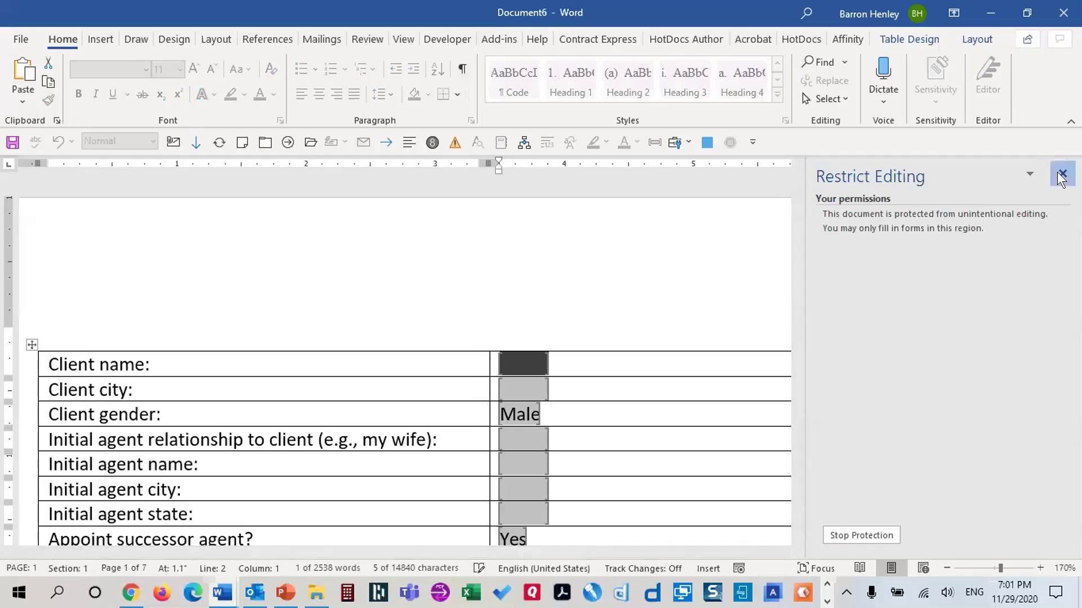
{"action": "left_click", "coordinate": [1062, 174]}
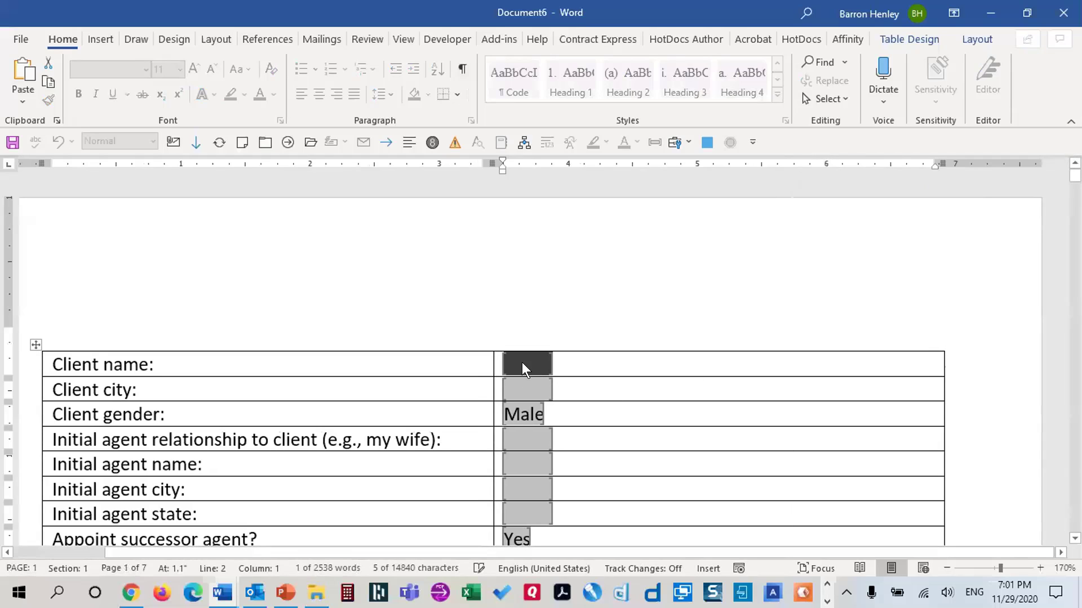
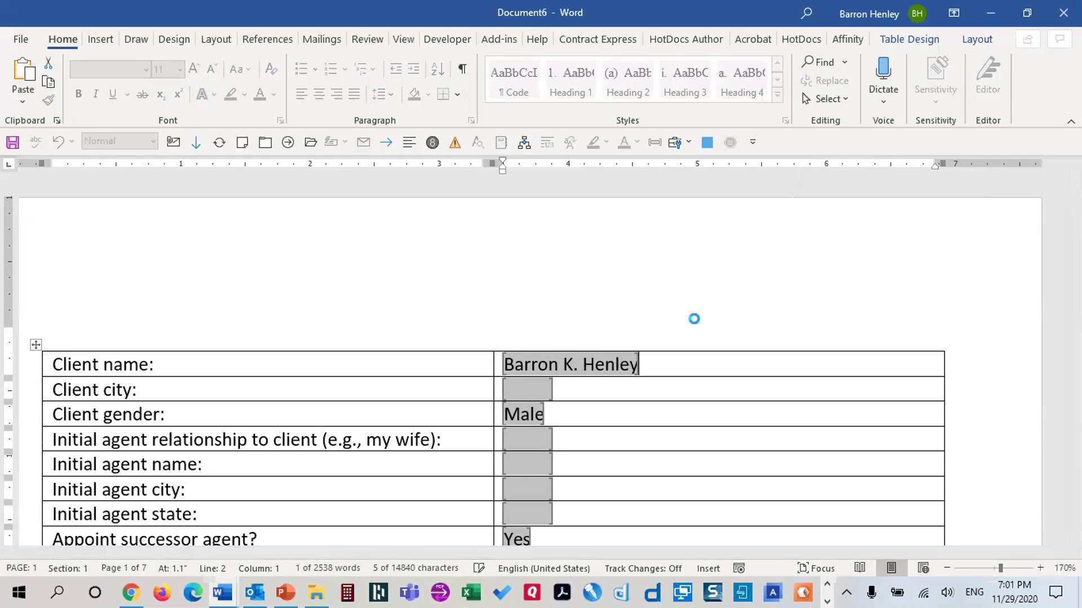
{"action": "key", "text": "Tab"}
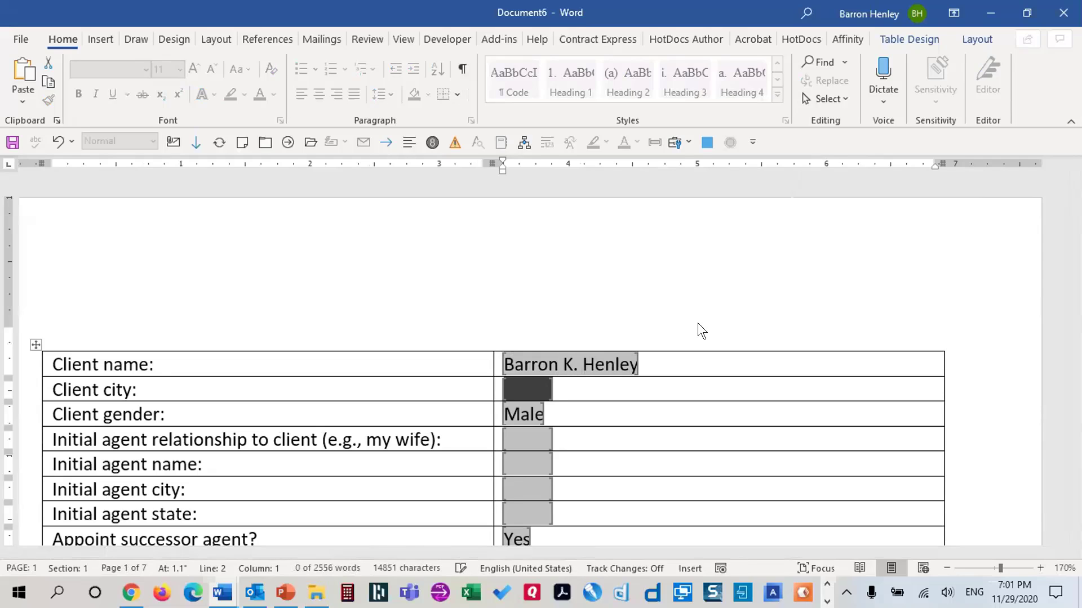
{"action": "type", "text": "Chicago"}
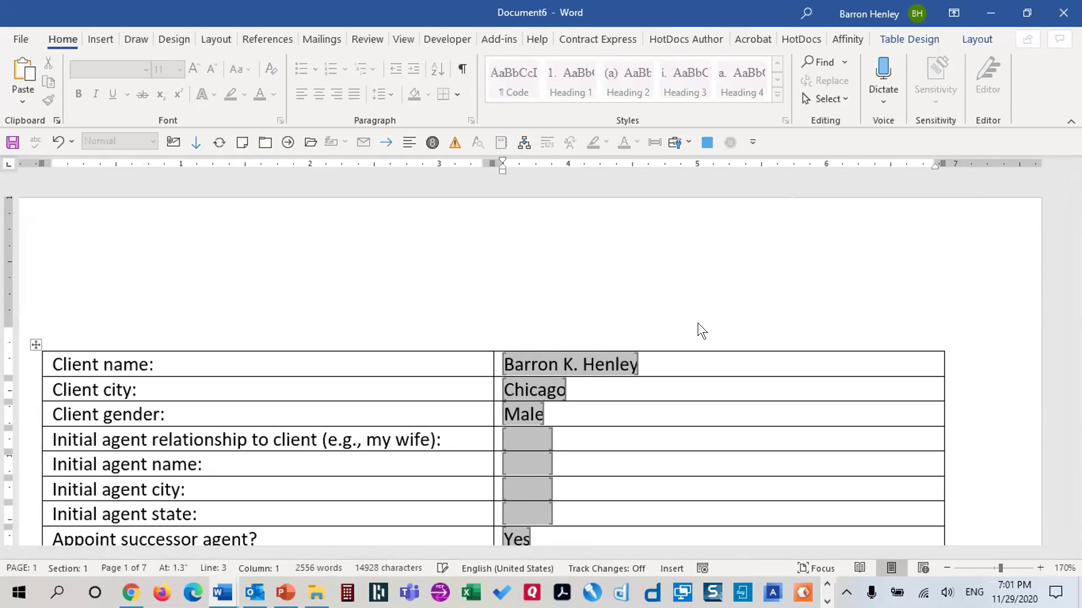
{"action": "key", "text": "Tab"}
{"action": "key", "text": "Tab"}
{"action": "type", "text": "my wife"}
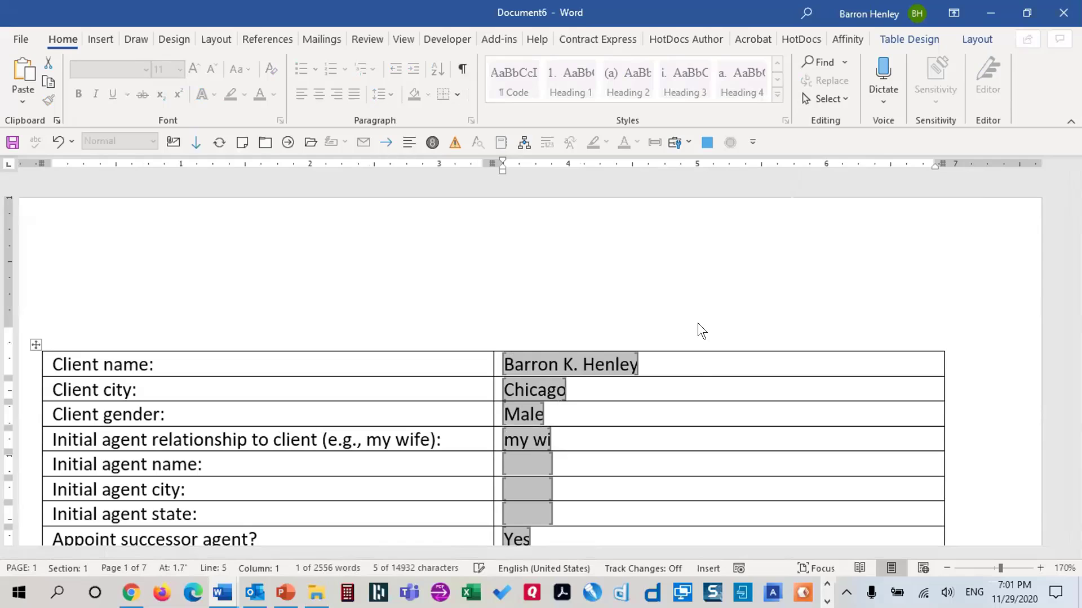
Fill in the initial agent's name, with city Chicago and state Illinois
{"action": "key", "text": "Tab"}
{"action": "key", "text": "Tab"}
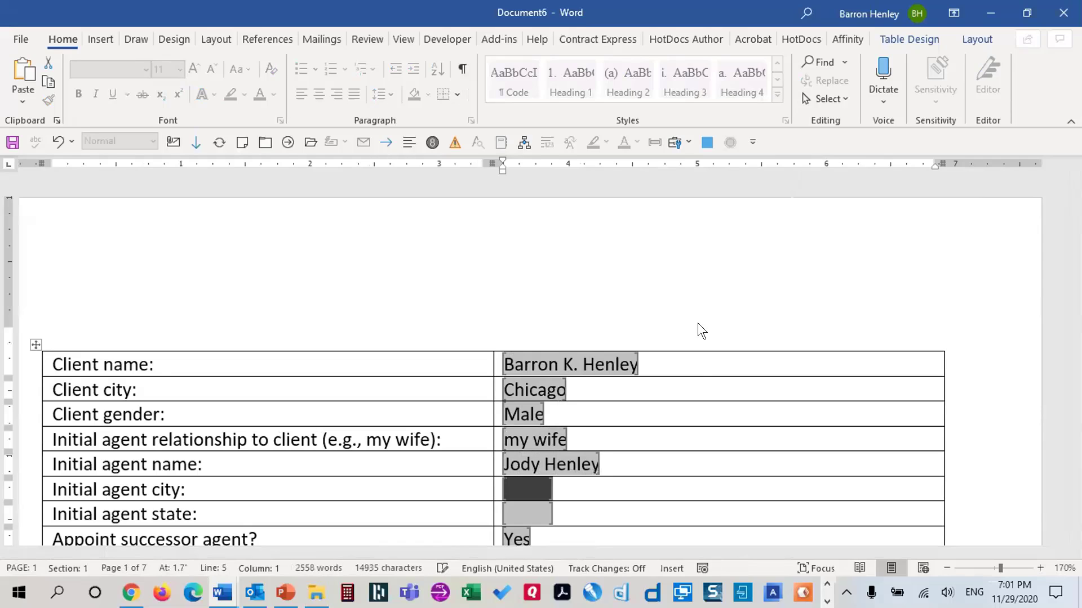
{"action": "type", "text": "Chicago"}
{"action": "key", "text": "Tab"}
{"action": "type", "text": "I"}
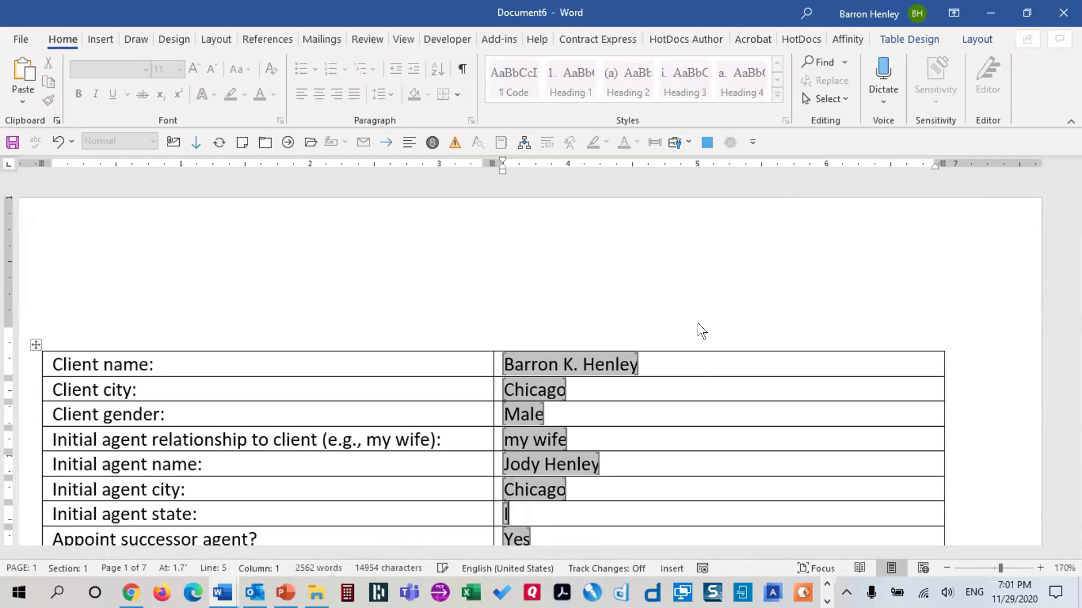
{"action": "type", "text": "llinois"}
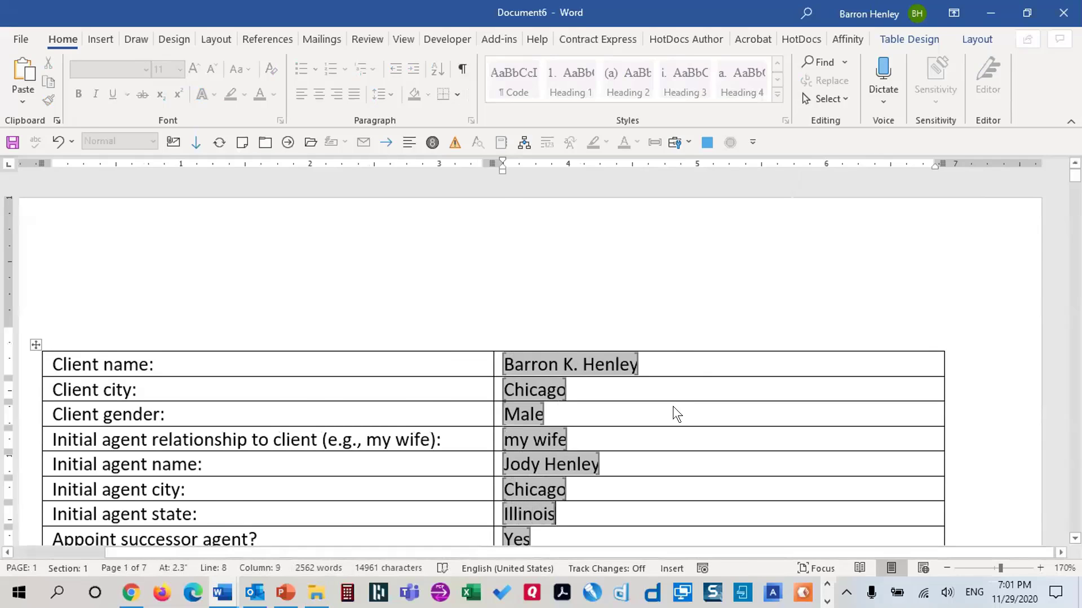
Enter the successor agent relationship as 'my daughter', fixing a typo, and the successor agent's name
{"action": "scroll", "coordinate": [563, 394], "scroll_direction": "down", "scroll_amount": 4}
{"action": "scroll", "coordinate": [544, 353], "scroll_direction": "up", "scroll_amount": 1}
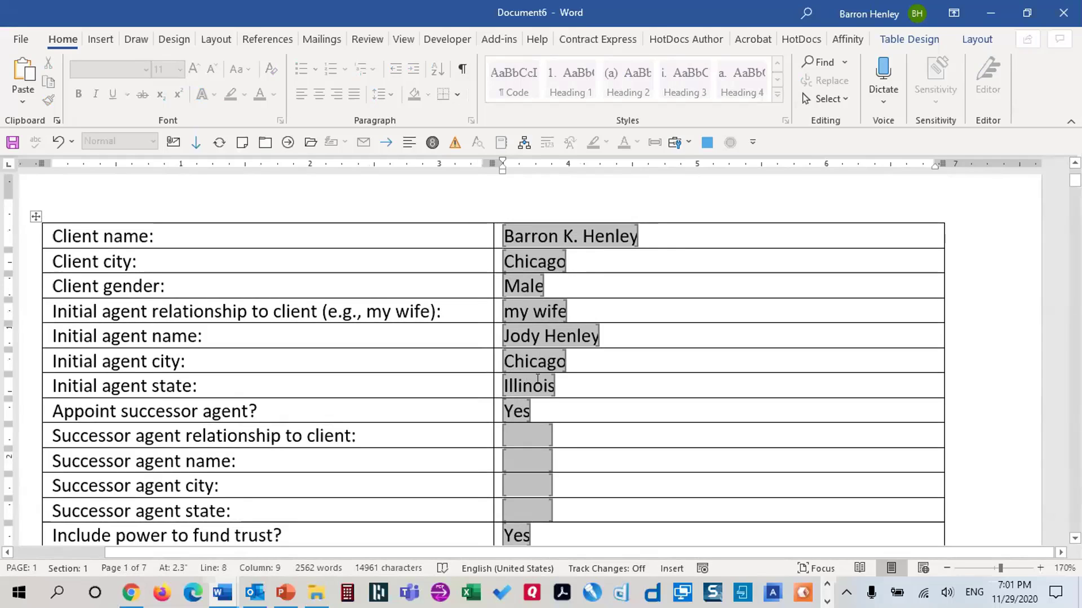
{"action": "scroll", "coordinate": [518, 428], "scroll_direction": "down", "scroll_amount": 2}
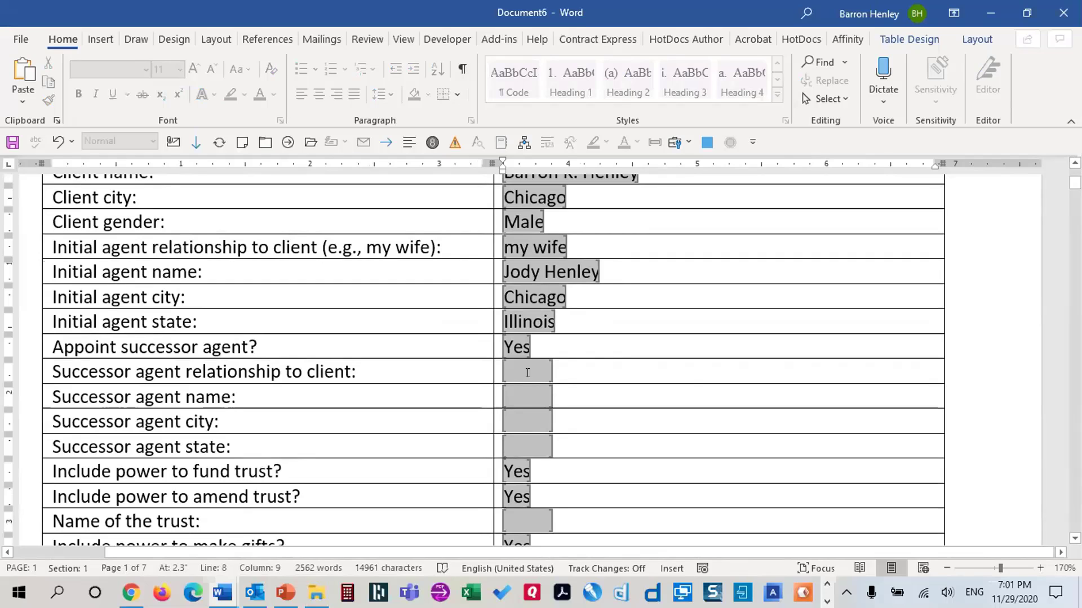
{"action": "left_click", "coordinate": [688, 377]}
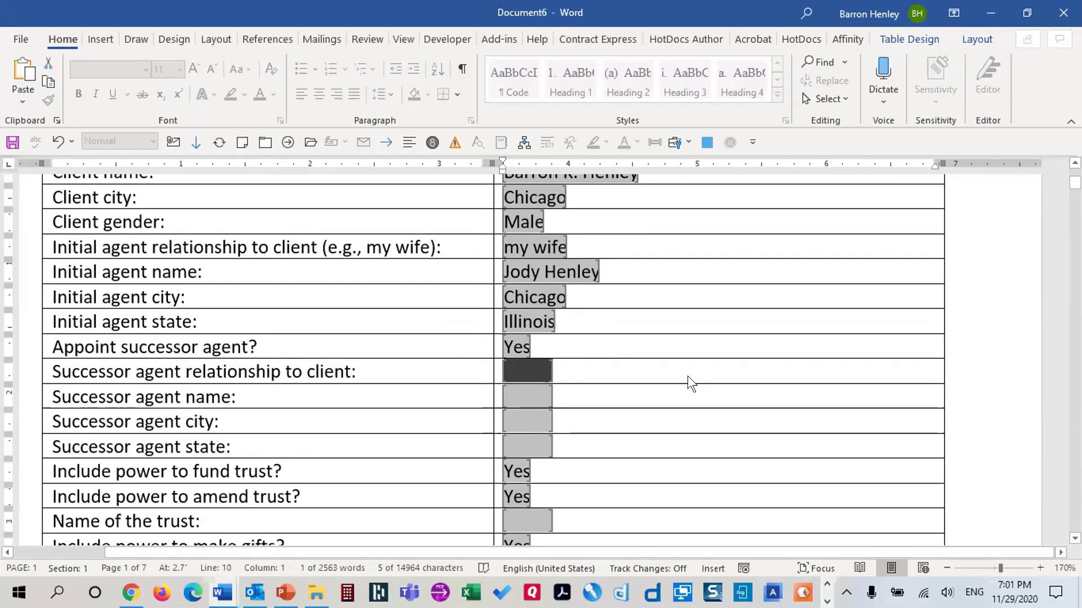
{"action": "type", "text": "my daughterq"}
{"action": "key", "text": "Tab"}
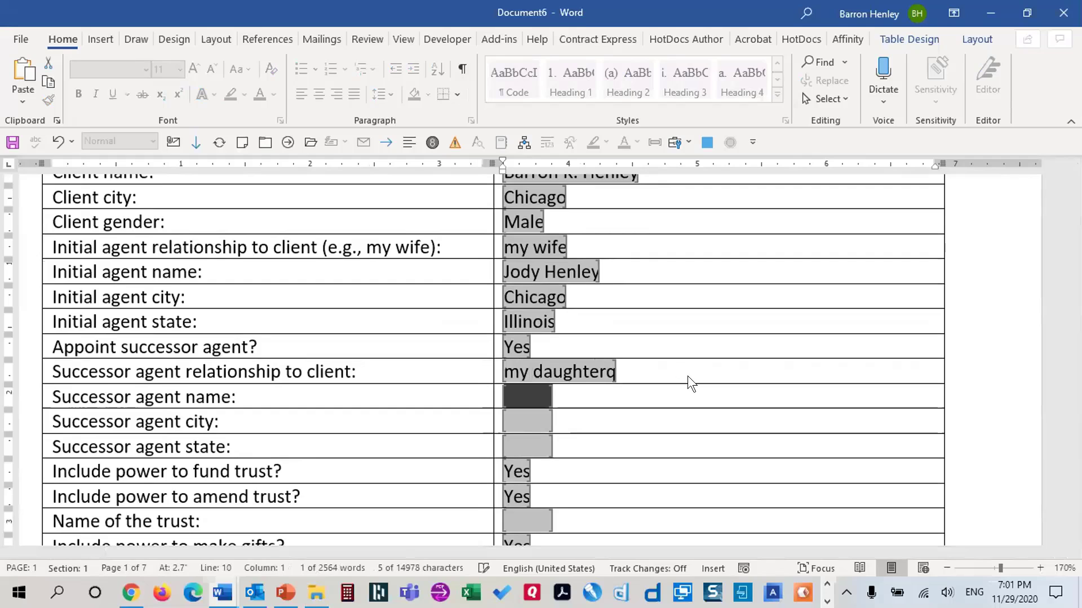
{"action": "key", "text": "shift+Tab"}
{"action": "key", "text": "End"}
{"action": "key", "text": "BackSpace"}
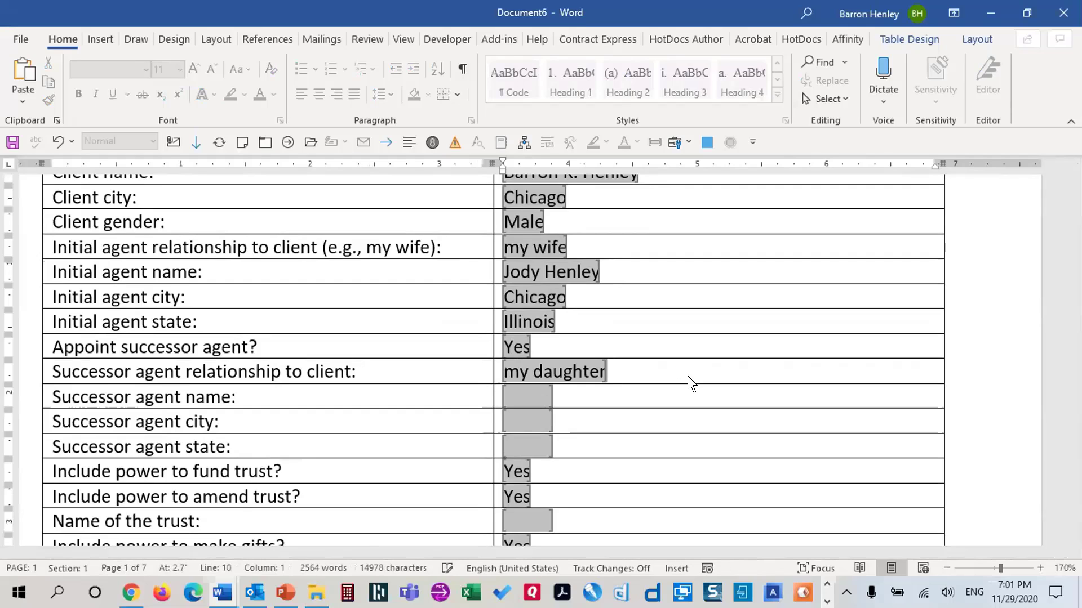
{"action": "key", "text": "Tab"}
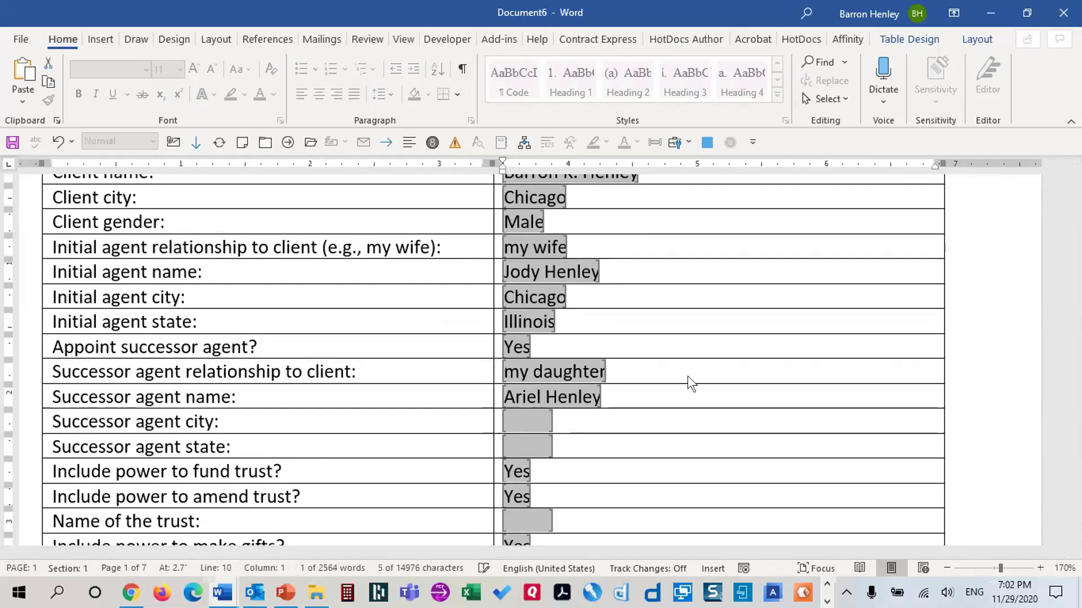
Enter the successor agent's city as Phoenix and state as Arizona, correcting spelling mistakes
{"action": "key", "text": "Tab"}
{"action": "type", "text": "PHoe"}
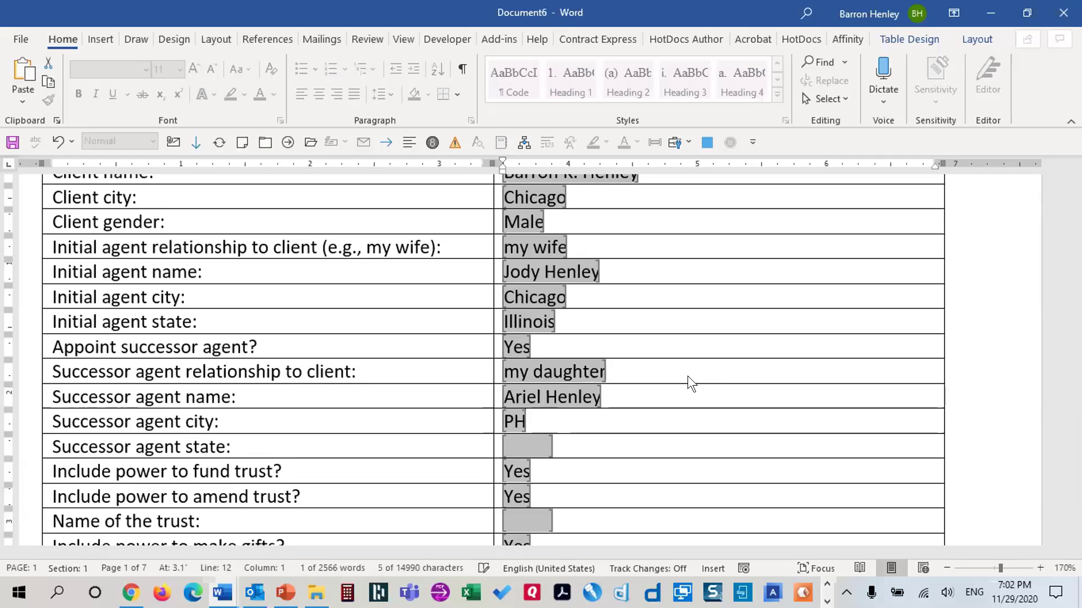
{"action": "key", "text": "BackSpace"}
{"action": "key", "text": "BackSpace"}
{"action": "key", "text": "BackSpace"}
{"action": "type", "text": "honeix"}
{"action": "key", "text": "Tab"}
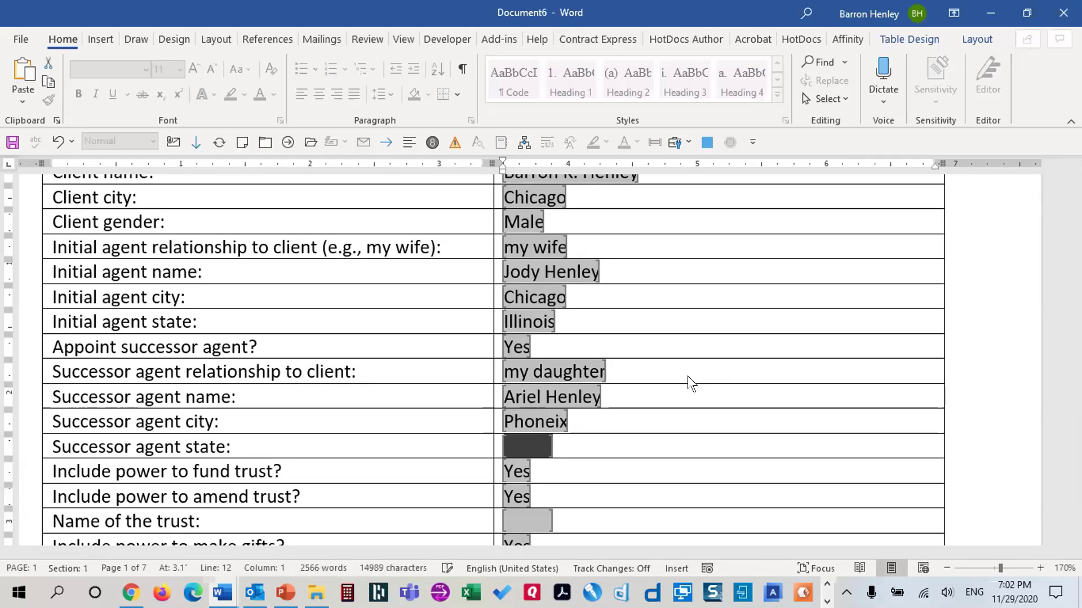
{"action": "type", "text": "A"}
{"action": "key", "text": "shift+Tab"}
{"action": "type", "text": "Phoenix"}
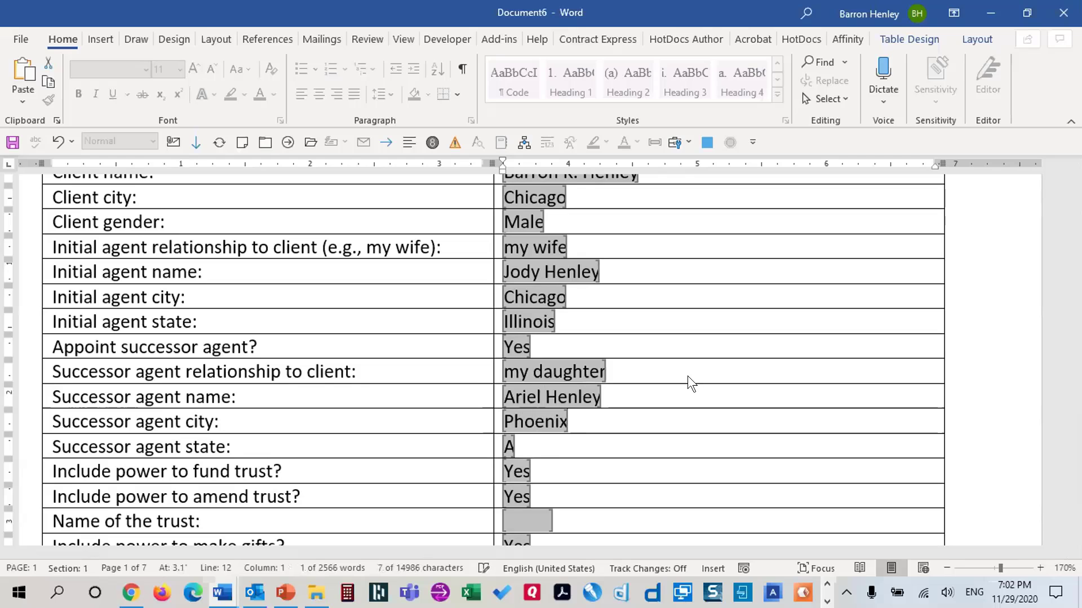
{"action": "key", "text": "Tab"}
{"action": "type", "text": "Arizona"}
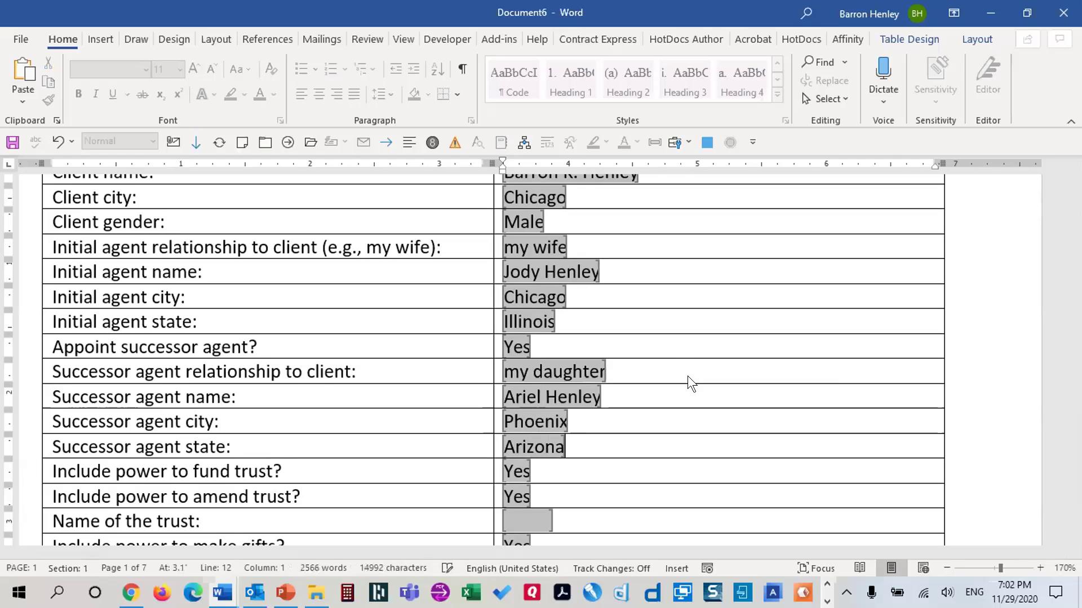
{"action": "key", "text": "Tab"}
{"action": "key", "text": "Tab"}
{"action": "key", "text": "Tab"}
{"action": "key", "text": "Tab"}
{"action": "scroll", "coordinate": [654, 384], "scroll_direction": "down", "scroll_amount": 6}
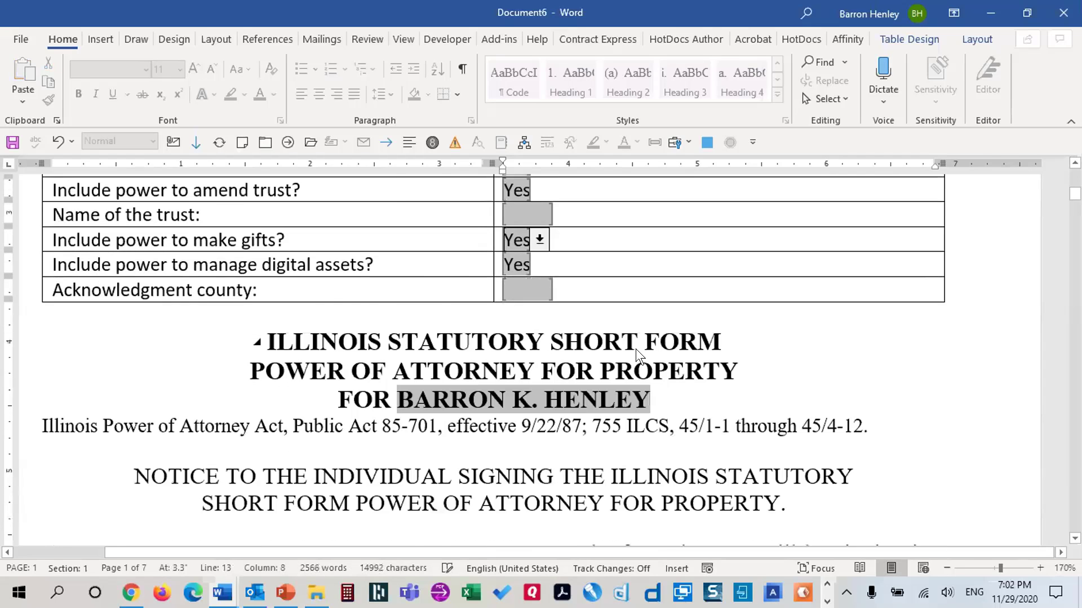
{"action": "scroll", "coordinate": [586, 360], "scroll_direction": "up", "scroll_amount": 3}
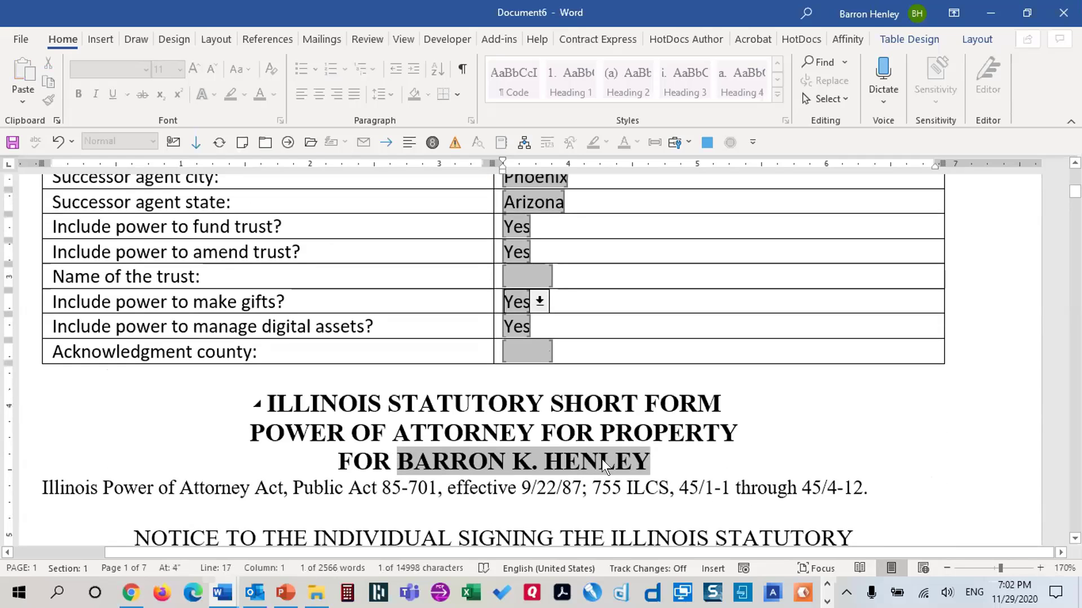
{"action": "scroll", "coordinate": [603, 465], "scroll_direction": "down", "scroll_amount": 15}
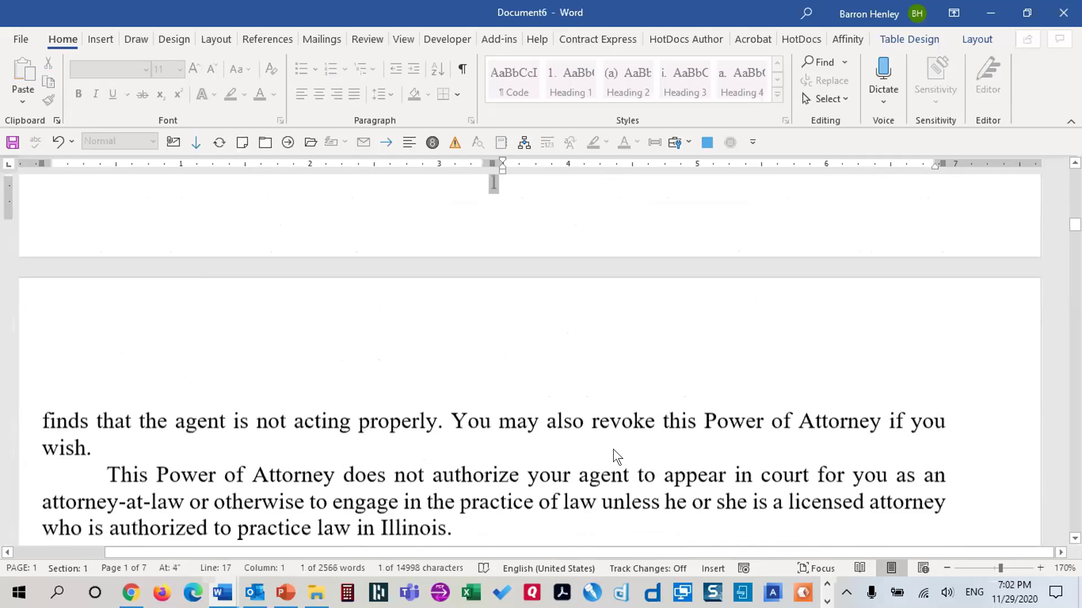
{"action": "scroll", "coordinate": [620, 453], "scroll_direction": "down", "scroll_amount": 5}
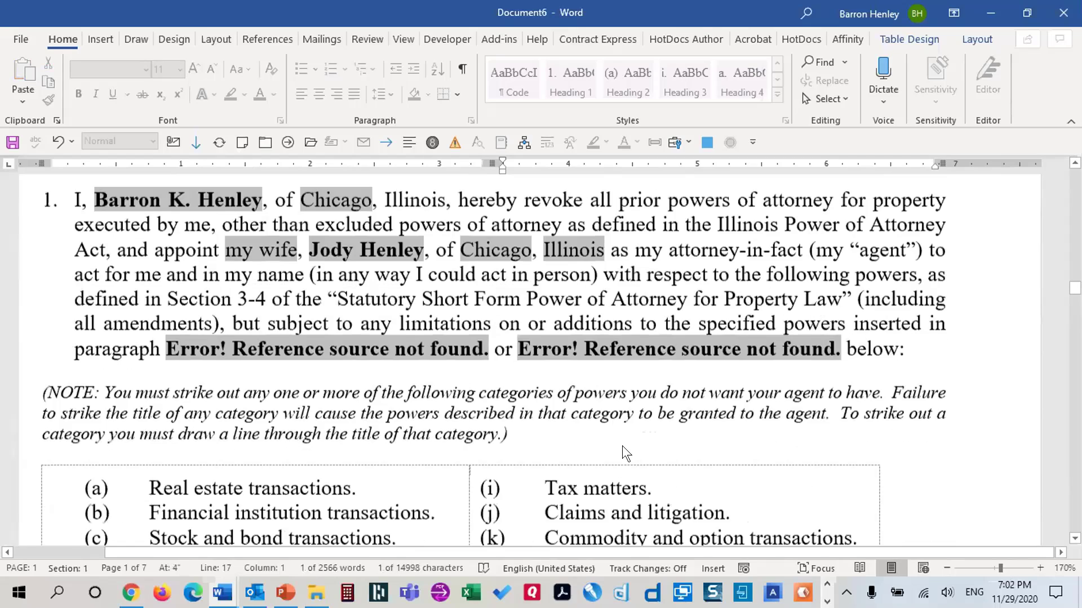
{"action": "scroll", "coordinate": [620, 453], "scroll_direction": "up", "scroll_amount": 2}
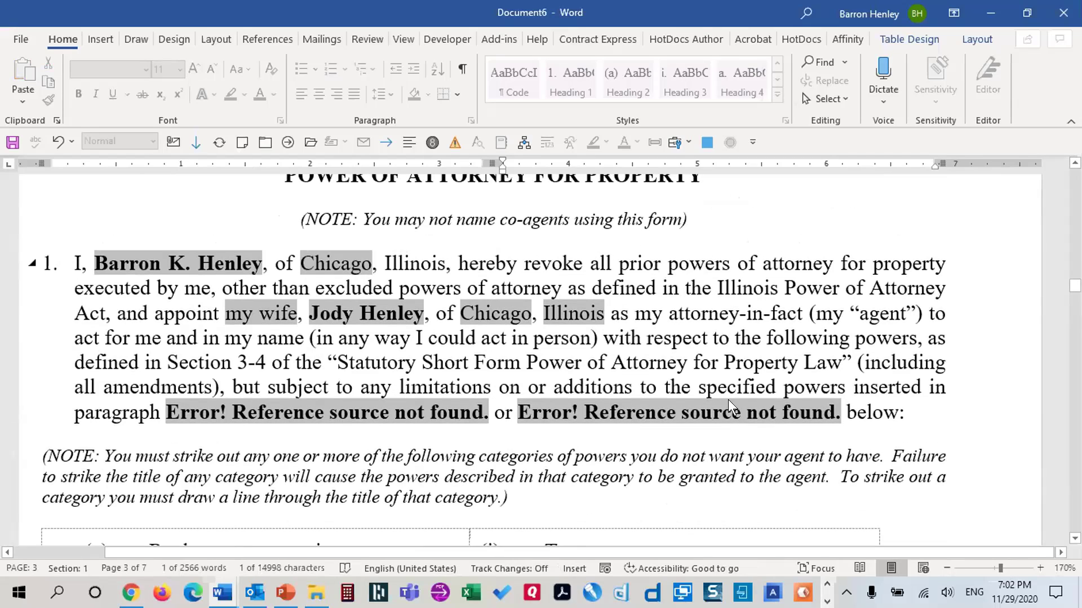
{"action": "key", "text": "ctrl+Home"}
{"action": "scroll", "coordinate": [670, 417], "scroll_direction": "down", "scroll_amount": 12}
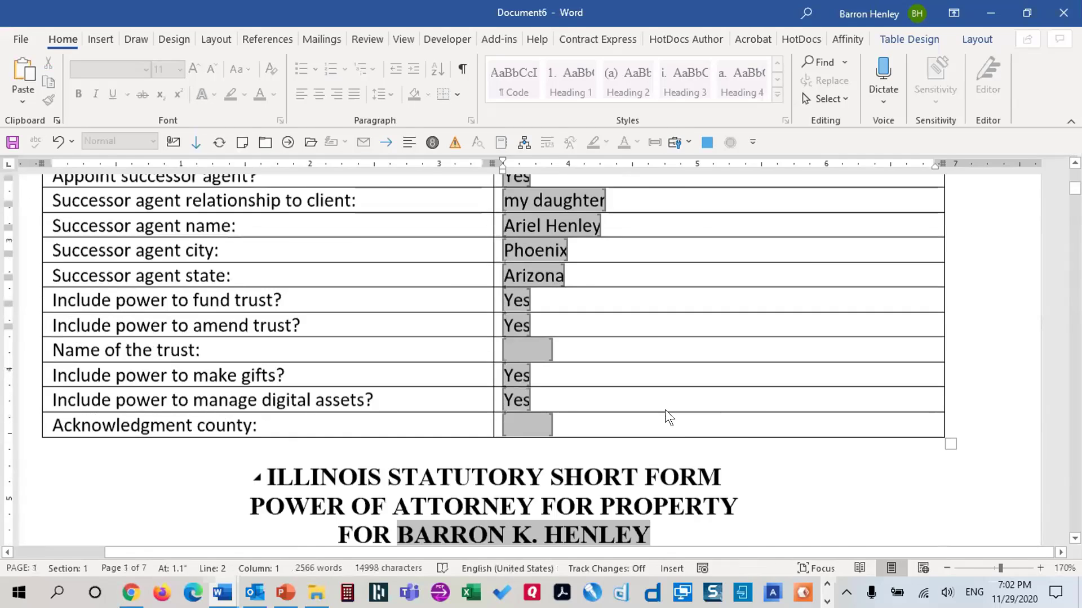
{"action": "scroll", "coordinate": [678, 417], "scroll_direction": "down", "scroll_amount": 15}
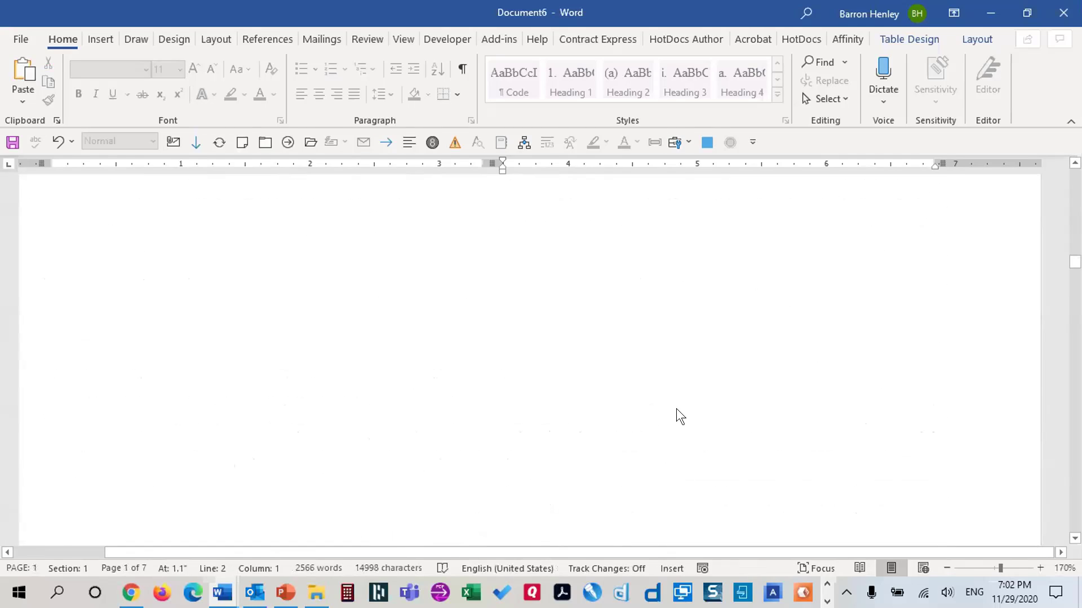
{"action": "scroll", "coordinate": [688, 439], "scroll_direction": "down", "scroll_amount": 15}
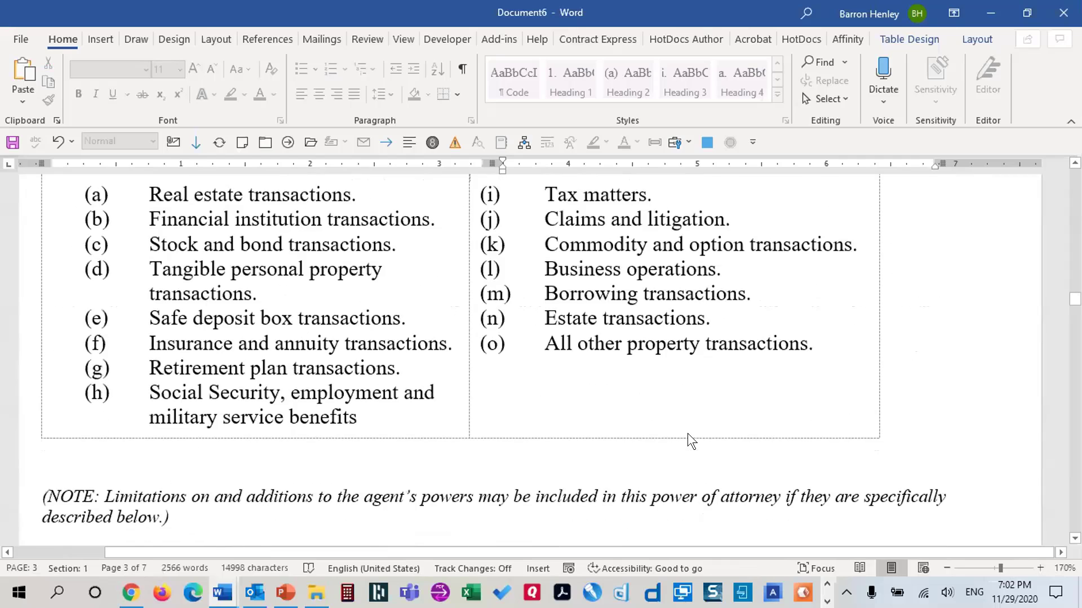
{"action": "scroll", "coordinate": [693, 438], "scroll_direction": "down", "scroll_amount": 5}
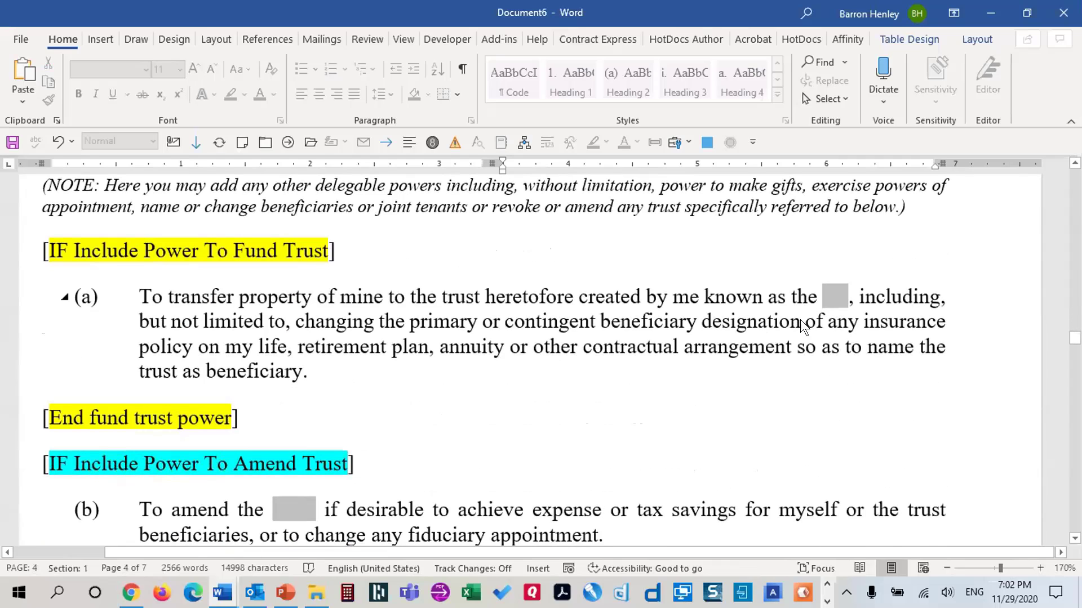
{"action": "scroll", "coordinate": [763, 325], "scroll_direction": "up", "scroll_amount": 20}
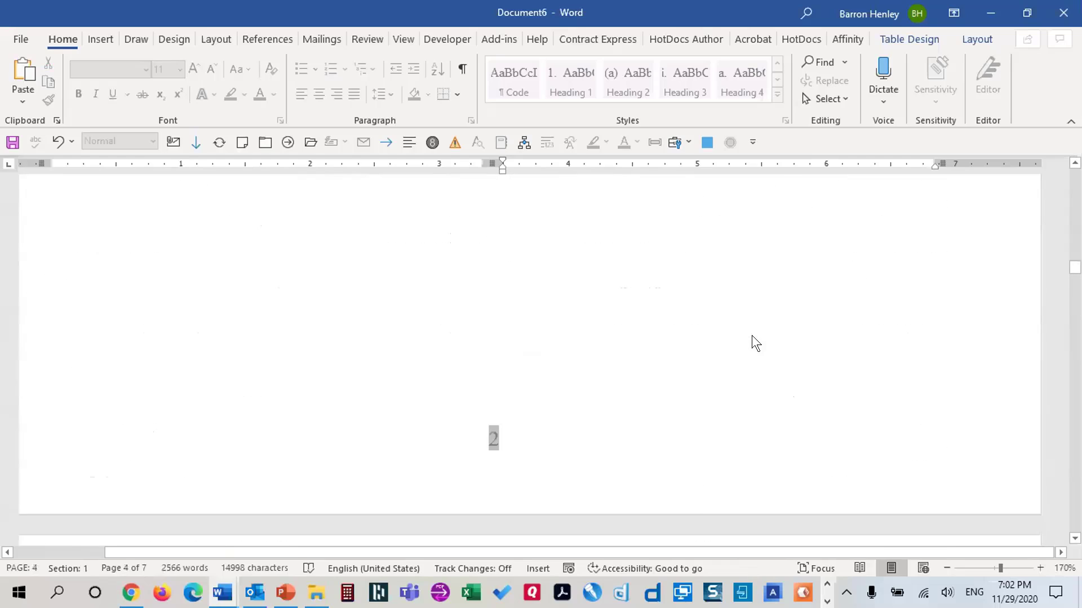
Enter the family trust name and Cook as the acknowledgment county
{"action": "scroll", "coordinate": [755, 344], "scroll_direction": "up", "scroll_amount": 20}
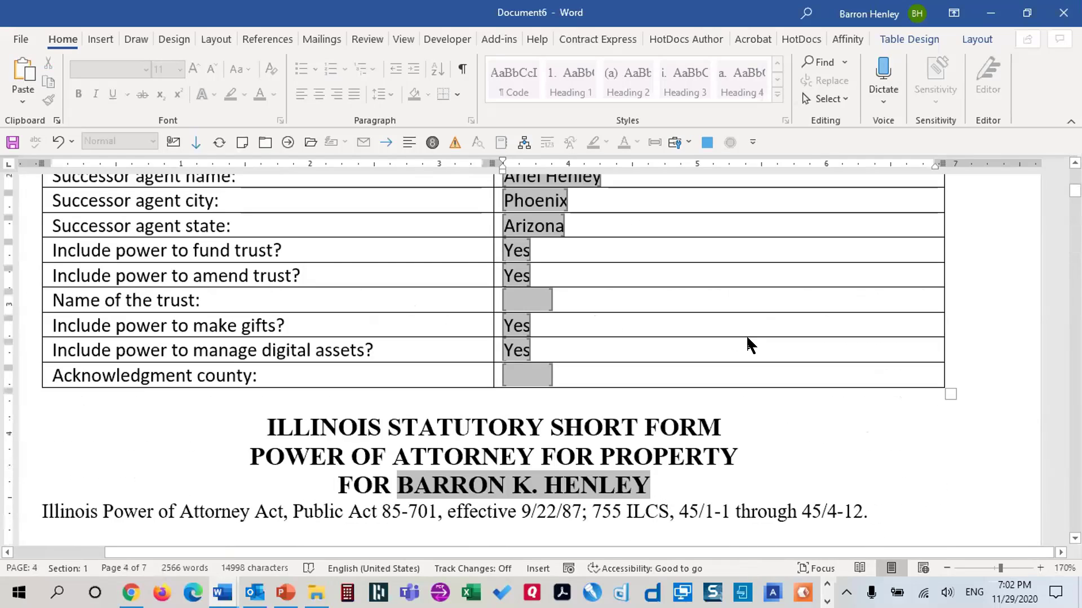
{"action": "left_click", "coordinate": [529, 302]}
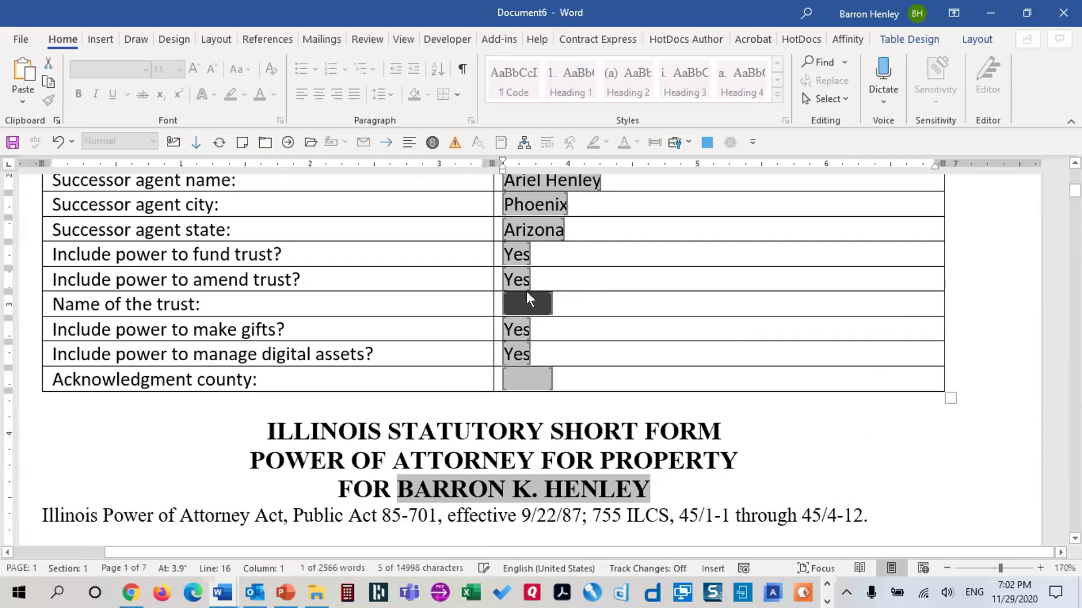
{"action": "type", "text": "Jem"}
{"action": "key", "text": "BackSpace"}
{"action": "key", "text": "BackSpace"}
{"action": "key", "text": "BackSpace"}
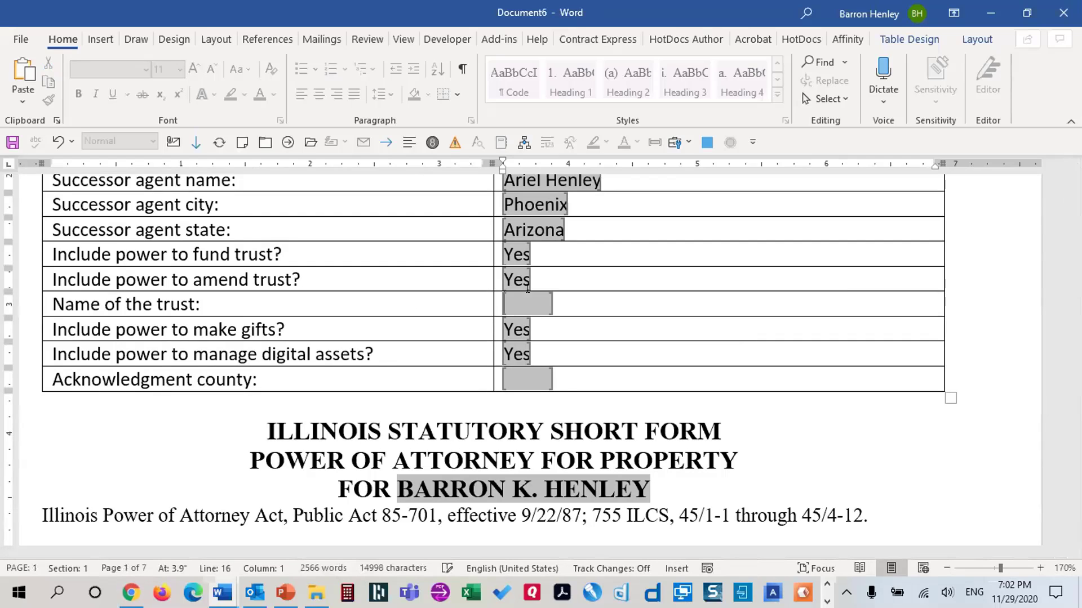
{"action": "type", "text": "Henley Family Trust"}
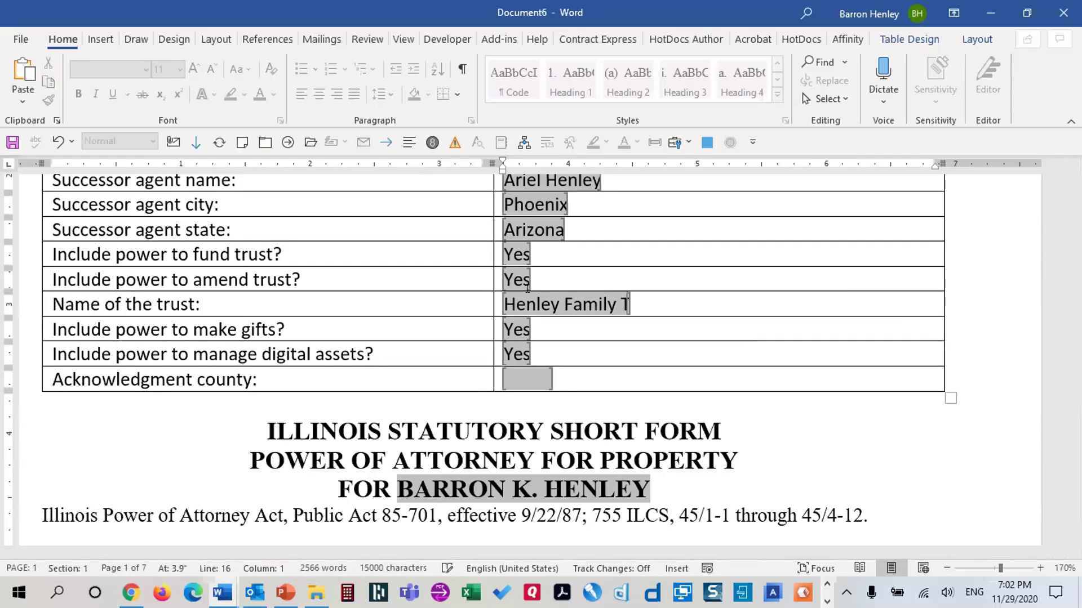
{"action": "key", "text": "Tab"}
{"action": "key", "text": "Tab"}
{"action": "key", "text": "Tab"}
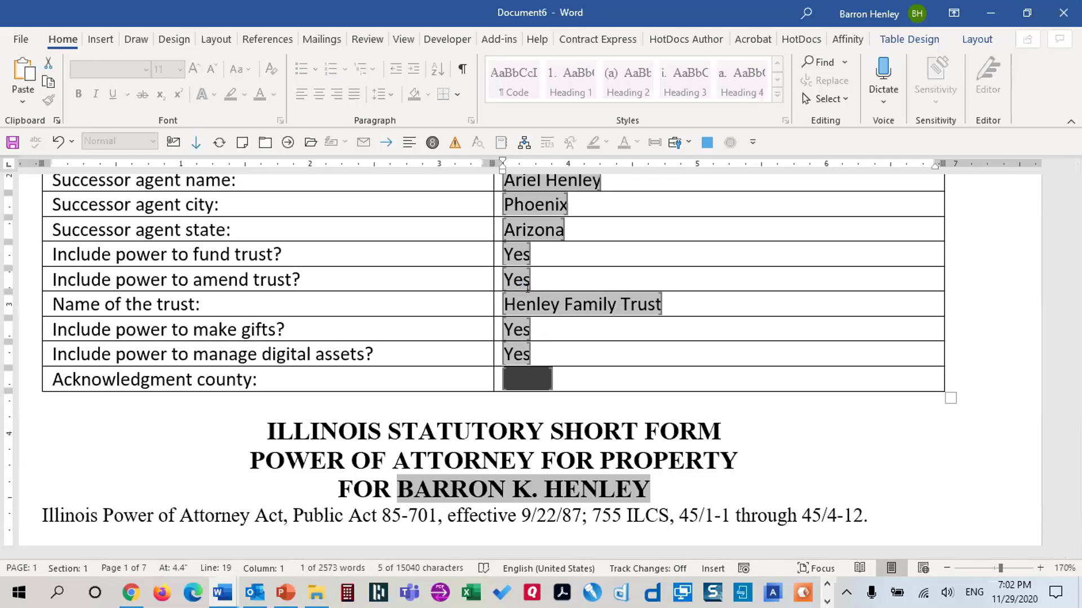
{"action": "type", "text": "Cook"}
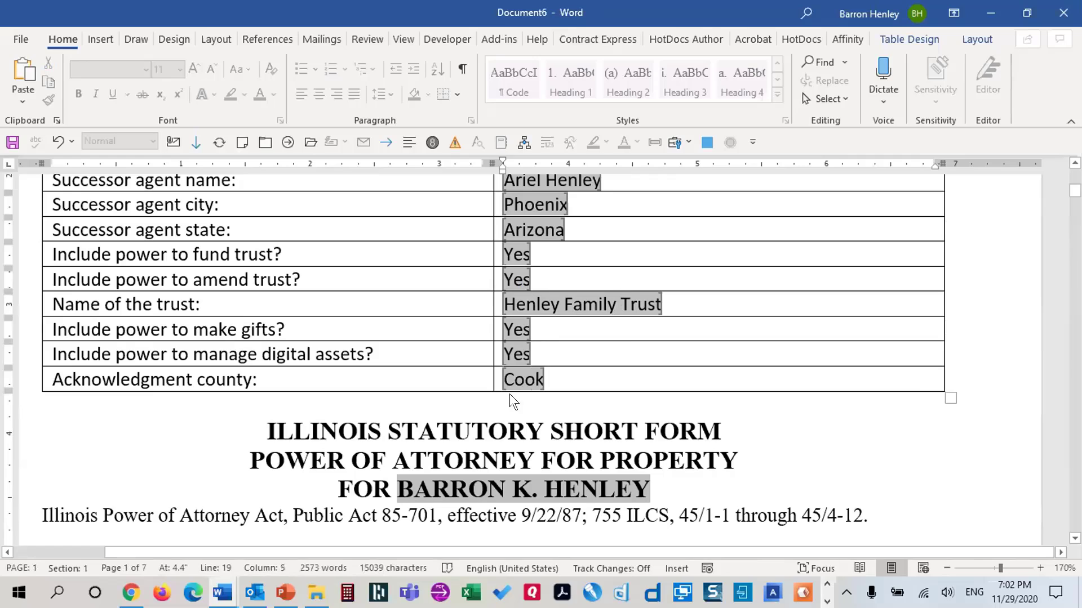
{"action": "scroll", "coordinate": [806, 377], "scroll_direction": "down", "scroll_amount": 15}
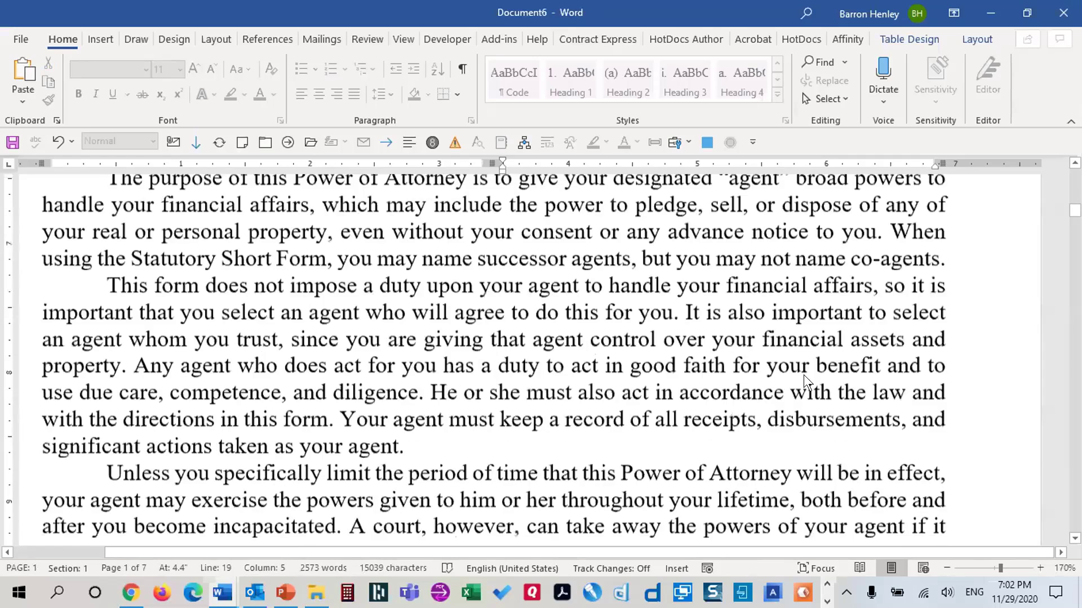
{"action": "scroll", "coordinate": [804, 366], "scroll_direction": "up", "scroll_amount": 15}
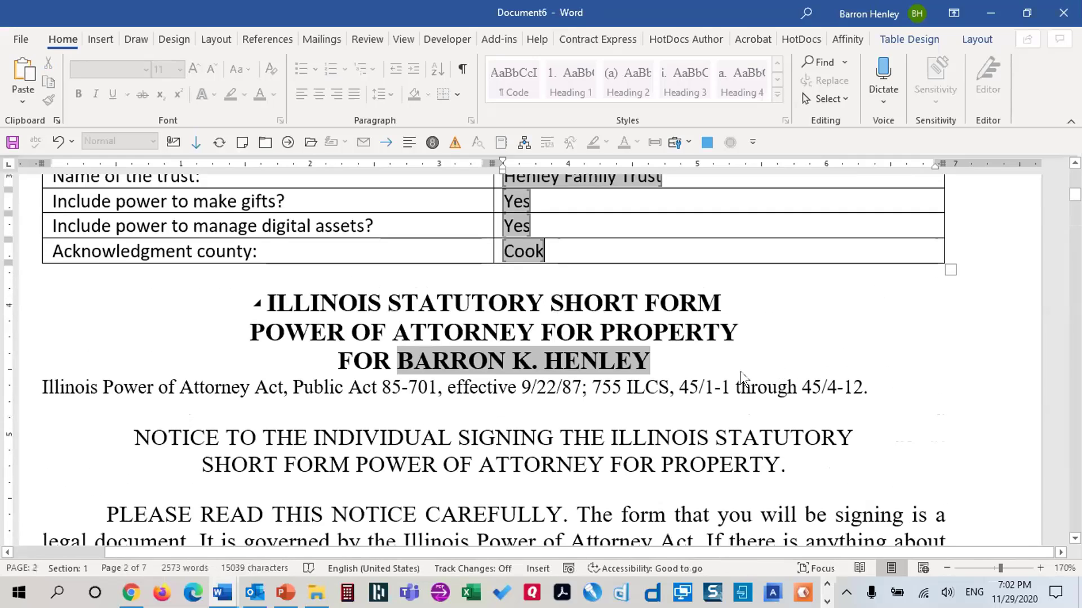
{"action": "scroll", "coordinate": [744, 378], "scroll_direction": "down", "scroll_amount": 15}
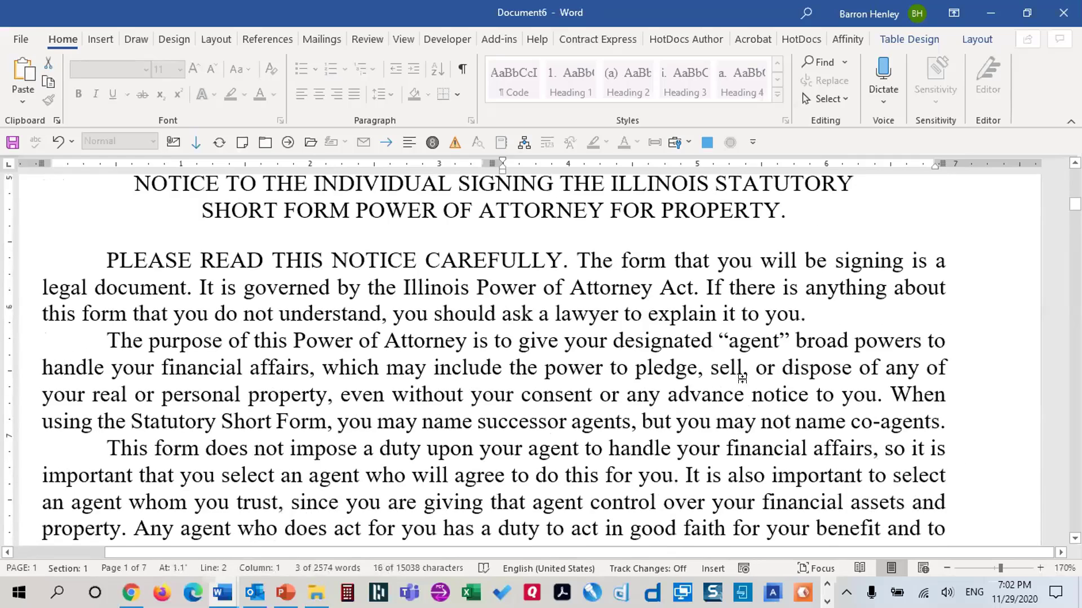
{"action": "scroll", "coordinate": [744, 386], "scroll_direction": "down", "scroll_amount": 10}
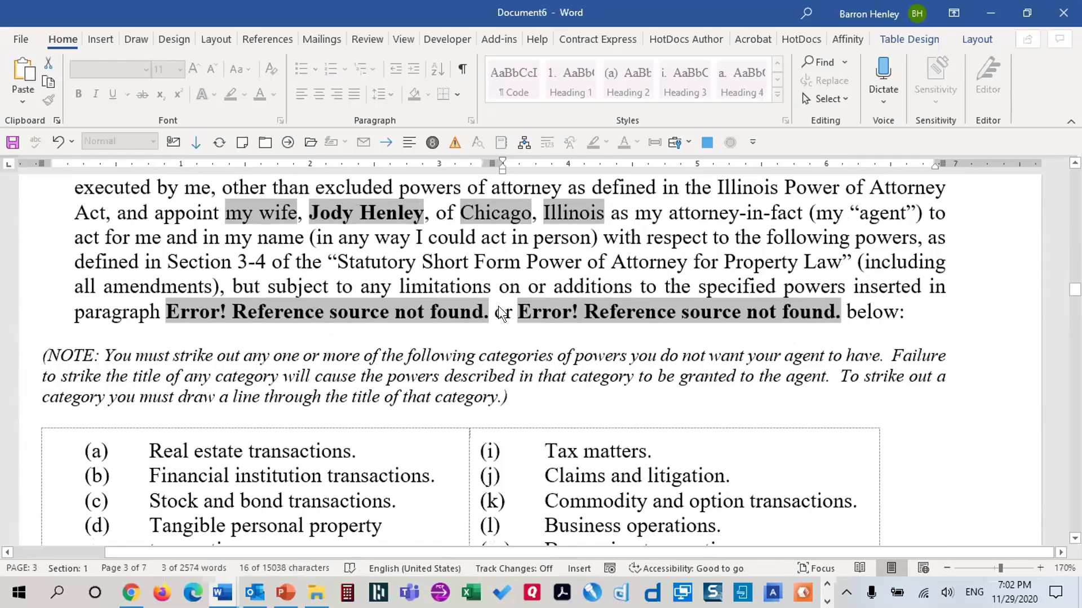
{"action": "scroll", "coordinate": [574, 355], "scroll_direction": "down", "scroll_amount": 15}
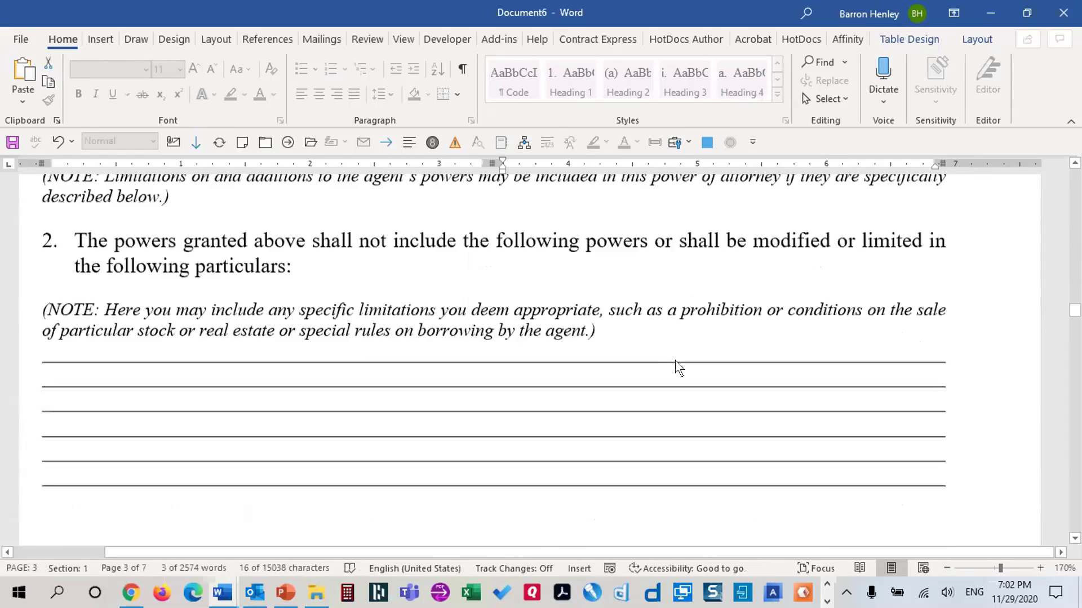
{"action": "scroll", "coordinate": [688, 365], "scroll_direction": "down", "scroll_amount": 10}
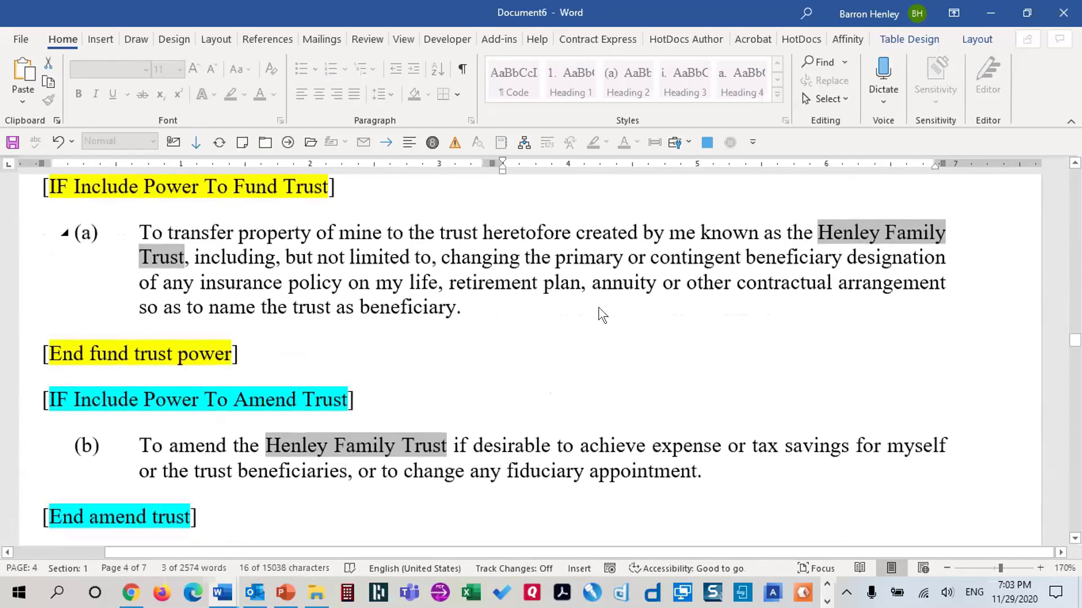
{"action": "scroll", "coordinate": [693, 326], "scroll_direction": "down", "scroll_amount": 12}
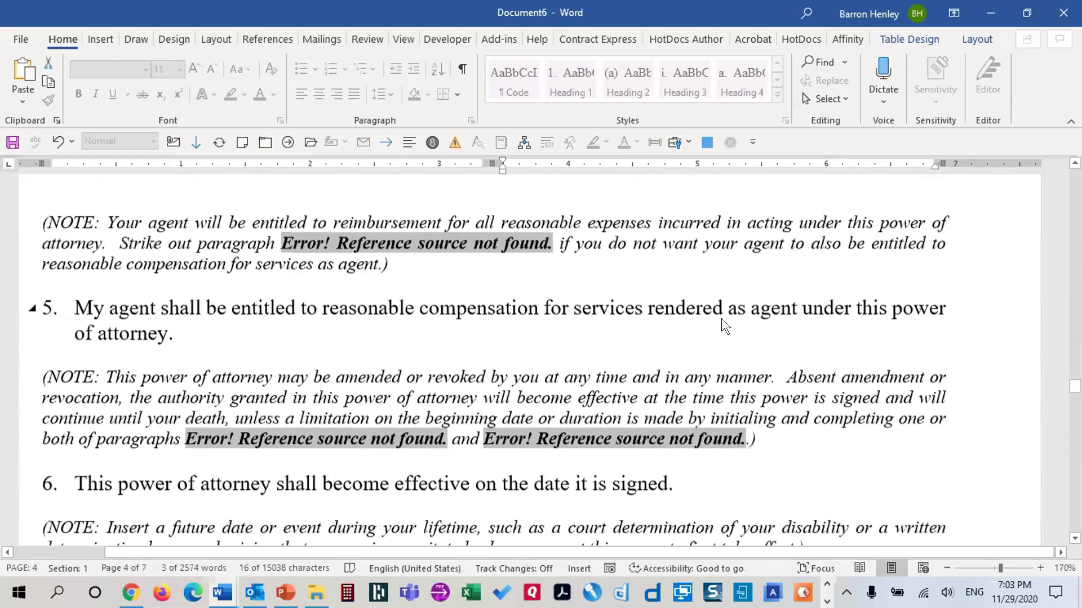
{"action": "scroll", "coordinate": [722, 325], "scroll_direction": "down", "scroll_amount": 6}
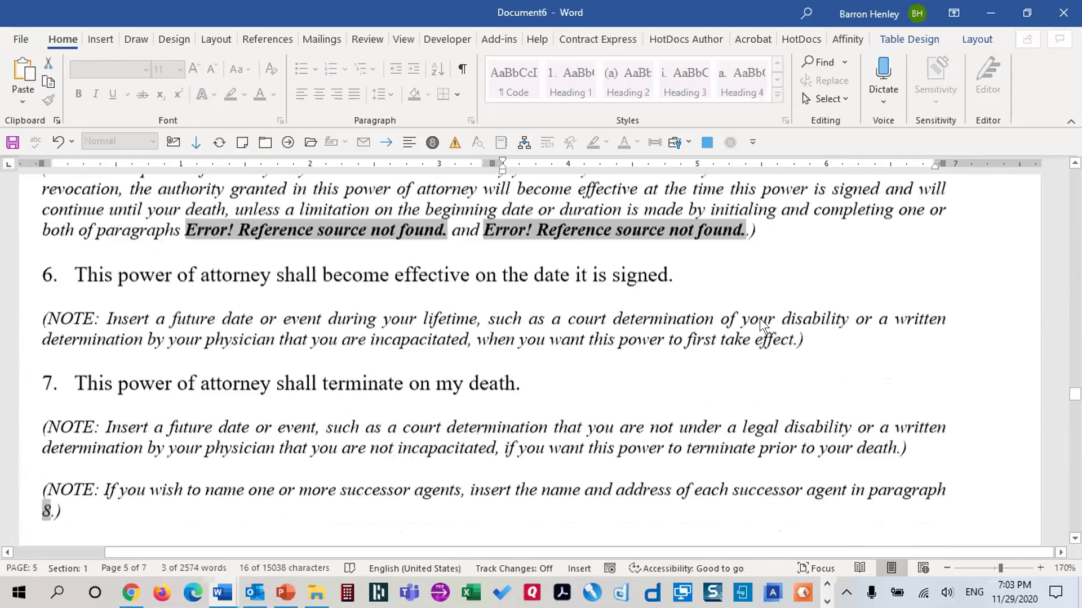
{"action": "scroll", "coordinate": [761, 324], "scroll_direction": "down", "scroll_amount": 4}
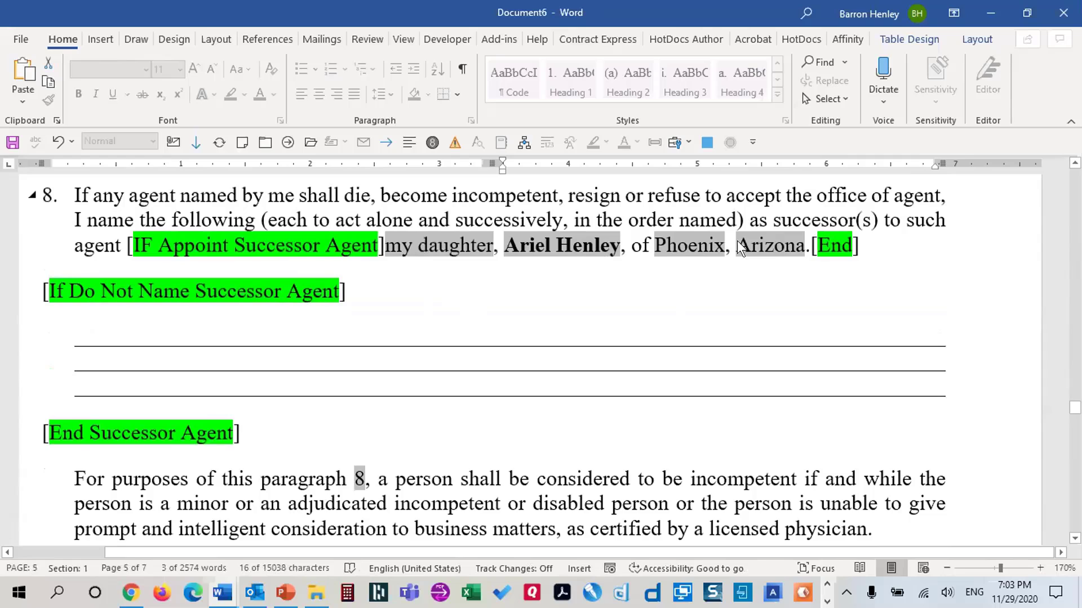
{"action": "scroll", "coordinate": [781, 320], "scroll_direction": "down", "scroll_amount": 15}
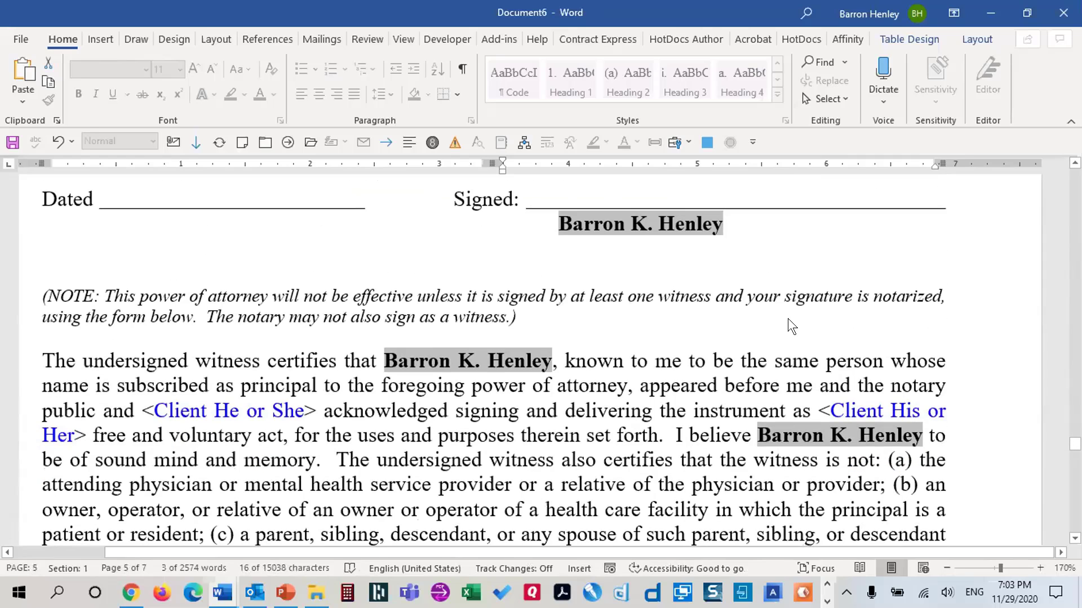
{"action": "scroll", "coordinate": [816, 403], "scroll_direction": "down", "scroll_amount": 10}
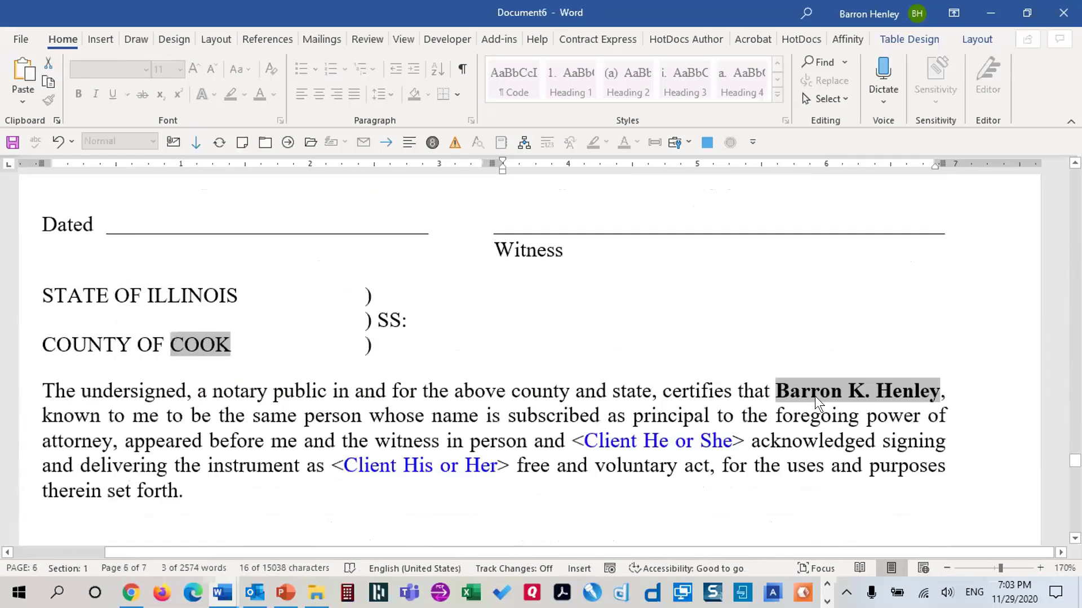
{"action": "scroll", "coordinate": [815, 391], "scroll_direction": "down", "scroll_amount": 15}
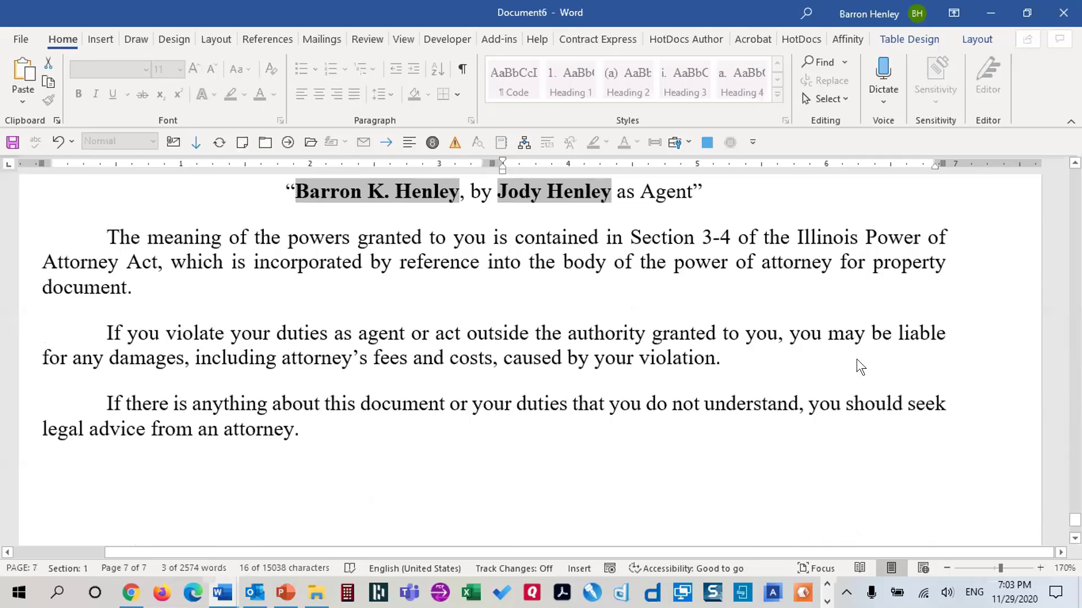
{"action": "scroll", "coordinate": [744, 280], "scroll_direction": "up", "scroll_amount": 20}
{"action": "scroll", "coordinate": [792, 421], "scroll_direction": "up", "scroll_amount": 10}
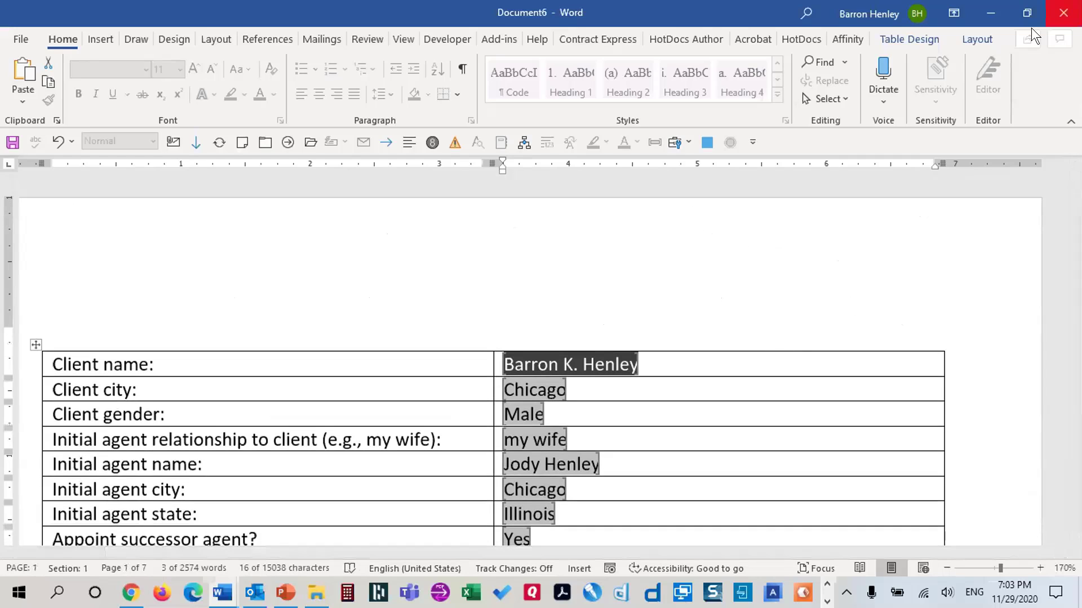
Close the test document without saving and open the template file itself from the desktop
{"action": "left_click", "coordinate": [1063, 13]}
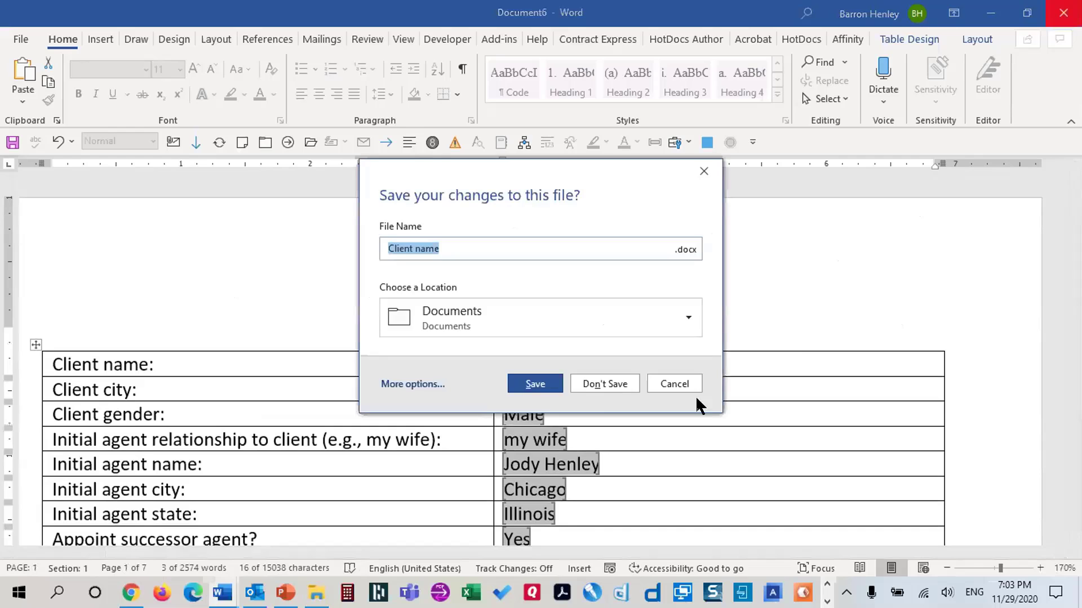
{"action": "left_click", "coordinate": [622, 389]}
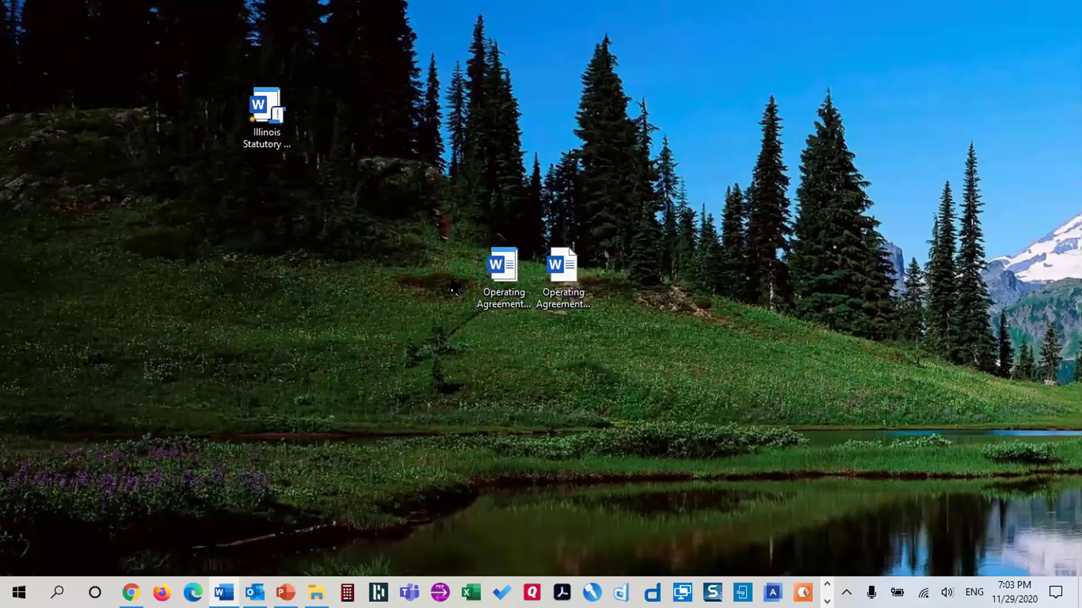
{"action": "left_click", "coordinate": [279, 116]}
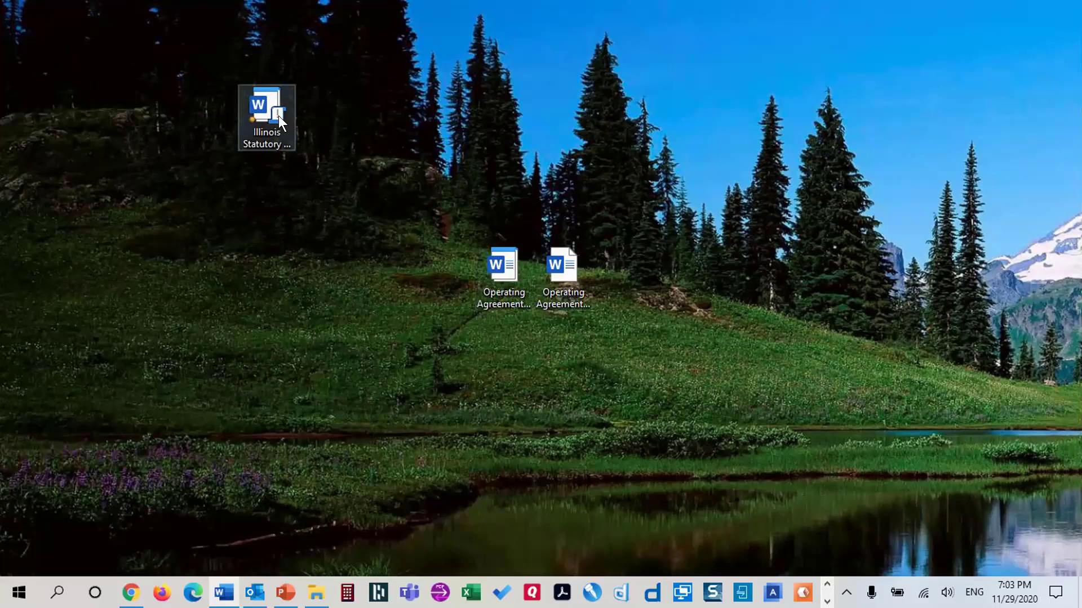
{"action": "right_click", "coordinate": [271, 121]}
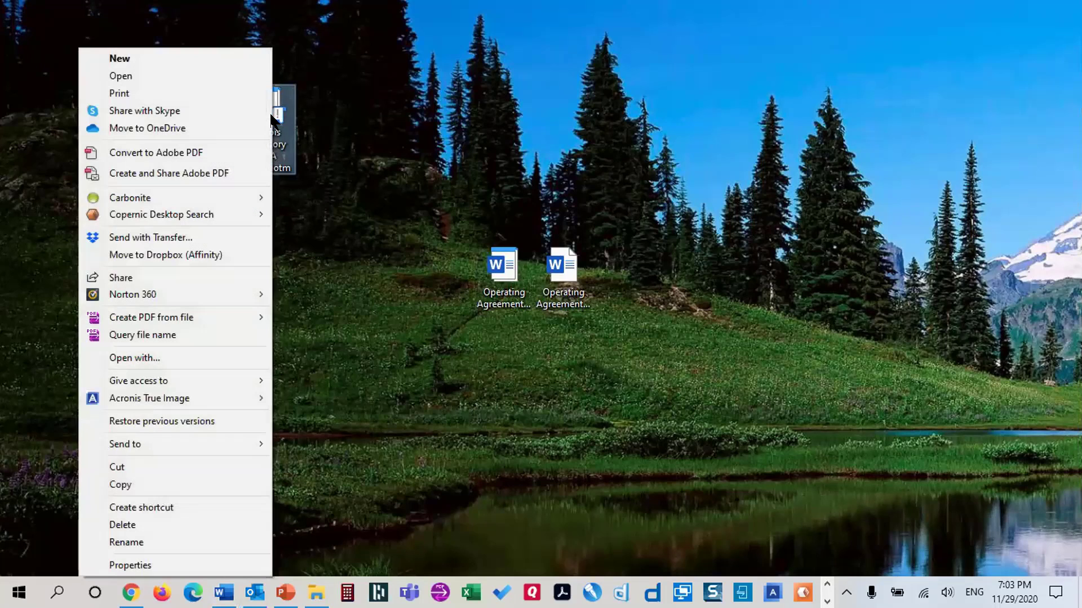
{"action": "left_click", "coordinate": [223, 77]}
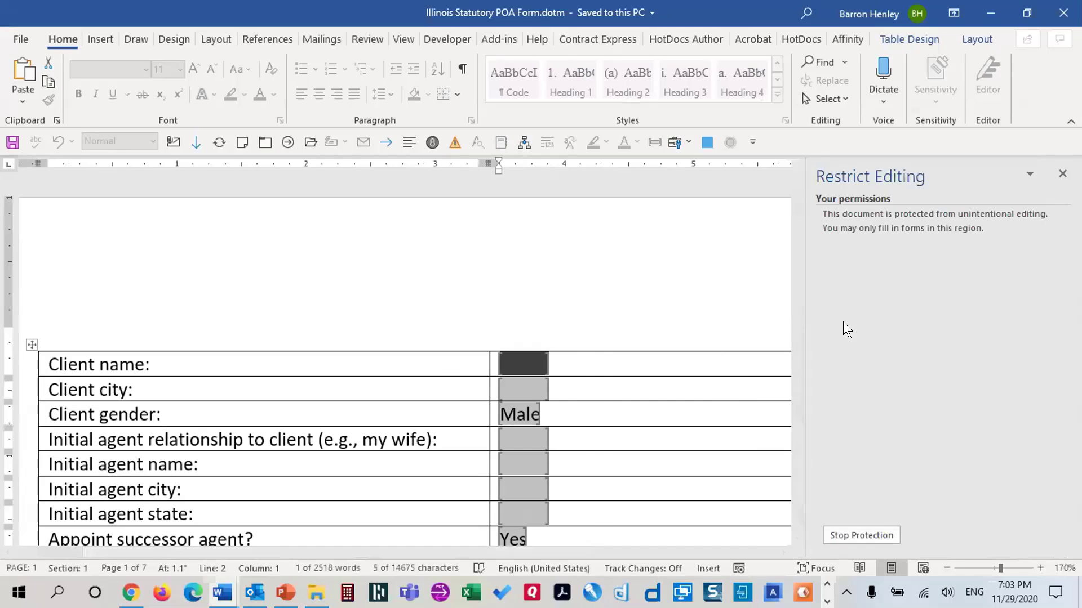
Stop protection, close the pane, then select everything and press F9 to update all fields
{"action": "left_click", "coordinate": [447, 39]}
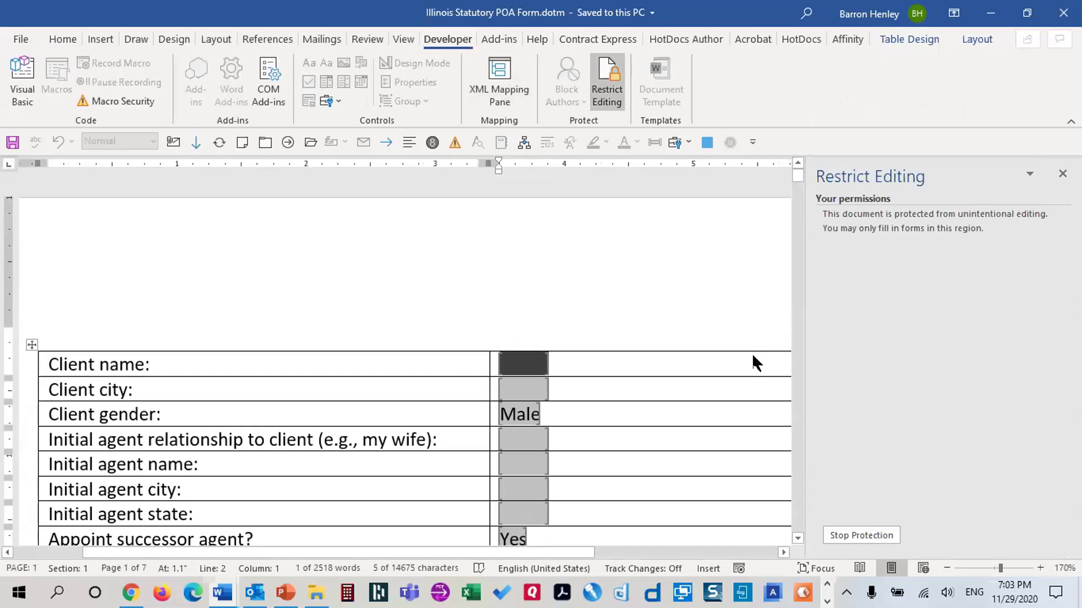
{"action": "left_click", "coordinate": [861, 536]}
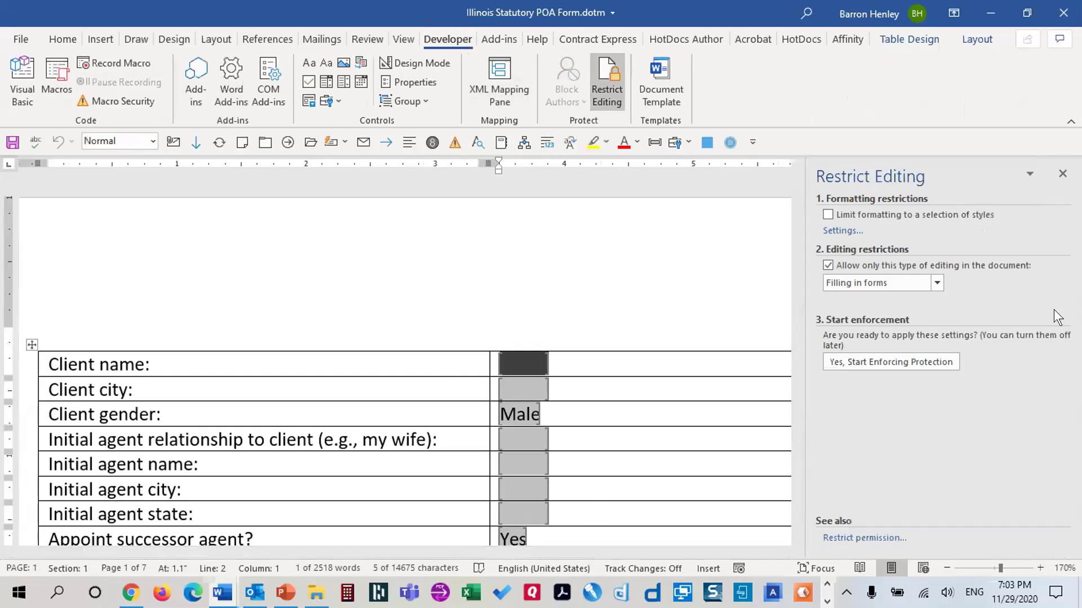
{"action": "left_click", "coordinate": [1061, 174]}
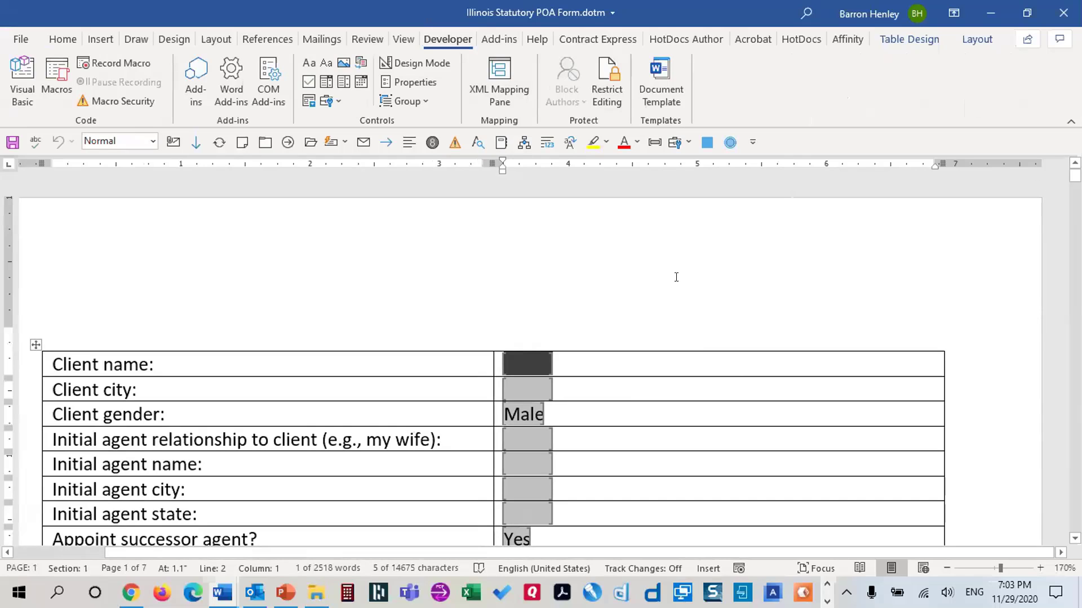
{"action": "key", "text": "alt+F9"}
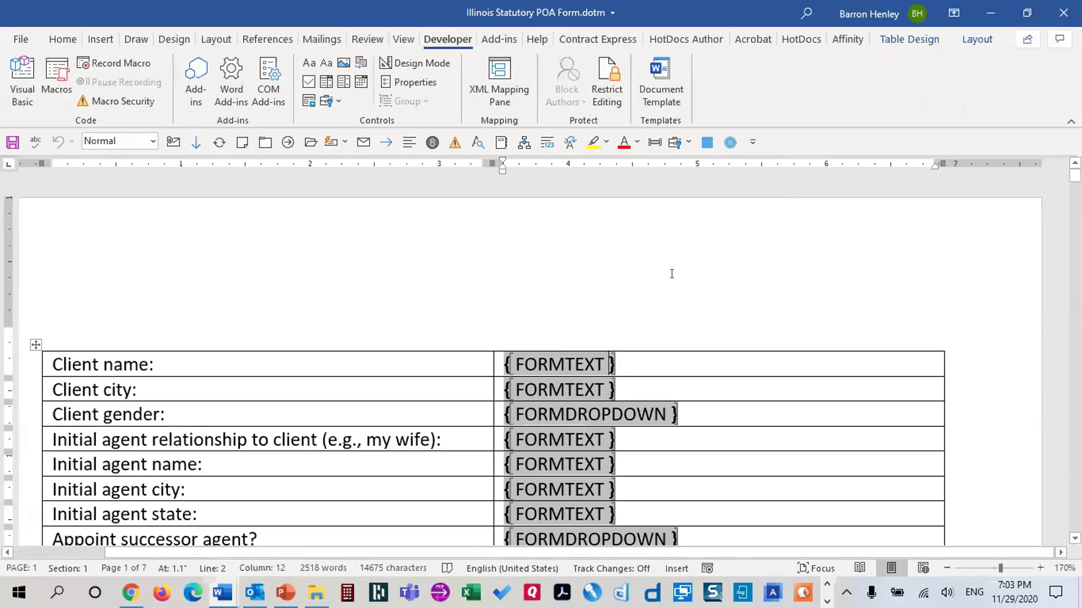
{"action": "key", "text": "alt+F9"}
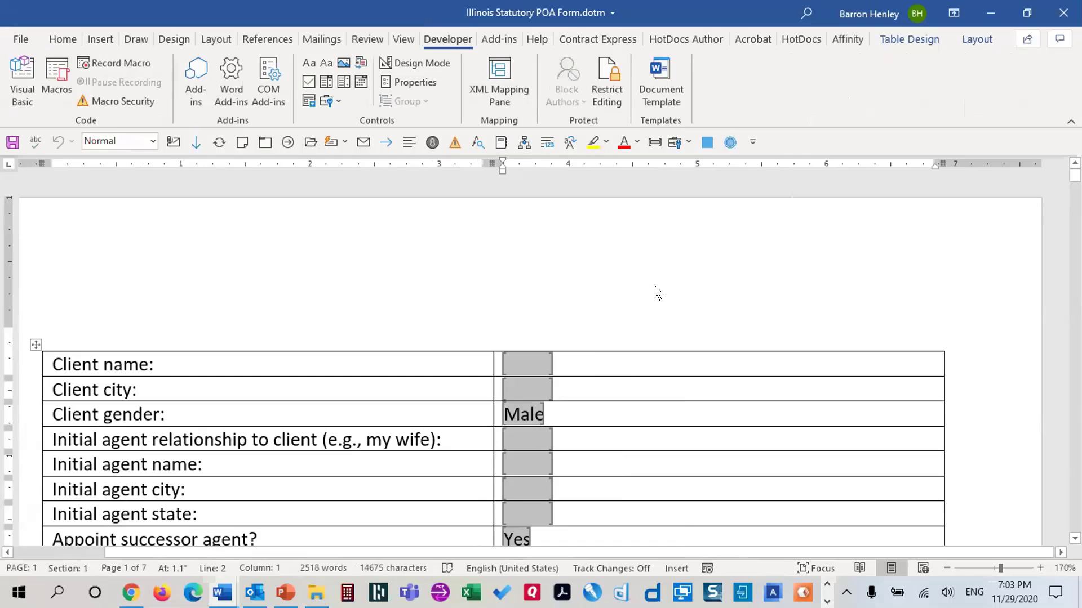
{"action": "key", "text": "ctrl+a"}
{"action": "key", "text": "F9"}
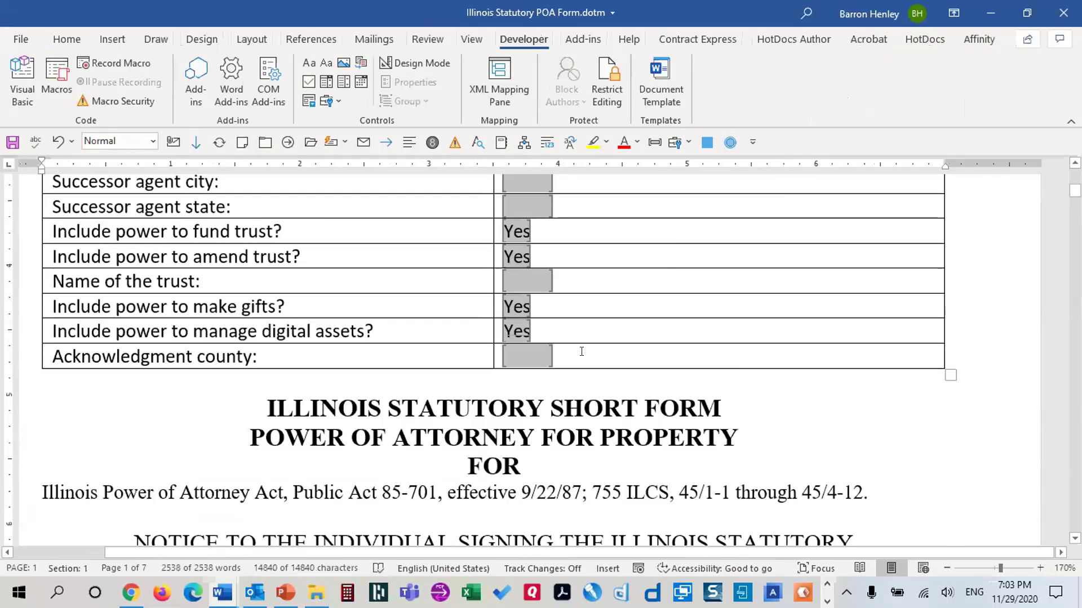
Replace the first broken reference error with a cross-reference to paragraph 2's number
{"action": "scroll", "coordinate": [582, 351], "scroll_direction": "down", "scroll_amount": 20}
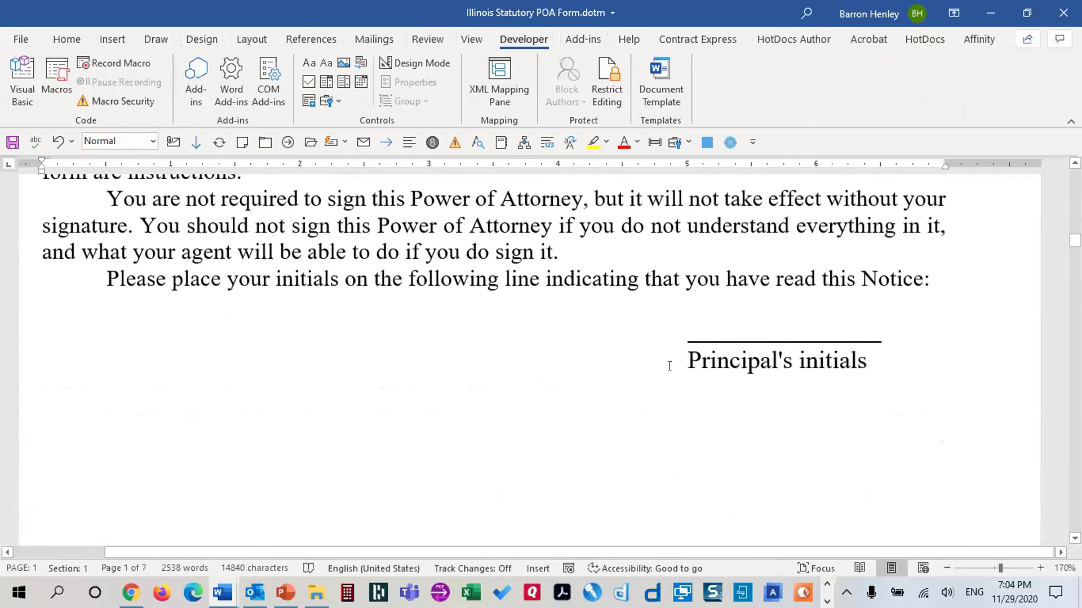
{"action": "scroll", "coordinate": [676, 363], "scroll_direction": "down", "scroll_amount": 15}
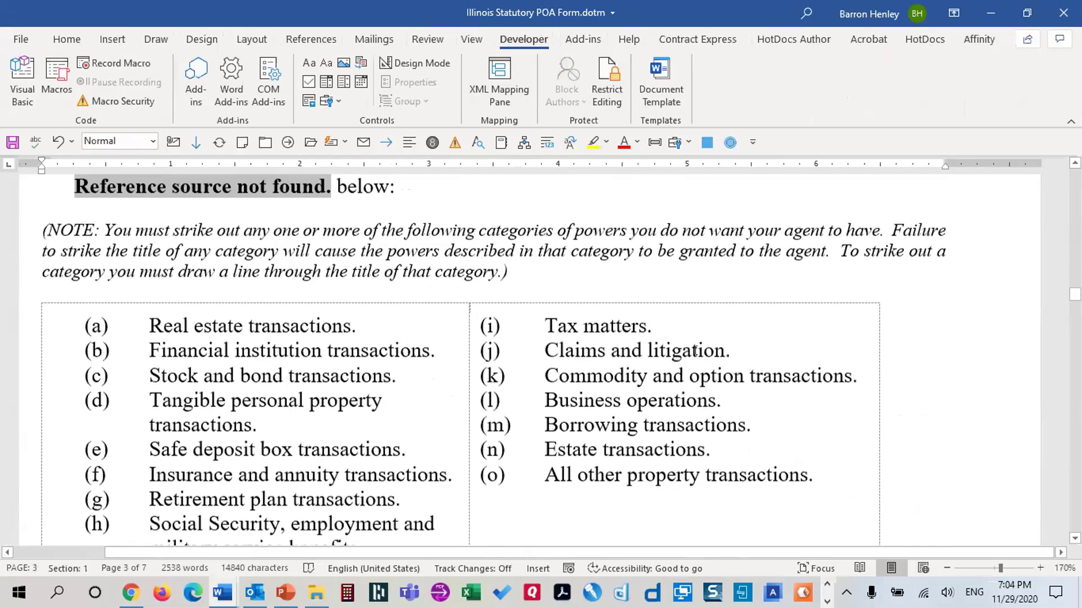
{"action": "scroll", "coordinate": [695, 350], "scroll_direction": "up", "scroll_amount": 5}
{"action": "left_click", "coordinate": [541, 439]}
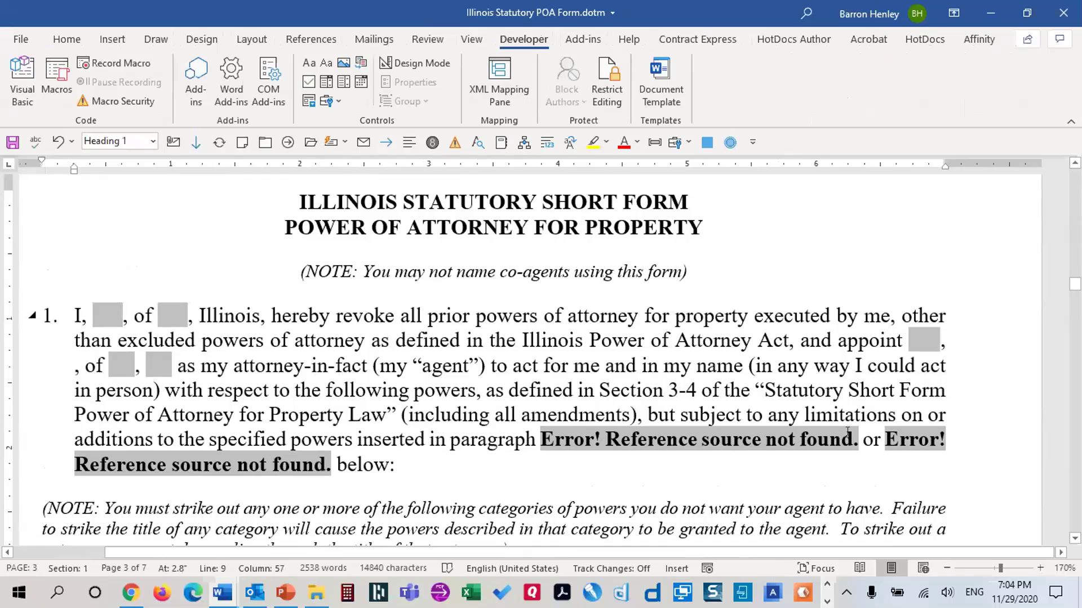
{"action": "left_click", "coordinate": [848, 432], "text": "shift"}
{"action": "key", "text": "Delete"}
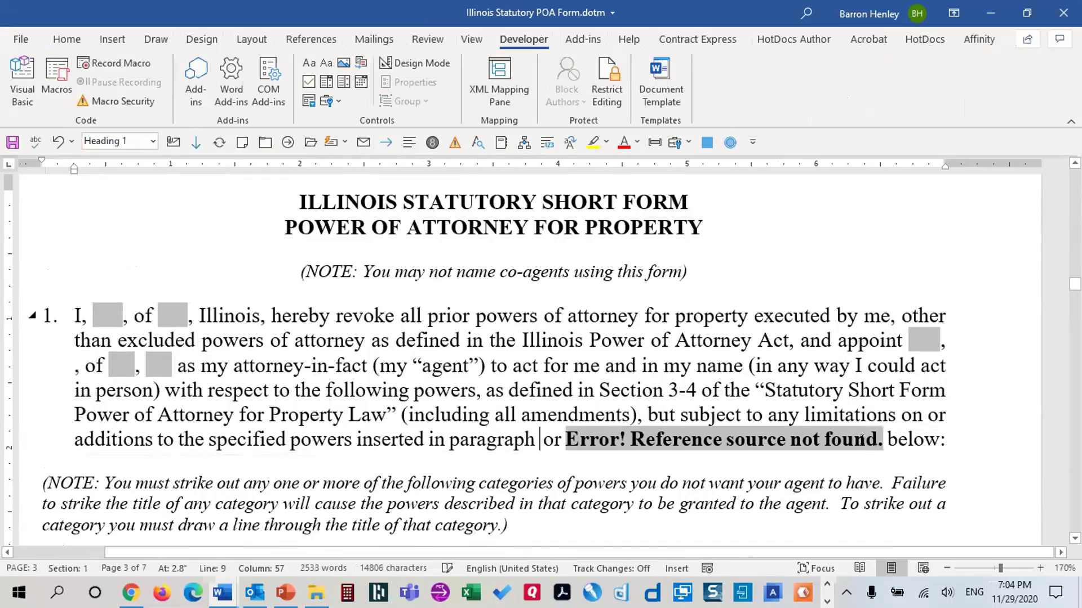
{"action": "key", "text": "alt+x"}
{"action": "scroll", "coordinate": [862, 441], "scroll_direction": "down", "scroll_amount": 3}
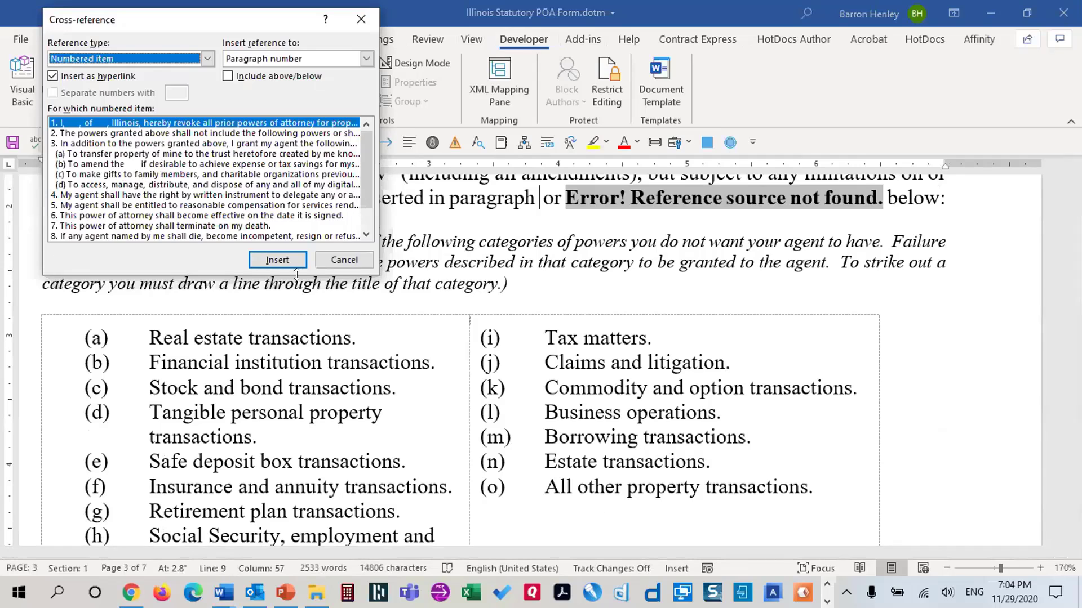
{"action": "left_click", "coordinate": [354, 261]}
{"action": "left_click", "coordinate": [127, 39]}
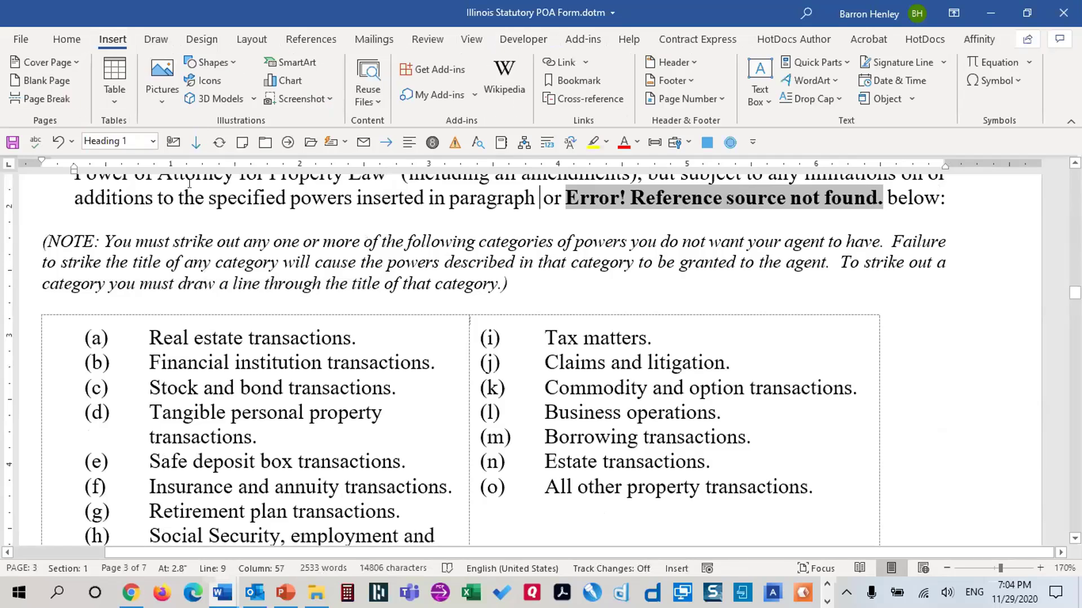
{"action": "left_click", "coordinate": [571, 99]}
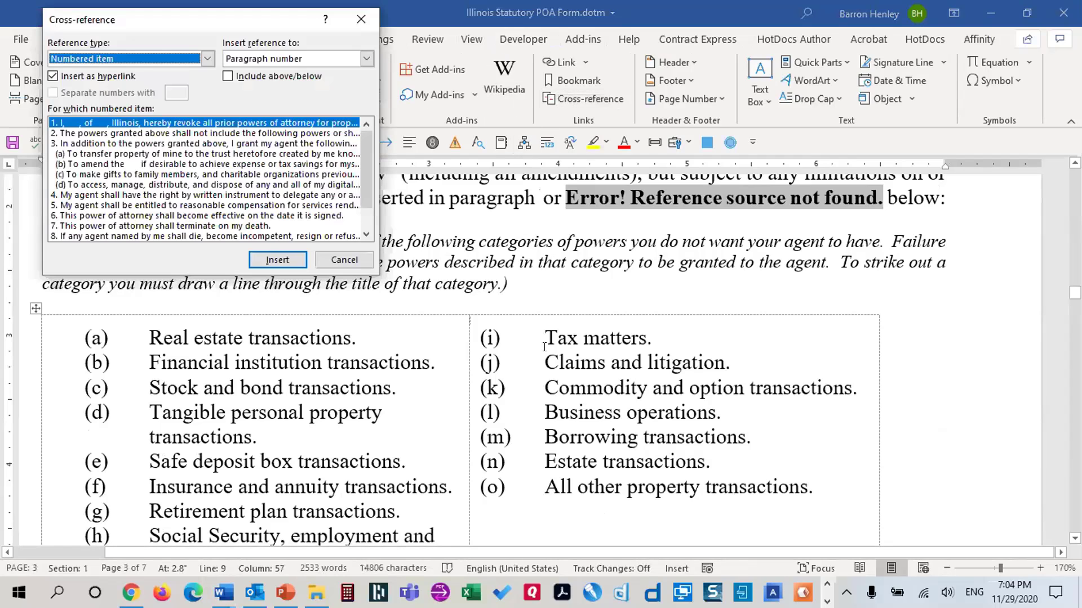
{"action": "left_click", "coordinate": [169, 133]}
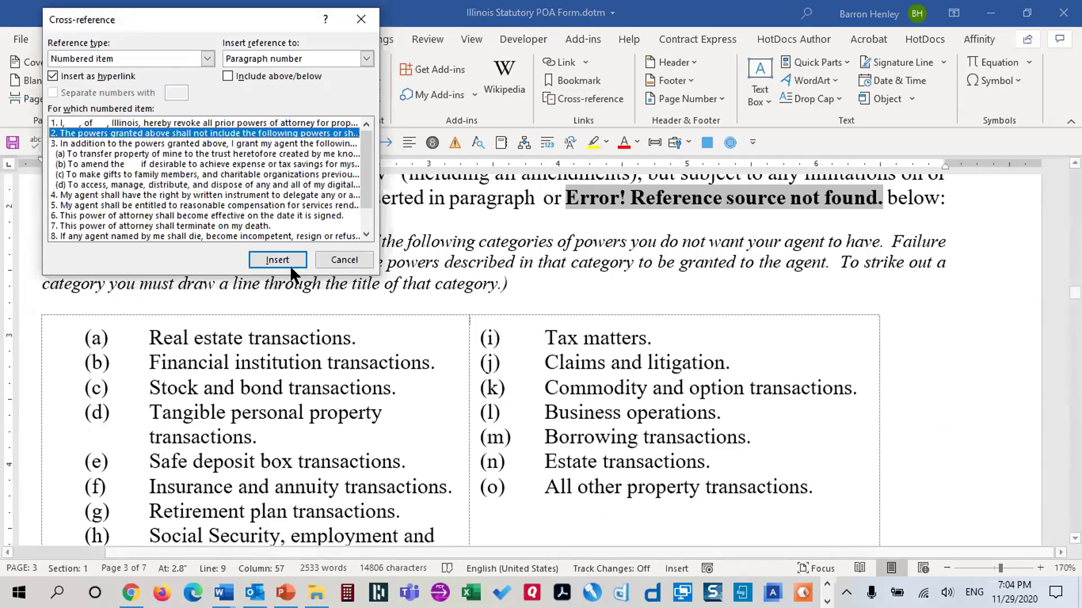
{"action": "left_click", "coordinate": [273, 258]}
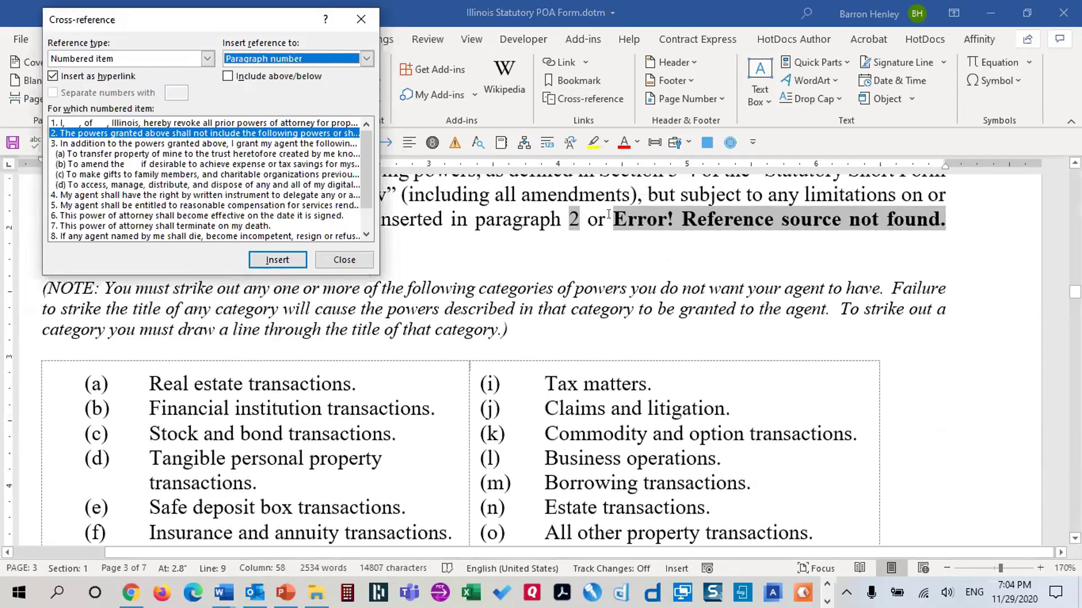
Replace the second broken reference error with a cross-reference to paragraph 3
{"action": "left_click_drag", "start_coordinate": [613, 219], "coordinate": [942, 221]}
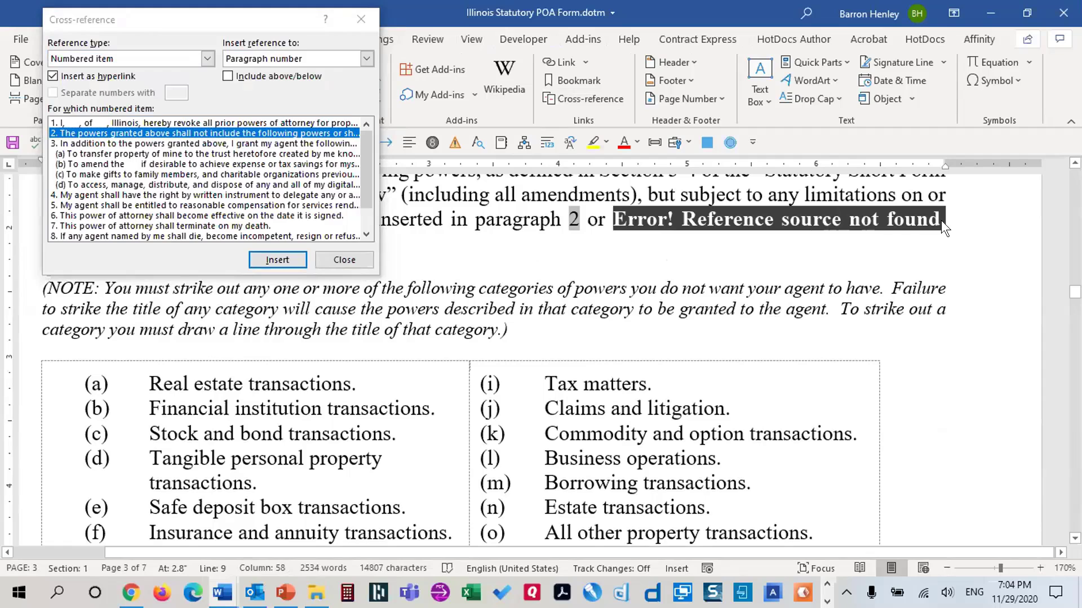
{"action": "key", "text": "Delete"}
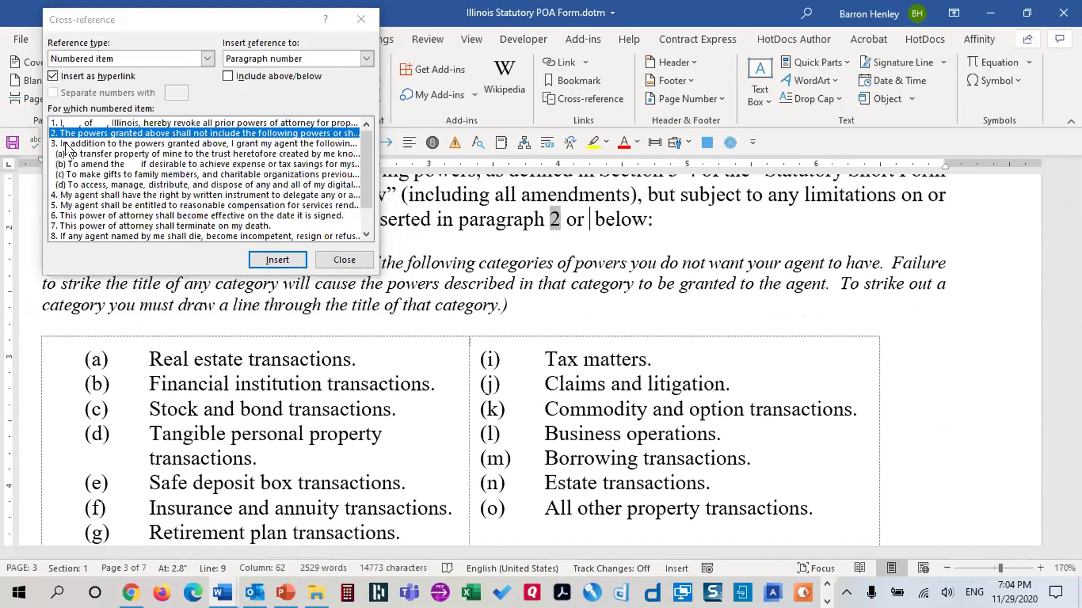
{"action": "left_click", "coordinate": [67, 146]}
{"action": "left_click", "coordinate": [276, 260]}
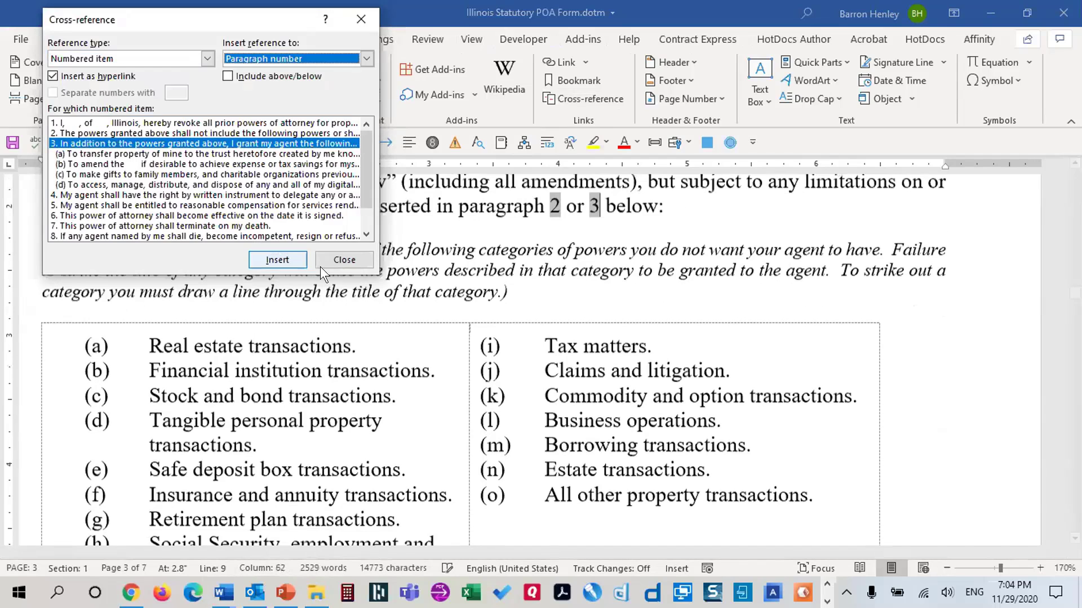
{"action": "left_click", "coordinate": [343, 260]}
Replace the broken reference in the reimbursement note with a cross-reference to paragraph 4
{"action": "scroll", "coordinate": [525, 292], "scroll_direction": "down", "scroll_amount": 8}
{"action": "scroll", "coordinate": [525, 292], "scroll_direction": "down", "scroll_amount": 10}
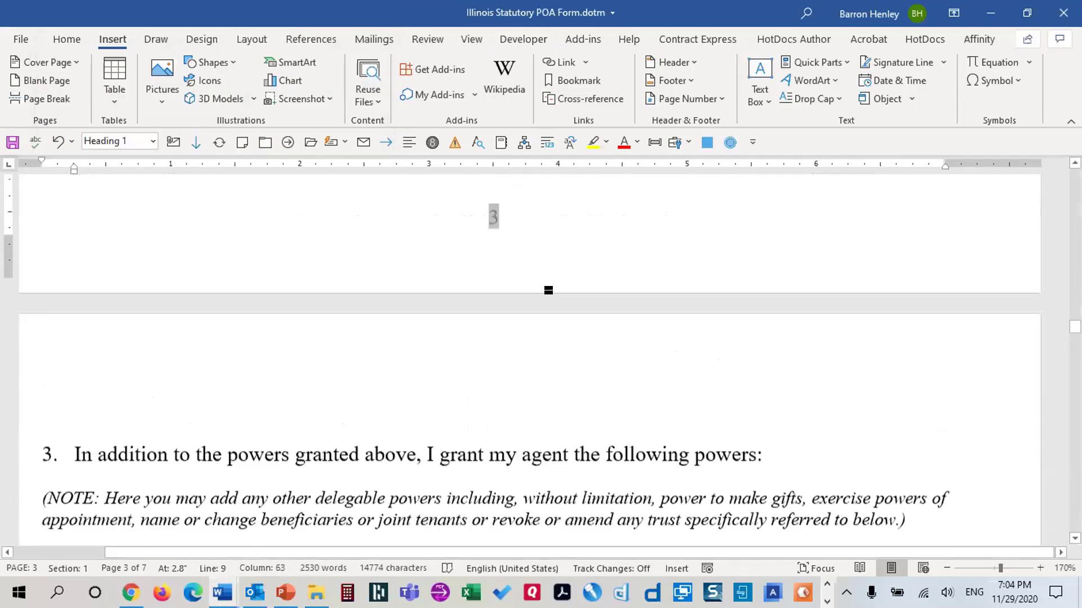
{"action": "scroll", "coordinate": [807, 291], "scroll_direction": "down", "scroll_amount": 12}
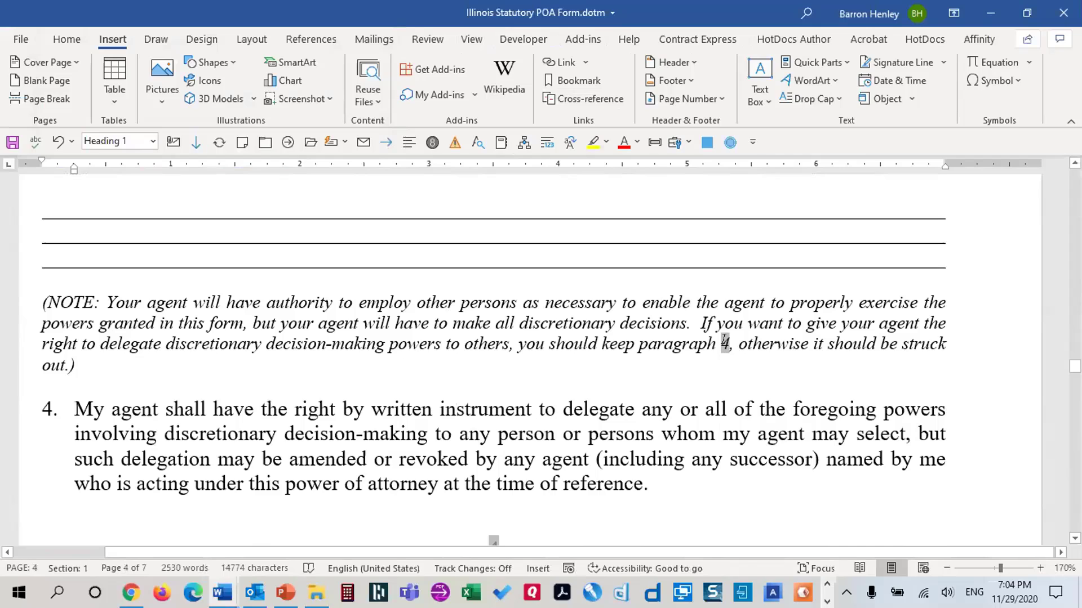
{"action": "left_click", "coordinate": [720, 340]}
{"action": "scroll", "coordinate": [751, 342], "scroll_direction": "down", "scroll_amount": 2}
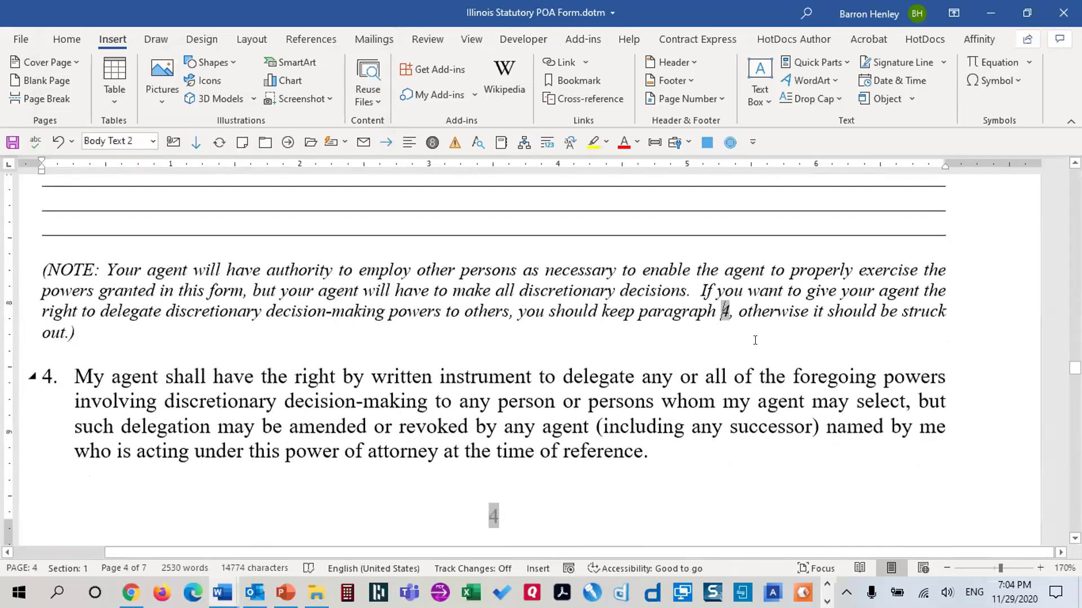
{"action": "left_click_drag", "start_coordinate": [688, 280], "coordinate": [755, 280]}
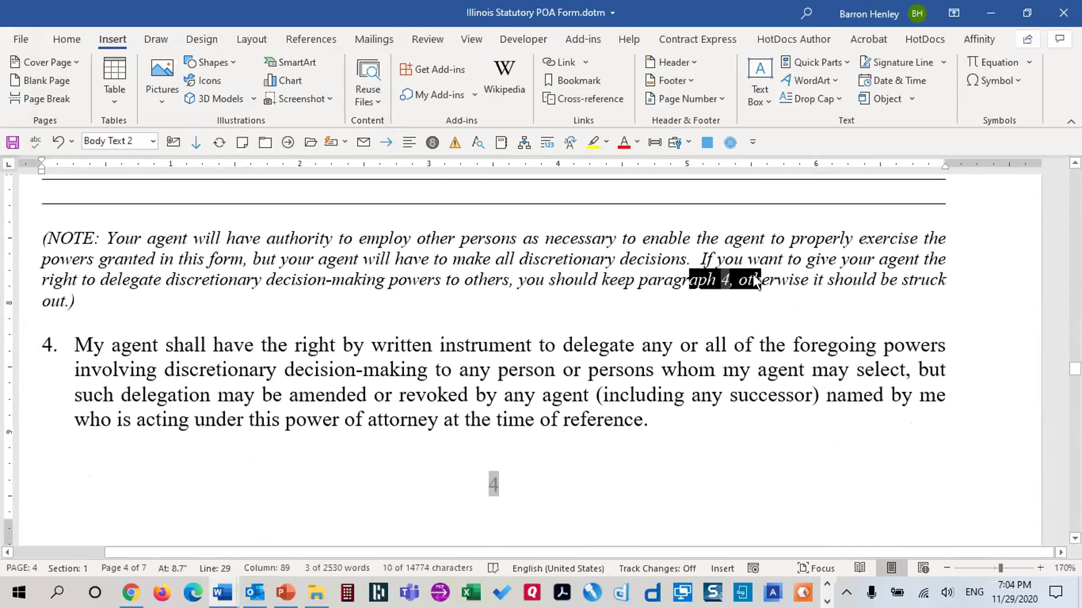
{"action": "scroll", "coordinate": [755, 278], "scroll_direction": "down", "scroll_amount": 12}
{"action": "scroll", "coordinate": [755, 276], "scroll_direction": "up", "scroll_amount": 5}
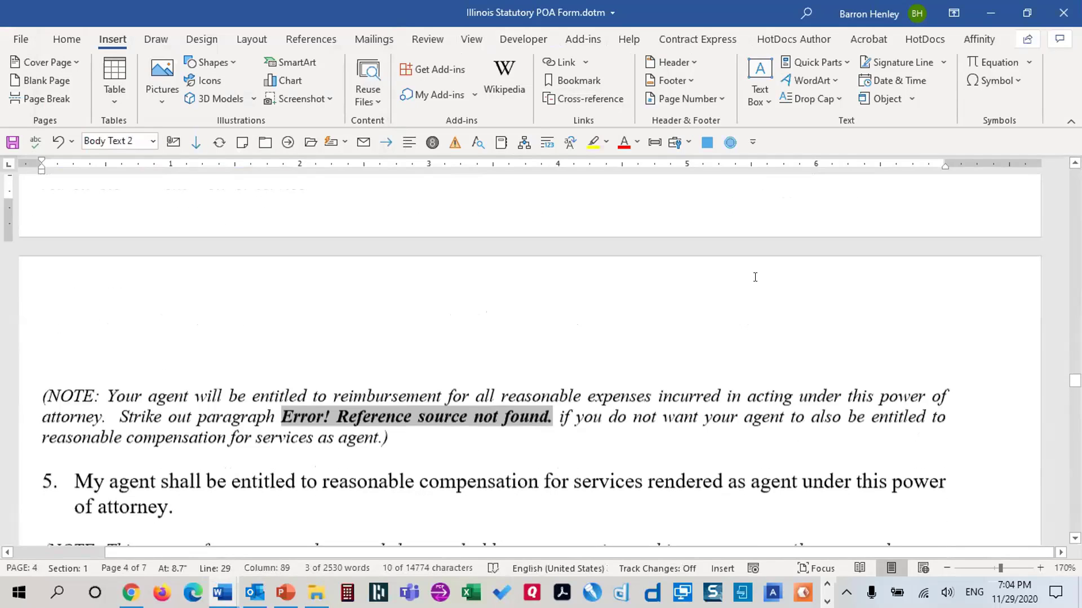
{"action": "scroll", "coordinate": [755, 276], "scroll_direction": "down", "scroll_amount": 2}
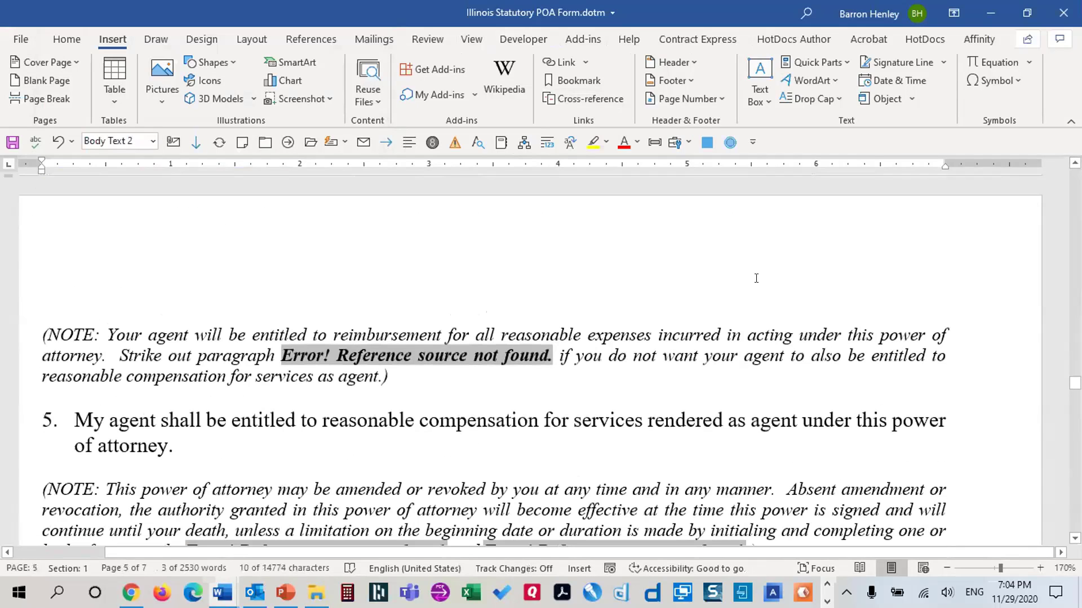
{"action": "left_click_drag", "start_coordinate": [273, 355], "coordinate": [555, 356]}
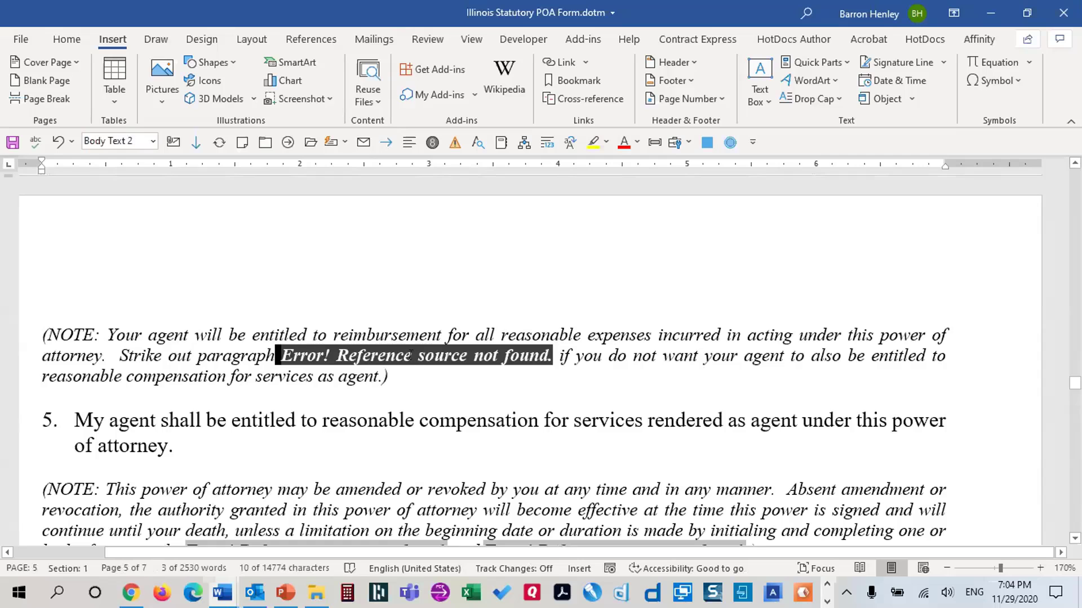
{"action": "scroll", "coordinate": [732, 363], "scroll_direction": "down", "scroll_amount": 2}
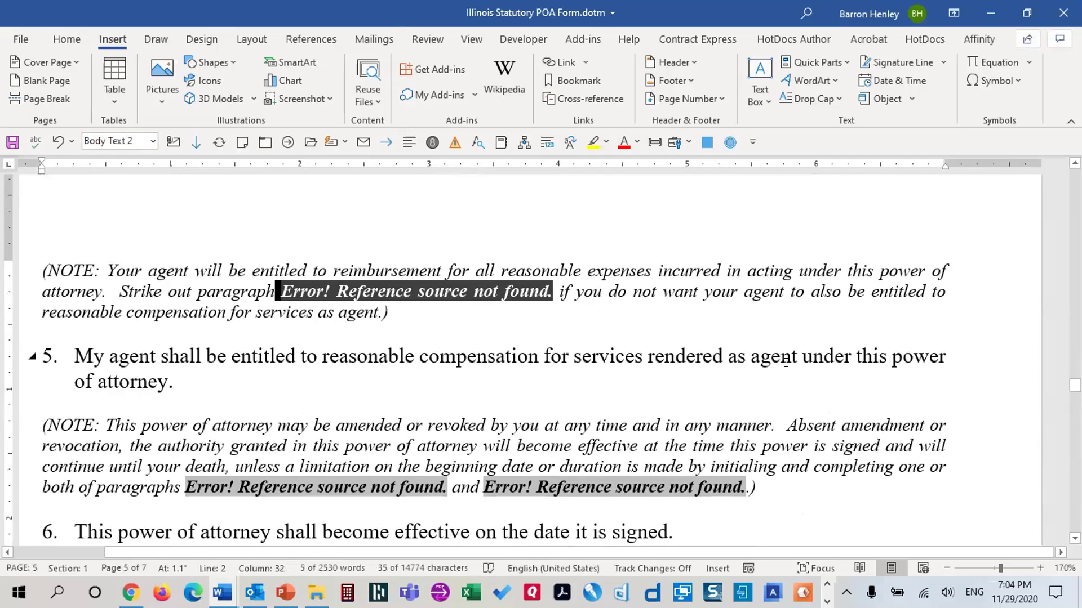
{"action": "scroll", "coordinate": [788, 361], "scroll_direction": "up", "scroll_amount": 5}
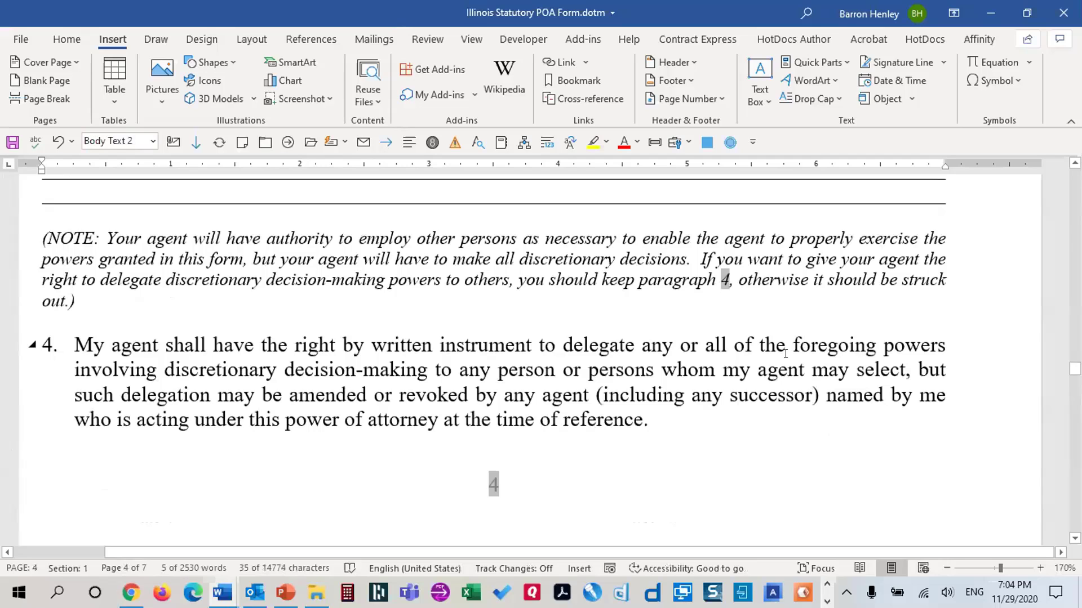
{"action": "scroll", "coordinate": [786, 354], "scroll_direction": "down", "scroll_amount": 5}
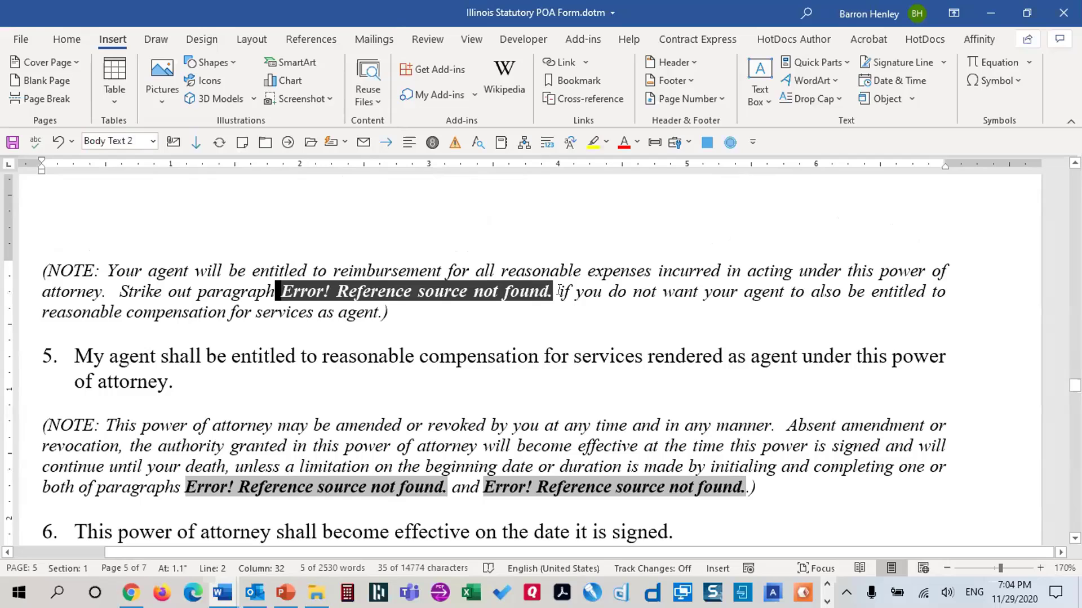
{"action": "key", "text": "Delete"}
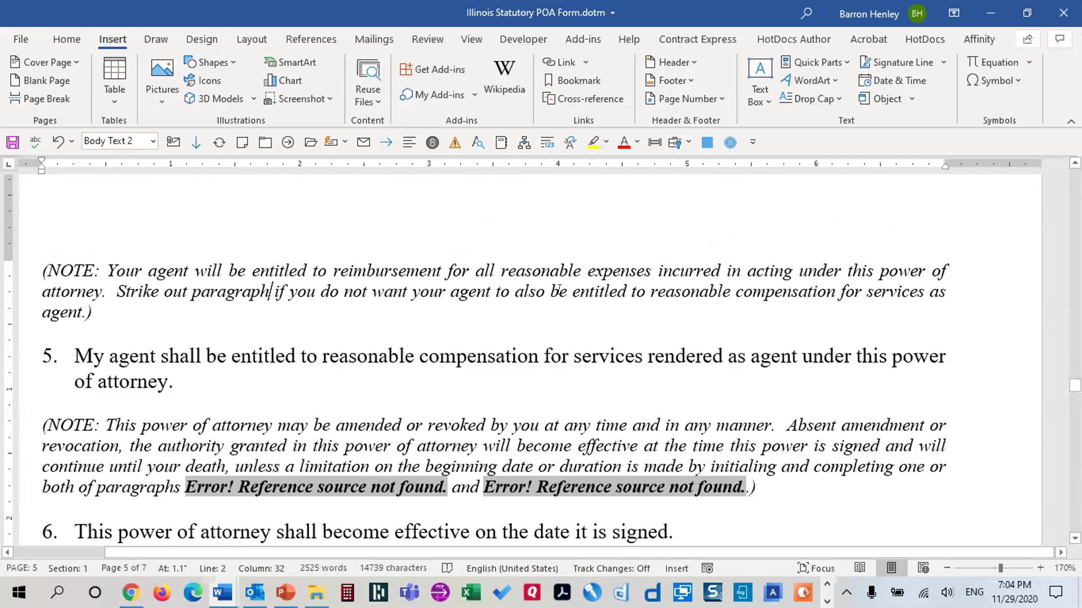
{"action": "key", "text": "alt+n"}
{"action": "key", "text": "r"}
{"action": "key", "text": "f"}
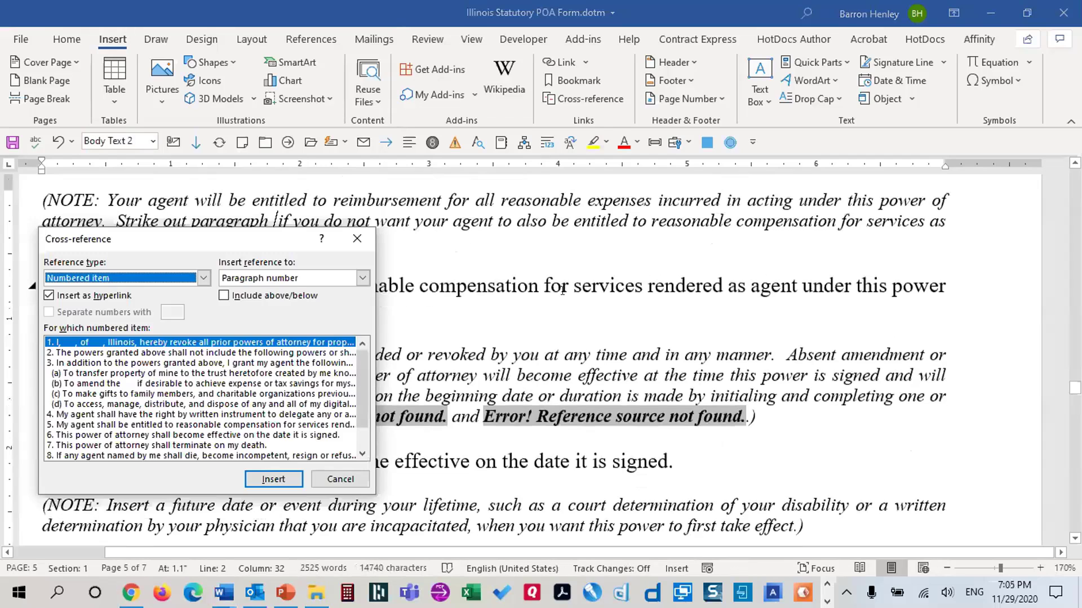
{"action": "left_click", "coordinate": [130, 414]}
{"action": "left_click", "coordinate": [280, 478]}
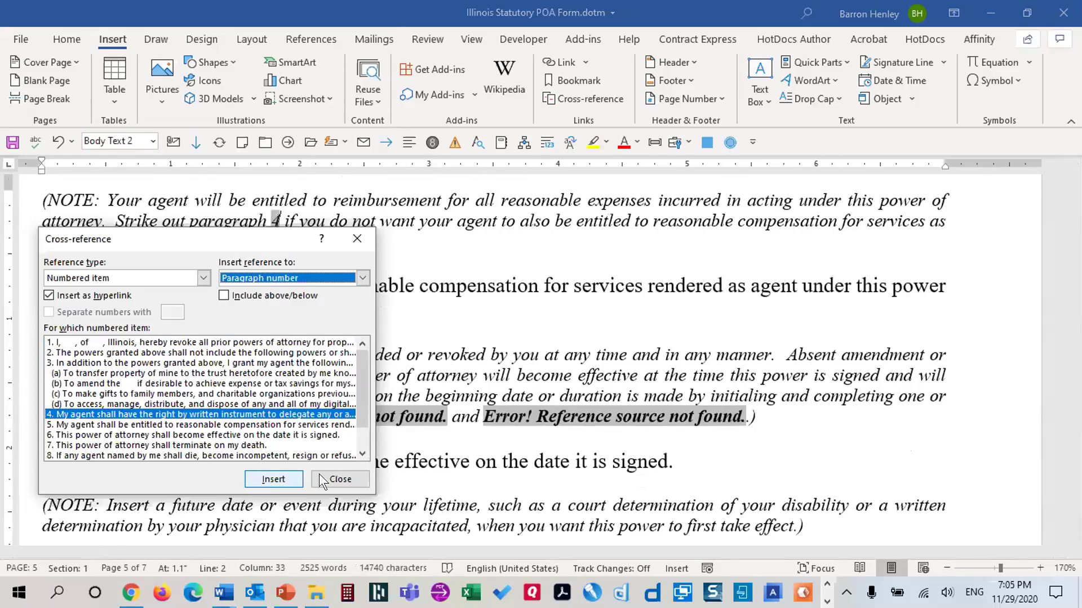
{"action": "left_click", "coordinate": [319, 480]}
Replace the first broken reference in the amendment note with a cross-reference to paragraph 5
{"action": "left_click_drag", "start_coordinate": [182, 416], "coordinate": [234, 414]}
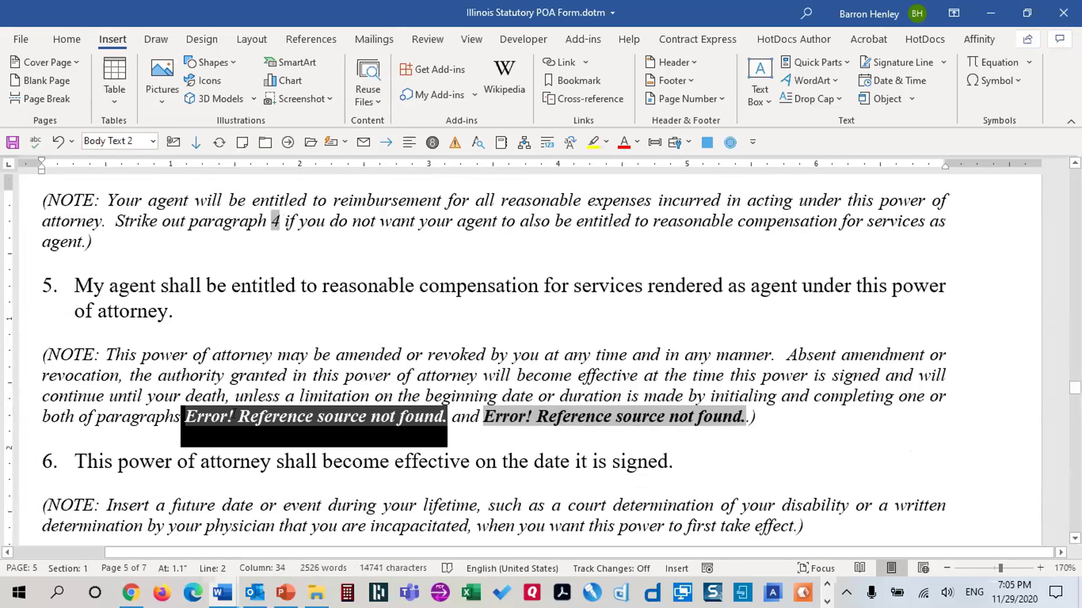
{"action": "key", "text": "Delete"}
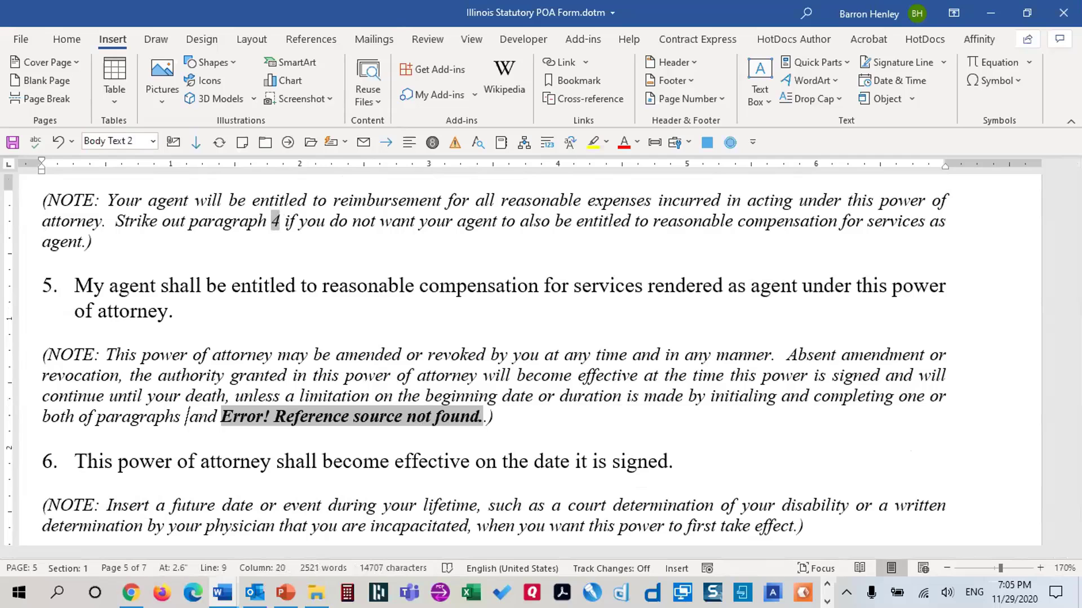
{"action": "key", "text": "alt+n"}
{"action": "key", "text": "r"}
{"action": "key", "text": "f"}
{"action": "left_click", "coordinate": [119, 433]}
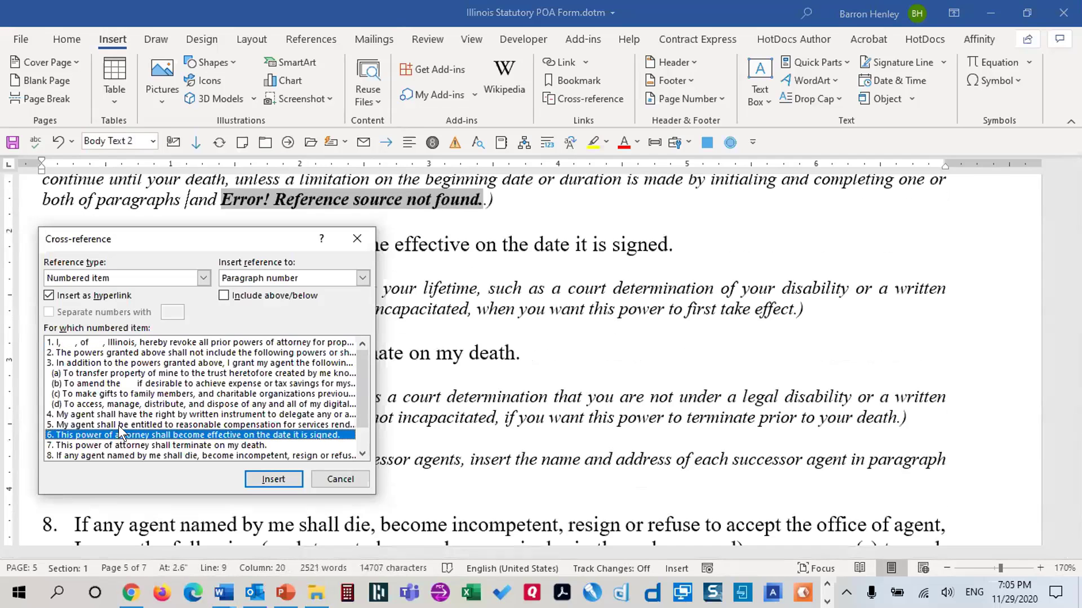
{"action": "left_click", "coordinate": [127, 416]}
{"action": "left_click", "coordinate": [128, 424]}
{"action": "left_click", "coordinate": [271, 478]}
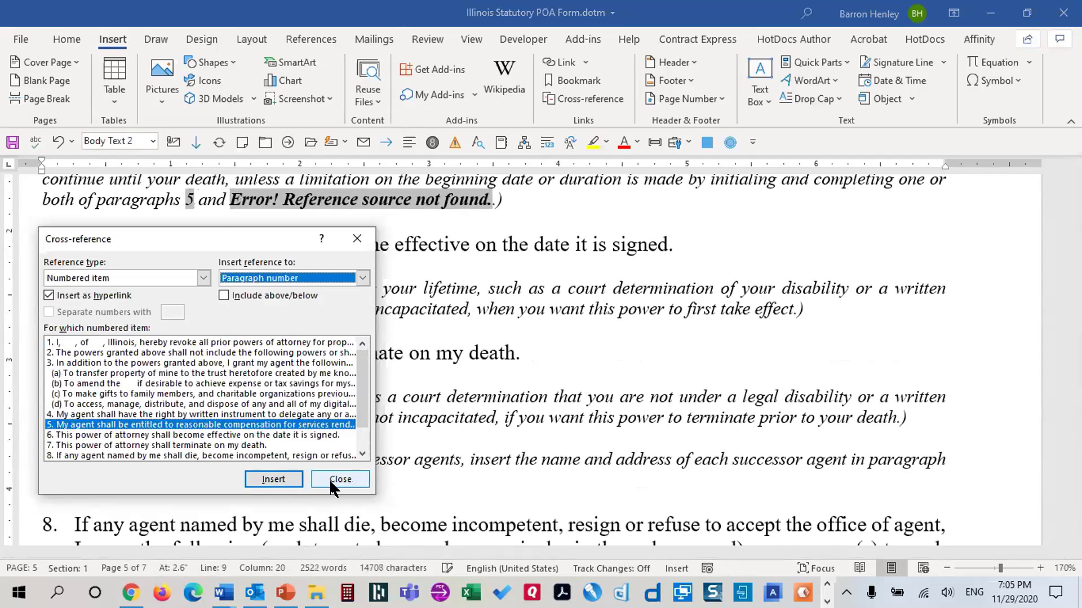
{"action": "left_click", "coordinate": [330, 478]}
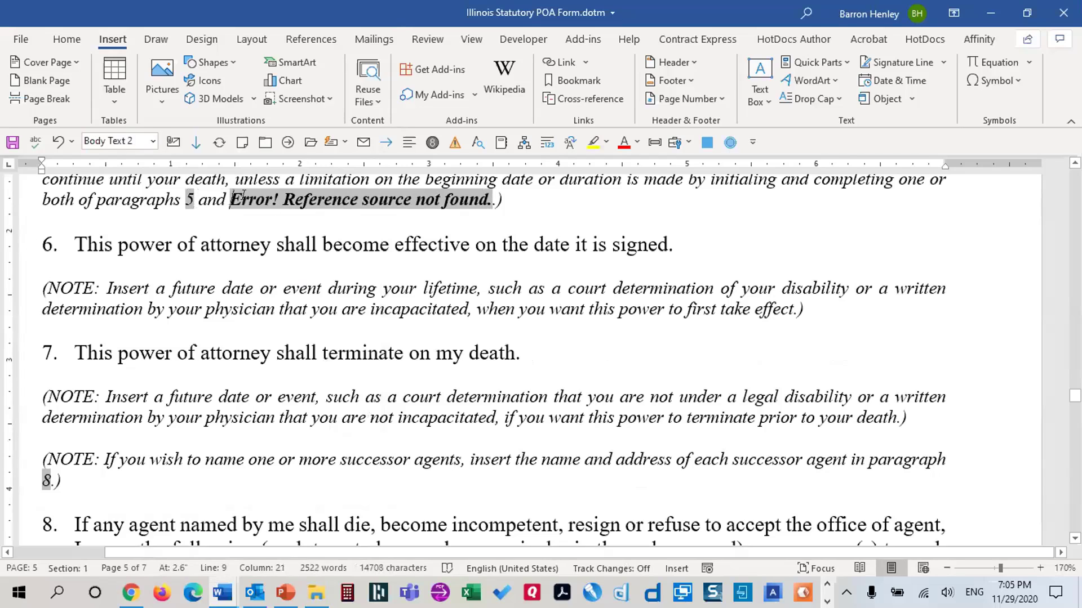
Replace the remaining broken reference after 'and' with a cross-reference to paragraph 6
{"action": "left_click_drag", "start_coordinate": [230, 201], "coordinate": [491, 201]}
{"action": "key", "text": "Delete"}
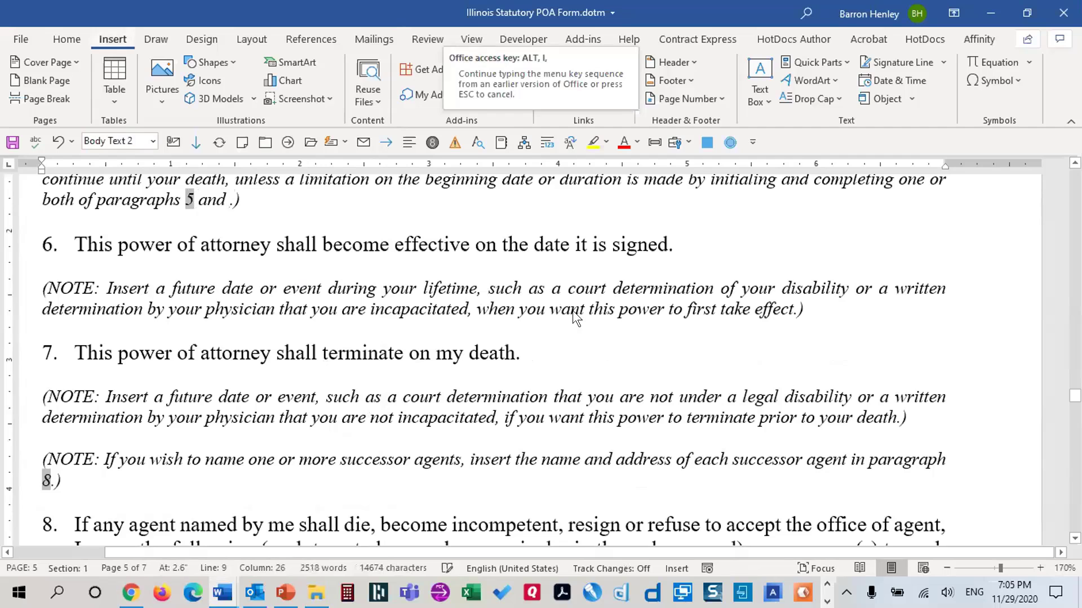
{"action": "left_click", "coordinate": [586, 99]}
{"action": "left_click", "coordinate": [85, 435]}
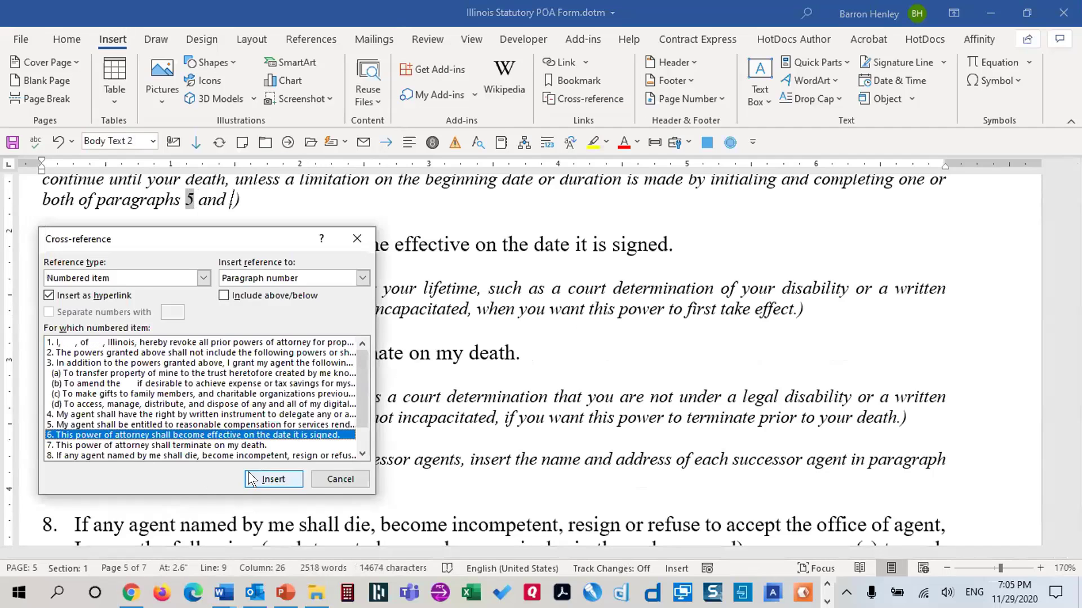
{"action": "left_click", "coordinate": [270, 479]}
Close the cross-reference chooser and reveal the form fields' codes with Alt+F9
{"action": "left_click", "coordinate": [338, 479]}
{"action": "scroll", "coordinate": [463, 362], "scroll_direction": "down", "scroll_amount": 4}
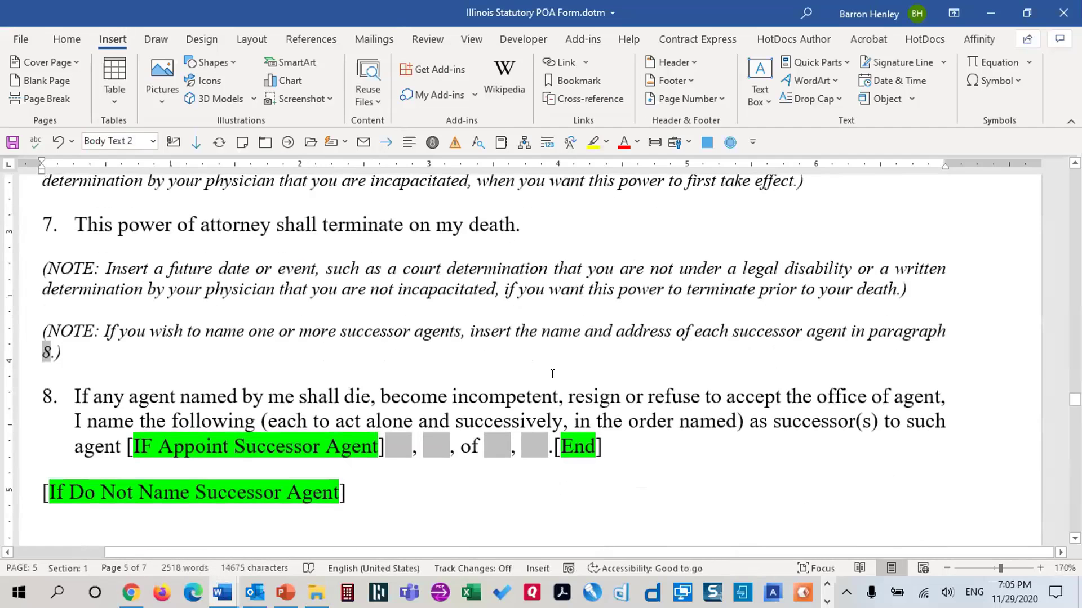
{"action": "scroll", "coordinate": [549, 366], "scroll_direction": "up", "scroll_amount": 5}
{"action": "scroll", "coordinate": [549, 367], "scroll_direction": "down", "scroll_amount": 4}
{"action": "scroll", "coordinate": [632, 351], "scroll_direction": "down", "scroll_amount": 7}
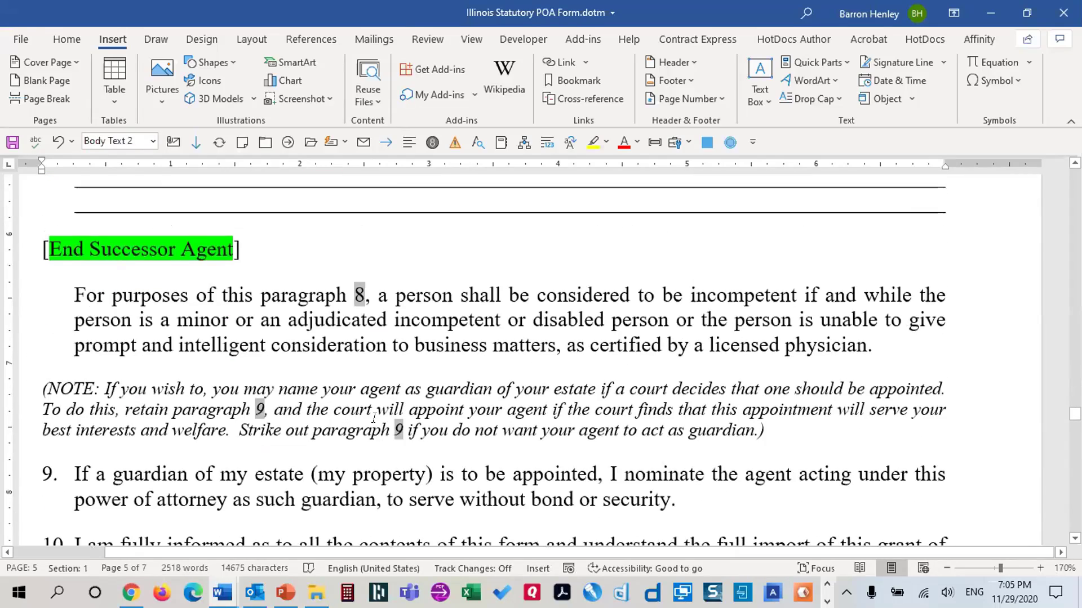
{"action": "scroll", "coordinate": [529, 422], "scroll_direction": "down", "scroll_amount": 7}
{"action": "scroll", "coordinate": [527, 415], "scroll_direction": "down", "scroll_amount": 10}
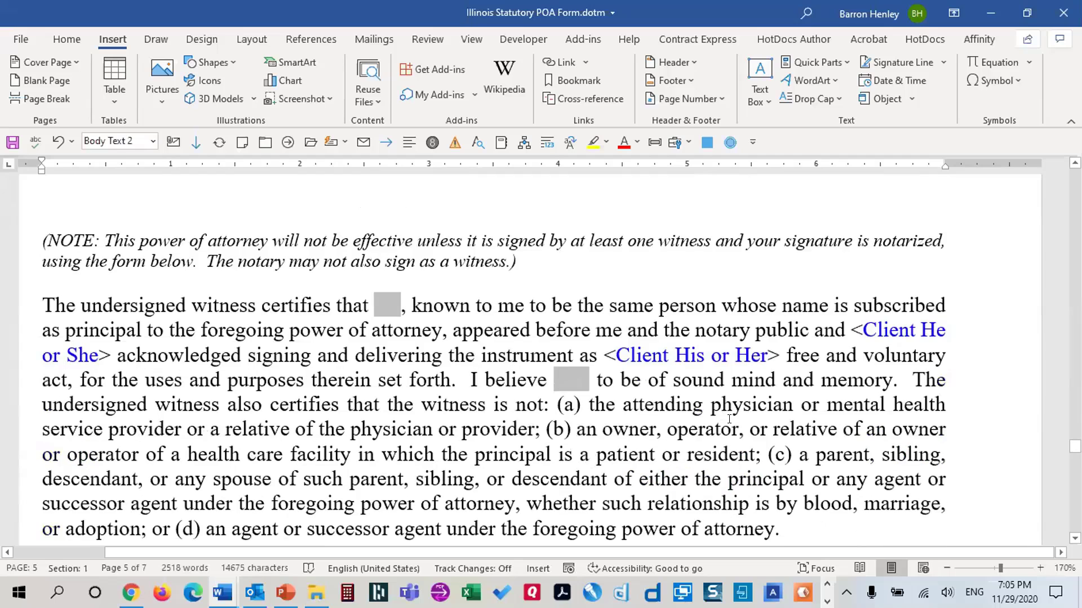
{"action": "scroll", "coordinate": [744, 394], "scroll_direction": "down", "scroll_amount": 10}
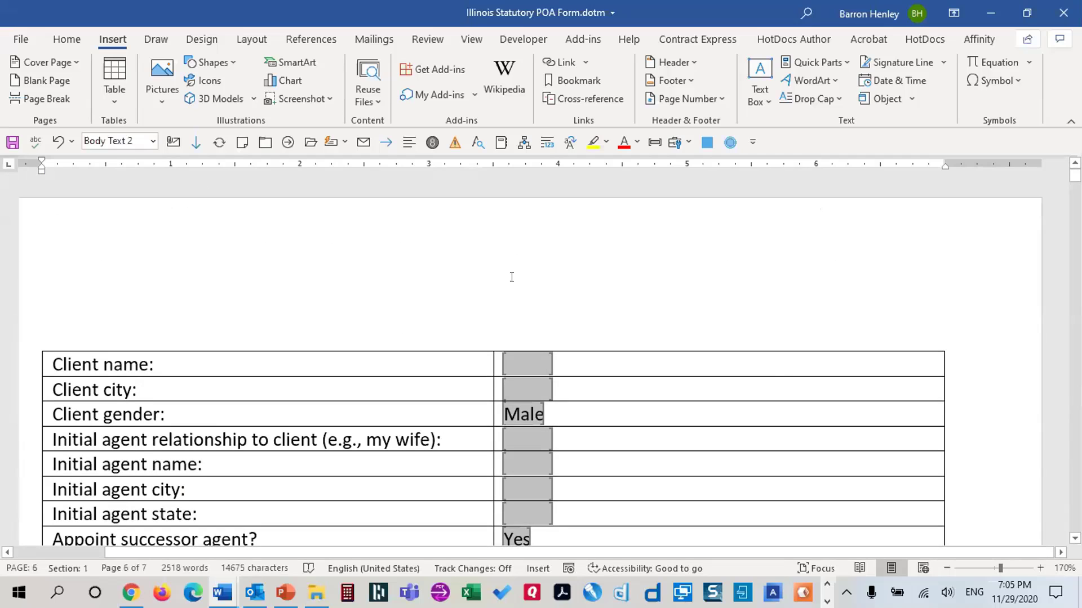
{"action": "key", "text": "alt+F9"}
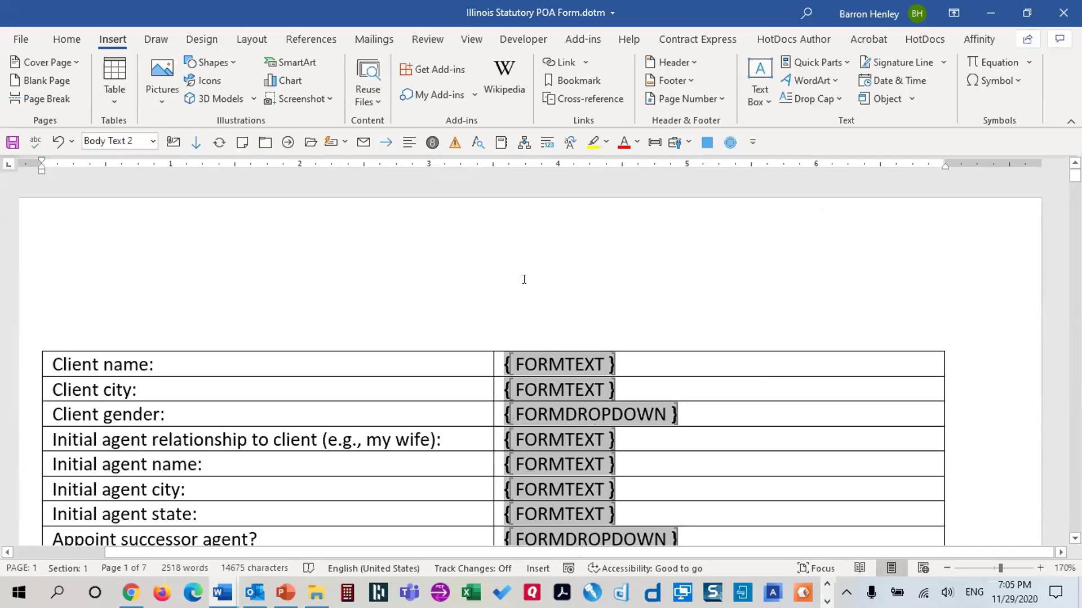
{"action": "scroll", "coordinate": [640, 333], "scroll_direction": "down", "scroll_amount": 3}
{"action": "scroll", "coordinate": [693, 345], "scroll_direction": "up", "scroll_amount": 2}
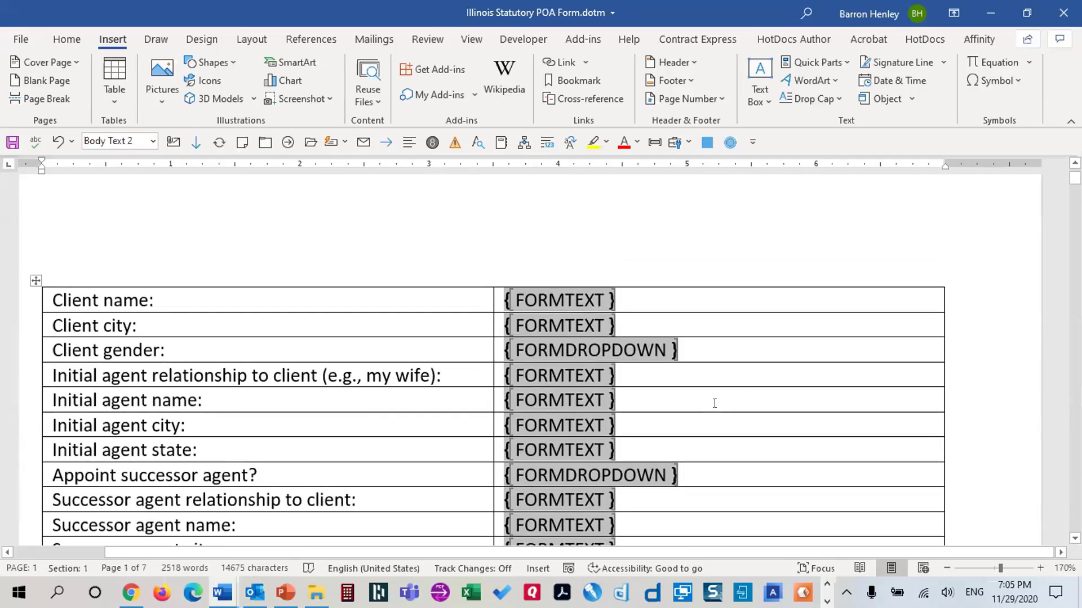
{"action": "scroll", "coordinate": [713, 403], "scroll_direction": "down", "scroll_amount": 2}
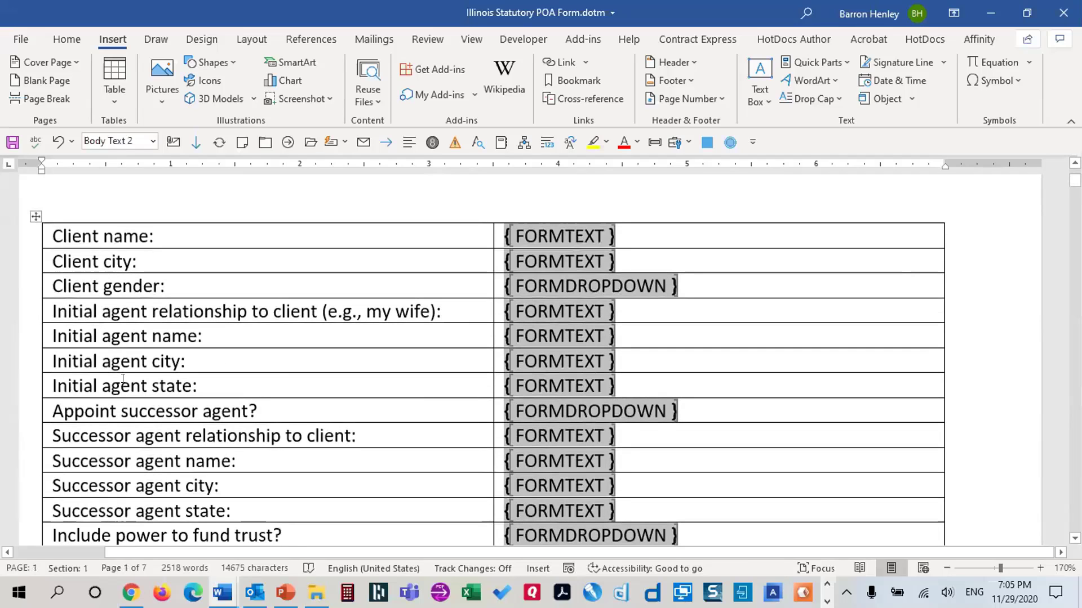
Give the Initial and Successor agent state fields the default text Illinois, then save the template
{"action": "double_click", "coordinate": [540, 386]}
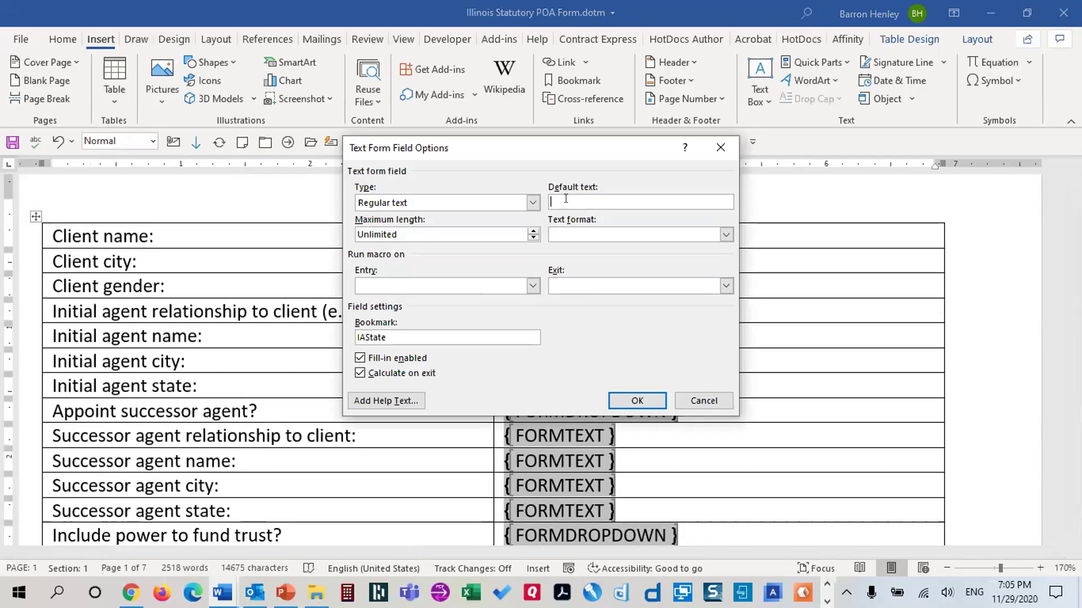
{"action": "type", "text": "Illinois"}
{"action": "left_click", "coordinate": [659, 396]}
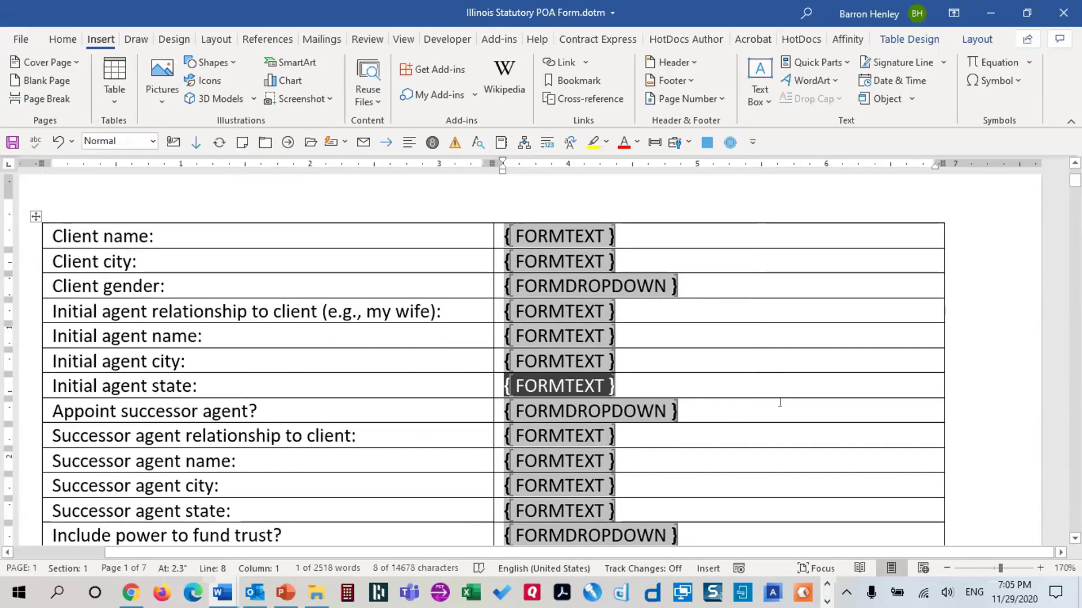
{"action": "scroll", "coordinate": [710, 430], "scroll_direction": "down", "scroll_amount": 2}
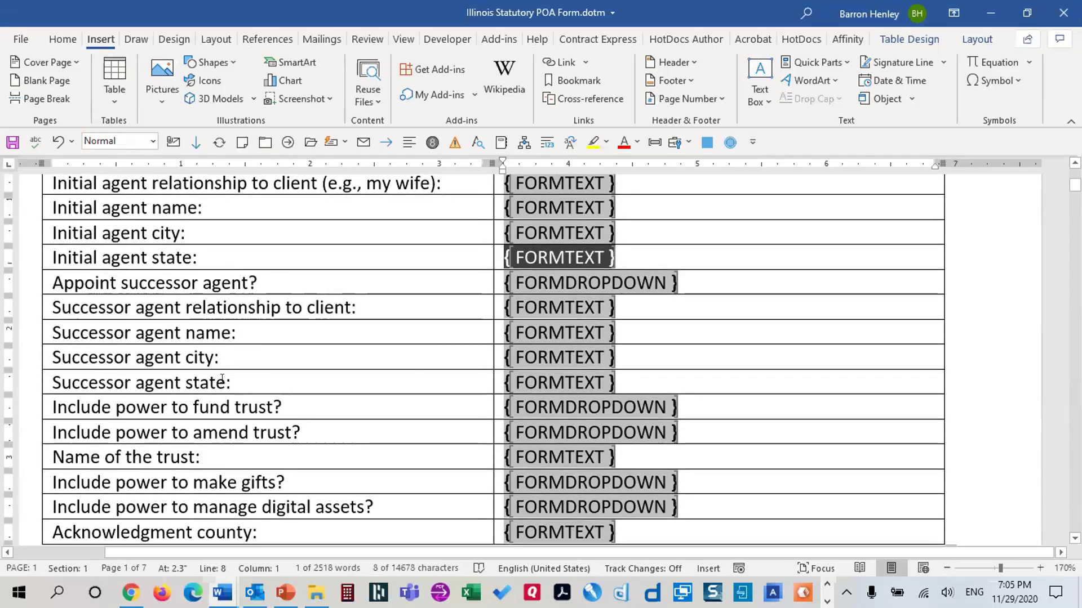
{"action": "double_click", "coordinate": [540, 378]}
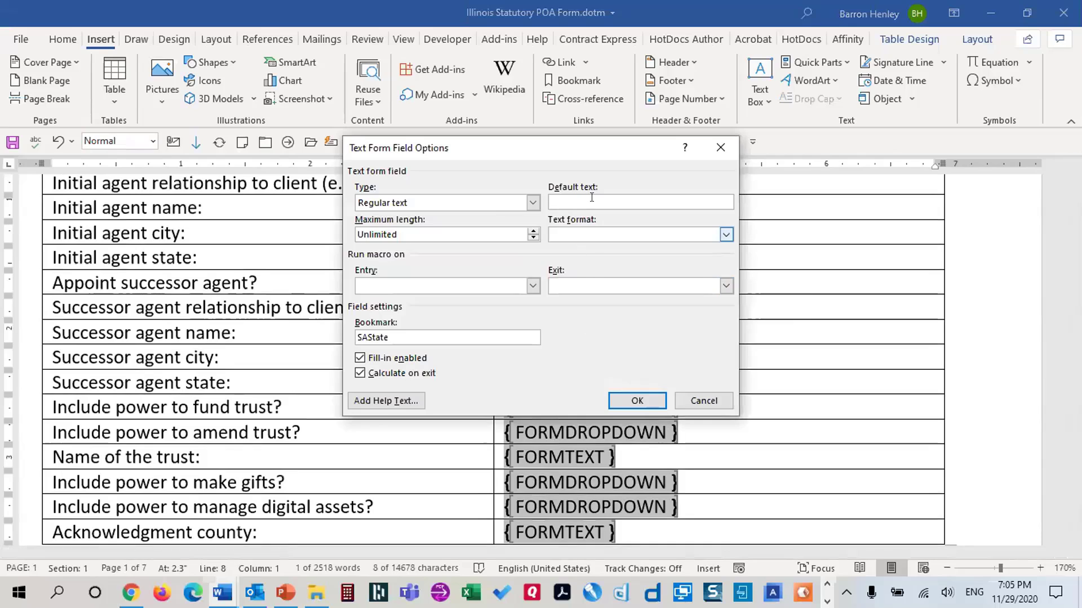
{"action": "type", "text": "Illinois"}
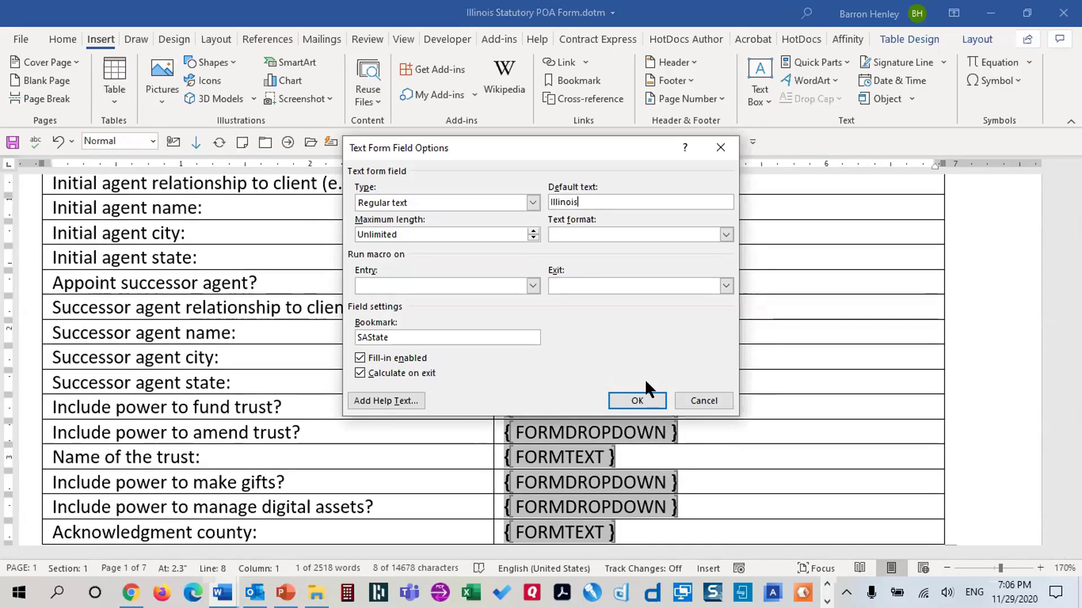
{"action": "left_click", "coordinate": [639, 400]}
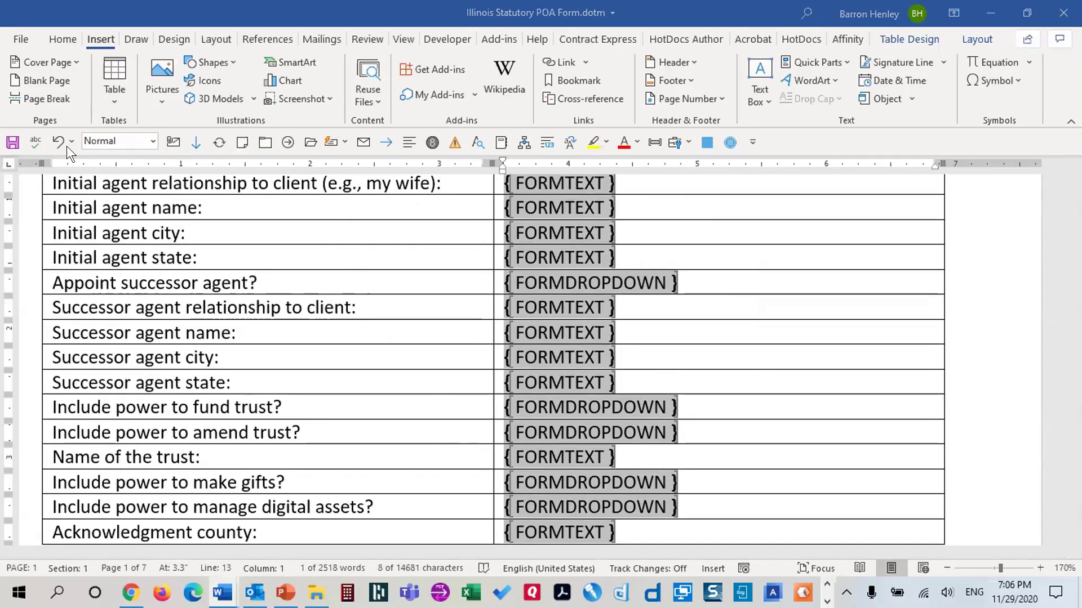
{"action": "left_click", "coordinate": [18, 148]}
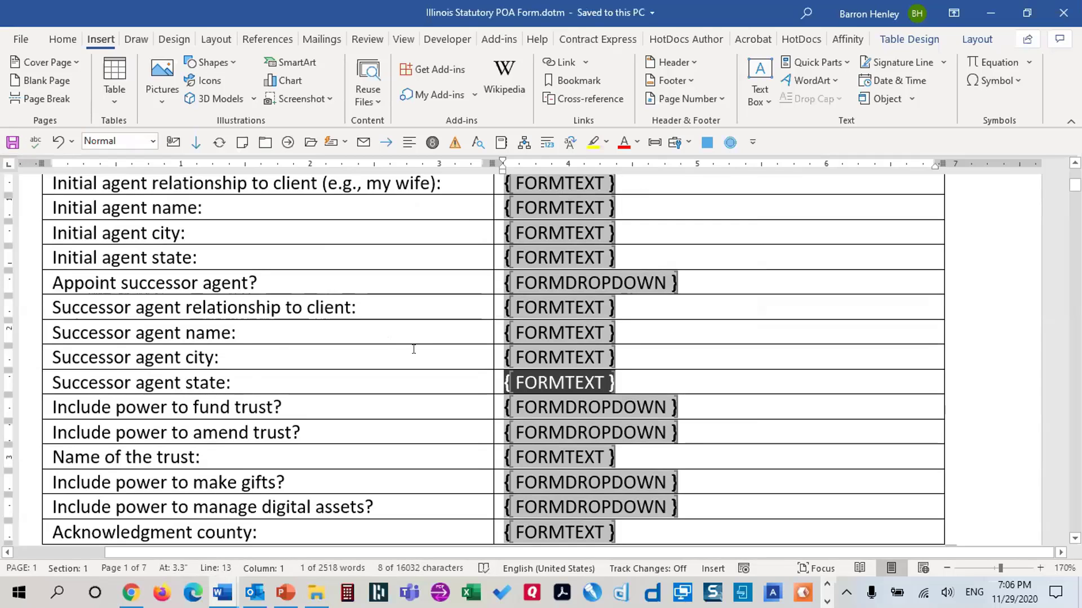
{"action": "scroll", "coordinate": [413, 349], "scroll_direction": "down", "scroll_amount": 6}
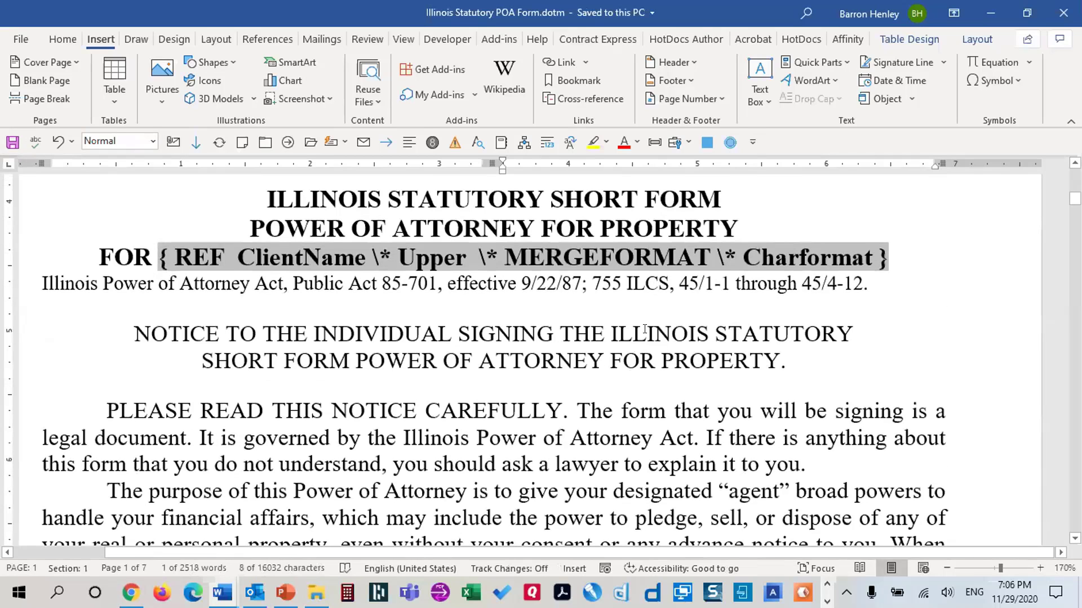
Scroll to page 6 and click just before <Client He or She> in the witness paragraph
{"action": "left_click_drag", "start_coordinate": [1074, 199], "coordinate": [1074, 453]}
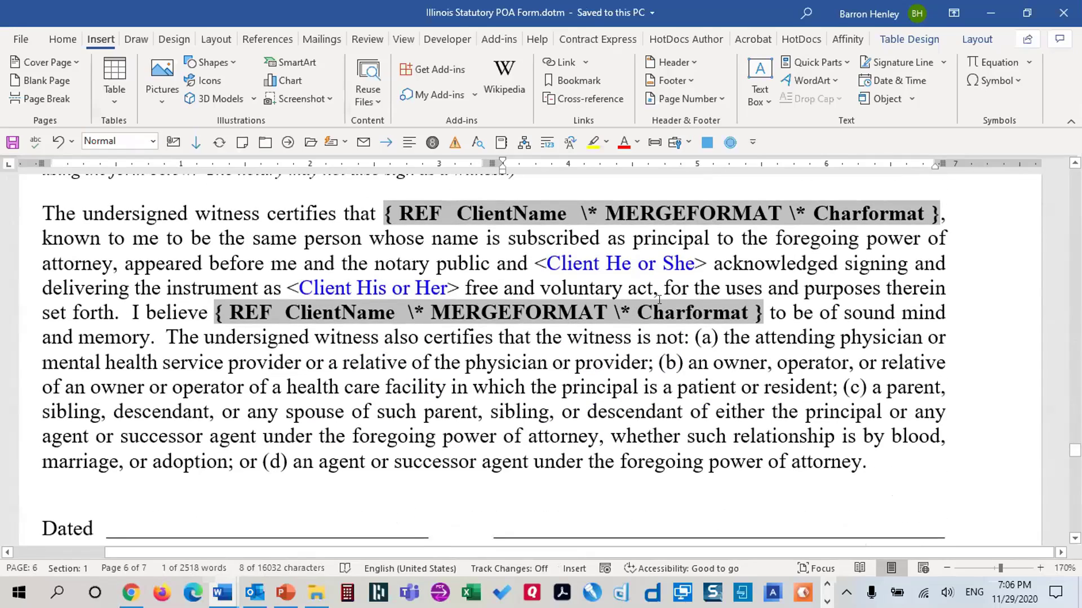
{"action": "left_click", "coordinate": [531, 261]}
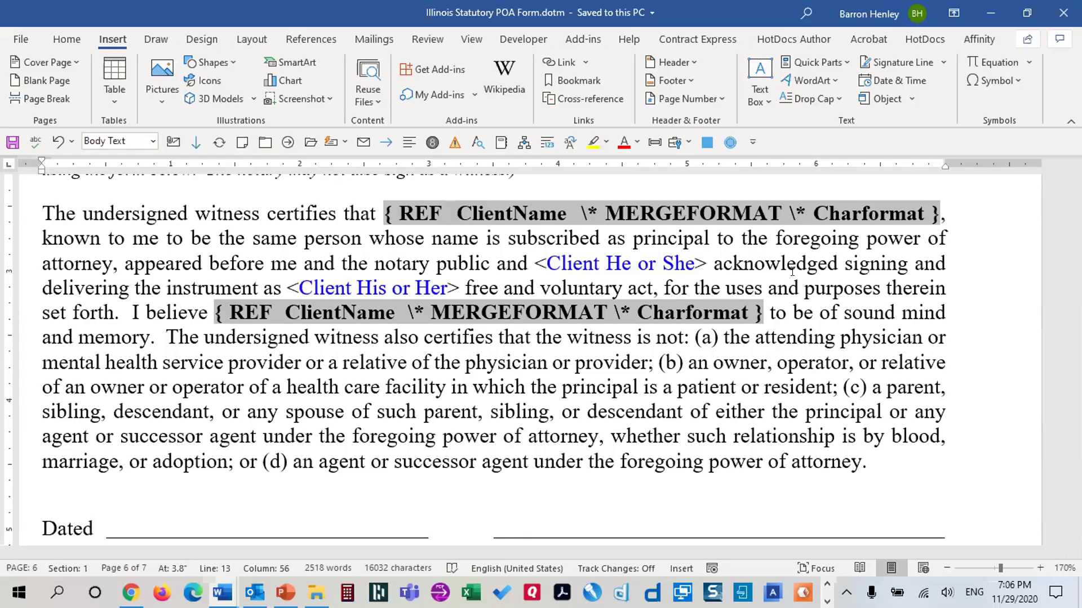
{"action": "left_click", "coordinate": [881, 456]}
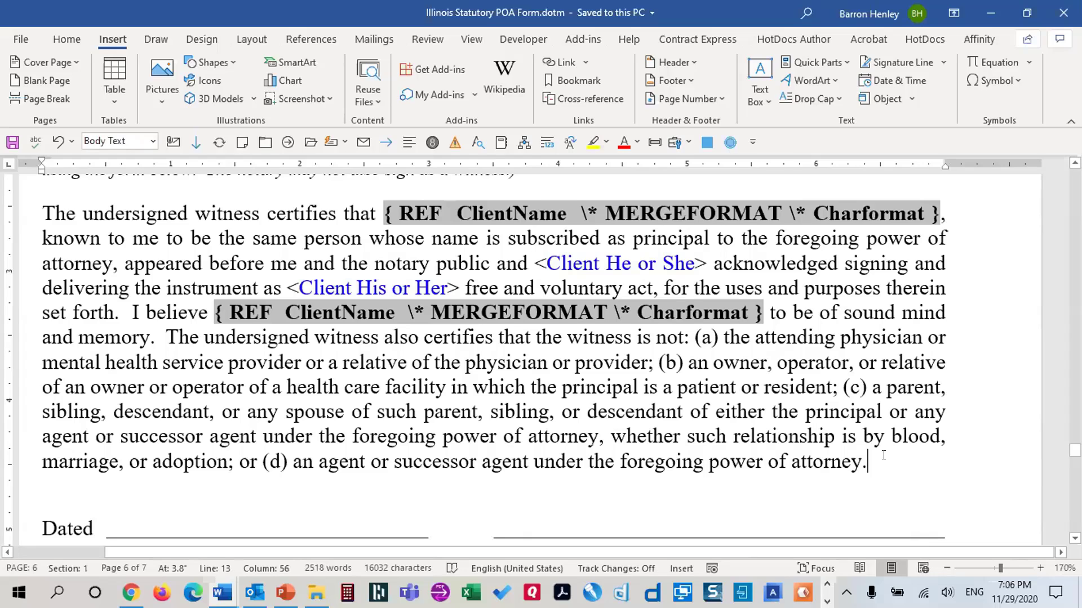
{"action": "key", "text": "Return"}
{"action": "type", "text": "Alt "}
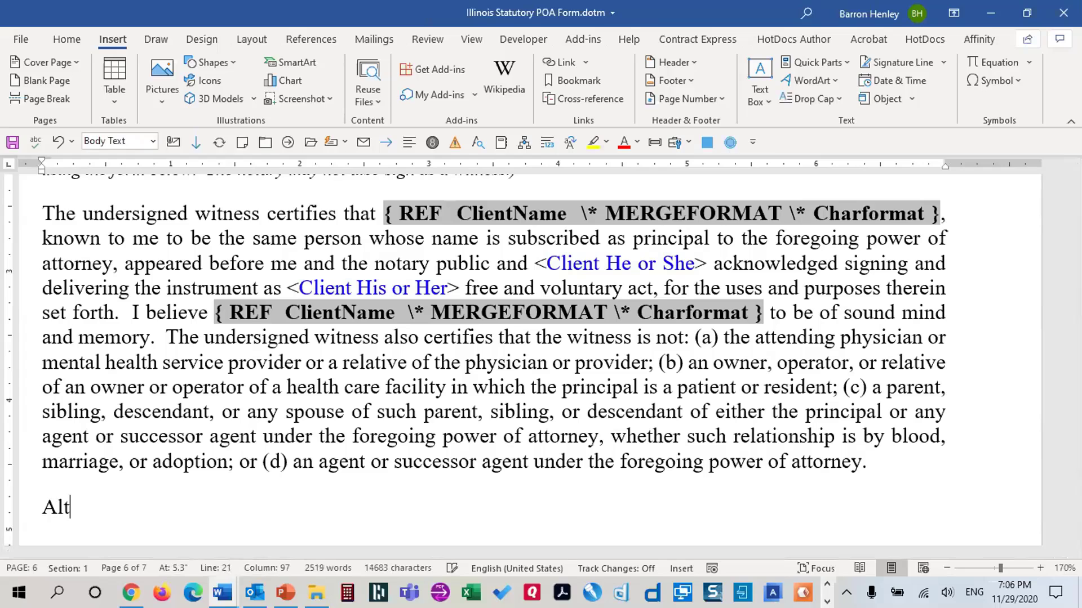
{"action": "type", "text": "+ F9 - toggles field codes"}
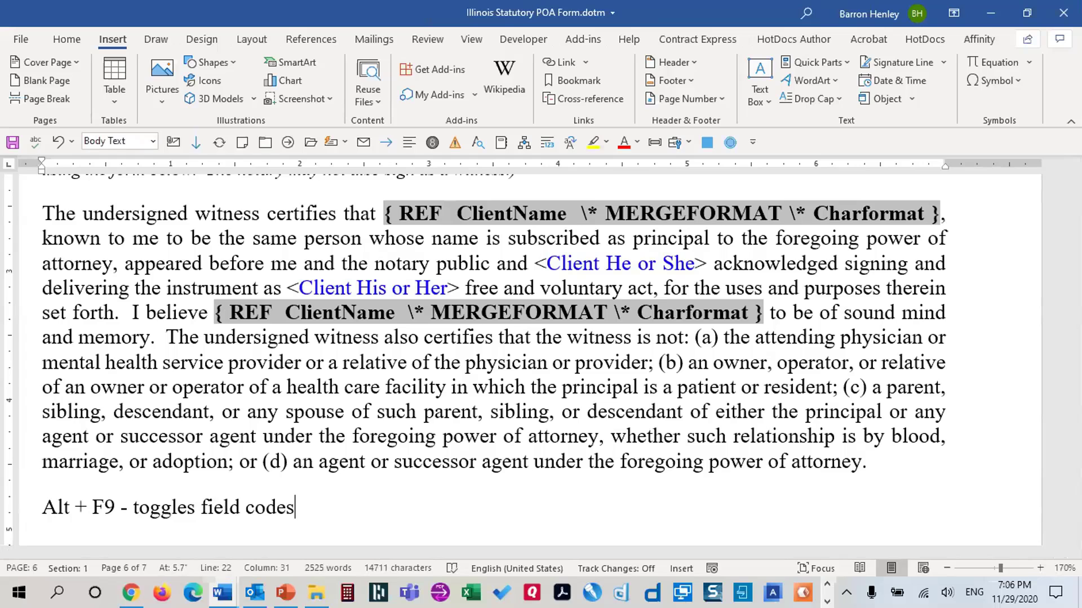
{"action": "key", "text": "Return"}
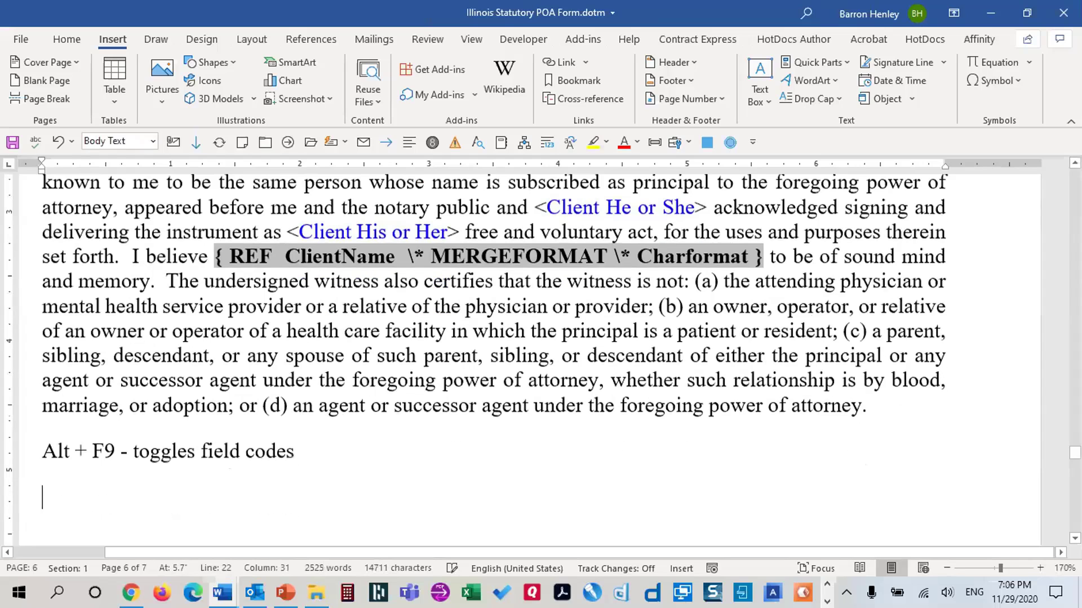
{"action": "type", "text": "Ctrl+F"}
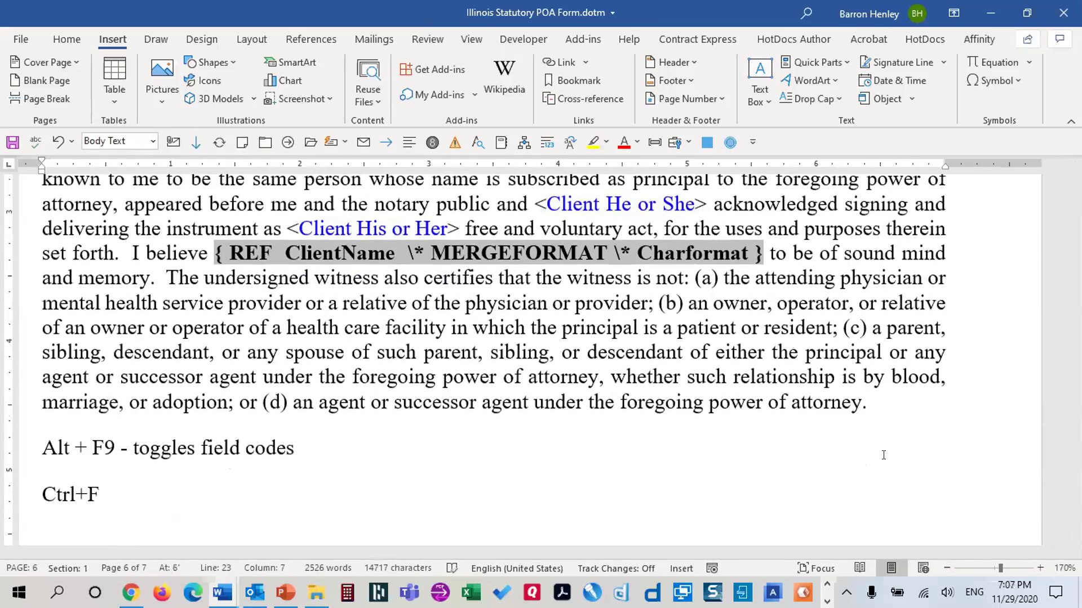
{"action": "type", "text": "9 - inserts a field"}
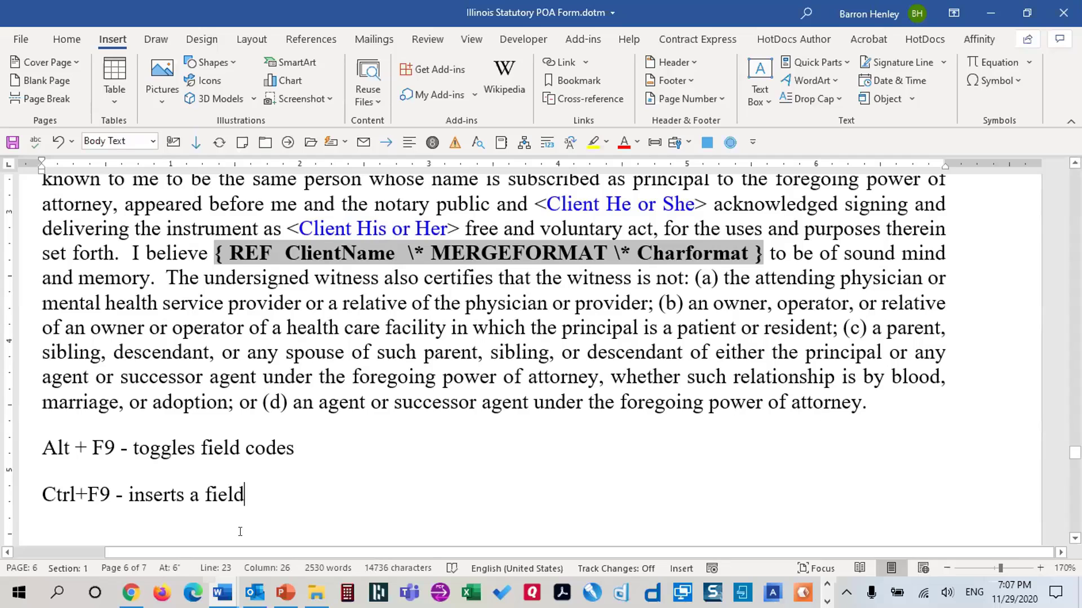
{"action": "left_click_drag", "start_coordinate": [19, 481], "coordinate": [17, 495]}
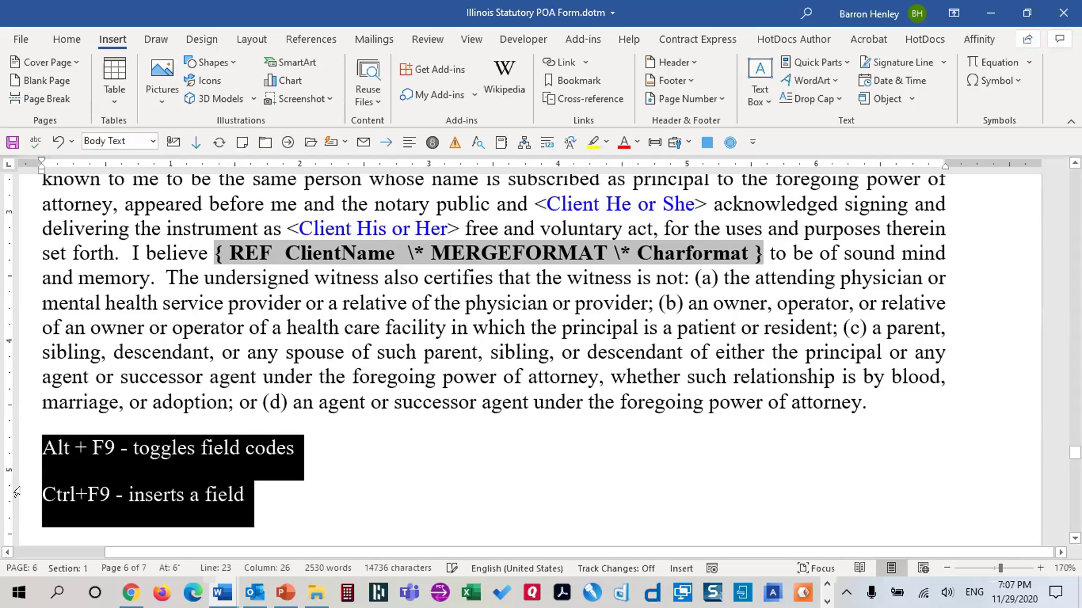
{"action": "key", "text": "Delete"}
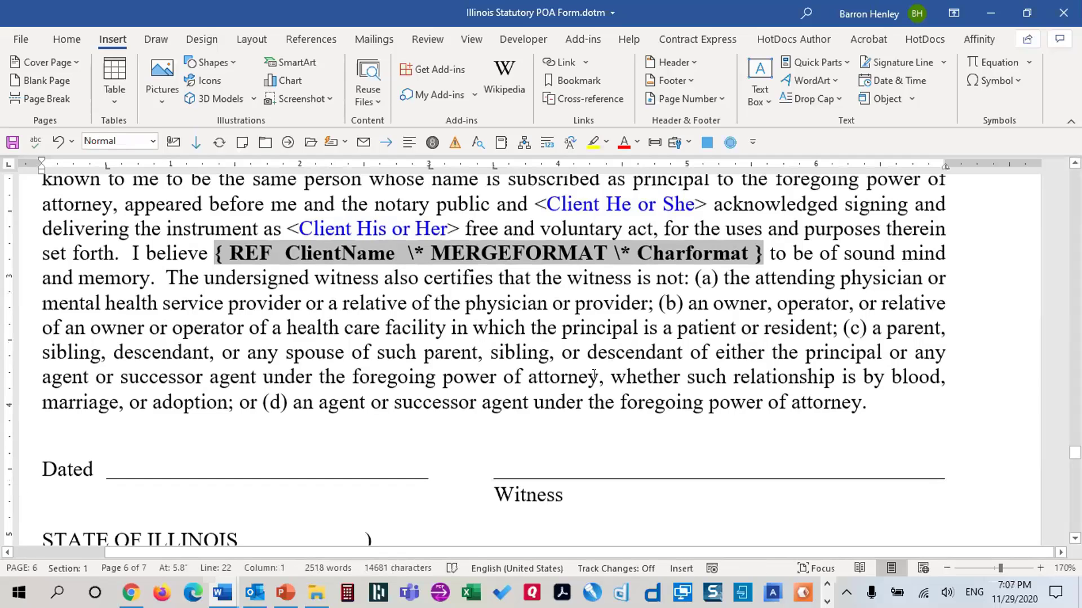
Insert { IF { ClientGender } = "Male" "he" "she" } before <Client He or She>, then return to page 1
{"action": "scroll", "coordinate": [552, 395], "scroll_direction": "up", "scroll_amount": 3}
{"action": "left_click", "coordinate": [532, 390]}
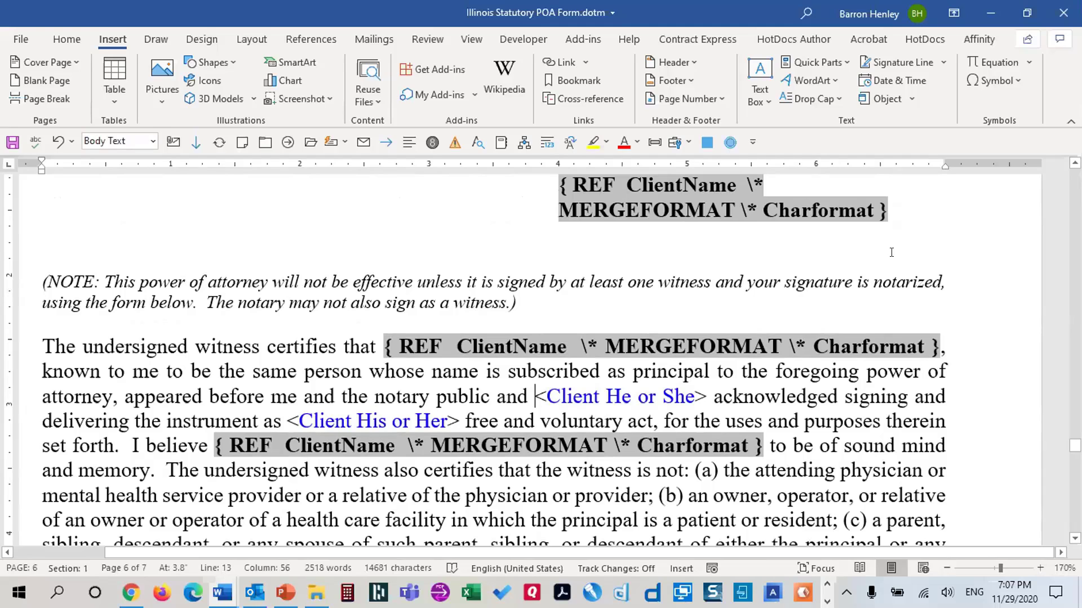
{"action": "key", "text": "ctrl+F9"}
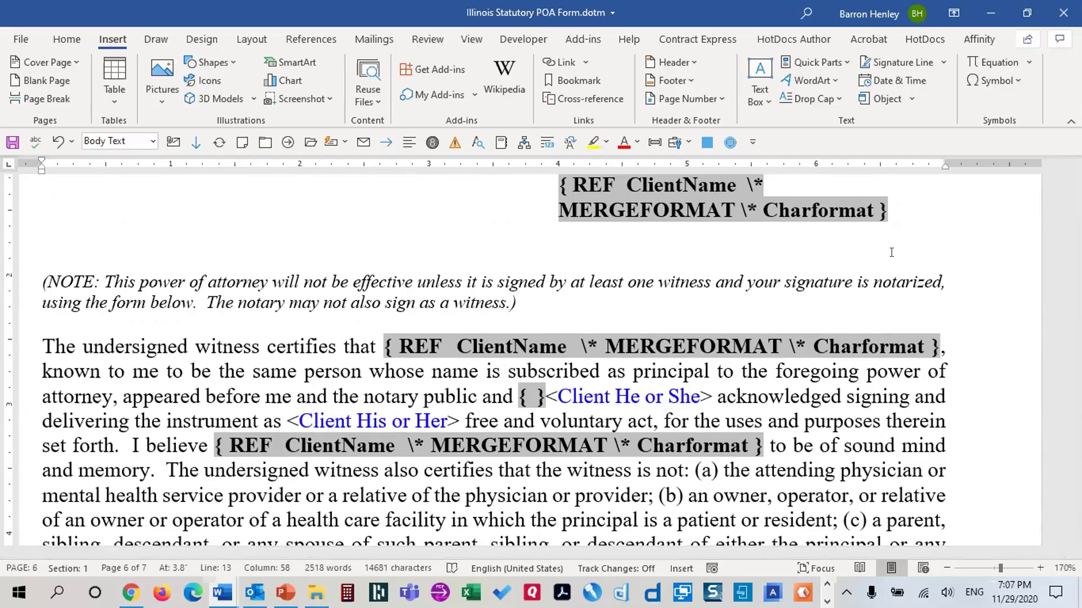
{"action": "type", "text": "IF"}
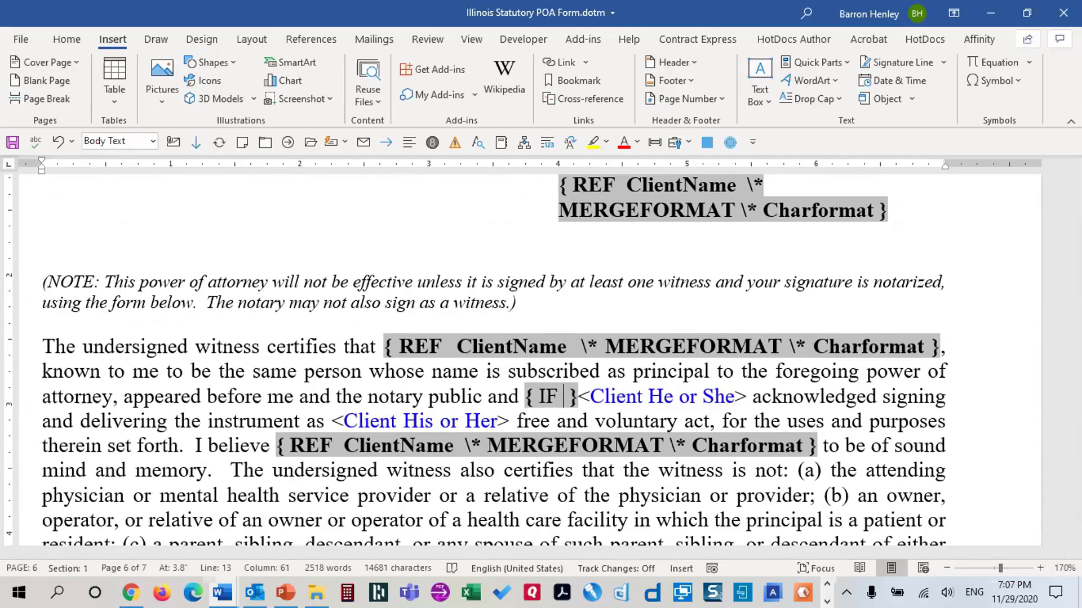
{"action": "key", "text": "ctrl+F9"}
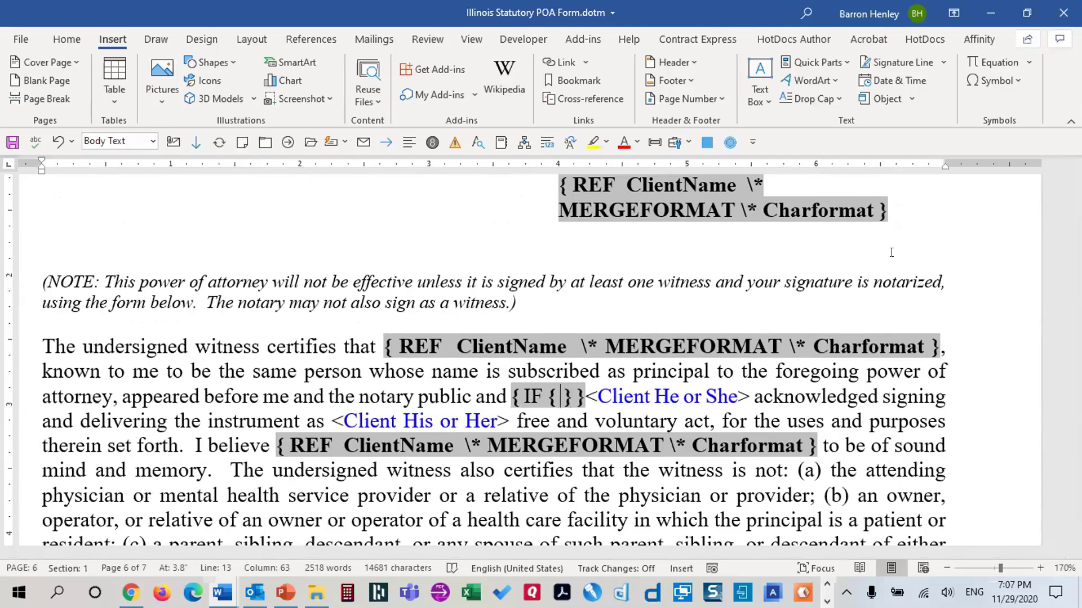
{"action": "type", "text": "ClientGender"}
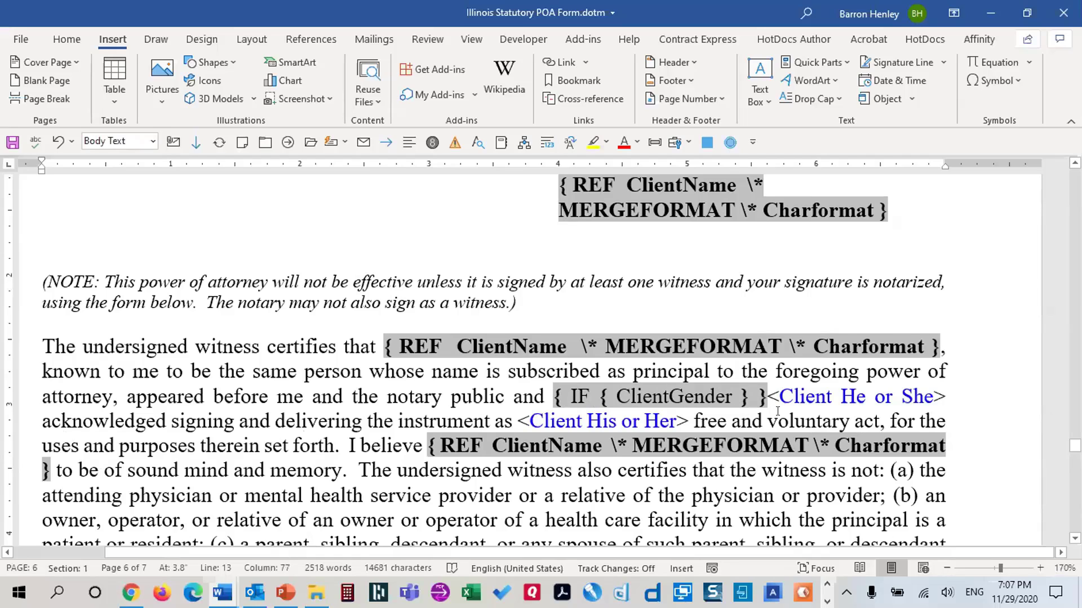
{"action": "type", "text": "="}
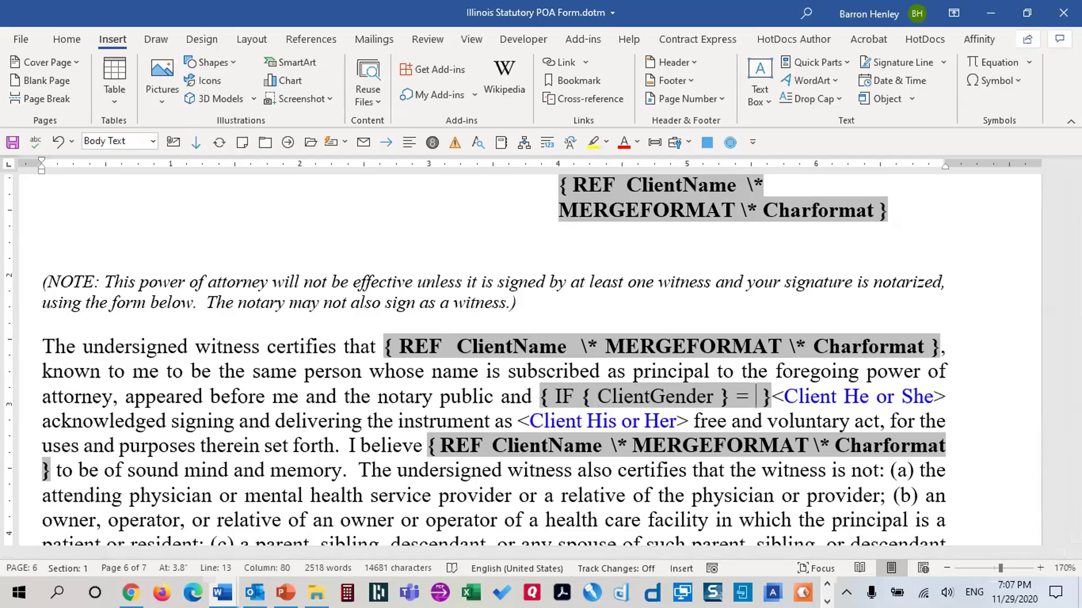
{"action": "type", "text": "  \"Male "}
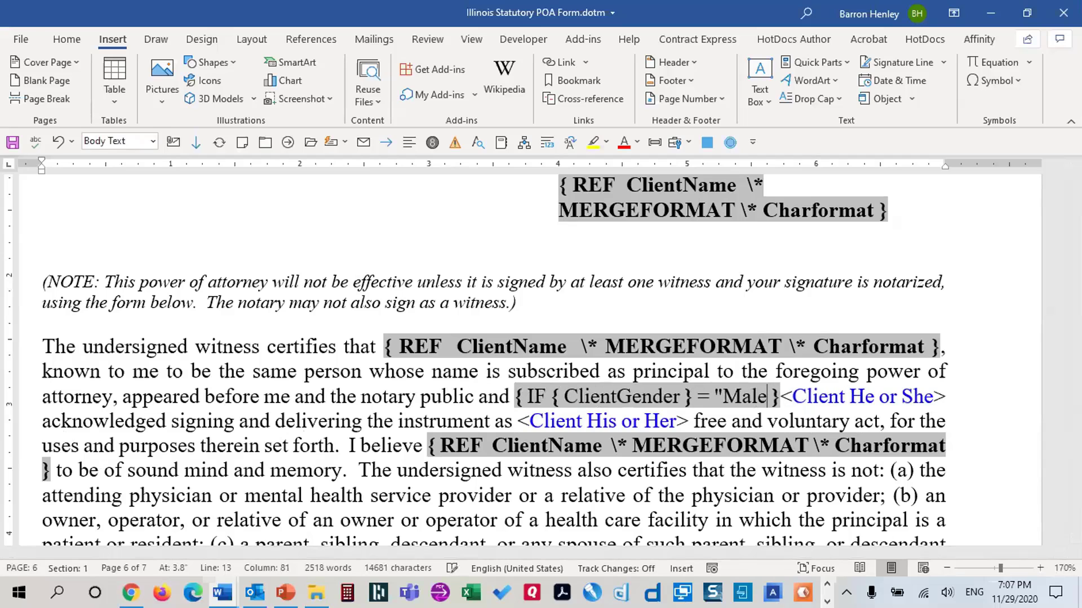
{"action": "type", "text": "\""}
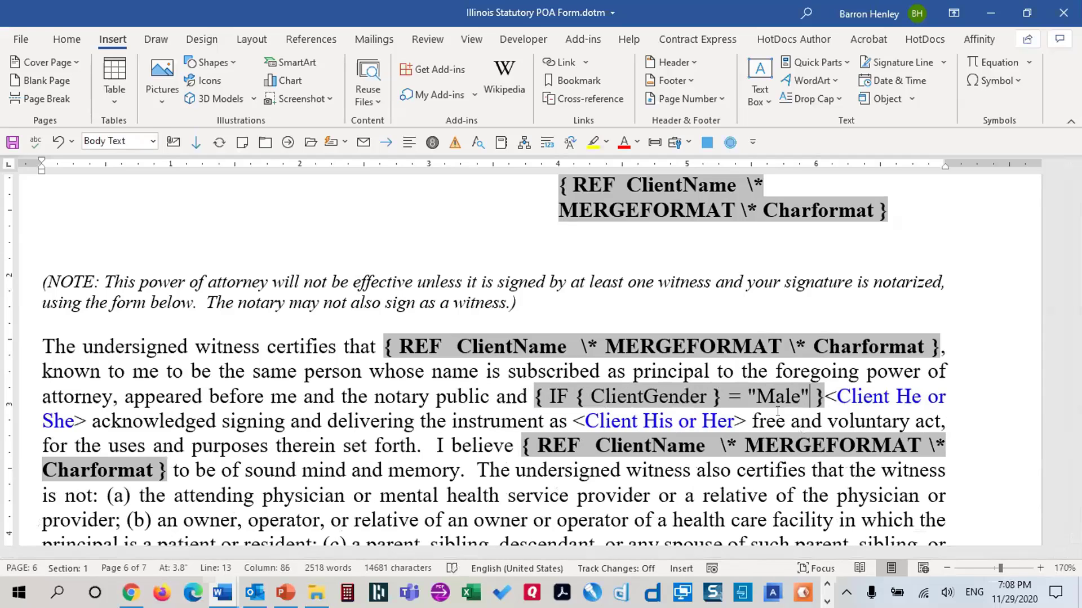
{"action": "type", "text": " \"he\""}
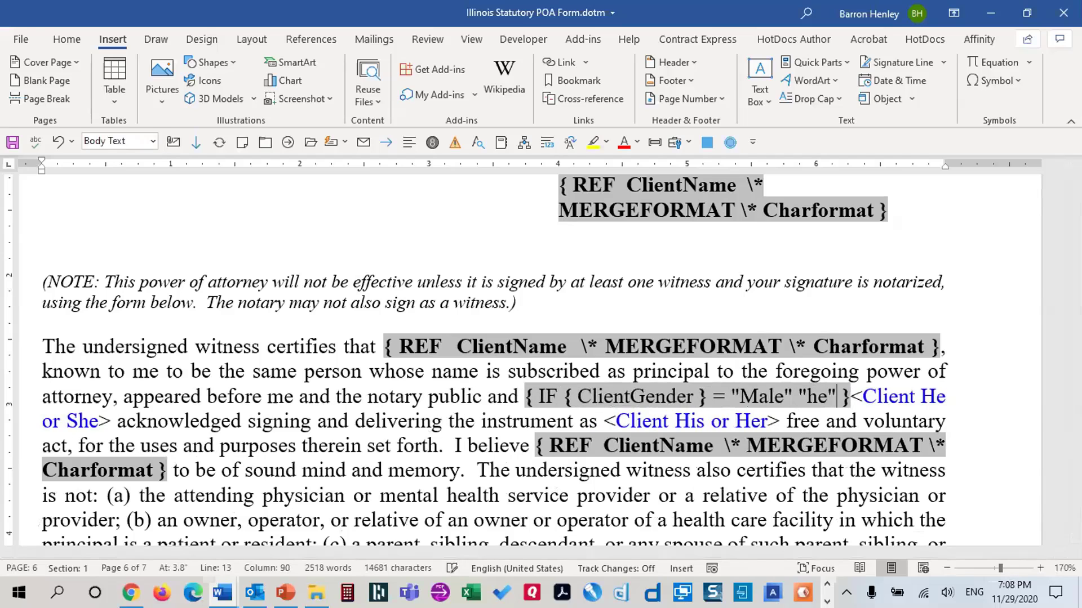
{"action": "type", "text": " \"she\""}
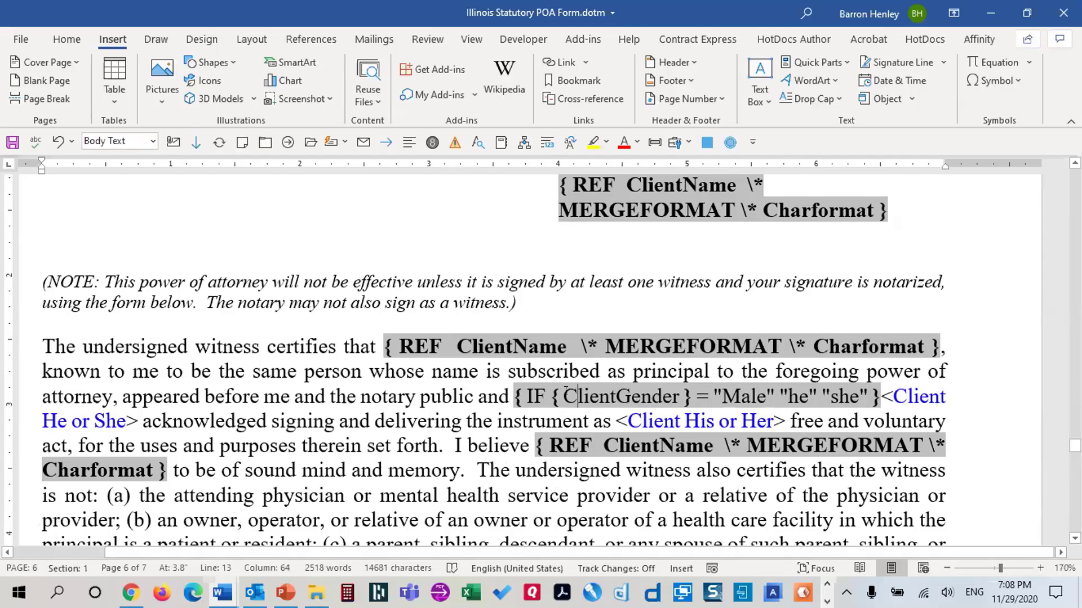
{"action": "left_click_drag", "start_coordinate": [557, 394], "coordinate": [680, 394]}
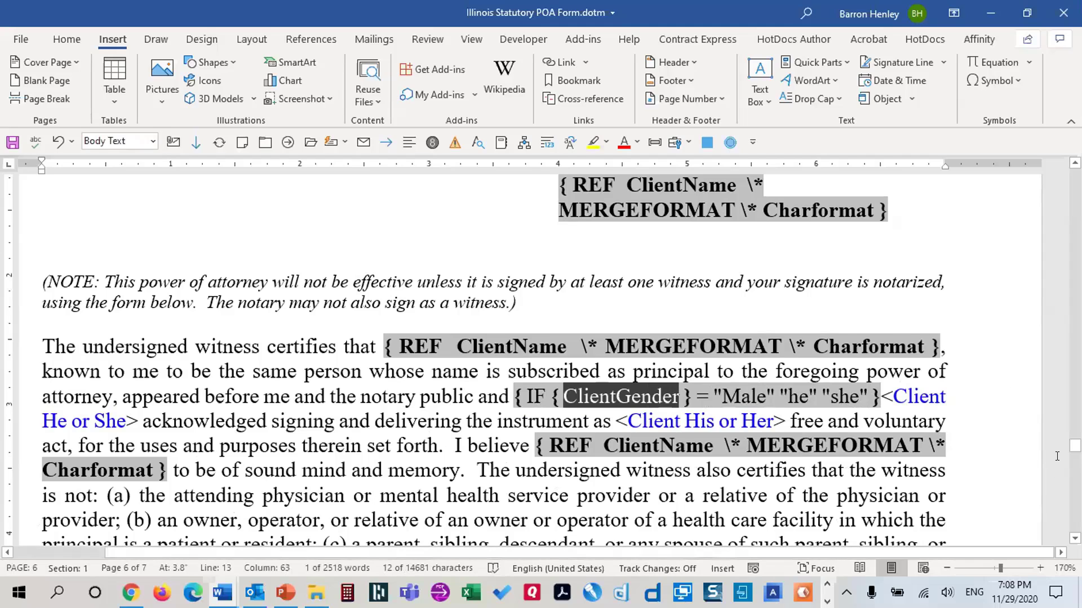
{"action": "left_click_drag", "start_coordinate": [1075, 445], "coordinate": [1075, 182]}
Check that the Client gender dropdown's bookmark is spelled ClientGender, then close its options unchanged
{"action": "scroll", "coordinate": [135, 303], "scroll_direction": "up", "scroll_amount": 2}
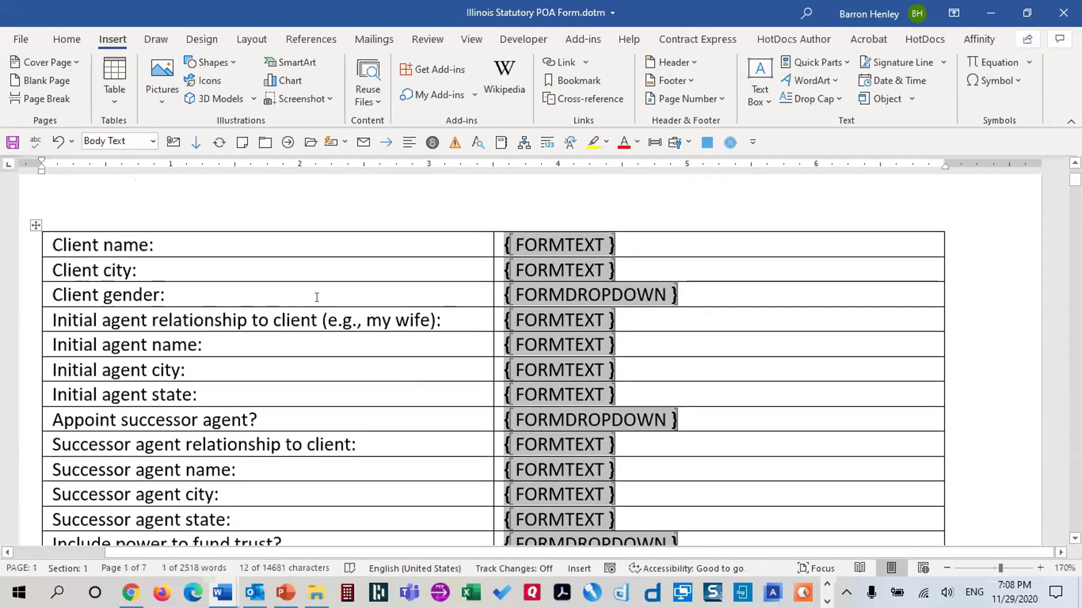
{"action": "double_click", "coordinate": [574, 295]}
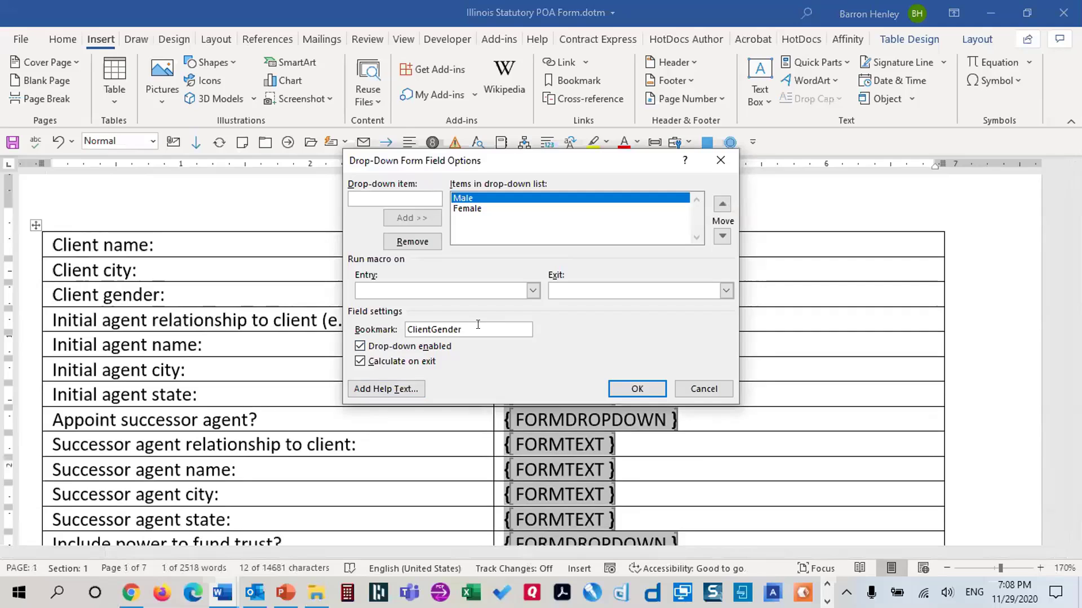
{"action": "double_click", "coordinate": [478, 325]}
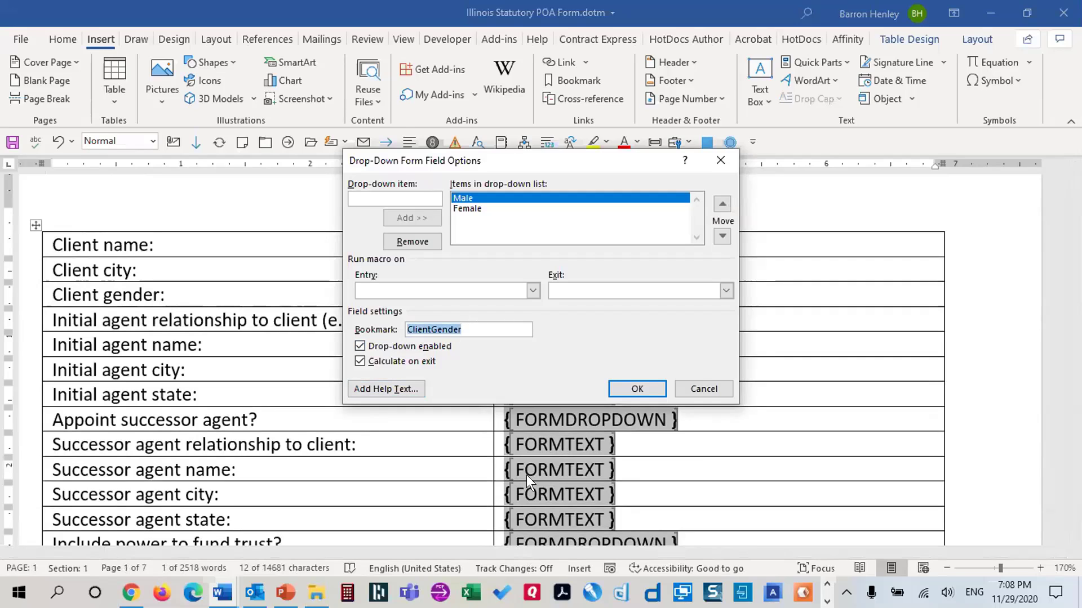
{"action": "left_click", "coordinate": [500, 334]}
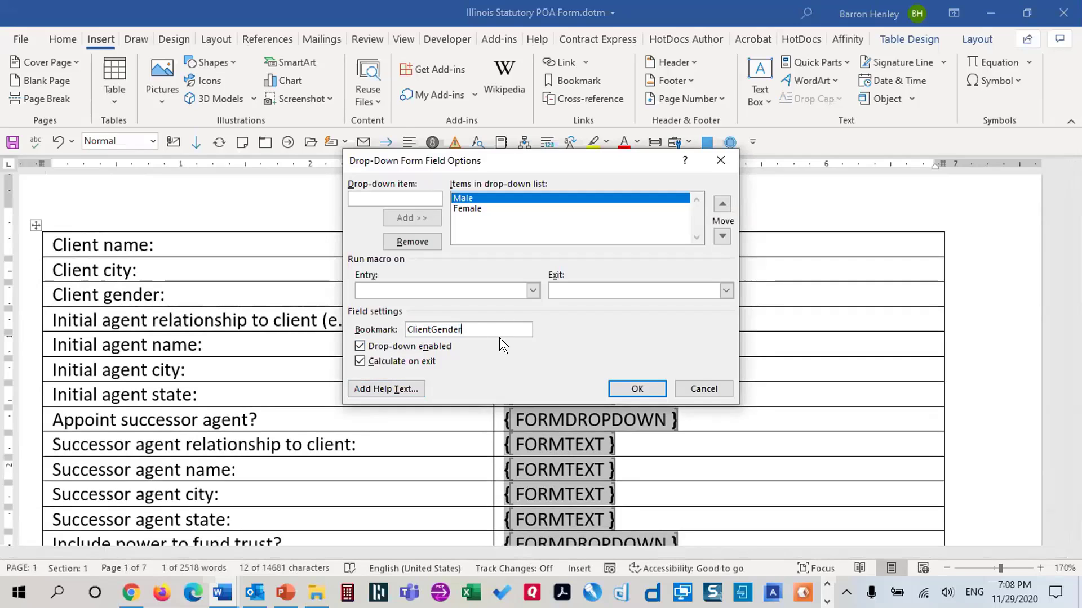
{"action": "double_click", "coordinate": [474, 326]}
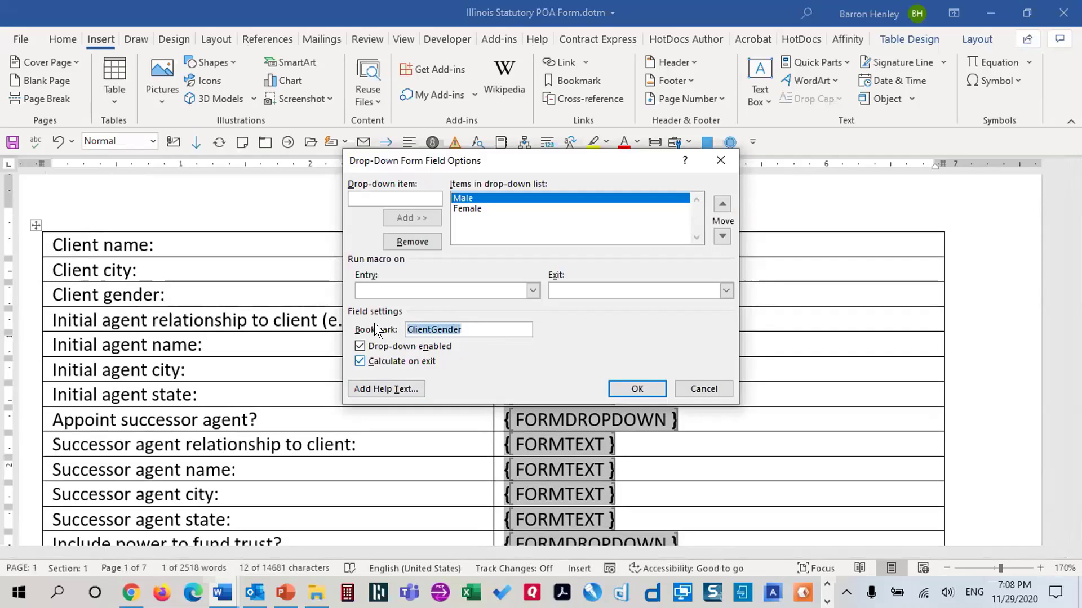
{"action": "left_click", "coordinate": [434, 329]}
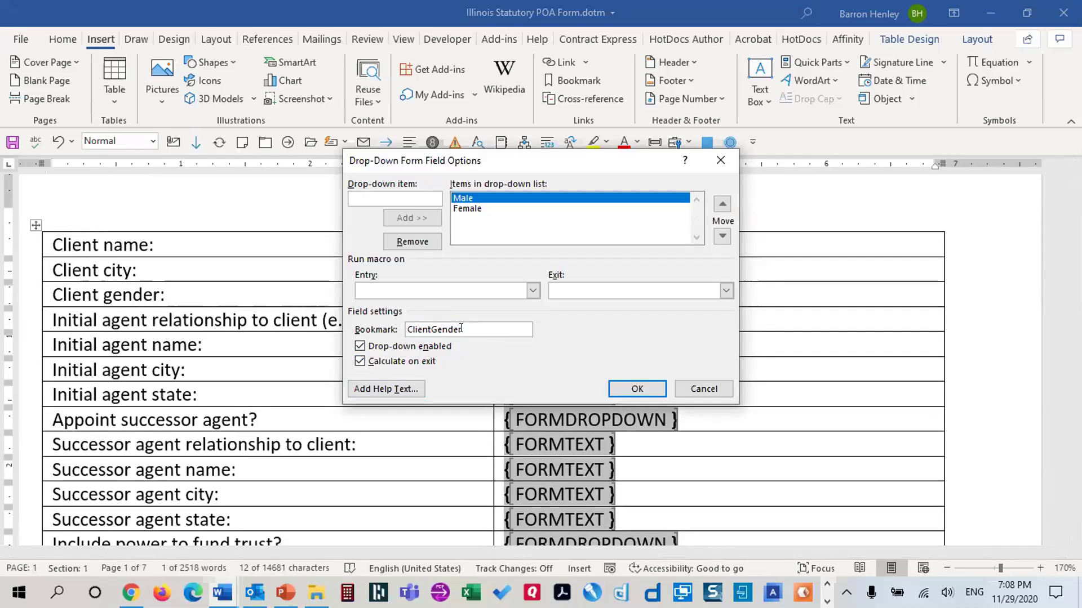
{"action": "left_click_drag", "start_coordinate": [431, 329], "coordinate": [438, 329]}
{"action": "key", "text": "Return"}
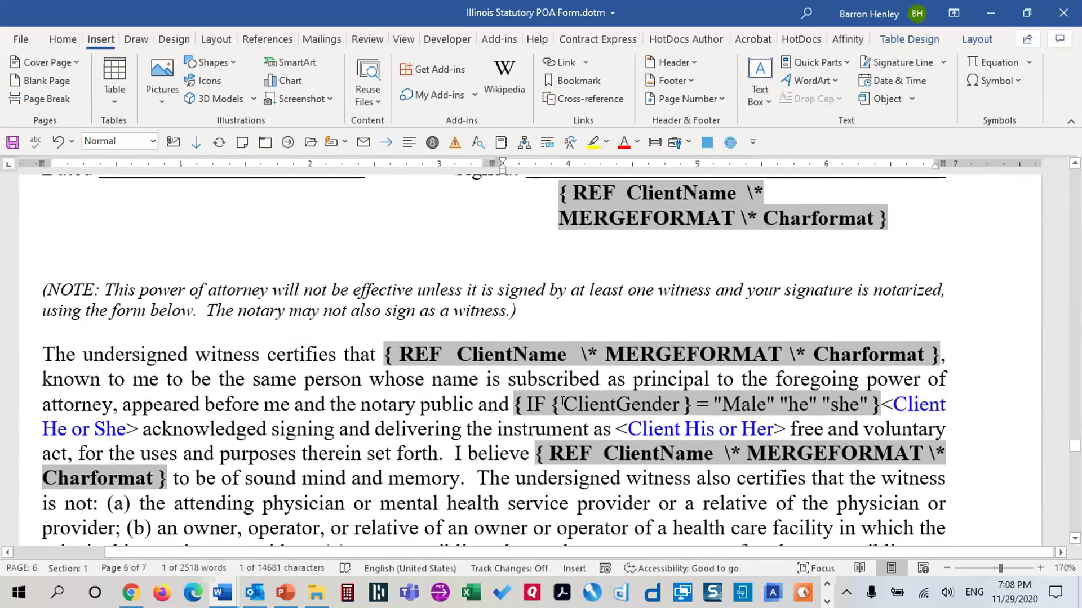
Delete the <Client He or She> placeholder that follows the IF ClientGender field
{"action": "left_click", "coordinate": [544, 404]}
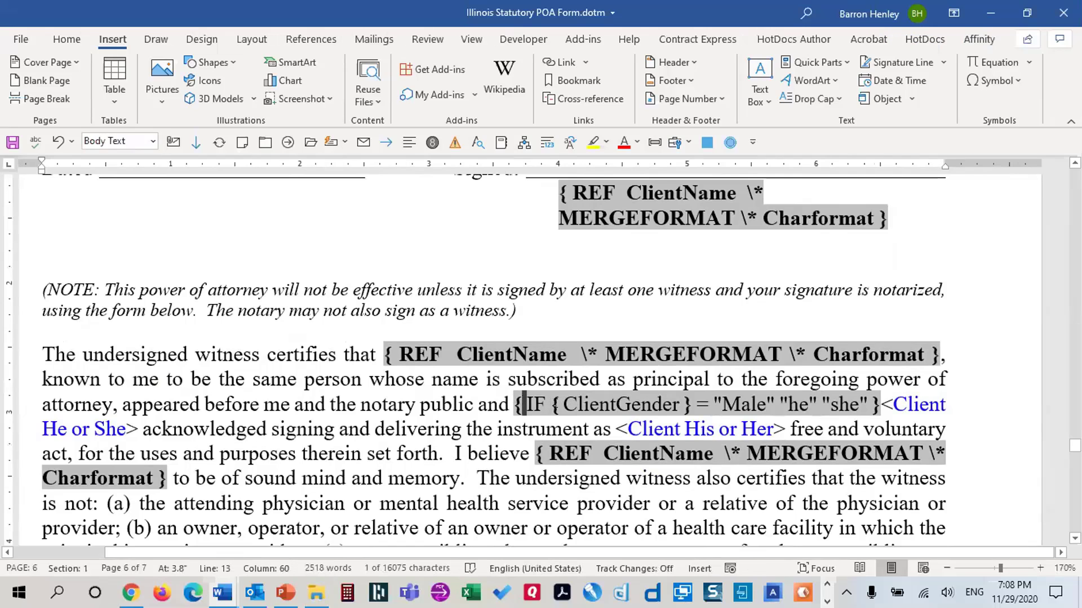
{"action": "left_click", "coordinate": [552, 402]}
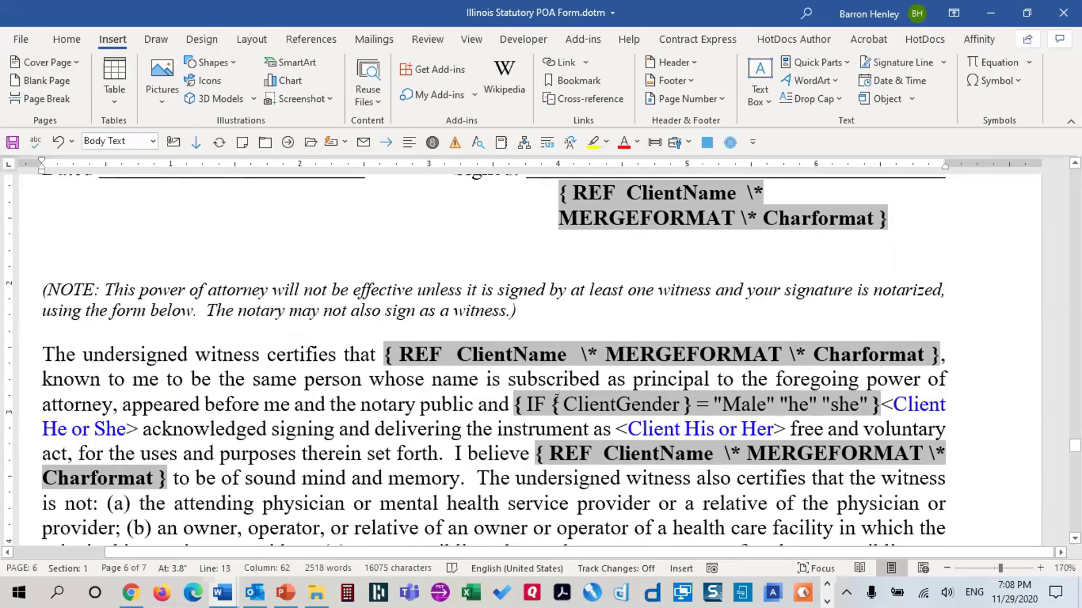
{"action": "left_click_drag", "start_coordinate": [552, 402], "coordinate": [560, 402]}
{"action": "left_click", "coordinate": [561, 404]}
{"action": "key", "text": "Right"}
{"action": "key", "text": "Right"}
{"action": "key", "text": "Right"}
{"action": "key", "text": "Right"}
{"action": "key", "text": "Right"}
{"action": "key", "text": "Right"}
{"action": "key", "text": "Right"}
{"action": "key", "text": "Right"}
{"action": "key", "text": "Right"}
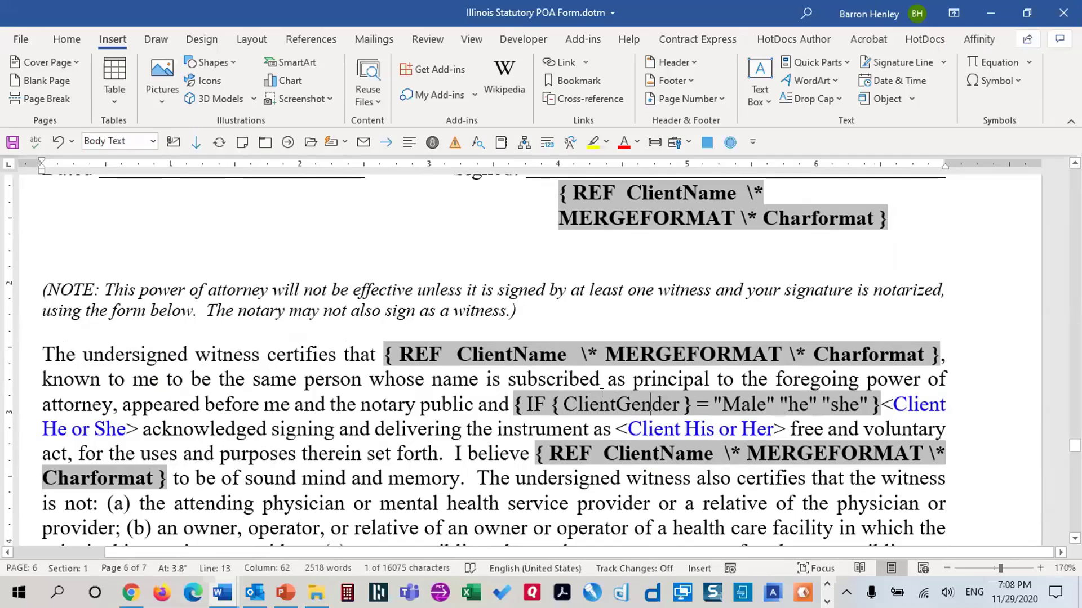
{"action": "key", "text": "Right"}
{"action": "key", "text": "Right"}
{"action": "key", "text": "Right"}
{"action": "key", "text": "Right"}
{"action": "key", "text": "Right"}
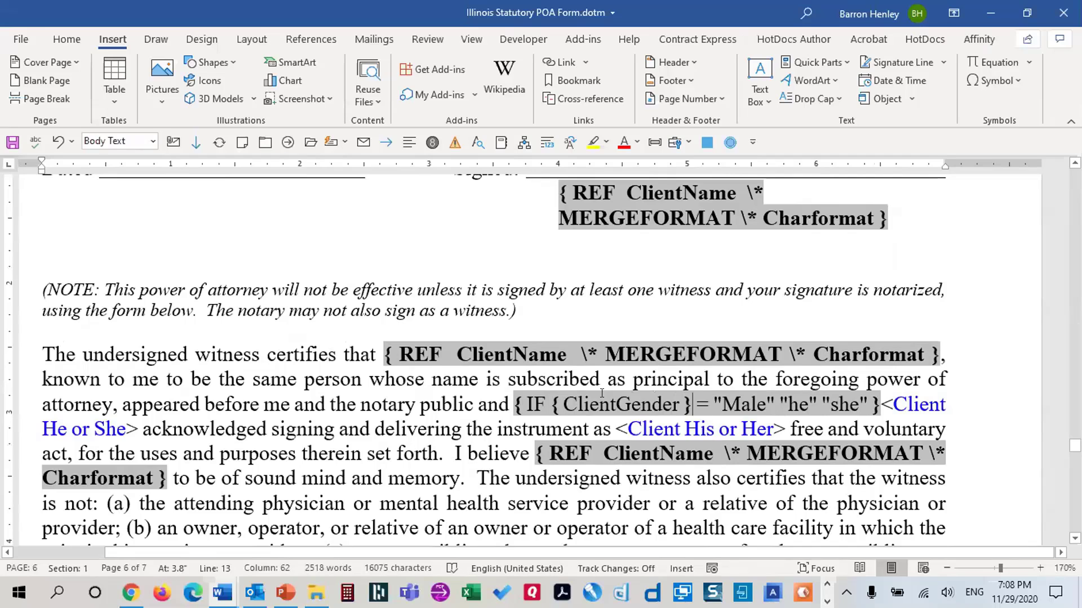
{"action": "key", "text": "Right"}
{"action": "key", "text": "Right"}
{"action": "key", "text": "Right"}
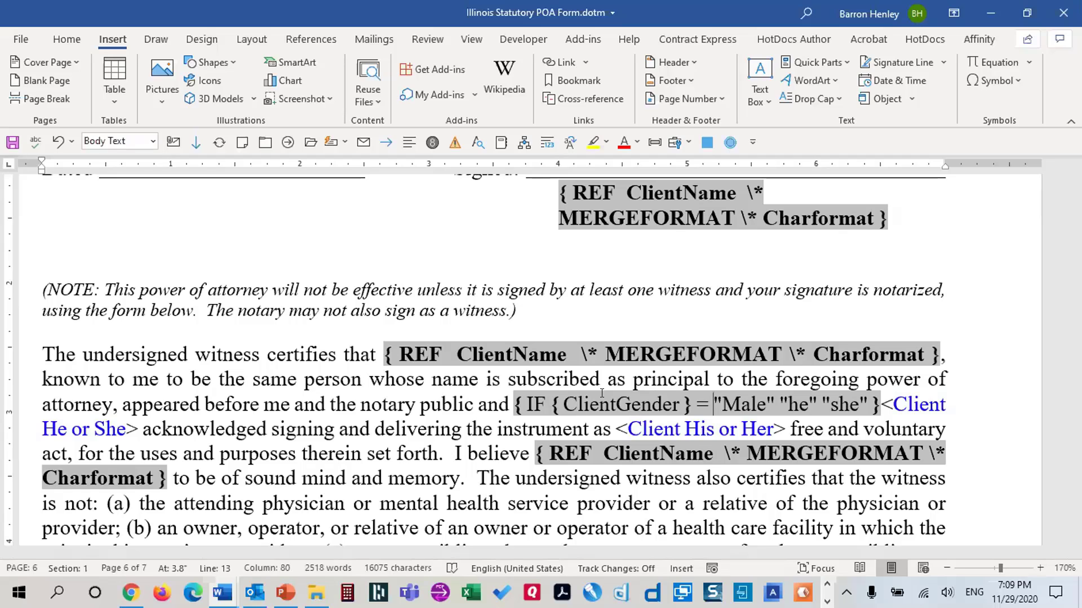
{"action": "key", "text": "ctrl+Right"}
{"action": "key", "text": "ctrl+Right"}
{"action": "key", "text": "ctrl+Right"}
{"action": "key", "text": "ctrl+Right"}
{"action": "key", "text": "ctrl+Right"}
{"action": "key", "text": "Right"}
{"action": "key", "text": "Right"}
{"action": "key", "text": "Right"}
{"action": "key", "text": "Right"}
{"action": "key", "text": "Right"}
{"action": "key", "text": "Right"}
{"action": "key", "text": "shift+Right"}
{"action": "key", "text": "shift+Right"}
{"action": "key", "text": "shift+Right"}
{"action": "key", "text": "shift+Right"}
{"action": "key", "text": "shift+Right"}
{"action": "key", "text": "shift+Right"}
{"action": "key", "text": "shift+Right"}
{"action": "key", "text": "shift+Right"}
{"action": "key", "text": "shift+Right"}
{"action": "key", "text": "shift+Right"}
{"action": "key", "text": "shift+Right"}
{"action": "key", "text": "shift+Right"}
{"action": "key", "text": "shift+Right"}
{"action": "key", "text": "shift+Right"}
{"action": "key", "text": "shift+Right"}
{"action": "key", "text": "shift+Right"}
{"action": "key", "text": "shift+Right"}
{"action": "key", "text": "shift+Right"}
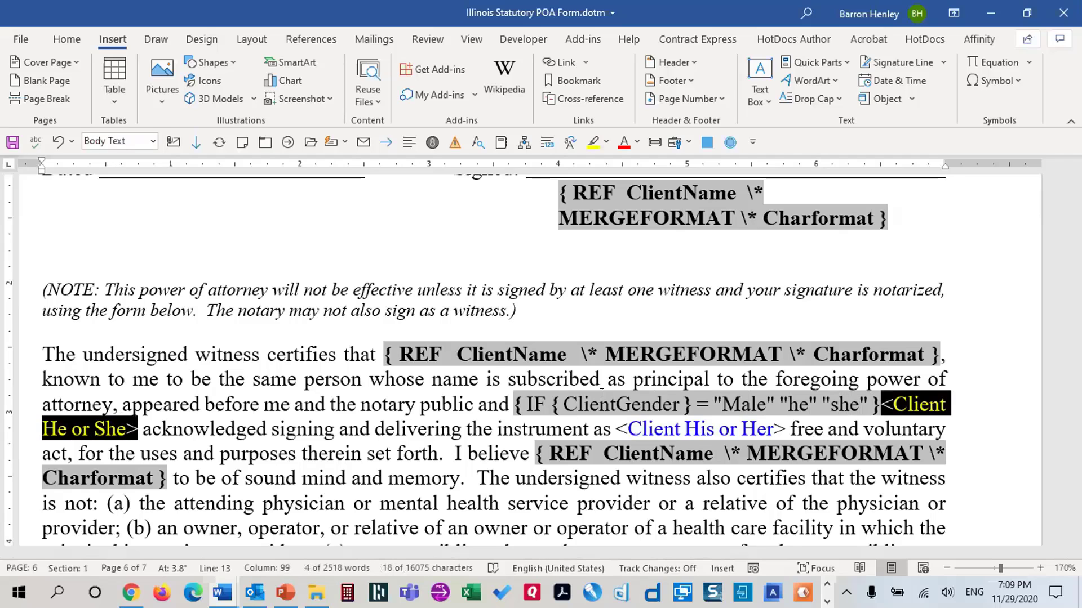
{"action": "key", "text": "Delete"}
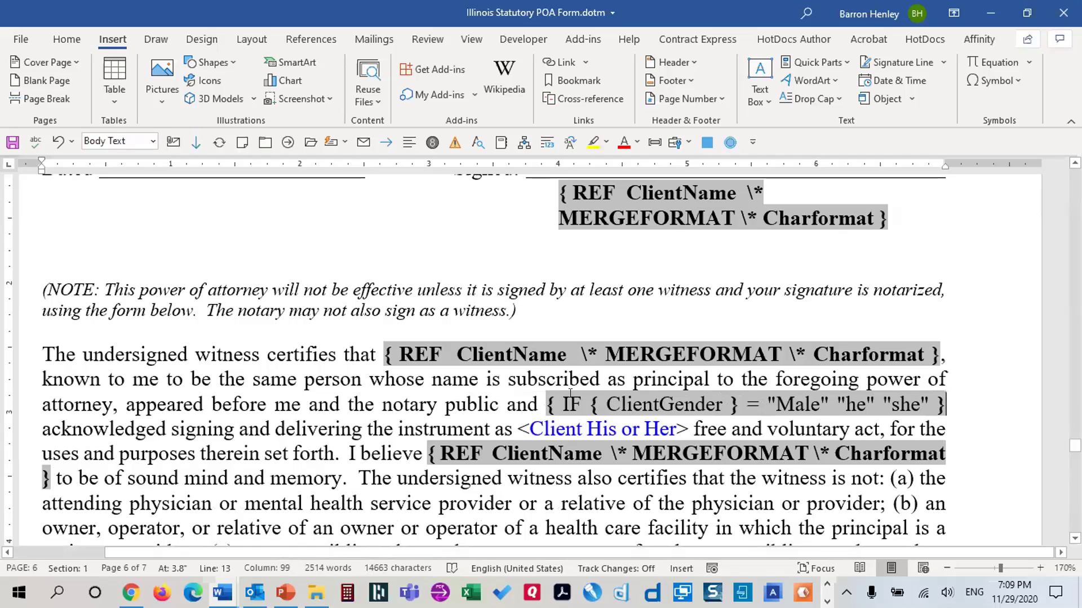
Paste a copy of the IF field over <Client His or Her> and change its results to 'his'/'her'
{"action": "left_click_drag", "start_coordinate": [545, 402], "coordinate": [580, 407]}
{"action": "key", "text": "ctrl+c"}
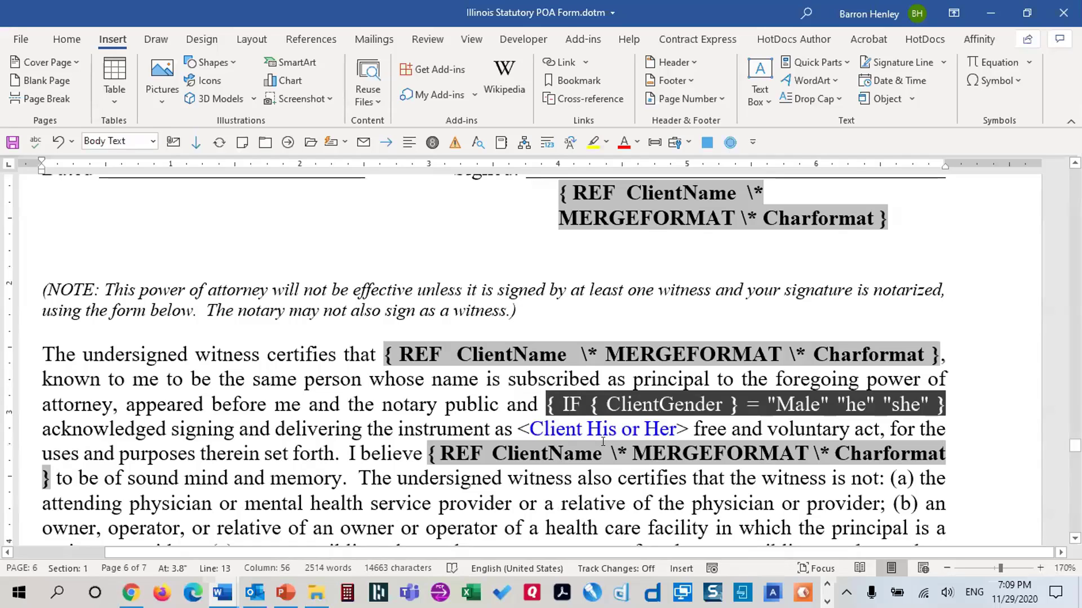
{"action": "left_click_drag", "start_coordinate": [517, 429], "coordinate": [688, 429]}
{"action": "key", "text": "ctrl+v"}
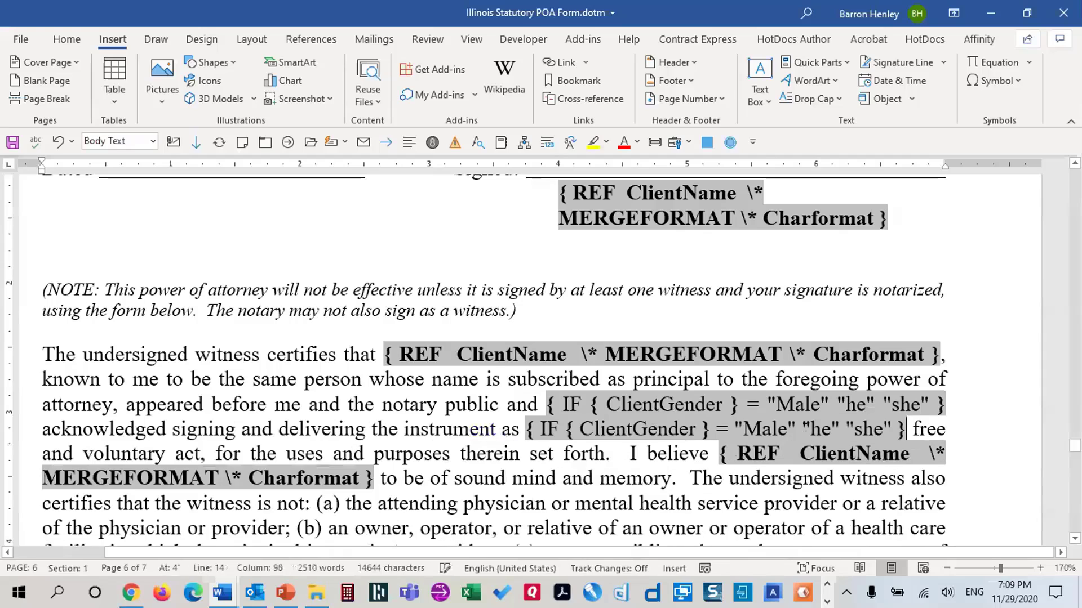
{"action": "left_click_drag", "start_coordinate": [819, 429], "coordinate": [830, 430]}
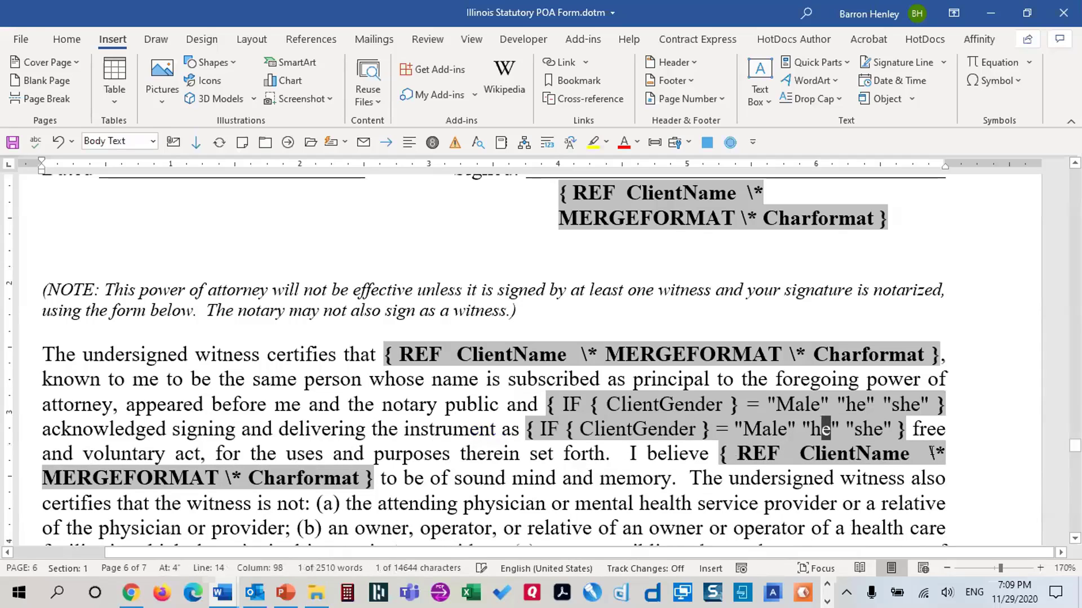
{"action": "type", "text": "is"}
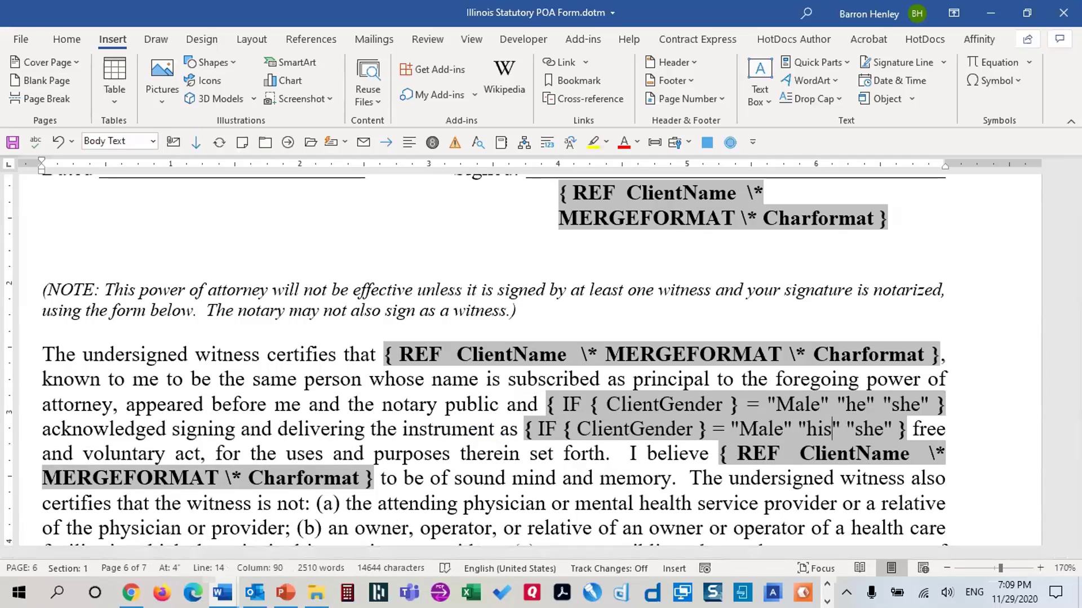
{"action": "key", "text": "Right"}
{"action": "key", "text": "Right"}
{"action": "key", "text": "Right"}
{"action": "key", "text": "Delete"}
{"action": "key", "text": "Right"}
{"action": "key", "text": "Right"}
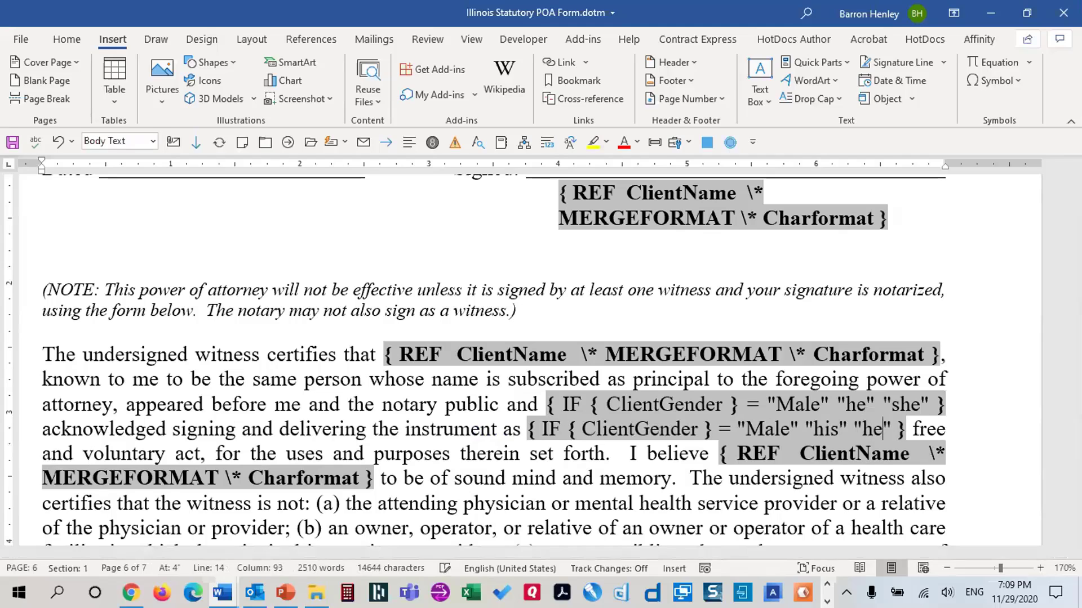
{"action": "type", "text": "r"}
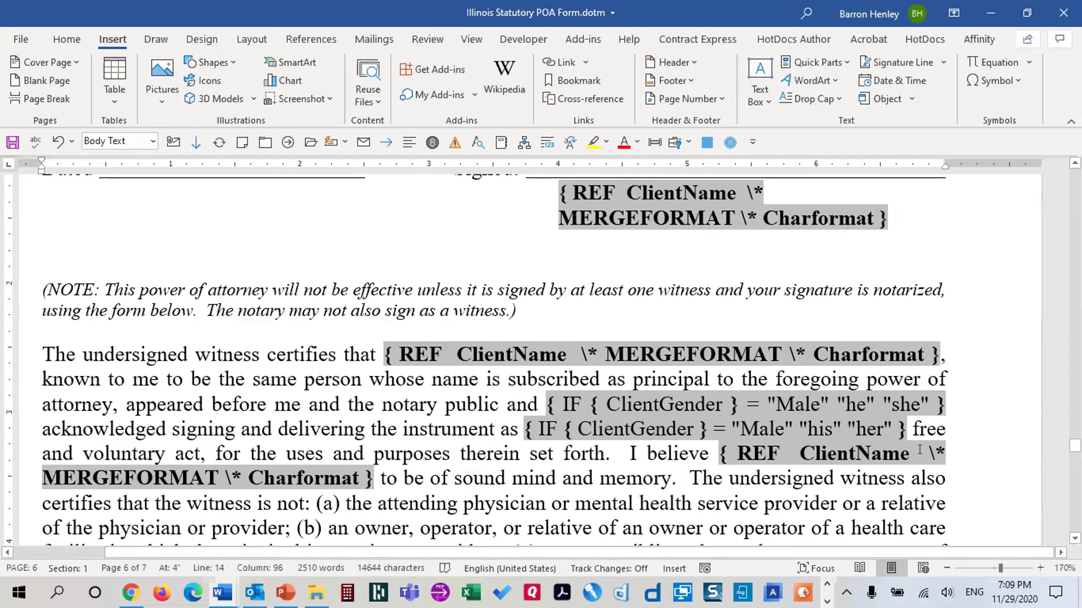
{"action": "scroll", "coordinate": [919, 444], "scroll_direction": "down", "scroll_amount": 10}
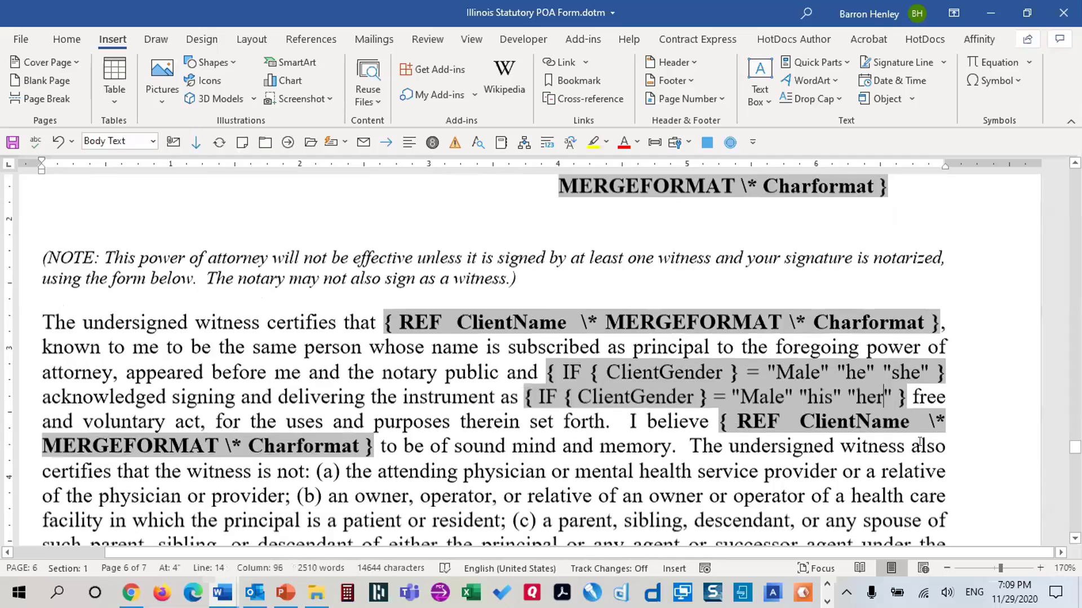
Insert { IF { ClientGender } = "Male" "he" "she" } in the notary paragraph and delete <Client He or She>
{"action": "scroll", "coordinate": [923, 439], "scroll_direction": "down", "scroll_amount": 2}
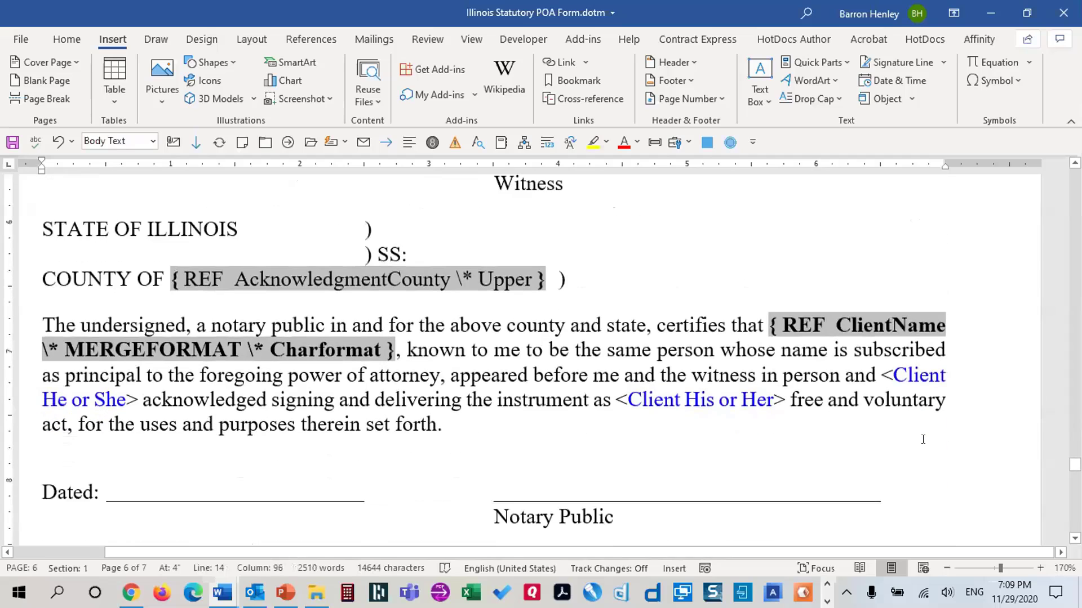
{"action": "left_click", "coordinate": [881, 331]}
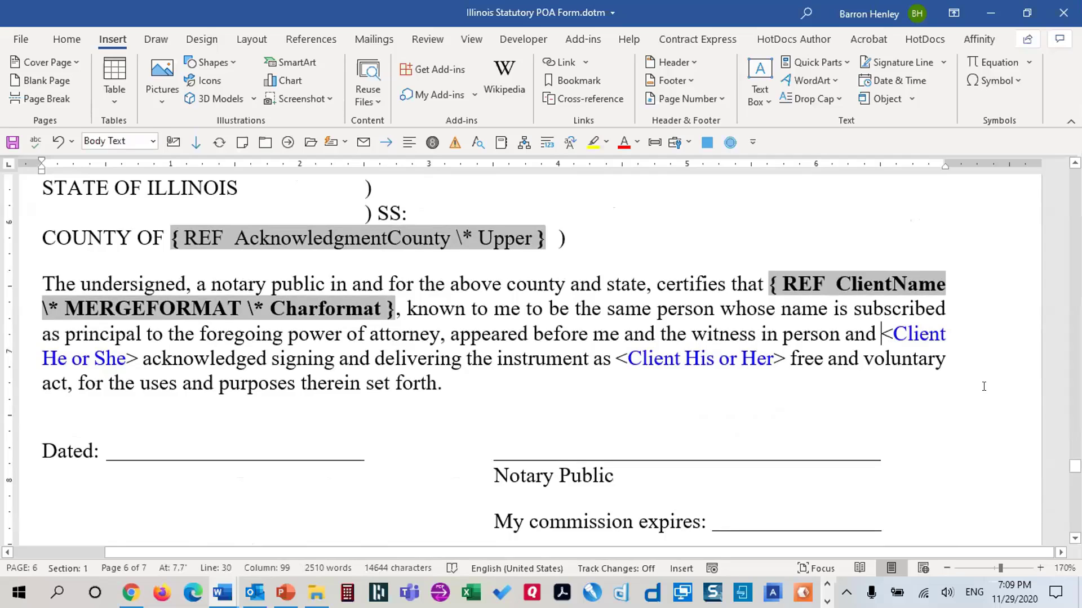
{"action": "key", "text": "ctrl+F9"}
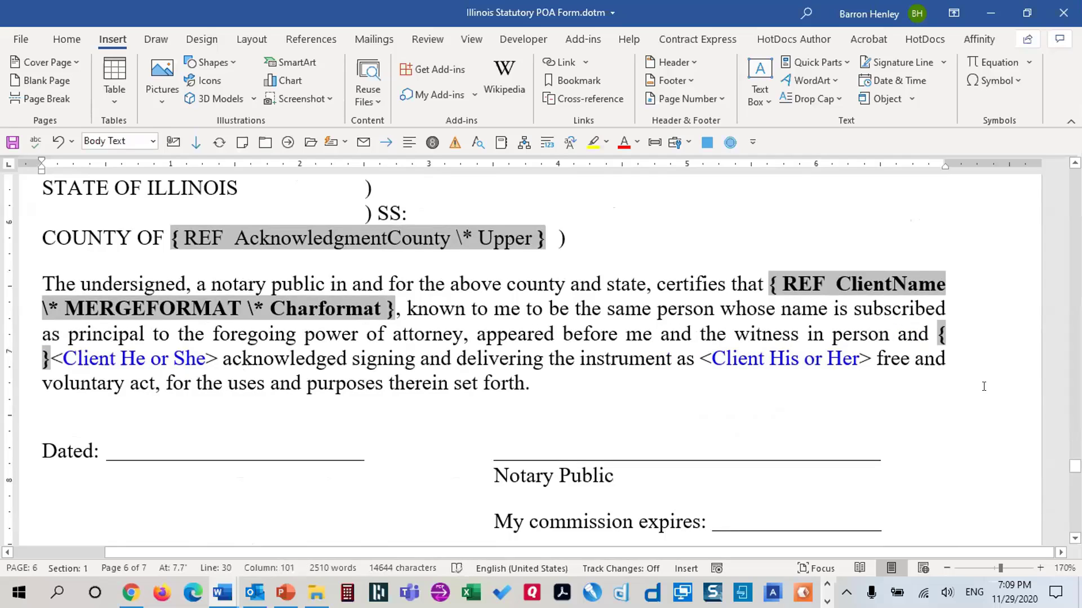
{"action": "type", "text": "IF"}
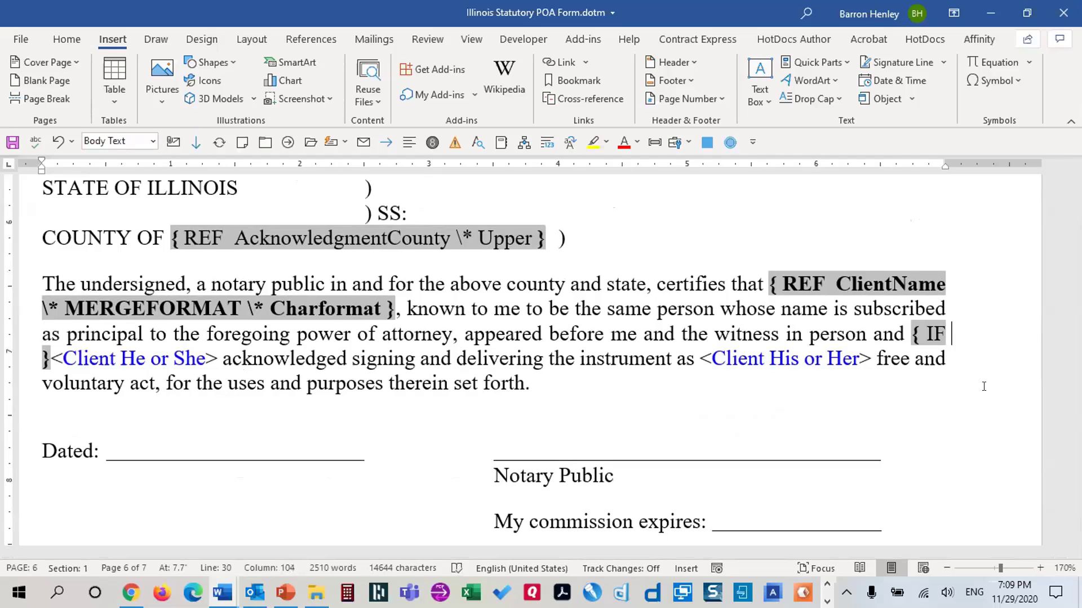
{"action": "key", "text": "ctrl+F9"}
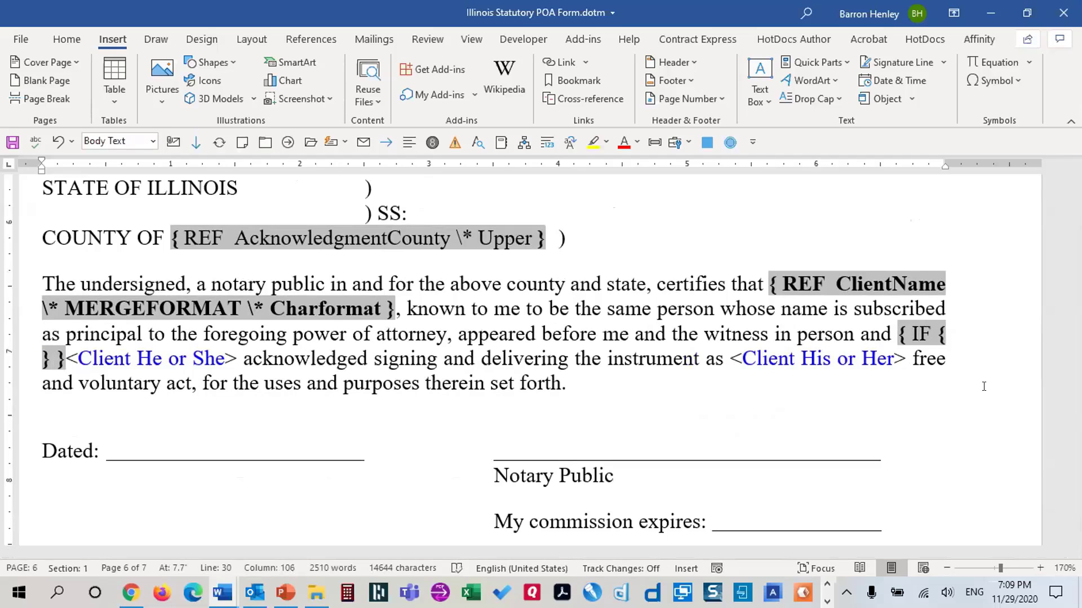
{"action": "type", "text": "ClientGender"}
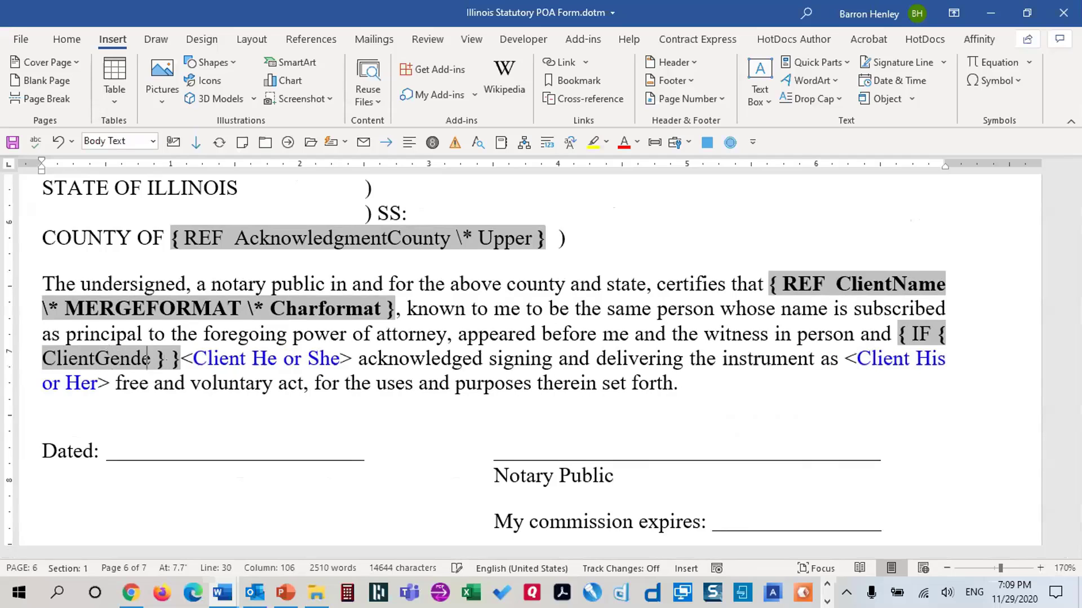
{"action": "key", "text": "Right"}
{"action": "key", "text": "Right"}
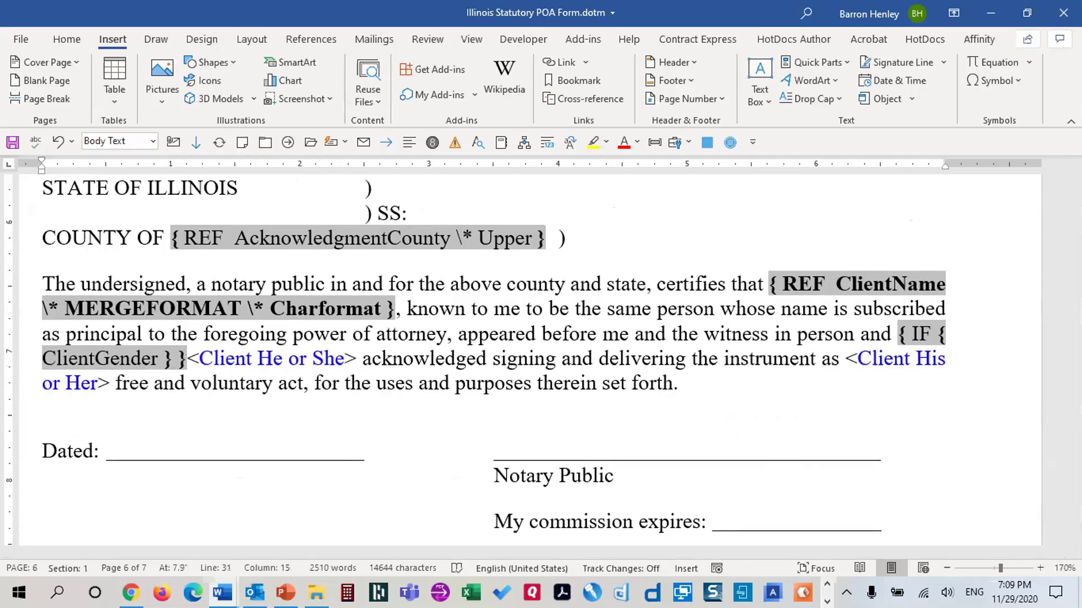
{"action": "type", "text": "= \"Male"}
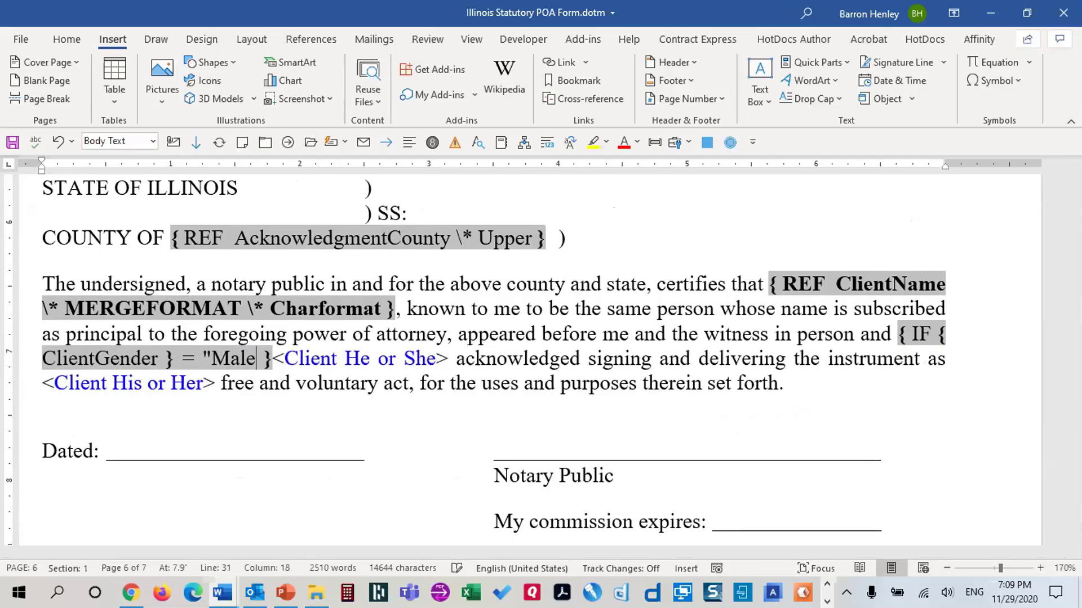
{"action": "type", "text": "\" \"he\" \"she"}
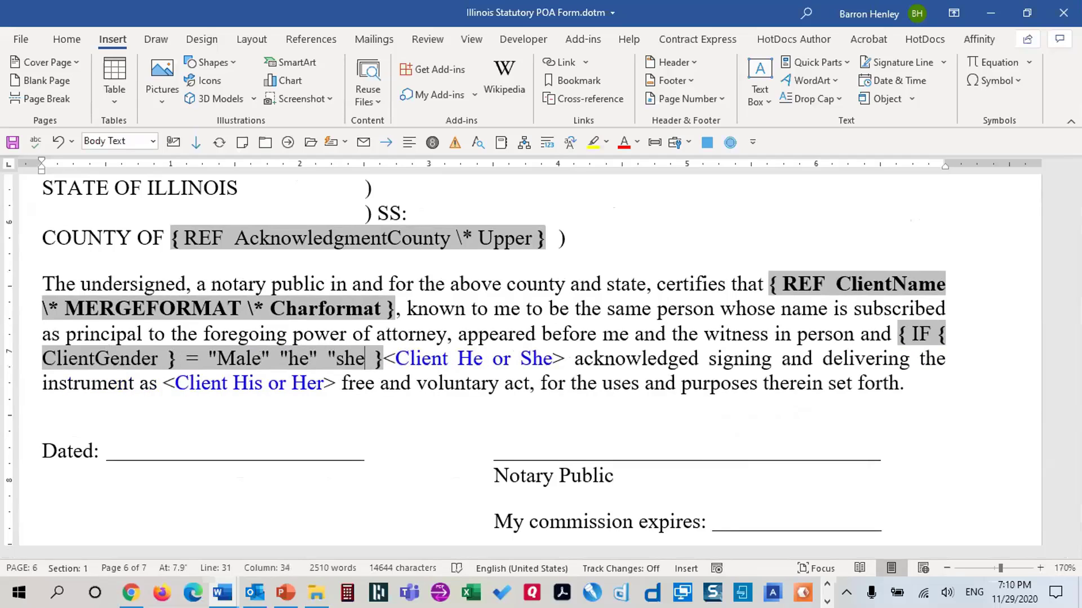
{"action": "type", "text": "\""}
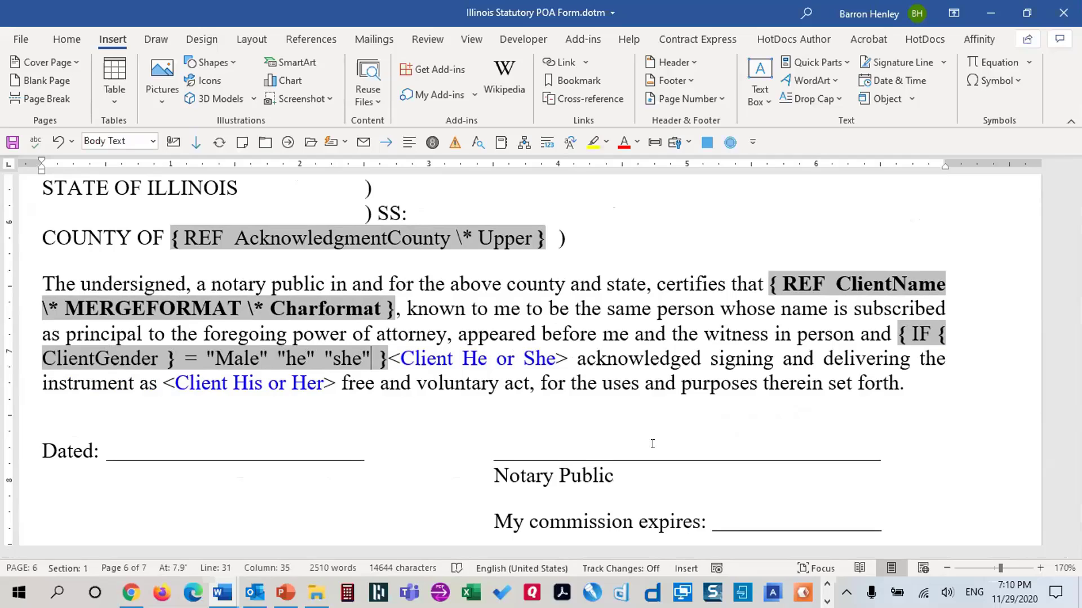
{"action": "left_click_drag", "start_coordinate": [387, 359], "coordinate": [558, 357]}
{"action": "key", "text": "Delete"}
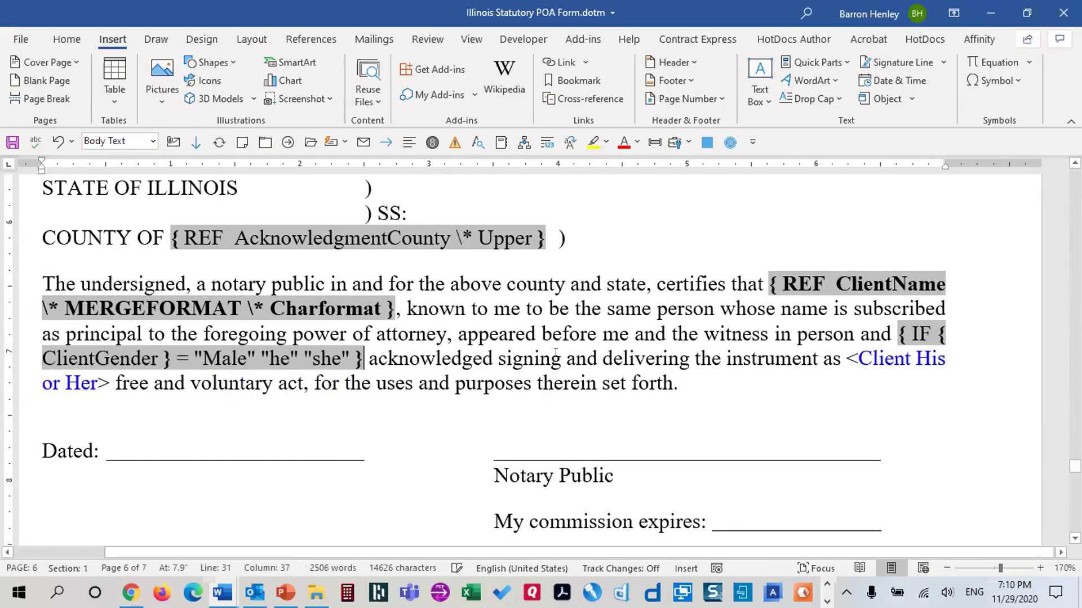
Paste the IF field over <Client His or Her> and edit its results toward 'his' and 'her'
{"action": "left_click_drag", "start_coordinate": [896, 332], "coordinate": [924, 340]}
{"action": "key", "text": "ctrl+c"}
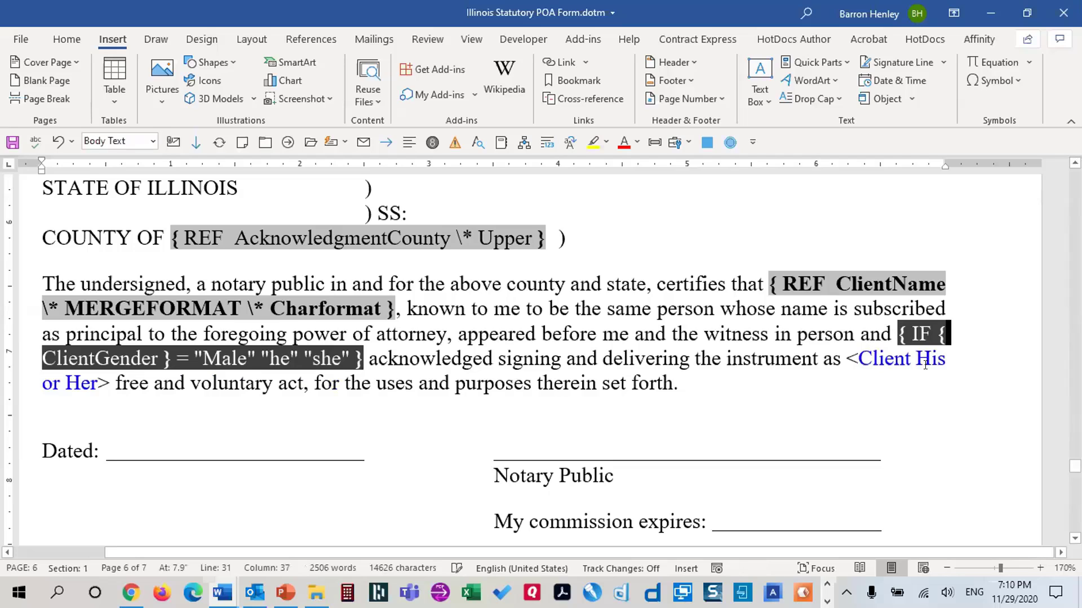
{"action": "left_click", "coordinate": [847, 350]}
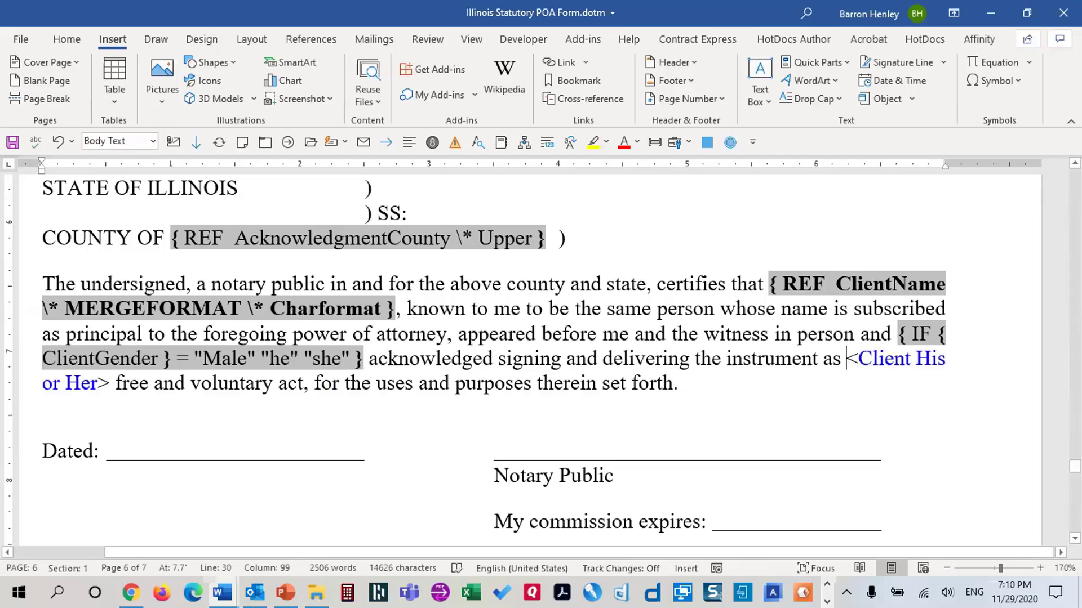
{"action": "left_click", "coordinate": [98, 378], "text": "shift"}
{"action": "key", "text": "ctrl+v"}
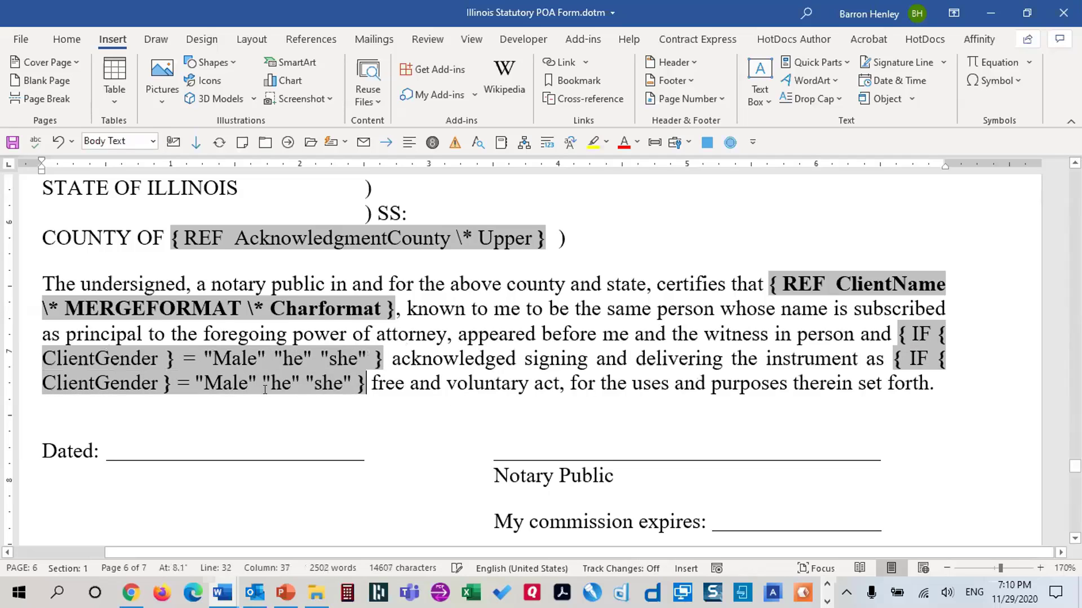
{"action": "left_click_drag", "start_coordinate": [282, 383], "coordinate": [291, 383]}
{"action": "type", "text": "is"}
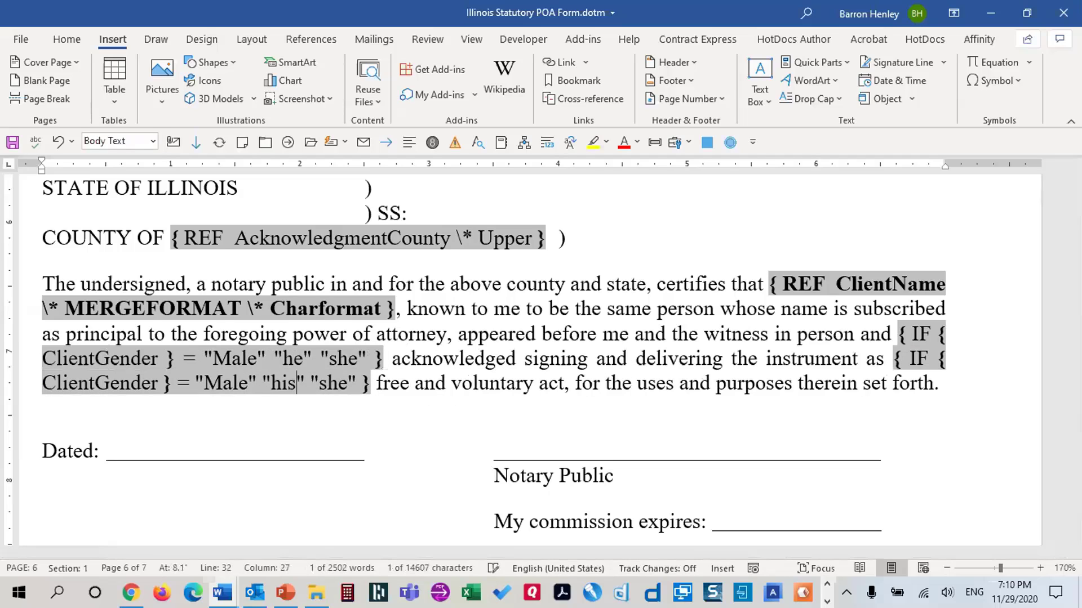
{"action": "key", "text": "Right"}
{"action": "key", "text": "Right"}
{"action": "key", "text": "Right"}
{"action": "key", "text": "Delete"}
{"action": "key", "text": "Right"}
{"action": "key", "text": "Right"}
Complete the 'her' result and place the cursor in paragraph 10
{"action": "type", "text": "r"}
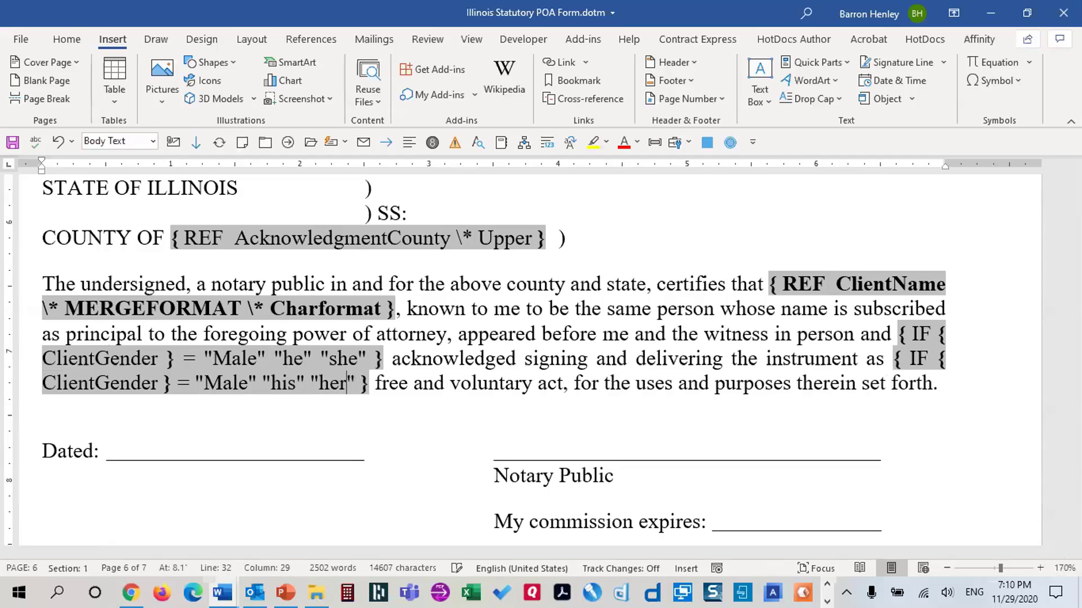
{"action": "scroll", "coordinate": [505, 442], "scroll_direction": "down", "scroll_amount": 6}
{"action": "scroll", "coordinate": [596, 449], "scroll_direction": "down", "scroll_amount": 13}
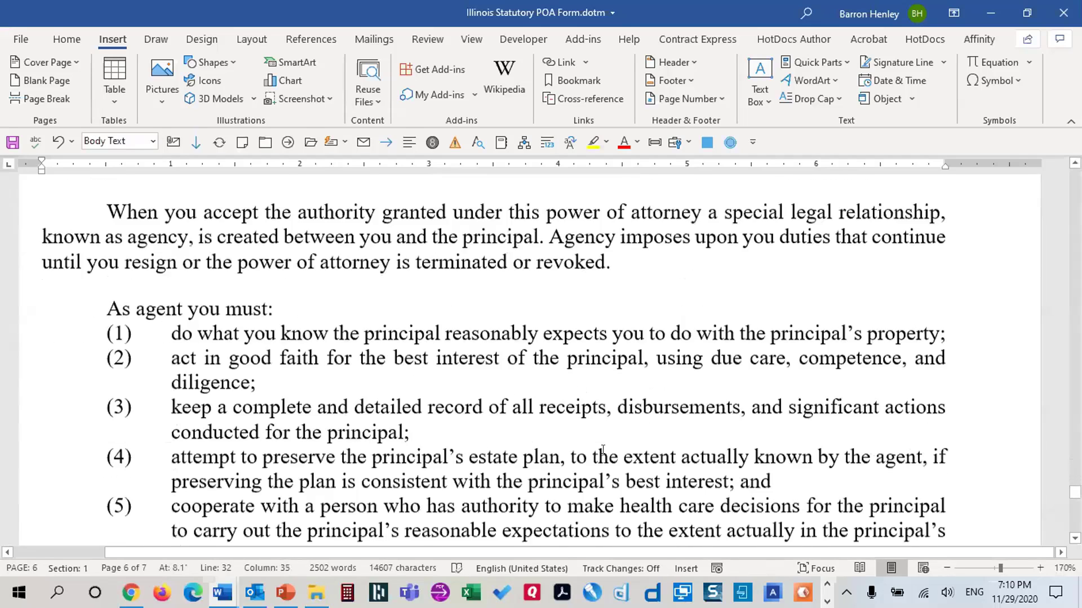
{"action": "scroll", "coordinate": [611, 444], "scroll_direction": "up", "scroll_amount": 18}
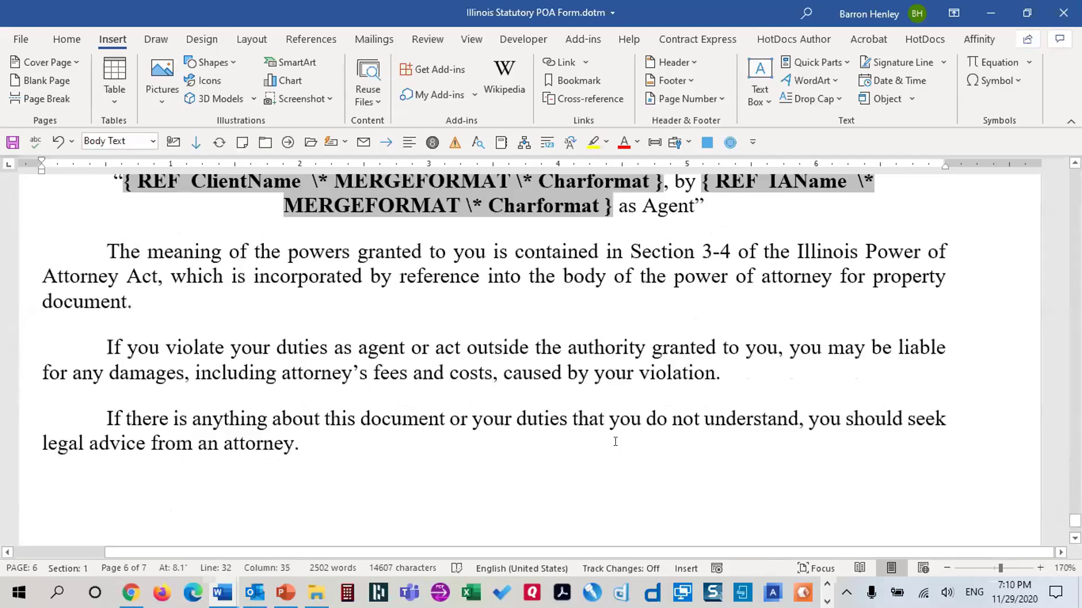
{"action": "scroll", "coordinate": [633, 442], "scroll_direction": "up", "scroll_amount": 15}
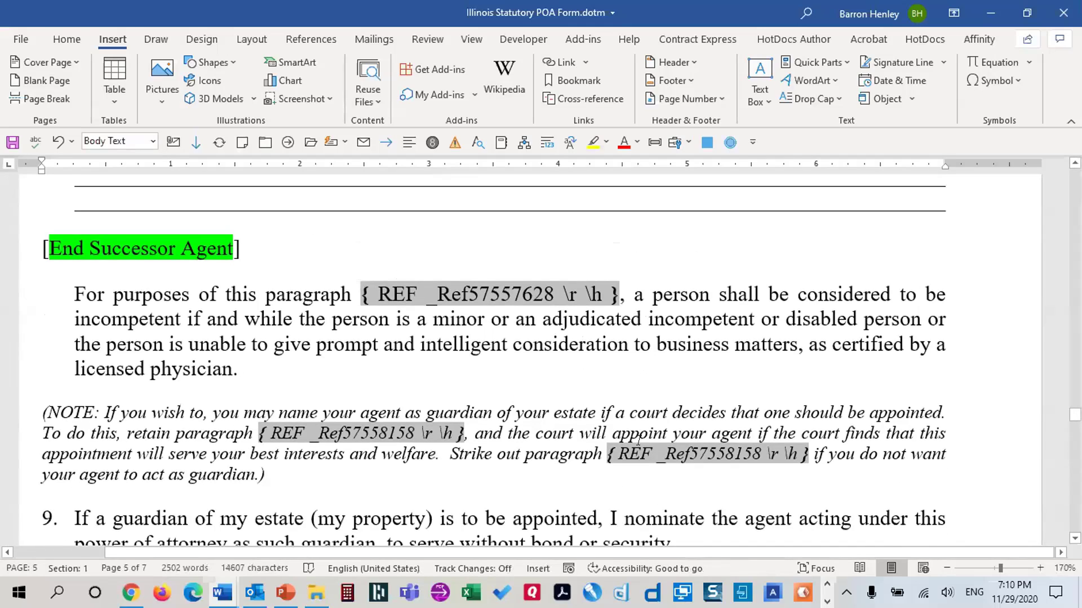
{"action": "scroll", "coordinate": [638, 442], "scroll_direction": "down", "scroll_amount": 5}
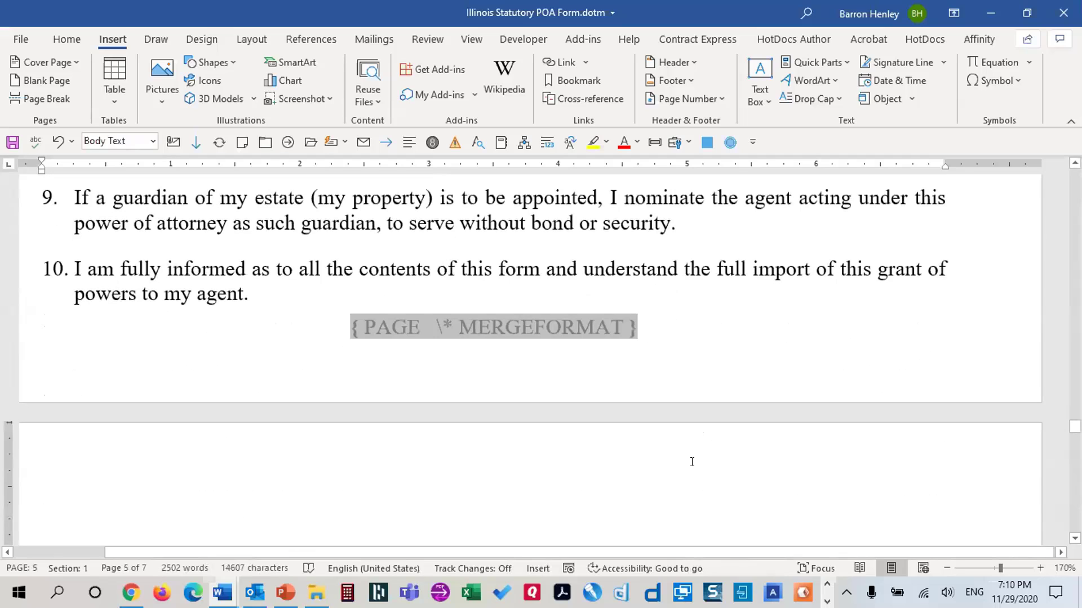
{"action": "left_click", "coordinate": [410, 265]}
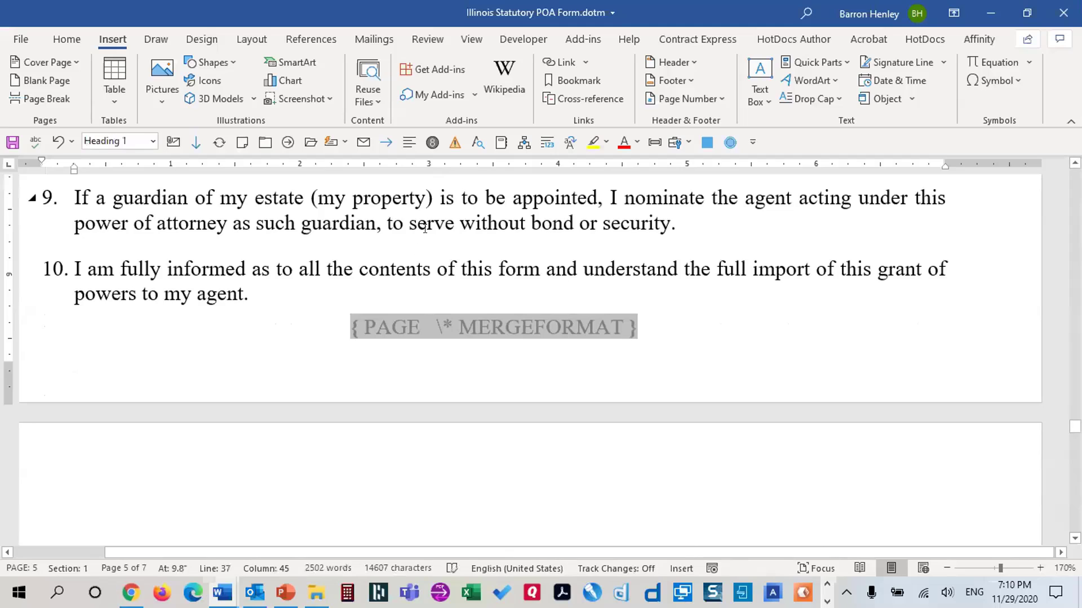
Save the template and switch from field codes to field results with Alt+F9
{"action": "left_click", "coordinate": [12, 143]}
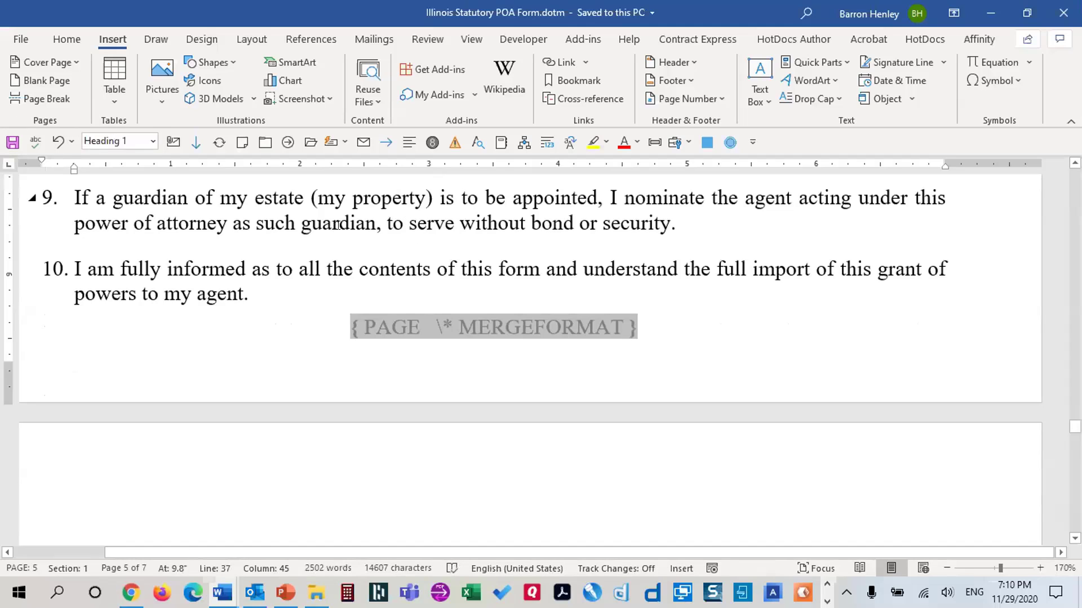
{"action": "key", "text": "alt+F9"}
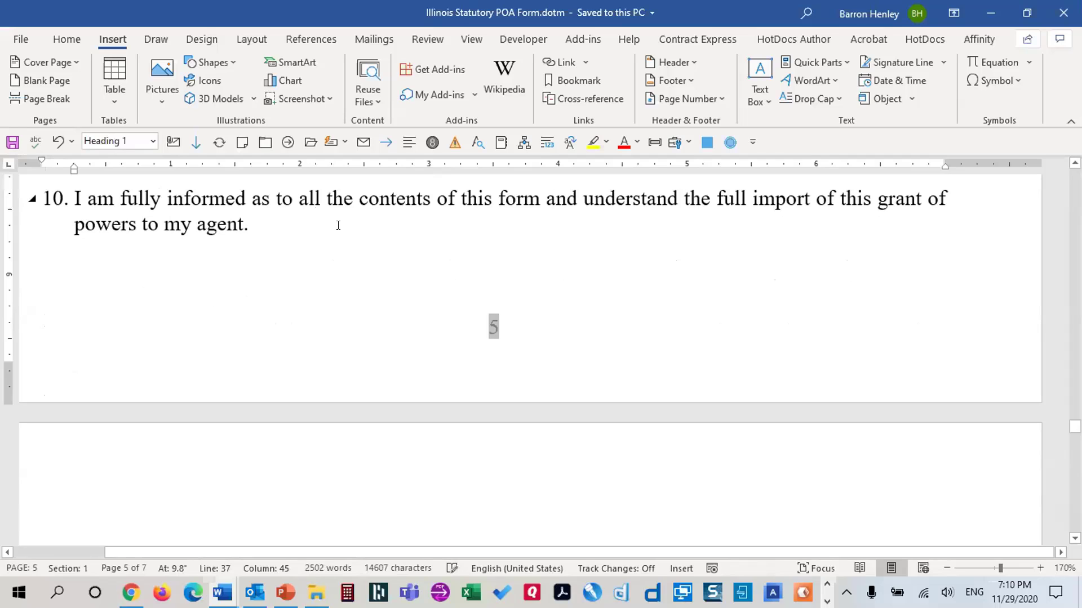
{"action": "scroll", "coordinate": [310, 231], "scroll_direction": "up", "scroll_amount": 3}
{"action": "scroll", "coordinate": [308, 235], "scroll_direction": "up", "scroll_amount": 1}
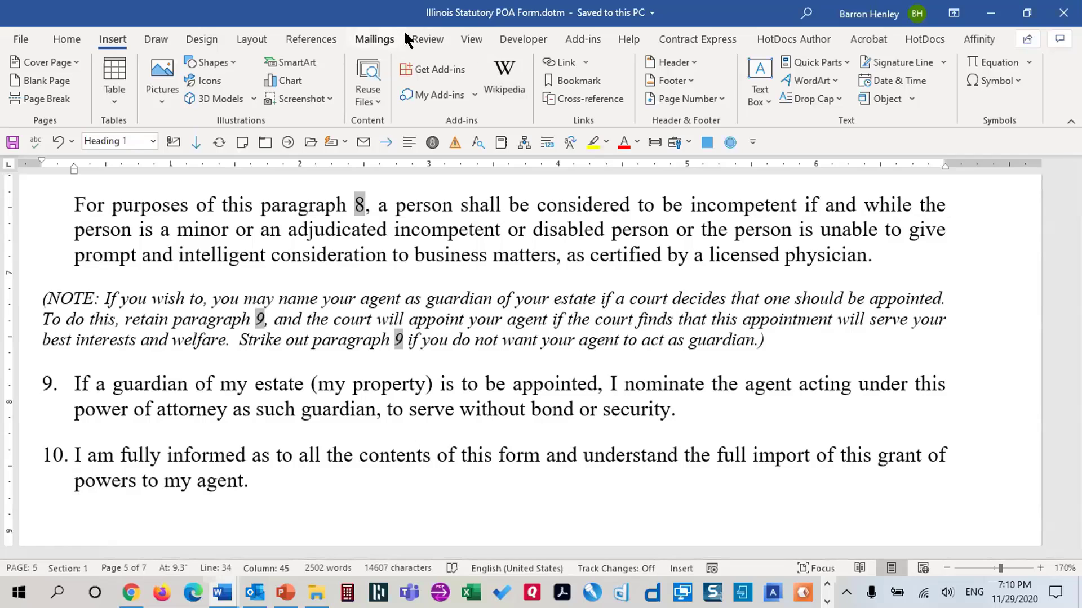
From the Developer tab, enforce Filling in forms protection with no password, then save the template
{"action": "left_click", "coordinate": [523, 38]}
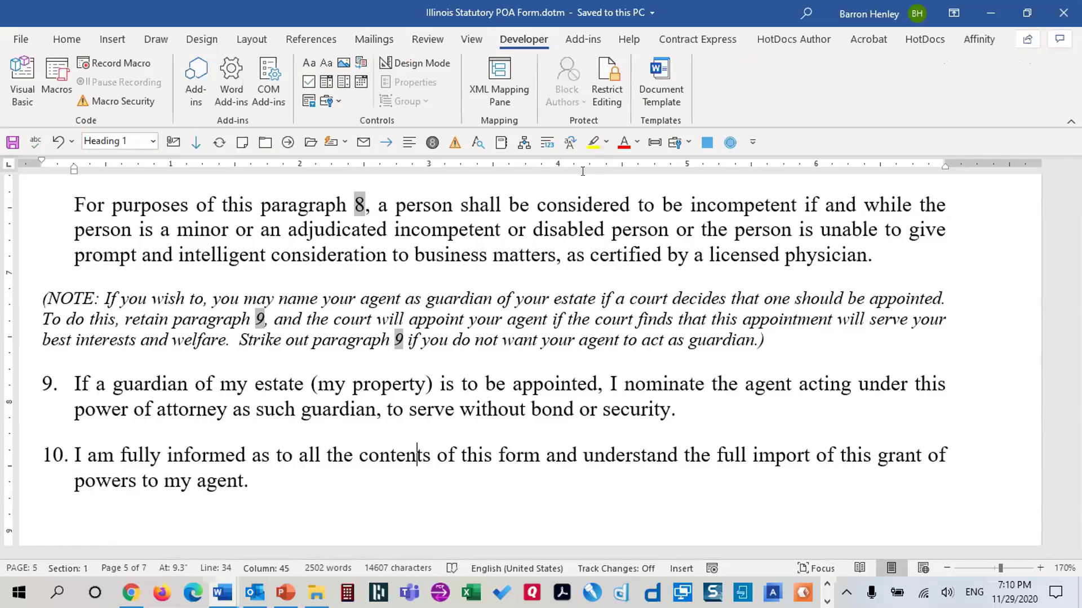
{"action": "left_click", "coordinate": [609, 106]}
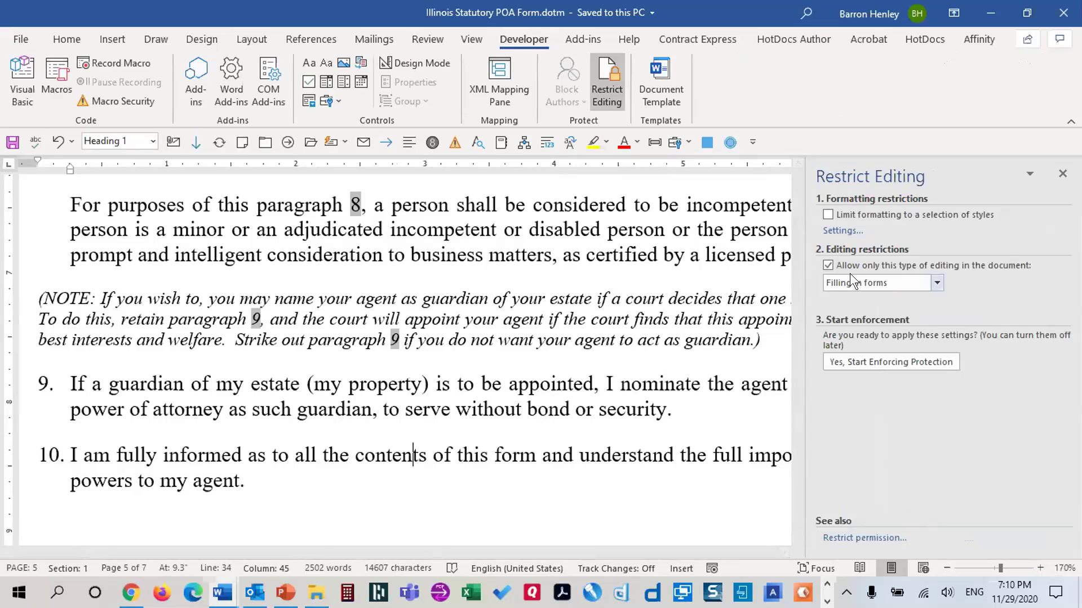
{"action": "left_click", "coordinate": [900, 361]}
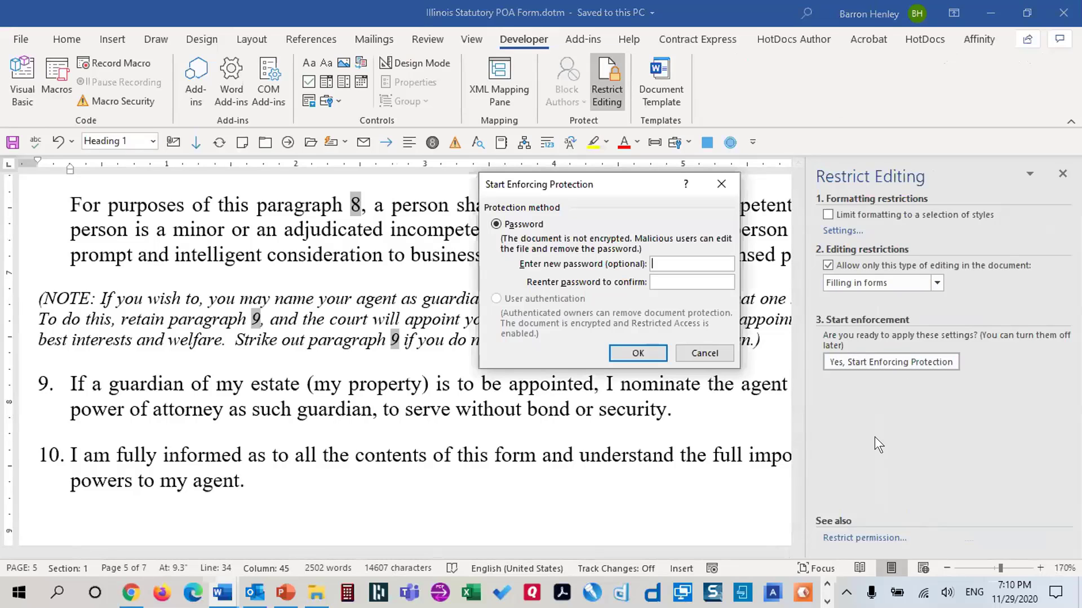
{"action": "left_click", "coordinate": [653, 357]}
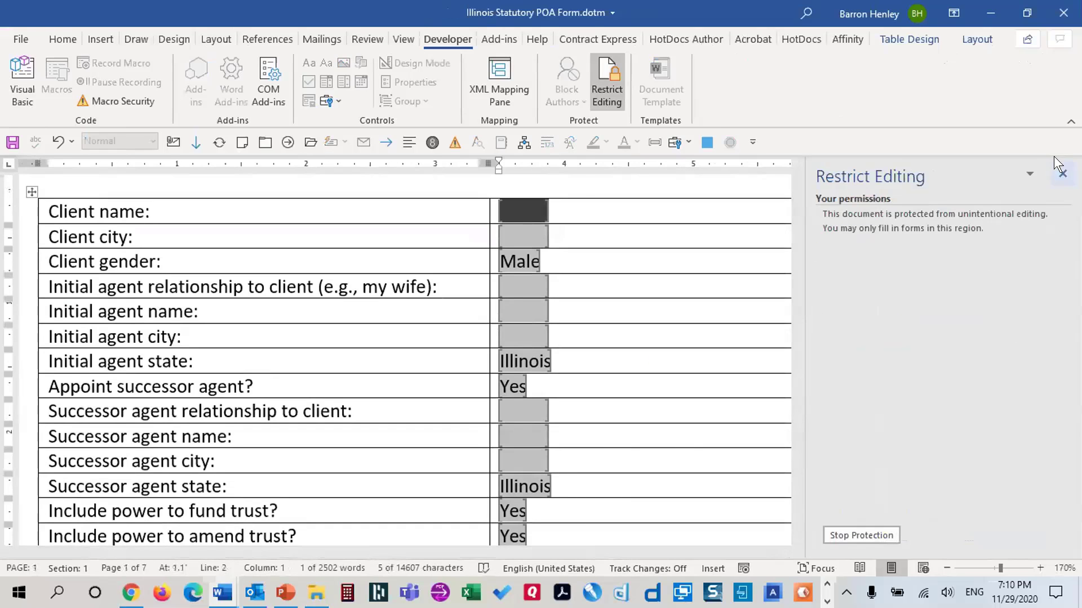
{"action": "left_click", "coordinate": [13, 142]}
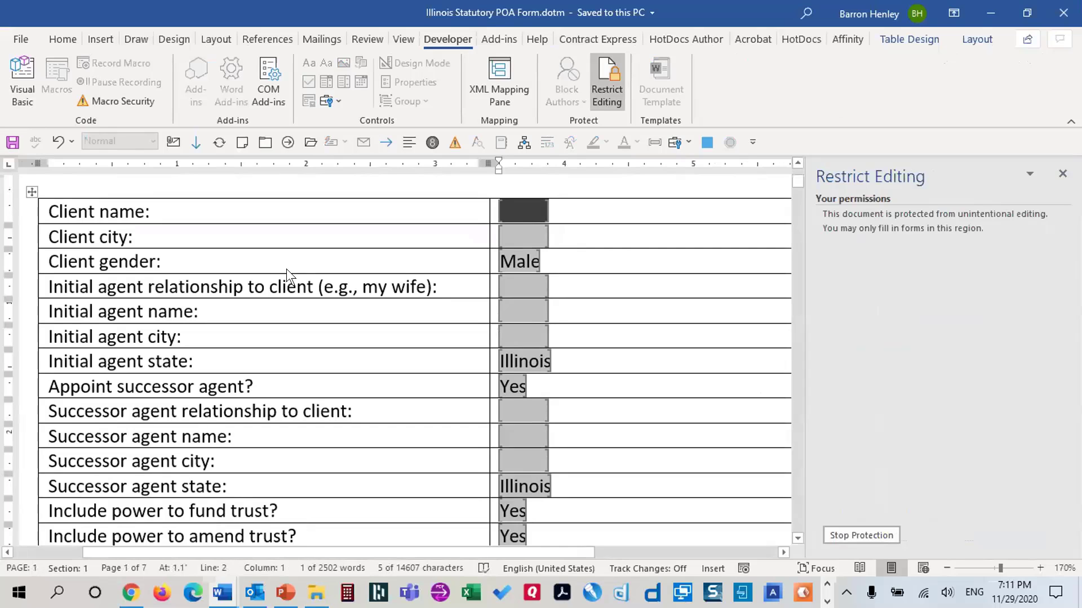
Create a new document from the POA .dotm on the desktop and type a client name
{"action": "key", "text": "super+d"}
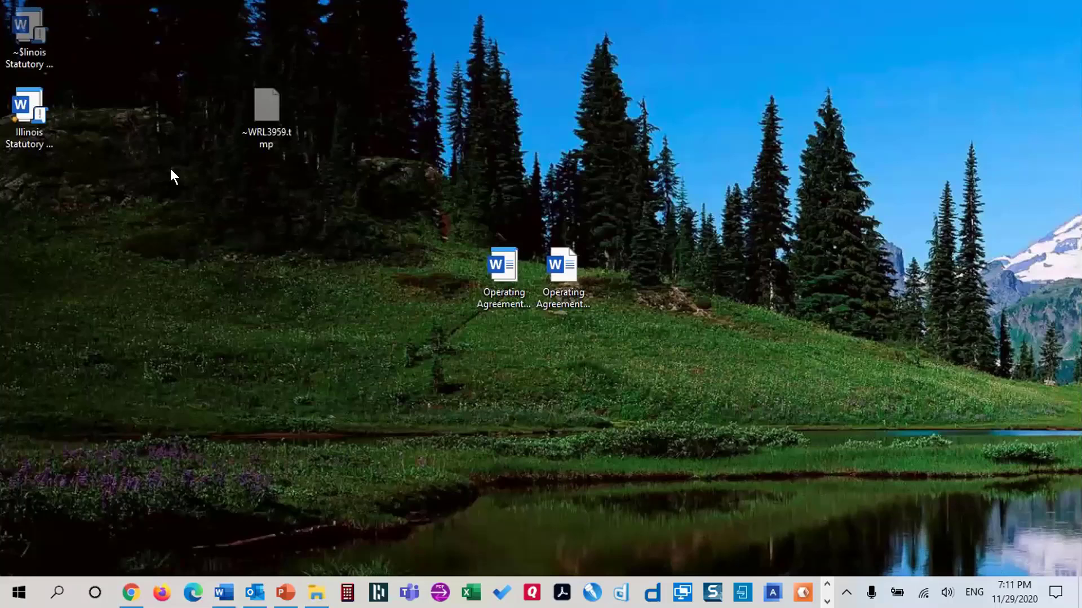
{"action": "left_click", "coordinate": [29, 97]}
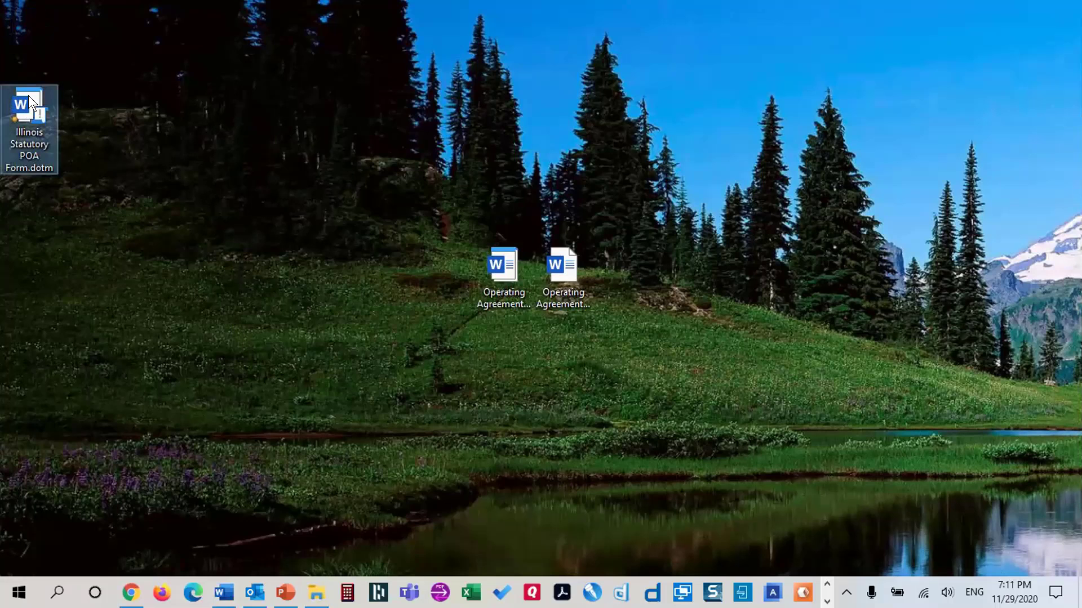
{"action": "double_click", "coordinate": [28, 96]}
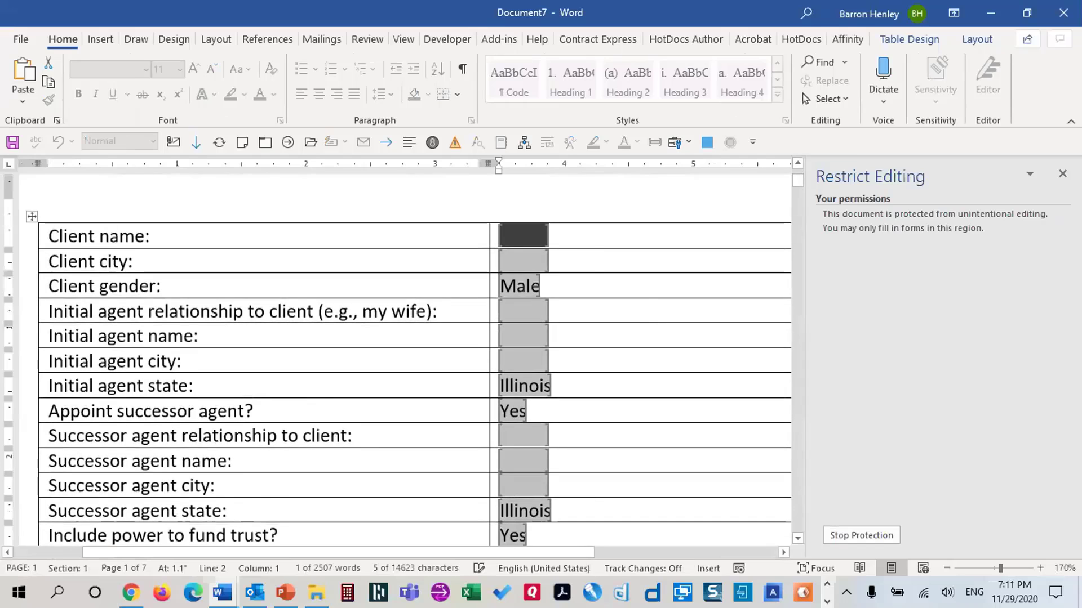
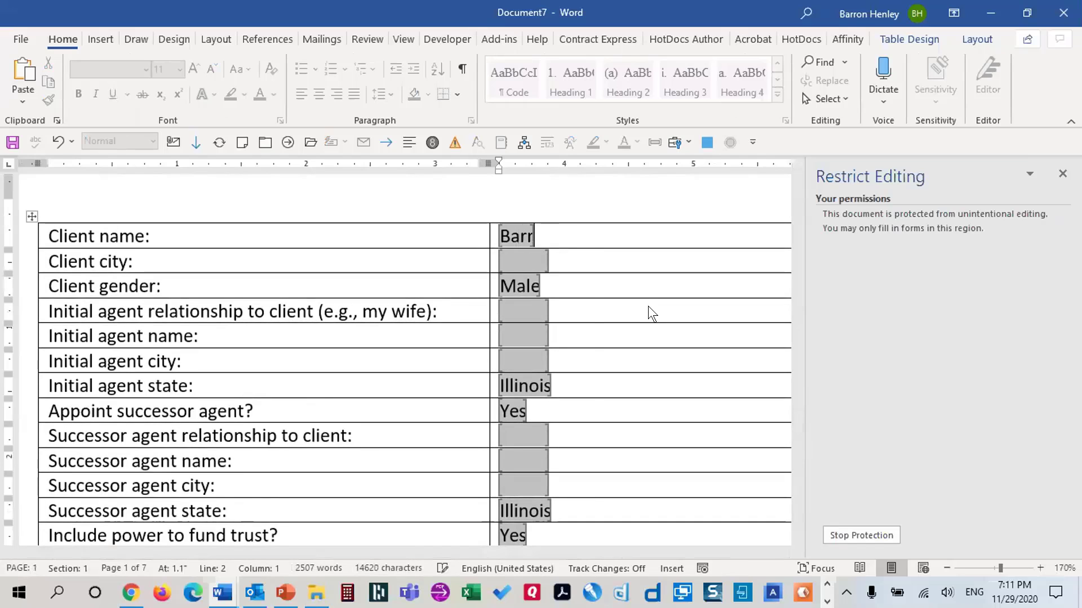
{"action": "key", "text": "Tab"}
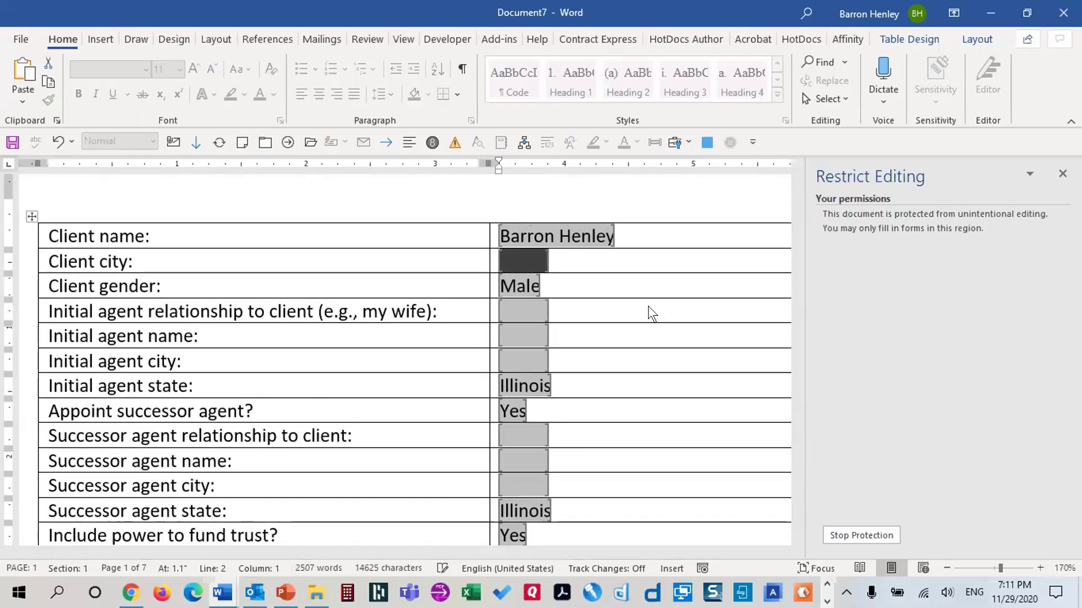
{"action": "key", "text": "shift+Tab"}
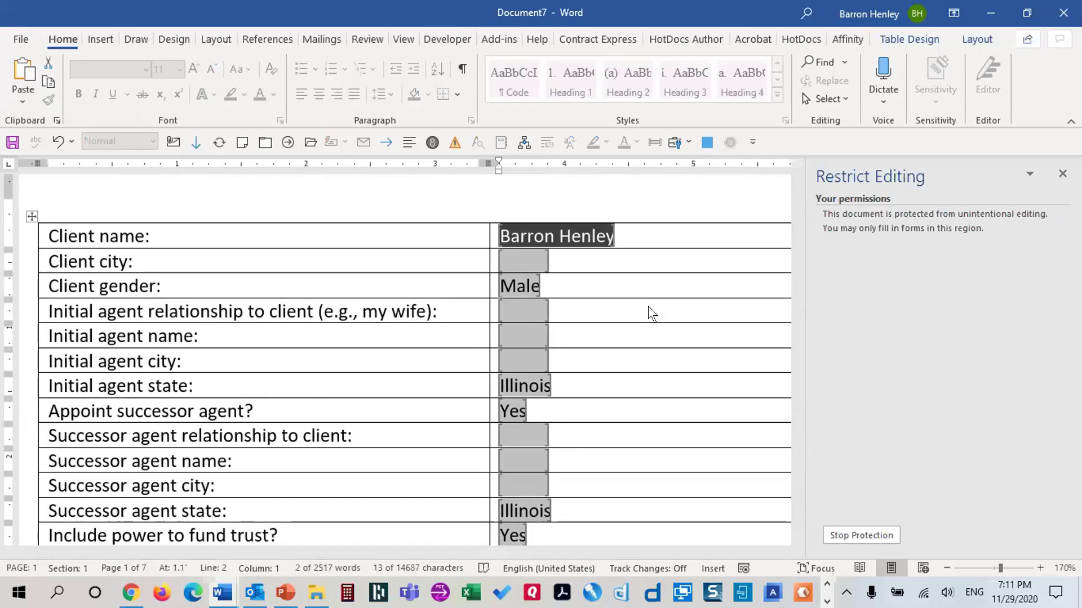
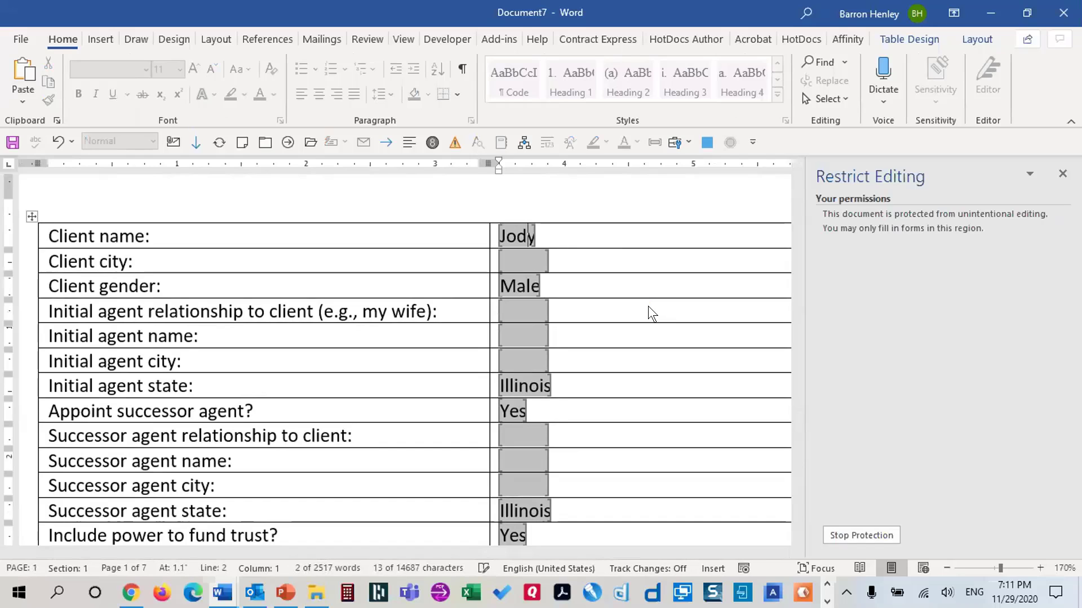
Re-enter the client's name, set the city to Chicago and the gender to Female
{"action": "key", "text": "Tab"}
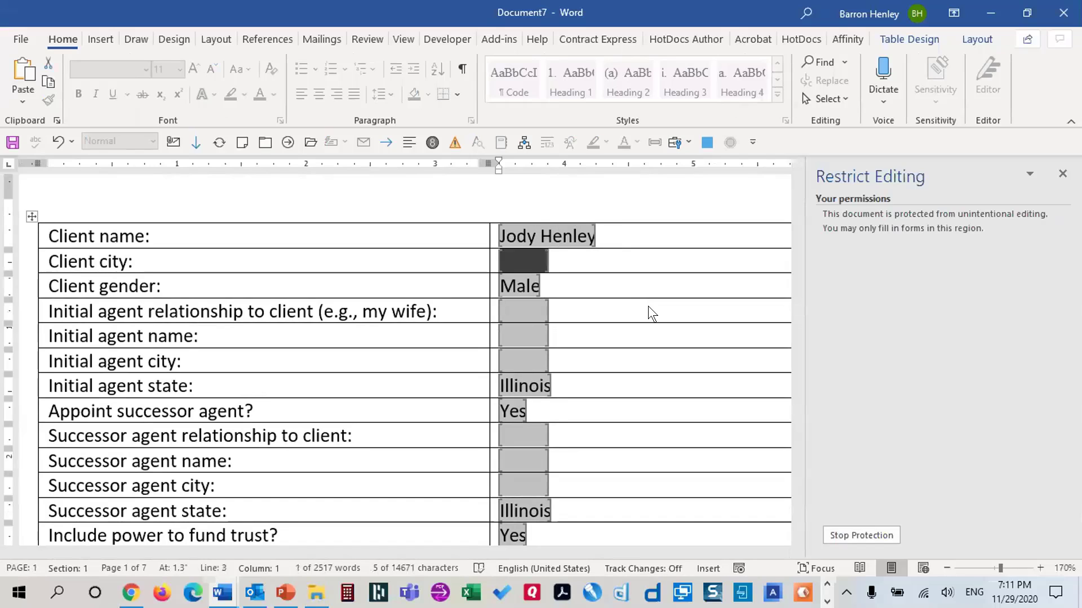
{"action": "type", "text": "Chicago"}
{"action": "key", "text": "Tab"}
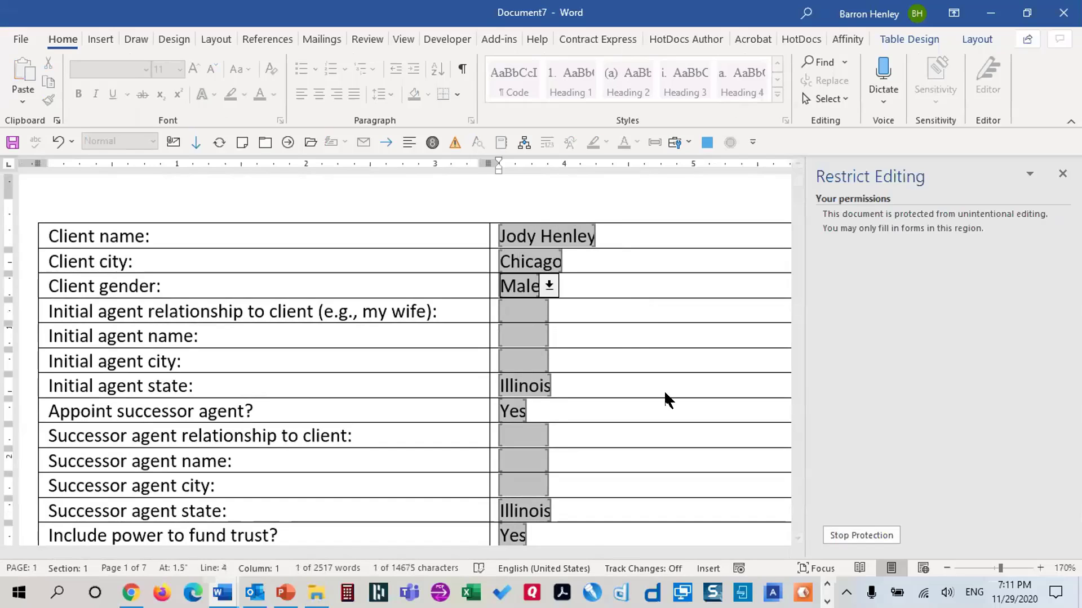
{"action": "left_click", "coordinate": [548, 286]}
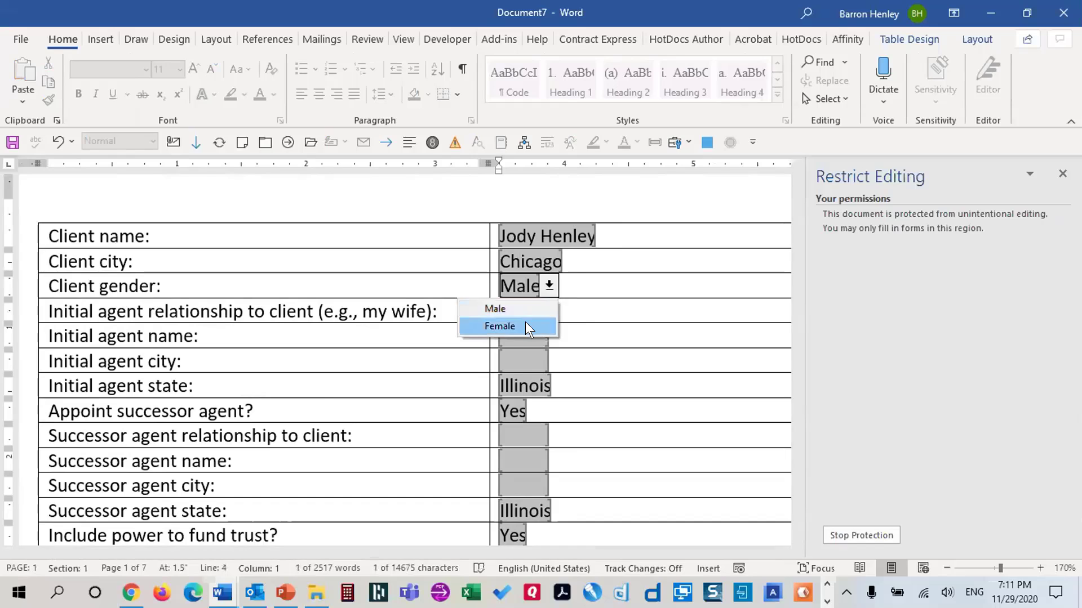
{"action": "left_click", "coordinate": [525, 322]}
{"action": "key", "text": "Tab"}
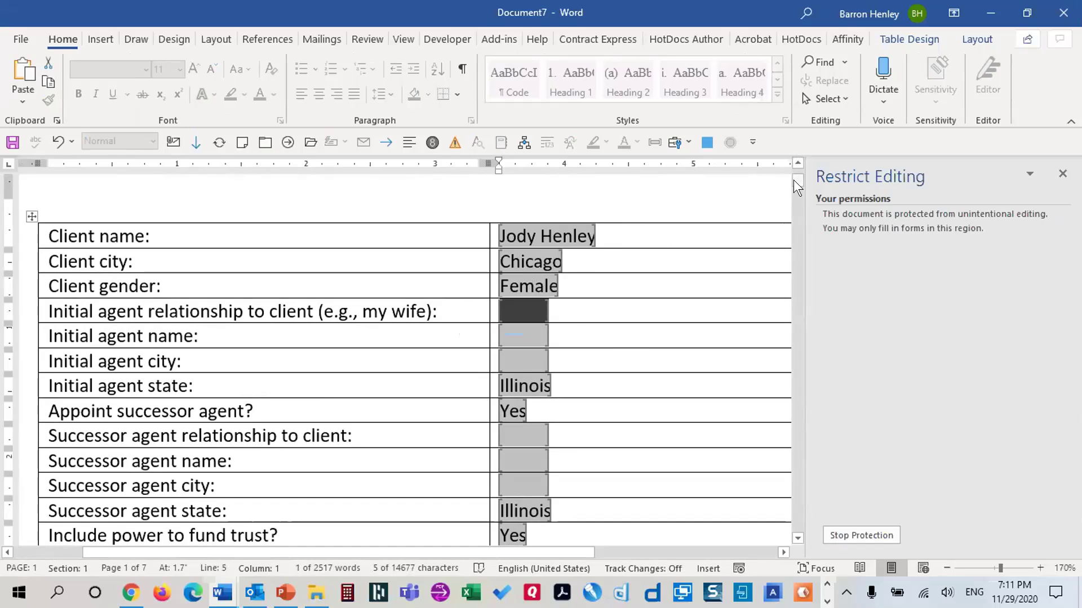
Replace the client name with another full name and switch the gender back to Male
{"action": "mouse_move", "coordinate": [795, 186]}
{"action": "left_mouse_down"}
{"action": "mouse_move", "coordinate": [801, 301]}
{"action": "mouse_move", "coordinate": [788, 459]}
{"action": "mouse_move", "coordinate": [790, 166]}
{"action": "left_mouse_up"}
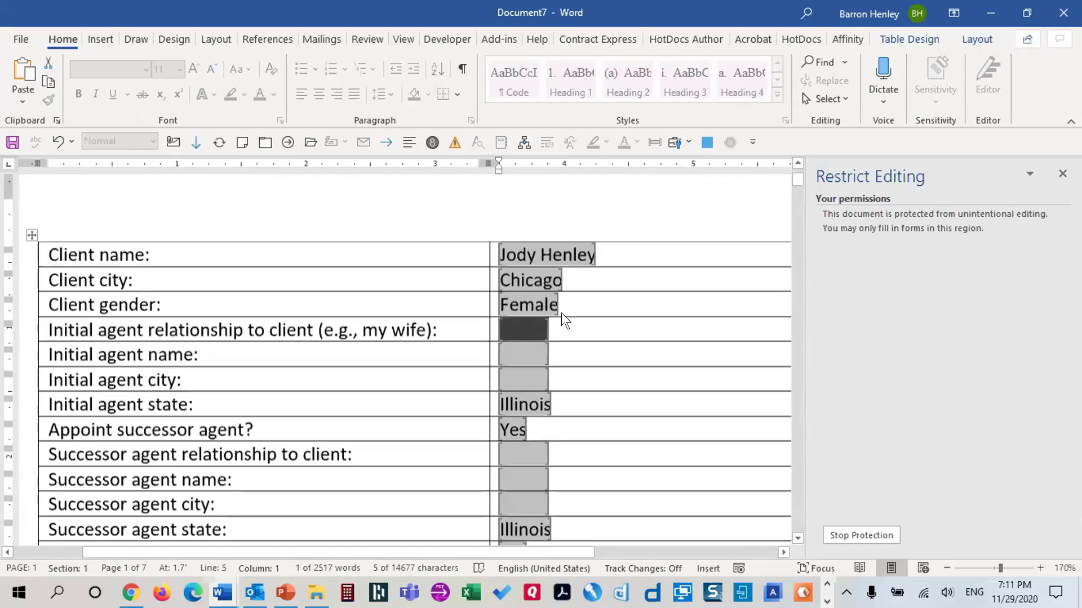
{"action": "scroll", "coordinate": [561, 313], "scroll_direction": "down", "scroll_amount": 1}
{"action": "left_click", "coordinate": [542, 237]}
{"action": "left_click", "coordinate": [508, 232]}
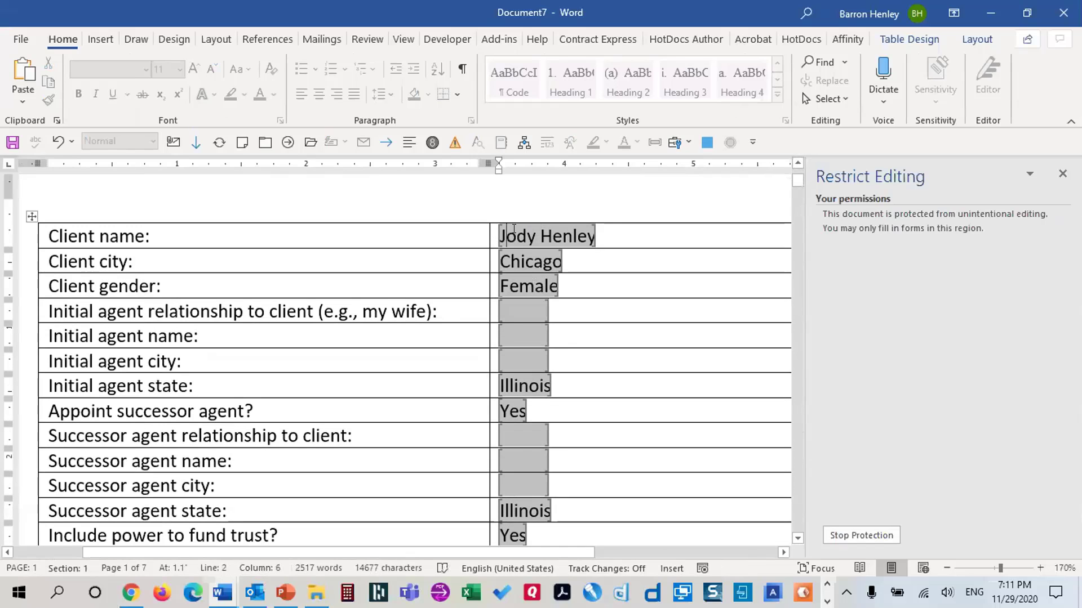
{"action": "double_click", "coordinate": [533, 235]}
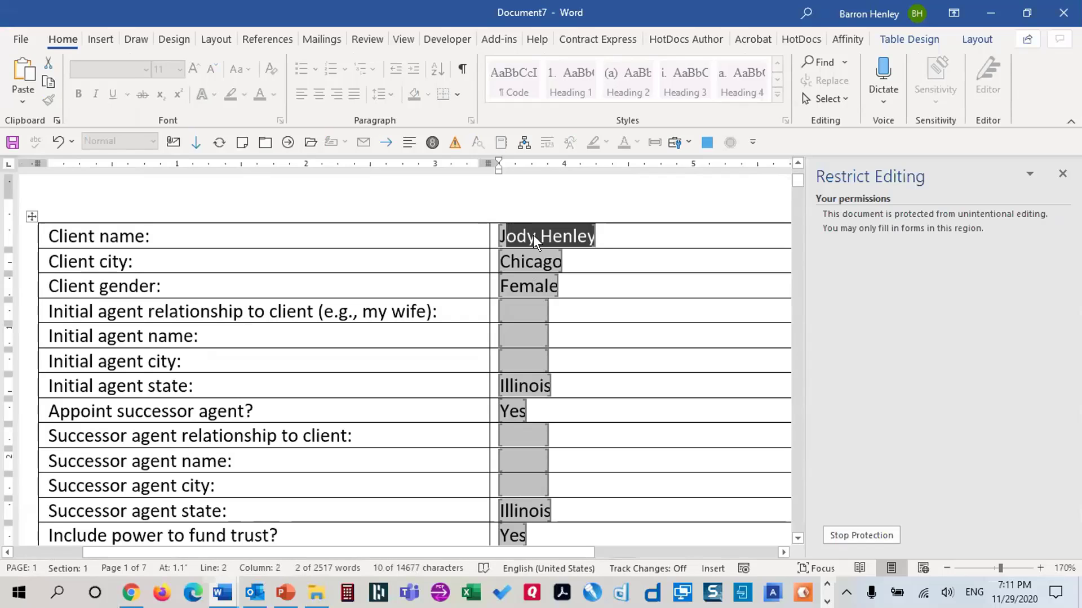
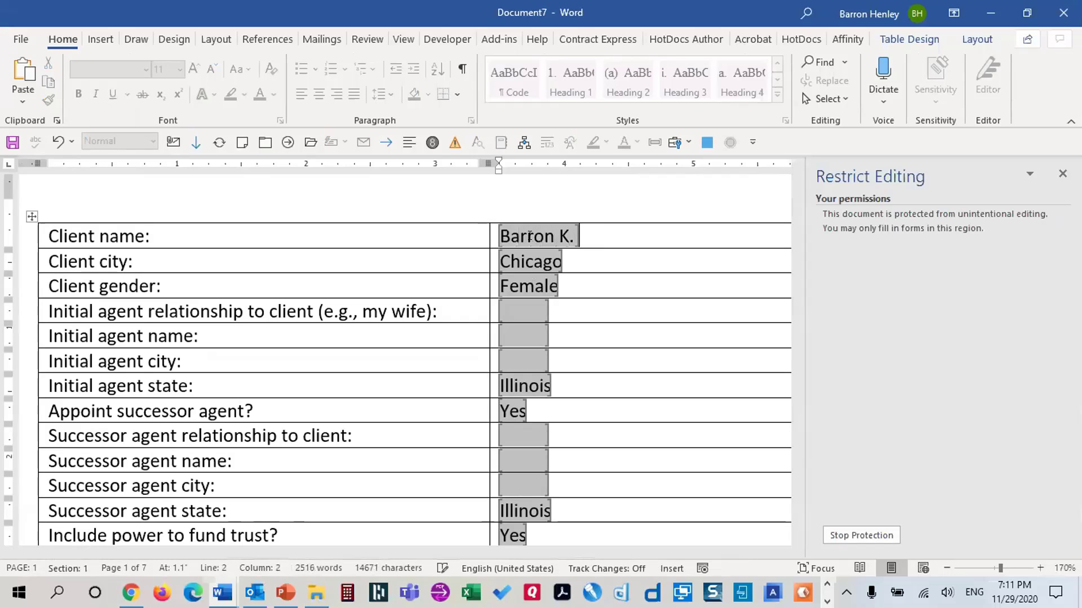
{"action": "key", "text": "Tab"}
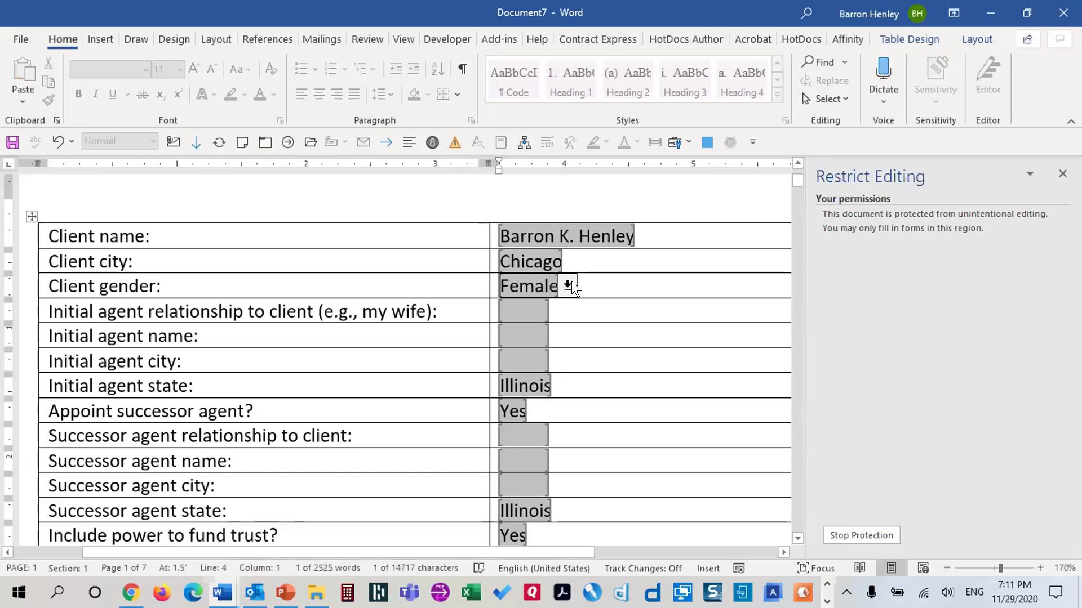
{"action": "left_click", "coordinate": [569, 283]}
{"action": "left_click", "coordinate": [557, 301]}
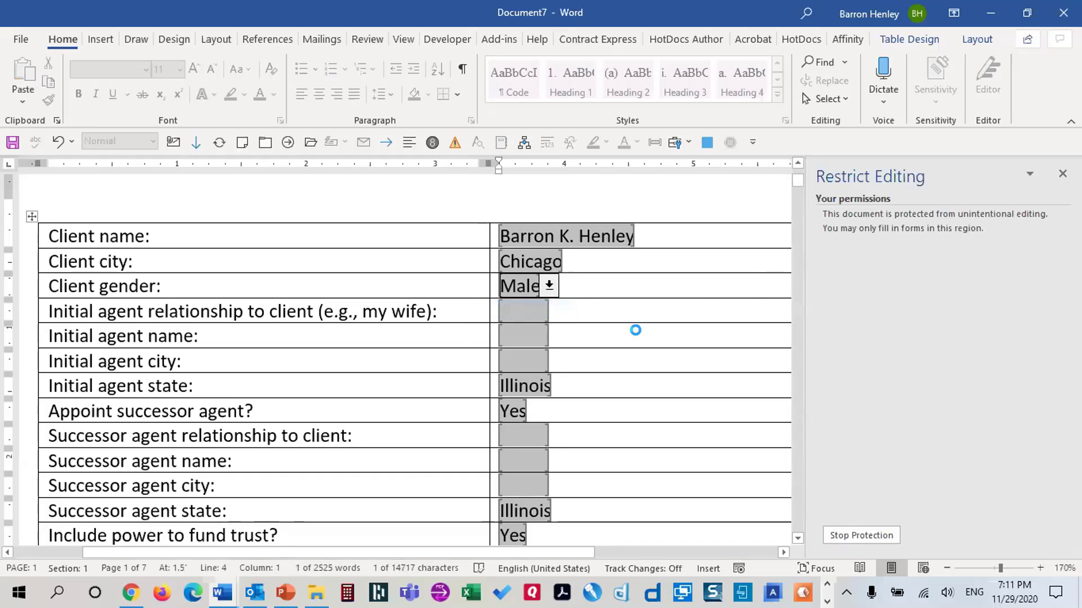
{"action": "key", "text": "Tab"}
{"action": "left_click_drag", "start_coordinate": [796, 179], "coordinate": [836, 135]}
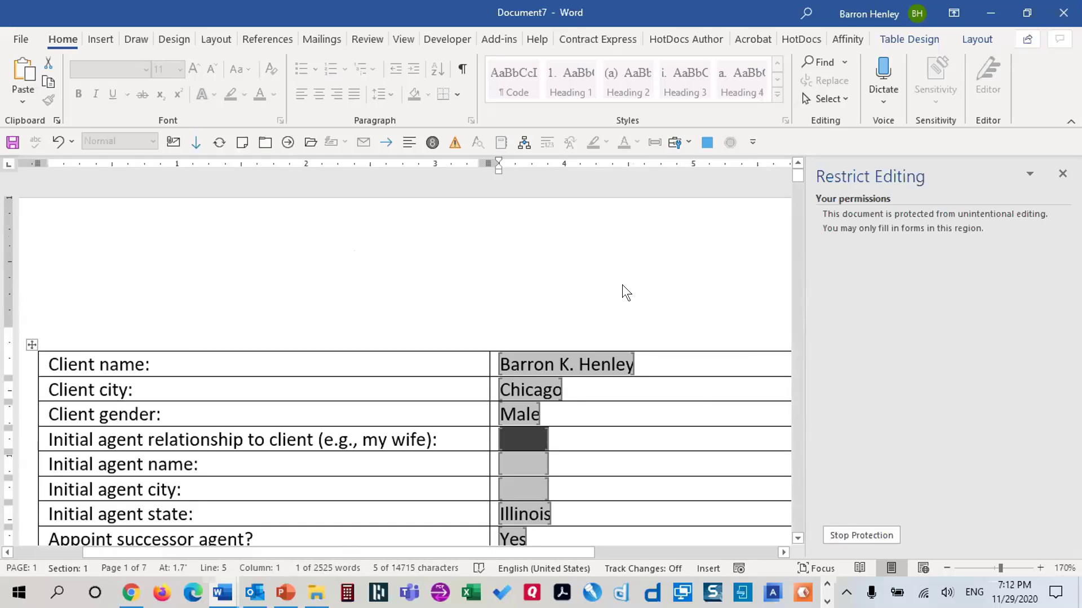
Close the test document with Don't Save
{"action": "left_click", "coordinate": [623, 260]}
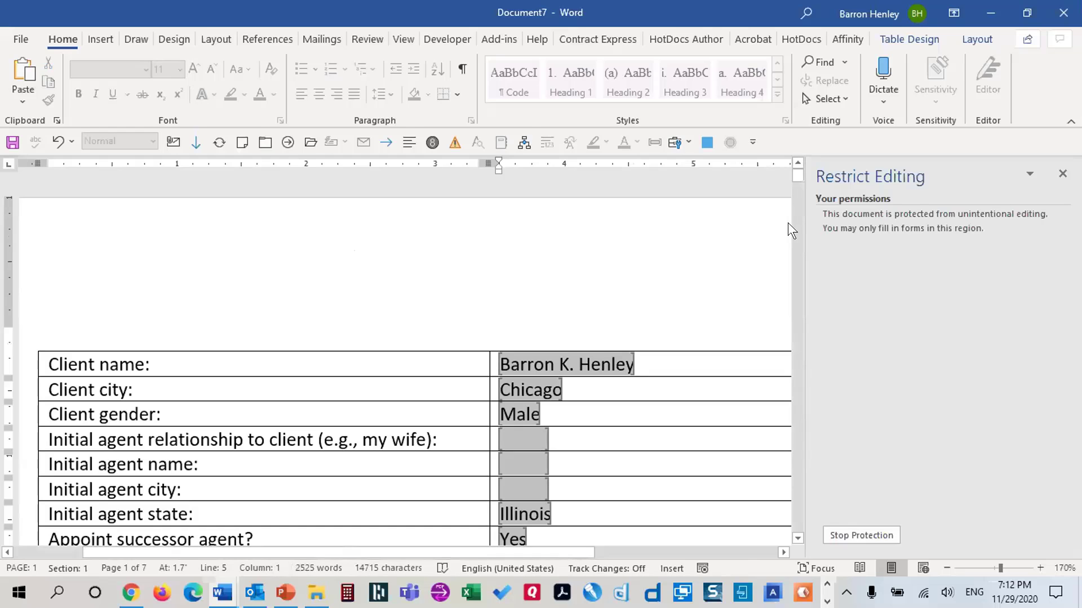
{"action": "key", "text": "alt+f"}
{"action": "key", "text": "c"}
{"action": "left_click", "coordinate": [613, 383]}
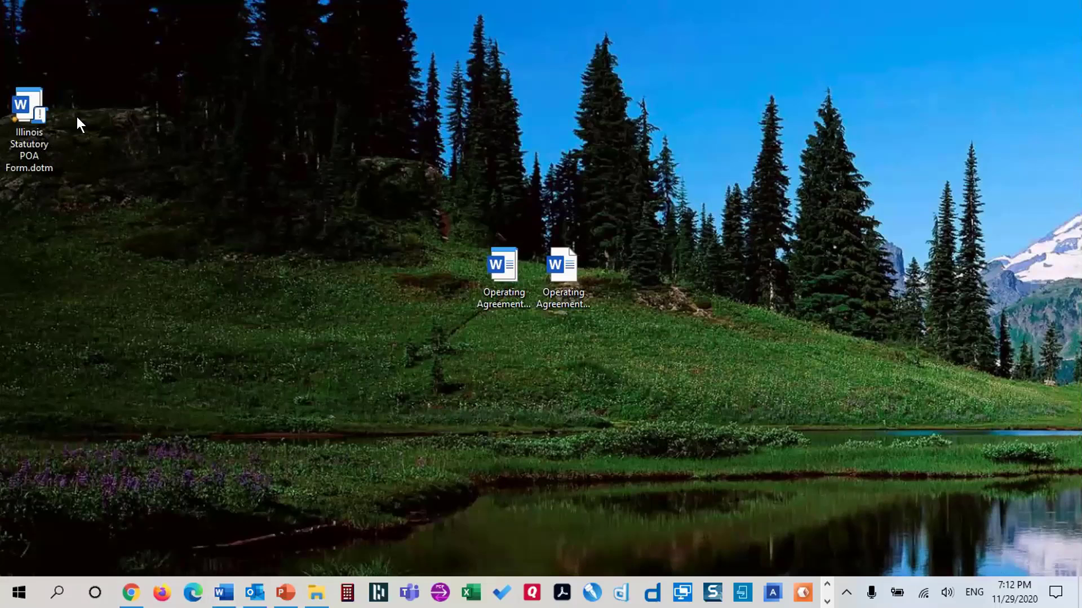
Open the .dotm template itself from the desktop, click Stop Protection and close the Restrict Editing pane
{"action": "right_click", "coordinate": [32, 104]}
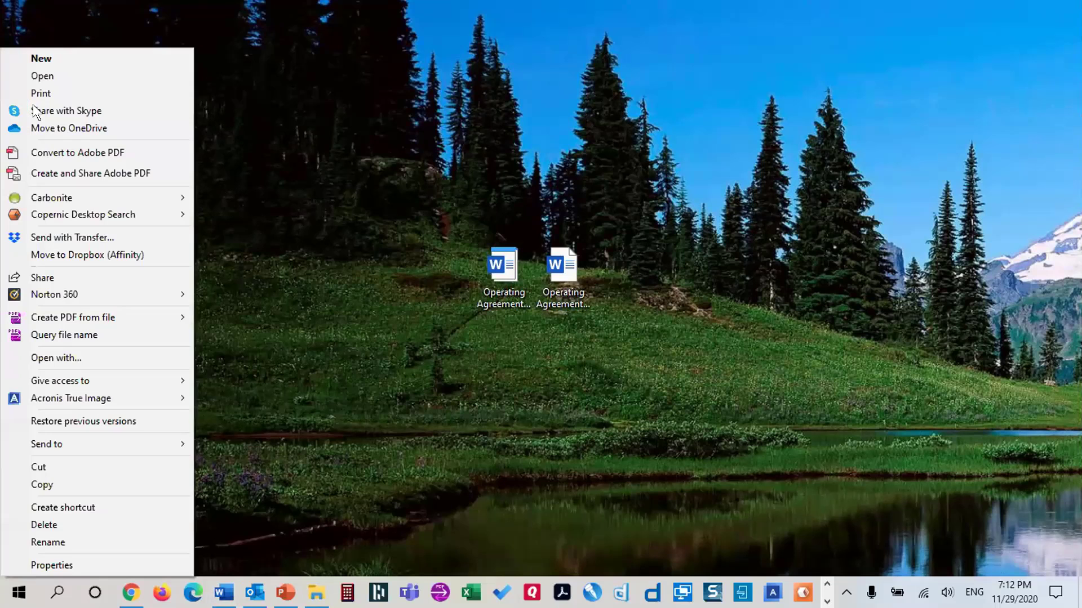
{"action": "left_click", "coordinate": [44, 76]}
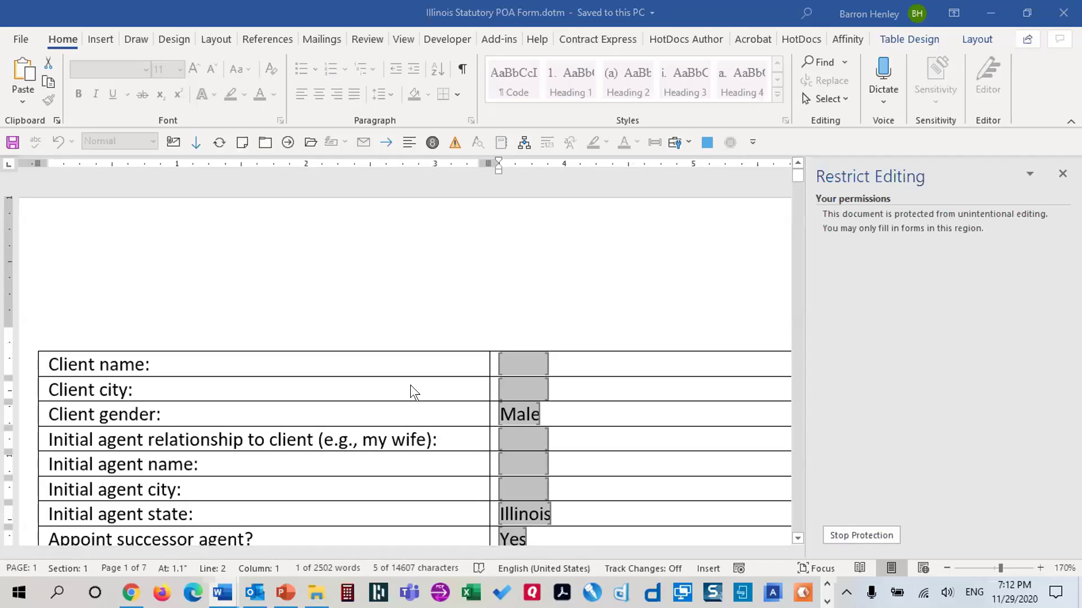
{"action": "left_click", "coordinate": [854, 535]}
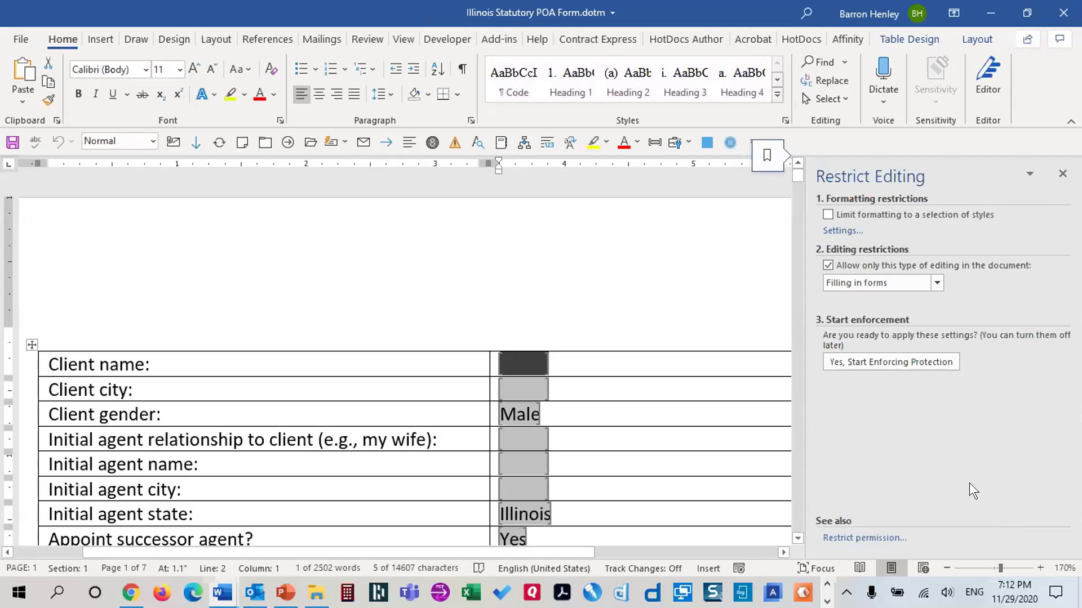
{"action": "left_click", "coordinate": [1062, 176]}
{"action": "scroll", "coordinate": [730, 354], "scroll_direction": "down", "scroll_amount": 2}
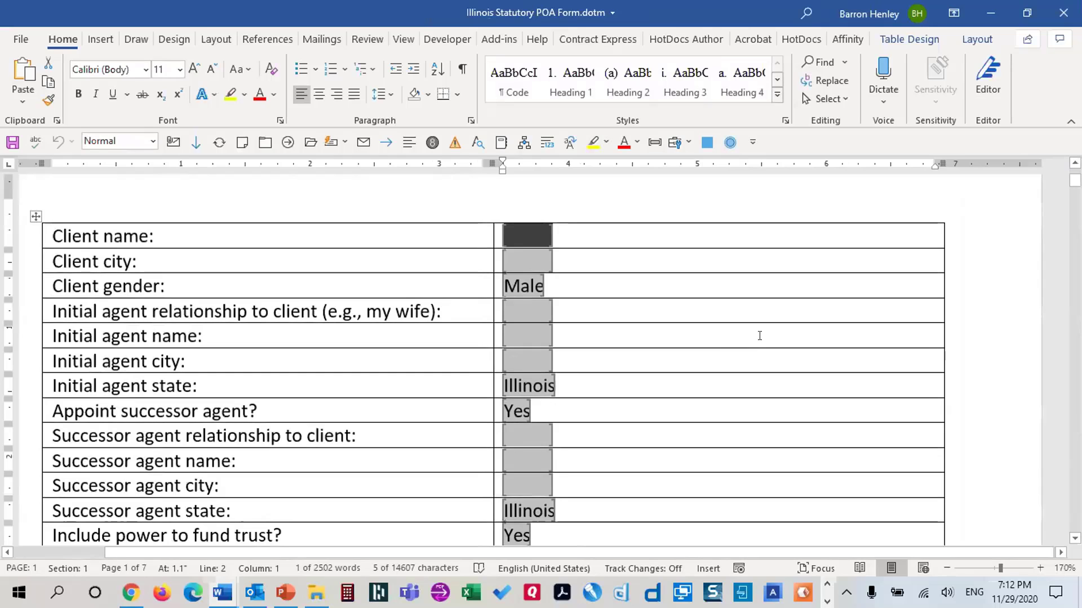
Switch the template to field code display and bring paragraph 1 into view
{"action": "key", "text": "alt"}
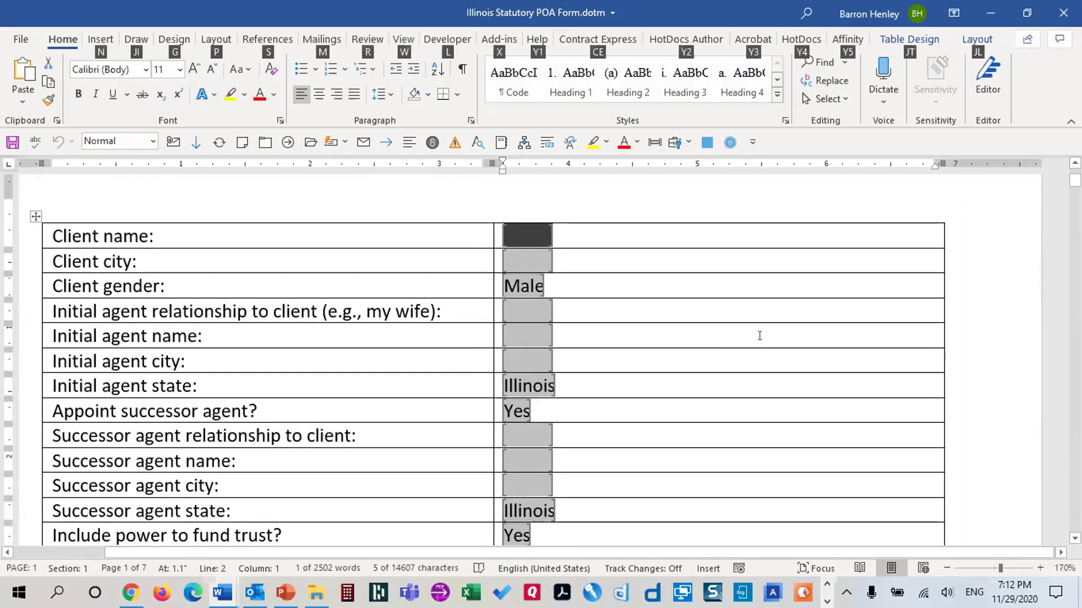
{"action": "key", "text": "alt+F9"}
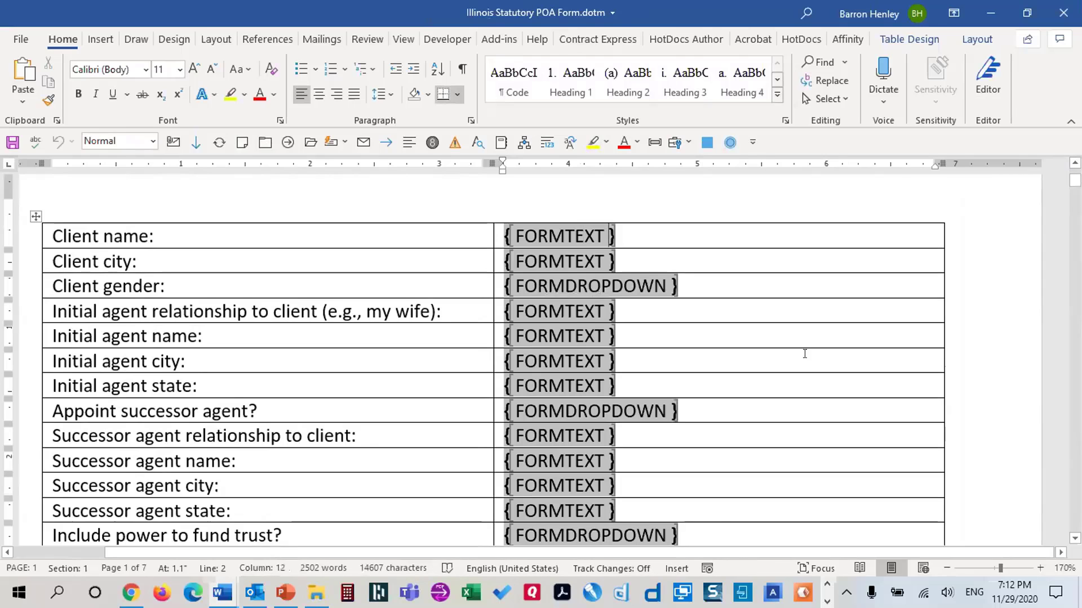
{"action": "scroll", "coordinate": [808, 348], "scroll_direction": "down", "scroll_amount": 5}
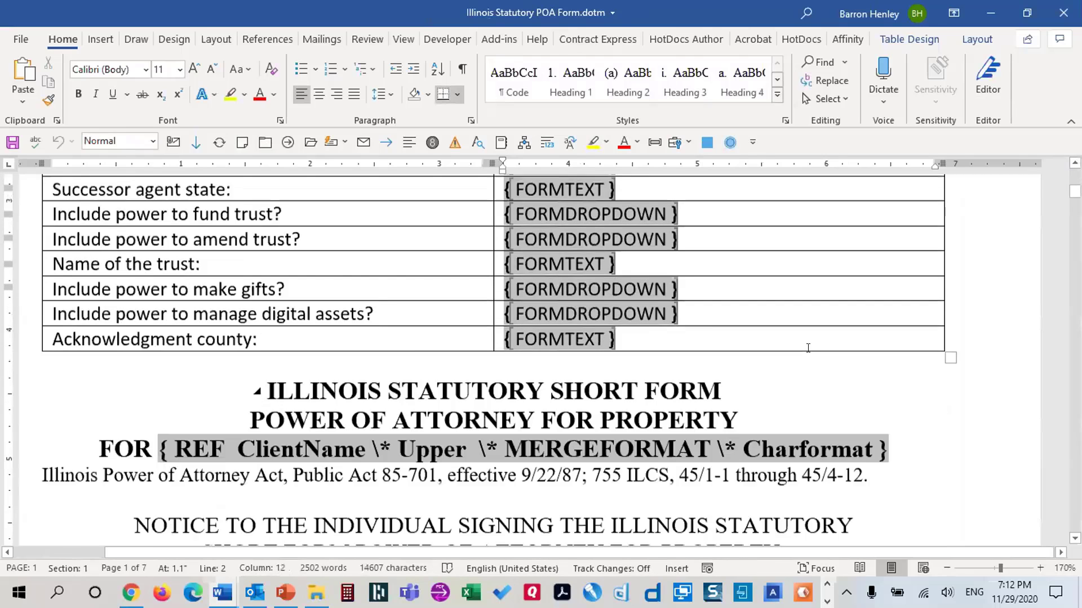
{"action": "scroll", "coordinate": [808, 348], "scroll_direction": "down", "scroll_amount": 18}
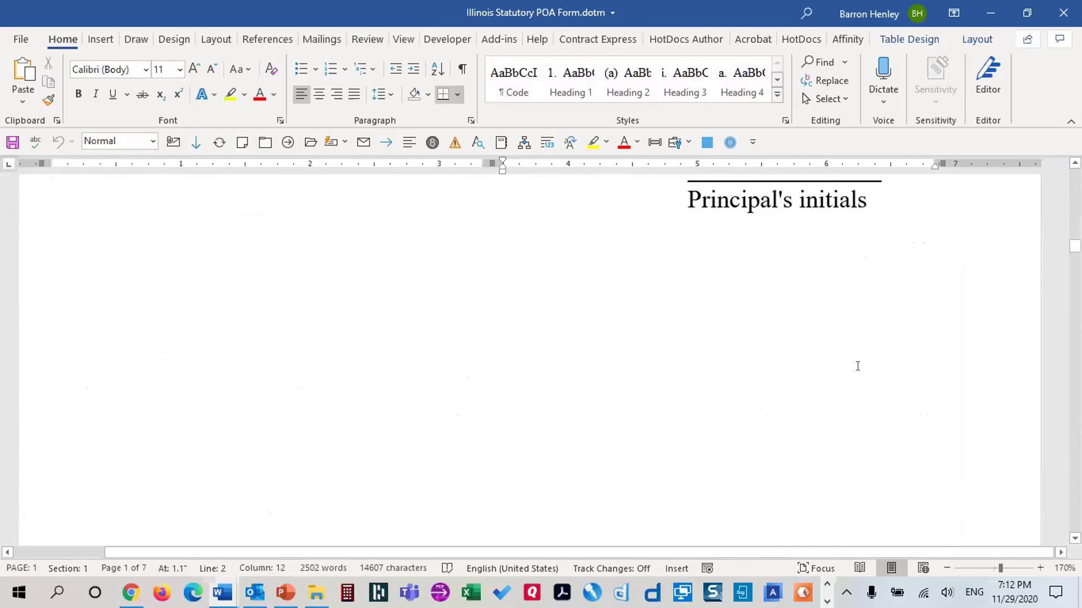
{"action": "scroll", "coordinate": [857, 366], "scroll_direction": "down", "scroll_amount": 12}
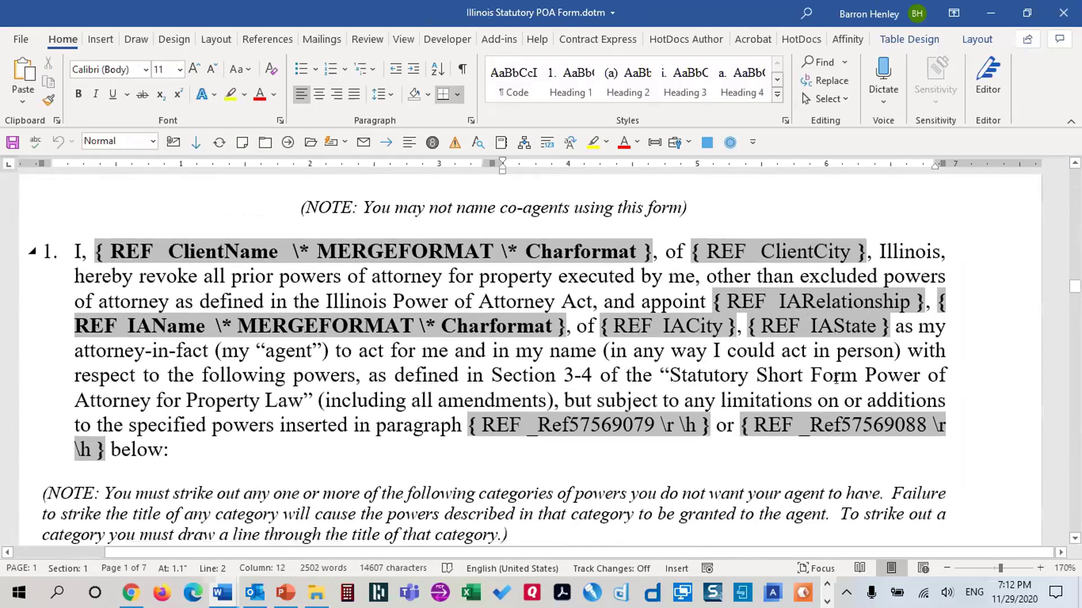
Select the { REF IARelationship } field in paragraph 1
{"action": "left_click", "coordinate": [711, 301]}
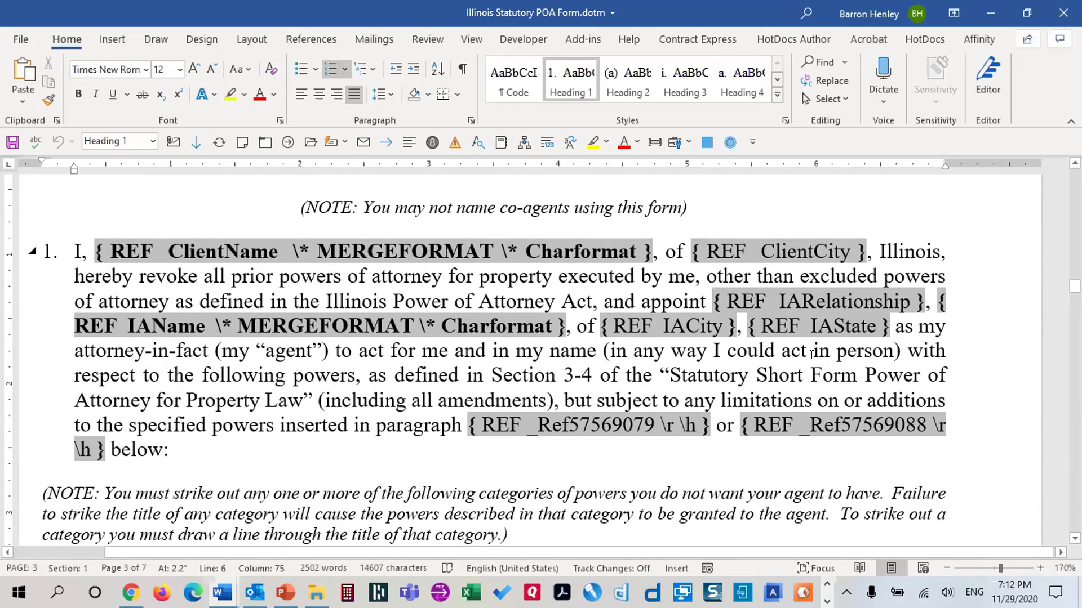
{"action": "scroll", "coordinate": [675, 317], "scroll_direction": "up", "scroll_amount": 15}
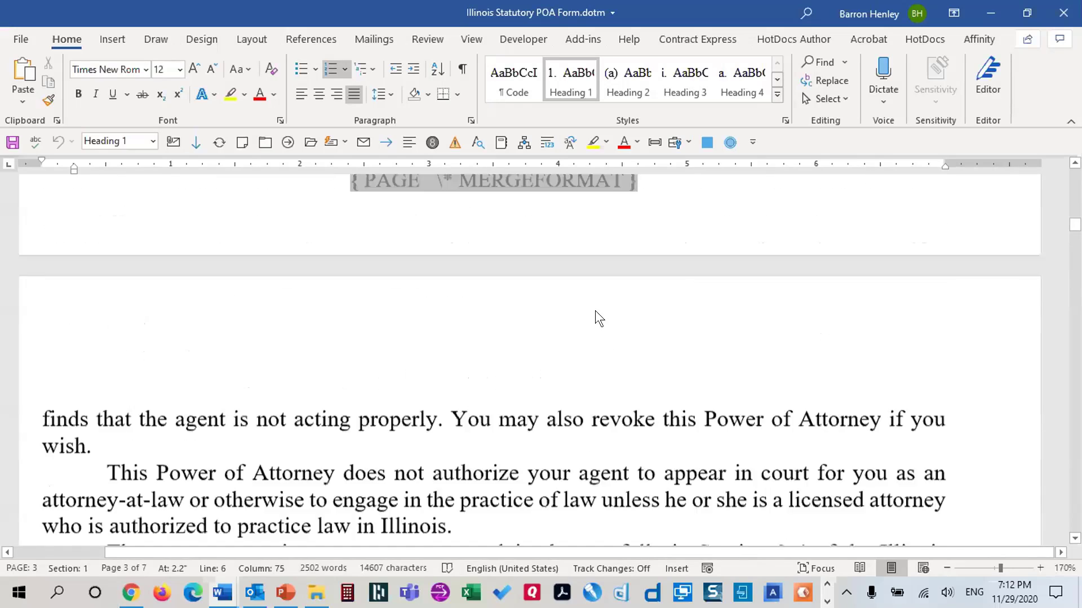
{"action": "scroll", "coordinate": [676, 325], "scroll_direction": "down", "scroll_amount": 15}
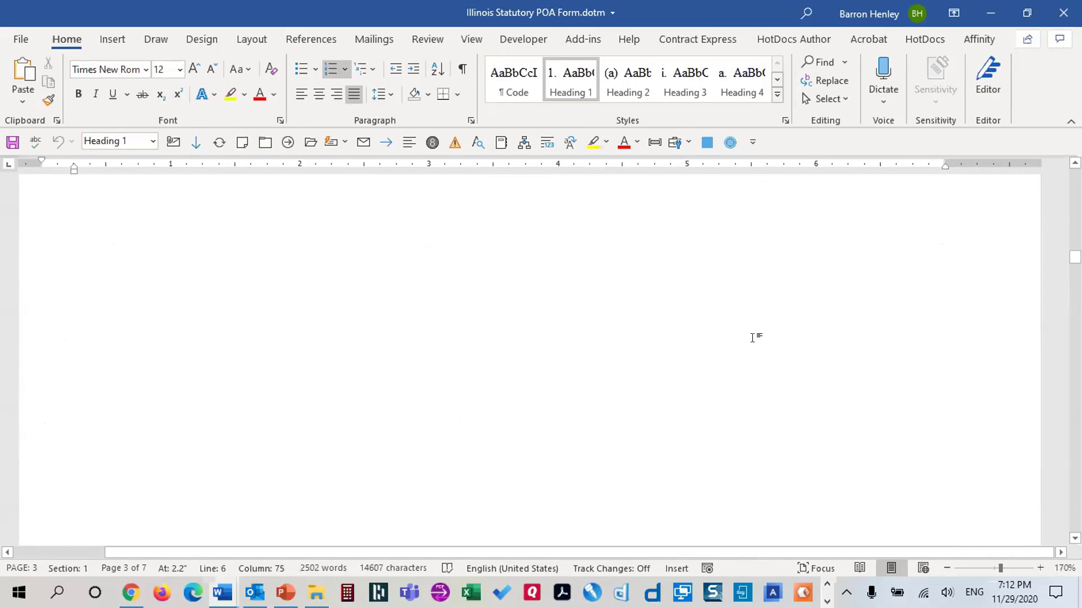
{"action": "scroll", "coordinate": [756, 341], "scroll_direction": "down", "scroll_amount": 6}
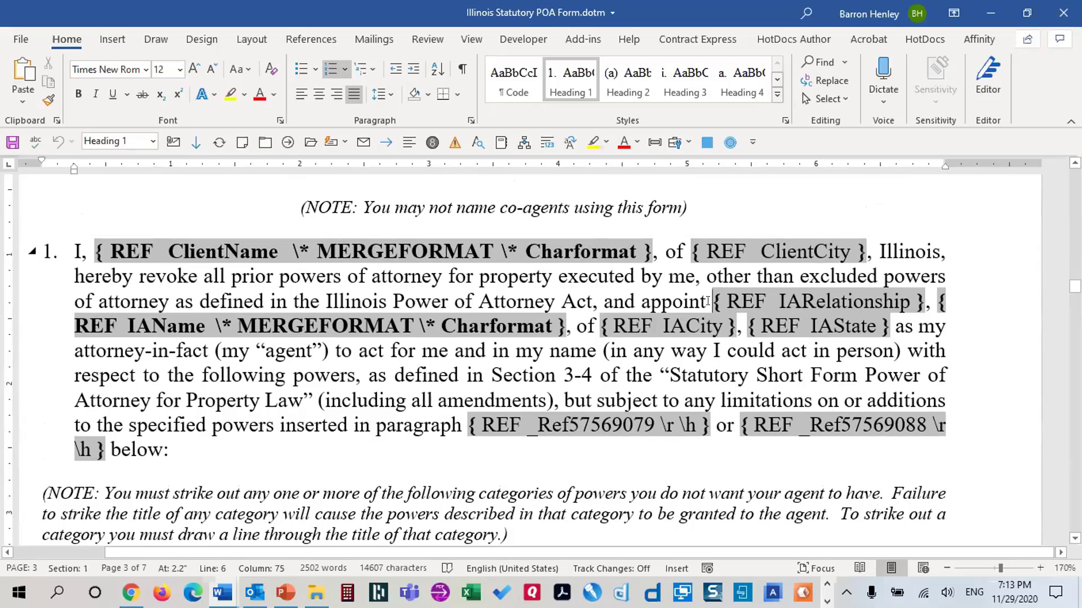
{"action": "left_click", "coordinate": [932, 301], "text": "shift"}
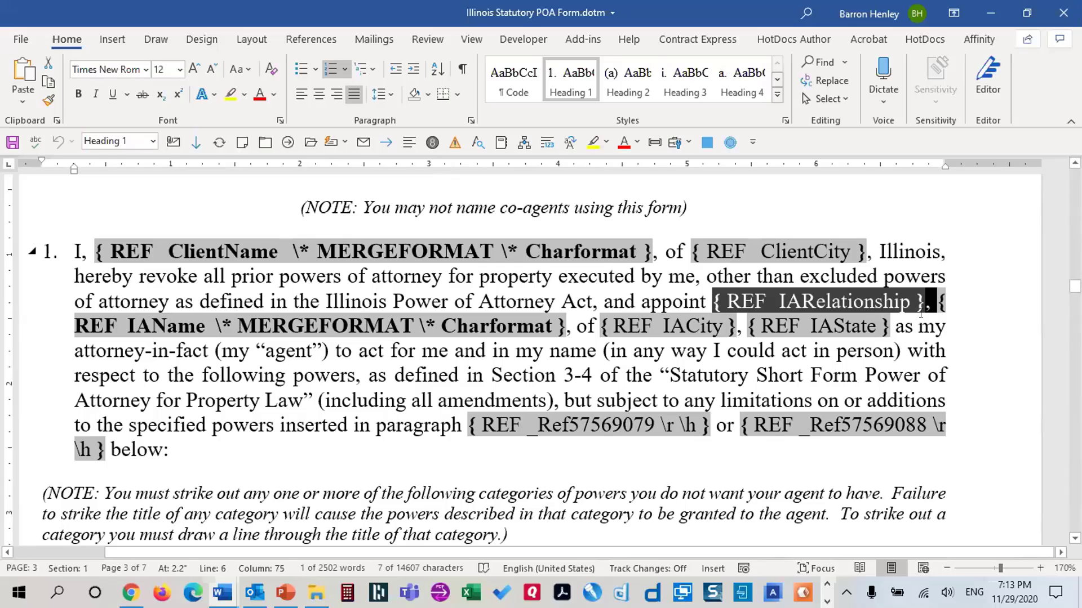
Select the { REF IARelationship } field with its trailing comma and space, wrap it in a new field, and type IF
{"action": "key", "text": "Right"}
{"action": "left_click_drag", "start_coordinate": [781, 302], "coordinate": [922, 312]}
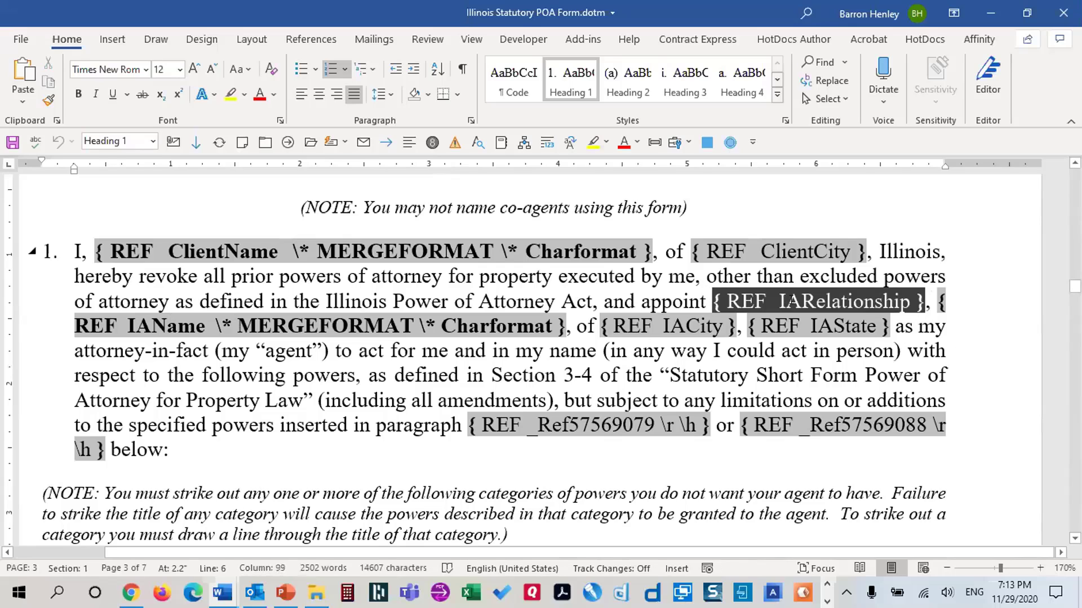
{"action": "key", "text": "shift+Right"}
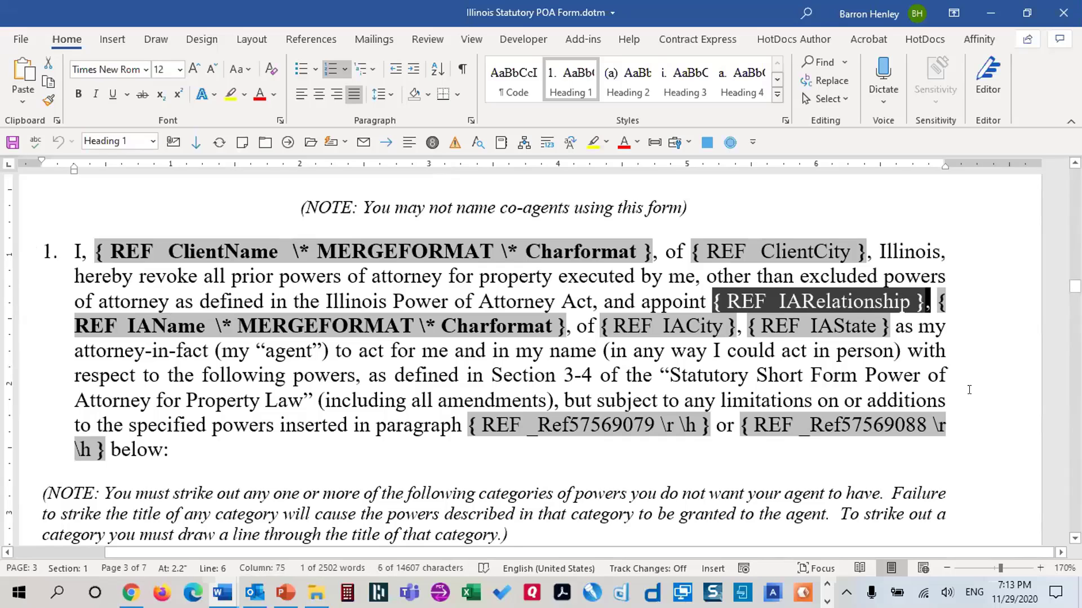
{"action": "key", "text": "shift+Right"}
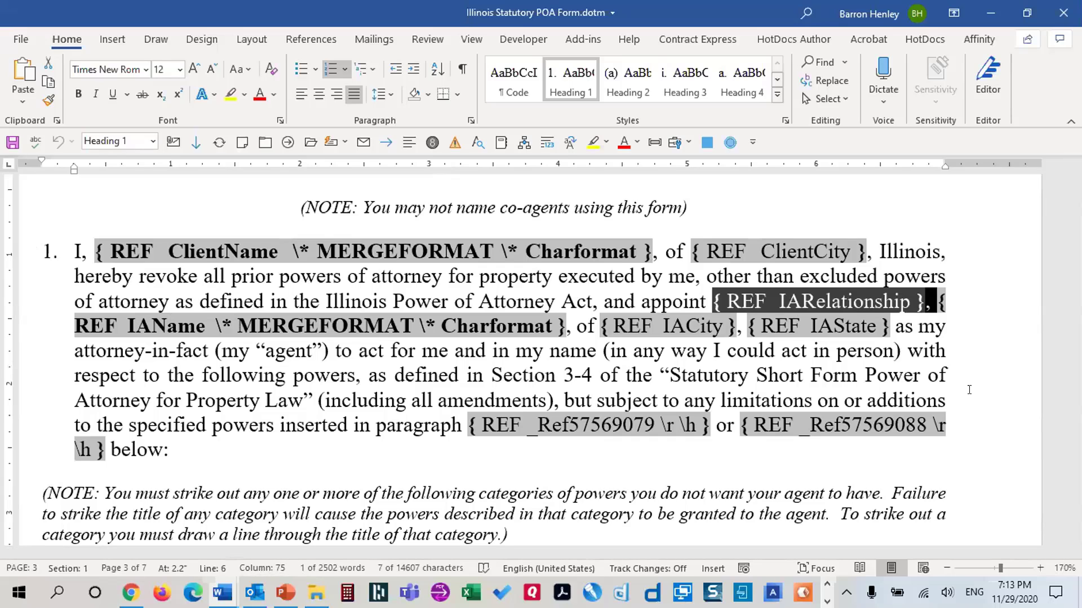
{"action": "key", "text": "ctrl+F9"}
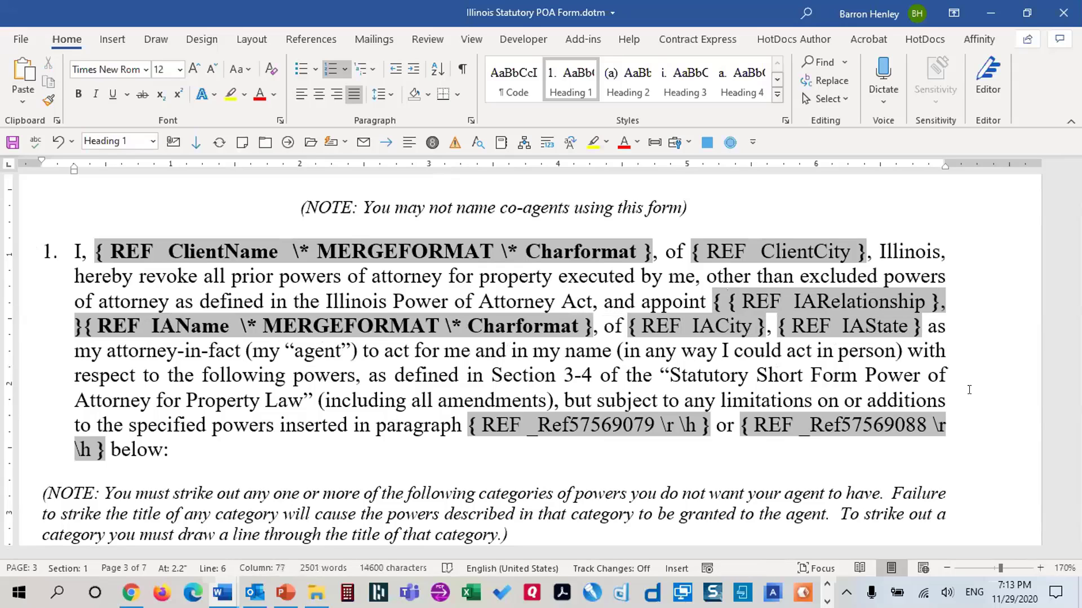
{"action": "type", "text": "IF"}
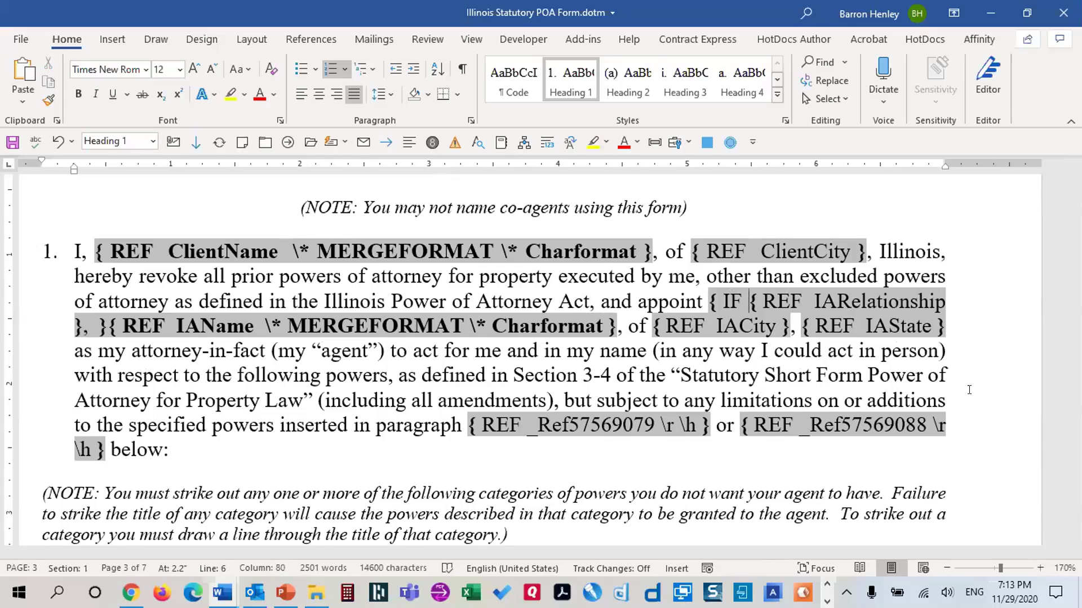
Nest an IARelationship field after IF and add the not-blank test <> " " with an opening quote
{"action": "key", "text": "ctrl+F9"}
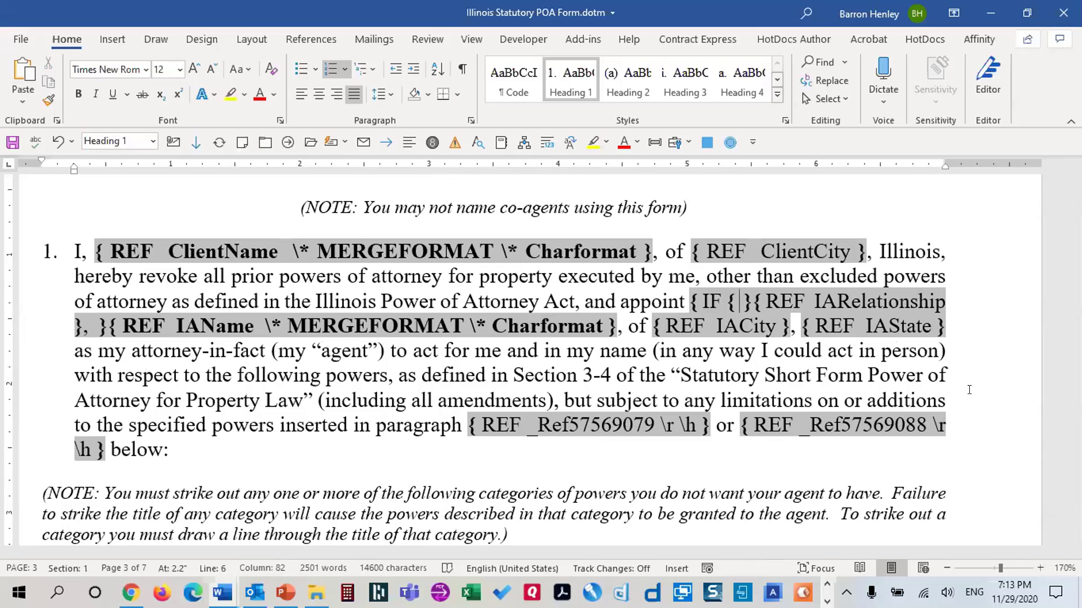
{"action": "type", "text": "IA"}
{"action": "type", "text": "Relationsh"}
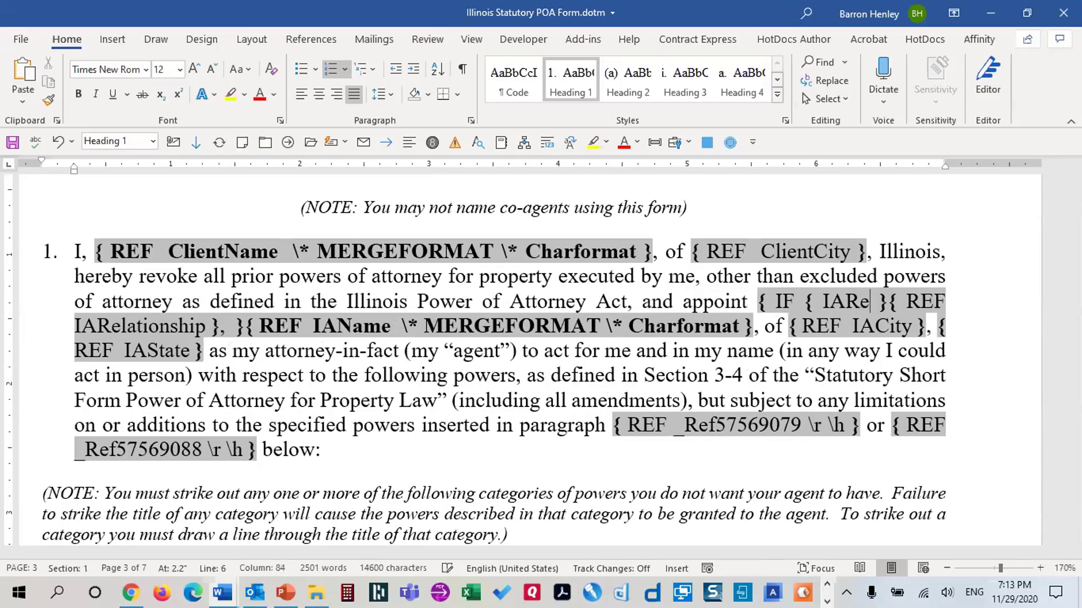
{"action": "type", "text": "ip"}
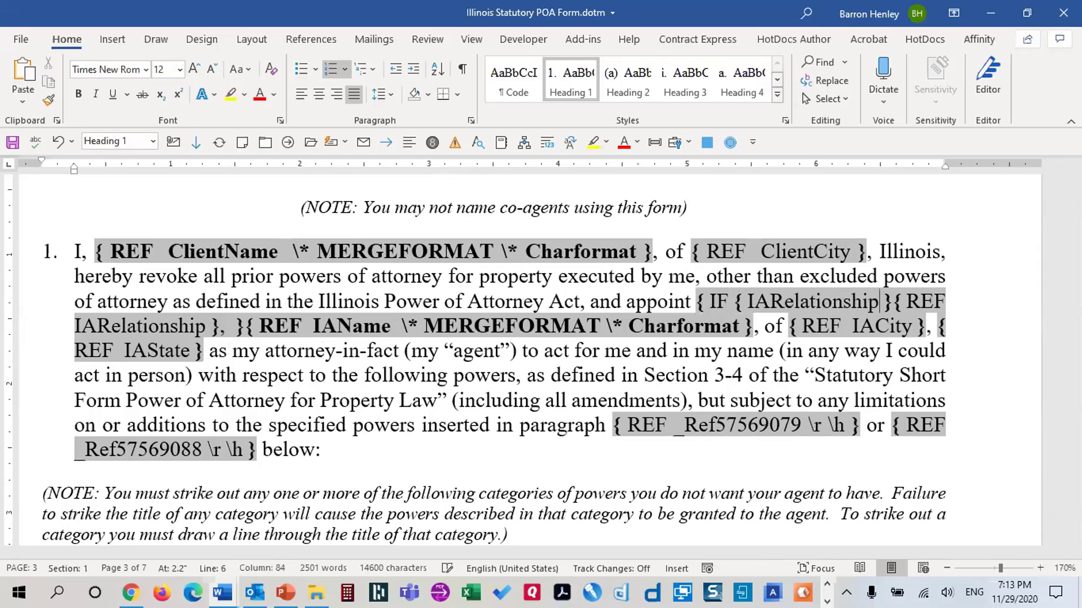
{"action": "key", "text": "Right"}
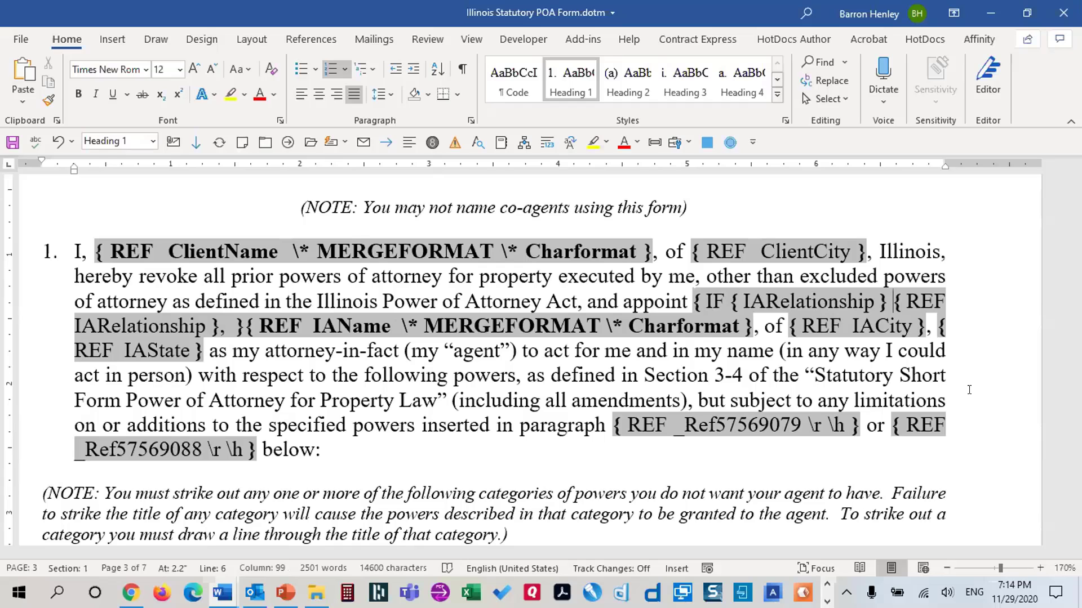
{"action": "type", "text": "<>"}
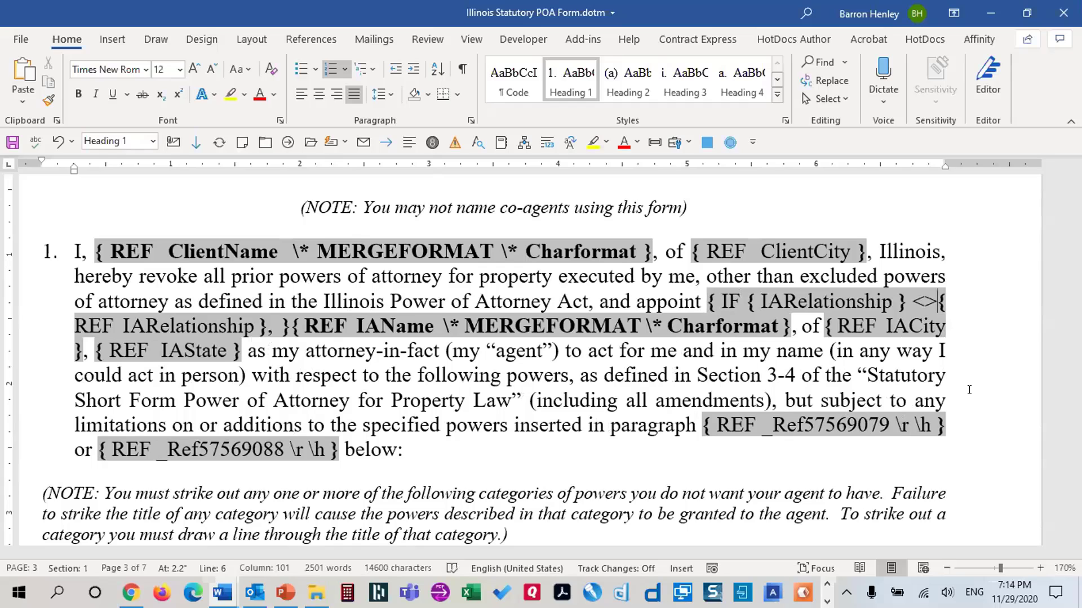
{"action": "type", "text": " \""}
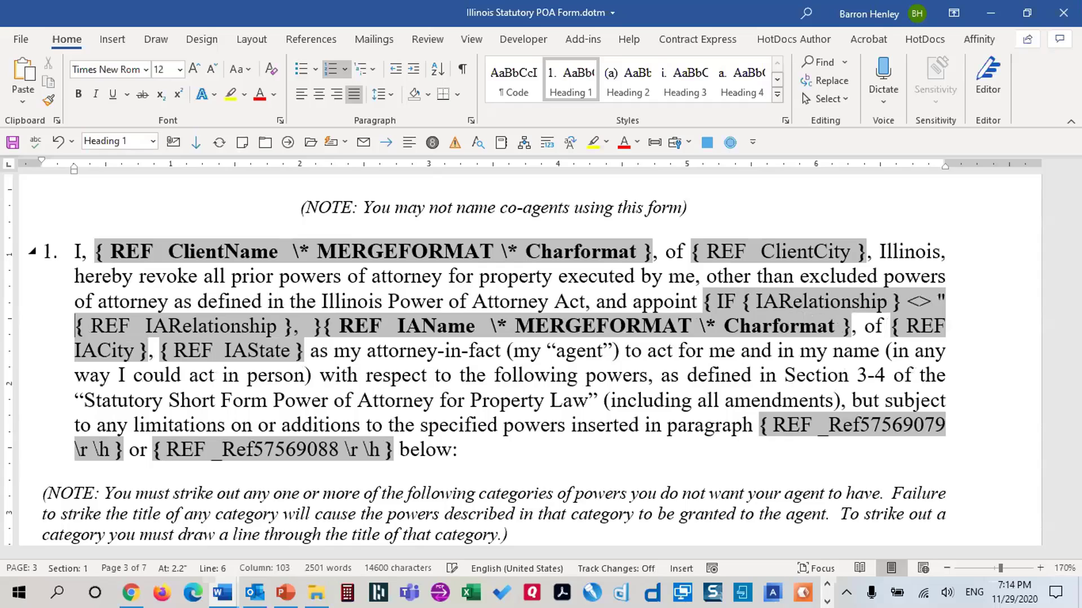
{"action": "type", "text": "\""}
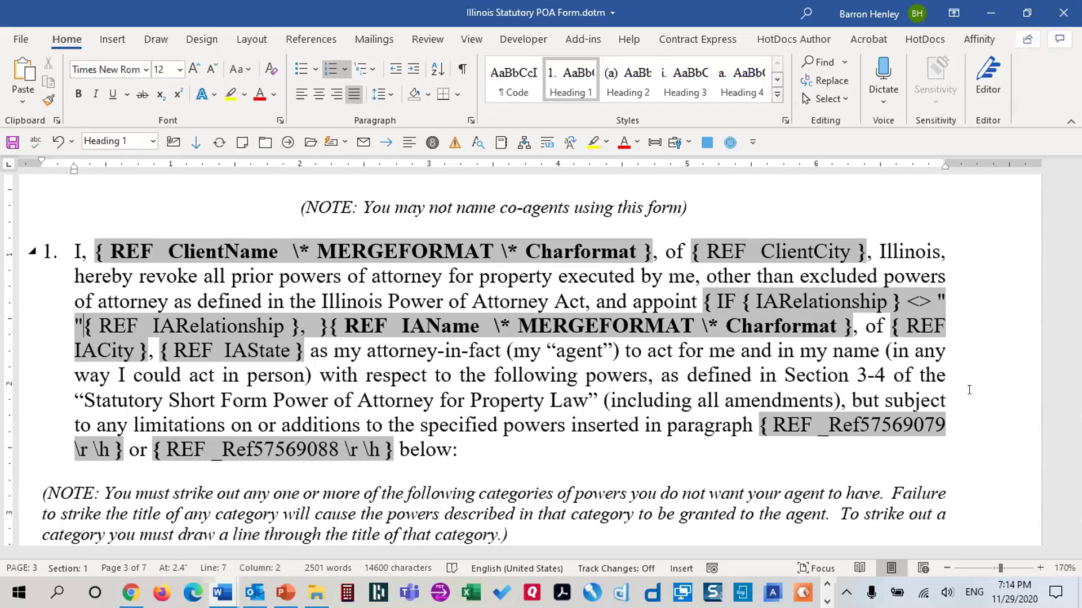
{"action": "type", "text": "\""}
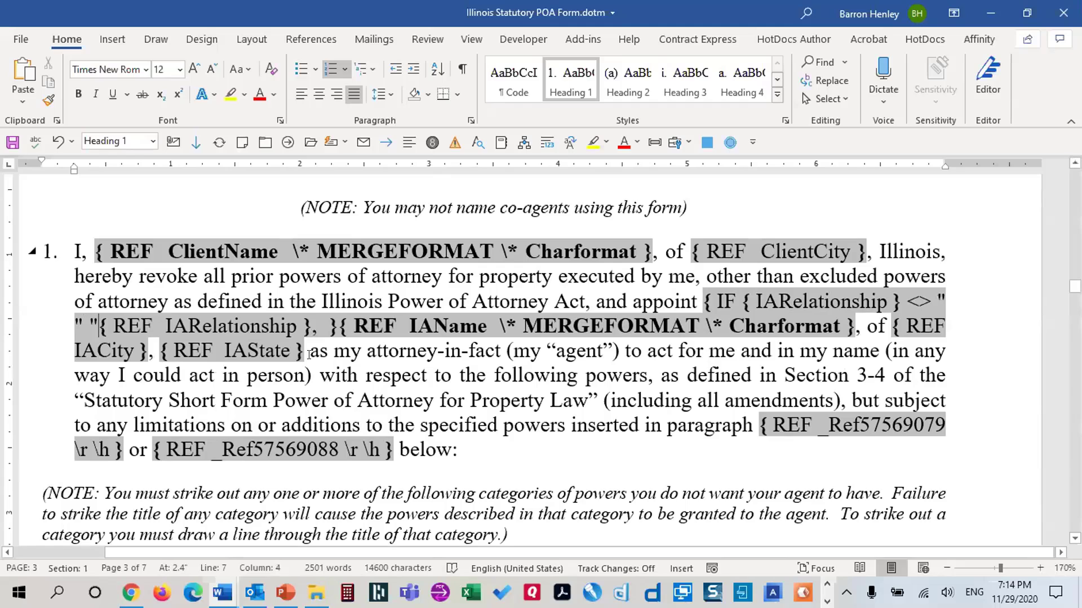
Close the quoted result after the comma and add "" as the empty false result
{"action": "left_click", "coordinate": [328, 326]}
{"action": "key", "text": "Down"}
{"action": "key", "text": "Up"}
{"action": "key", "text": "Left"}
{"action": "type", "text": "\""}
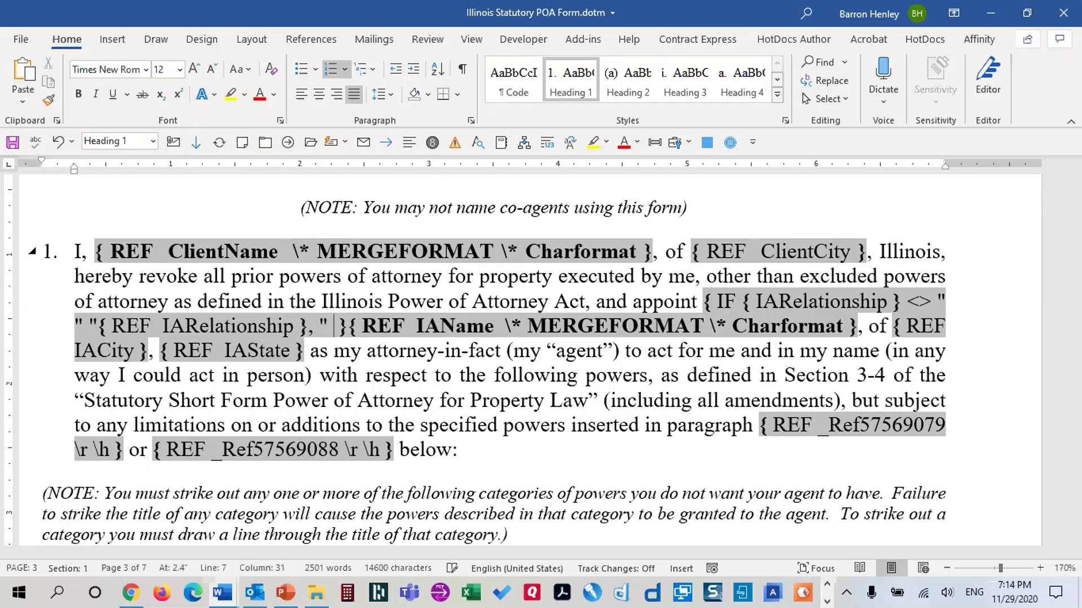
{"action": "type", "text": " \"\""}
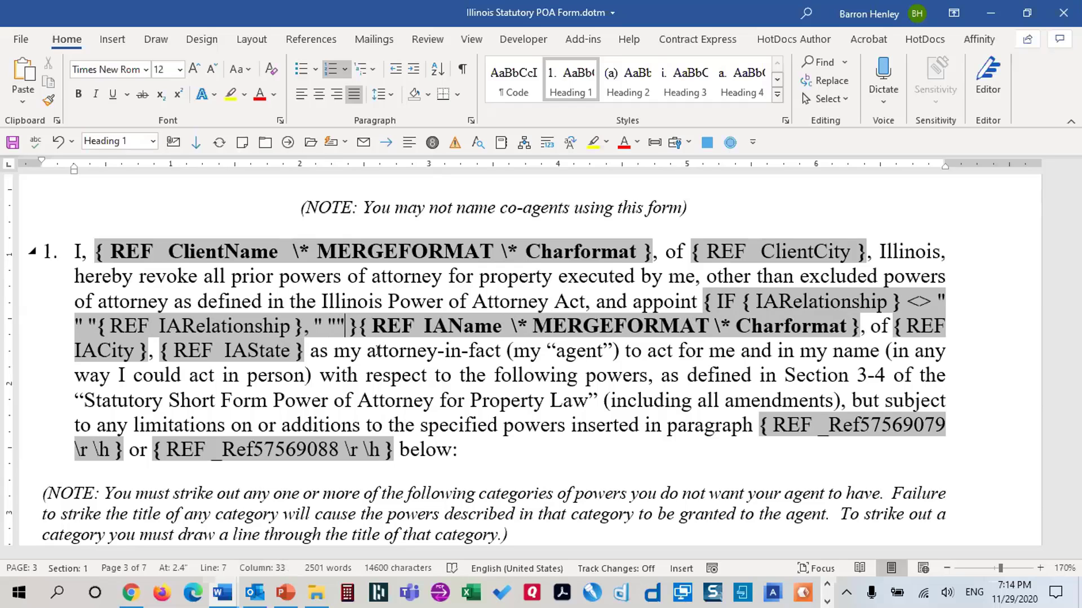
{"action": "left_click_drag", "start_coordinate": [755, 297], "coordinate": [931, 298]}
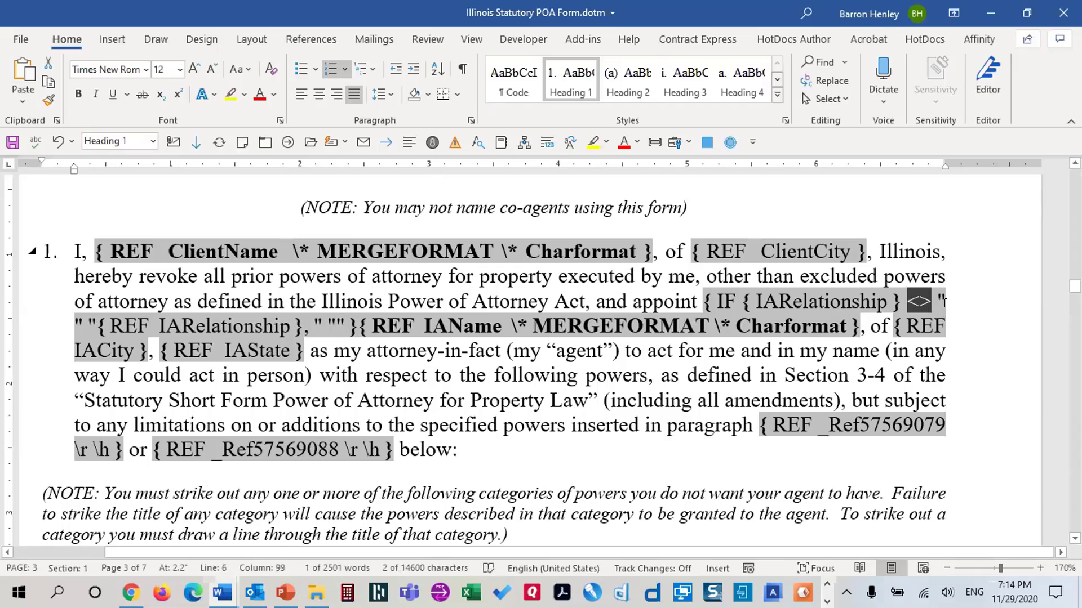
{"action": "left_click", "coordinate": [944, 302]}
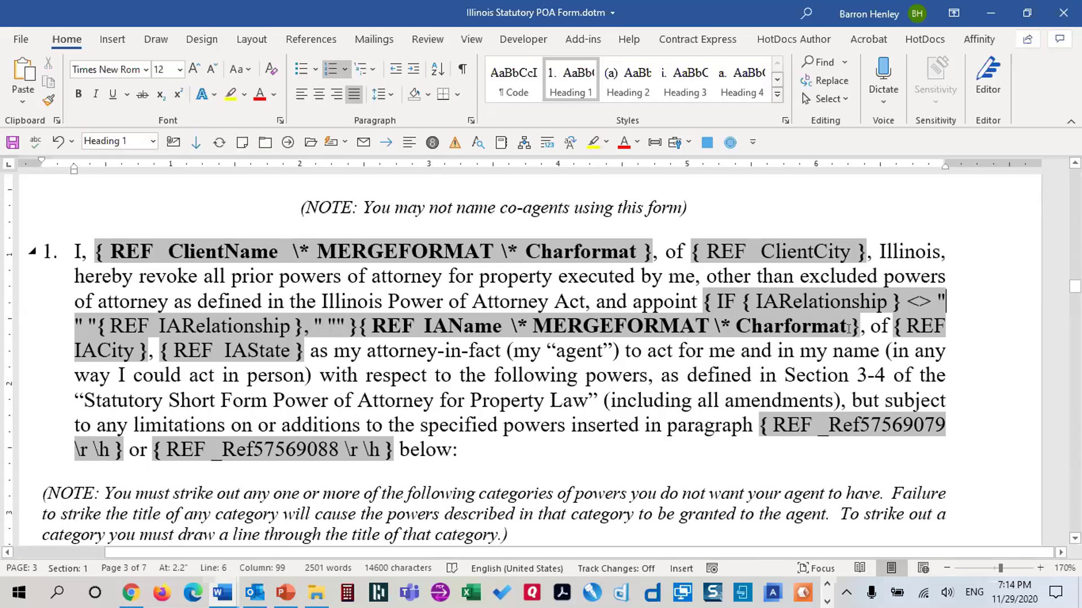
{"action": "left_click", "coordinate": [70, 316], "text": "shift"}
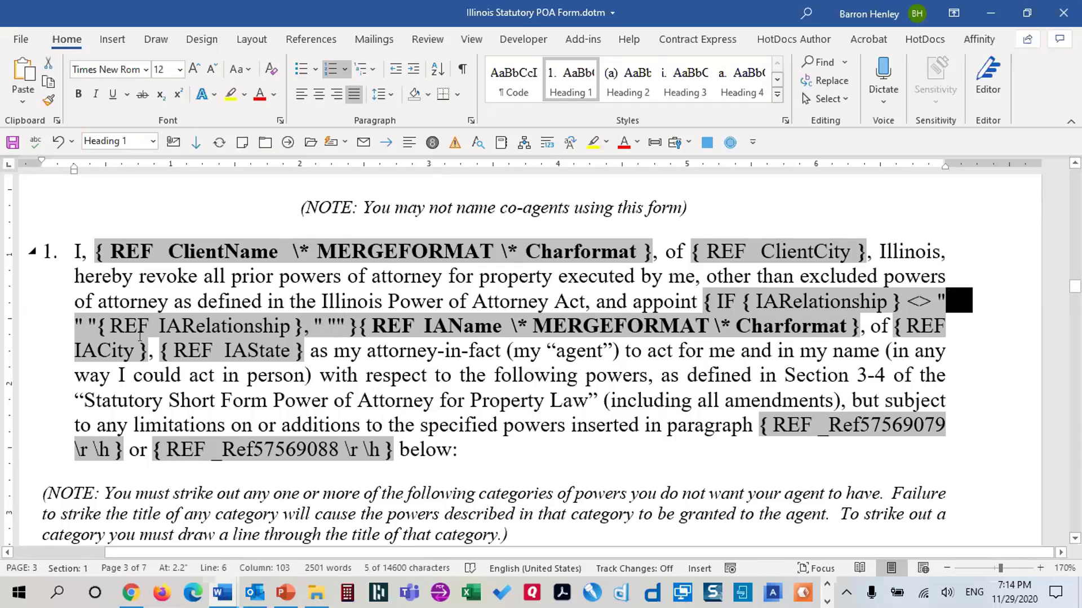
{"action": "left_click_drag", "start_coordinate": [110, 324], "coordinate": [275, 327]}
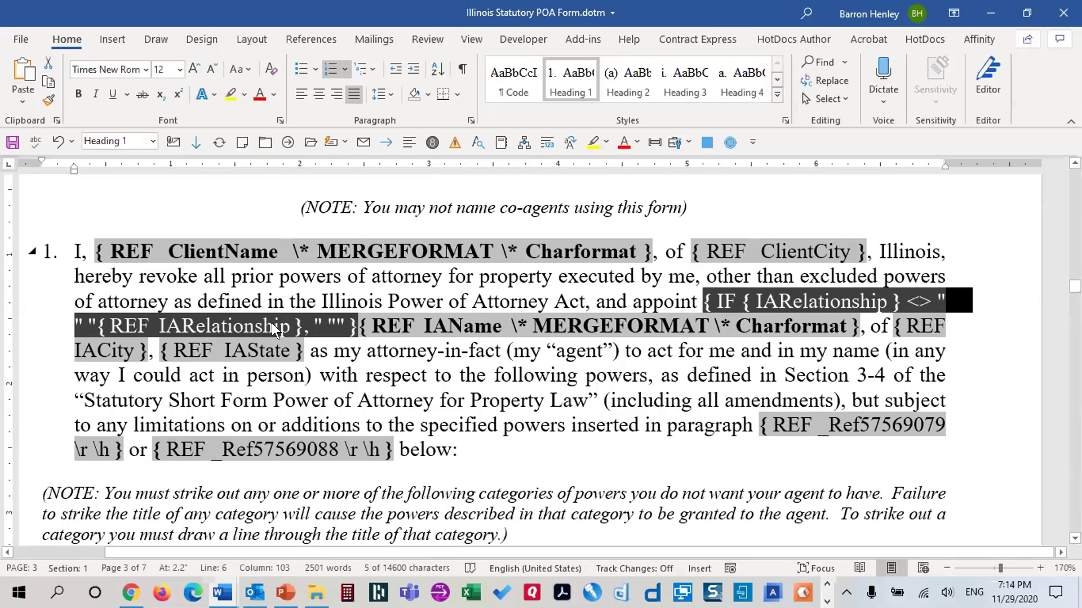
{"action": "left_click", "coordinate": [276, 328]}
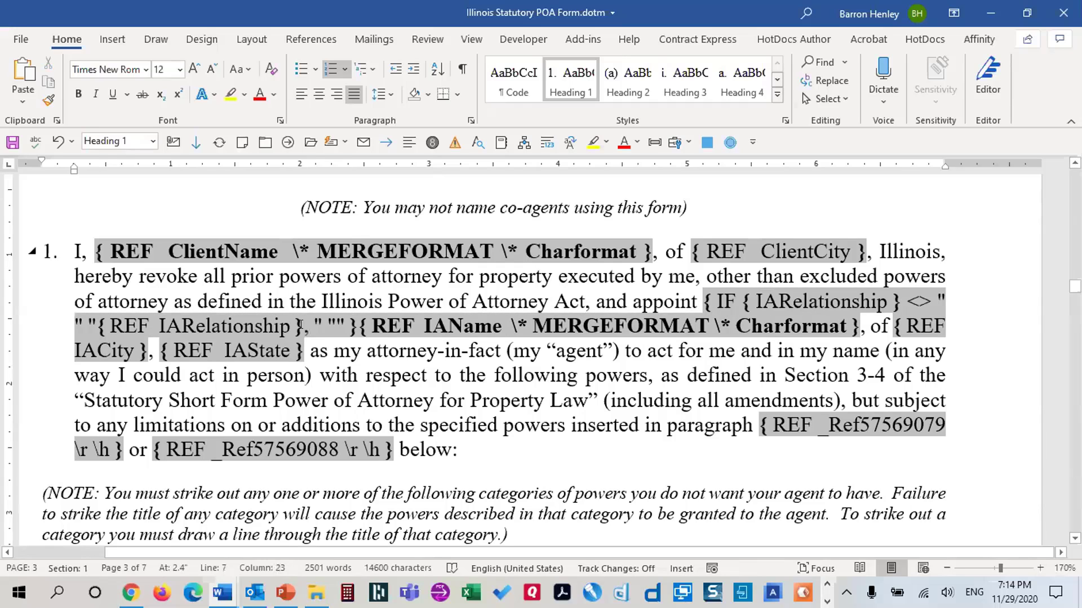
{"action": "left_click", "coordinate": [300, 326]}
{"action": "left_click_drag", "start_coordinate": [310, 326], "coordinate": [322, 323]}
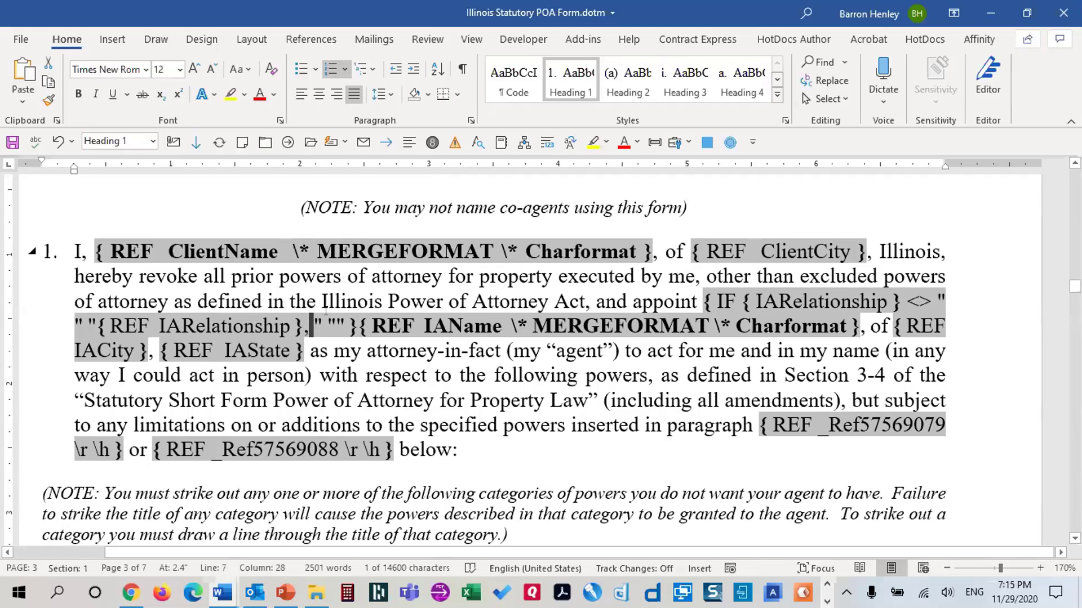
{"action": "left_click_drag", "start_coordinate": [326, 318], "coordinate": [345, 322]}
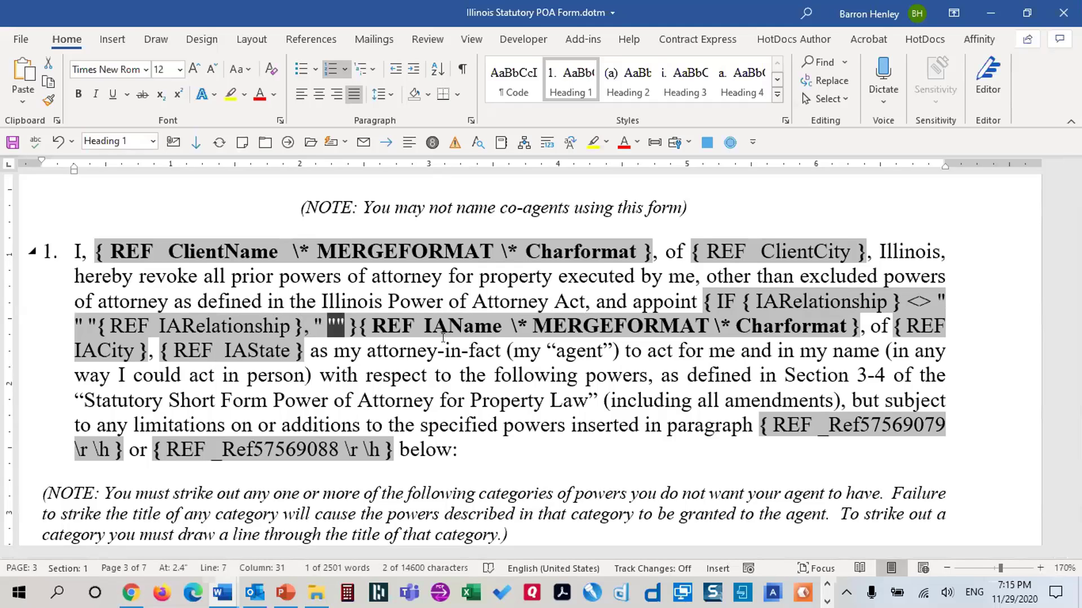
{"action": "left_click", "coordinate": [386, 343]}
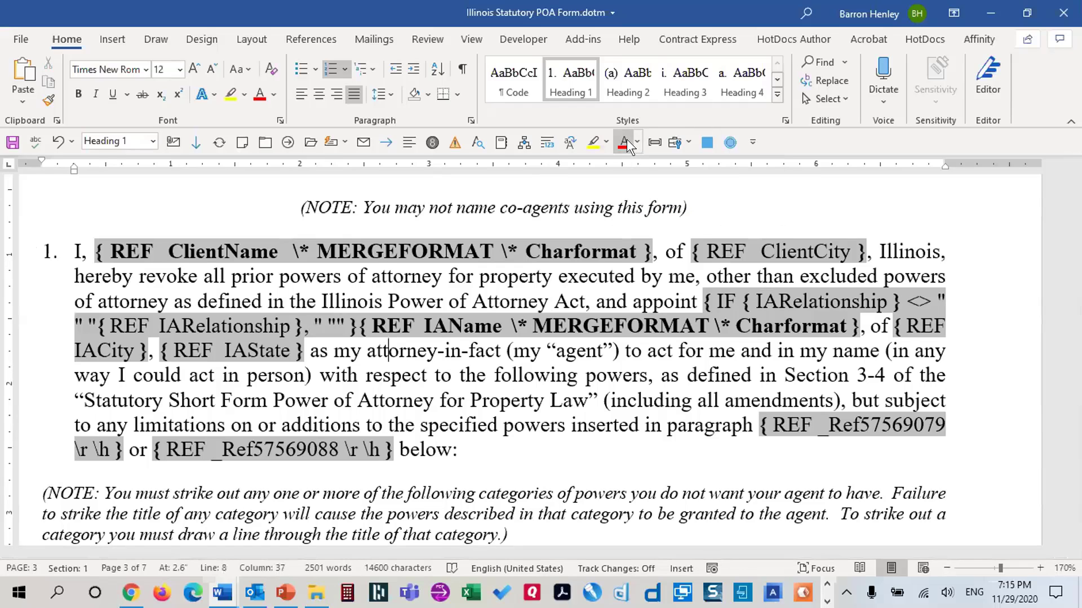
Show field results, enforce form-filling protection without a password, save the template, and reveal the desktop
{"action": "key", "text": "alt+F9"}
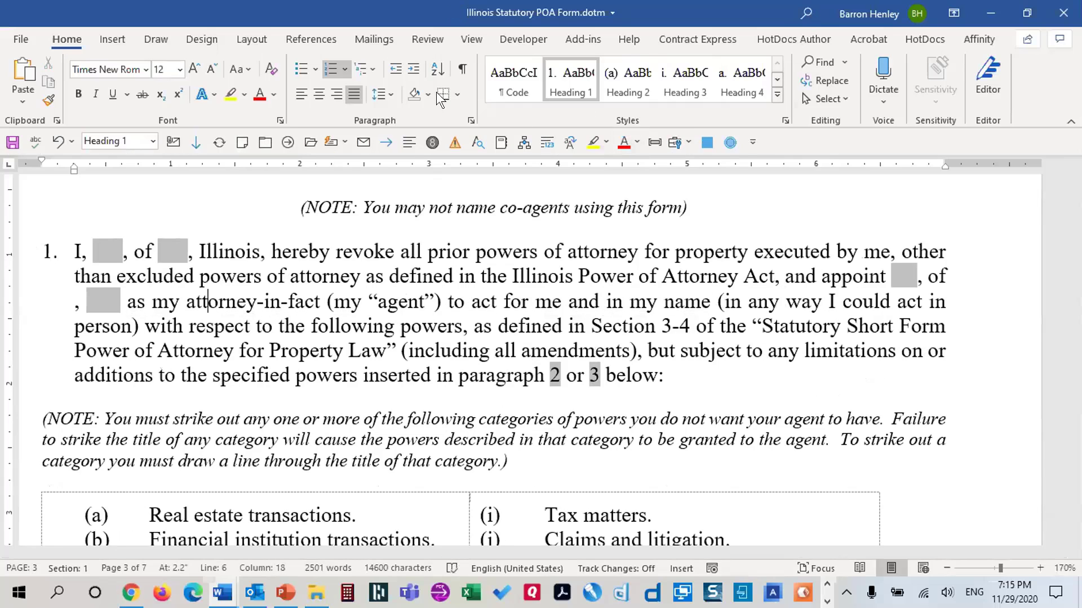
{"action": "left_click", "coordinate": [420, 39]}
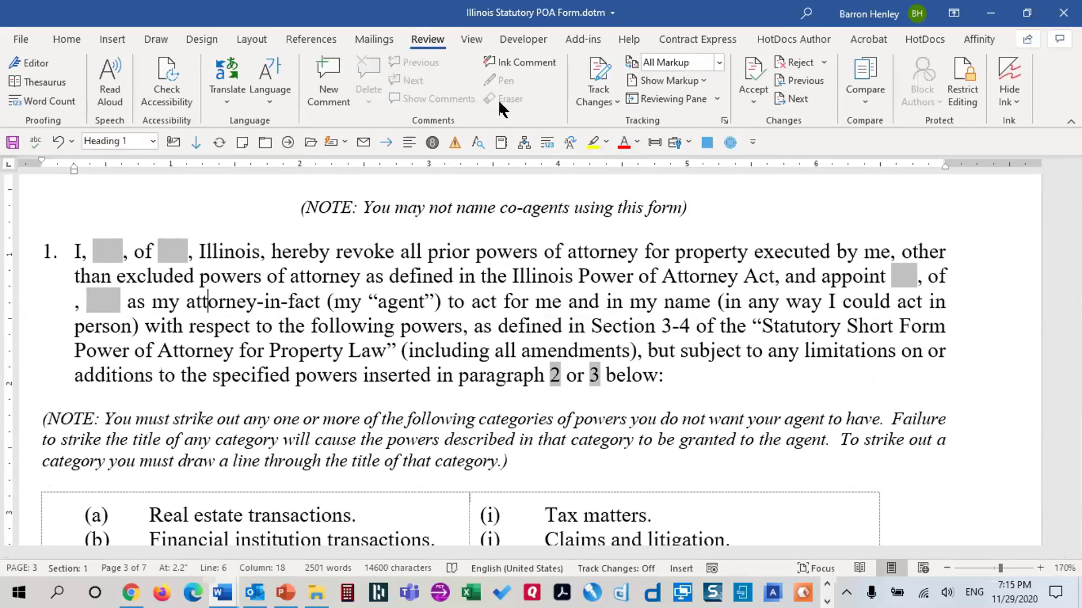
{"action": "left_click", "coordinate": [526, 38]}
{"action": "left_click", "coordinate": [604, 98]}
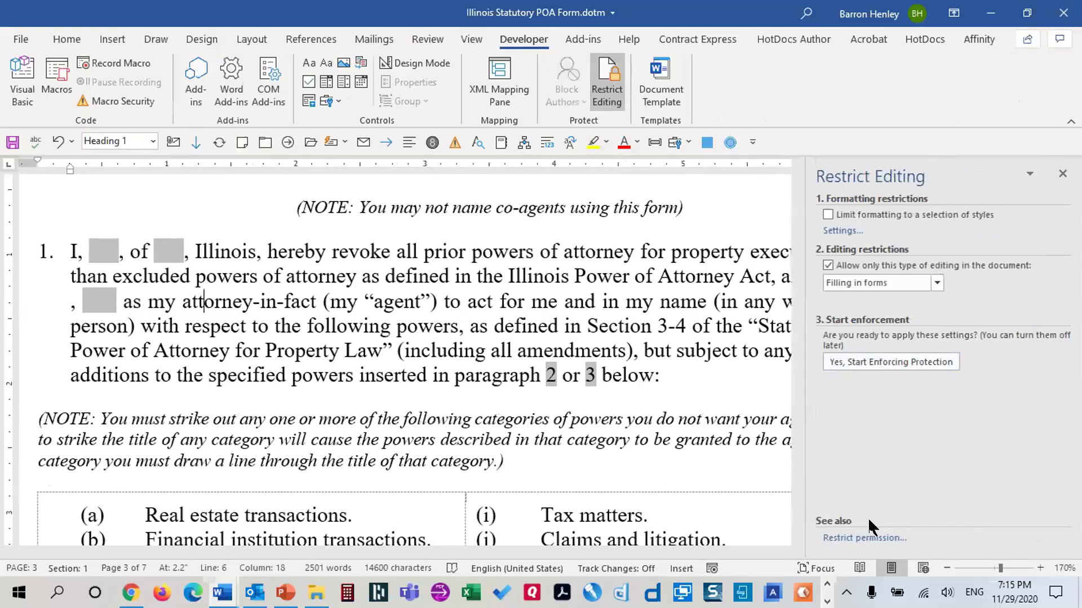
{"action": "left_click", "coordinate": [894, 371]}
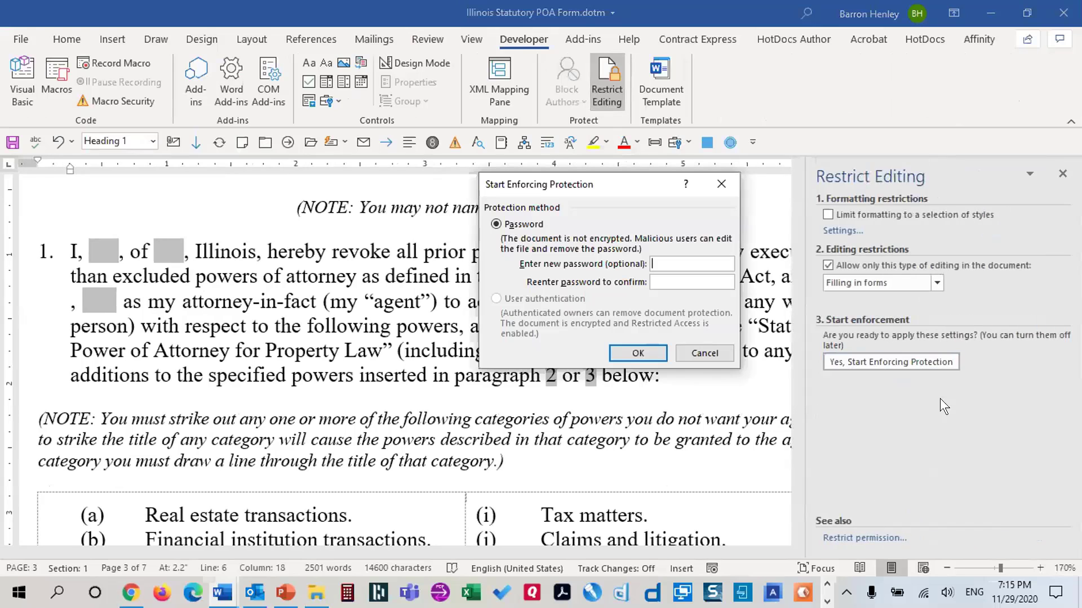
{"action": "left_click", "coordinate": [639, 350]}
{"action": "left_click", "coordinate": [14, 142]}
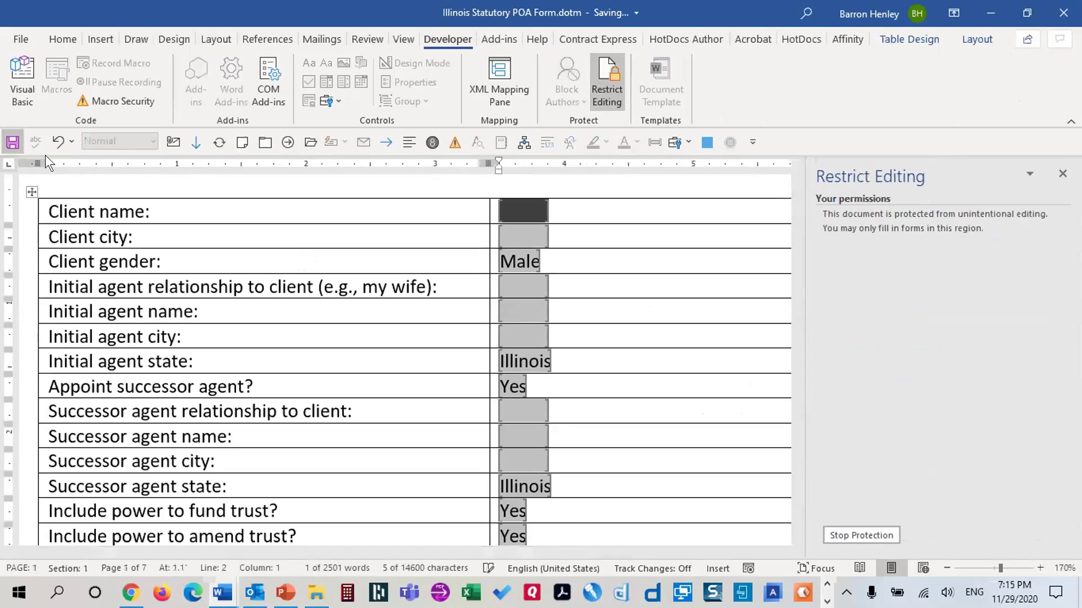
{"action": "key", "text": "super+d"}
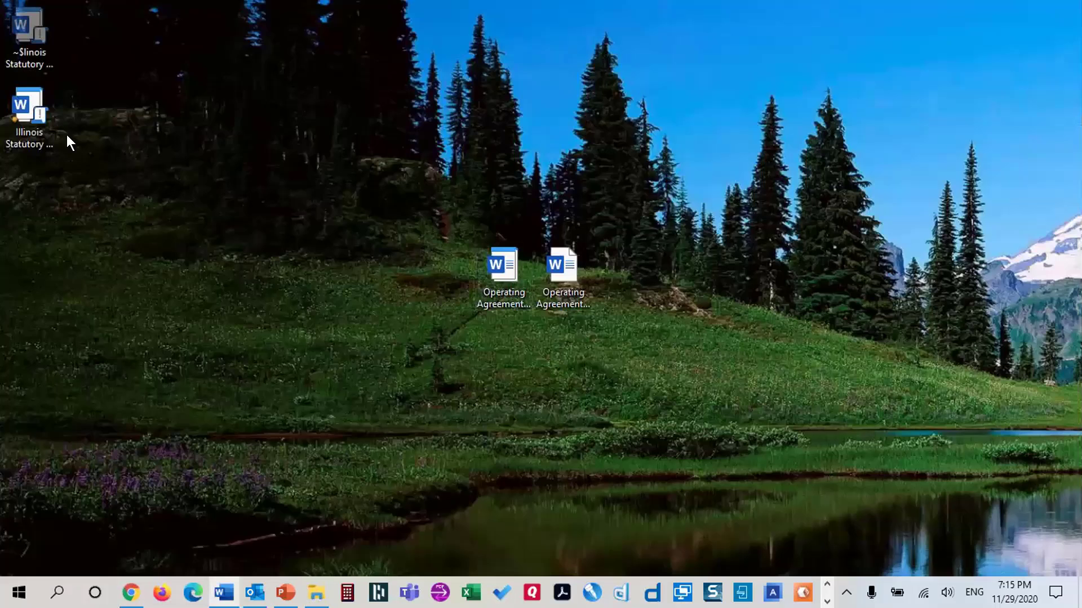
Create a test document from the Illinois template and enter the client's name, city Chicago, and the initial agent's name
{"action": "double_click", "coordinate": [31, 110]}
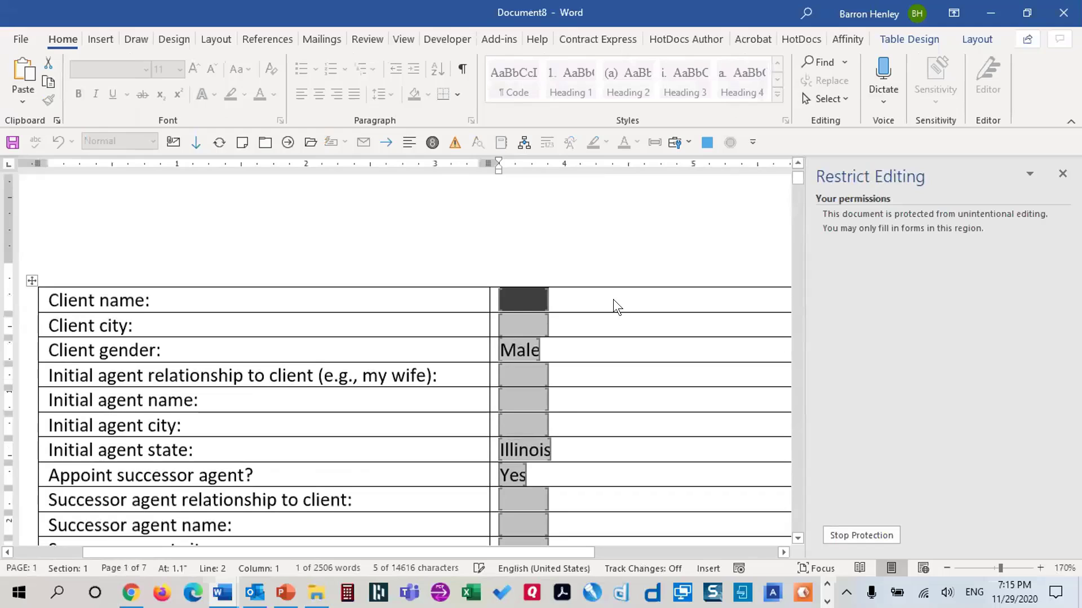
{"action": "type", "text": "Barron"}
{"action": "key", "text": "Tab"}
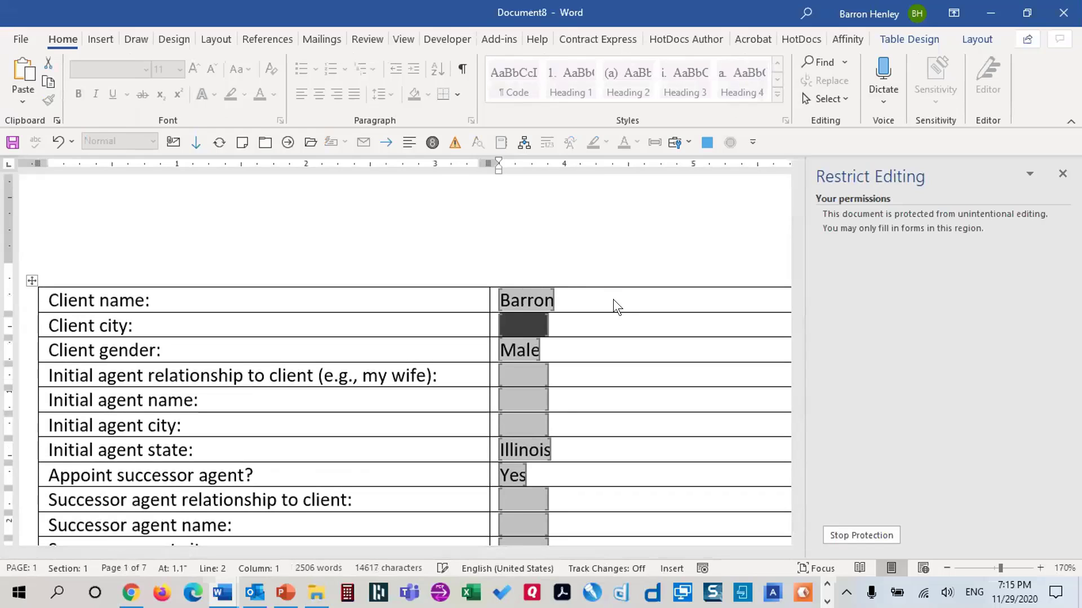
{"action": "type", "text": "Chicago"}
{"action": "key", "text": "Tab"}
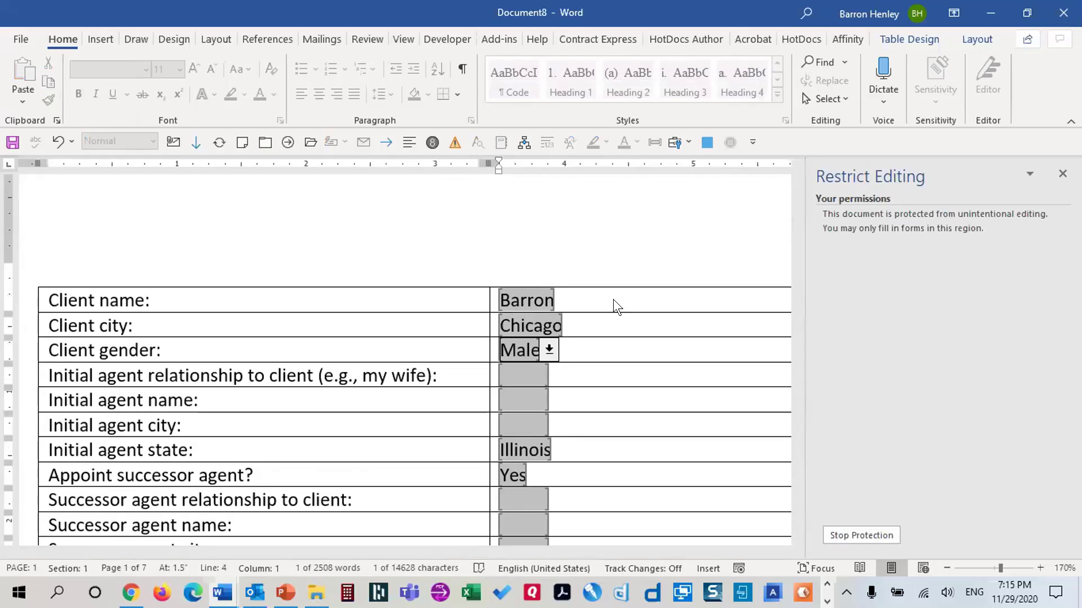
{"action": "key", "text": "Tab"}
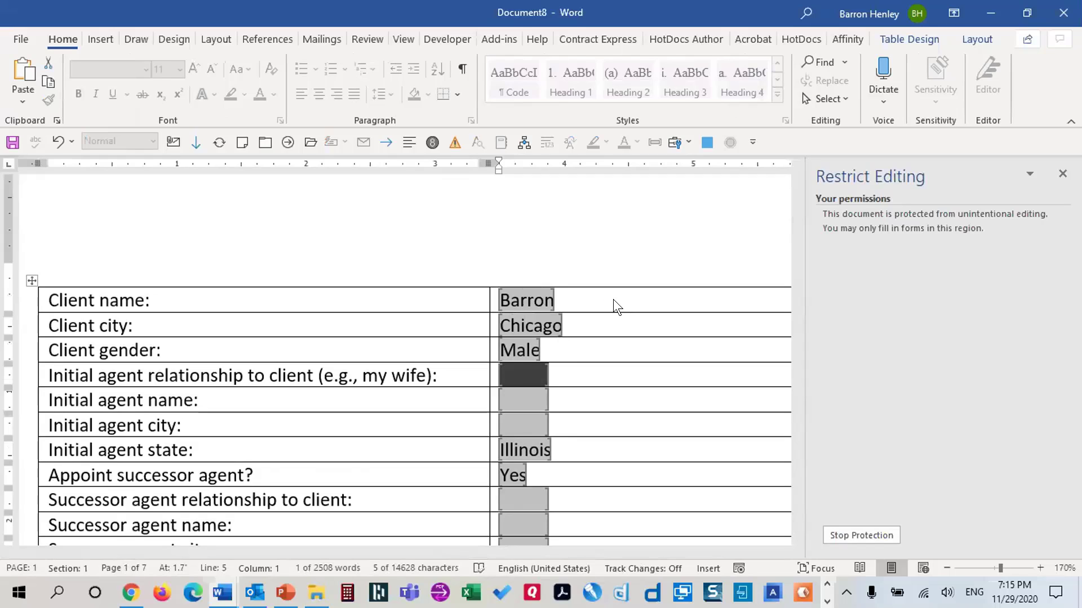
{"action": "key", "text": "Tab"}
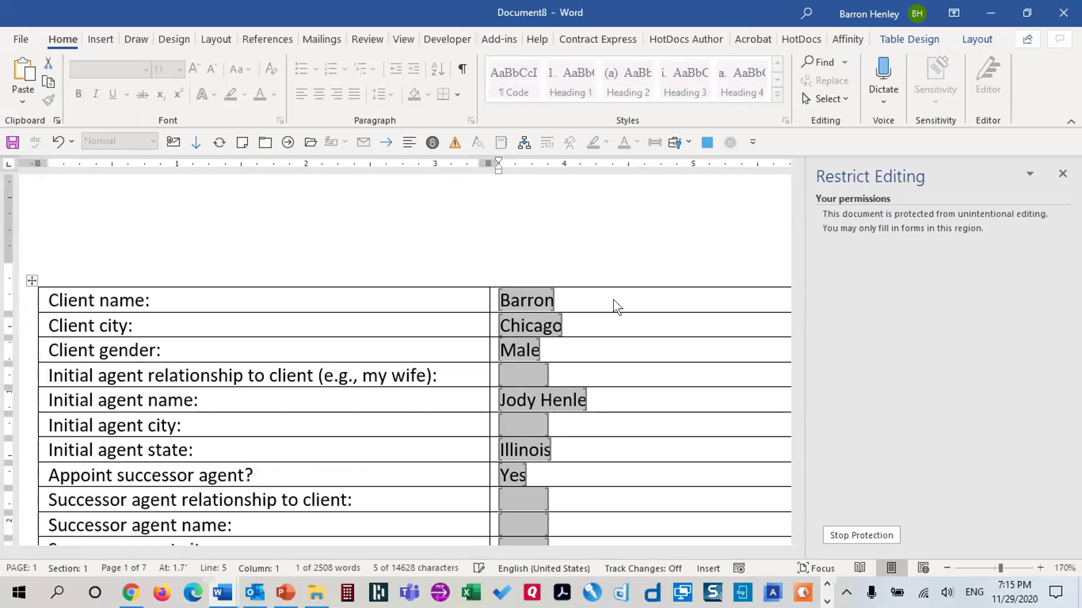
{"action": "key", "text": "Tab"}
Review paragraph 1 and enter 'my wife' as the initial agent's relationship
{"action": "scroll", "coordinate": [665, 384], "scroll_direction": "down", "scroll_amount": 15}
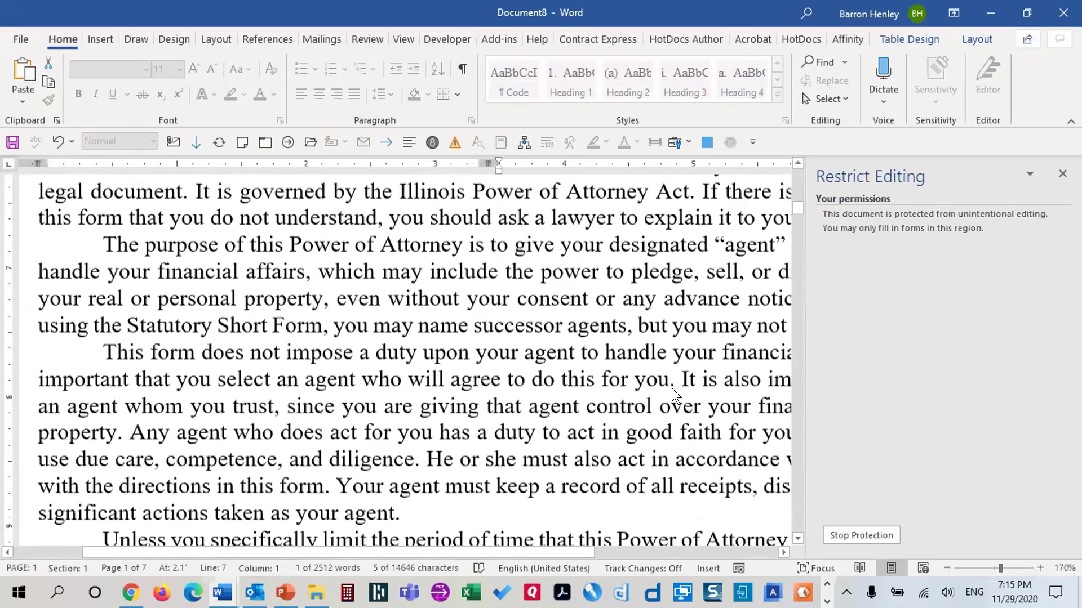
{"action": "scroll", "coordinate": [664, 394], "scroll_direction": "down", "scroll_amount": 20}
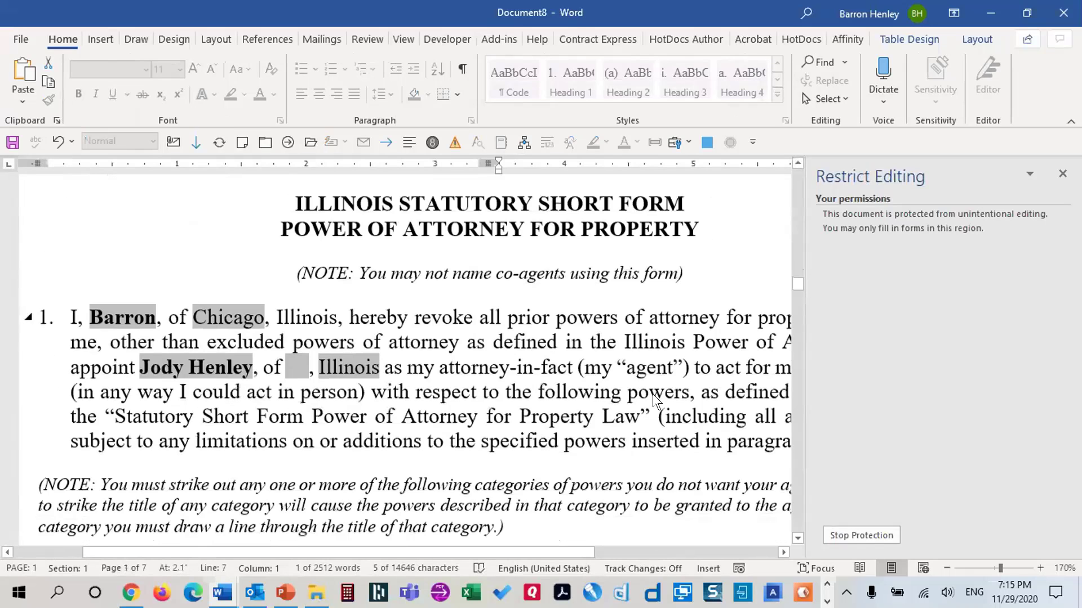
{"action": "scroll", "coordinate": [653, 395], "scroll_direction": "down", "scroll_amount": 5}
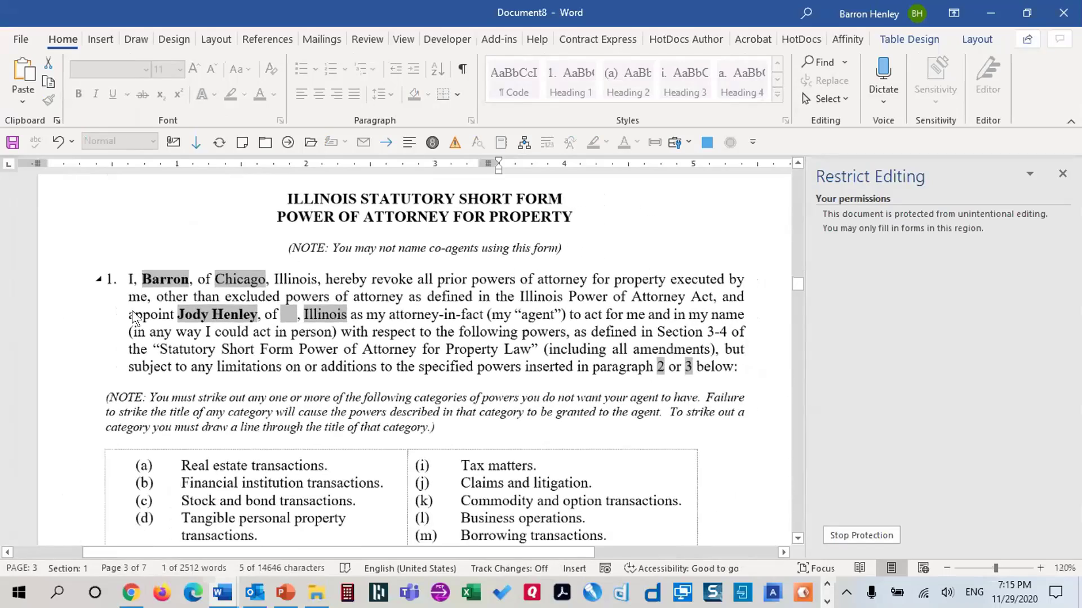
{"action": "scroll", "coordinate": [158, 324], "scroll_direction": "up", "scroll_amount": 2}
{"action": "key", "text": "ctrl+Home"}
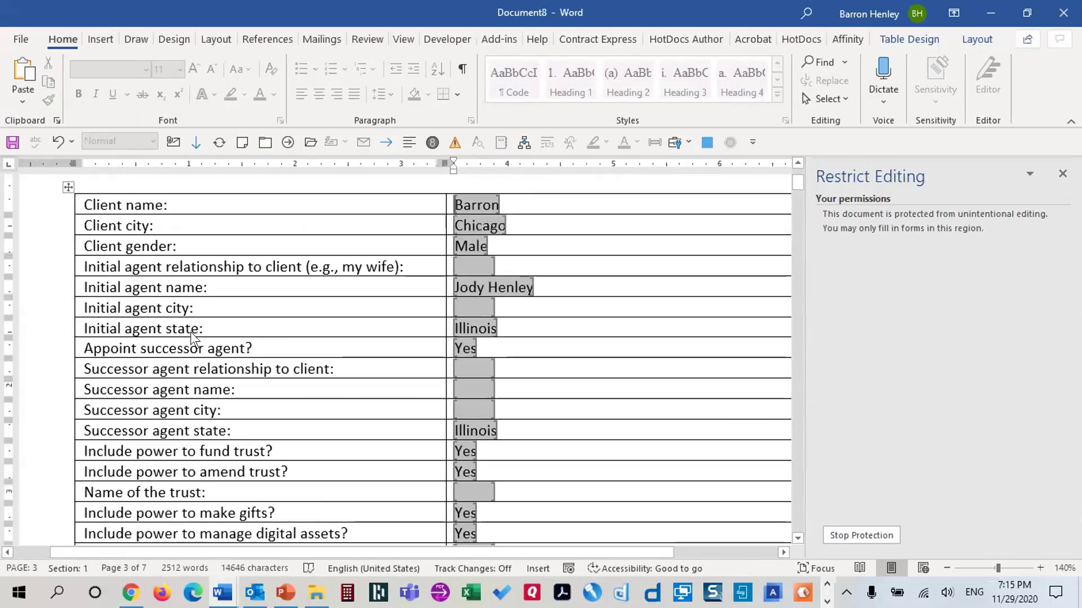
{"action": "scroll", "coordinate": [247, 346], "scroll_direction": "down", "scroll_amount": 20}
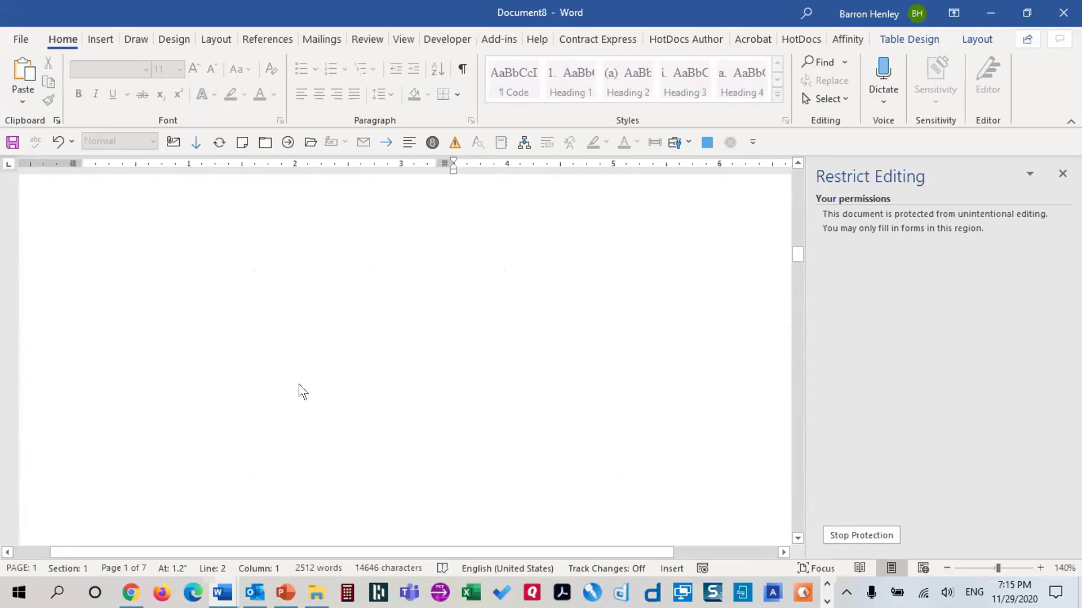
{"action": "scroll", "coordinate": [298, 384], "scroll_direction": "down", "scroll_amount": 6}
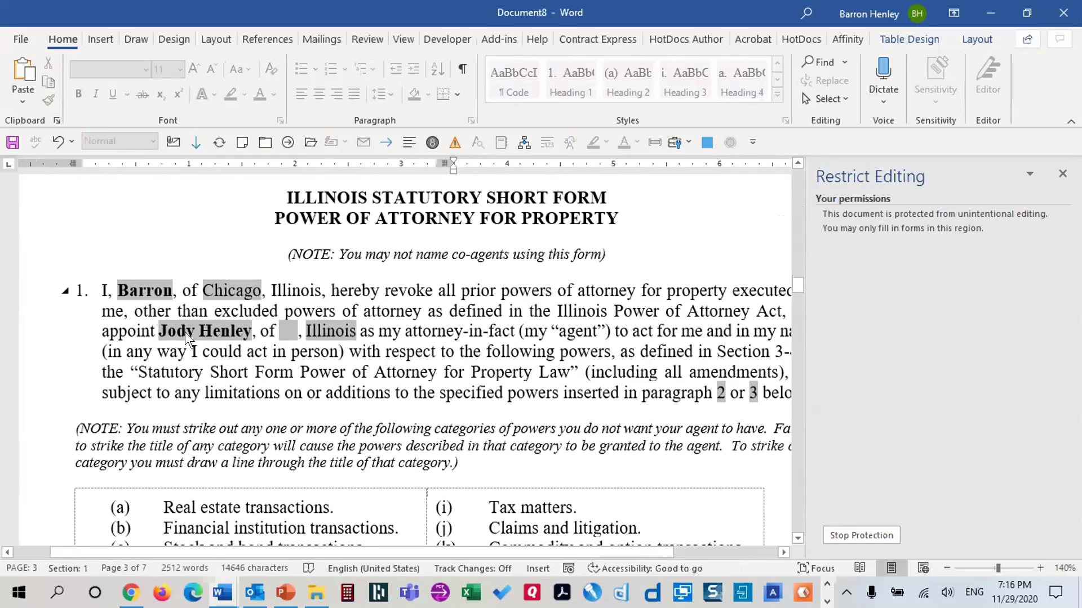
{"action": "scroll", "coordinate": [648, 349], "scroll_direction": "up", "scroll_amount": 20}
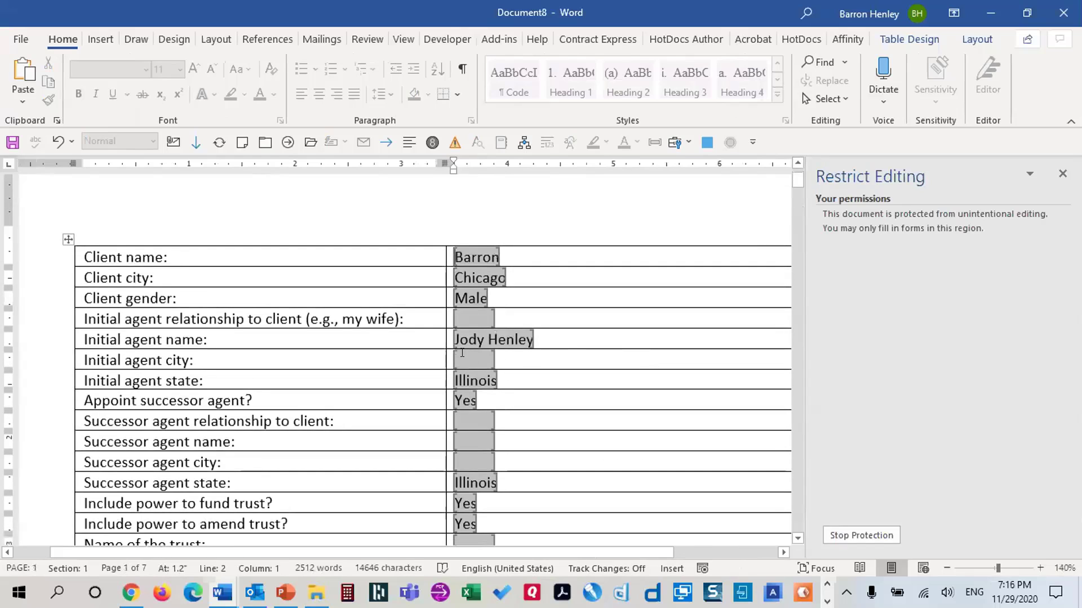
{"action": "left_click", "coordinate": [461, 311]}
{"action": "type", "text": "m"}
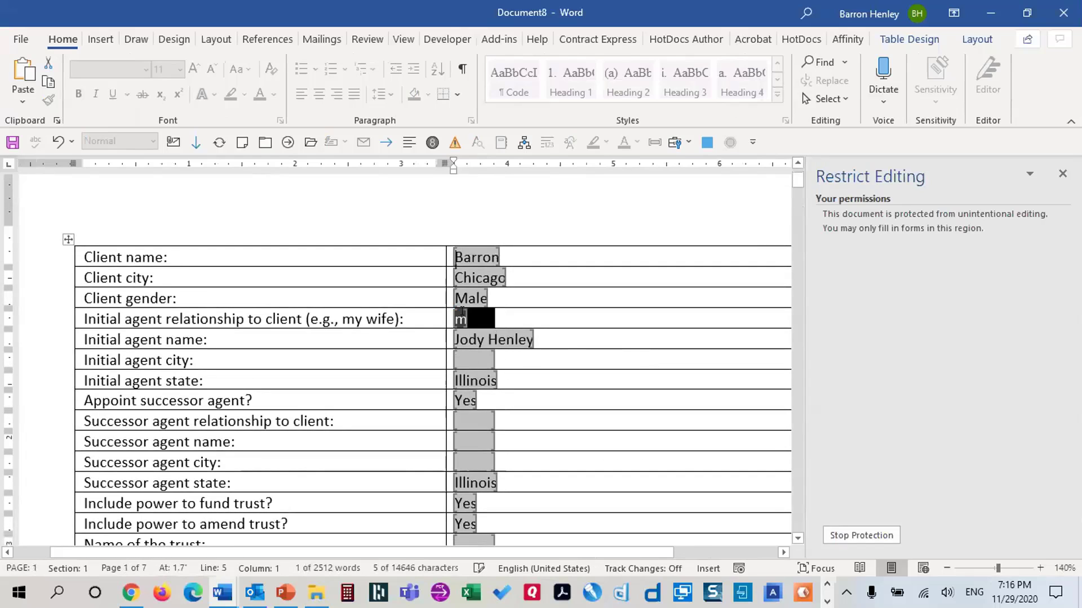
{"action": "type", "text": "y wife"}
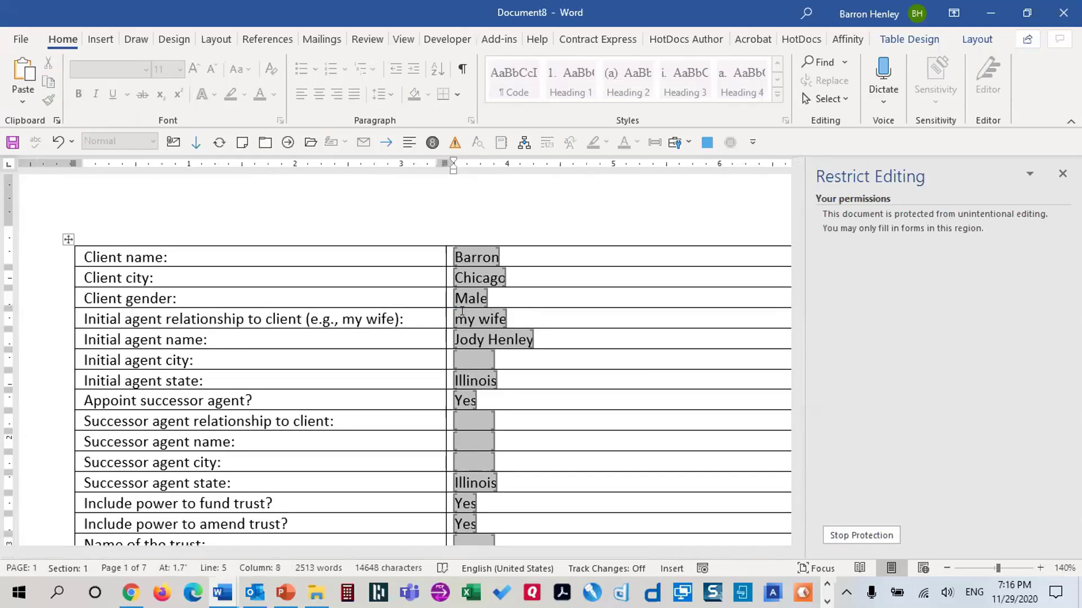
{"action": "key", "text": "Tab"}
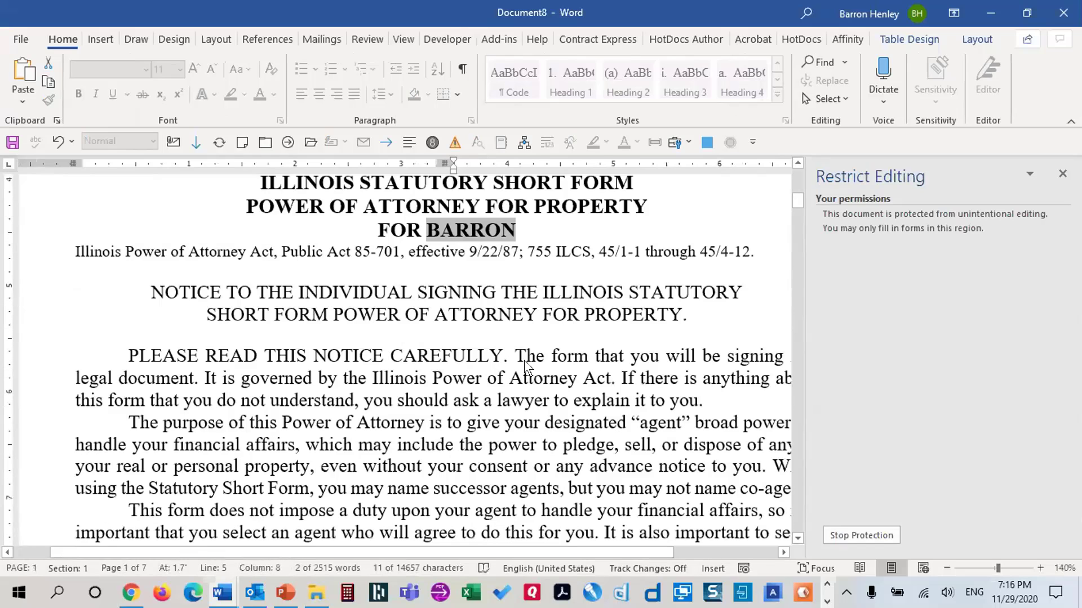
Check the merged relationship text in paragraph 1 and close the test document
{"action": "scroll", "coordinate": [524, 360], "scroll_direction": "down", "scroll_amount": 20}
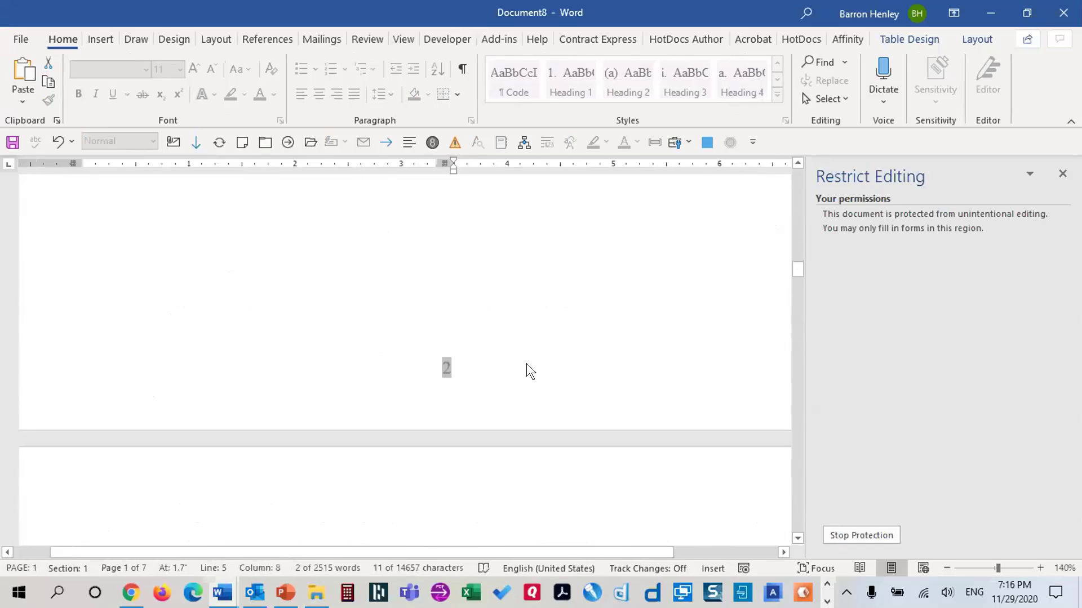
{"action": "scroll", "coordinate": [526, 364], "scroll_direction": "down", "scroll_amount": 15}
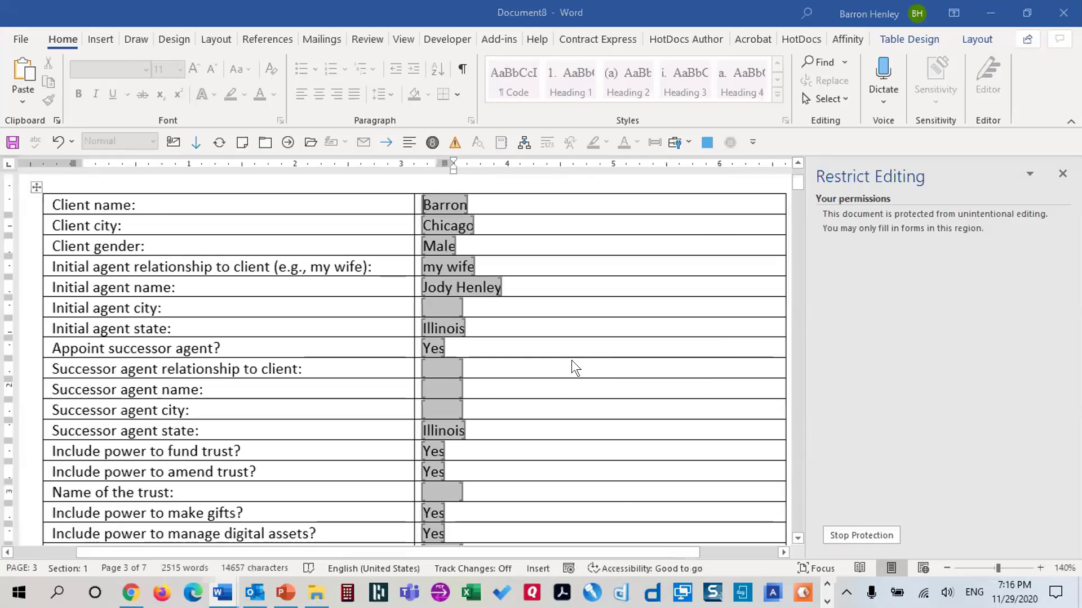
{"action": "key", "text": "alt+F4"}
Dismiss the save prompt, open the Illinois Statutory POA Form.dotm template, and remove its form protection
{"action": "left_click", "coordinate": [601, 384]}
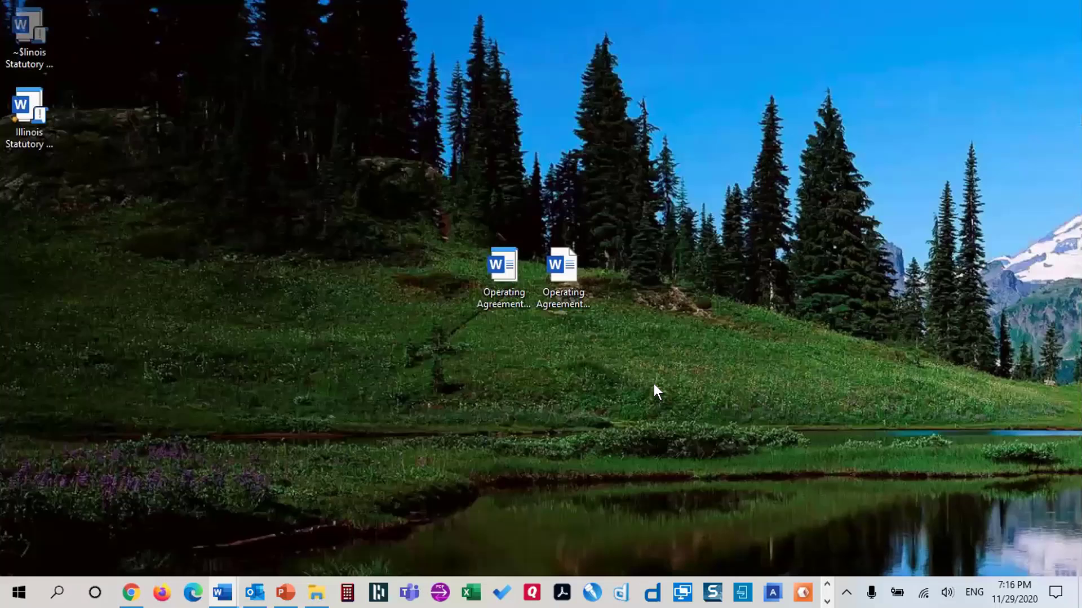
{"action": "right_click", "coordinate": [43, 110]}
{"action": "left_click", "coordinate": [55, 72]}
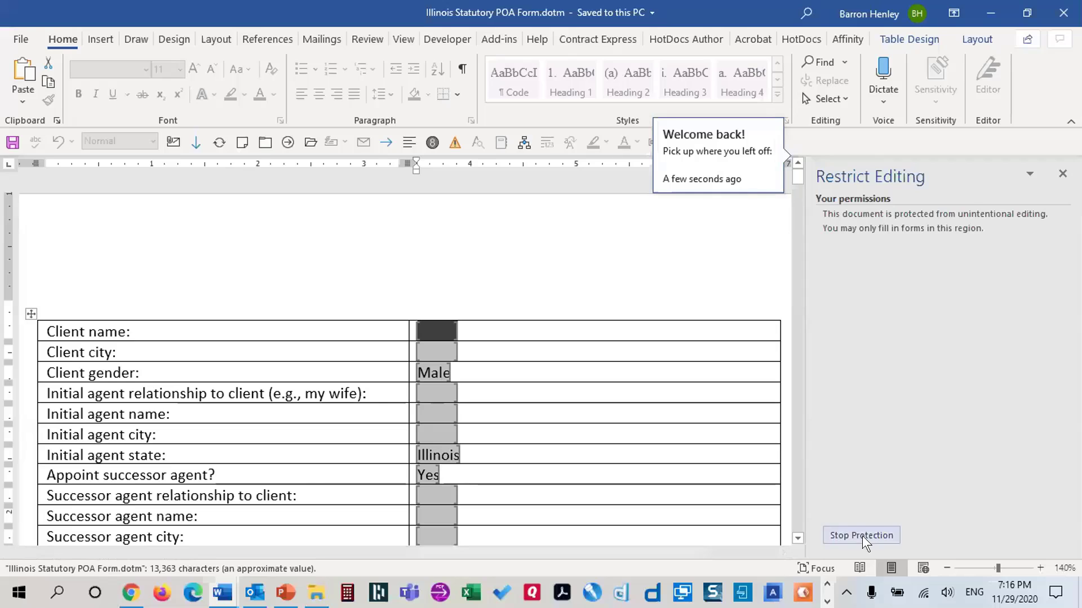
{"action": "left_click", "coordinate": [862, 535]}
{"action": "left_click", "coordinate": [1062, 175]}
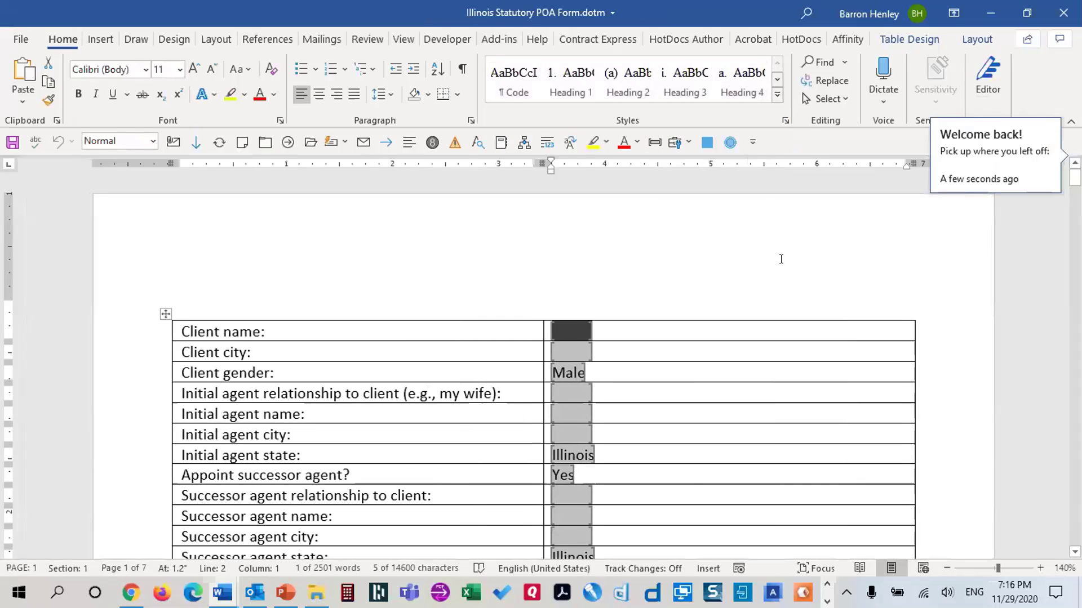
Display field codes and scroll through the template to the trust clauses
{"action": "key", "text": "alt+F9"}
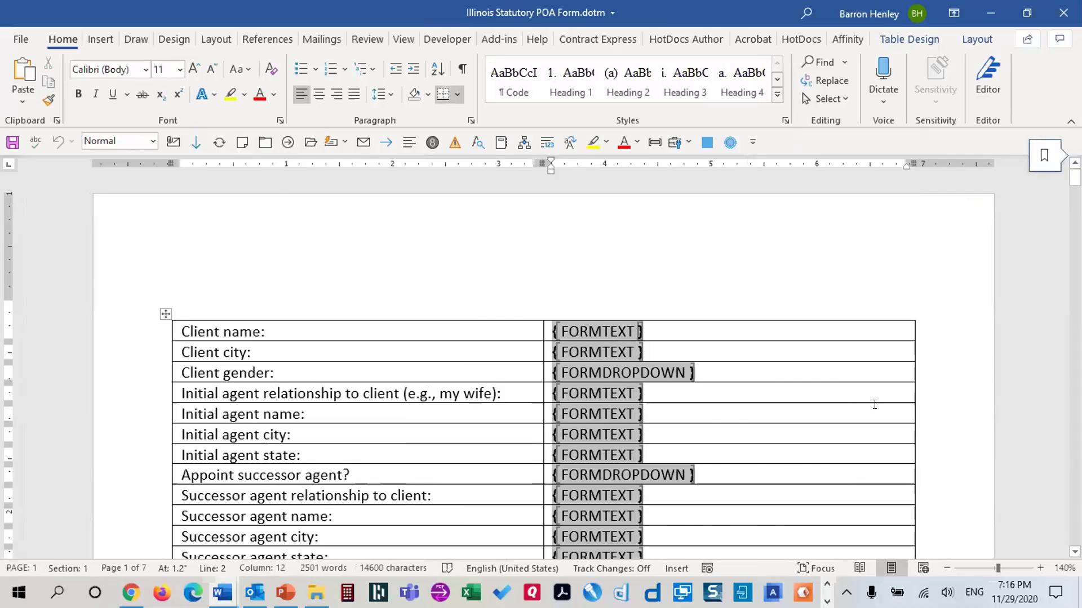
{"action": "scroll", "coordinate": [874, 404], "scroll_direction": "down", "scroll_amount": 20}
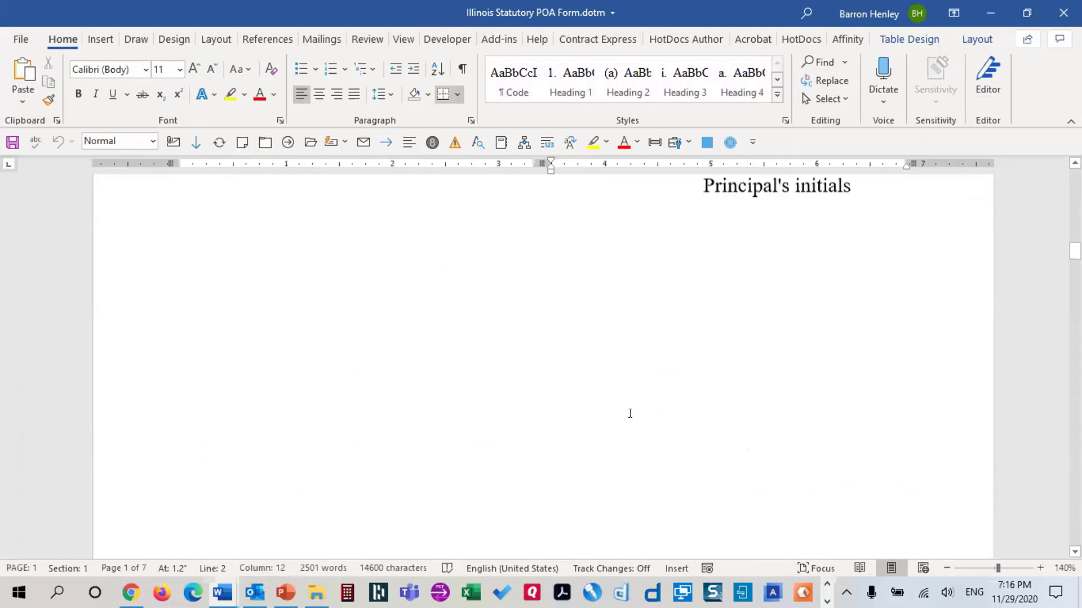
{"action": "scroll", "coordinate": [630, 413], "scroll_direction": "down", "scroll_amount": 20}
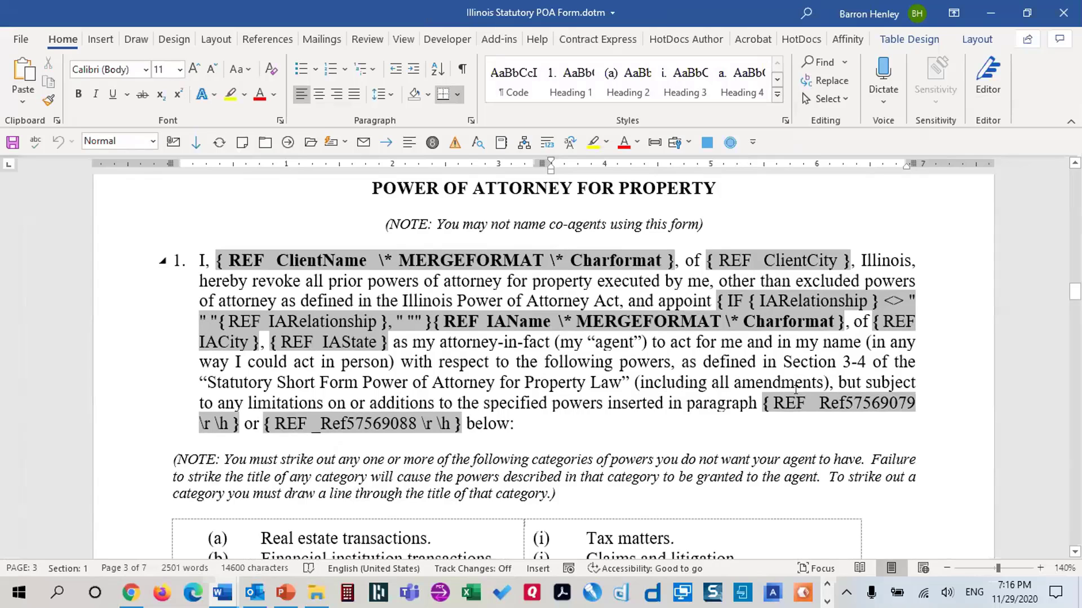
{"action": "scroll", "coordinate": [797, 387], "scroll_direction": "down", "scroll_amount": 15}
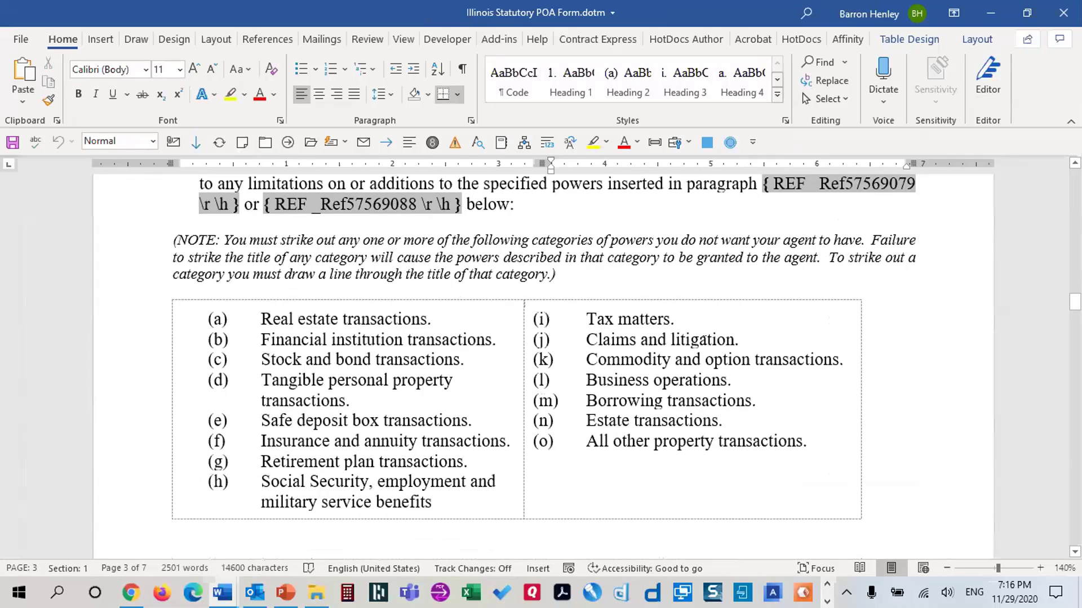
{"action": "scroll", "coordinate": [732, 355], "scroll_direction": "down", "scroll_amount": 2}
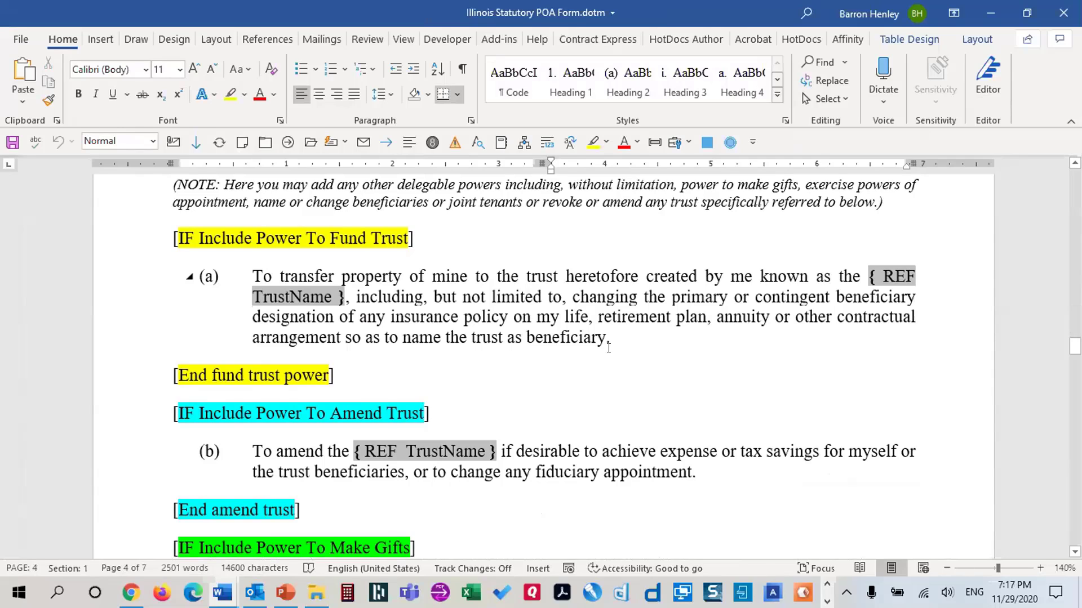
{"action": "scroll", "coordinate": [620, 346], "scroll_direction": "down", "scroll_amount": 3}
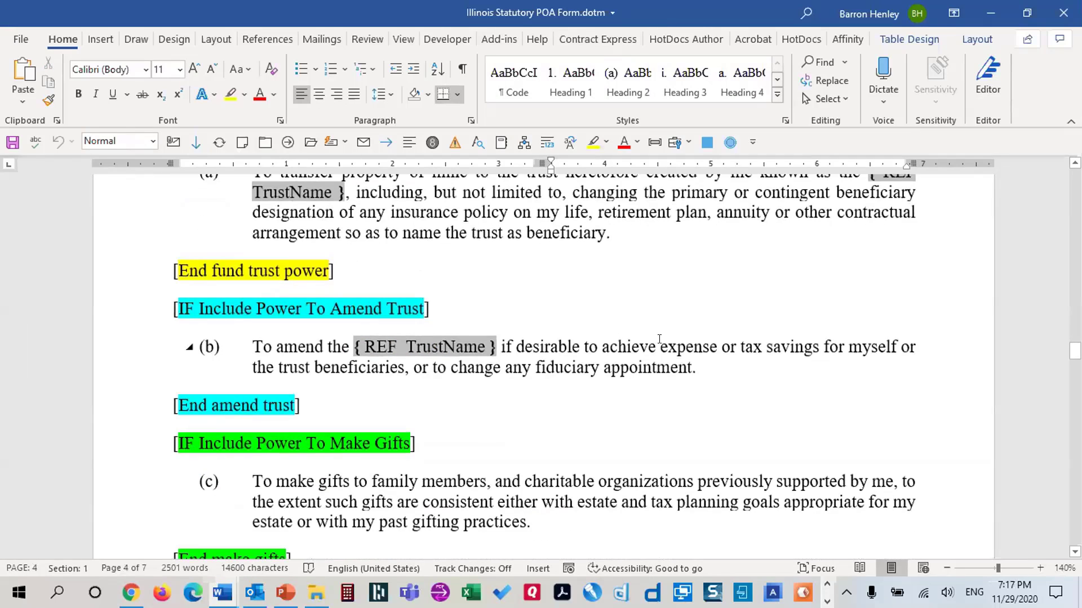
{"action": "scroll", "coordinate": [664, 339], "scroll_direction": "up", "scroll_amount": 1}
{"action": "scroll", "coordinate": [676, 337], "scroll_direction": "up", "scroll_amount": 1}
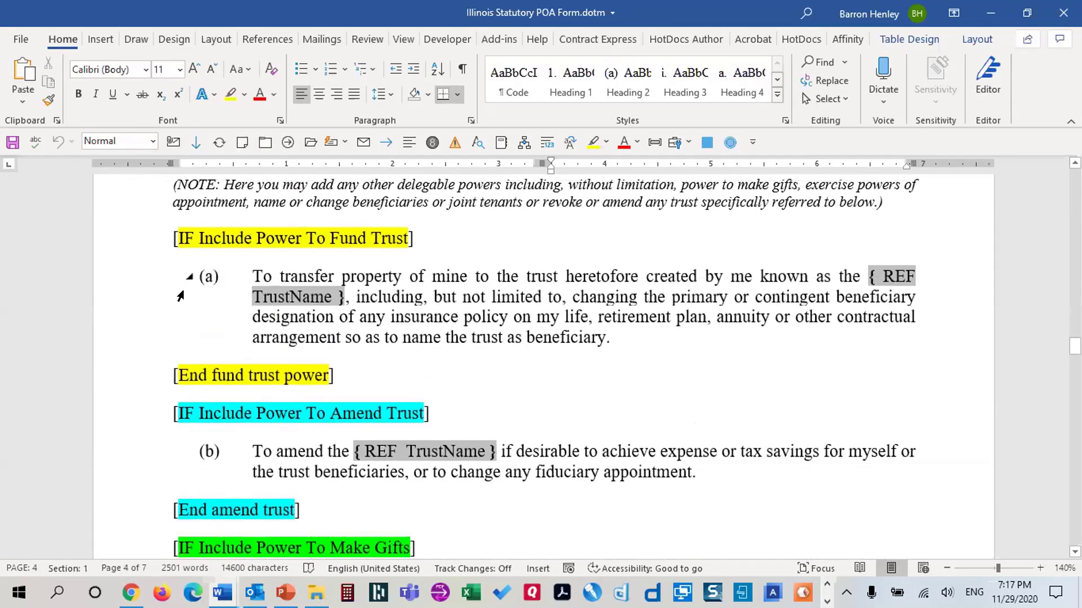
Delete the [IF Include Power To Fund Trust] and end-fund/amend-trust marker lines
{"action": "left_click", "coordinate": [142, 243]}
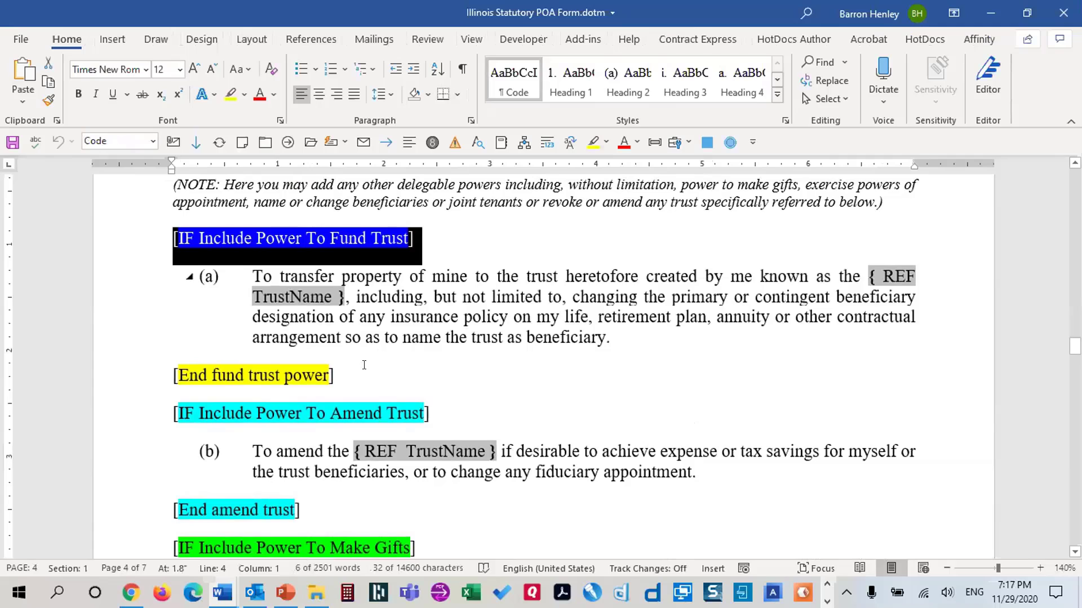
{"action": "key", "text": "Delete"}
{"action": "left_click_drag", "start_coordinate": [106, 338], "coordinate": [116, 374]}
{"action": "key", "text": "Delete"}
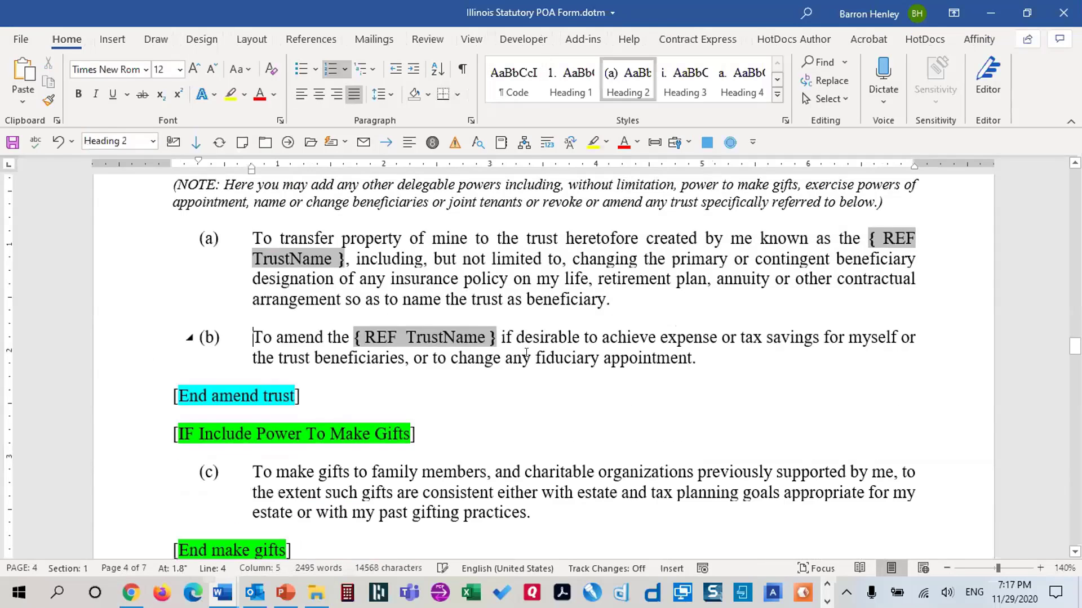
Select trust-transfer paragraph (a), check the existing bookmark names, and wrap it in field braces
{"action": "left_click", "coordinate": [245, 227]}
{"action": "key", "text": "ctrl+shift+Down"}
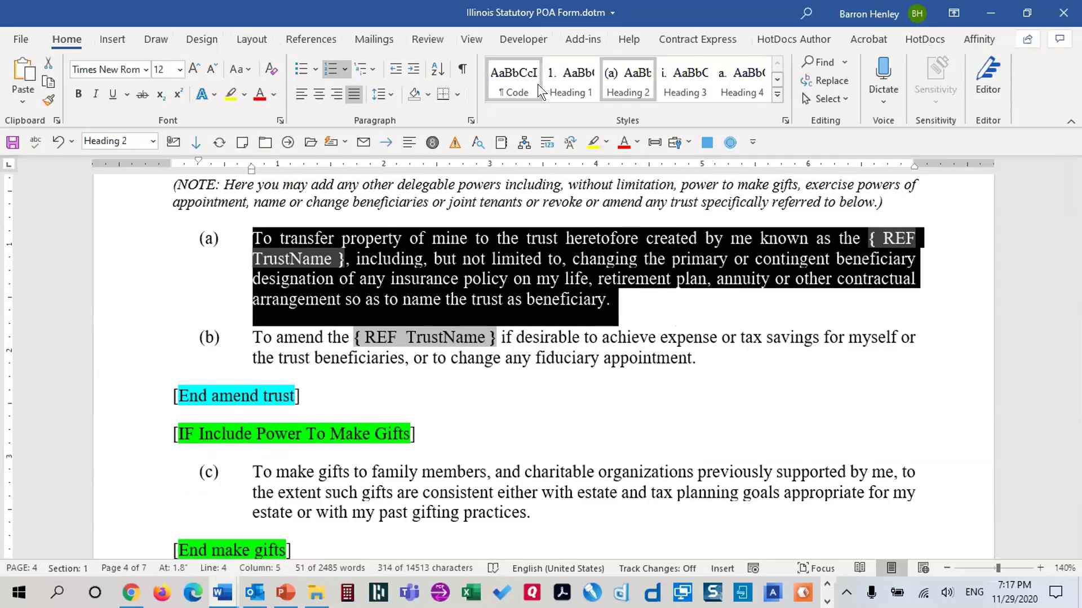
{"action": "key", "text": "ctrl+shift+F5"}
{"action": "scroll", "coordinate": [603, 360], "scroll_direction": "down", "scroll_amount": 3}
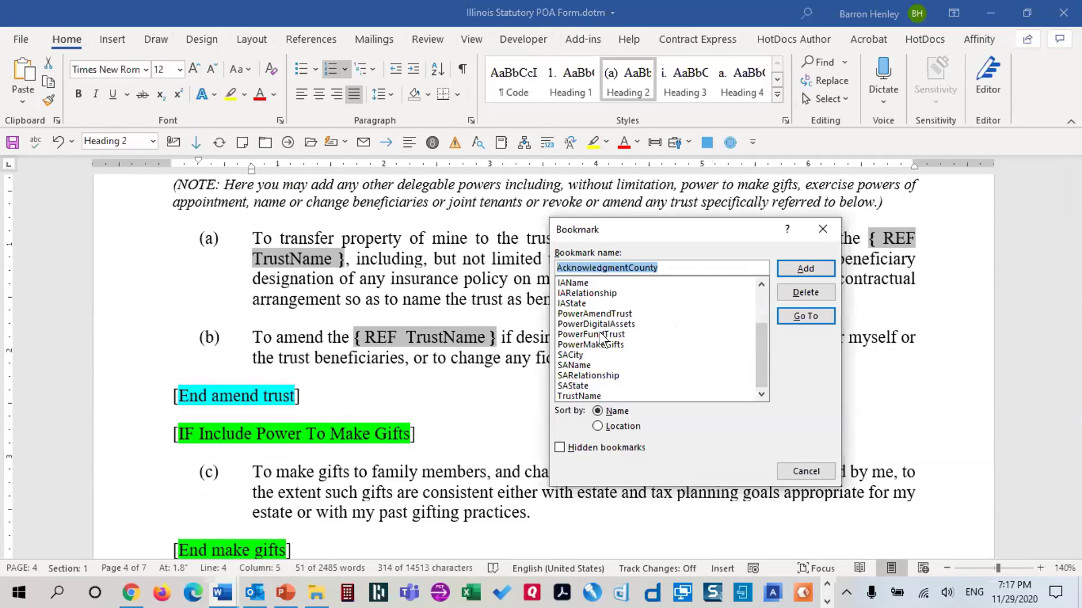
{"action": "left_click", "coordinate": [818, 471]}
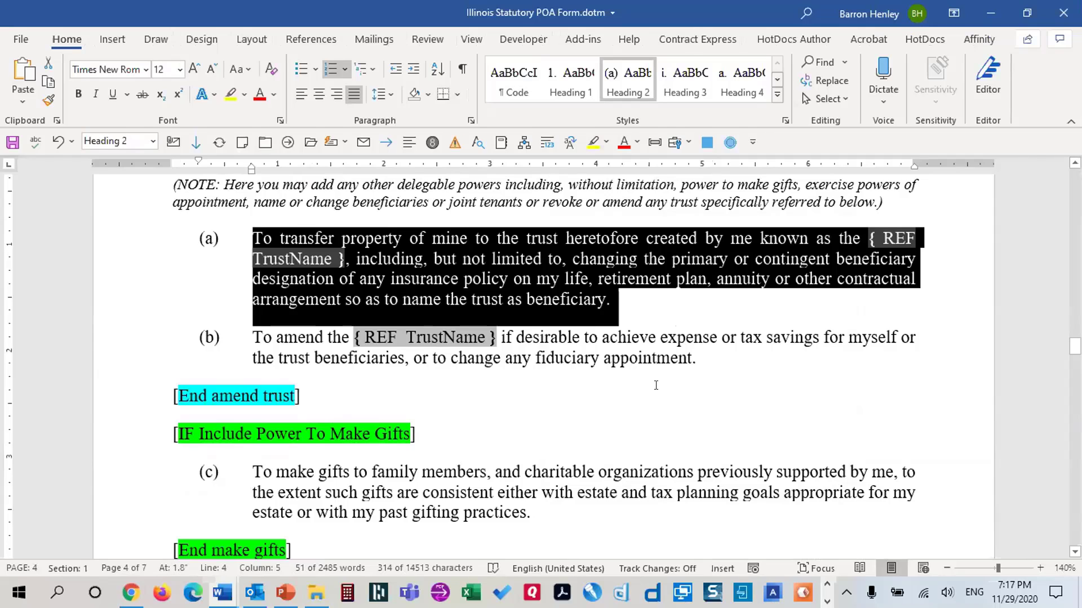
{"action": "key", "text": "ctrl+F9"}
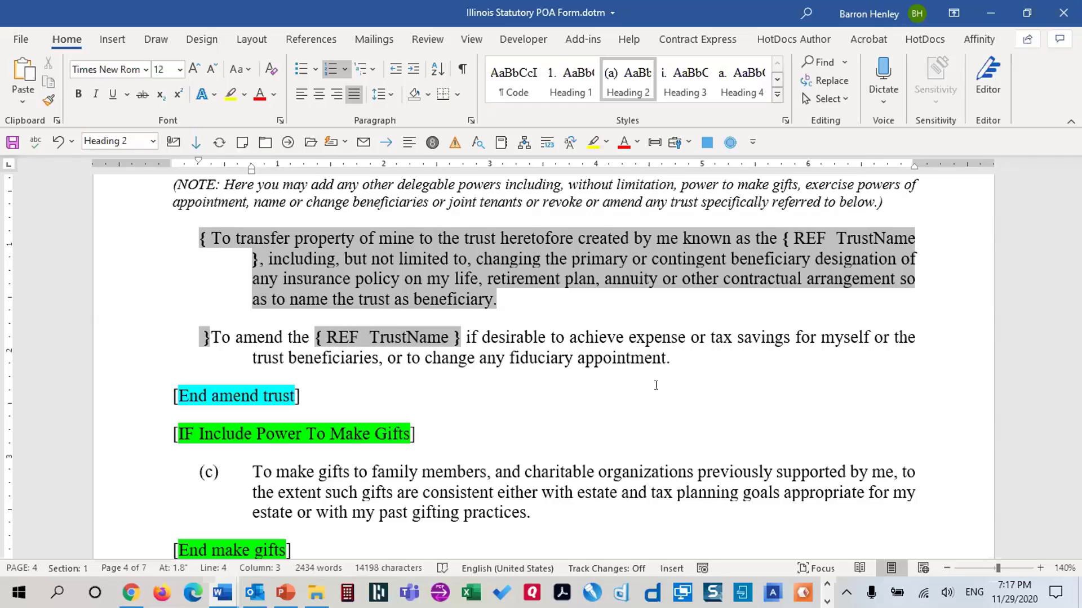
Type IF with a nested PowerFundTrust field and = "Yes" " before the clause text
{"action": "type", "text": "IF"}
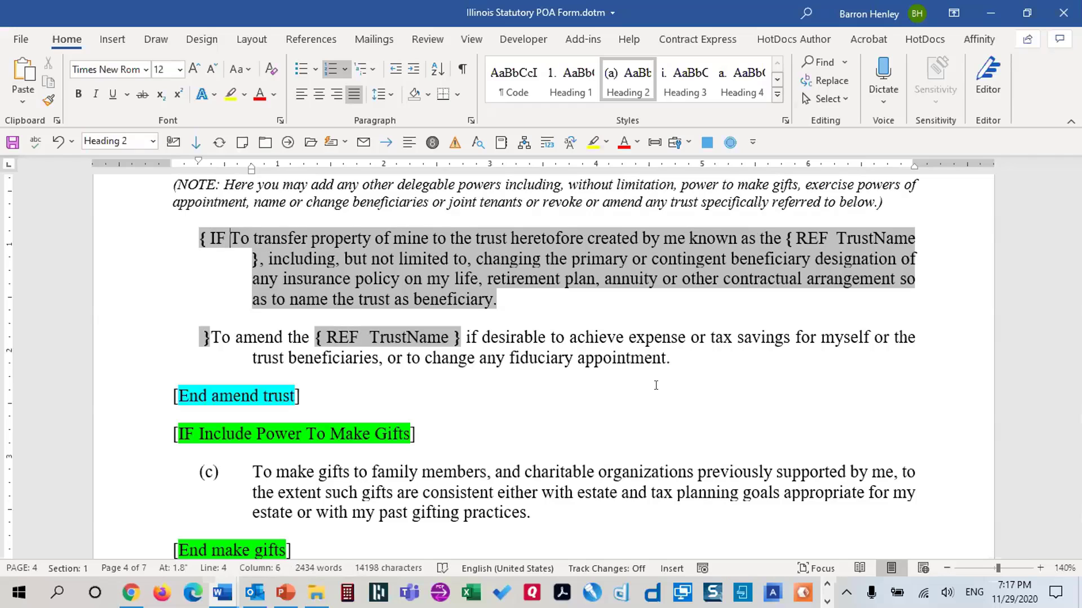
{"action": "key", "text": "ctrl+F9"}
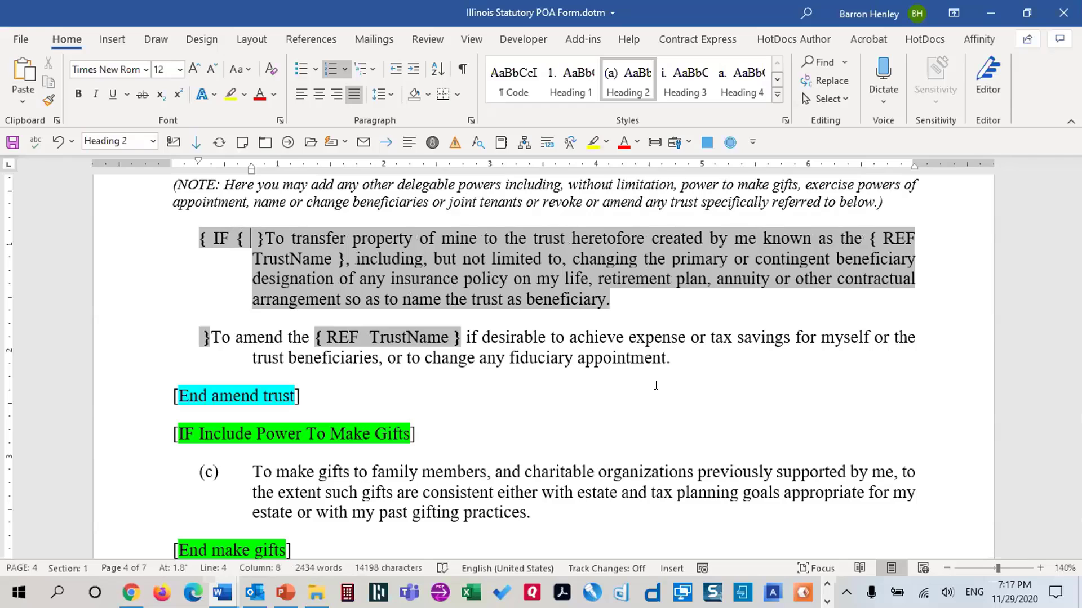
{"action": "type", "text": "PowerFundTrust"}
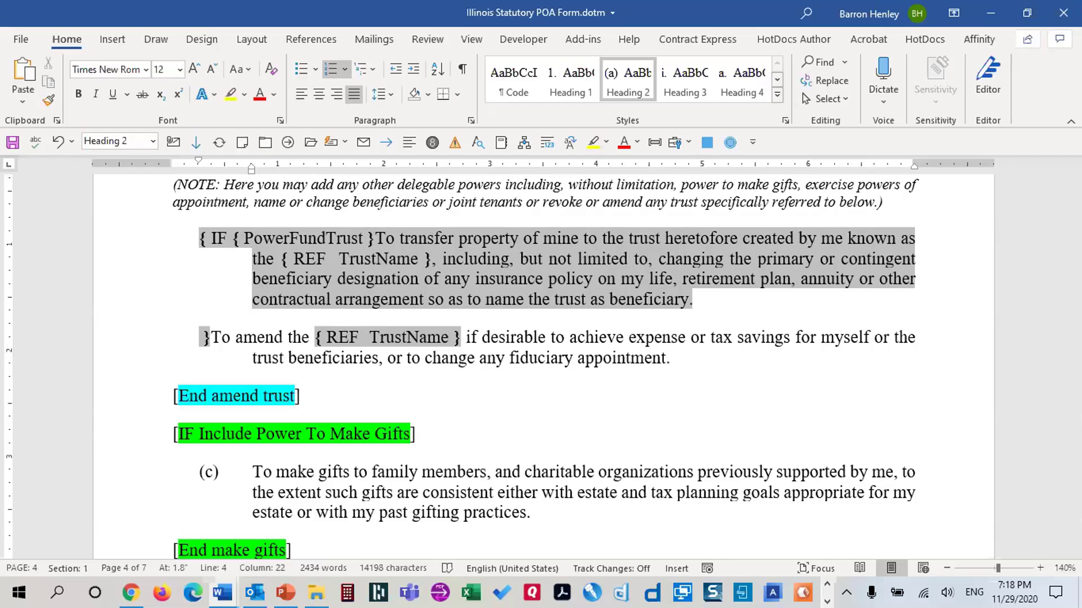
{"action": "key", "text": "Right"}
{"action": "key", "text": "Right"}
{"action": "type", "text": "= \""}
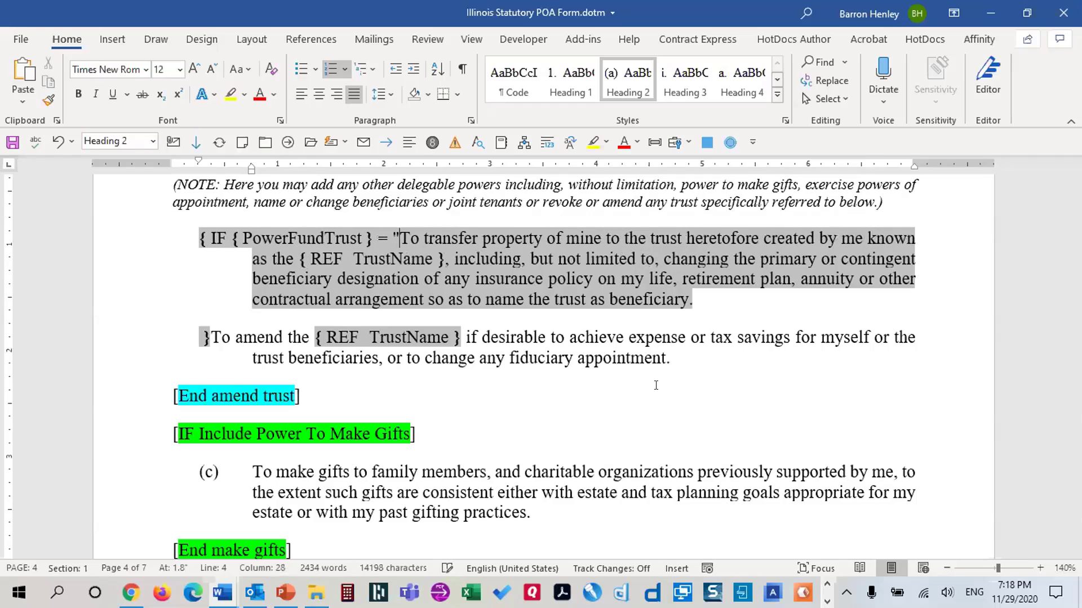
{"action": "type", "text": "Yes\" \""}
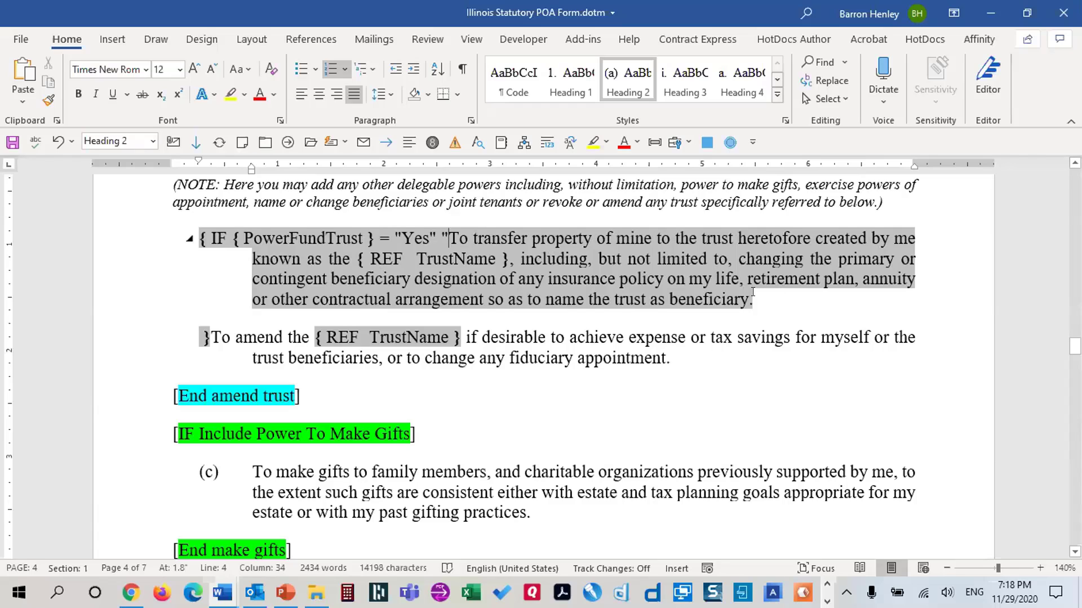
Close the quoted clause and add "" as the empty false result before the final brace
{"action": "left_click", "coordinate": [197, 337]}
{"action": "type", "text": "\""}
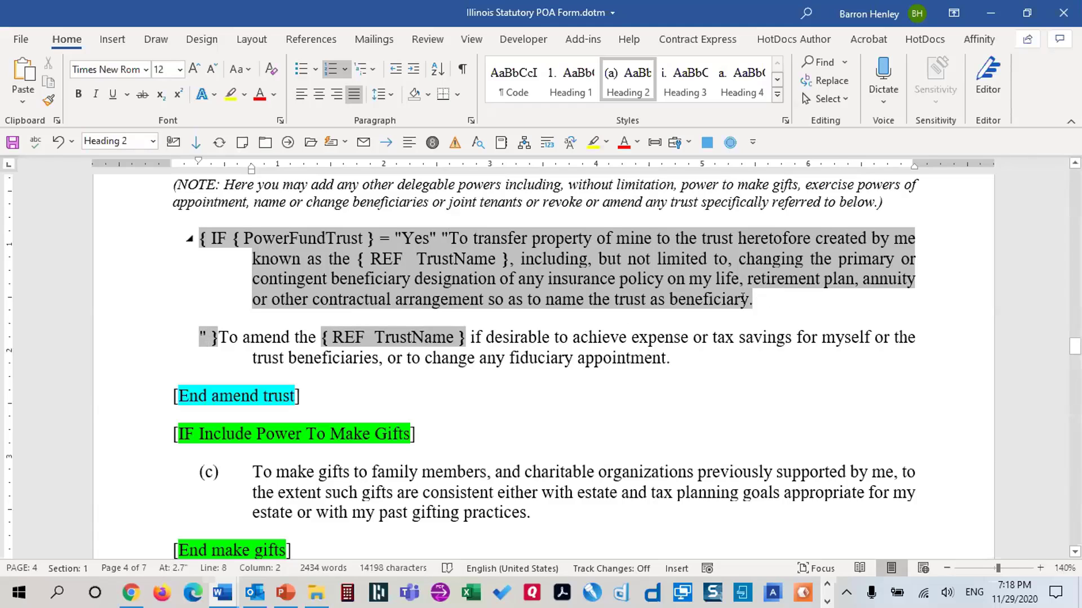
{"action": "left_click", "coordinate": [462, 67]}
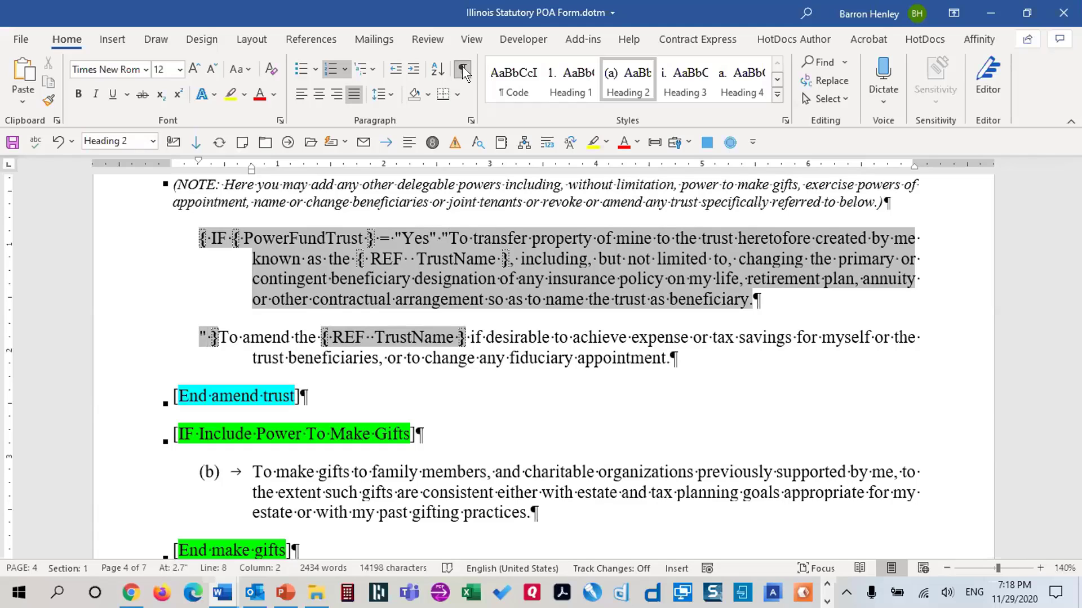
{"action": "left_click", "coordinate": [462, 67]}
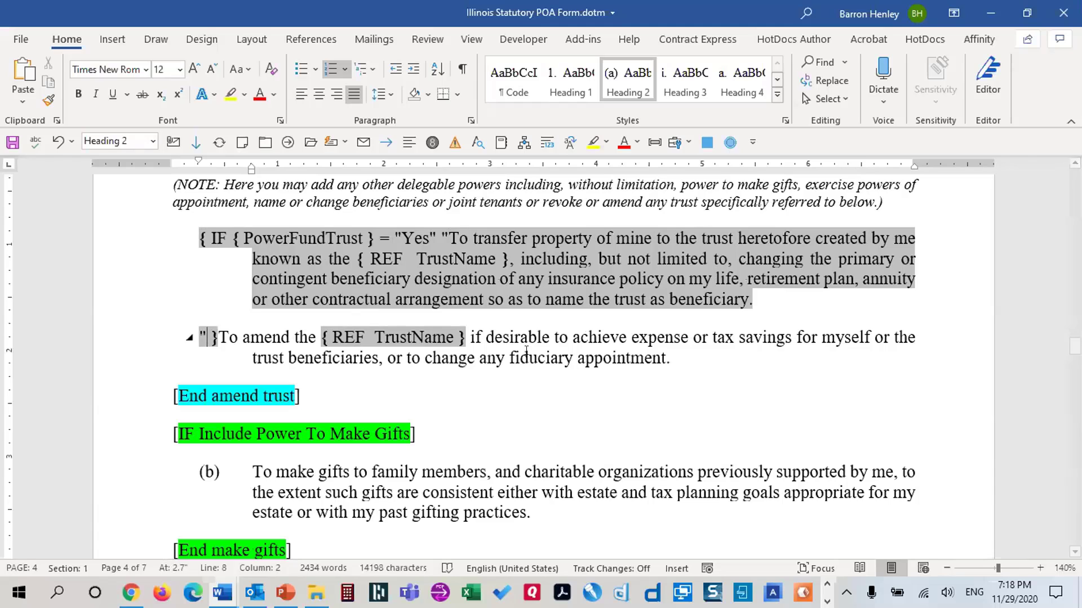
{"action": "type", "text": "\"\""}
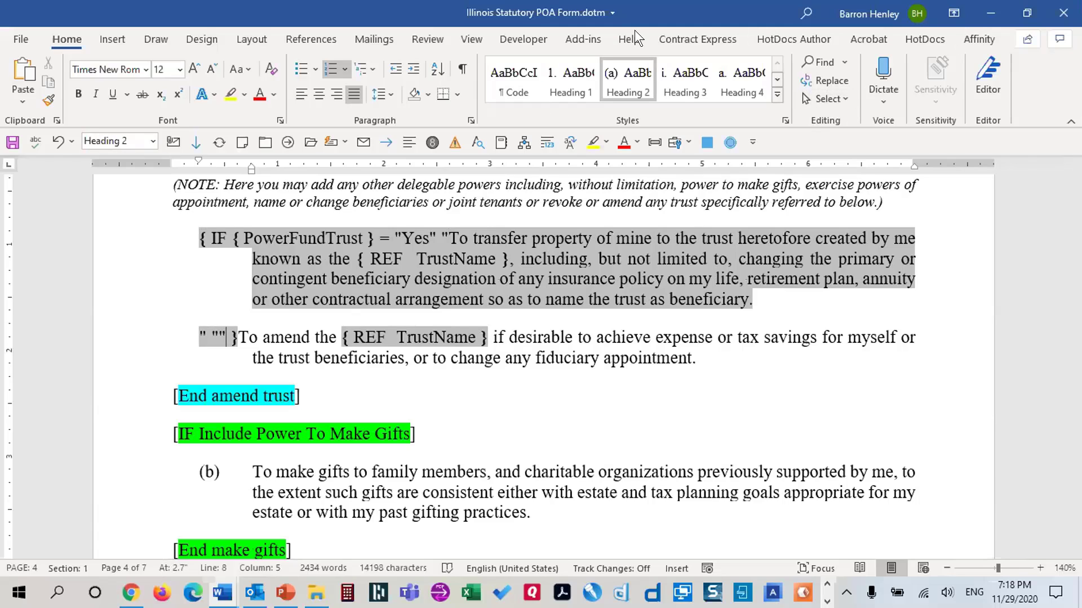
Open Developer > Restrict Editing and switch the template back to field results
{"action": "left_click", "coordinate": [534, 35]}
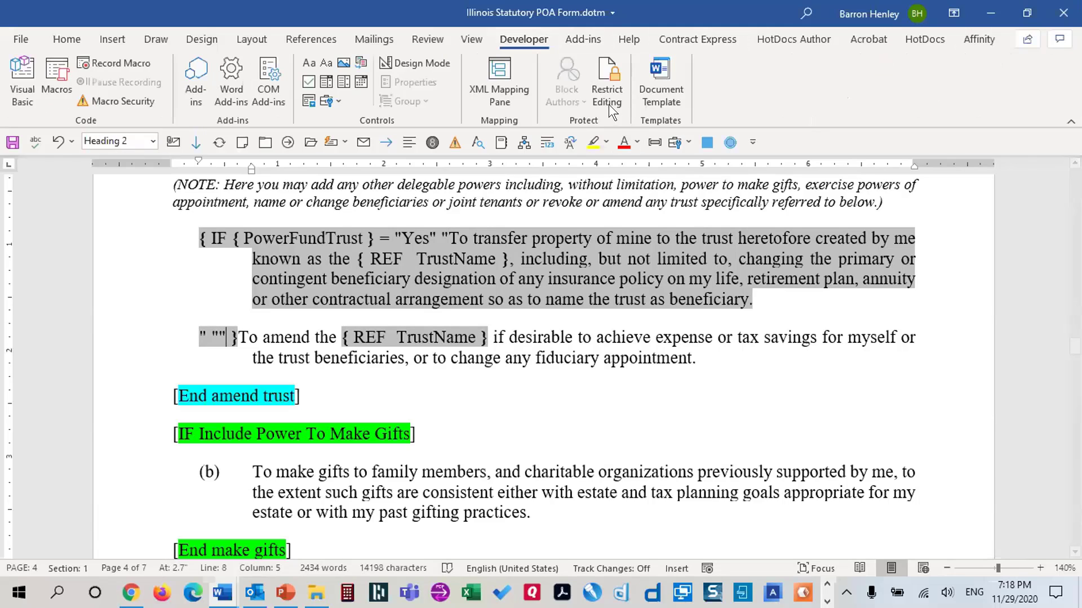
{"action": "left_click", "coordinate": [606, 90]}
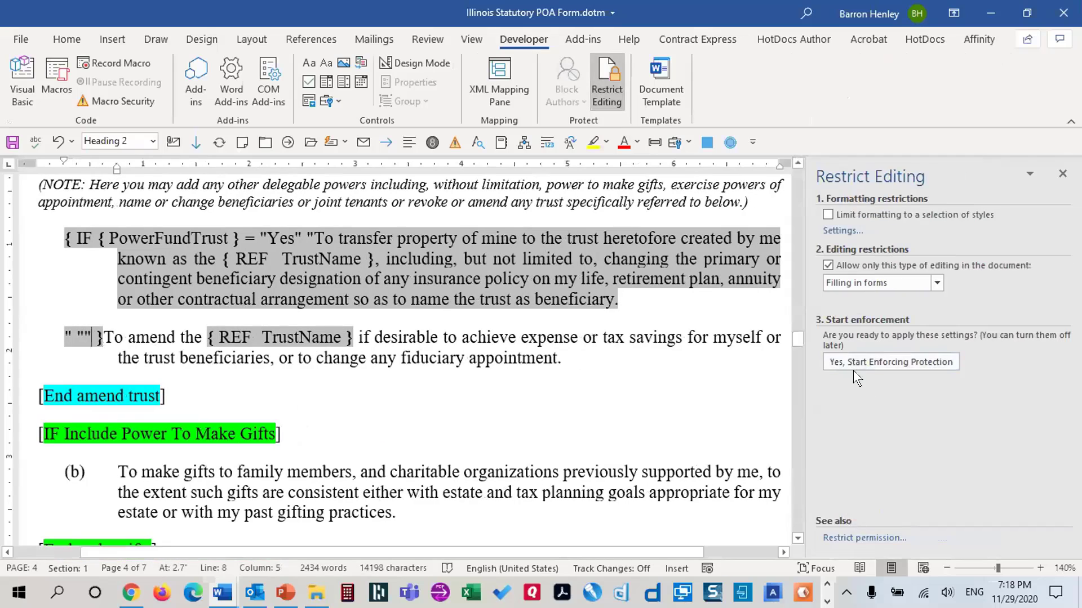
{"action": "left_click", "coordinate": [591, 251]}
{"action": "key", "text": "alt+F9"}
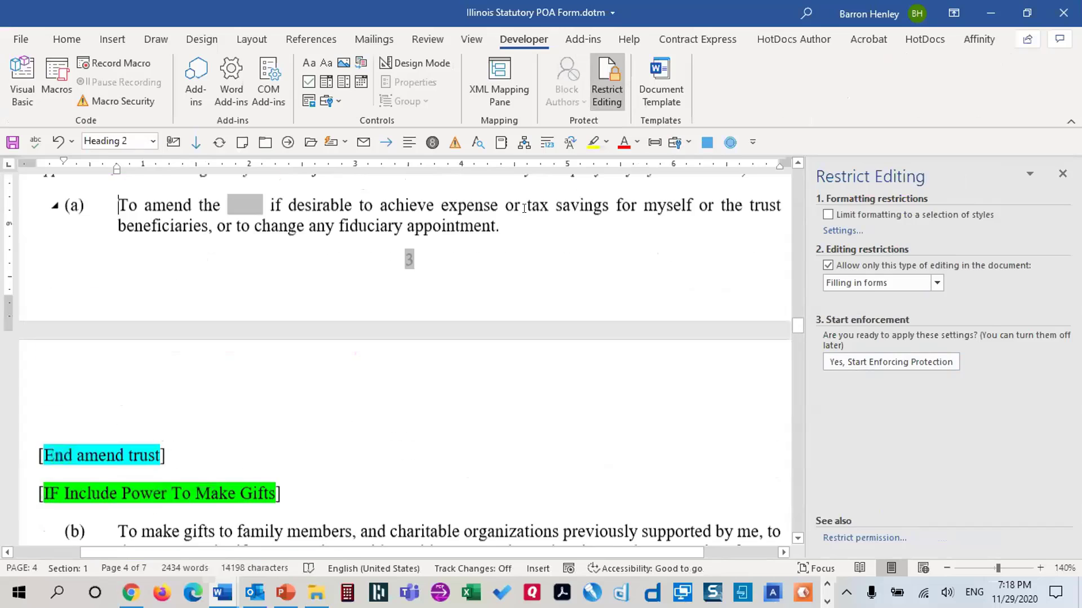
{"action": "scroll", "coordinate": [530, 209], "scroll_direction": "down", "scroll_amount": 5}
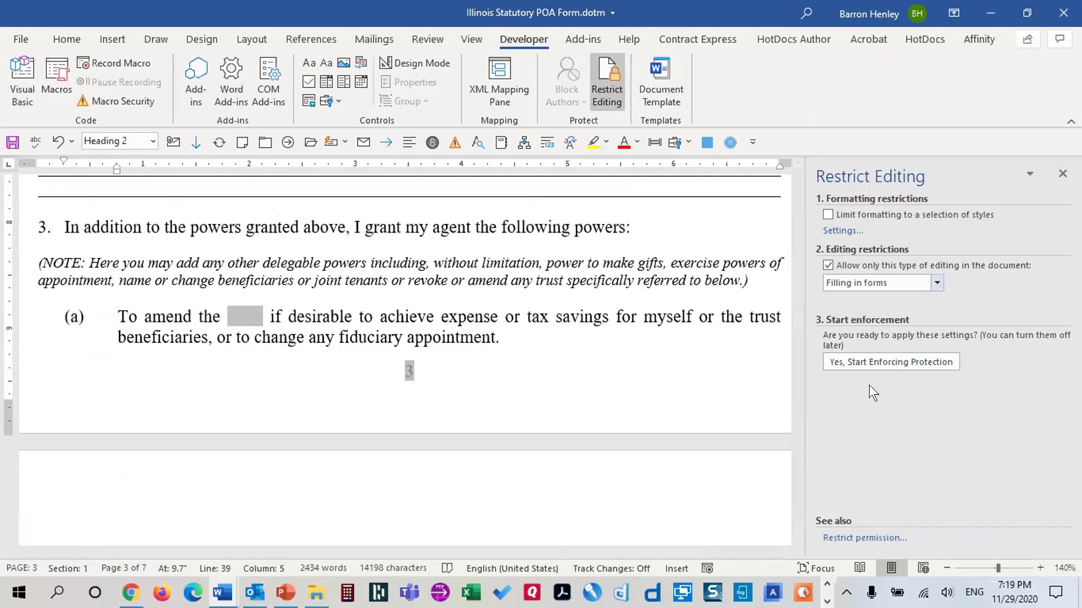
Enforce form-filling protection without a password, save the template, and close Word
{"action": "left_click", "coordinate": [872, 360]}
{"action": "left_click", "coordinate": [636, 356]}
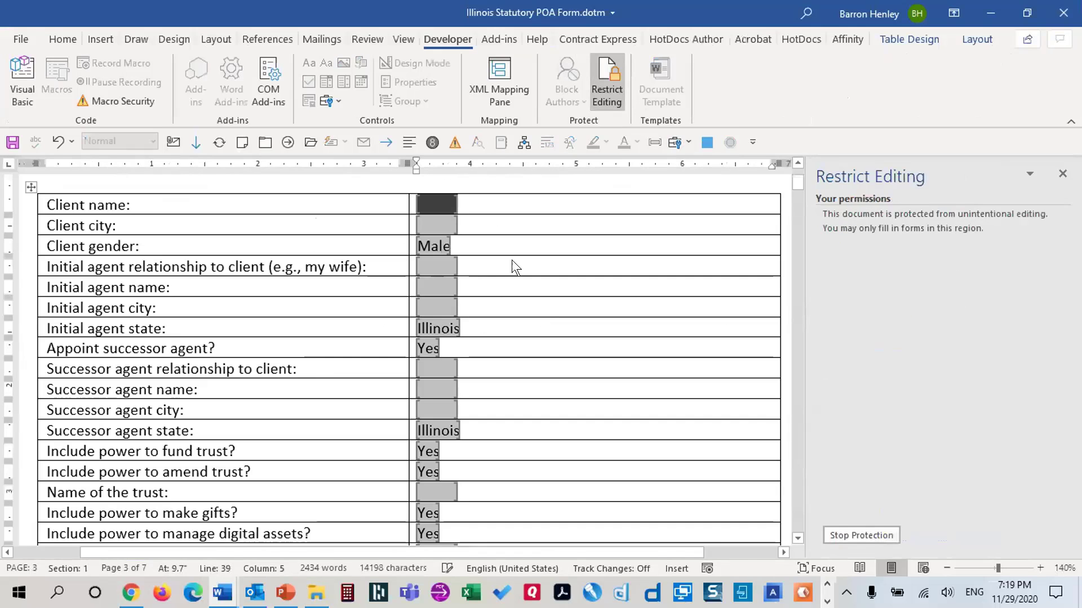
{"action": "key", "text": "ctrl+s"}
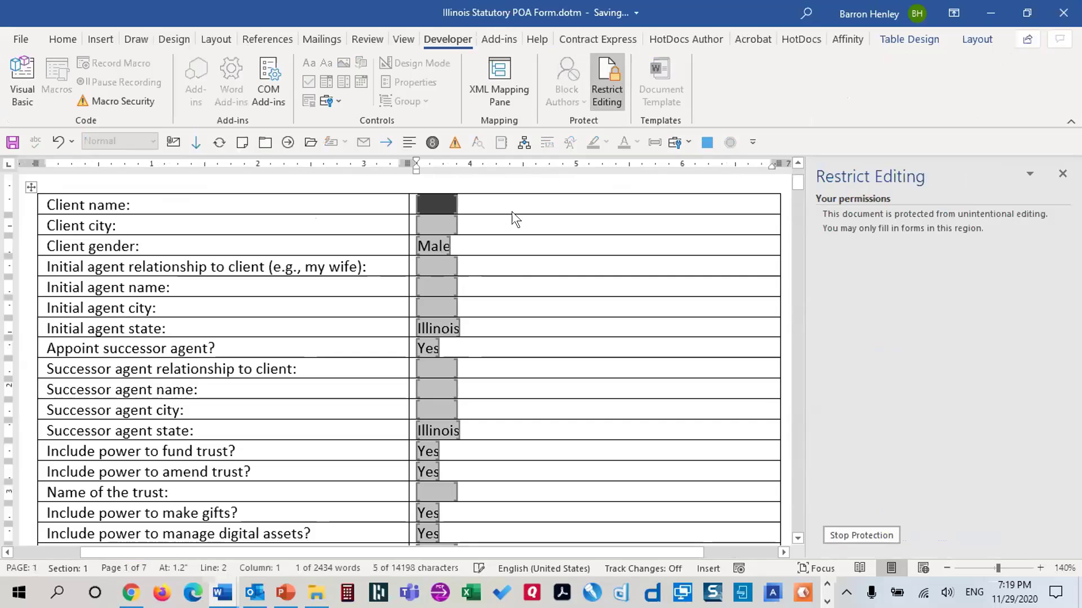
{"action": "key", "text": "alt+f"}
{"action": "key", "text": "alt+F4"}
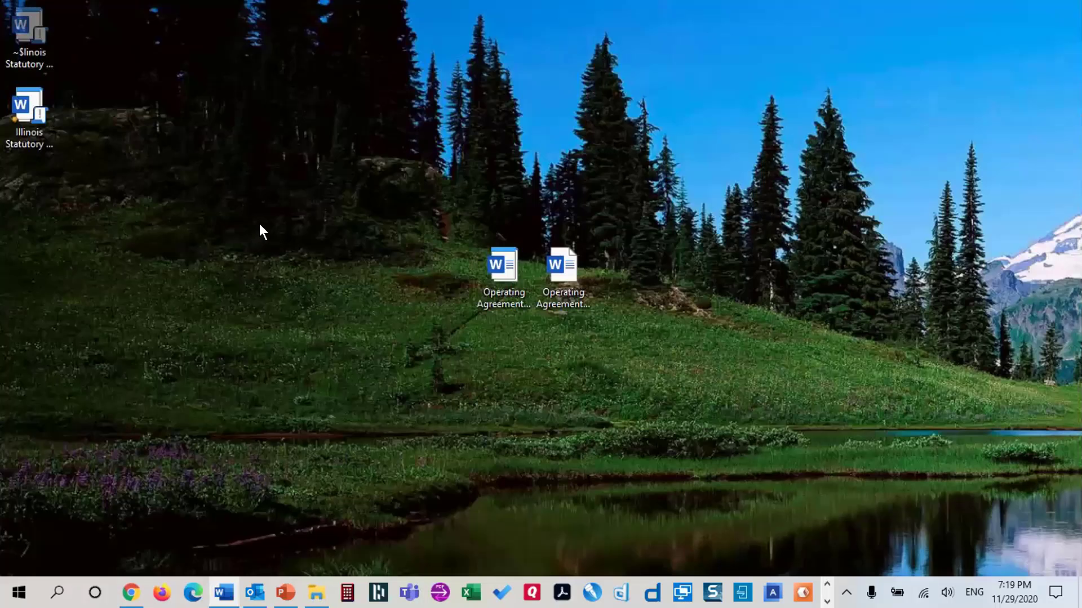
Create a test document and set 'Include power to fund trust' to No, checking section 3
{"action": "double_click", "coordinate": [28, 103]}
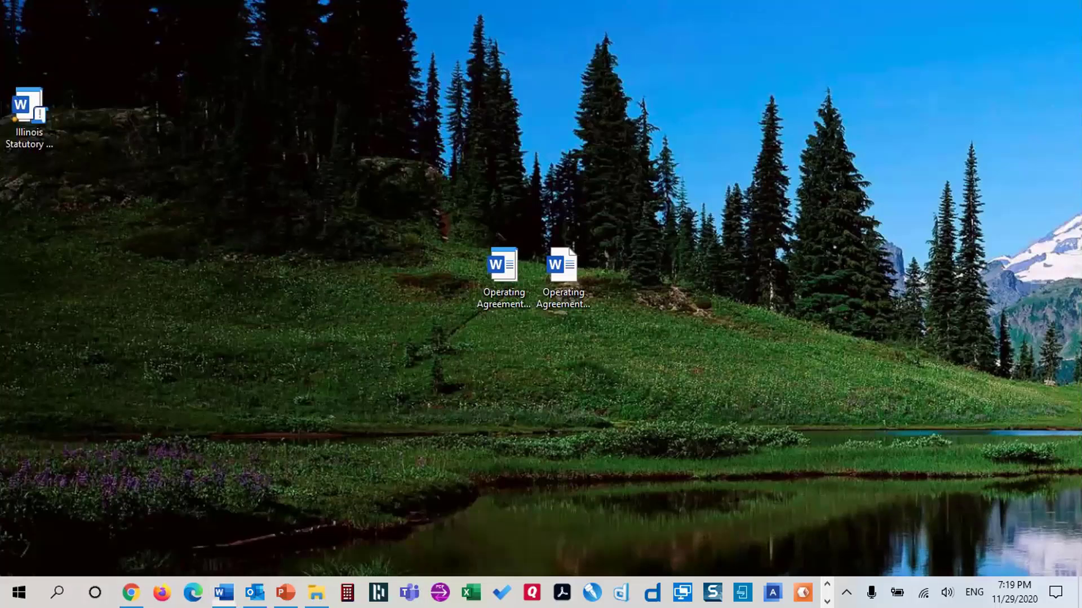
{"action": "scroll", "coordinate": [487, 258], "scroll_direction": "down", "scroll_amount": 5}
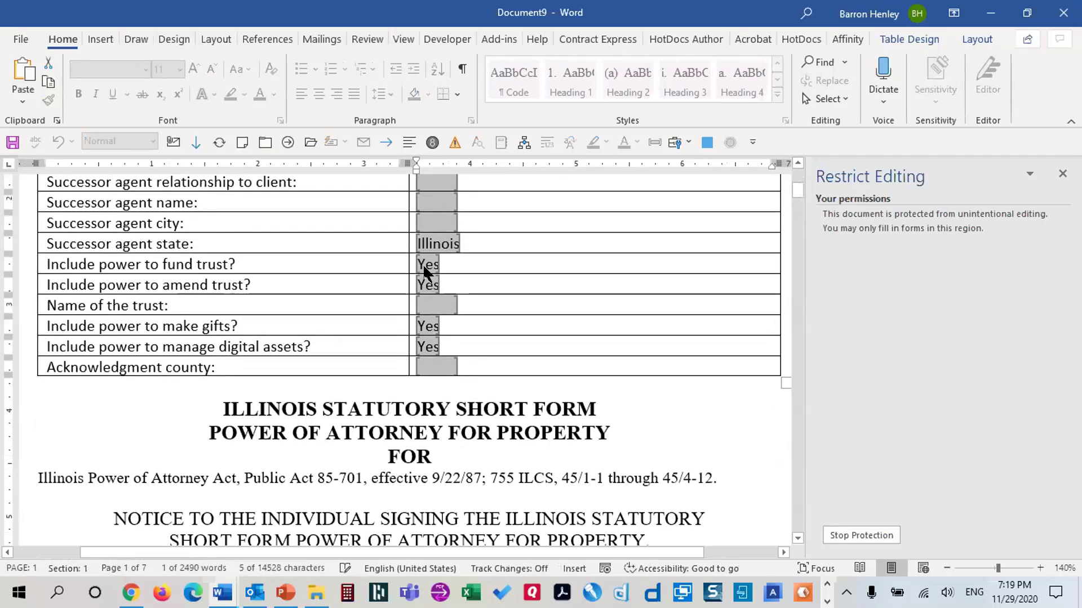
{"action": "left_click", "coordinate": [423, 264]}
{"action": "left_click", "coordinate": [404, 301]}
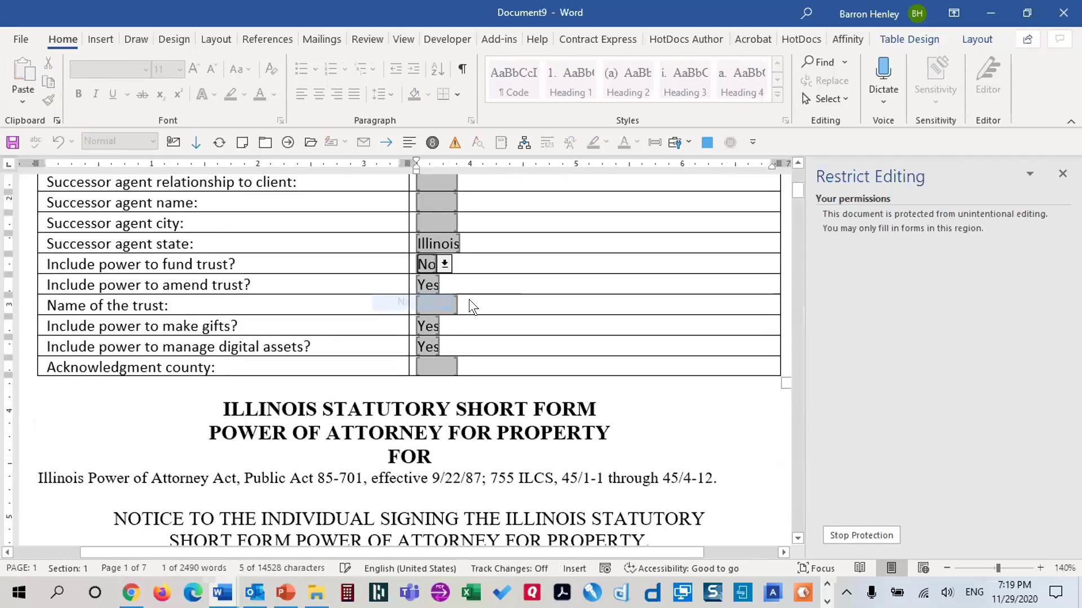
{"action": "left_click", "coordinate": [461, 295]}
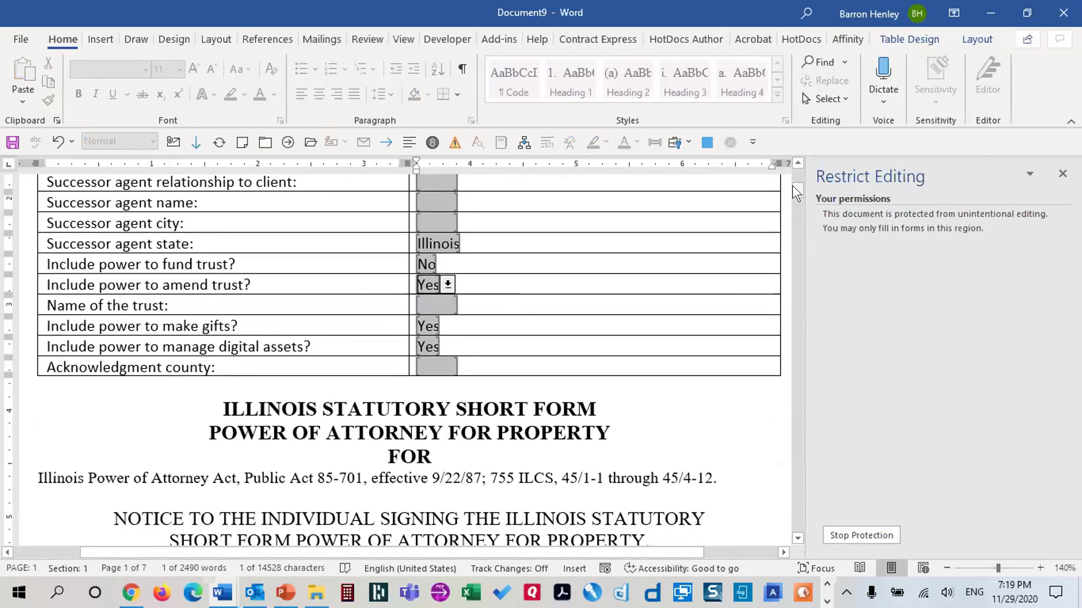
{"action": "left_click_drag", "start_coordinate": [792, 185], "coordinate": [804, 320]}
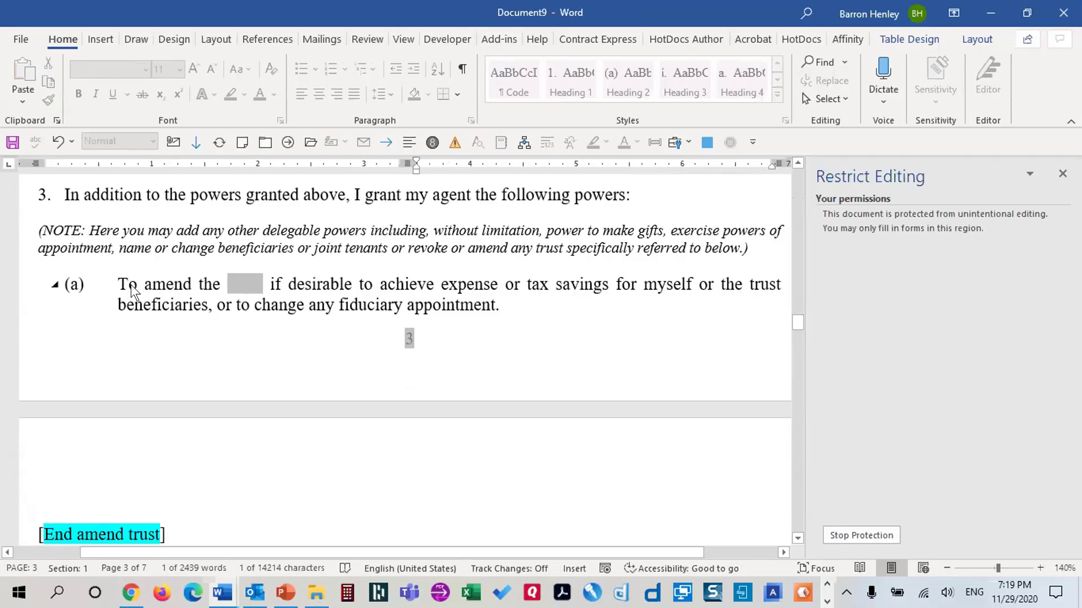
{"action": "scroll", "coordinate": [114, 282], "scroll_direction": "down", "scroll_amount": 3}
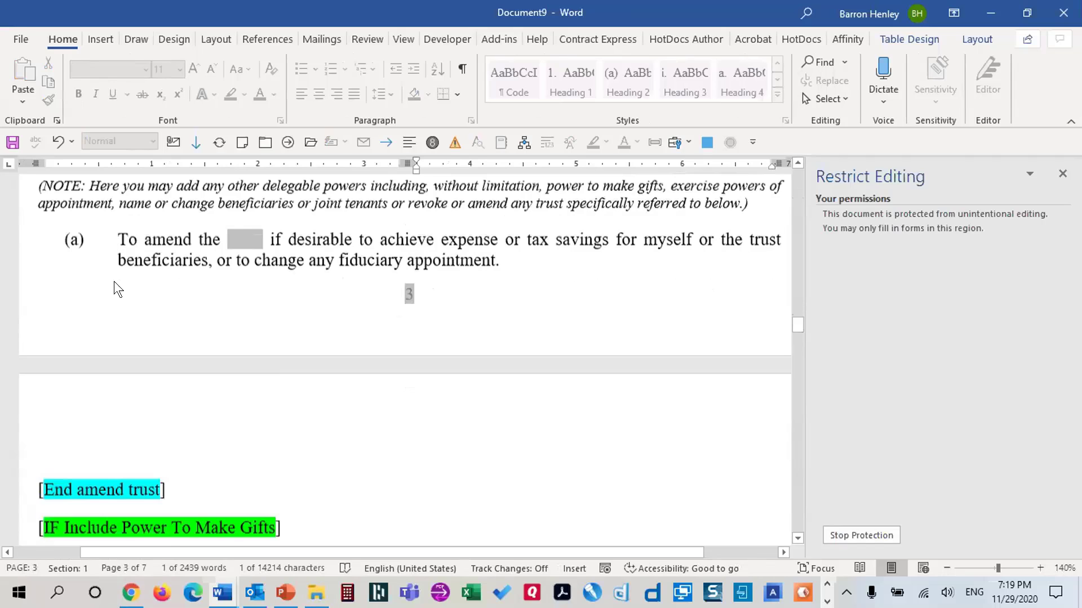
{"action": "scroll", "coordinate": [128, 282], "scroll_direction": "down", "scroll_amount": 5}
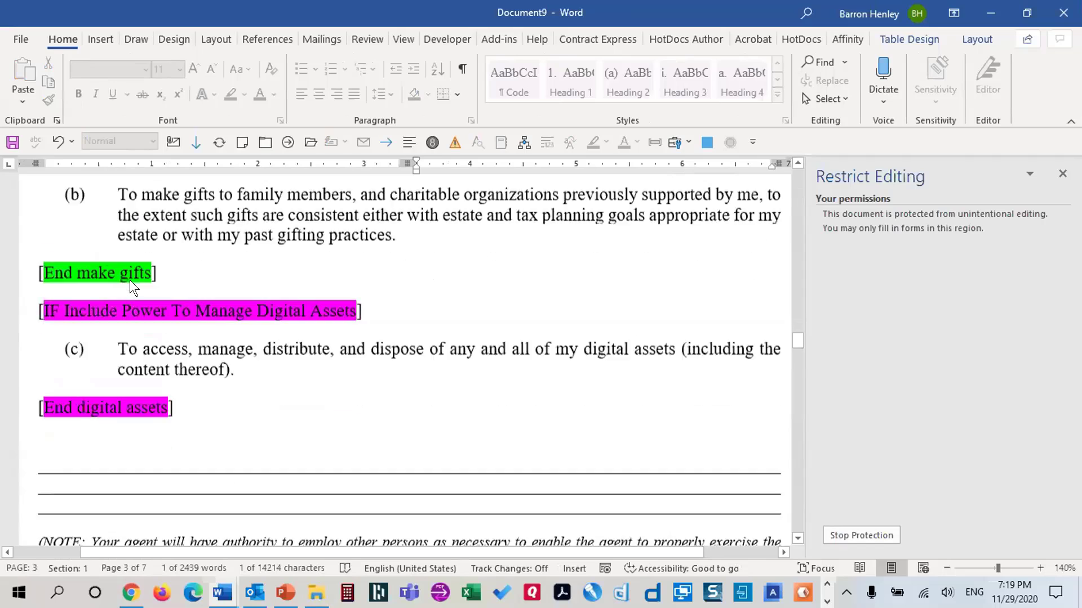
{"action": "scroll", "coordinate": [130, 280], "scroll_direction": "up", "scroll_amount": 8}
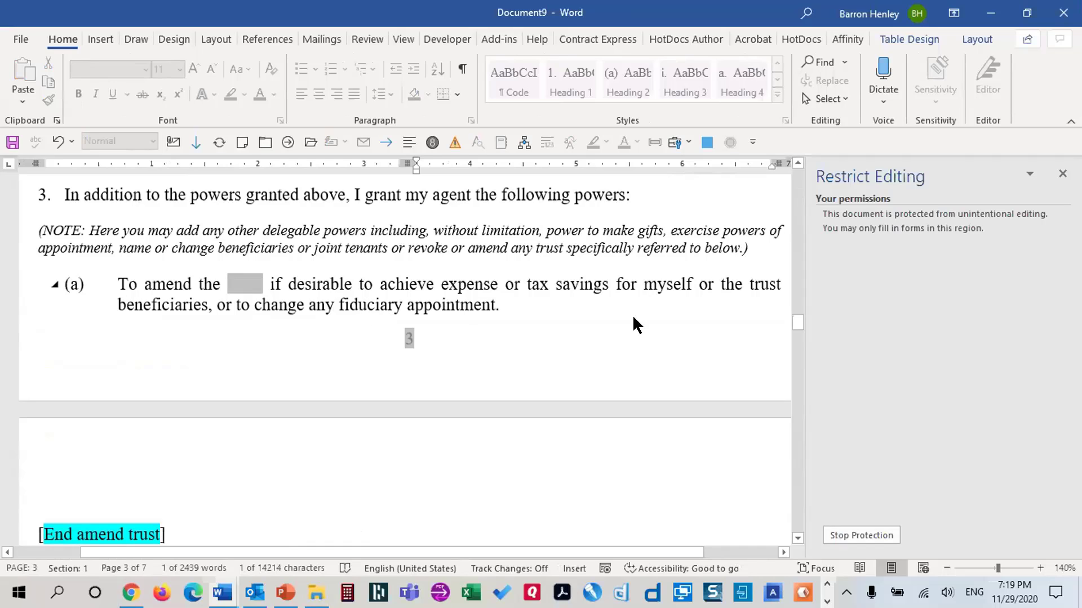
{"action": "left_click_drag", "start_coordinate": [798, 322], "coordinate": [799, 185]}
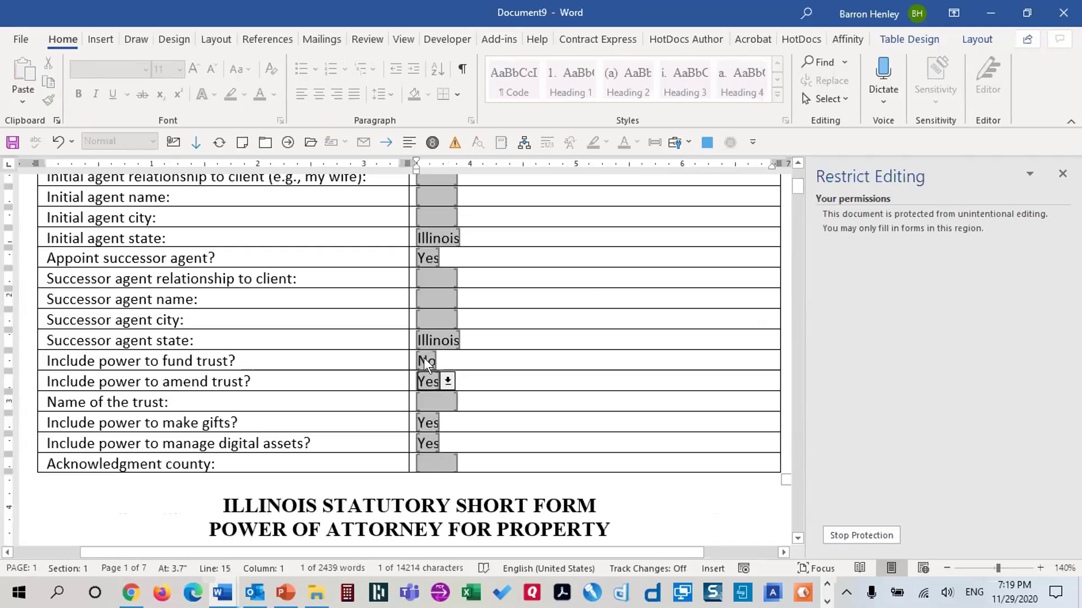
Set the fund-trust answer back to Yes and confirm paragraph (a) reappears
{"action": "left_click", "coordinate": [424, 357]}
{"action": "left_click", "coordinate": [431, 375]}
{"action": "key", "text": "Tab"}
{"action": "scroll", "coordinate": [688, 350], "scroll_direction": "down", "scroll_amount": 3}
{"action": "left_click_drag", "start_coordinate": [792, 191], "coordinate": [801, 323]}
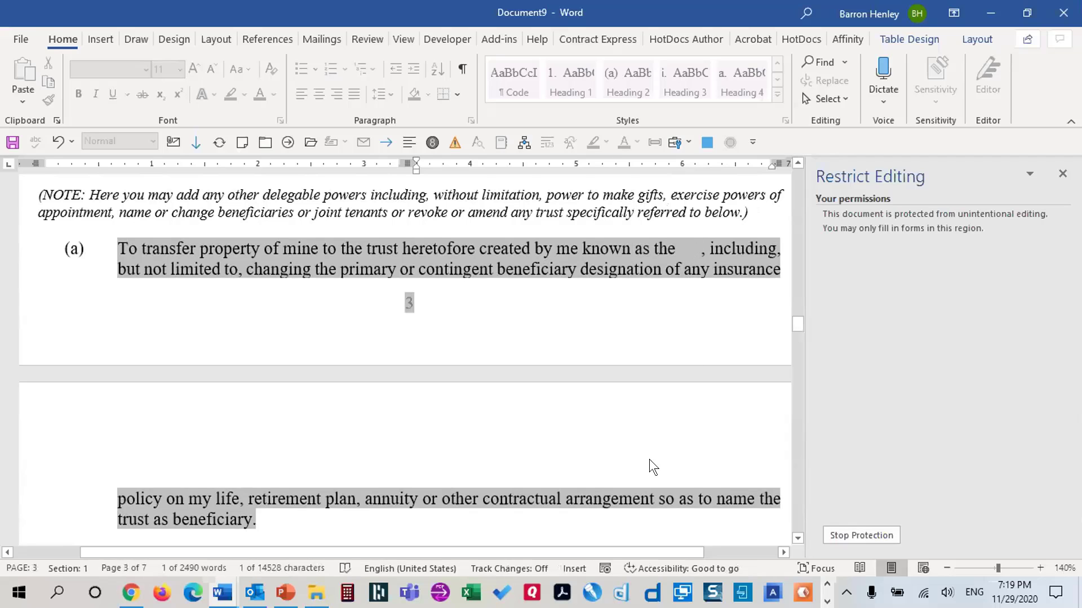
{"action": "scroll", "coordinate": [652, 444], "scroll_direction": "down", "scroll_amount": 3}
{"action": "scroll", "coordinate": [659, 433], "scroll_direction": "up", "scroll_amount": 3}
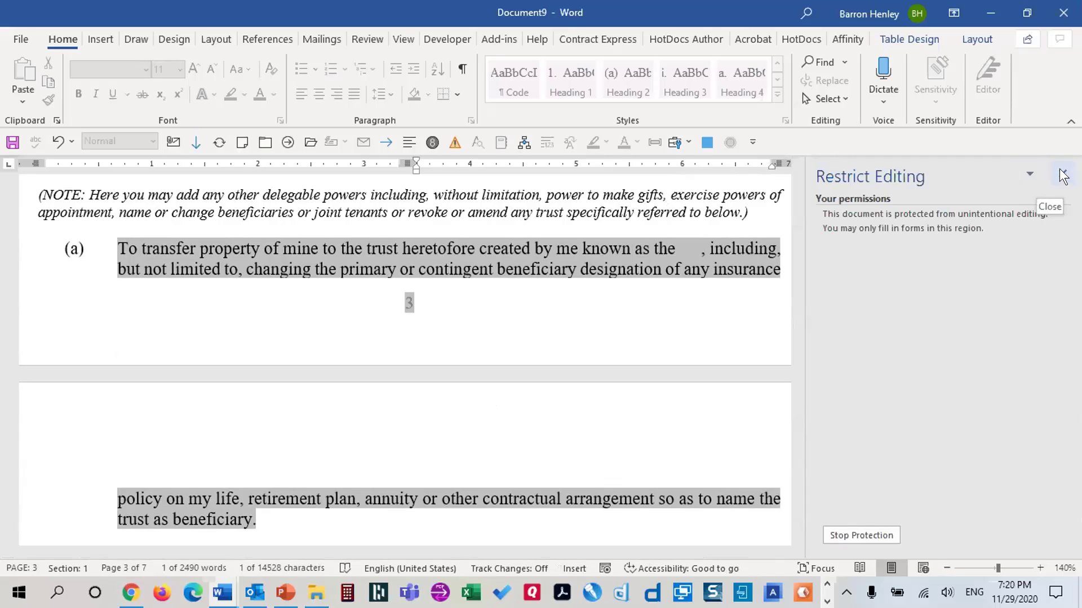
Discard the test document, reopen the POA template itself, and show field codes
{"action": "left_click", "coordinate": [1064, 12]}
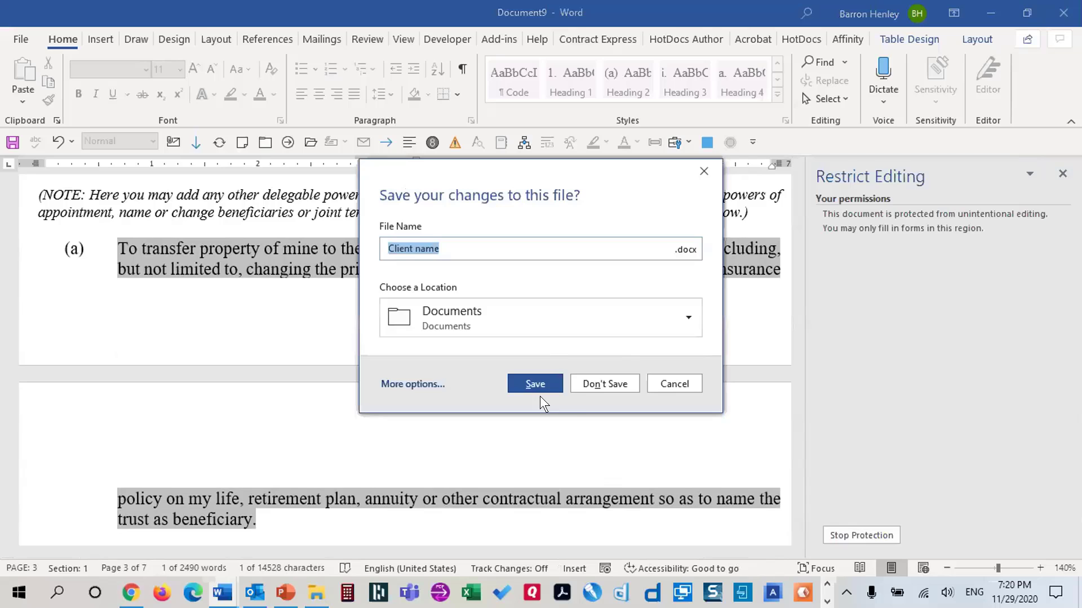
{"action": "left_click", "coordinate": [589, 382]}
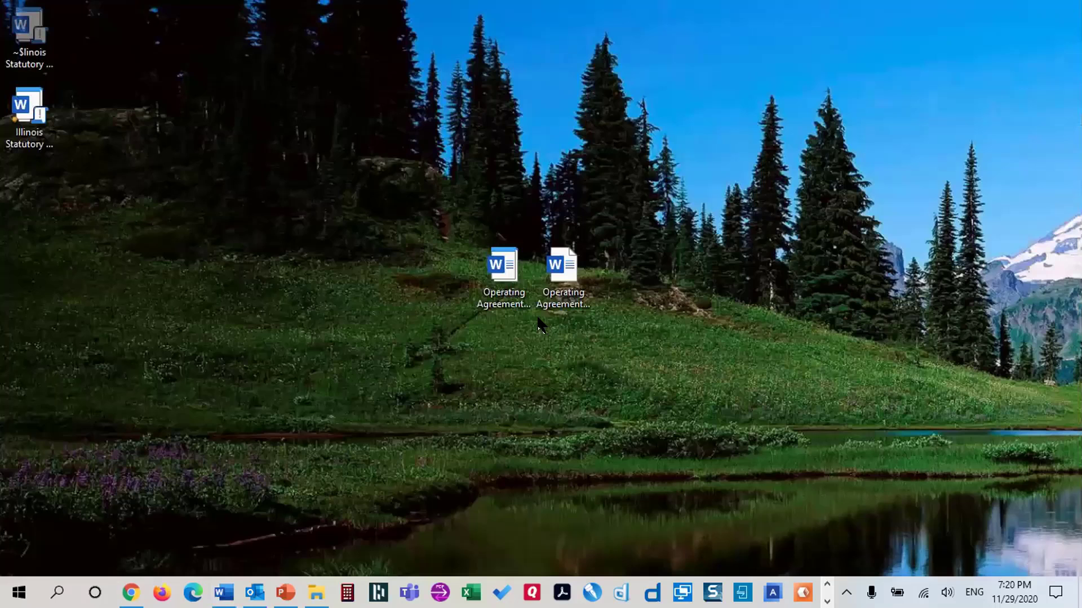
{"action": "right_click", "coordinate": [40, 117]}
{"action": "left_click", "coordinate": [52, 72]}
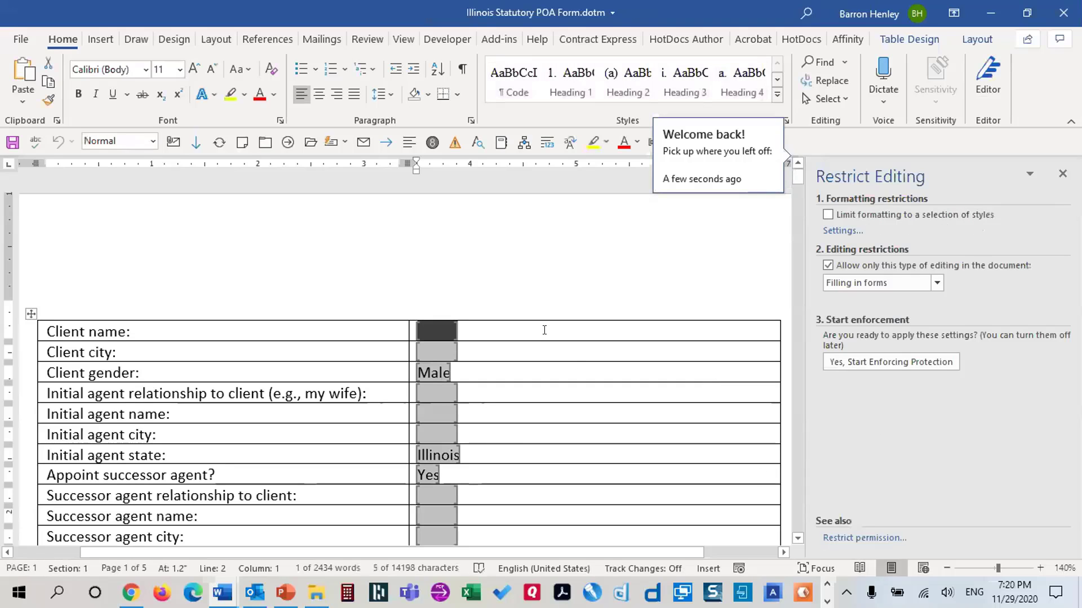
{"action": "key", "text": "alt+F9"}
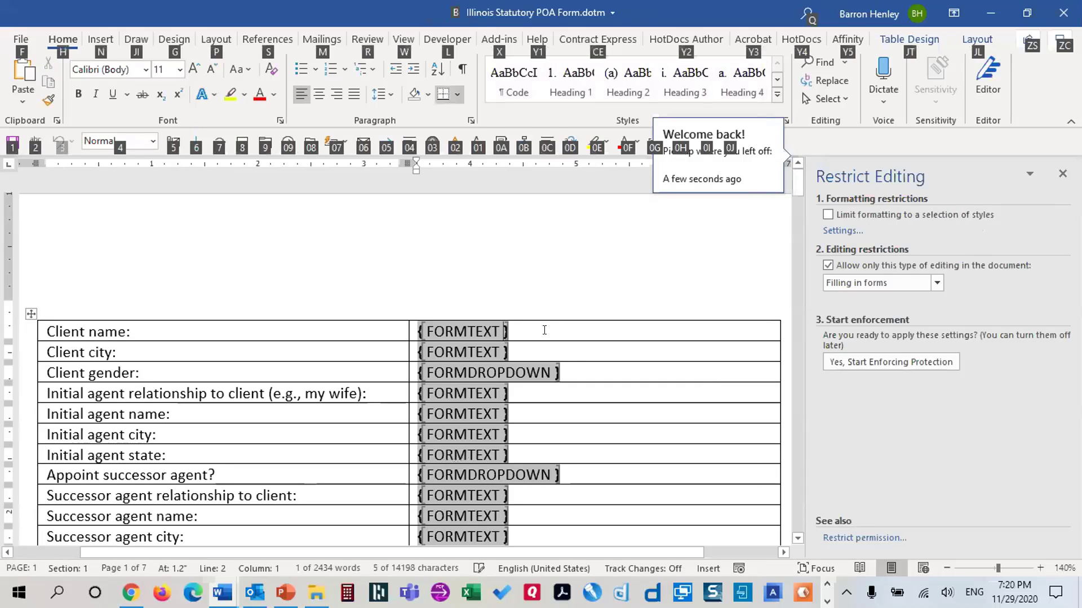
Scroll to the amend-trust paragraph and close the Restrict Editing pane
{"action": "scroll", "coordinate": [582, 452], "scroll_direction": "down", "scroll_amount": 10}
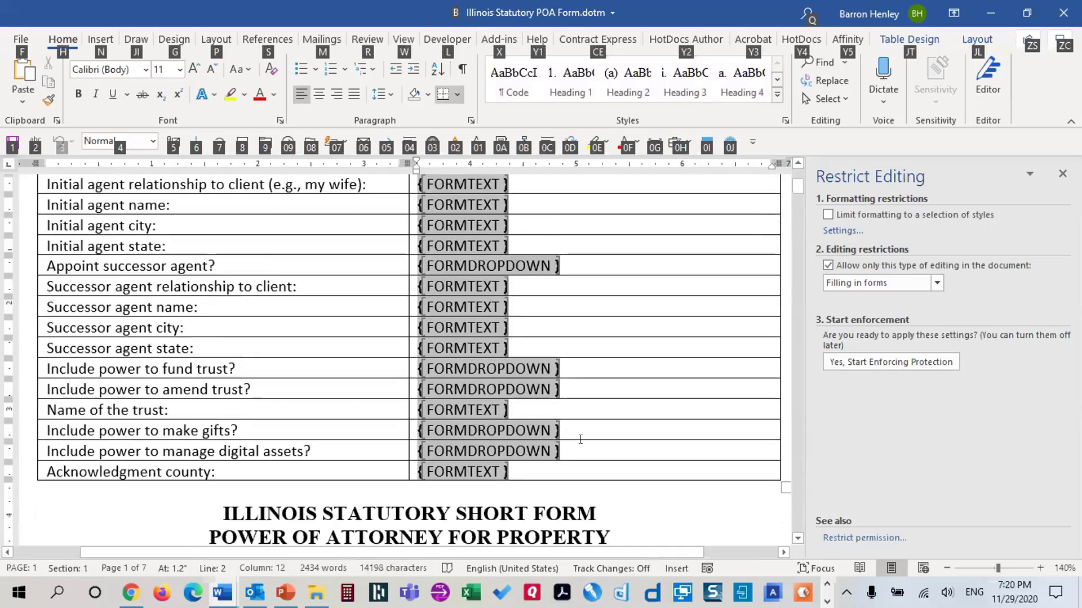
{"action": "scroll", "coordinate": [630, 439], "scroll_direction": "down", "scroll_amount": 15}
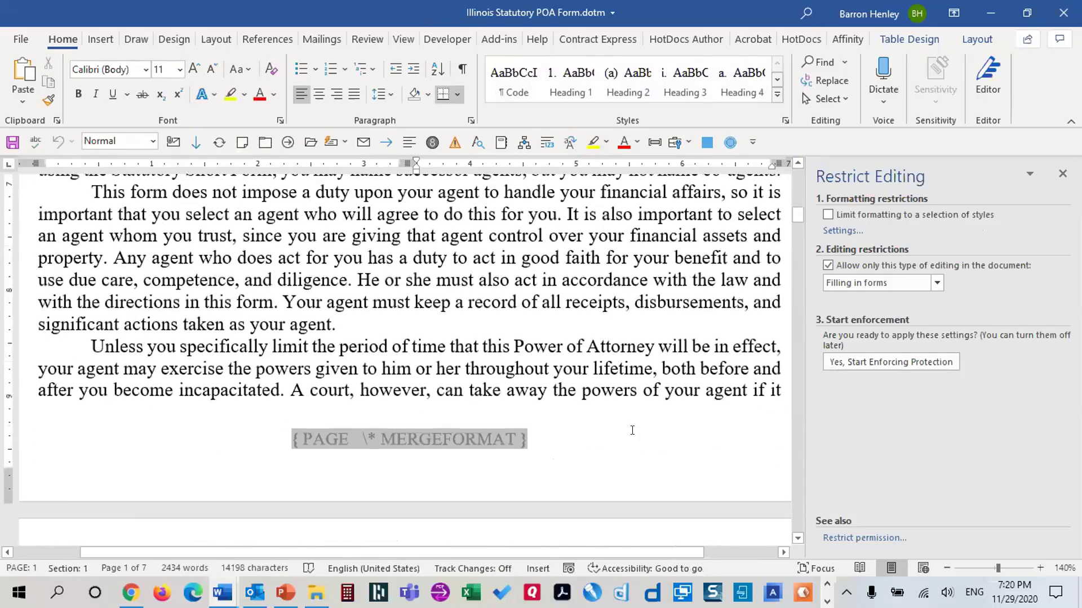
{"action": "scroll", "coordinate": [641, 448], "scroll_direction": "down", "scroll_amount": 10}
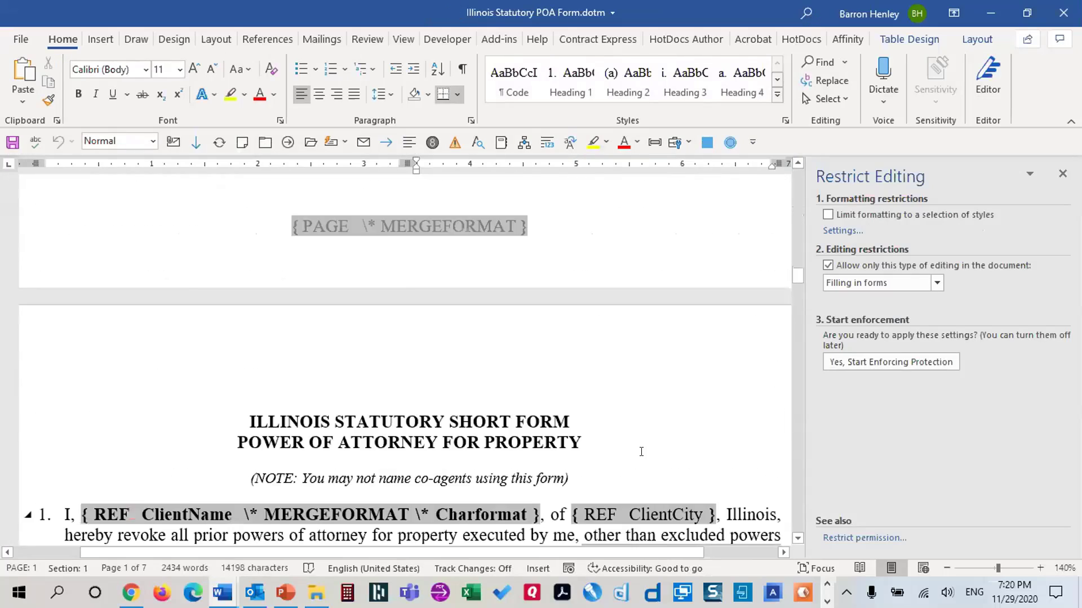
{"action": "scroll", "coordinate": [642, 448], "scroll_direction": "up", "scroll_amount": 3}
{"action": "scroll", "coordinate": [656, 443], "scroll_direction": "down", "scroll_amount": 15}
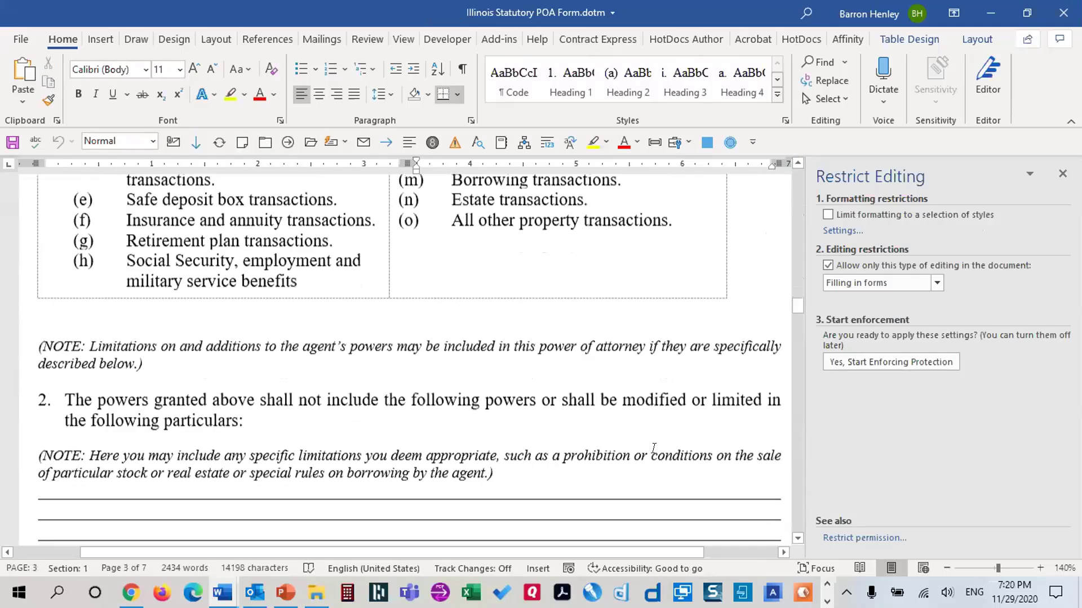
{"action": "scroll", "coordinate": [662, 428], "scroll_direction": "down", "scroll_amount": 3}
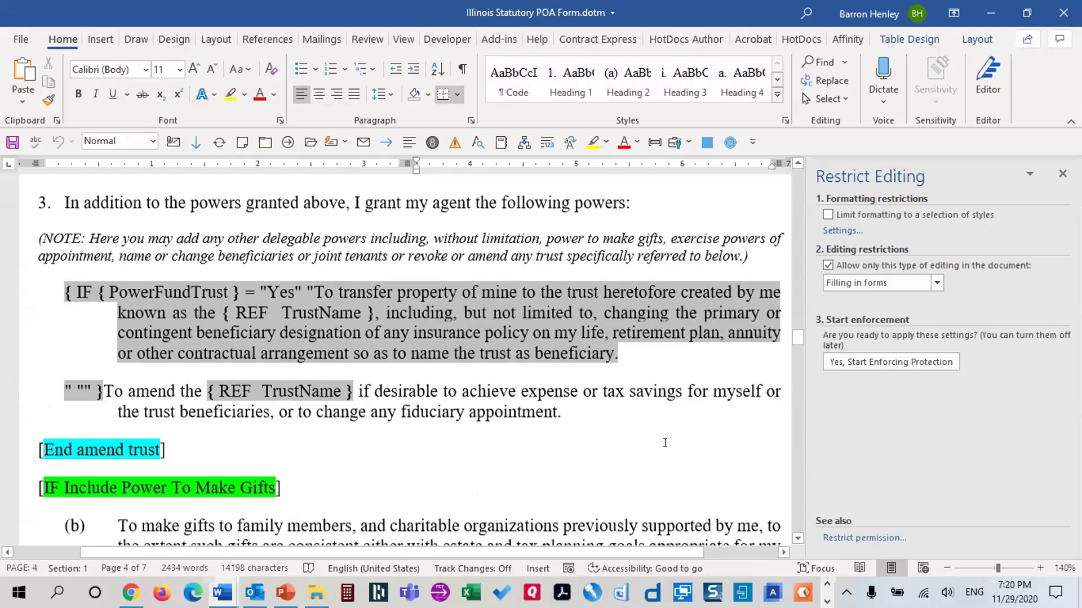
{"action": "scroll", "coordinate": [655, 404], "scroll_direction": "down", "scroll_amount": 2}
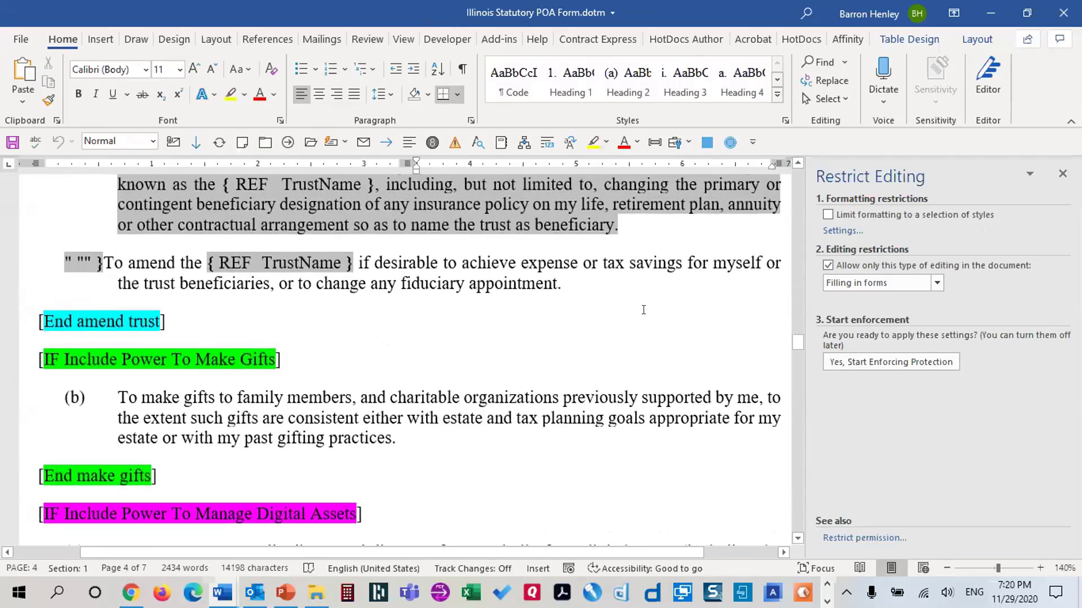
{"action": "left_click", "coordinate": [1063, 173]}
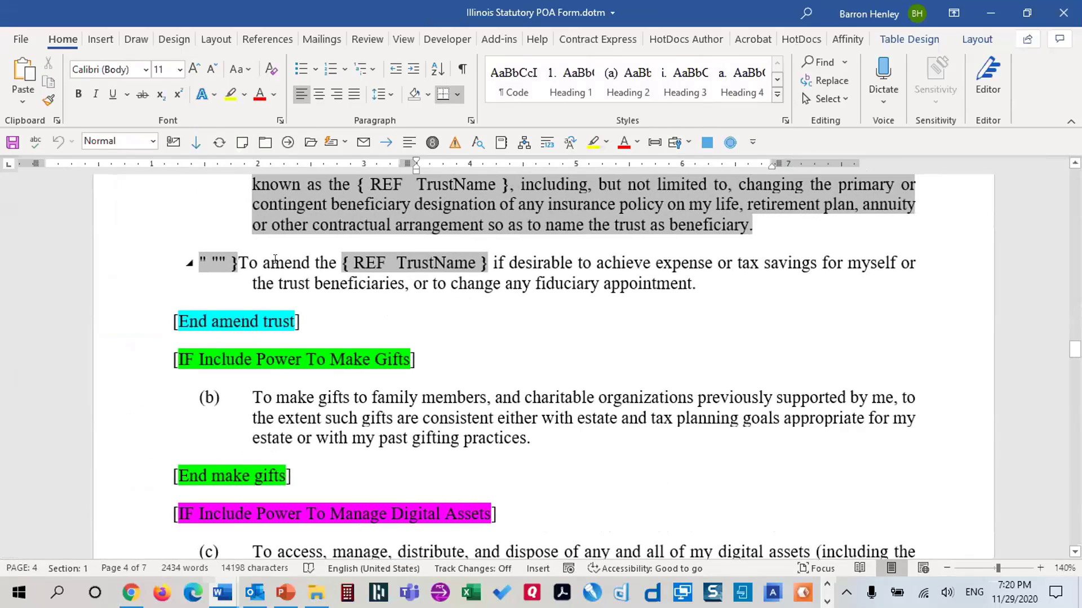
{"action": "scroll", "coordinate": [276, 259], "scroll_direction": "up", "scroll_amount": 2}
Select the whole 'To amend' trust paragraph
{"action": "left_click", "coordinate": [237, 313]}
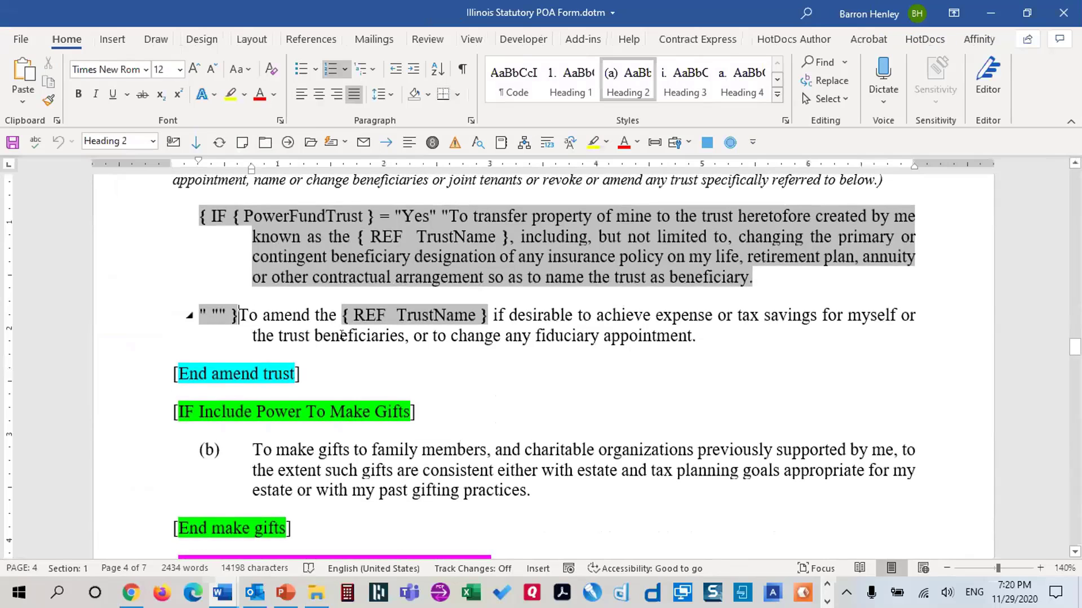
{"action": "left_click", "coordinate": [789, 336], "text": "shift"}
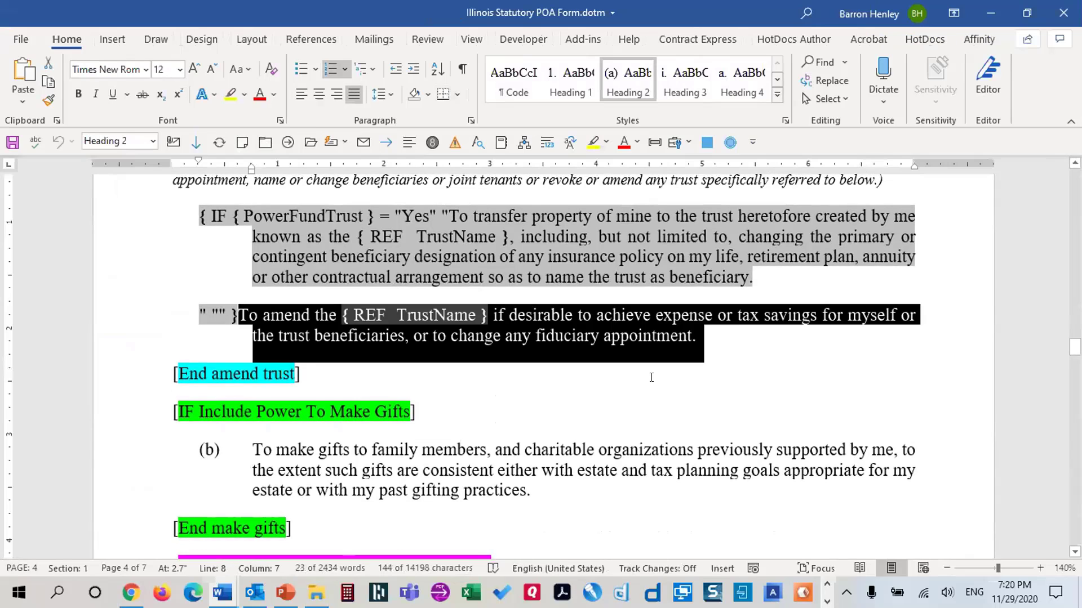
{"action": "left_click", "coordinate": [220, 315]}
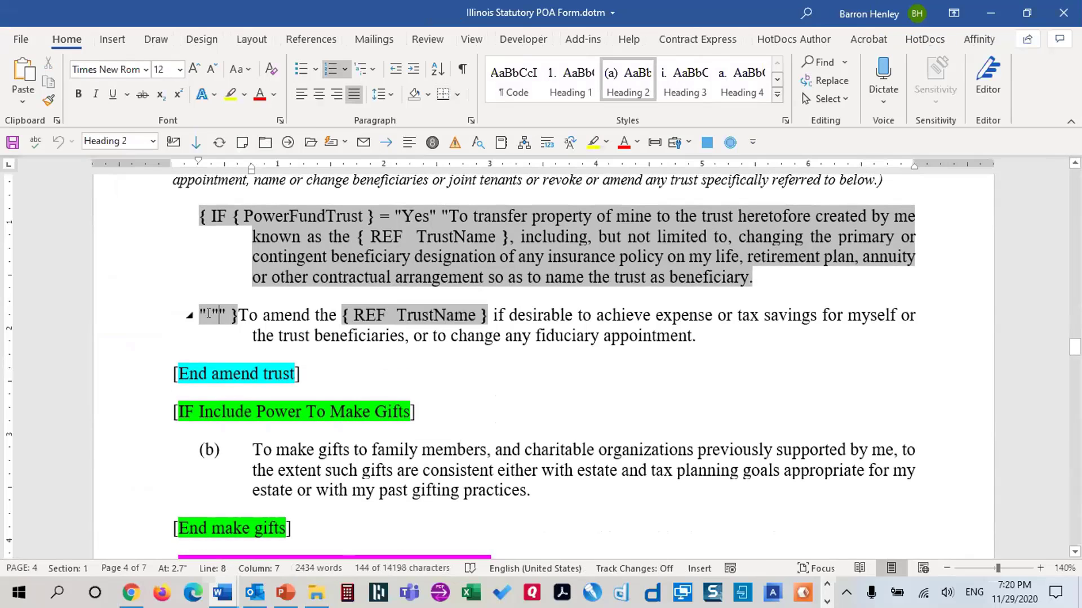
{"action": "left_click", "coordinate": [241, 314]}
{"action": "left_click", "coordinate": [840, 345], "text": "shift"}
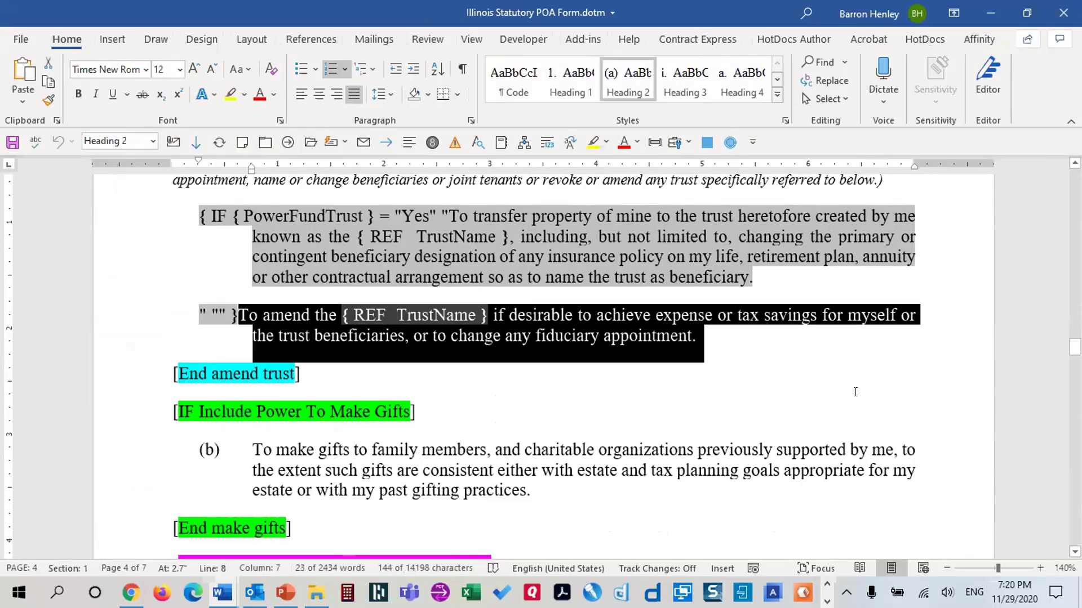
Wrap it in an IF {PowerAmendTrust} = "Yes" field with an empty "" false result
{"action": "key", "text": "ctrl+F9"}
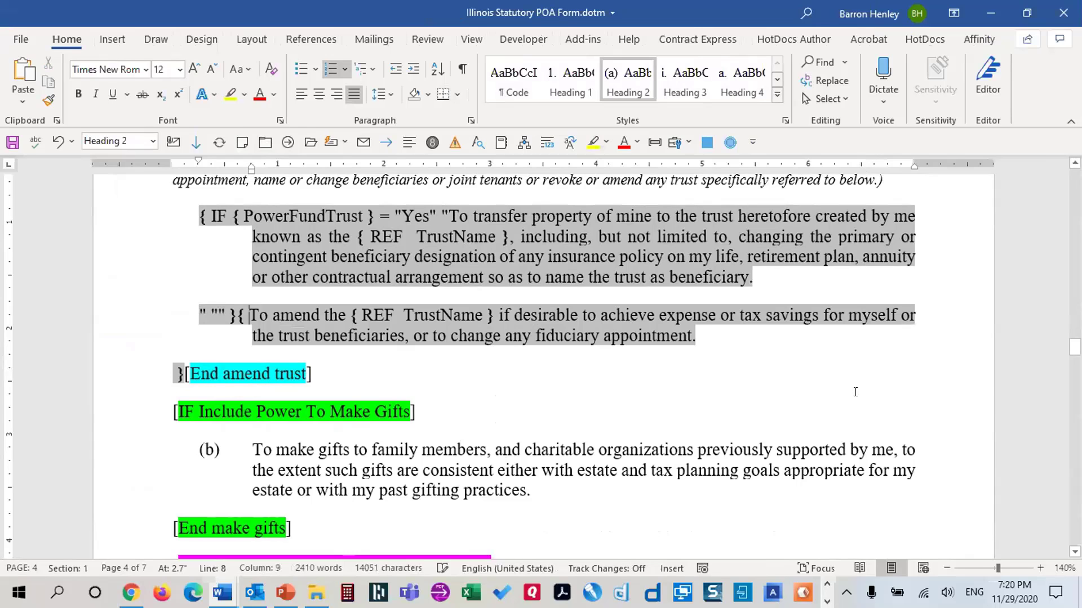
{"action": "type", "text": "IF"}
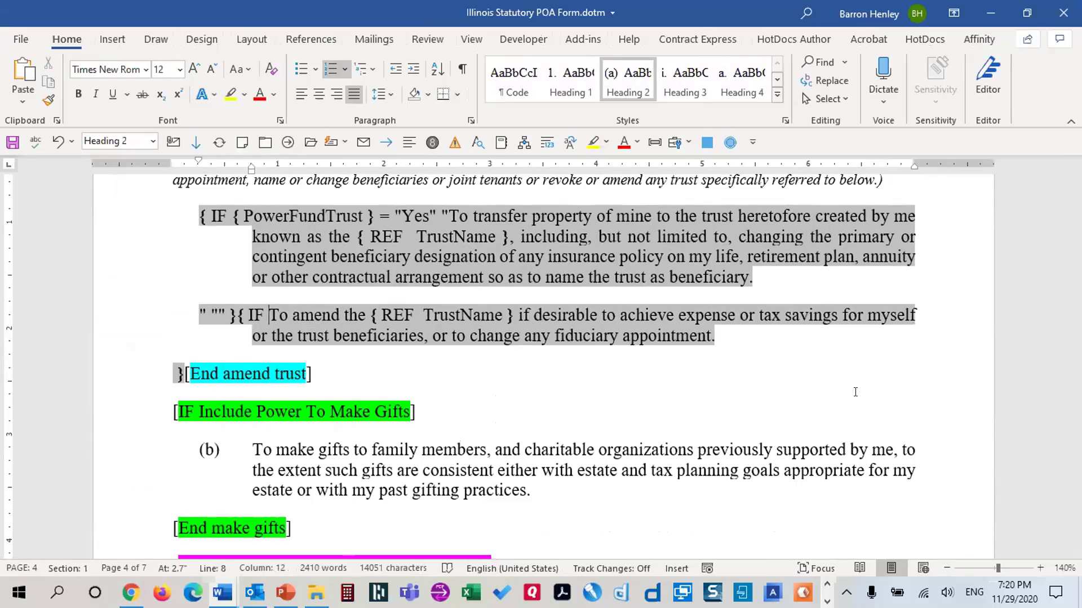
{"action": "key", "text": "ctrl+F9"}
{"action": "type", "text": "PowerAmendTrust"}
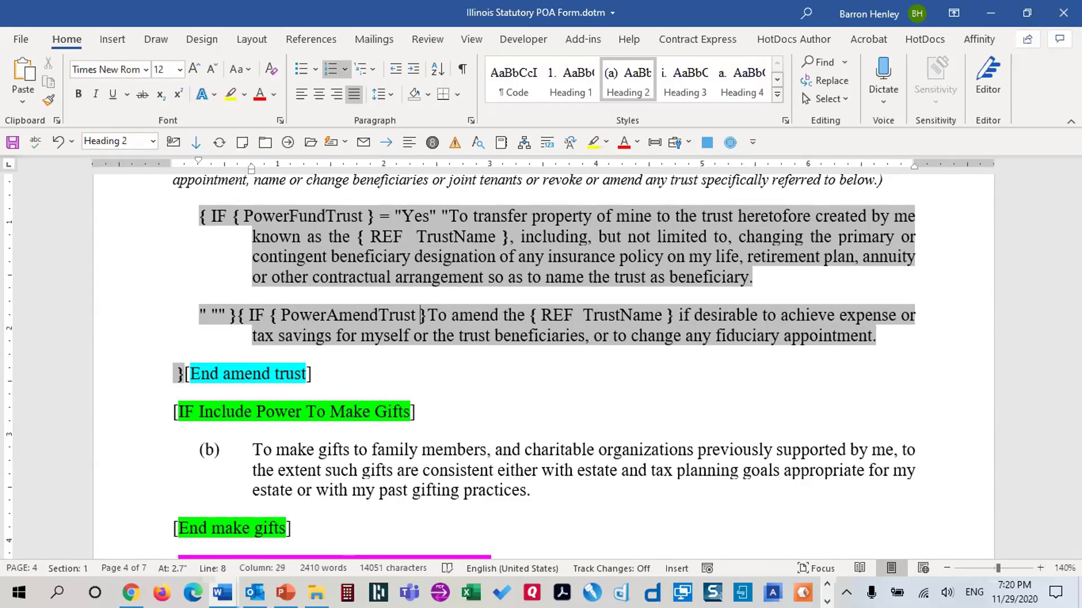
{"action": "key", "text": "Right"}
{"action": "type", "text": "= "}
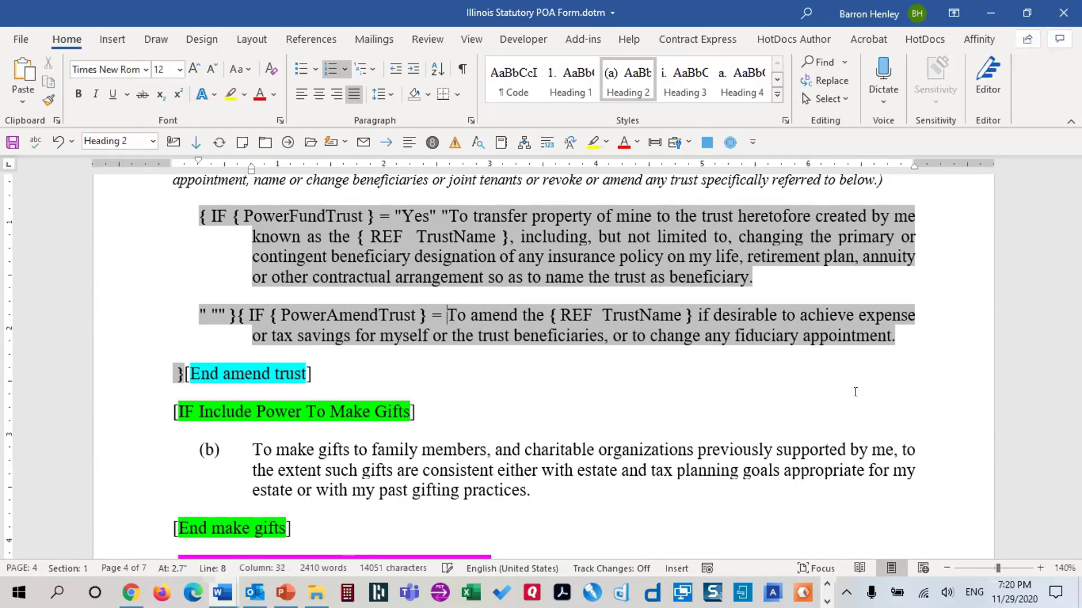
{"action": "type", "text": "\"Yes\" "}
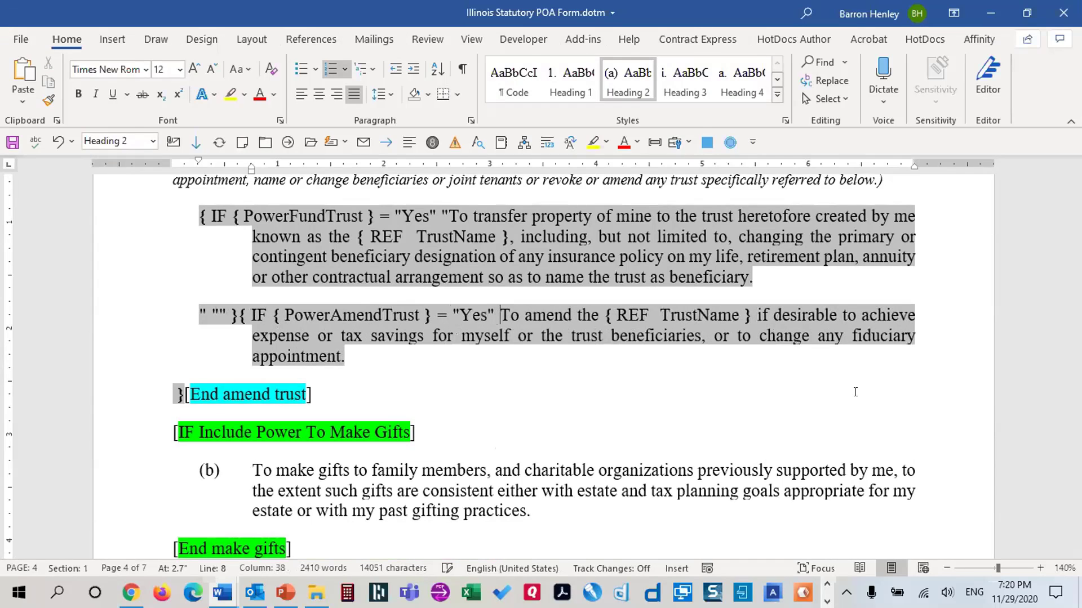
{"action": "type", "text": "\""}
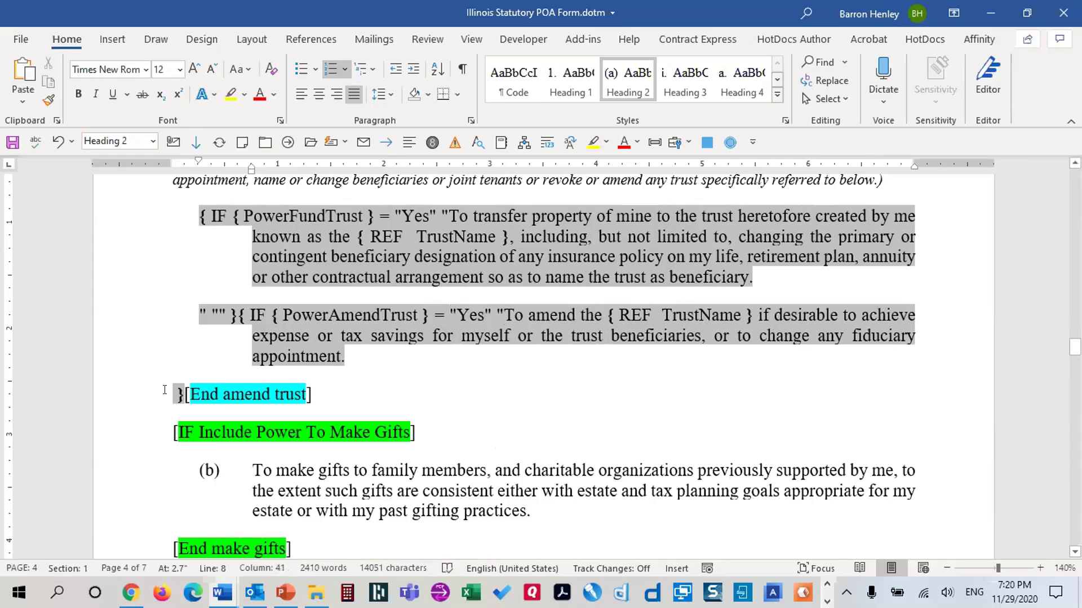
{"action": "left_click", "coordinate": [166, 391]}
{"action": "type", "text": "\""}
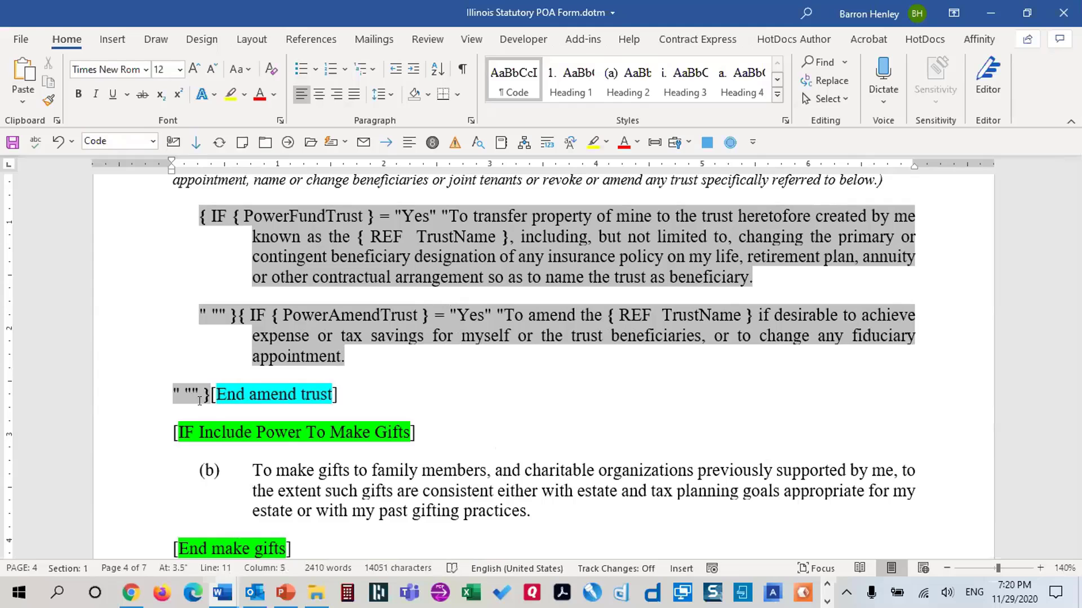
{"action": "left_click", "coordinate": [208, 388]}
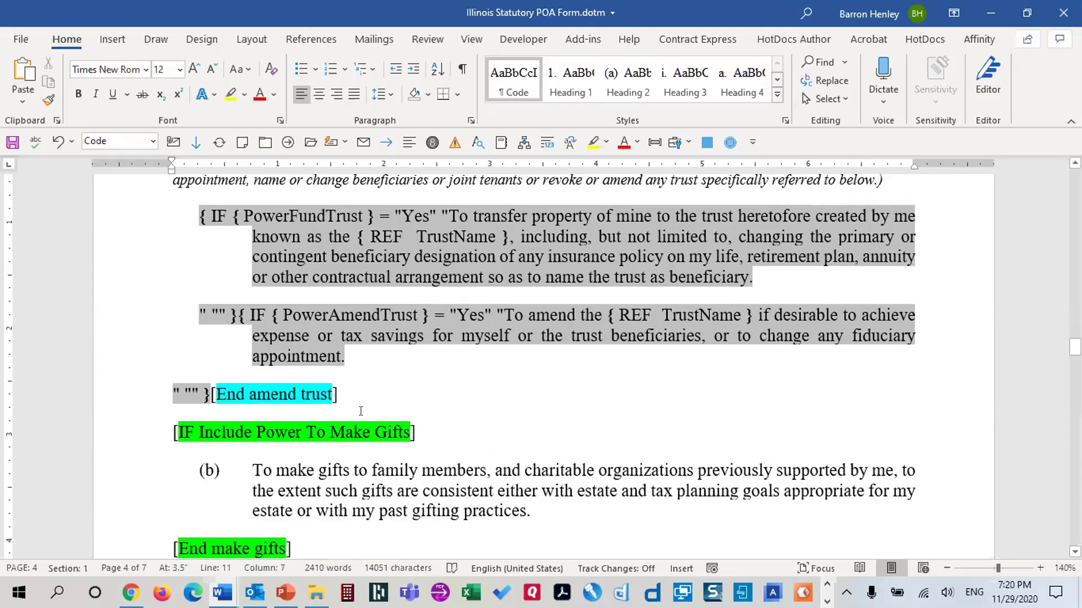
Delete the [End amend trust] and [IF Include Power To Make Gifts] marker lines
{"action": "key", "text": "shift+Down"}
{"action": "key", "text": "shift+Down"}
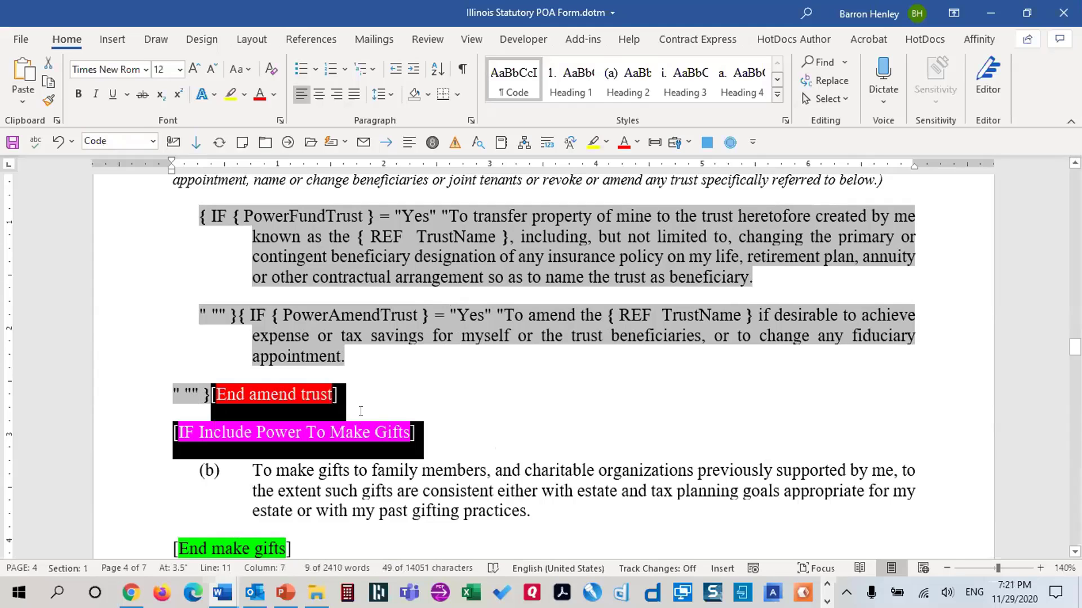
{"action": "key", "text": "Delete"}
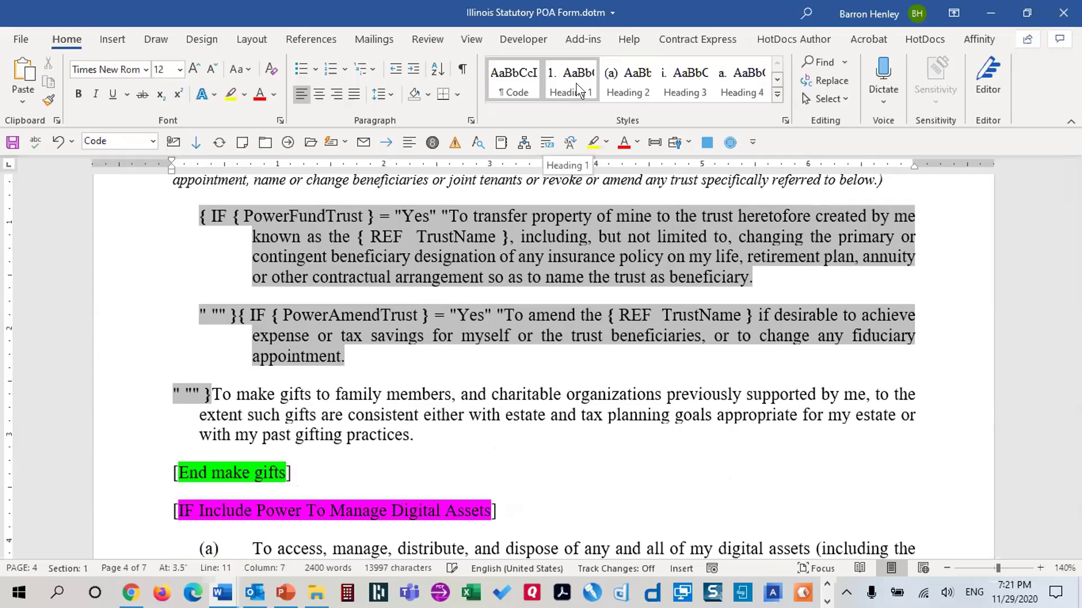
{"action": "key", "text": "ctrl+z"}
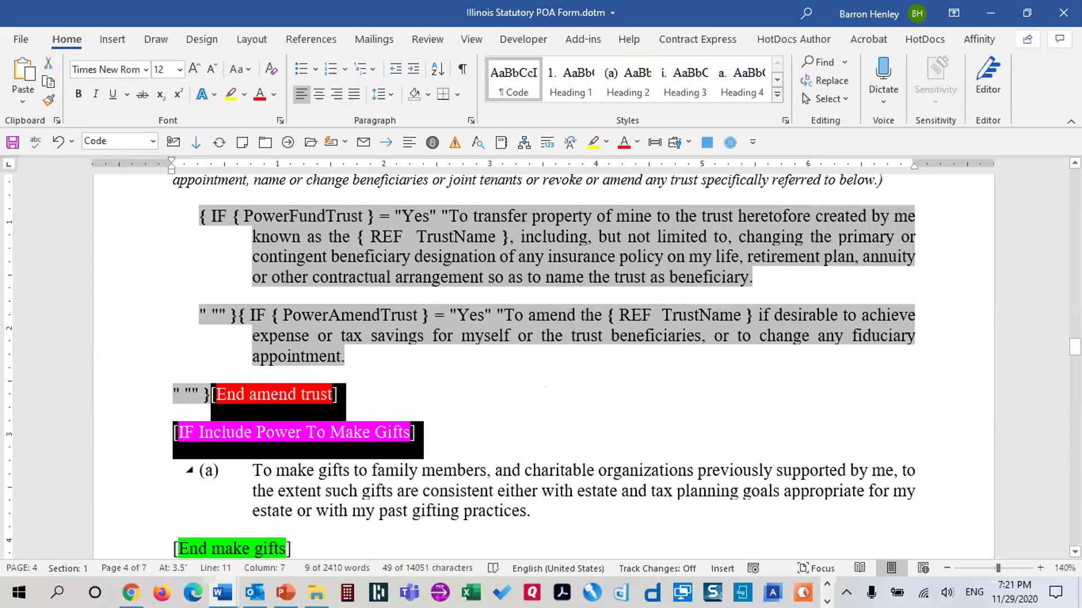
{"action": "key", "text": "Right"}
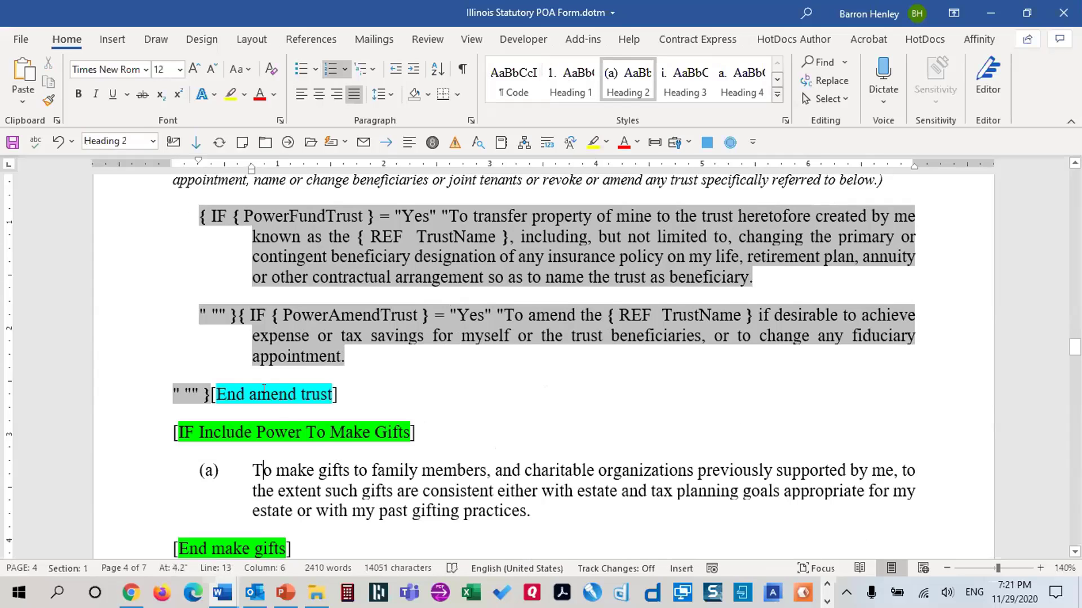
{"action": "left_click", "coordinate": [209, 390]}
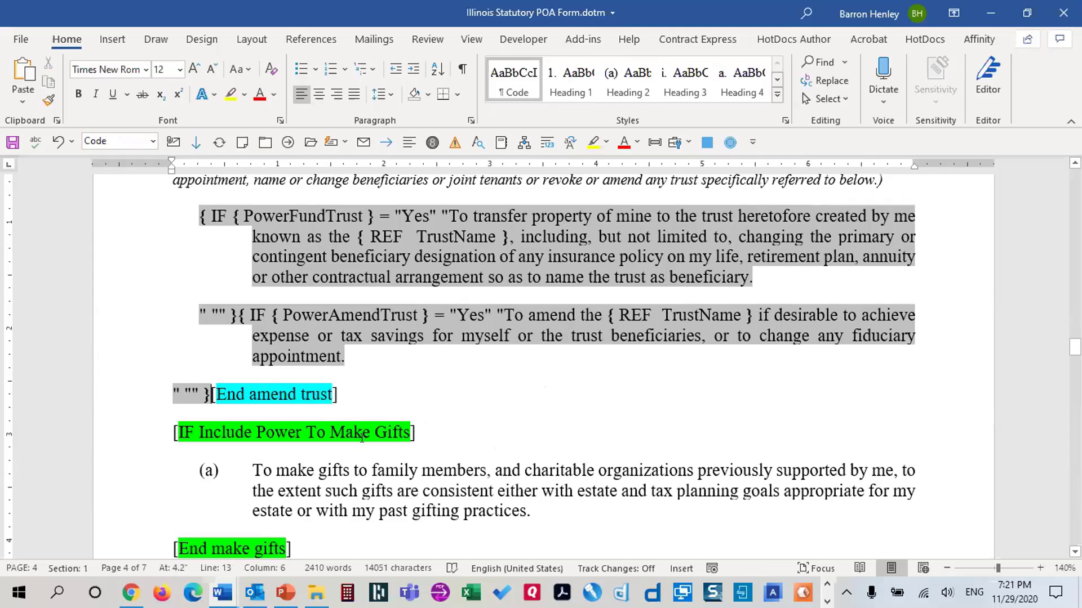
{"action": "left_click", "coordinate": [417, 427], "text": "shift"}
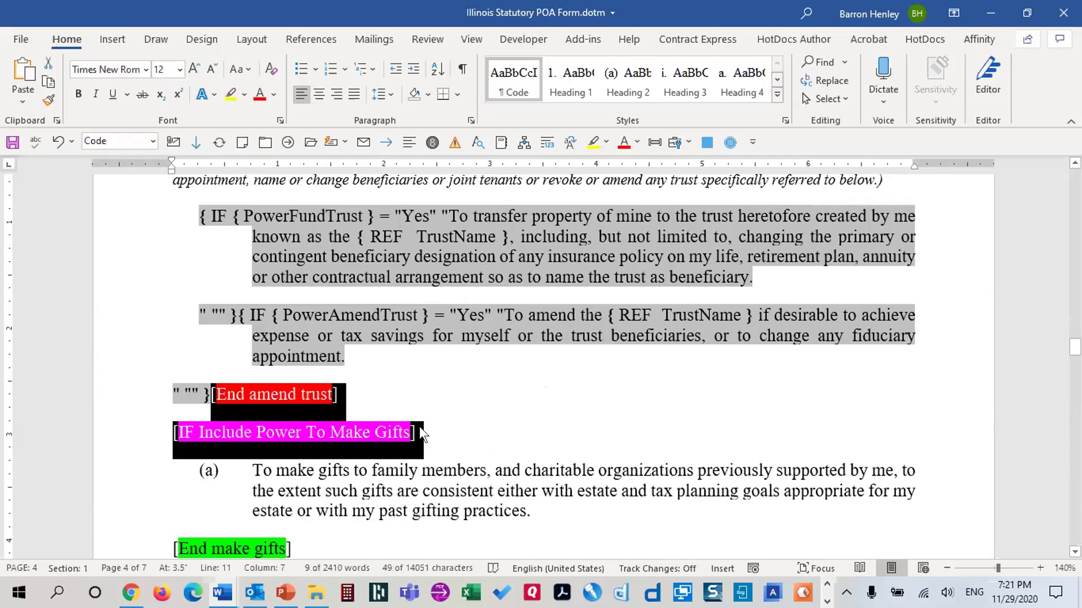
{"action": "key", "text": "Delete"}
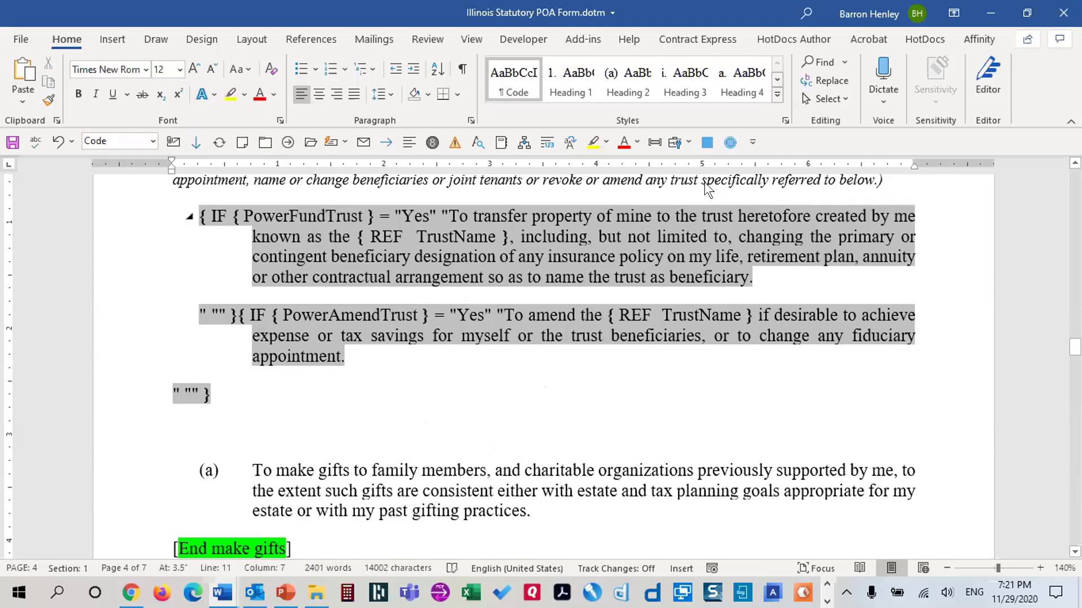
Join the gifts paragraph onto the field line and delete the [End make gifts] and digital-assets markers
{"action": "left_click", "coordinate": [626, 80]}
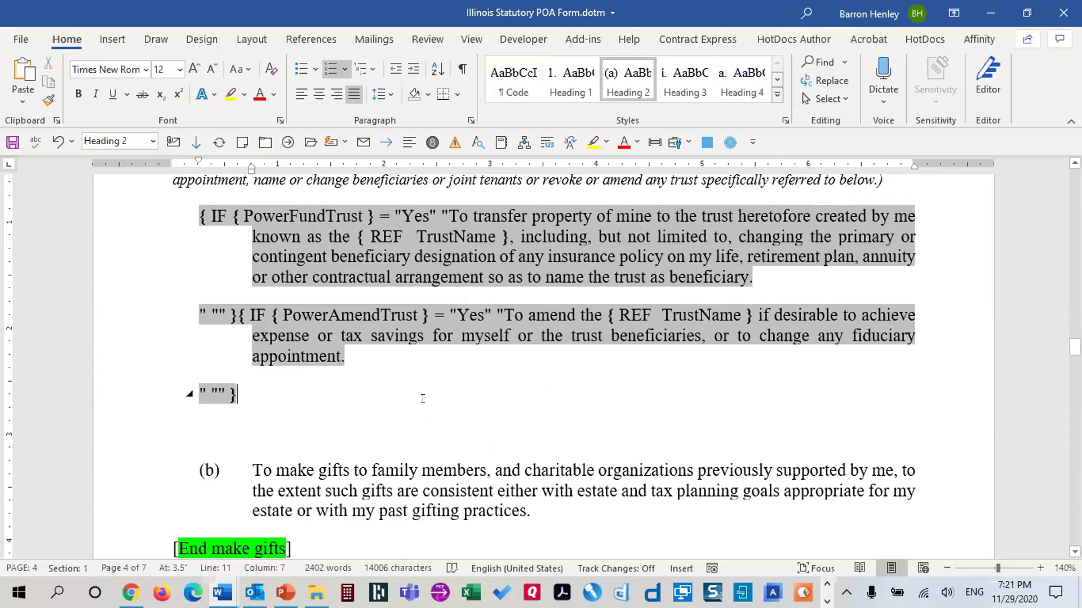
{"action": "key", "text": "Delete"}
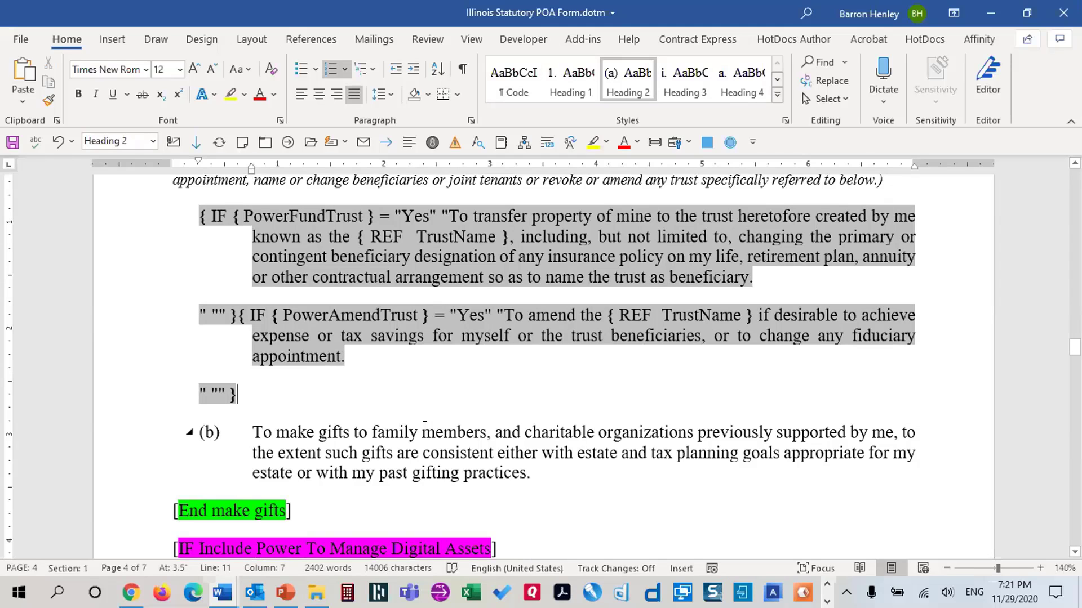
{"action": "key", "text": "Delete"}
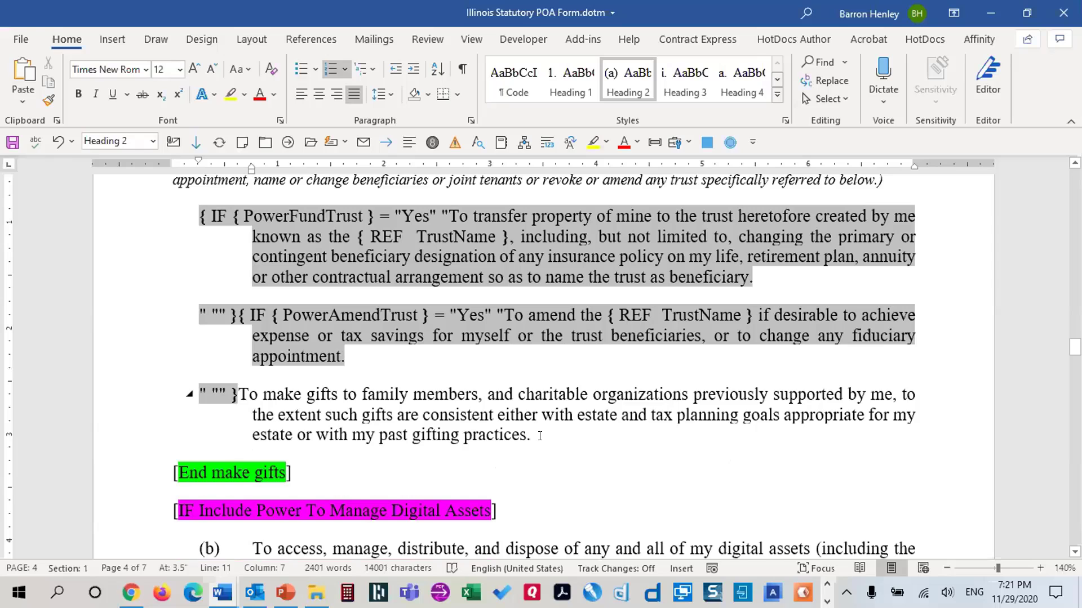
{"action": "key", "text": "ctrl+shift+Down"}
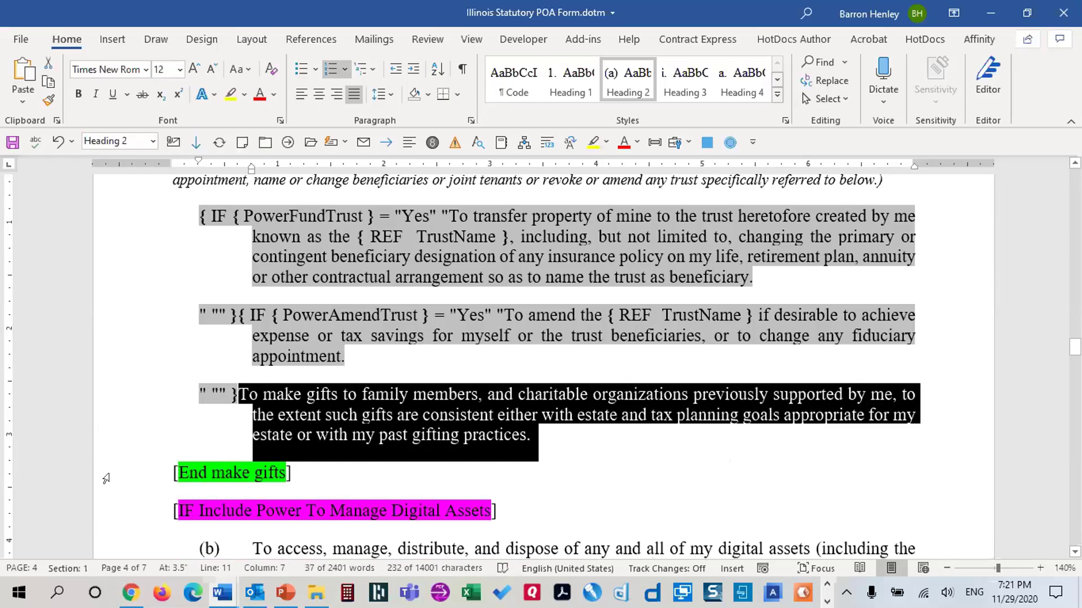
{"action": "left_click_drag", "start_coordinate": [106, 478], "coordinate": [82, 501]}
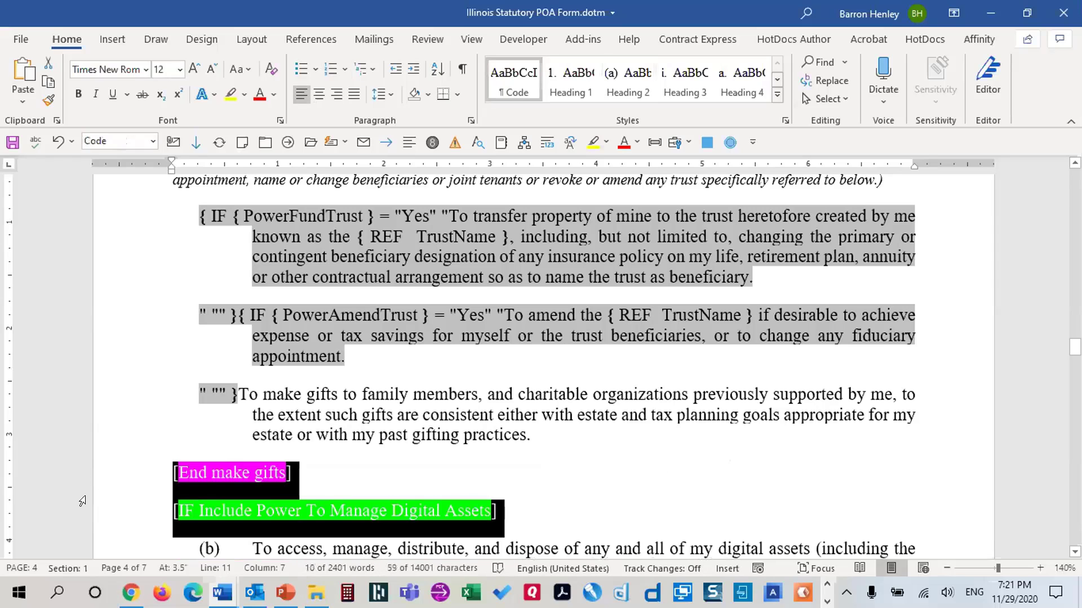
{"action": "key", "text": "Delete"}
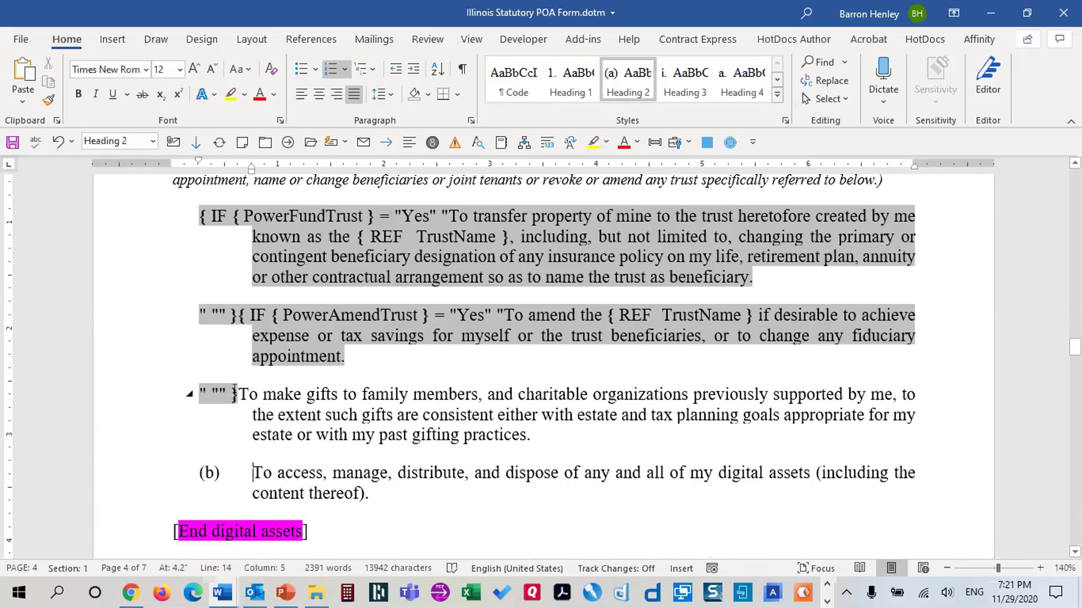
Wrap the gifts paragraph in IF {PowerMakeGifts} = "Yes", confirming the bookmark name in the Bookmark list
{"action": "left_click", "coordinate": [237, 393]}
{"action": "key", "text": "ctrl+shift+Down"}
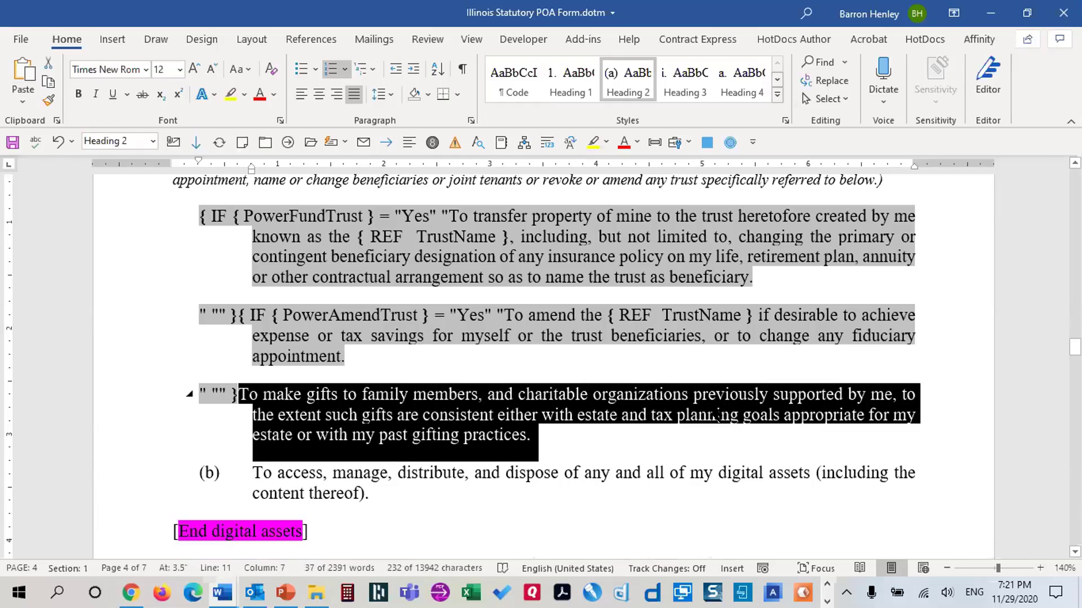
{"action": "key", "text": "ctrl+F9"}
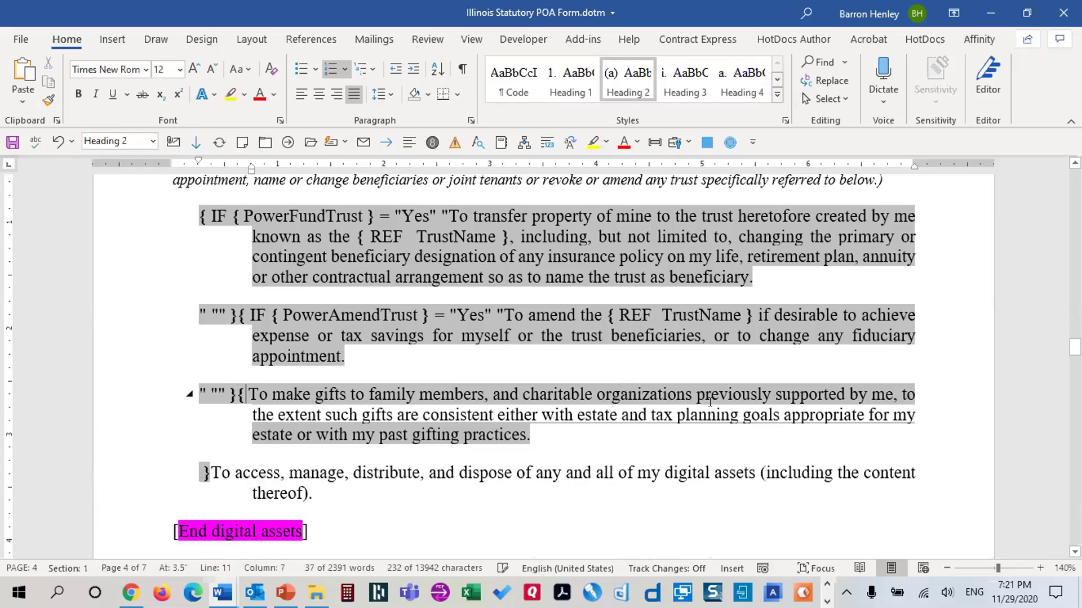
{"action": "type", "text": "IF"}
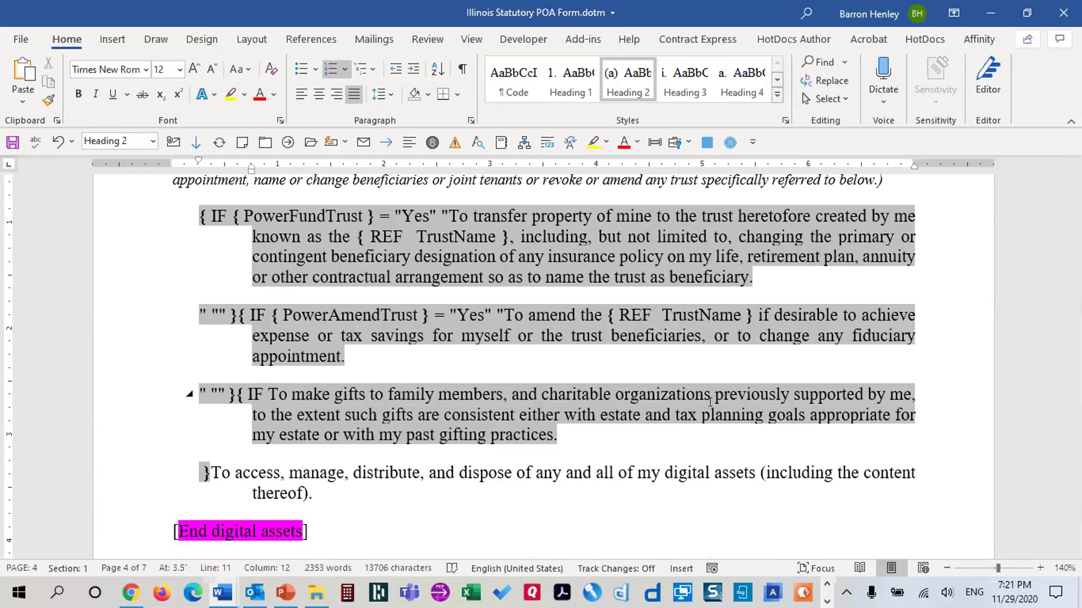
{"action": "key", "text": "ctrl+F9"}
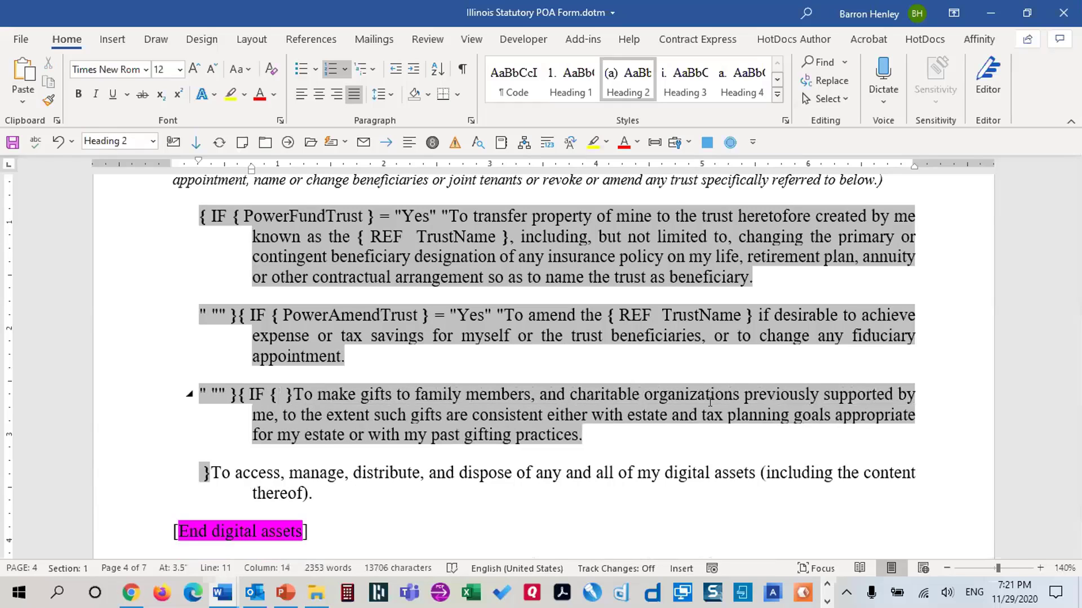
{"action": "type", "text": "Power"}
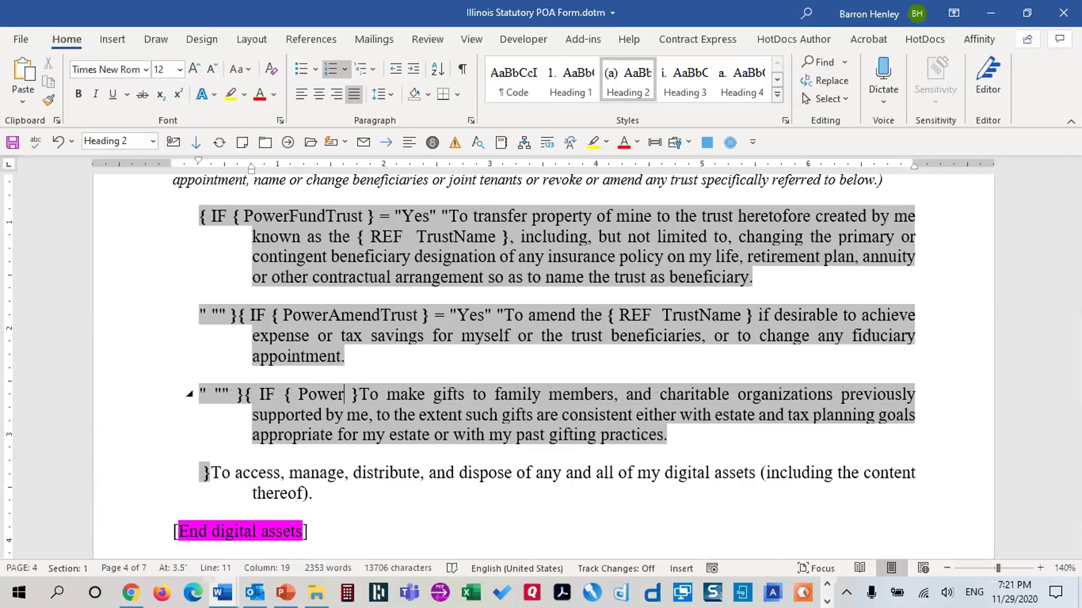
{"action": "key", "text": "ctrl+shift+F5"}
{"action": "scroll", "coordinate": [620, 383], "scroll_direction": "down", "scroll_amount": 1}
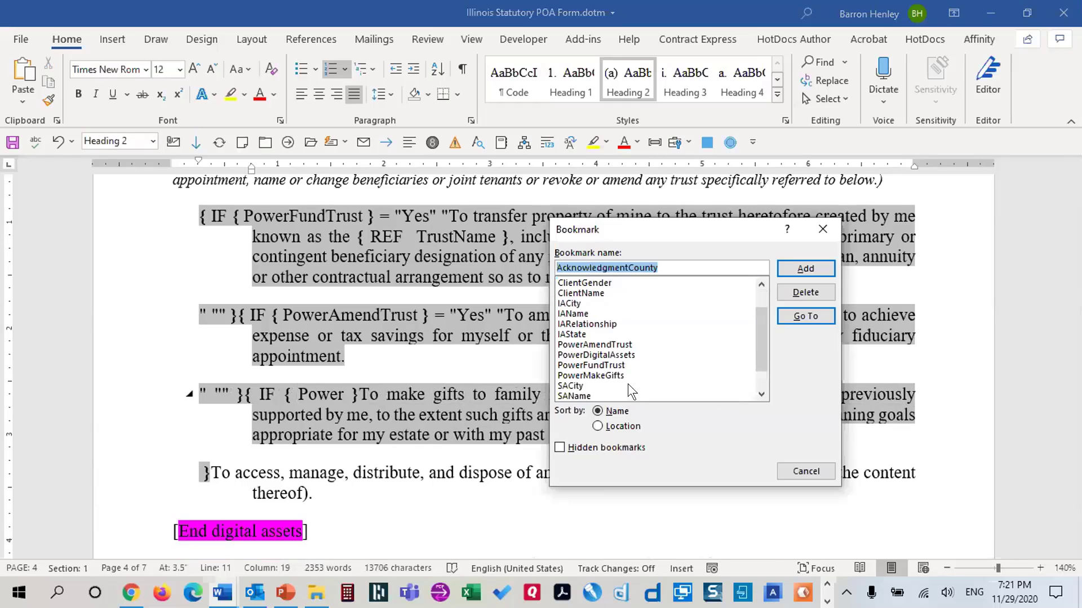
{"action": "left_click", "coordinate": [800, 471]}
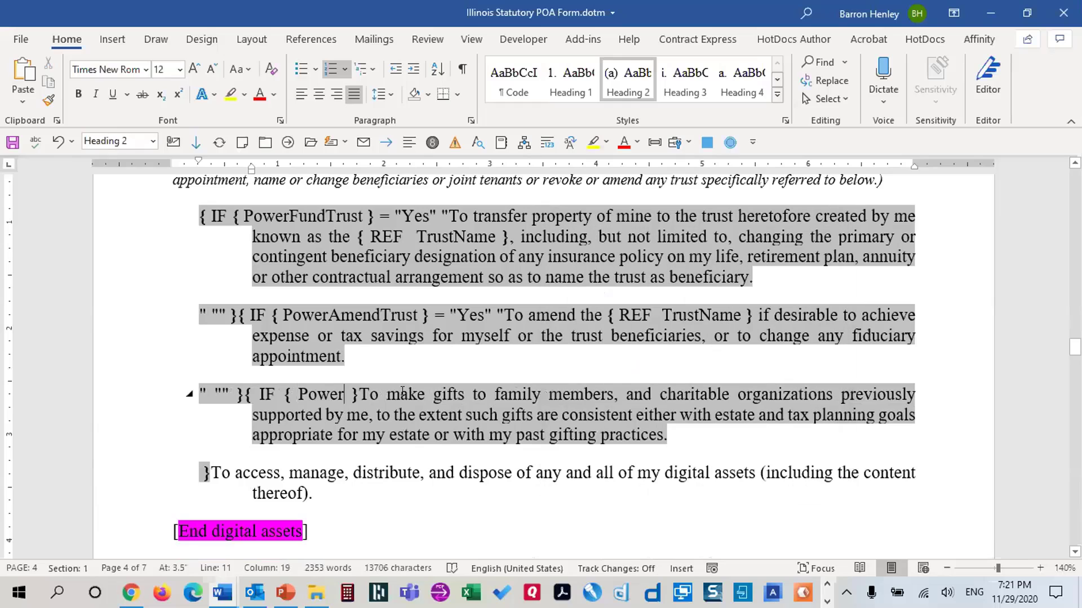
{"action": "type", "text": "MakeGifts"}
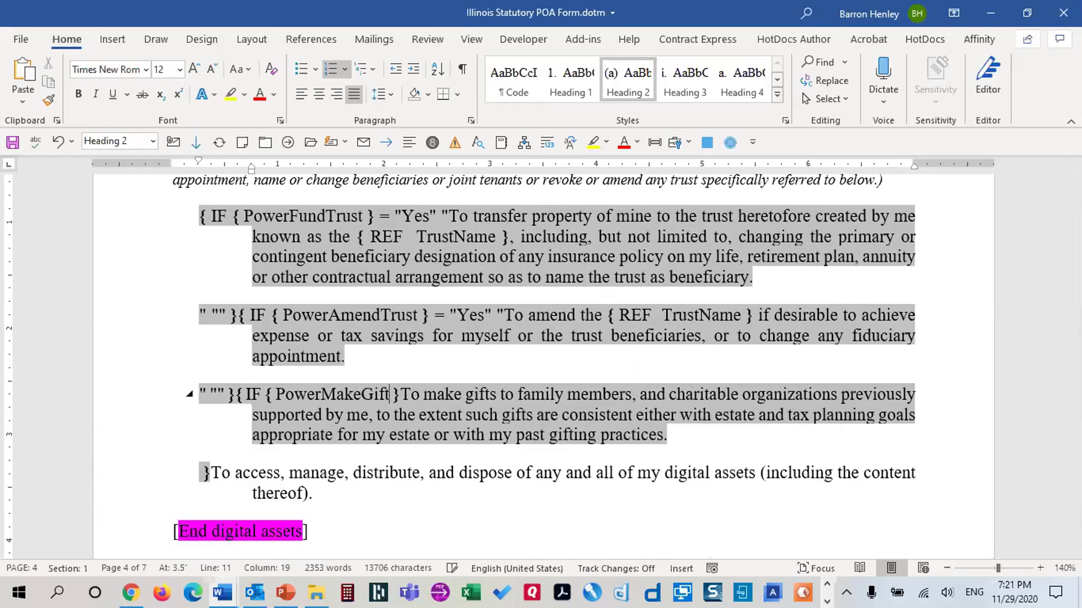
{"action": "key", "text": "Right"}
{"action": "key", "text": "Right"}
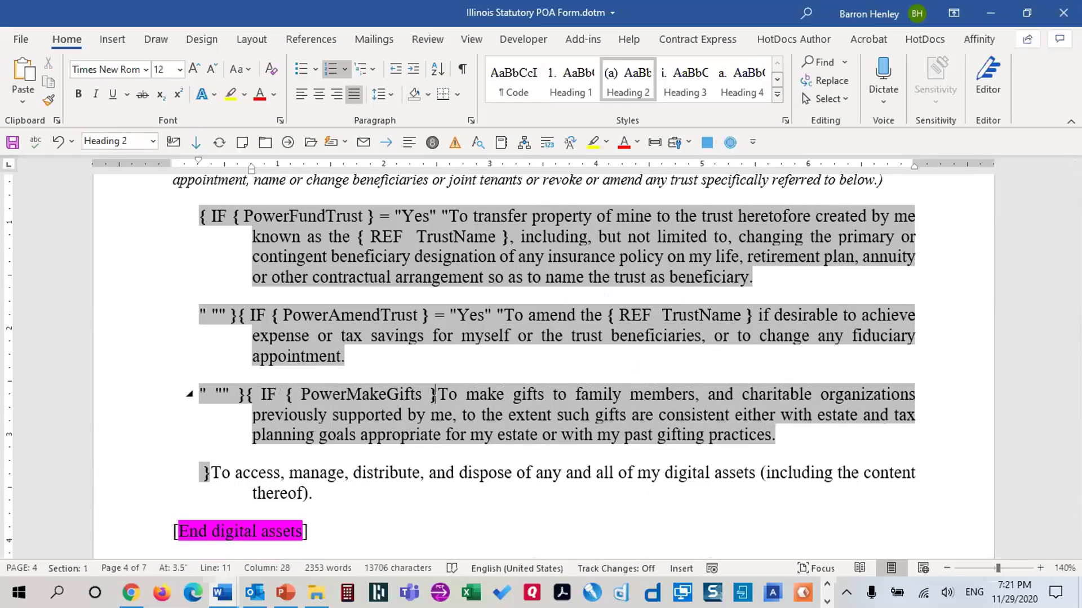
{"action": "type", "text": "= \"Yes\" \""}
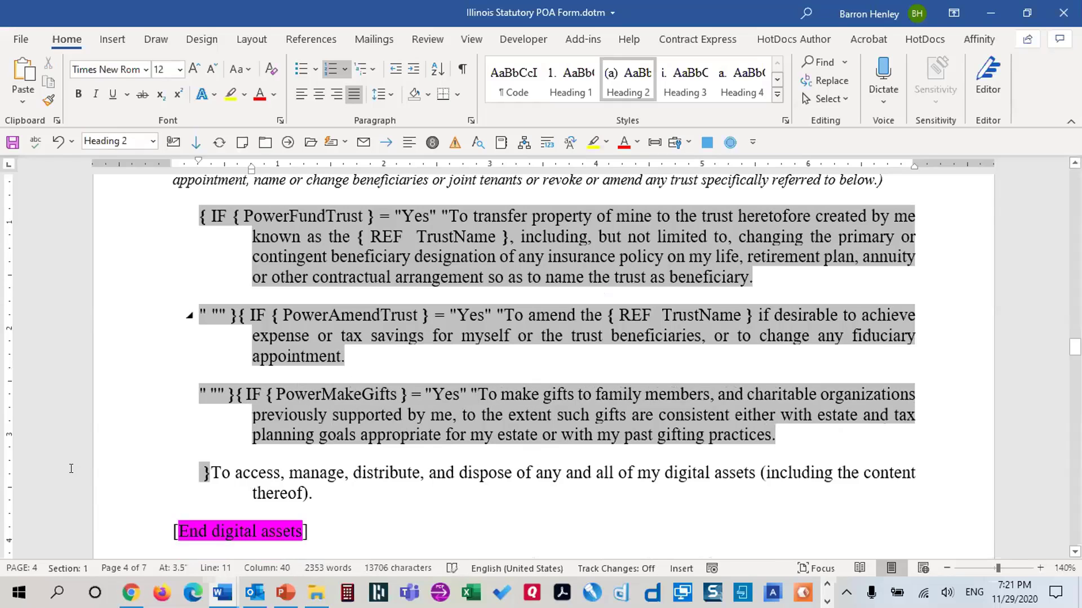
Close the gifts condition with " "" and delete the [End digital assets] marker
{"action": "left_click", "coordinate": [201, 473]}
{"action": "type", "text": "\" \"\""}
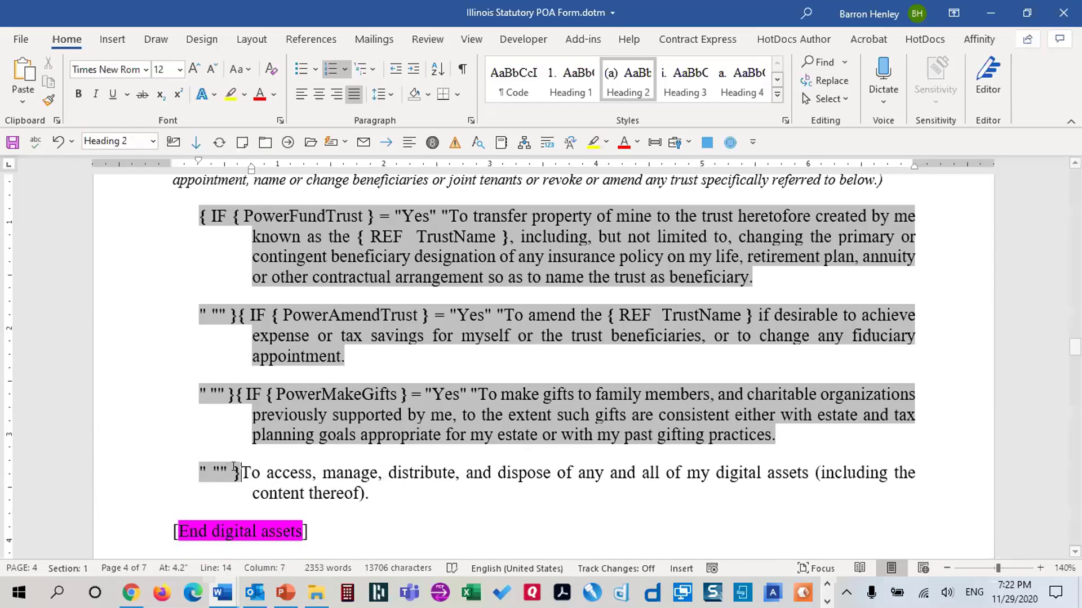
{"action": "scroll", "coordinate": [203, 468], "scroll_direction": "down", "scroll_amount": 2}
{"action": "left_click", "coordinate": [103, 428]}
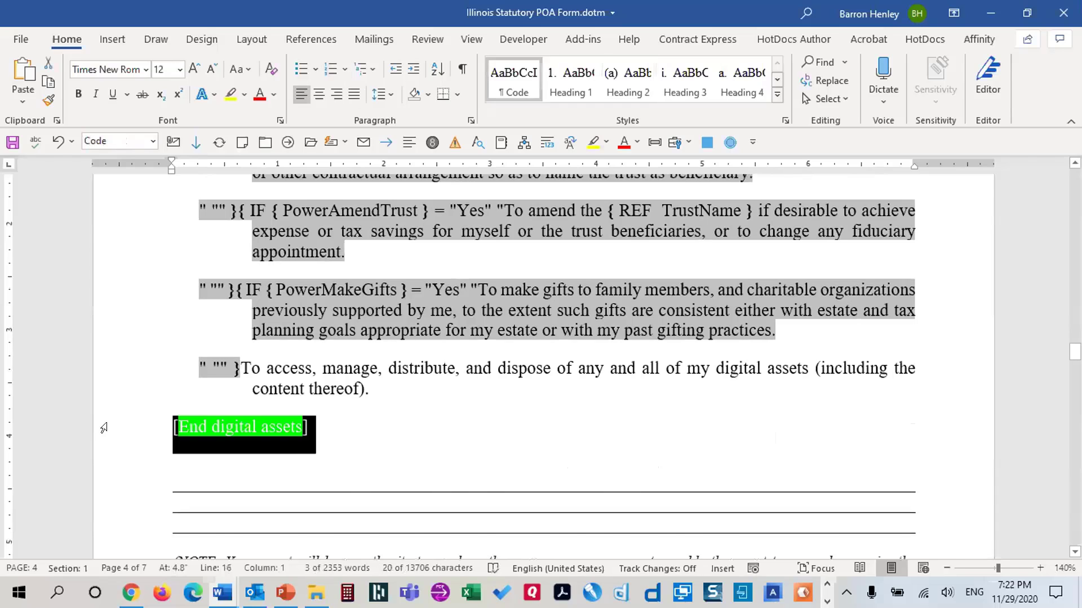
{"action": "key", "text": "Delete"}
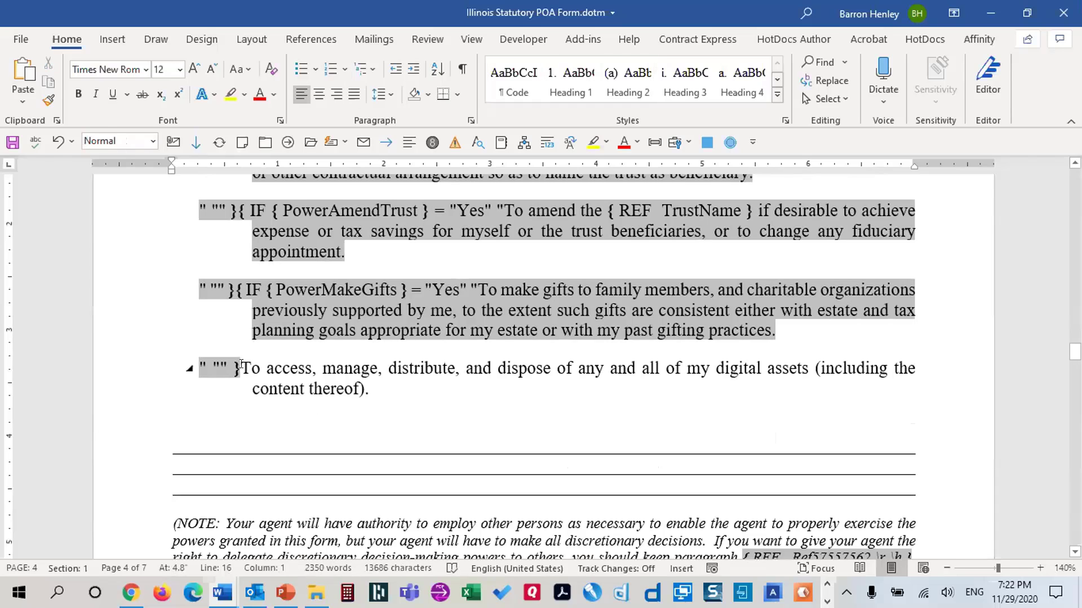
Wrap the digital-assets paragraph in IF {PowerDigitalAssets} = "Yes", checking the bookmark name
{"action": "left_click", "coordinate": [241, 365]}
{"action": "key", "text": "ctrl+shift+Down"}
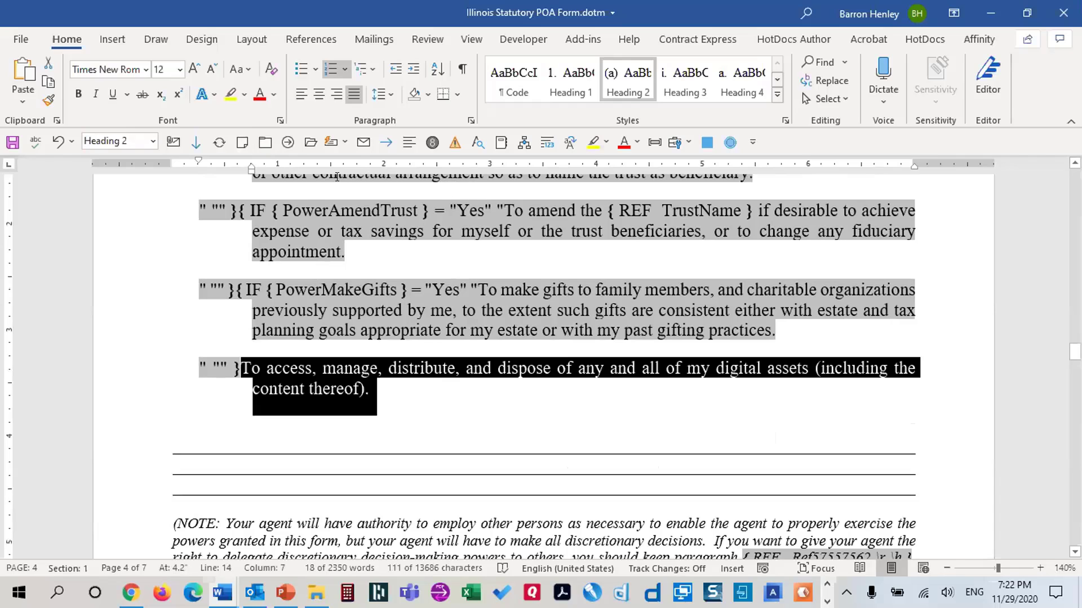
{"action": "key", "text": "ctrl+F9"}
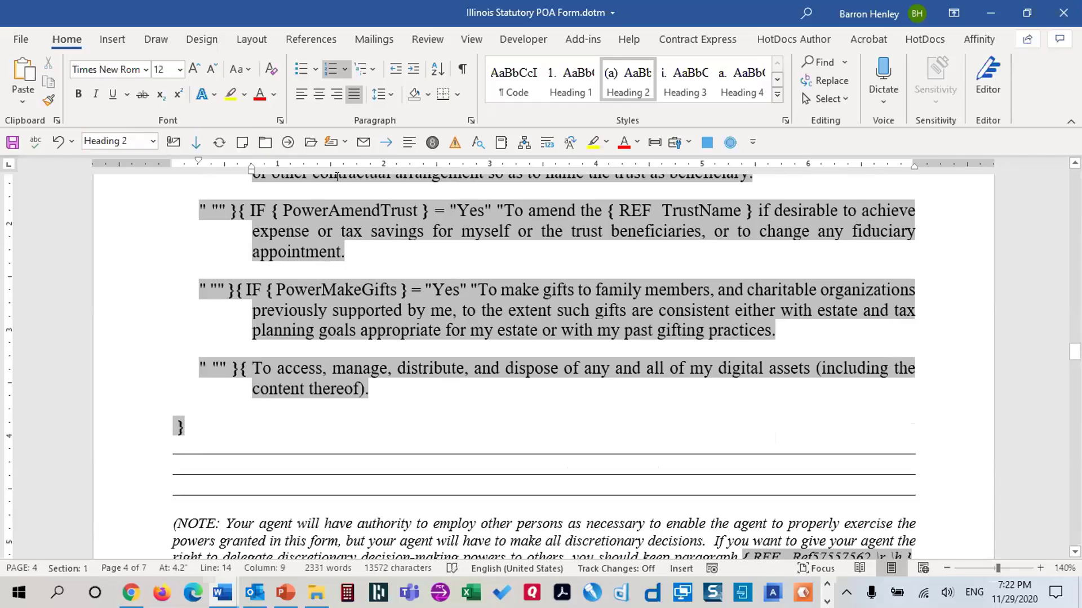
{"action": "type", "text": "IF"}
{"action": "key", "text": "ctrl+F9"}
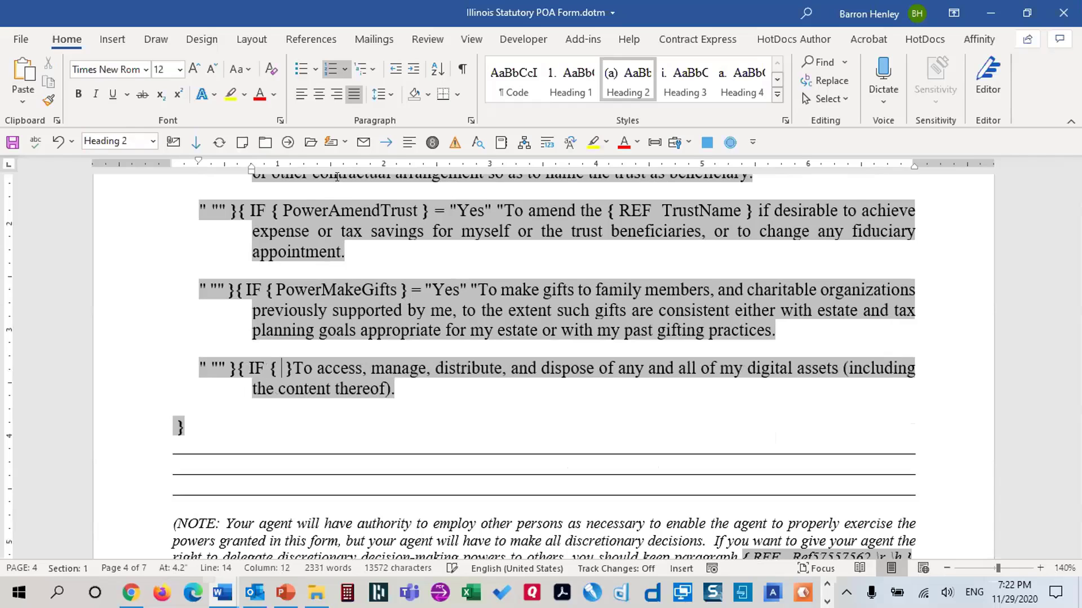
{"action": "type", "text": "PowerDigitalAssets"}
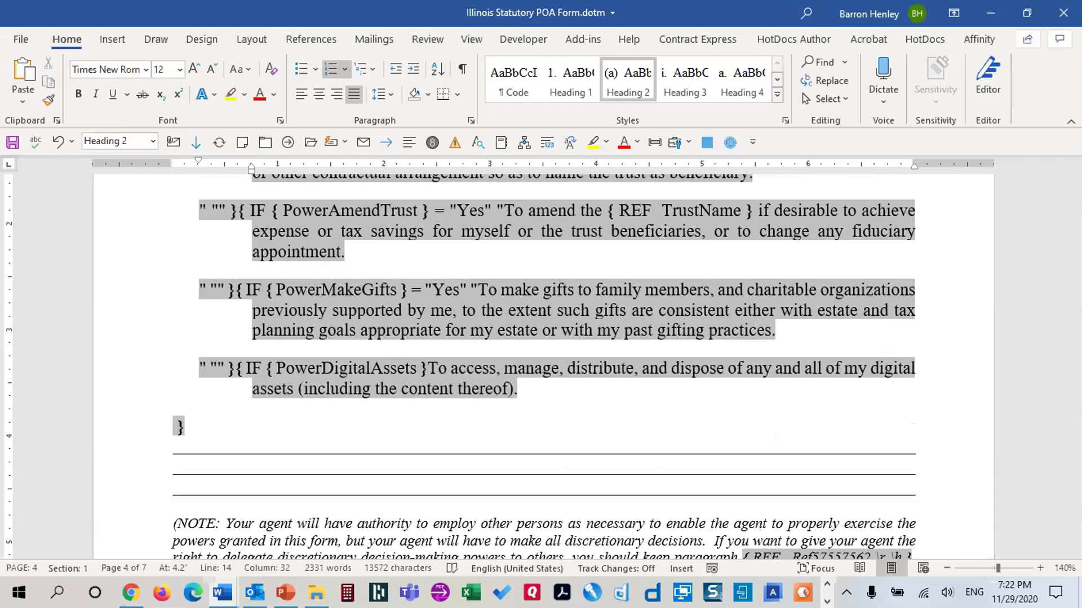
{"action": "key", "text": "Right"}
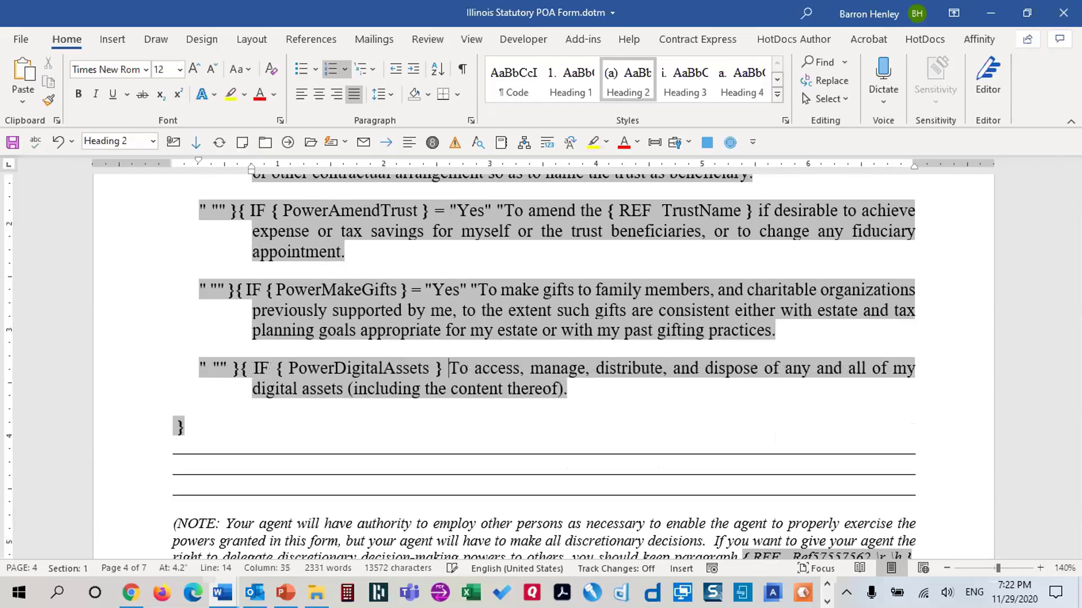
{"action": "key", "text": "ctrl+shift+F5"}
{"action": "scroll", "coordinate": [669, 357], "scroll_direction": "down", "scroll_amount": 2}
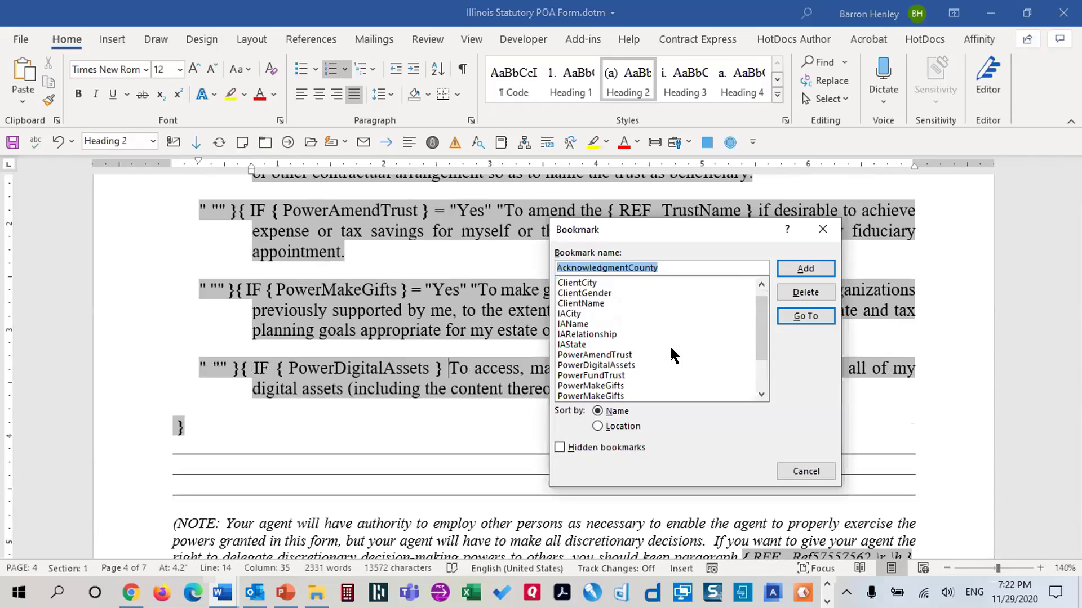
{"action": "left_click", "coordinate": [805, 471]}
{"action": "type", "text": "= \"Yes\" \""}
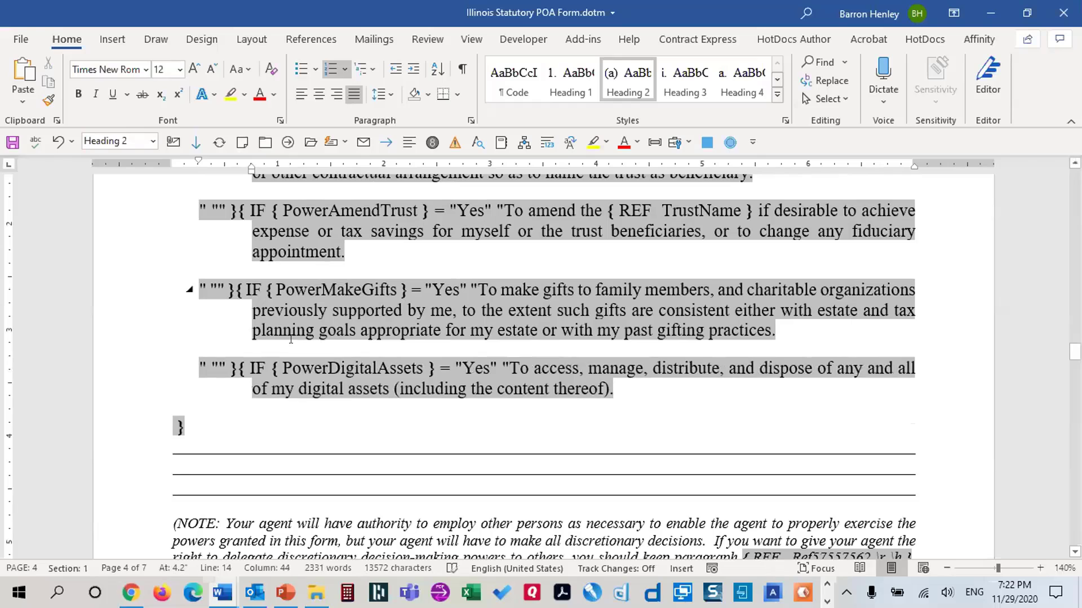
Give the digital-assets IF field an empty false result, save the template, and show field results
{"action": "left_click", "coordinate": [161, 416]}
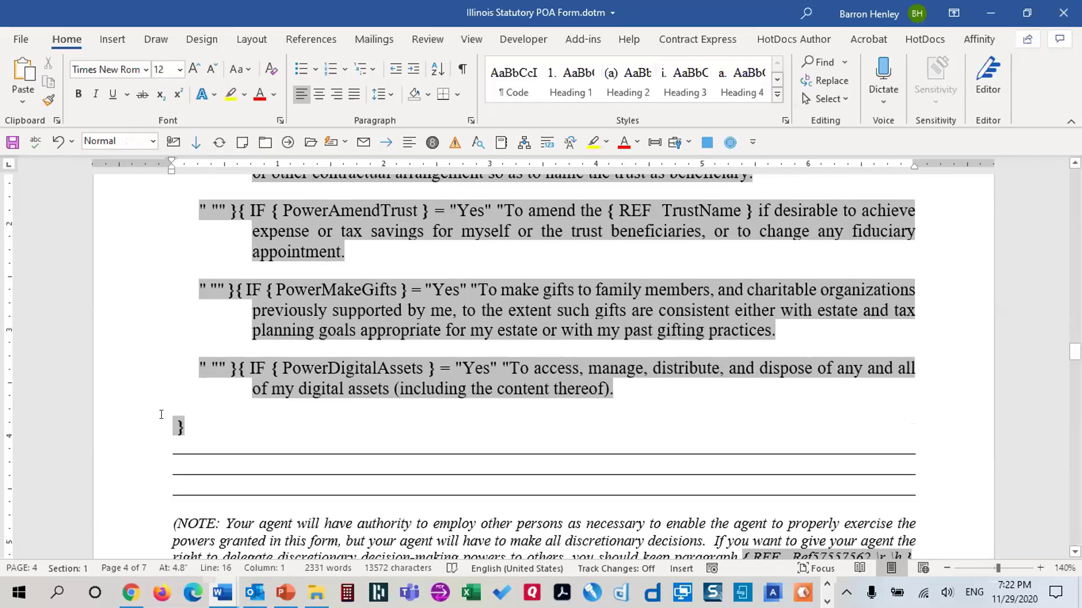
{"action": "type", "text": "\" \"\""}
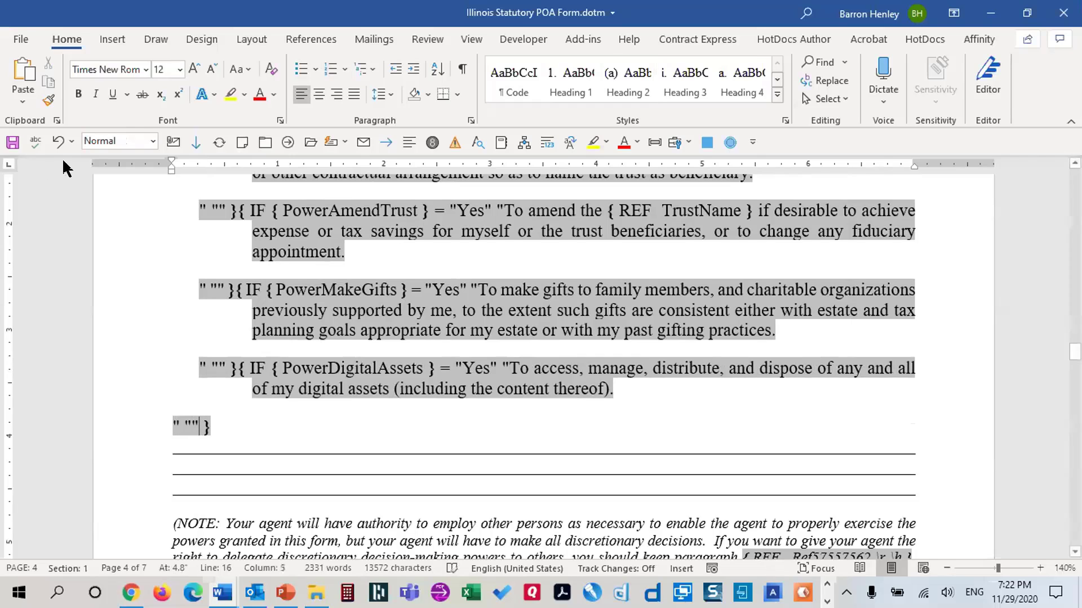
{"action": "key", "text": "ctrl+s"}
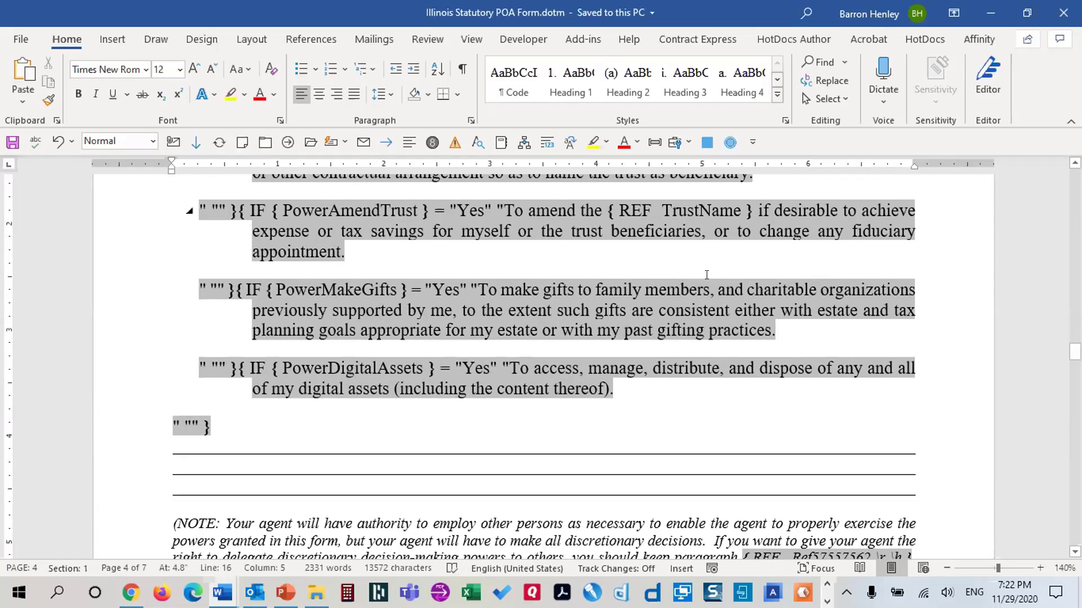
{"action": "key", "text": "alt+F9"}
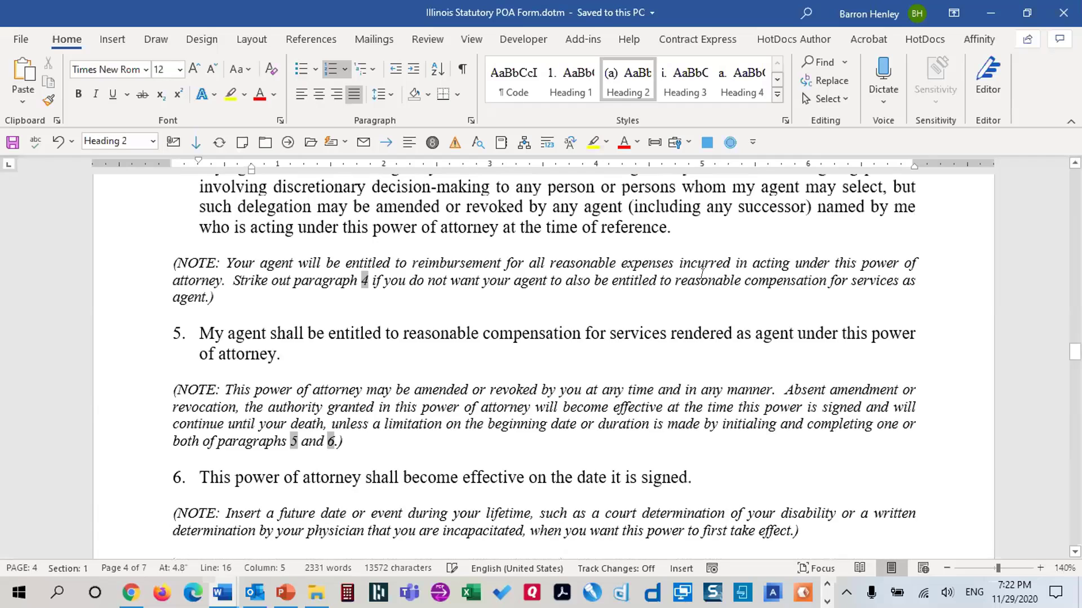
Protect the template for filling in forms only, with no password
{"action": "left_click", "coordinate": [523, 37]}
{"action": "left_click", "coordinate": [607, 79]}
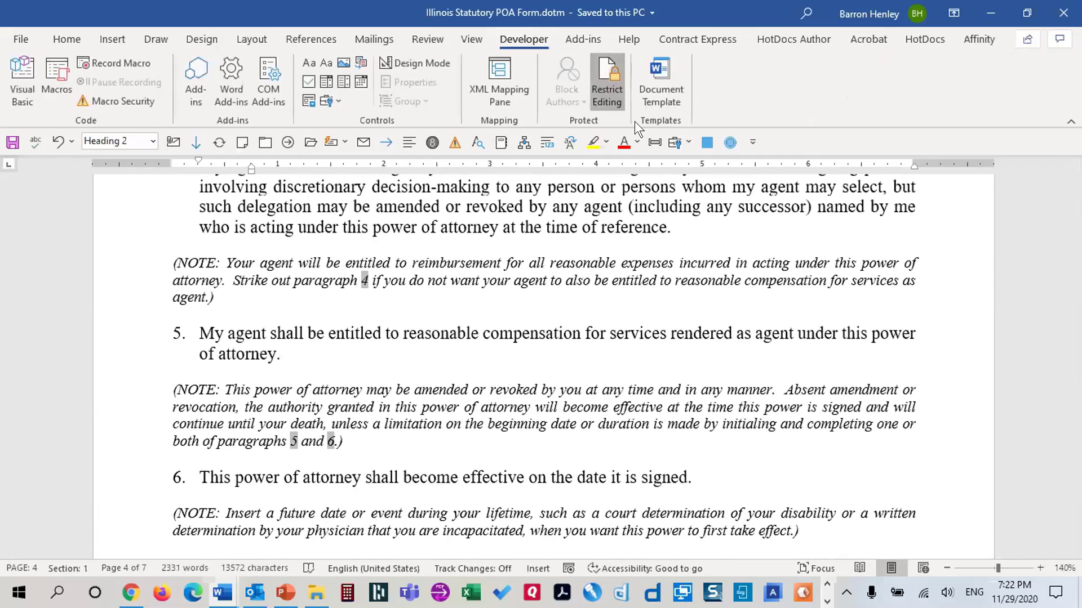
{"action": "left_click", "coordinate": [903, 362]}
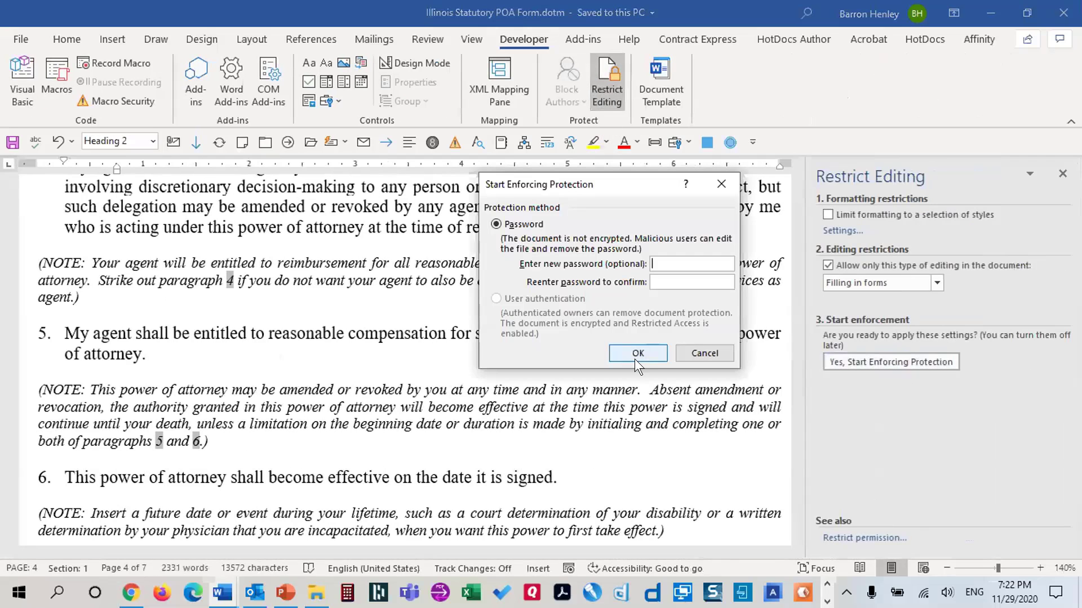
{"action": "left_click", "coordinate": [635, 356]}
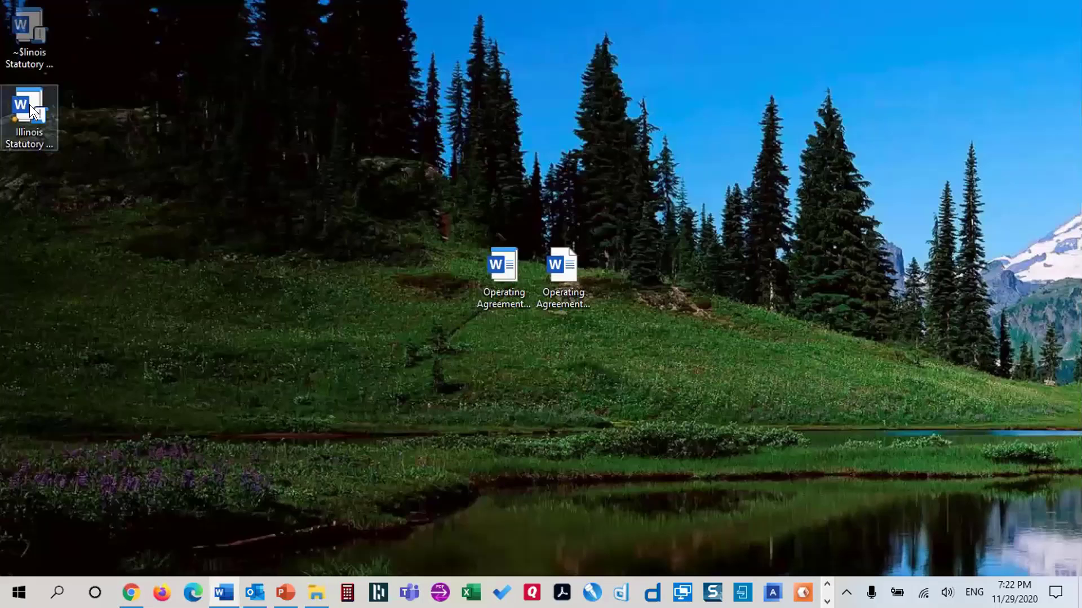
Create a new test document from the POA template and keep Yes for the fund-trust question
{"action": "double_click", "coordinate": [28, 103]}
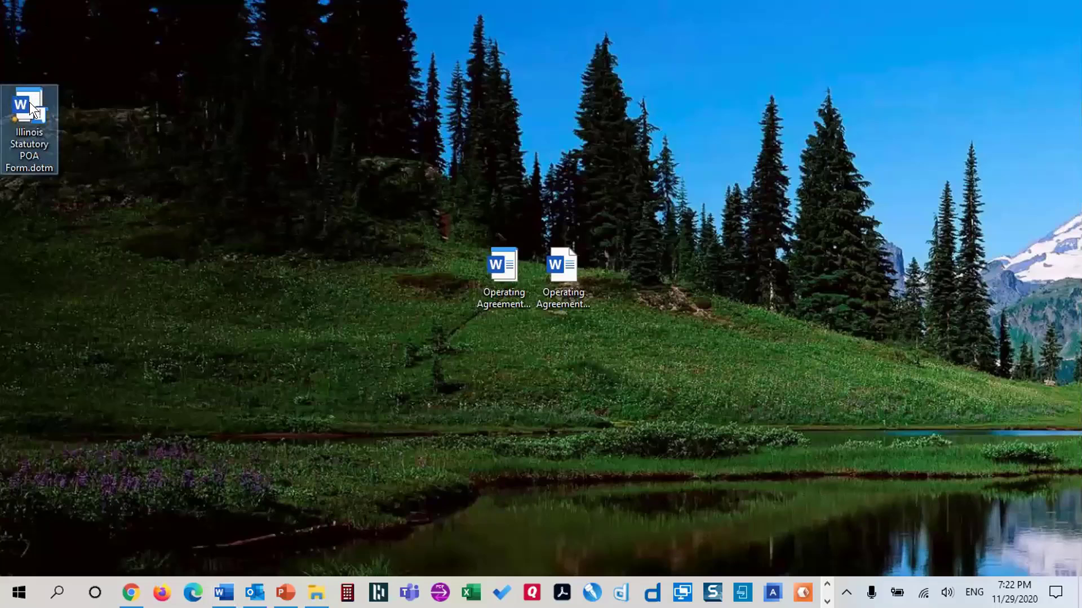
{"action": "scroll", "coordinate": [642, 355], "scroll_direction": "down", "scroll_amount": 5}
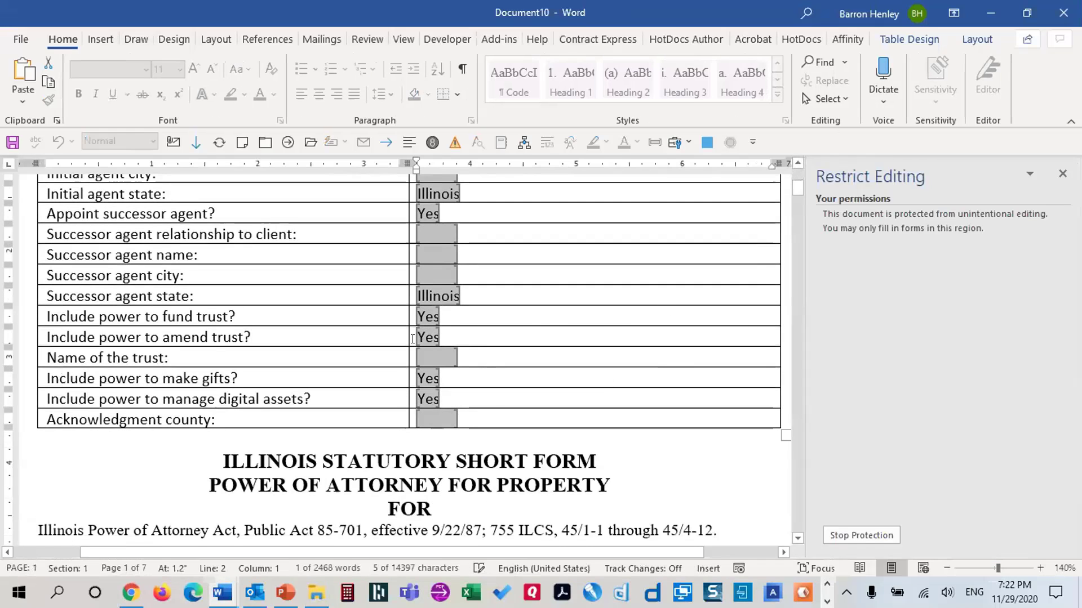
{"action": "left_click", "coordinate": [420, 317]}
{"action": "left_click", "coordinate": [422, 327]}
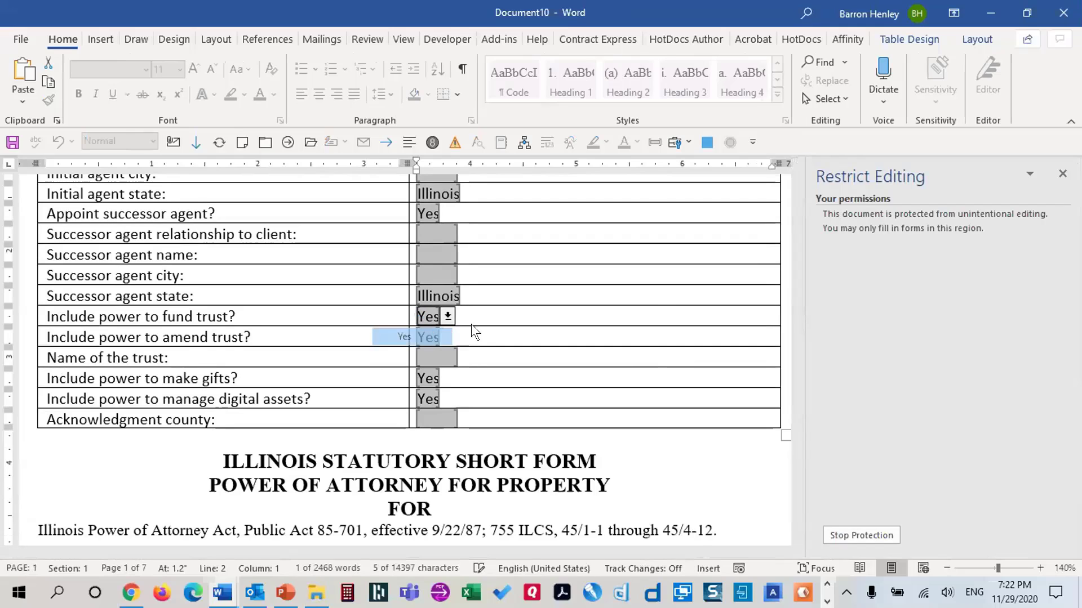
{"action": "key", "text": "Tab"}
{"action": "key", "text": "Tab"}
{"action": "key", "text": "Tab"}
{"action": "key", "text": "Tab"}
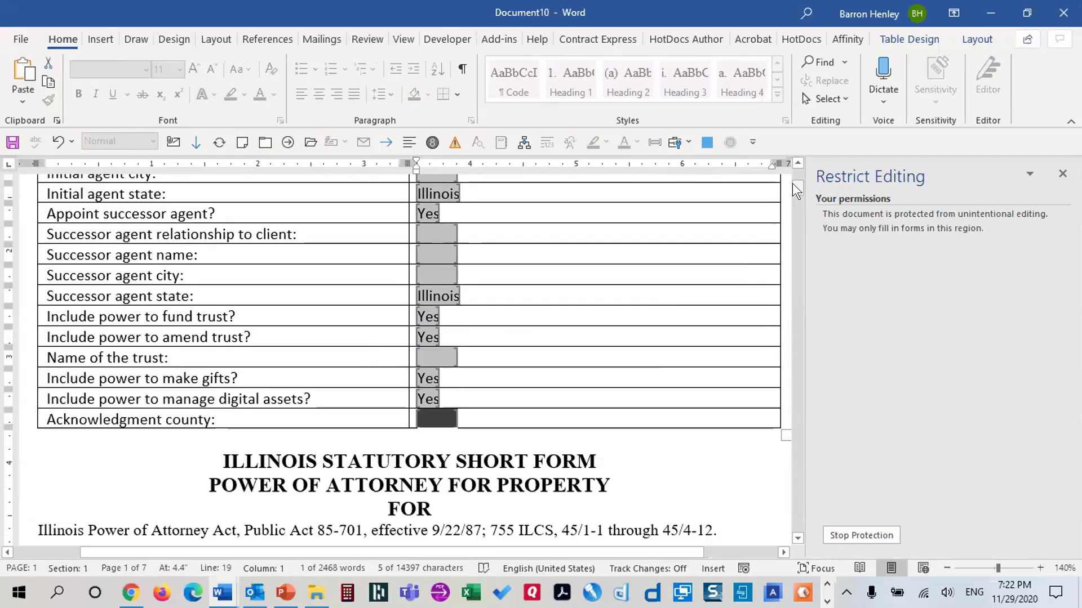
{"action": "mouse_move", "coordinate": [794, 186]}
{"action": "left_mouse_down"}
{"action": "mouse_move", "coordinate": [803, 350]}
{"action": "mouse_move", "coordinate": [812, 176]}
{"action": "left_mouse_up"}
Answer No for digital assets and making gifts, check the clauses, and close the test document
{"action": "left_click", "coordinate": [431, 461]}
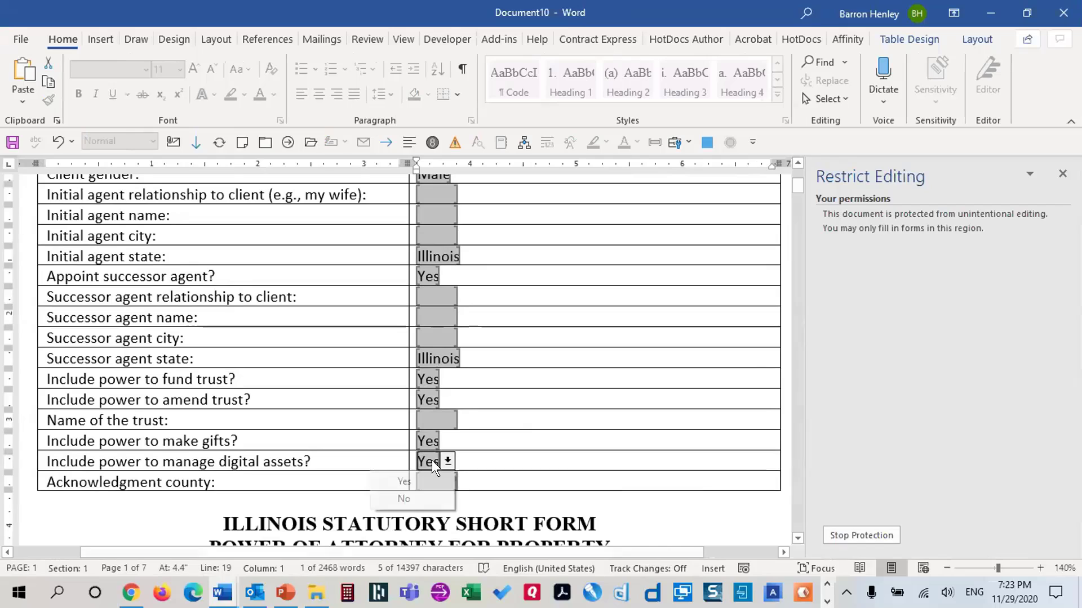
{"action": "left_click", "coordinate": [408, 499]}
{"action": "left_click", "coordinate": [425, 434]}
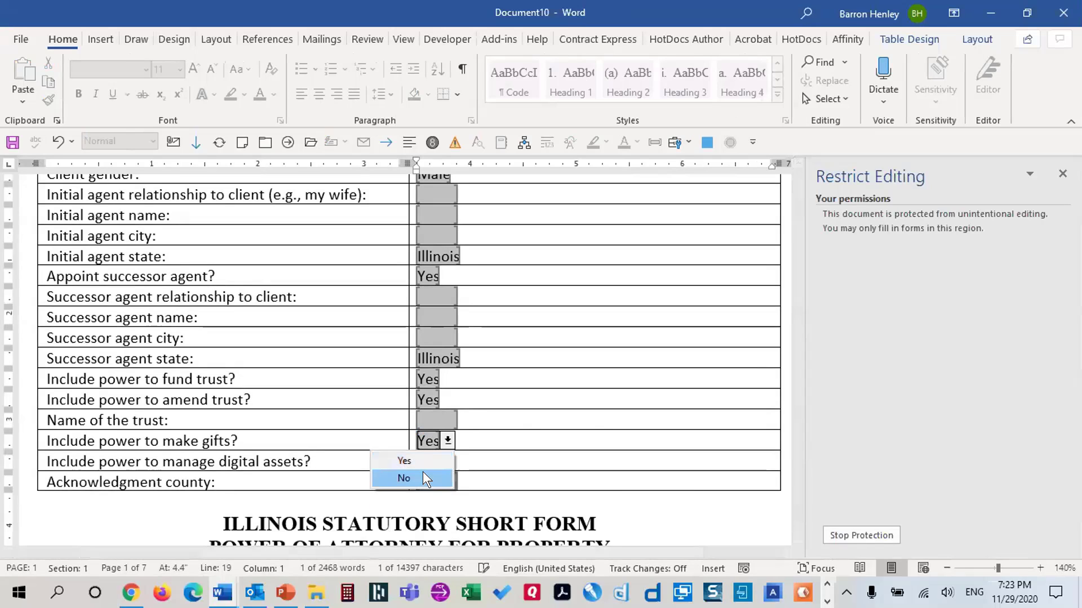
{"action": "left_click", "coordinate": [423, 474]}
{"action": "left_click", "coordinate": [440, 475]}
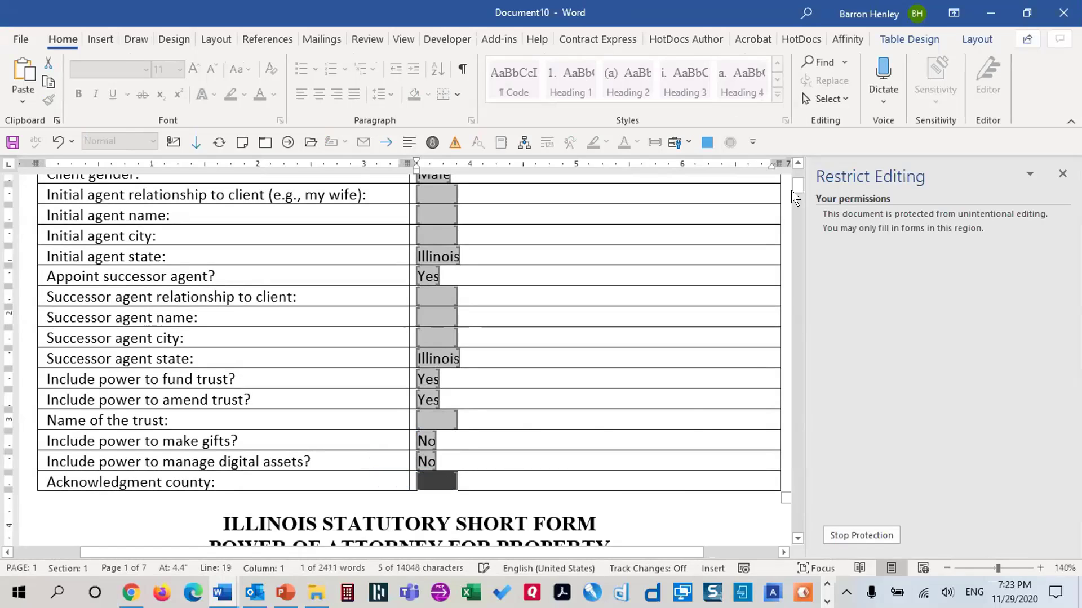
{"action": "left_click_drag", "start_coordinate": [793, 185], "coordinate": [799, 320]}
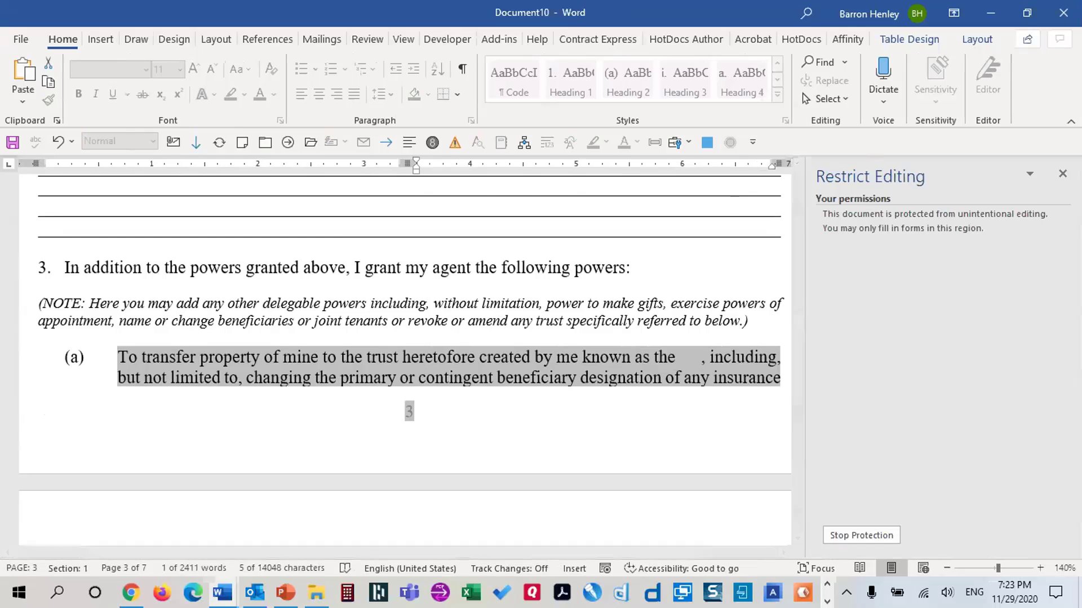
{"action": "left_click", "coordinate": [1063, 13]}
Discard the test document's changes and open Illinois Statutory POA Form.dotm itself for editing
{"action": "left_click", "coordinate": [623, 376]}
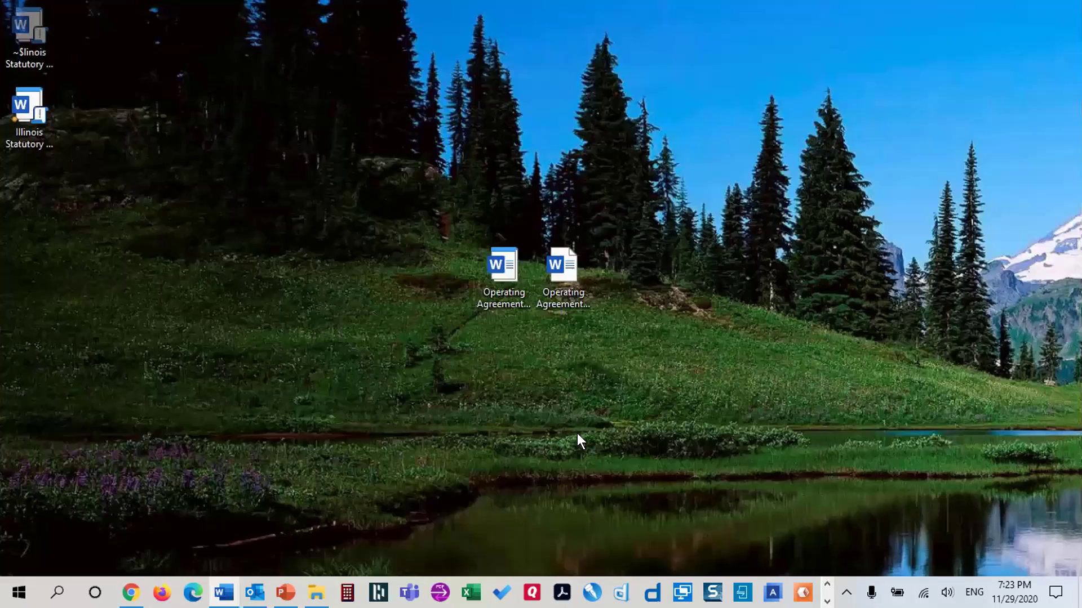
{"action": "double_click", "coordinate": [18, 89]}
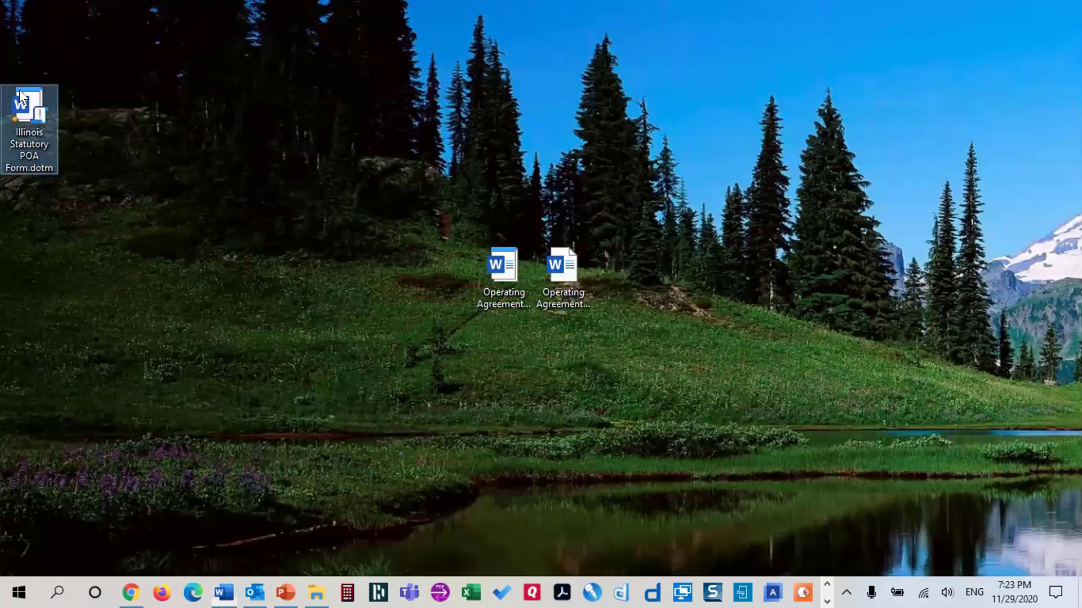
{"action": "right_click", "coordinate": [19, 93]}
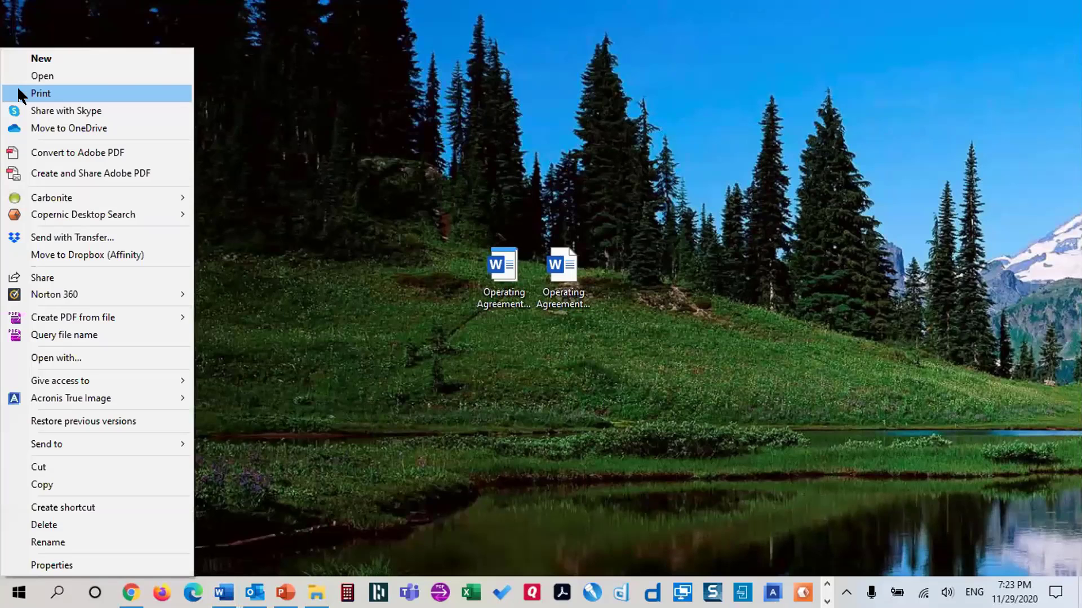
{"action": "left_click", "coordinate": [41, 69]}
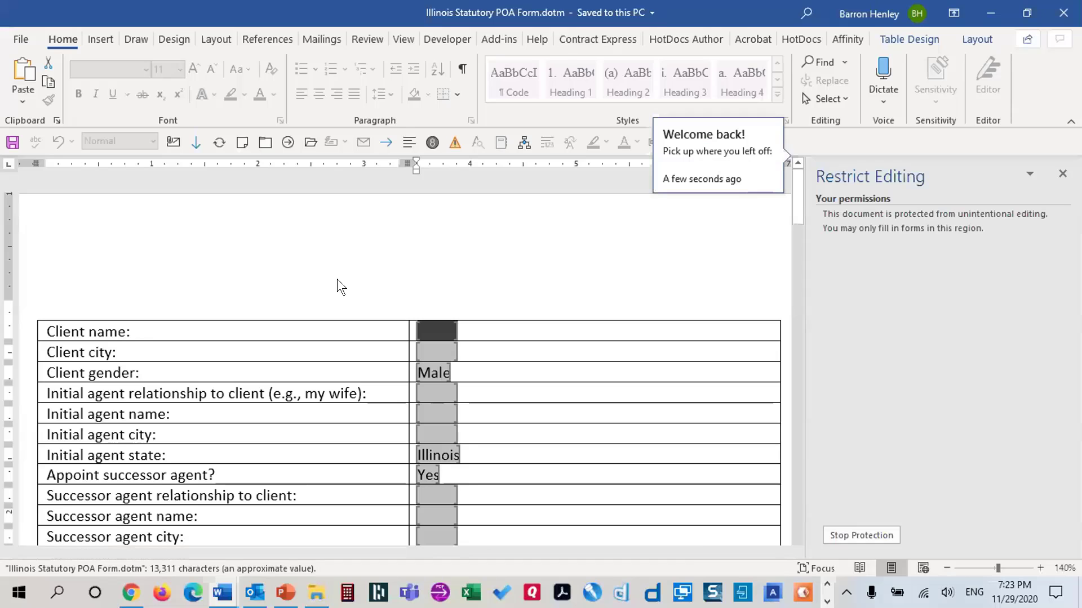
{"action": "left_click", "coordinate": [800, 180]}
{"action": "left_click_drag", "start_coordinate": [799, 177], "coordinate": [798, 319]}
Stop protection, reveal field codes at paragraph 8, and close the Restrict Editing pane
{"action": "left_click", "coordinate": [861, 535]}
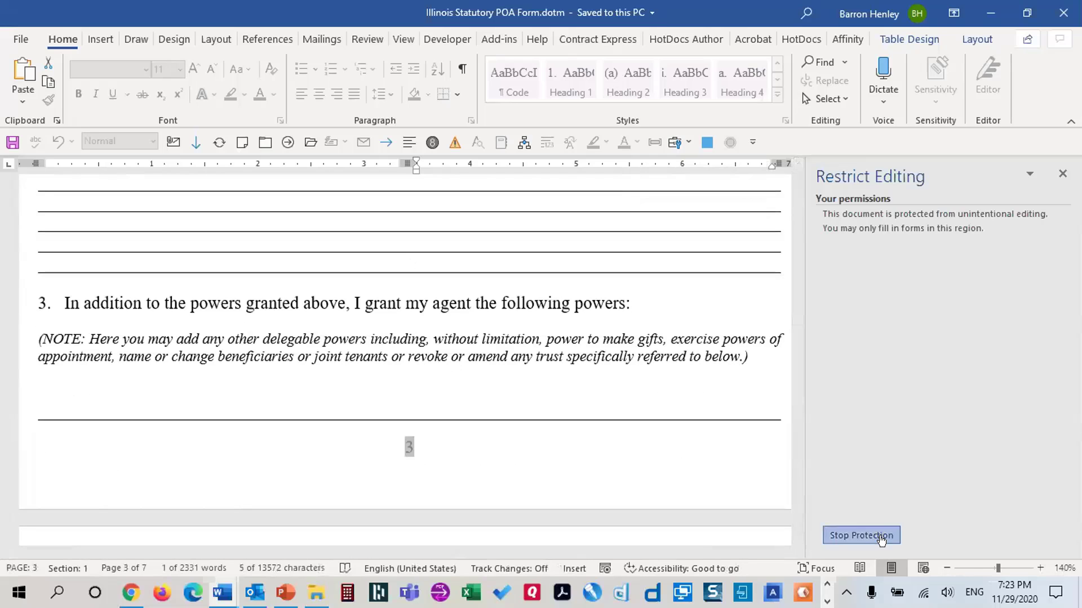
{"action": "left_click", "coordinate": [627, 307]}
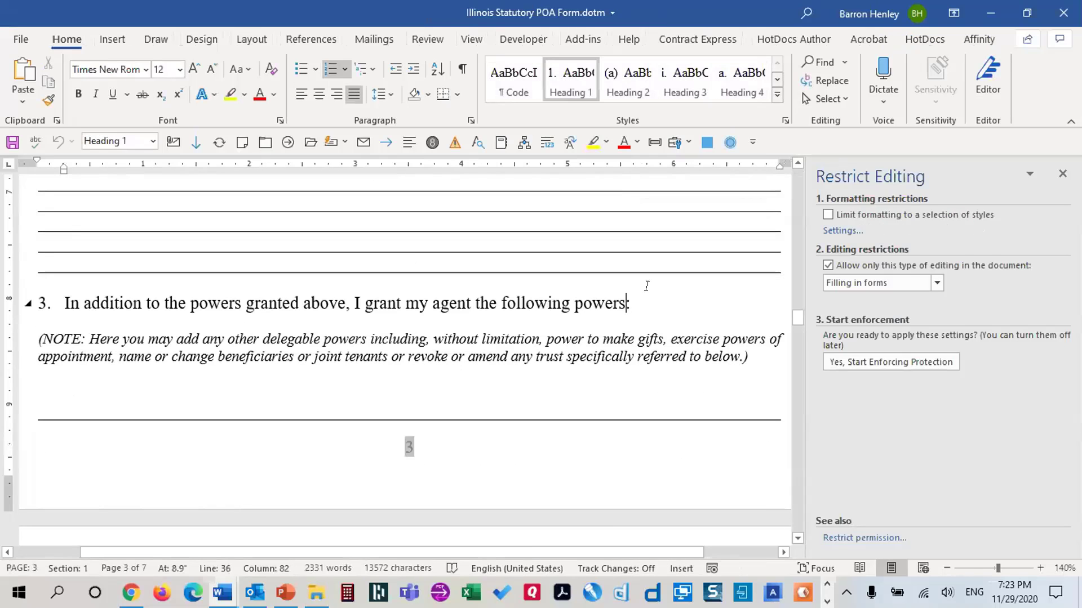
{"action": "key", "text": "alt+F9"}
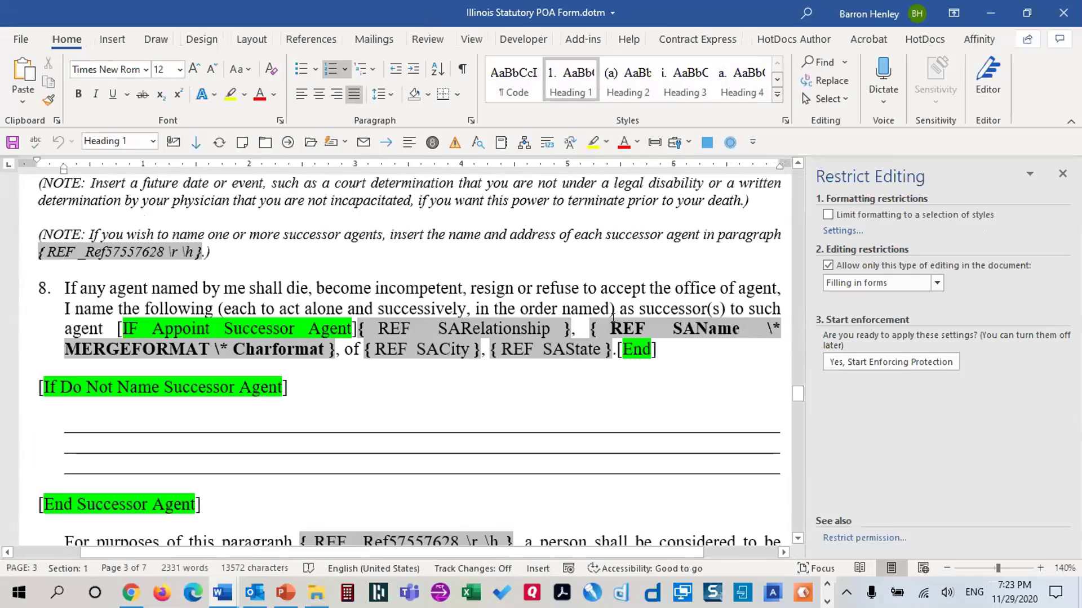
{"action": "scroll", "coordinate": [613, 319], "scroll_direction": "down", "scroll_amount": 8}
{"action": "scroll", "coordinate": [630, 287], "scroll_direction": "up", "scroll_amount": 4}
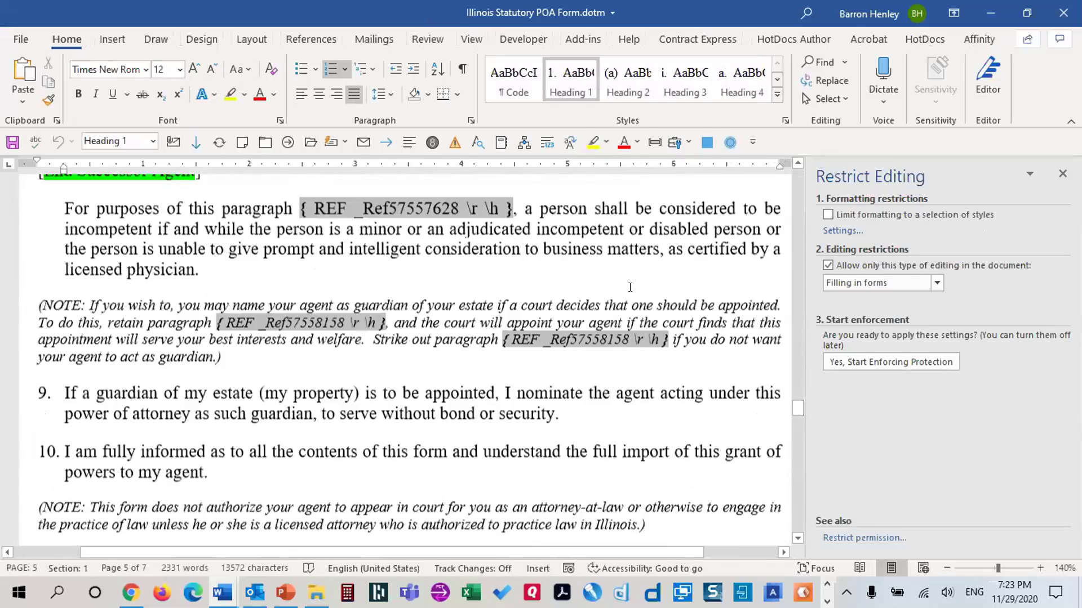
{"action": "scroll", "coordinate": [630, 287], "scroll_direction": "up", "scroll_amount": 5}
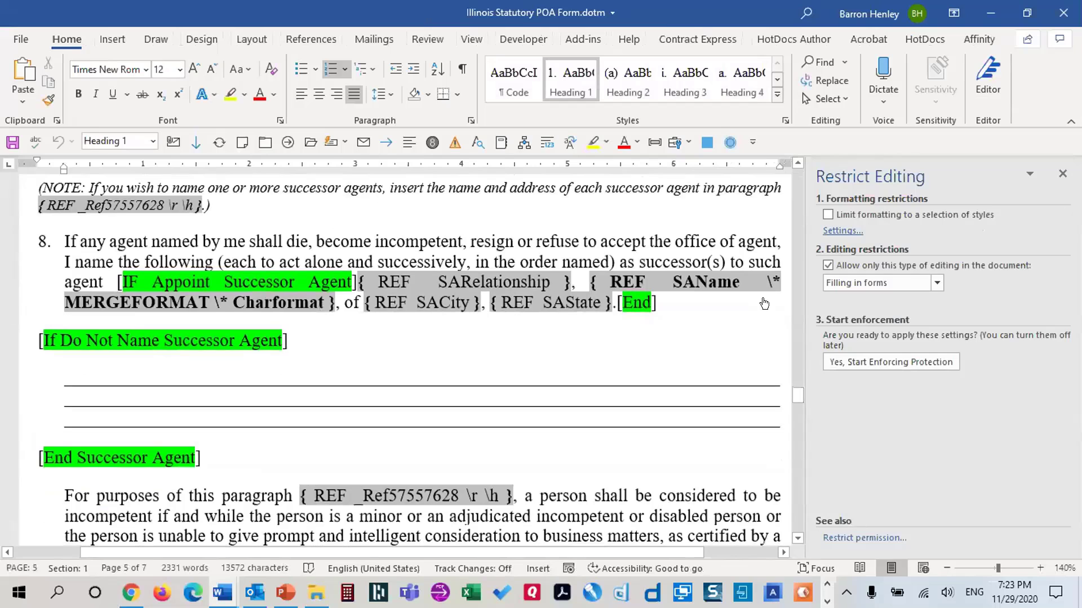
{"action": "left_click", "coordinate": [1062, 173]}
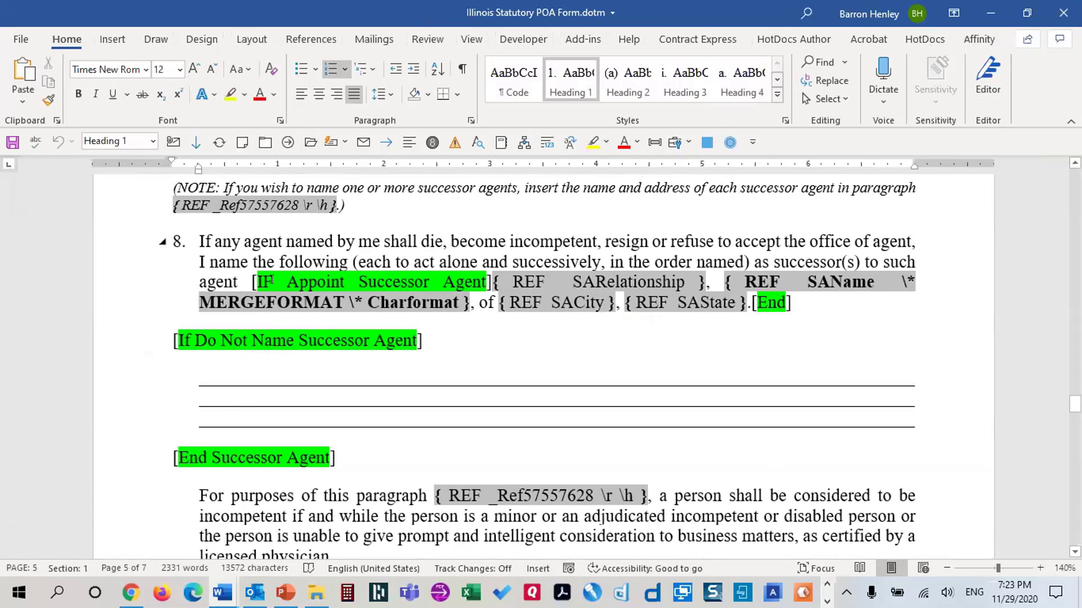
Delete the [IF Appoint Successor Agent] and [End] markers and select the successor REF fields
{"action": "left_click_drag", "start_coordinate": [252, 284], "coordinate": [490, 285]}
{"action": "key", "text": "Delete"}
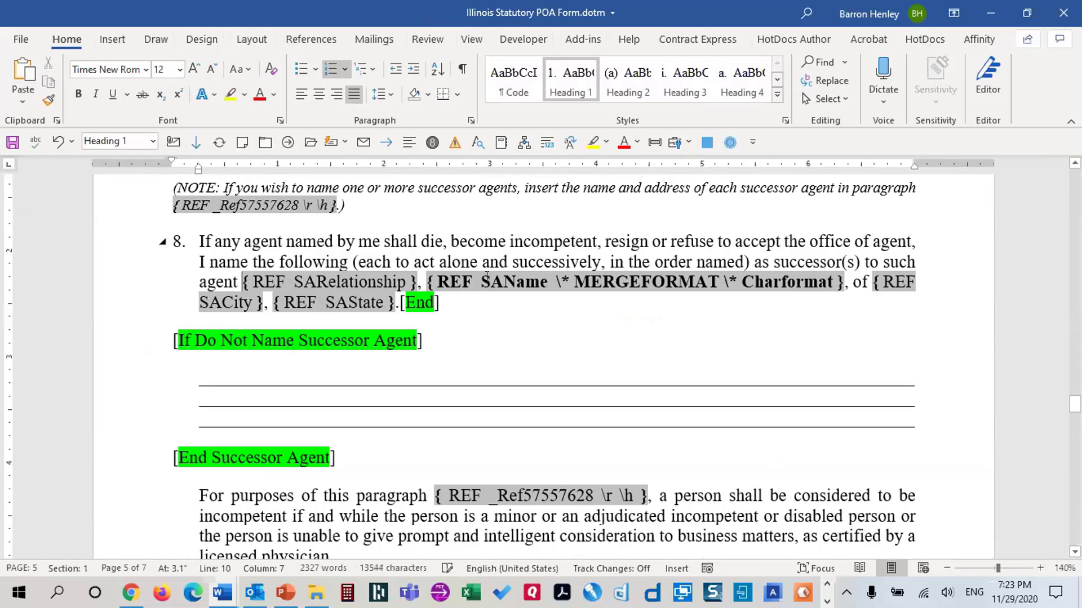
{"action": "key", "text": "End"}
{"action": "key", "text": "BackSpace"}
{"action": "key", "text": "BackSpace"}
{"action": "key", "text": "BackSpace"}
{"action": "key", "text": "BackSpace"}
{"action": "key", "text": "BackSpace"}
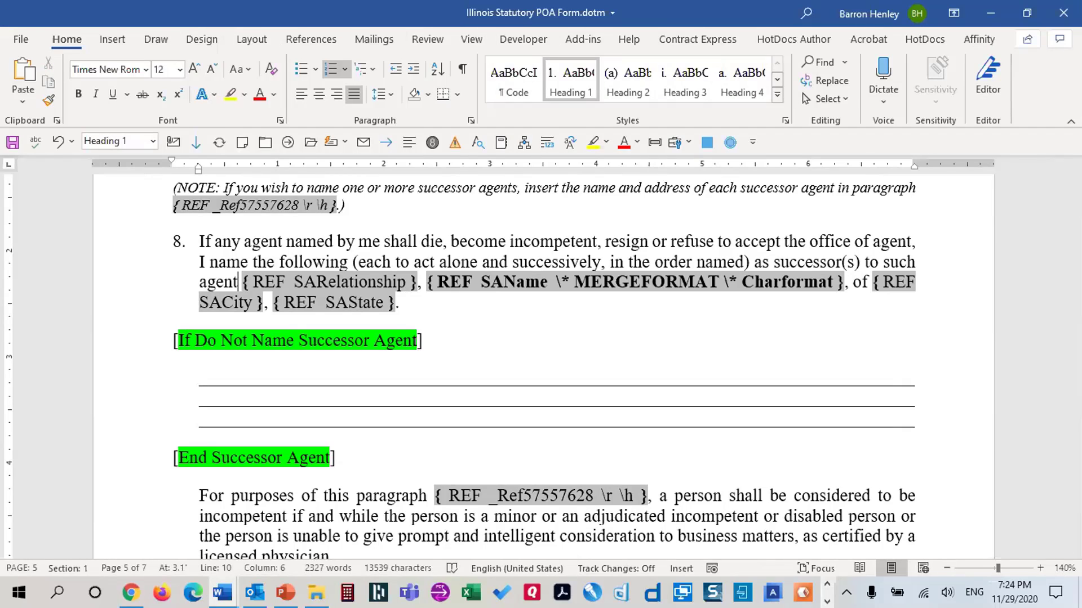
{"action": "key", "text": "Right"}
{"action": "key", "text": "shift+Down"}
{"action": "key", "text": "shift+Right"}
{"action": "key", "text": "shift+Right"}
{"action": "key", "text": "shift+Right"}
{"action": "key", "text": "shift+Right"}
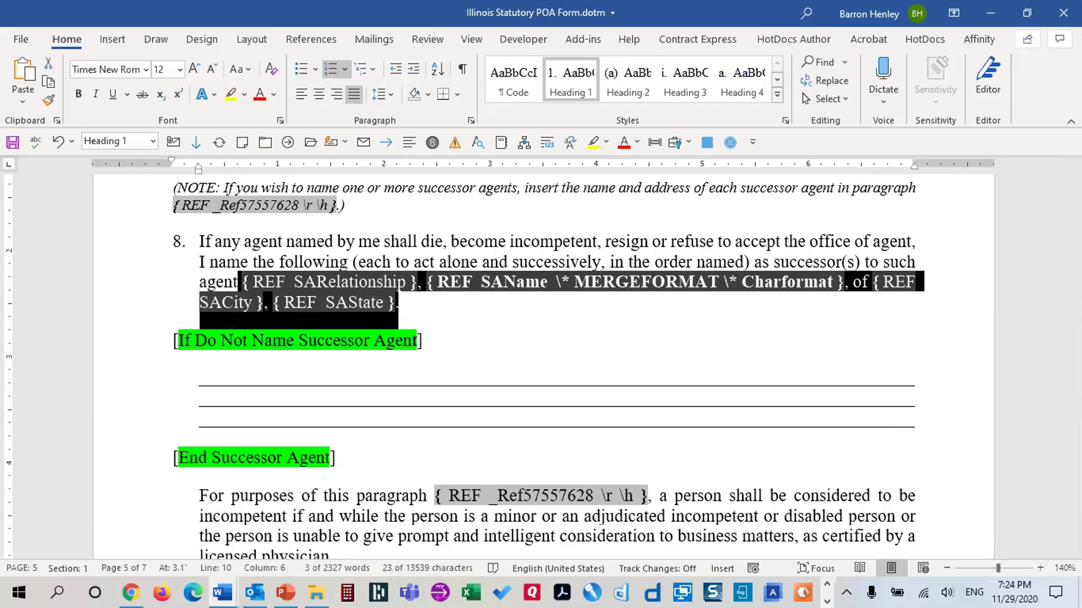
{"action": "key", "text": "shift+Left"}
{"action": "key", "text": "ctrl+shift+F5"}
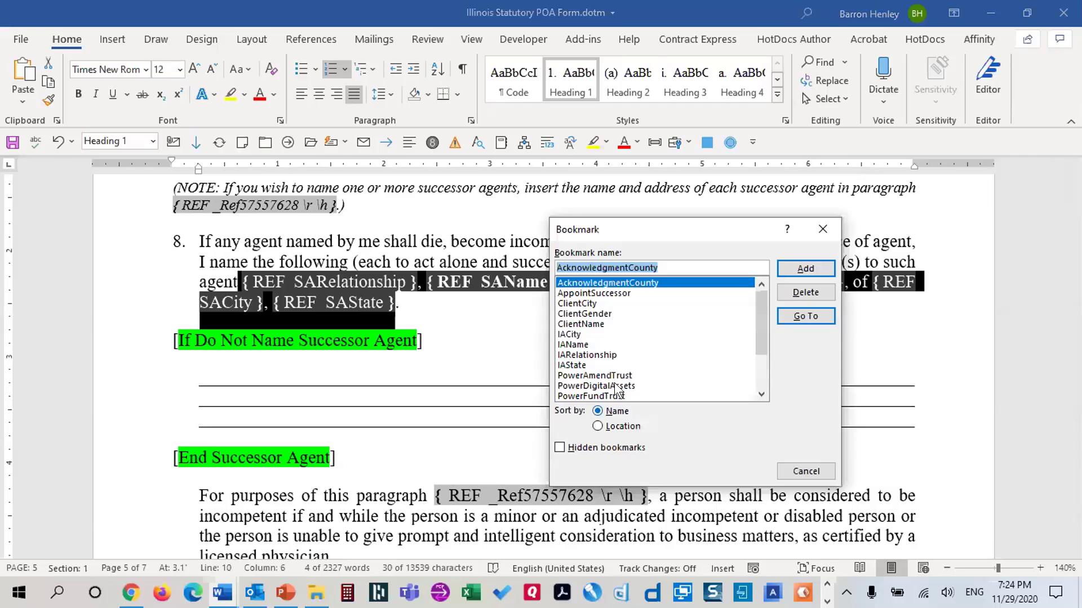
{"action": "scroll", "coordinate": [586, 355], "scroll_direction": "down", "scroll_amount": 2}
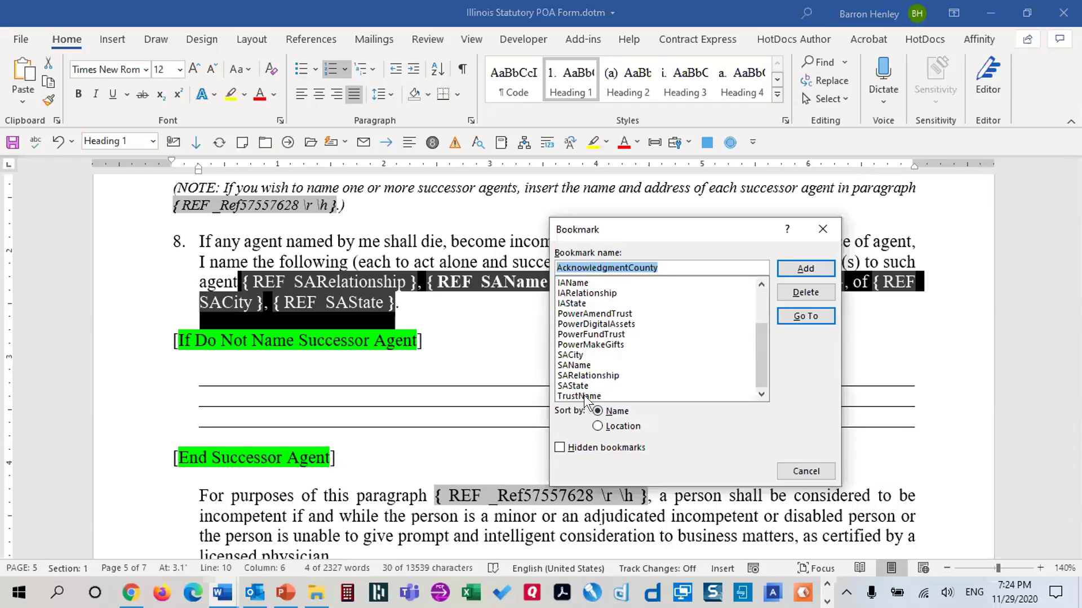
{"action": "scroll", "coordinate": [588, 350], "scroll_direction": "up", "scroll_amount": 2}
{"action": "scroll", "coordinate": [589, 350], "scroll_direction": "down", "scroll_amount": 2}
{"action": "scroll", "coordinate": [586, 338], "scroll_direction": "up", "scroll_amount": 2}
{"action": "left_click", "coordinate": [599, 293]}
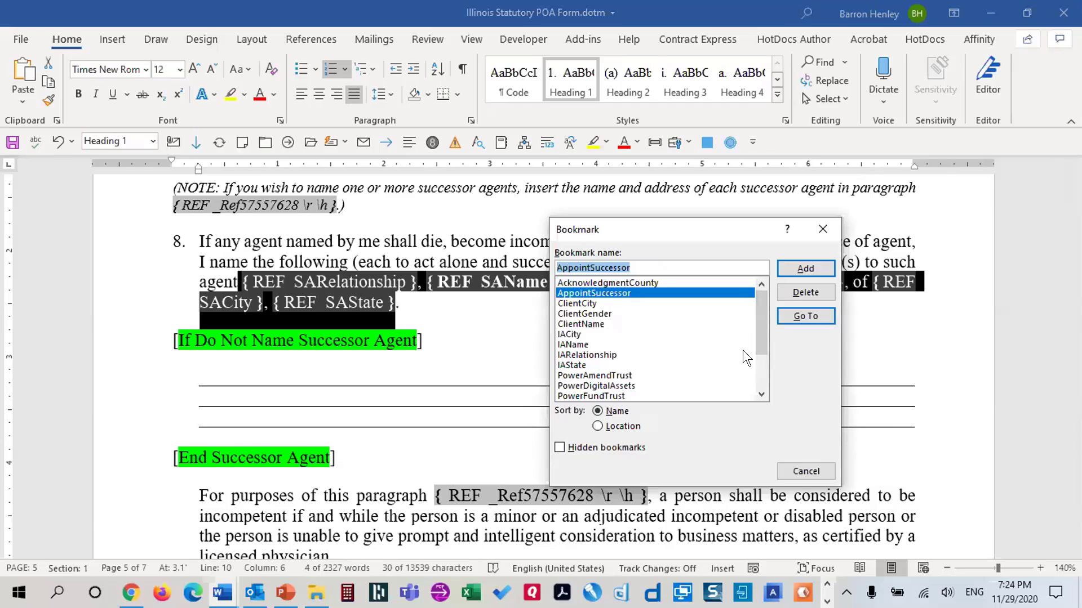
{"action": "left_click", "coordinate": [804, 469]}
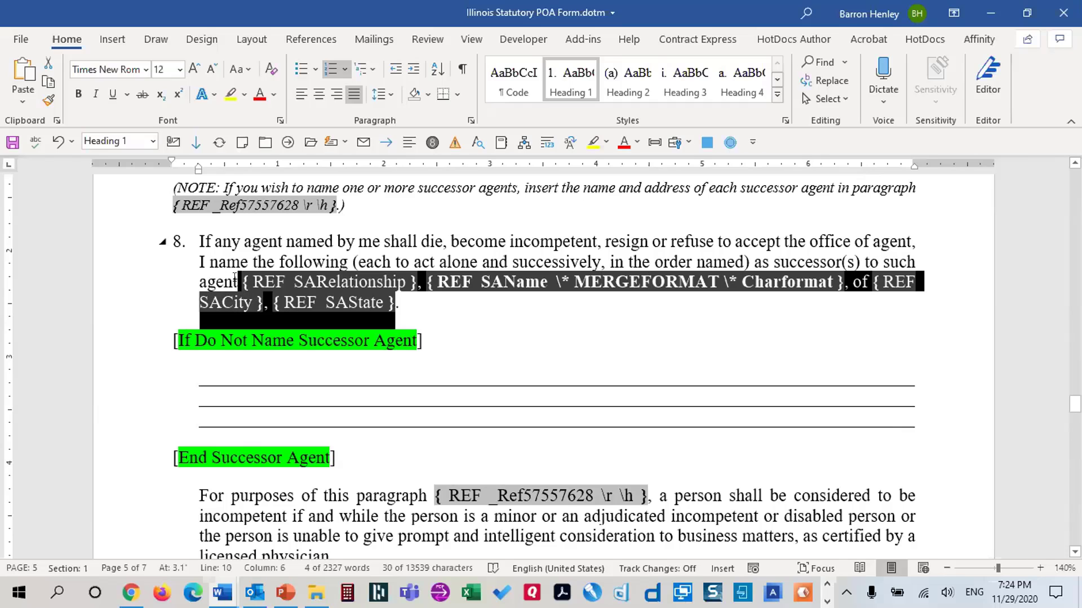
{"action": "left_click_drag", "start_coordinate": [113, 375], "coordinate": [114, 422]}
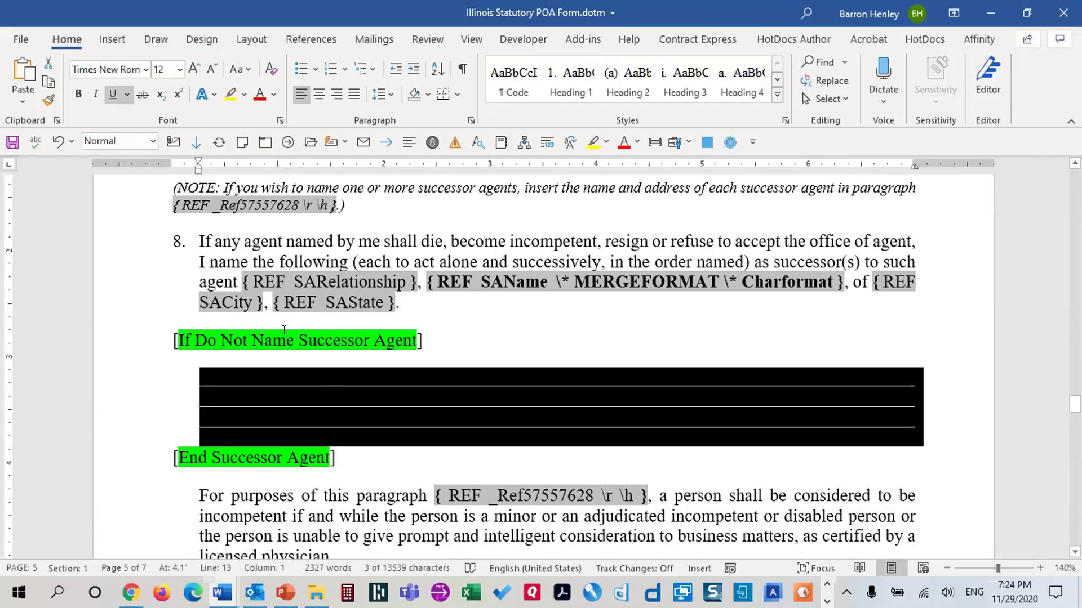
{"action": "left_click", "coordinate": [235, 279]}
{"action": "key", "text": "ctrl+shift+Down"}
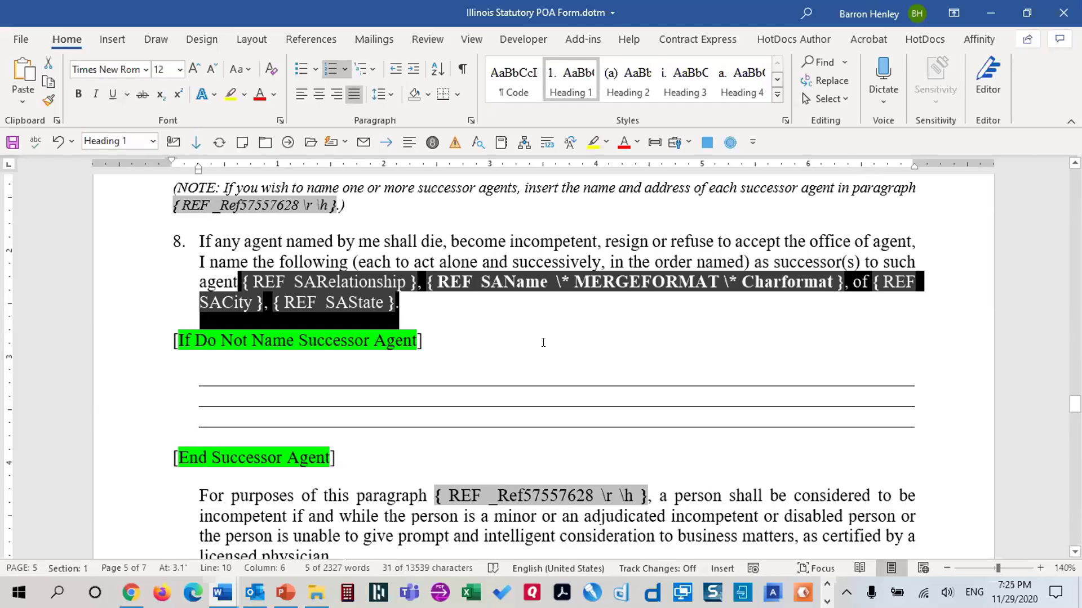
Wrap the selected successor fields in an IF {AppointSuccessor} = "Yes" field
{"action": "key", "text": "ctrl+shift+F5"}
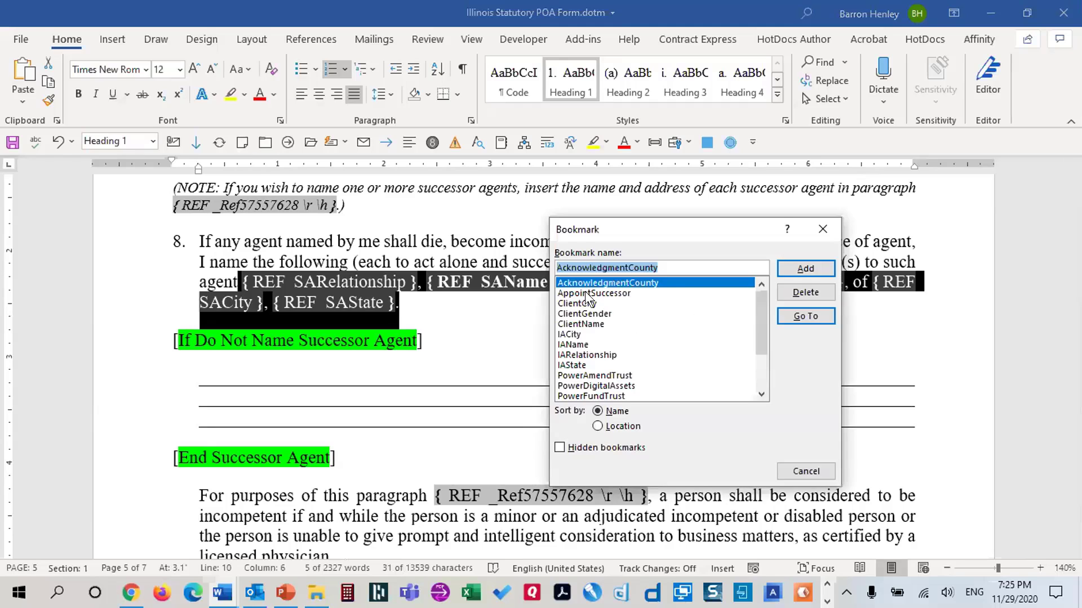
{"action": "key", "text": "Escape"}
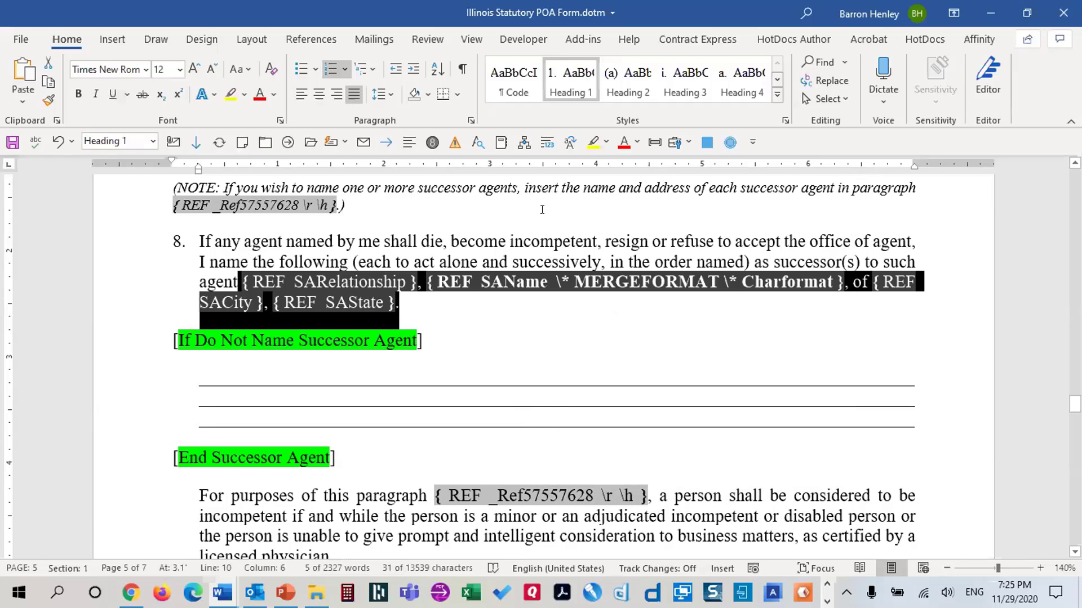
{"action": "key", "text": "ctrl+F9"}
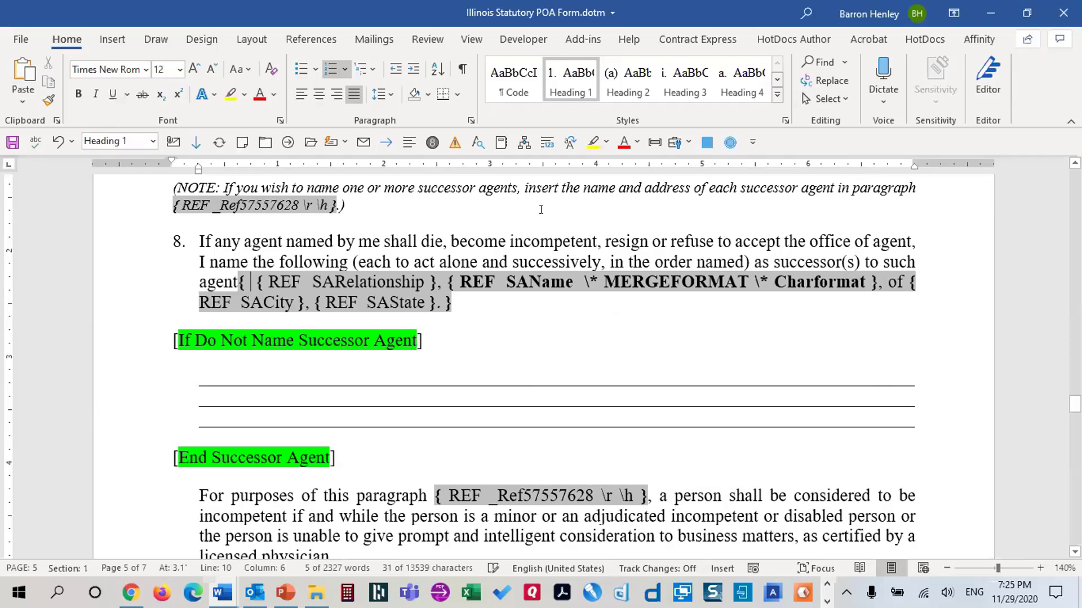
{"action": "type", "text": "IF"}
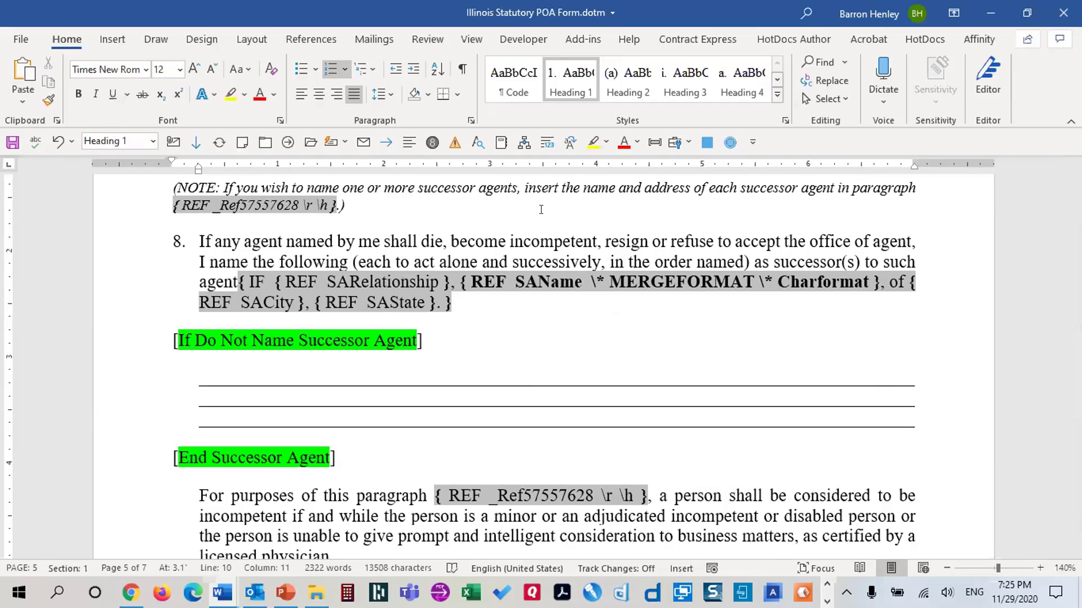
{"action": "key", "text": "ctrl+F9"}
{"action": "type", "text": "AppointS"}
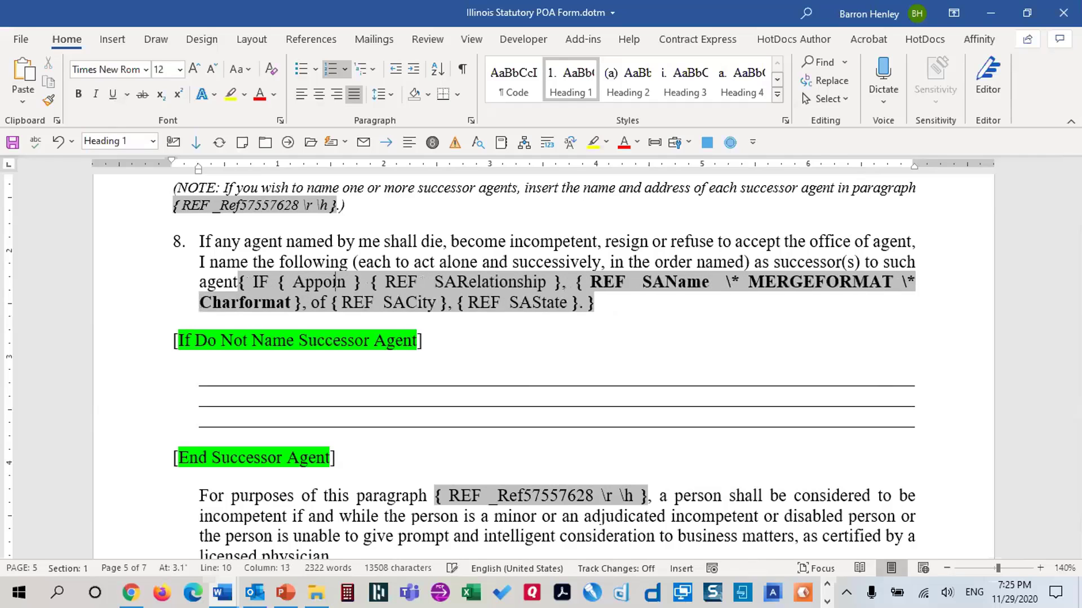
{"action": "type", "text": "uccessor"}
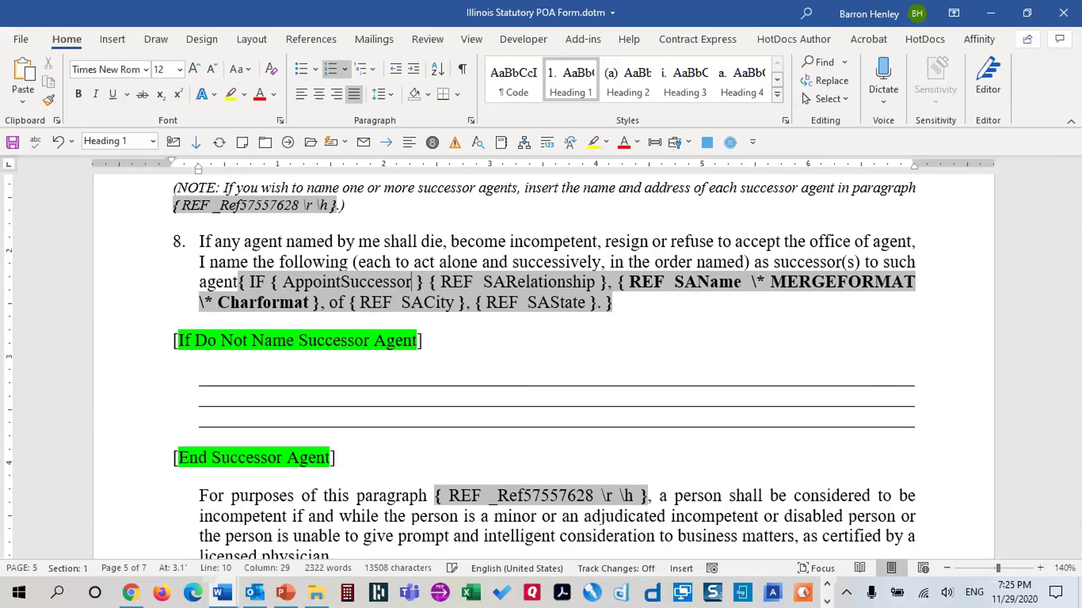
{"action": "key", "text": "Right"}
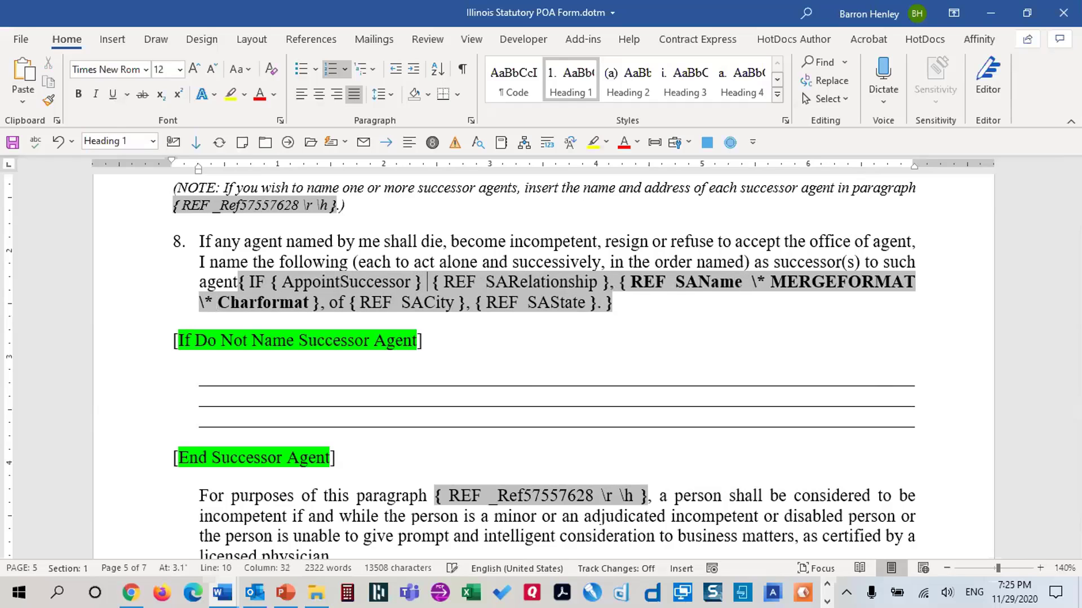
{"action": "type", "text": "= \"Yes\""}
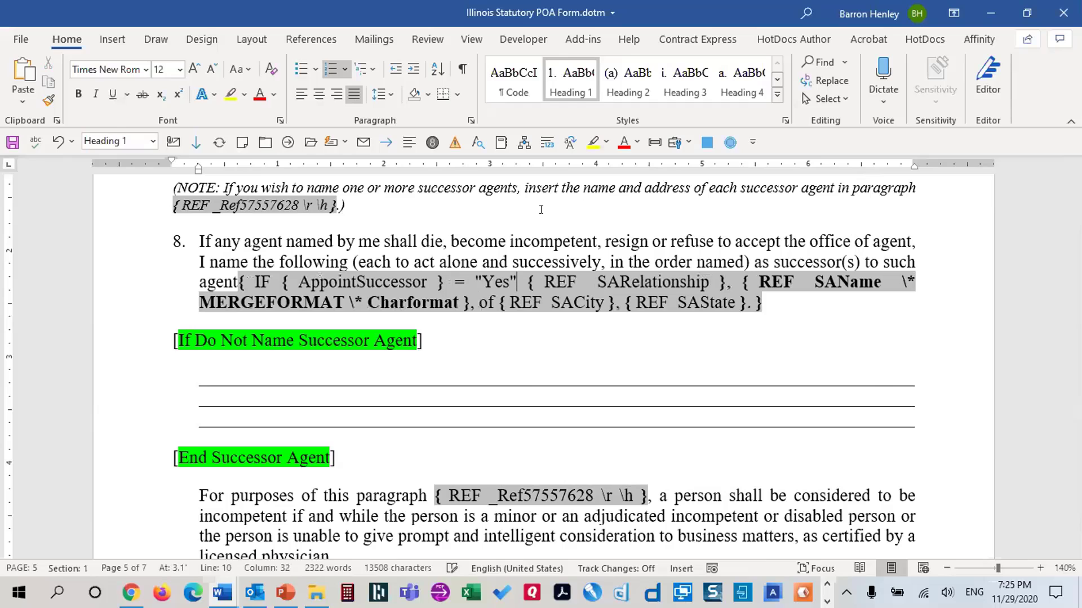
{"action": "type", "text": " \""}
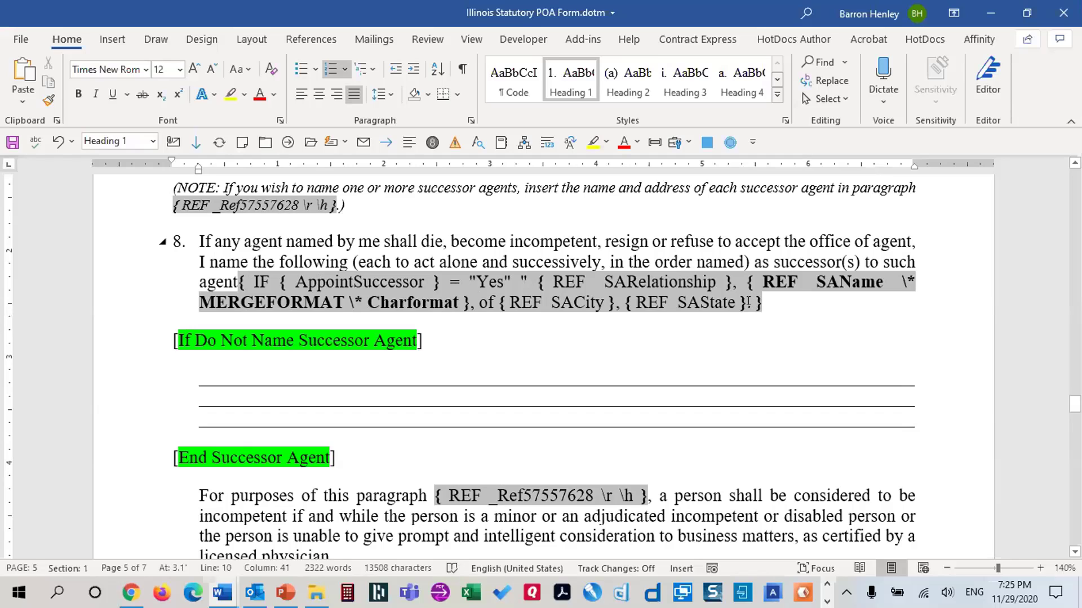
Add a period after the SAState reference, close the true text, and show field results
{"action": "left_click", "coordinate": [747, 302]}
{"action": "type", "text": "."}
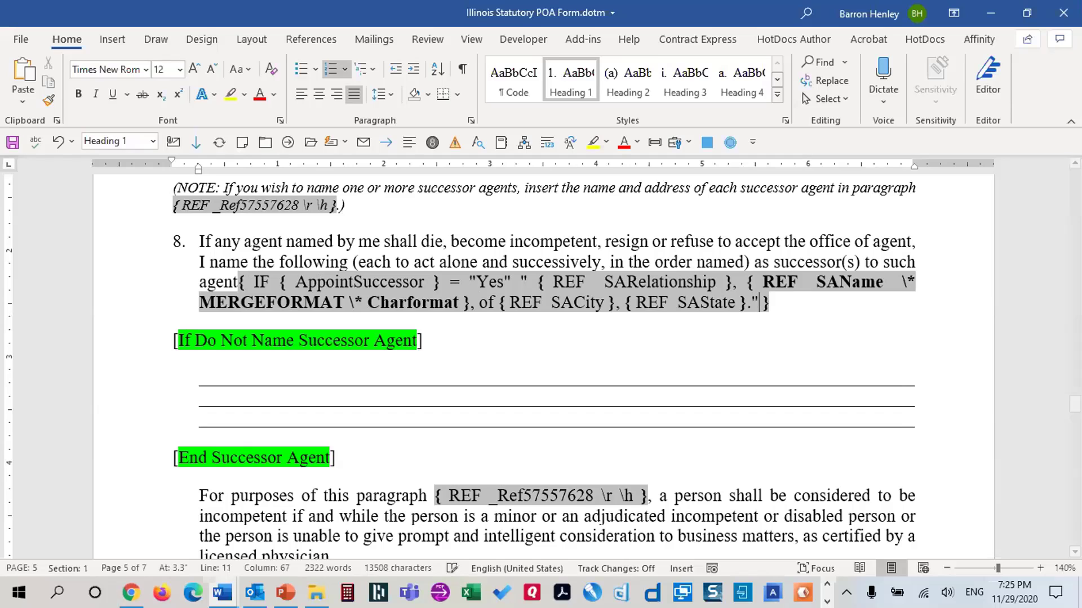
{"action": "type", "text": "\""}
{"action": "type", "text": " \":"}
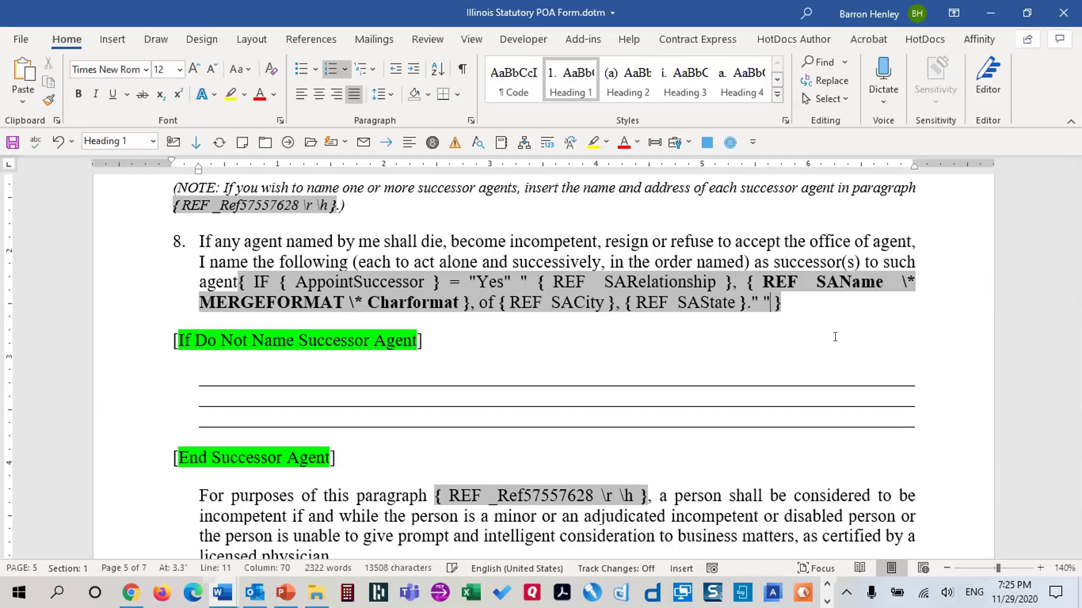
{"action": "type", "text": "\""}
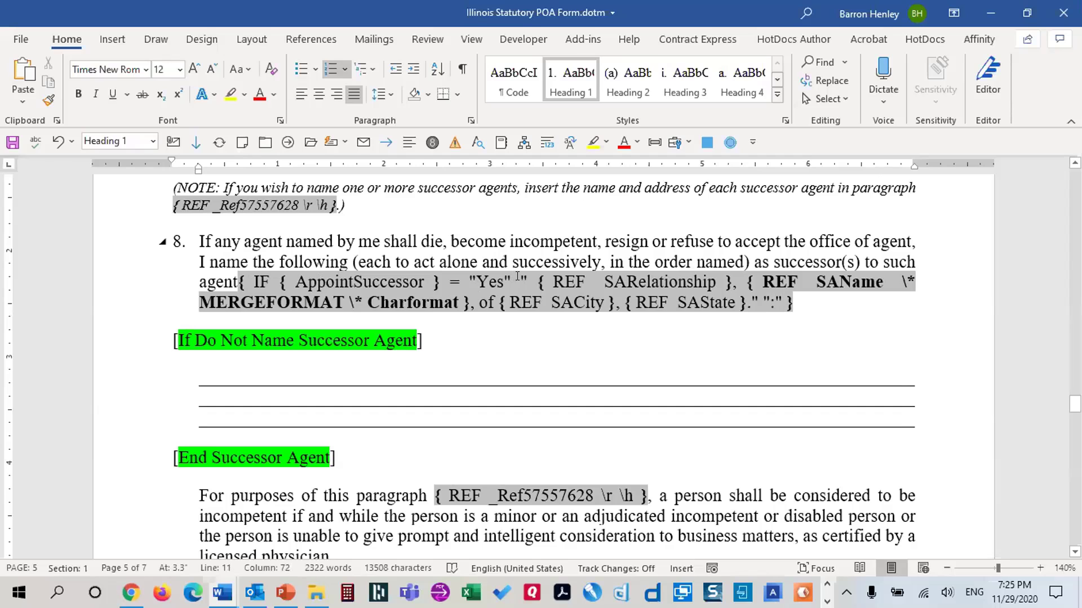
{"action": "left_click_drag", "start_coordinate": [580, 297], "coordinate": [749, 301]}
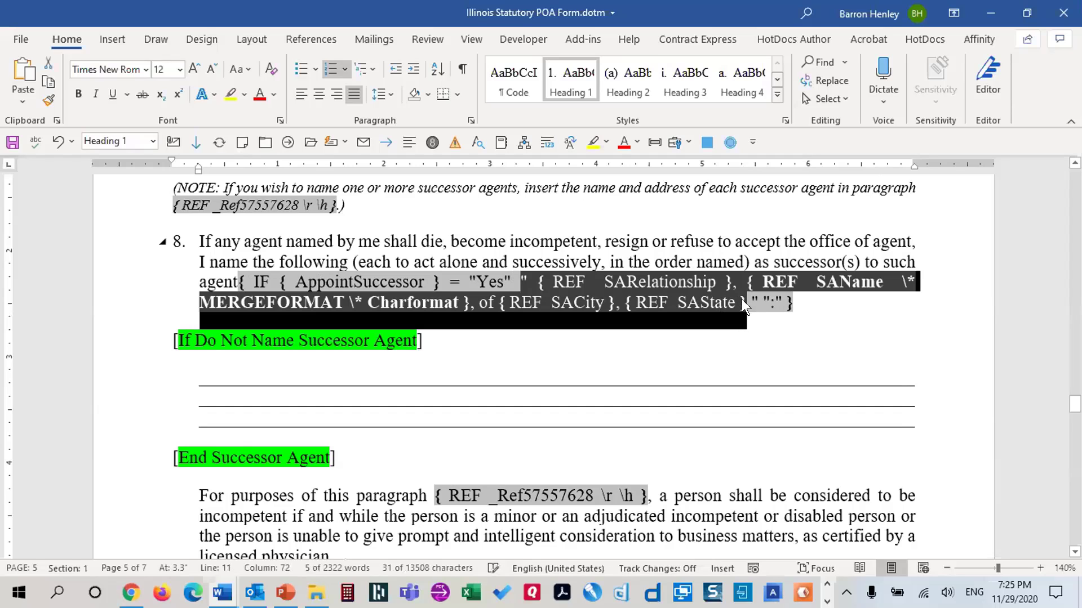
{"action": "left_click", "coordinate": [767, 300]}
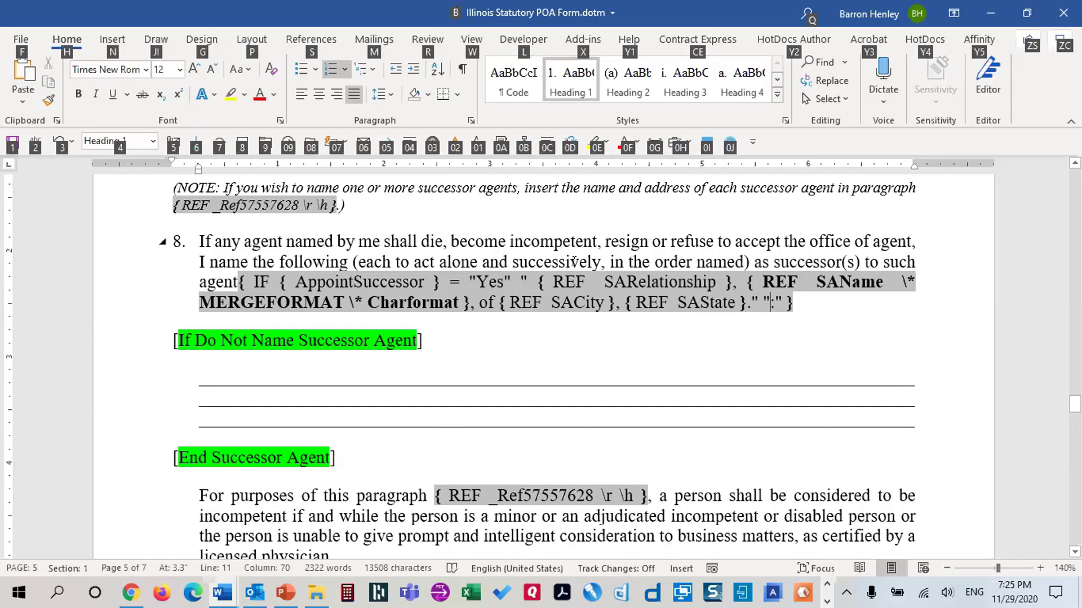
{"action": "key", "text": "alt+F9"}
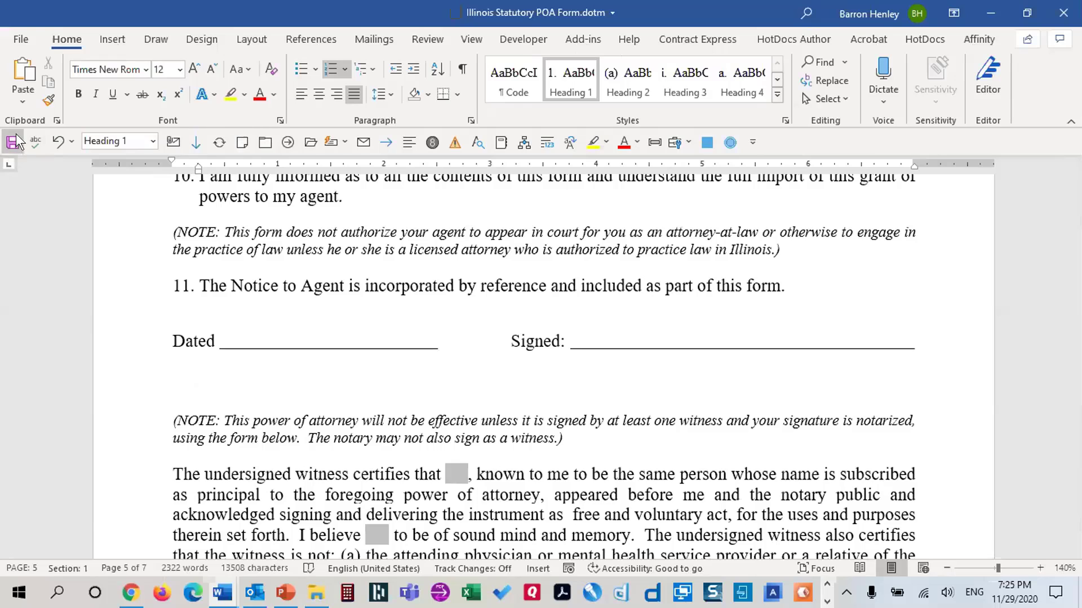
Save the POA template and enforce Filling in forms protection without a password
{"action": "left_click", "coordinate": [14, 142]}
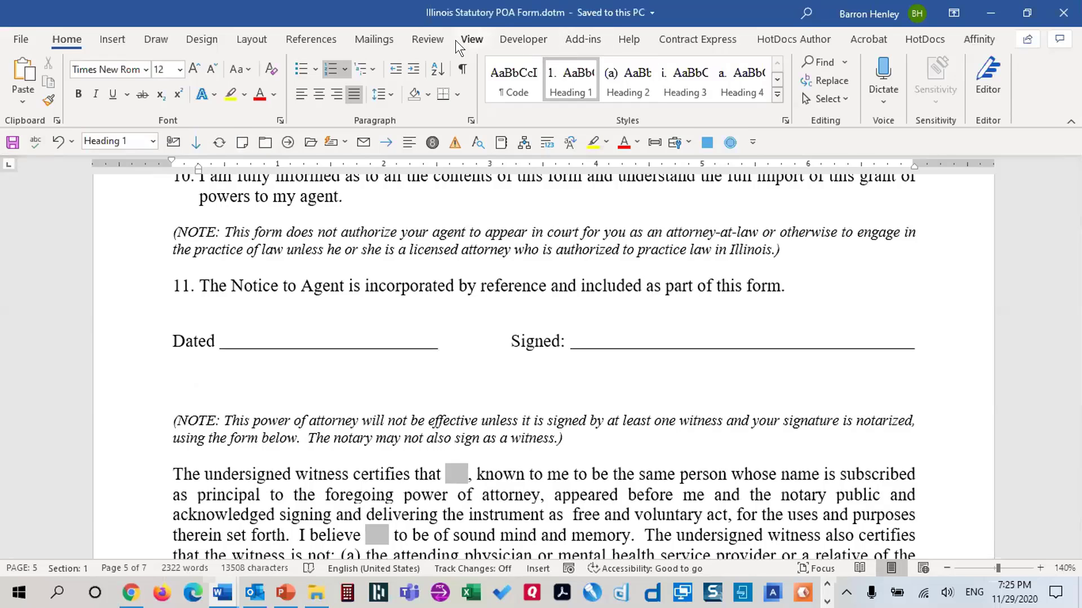
{"action": "left_click", "coordinate": [524, 39]}
{"action": "left_click", "coordinate": [607, 87]}
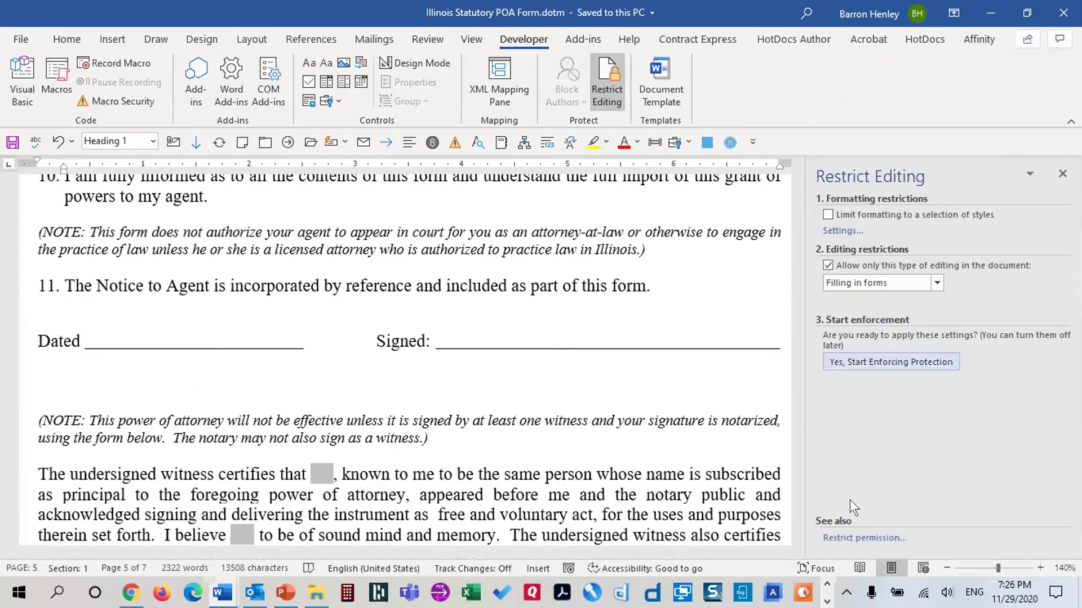
{"action": "left_click", "coordinate": [901, 362]}
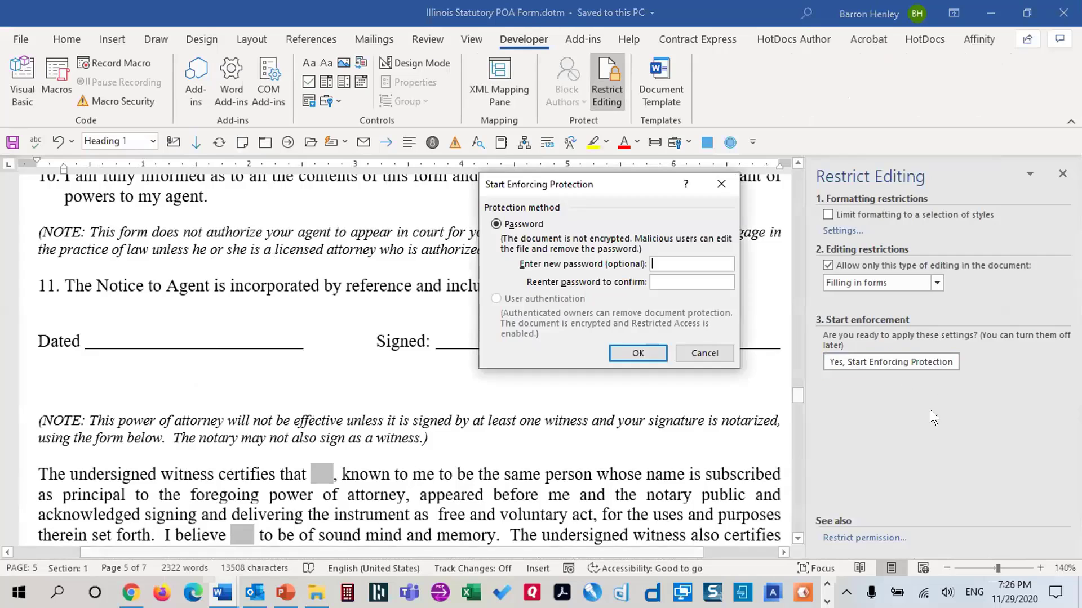
{"action": "left_click", "coordinate": [648, 351]}
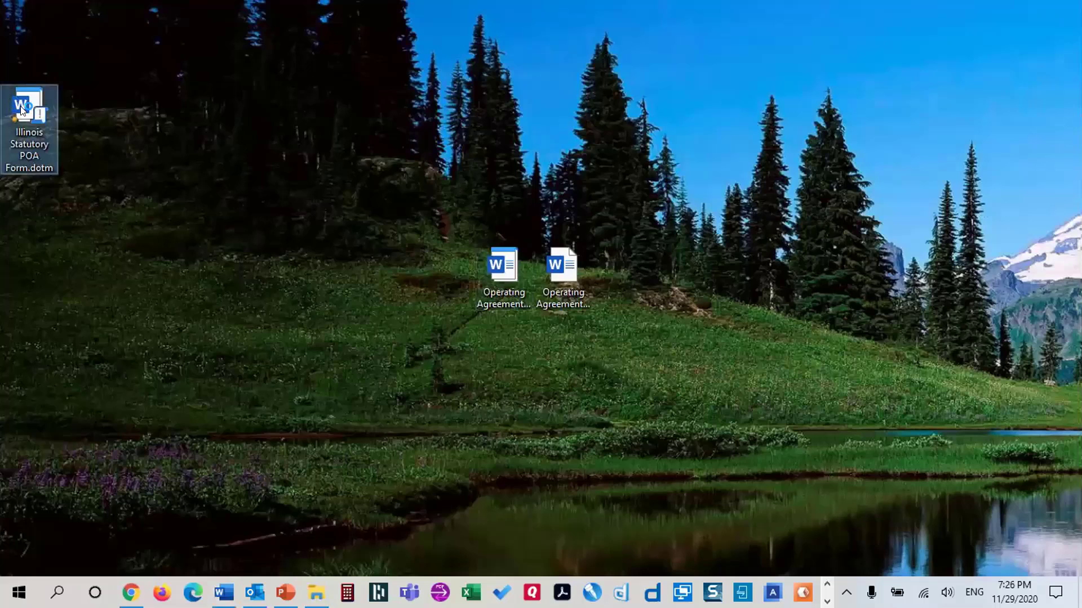
Create Document11 from the template and answer No to appointing a successor agent
{"action": "double_click", "coordinate": [21, 108]}
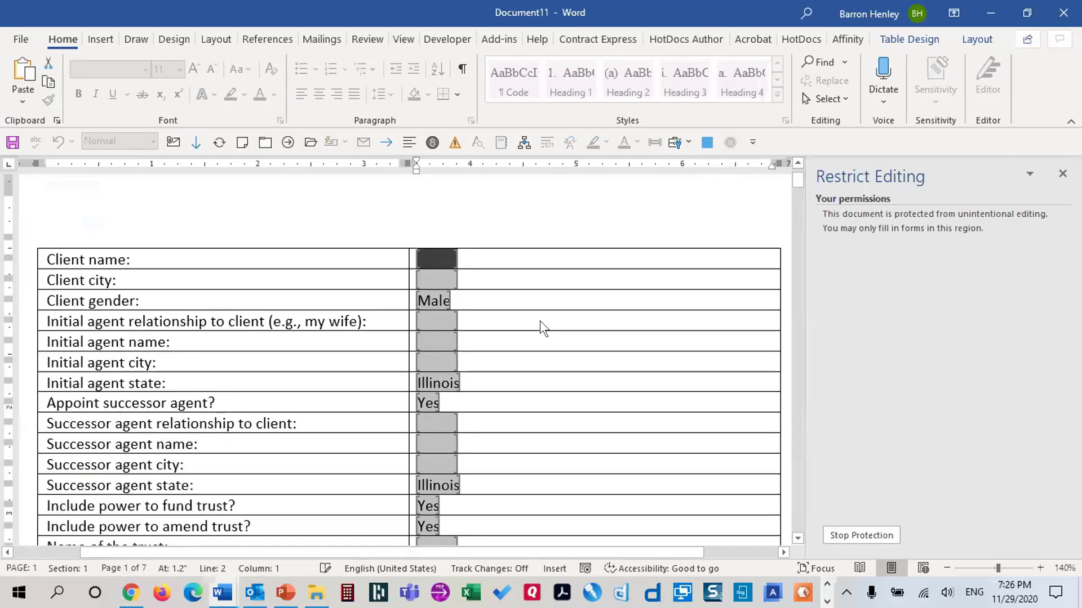
{"action": "scroll", "coordinate": [540, 320], "scroll_direction": "down", "scroll_amount": 3}
{"action": "left_click", "coordinate": [427, 266]}
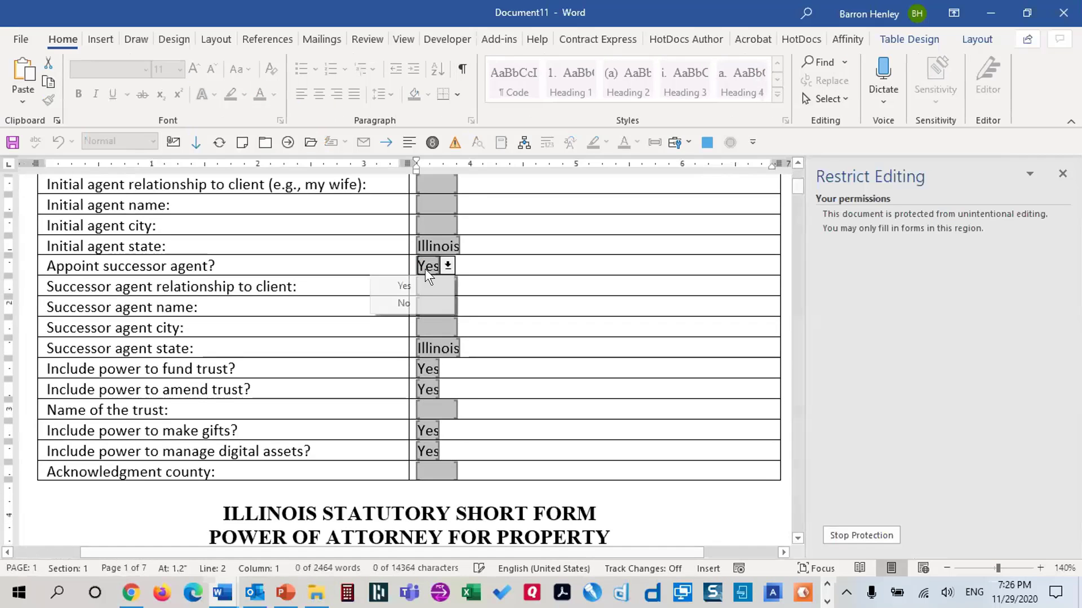
{"action": "left_click", "coordinate": [408, 300]}
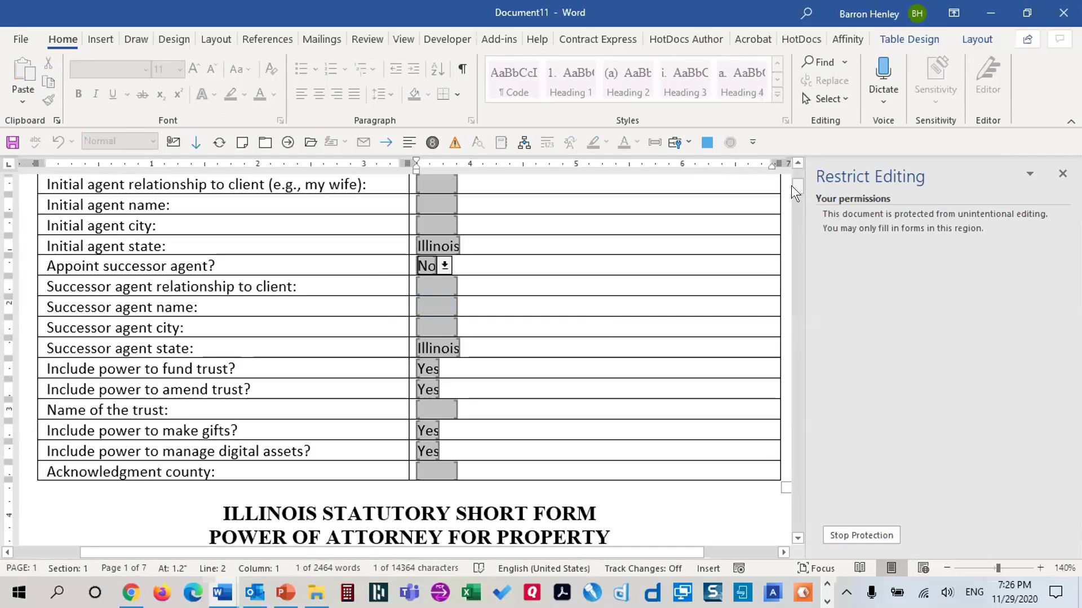
{"action": "key", "text": "Tab"}
{"action": "left_click_drag", "start_coordinate": [792, 186], "coordinate": [104, 401]}
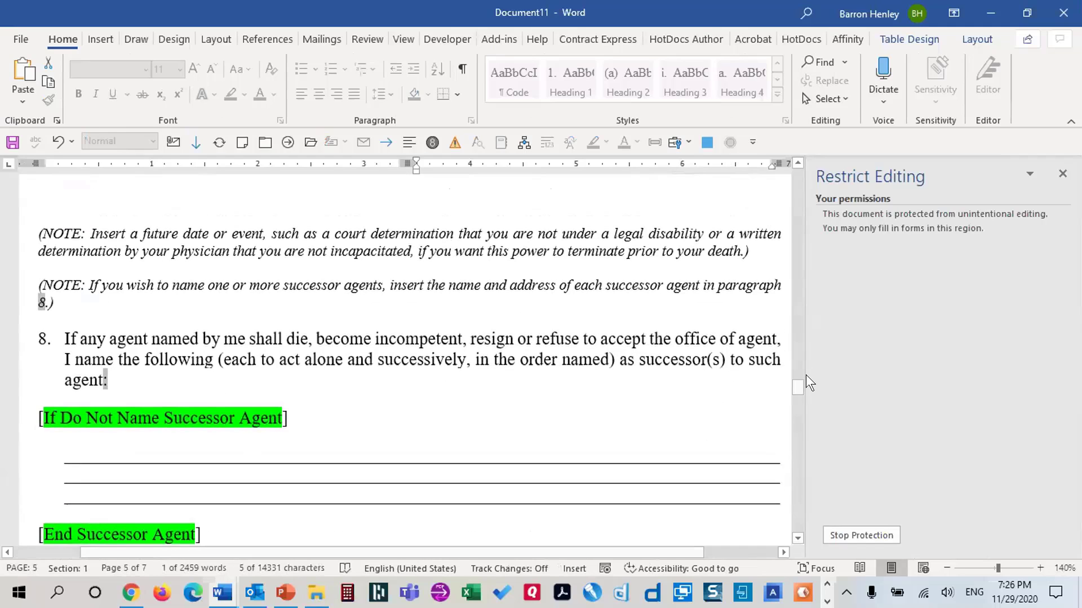
{"action": "left_click_drag", "start_coordinate": [797, 388], "coordinate": [798, 178]}
Switch the successor agent to Yes and enter 'my daughter', the agent's full name, and Chicago
{"action": "left_click", "coordinate": [421, 333]}
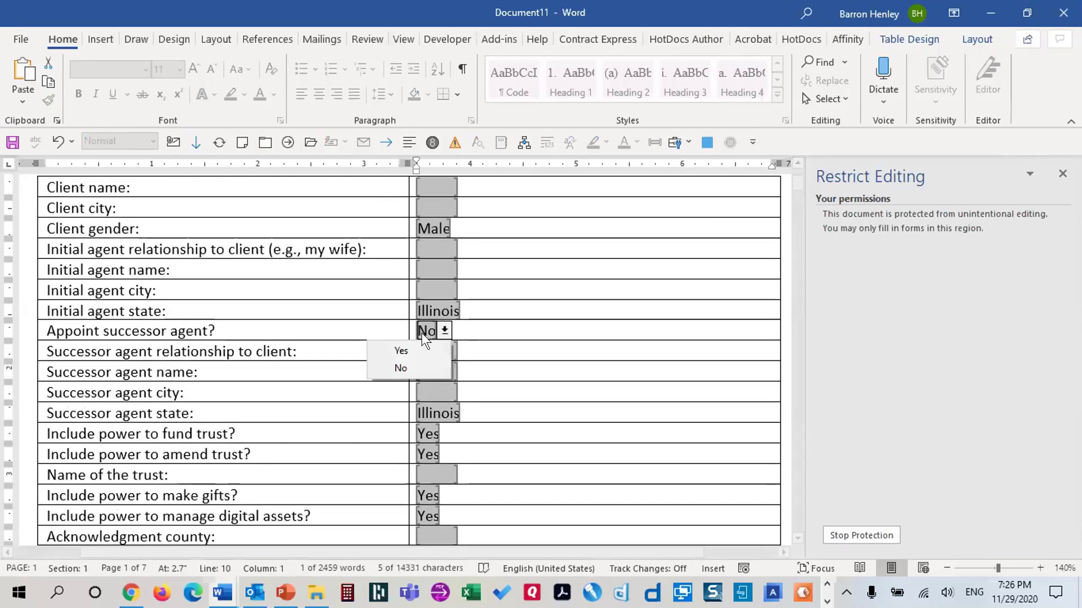
{"action": "left_click", "coordinate": [414, 351]}
{"action": "key", "text": "Tab"}
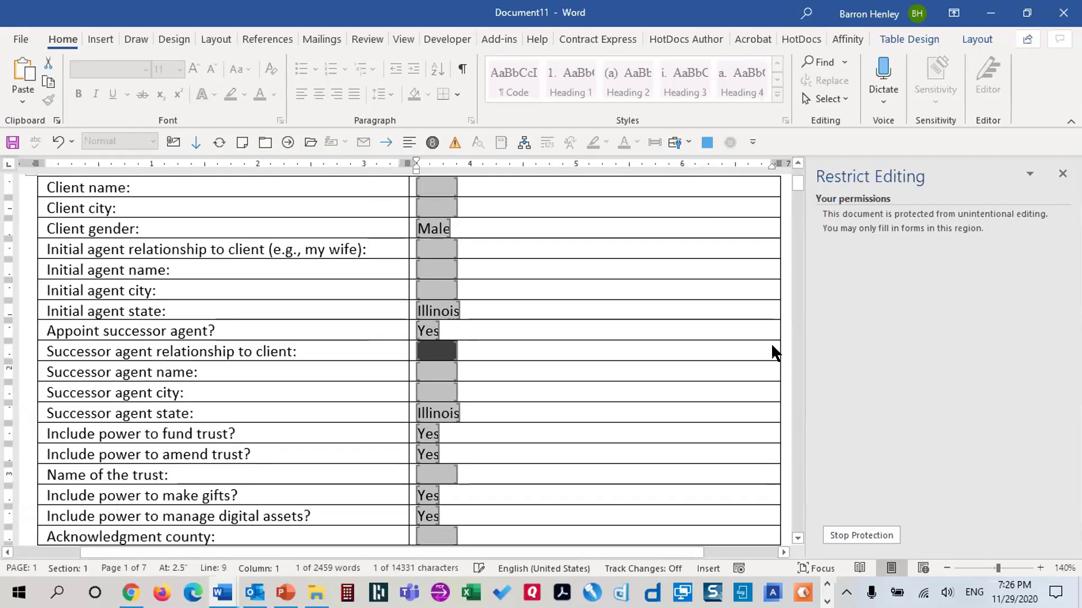
{"action": "type", "text": "my daughter"}
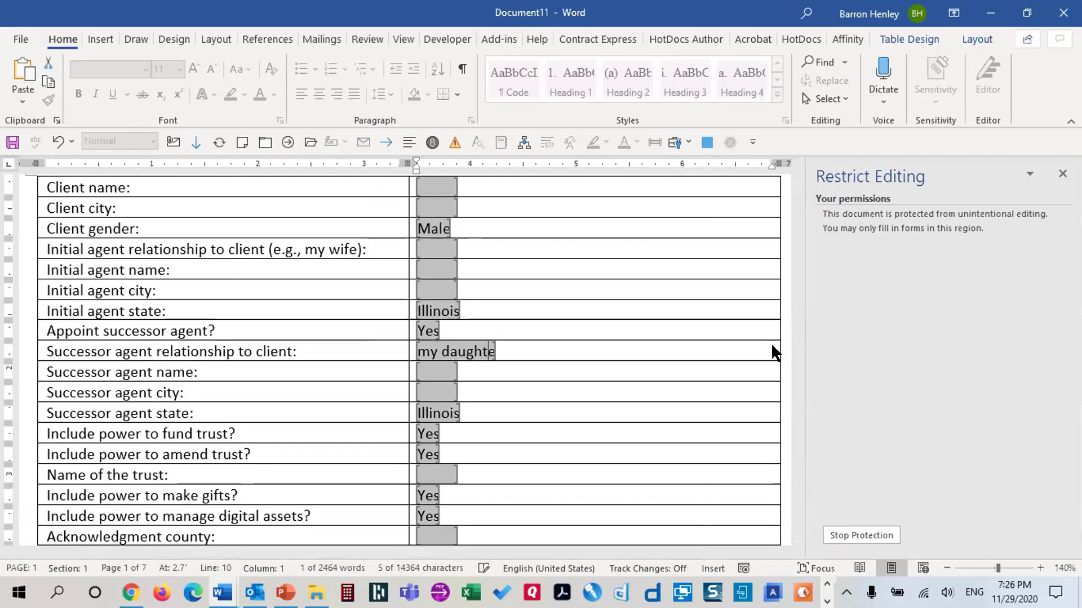
{"action": "key", "text": "Tab"}
{"action": "key", "text": "Tab"}
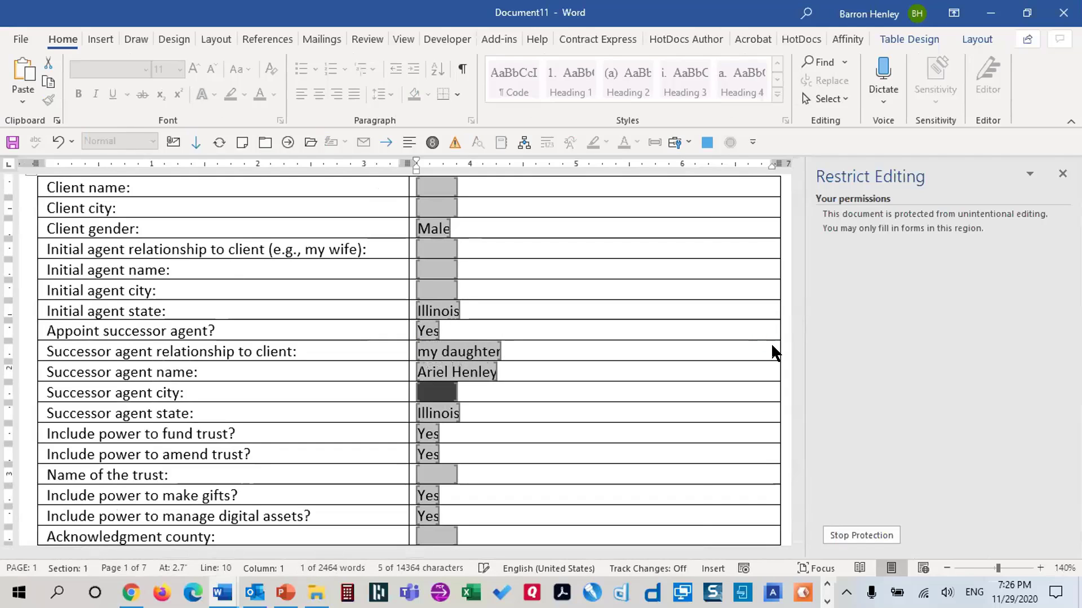
{"action": "type", "text": "Chicago"}
{"action": "key", "text": "Tab"}
{"action": "key", "text": "Tab"}
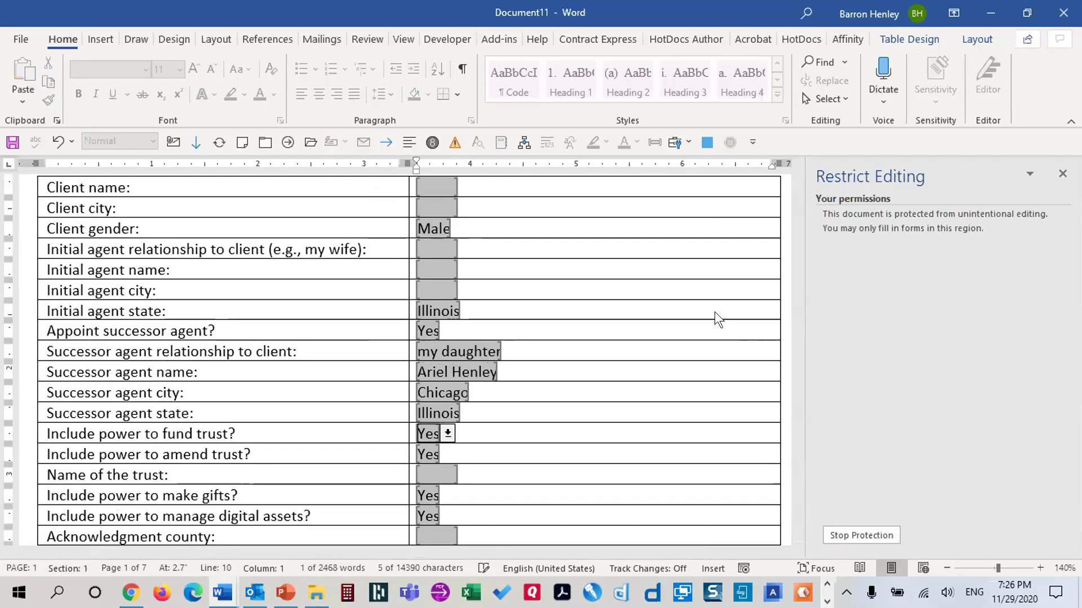
{"action": "key", "text": "Tab"}
{"action": "left_click_drag", "start_coordinate": [793, 255], "coordinate": [790, 387]}
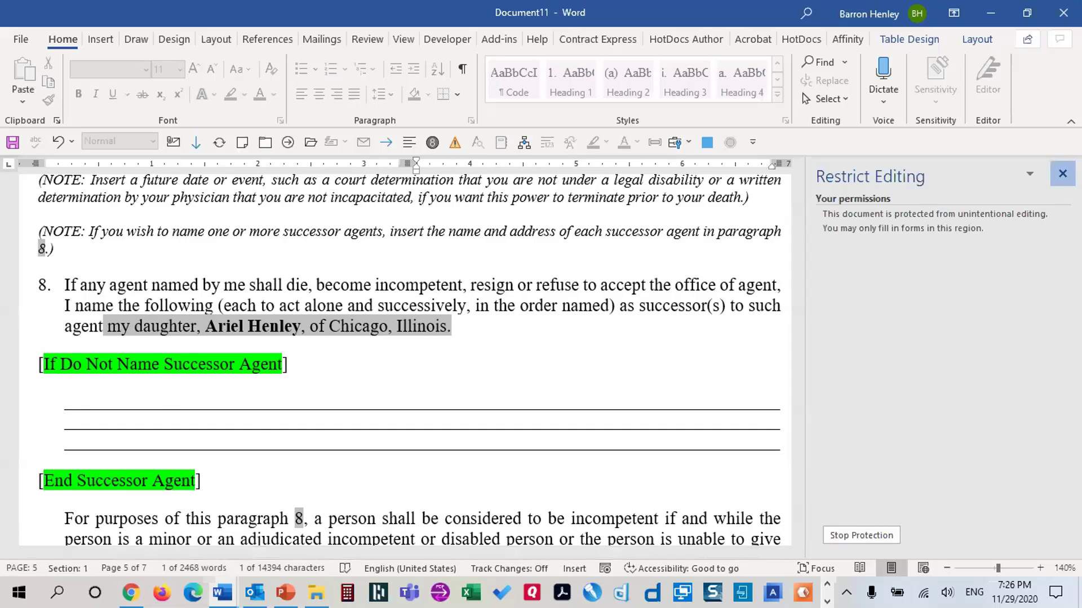
{"action": "left_click", "coordinate": [1063, 174]}
Close the filled-in test document Document11 without saving it
{"action": "scroll", "coordinate": [820, 233], "scroll_direction": "up", "scroll_amount": 20}
{"action": "key", "text": "alt+f"}
{"action": "key", "text": "c"}
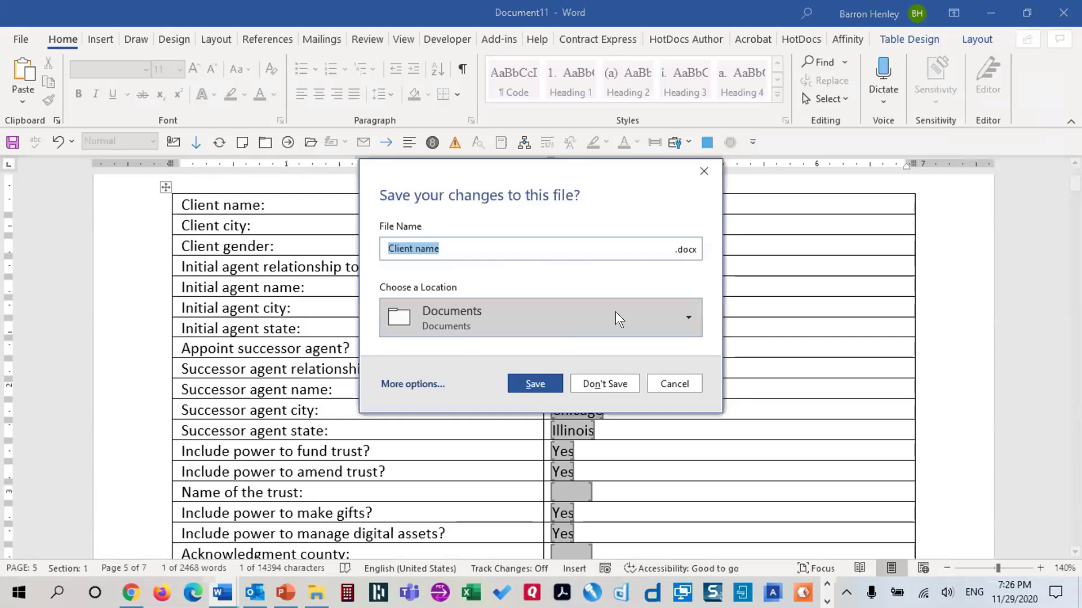
{"action": "left_click", "coordinate": [593, 384]}
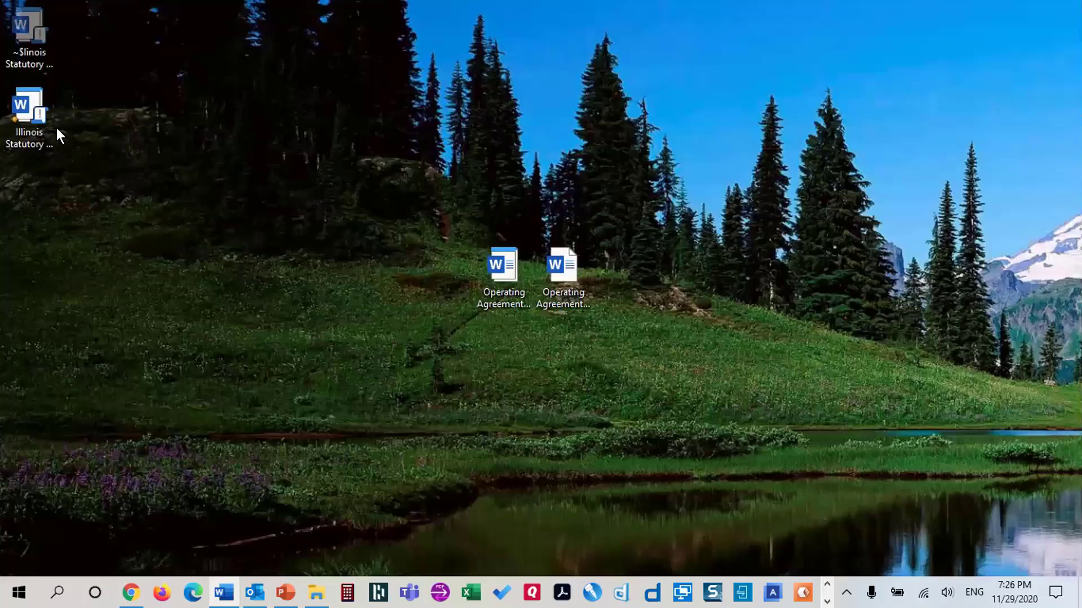
Reopen the Illinois Statutory POA Form.dotm template itself and stop its form protection
{"action": "right_click", "coordinate": [31, 104]}
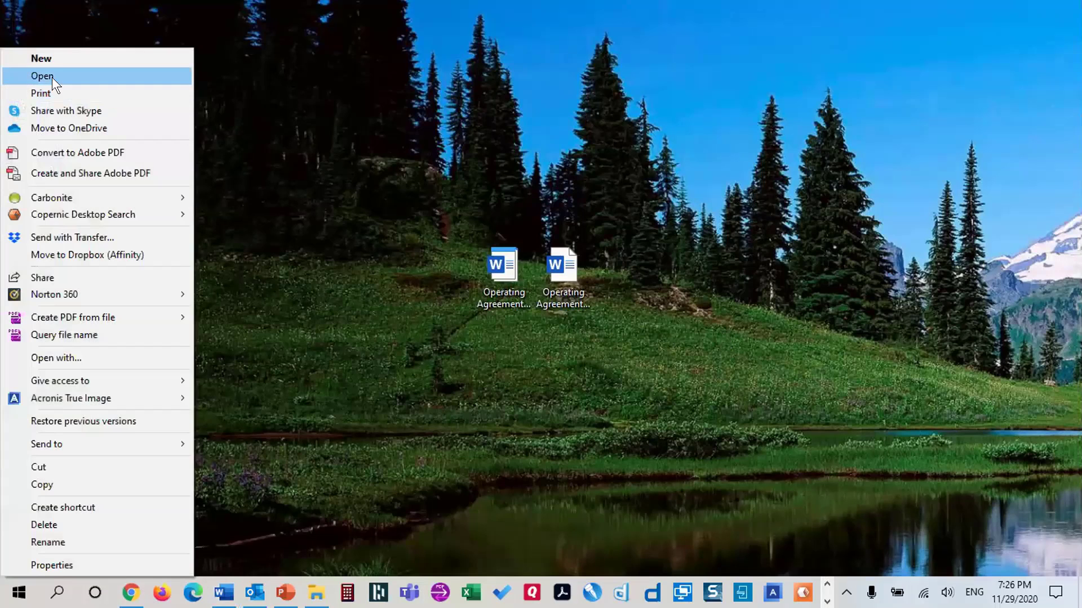
{"action": "left_click", "coordinate": [52, 76]}
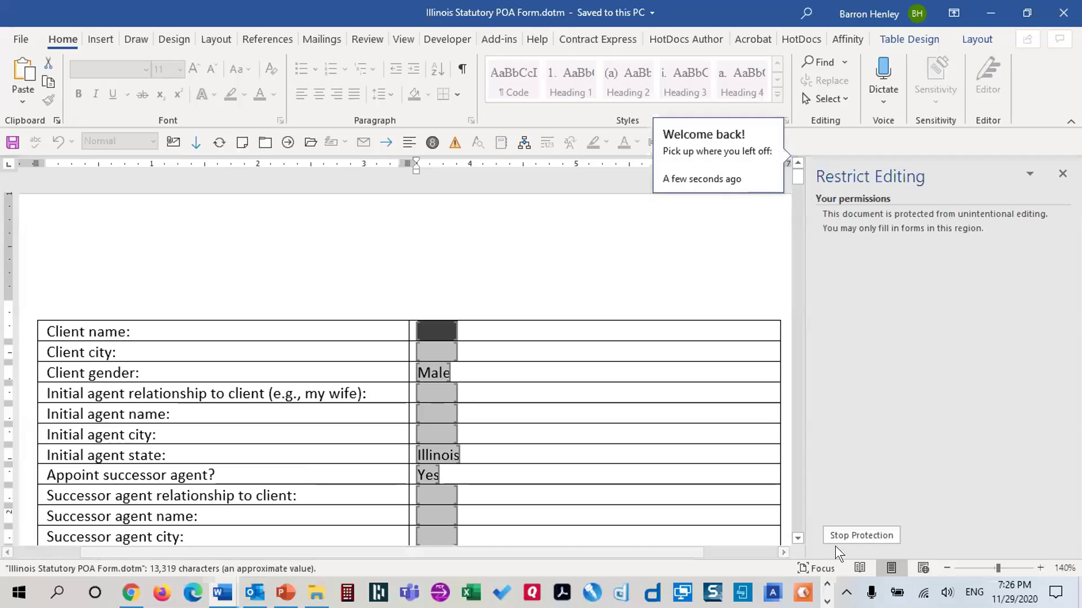
{"action": "left_click", "coordinate": [890, 535]}
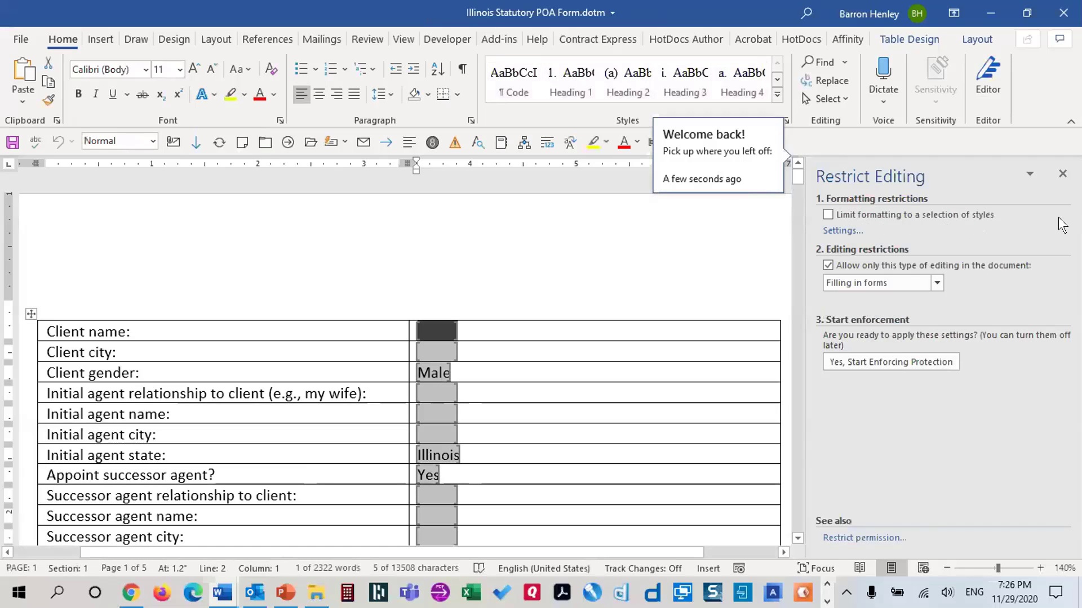
{"action": "left_click", "coordinate": [1062, 175]}
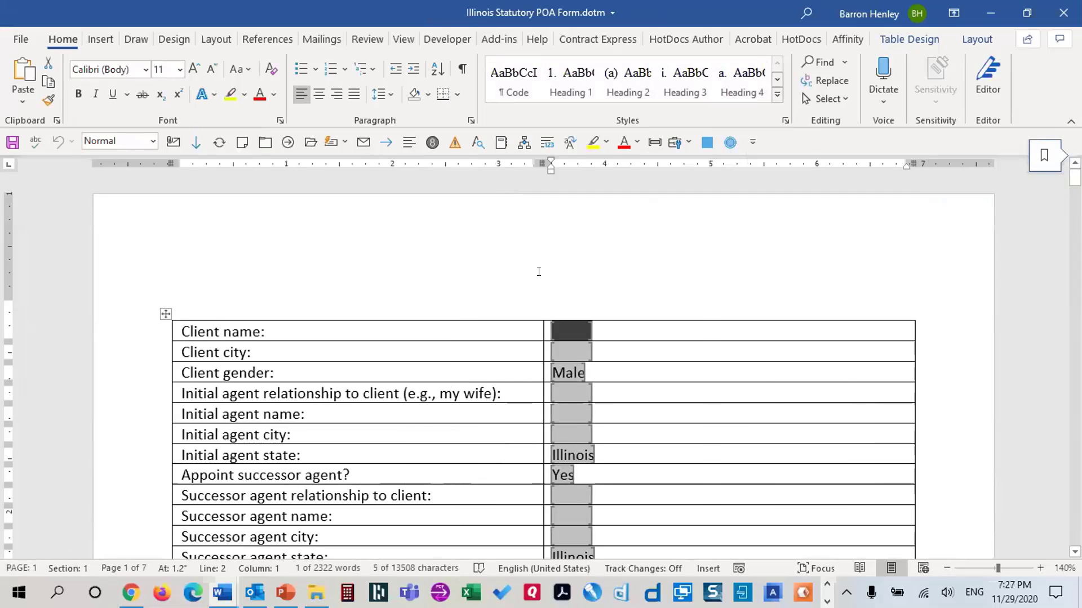
Show field codes and review the Acknowledgment county field's settings without changing them
{"action": "key", "text": "alt+F9"}
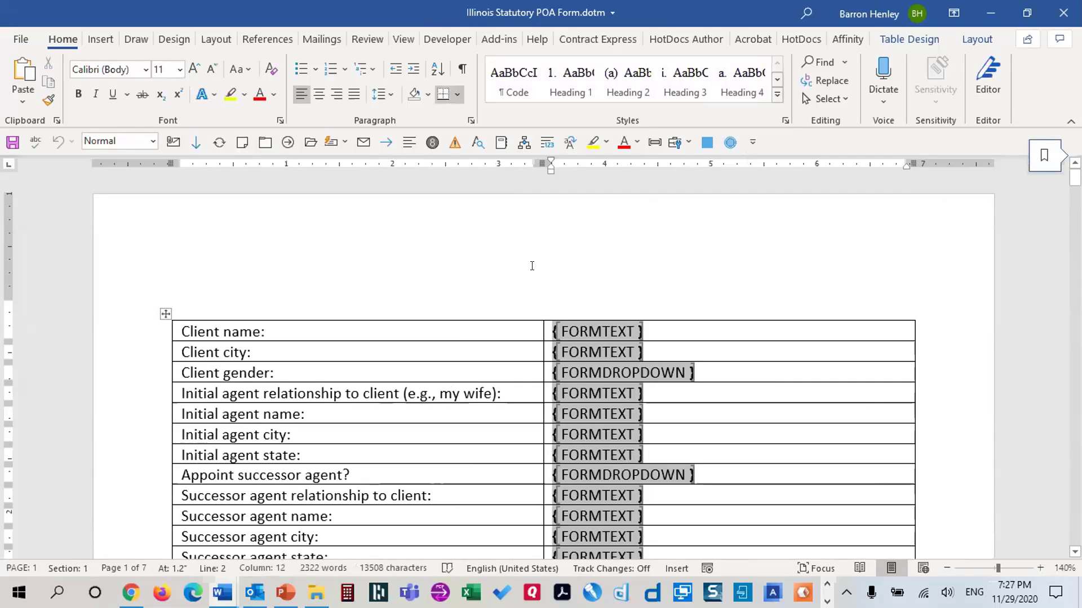
{"action": "left_click", "coordinate": [290, 286]}
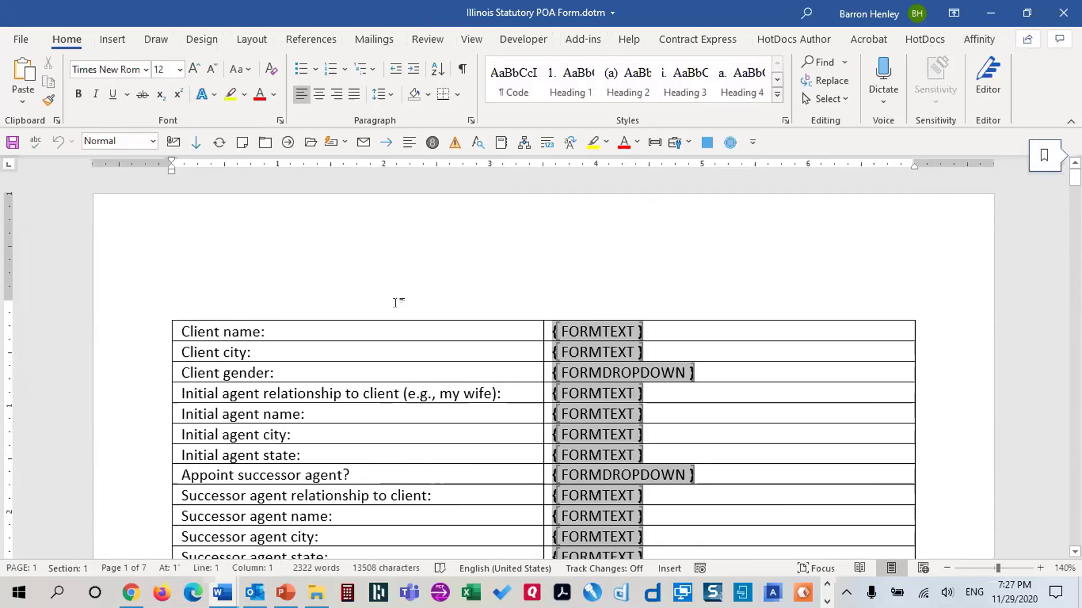
{"action": "scroll", "coordinate": [399, 302], "scroll_direction": "down", "scroll_amount": 5}
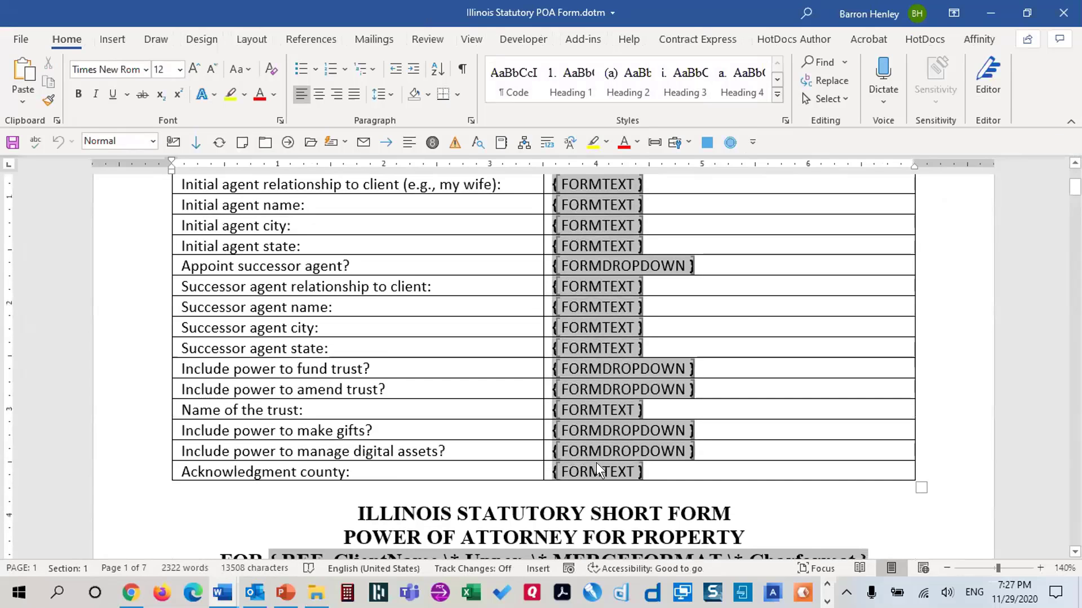
{"action": "double_click", "coordinate": [598, 472]}
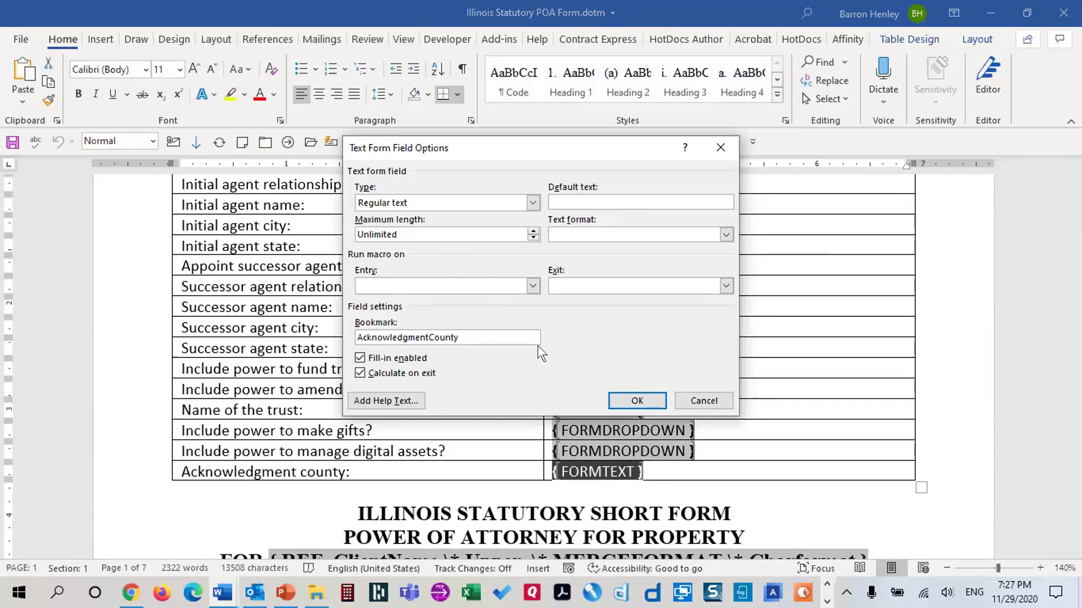
{"action": "left_click", "coordinate": [709, 399]}
{"action": "double_click", "coordinate": [596, 471]}
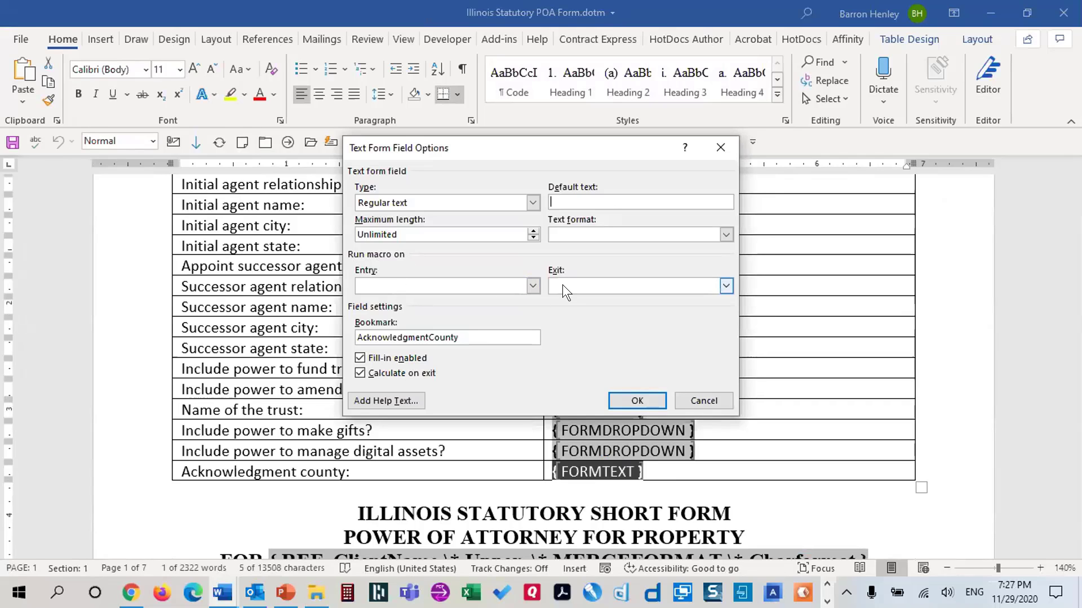
{"action": "left_click", "coordinate": [698, 405]}
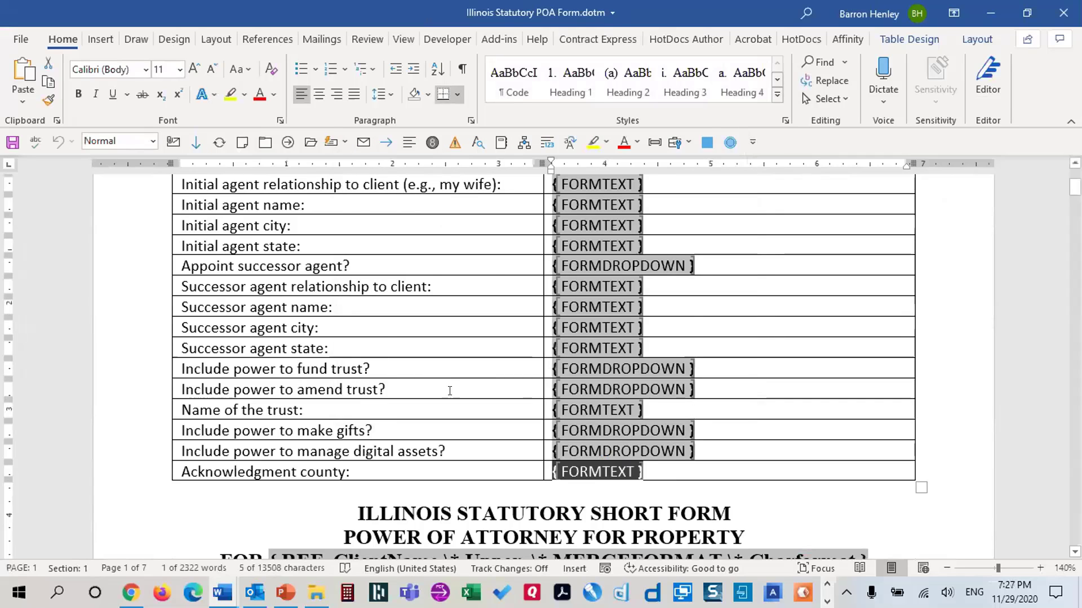
{"action": "key", "text": "ctrl+Home"}
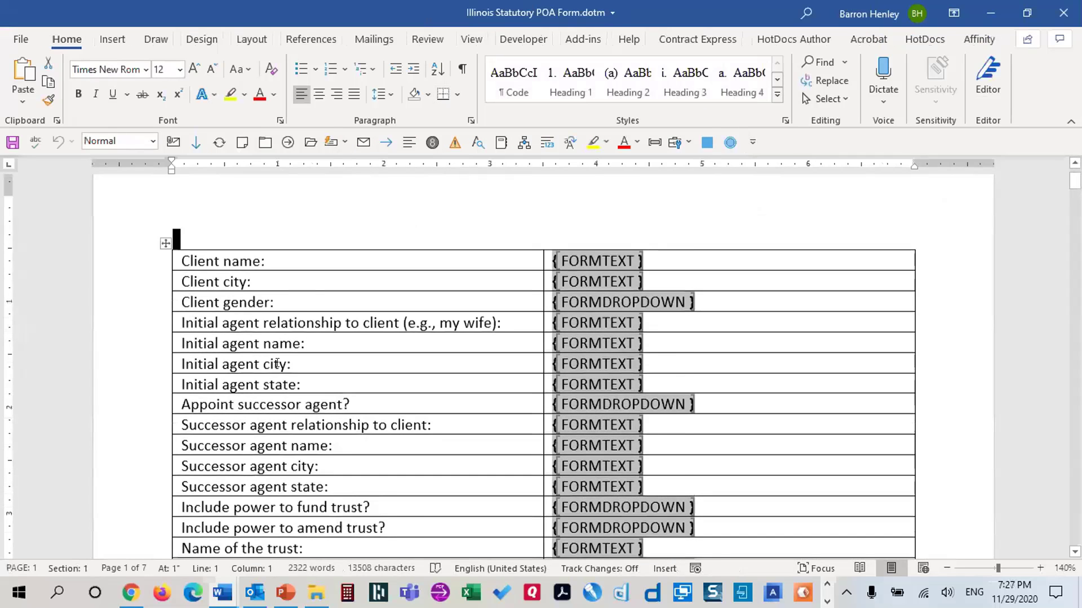
{"action": "scroll", "coordinate": [277, 363], "scroll_direction": "down", "scroll_amount": 3}
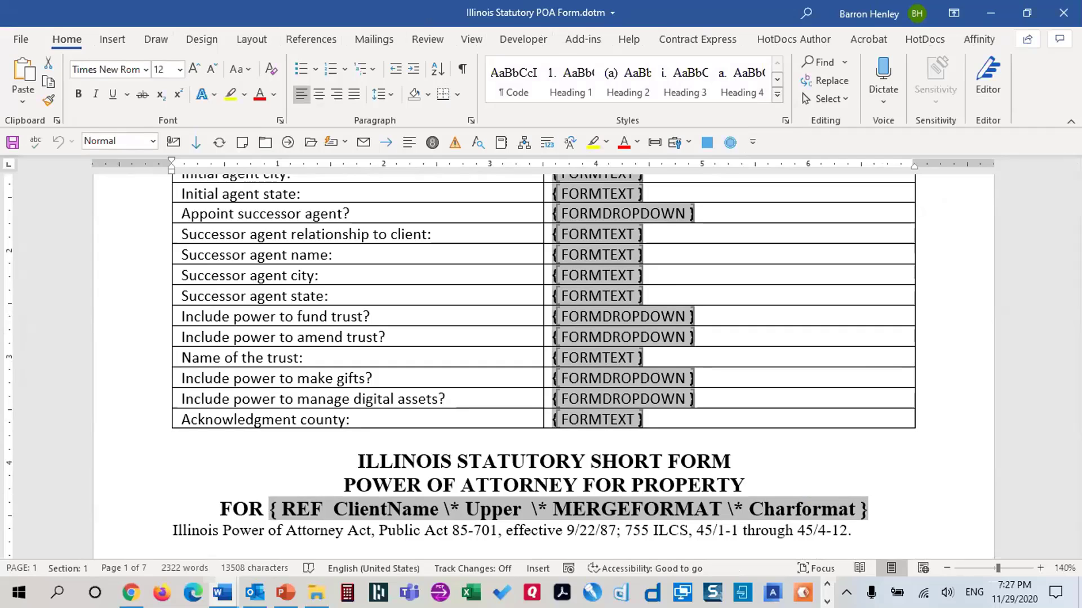
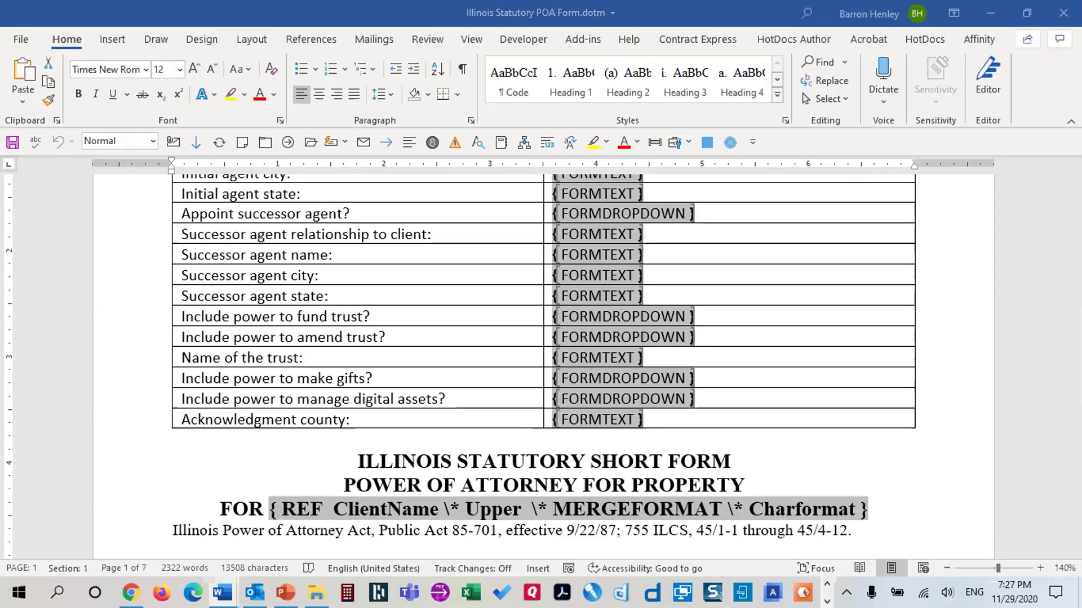
Copy the full UnlockForm macro body through Count:=1 from the VBA editor, then close the editor
{"action": "key", "text": "alt+F11"}
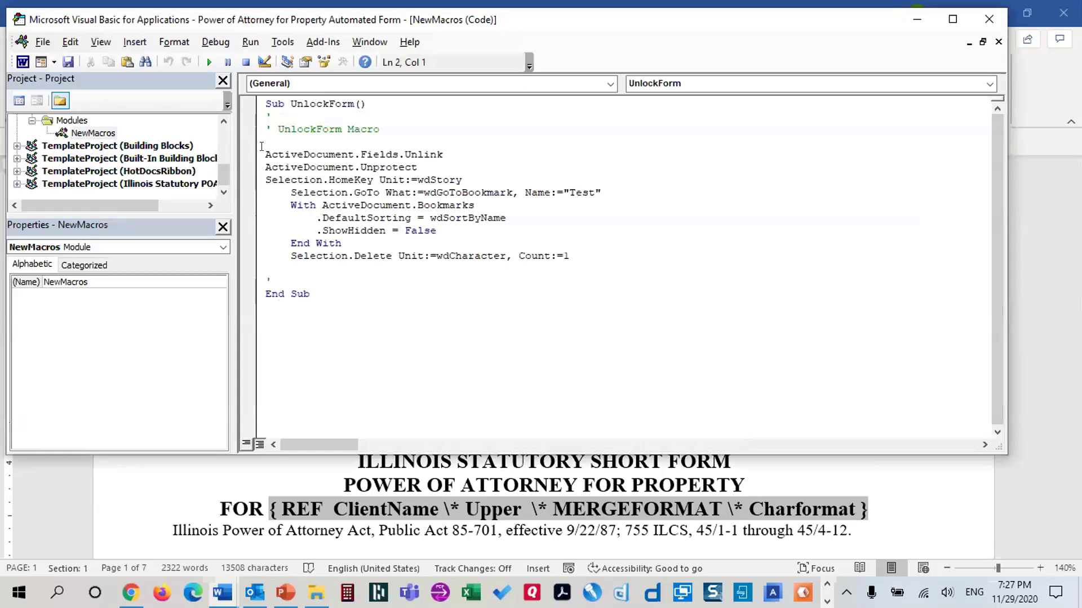
{"action": "left_click_drag", "start_coordinate": [265, 152], "coordinate": [607, 252]}
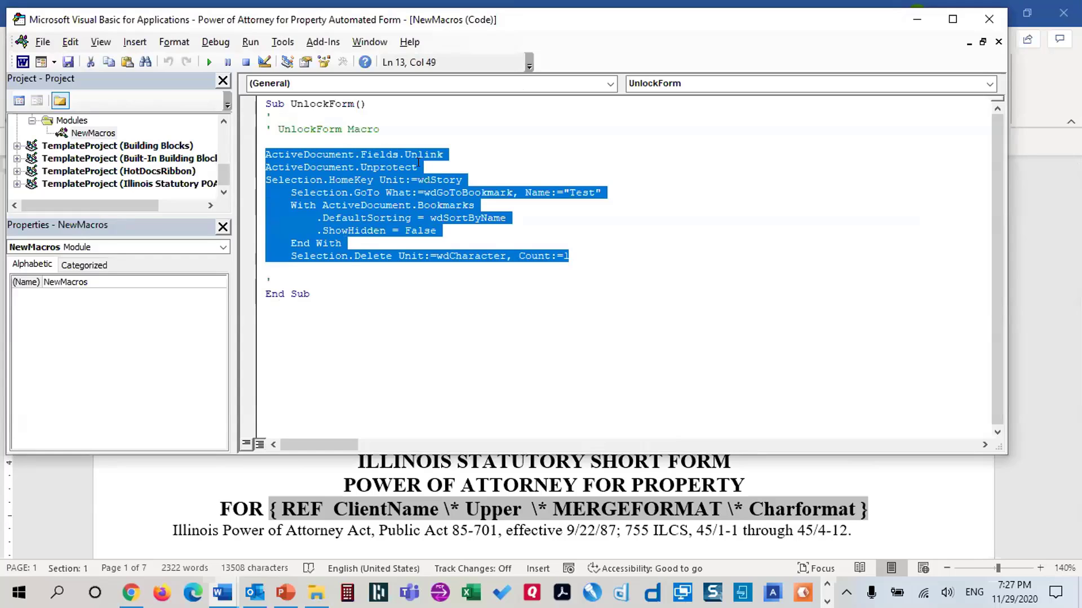
{"action": "right_click", "coordinate": [346, 186]}
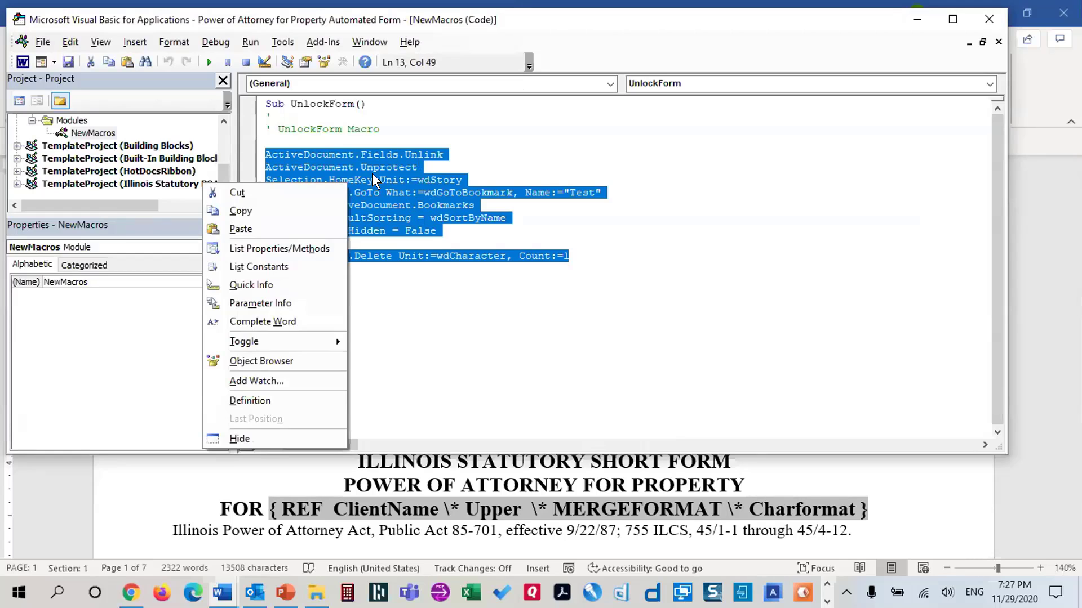
{"action": "left_click", "coordinate": [436, 186]}
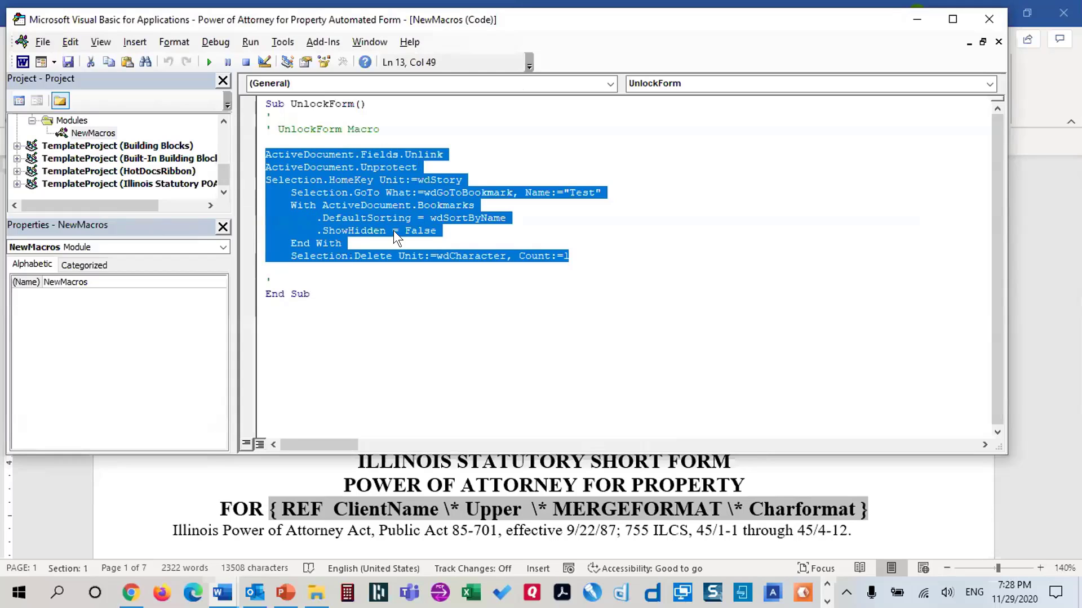
{"action": "left_click", "coordinate": [379, 205]}
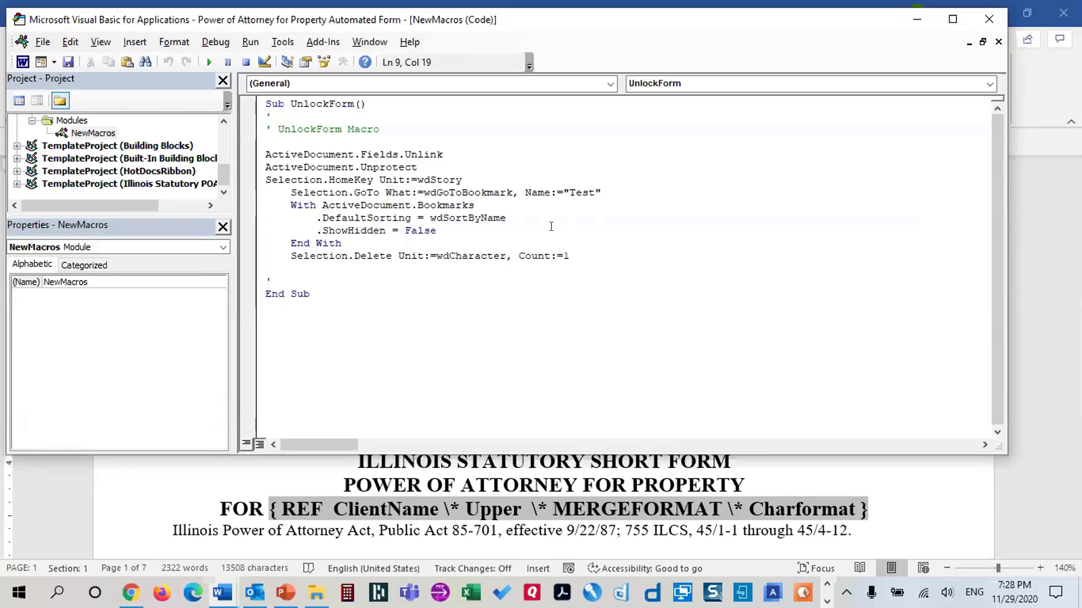
{"action": "left_click_drag", "start_coordinate": [261, 147], "coordinate": [588, 247]}
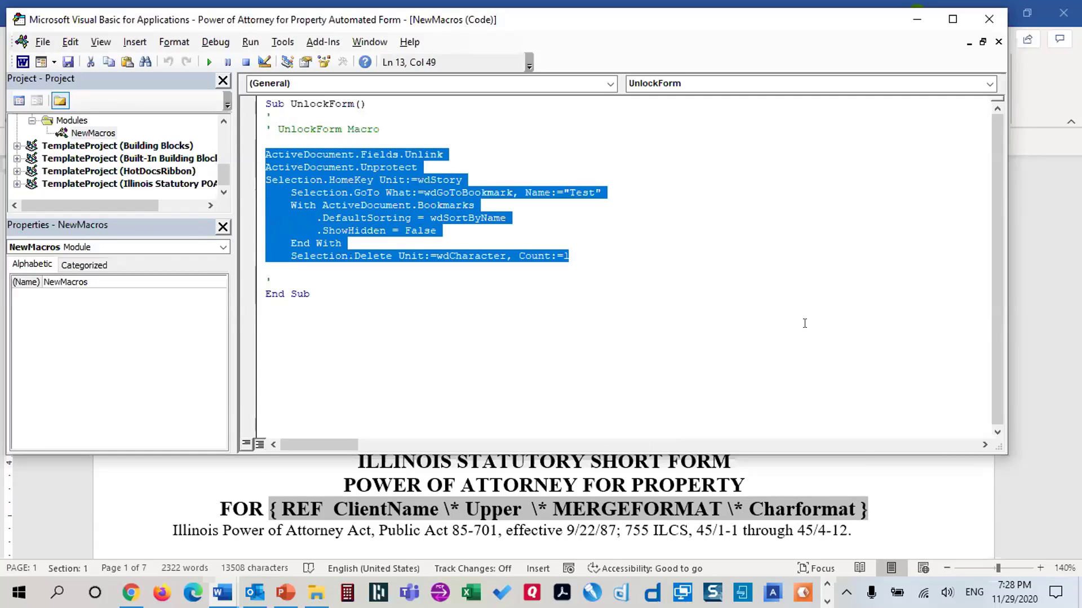
{"action": "right_click", "coordinate": [397, 200]}
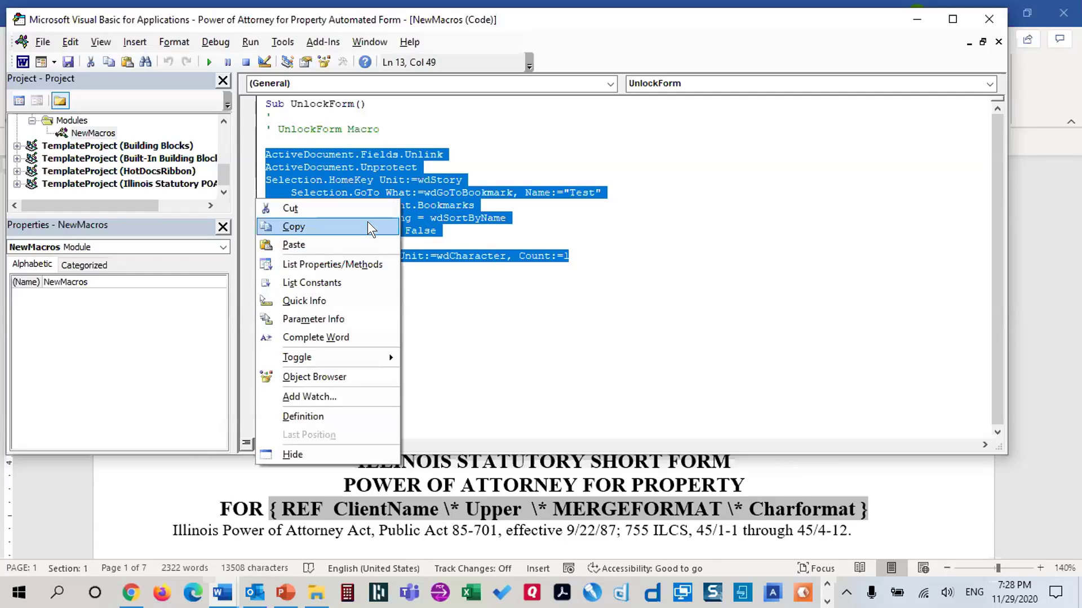
{"action": "left_click", "coordinate": [293, 228]}
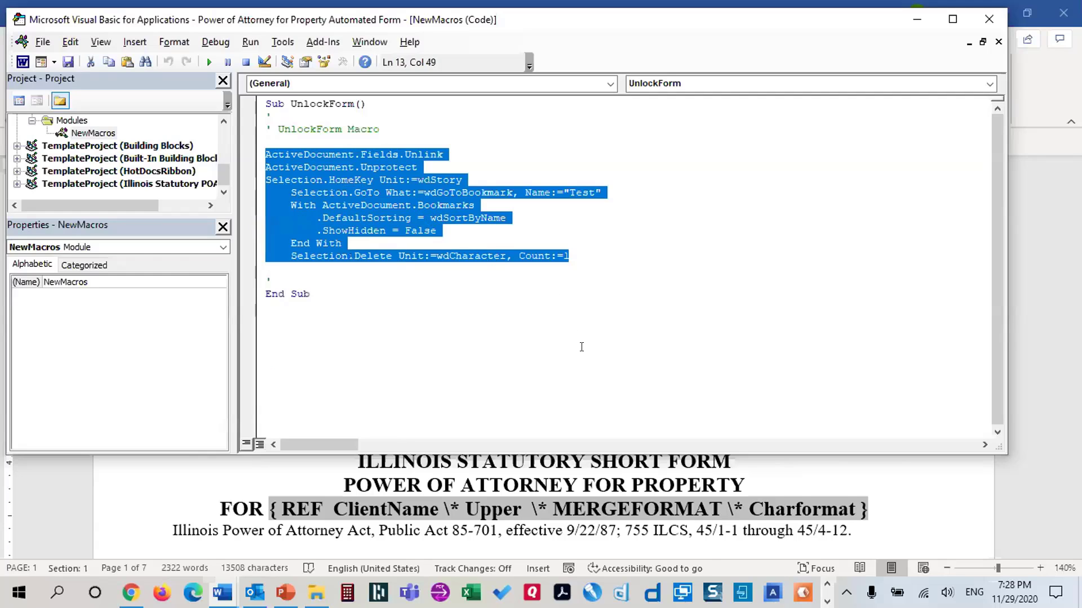
{"action": "left_click", "coordinate": [989, 21]}
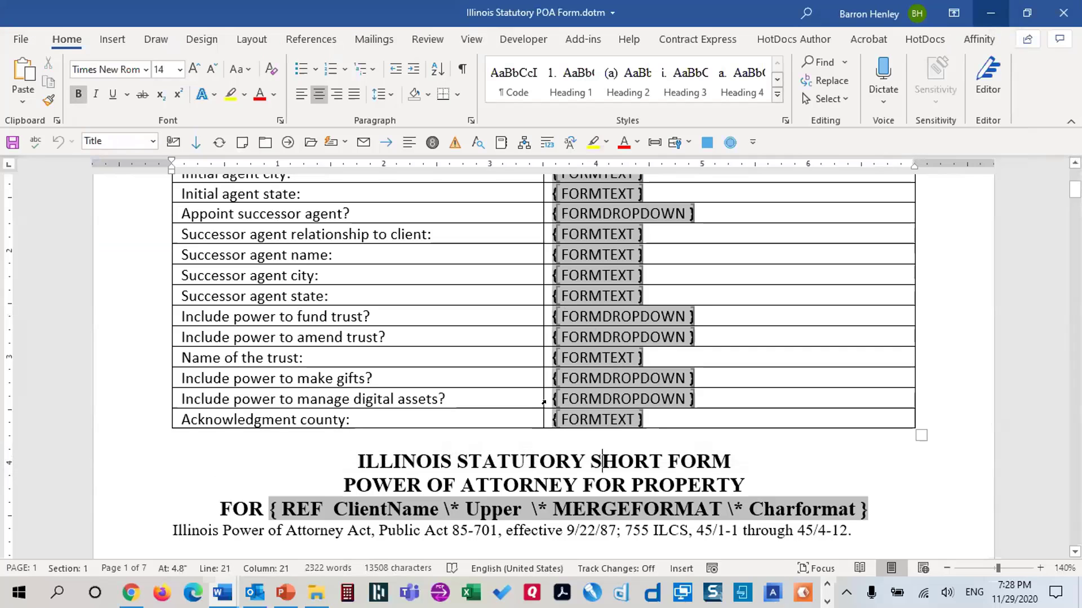
Record a macro named UnlockForm into Illinois Statutory POA Form.dotm and immediately stop recording
{"action": "left_click", "coordinate": [472, 40]}
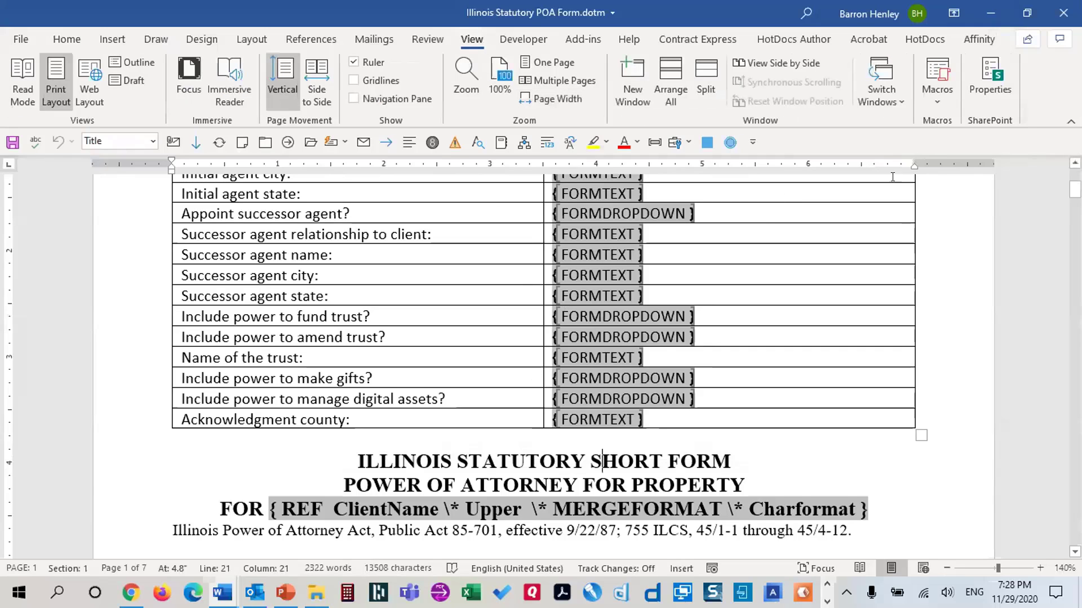
{"action": "left_click", "coordinate": [932, 96]}
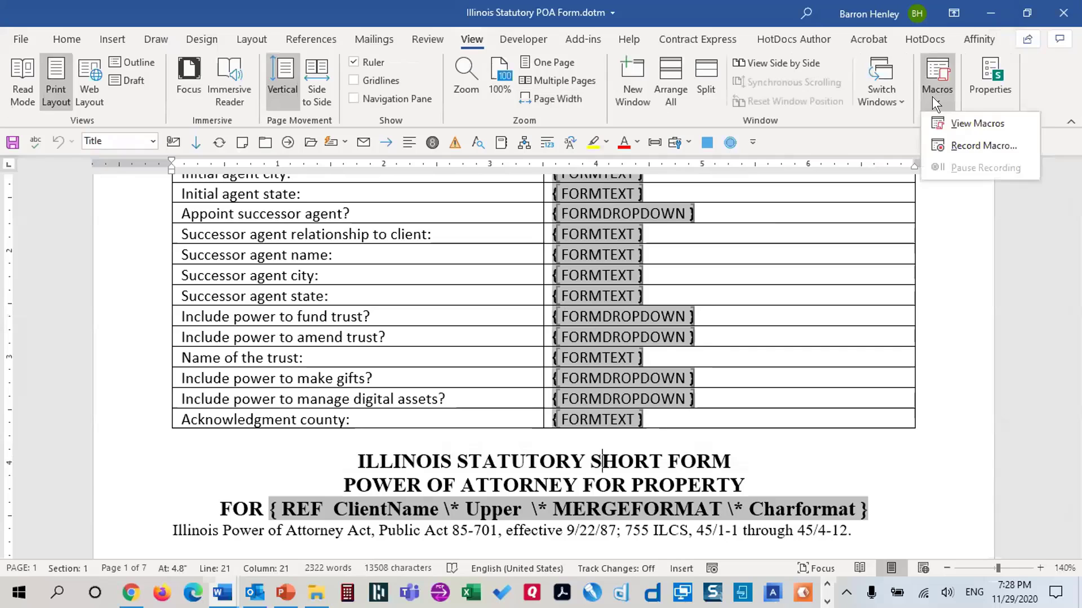
{"action": "left_click", "coordinate": [943, 147]}
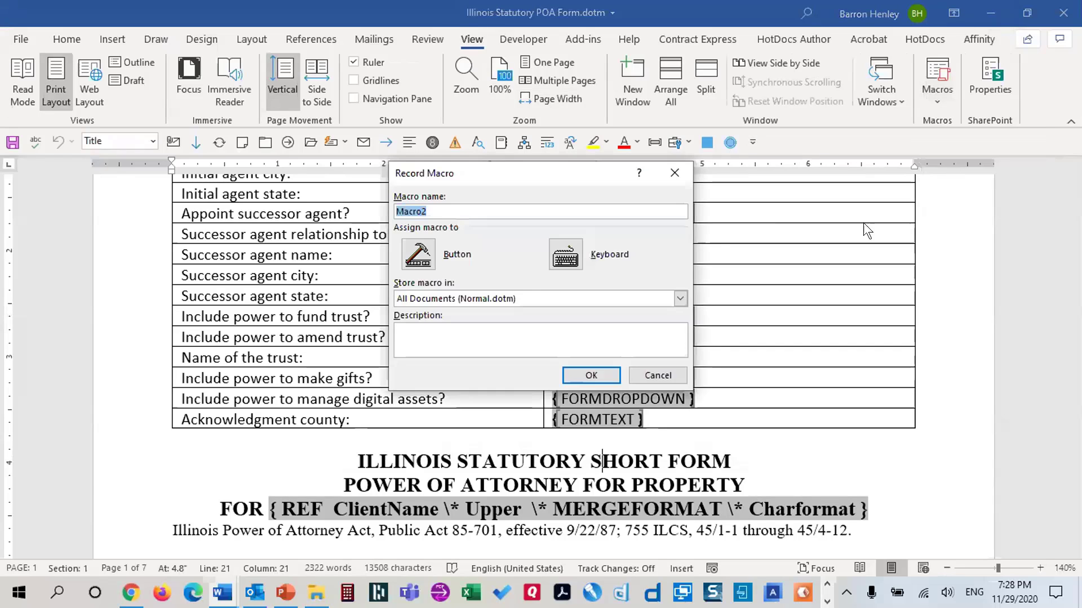
{"action": "type", "text": "UnlockForm"}
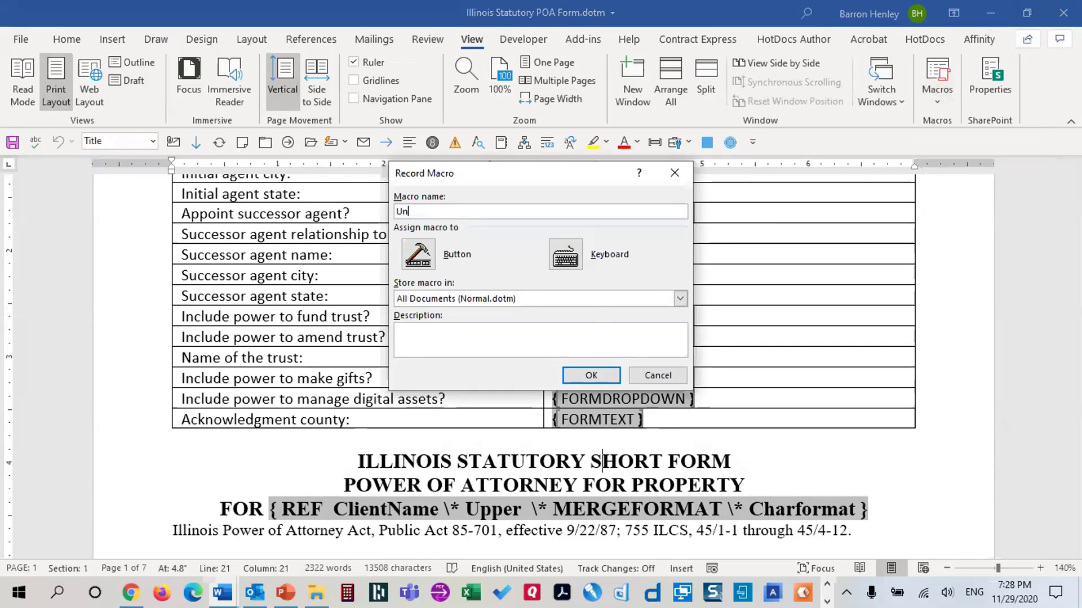
{"action": "left_click", "coordinate": [440, 300]}
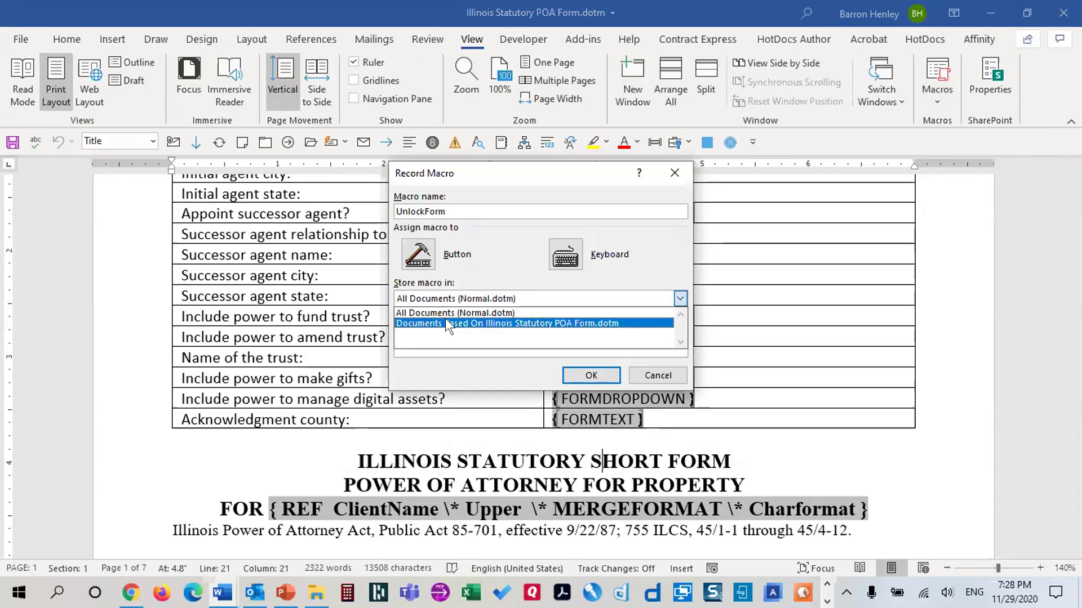
{"action": "left_click", "coordinate": [445, 321]}
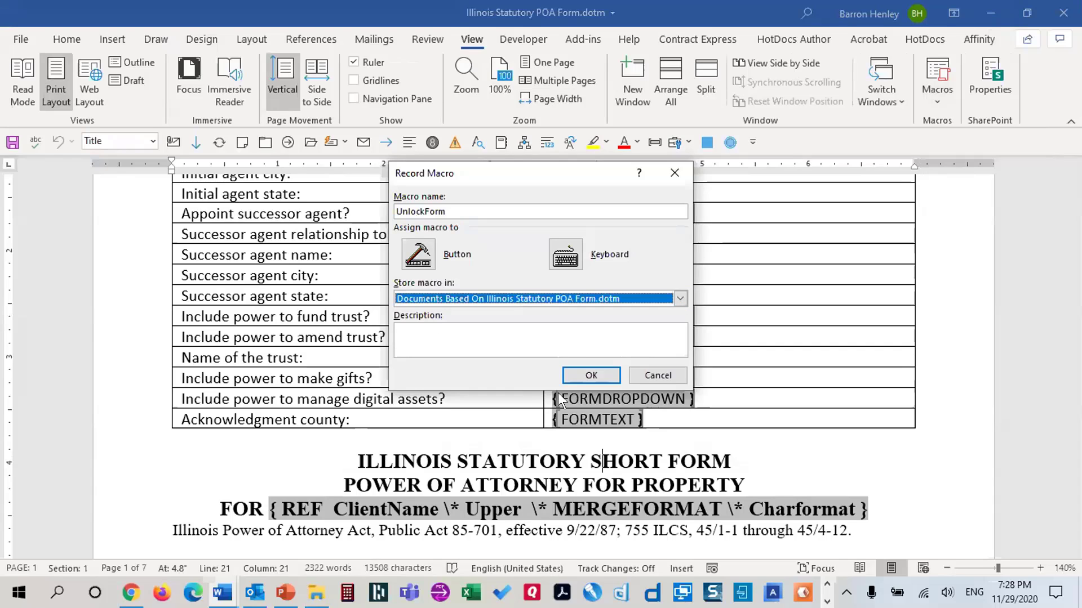
{"action": "left_click", "coordinate": [583, 374]}
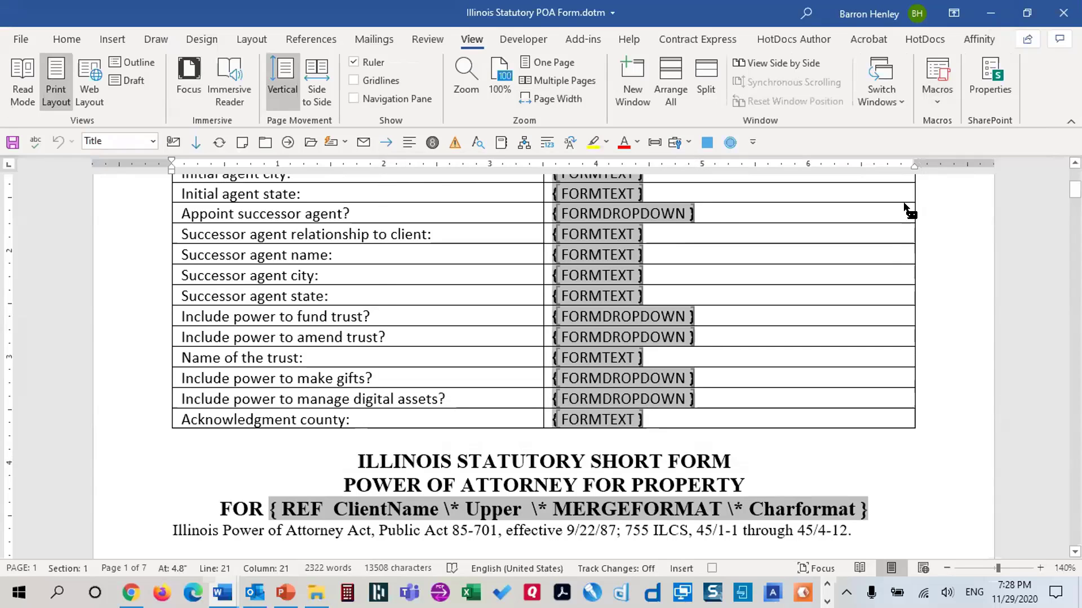
{"action": "left_click", "coordinate": [931, 96]}
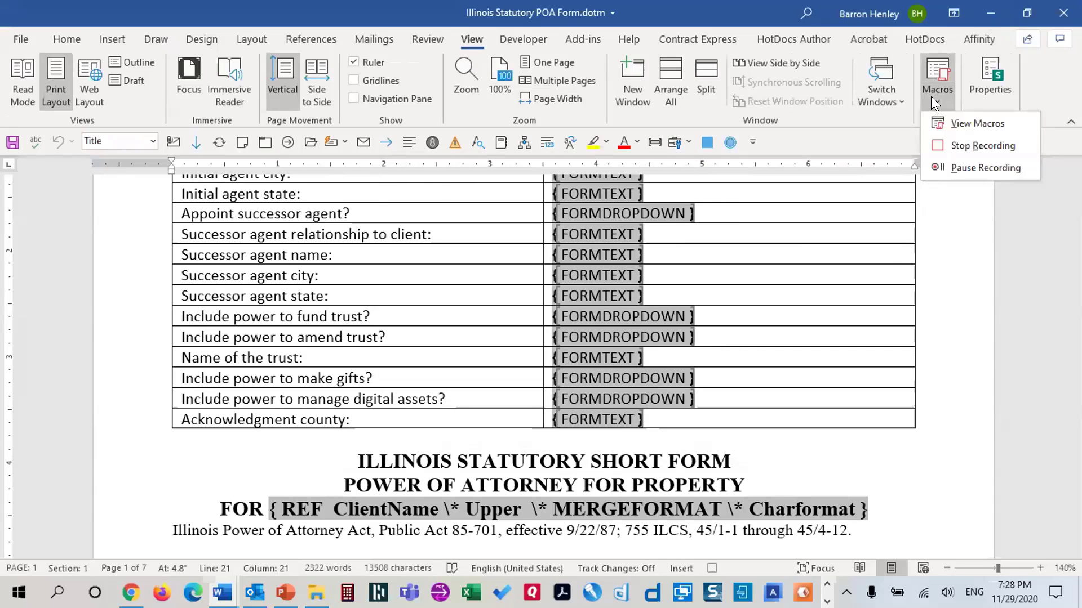
{"action": "left_click", "coordinate": [932, 143]}
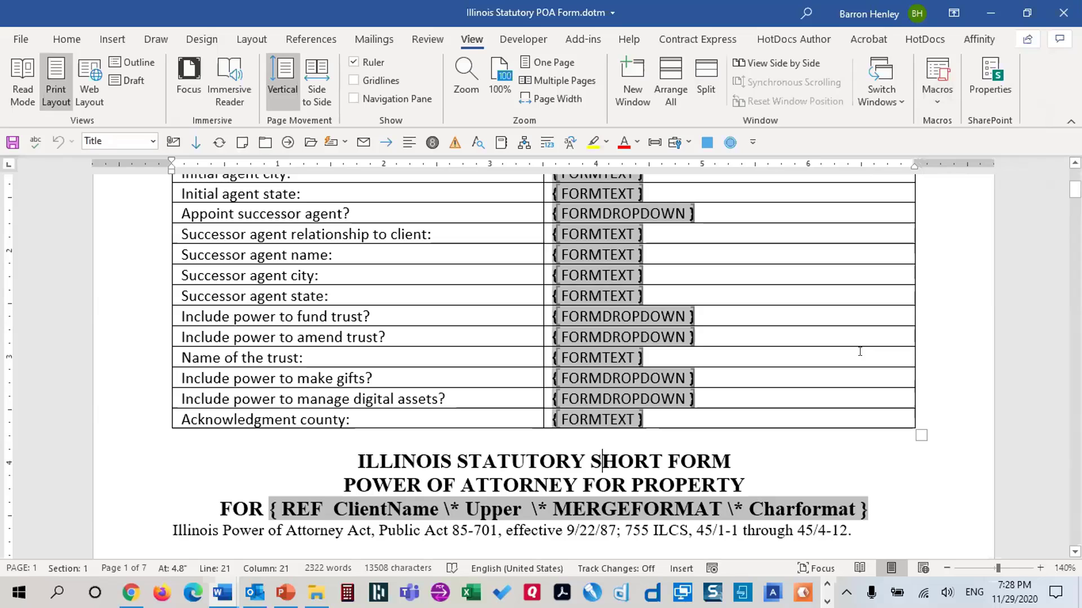
Edit UnlockForm, remove the line 4 comment mark, paste the copied unlock code, and save
{"action": "left_click", "coordinate": [929, 96]}
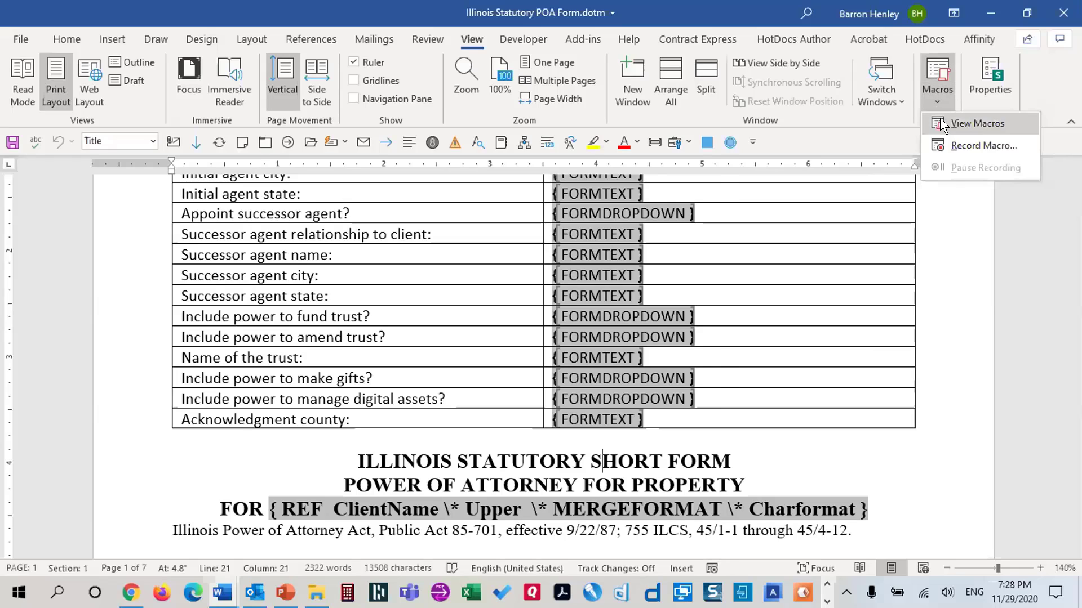
{"action": "left_click", "coordinate": [940, 118]}
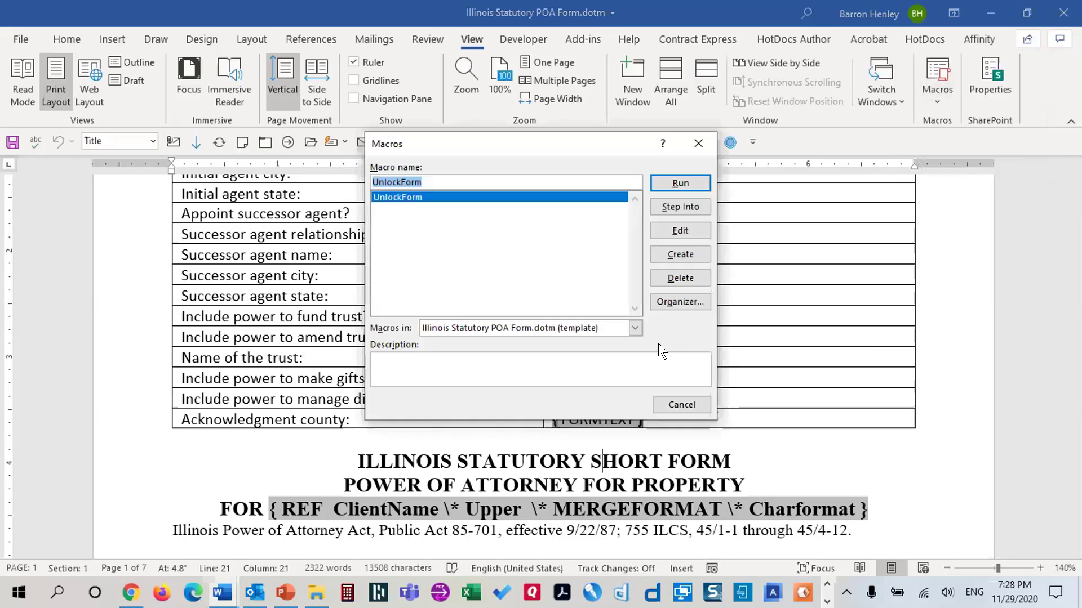
{"action": "left_click", "coordinate": [679, 230]}
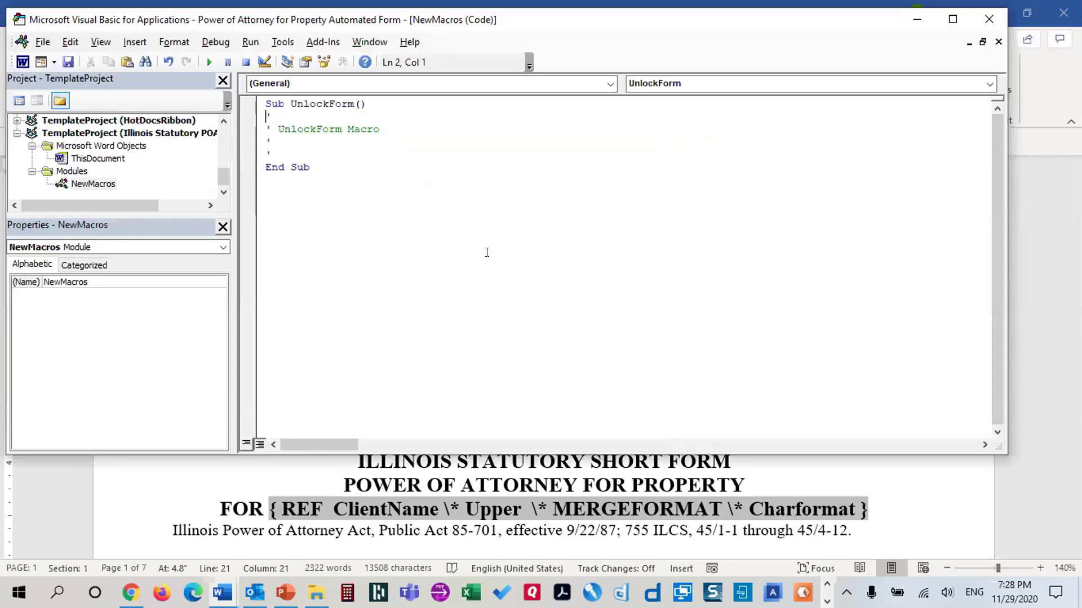
{"action": "double_click", "coordinate": [265, 137]}
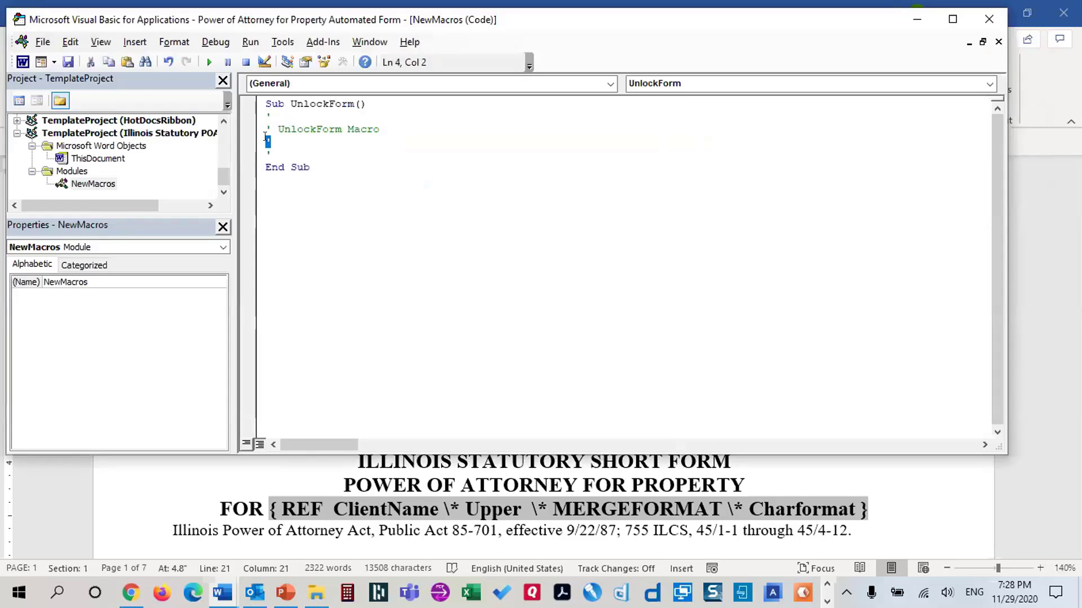
{"action": "key", "text": "Delete"}
{"action": "key", "text": "ctrl+v"}
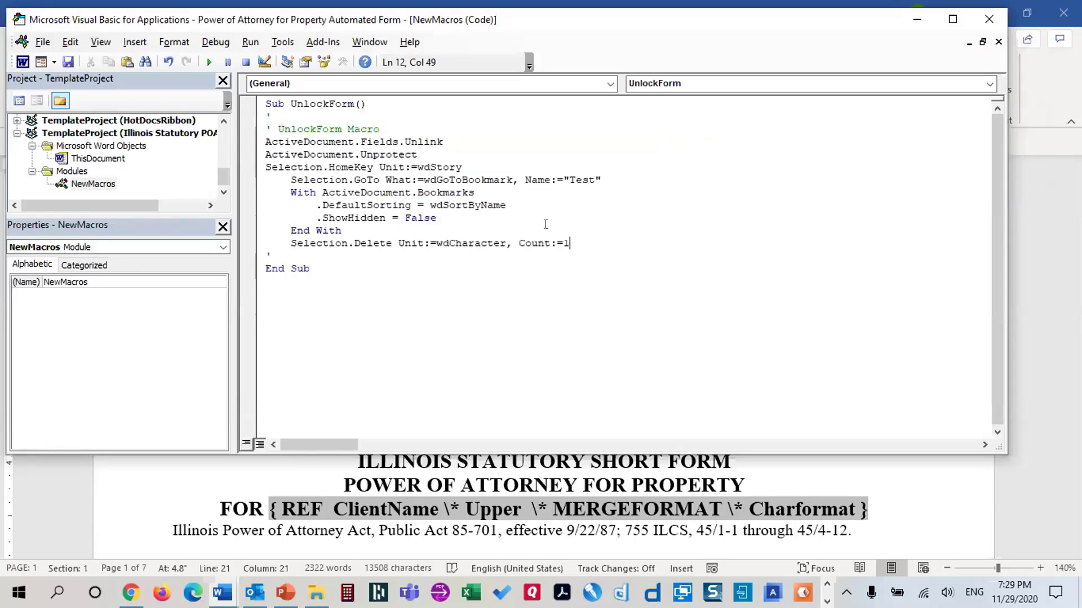
{"action": "left_click", "coordinate": [69, 63]}
Close the VBA editor and select the client intake table at the top of the template
{"action": "left_click", "coordinate": [989, 19]}
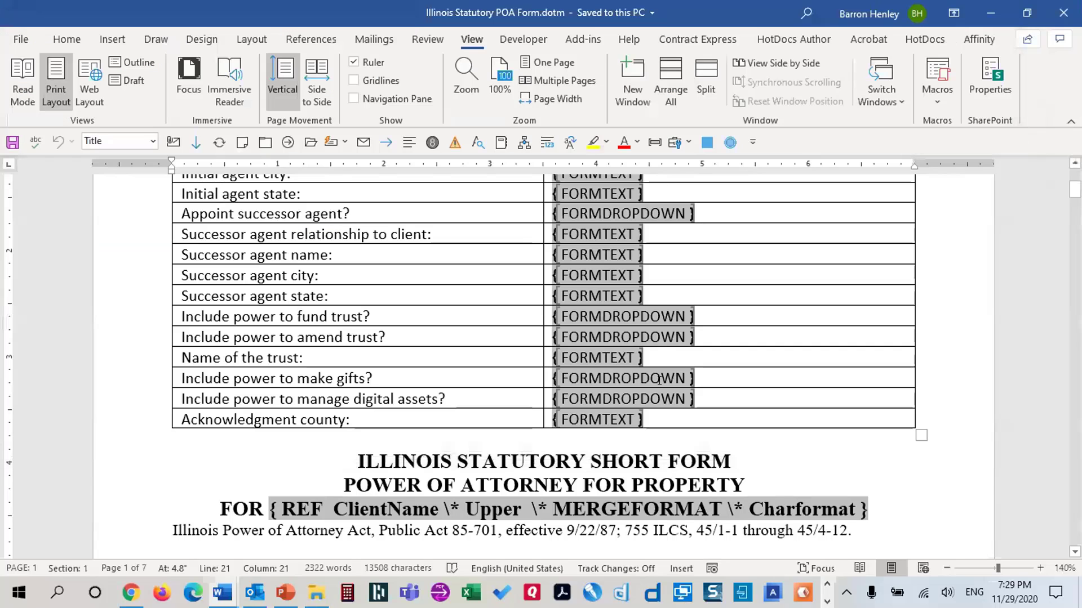
{"action": "key", "text": "ctrl+Home"}
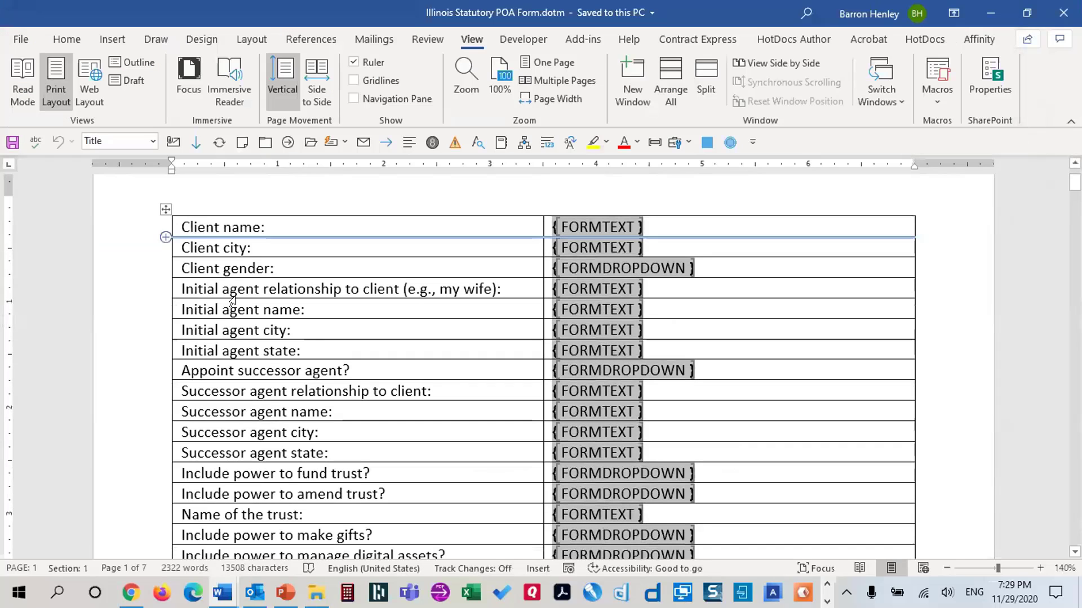
{"action": "scroll", "coordinate": [704, 451], "scroll_direction": "down", "scroll_amount": 3}
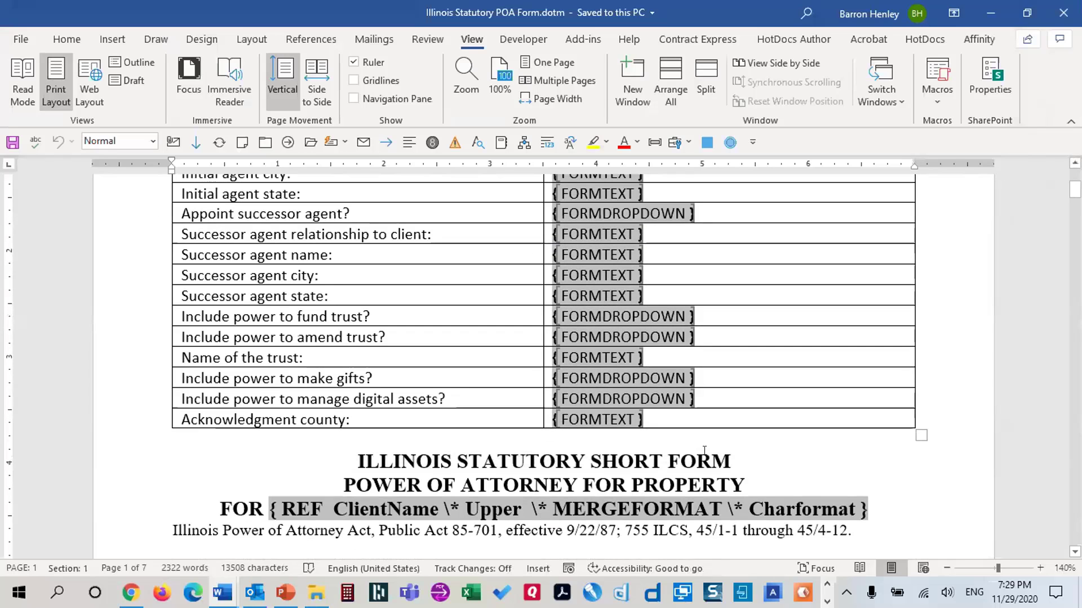
{"action": "left_click", "coordinate": [702, 440], "text": "shift"}
{"action": "scroll", "coordinate": [903, 464], "scroll_direction": "up", "scroll_amount": 5}
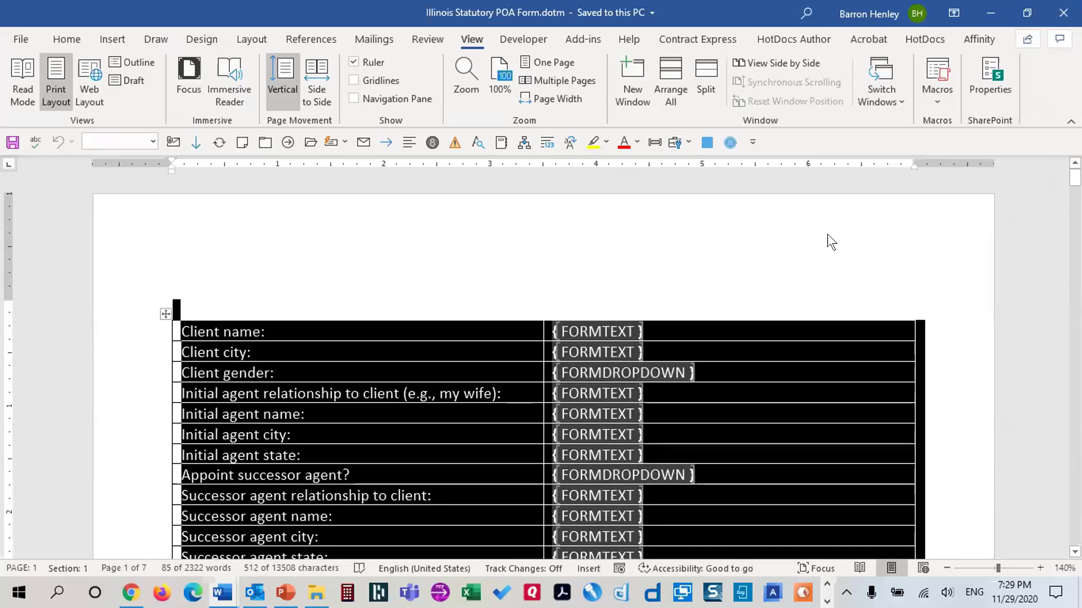
Add a bookmark named Test to the selected table
{"action": "left_click", "coordinate": [115, 39]}
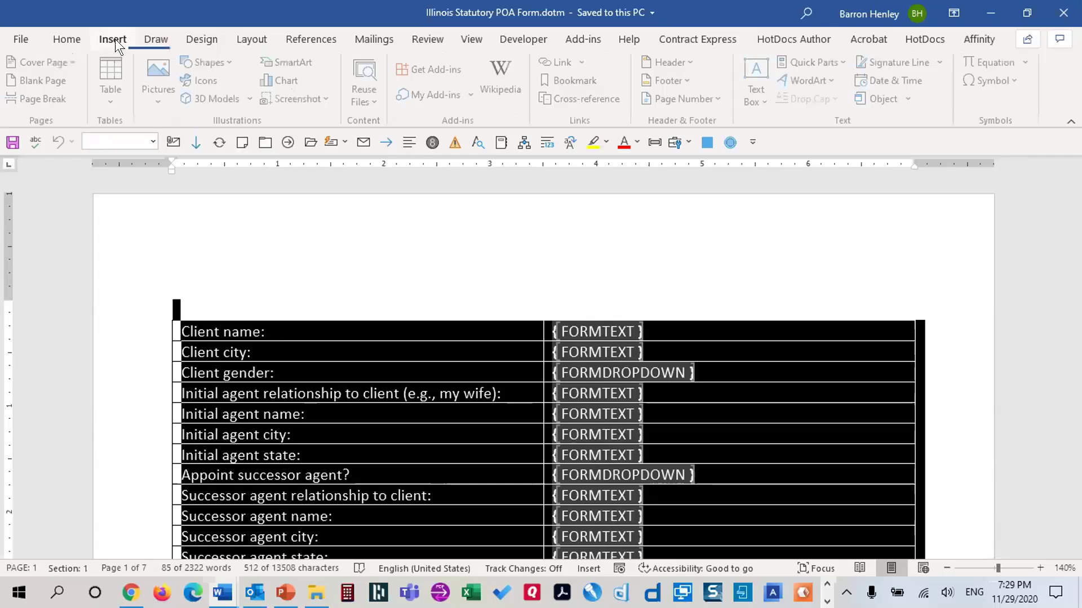
{"action": "left_click", "coordinate": [581, 80]}
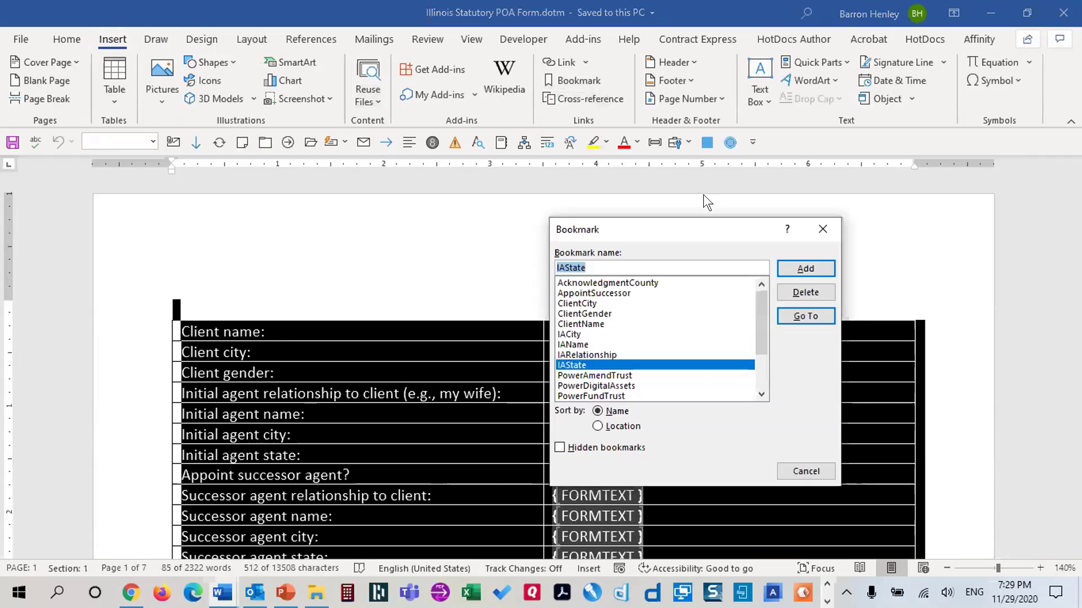
{"action": "type", "text": "Test"}
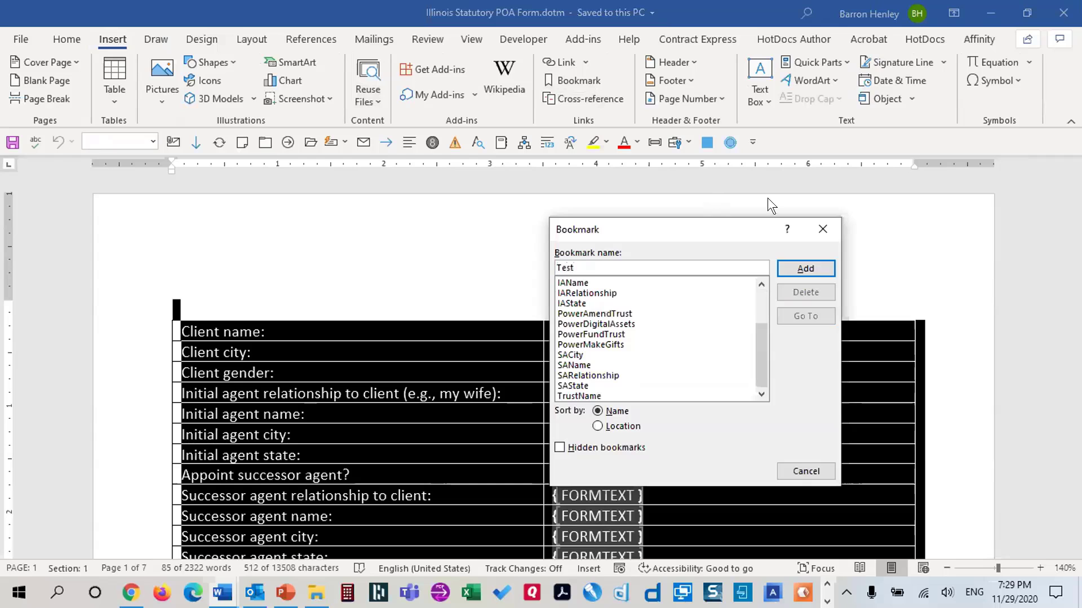
{"action": "left_click", "coordinate": [789, 269]}
{"action": "left_click", "coordinate": [243, 297]}
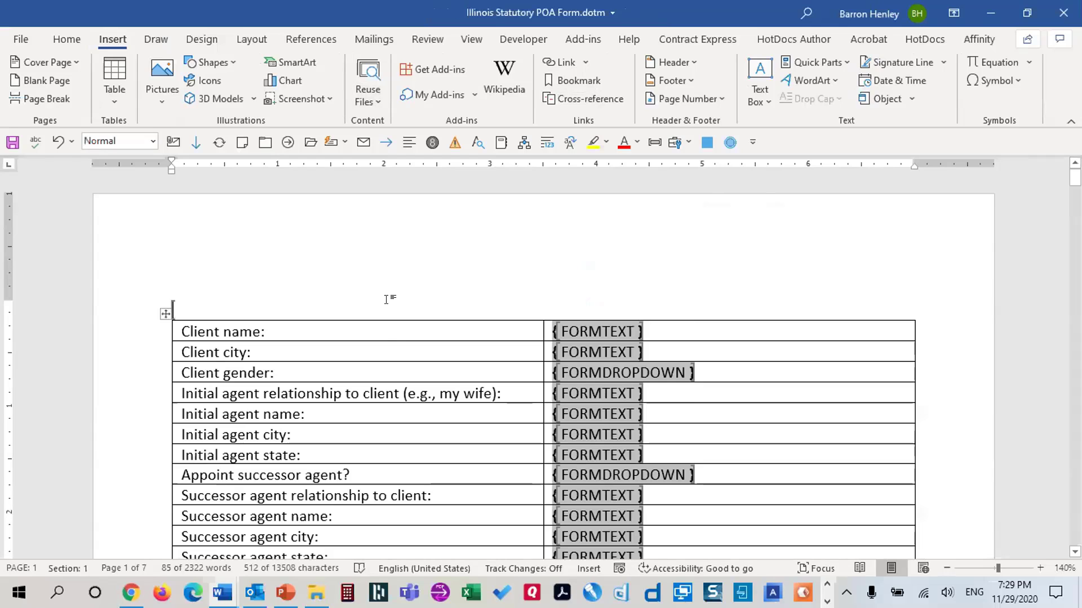
Set the Acknowledgment county field's Run macro on Exit option to UnlockForm
{"action": "scroll", "coordinate": [405, 297], "scroll_direction": "down", "scroll_amount": 5}
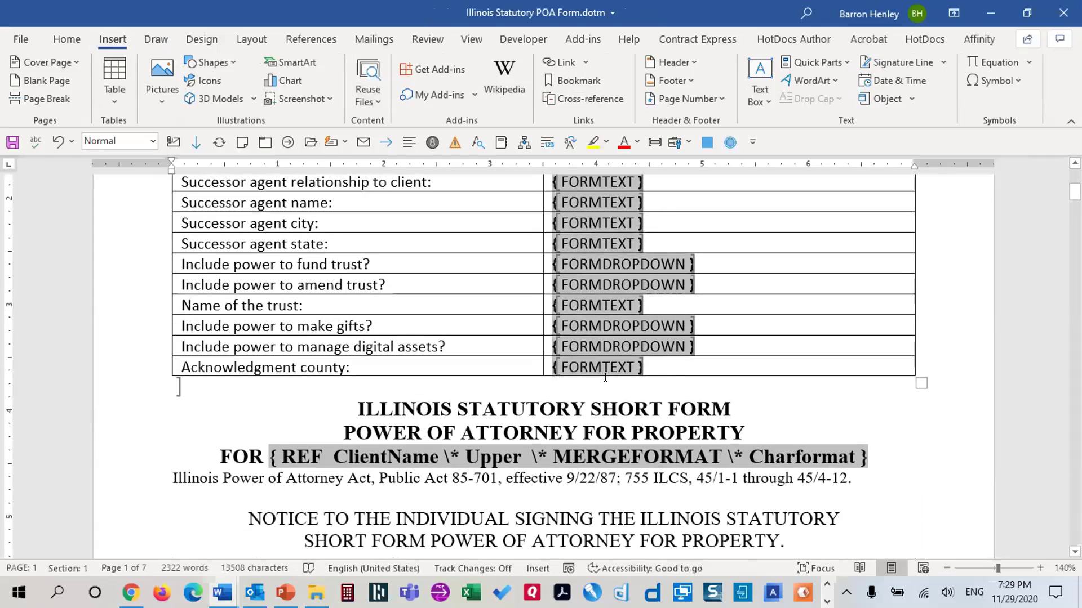
{"action": "double_click", "coordinate": [606, 365]}
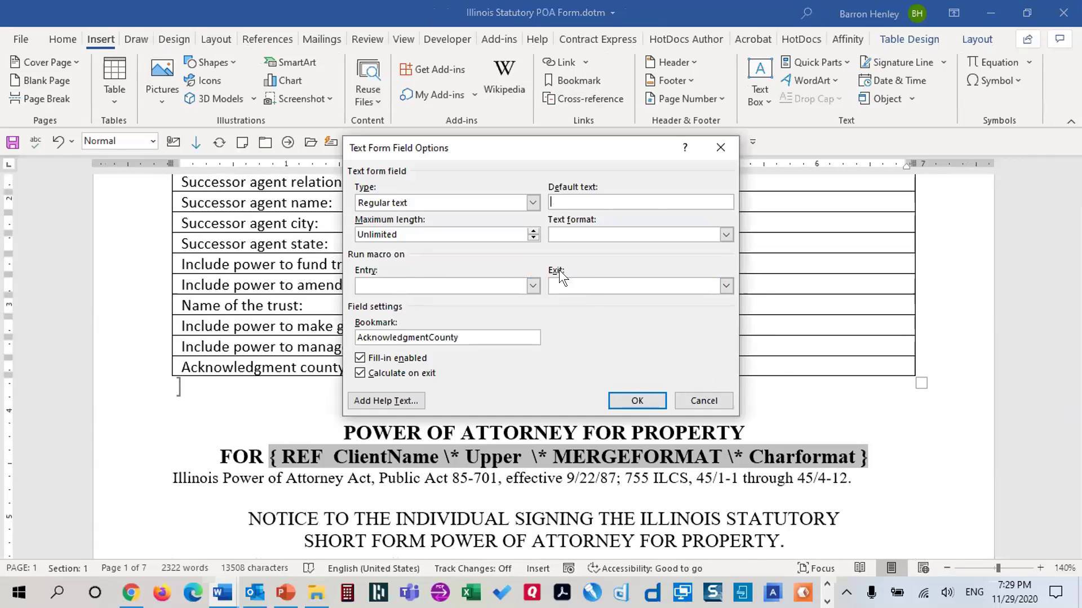
{"action": "left_click", "coordinate": [726, 287]}
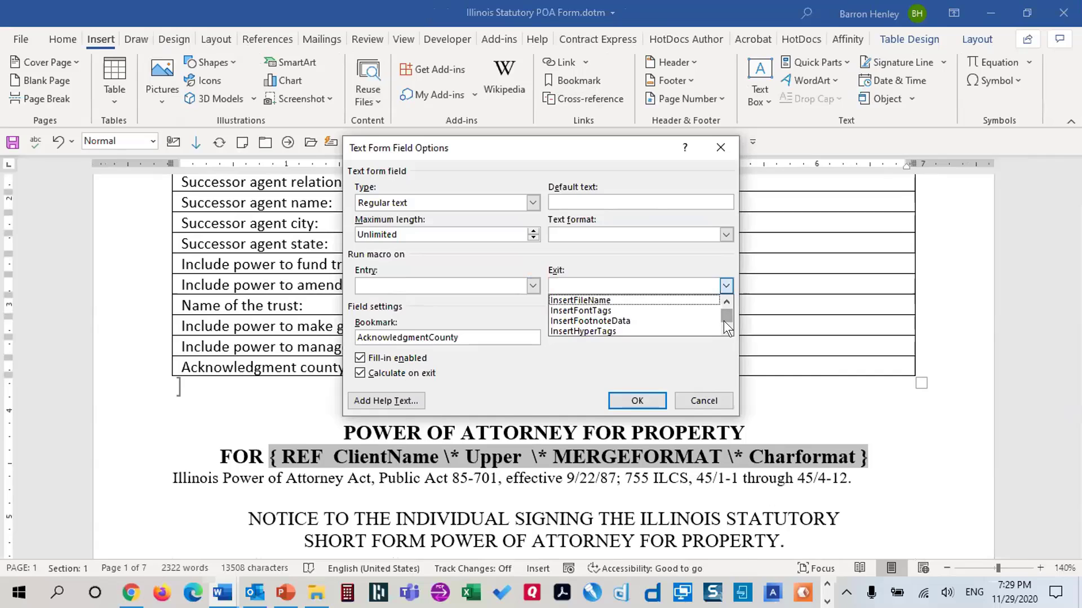
{"action": "type", "text": "unl"}
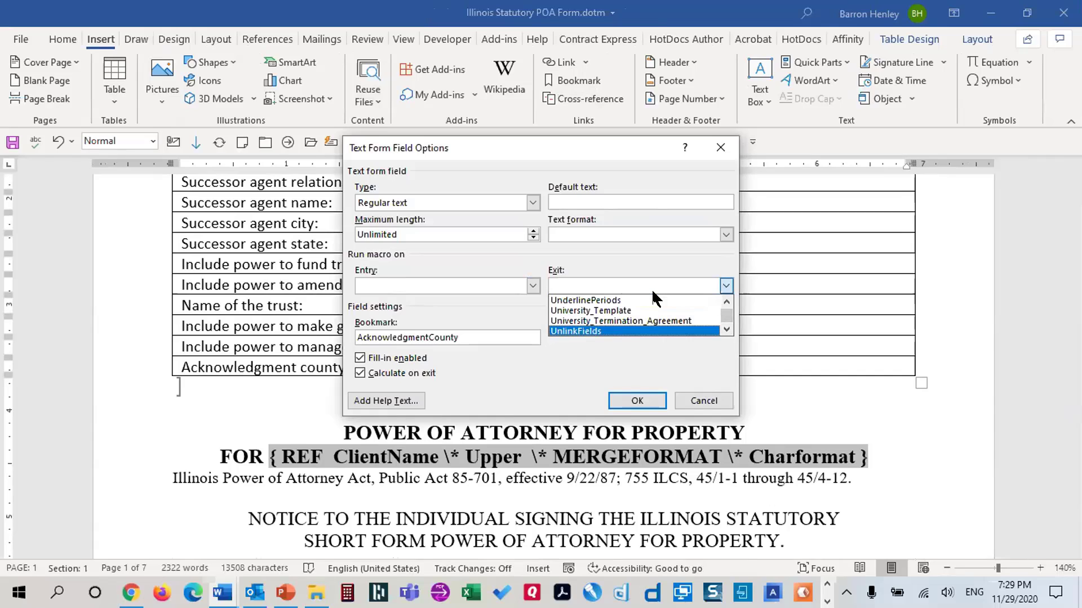
{"action": "scroll", "coordinate": [579, 325], "scroll_direction": "down", "scroll_amount": 1}
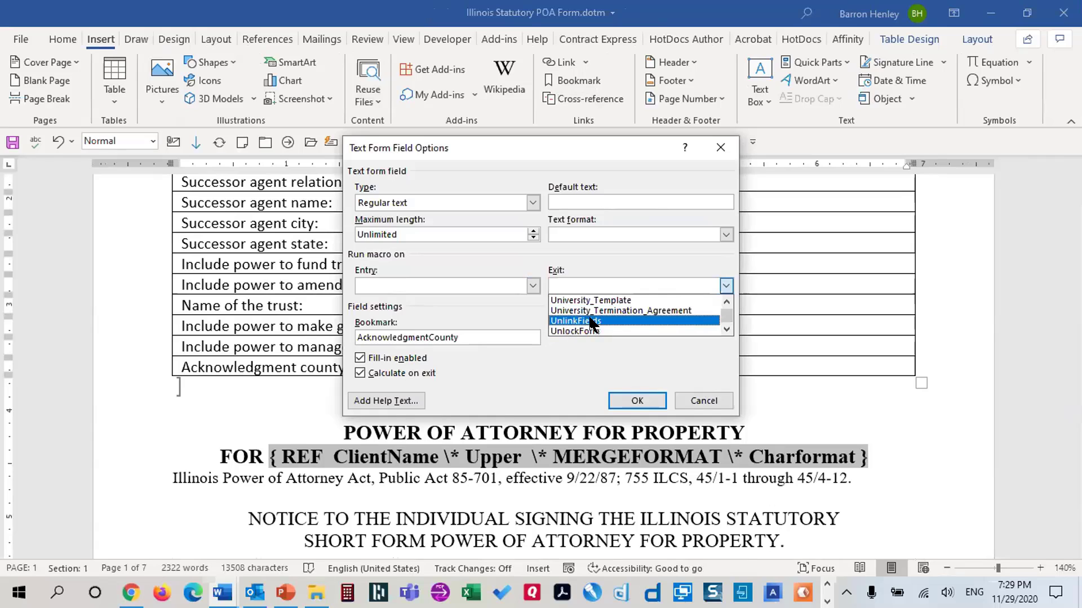
{"action": "left_click", "coordinate": [590, 330]}
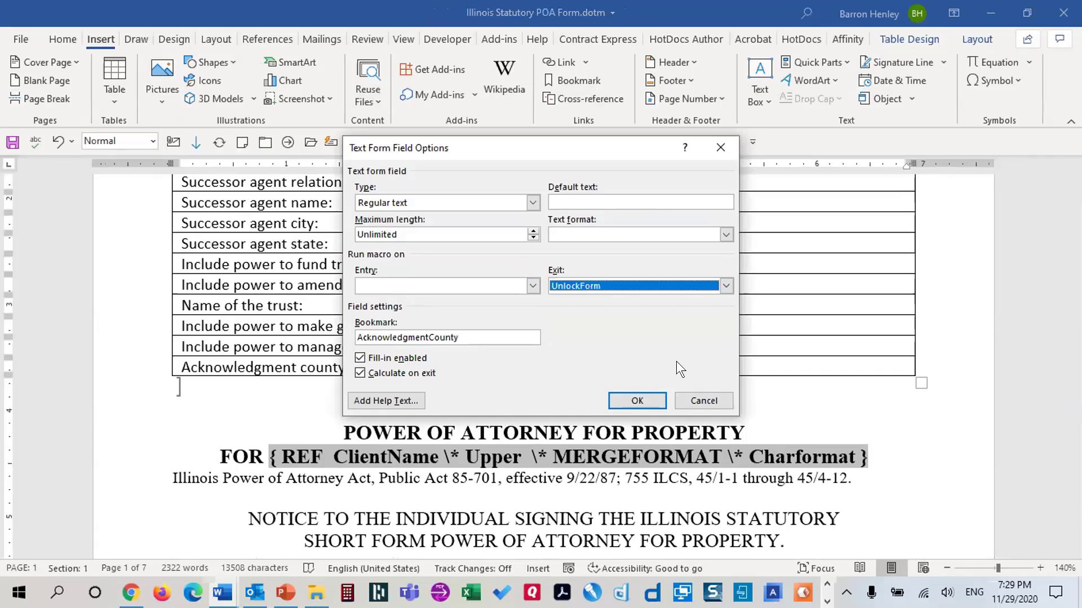
{"action": "left_click", "coordinate": [638, 401]}
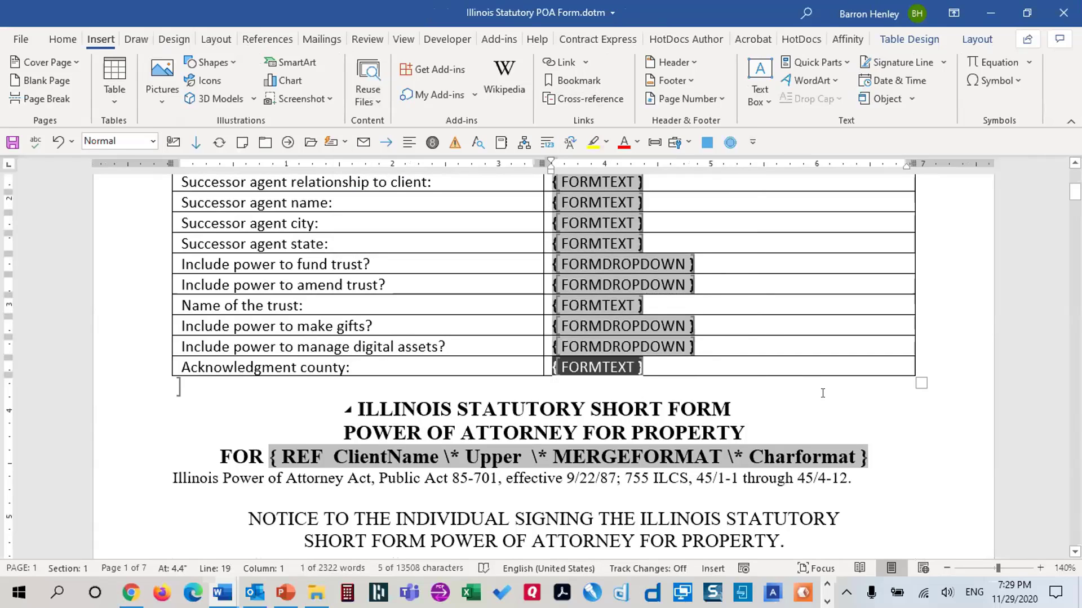
Hide field codes, enforce Filling in forms protection, save the template, and close Word
{"action": "key", "text": "alt+F9"}
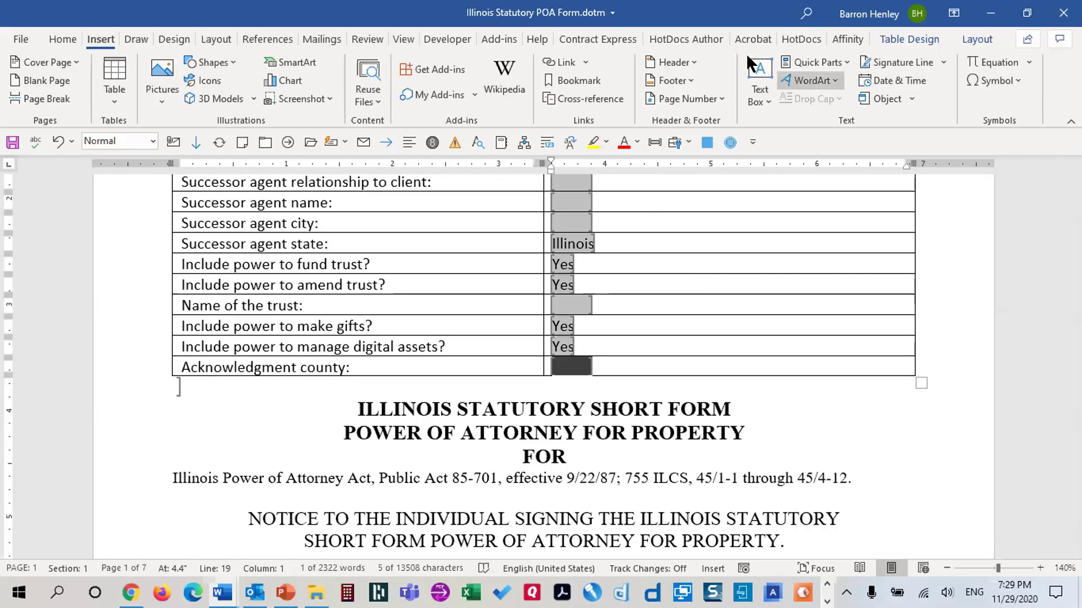
{"action": "left_click", "coordinate": [448, 39]}
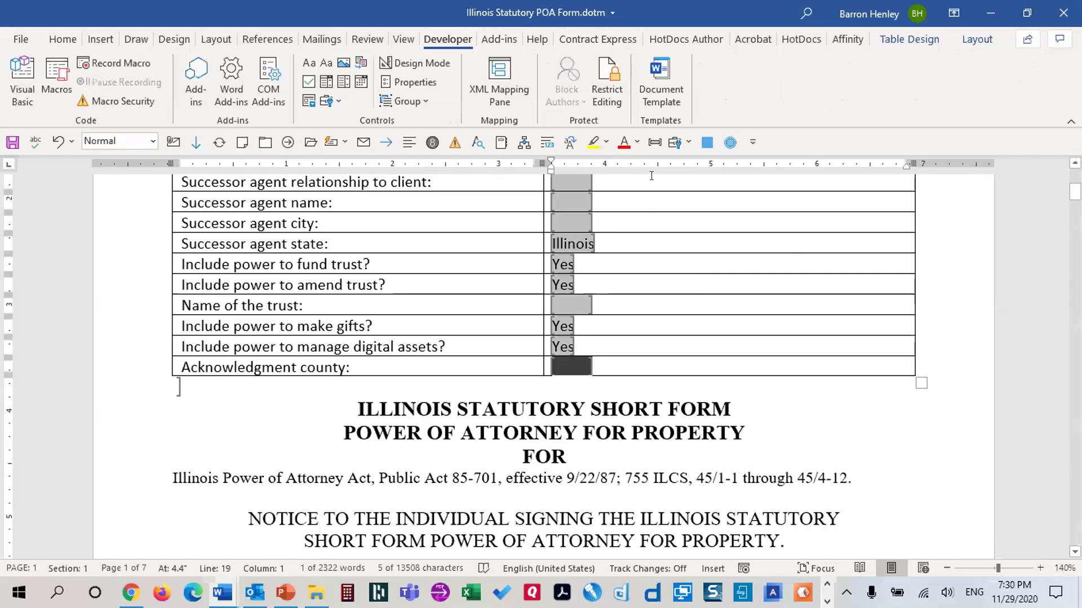
{"action": "left_click", "coordinate": [609, 95]}
{"action": "left_click", "coordinate": [871, 362]}
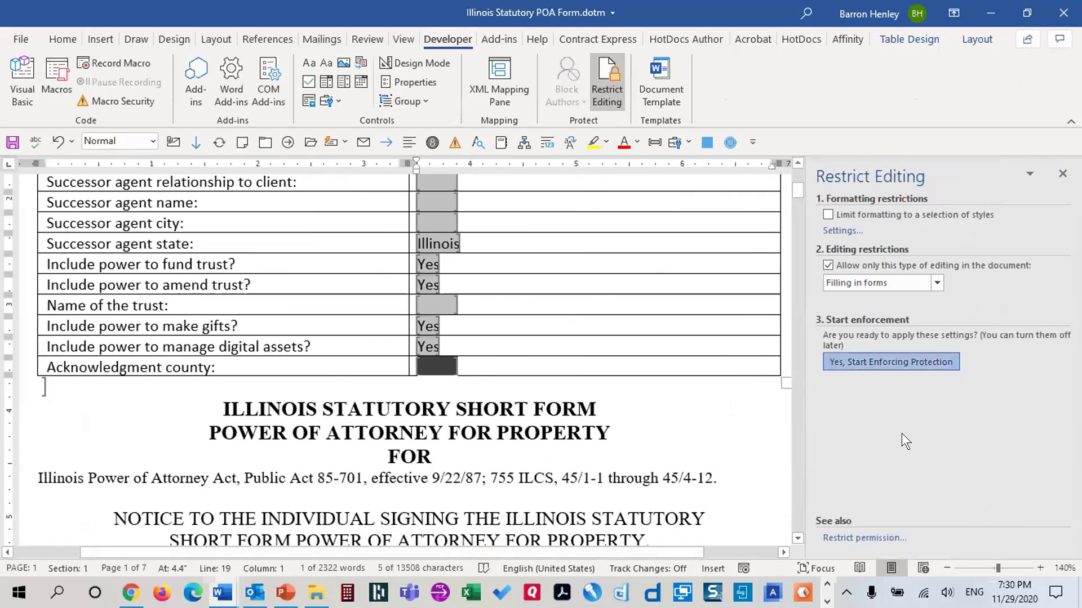
{"action": "left_click", "coordinate": [645, 353]}
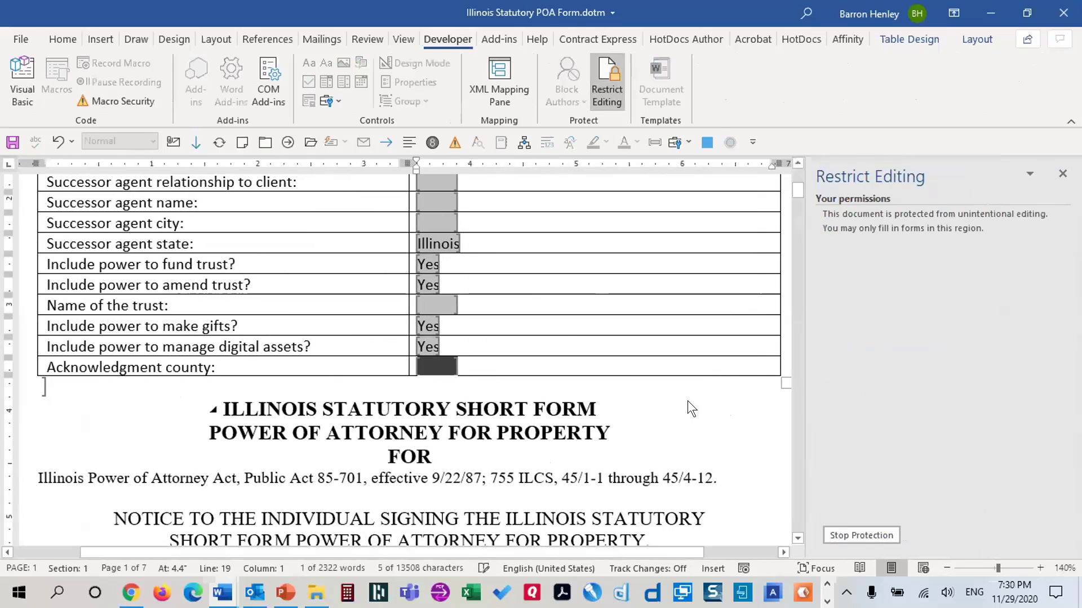
{"action": "left_click", "coordinate": [12, 142]}
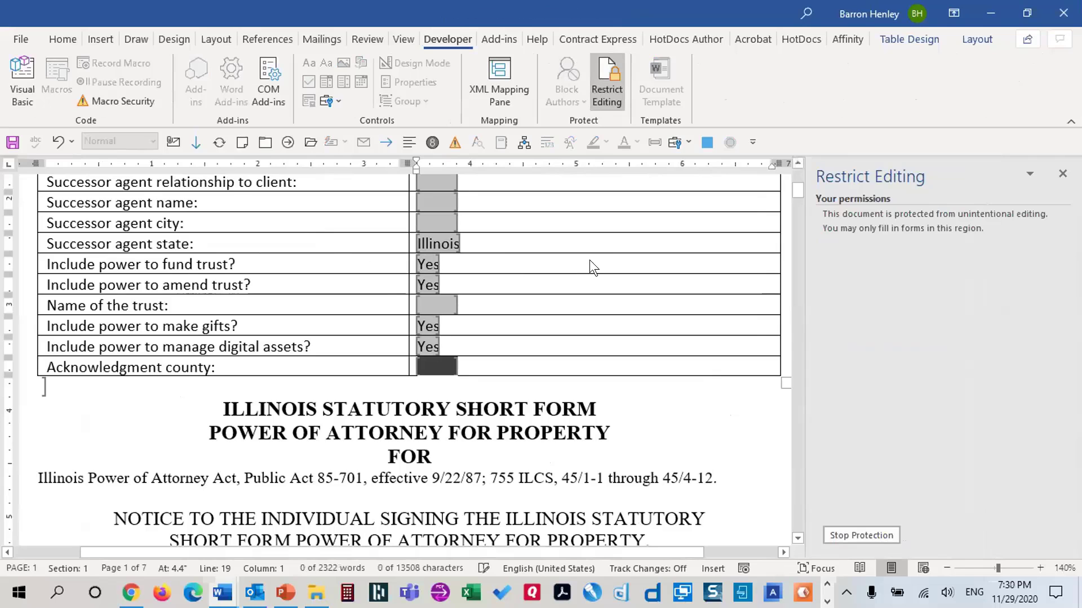
{"action": "key", "text": "alt+F4"}
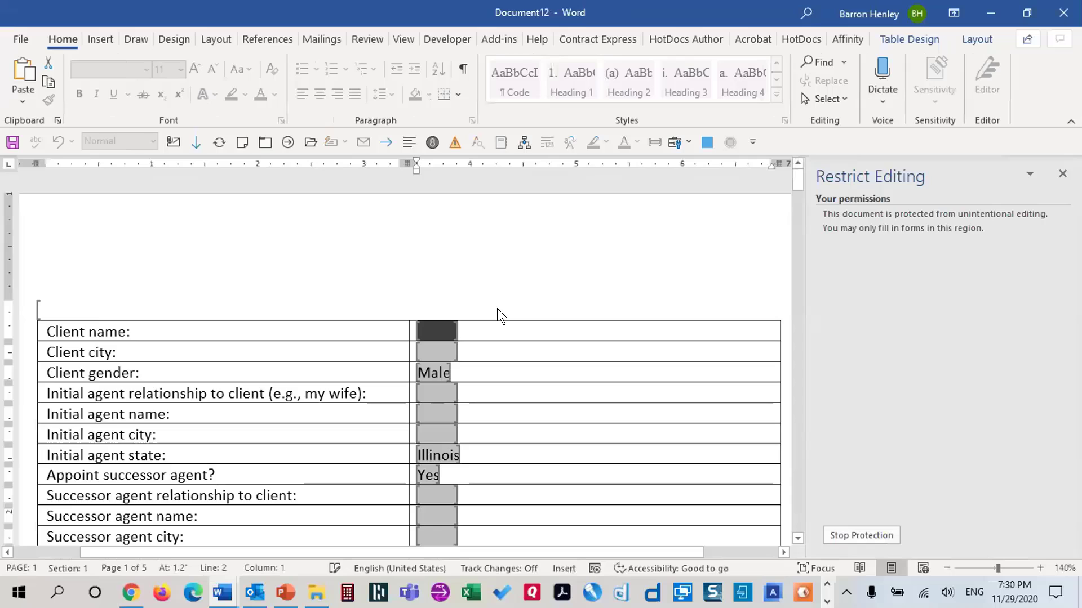
Enter the client's full name and Chicago as the client city
{"action": "scroll", "coordinate": [585, 283], "scroll_direction": "down", "scroll_amount": 3}
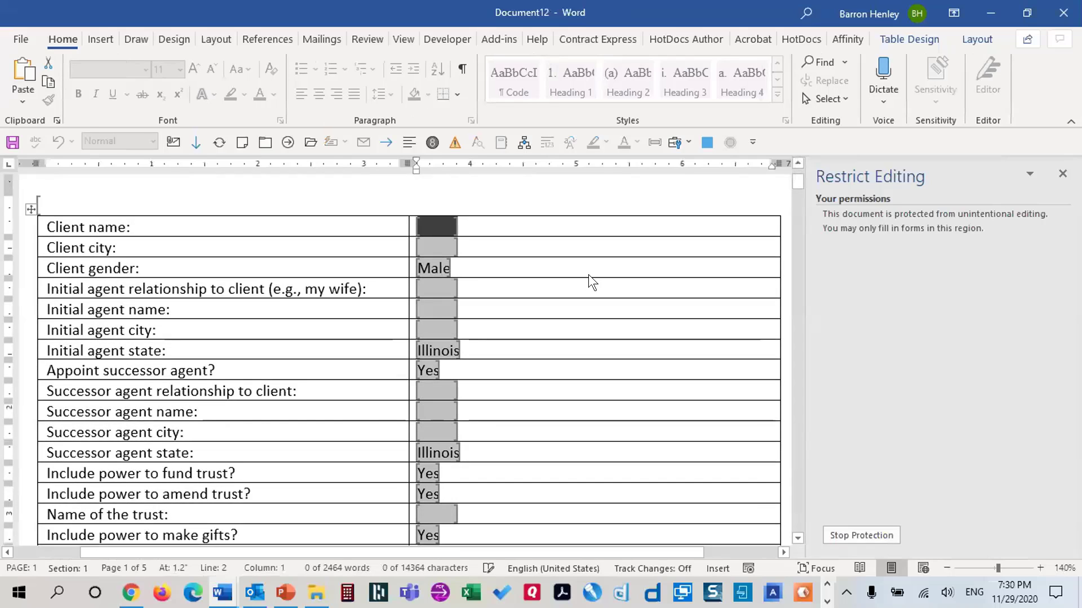
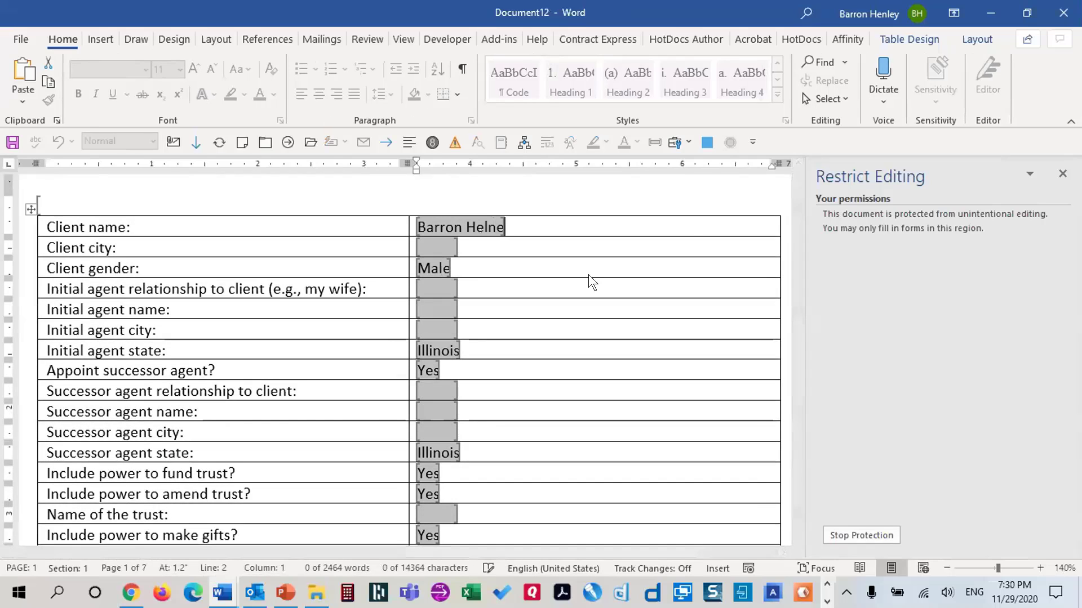
{"action": "key", "text": "Tab"}
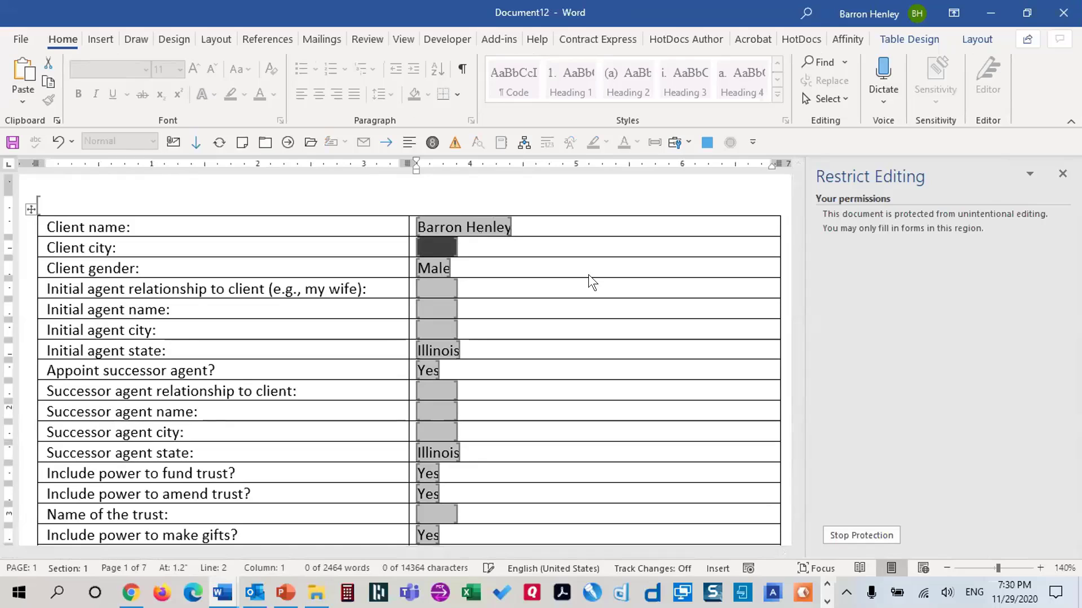
{"action": "type", "text": "Cchica"}
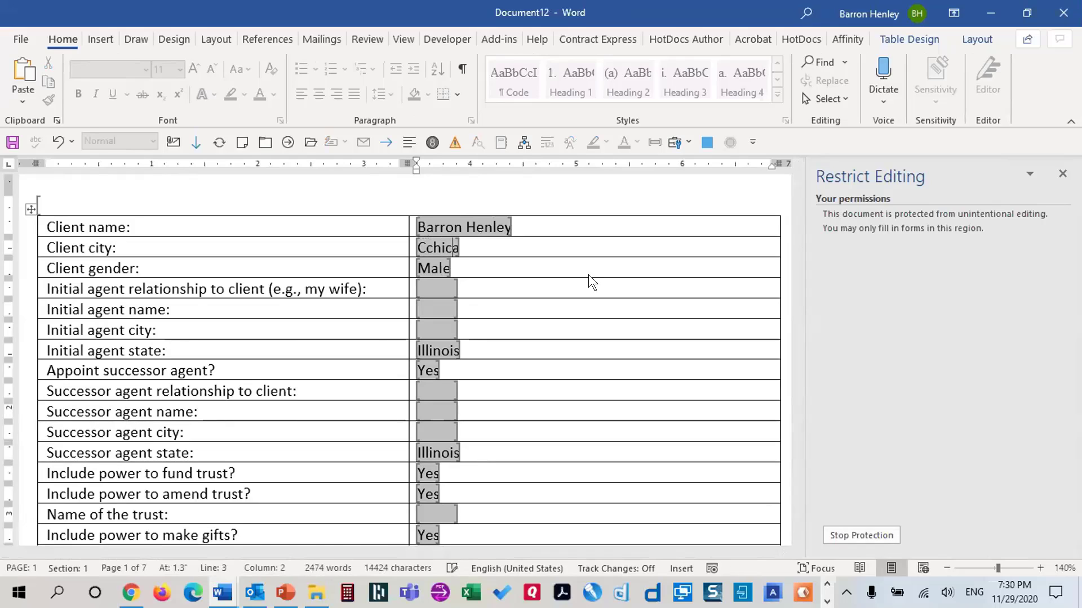
{"action": "key", "text": "BackSpace"}
{"action": "key", "text": "BackSpace"}
{"action": "key", "text": "BackSpace"}
{"action": "key", "text": "BackSpace"}
{"action": "key", "text": "BackSpace"}
{"action": "type", "text": "hicago"}
Enter 'my wife' as agent relationship, the agent's first name, and Chicago as agent city
{"action": "key", "text": "Tab"}
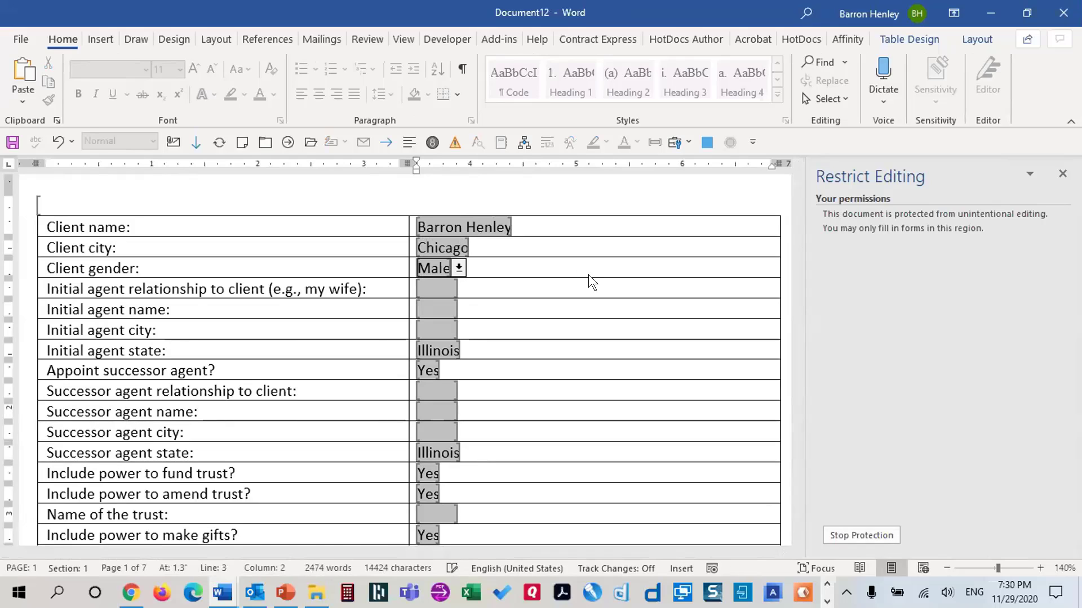
{"action": "key", "text": "Tab"}
{"action": "type", "text": "my wife"}
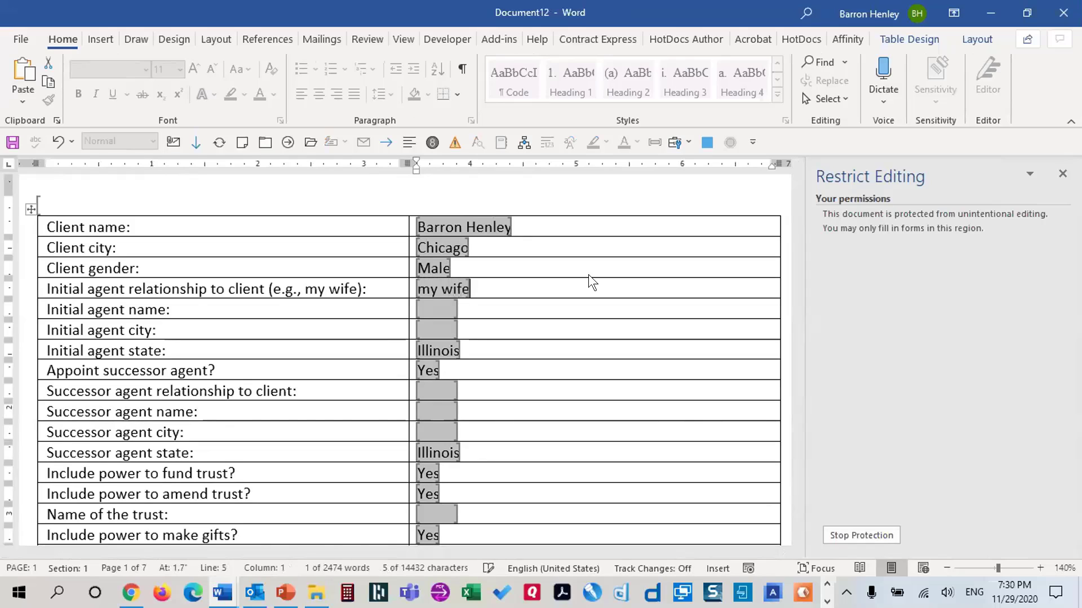
{"action": "key", "text": "Tab"}
{"action": "type", "text": "Jody"}
{"action": "key", "text": "Tab"}
{"action": "type", "text": "C"}
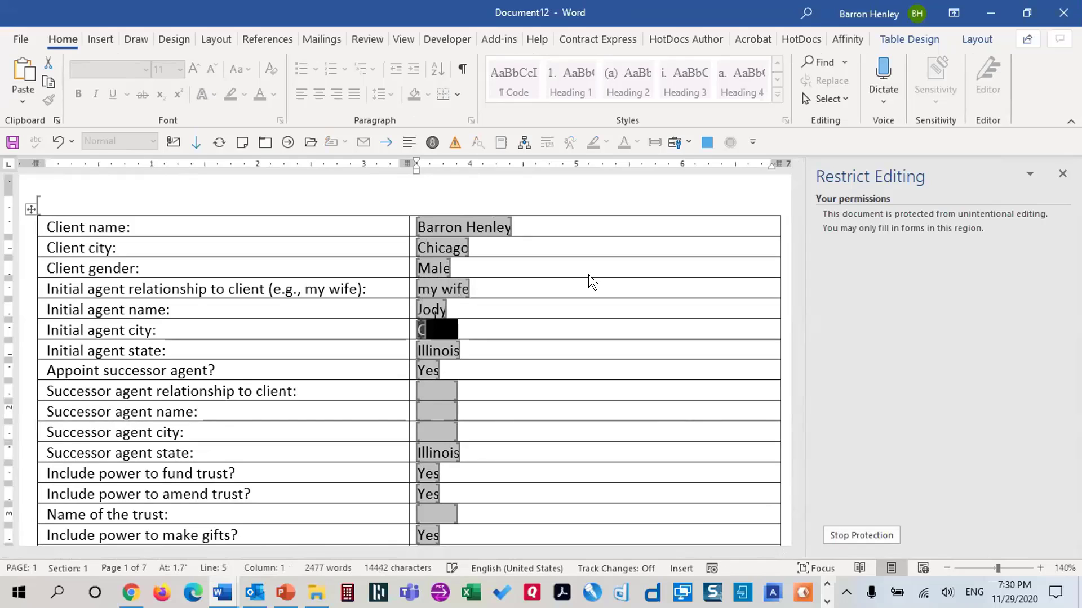
{"action": "type", "text": "hicago"}
Set Appoint successor agent to No
{"action": "key", "text": "Tab"}
{"action": "key", "text": "Tab"}
{"action": "key", "text": "Tab"}
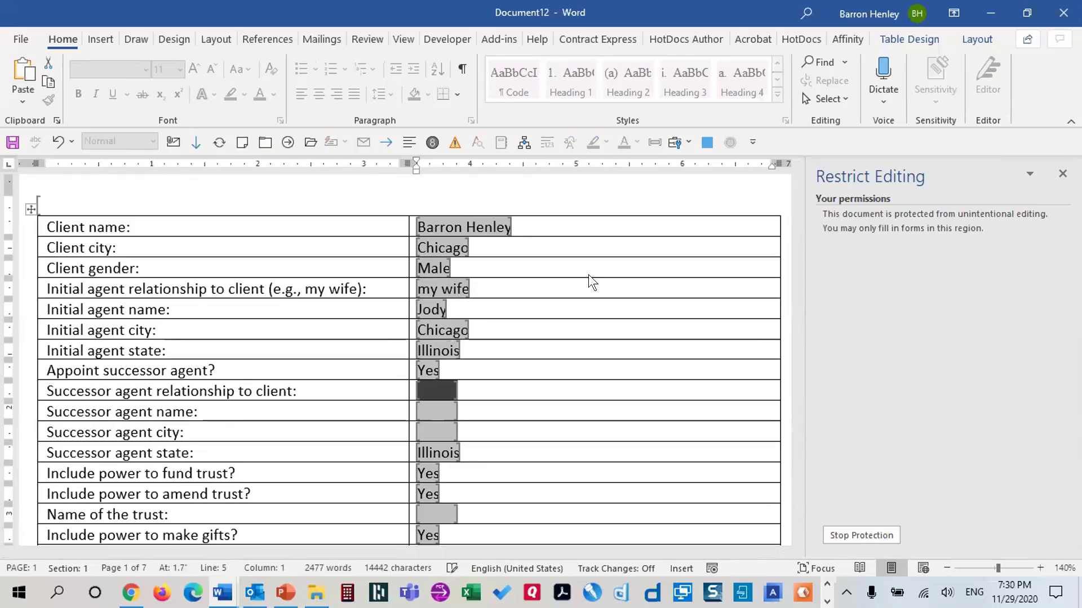
{"action": "type", "text": "Ariel"}
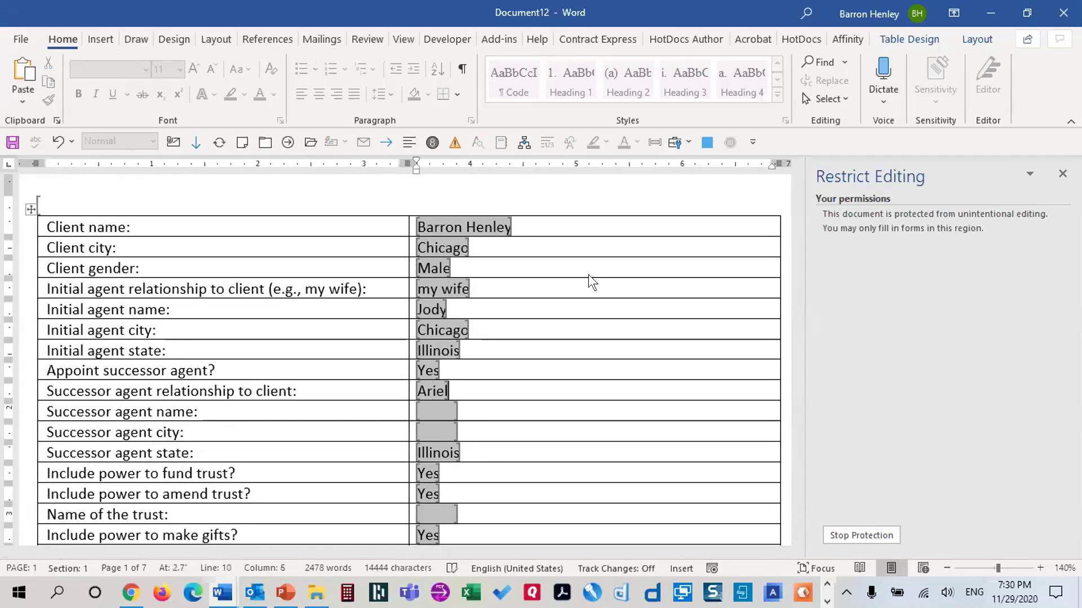
{"action": "key", "text": "BackSpace"}
{"action": "key", "text": "BackSpace"}
{"action": "key", "text": "BackSpace"}
{"action": "key", "text": "BackSpace"}
{"action": "key", "text": "BackSpace"}
{"action": "key", "text": "shift+Tab"}
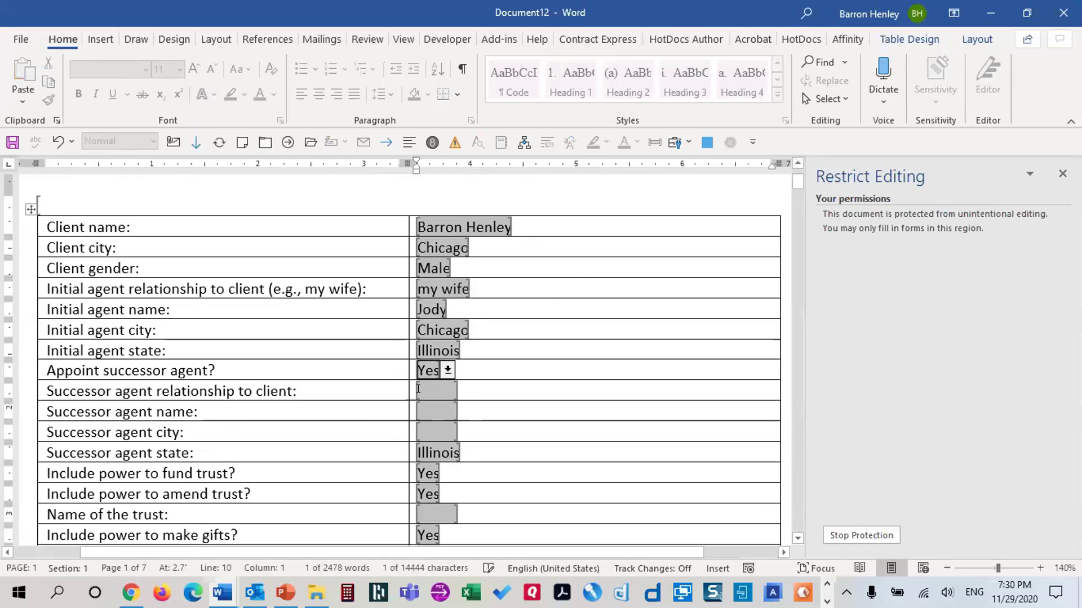
{"action": "left_click", "coordinate": [438, 381]}
{"action": "left_click", "coordinate": [401, 405]}
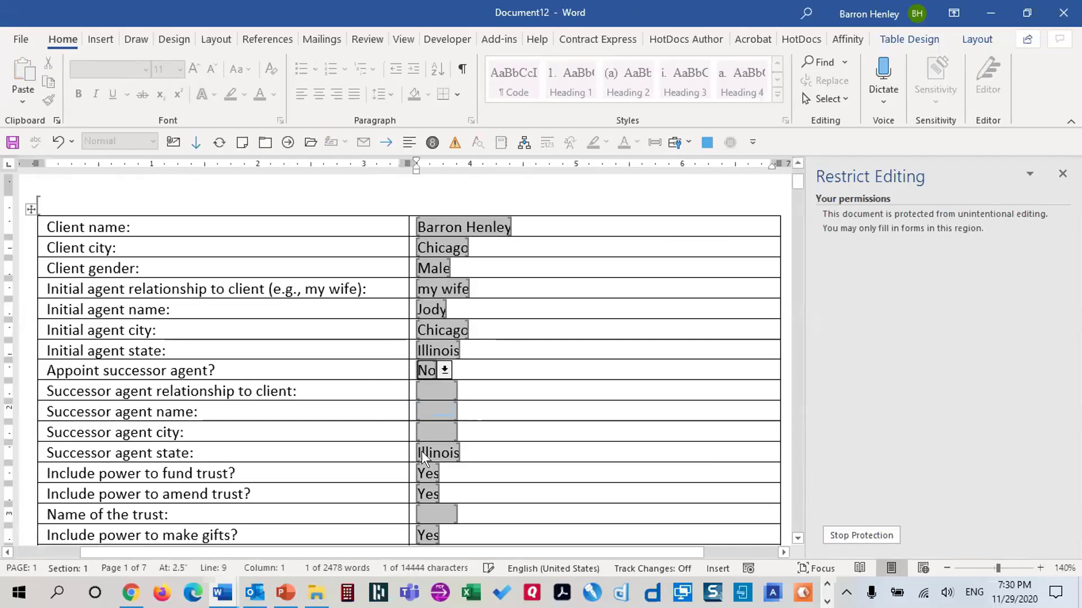
Enter the family trust's name and Cook as the Acknowledgment county
{"action": "scroll", "coordinate": [450, 474], "scroll_direction": "down", "scroll_amount": 5}
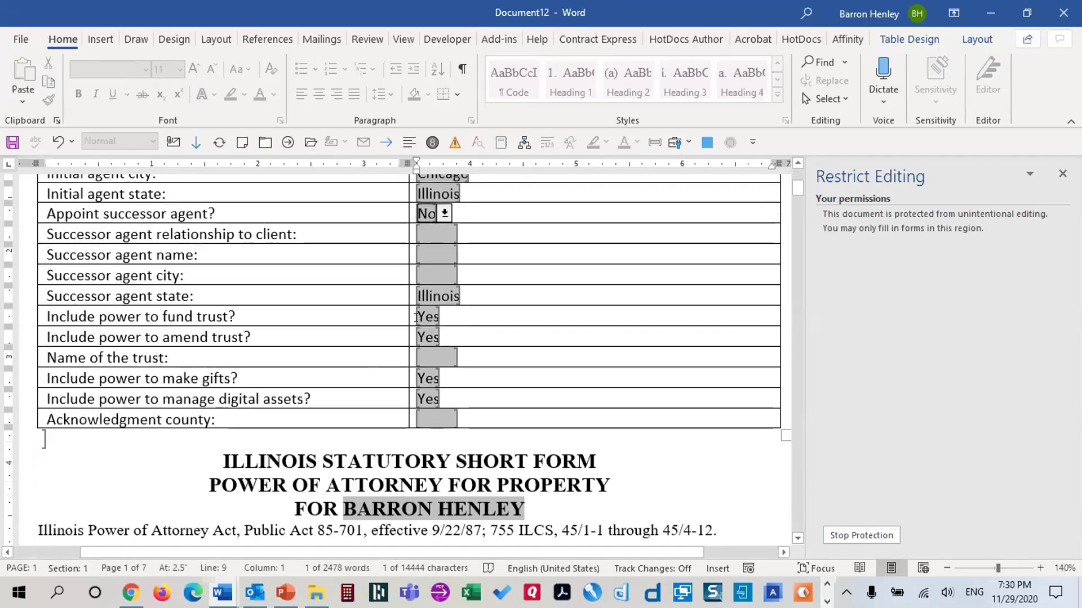
{"action": "left_click", "coordinate": [427, 351]}
{"action": "type", "text": "Henley"}
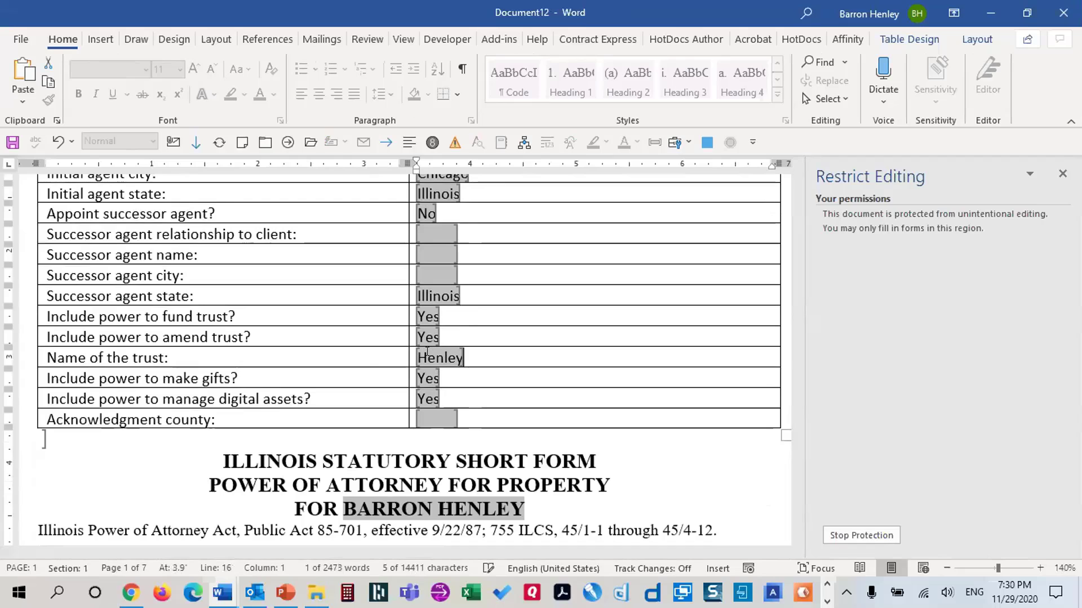
{"action": "type", "text": " Family Truyt"}
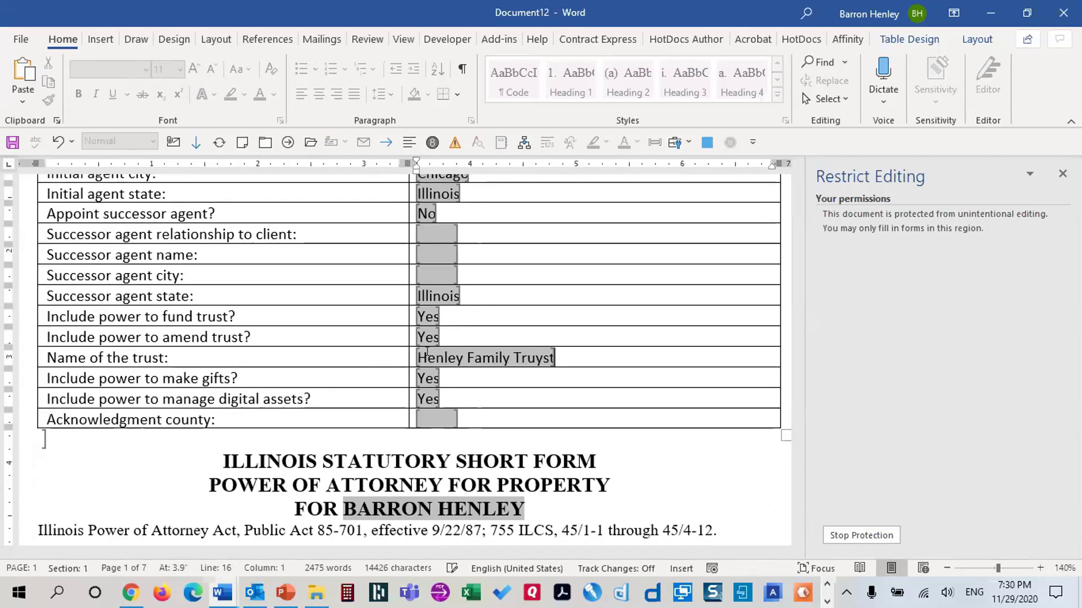
{"action": "key", "text": "BackSpace"}
{"action": "key", "text": "BackSpace"}
{"action": "type", "text": "st"}
{"action": "key", "text": "Tab"}
{"action": "key", "text": "Tab"}
{"action": "key", "text": "Tab"}
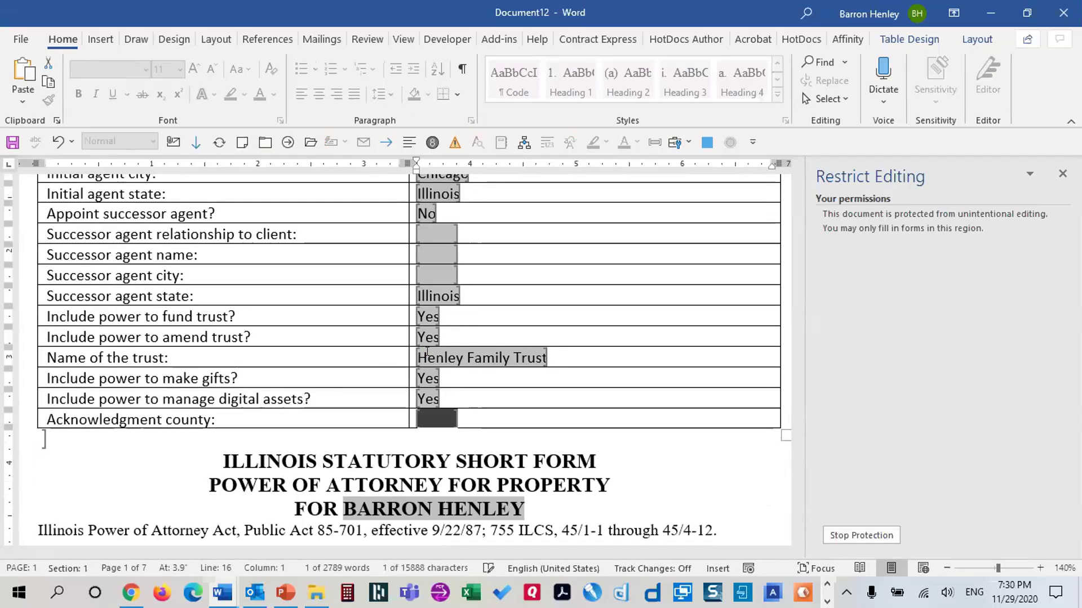
{"action": "type", "text": "Cook"}
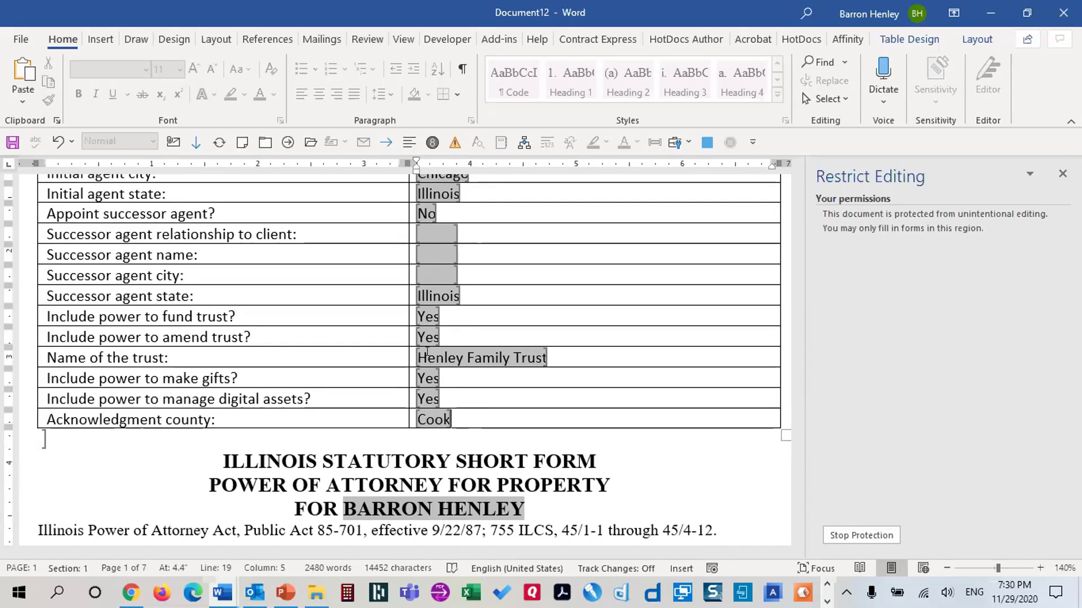
Leave the county field to run UnlockForm, review the generated power of attorney, and close Restrict Editing
{"action": "key", "text": "Tab"}
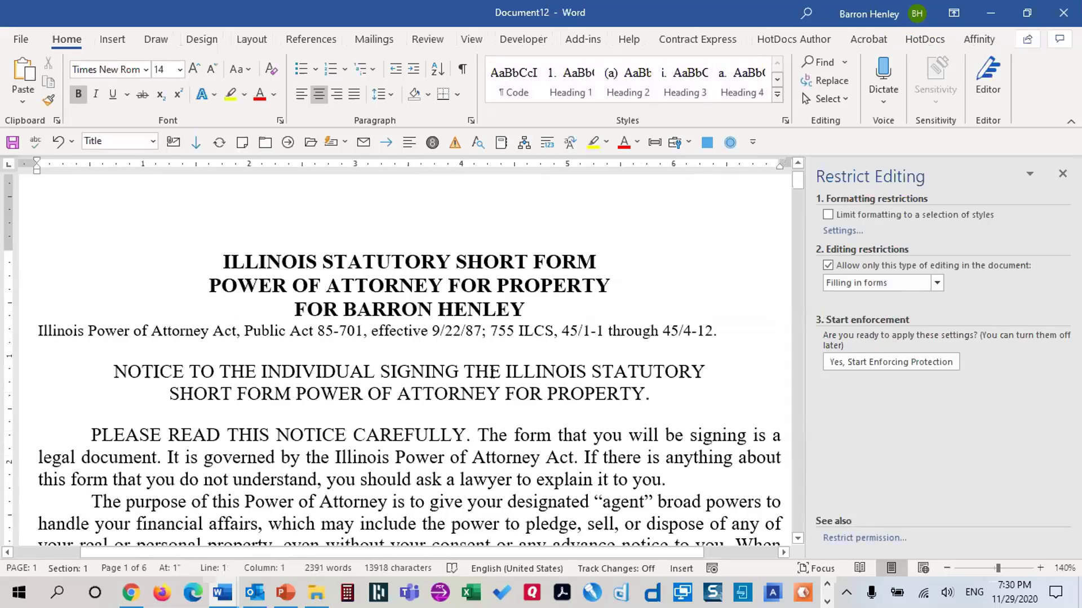
{"action": "scroll", "coordinate": [492, 373], "scroll_direction": "down", "scroll_amount": 10}
{"action": "scroll", "coordinate": [538, 354], "scroll_direction": "down", "scroll_amount": 3}
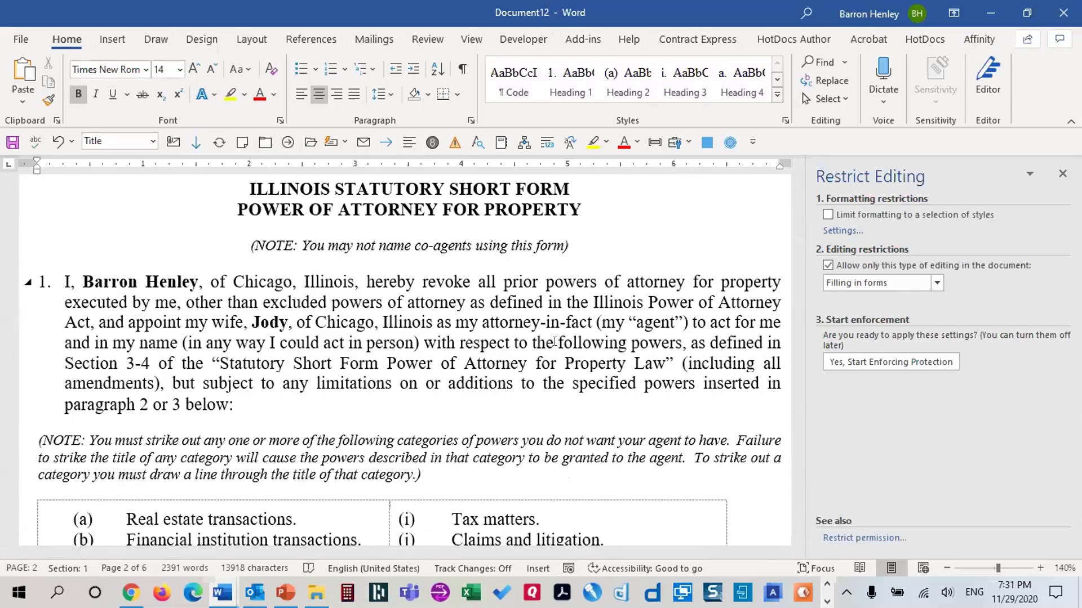
{"action": "scroll", "coordinate": [555, 342], "scroll_direction": "down", "scroll_amount": 15}
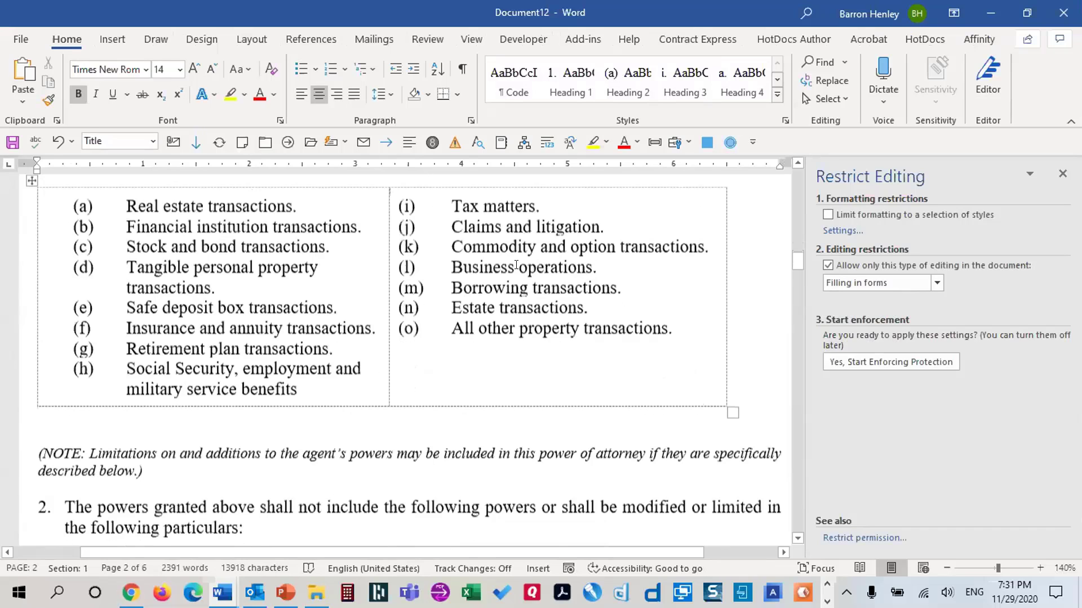
{"action": "scroll", "coordinate": [575, 281], "scroll_direction": "down", "scroll_amount": 8}
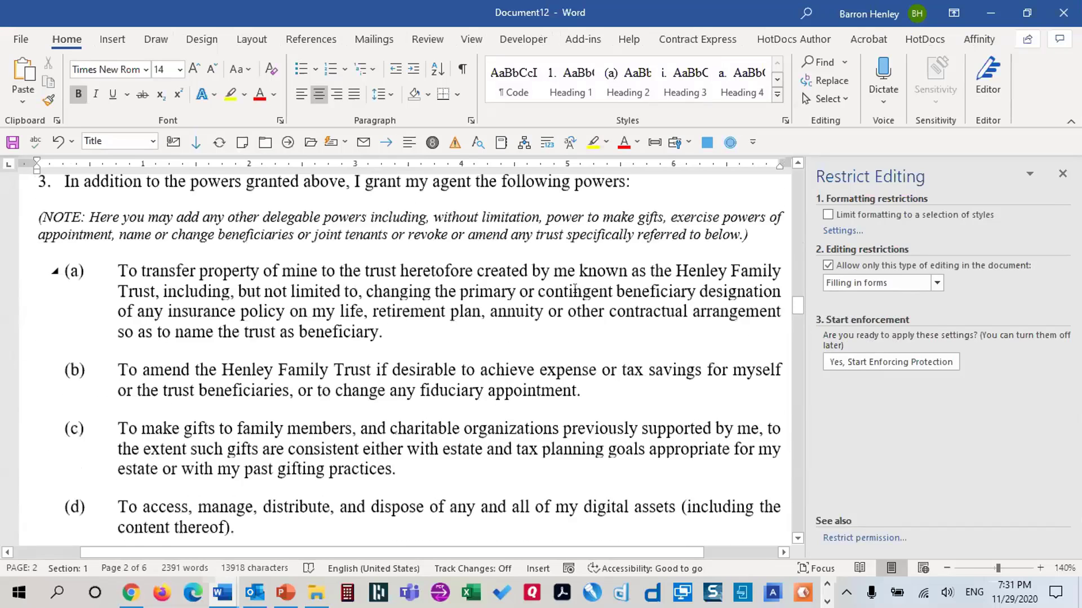
{"action": "scroll", "coordinate": [579, 273], "scroll_direction": "up", "scroll_amount": 7}
{"action": "scroll", "coordinate": [831, 236], "scroll_direction": "up", "scroll_amount": 10}
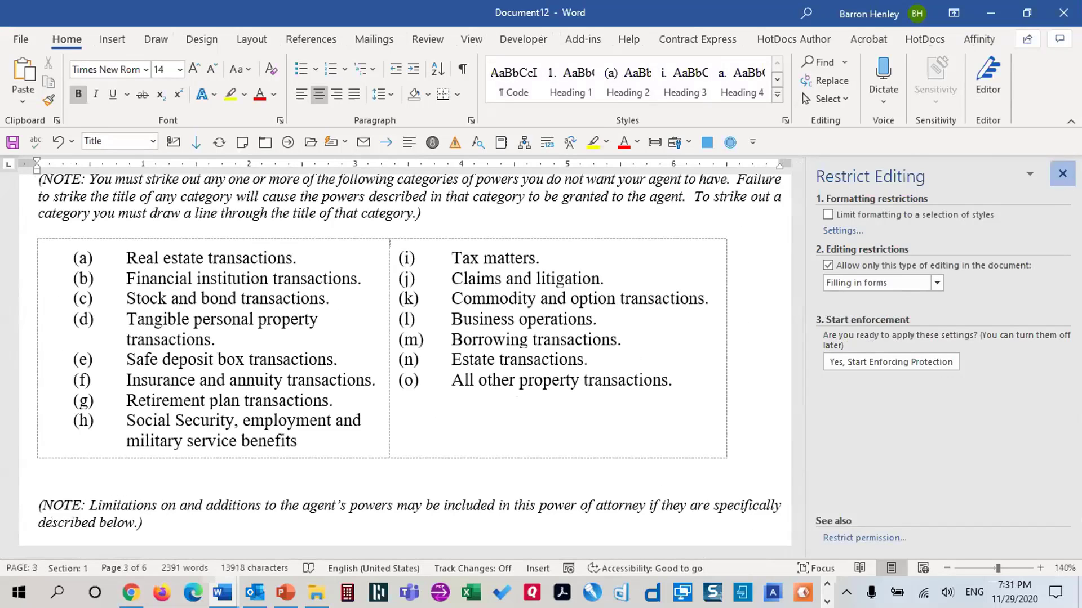
{"action": "left_click", "coordinate": [1063, 173]}
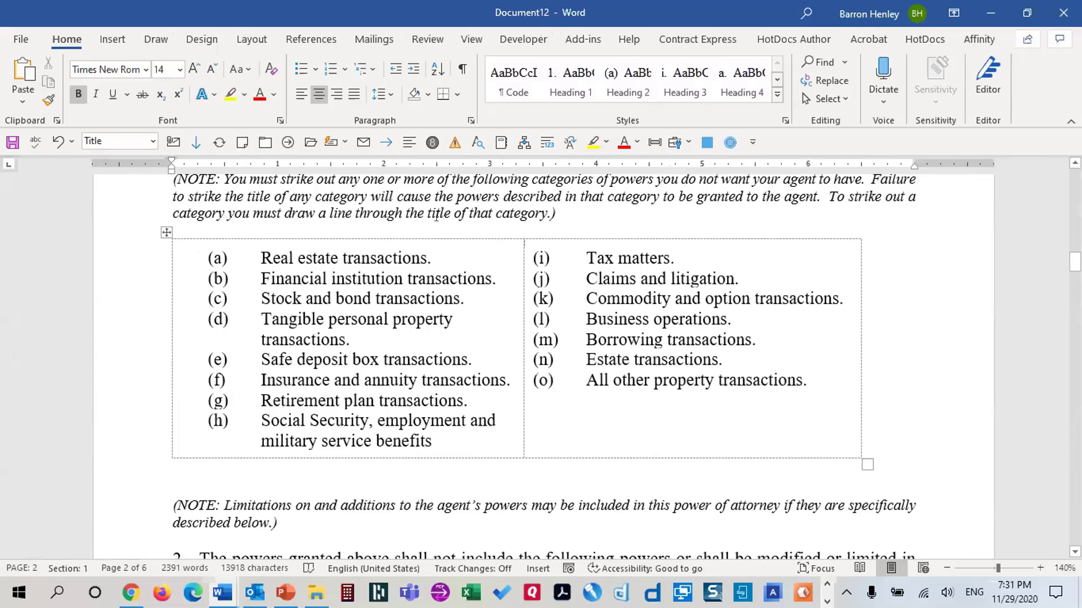
{"action": "left_click", "coordinate": [436, 217]}
Create a new blank document with the presenter's full name and their e-mail address below
{"action": "key", "text": "ctrl+n"}
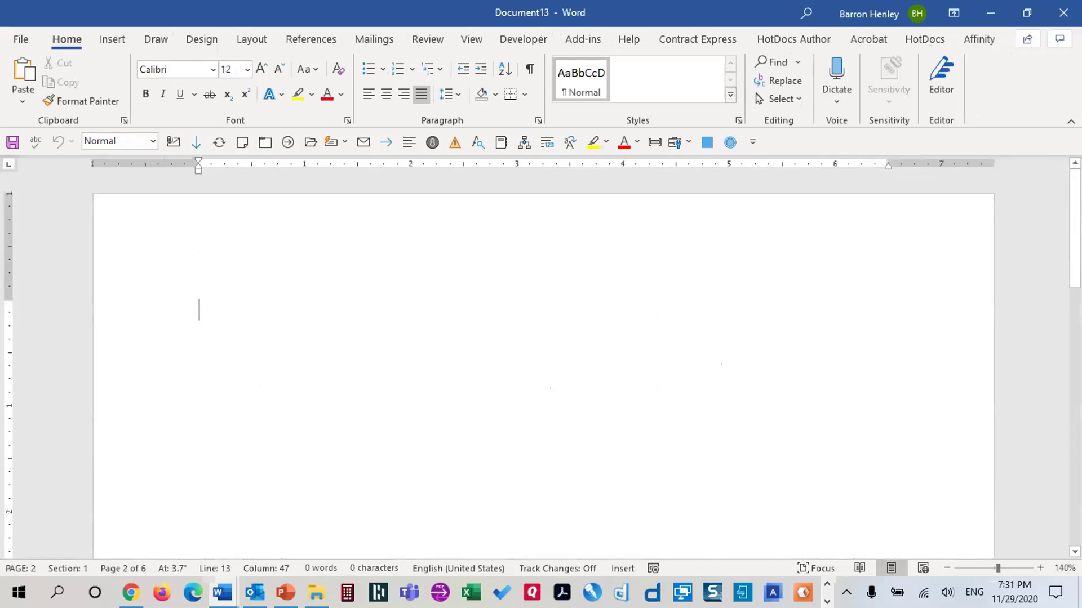
{"action": "key", "text": "Return"}
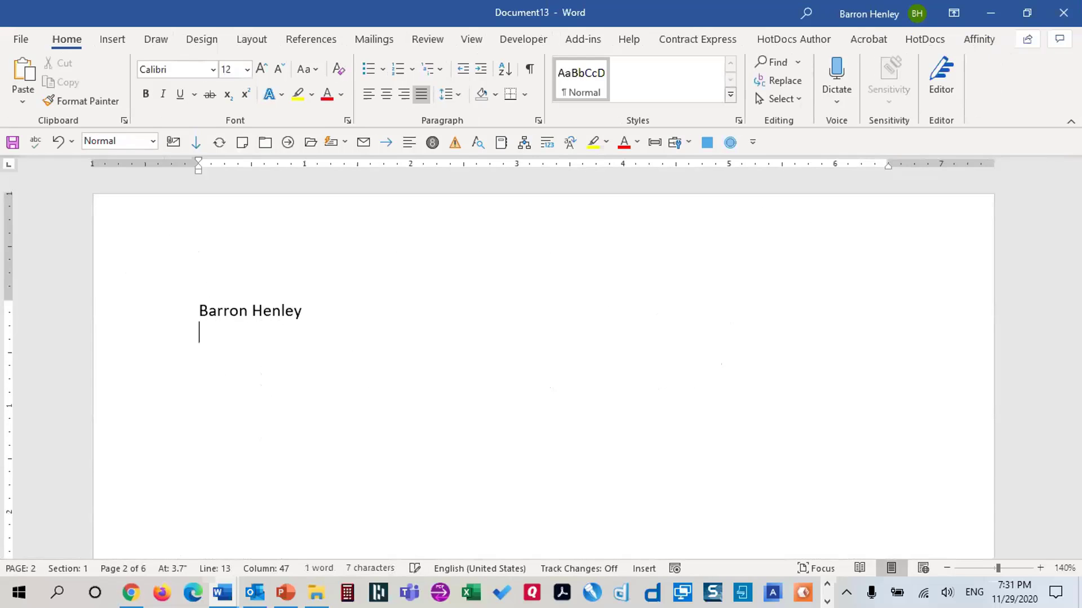
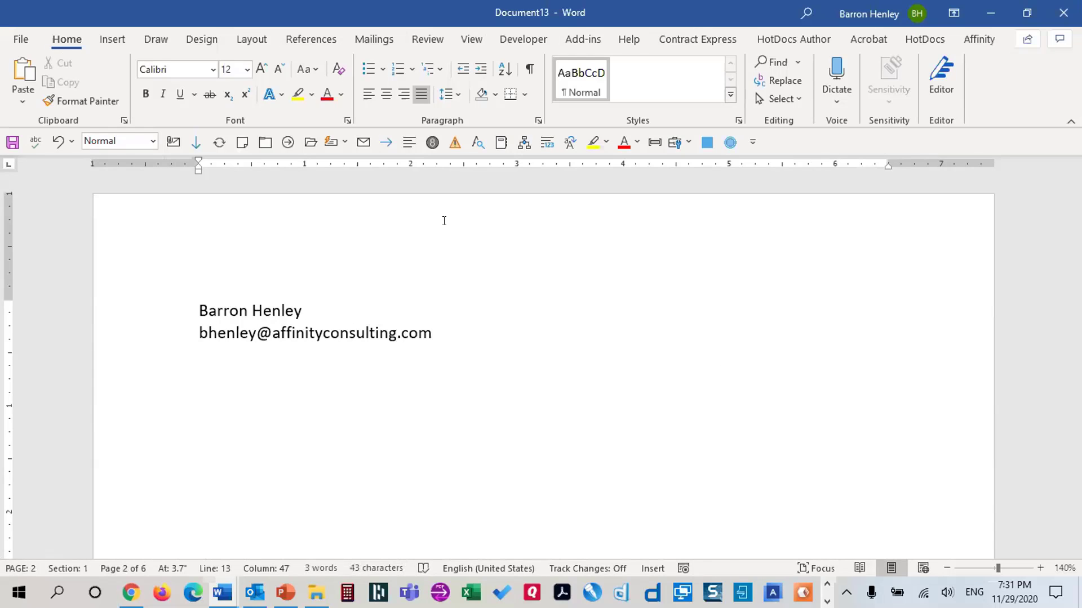